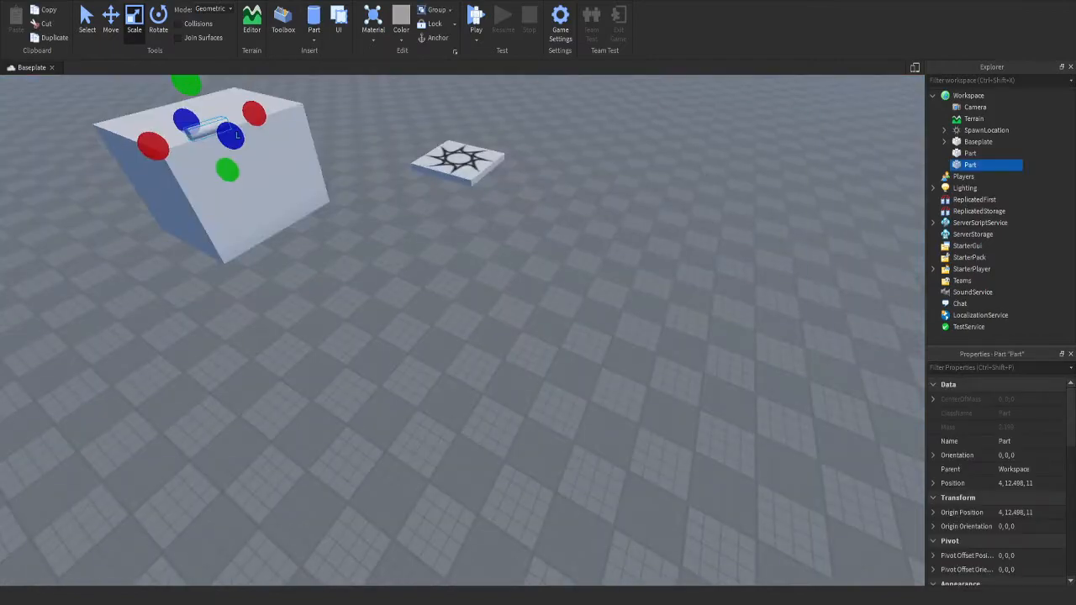
Rotate and tilt the cylinder so it lies flat, then enlarge it into a wide disc
{"action": "key", "text": "ctrl+r"}
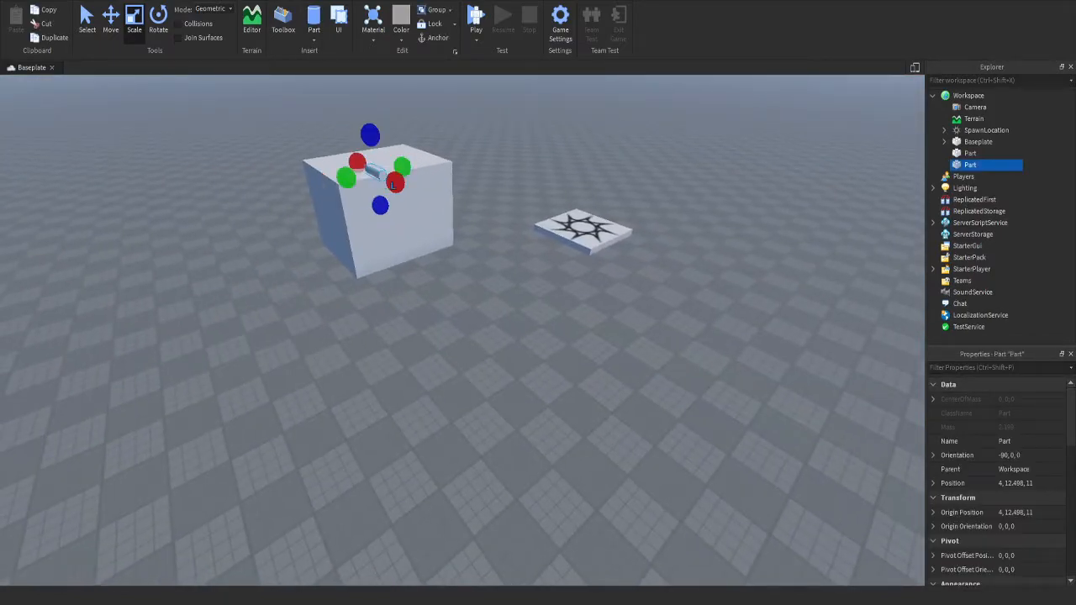
{"action": "key", "text": "ctrl+t"}
{"action": "left_click_drag", "start_coordinate": [369, 120], "coordinate": [372, 149]}
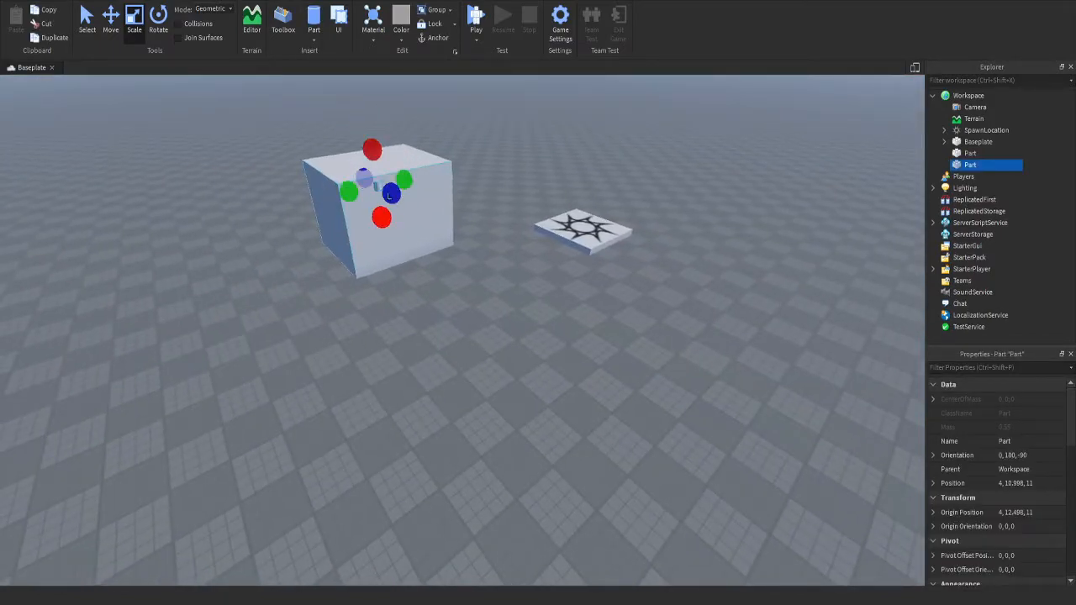
{"action": "left_click_drag", "start_coordinate": [387, 192], "coordinate": [424, 212]}
{"action": "left_click_drag", "start_coordinate": [398, 256], "coordinate": [390, 188]}
Lower the disc onto the baseplate in front of the large block and widen it to span the block's front
{"action": "left_click", "coordinate": [110, 18]}
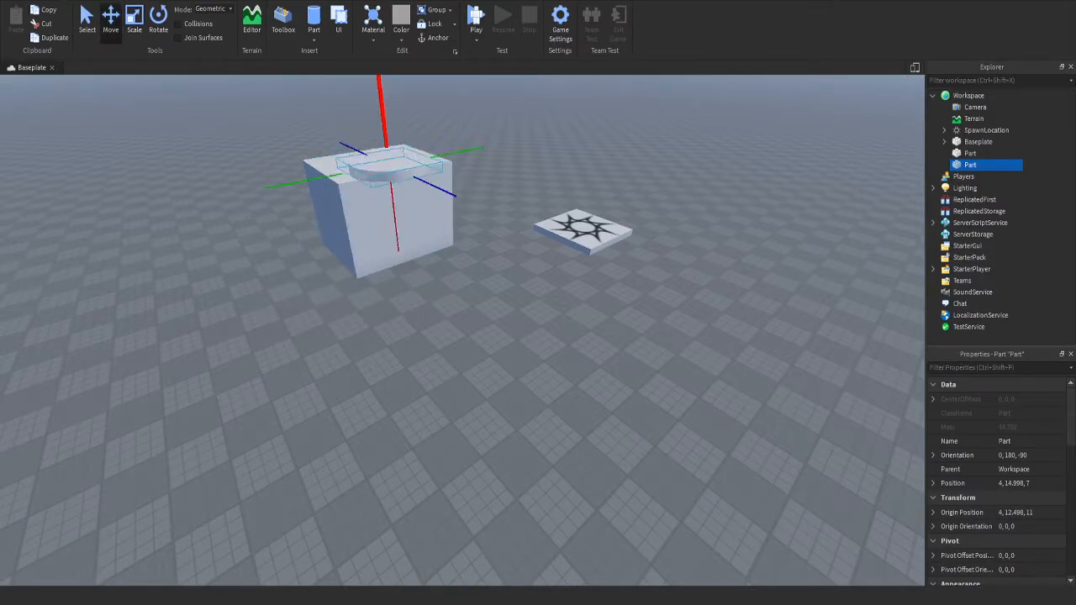
{"action": "left_click_drag", "start_coordinate": [396, 237], "coordinate": [410, 352]}
{"action": "left_click", "coordinate": [135, 18]}
{"action": "left_click_drag", "start_coordinate": [447, 254], "coordinate": [487, 240]}
{"action": "left_click_drag", "start_coordinate": [448, 289], "coordinate": [479, 312]}
{"action": "left_click_drag", "start_coordinate": [357, 303], "coordinate": [344, 308]}
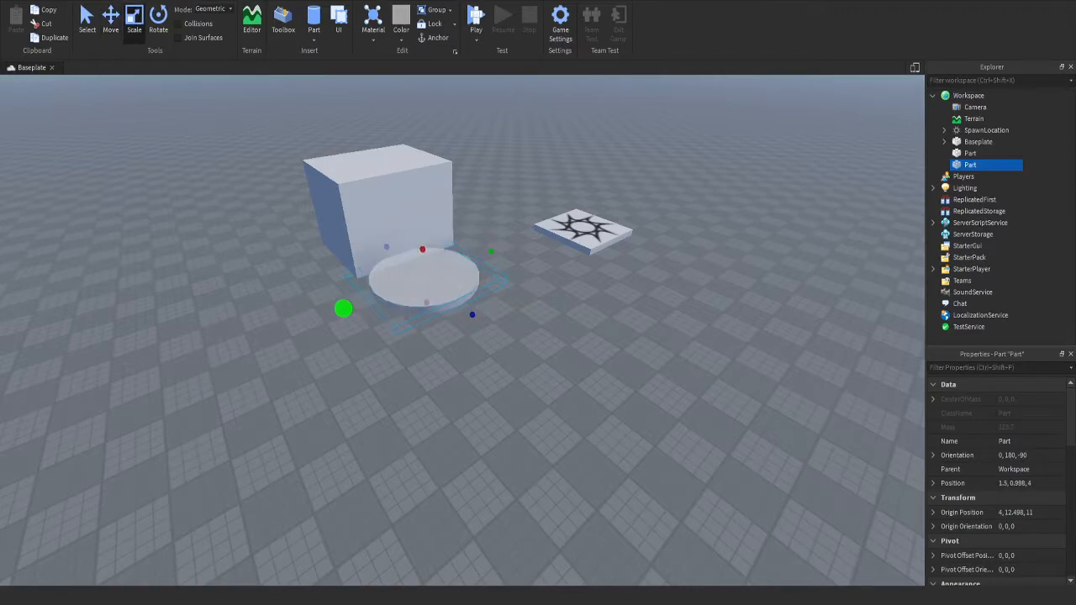
{"action": "left_click_drag", "start_coordinate": [386, 246], "coordinate": [374, 234]}
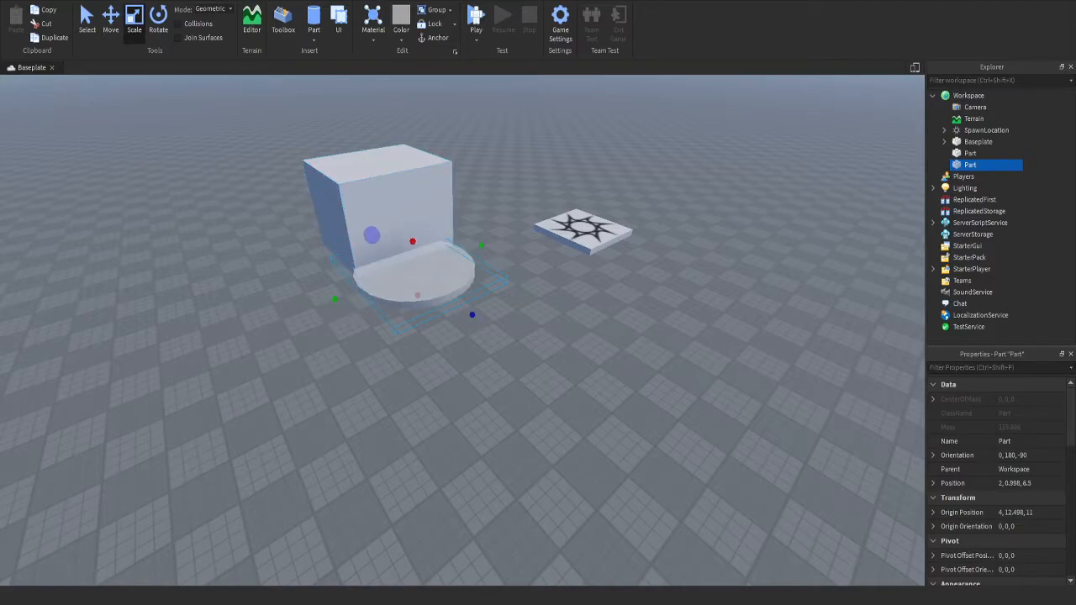
{"action": "left_click_drag", "start_coordinate": [486, 243], "coordinate": [491, 240]}
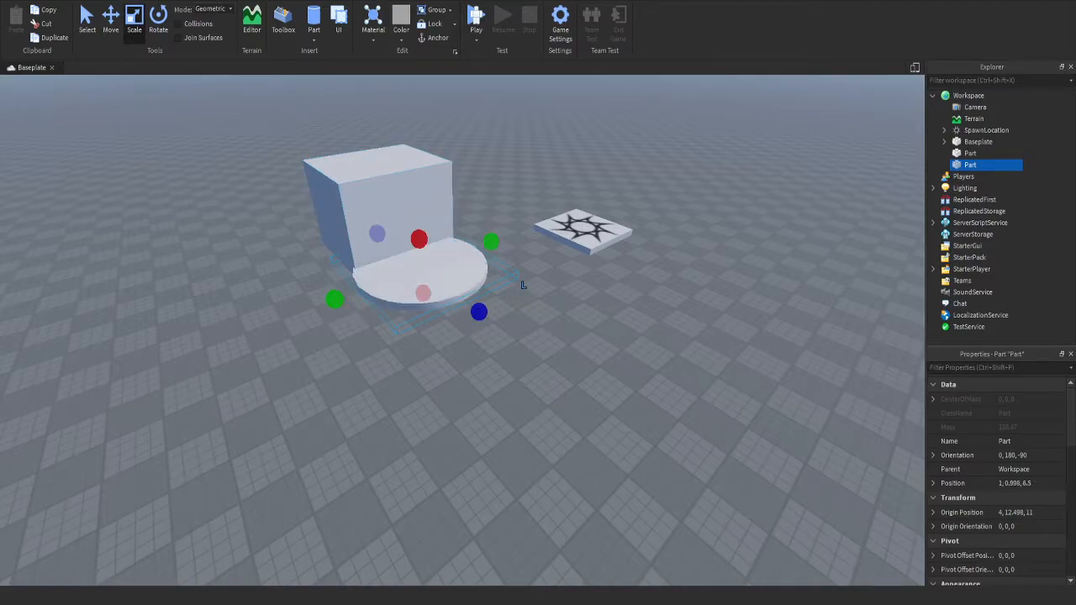
Set the move snap increment to 0.1 studs and reduce the disc's height to a thin plate on the ground
{"action": "left_click", "coordinate": [538, 327]}
{"action": "right_click_drag", "start_coordinate": [538, 328], "coordinate": [538, 295]}
{"action": "left_click", "coordinate": [437, 315]}
{"action": "left_click", "coordinate": [422, 282]}
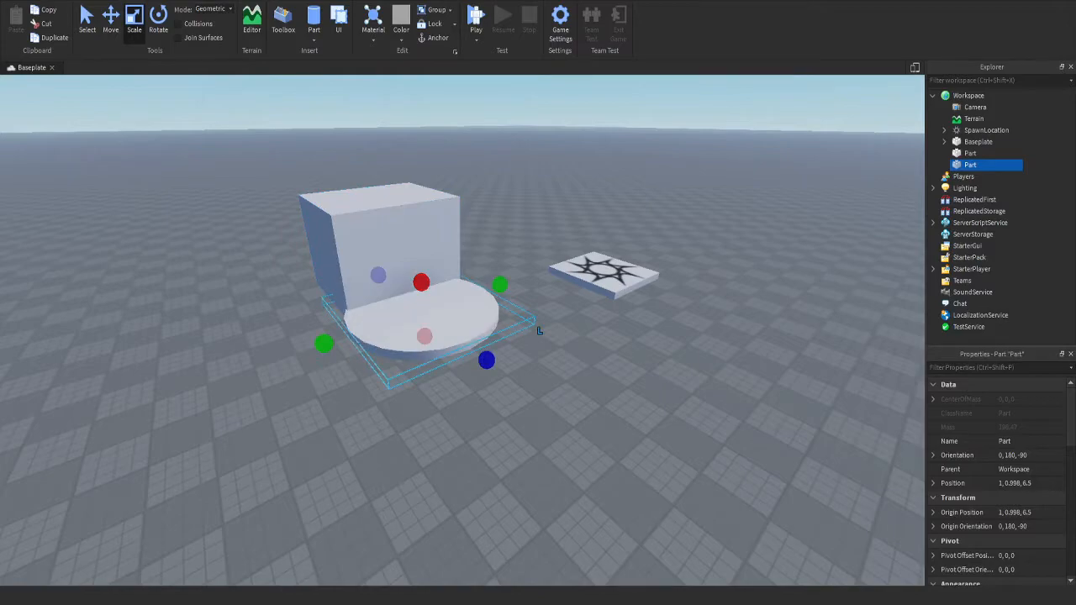
{"action": "left_click", "coordinate": [253, 1]}
{"action": "left_click", "coordinate": [260, 30]}
{"action": "key", "text": "BackSpace"}
{"action": "type", "text": "0.1"}
{"action": "key", "text": "Return"}
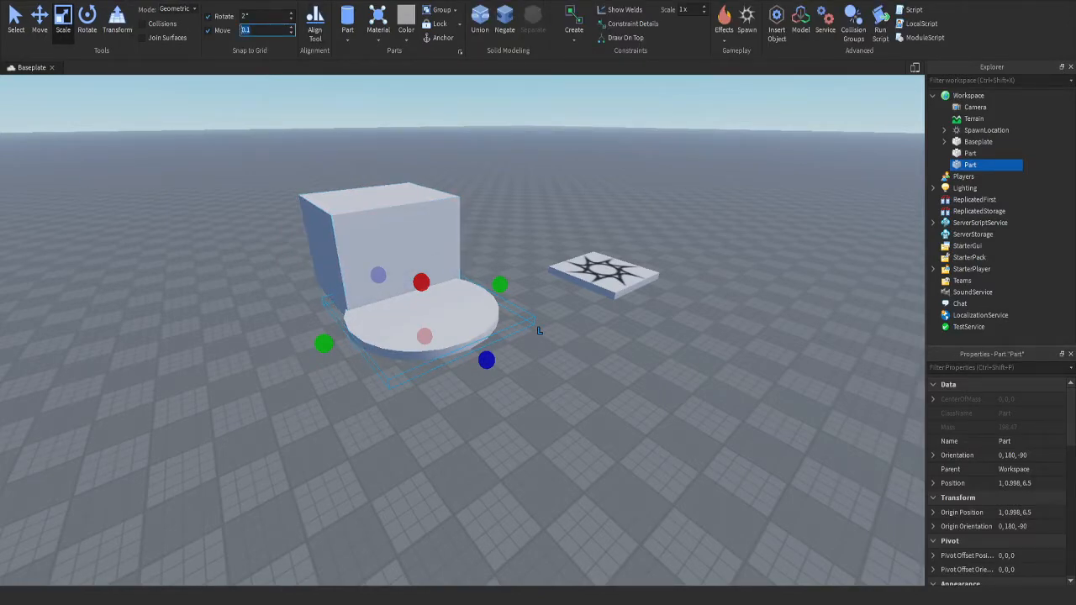
{"action": "left_click_drag", "start_coordinate": [422, 282], "coordinate": [422, 290]}
Set the move snap increment to 1 stud
{"action": "left_click", "coordinate": [259, 30]}
{"action": "type", "text": "1"}
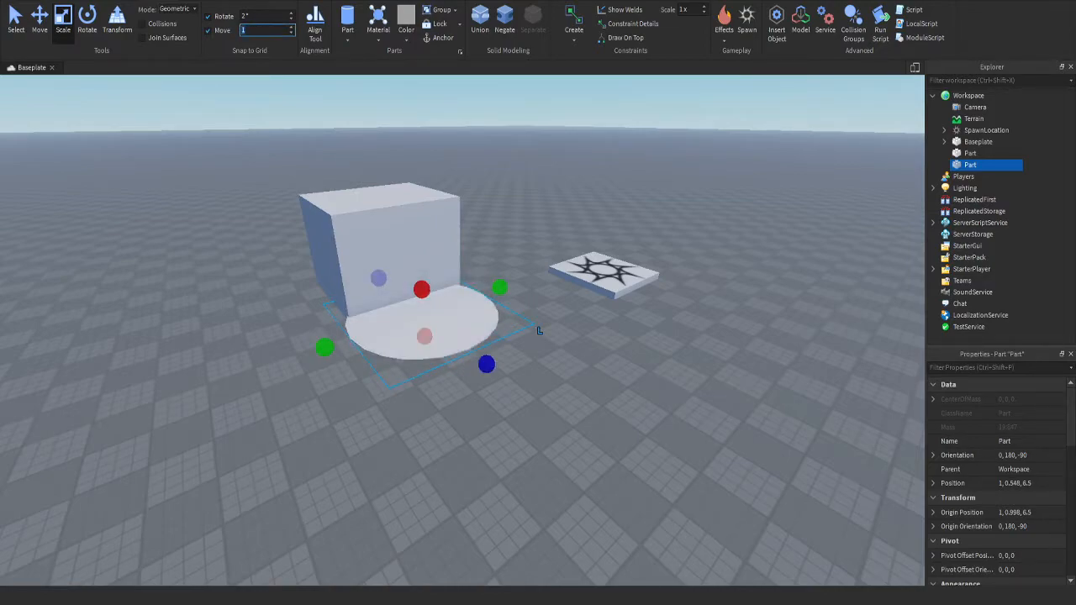
{"action": "key", "text": "Return"}
Anchor the disc with CanCollide turned off and set its BrickColor to Cyan
{"action": "scroll", "coordinate": [996, 471], "scroll_direction": "down", "scroll_amount": 4}
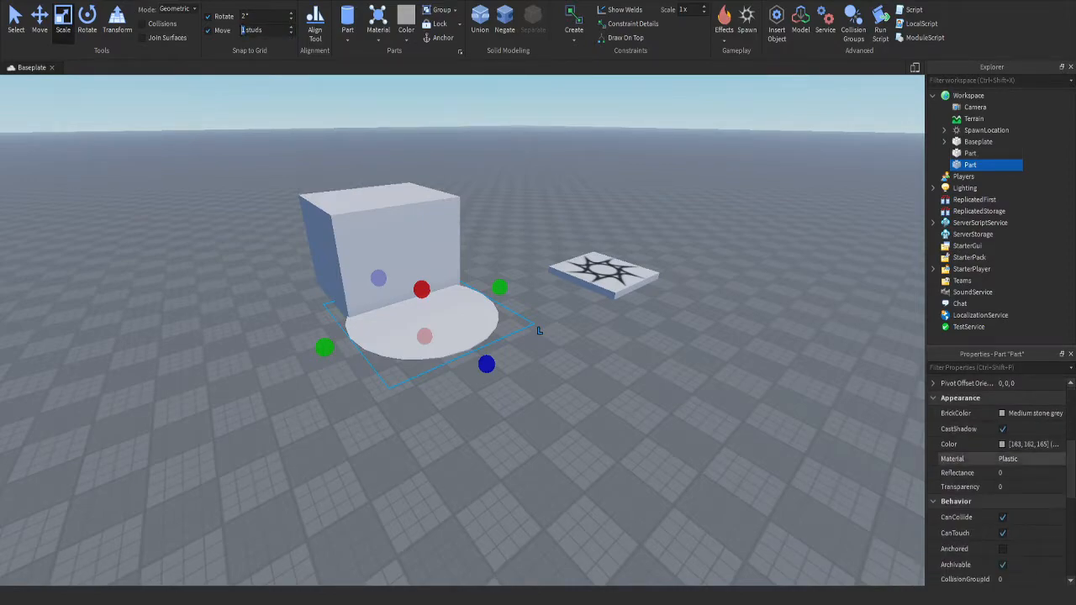
{"action": "left_click", "coordinate": [1003, 549]}
{"action": "left_click", "coordinate": [1002, 517]}
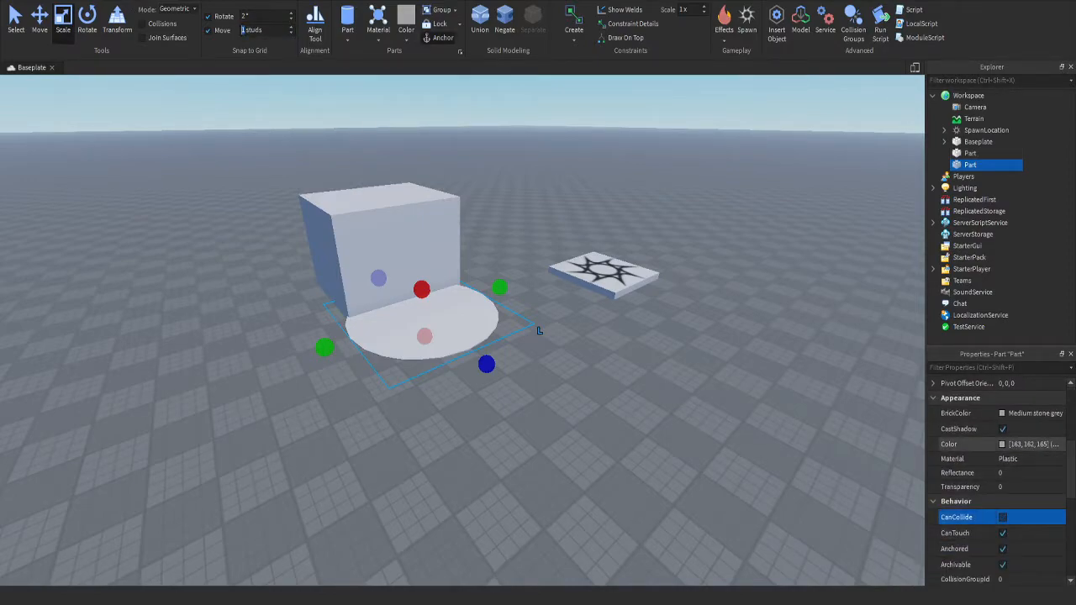
{"action": "left_click", "coordinate": [1009, 412]}
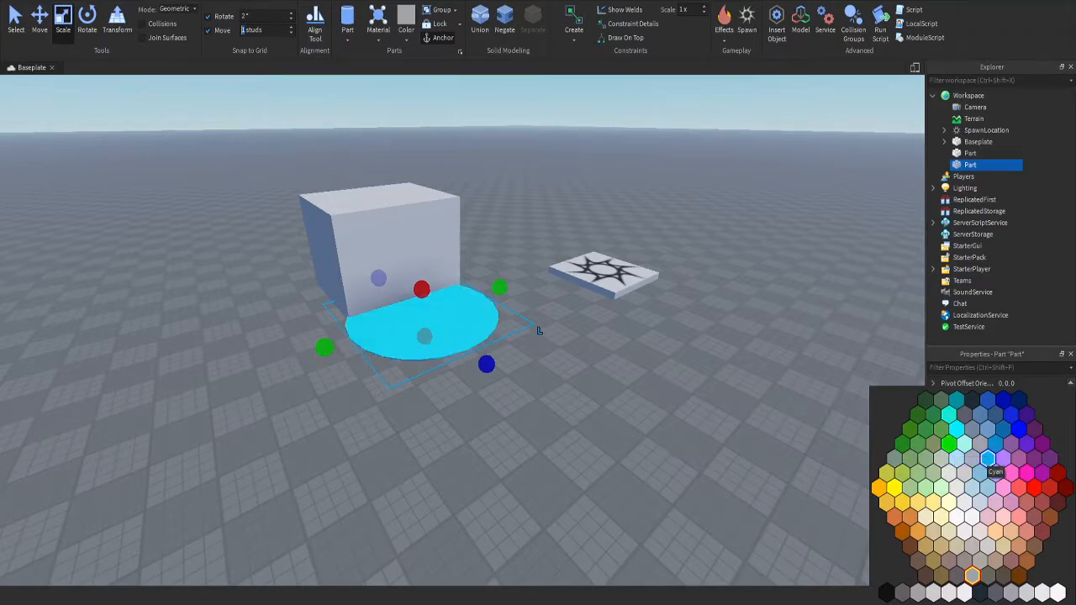
{"action": "left_click", "coordinate": [993, 445]}
Rename the large block as Shop
{"action": "left_click", "coordinate": [466, 293]}
{"action": "key", "text": "F2"}
{"action": "type", "text": "Shop"}
{"action": "key", "text": "Return"}
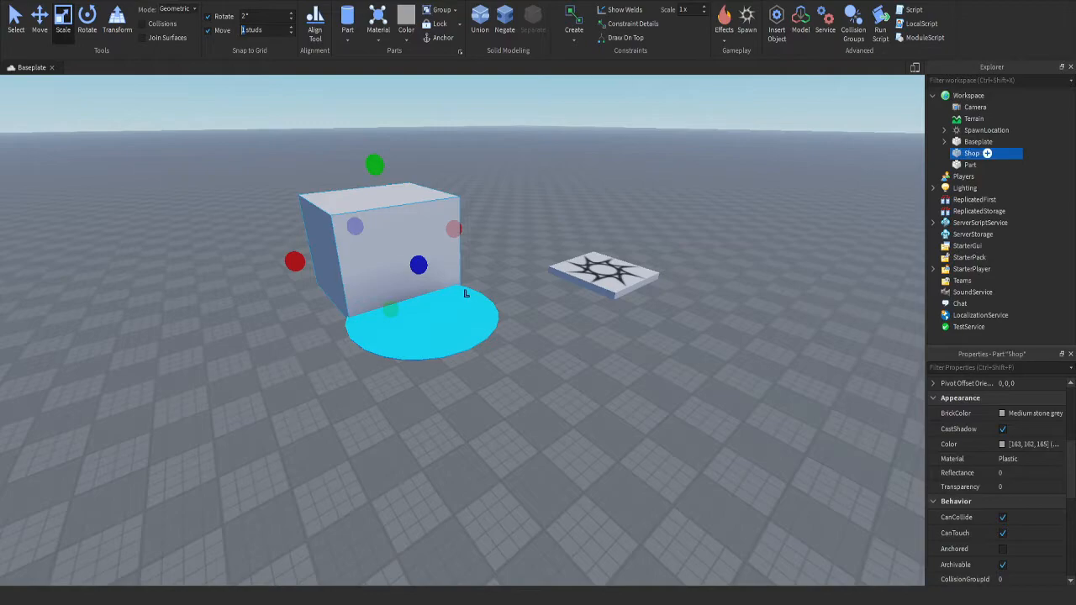
Rename the cyan disc as ShopPart
{"action": "left_click", "coordinate": [970, 164]}
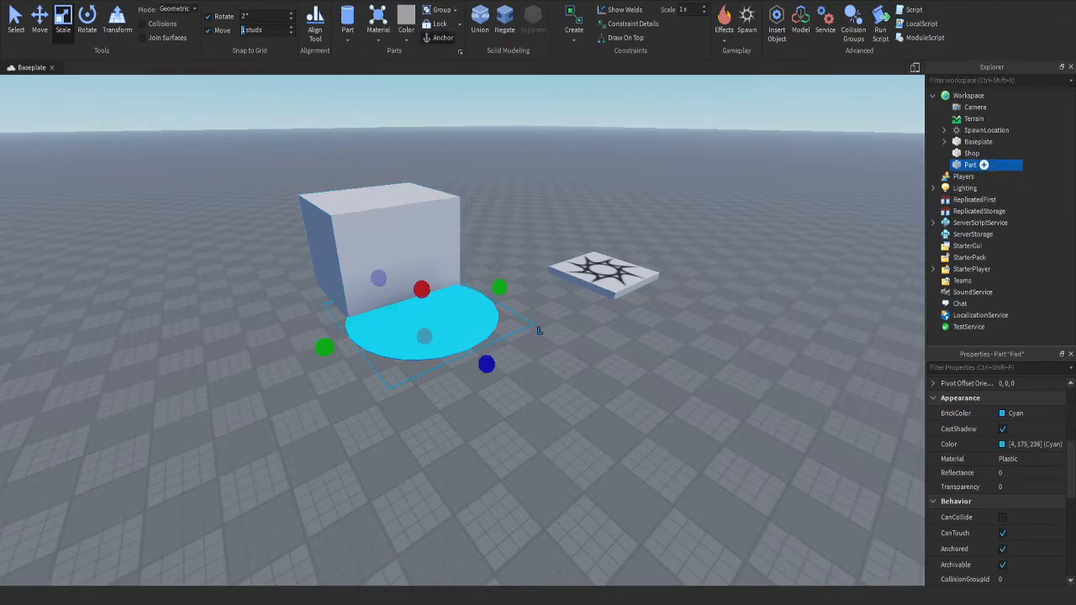
{"action": "key", "text": "F2"}
{"action": "type", "text": "Sl"}
{"action": "type", "text": "opPart"}
{"action": "key", "text": "Return"}
Change the BrickColor of the Shop block to a medium blue
{"action": "left_click", "coordinate": [466, 292]}
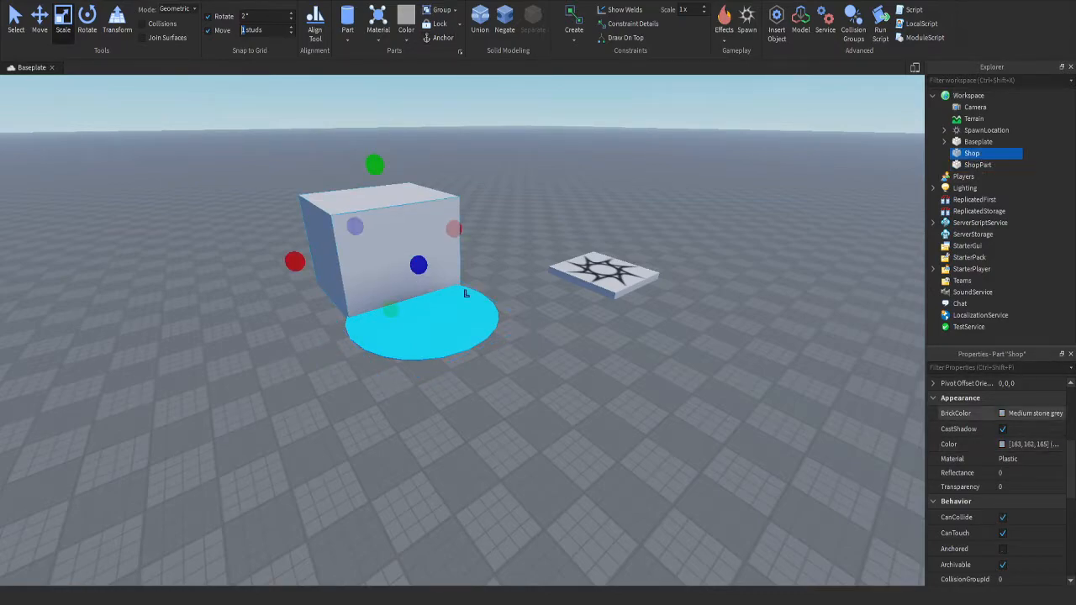
{"action": "left_click", "coordinate": [1030, 413]}
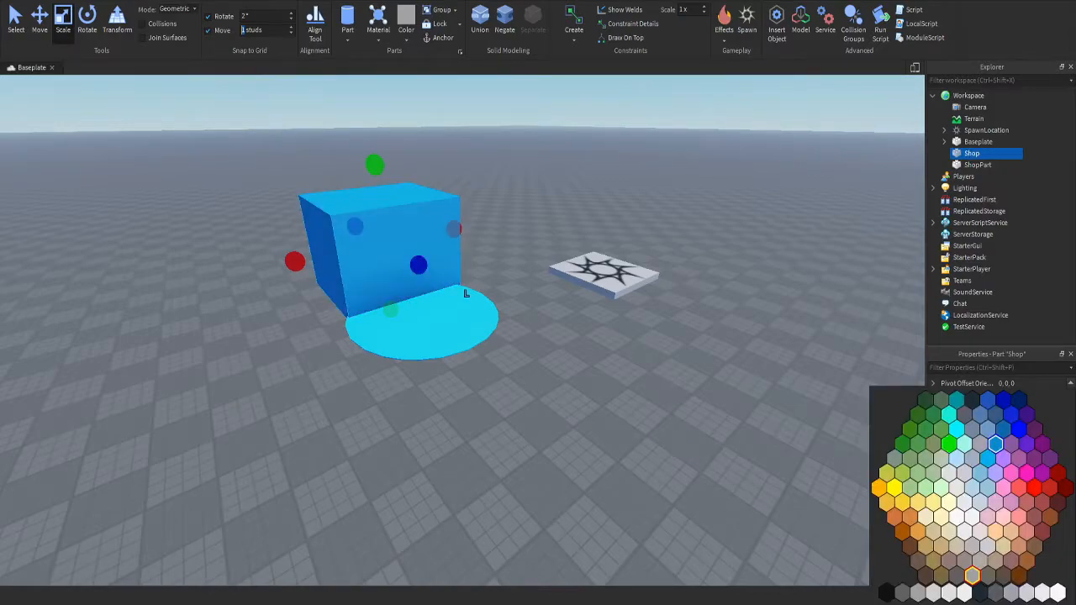
{"action": "left_click", "coordinate": [466, 293]}
Set the transparency of ShopPart to 0.7
{"action": "left_click", "coordinate": [1000, 164]}
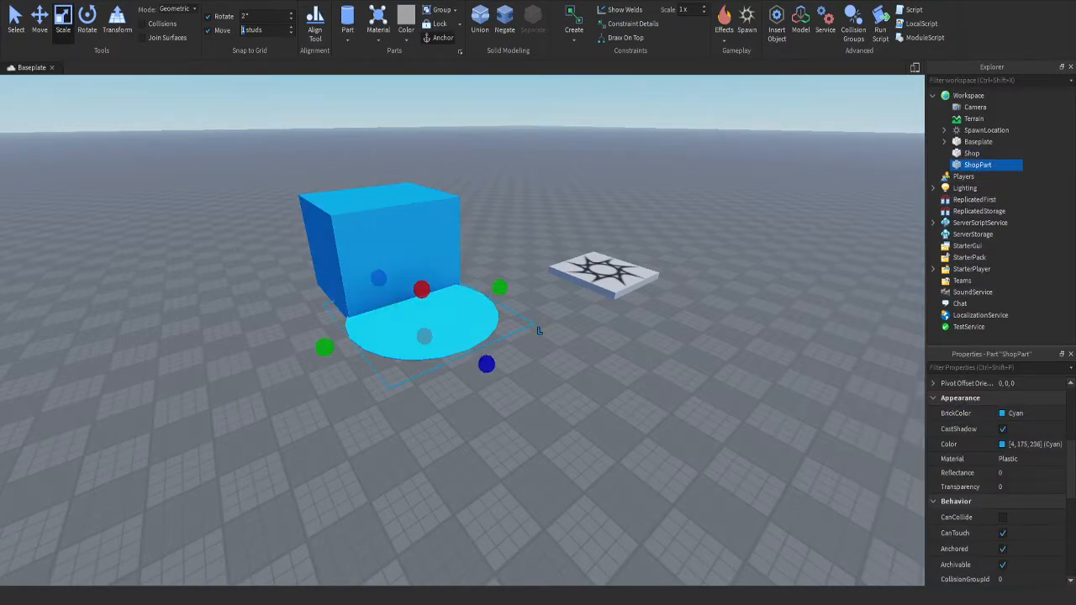
{"action": "scroll", "coordinate": [1000, 480], "scroll_direction": "up", "scroll_amount": 5}
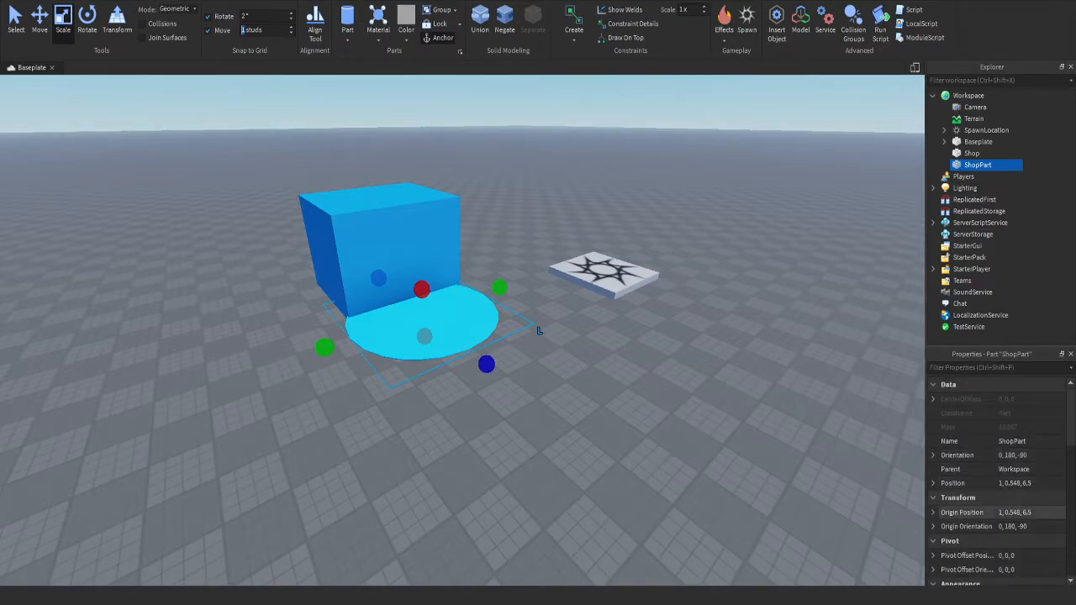
{"action": "scroll", "coordinate": [967, 505], "scroll_direction": "down", "scroll_amount": 5}
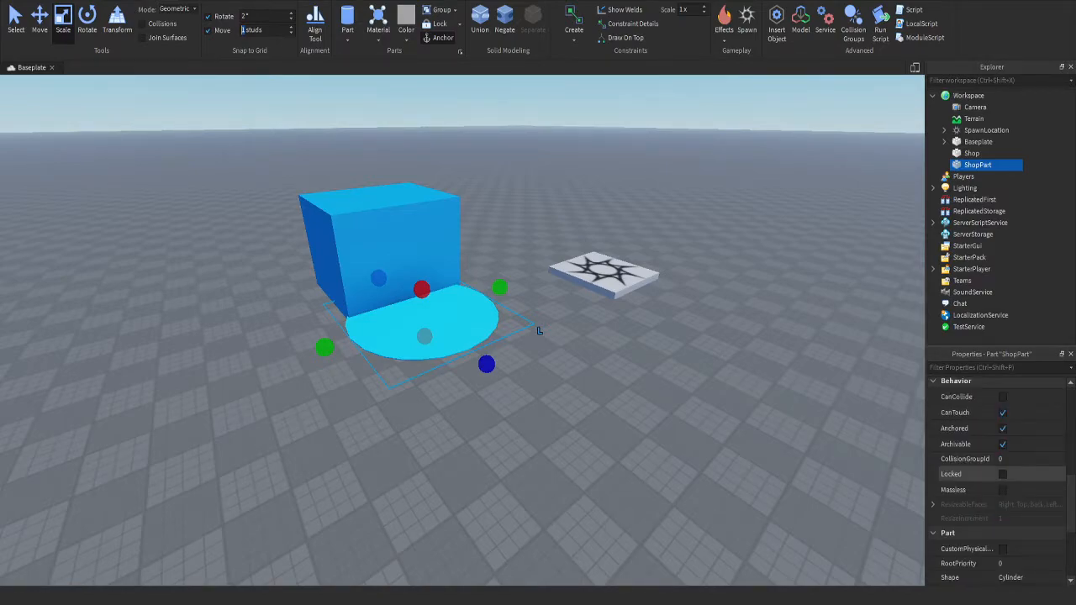
{"action": "scroll", "coordinate": [967, 471], "scroll_direction": "up", "scroll_amount": 2}
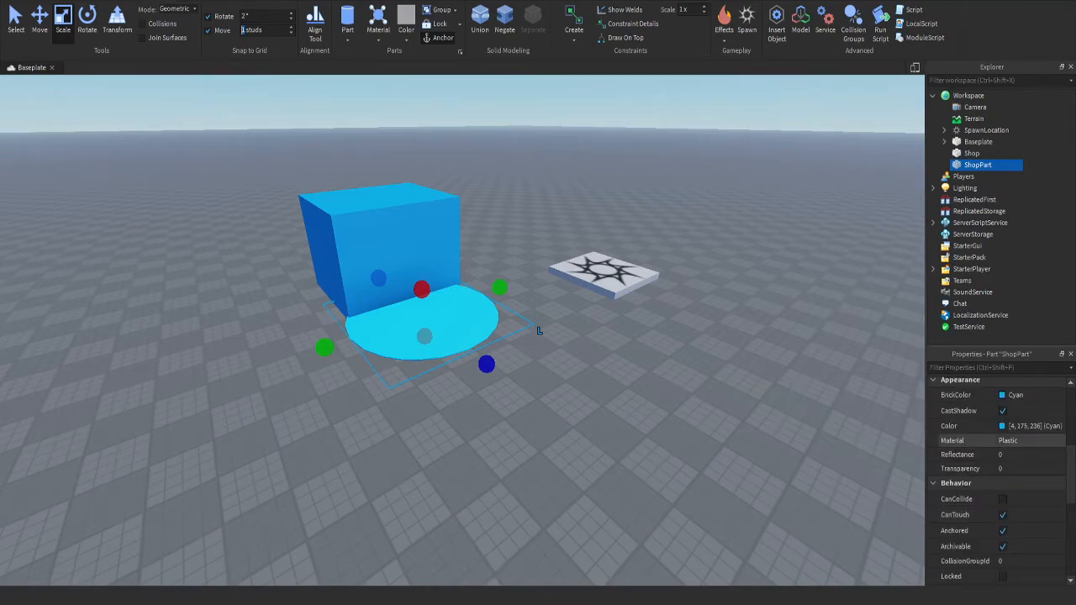
{"action": "left_click", "coordinate": [1009, 468]}
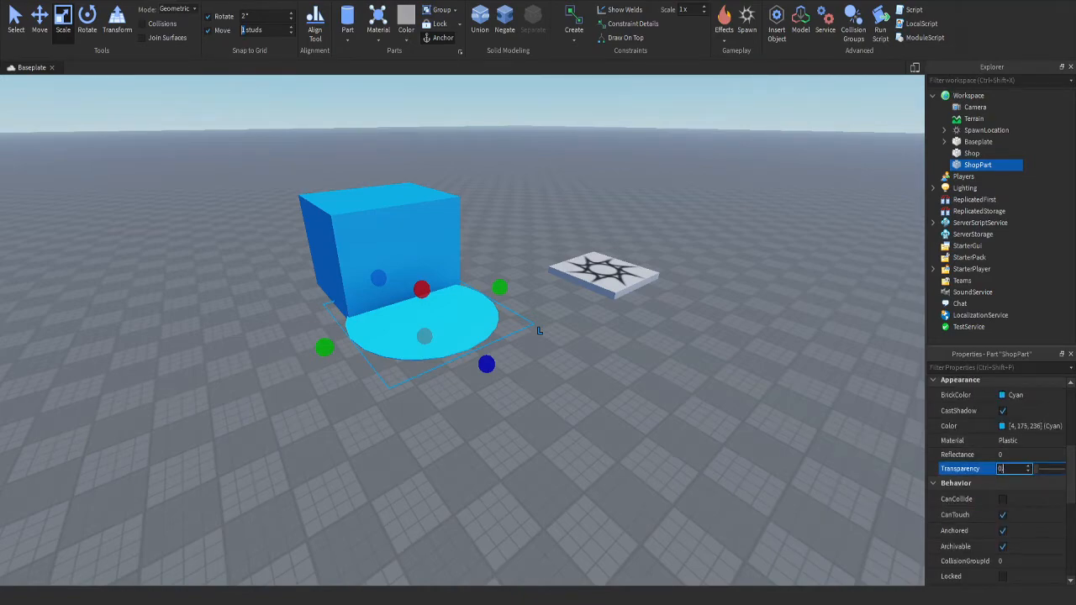
{"action": "type", "text": "0.7"}
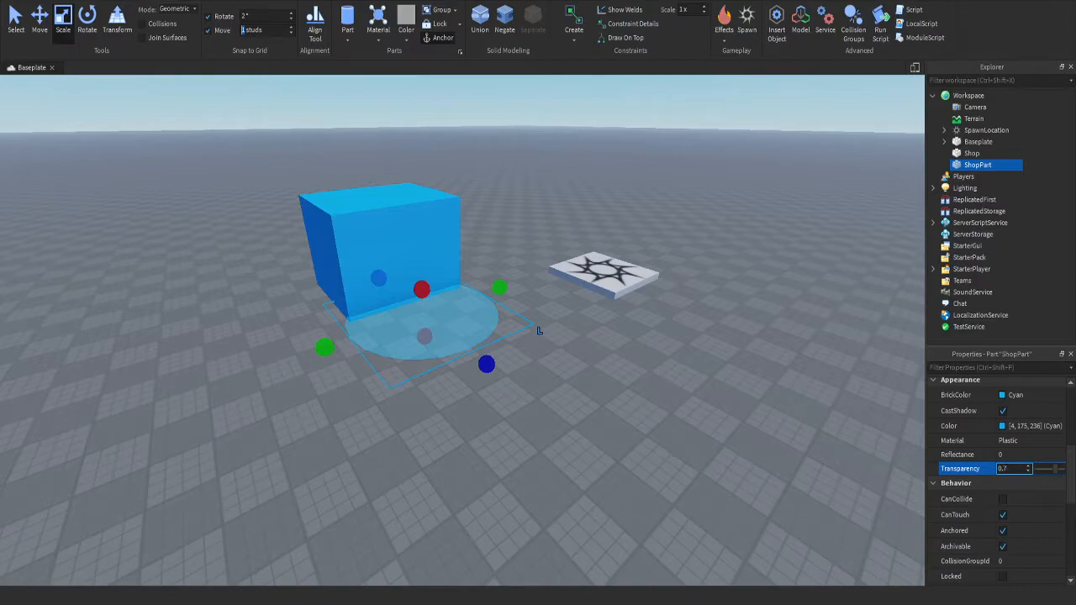
Set the material of ShopPart to Neon and view the disc up close
{"action": "left_click", "coordinate": [1022, 440]}
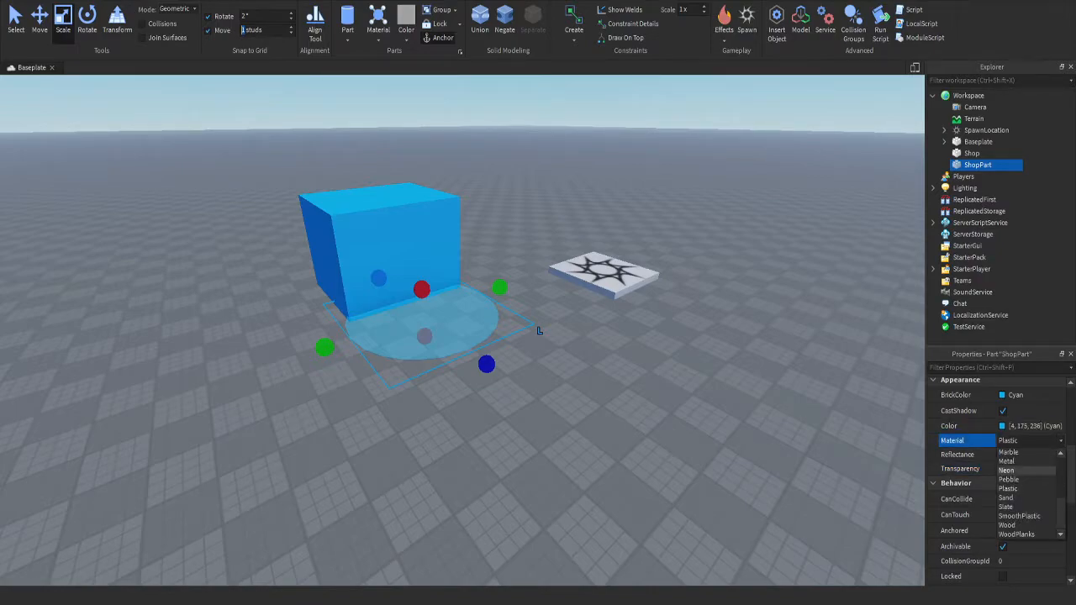
{"action": "left_click", "coordinate": [1009, 471]}
{"action": "key", "text": "w"}
{"action": "right_click_drag", "start_coordinate": [790, 361], "coordinate": [740, 361]}
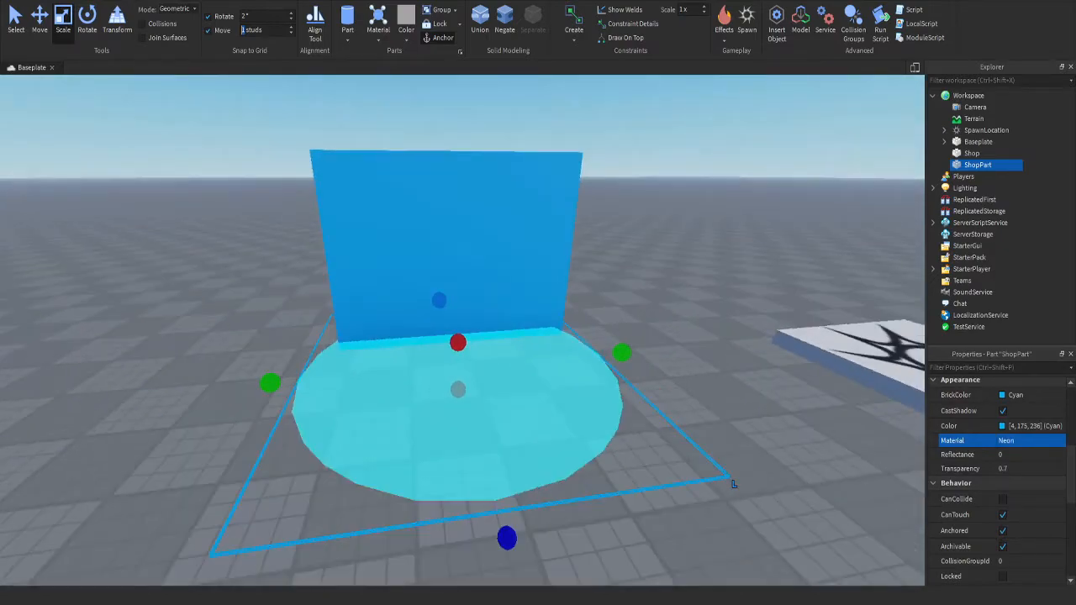
{"action": "key", "text": "s"}
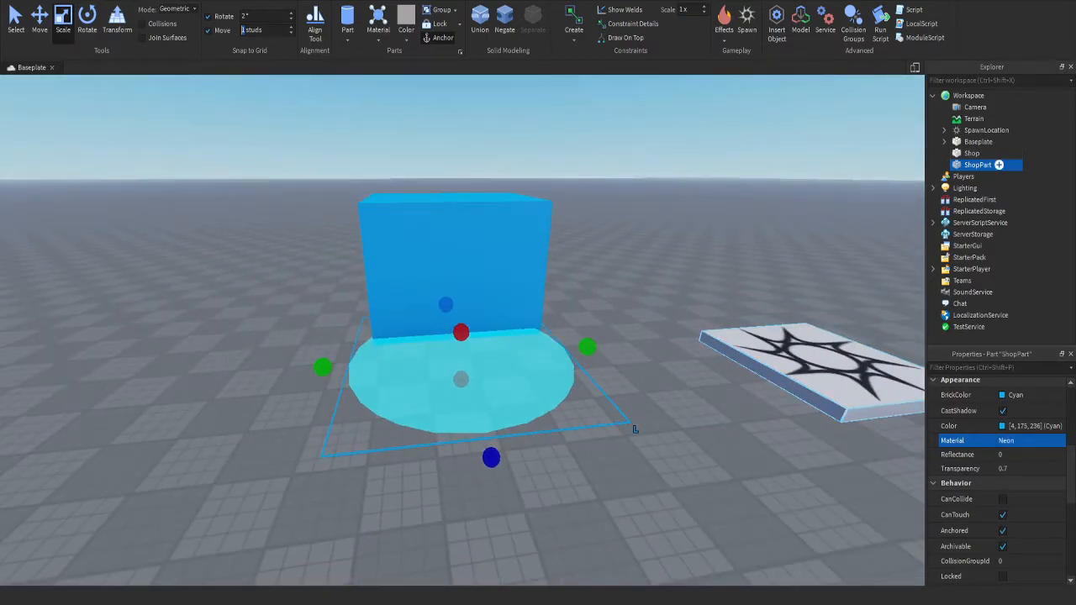
Add a Script inside ShopPart and clear its default code
{"action": "left_click", "coordinate": [999, 166]}
{"action": "left_click", "coordinate": [956, 220]}
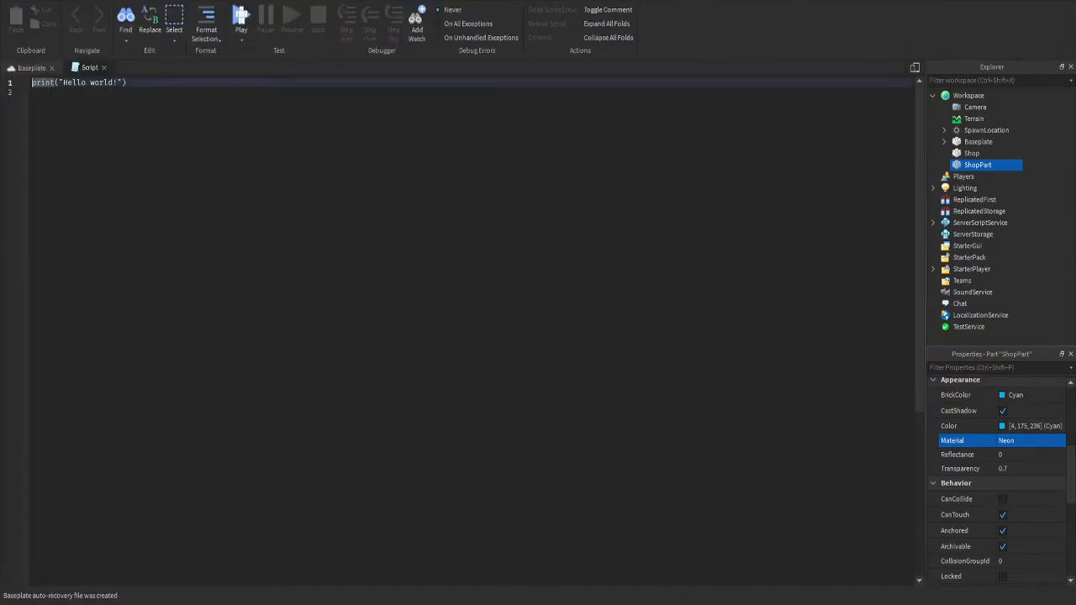
{"action": "key", "text": "ctrl+a"}
{"action": "key", "text": "BackSpace"}
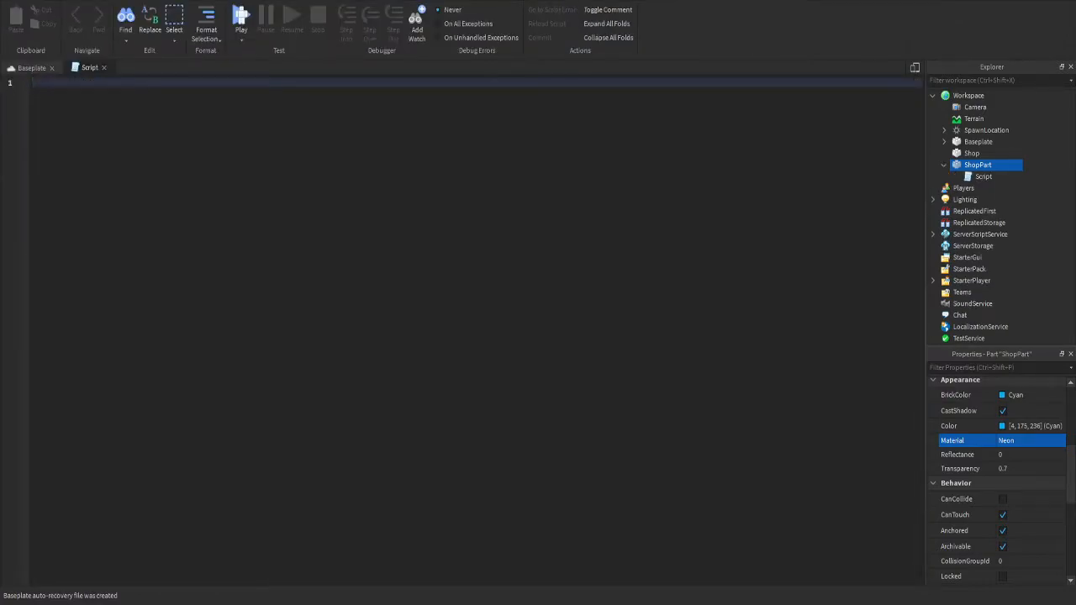
Write a script.Parent.Touched:Connect handler with a function taking the parameter hit
{"action": "type", "text": "script."}
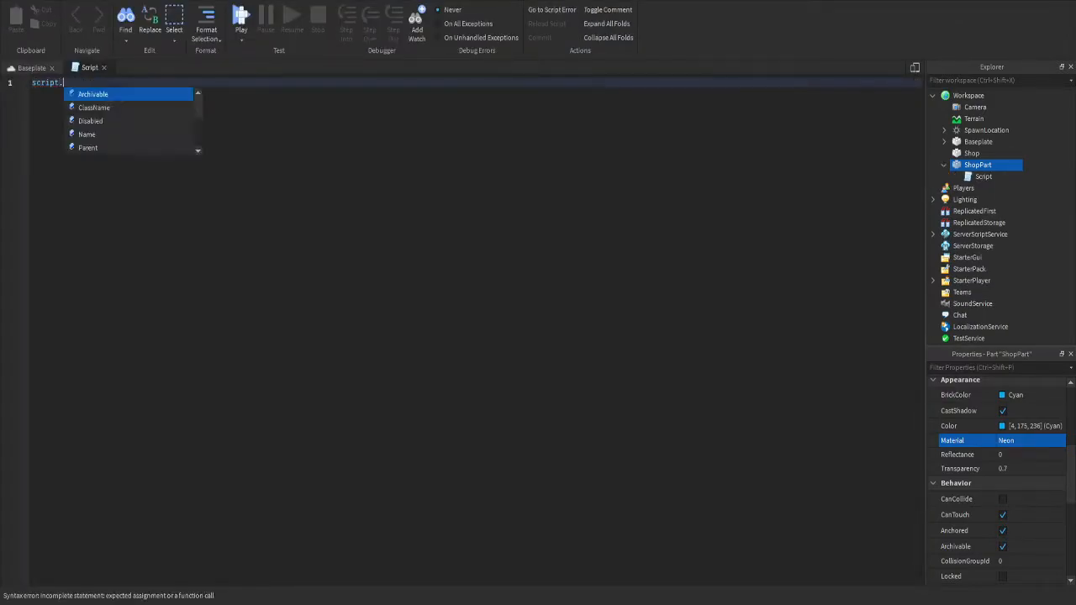
{"action": "type", "text": "Parent.Touched"}
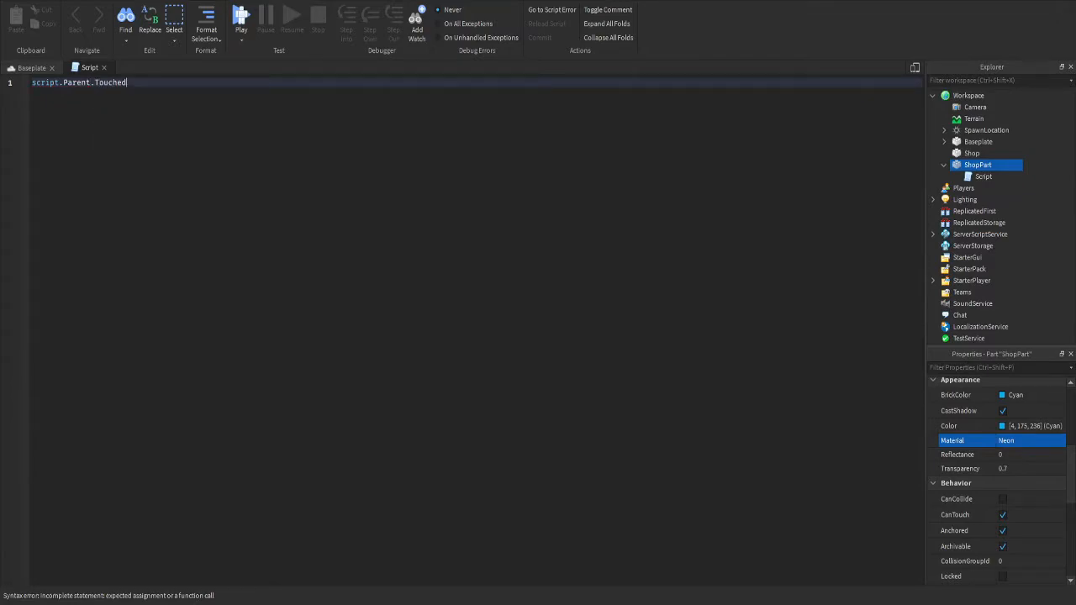
{"action": "type", "text": ":Connect(fun"}
{"action": "key", "text": "Tab"}
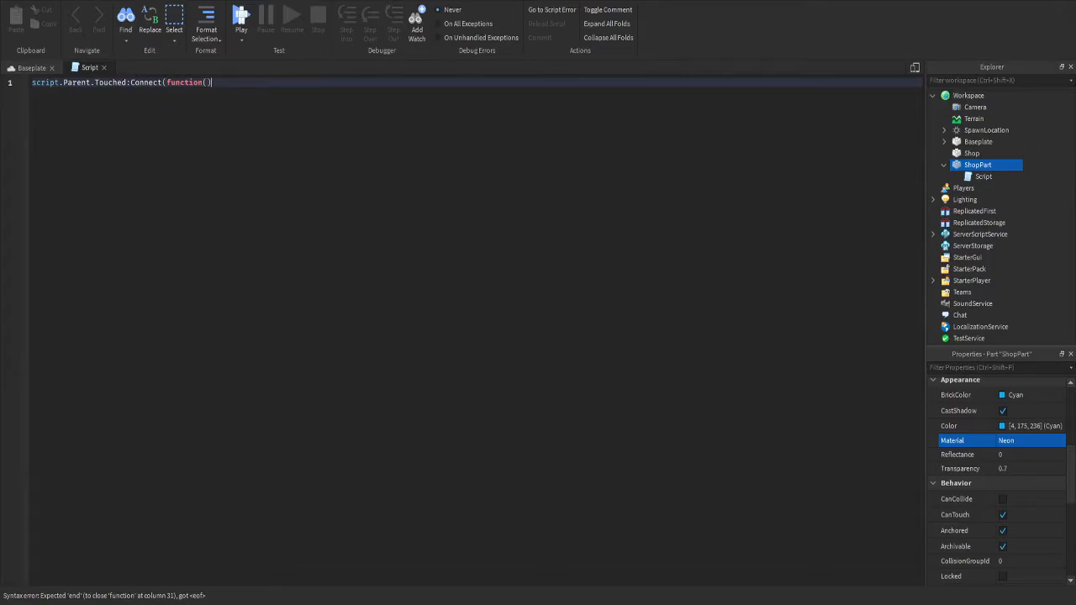
{"action": "key", "text": "Left"}
{"action": "type", "text": "hit"}
{"action": "key", "text": "Return"}
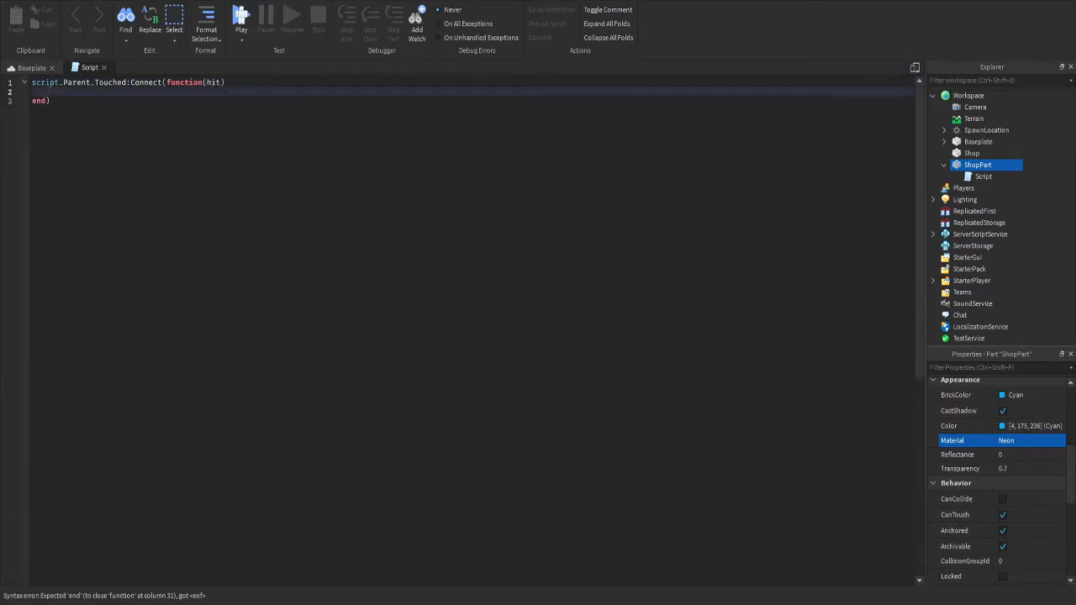
Replace the Touched function's parameter with player
{"action": "type", "text": "i"}
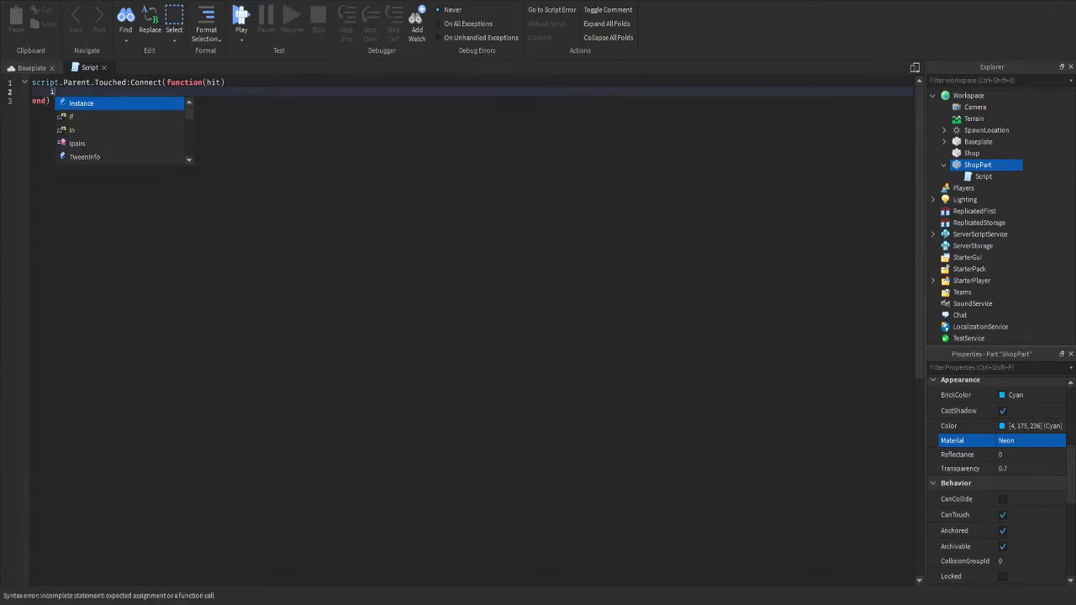
{"action": "left_click", "coordinate": [220, 82]}
{"action": "key", "text": "BackSpace"}
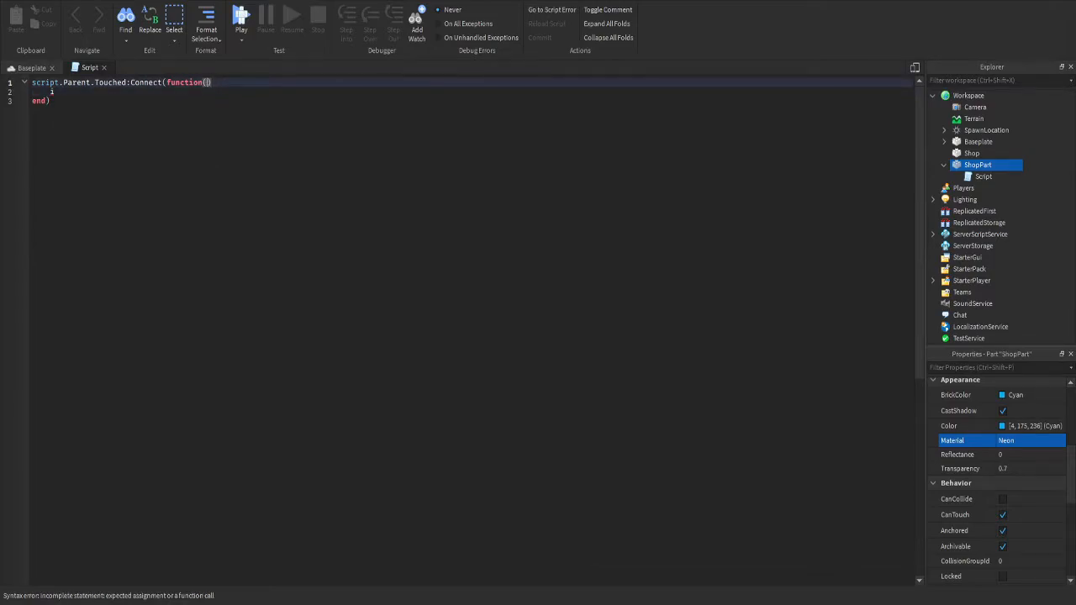
{"action": "type", "text": "player"}
Inside the Touched function, write an if statement checking player:FindFirstChild("Humanoid")
{"action": "left_click", "coordinate": [55, 91]}
{"action": "type", "text": "if p"}
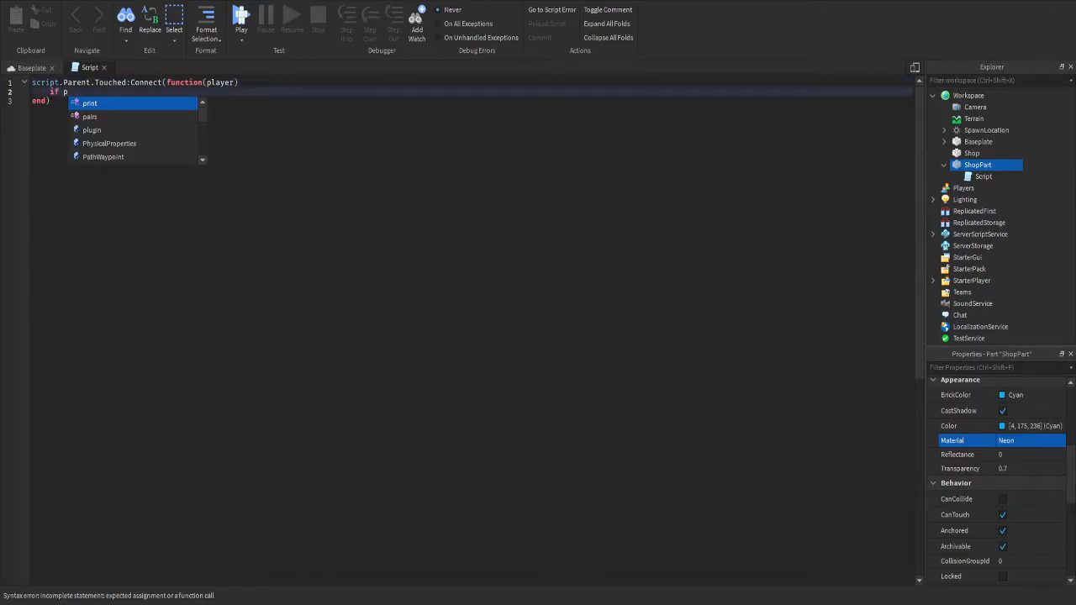
{"action": "type", "text": "layer:FindFoir"}
{"action": "type", "text": "irst"}
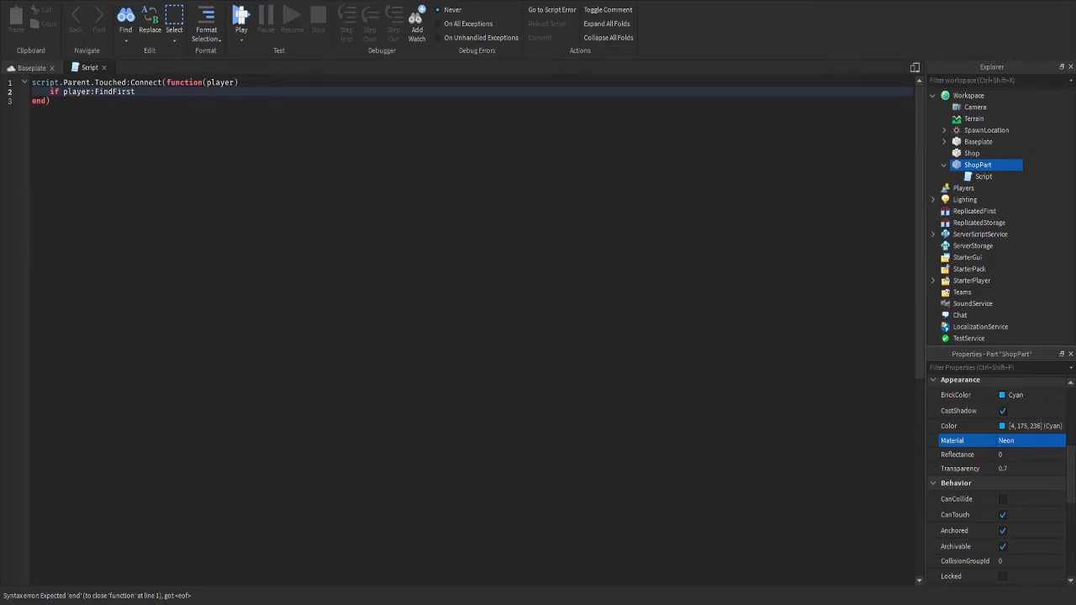
{"action": "type", "text": "Child(\"HUmanoi"}
{"action": "key", "text": "BackSpace"}
{"action": "key", "text": "BackSpace"}
{"action": "key", "text": "BackSpace"}
{"action": "key", "text": "BackSpace"}
{"action": "key", "text": "BackSpace"}
{"action": "type", "text": "anoid\") then"}
{"action": "key", "text": "Return"}
{"action": "type", "text": "print(\""}
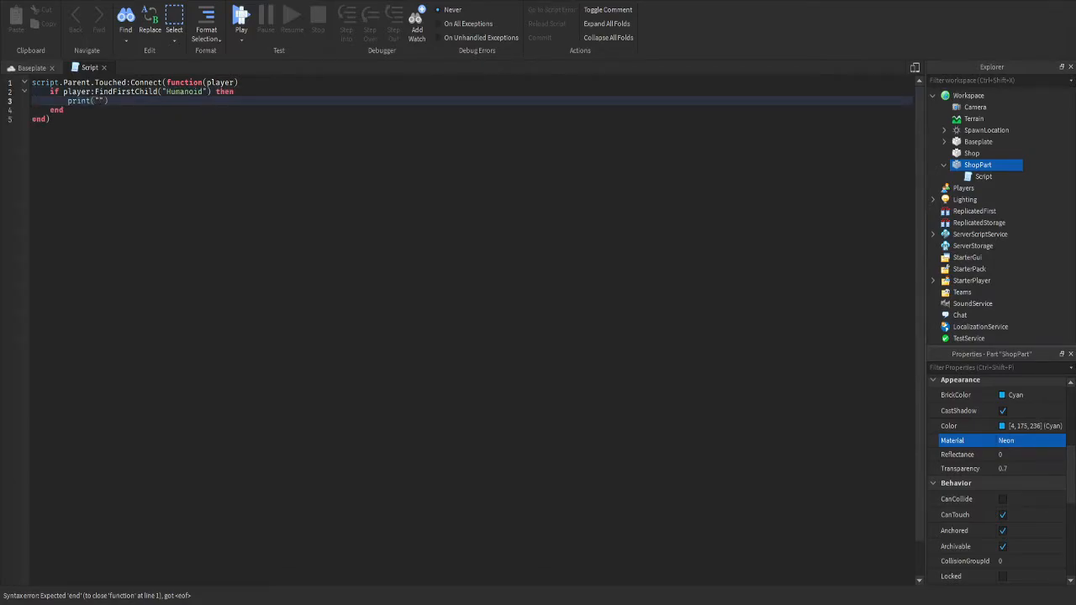
{"action": "key", "text": "BackSpace"}
{"action": "key", "text": "BackSpace"}
{"action": "key", "text": "BackSpace"}
{"action": "key", "text": "BackSpace"}
{"action": "key", "text": "BackSpace"}
{"action": "key", "text": "BackSpace"}
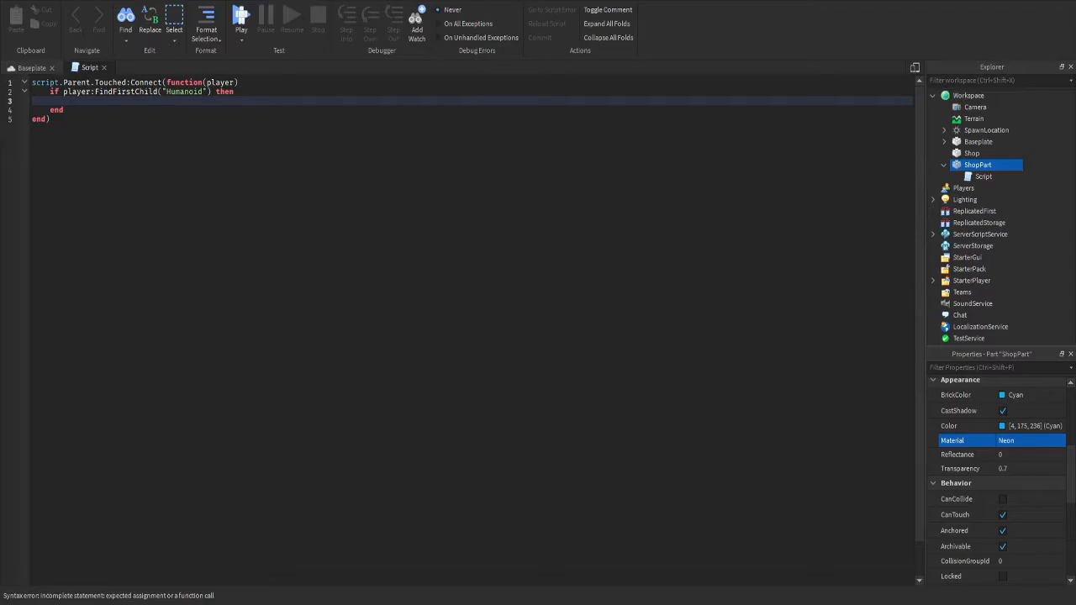
Return to the Baseplate view, insert a ScreenGui in StarterGui and rename it Shop
{"action": "left_click", "coordinate": [32, 67]}
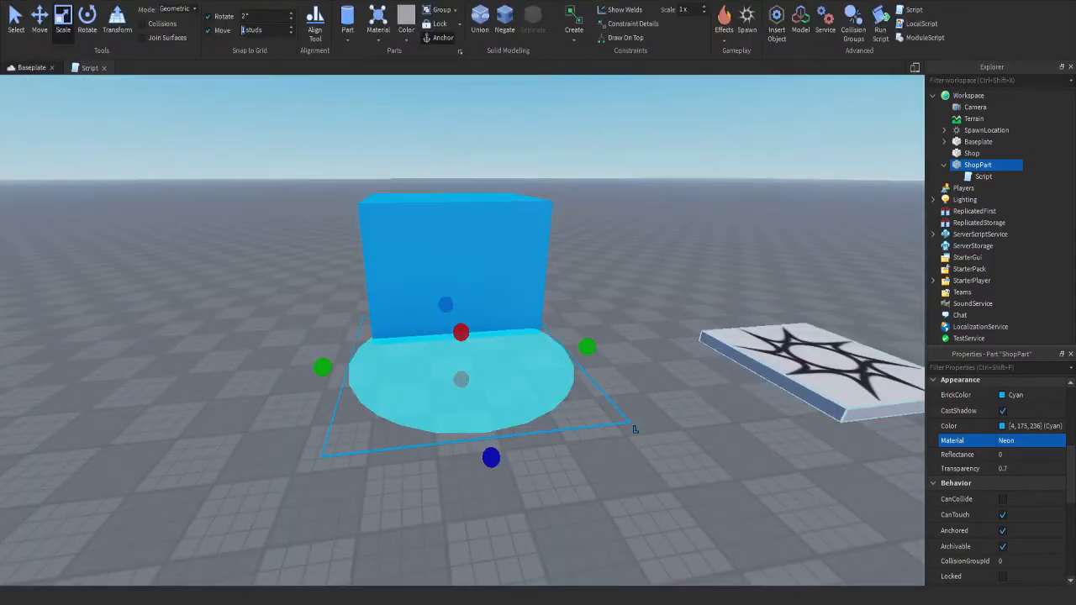
{"action": "scroll", "coordinate": [503, 375], "scroll_direction": "down", "scroll_amount": 4}
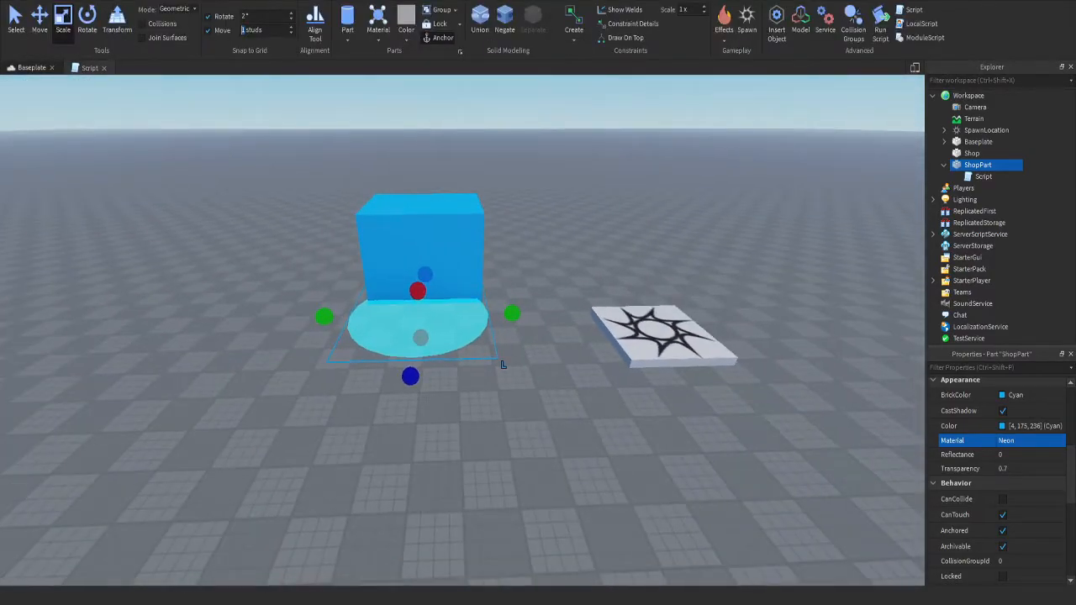
{"action": "left_click", "coordinate": [934, 95]}
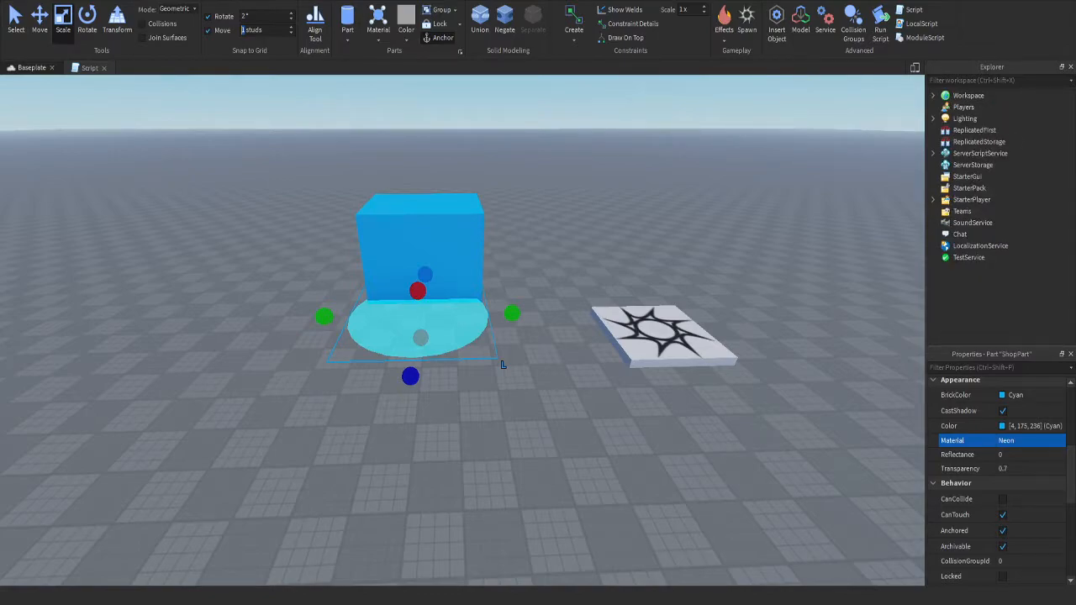
{"action": "left_click", "coordinate": [967, 177]}
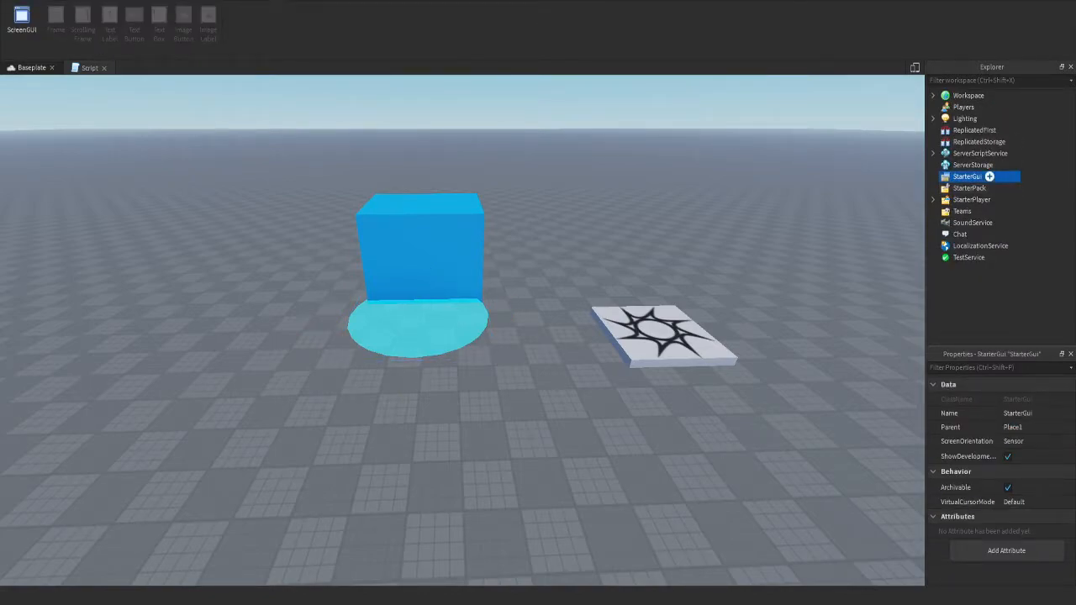
{"action": "left_click", "coordinate": [989, 177]}
{"action": "left_click", "coordinate": [963, 232]}
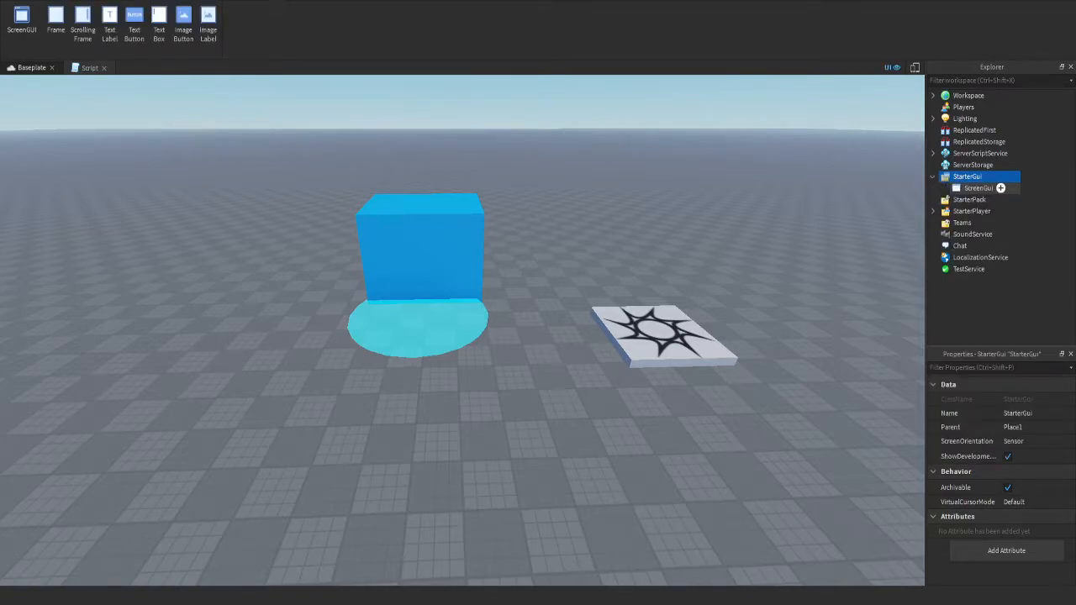
{"action": "key", "text": "F2"}
{"action": "type", "text": "Shop"}
{"action": "key", "text": "Return"}
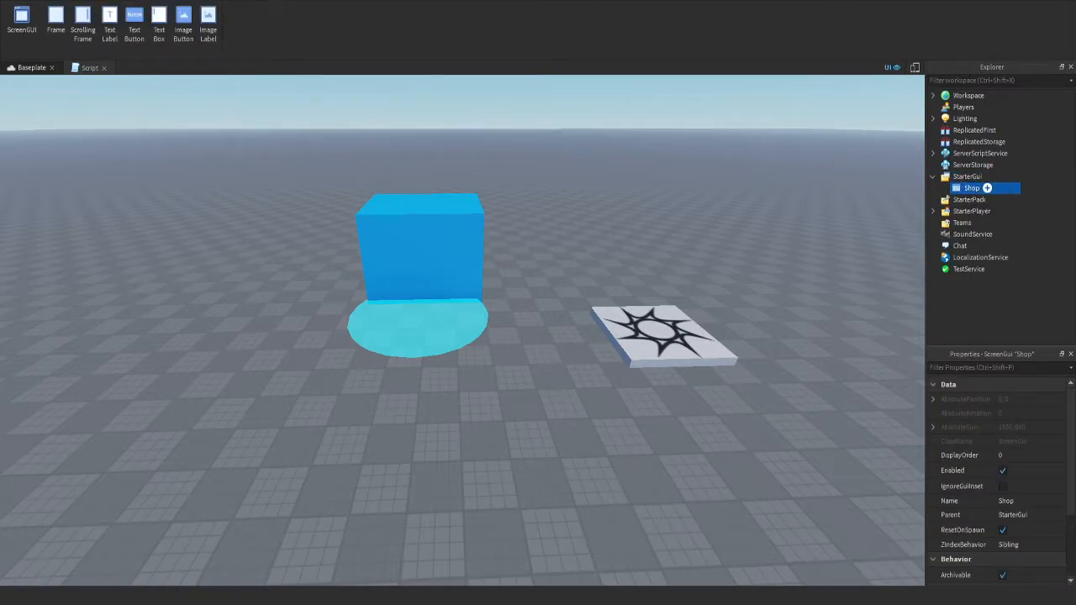
Add a Frame to the Shop ScreenGui, enlarge it to about 532 x 548 pixels and move it near the screen's centre
{"action": "left_click", "coordinate": [987, 187]}
{"action": "left_click", "coordinate": [959, 242]}
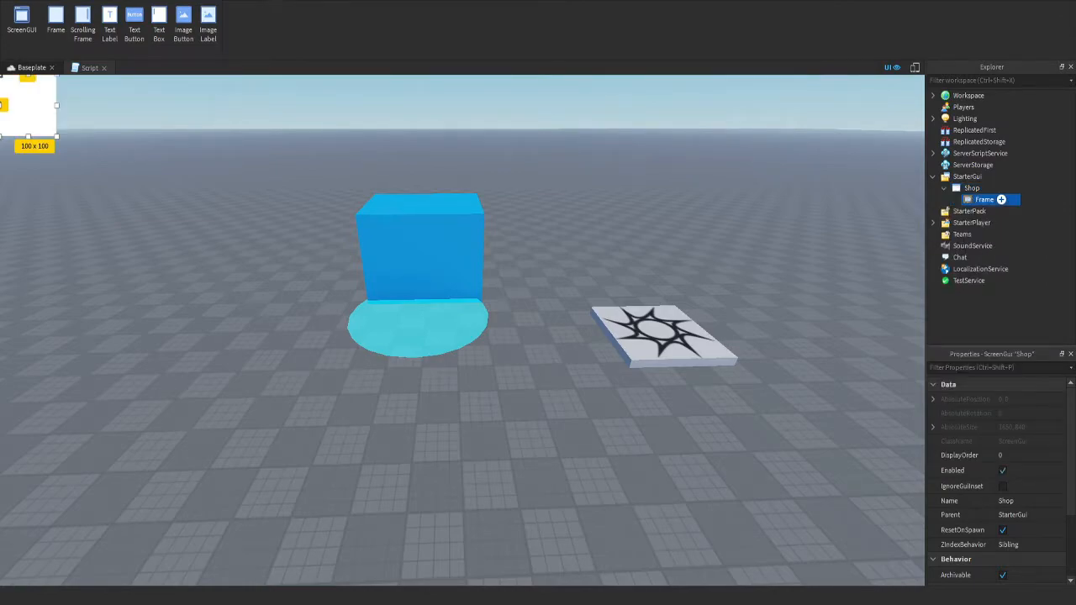
{"action": "left_click_drag", "start_coordinate": [27, 107], "coordinate": [597, 548]}
{"action": "left_click_drag", "start_coordinate": [487, 420], "coordinate": [503, 348]}
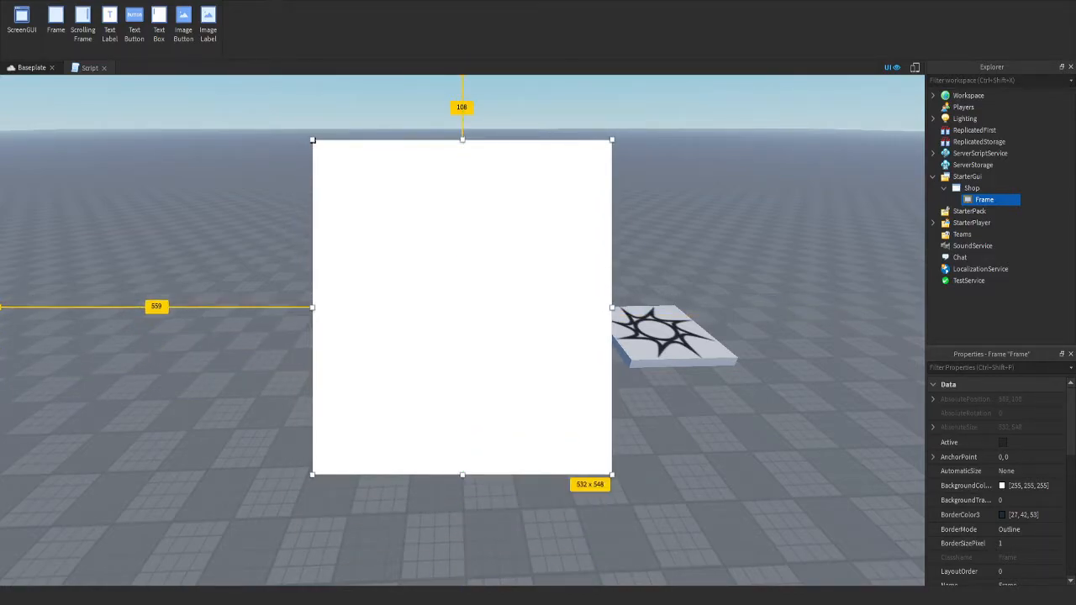
{"action": "left_click", "coordinate": [706, 252]}
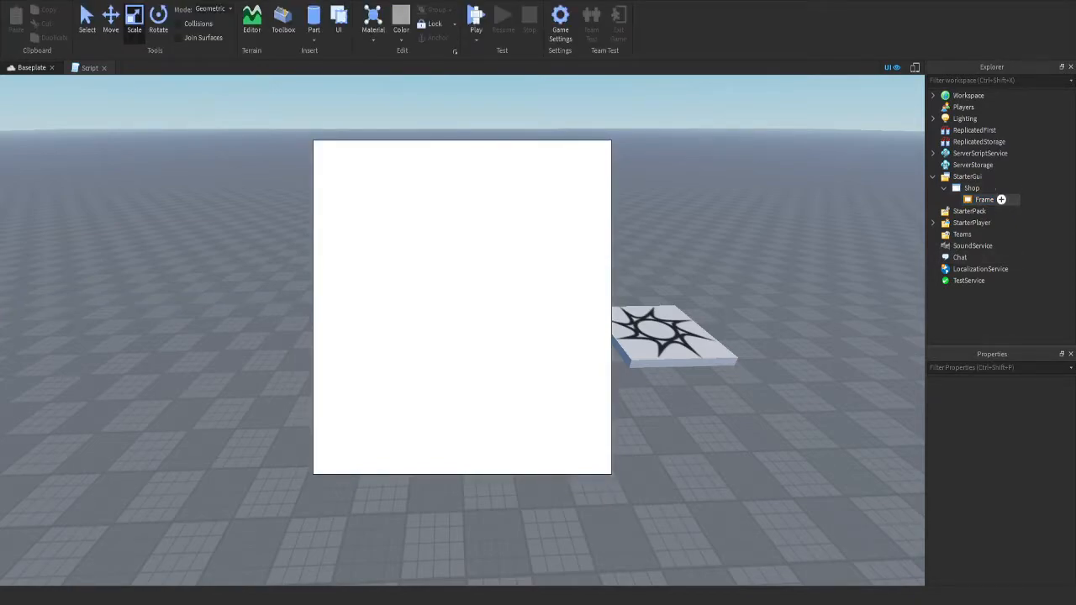
{"action": "left_click", "coordinate": [967, 200]}
{"action": "left_click_drag", "start_coordinate": [475, 324], "coordinate": [477, 348]}
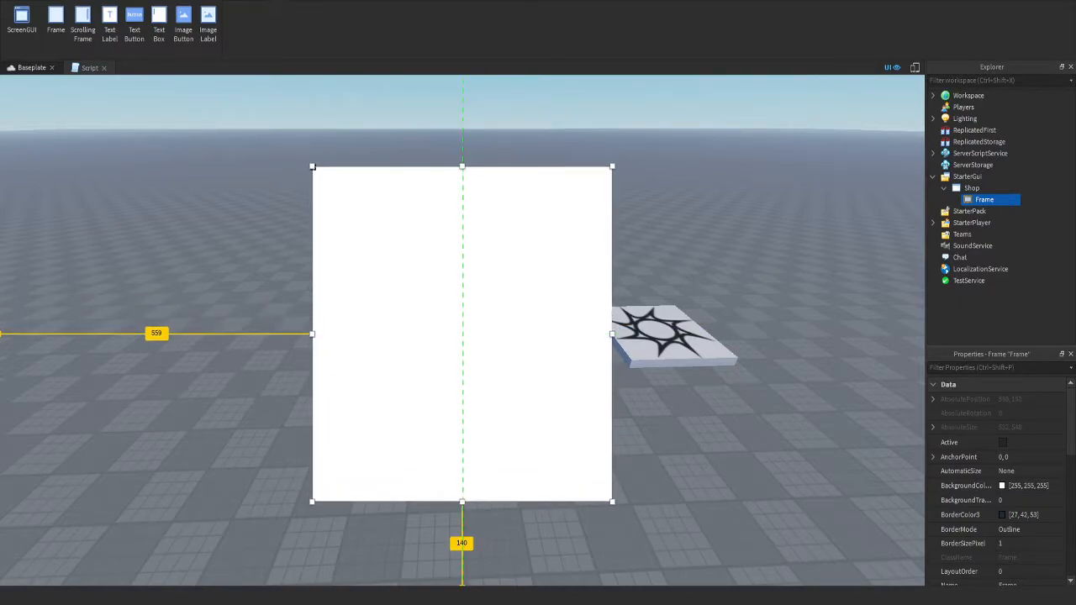
Centre the Frame with AnchorPoint 0.5,0.5 and Position {0.5, 0},{0.5, 0}
{"action": "left_click", "coordinate": [1024, 457]}
{"action": "key", "text": "BackSpace"}
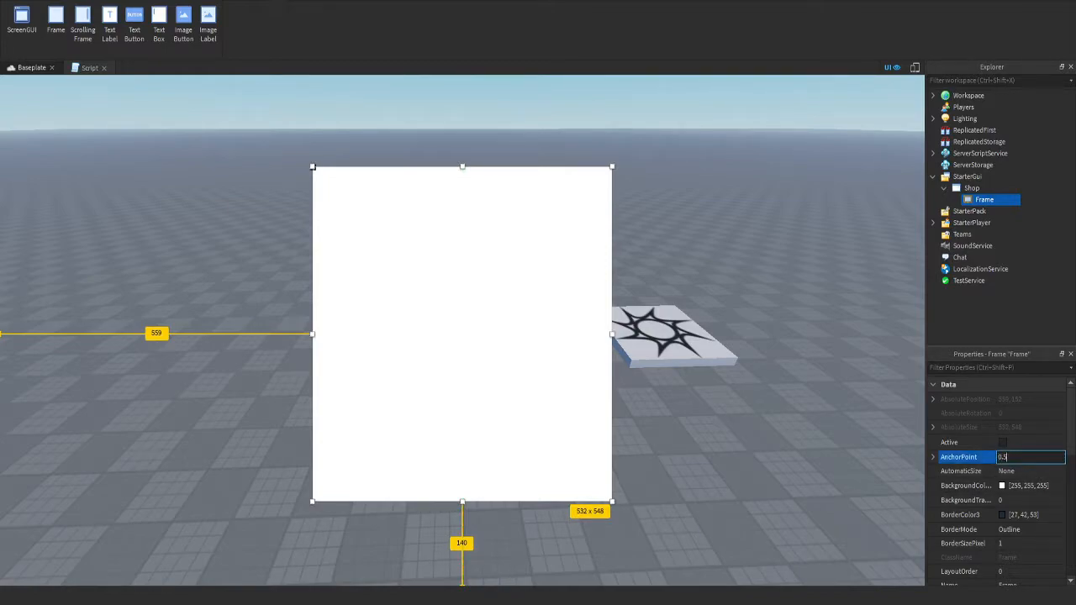
{"action": "type", "text": "0.5,0.5"}
{"action": "key", "text": "Return"}
{"action": "scroll", "coordinate": [1001, 479], "scroll_direction": "down", "scroll_amount": 5}
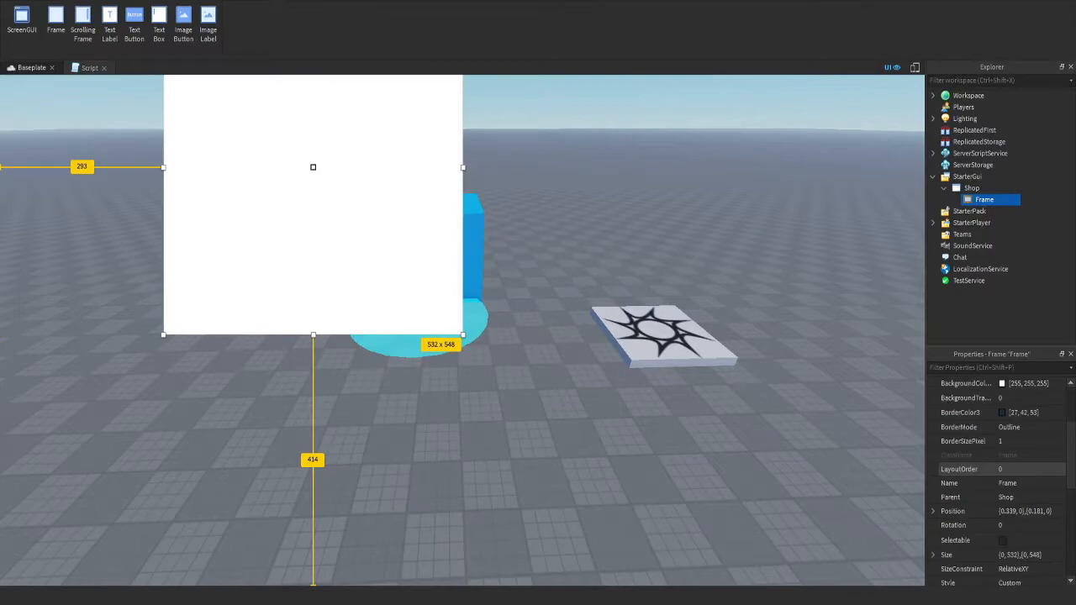
{"action": "left_click", "coordinate": [1026, 410]}
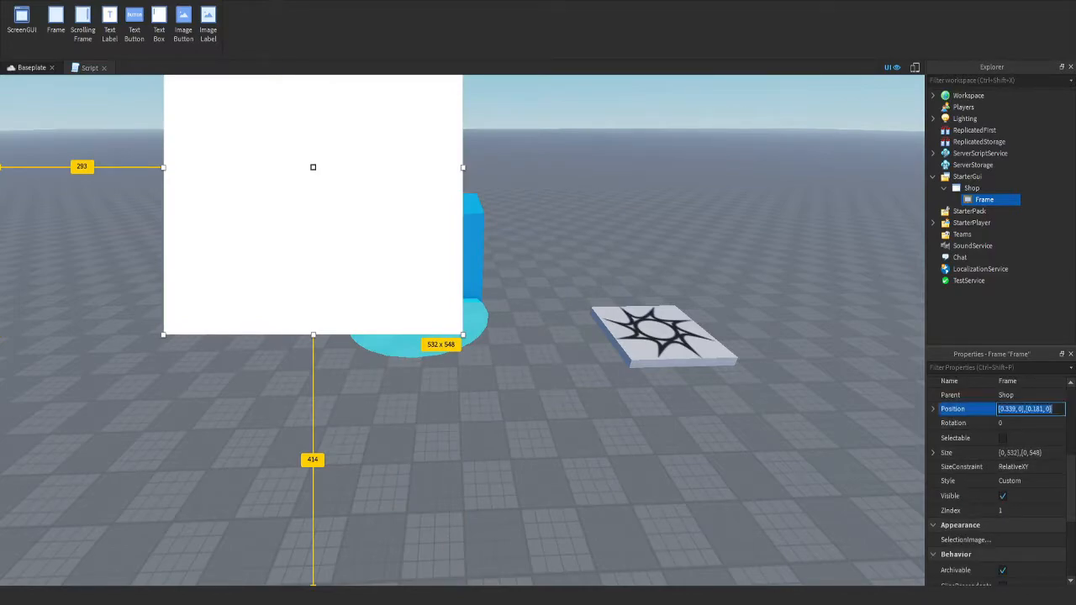
{"action": "key", "text": "BackSpace"}
{"action": "key", "text": "Return"}
Convert the Frame's size to Scale with the AutoScale Lite unit conversion and narrow the Frame to about 483 pixels wide
{"action": "left_click", "coordinate": [1021, 454]}
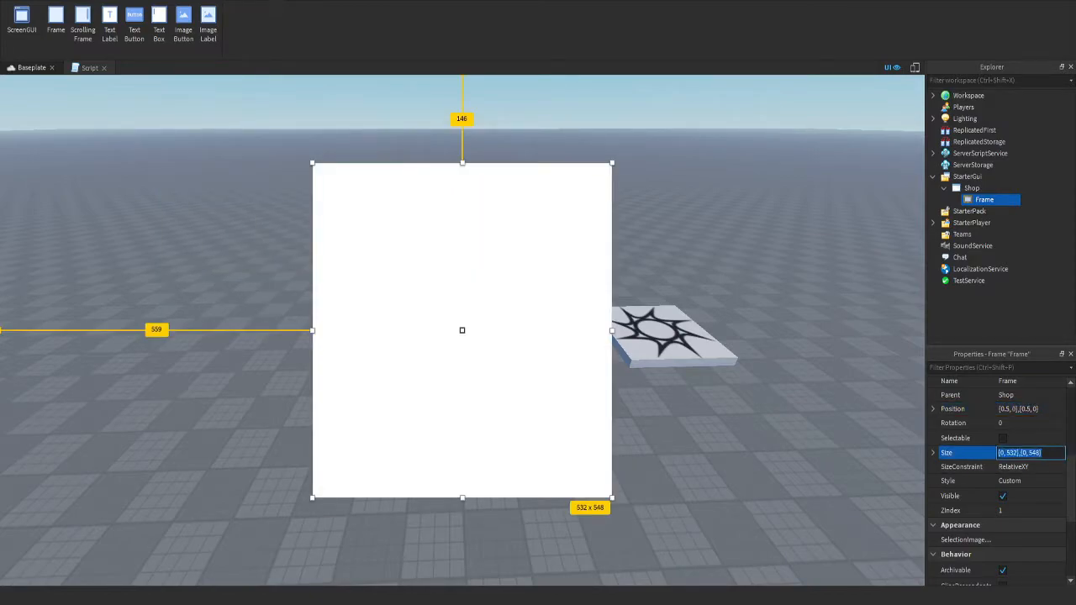
{"action": "key", "text": "BackSpace"}
{"action": "key", "text": "Return"}
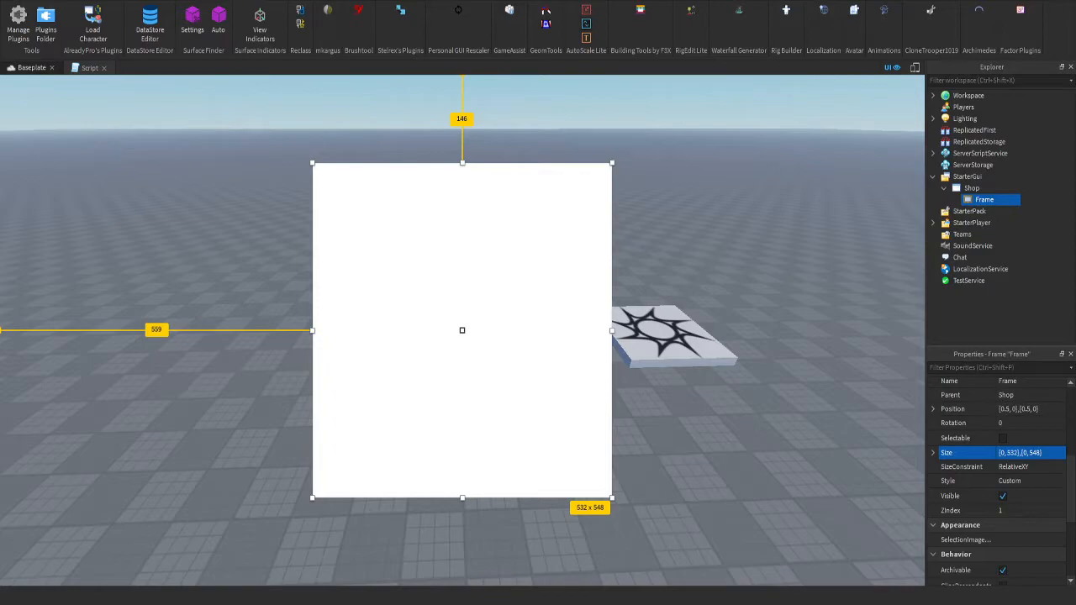
{"action": "left_click", "coordinate": [586, 10]}
{"action": "left_click", "coordinate": [36, 148]}
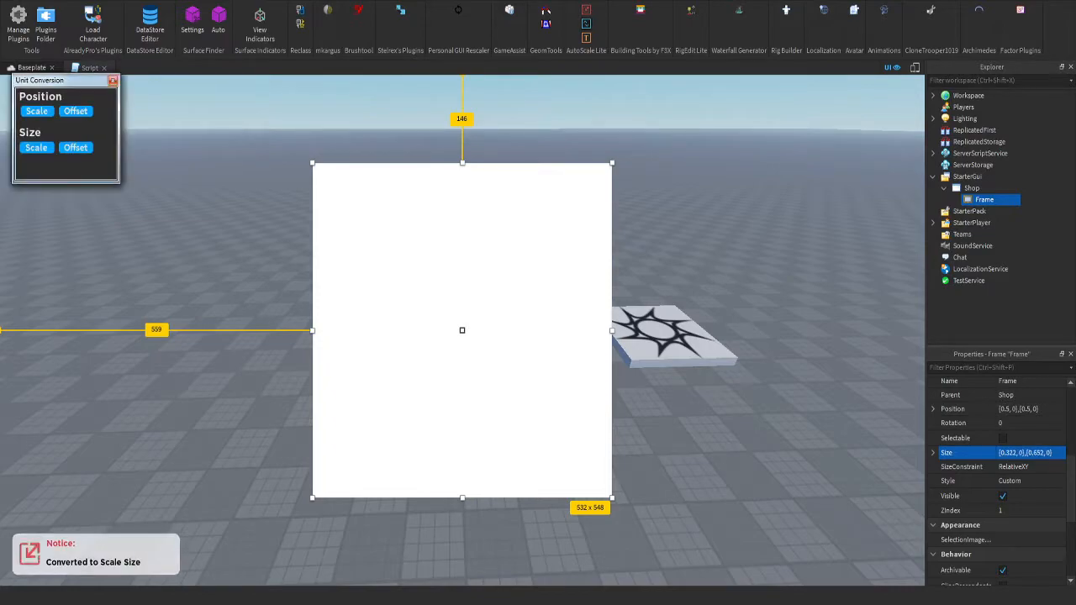
{"action": "left_click", "coordinate": [113, 81]}
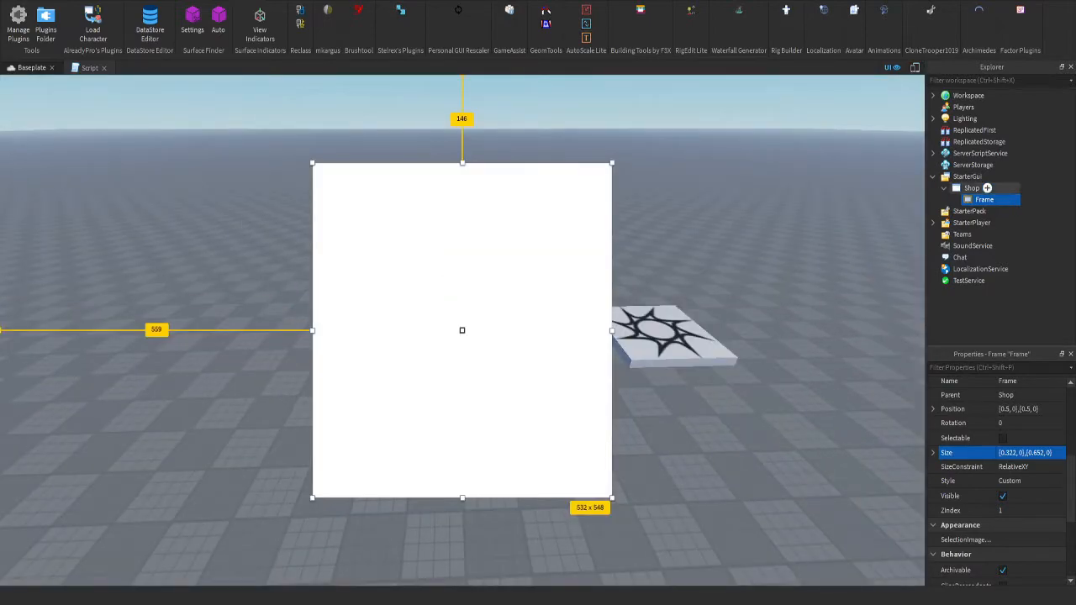
{"action": "mouse_move", "coordinate": [1001, 199]}
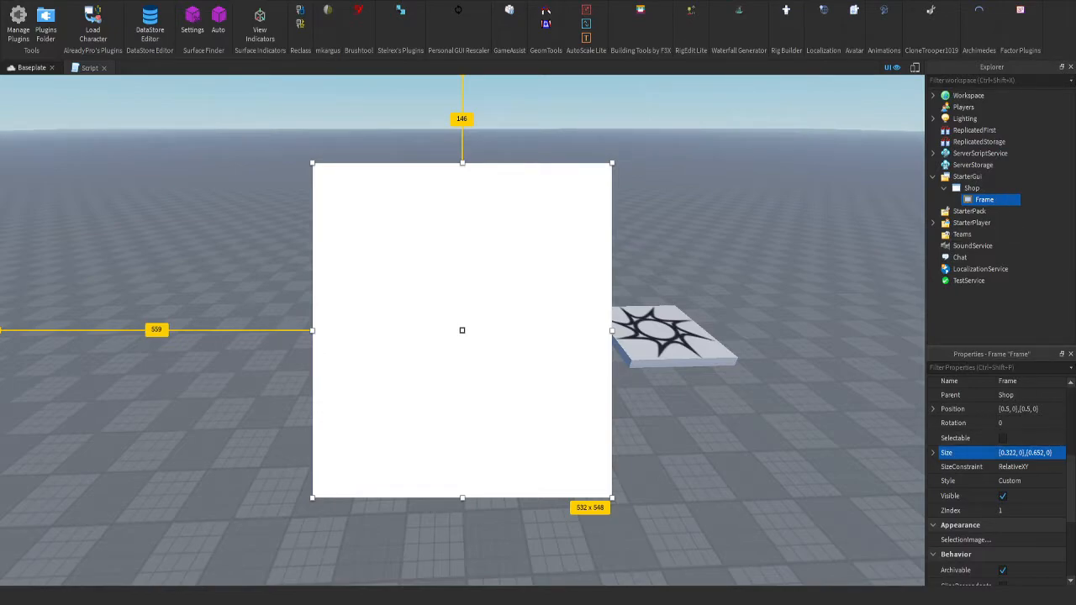
{"action": "left_click_drag", "start_coordinate": [612, 331], "coordinate": [561, 332]}
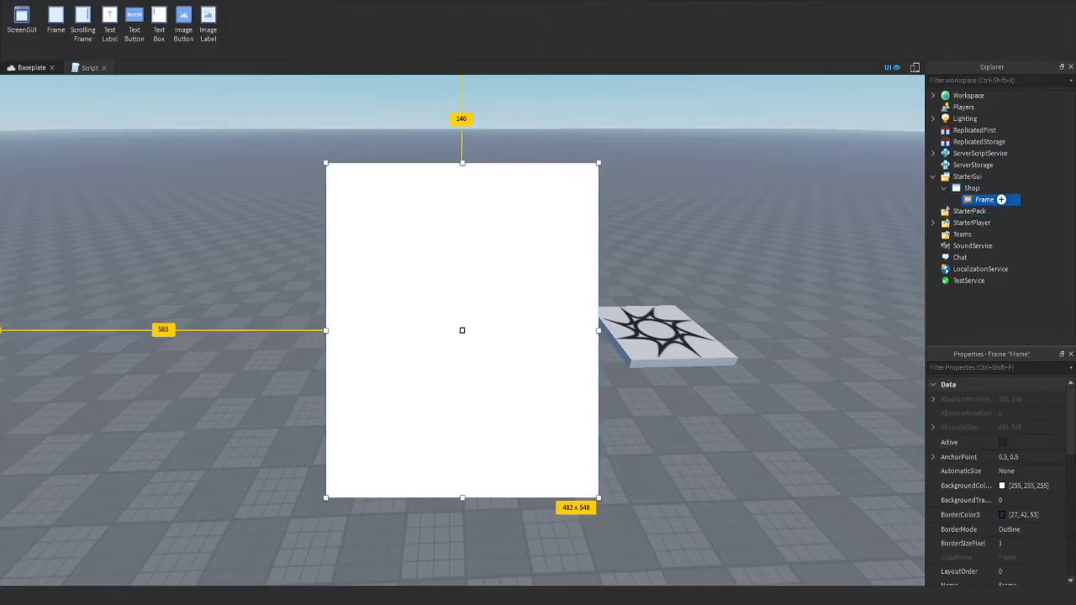
{"action": "left_click", "coordinate": [1001, 199]}
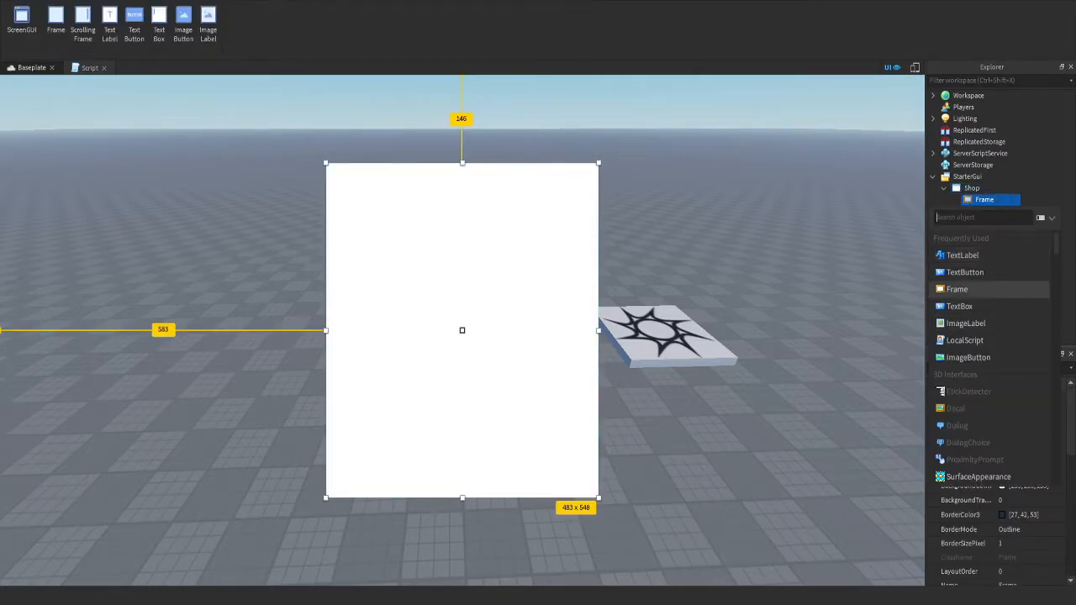
{"action": "type", "text": "sc"}
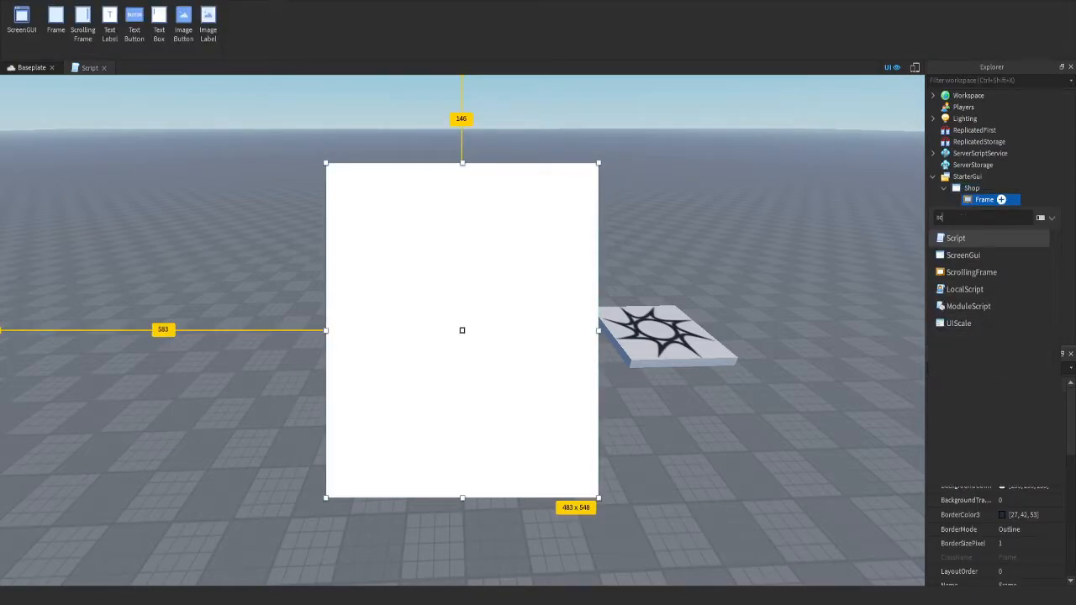
{"action": "left_click", "coordinate": [964, 255]}
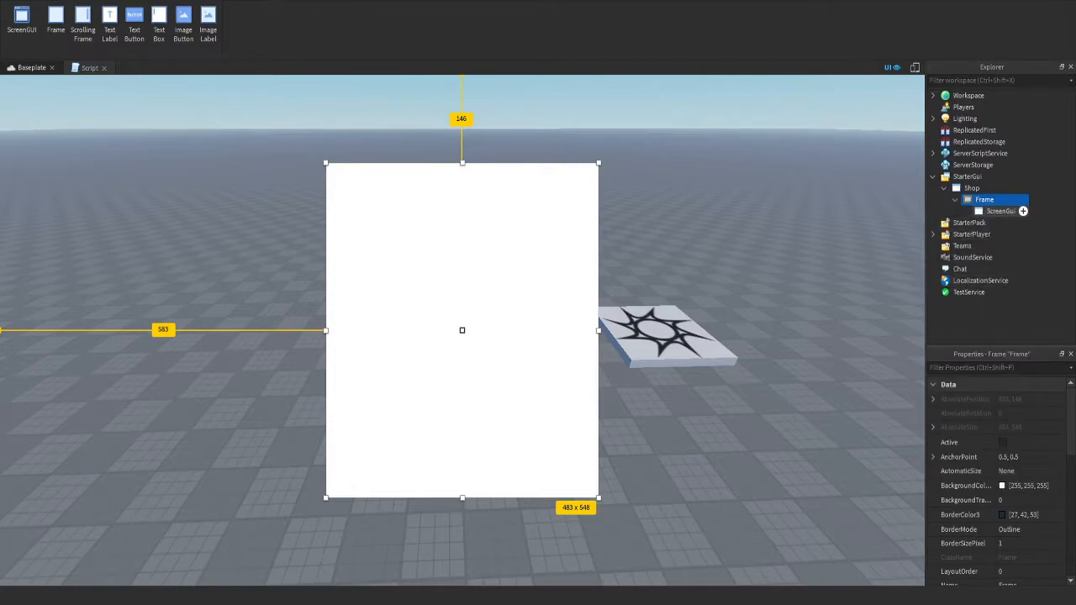
{"action": "left_click", "coordinate": [1005, 211]}
{"action": "key", "text": "Delete"}
Insert a ScrollingFrame in the Frame and size it to about 436 x 439 pixels, leaving a header strip above it
{"action": "left_click", "coordinate": [984, 200]}
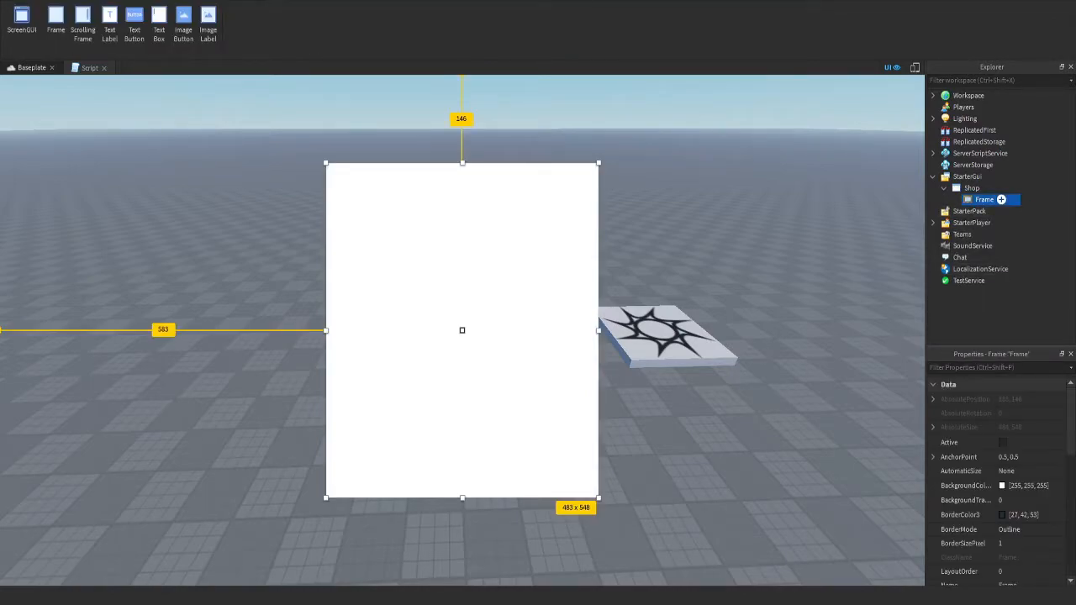
{"action": "left_click", "coordinate": [1001, 200]}
{"action": "left_click", "coordinate": [1001, 200]}
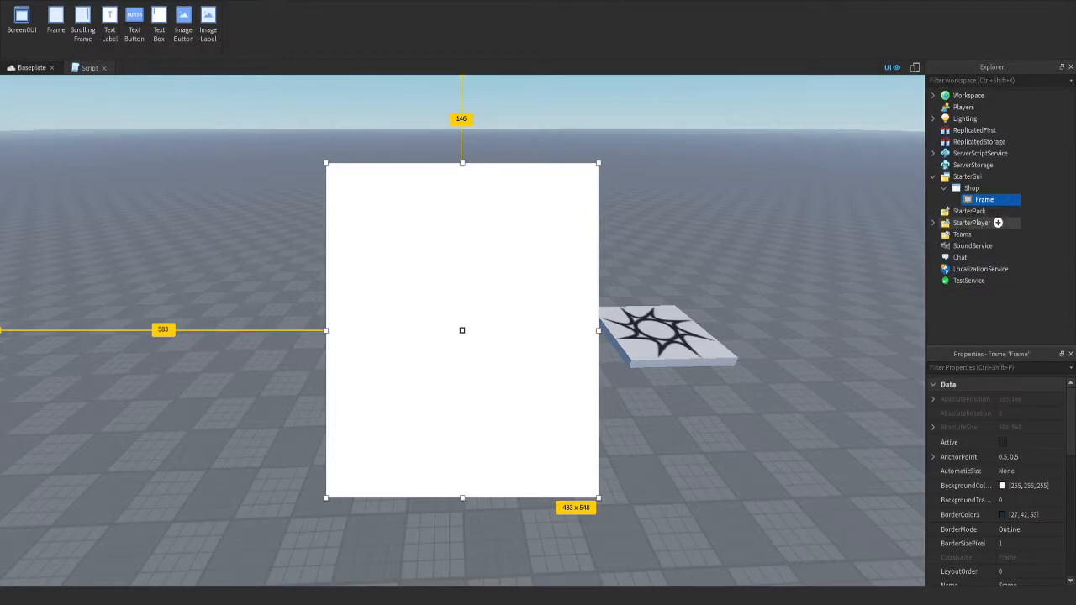
{"action": "left_click", "coordinate": [1002, 200]}
{"action": "type", "text": "sc"}
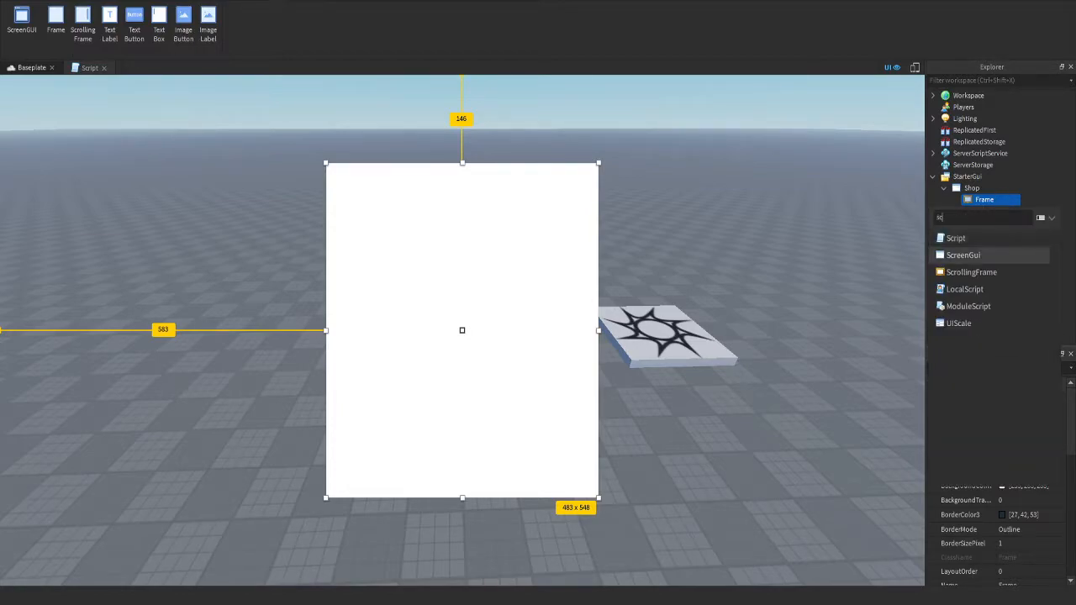
{"action": "left_click", "coordinate": [970, 272]}
{"action": "left_click", "coordinate": [353, 194]}
{"action": "left_click_drag", "start_coordinate": [353, 194], "coordinate": [367, 247]}
{"action": "left_click_drag", "start_coordinate": [399, 279], "coordinate": [586, 486]}
Set the ScrollingFrame's BackgroundTransparency to 1 and its BorderSizePixel to 0
{"action": "scroll", "coordinate": [1000, 479], "scroll_direction": "down", "scroll_amount": 15}
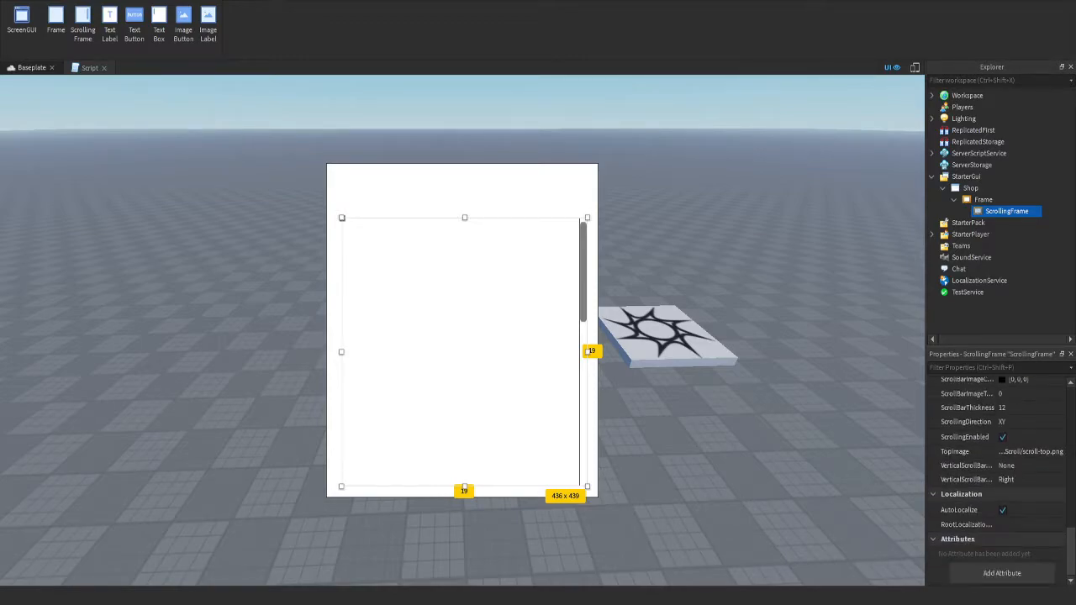
{"action": "scroll", "coordinate": [975, 409], "scroll_direction": "up", "scroll_amount": 6}
{"action": "scroll", "coordinate": [975, 409], "scroll_direction": "up", "scroll_amount": 3}
{"action": "left_click", "coordinate": [1017, 446]}
{"action": "type", "text": "1"}
{"action": "key", "text": "Return"}
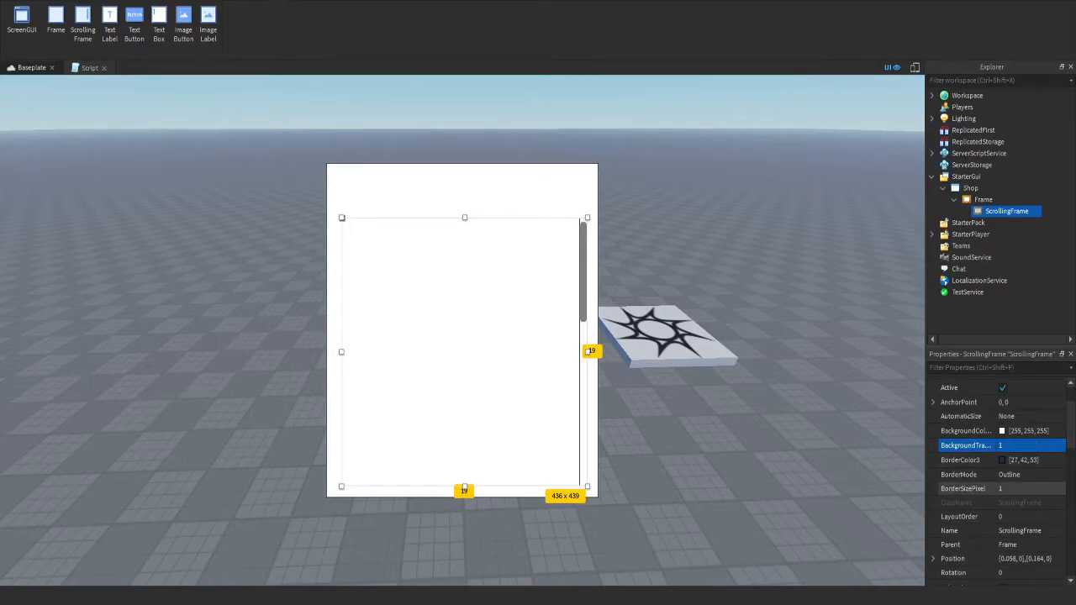
{"action": "left_click", "coordinate": [1017, 488]}
{"action": "type", "text": "0"}
{"action": "key", "text": "Return"}
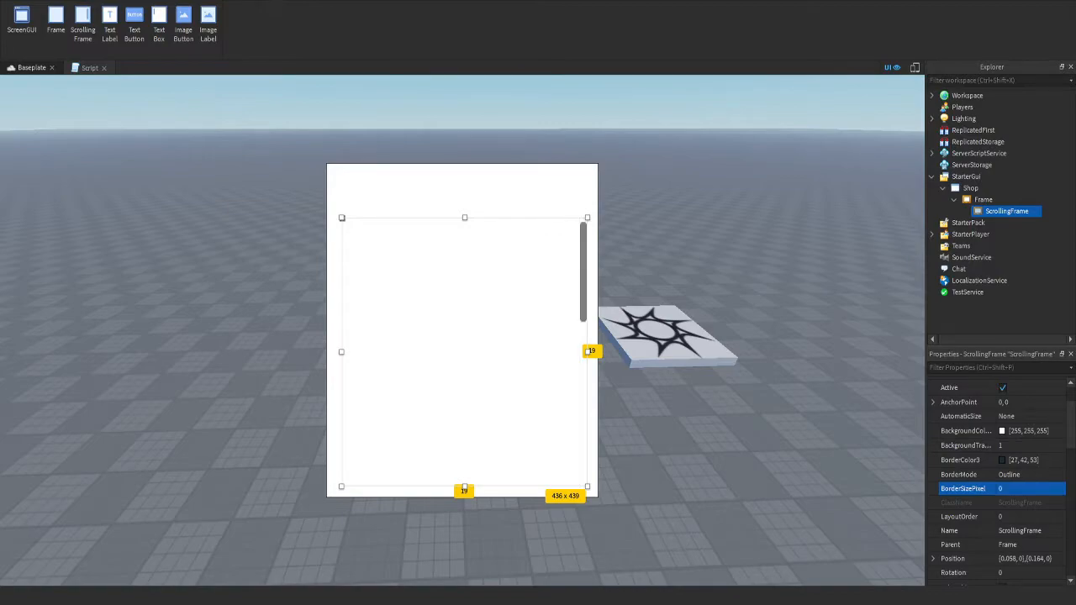
Set the ScrollingFrame's scroll bar image colour to white, 255, 255, 255
{"action": "scroll", "coordinate": [996, 483], "scroll_direction": "down", "scroll_amount": 15}
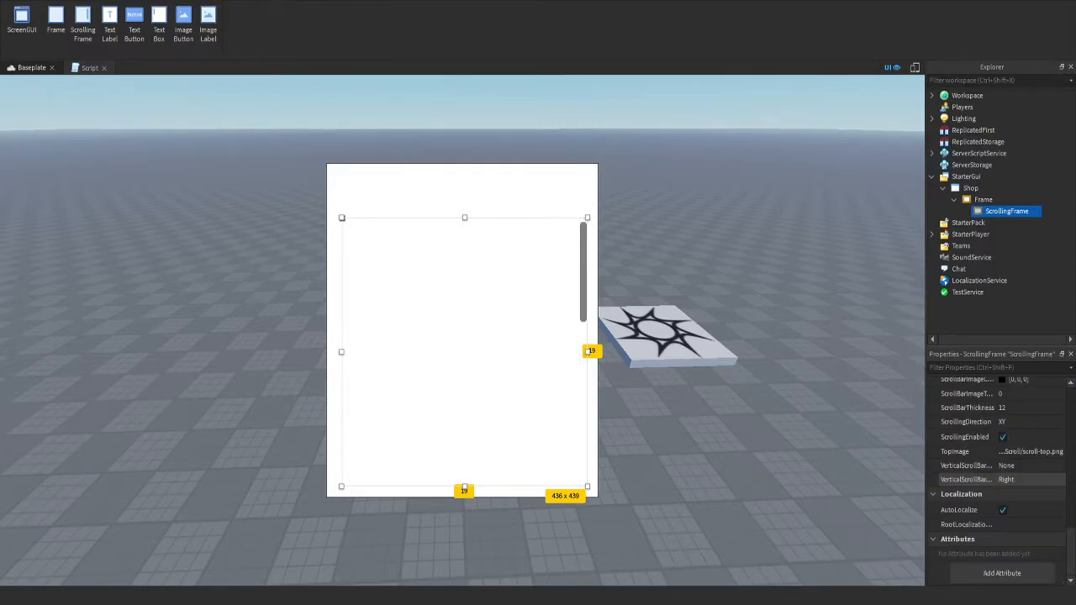
{"action": "scroll", "coordinate": [997, 480], "scroll_direction": "up", "scroll_amount": 3}
{"action": "left_click", "coordinate": [1001, 481]}
{"action": "left_click", "coordinate": [516, 276]}
{"action": "left_click", "coordinate": [611, 400]}
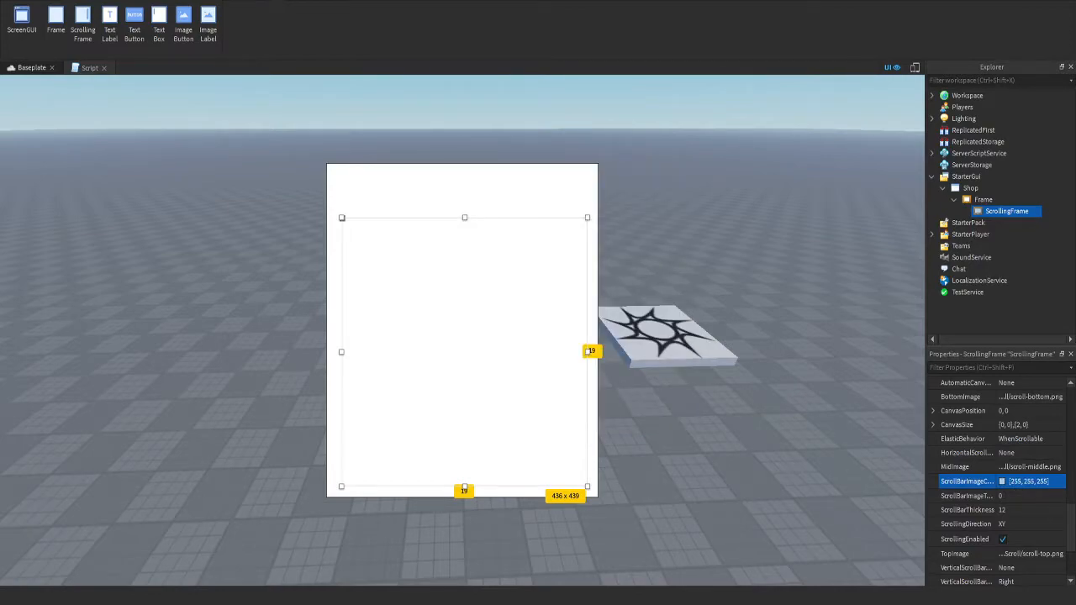
Set the Frame's background colour to light blue, 61, 171, 255
{"action": "left_click", "coordinate": [983, 199]}
{"action": "left_click", "coordinate": [1001, 486]}
{"action": "left_click_drag", "start_coordinate": [505, 168], "coordinate": [517, 242]}
{"action": "left_click_drag", "start_coordinate": [622, 340], "coordinate": [596, 293]}
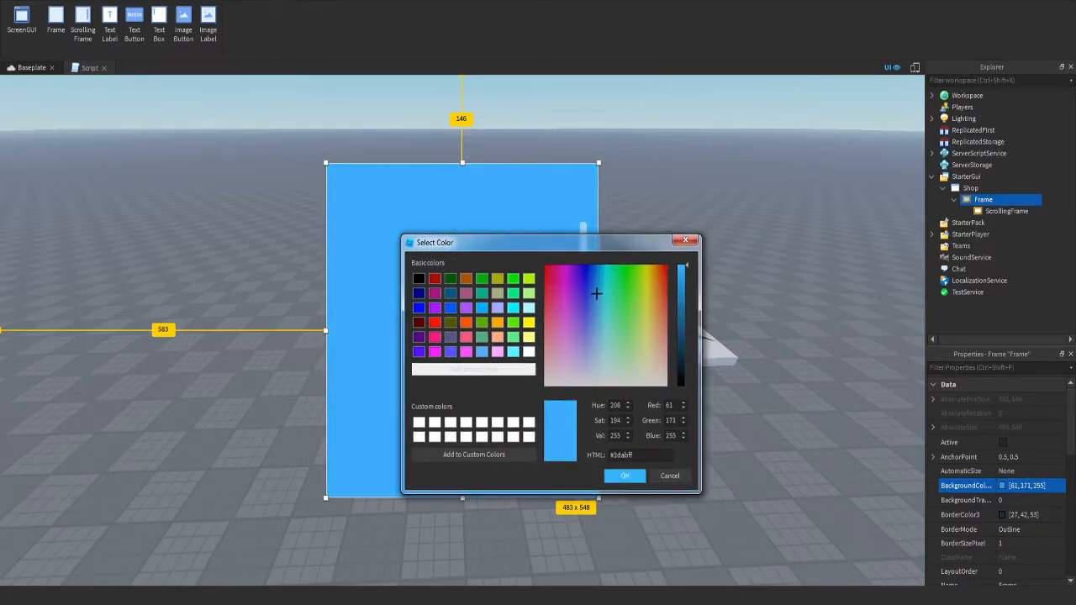
{"action": "left_click", "coordinate": [624, 476]}
{"action": "left_click", "coordinate": [1006, 211]}
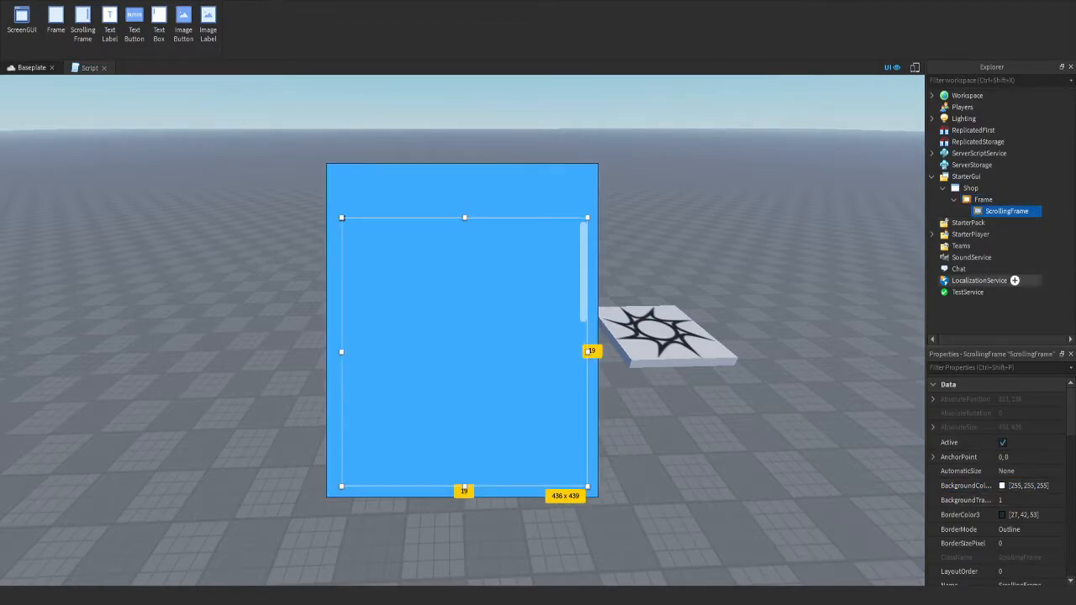
Insert a UICorner into the Frame and select it
{"action": "left_click", "coordinate": [996, 199]}
{"action": "left_click", "coordinate": [1000, 200]}
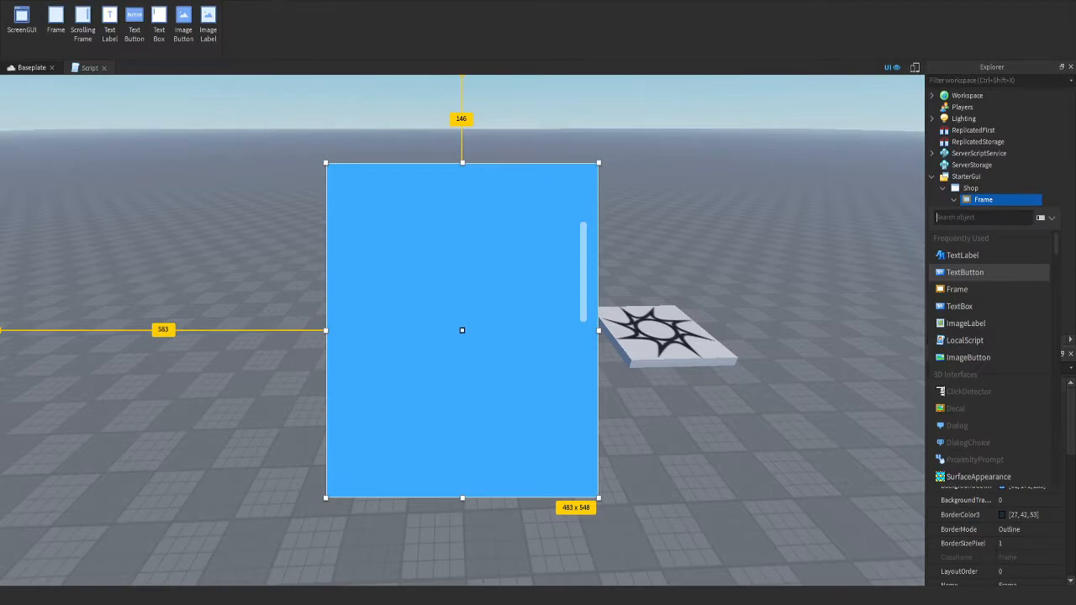
{"action": "type", "text": "UI"}
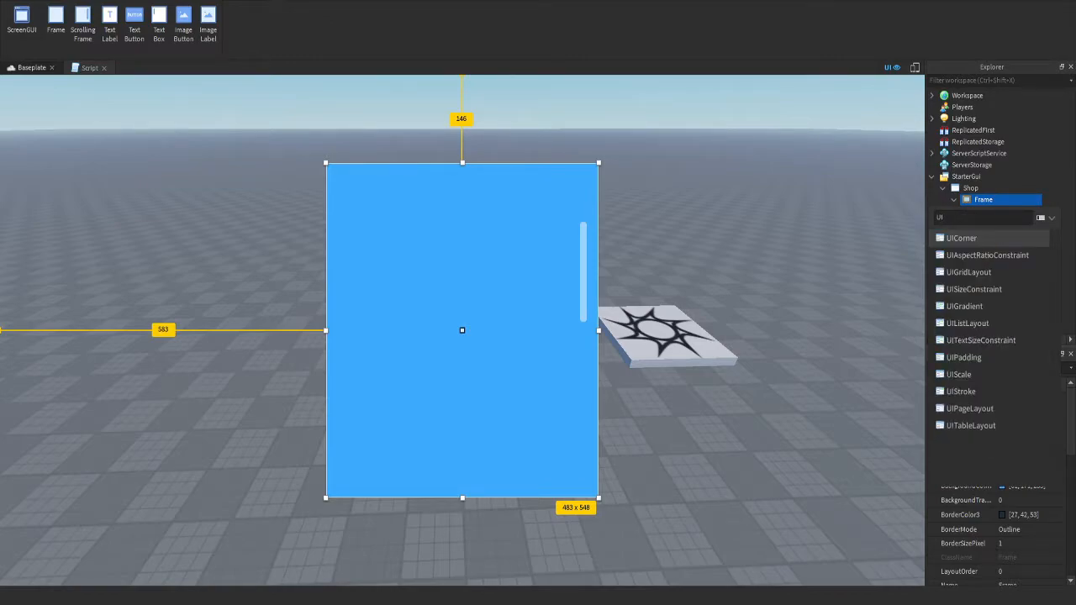
{"action": "left_click", "coordinate": [988, 238]}
{"action": "left_click", "coordinate": [1000, 199]}
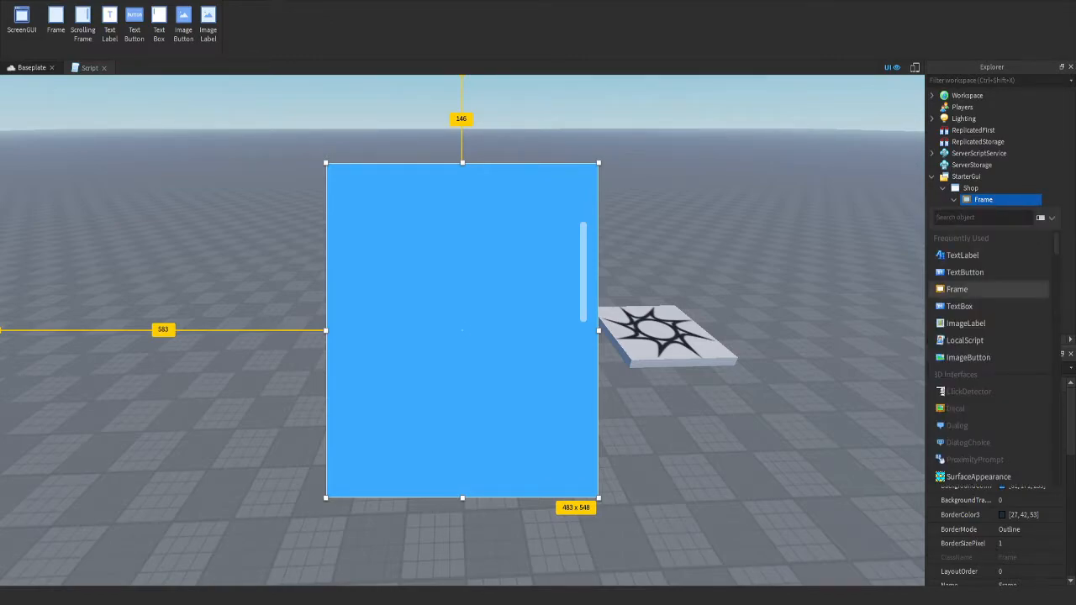
{"action": "left_click", "coordinate": [857, 332]}
{"action": "left_click", "coordinate": [999, 211]}
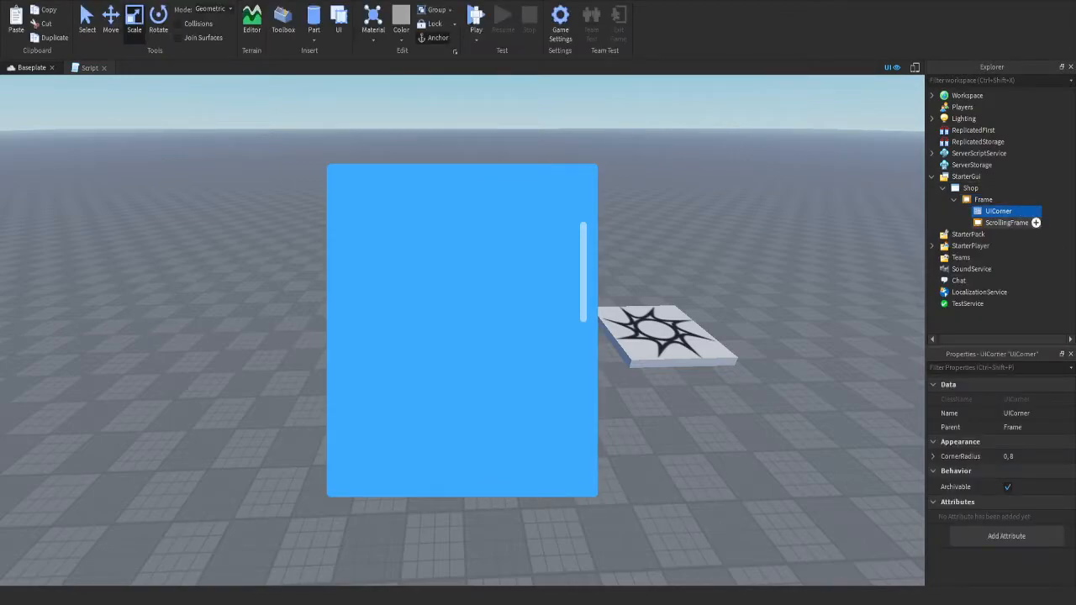
Set the UICorner's CornerRadius offset to 0 and its scale to 0.1
{"action": "left_click", "coordinate": [1009, 456]}
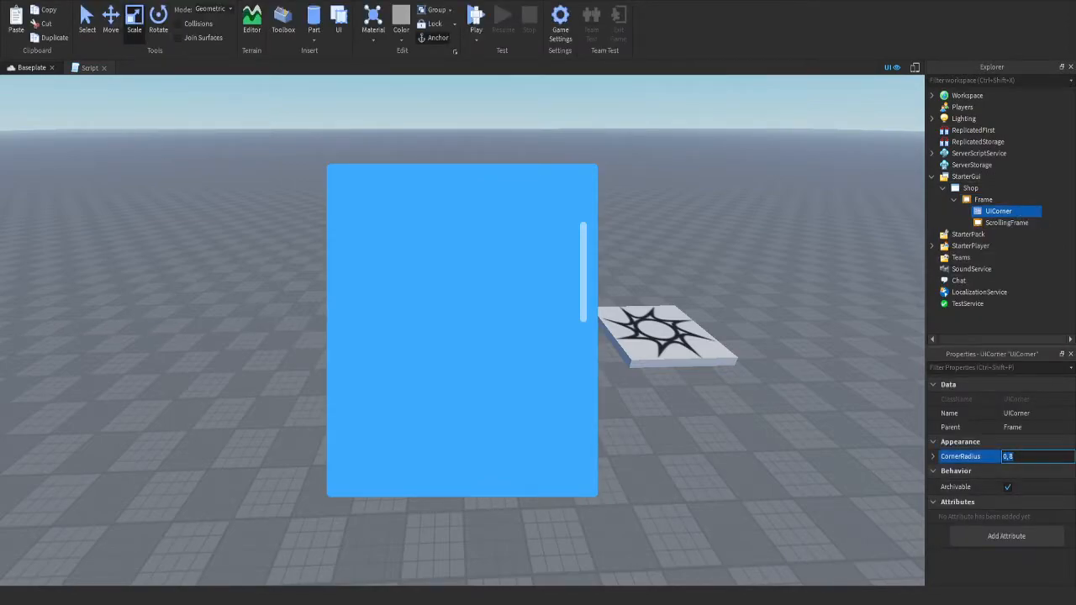
{"action": "left_click", "coordinate": [933, 457]}
{"action": "left_click", "coordinate": [1017, 485]}
{"action": "type", "text": "0"}
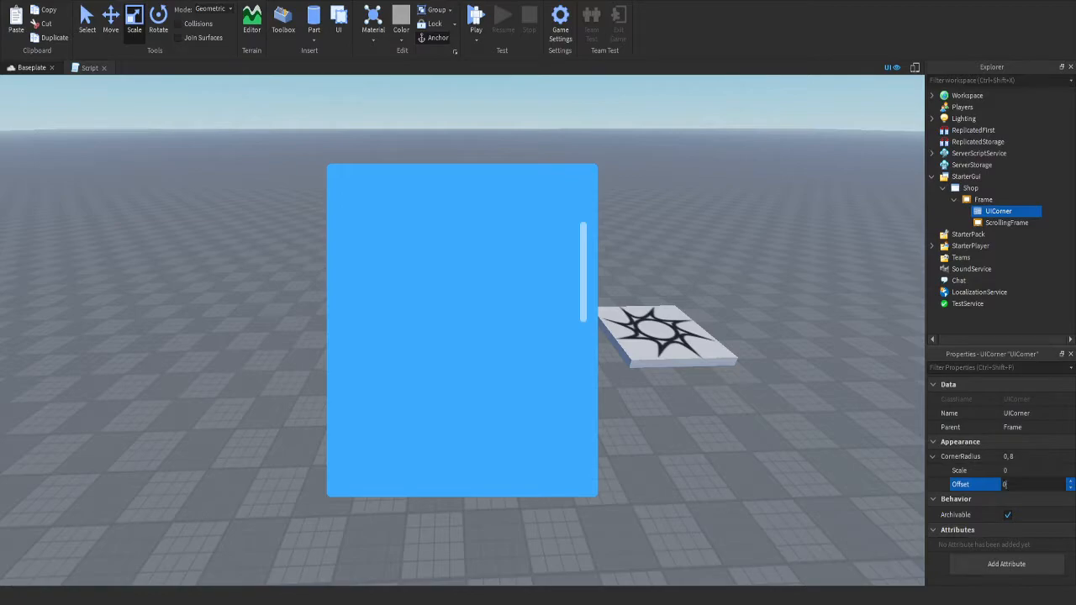
{"action": "key", "text": "Return"}
{"action": "left_click", "coordinate": [1017, 471]}
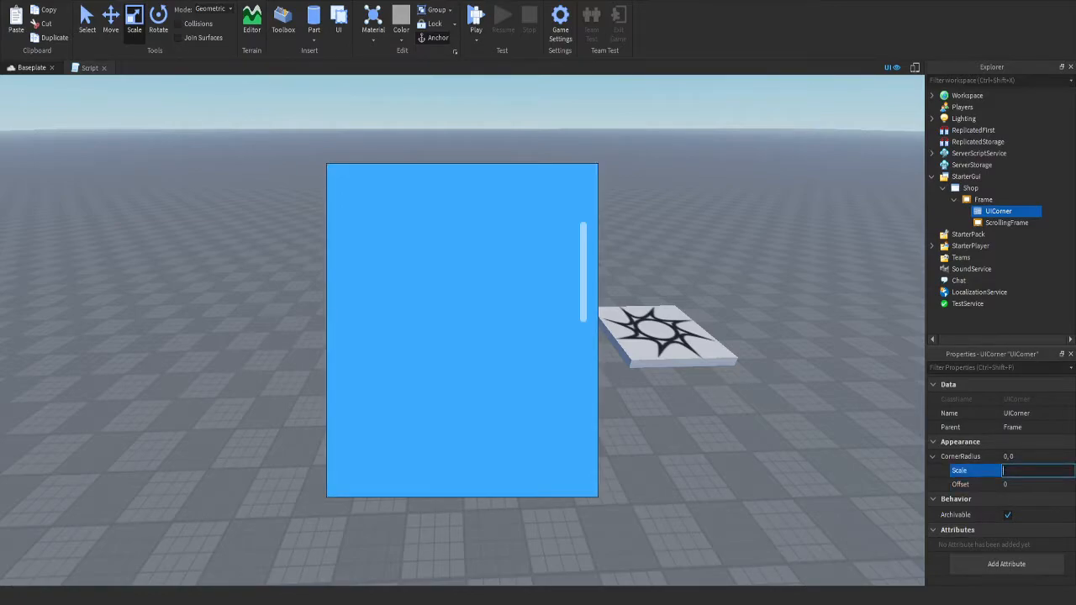
{"action": "type", "text": "0.1"}
{"action": "key", "text": "Return"}
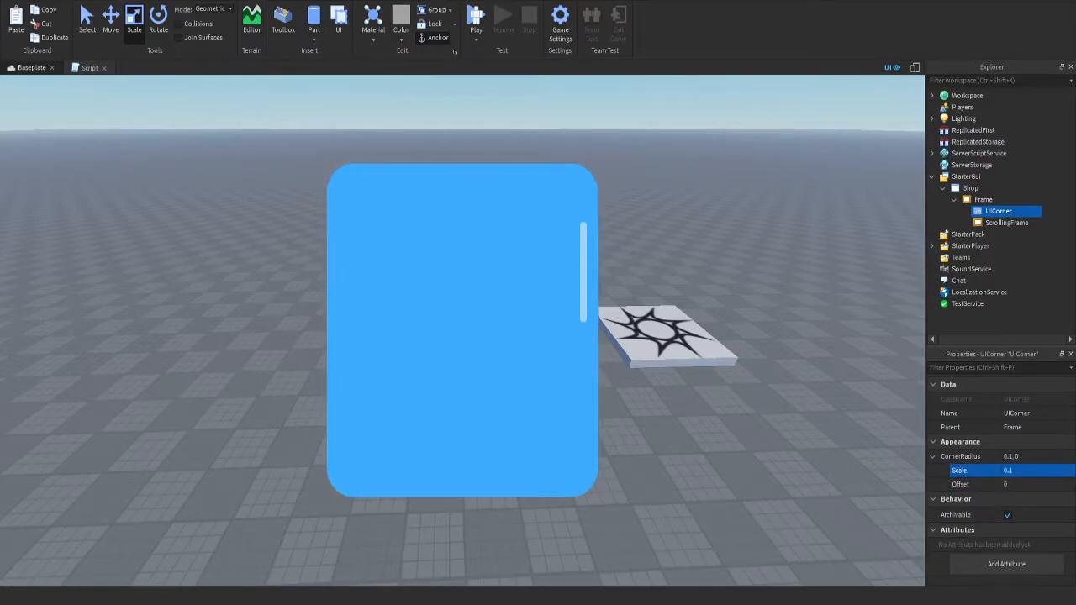
Try CornerRadius scale values of 0.01, 0.05 and 0.03 on the UICorner
{"action": "left_click", "coordinate": [1009, 470]}
{"action": "type", "text": "0.01"}
{"action": "key", "text": "Return"}
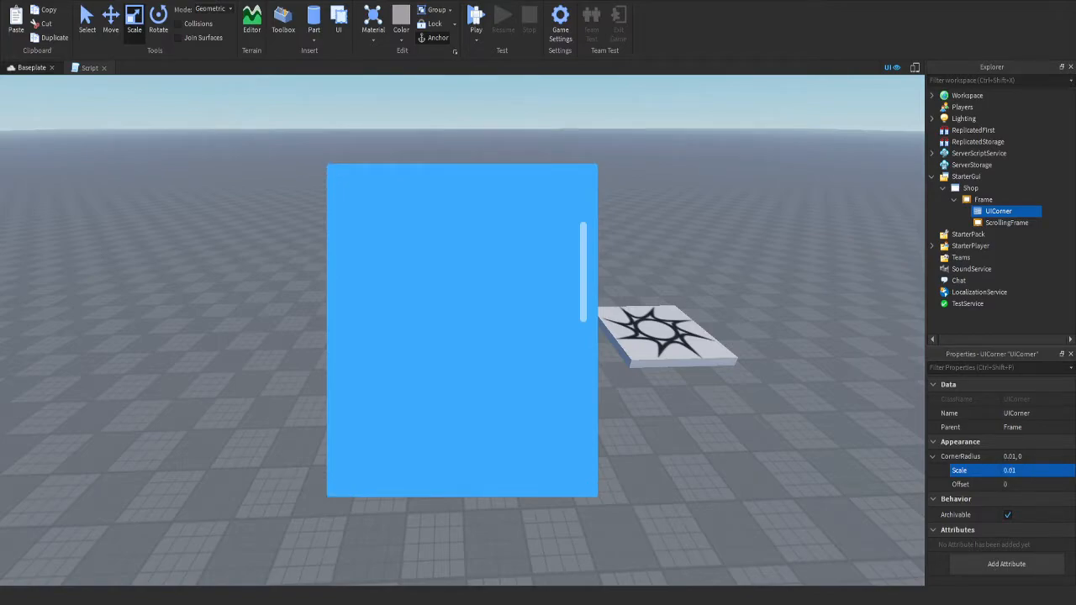
{"action": "left_click", "coordinate": [1009, 470]}
{"action": "type", "text": "0.05"}
{"action": "key", "text": "Return"}
{"action": "left_click", "coordinate": [1009, 471]}
{"action": "key", "text": "BackSpace"}
{"action": "type", "text": "3"}
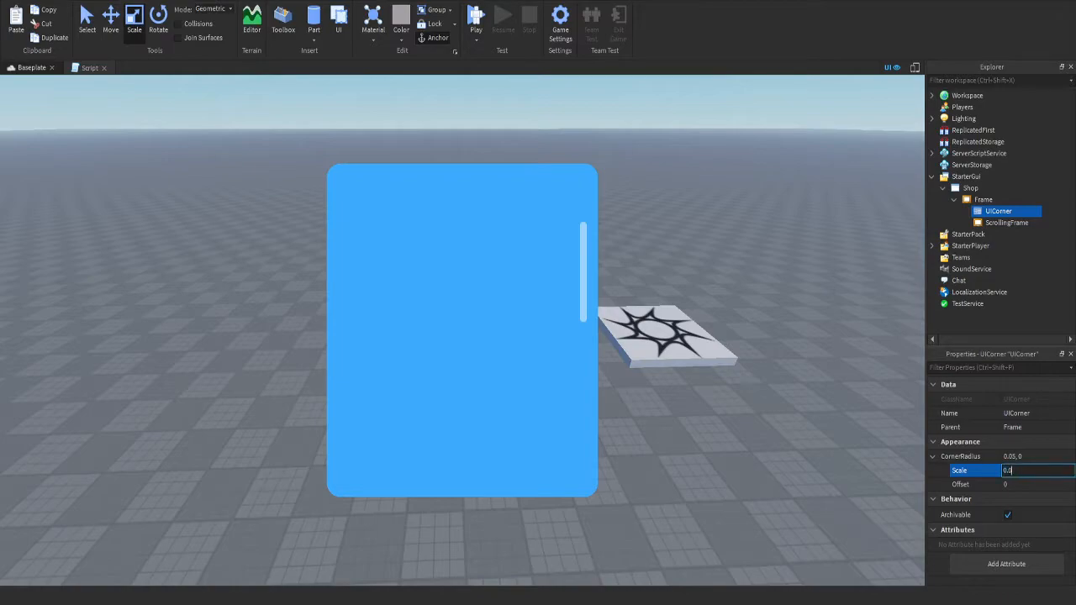
{"action": "key", "text": "Return"}
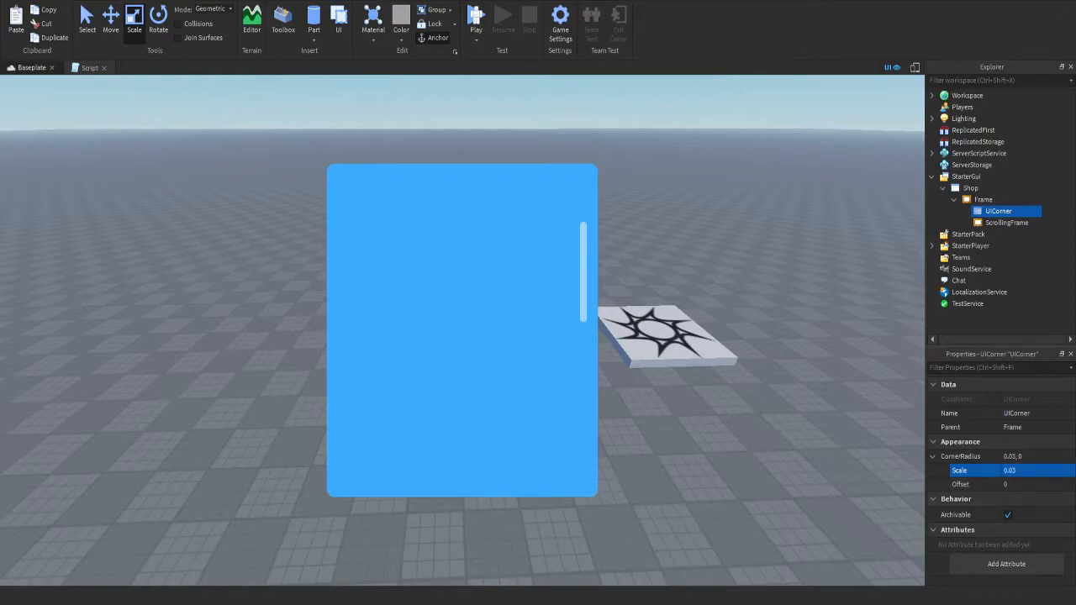
Try a CornerRadius of scale 0 with offsets 1 and 10, and preview the Frame on the emulated iPhone 6
{"action": "left_click", "coordinate": [1008, 471]}
{"action": "type", "text": "0"}
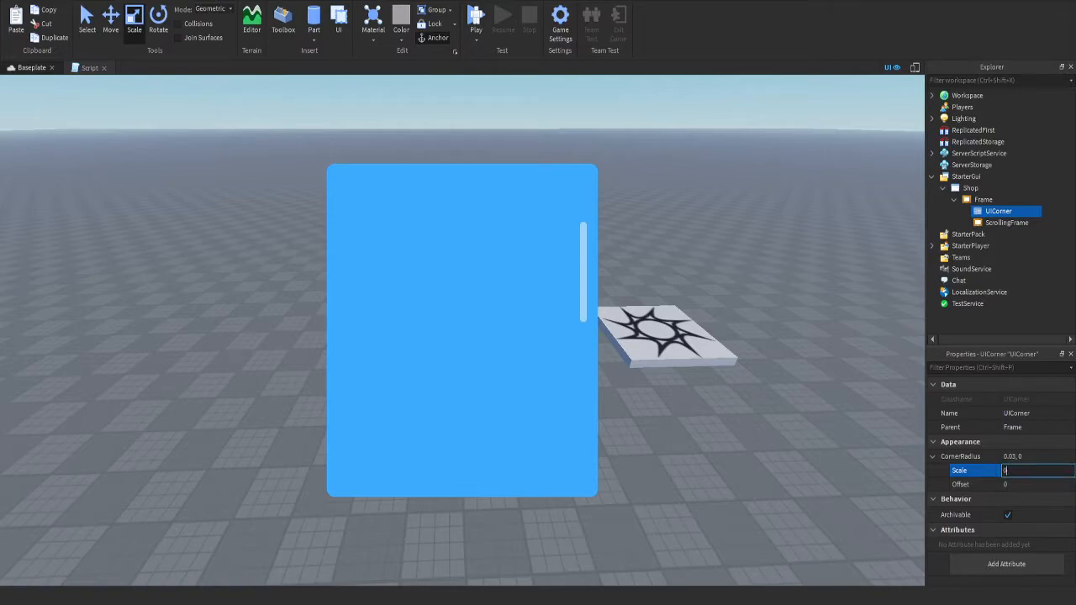
{"action": "key", "text": "Return"}
{"action": "left_click", "coordinate": [1009, 485]}
{"action": "type", "text": "1"}
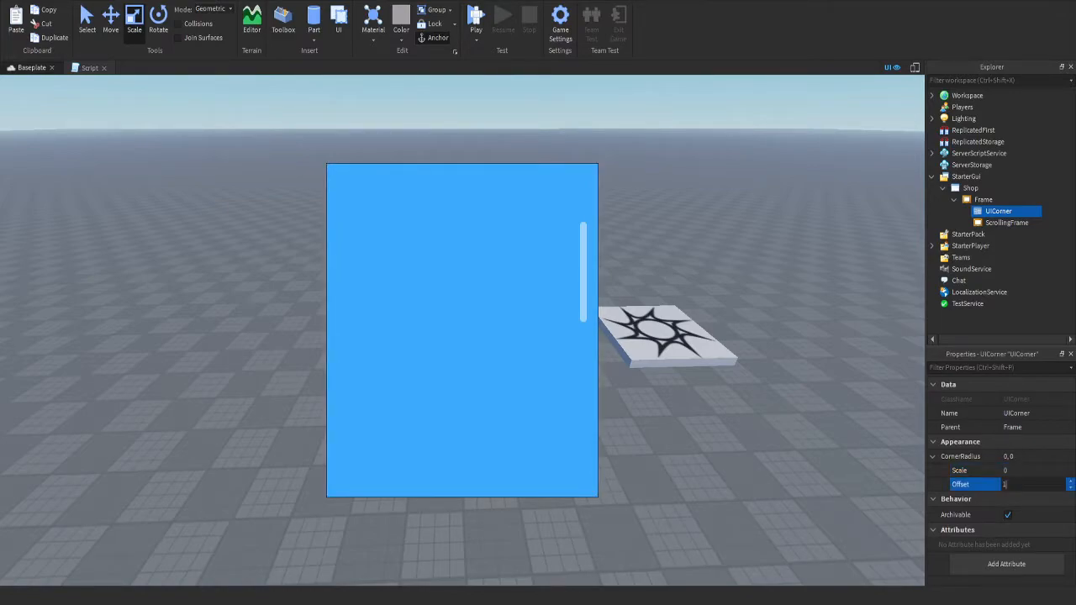
{"action": "key", "text": "Return"}
{"action": "left_click", "coordinate": [1009, 485]}
{"action": "type", "text": "10"}
{"action": "key", "text": "Return"}
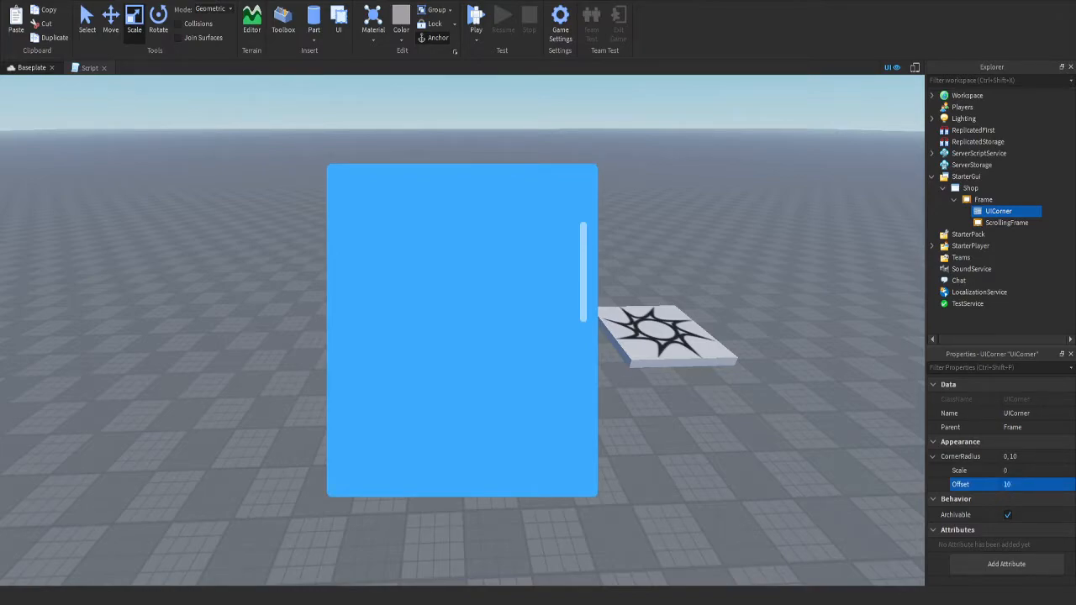
{"action": "left_click", "coordinate": [916, 68]}
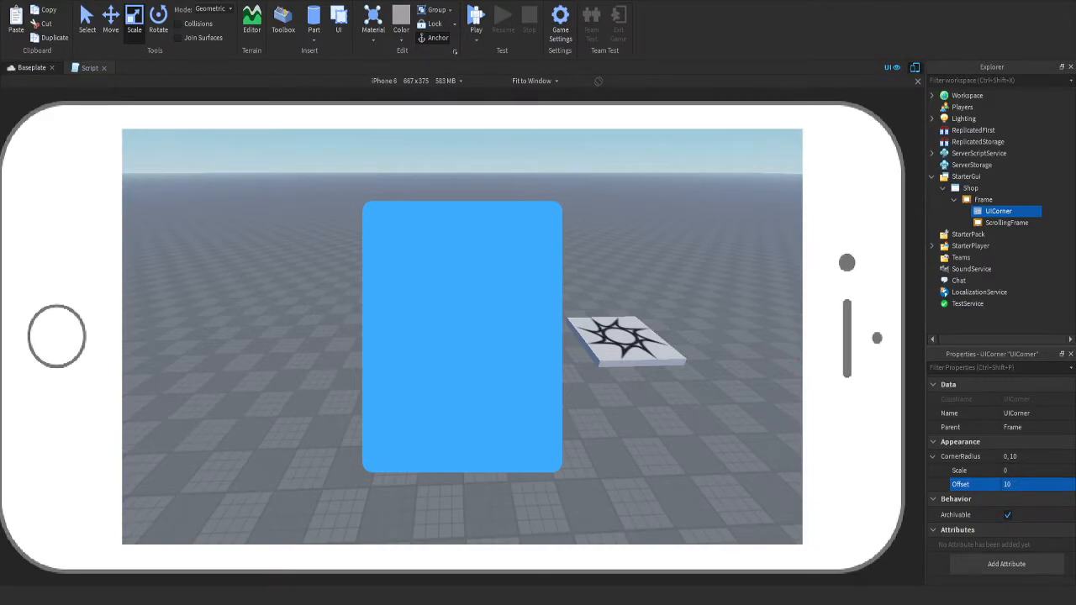
{"action": "left_click", "coordinate": [916, 67]}
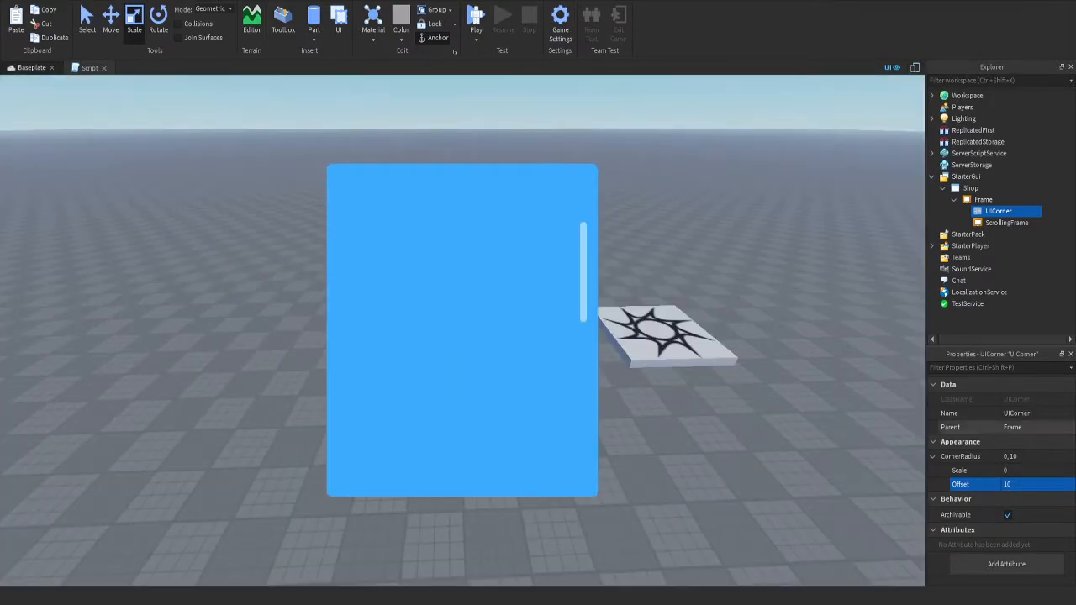
Set the UICorner's CornerRadius to offset 0 and scale 0.03, and check the Frame on the emulated iPhone 6
{"action": "left_click", "coordinate": [1009, 484]}
{"action": "type", "text": "0"}
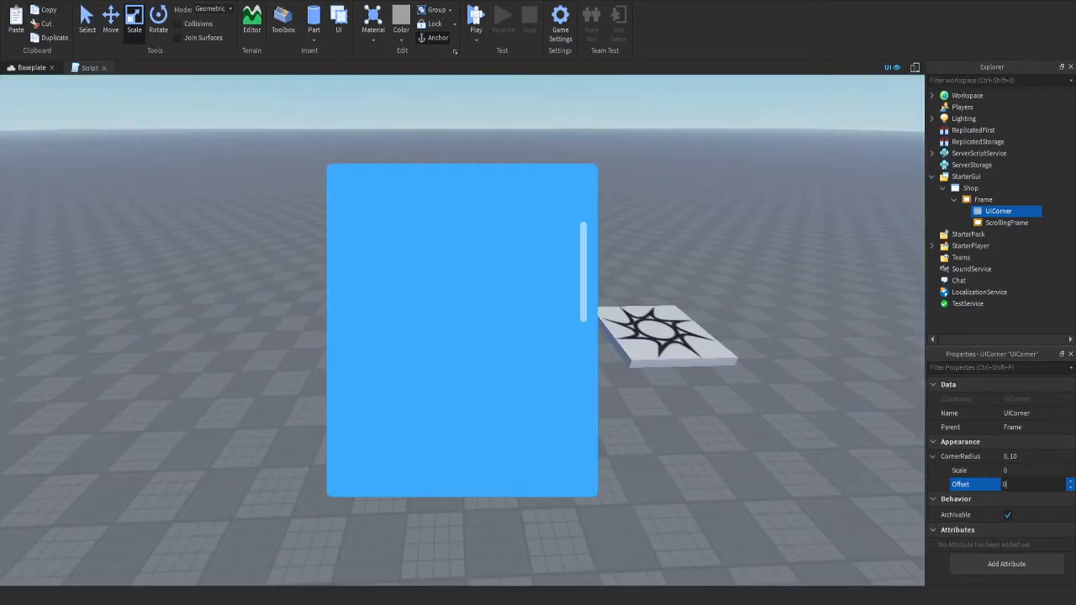
{"action": "key", "text": "Return"}
{"action": "left_click", "coordinate": [1009, 471]}
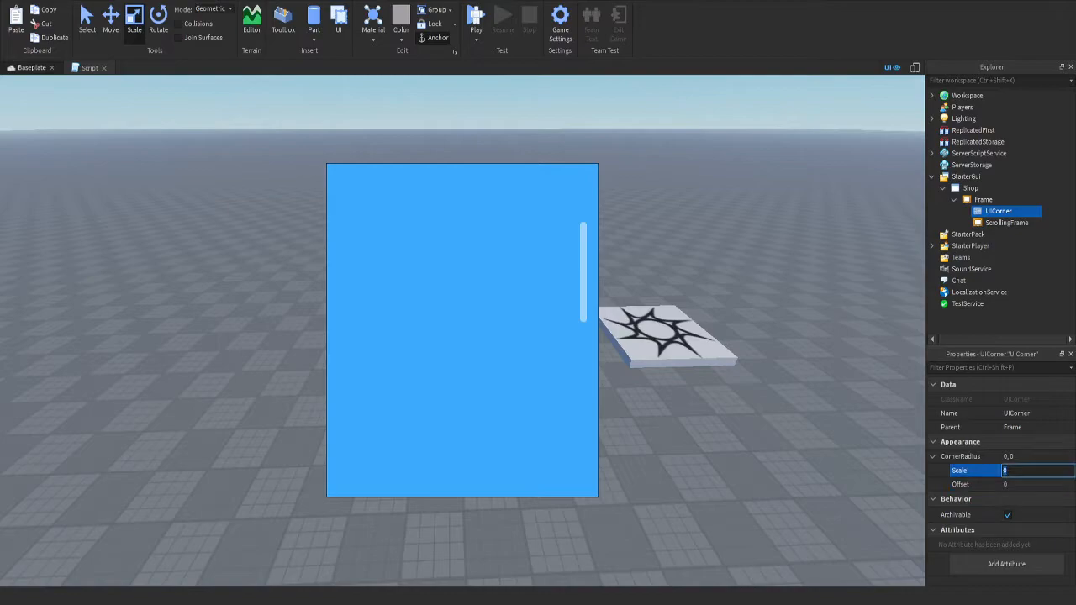
{"action": "key", "text": "BackSpace"}
{"action": "type", "text": "0.03"}
{"action": "key", "text": "Return"}
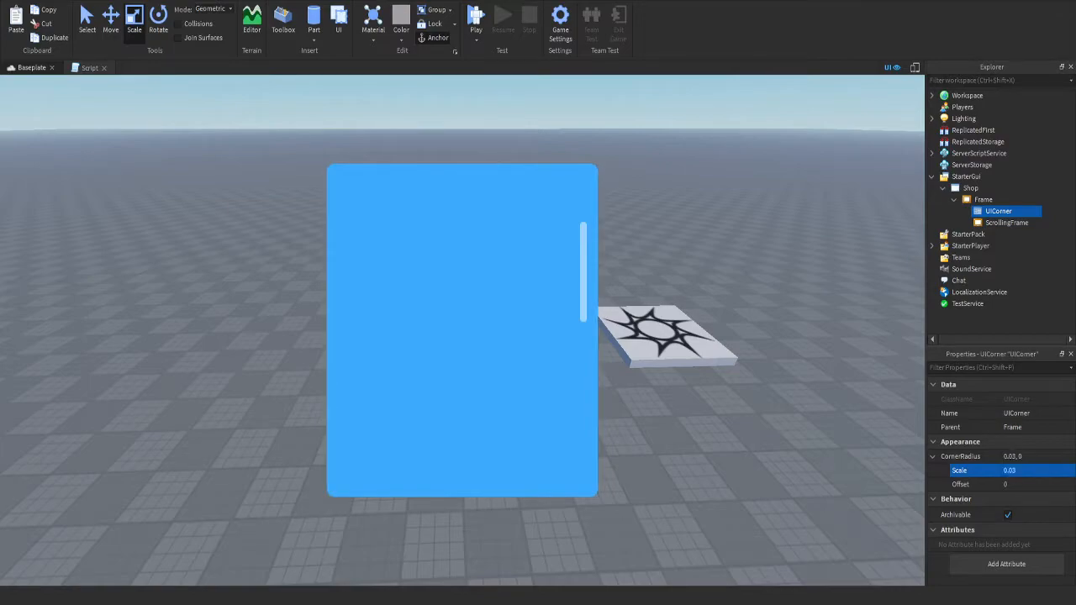
{"action": "left_click", "coordinate": [914, 67]}
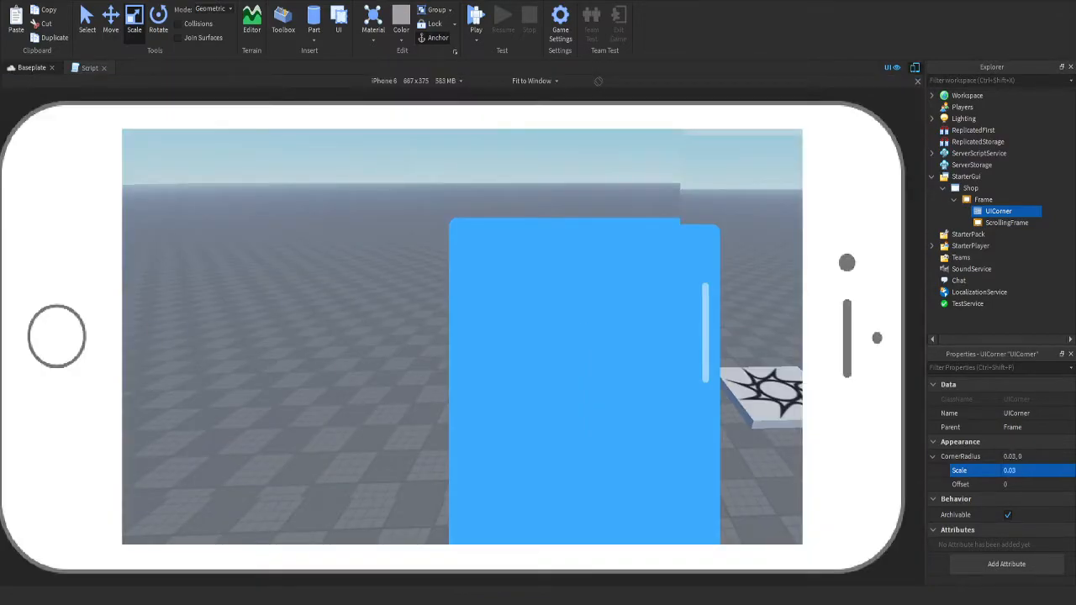
{"action": "left_click", "coordinate": [914, 68]}
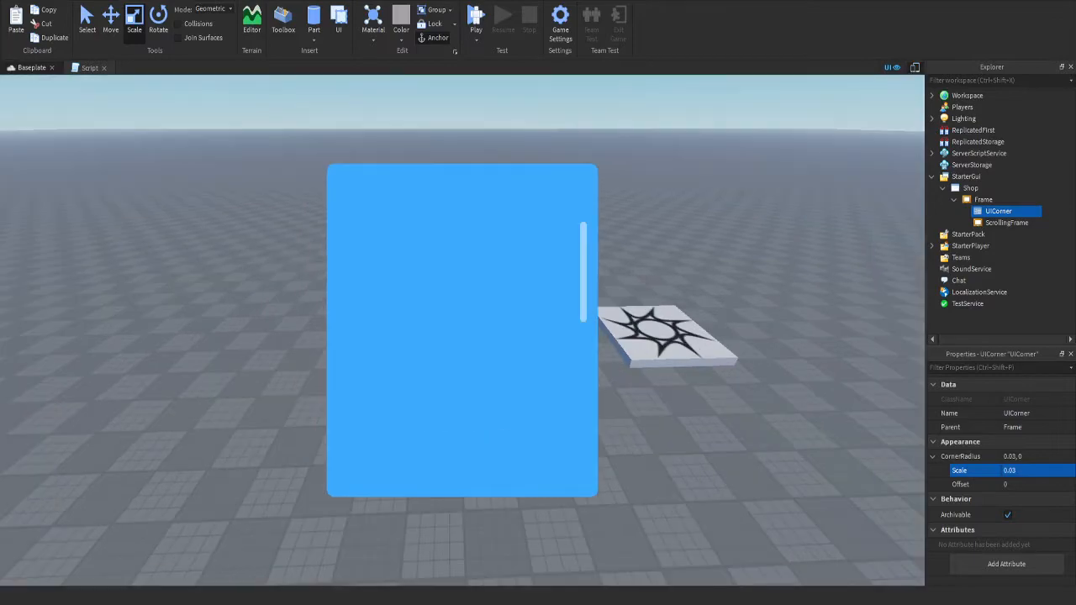
{"action": "left_click", "coordinate": [914, 68]}
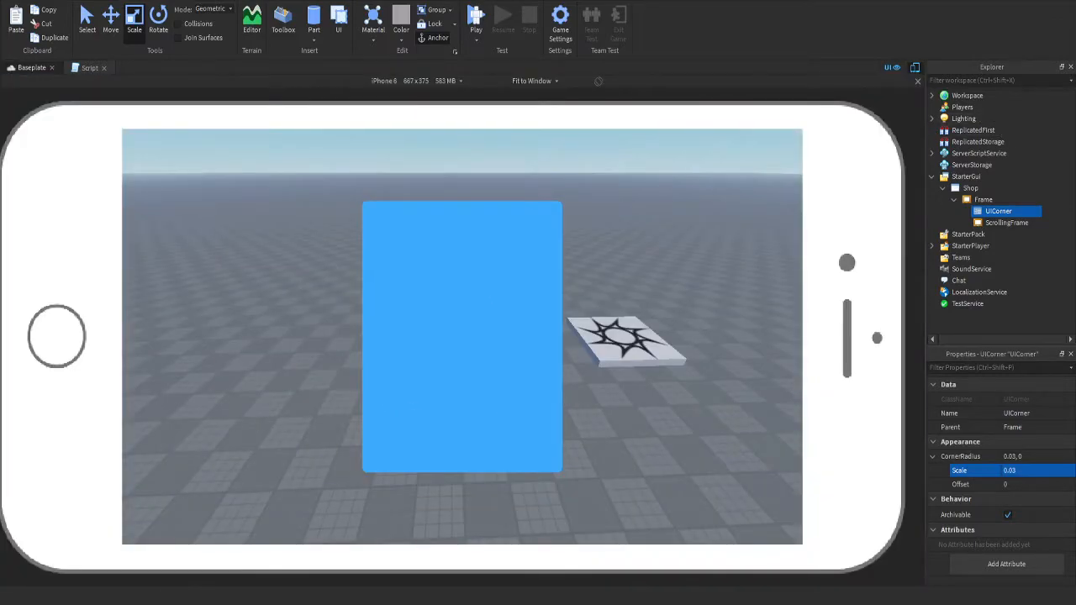
{"action": "left_click", "coordinate": [915, 67]}
Convert the ScrollingFrame's size to Scale with the AutoScale Lite unit conversion and check it in the device emulator
{"action": "left_click", "coordinate": [1007, 223]}
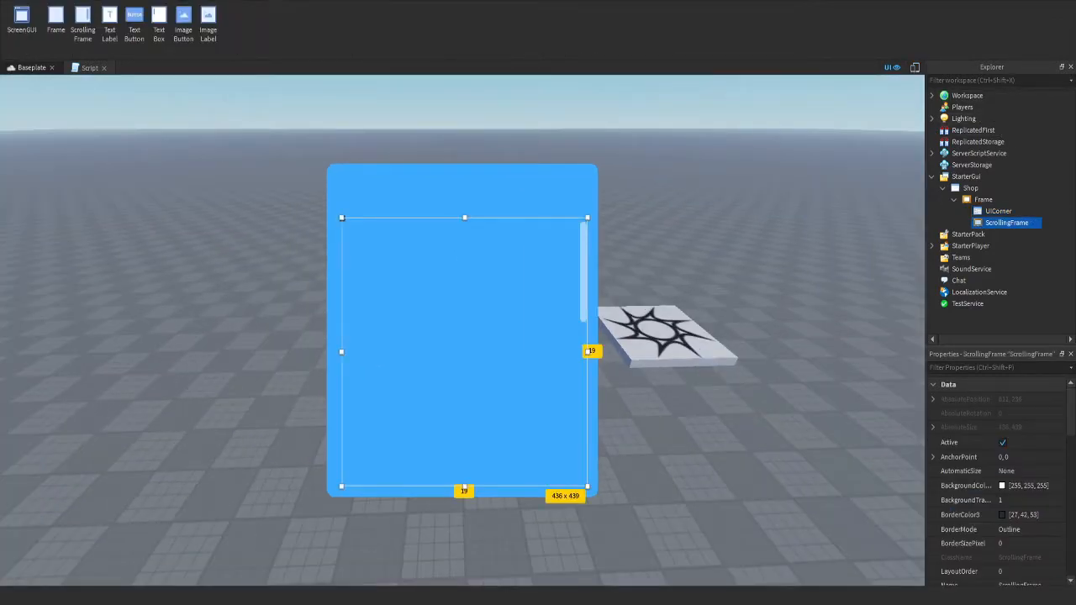
{"action": "left_click", "coordinate": [586, 24]}
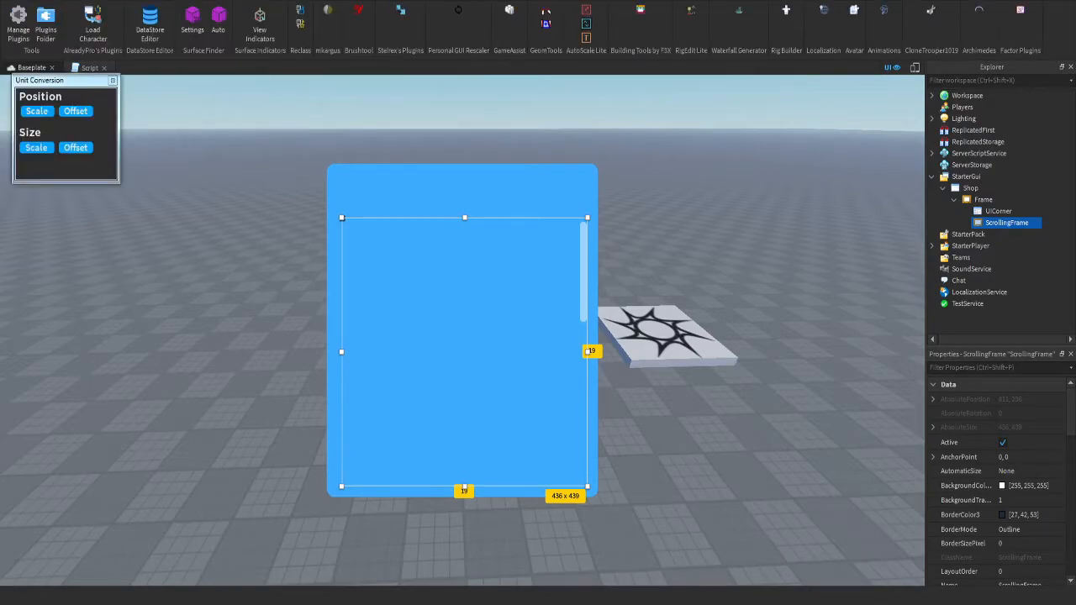
{"action": "left_click", "coordinate": [36, 148]}
{"action": "left_click", "coordinate": [113, 81]}
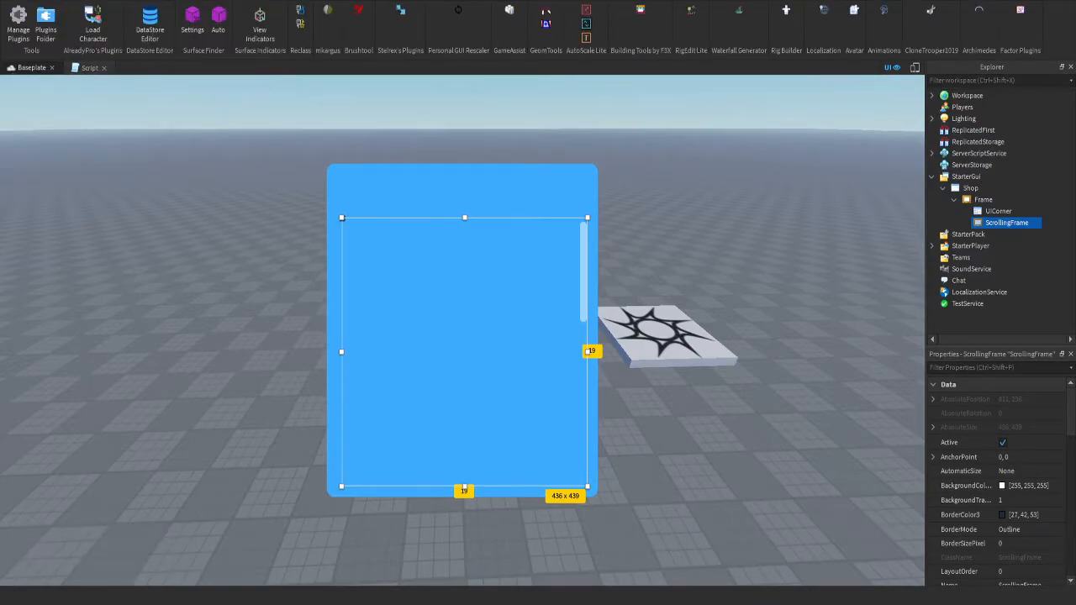
{"action": "left_click", "coordinate": [915, 67]}
{"action": "left_click", "coordinate": [915, 67]}
Look through the ScrollingFrame's scrolling properties and filter its properties by Size
{"action": "scroll", "coordinate": [1000, 479], "scroll_direction": "down", "scroll_amount": 10}
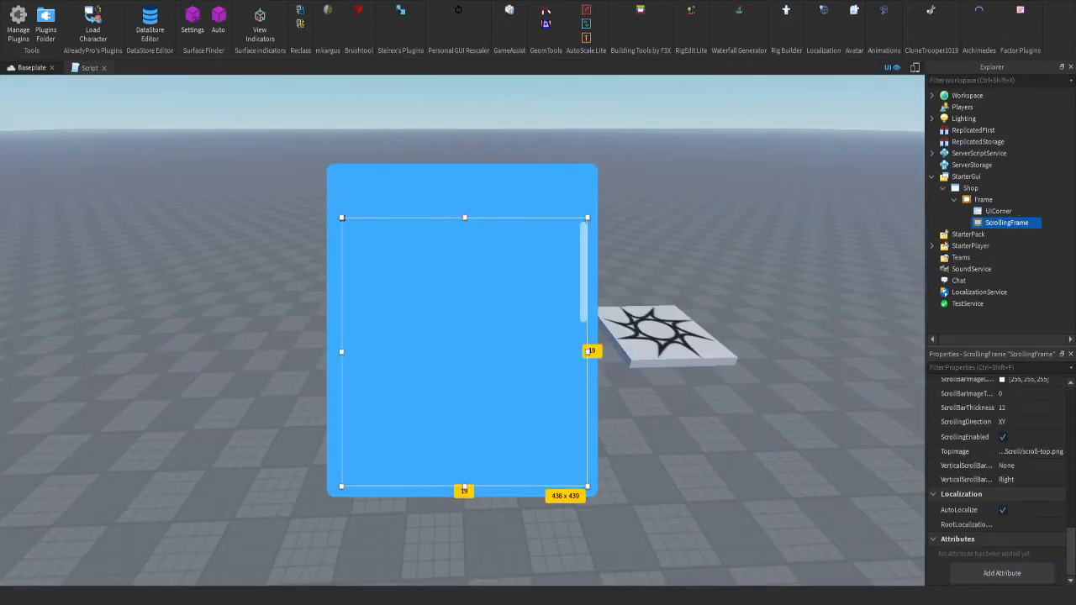
{"action": "scroll", "coordinate": [1000, 505], "scroll_direction": "up", "scroll_amount": 4}
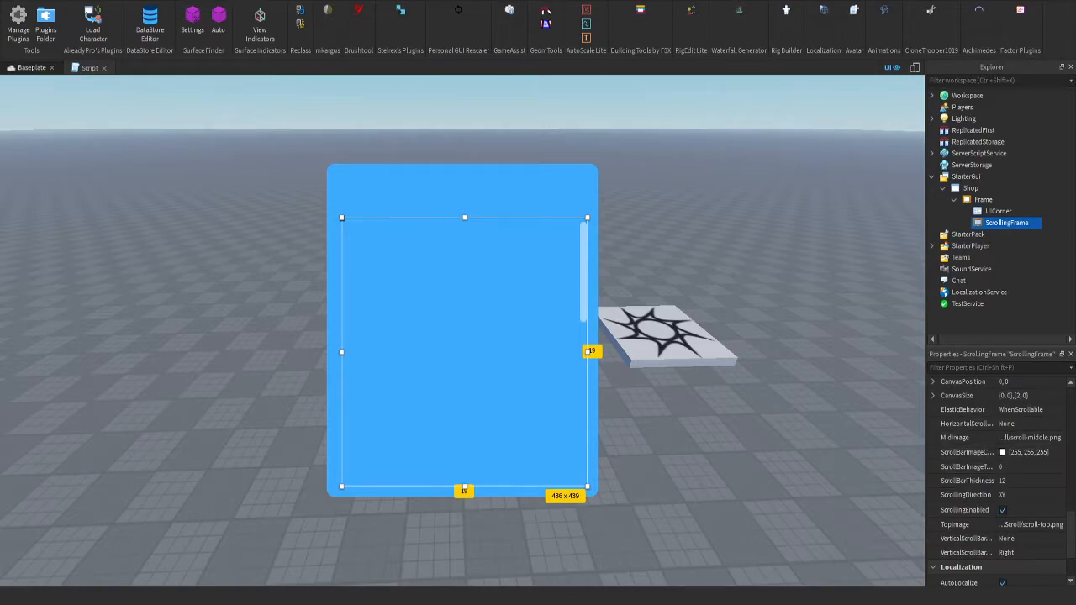
{"action": "scroll", "coordinate": [967, 505], "scroll_direction": "up", "scroll_amount": 4}
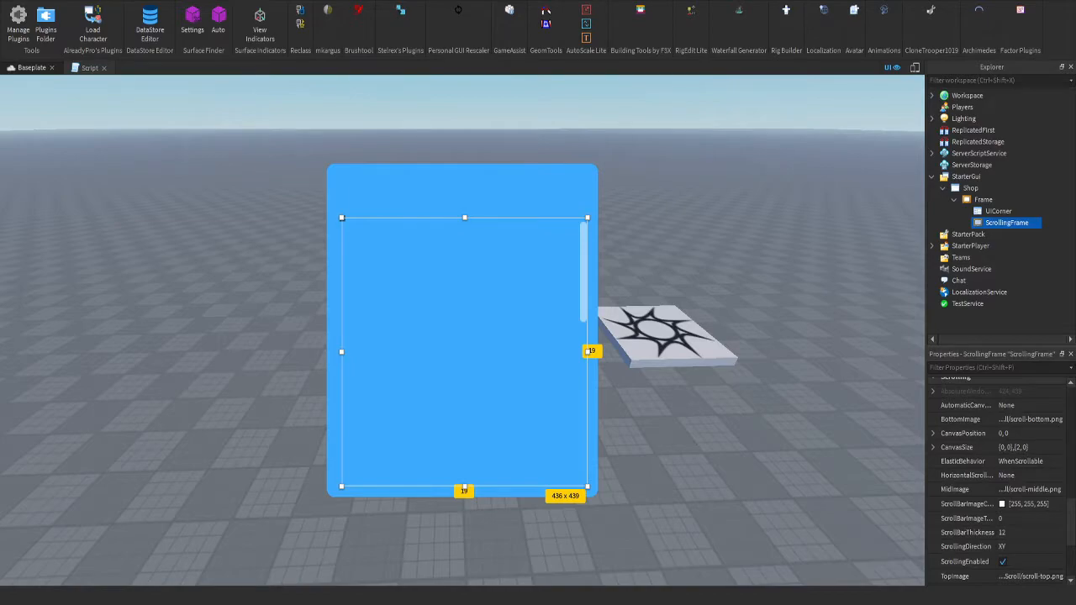
{"action": "scroll", "coordinate": [967, 480], "scroll_direction": "down", "scroll_amount": 8}
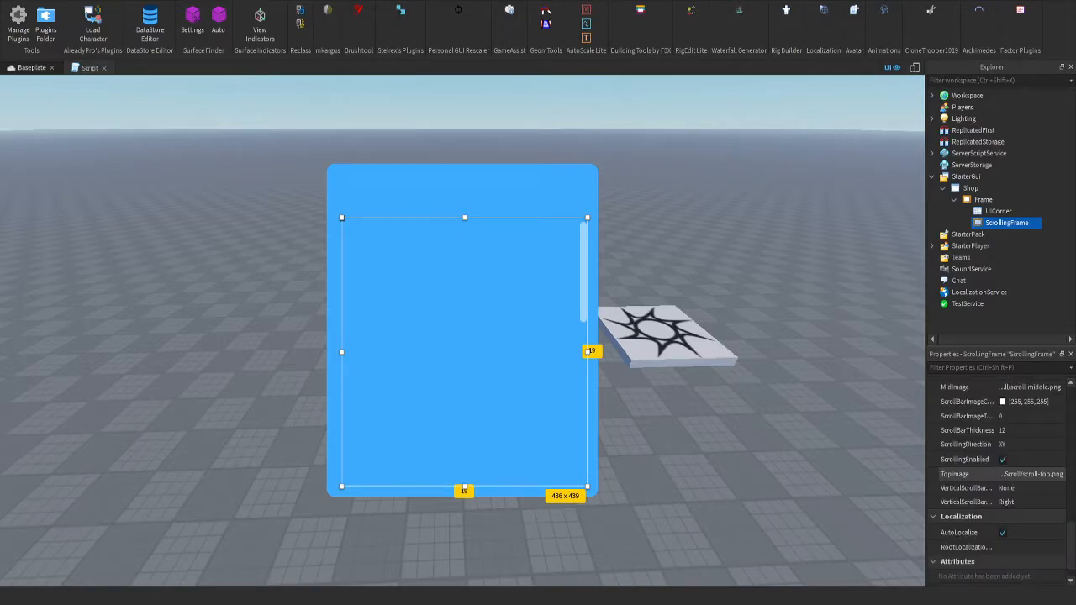
{"action": "left_click", "coordinate": [997, 368]}
{"action": "type", "text": "Size"}
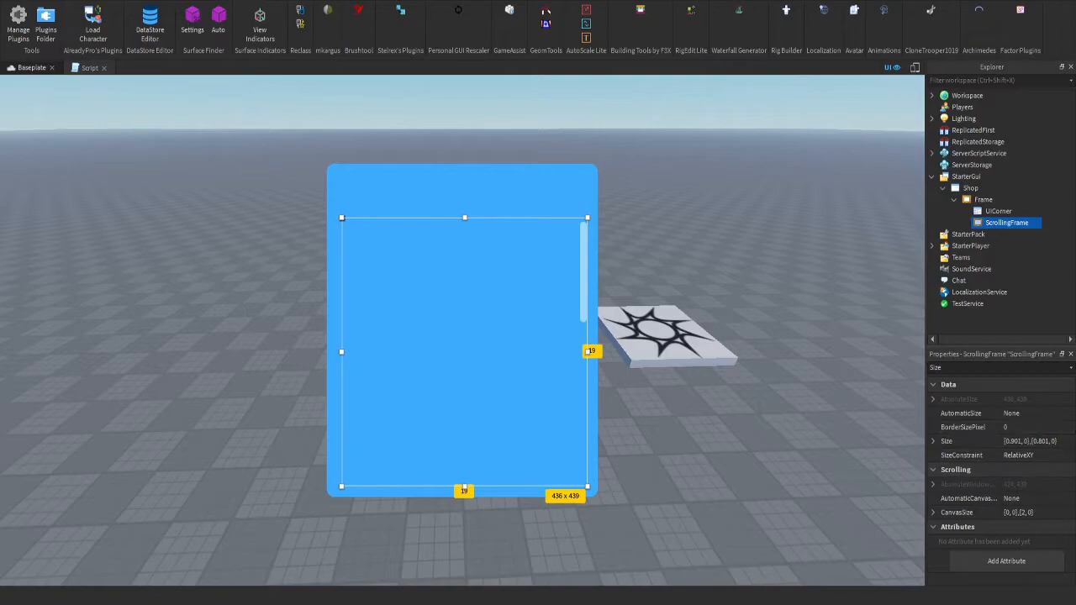
{"action": "left_click_drag", "start_coordinate": [992, 354], "coordinate": [947, 302]}
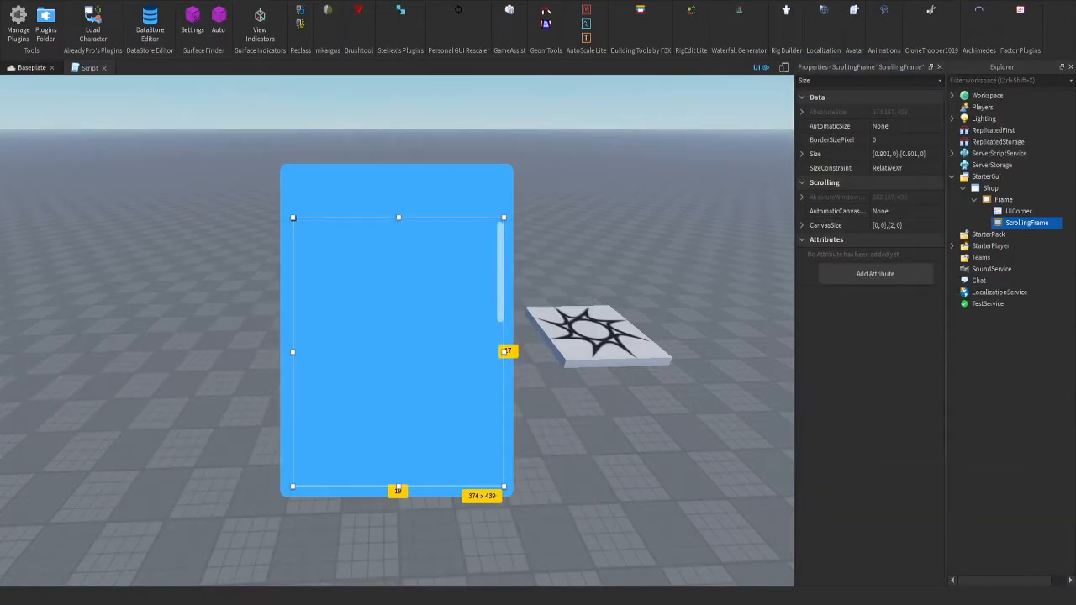
{"action": "left_click_drag", "start_coordinate": [866, 66], "coordinate": [1056, 475]}
{"action": "left_click_drag", "start_coordinate": [992, 66], "coordinate": [449, 383]}
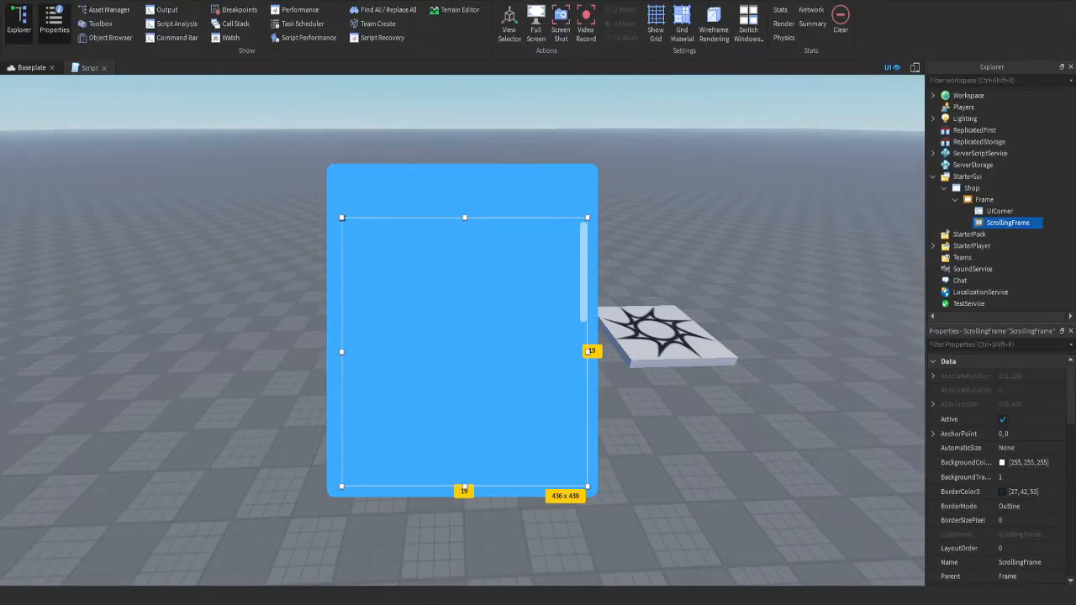
Insert a TextButton into the ScrollingFrame
{"action": "mouse_move", "coordinate": [1027, 223]}
{"action": "left_click", "coordinate": [1037, 222]}
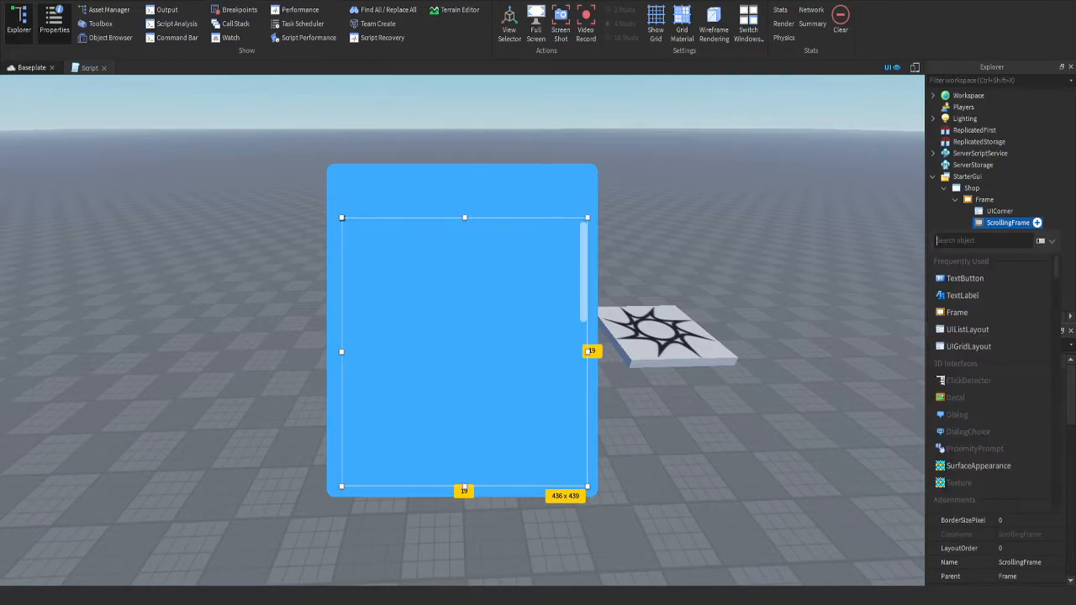
{"action": "left_click", "coordinate": [965, 278]}
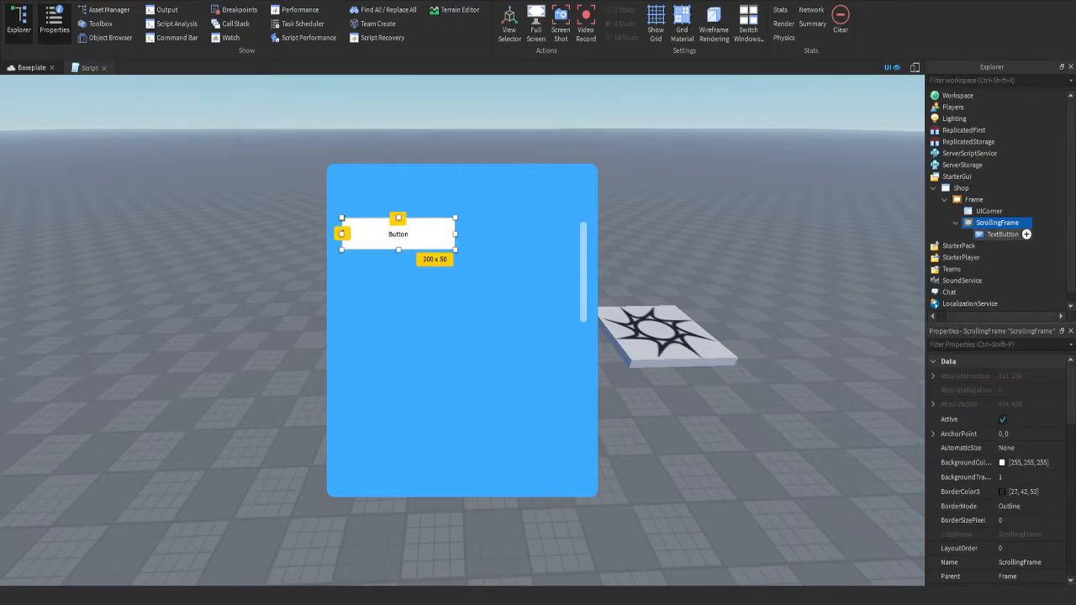
Add a UIGridLayout to the ScrollingFrame that holds the TextButton
{"action": "left_click", "coordinate": [1009, 223]}
{"action": "left_click", "coordinate": [1027, 223]}
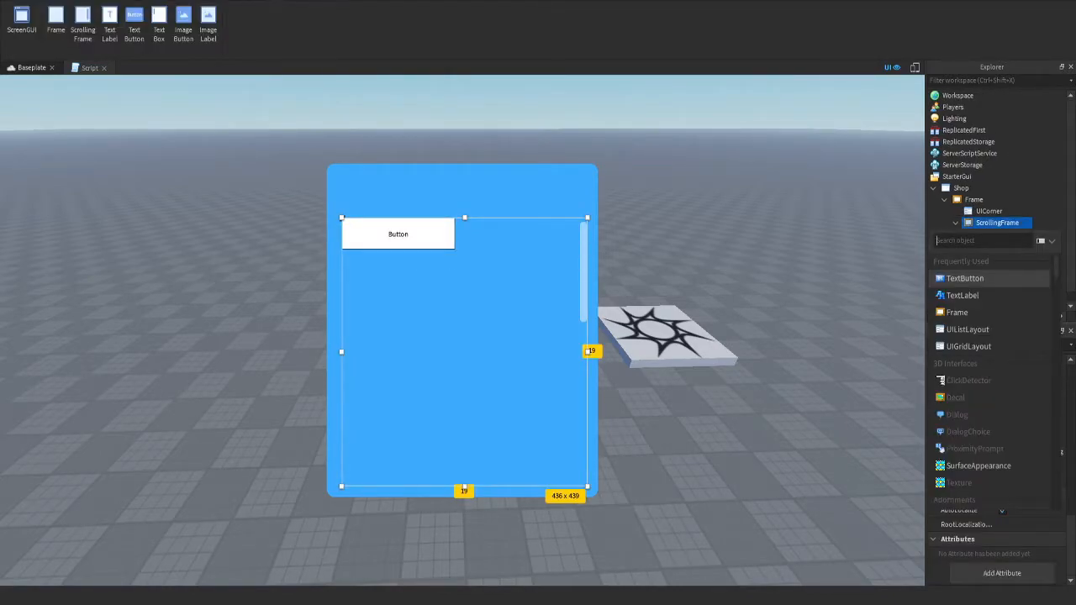
{"action": "type", "text": "UI"}
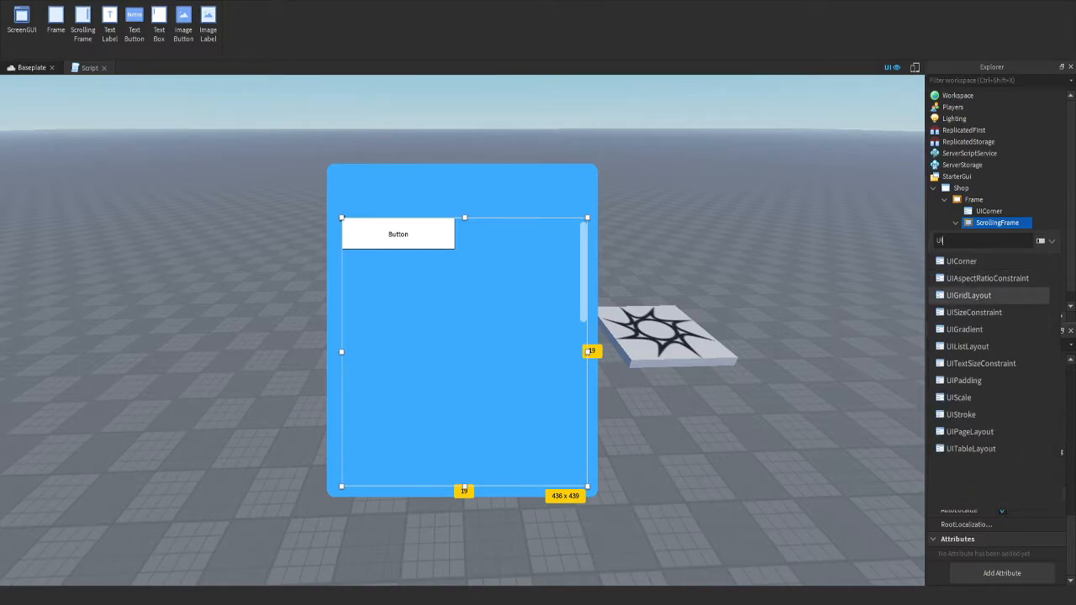
{"action": "left_click", "coordinate": [980, 296]}
{"action": "left_click", "coordinate": [1000, 235]}
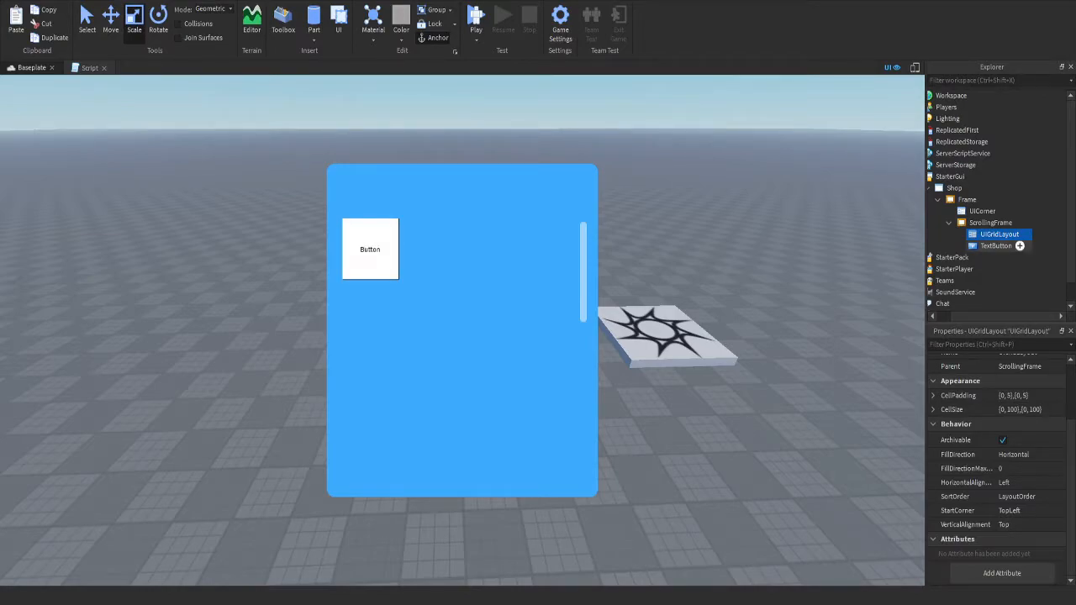
Set both offsets of the UIGridLayout's CellSize to 0
{"action": "left_click", "coordinate": [996, 246]}
{"action": "left_click", "coordinate": [1000, 235]}
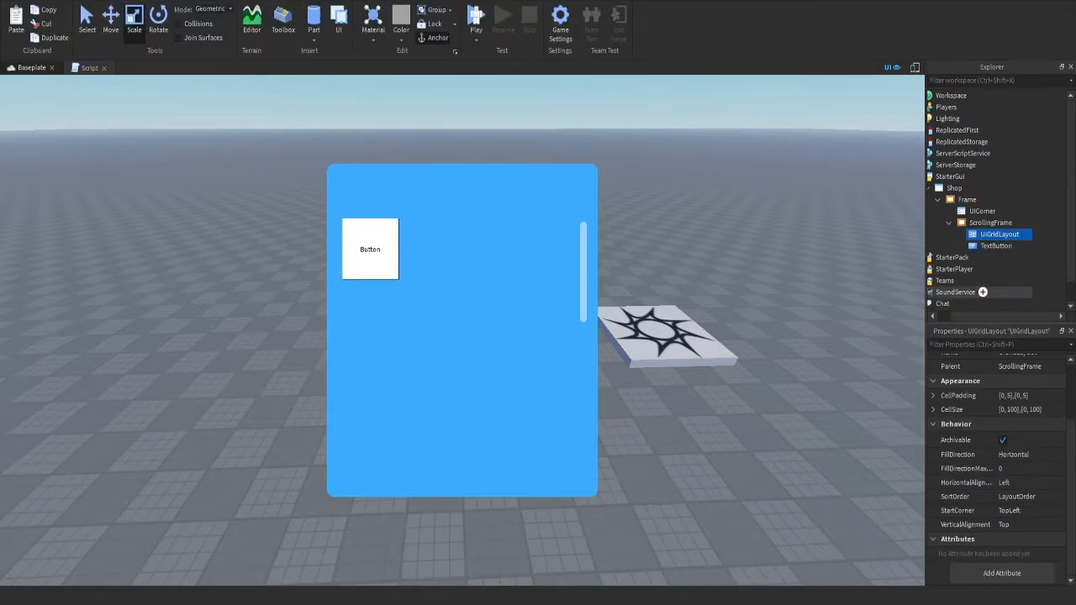
{"action": "scroll", "coordinate": [1002, 439], "scroll_direction": "up", "scroll_amount": 3}
{"action": "left_click", "coordinate": [1021, 489]}
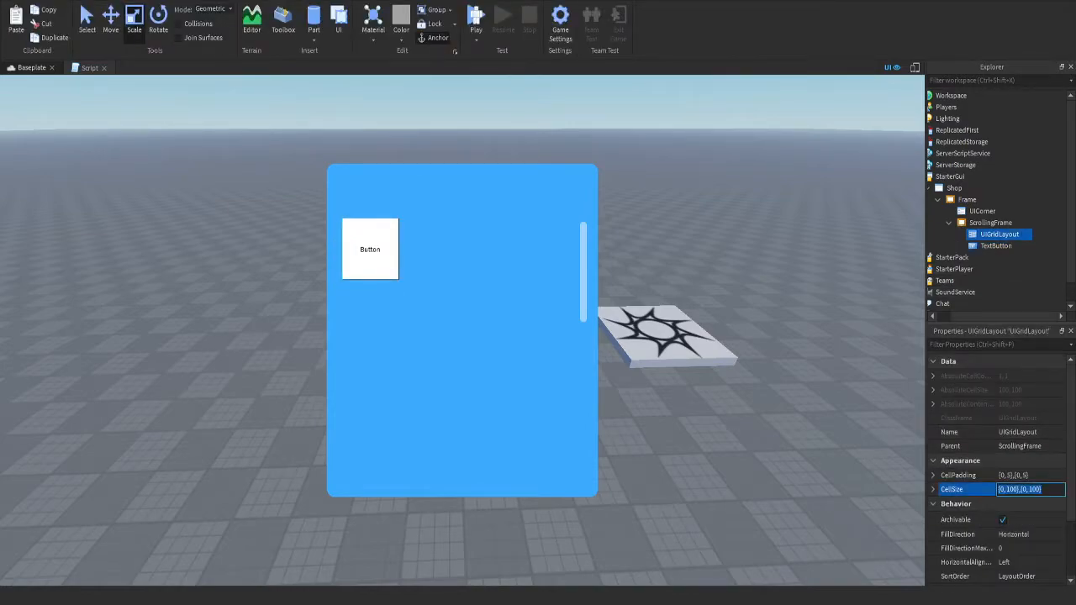
{"action": "left_click_drag", "start_coordinate": [1006, 489], "coordinate": [1019, 489]}
{"action": "type", "text": "0"}
{"action": "key", "text": "Return"}
{"action": "left_click", "coordinate": [1028, 489]}
{"action": "double_click", "coordinate": [1028, 489]}
{"action": "type", "text": "0"}
{"action": "key", "text": "Return"}
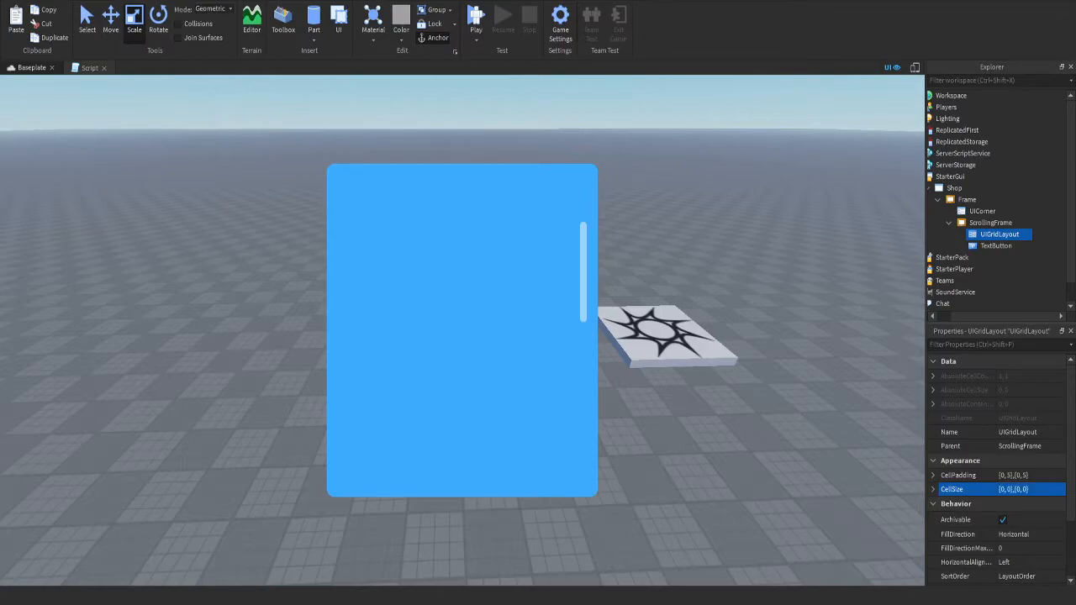
Set the UIGridLayout's CellSize to a scale of 0.1 on both axes
{"action": "left_click", "coordinate": [1028, 489]}
{"action": "left_click", "coordinate": [1027, 490]}
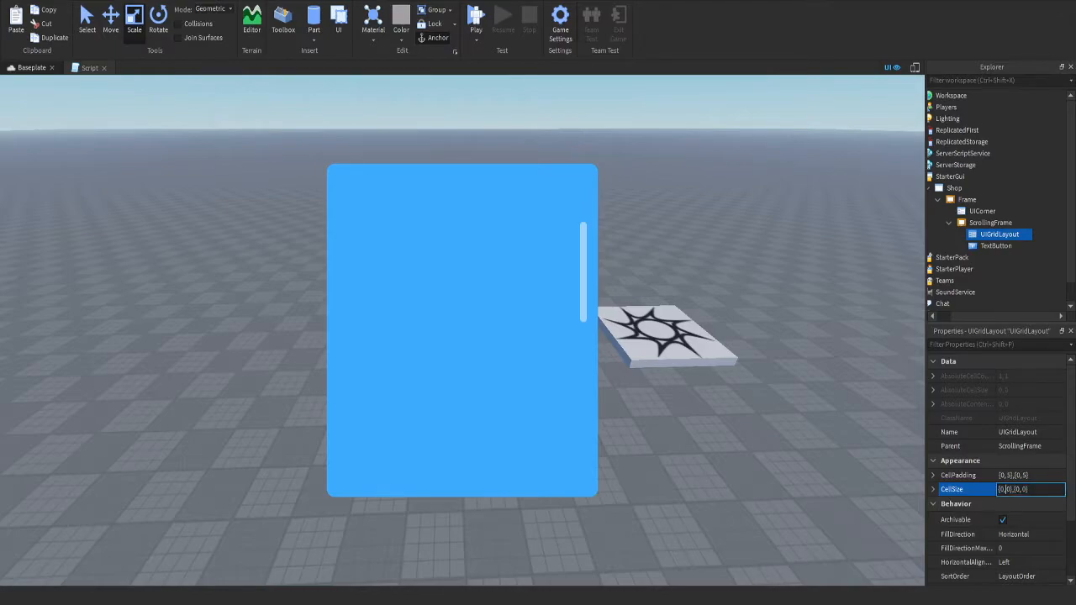
{"action": "type", "text": ".1"}
{"action": "key", "text": "Return"}
{"action": "left_click", "coordinate": [1023, 490]}
{"action": "double_click", "coordinate": [1023, 489]}
{"action": "type", "text": "0.1"}
{"action": "key", "text": "Return"}
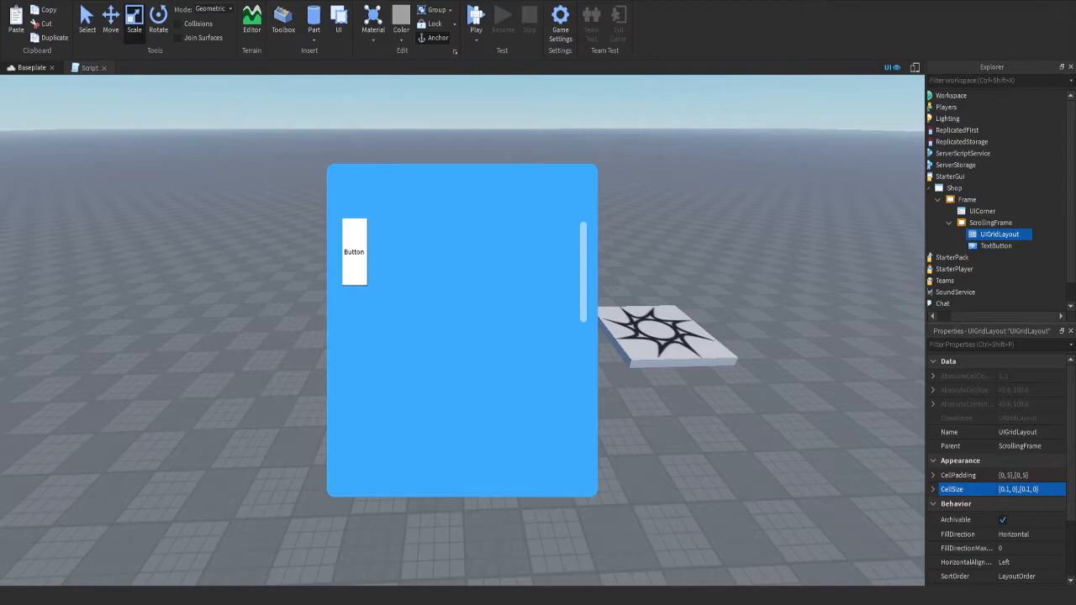
Try a CellSize X scale of 0.3 on the UIGridLayout, keeping the Y scale at 0.1
{"action": "left_click", "coordinate": [1019, 489]}
{"action": "left_click", "coordinate": [1013, 490]}
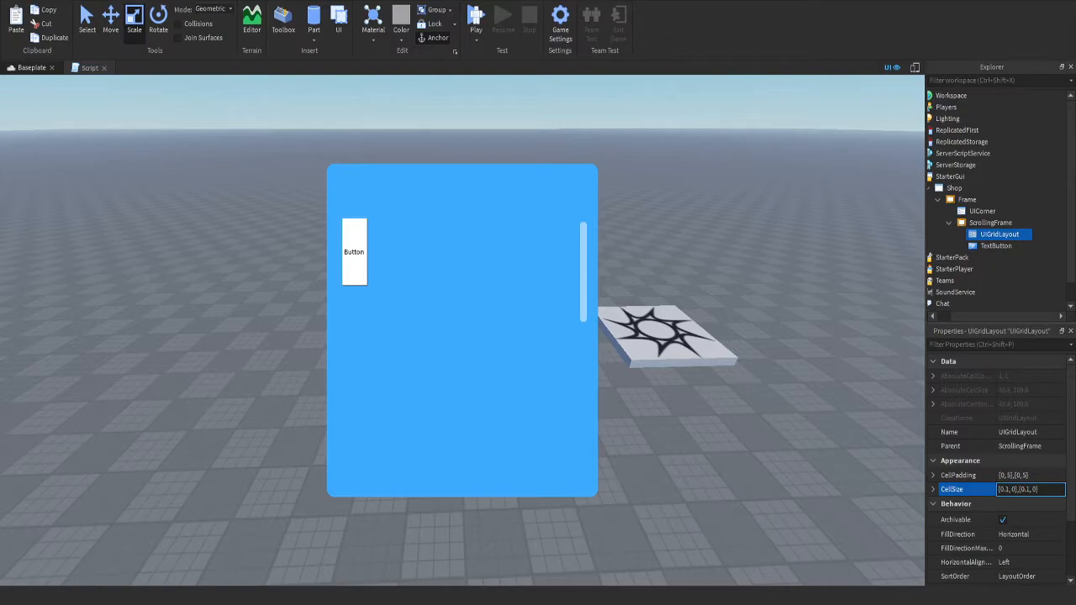
{"action": "key", "text": "Return"}
{"action": "left_click", "coordinate": [1027, 489]}
{"action": "left_click", "coordinate": [1028, 489]}
{"action": "key", "text": "BackSpace"}
{"action": "type", "text": "3"}
{"action": "key", "text": "Return"}
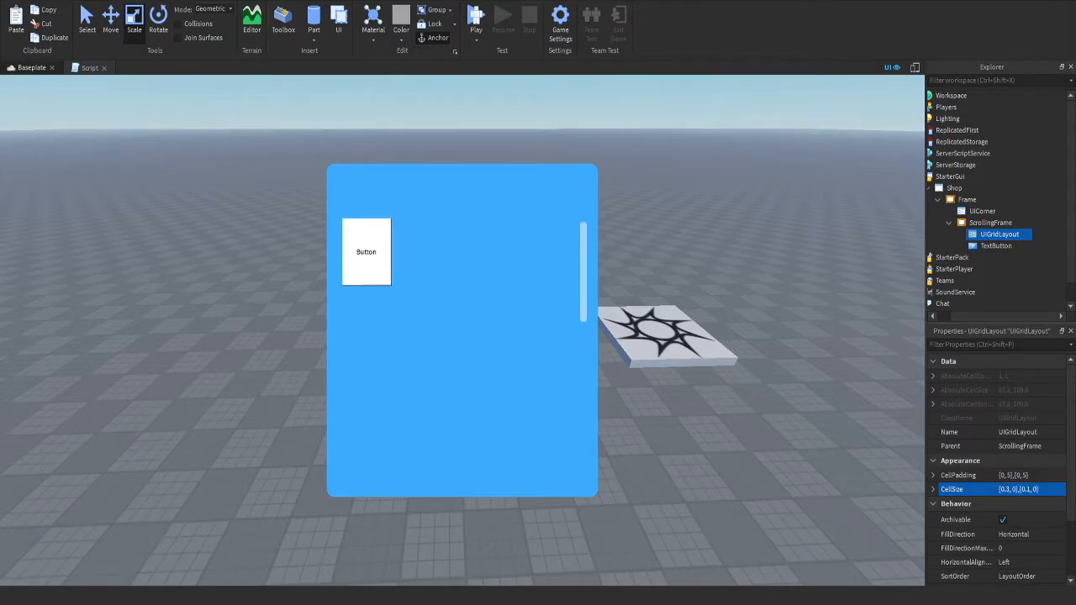
Try narrower X scales of 0.2 and 0.25 for the UIGridLayout's CellSize
{"action": "left_click", "coordinate": [1015, 489]}
{"action": "left_click", "coordinate": [1016, 489]}
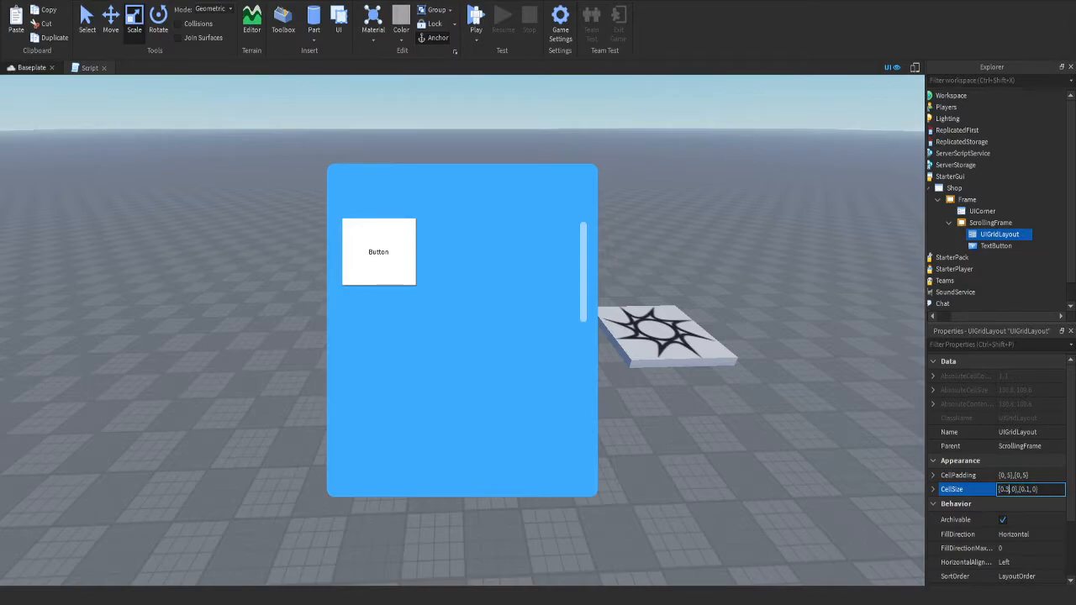
{"action": "key", "text": "BackSpace"}
{"action": "type", "text": "2"}
{"action": "key", "text": "Return"}
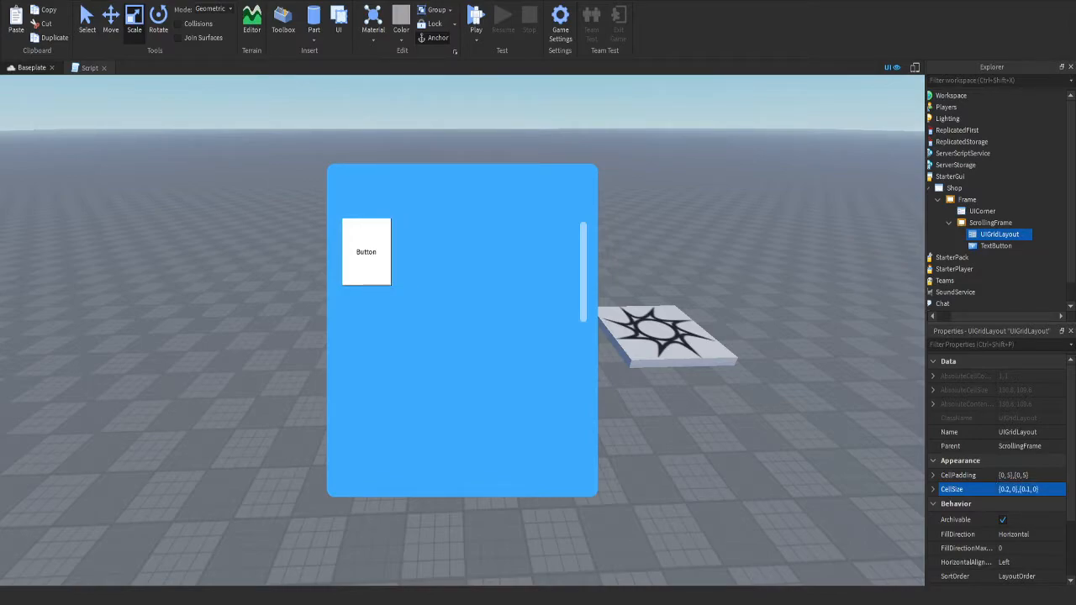
{"action": "left_click", "coordinate": [1019, 490]}
{"action": "left_click", "coordinate": [1010, 489]}
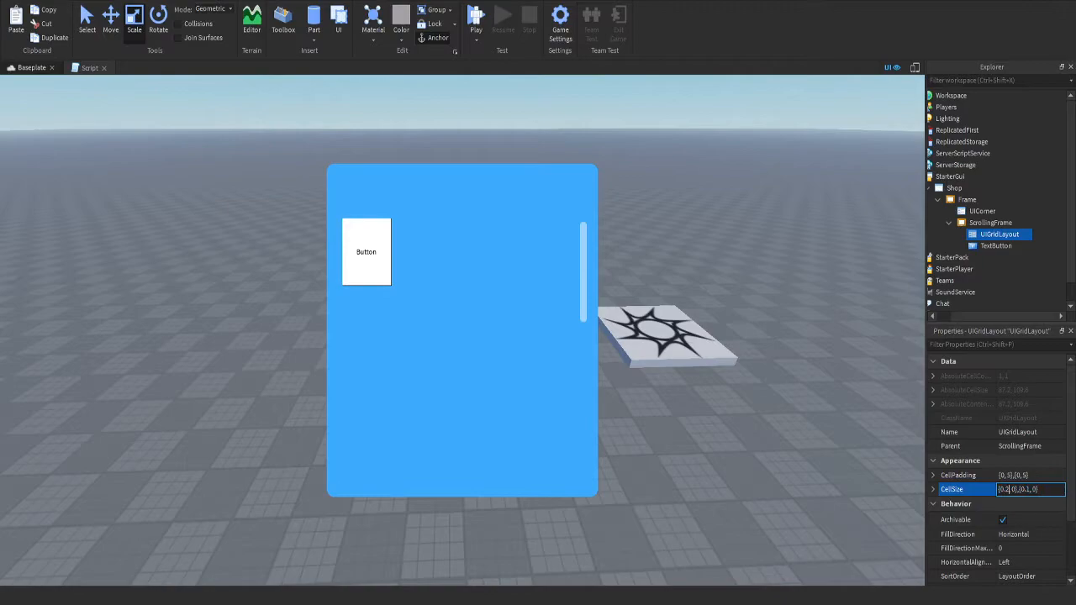
{"action": "type", "text": "5"}
{"action": "key", "text": "Return"}
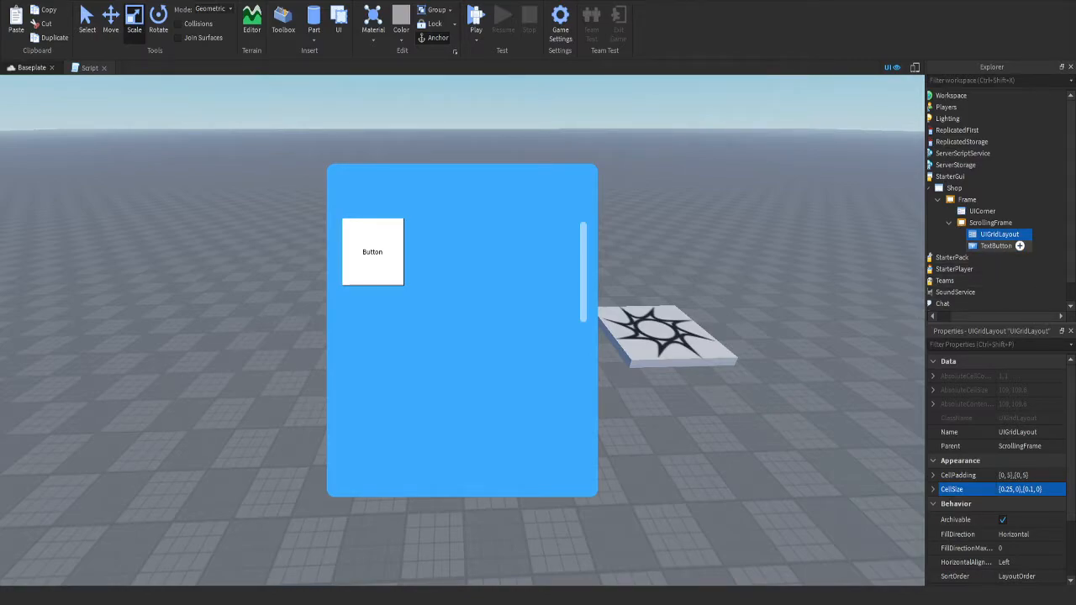
Try a CellSize X scale of 0.4 on the UIGridLayout, and set it to 0.3
{"action": "left_click", "coordinate": [1030, 489]}
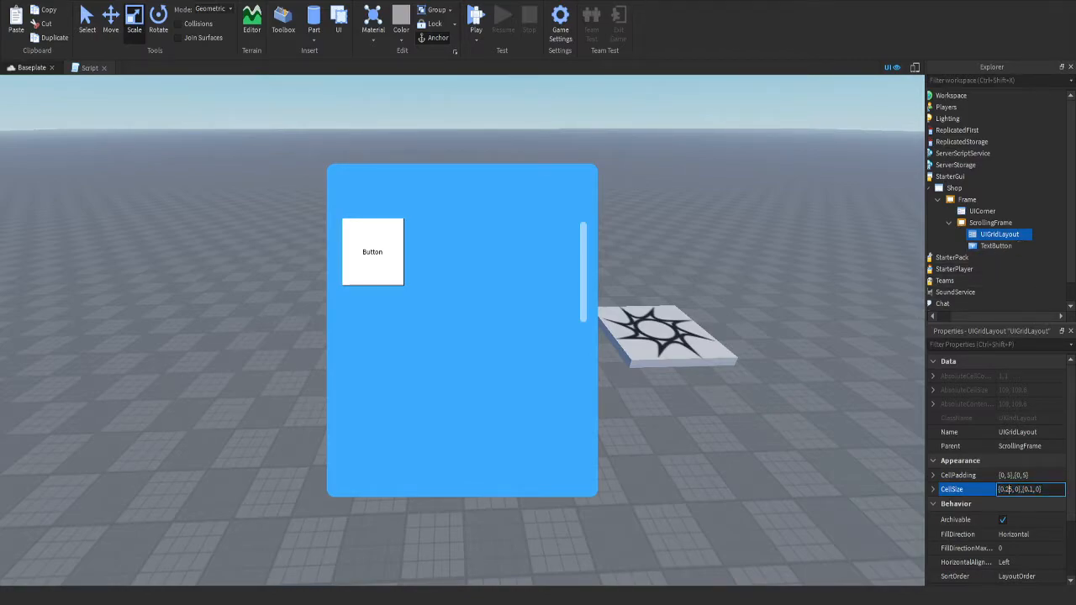
{"action": "key", "text": "BackSpace"}
{"action": "key", "text": "BackSpace"}
{"action": "type", "text": "4"}
{"action": "key", "text": "Return"}
{"action": "left_click", "coordinate": [1030, 489]}
{"action": "left_click", "coordinate": [1030, 489]}
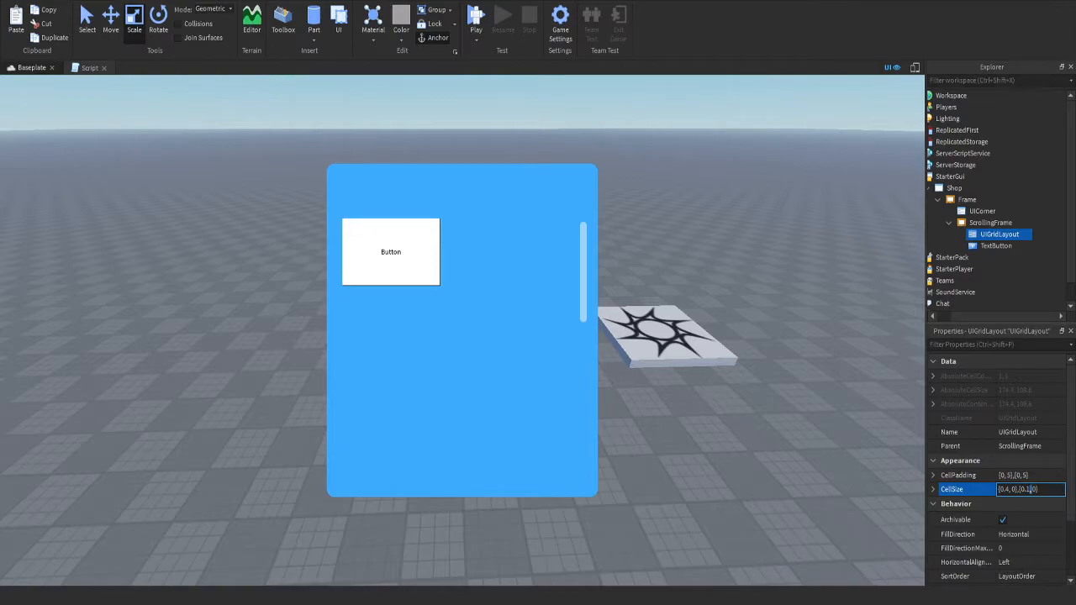
{"action": "type", "text": "3"}
{"action": "key", "text": "Return"}
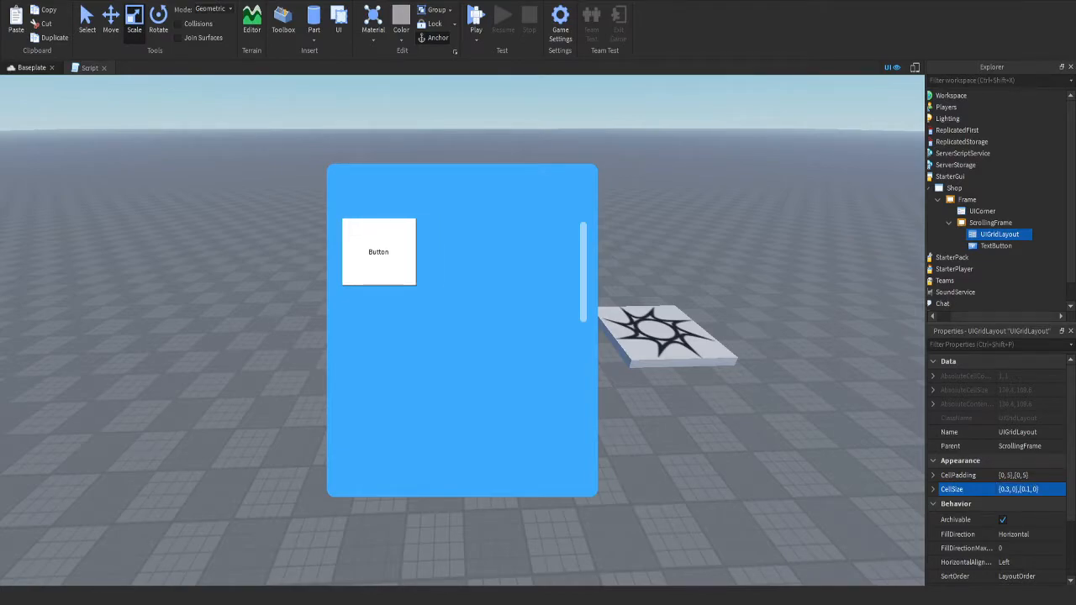
Try Y scales of 0.2 and 0.15 for the UIGridLayout's CellSize
{"action": "left_click", "coordinate": [1026, 490]}
{"action": "left_click", "coordinate": [1026, 489]}
{"action": "key", "text": "BackSpace"}
{"action": "type", "text": "2"}
{"action": "key", "text": "Return"}
{"action": "left_click", "coordinate": [1026, 490]}
{"action": "left_click", "coordinate": [1027, 489]}
{"action": "key", "text": "BackSpace"}
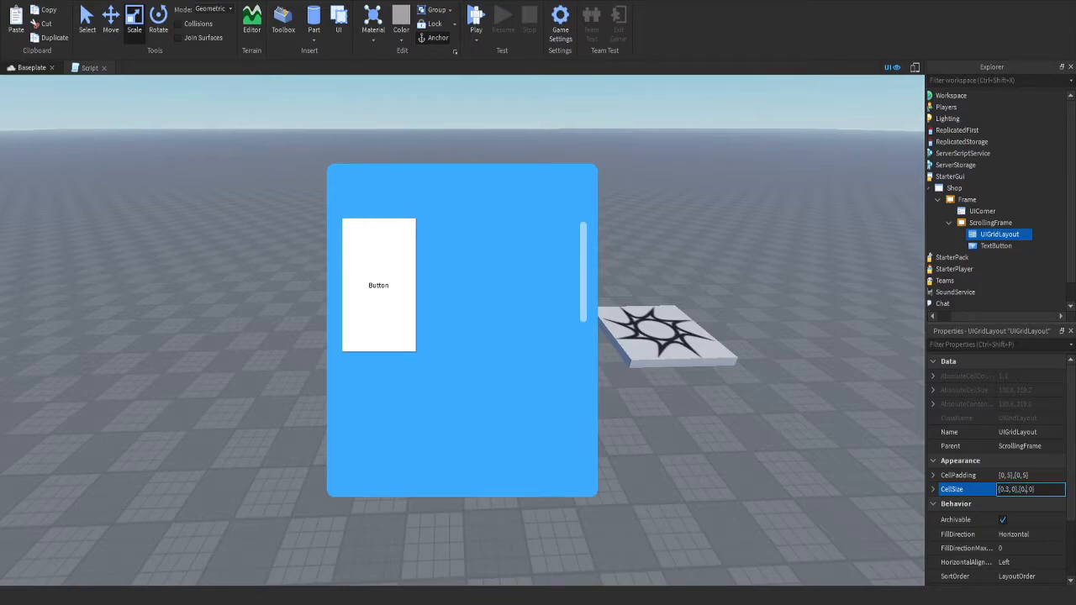
{"action": "type", "text": "15"}
{"action": "key", "text": "Return"}
Set the Y scale of the UIGridLayout's CellSize to 0.13
{"action": "left_click", "coordinate": [1035, 490]}
{"action": "left_click", "coordinate": [1035, 489]}
{"action": "key", "text": "BackSpace"}
{"action": "type", "text": "3"}
{"action": "key", "text": "Return"}
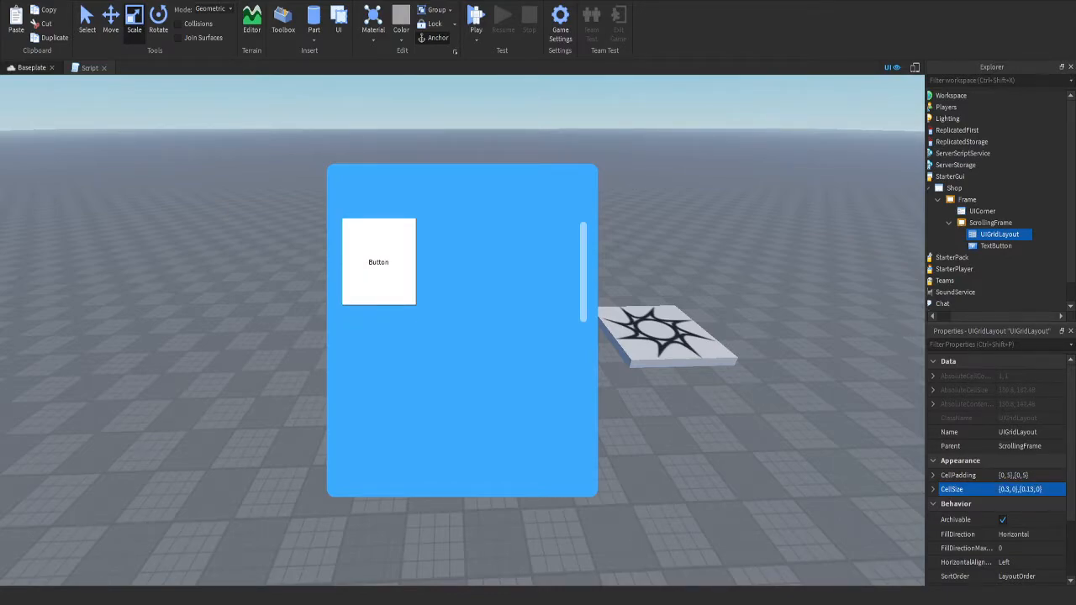
Add a UICorner to the TextButton in the ScrollingFrame
{"action": "left_click", "coordinate": [996, 246]}
{"action": "left_click", "coordinate": [1037, 246]}
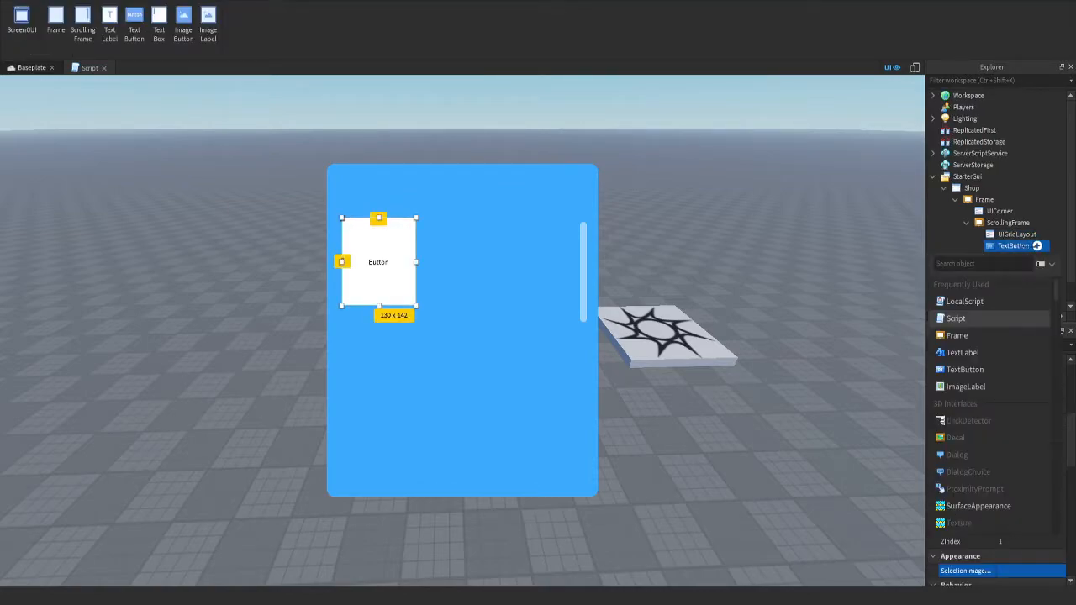
{"action": "type", "text": "Co"}
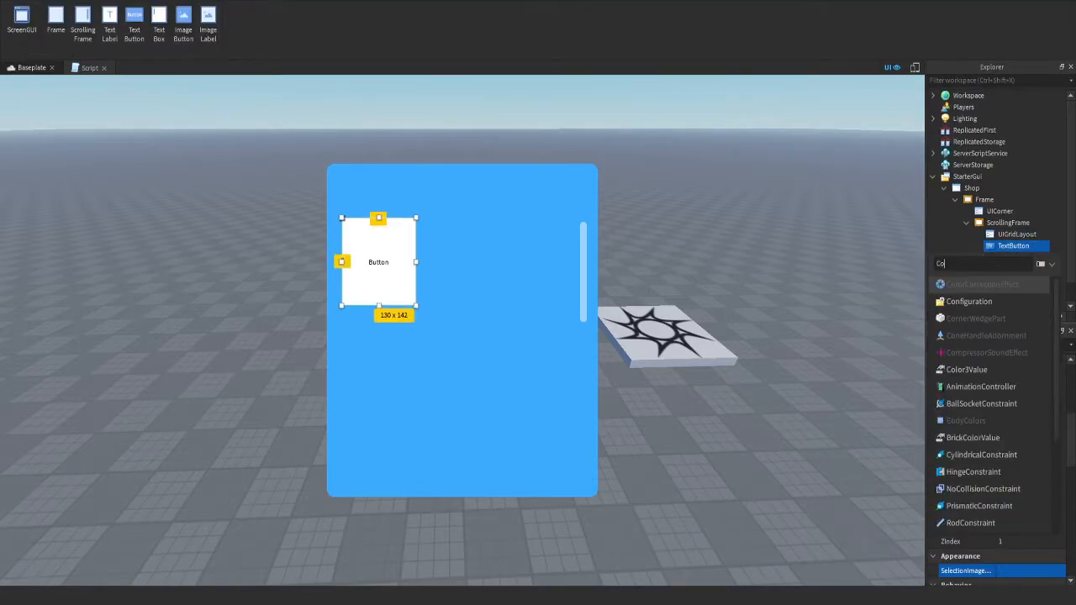
{"action": "key", "text": "BackSpace"}
{"action": "key", "text": "BackSpace"}
{"action": "type", "text": "UICo"}
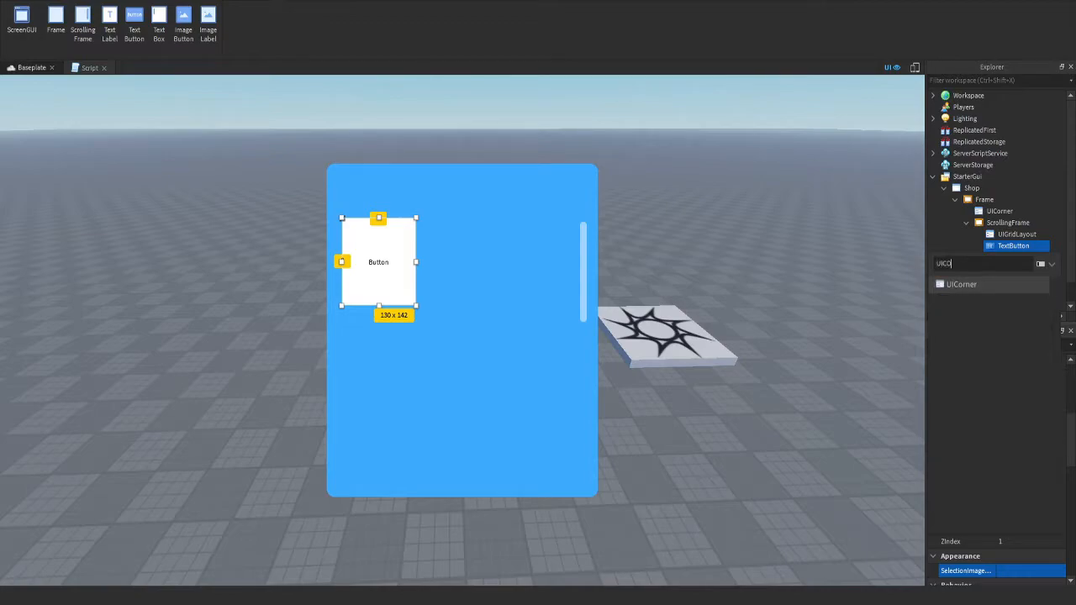
{"action": "key", "text": "Return"}
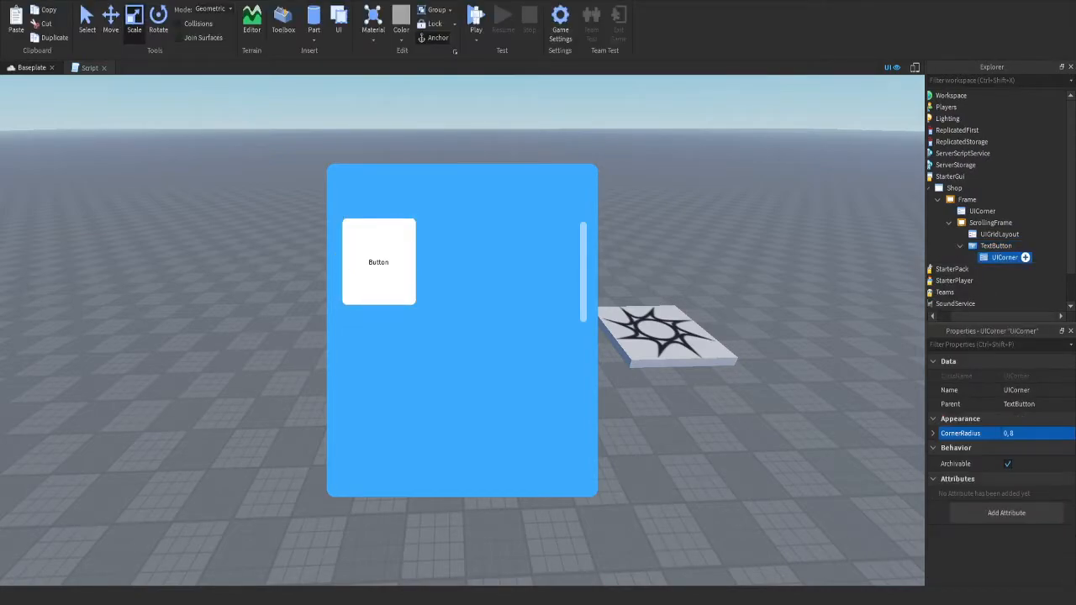
Set the CornerRadius of the TextButton's UICorner to scale 0.2 and offset 0
{"action": "left_click", "coordinate": [1023, 434]}
{"action": "type", "text": "0"}
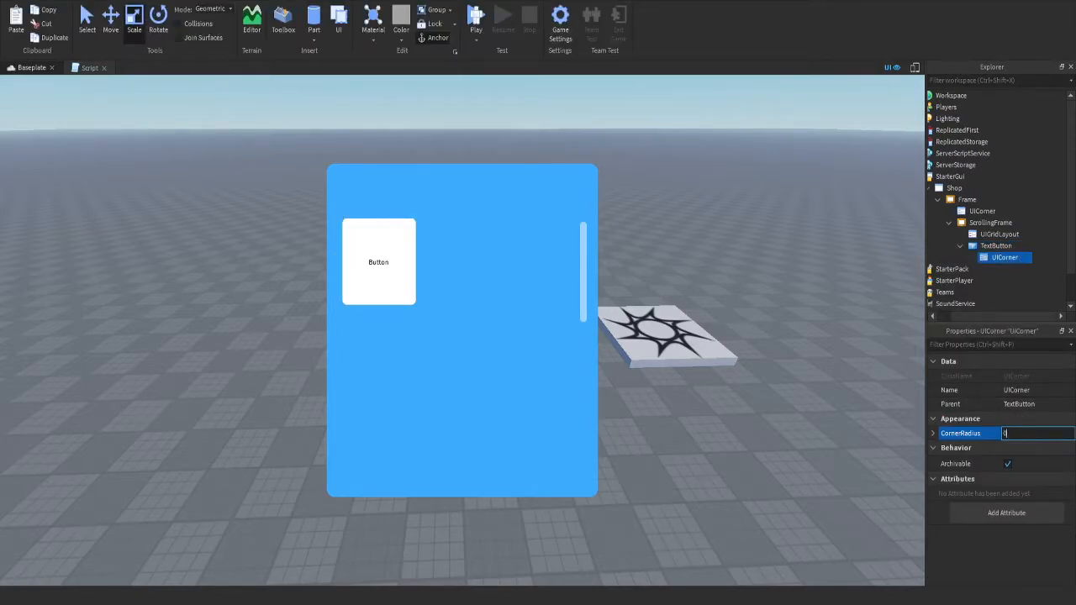
{"action": "type", "text": ".2, 0"}
{"action": "key", "text": "Return"}
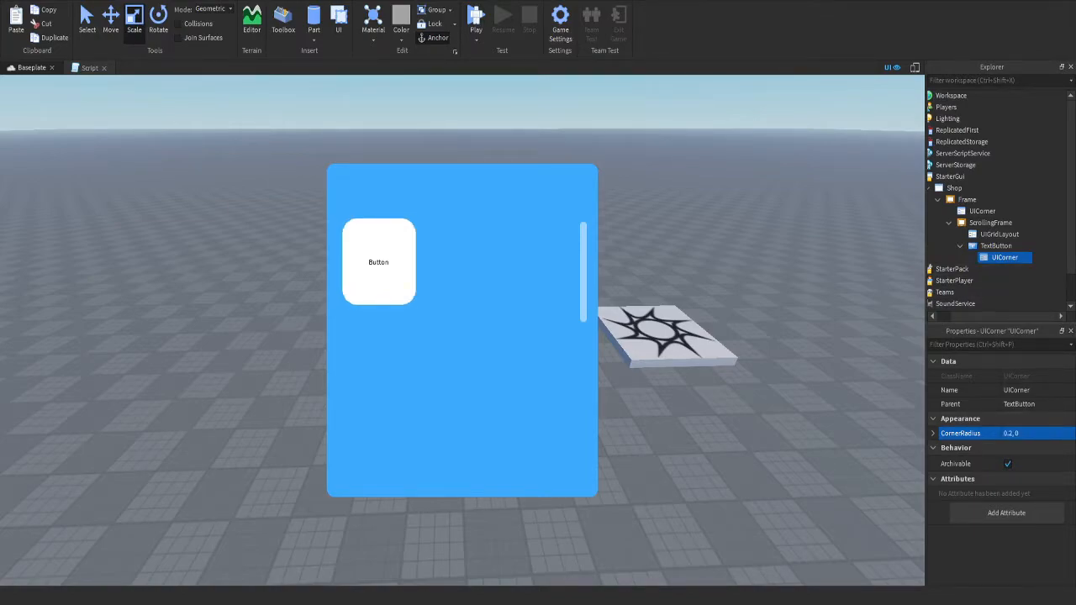
Add an ImageLabel inside the TextButton and move it to about scale position 0.115, 0.084, centred horizontally
{"action": "left_click", "coordinate": [1000, 246]}
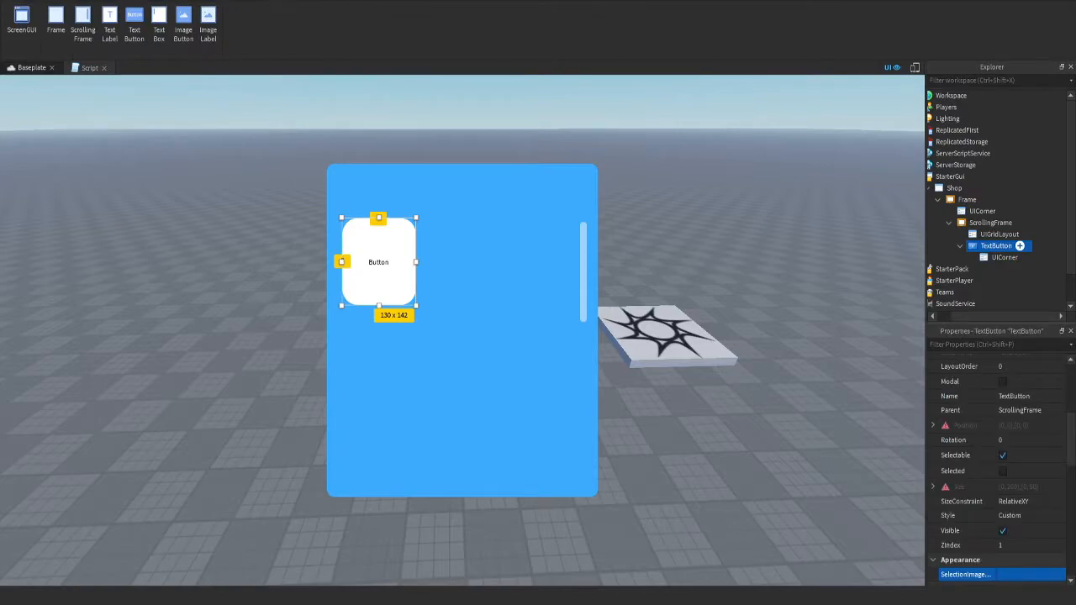
{"action": "left_click", "coordinate": [1020, 245]}
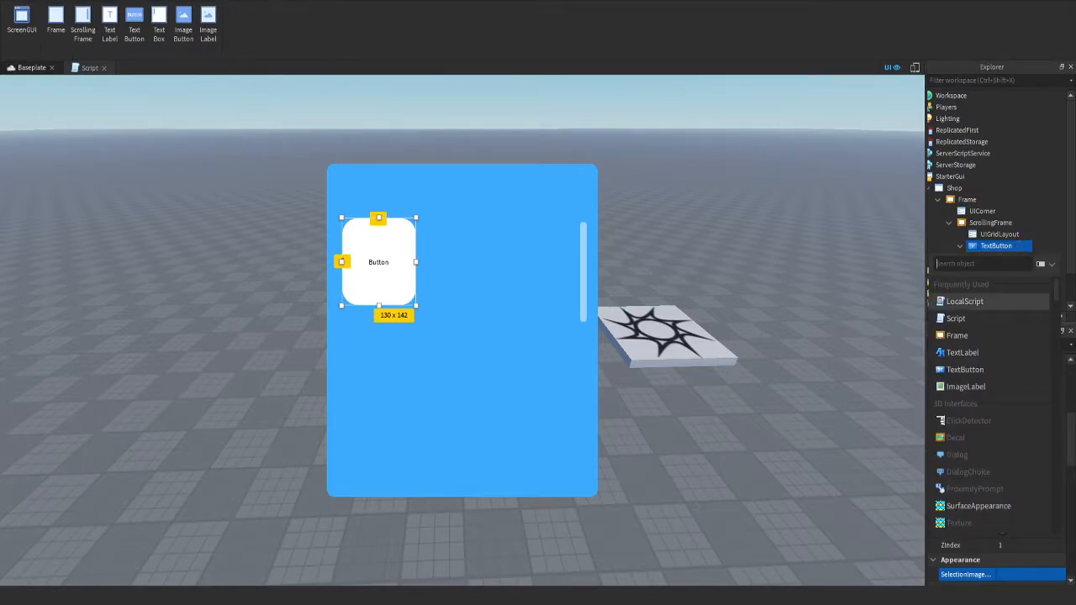
{"action": "type", "text": "I"}
{"action": "left_click", "coordinate": [966, 284]}
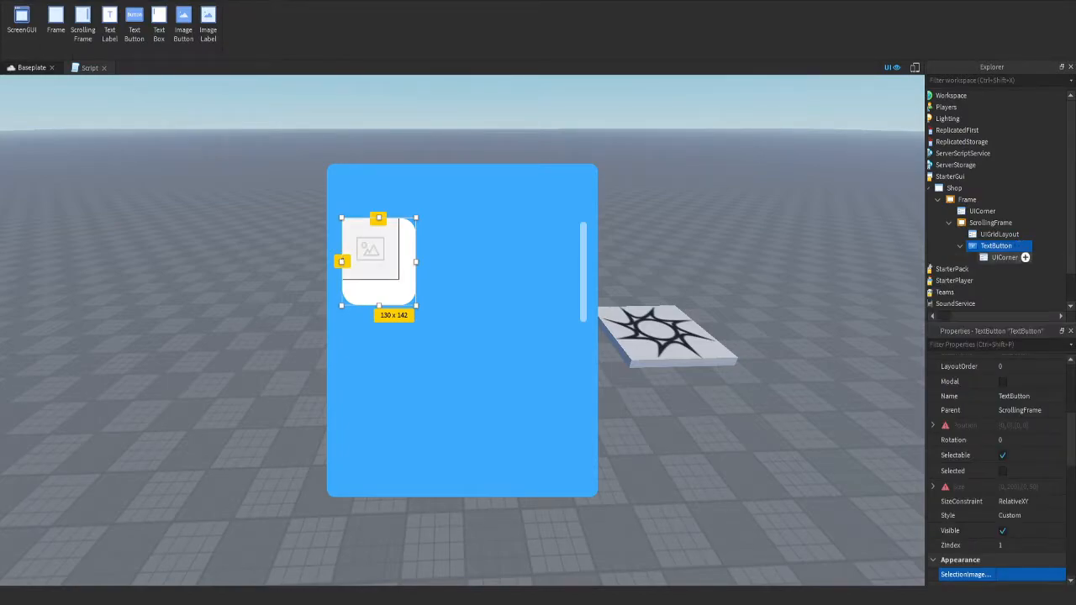
{"action": "left_click", "coordinate": [998, 257]}
{"action": "left_click", "coordinate": [1002, 269]}
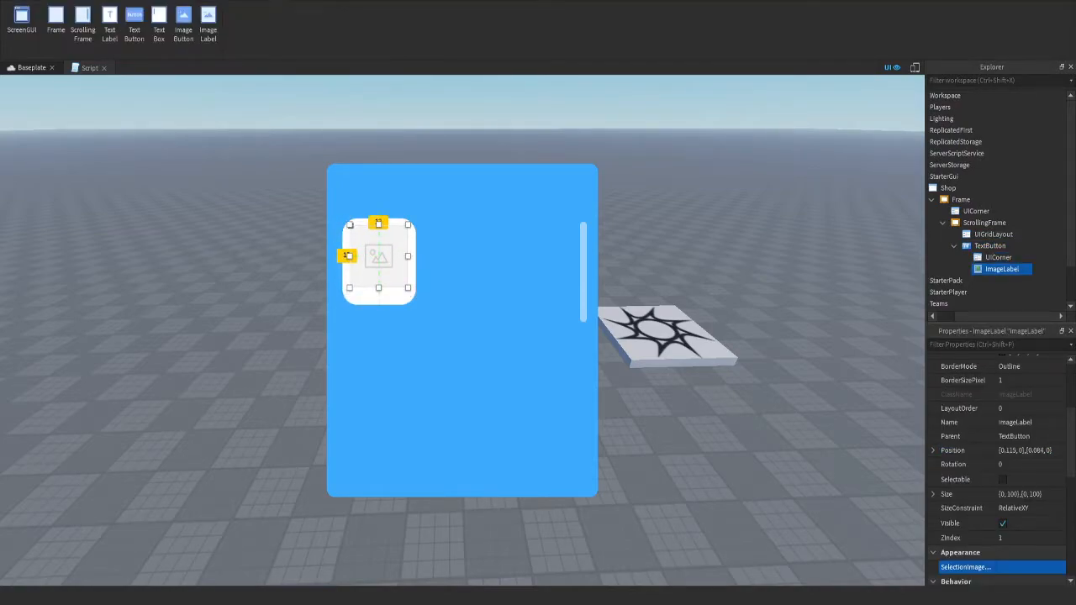
Add a UICorner to the ImageLabel inside the TextButton
{"action": "left_click", "coordinate": [1027, 269]}
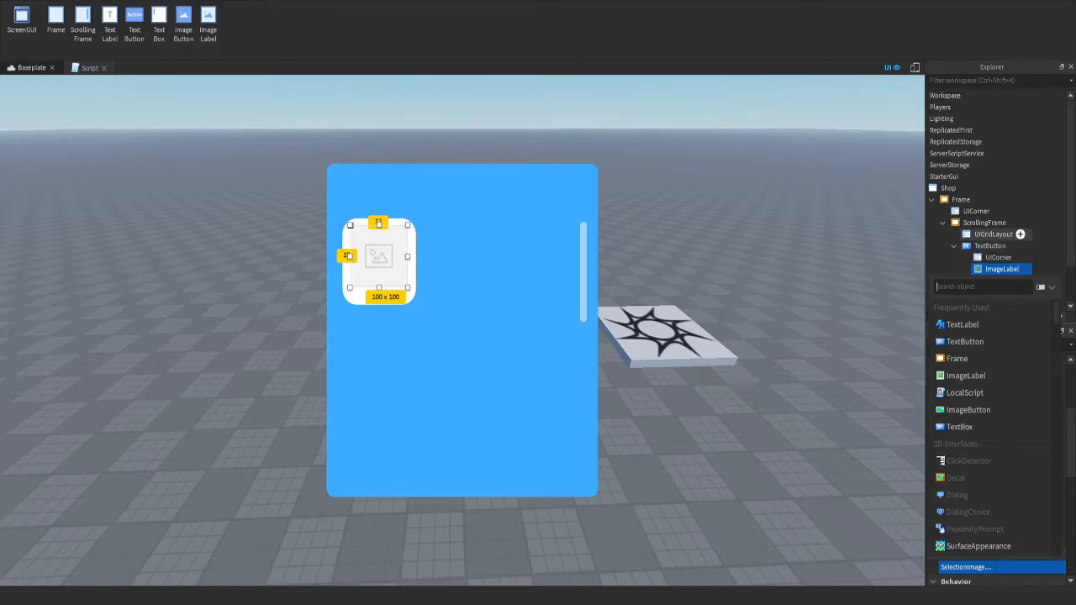
{"action": "type", "text": "ui"}
{"action": "left_click", "coordinate": [967, 324]}
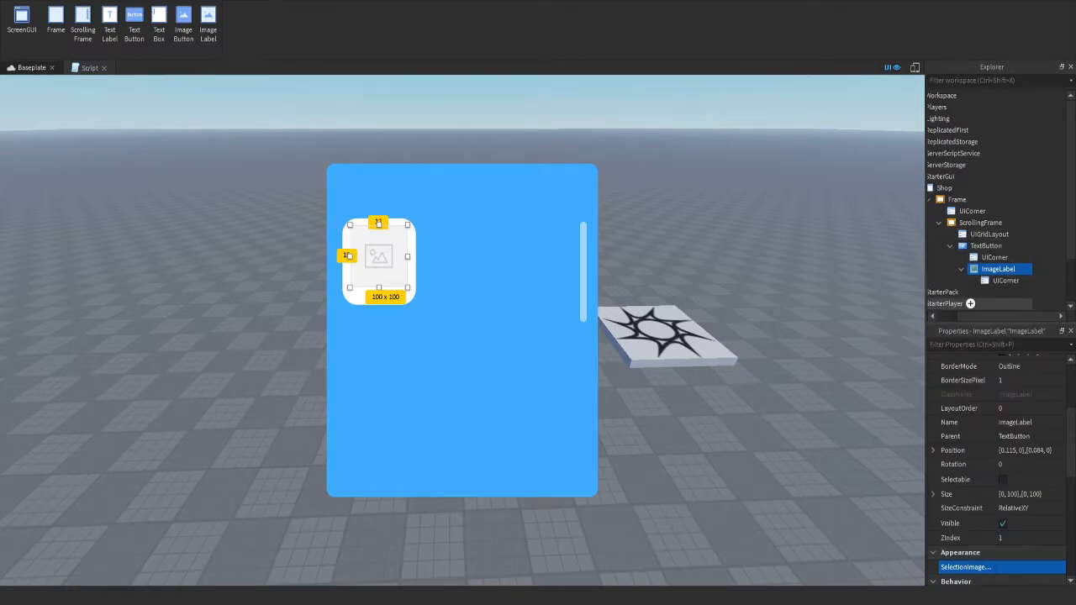
Set the CornerRadius of the ImageLabel's UICorner to scale 0.2 and offset 0
{"action": "left_click", "coordinate": [1005, 281]}
{"action": "left_click", "coordinate": [1021, 434]}
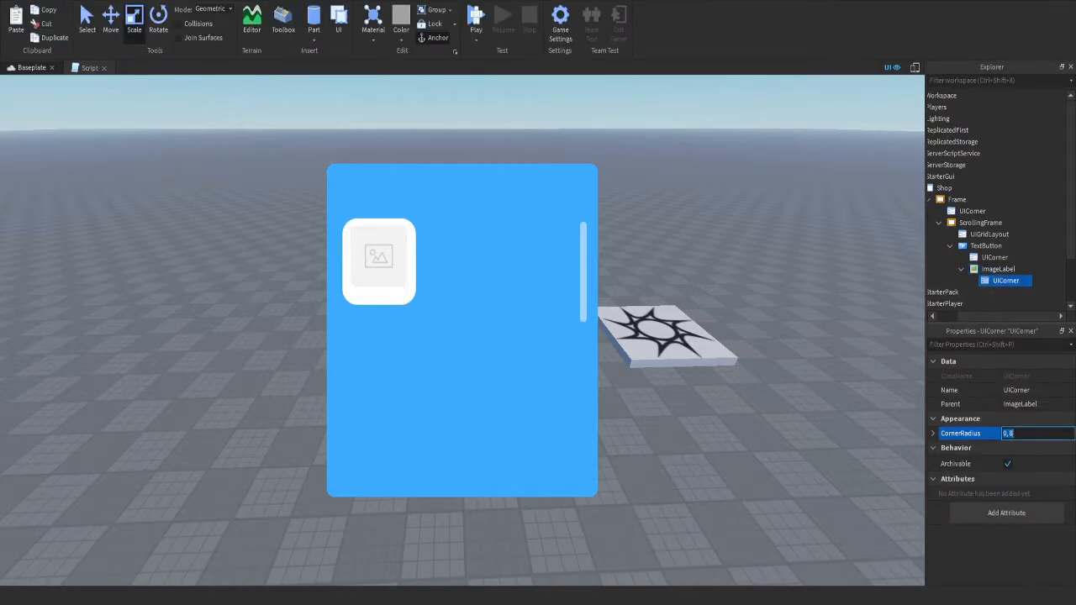
{"action": "key", "text": "BackSpace"}
{"action": "key", "text": "Return"}
{"action": "left_click", "coordinate": [1020, 434]}
{"action": "type", "text": "10"}
{"action": "type", "text": ".2"}
{"action": "key", "text": "Return"}
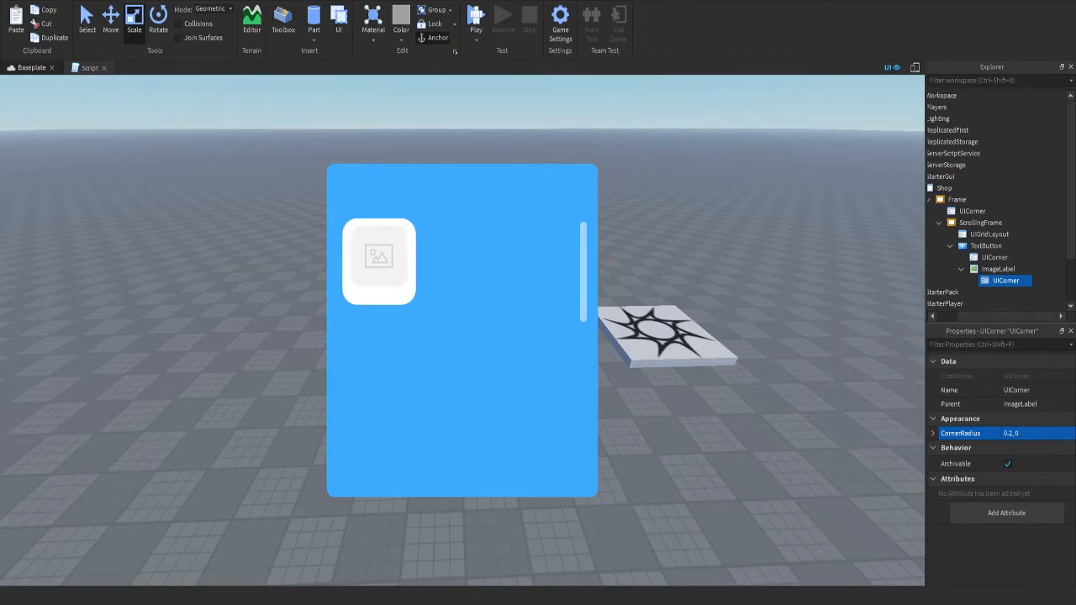
Move the ImageLabel inside the TextButton slightly up to scale position 0.115, 0.049
{"action": "left_click", "coordinate": [998, 269]}
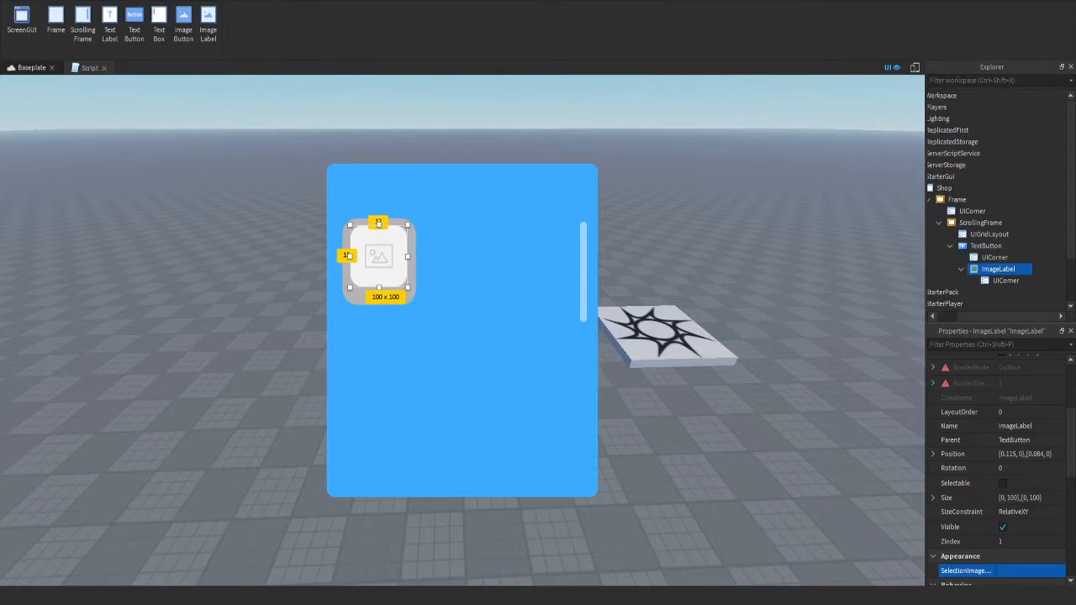
{"action": "left_click_drag", "start_coordinate": [379, 257], "coordinate": [378, 252]}
{"action": "left_click", "coordinate": [1046, 250]}
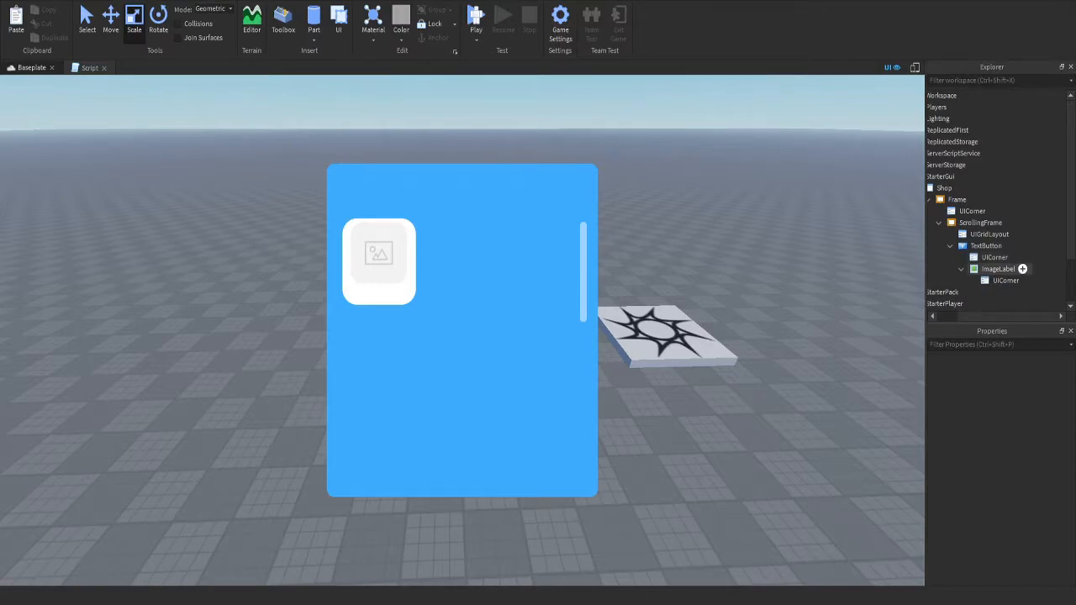
Add a TextLabel inside the TextButton and fit it below the image across the button's full width, about 130 x 35
{"action": "left_click", "coordinate": [998, 270]}
{"action": "left_click", "coordinate": [987, 246]}
{"action": "left_click", "coordinate": [1010, 246]}
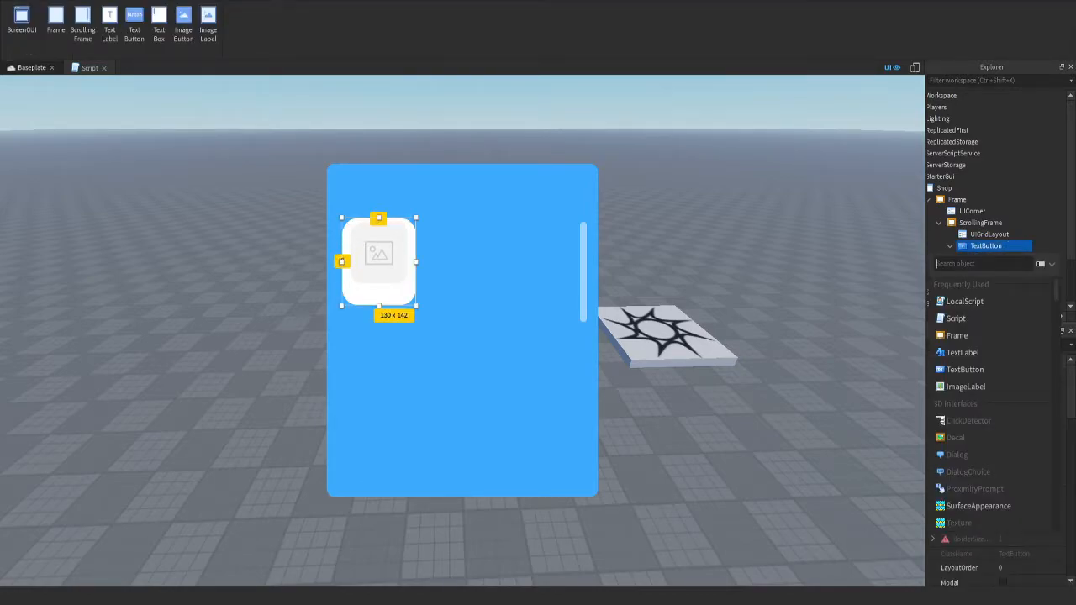
{"action": "type", "text": "Te"}
{"action": "left_click", "coordinate": [1009, 286]}
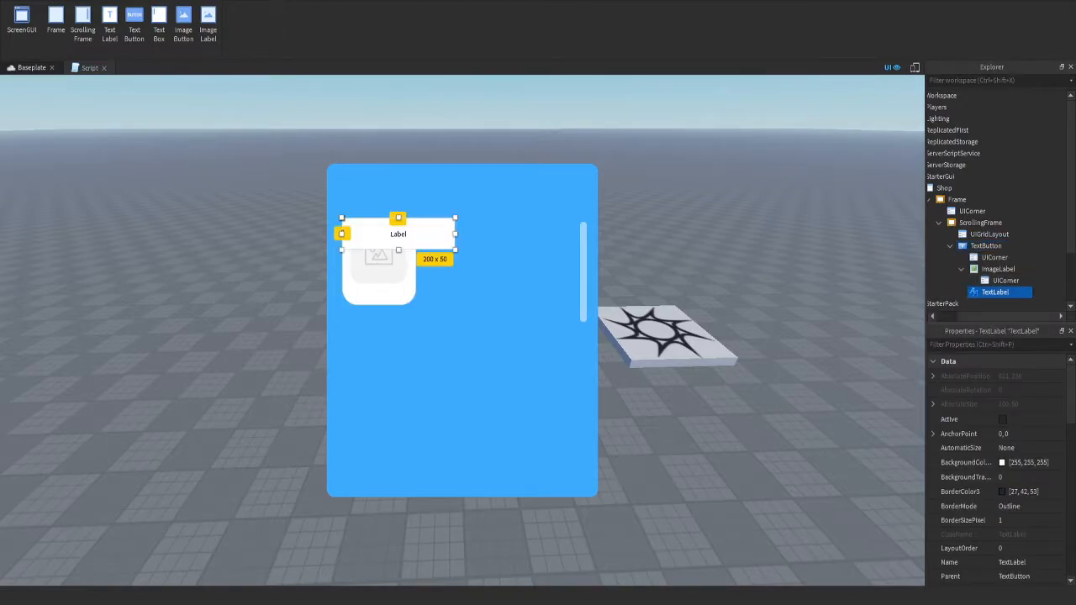
{"action": "left_click_drag", "start_coordinate": [389, 237], "coordinate": [389, 293]}
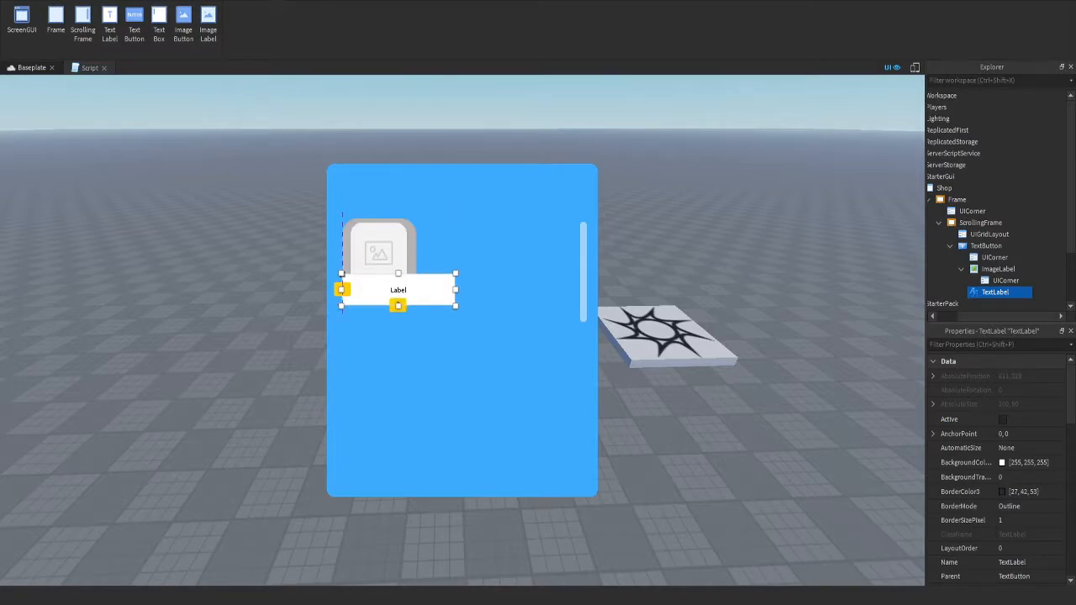
{"action": "left_click_drag", "start_coordinate": [455, 290], "coordinate": [378, 285]}
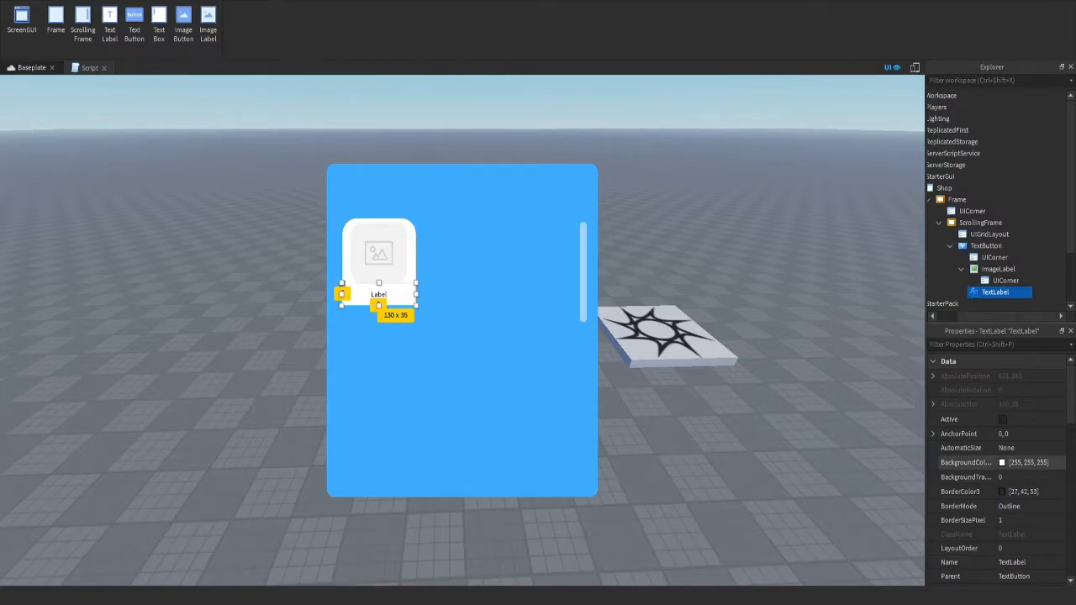
Set the TextLabel's BackgroundTransparency to 1
{"action": "left_click", "coordinate": [1009, 477]}
{"action": "type", "text": "1"}
{"action": "key", "text": "Return"}
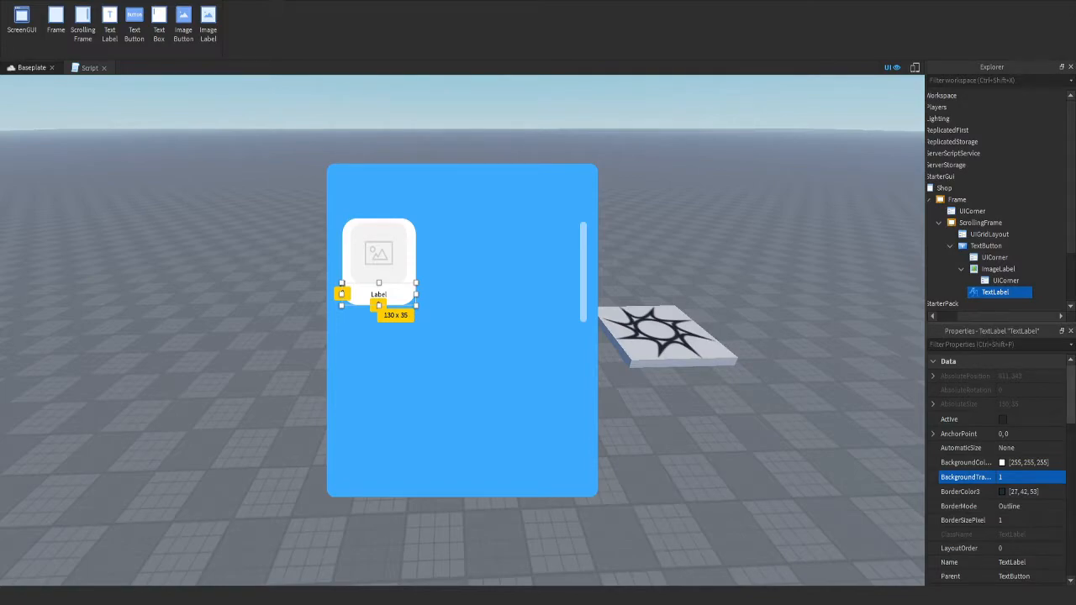
Set the TextLabel's TextStrokeColor3 to white (255, 255, 255)
{"action": "scroll", "coordinate": [993, 471], "scroll_direction": "down", "scroll_amount": 15}
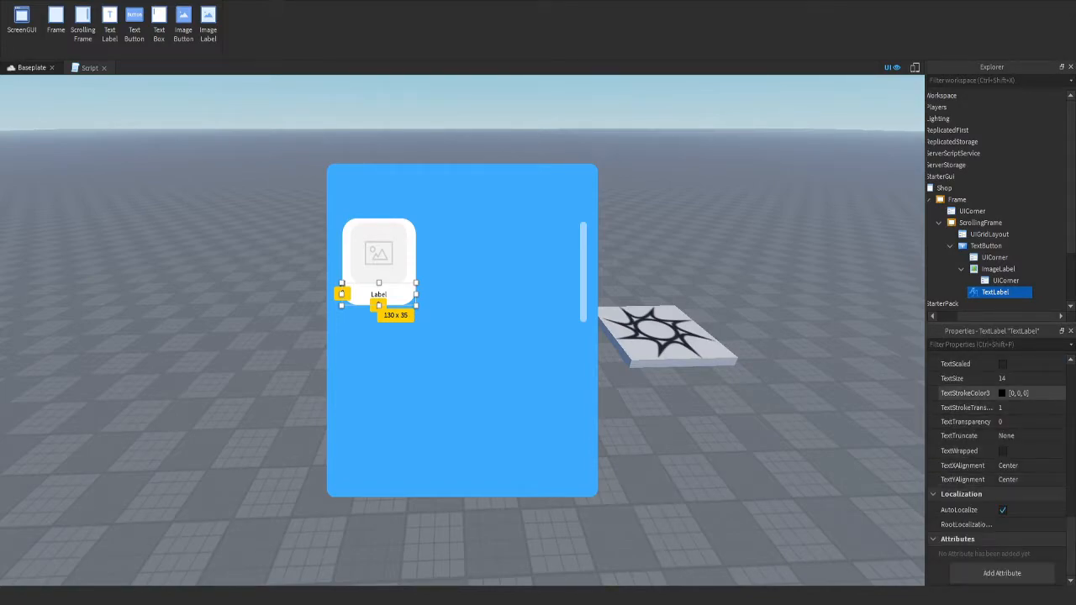
{"action": "left_click", "coordinate": [1002, 394]}
{"action": "left_click", "coordinate": [515, 277]}
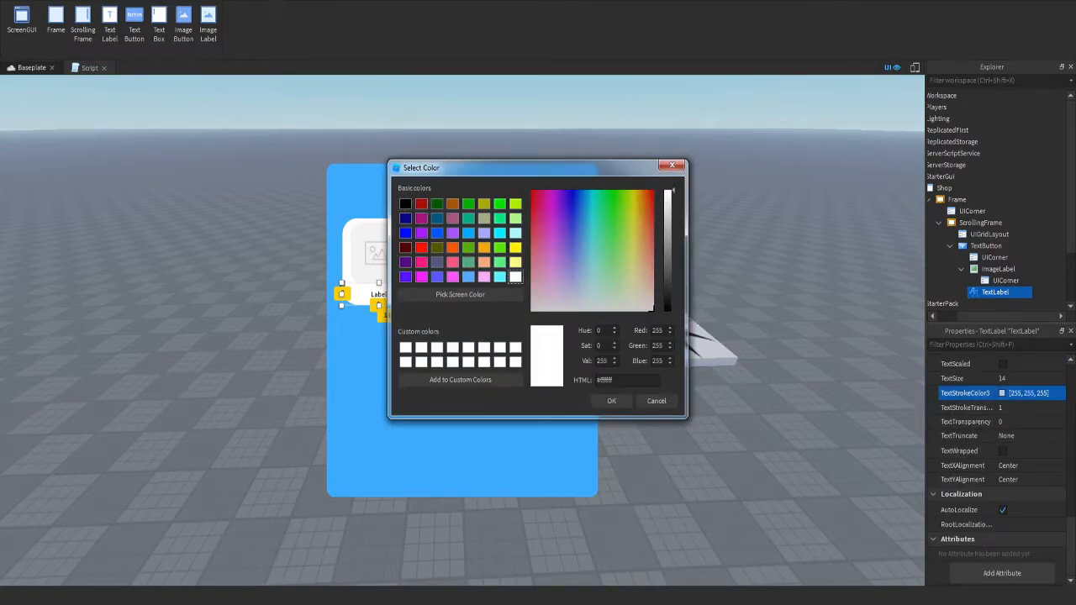
{"action": "left_click", "coordinate": [611, 401]}
{"action": "scroll", "coordinate": [1022, 405], "scroll_direction": "up", "scroll_amount": 2}
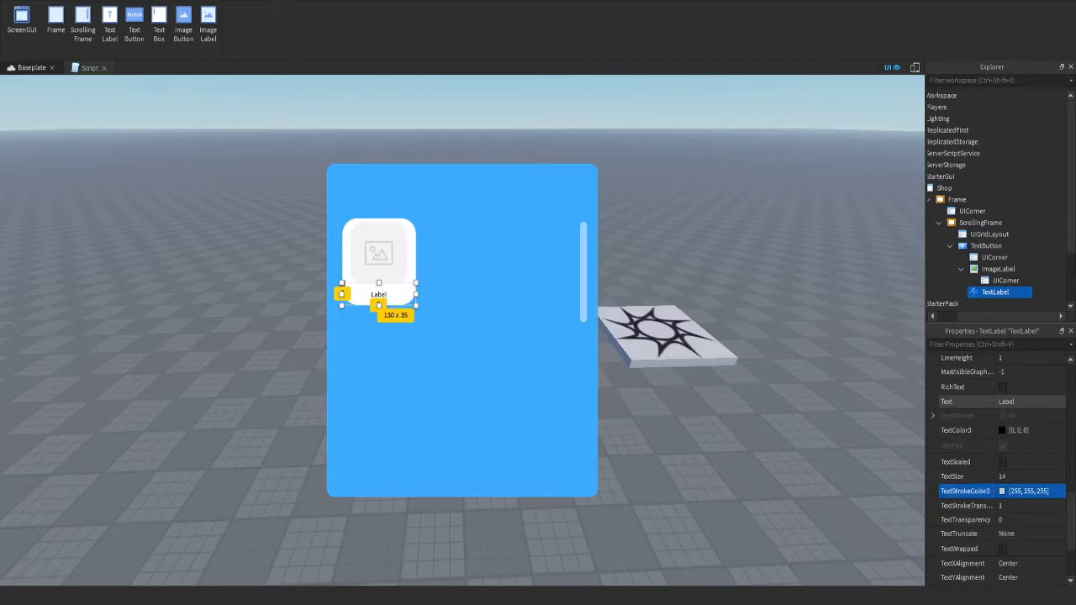
Set the TextLabel's TextColor3 to white (255, 255, 255)
{"action": "left_click", "coordinate": [1027, 430]}
{"action": "left_click", "coordinate": [1002, 430]}
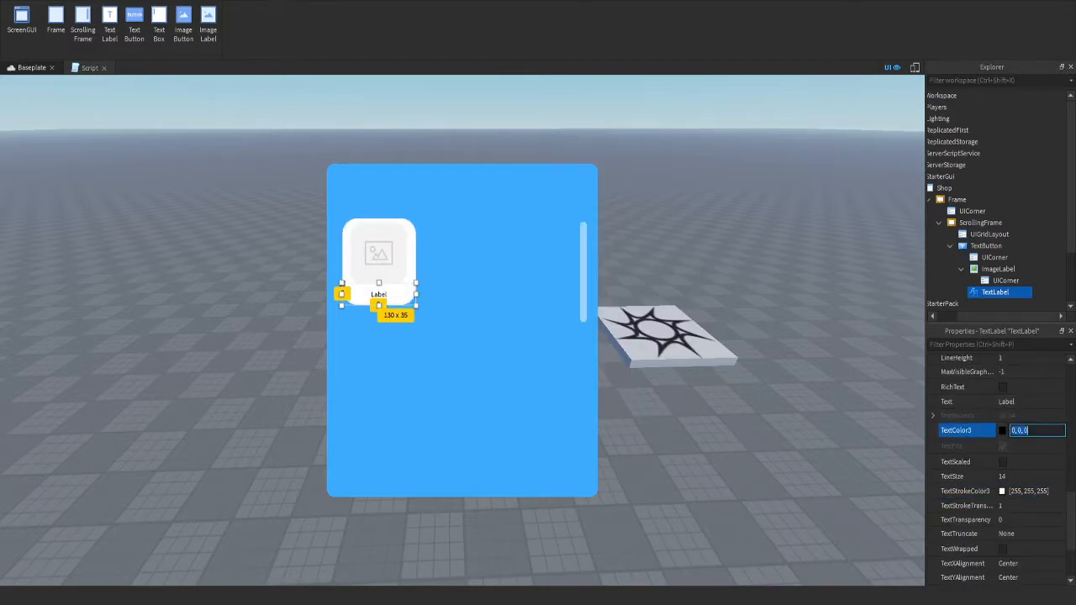
{"action": "left_click", "coordinate": [516, 277]}
{"action": "left_click", "coordinate": [611, 401]}
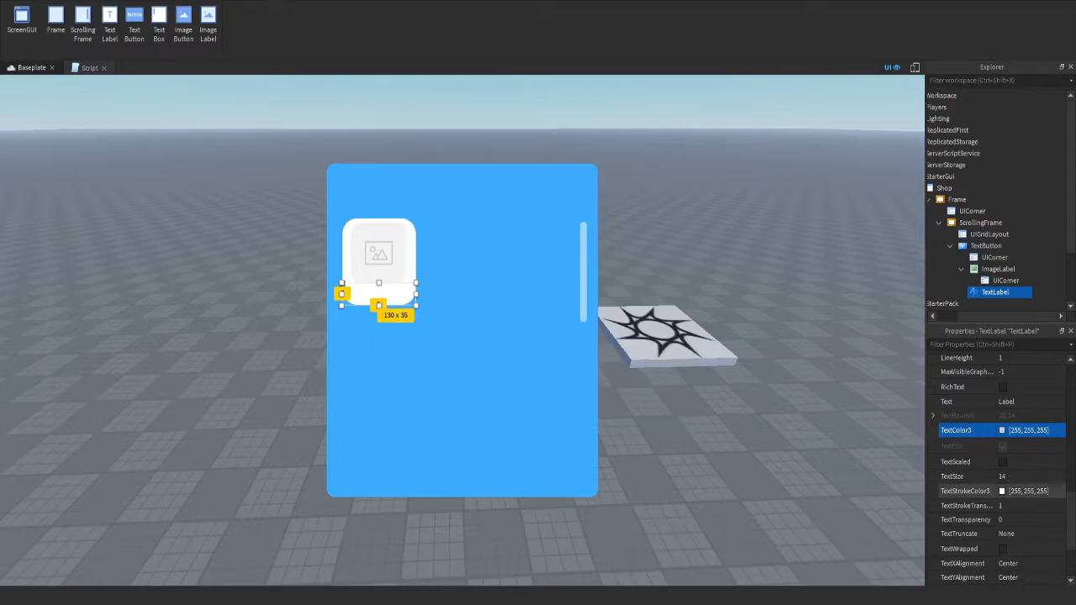
Enable TextScaled on the TextLabel and set its text to "Sword"
{"action": "left_click", "coordinate": [1002, 461]}
{"action": "left_click", "coordinate": [1018, 402]}
{"action": "key", "text": "BackSpace"}
{"action": "type", "text": "Sword"}
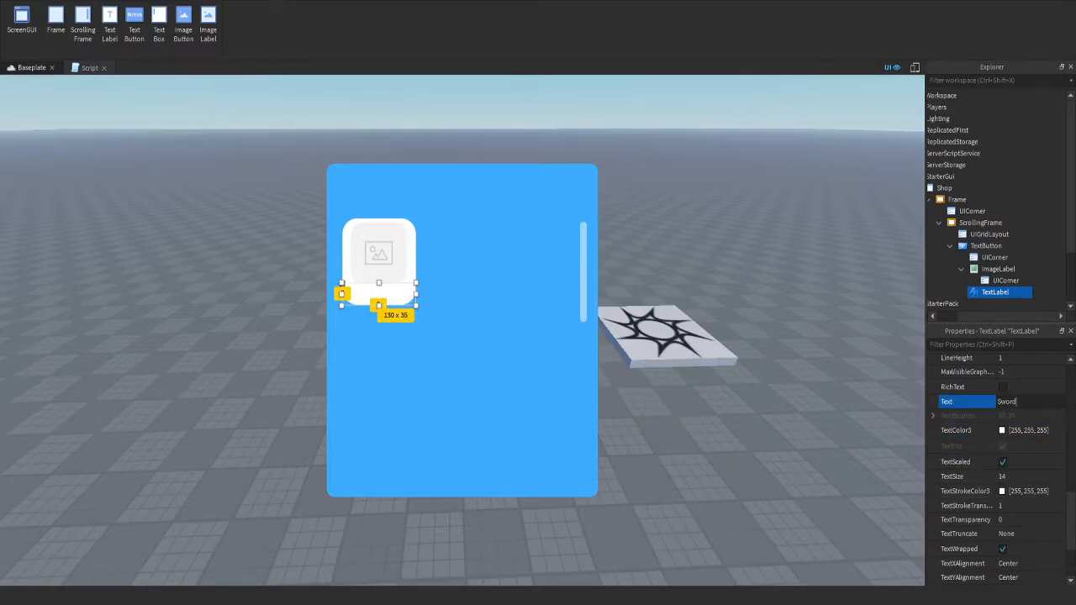
{"action": "key", "text": "Return"}
Set the TextLabel's TextStrokeColor3 to black (0, 0, 0)
{"action": "left_click", "coordinate": [1002, 491]}
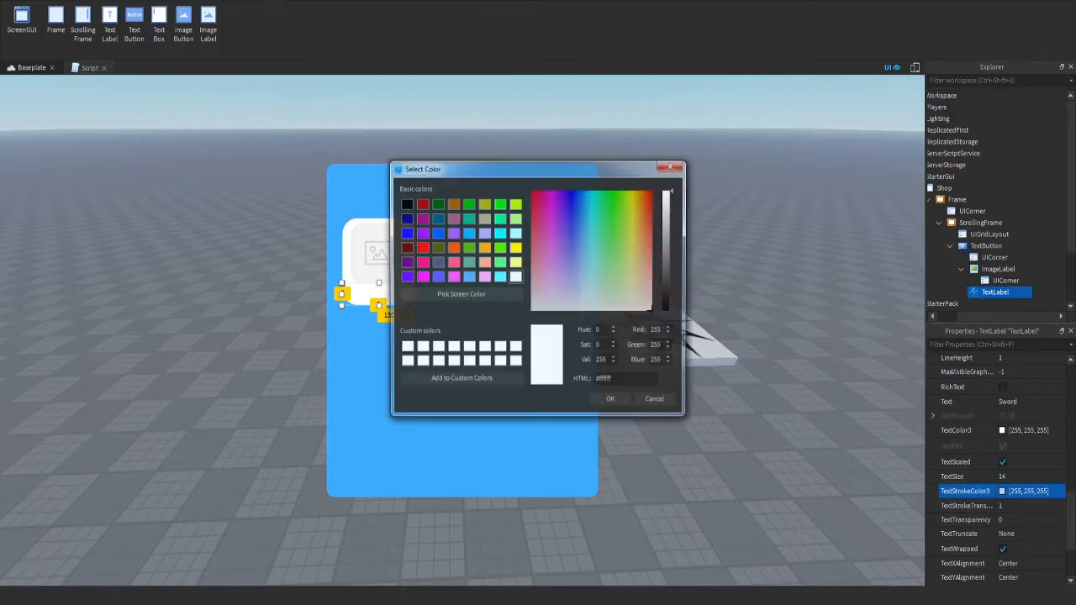
{"action": "left_click", "coordinate": [405, 204]}
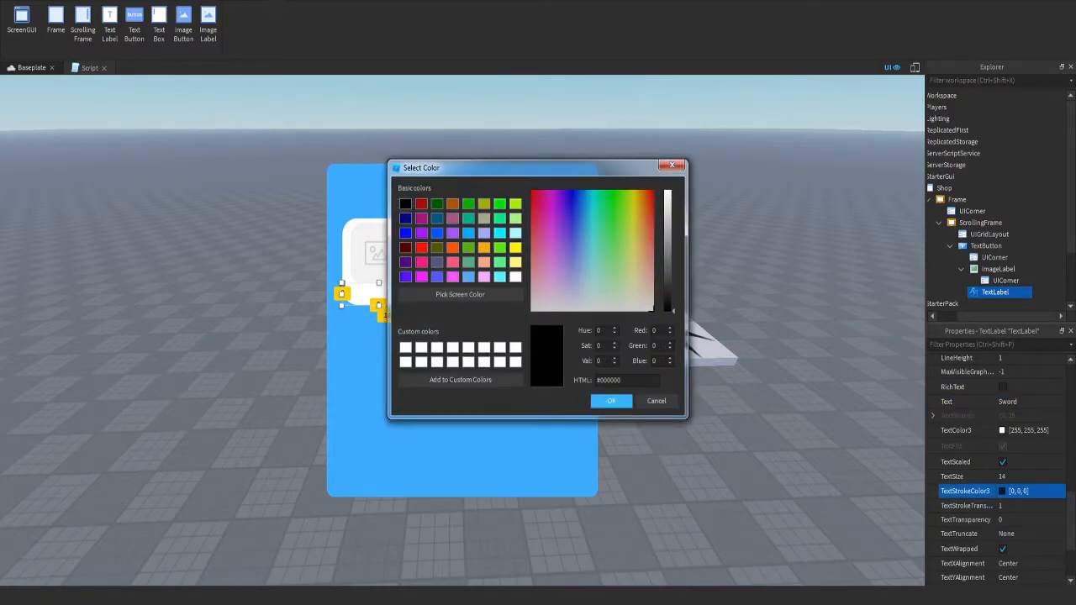
{"action": "left_click", "coordinate": [611, 401]}
Try a TextStrokeTransparency of 0 on the Sword label and set it back to 1
{"action": "left_click", "coordinate": [1009, 505]}
{"action": "type", "text": "0"}
{"action": "key", "text": "Return"}
{"action": "left_click", "coordinate": [1029, 430]}
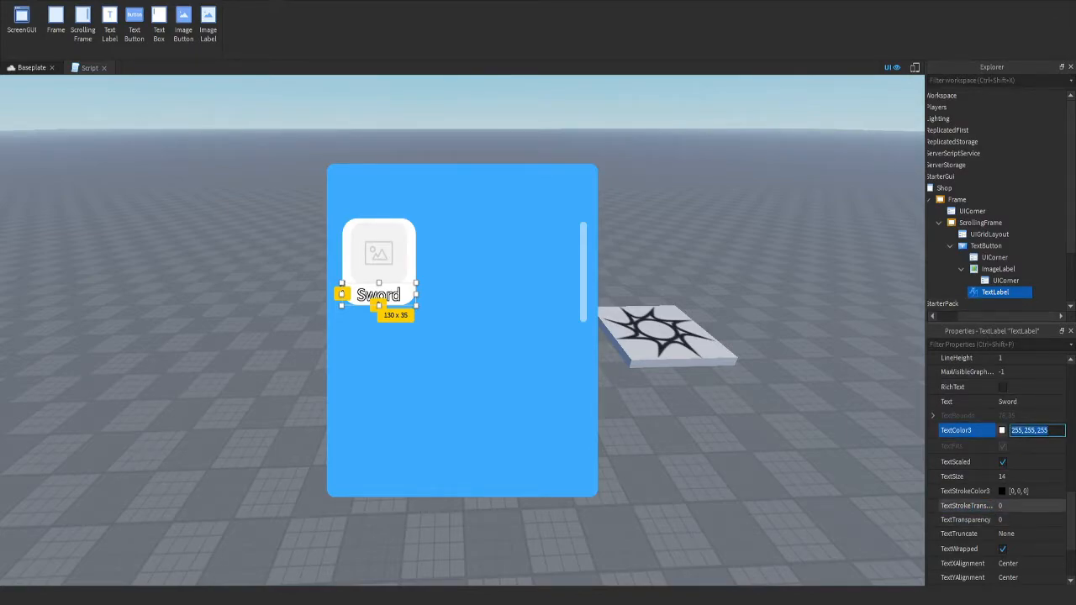
{"action": "left_click", "coordinate": [1027, 505]}
{"action": "type", "text": "1"}
{"action": "key", "text": "Return"}
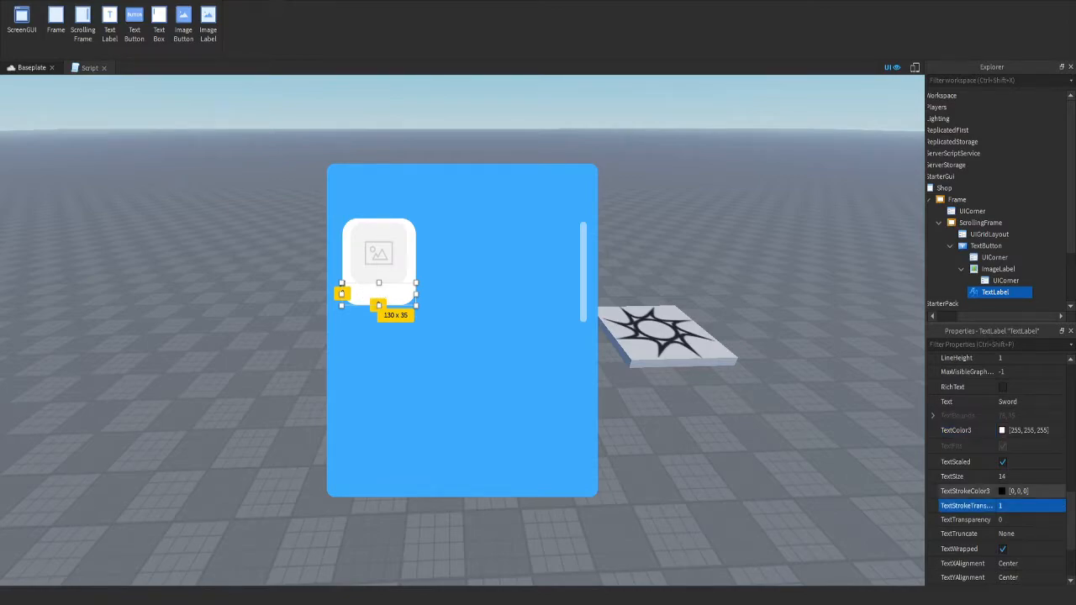
Set the TextButton's BackgroundColor3 to a medium blue, about 61, 135, 255
{"action": "left_click", "coordinate": [987, 245]}
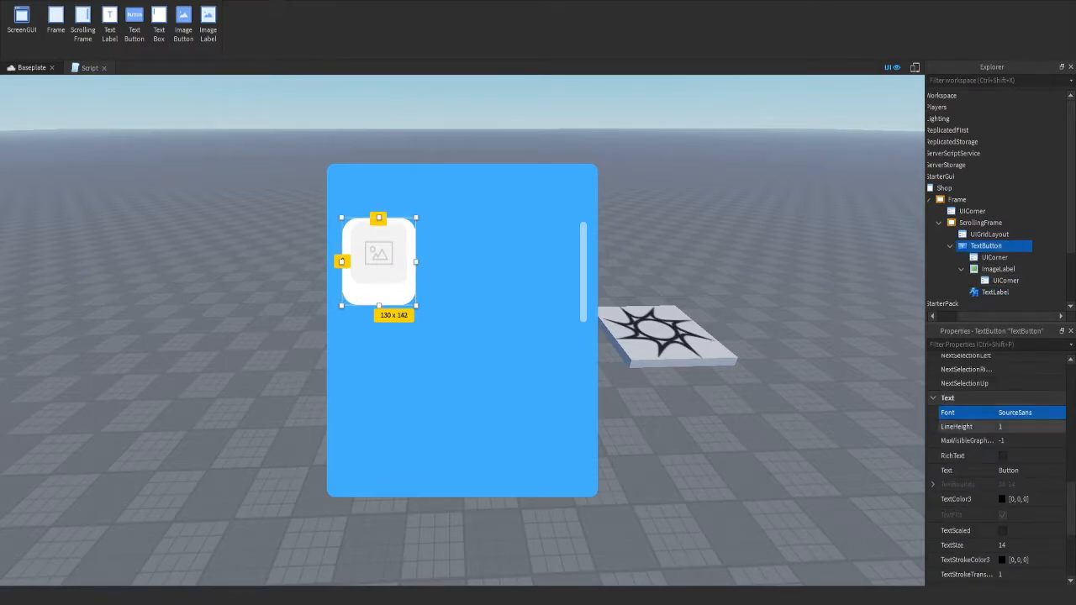
{"action": "scroll", "coordinate": [1001, 454], "scroll_direction": "down", "scroll_amount": 3}
{"action": "scroll", "coordinate": [1000, 422], "scroll_direction": "up", "scroll_amount": 3}
{"action": "left_click", "coordinate": [1002, 479]}
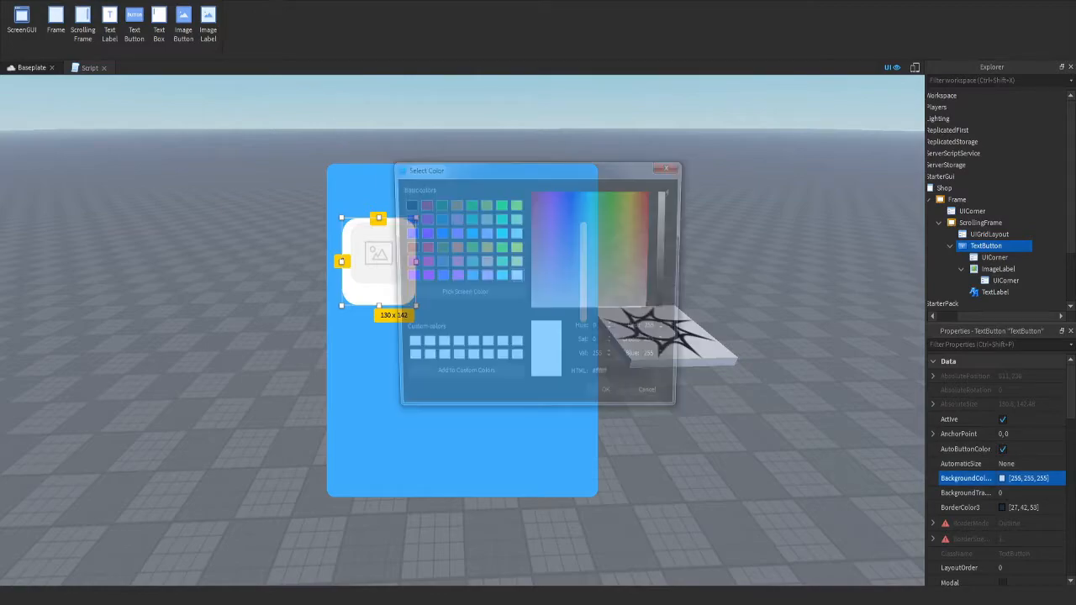
{"action": "left_click_drag", "start_coordinate": [538, 169], "coordinate": [637, 193]}
{"action": "left_click_drag", "start_coordinate": [678, 269], "coordinate": [678, 244]}
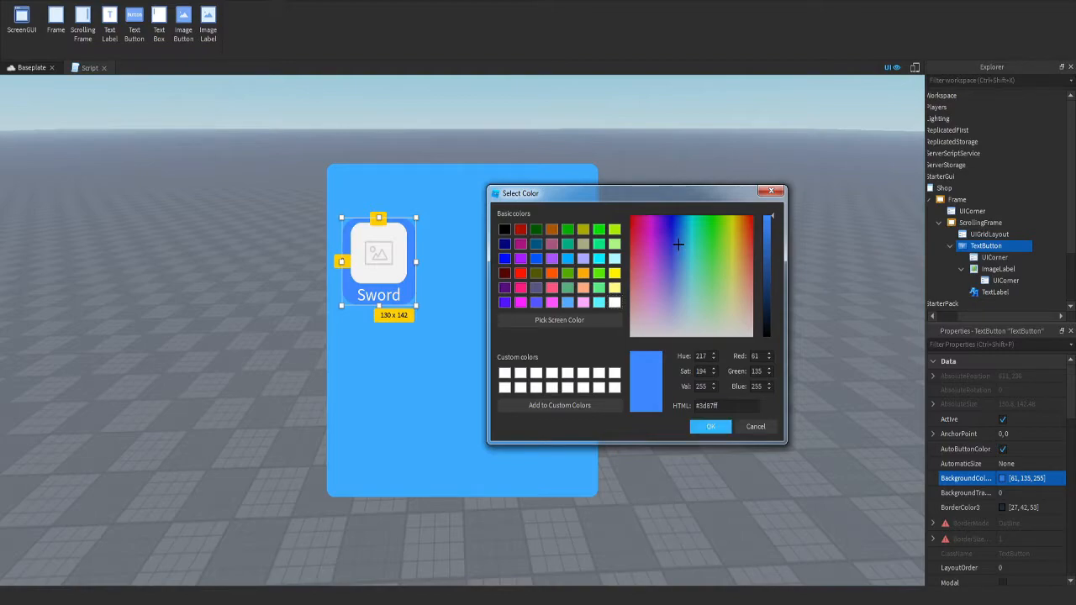
{"action": "left_click", "coordinate": [711, 426]}
Set the ImageLabel's BackgroundColor3 to a light blue, about 52, 184, 244
{"action": "left_click", "coordinate": [1001, 268]}
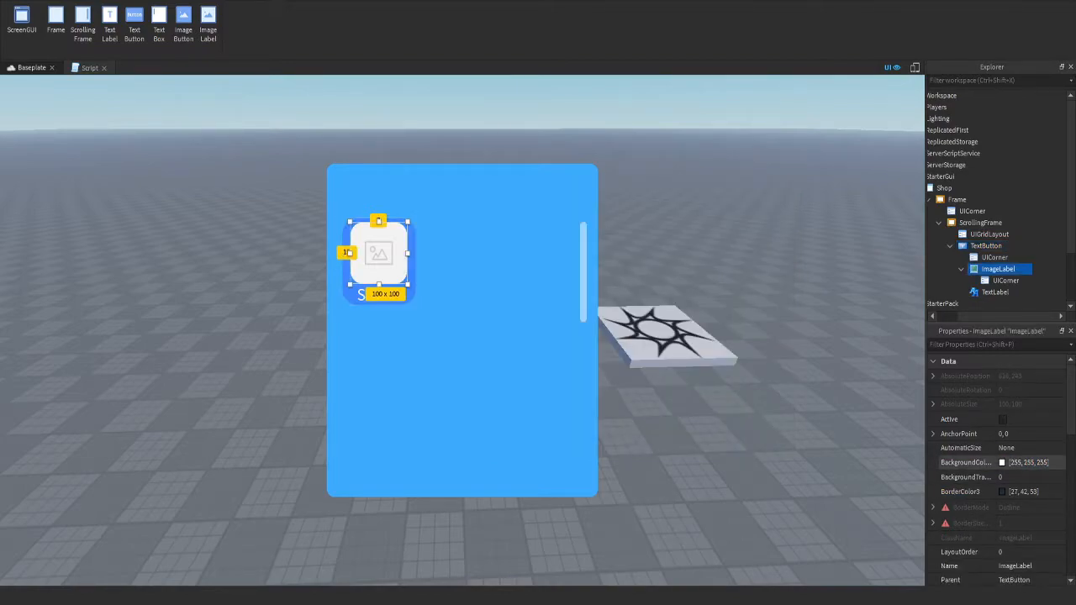
{"action": "left_click", "coordinate": [1002, 464]}
{"action": "left_click_drag", "start_coordinate": [672, 192], "coordinate": [672, 251]}
{"action": "left_click_drag", "start_coordinate": [602, 240], "coordinate": [585, 216]}
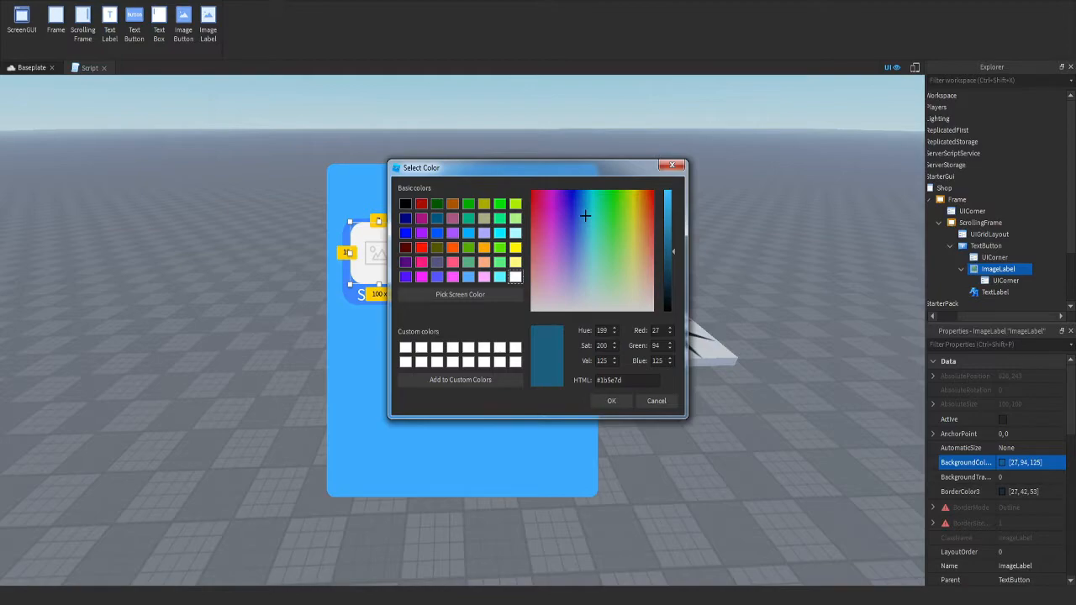
{"action": "left_click_drag", "start_coordinate": [671, 251], "coordinate": [672, 195]}
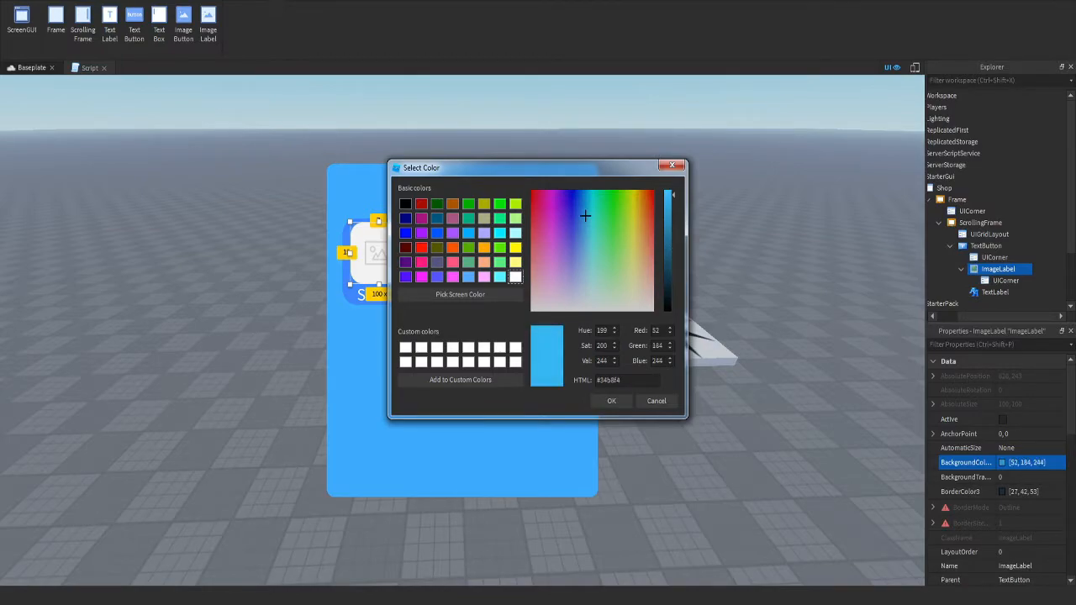
{"action": "left_click", "coordinate": [611, 400]}
Clear the placeholder from the ImageLabel's Image property
{"action": "scroll", "coordinate": [992, 446], "scroll_direction": "down", "scroll_amount": 5}
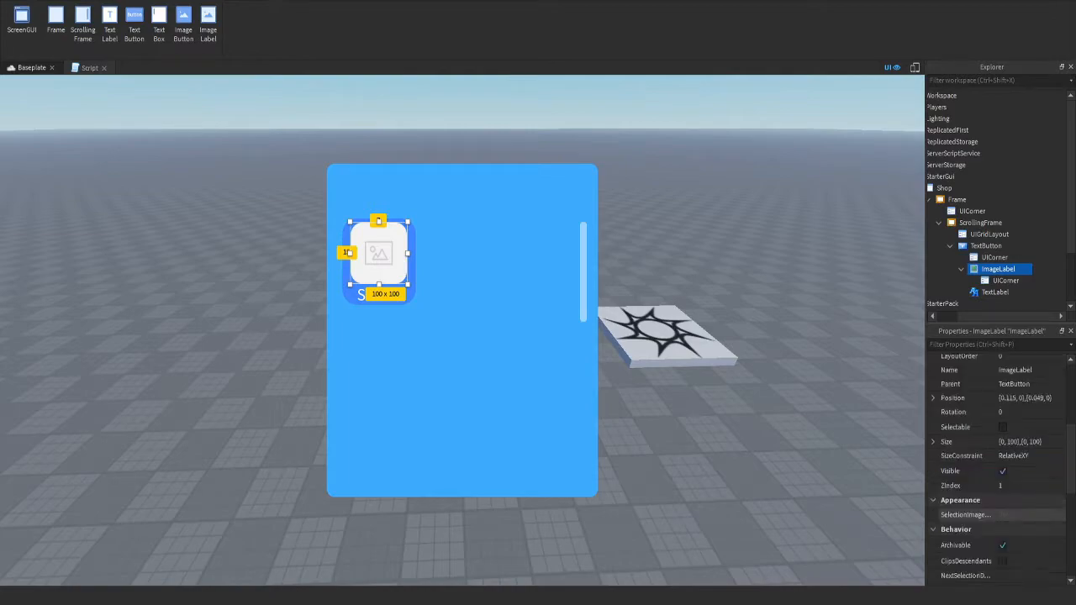
{"action": "scroll", "coordinate": [1001, 444], "scroll_direction": "down", "scroll_amount": 4}
{"action": "left_click", "coordinate": [1027, 452]}
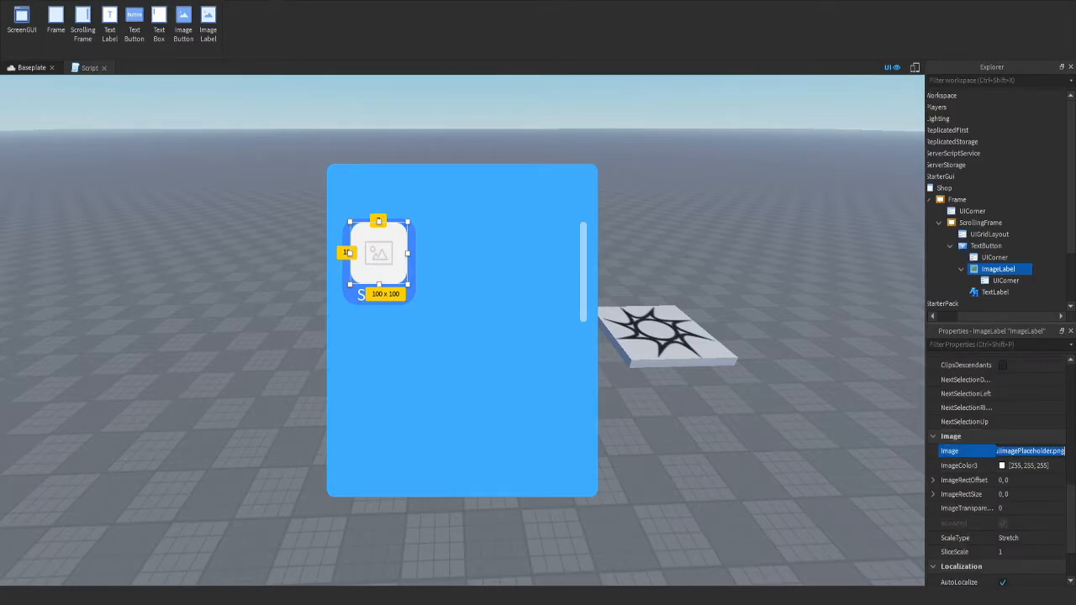
{"action": "key", "text": "BackSpace"}
{"action": "key", "text": "Return"}
{"action": "left_click", "coordinate": [1048, 274]}
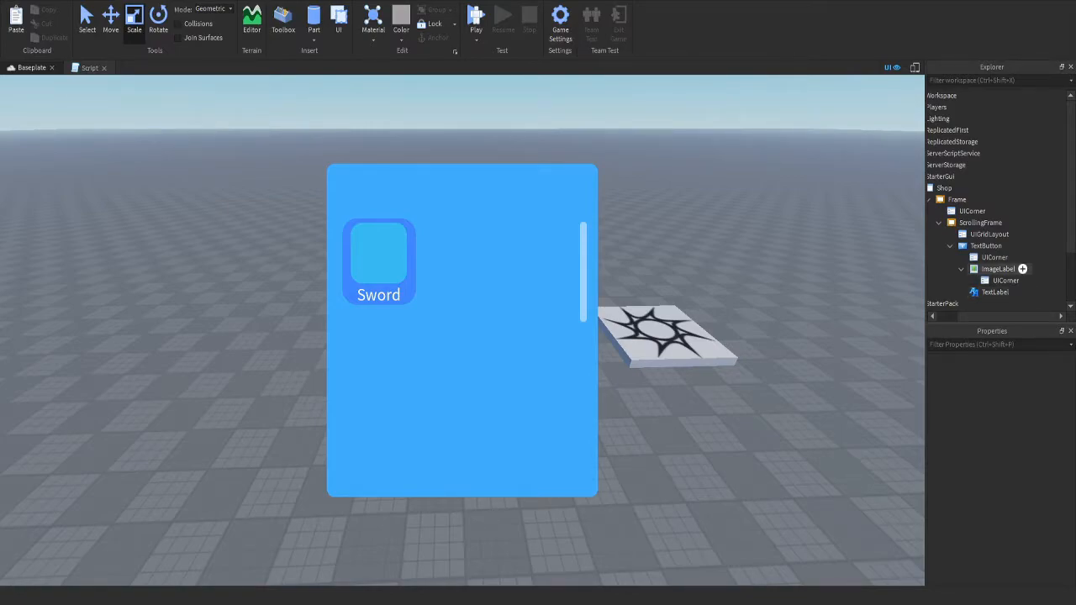
{"action": "left_click", "coordinate": [998, 269]}
{"action": "left_click", "coordinate": [1048, 273]}
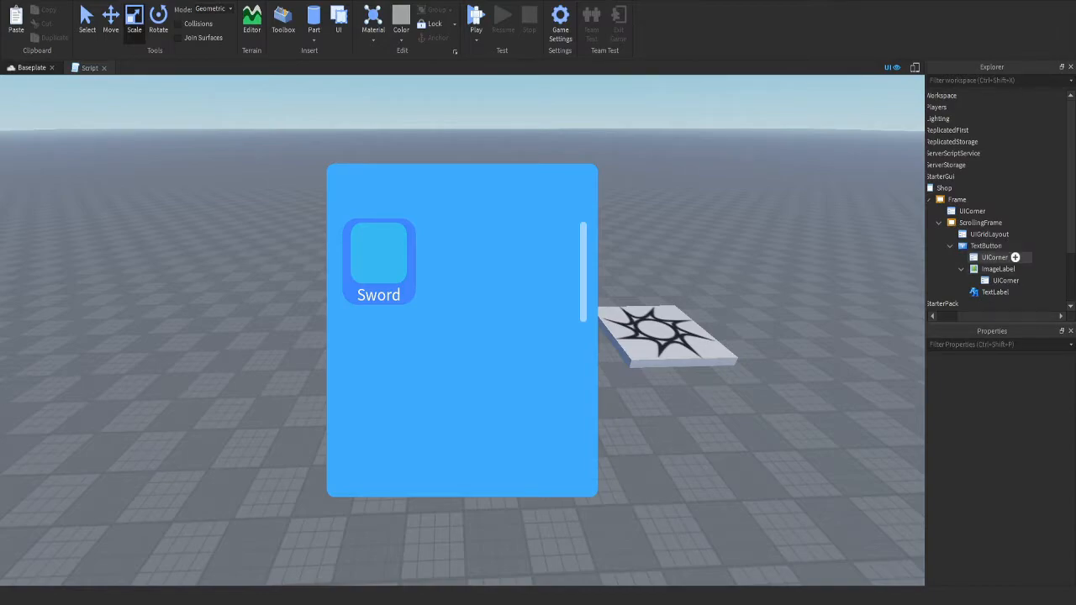
{"action": "left_click", "coordinate": [998, 269]}
{"action": "left_click", "coordinate": [987, 247]}
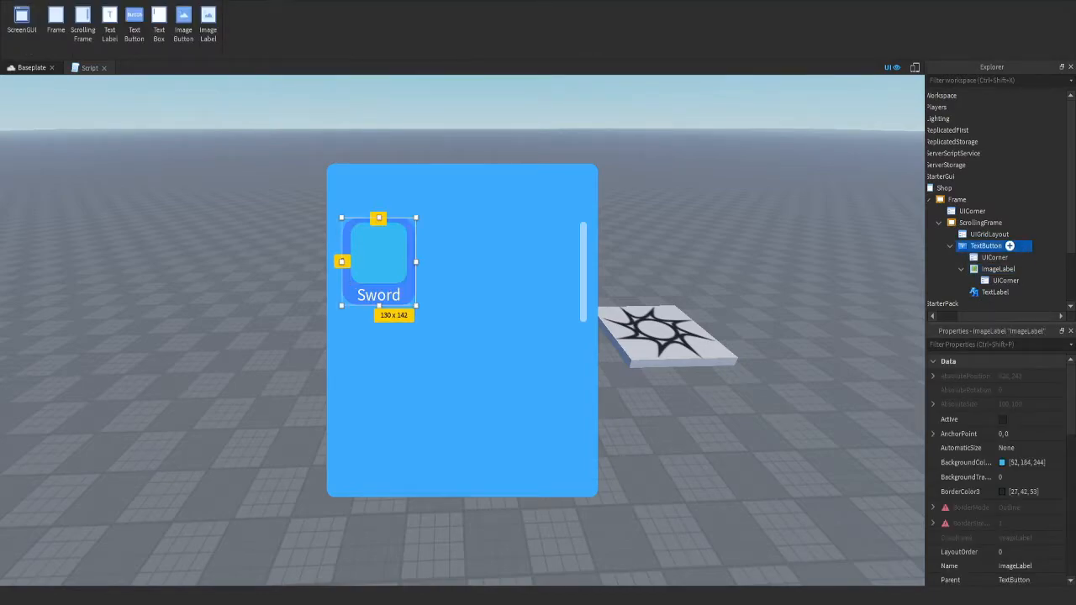
{"action": "double_click", "coordinate": [987, 246]}
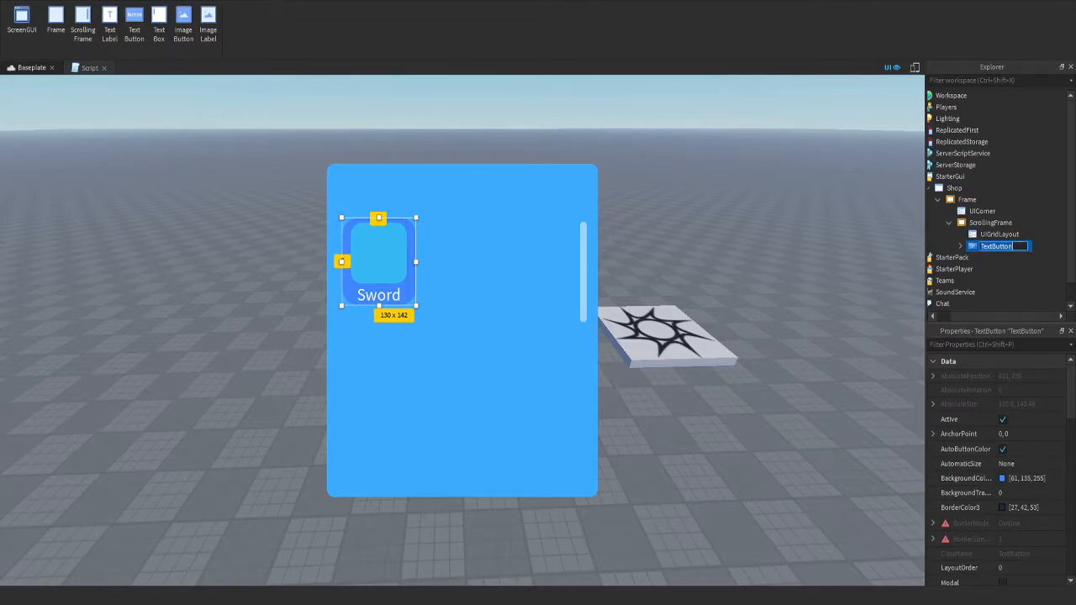
{"action": "left_click", "coordinate": [961, 246]}
{"action": "left_click", "coordinate": [998, 269]}
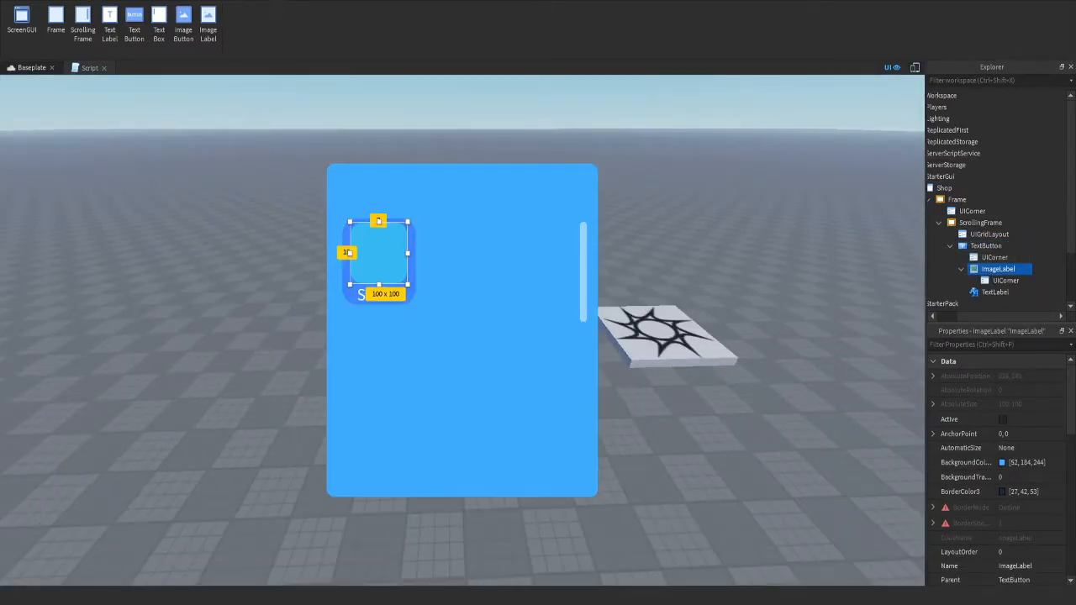
Convert the sizes of the TextLabel, the ImageLabel and the TextButton to Scale units with the AutoScale Lite unit conversion
{"action": "left_click", "coordinate": [995, 292]}
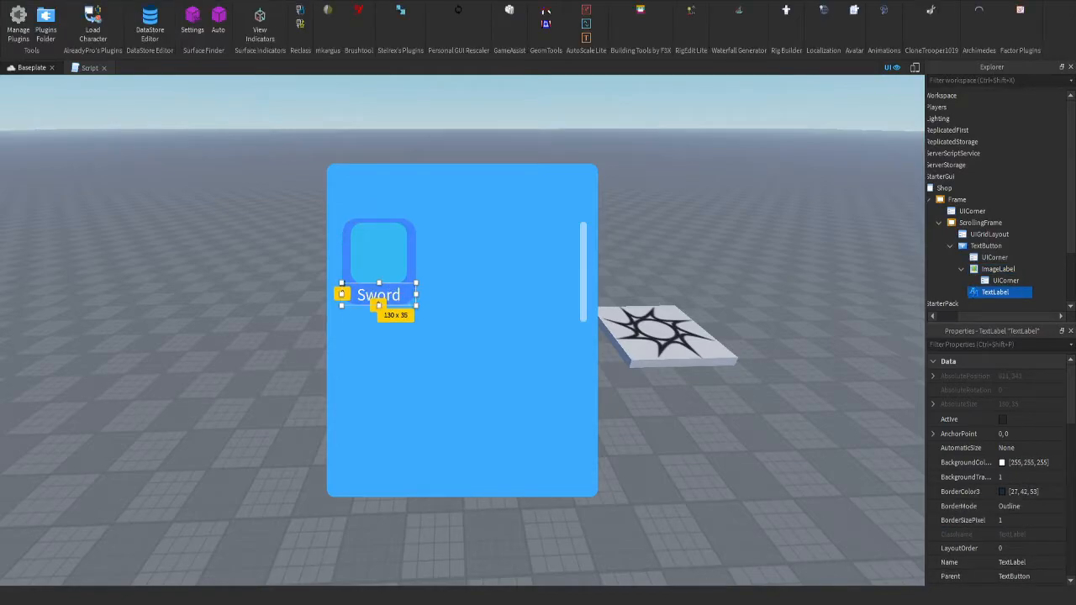
{"action": "left_click", "coordinate": [587, 23]}
{"action": "left_click", "coordinate": [36, 147]}
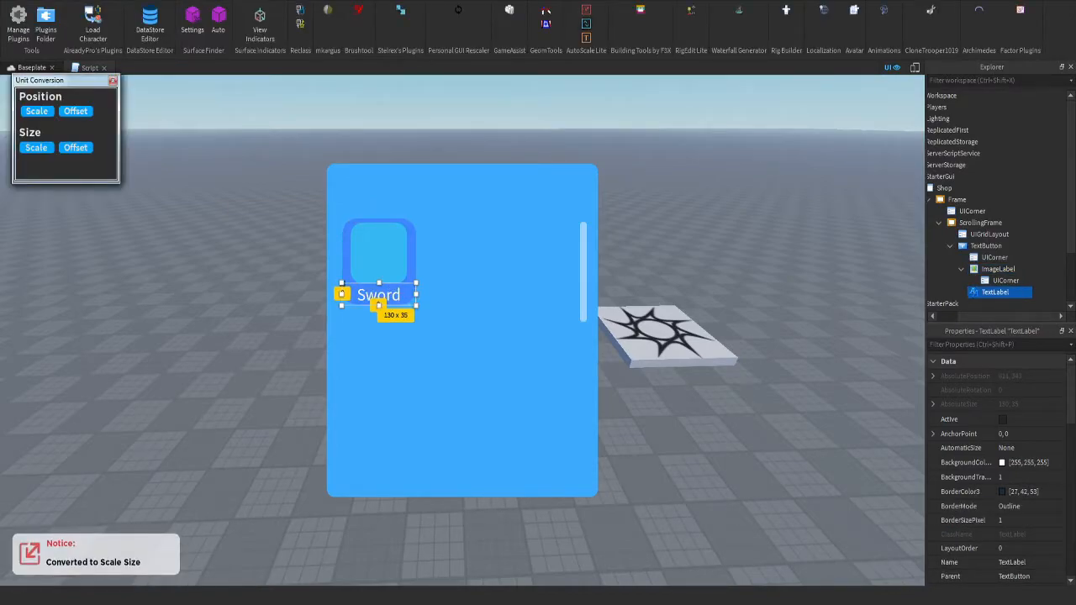
{"action": "left_click", "coordinate": [999, 269]}
{"action": "left_click", "coordinate": [36, 147]}
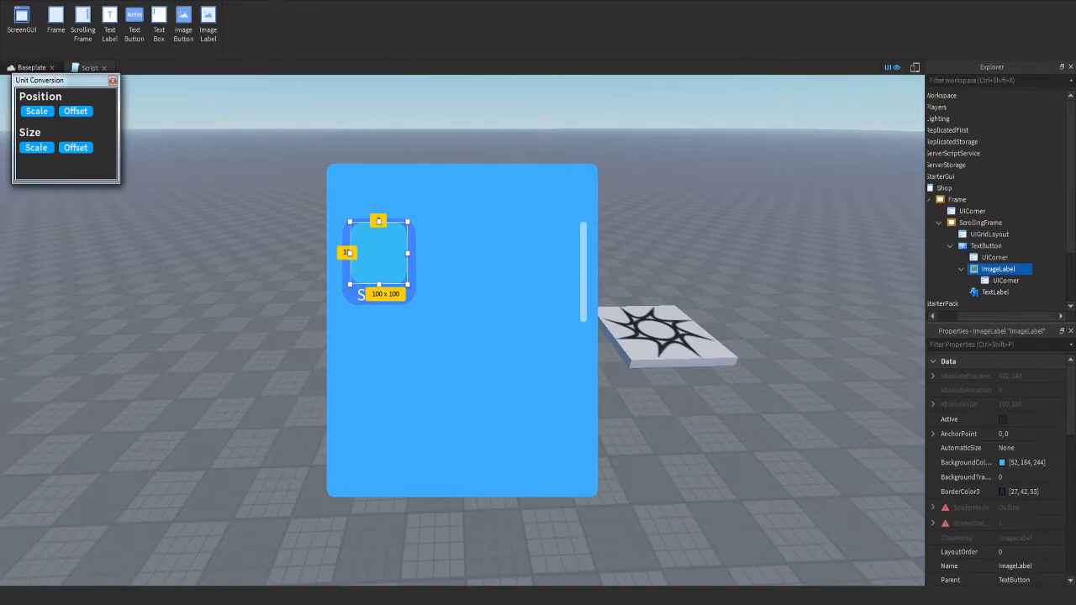
{"action": "left_click", "coordinate": [986, 245]}
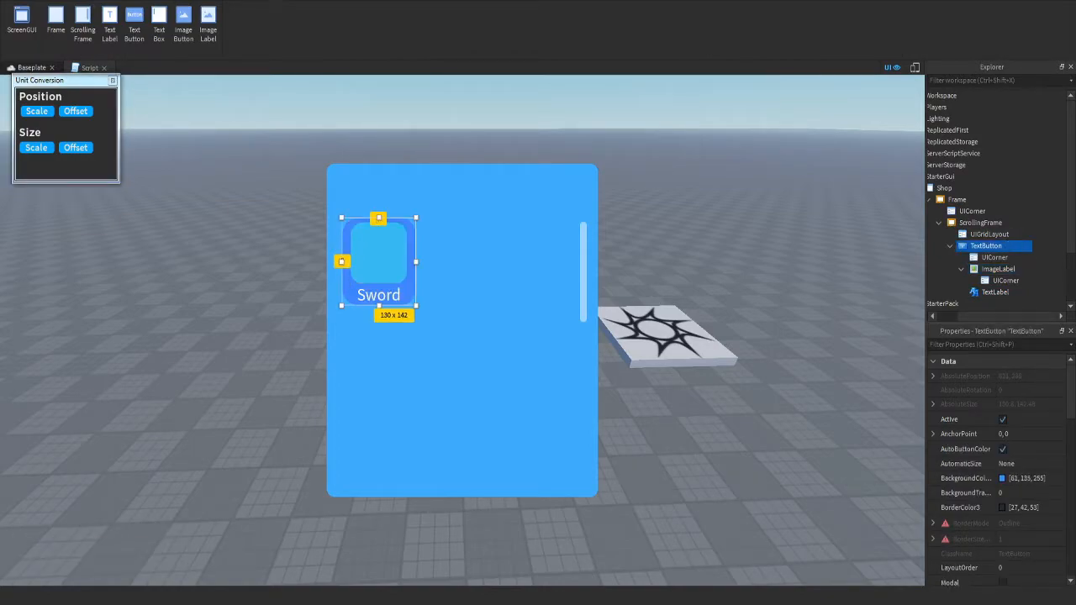
{"action": "left_click", "coordinate": [37, 147]}
{"action": "left_click", "coordinate": [113, 81]}
Preview the shop interface in the iPhone 6 device emulator and return to the normal viewport
{"action": "left_click", "coordinate": [914, 67]}
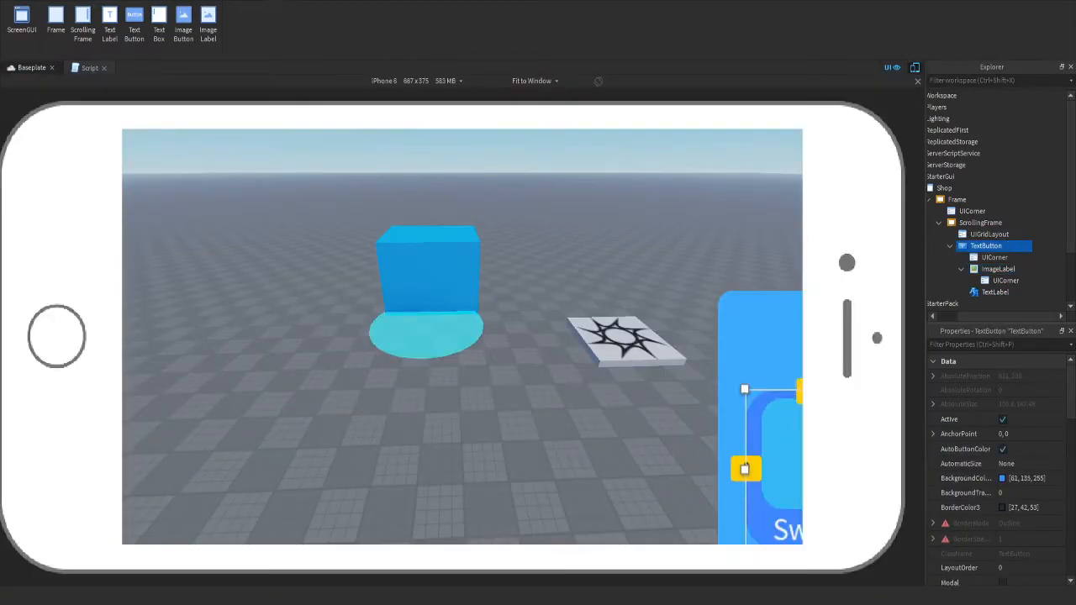
{"action": "key", "text": "Escape"}
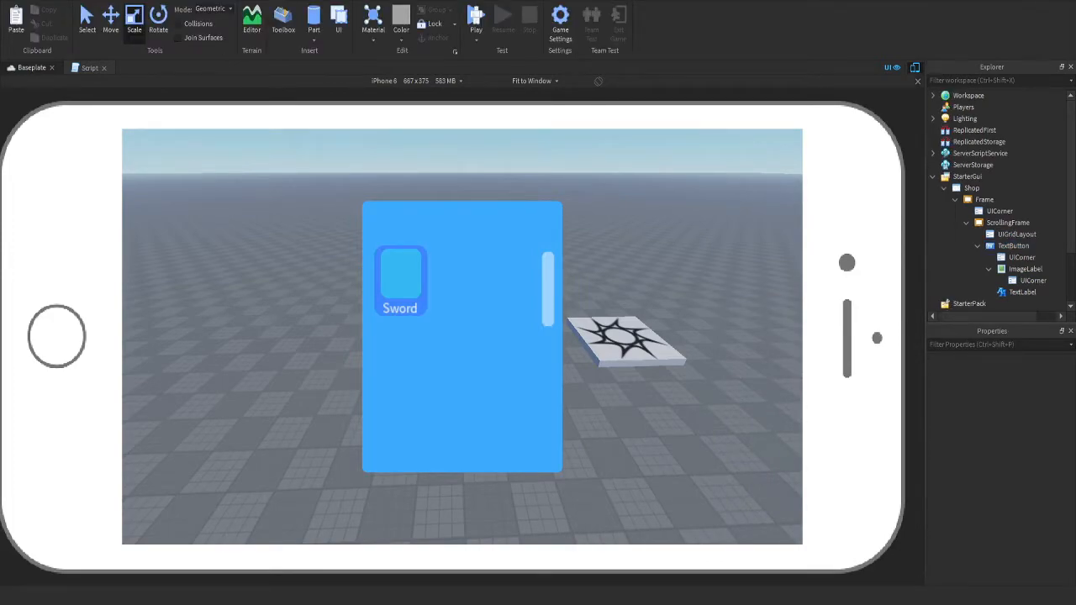
{"action": "left_click", "coordinate": [915, 67]}
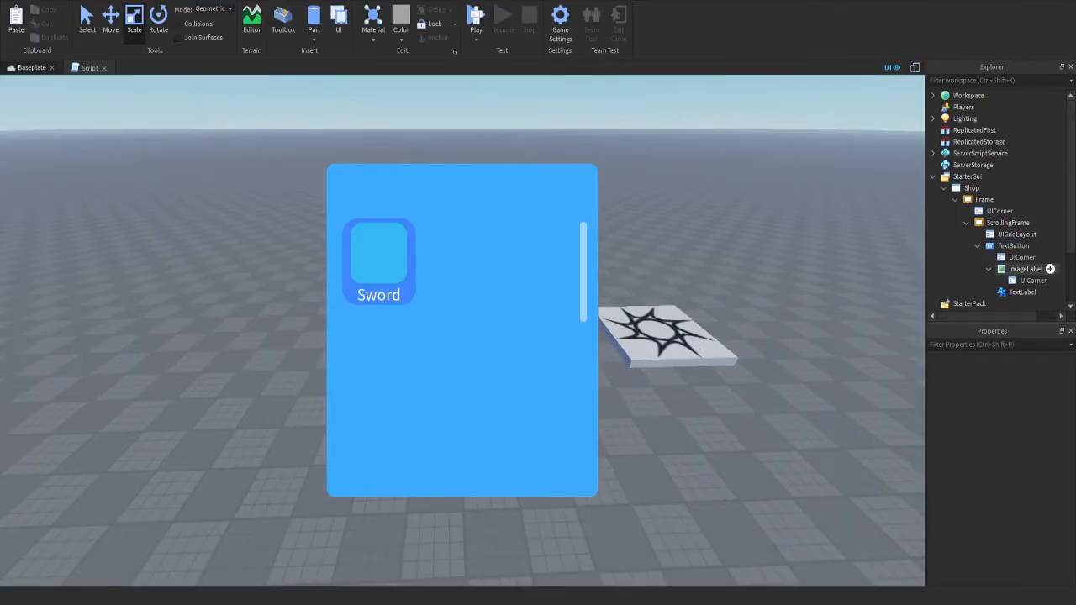
Duplicate the Sword TextButton 17 times inside the ScrollingFrame to fill the grid
{"action": "left_click", "coordinate": [1017, 234]}
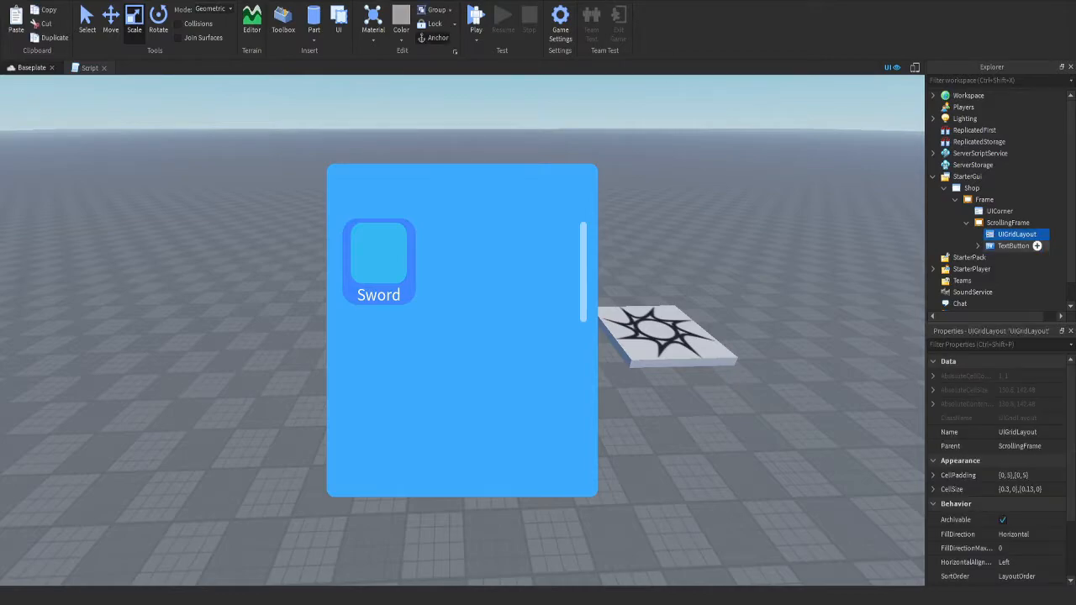
{"action": "left_click", "coordinate": [977, 245]}
{"action": "left_click", "coordinate": [1019, 245]}
{"action": "left_click", "coordinate": [1000, 234]}
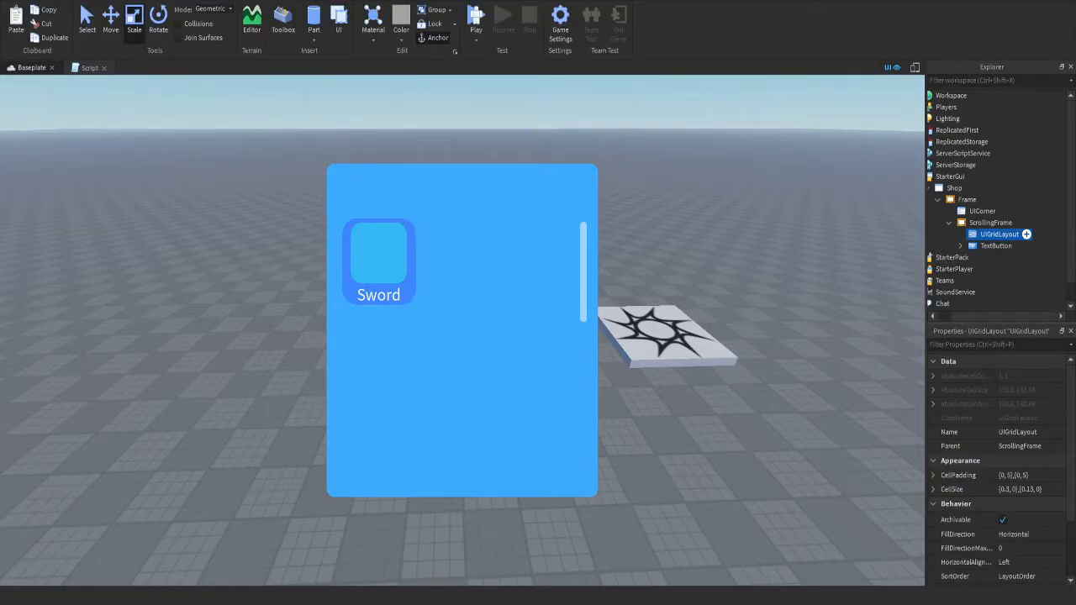
{"action": "left_click", "coordinate": [996, 245]}
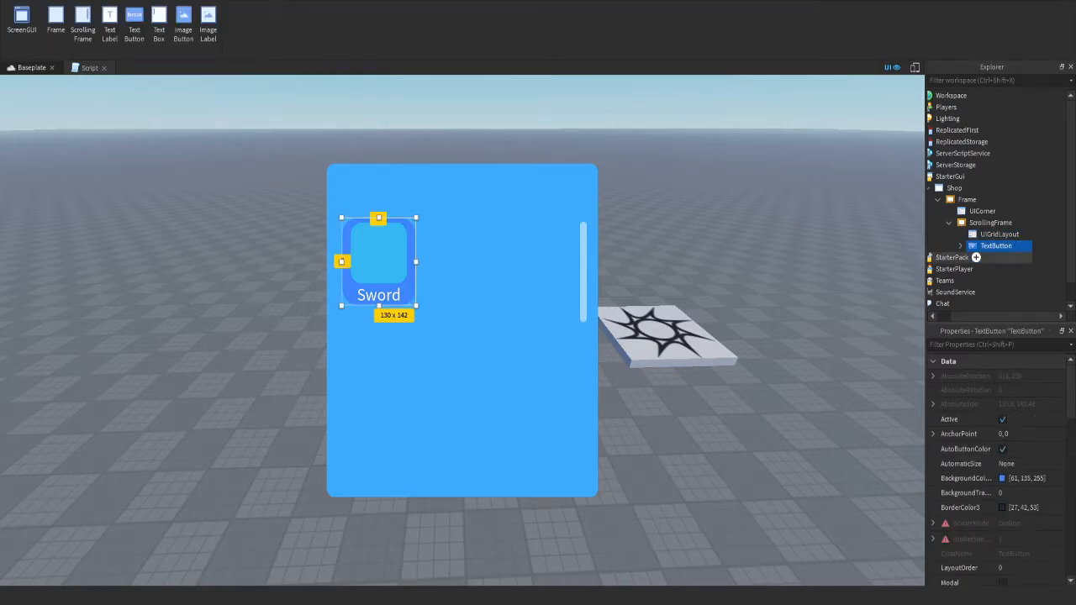
{"action": "key", "text": "ctrl+d"}
{"action": "key", "text": "ctrl+d"}
{"action": "key", "text": "ctrl+d"}
{"action": "key", "text": "ctrl+d"}
{"action": "key", "text": "ctrl+d"}
{"action": "key", "text": "ctrl+d"}
{"action": "key", "text": "ctrl+d"}
{"action": "key", "text": "ctrl+d"}
{"action": "key", "text": "ctrl+d"}
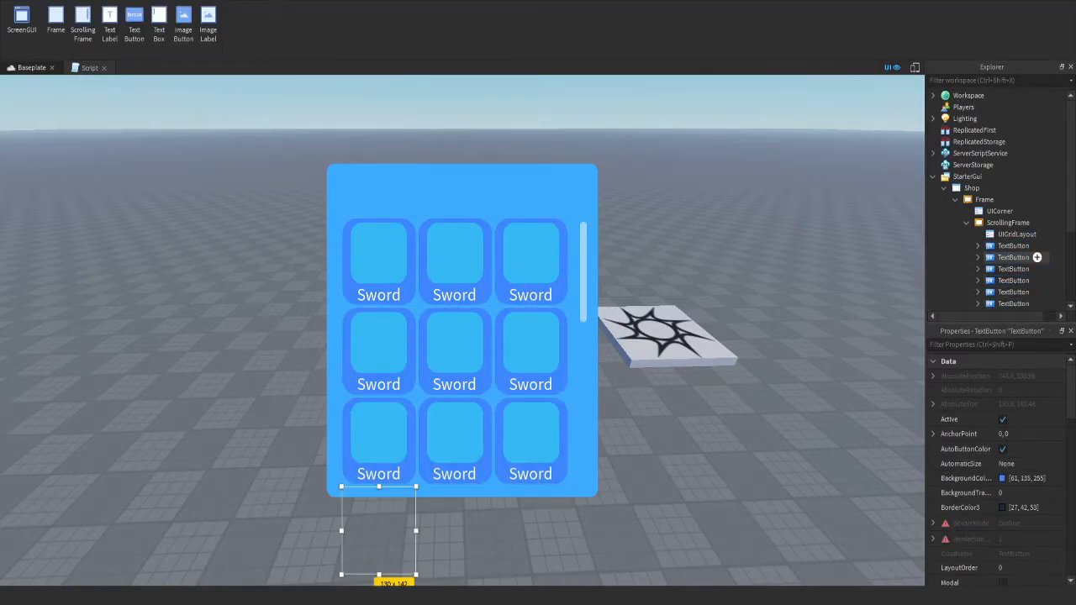
{"action": "key", "text": "ctrl+d"}
{"action": "key", "text": "ctrl+d"}
{"action": "key", "text": "ctrl+d"}
{"action": "key", "text": "ctrl+d"}
{"action": "key", "text": "ctrl+d"}
{"action": "key", "text": "ctrl+d"}
{"action": "key", "text": "ctrl+d"}
{"action": "key", "text": "ctrl+d"}
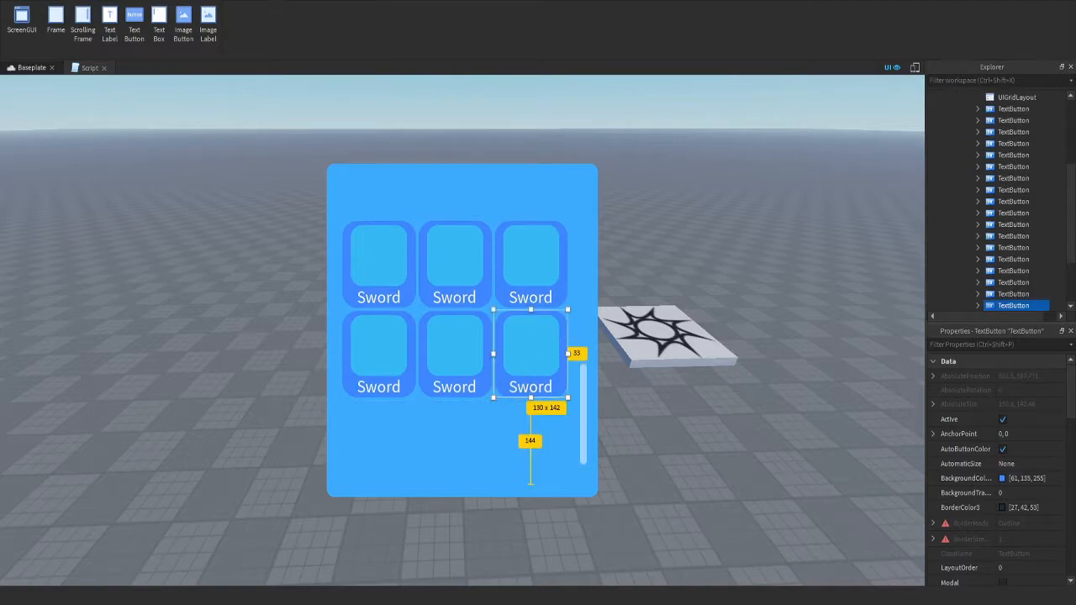
Delete all the duplicated TextButtons, keeping only the first one in the ScrollingFrame
{"action": "scroll", "coordinate": [1035, 245], "scroll_direction": "up", "scroll_amount": 4}
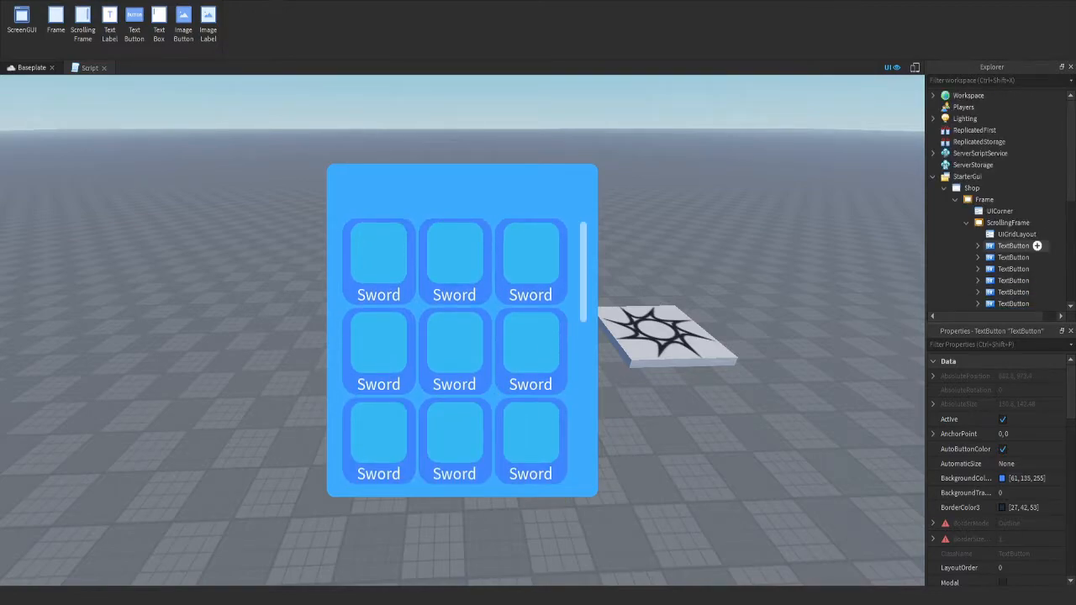
{"action": "left_click", "coordinate": [1017, 257], "text": "shift"}
{"action": "key", "text": "Delete"}
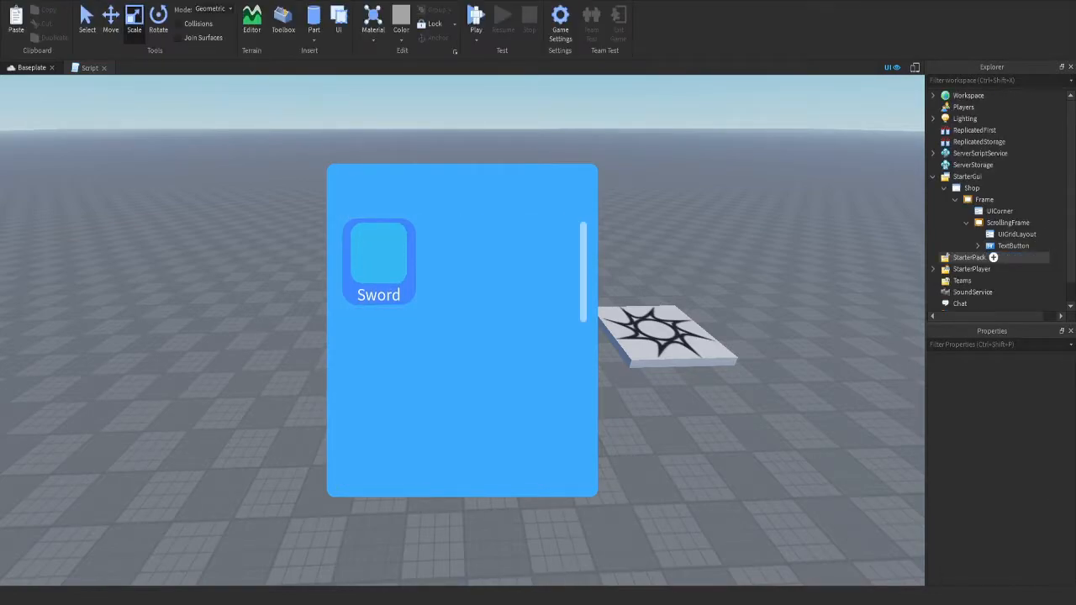
Add a LocalScript to the shop's Frame and rename it GuiHandler
{"action": "left_click", "coordinate": [1011, 246]}
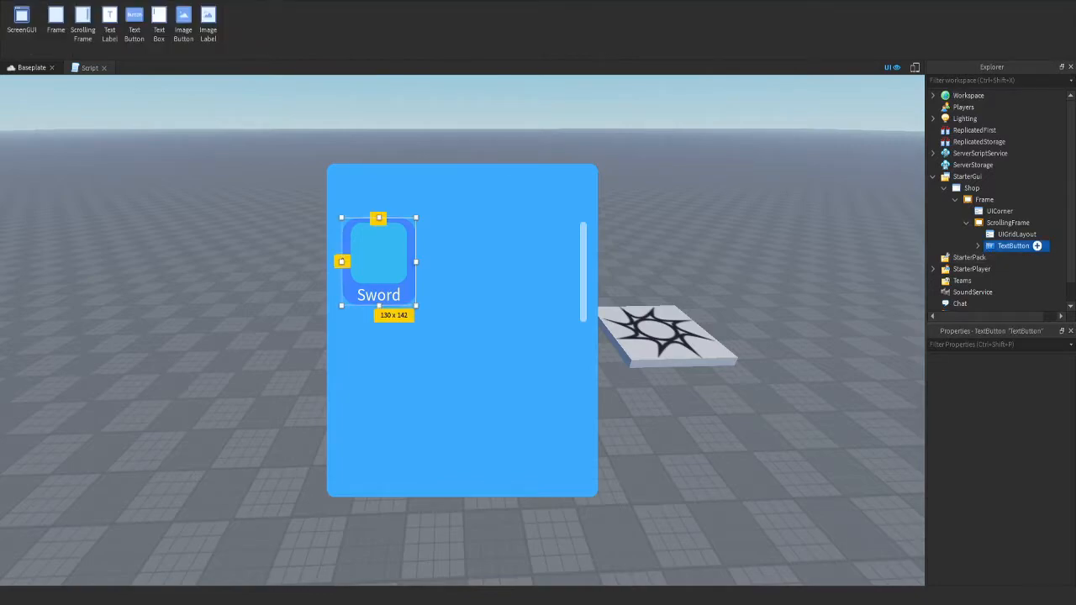
{"action": "left_click", "coordinate": [1005, 222]}
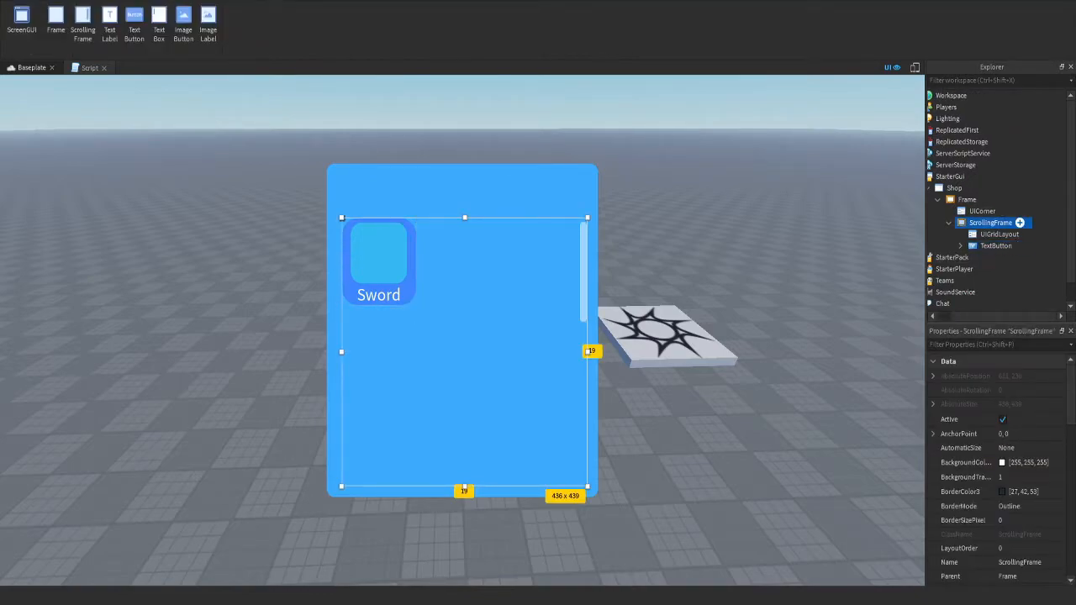
{"action": "left_click", "coordinate": [969, 199]}
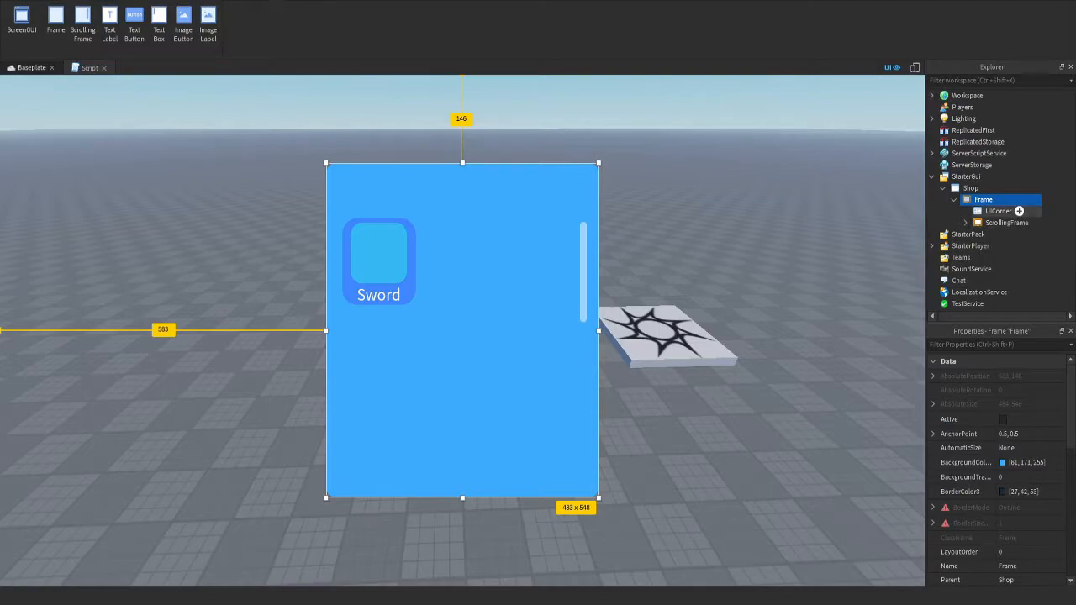
{"action": "left_click", "coordinate": [1033, 199]}
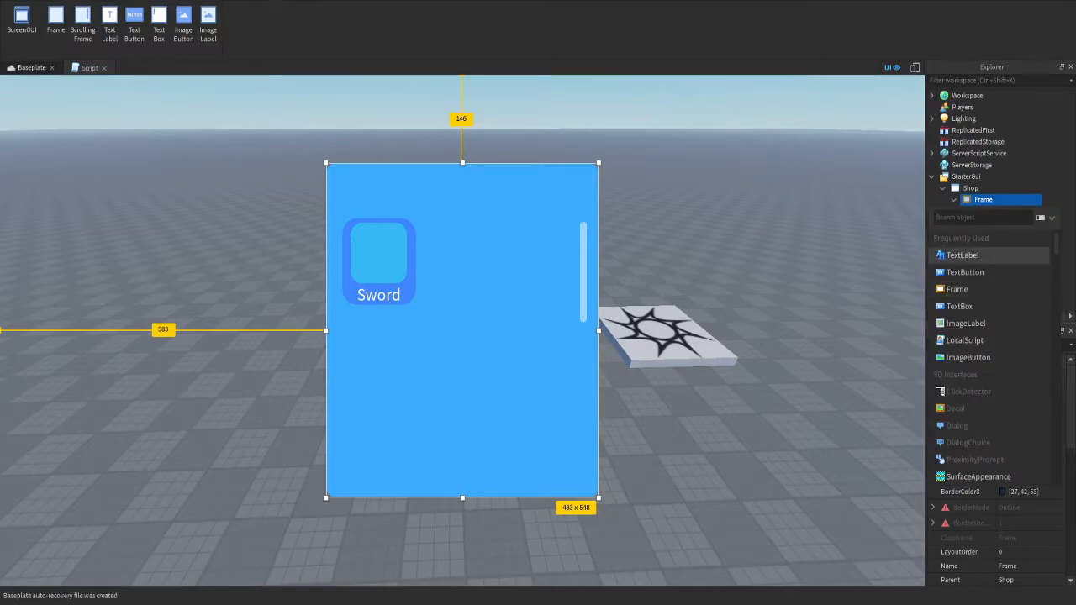
{"action": "type", "text": "loc"}
{"action": "key", "text": "Return"}
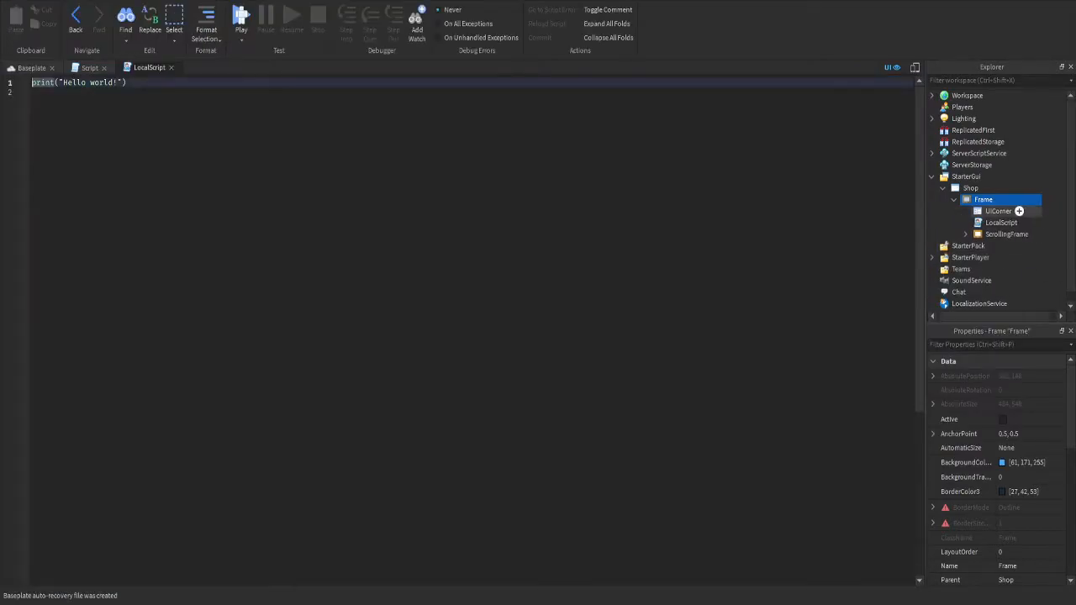
{"action": "left_click", "coordinate": [995, 223]}
{"action": "key", "text": "F2"}
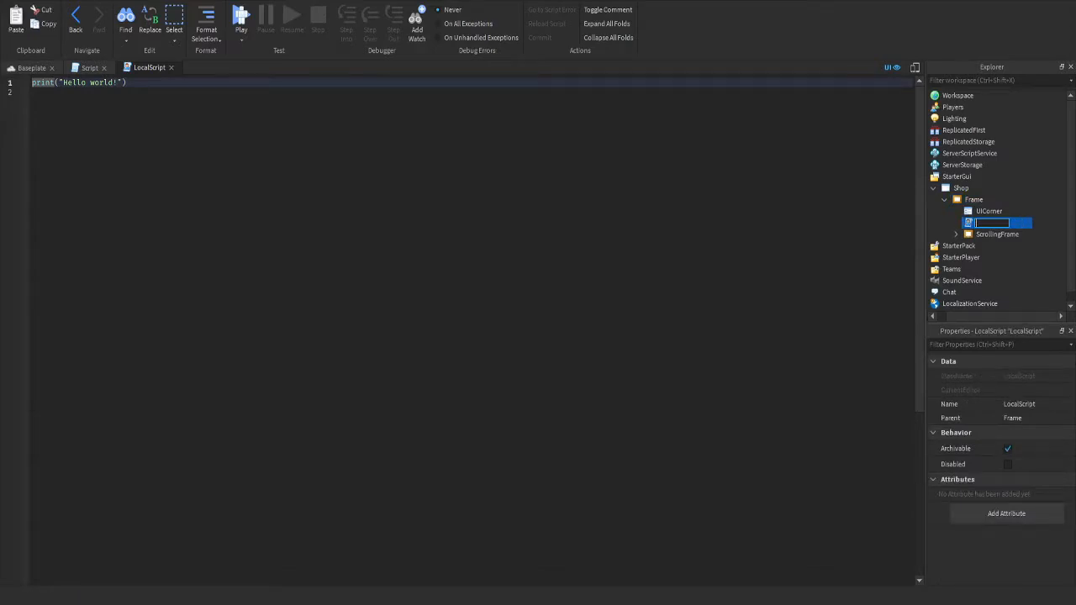
{"action": "type", "text": "GuiHandler"}
{"action": "key", "text": "Return"}
Move the TextButton from the ScrollingFrame into the GuiHandler script and rename it Sample
{"action": "left_click", "coordinate": [956, 234]}
{"action": "left_click", "coordinate": [996, 258]}
{"action": "left_click_drag", "start_coordinate": [997, 257], "coordinate": [999, 224]}
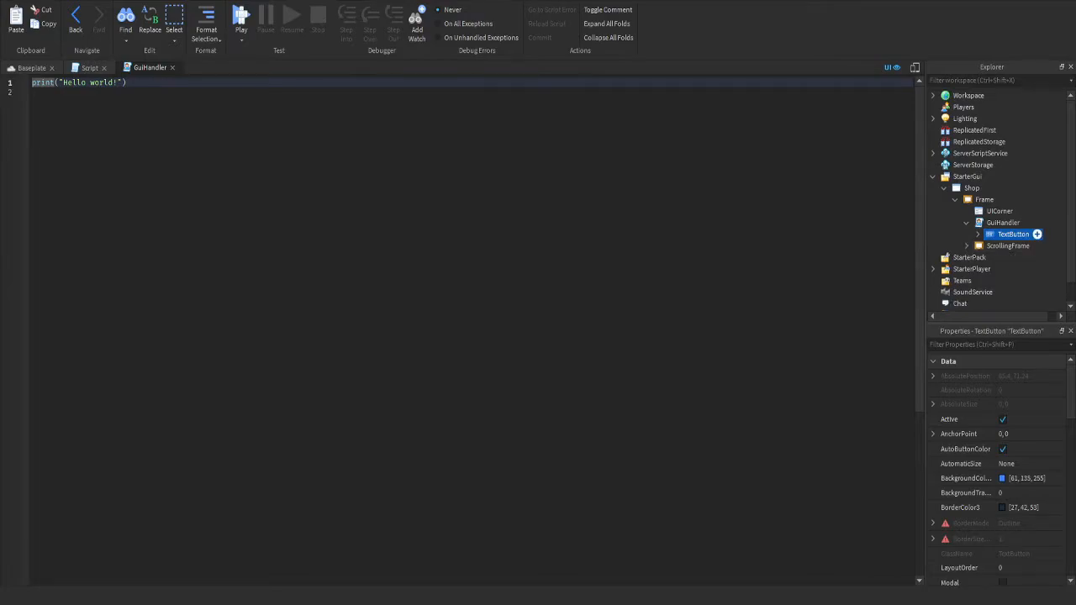
{"action": "key", "text": "F2"}
{"action": "type", "text": "Sample"}
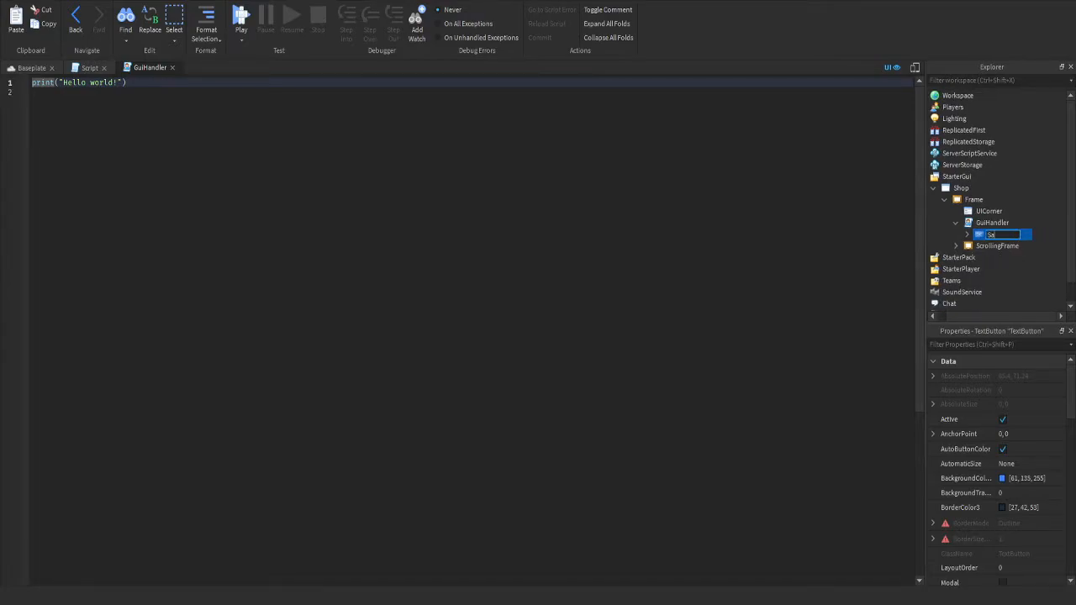
{"action": "key", "text": "Return"}
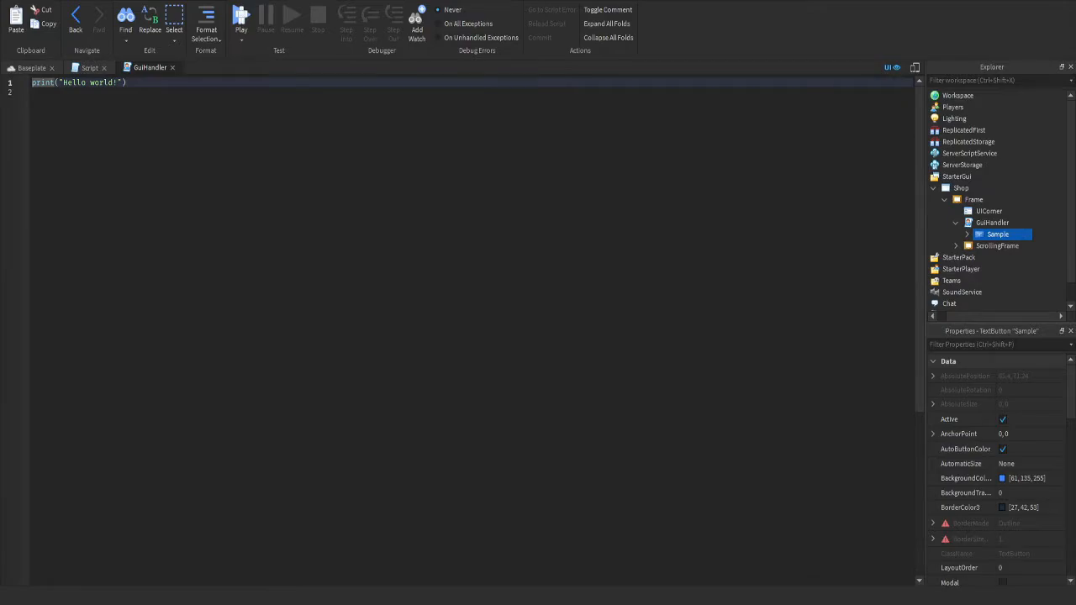
{"action": "left_click", "coordinate": [966, 234]}
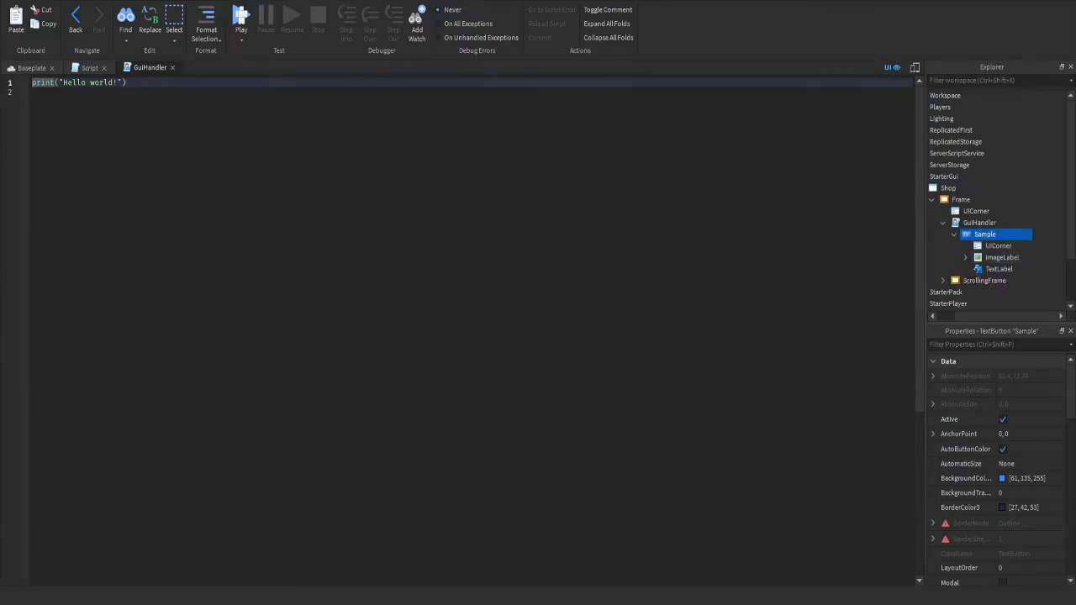
Hide the UI in the Baseplate viewport and open the script inside the ShopPart touch pad
{"action": "key", "text": "shift+End"}
{"action": "key", "text": "ctrl+shift+Tab"}
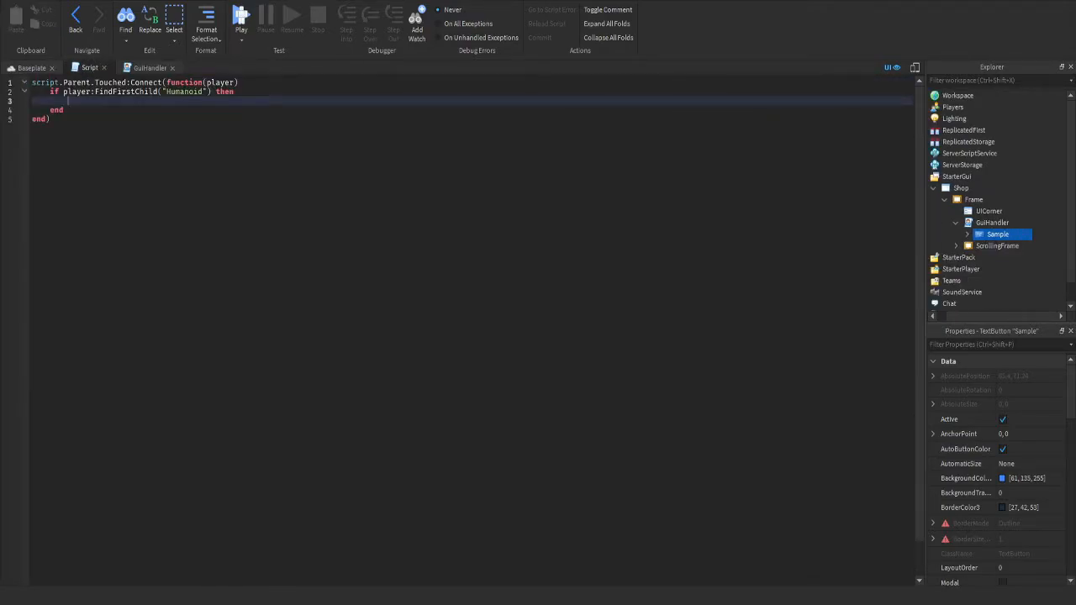
{"action": "key", "text": "ctrl+shift+Tab"}
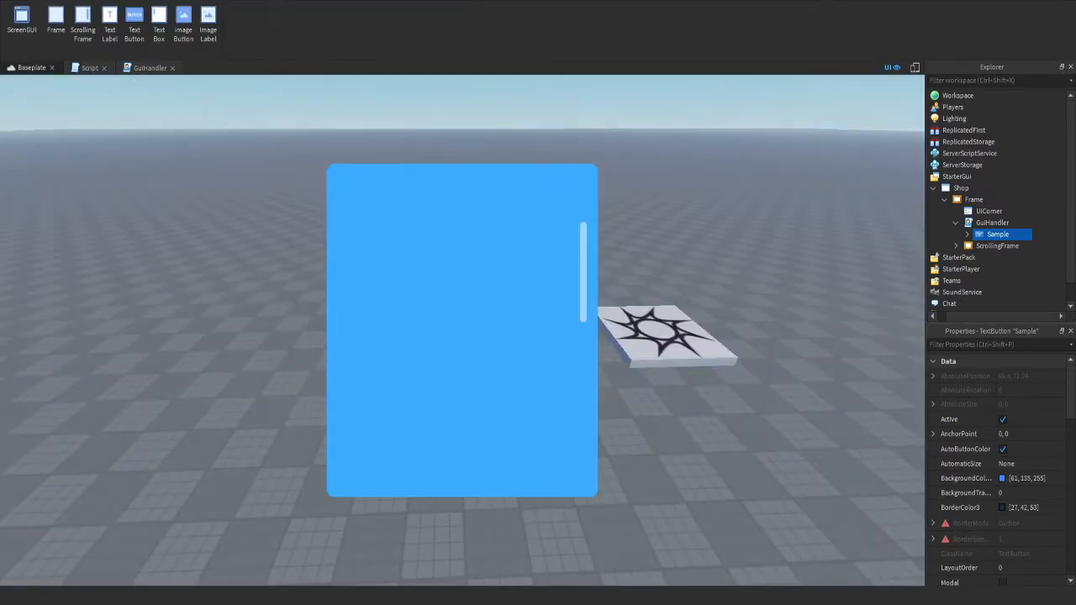
{"action": "right_click_drag", "start_coordinate": [672, 336], "coordinate": [638, 340]}
{"action": "key", "text": "w"}
{"action": "left_click", "coordinate": [892, 67]}
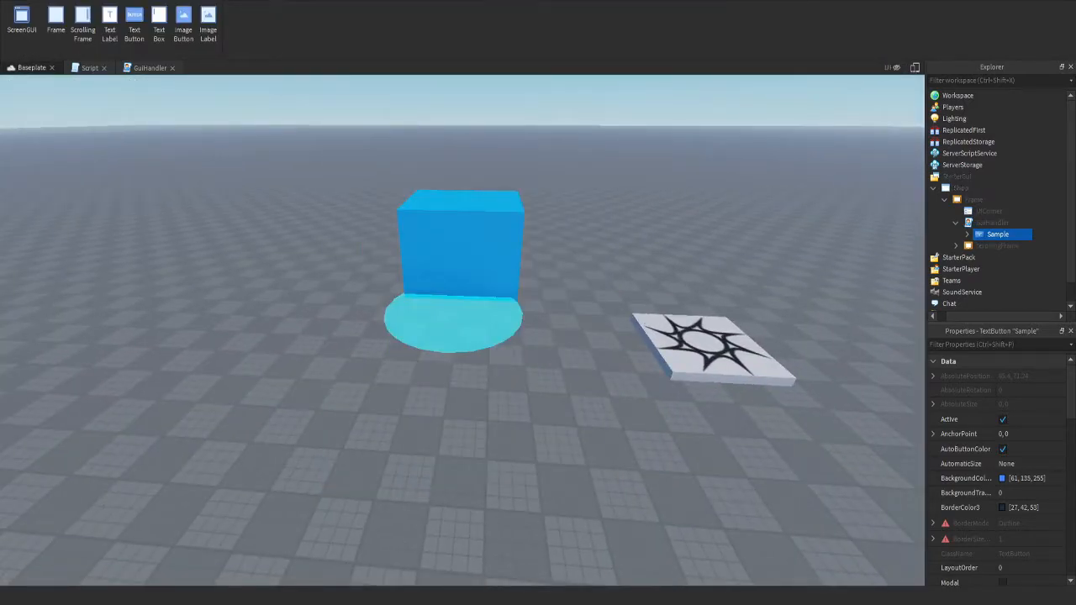
{"action": "right_click_drag", "start_coordinate": [538, 337], "coordinate": [572, 328]}
{"action": "left_click", "coordinate": [407, 341]}
{"action": "key", "text": "f"}
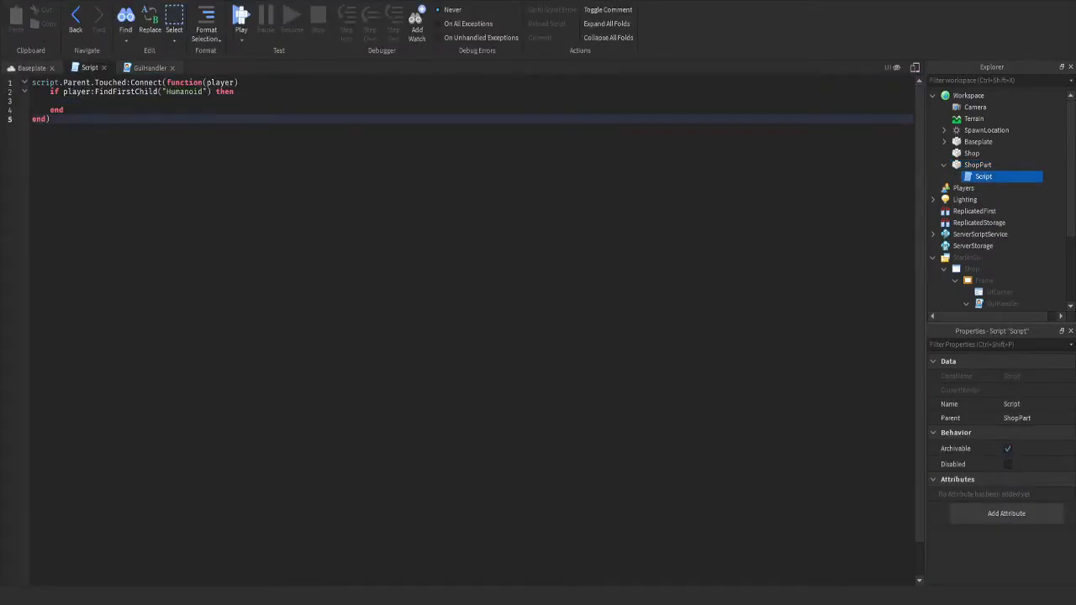
Rename the Touched function's parameter to hit, including in the Humanoid check
{"action": "left_click", "coordinate": [67, 100]}
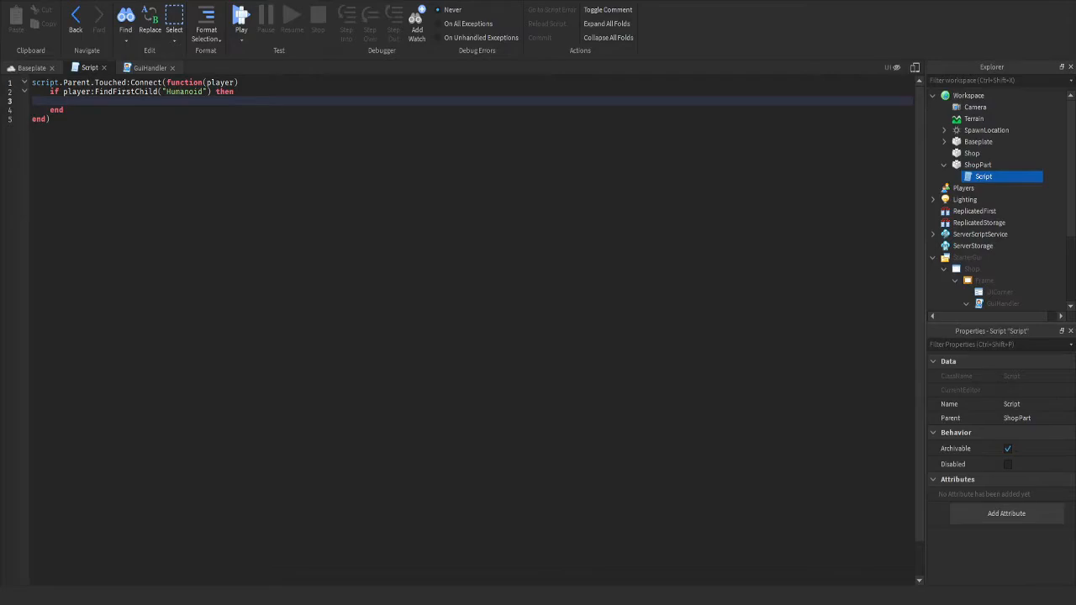
{"action": "double_click", "coordinate": [219, 82]}
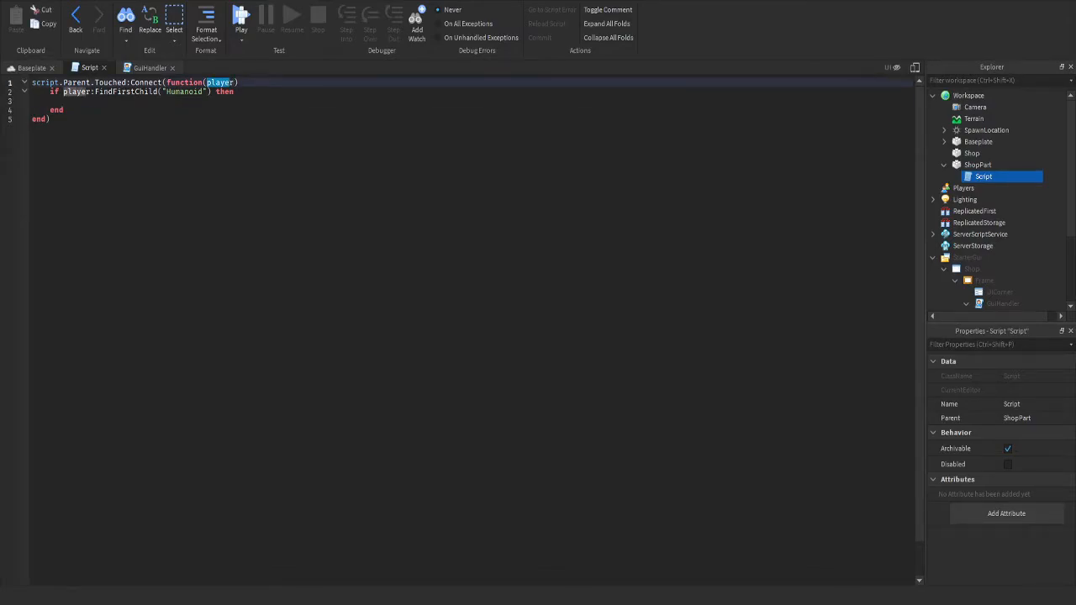
{"action": "type", "text": "hit"}
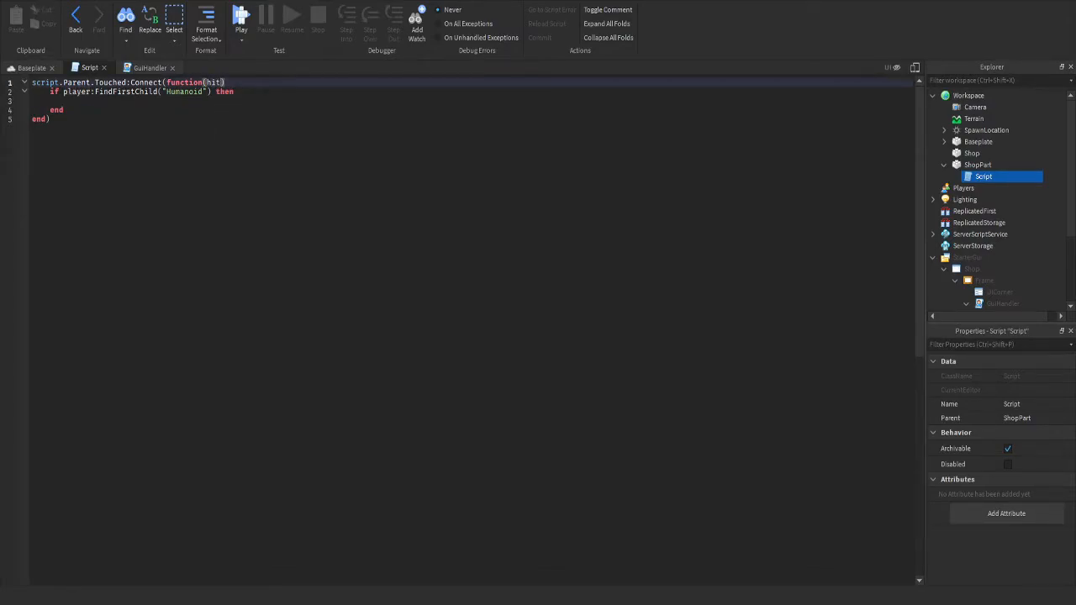
{"action": "double_click", "coordinate": [76, 91]}
{"action": "type", "text": "hit"}
Inside the Humanoid check, add the line local Character = hit.Parent
{"action": "left_click", "coordinate": [68, 100]}
{"action": "type", "text": "local Charact"}
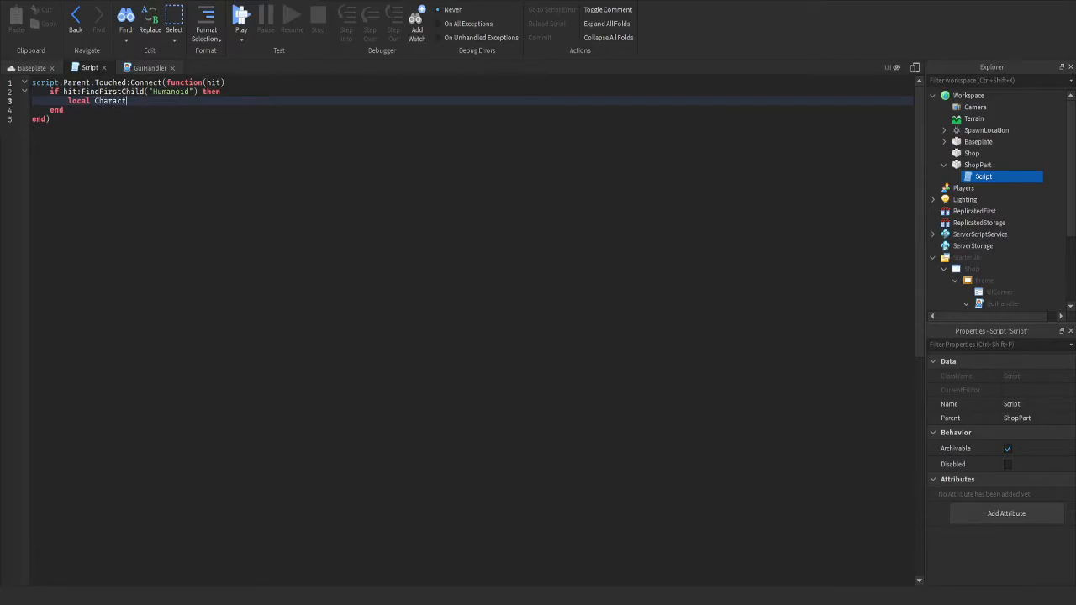
{"action": "type", "text": "er = hit.Parent"}
{"action": "key", "text": "Return"}
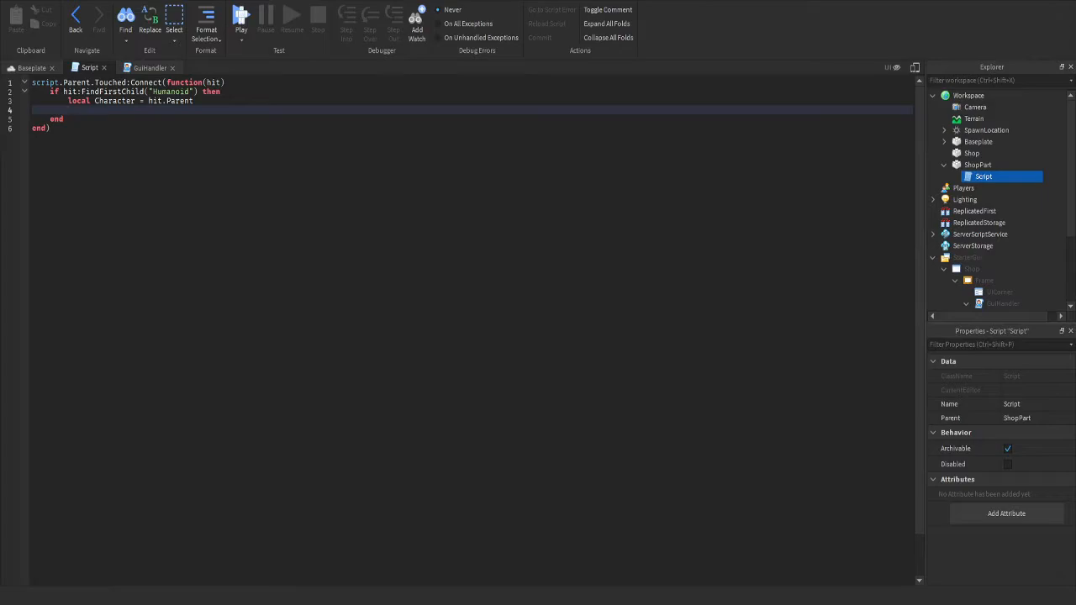
{"action": "type", "text": "gma"}
{"action": "key", "text": "BackSpace"}
{"action": "key", "text": "BackSpace"}
{"action": "key", "text": "BackSpace"}
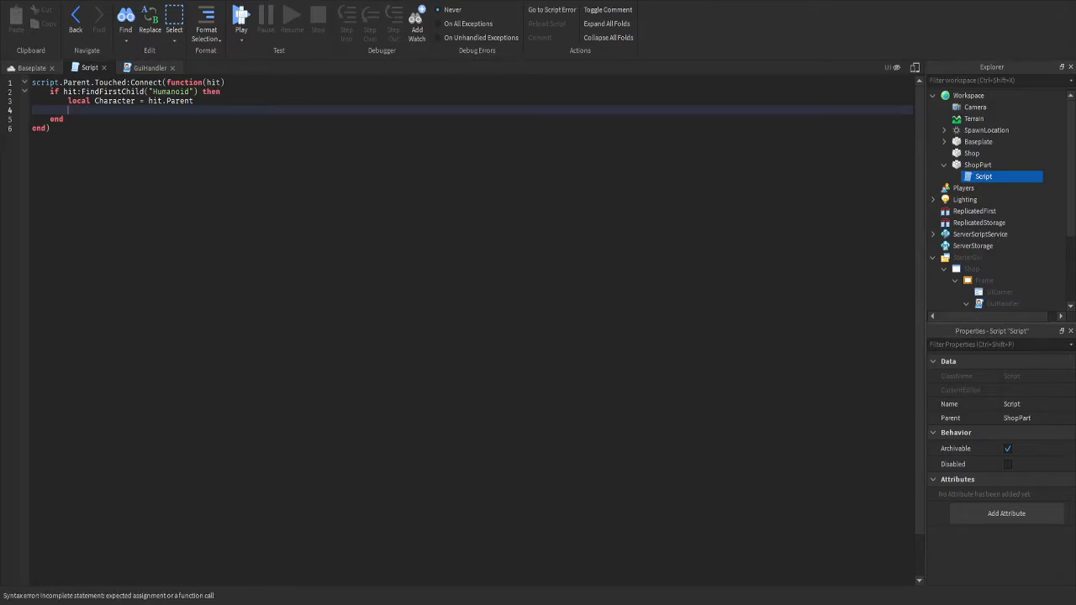
Below the Character line, start a local player variable assigned from game.Players
{"action": "type", "text": "local player = "}
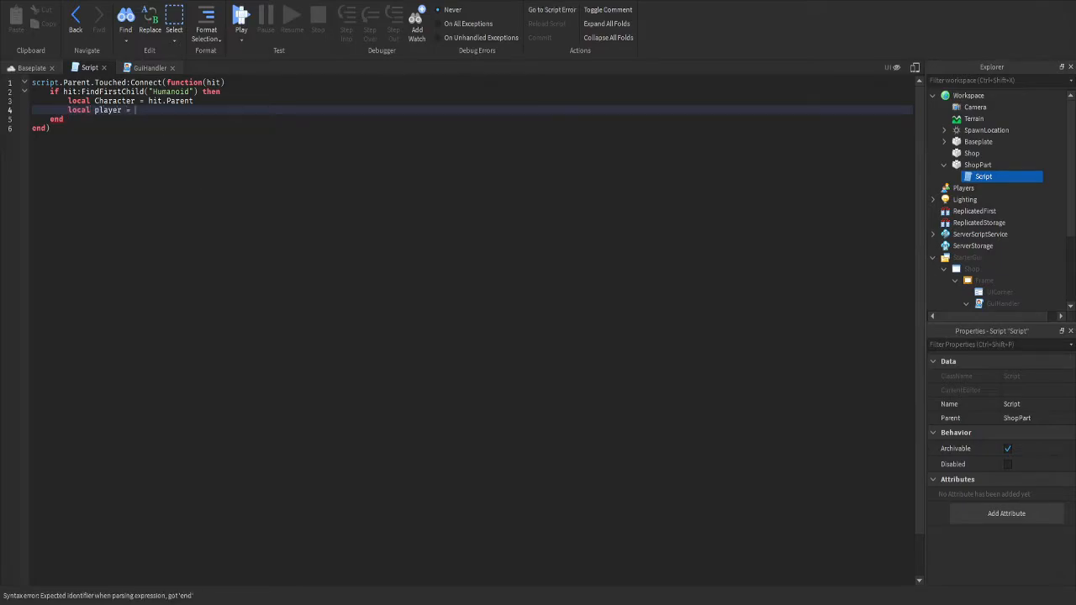
{"action": "type", "text": "game.P"}
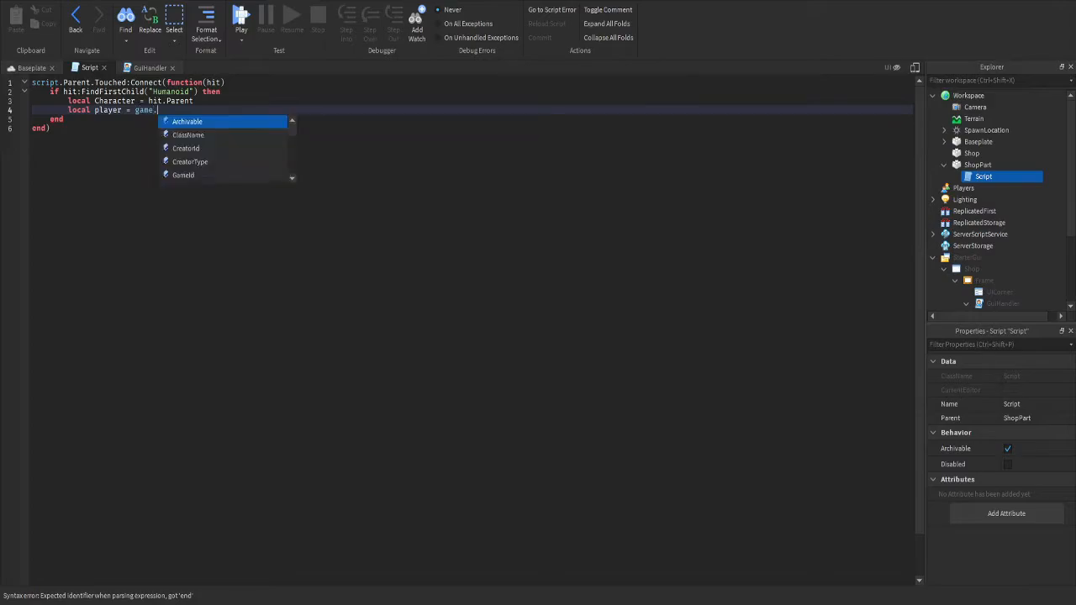
{"action": "key", "text": "Tab"}
{"action": "key", "text": "BackSpace"}
{"action": "key", "text": "BackSpace"}
{"action": "key", "text": "BackSpace"}
{"action": "key", "text": "BackSpace"}
{"action": "key", "text": "BackSpace"}
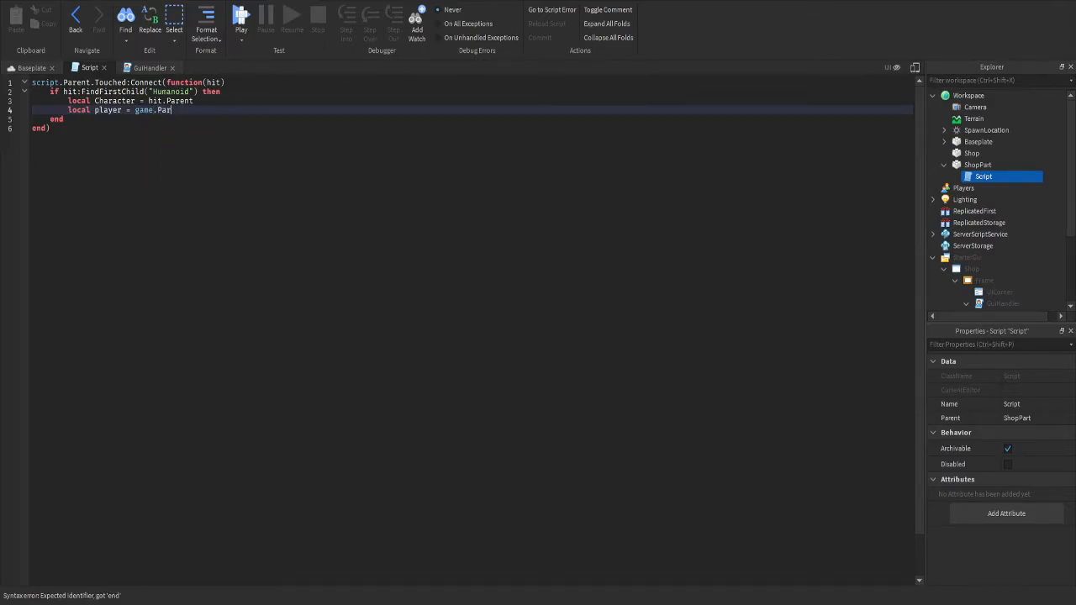
{"action": "type", "text": "l"}
{"action": "key", "text": "Tab"}
Complete the local player line so it reads game.Players:GetPlayerFromCharacter(Character), and start a new line below it
{"action": "type", "text": ":Get"}
{"action": "key", "text": "Tab"}
{"action": "type", "text": "()"}
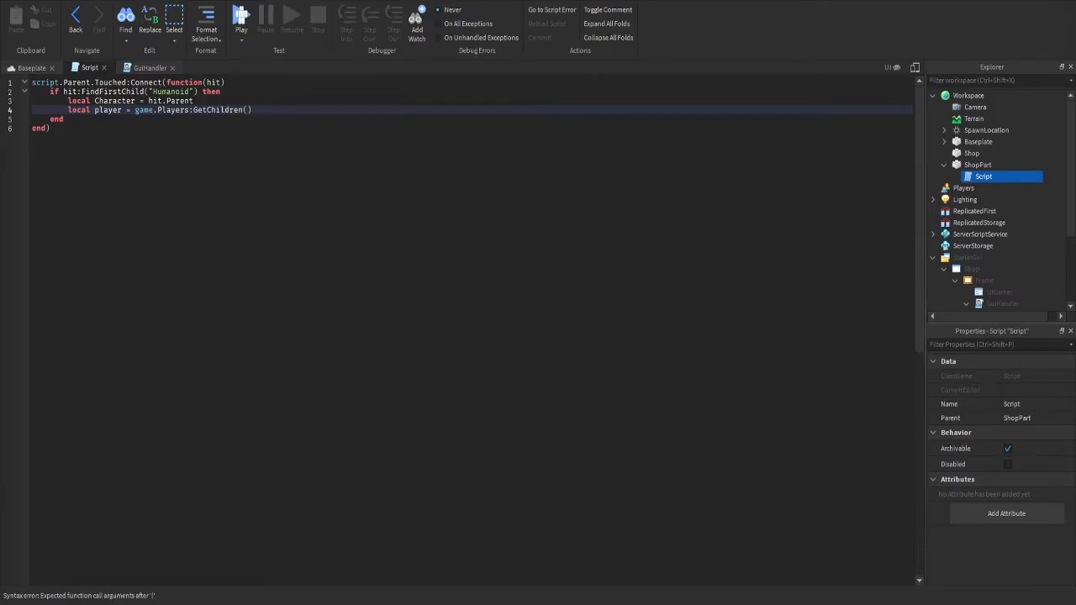
{"action": "key", "text": "BackSpace"}
{"action": "key", "text": "BackSpace"}
{"action": "key", "text": "BackSpace"}
{"action": "key", "text": "BackSpace"}
{"action": "key", "text": "BackSpace"}
{"action": "key", "text": "BackSpace"}
{"action": "key", "text": "BackSpace"}
{"action": "key", "text": "BackSpace"}
{"action": "key", "text": "BackSpace"}
{"action": "key", "text": "BackSpace"}
{"action": "key", "text": "BackSpace"}
{"action": "type", "text": "tPlayer"}
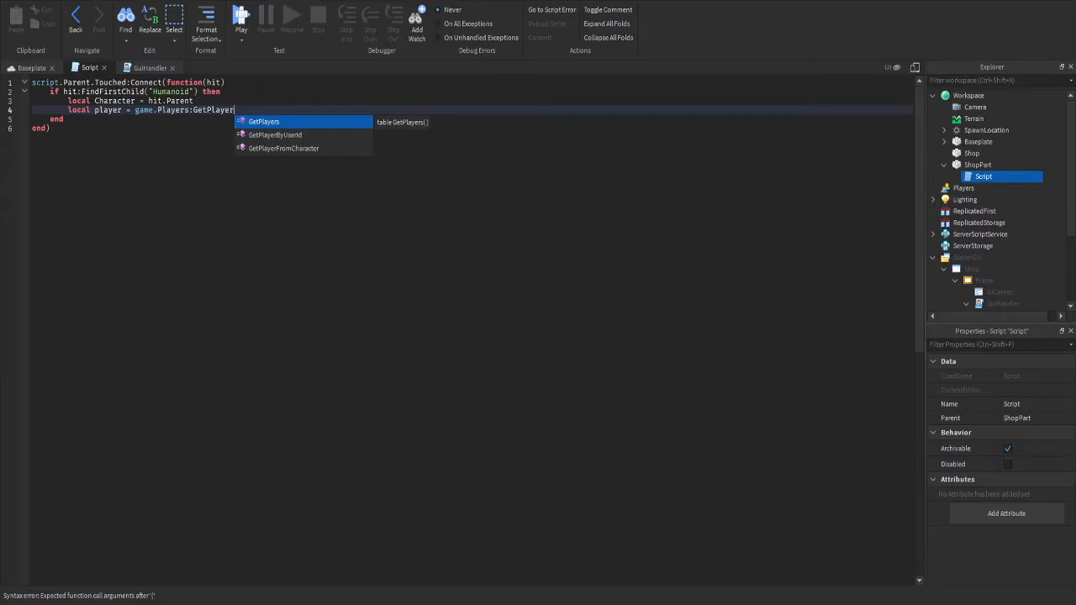
{"action": "key", "text": "Down"}
{"action": "key", "text": "Tab"}
{"action": "type", "text": "("}
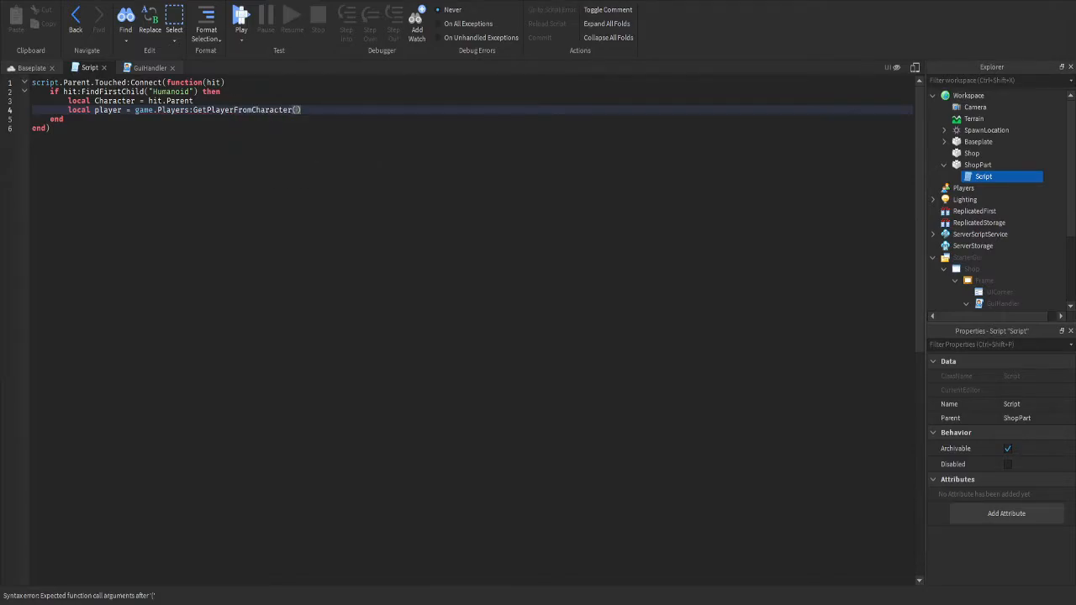
{"action": "type", "text": "Character)"}
{"action": "key", "text": "Return"}
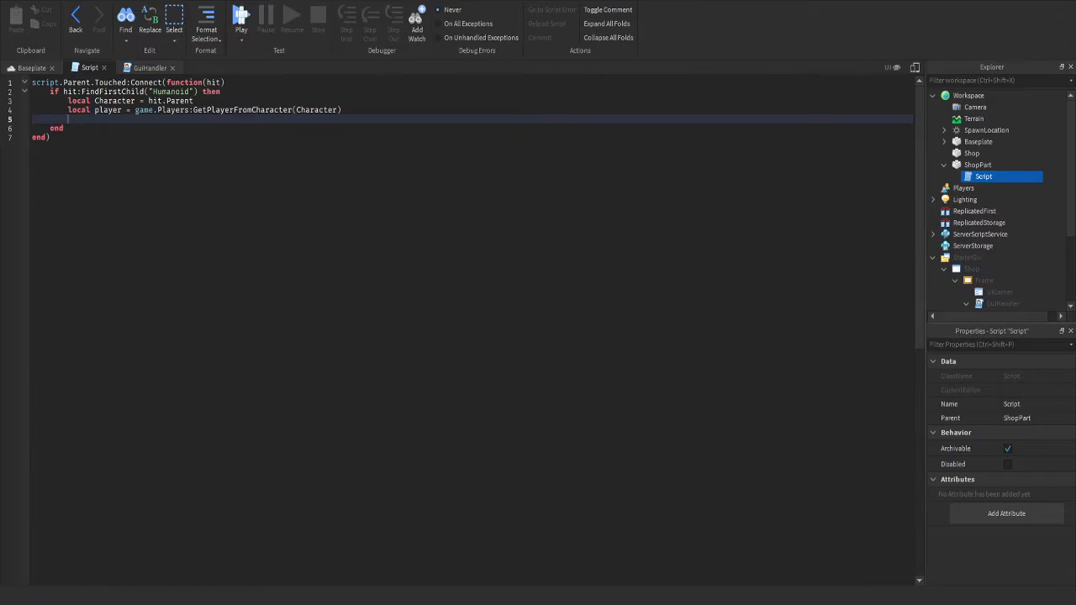
Below the player variable, add the line player.PlayerGui.Shop.Frame.Visible = true
{"action": "type", "text": "player."}
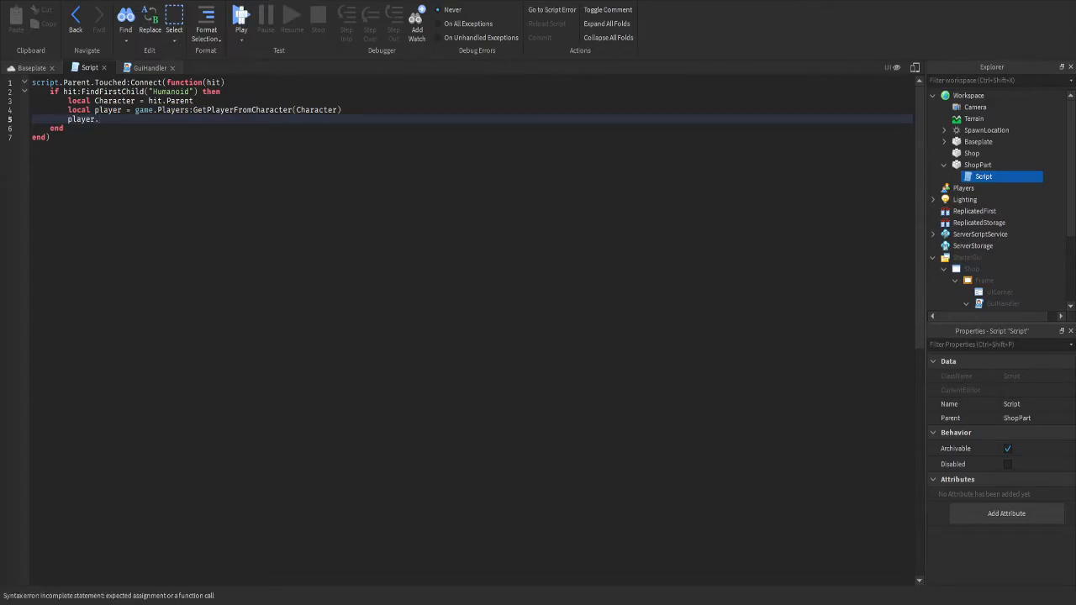
{"action": "type", "text": "PlayerGUi"}
{"action": "key", "text": "BackSpace"}
{"action": "key", "text": "BackSpace"}
{"action": "type", "text": "ui"}
{"action": "key", "text": "BackSpace"}
{"action": "type", "text": "."}
{"action": "scroll", "coordinate": [992, 202], "scroll_direction": "down", "scroll_amount": 3}
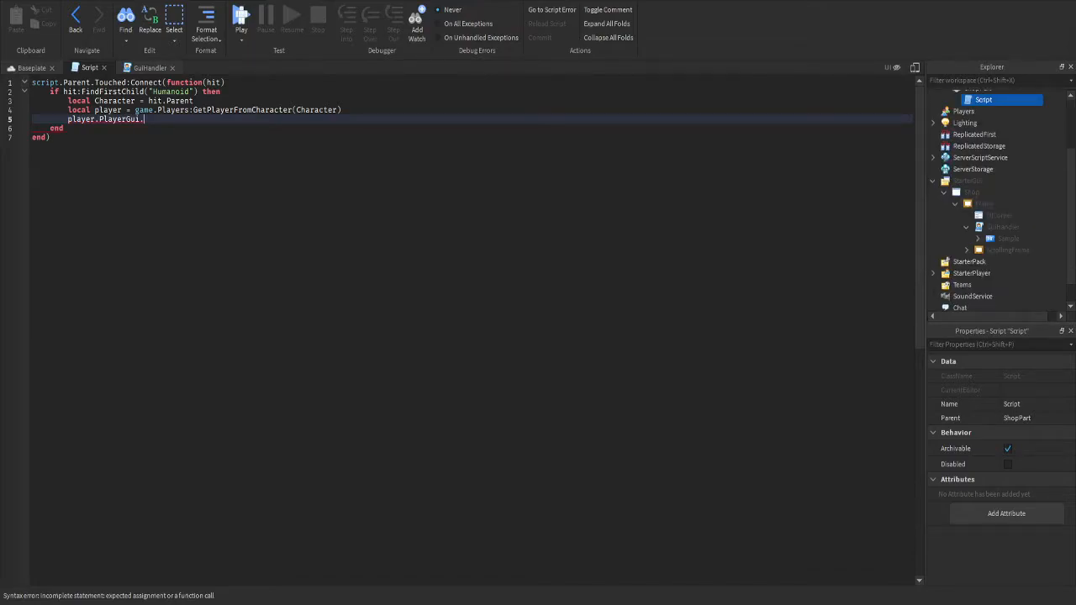
{"action": "type", "text": "Shop.Frame.Visible = true"}
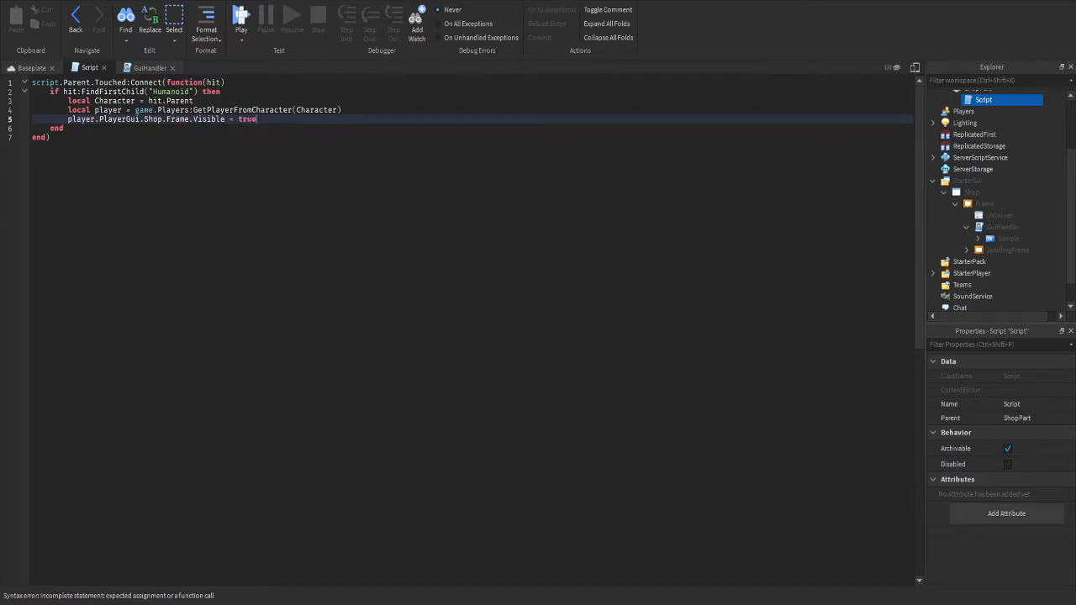
Declare local debounce = false on a new first line above the Touched connection
{"action": "left_click", "coordinate": [33, 82]}
{"action": "key", "text": "Return"}
{"action": "key", "text": "Up"}
{"action": "type", "text": "local "}
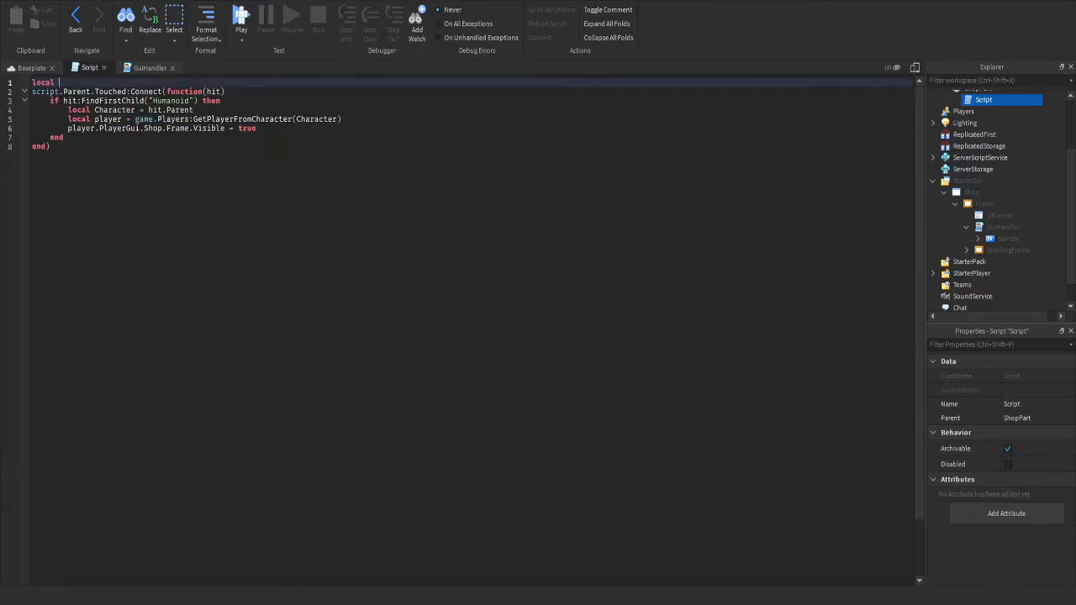
{"action": "type", "text": "debounce = true"}
{"action": "key", "text": "BackSpace"}
{"action": "key", "text": "BackSpace"}
{"action": "key", "text": "BackSpace"}
{"action": "key", "text": "BackSpace"}
{"action": "type", "text": "false"}
Add an if debounce == false then block at the start of the Touched function, above the Humanoid check
{"action": "left_click", "coordinate": [225, 91]}
{"action": "key", "text": "Return"}
{"action": "type", "text": "if "}
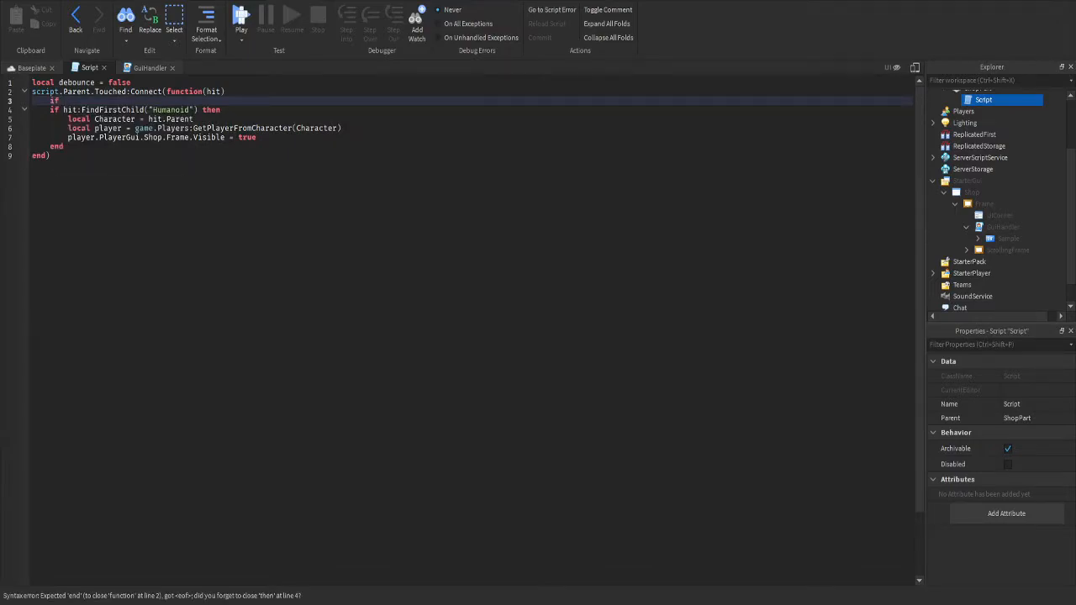
{"action": "type", "text": "debounce == false thjen"}
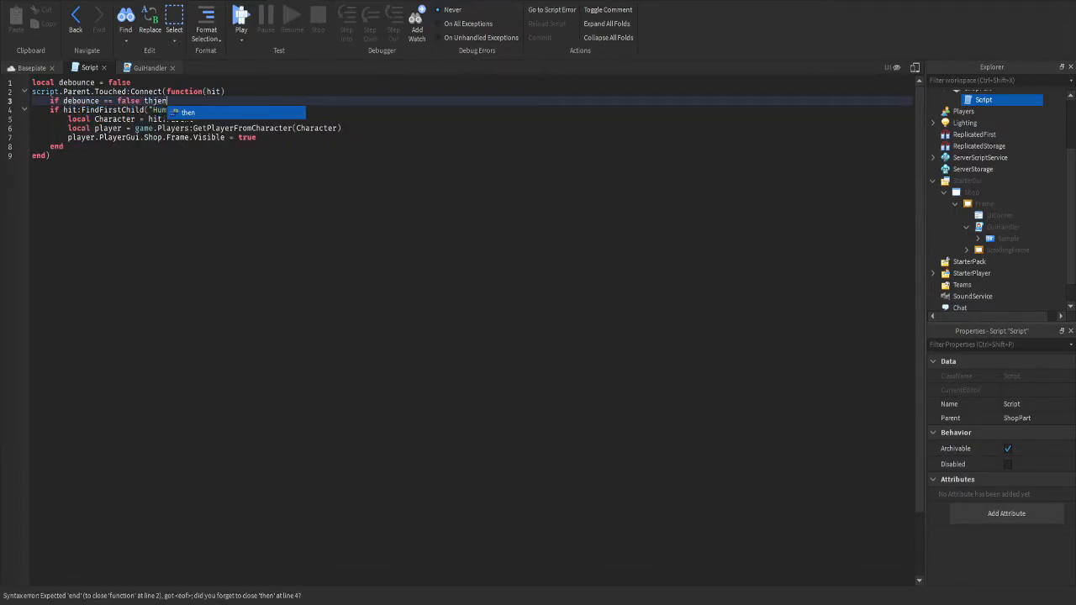
{"action": "key", "text": "BackSpace"}
{"action": "key", "text": "BackSpace"}
{"action": "key", "text": "BackSpace"}
{"action": "key", "text": "Tab"}
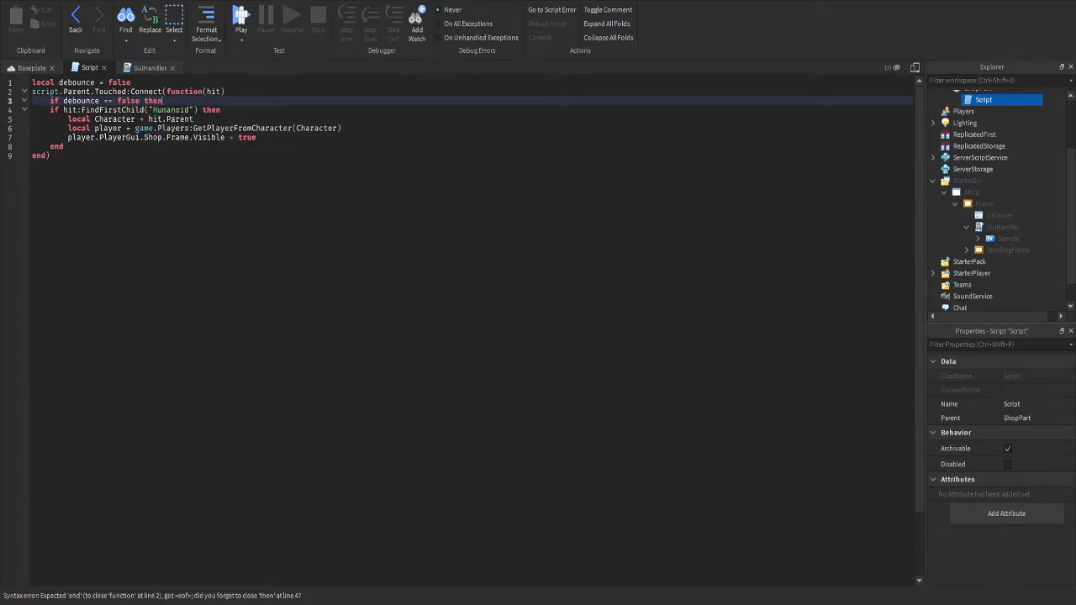
{"action": "key", "text": "Return"}
Move the whole Humanoid check block inside the debounce condition and remove the leftover original below it
{"action": "key", "text": "Down"}
{"action": "key", "text": "Down"}
{"action": "key", "text": "shift+Down"}
{"action": "key", "text": "shift+Down"}
{"action": "key", "text": "shift+Down"}
{"action": "key", "text": "shift+Down"}
{"action": "key", "text": "shift+End"}
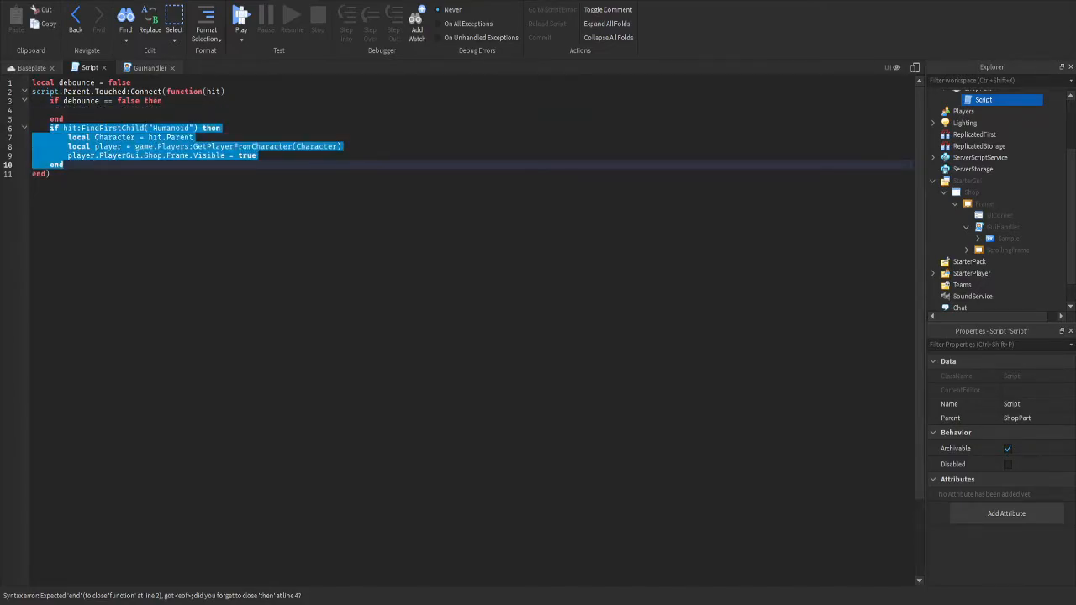
{"action": "key", "text": "ctrl+c"}
{"action": "key", "text": "Up"}
{"action": "key", "text": "Up"}
{"action": "key", "text": "Up"}
{"action": "key", "text": "Up"}
{"action": "key", "text": "Up"}
{"action": "key", "text": "Up"}
{"action": "key", "text": "ctrl+v"}
{"action": "key", "text": "Down"}
{"action": "key", "text": "Down"}
{"action": "key", "text": "Home"}
{"action": "key", "text": "shift+Down"}
{"action": "key", "text": "shift+Down"}
{"action": "key", "text": "shift+Down"}
{"action": "key", "text": "shift+Down"}
{"action": "key", "text": "shift+End"}
{"action": "key", "text": "BackSpace"}
{"action": "key", "text": "BackSpace"}
{"action": "key", "text": "BackSpace"}
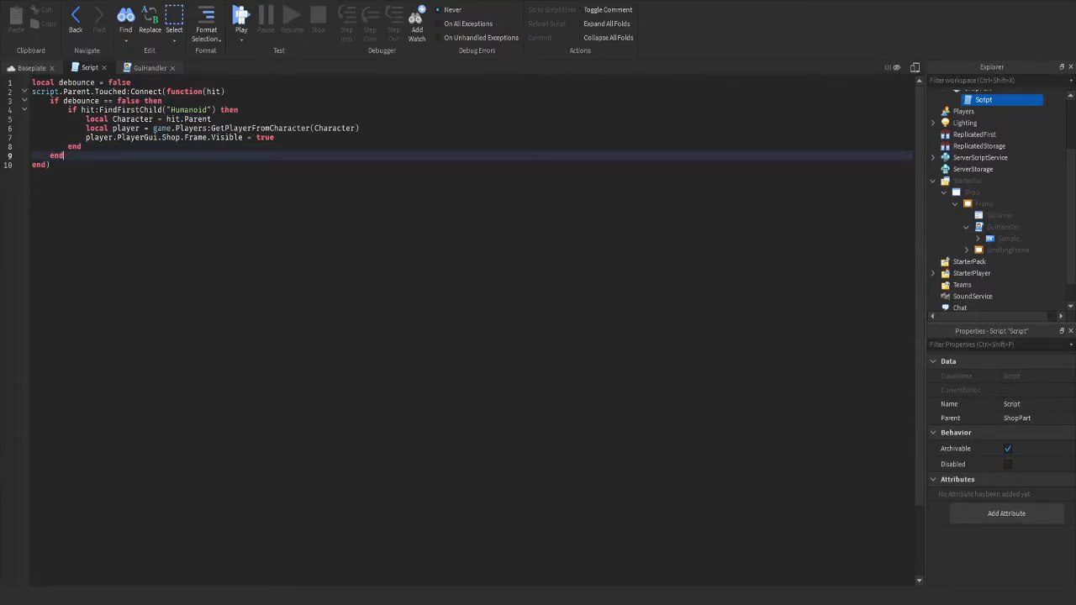
Add an empty line below the frame visibility line and debounce = true at the start of the Humanoid block
{"action": "left_click", "coordinate": [275, 138]}
{"action": "key", "text": "BackSpace"}
{"action": "type", "text": "d"}
{"action": "key", "text": "BackSpace"}
{"action": "type", "text": "e"}
{"action": "key", "text": "Return"}
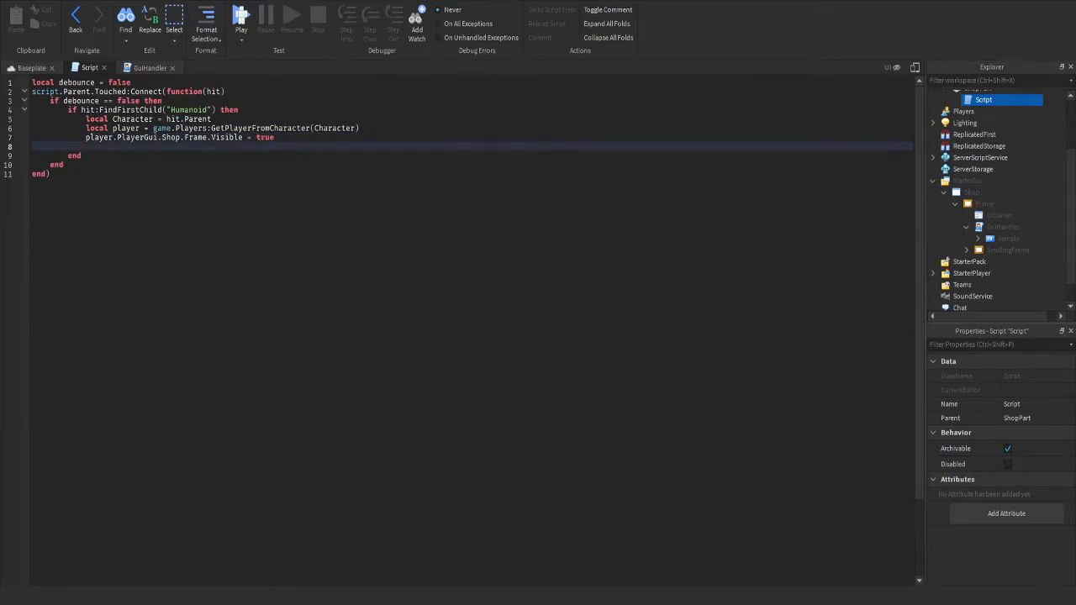
{"action": "left_click", "coordinate": [238, 110]}
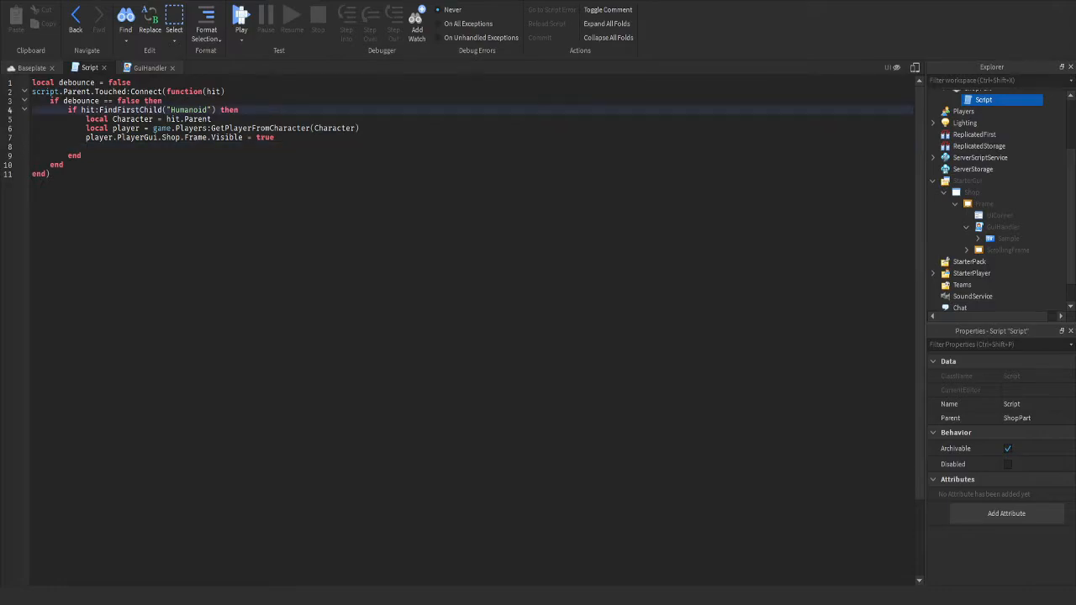
{"action": "key", "text": "Return"}
{"action": "type", "text": "debounce"}
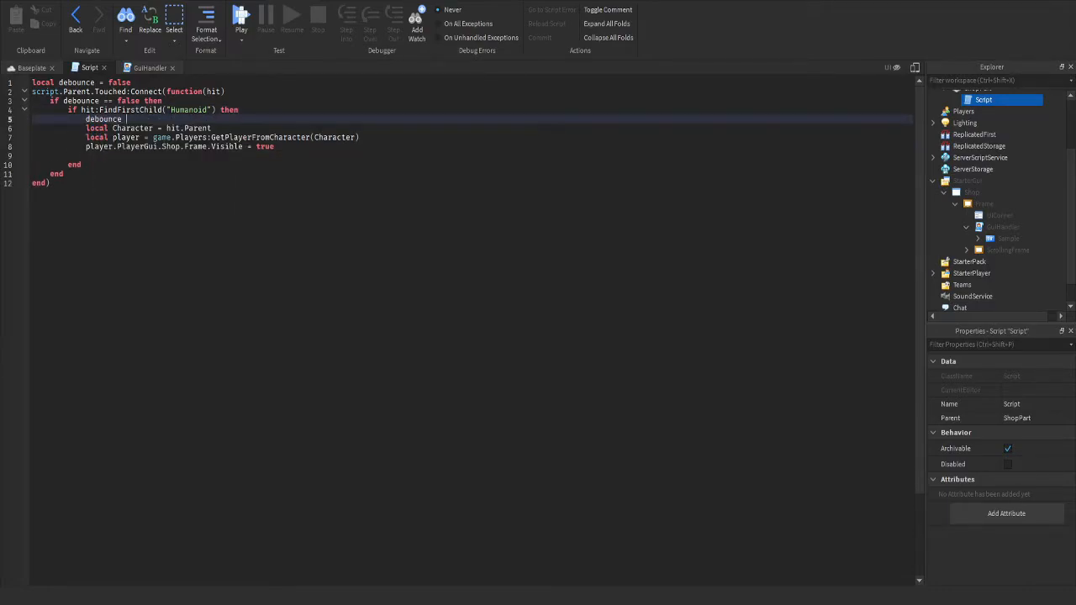
{"action": "type", "text": " =="}
{"action": "key", "text": "BackSpace"}
{"action": "key", "text": "BackSpace"}
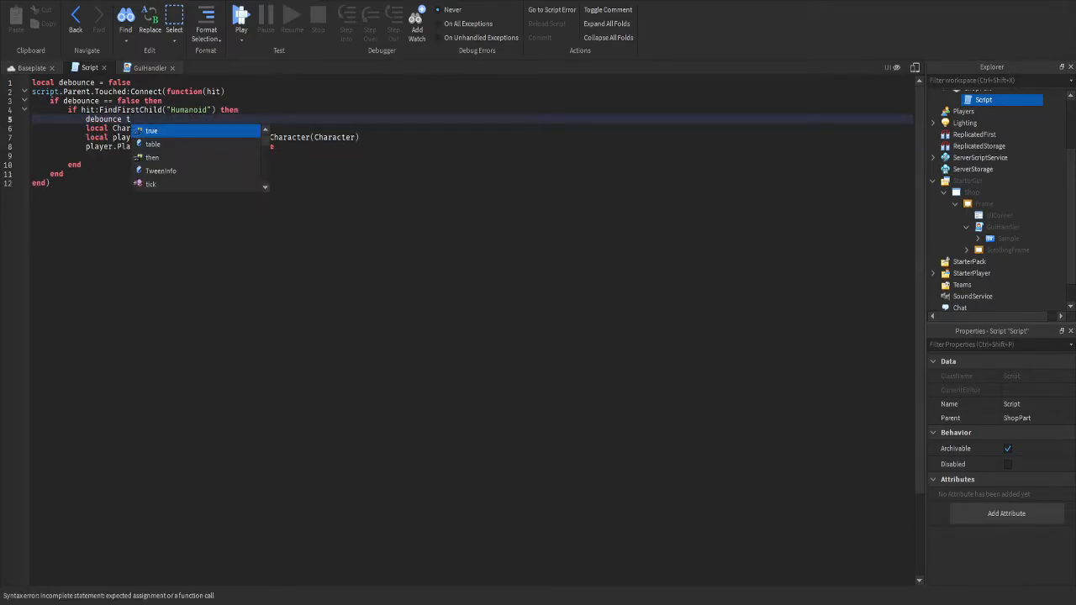
{"action": "type", "text": "= true"}
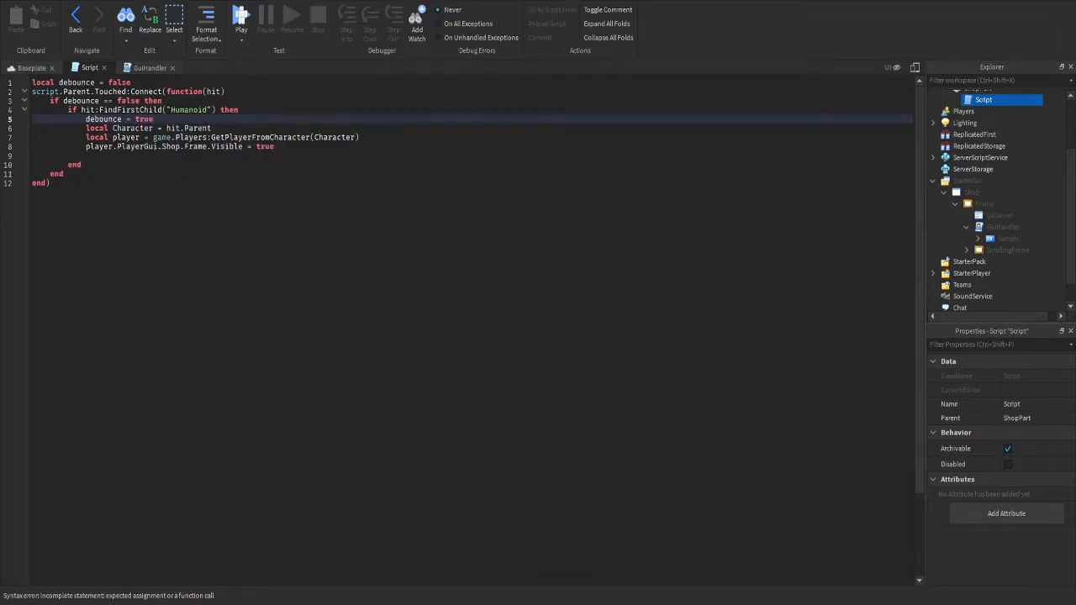
At the end of the Humanoid block, add wait(2) followed by debounce = false
{"action": "left_click", "coordinate": [85, 155]}
{"action": "type", "text": "wait"}
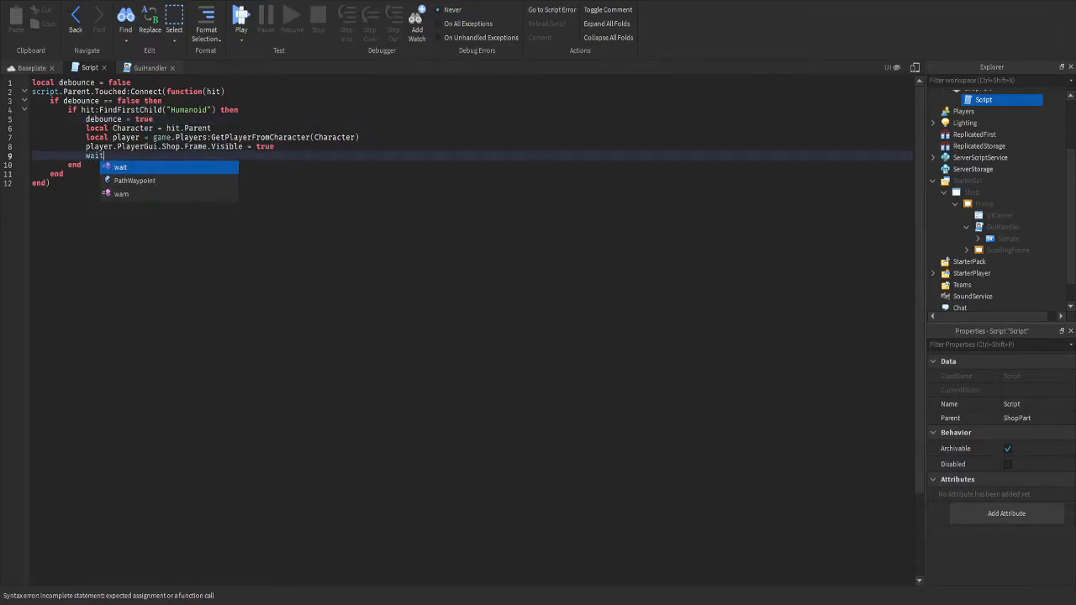
{"action": "type", "text": "()2"}
{"action": "key", "text": "Return"}
{"action": "type", "text": "\\"}
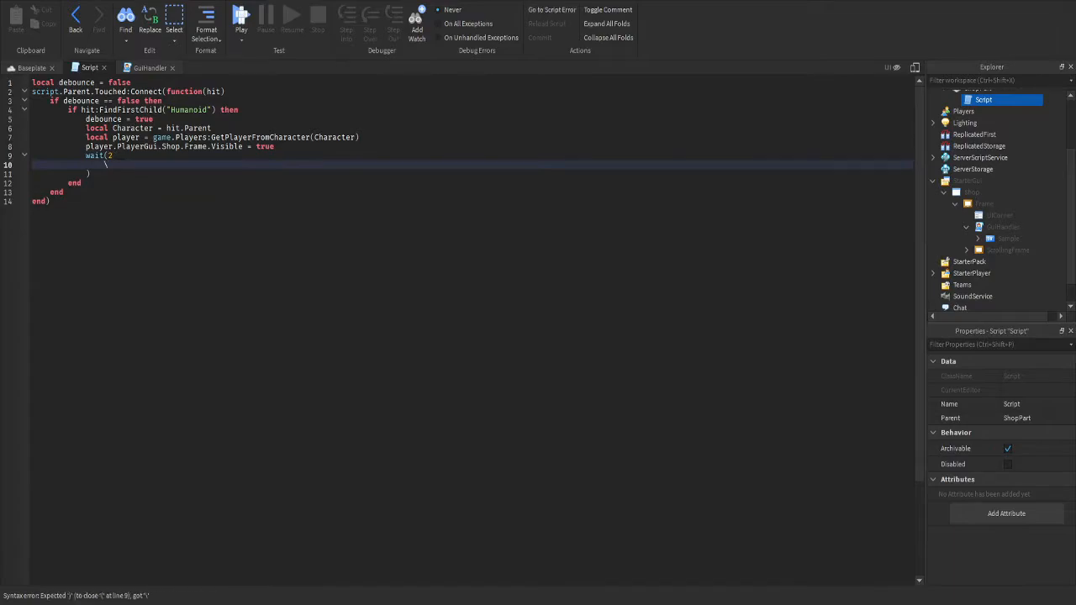
{"action": "key", "text": "BackSpace"}
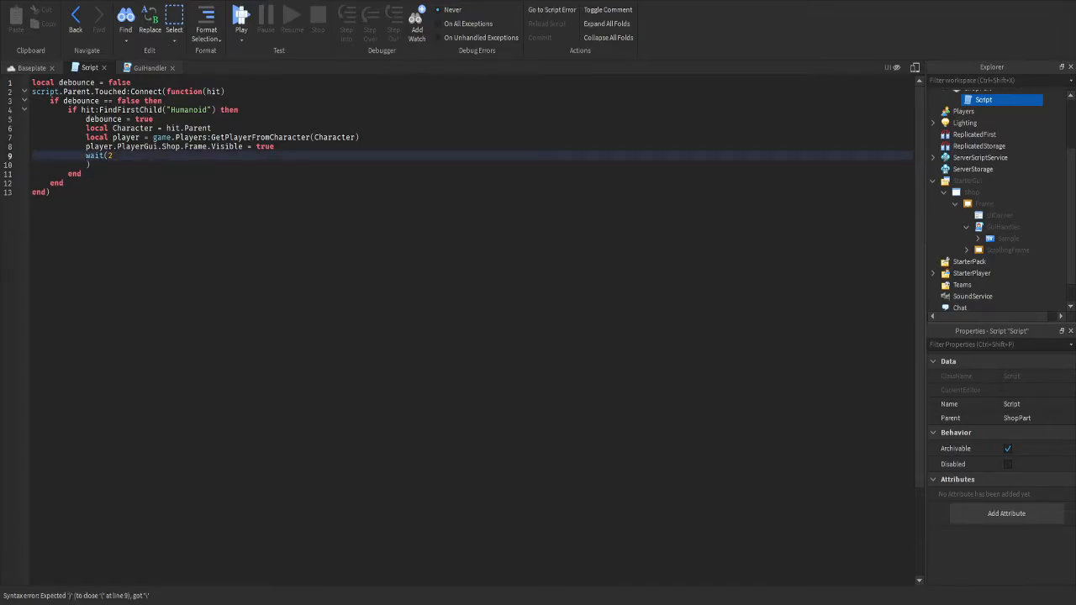
{"action": "left_click", "coordinate": [91, 165]}
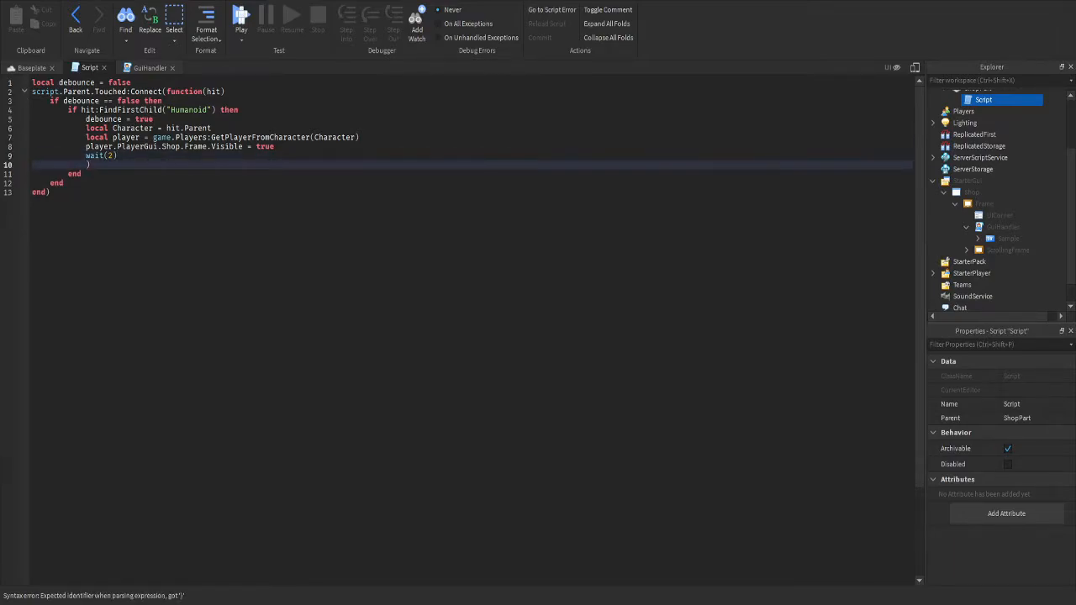
{"action": "type", "text": "debounce = false"}
Insert an empty line between the debounce declaration and the Touched connection
{"action": "left_click_drag", "start_coordinate": [32, 91], "coordinate": [227, 91]}
{"action": "left_click", "coordinate": [227, 91]}
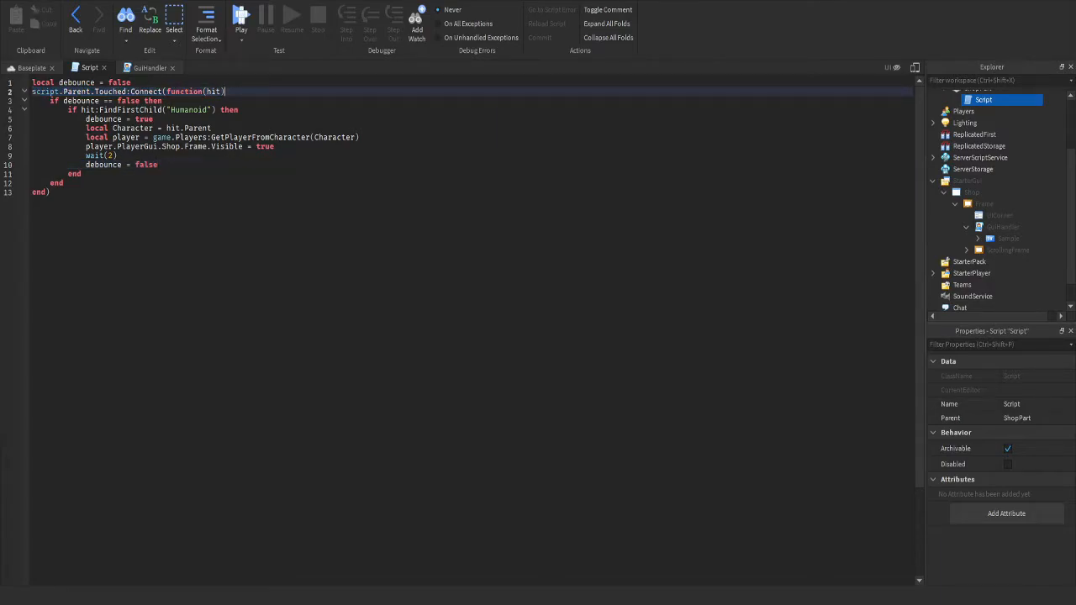
{"action": "left_click_drag", "start_coordinate": [49, 101], "coordinate": [163, 101]}
{"action": "left_click", "coordinate": [164, 101]}
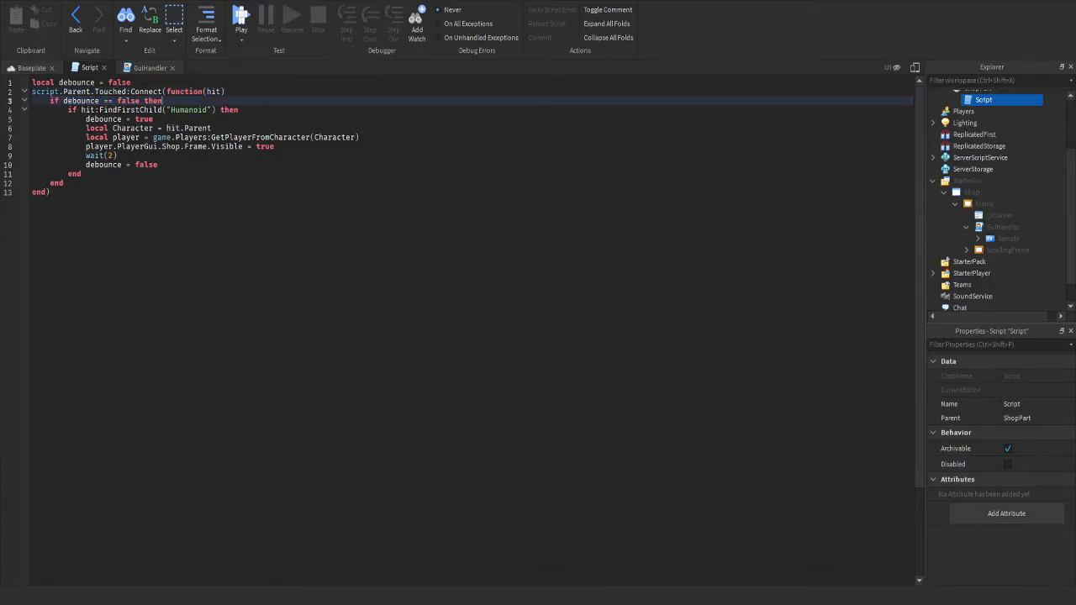
{"action": "left_click", "coordinate": [132, 82]}
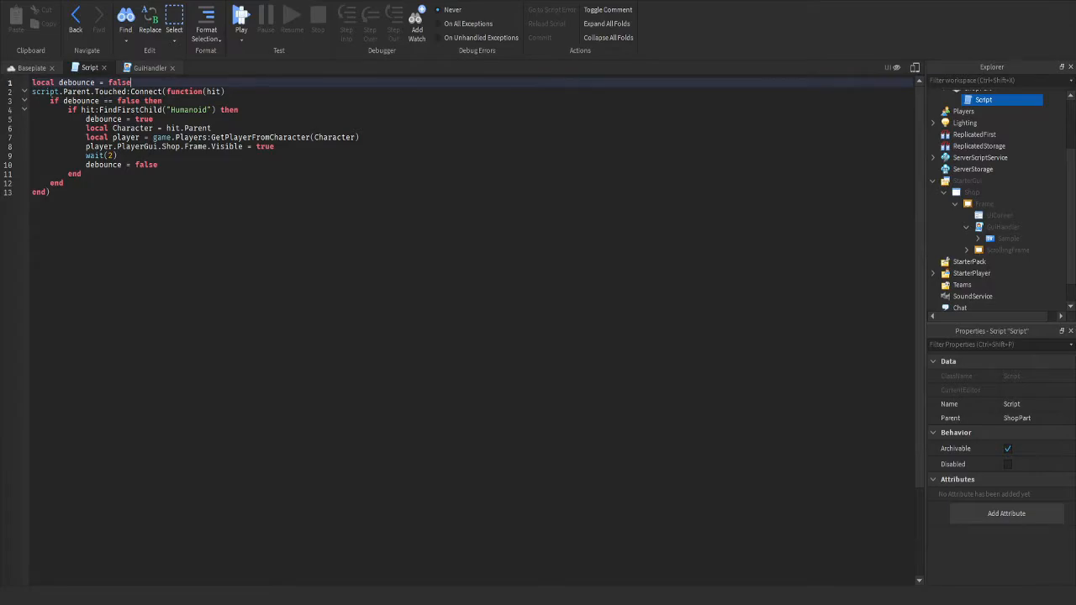
{"action": "key", "text": "Return"}
Select the ShopPart touch pad in the Baseplate viewport and review the debounce and Humanoid checks in its script
{"action": "left_click", "coordinate": [31, 68]}
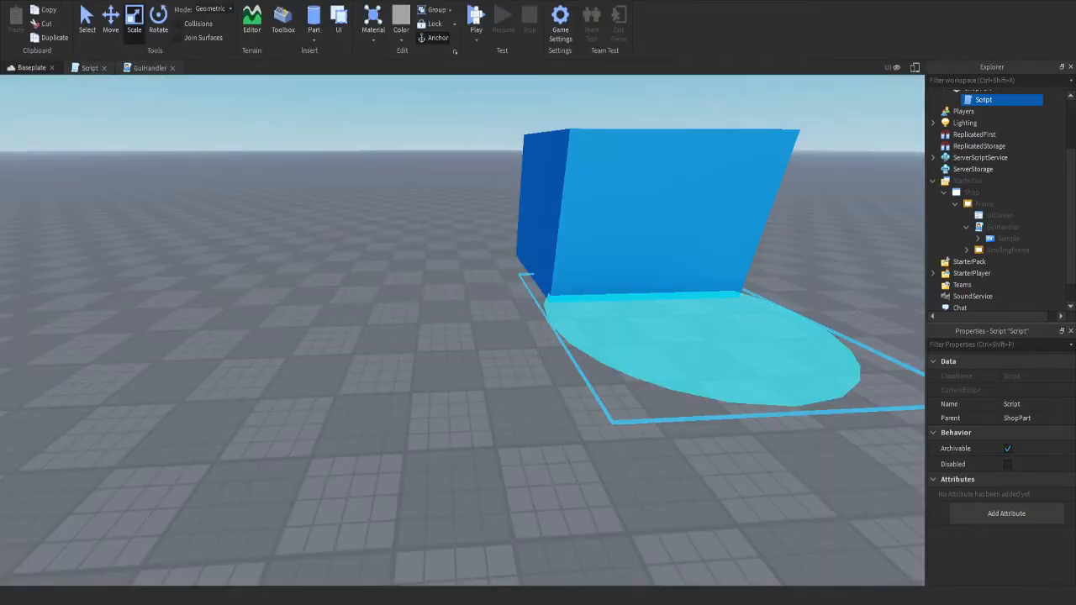
{"action": "left_click", "coordinate": [643, 341]}
{"action": "left_click", "coordinate": [89, 67]}
{"action": "left_click", "coordinate": [150, 68]}
{"action": "left_click", "coordinate": [89, 67]}
{"action": "left_click_drag", "start_coordinate": [164, 111], "coordinate": [49, 110]}
{"action": "left_click", "coordinate": [163, 110]}
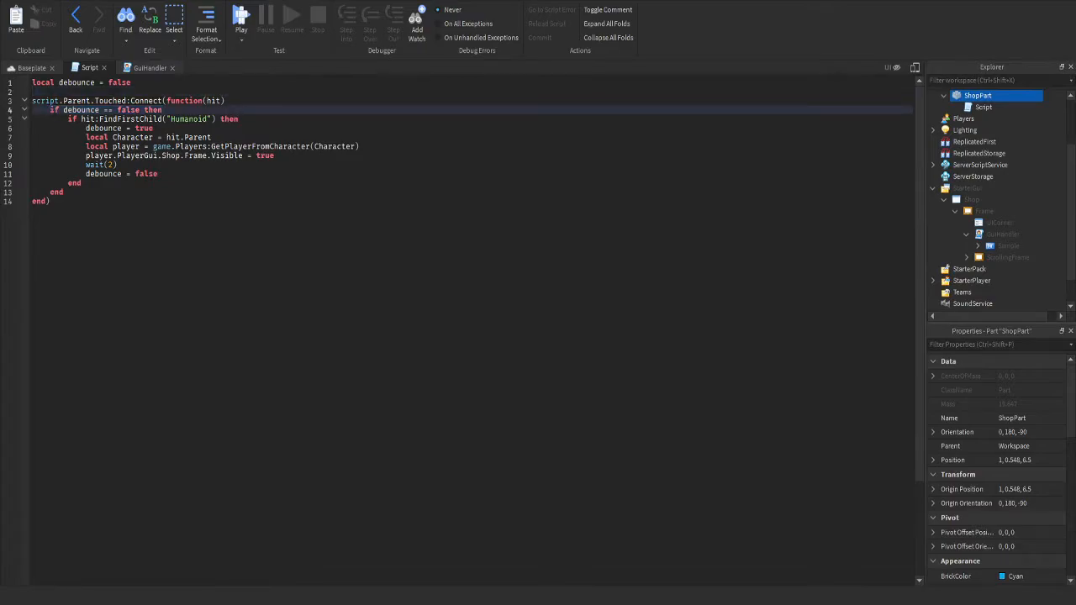
{"action": "left_click_drag", "start_coordinate": [69, 120], "coordinate": [240, 121]}
{"action": "left_click", "coordinate": [239, 120]}
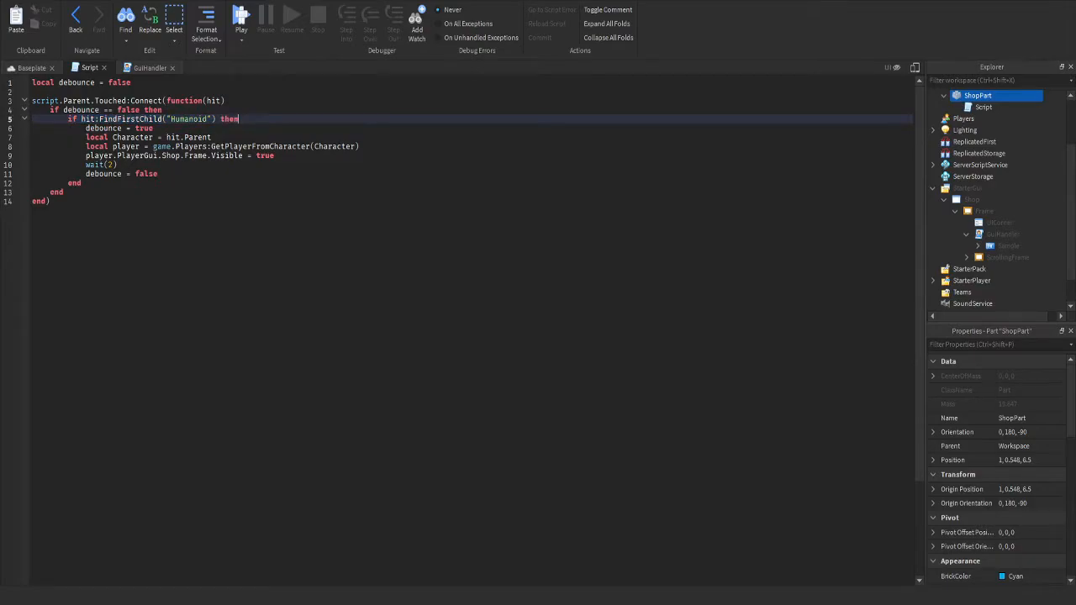
Review the ShopPart script's Character, player, frame visibility, wait and debounce reset lines
{"action": "left_click", "coordinate": [32, 67]}
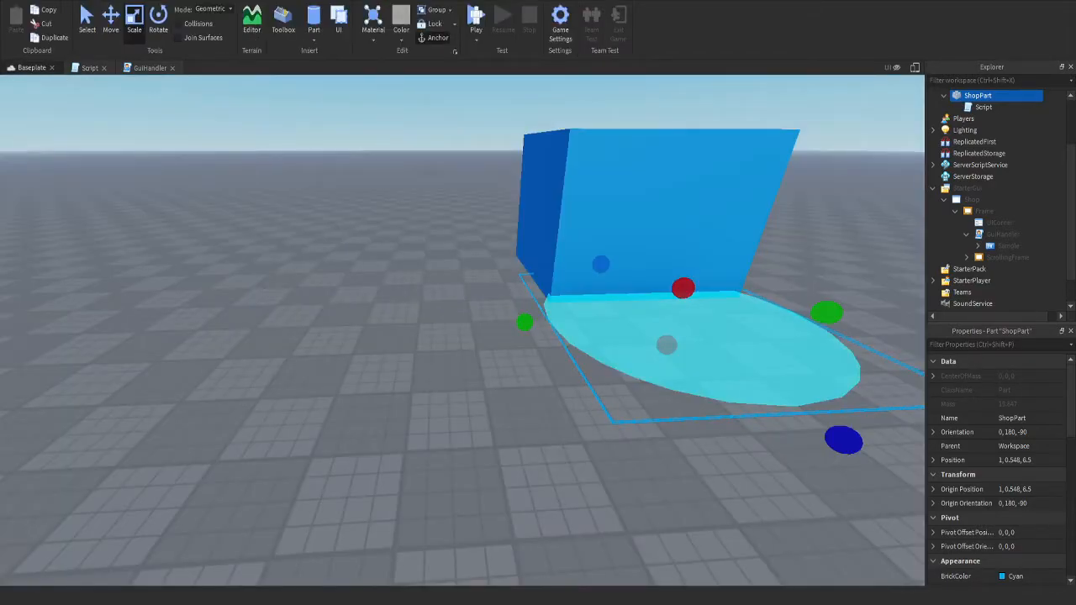
{"action": "left_click", "coordinate": [149, 68]}
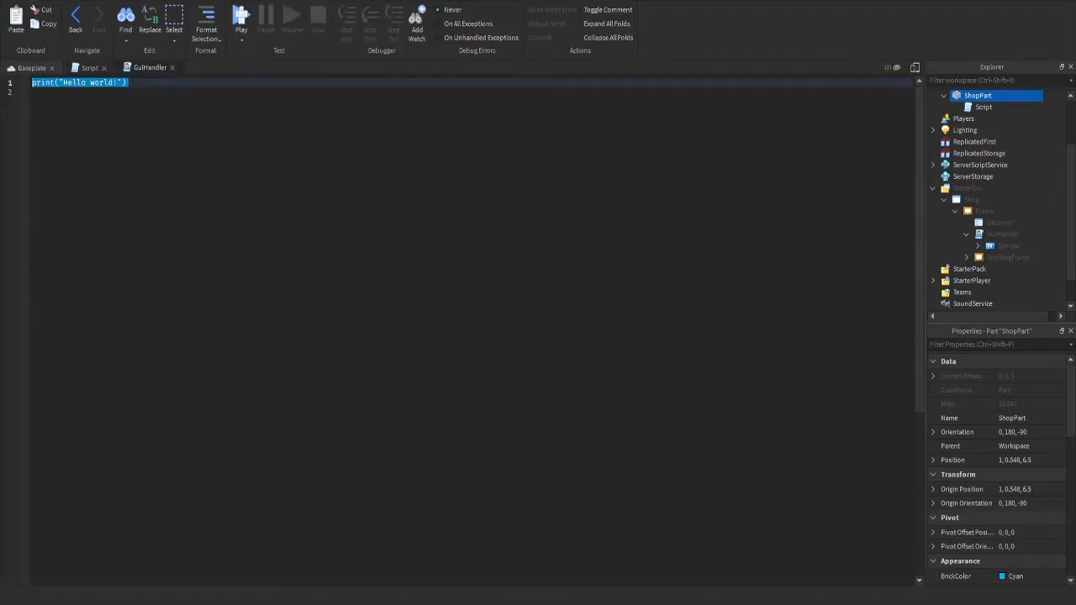
{"action": "left_click", "coordinate": [90, 68]}
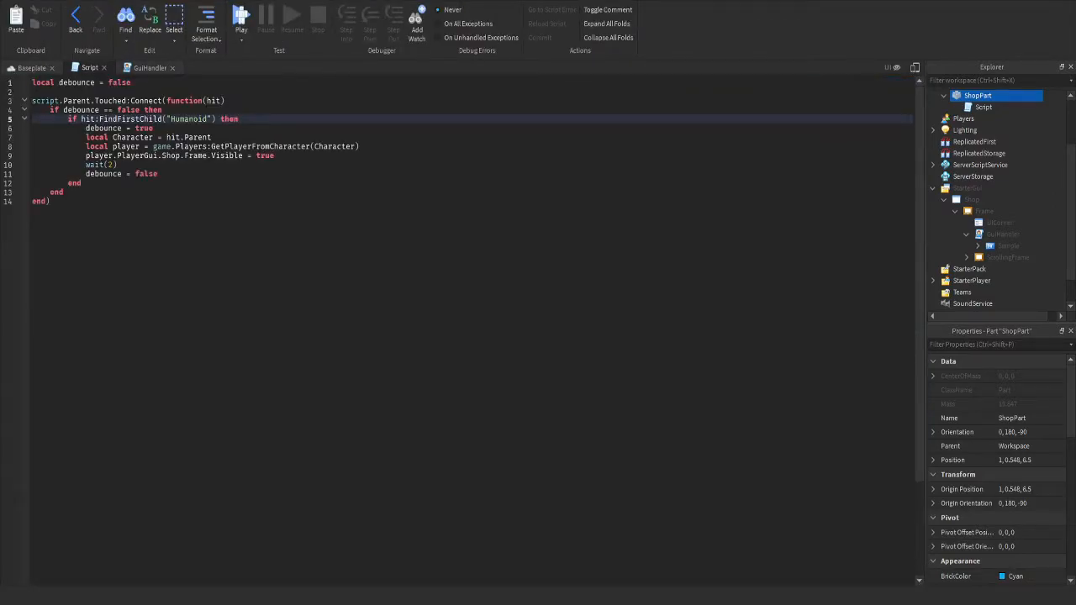
{"action": "left_click_drag", "start_coordinate": [86, 137], "coordinate": [212, 137]}
{"action": "left_click", "coordinate": [210, 138]}
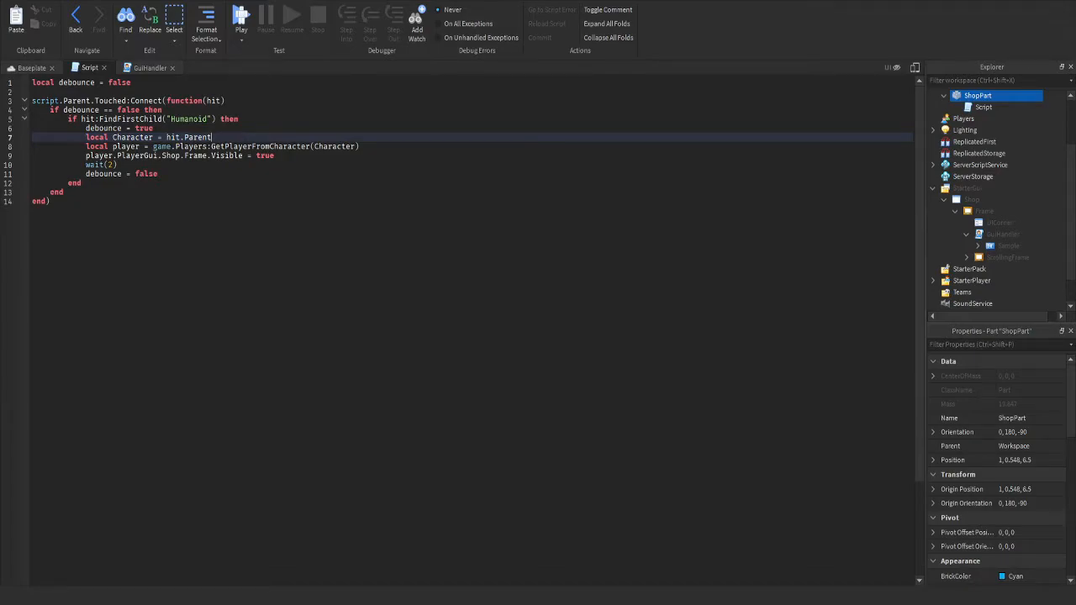
{"action": "left_click_drag", "start_coordinate": [275, 155], "coordinate": [208, 155]}
{"action": "left_click", "coordinate": [207, 147]}
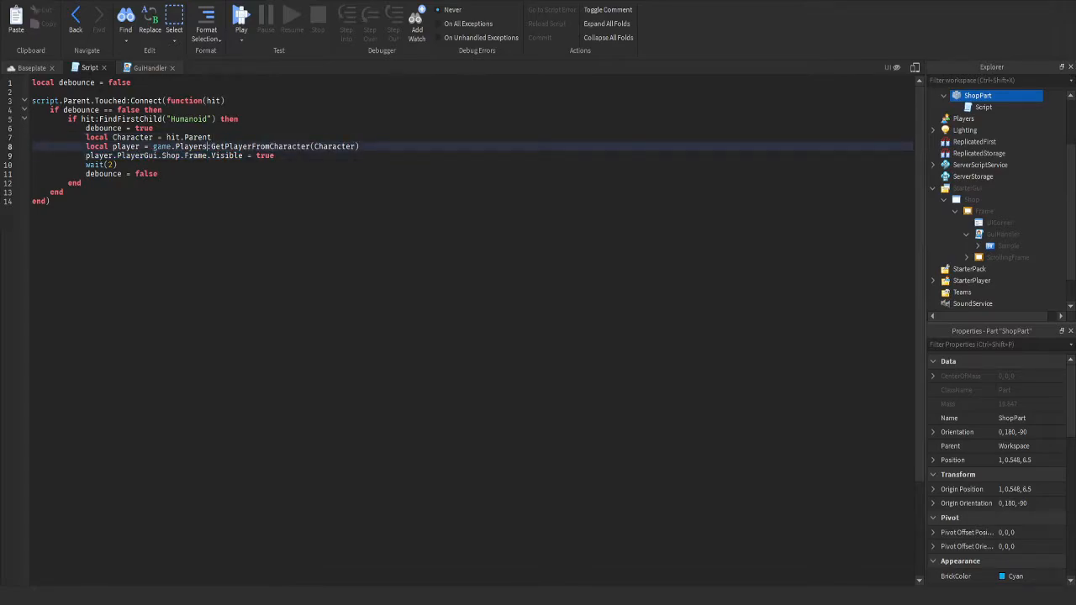
{"action": "left_click_drag", "start_coordinate": [86, 155], "coordinate": [276, 156]}
{"action": "left_click", "coordinate": [276, 156]}
{"action": "left_click_drag", "start_coordinate": [86, 165], "coordinate": [158, 174]}
{"action": "left_click", "coordinate": [158, 174]}
Return to the Baseplate viewport and show the Output window
{"action": "left_click", "coordinate": [31, 67]}
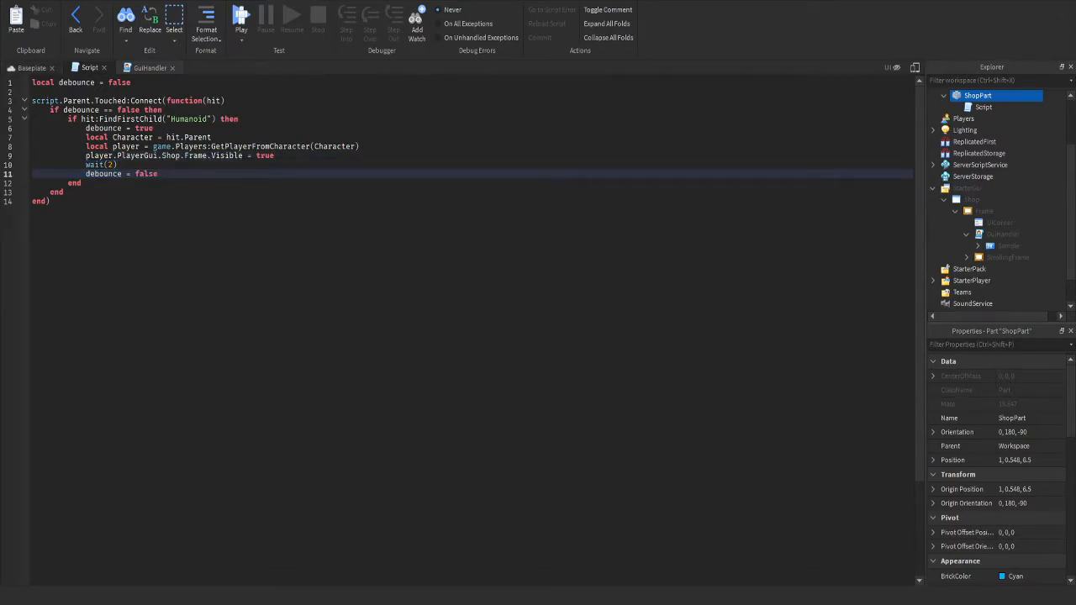
{"action": "left_click", "coordinate": [290, 0]}
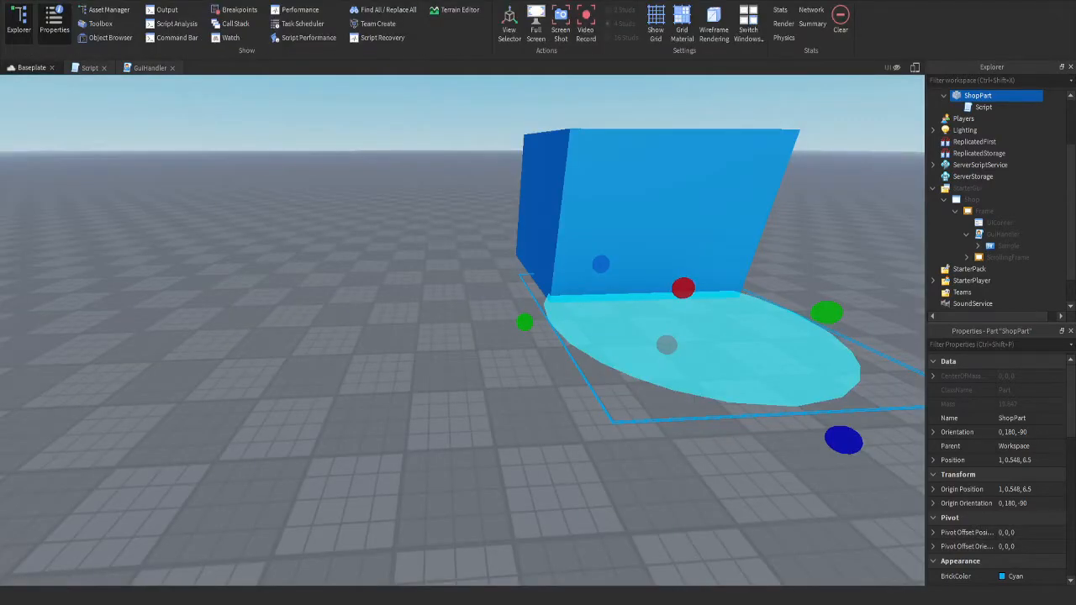
{"action": "left_click", "coordinate": [172, 9]}
{"action": "left_click", "coordinate": [172, 1]}
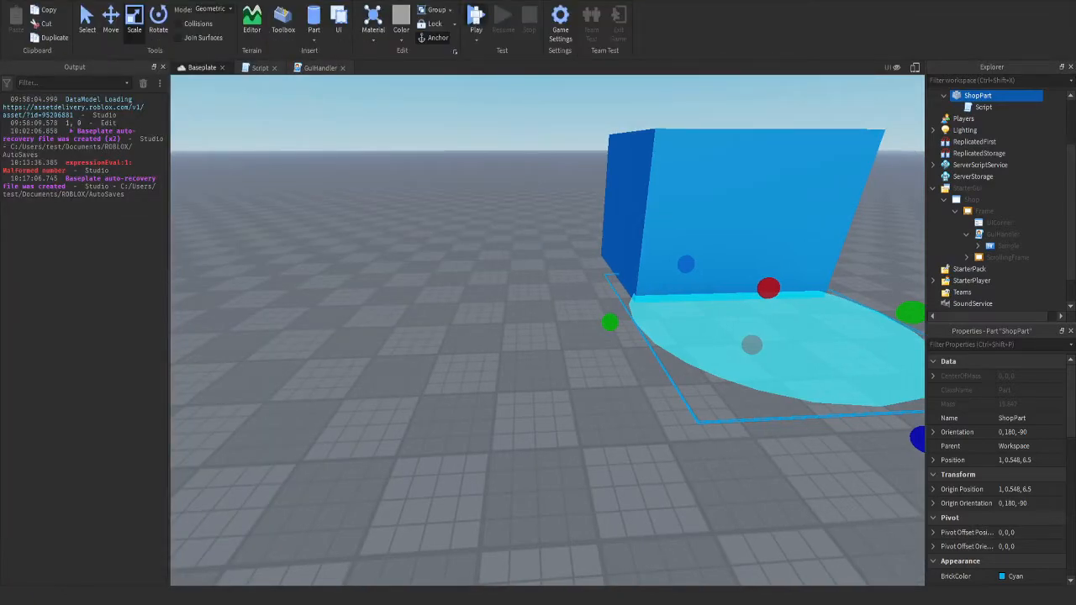
Playtest the place, look toward the shop pad with the Shop frame on screen, and stop the test
{"action": "left_click", "coordinate": [476, 21]}
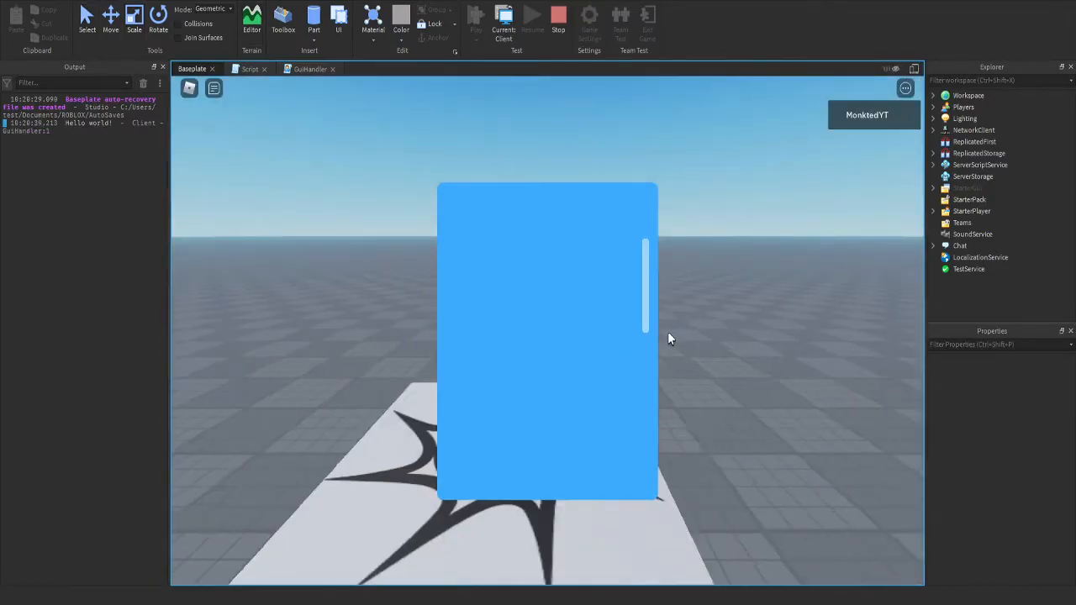
{"action": "right_click_drag", "start_coordinate": [712, 317], "coordinate": [712, 317]}
{"action": "key", "text": "w"}
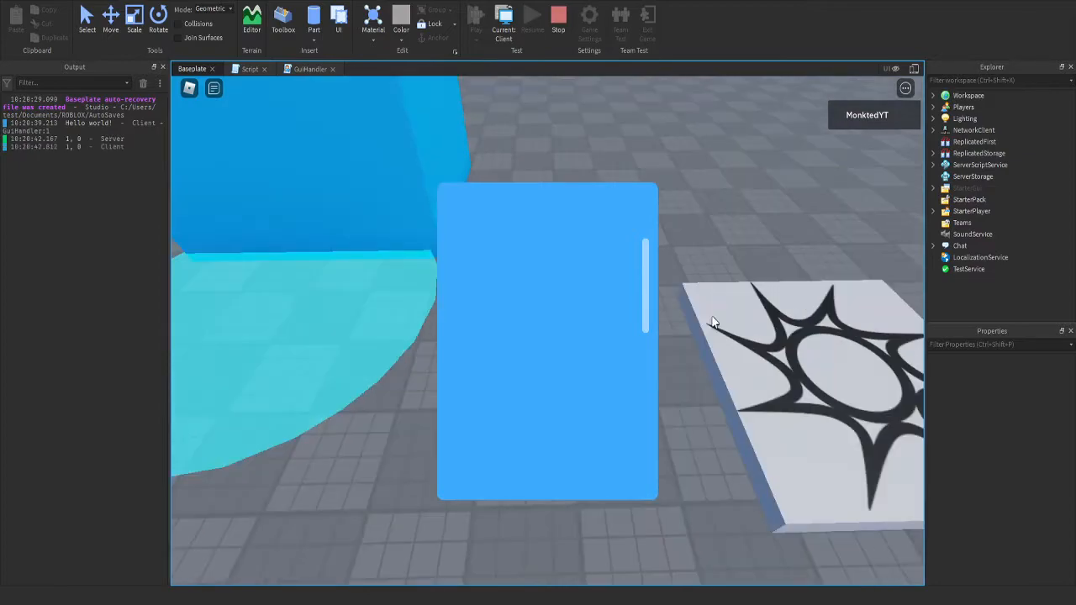
{"action": "left_click", "coordinate": [556, 30]}
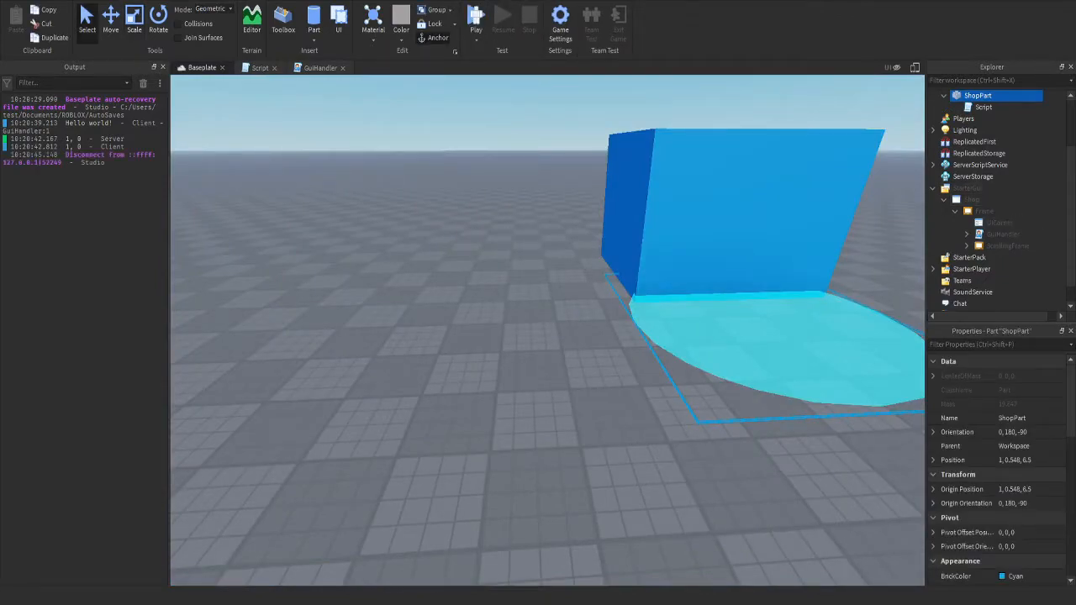
Add a TextButton to the Shop's Frame and place it at the frame's upper-right corner at about 72 x 50
{"action": "left_click", "coordinate": [1003, 235]}
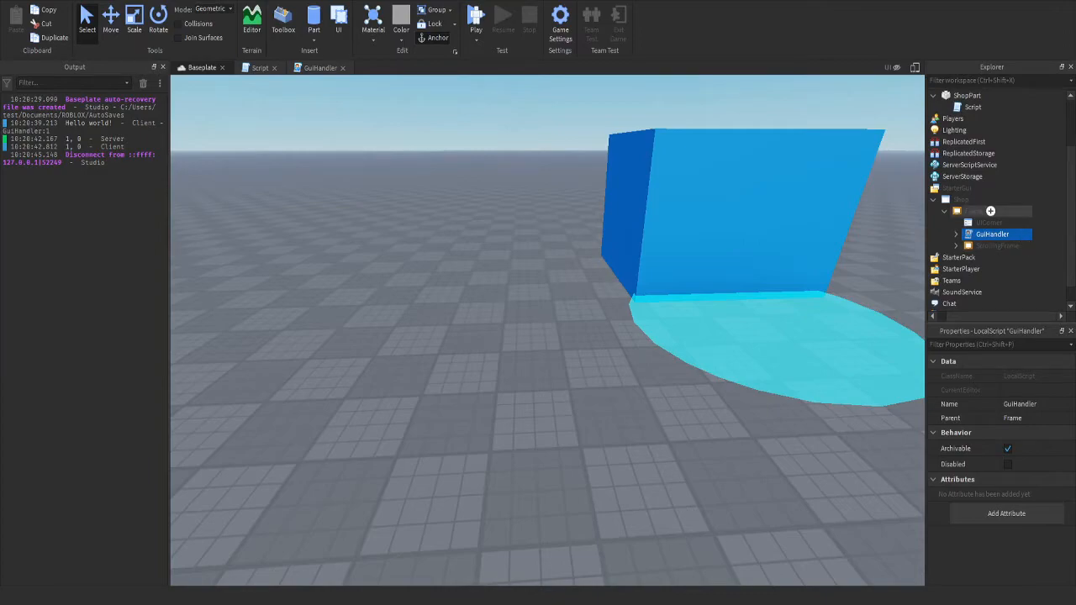
{"action": "left_click", "coordinate": [990, 211]}
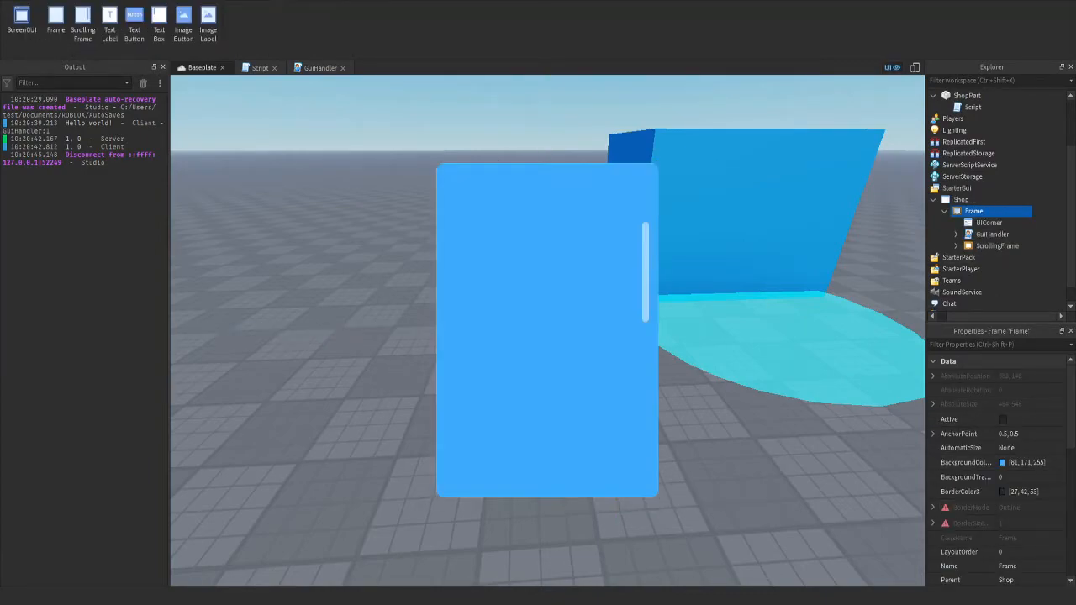
{"action": "left_click", "coordinate": [990, 211]}
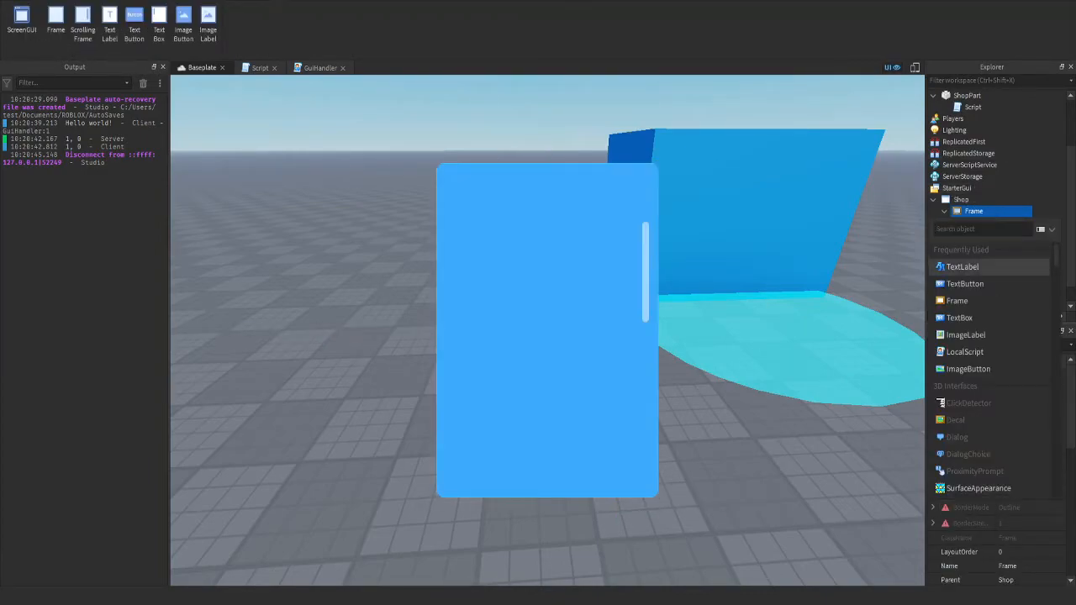
{"action": "left_click", "coordinate": [965, 283]}
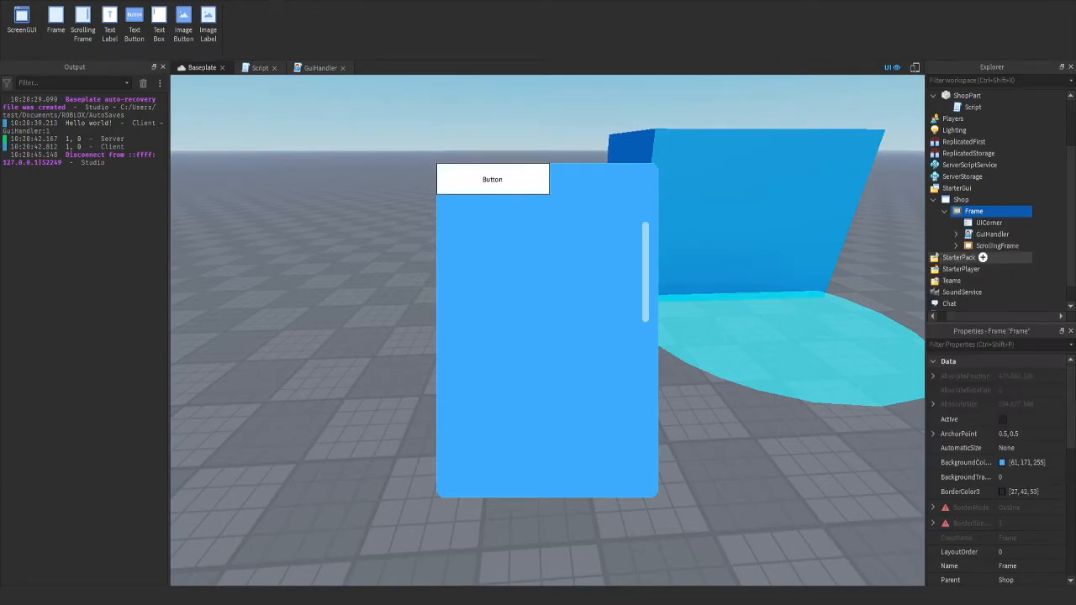
{"action": "left_click", "coordinate": [996, 257]}
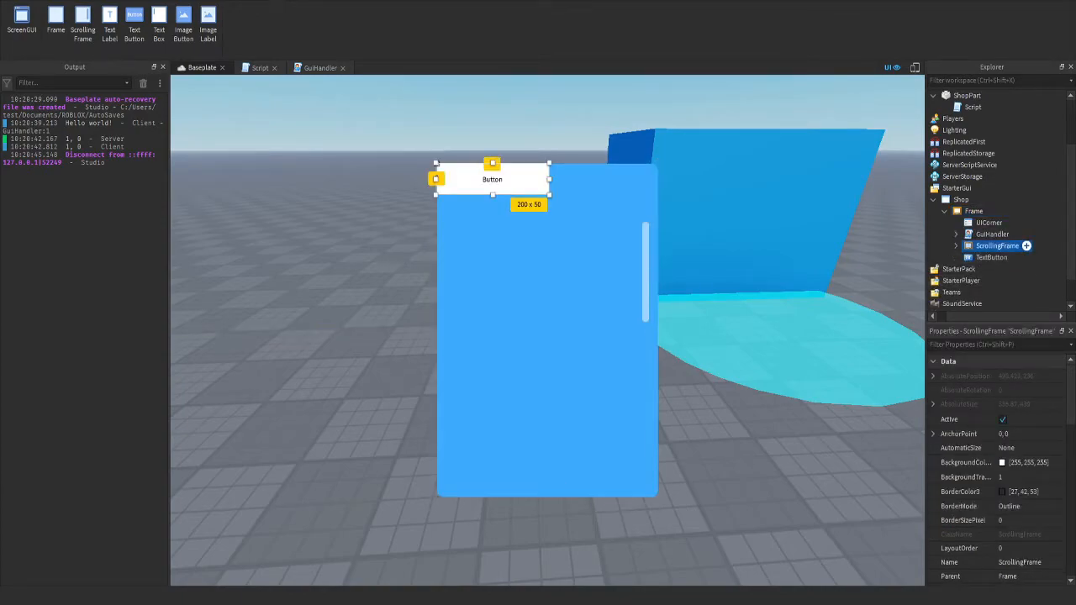
{"action": "left_click_drag", "start_coordinate": [493, 179], "coordinate": [681, 168]}
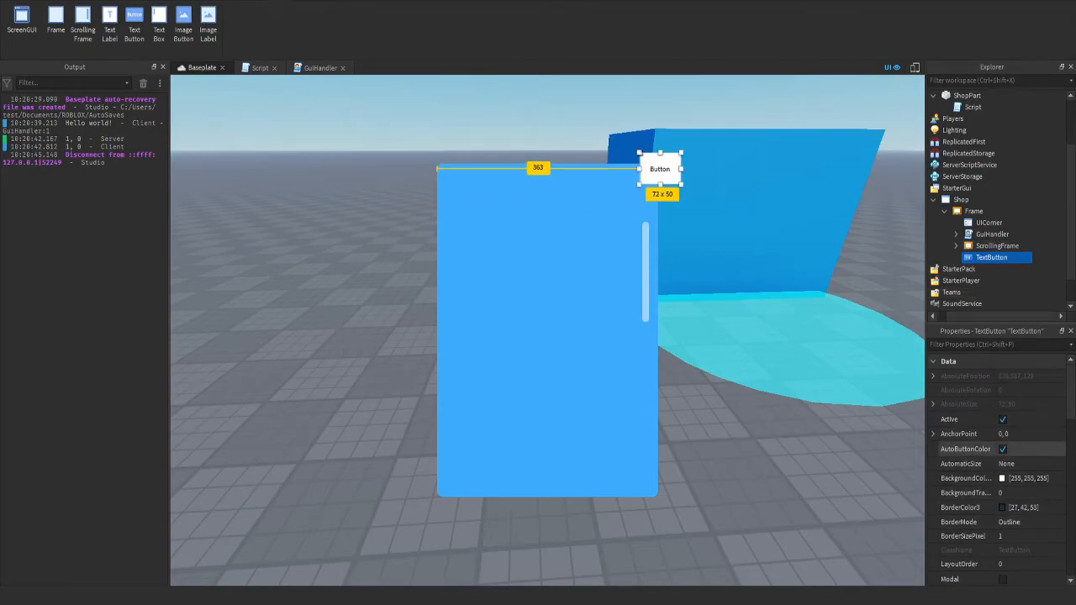
Set the TextButton's AnchorPoint to 0.5,0.5 and its Position to {0.5, 0},{0.5, 0}
{"action": "left_click", "coordinate": [1009, 434]}
{"action": "type", "text": "0.5,0.5"}
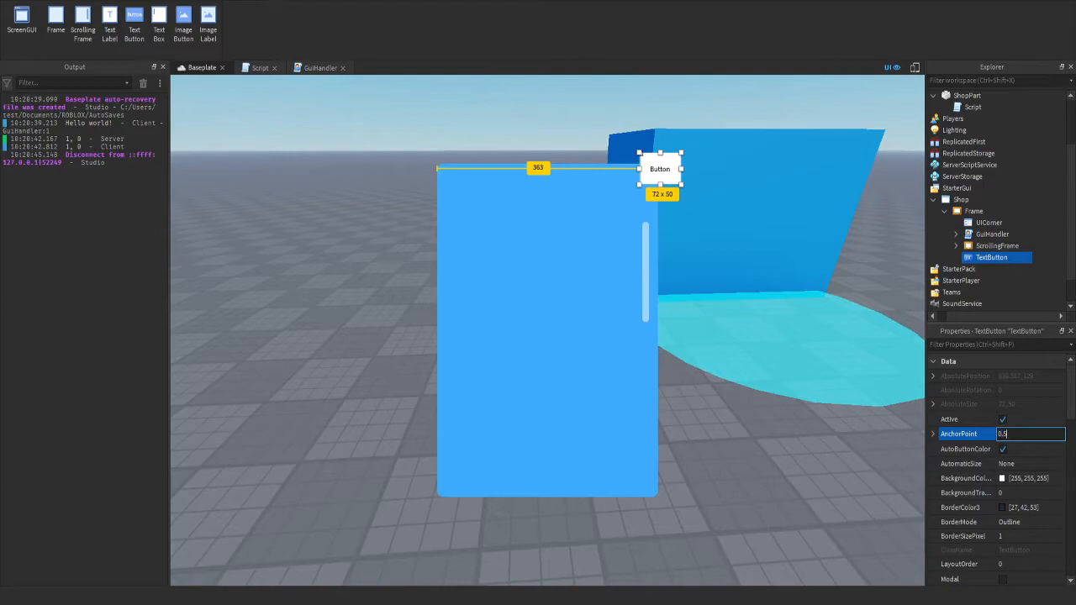
{"action": "key", "text": "Return"}
{"action": "scroll", "coordinate": [1000, 471], "scroll_direction": "down", "scroll_amount": 3}
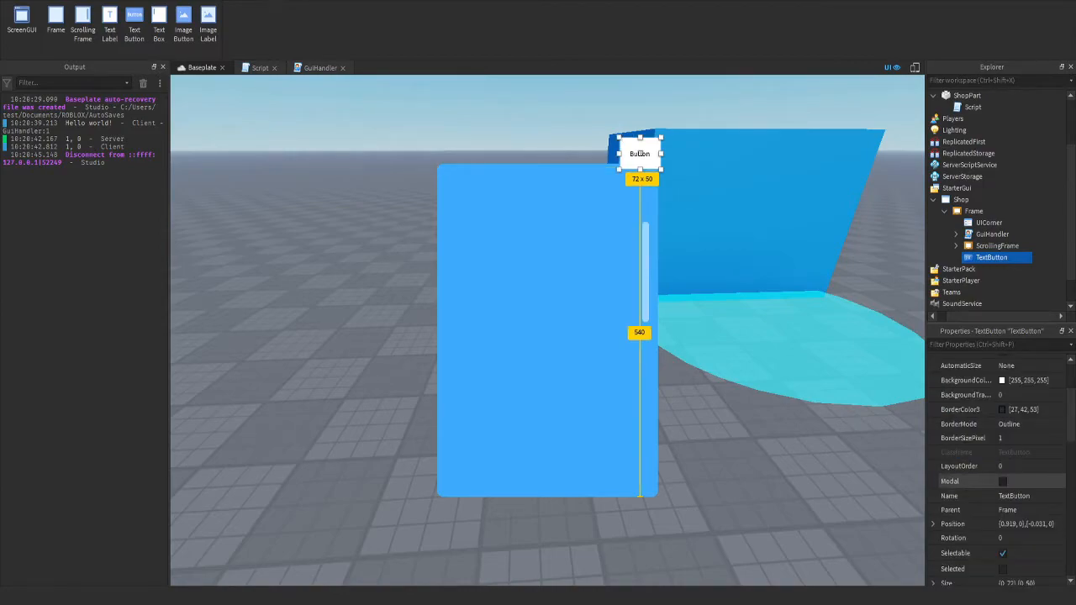
{"action": "left_click", "coordinate": [1030, 524]}
{"action": "type", "text": "0"}
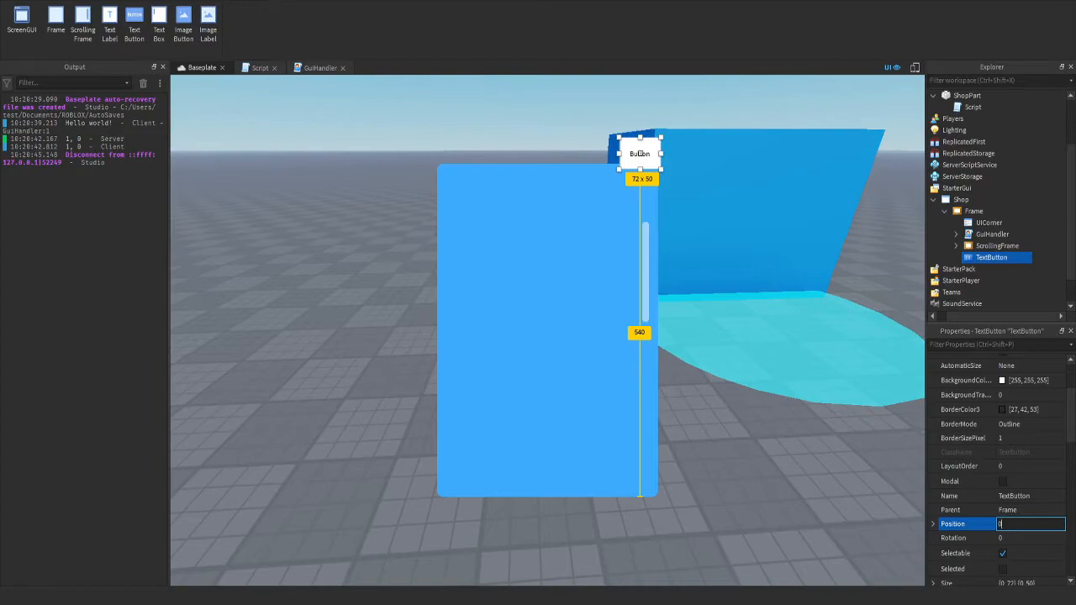
{"action": "type", "text": ".5,0,0,"}
{"action": "type", "text": "5,0"}
{"action": "key", "text": "Return"}
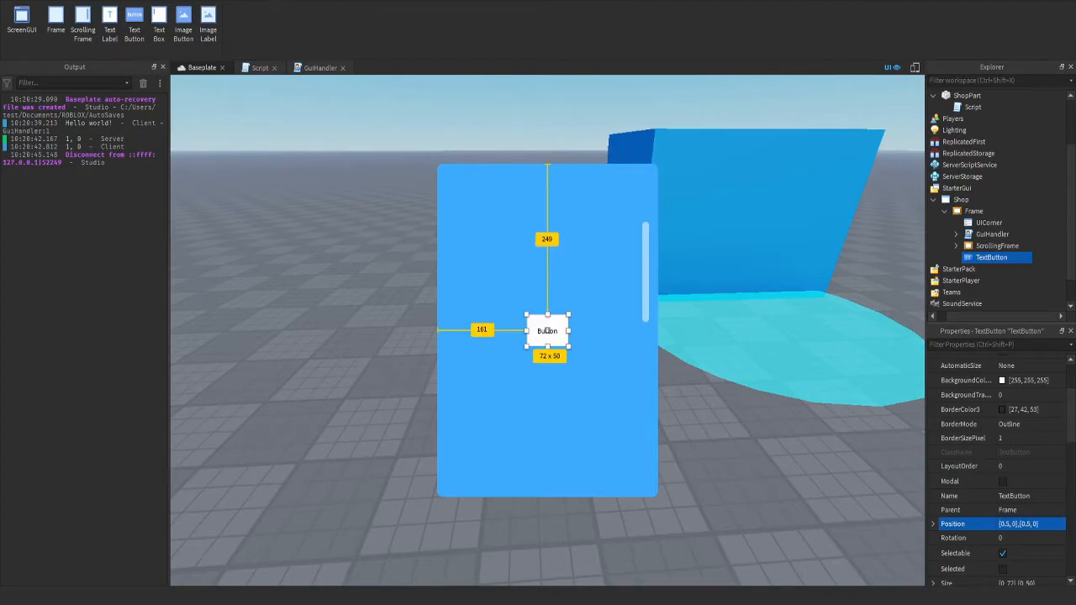
Change the TextButton's horizontal Position scale to 0
{"action": "left_click", "coordinate": [1030, 523]}
{"action": "left_click", "coordinate": [1007, 524]}
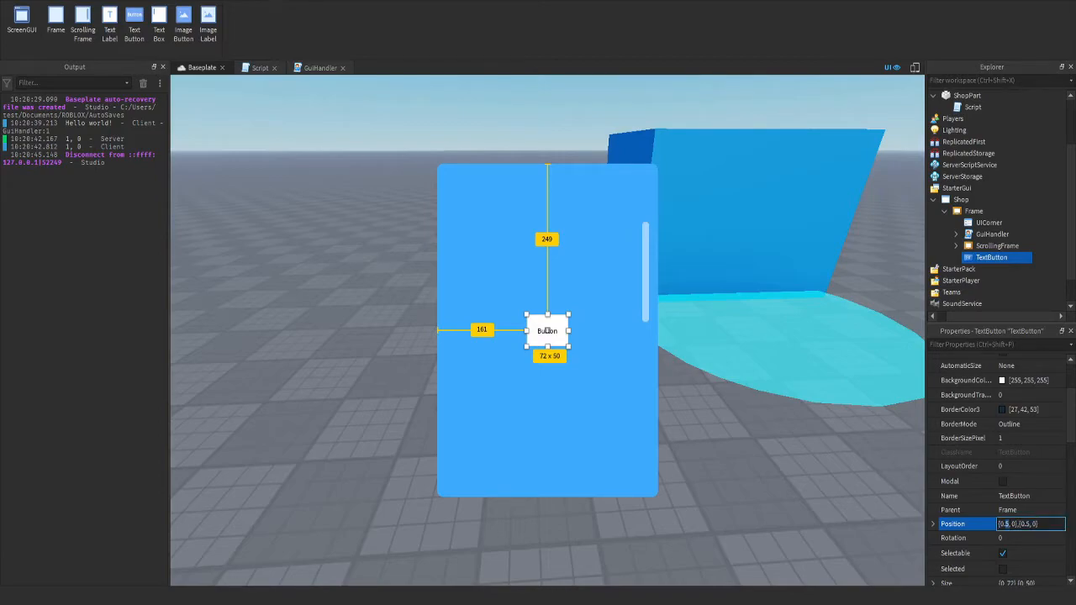
{"action": "key", "text": "BackSpace"}
{"action": "type", "text": "1"}
{"action": "key", "text": "Return"}
{"action": "left_click", "coordinate": [1009, 524]}
{"action": "left_click", "coordinate": [1009, 524]}
{"action": "key", "text": "BackSpace"}
{"action": "key", "text": "BackSpace"}
{"action": "key", "text": "Return"}
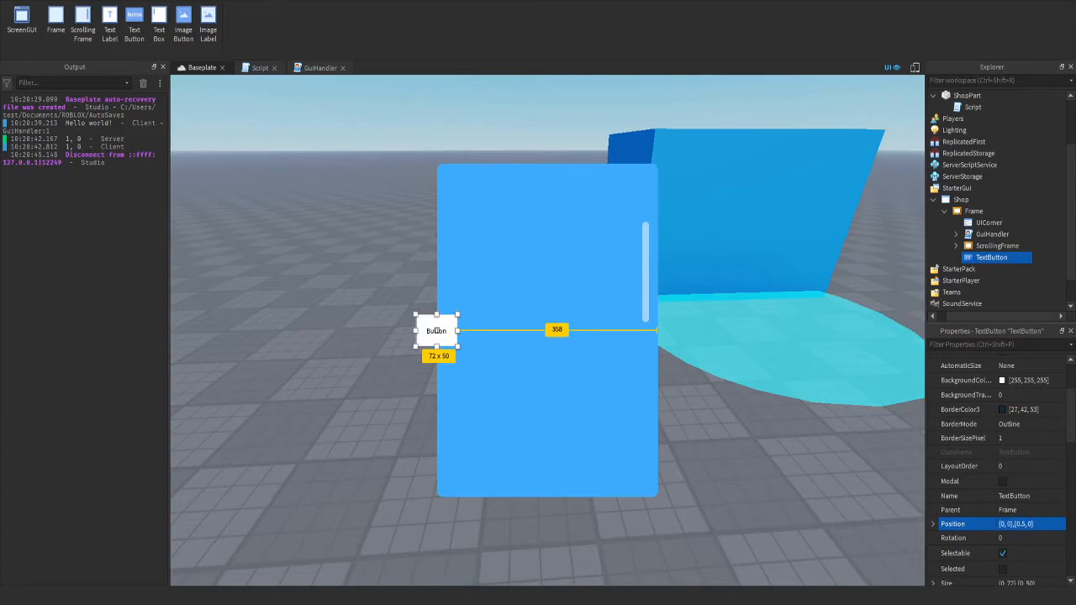
Set the TextButton's Position to {1, 0},{0, 0} so it sits on the frame's upper-right corner
{"action": "left_click", "coordinate": [1009, 524]}
{"action": "left_click", "coordinate": [1009, 524]}
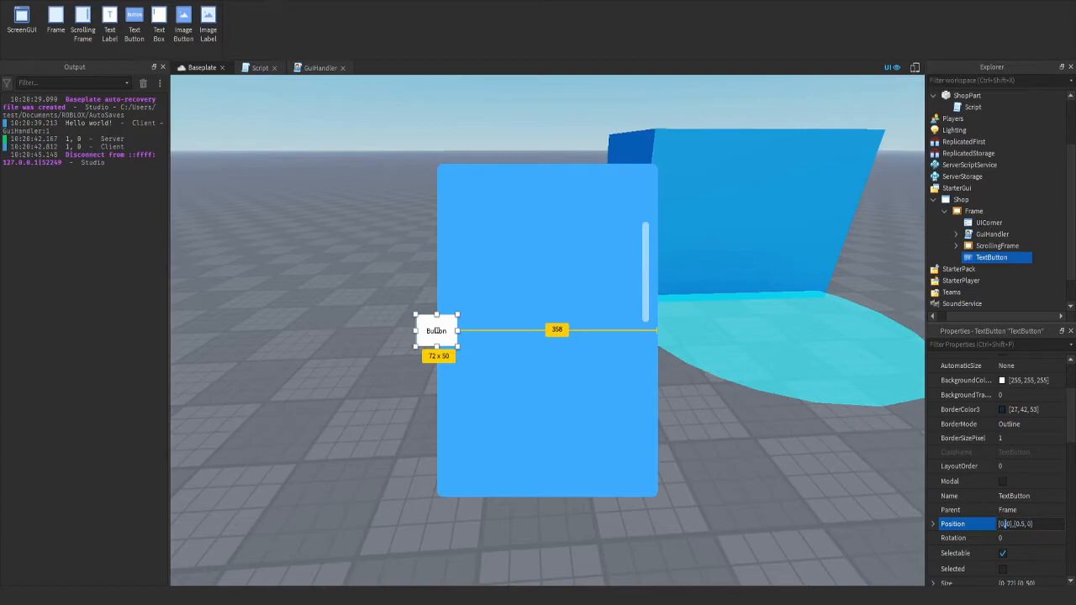
{"action": "key", "text": "BackSpace"}
{"action": "type", "text": "1"}
{"action": "key", "text": "Return"}
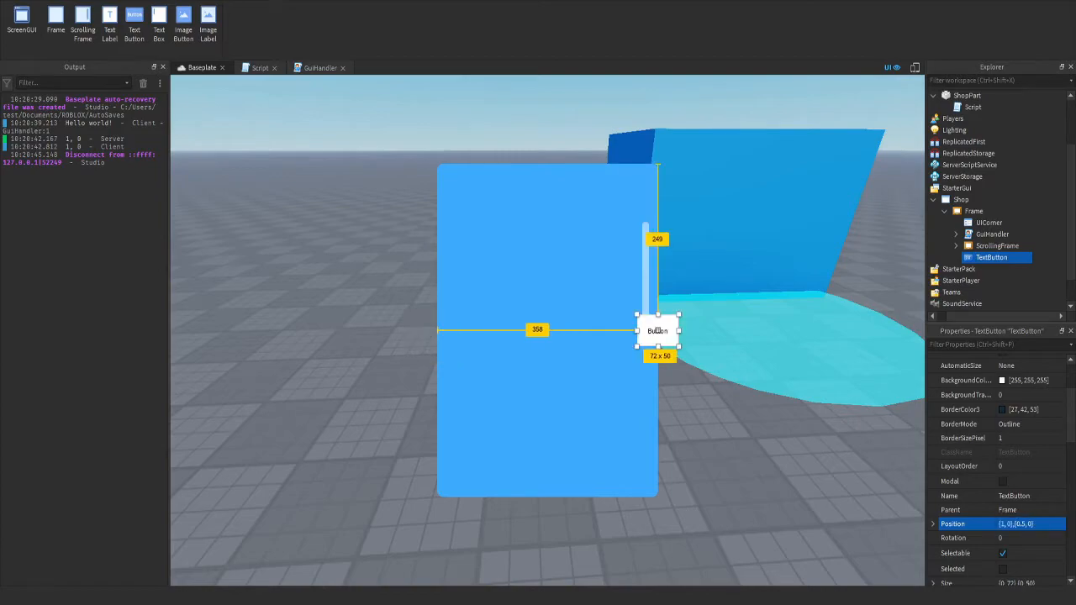
{"action": "left_click", "coordinate": [1018, 524]}
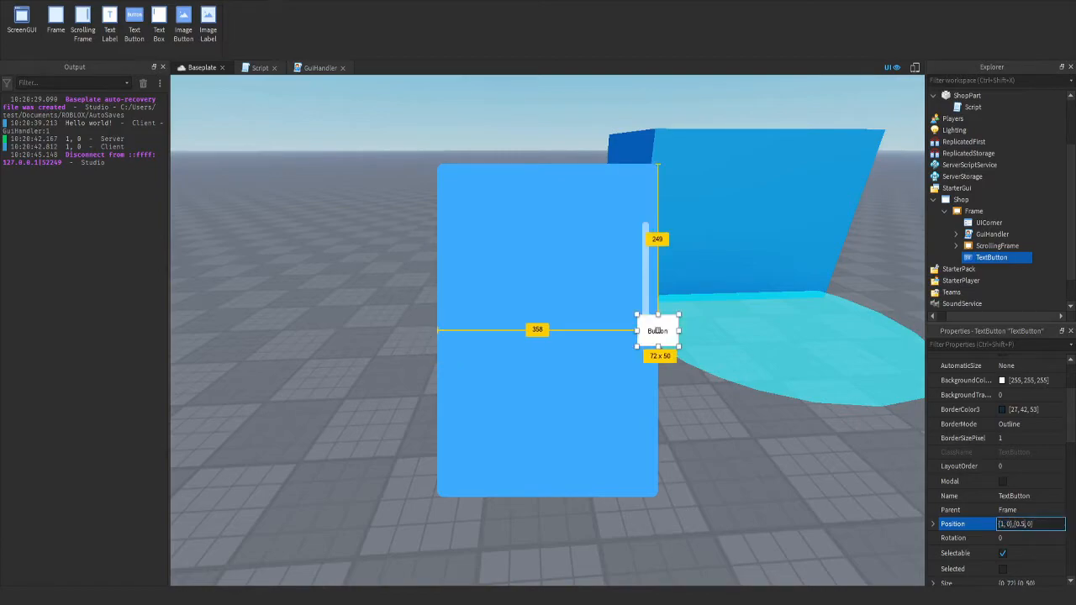
{"action": "key", "text": "BackSpace"}
{"action": "key", "text": "BackSpace"}
{"action": "key", "text": "Return"}
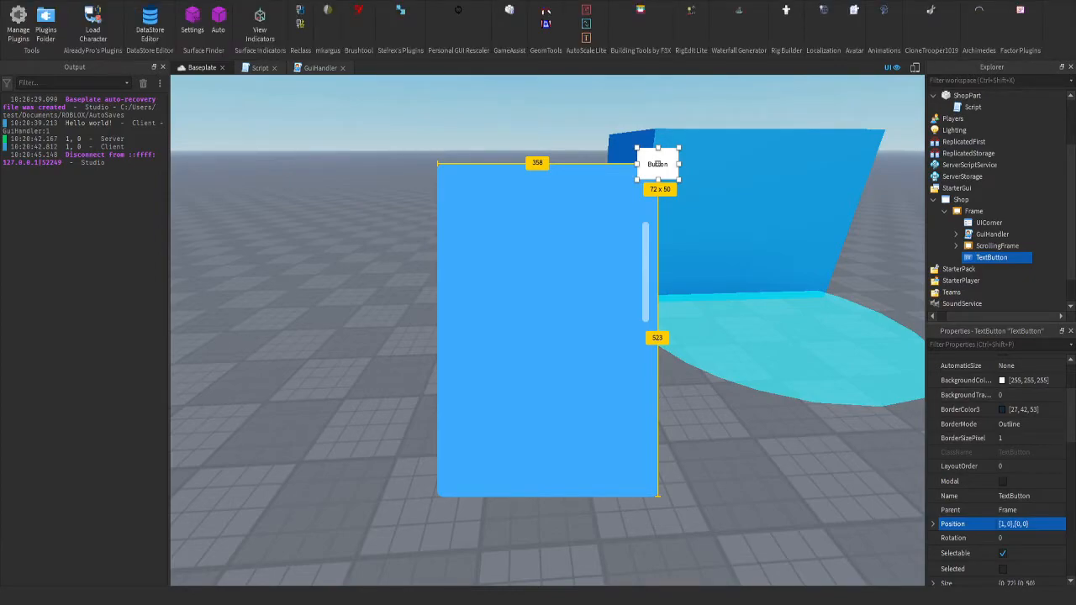
Make the TextButton square by setting its Size to {0, 72},{0, 72}
{"action": "scroll", "coordinate": [996, 471], "scroll_direction": "down", "scroll_amount": 5}
{"action": "left_click", "coordinate": [1018, 388]}
{"action": "left_click", "coordinate": [1016, 387]}
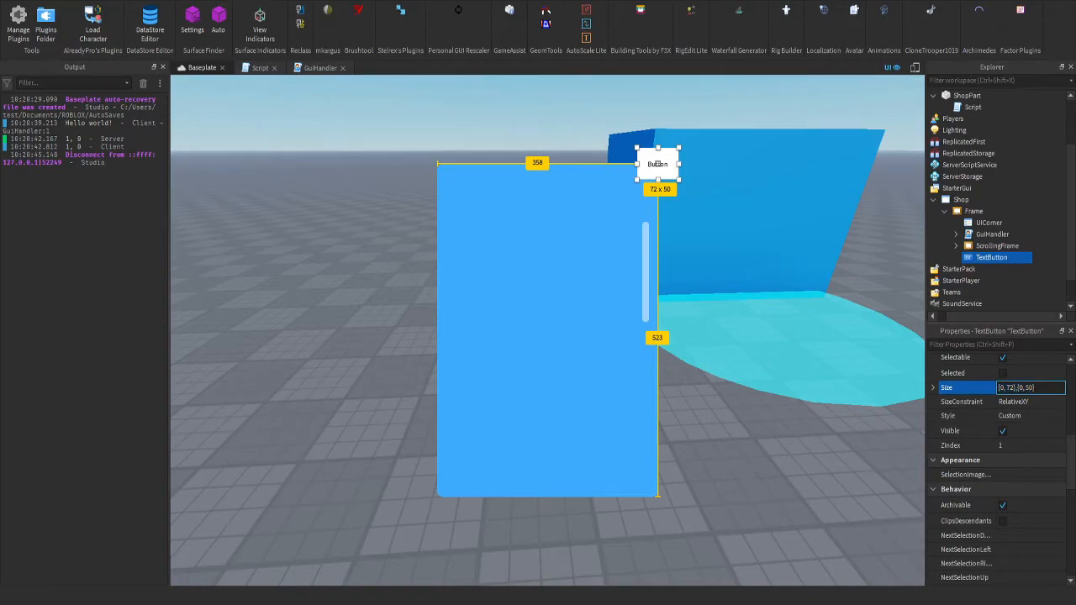
{"action": "key", "text": "BackSpace"}
{"action": "key", "text": "BackSpace"}
{"action": "type", "text": "7"}
{"action": "key", "text": "BackSpace"}
{"action": "key", "text": "BackSpace"}
{"action": "type", "text": "72"}
{"action": "key", "text": "Return"}
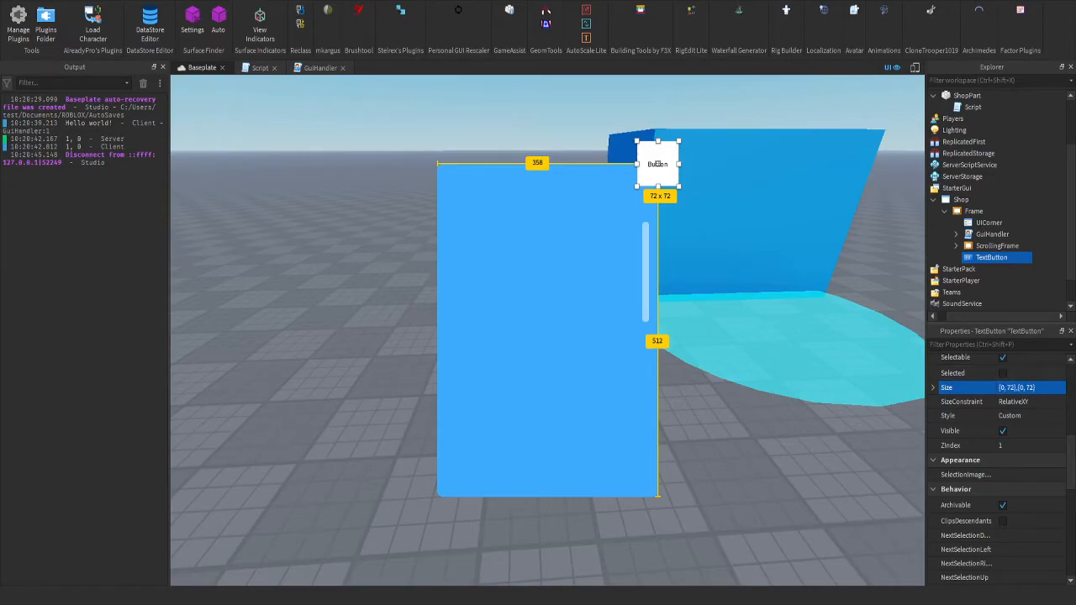
Convert the TextButton's size from pixel offset to scale with AutoScale Lite
{"action": "left_click", "coordinate": [586, 24]}
{"action": "left_click", "coordinate": [36, 148]}
{"action": "left_click", "coordinate": [113, 81]}
Close the Output window and resize the TextButton to about 64 x 53 at the frame's upper-right corner
{"action": "left_click", "coordinate": [163, 67]}
{"action": "left_click_drag", "start_coordinate": [623, 187], "coordinate": [589, 170]}
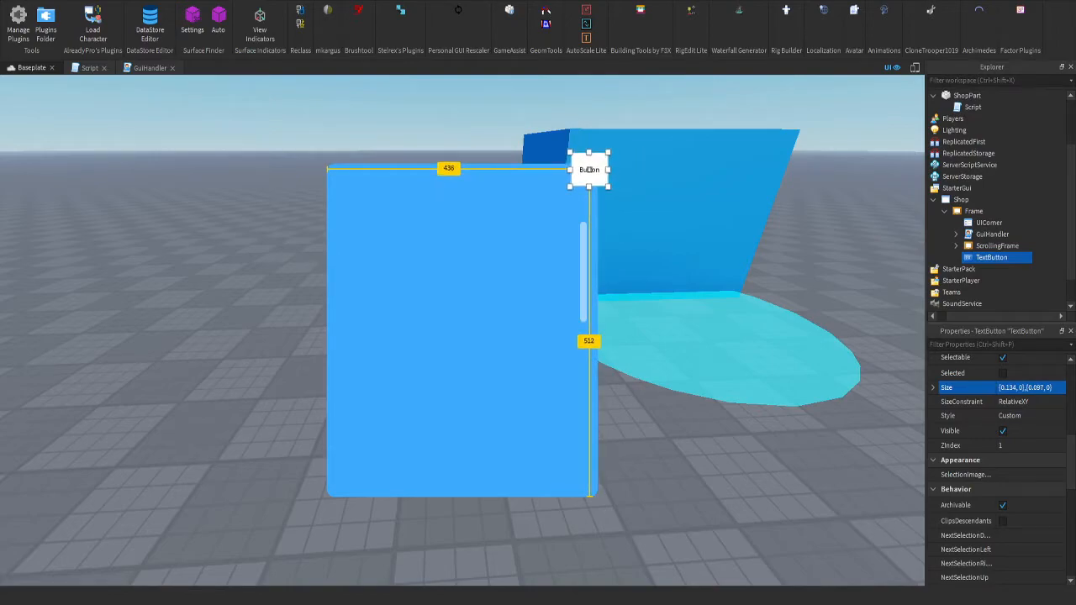
Rename the Frame's TextButton as Close
{"action": "left_click", "coordinate": [1017, 257]}
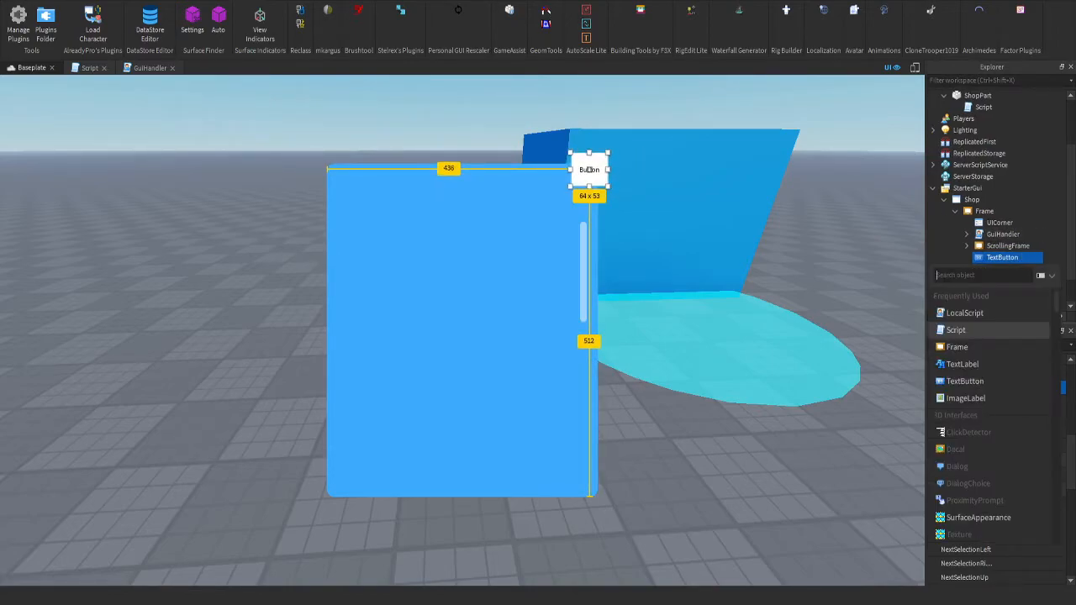
{"action": "left_click", "coordinate": [1019, 257]}
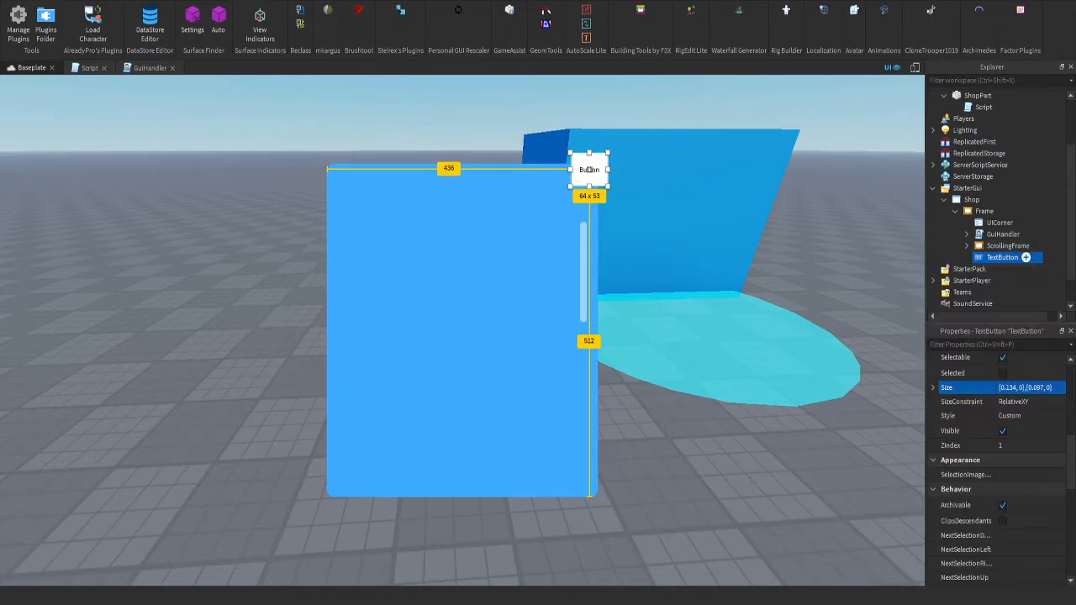
{"action": "key", "text": "F2"}
{"action": "type", "text": "Close"}
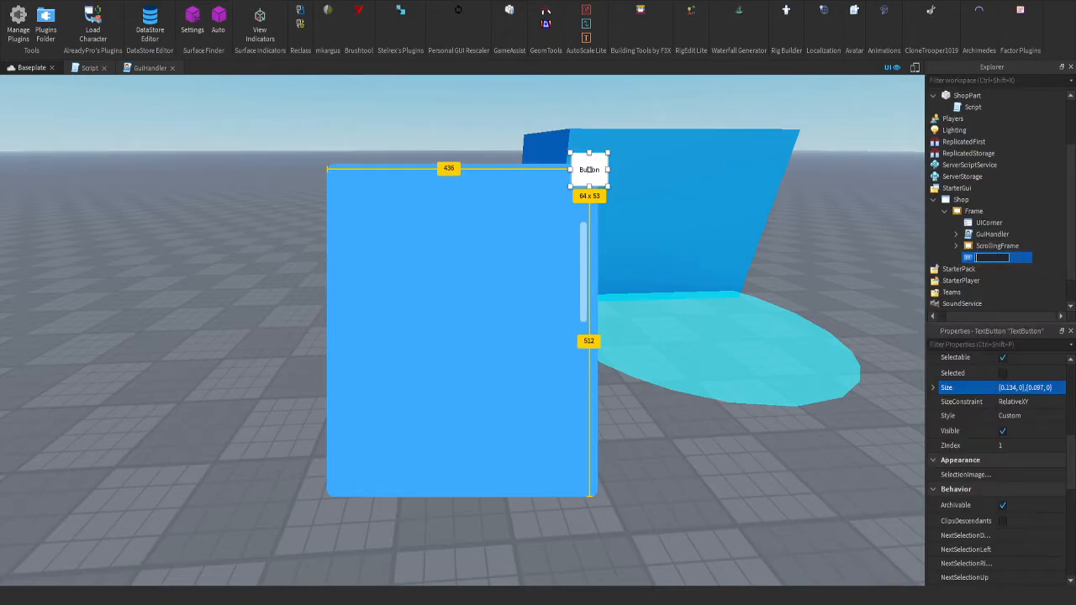
{"action": "key", "text": "Return"}
Add a LocalScript to the Close button and replace its default code with a script.Parent.MouseButton1Click:Connect(function() block
{"action": "left_click", "coordinate": [999, 257]}
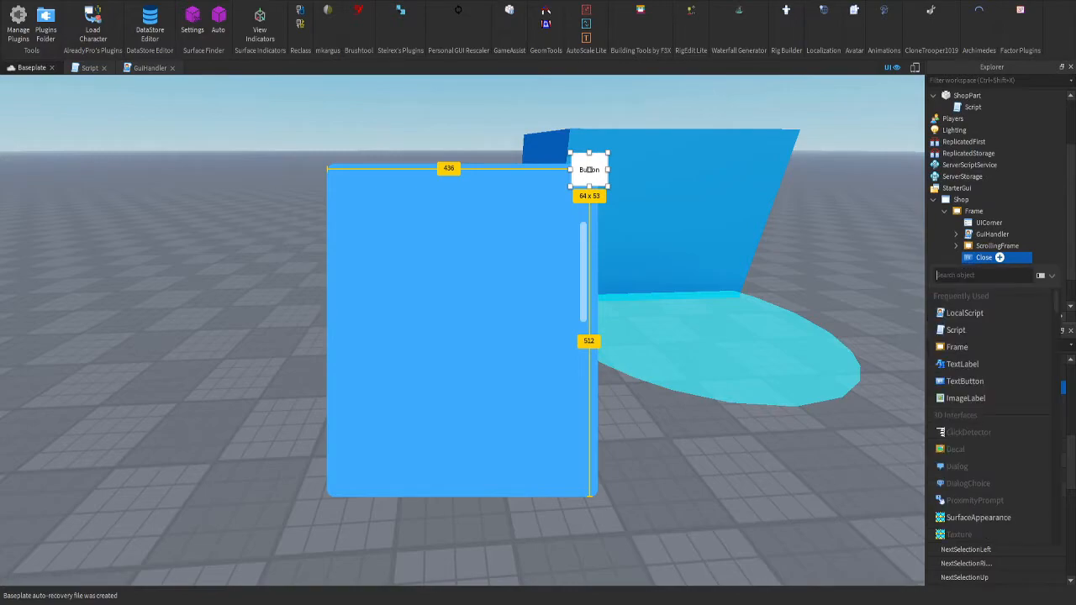
{"action": "key", "text": "Return"}
{"action": "key", "text": "ctrl+a"}
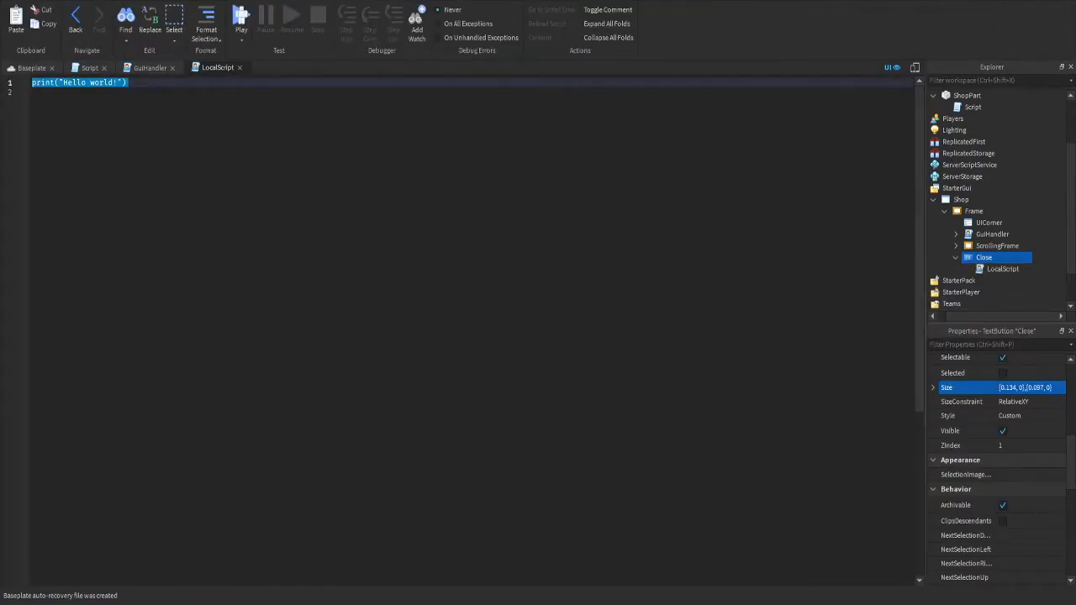
{"action": "type", "text": "script.Parent"}
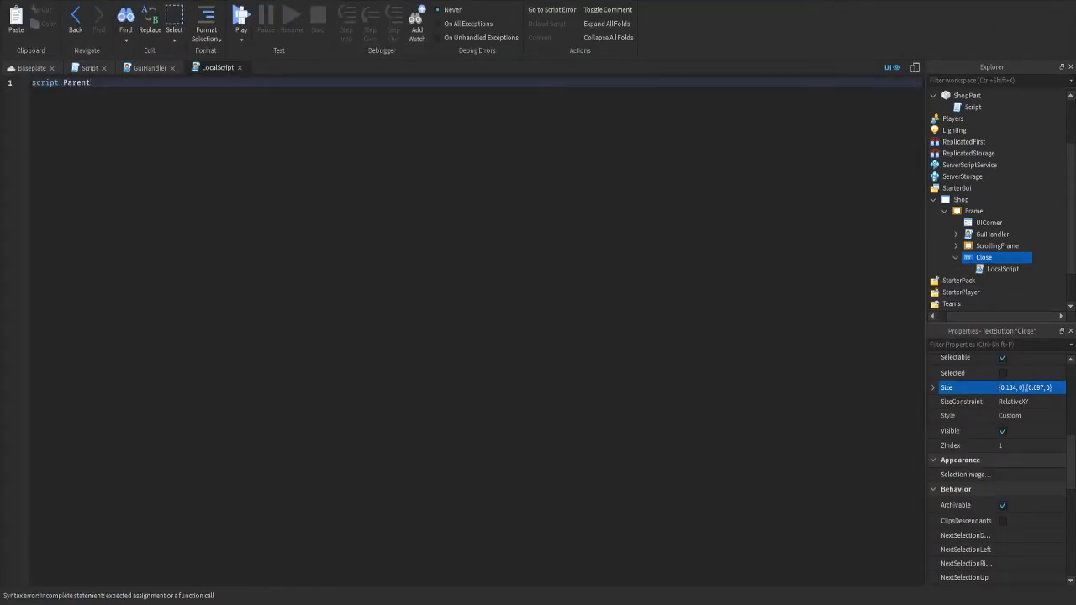
{"action": "type", "text": ".Mouse"}
{"action": "key", "text": "Tab"}
{"action": "type", "text": ":C"}
{"action": "key", "text": "Tab"}
{"action": "type", "text": "f"}
{"action": "key", "text": "Tab"}
{"action": "key", "text": "Delete"}
{"action": "type", "text": "()"}
{"action": "key", "text": "Return"}
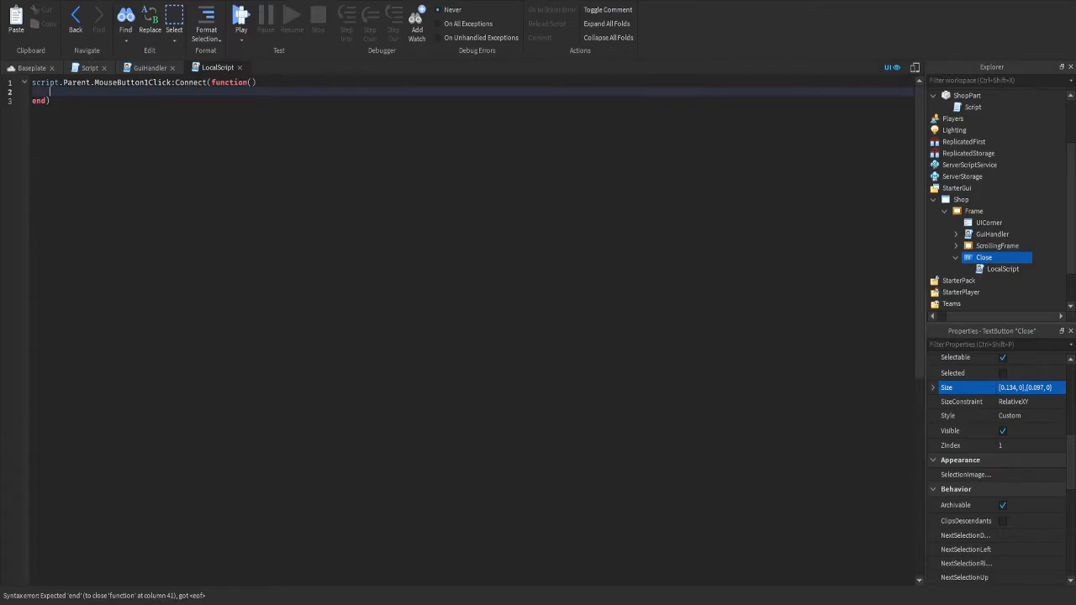
Inside the click function, hide the shop frame with script.Parent.Parent.Visible = false
{"action": "type", "text": "script.P"}
{"action": "key", "text": "Tab"}
{"action": "type", "text": ".P"}
{"action": "key", "text": "Tab"}
{"action": "type", "text": "."}
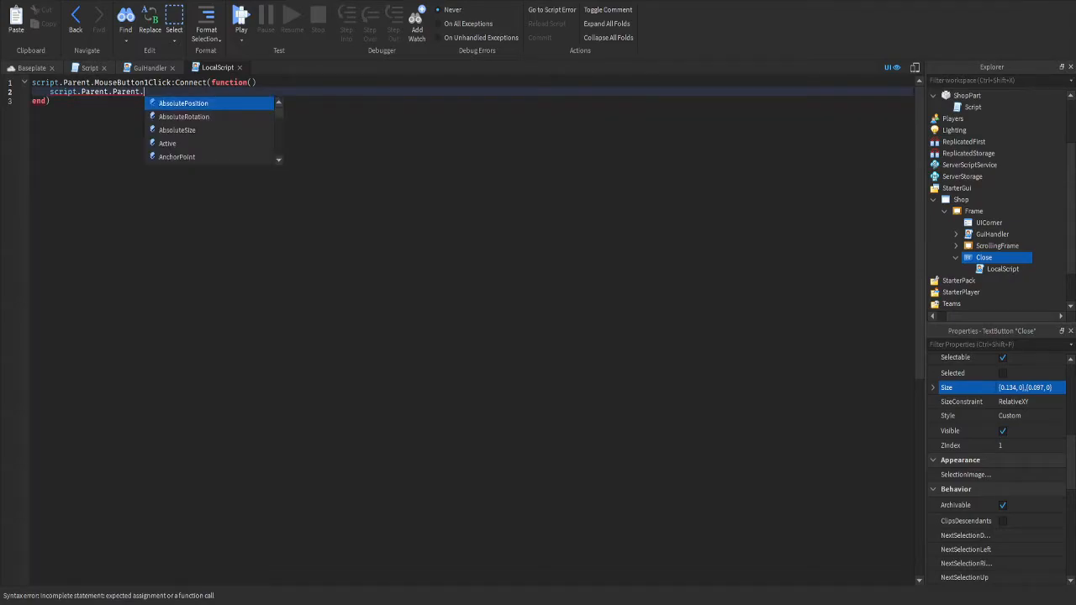
{"action": "type", "text": "Vi"}
{"action": "key", "text": "Tab"}
{"action": "type", "text": "= f"}
{"action": "key", "text": "Tab"}
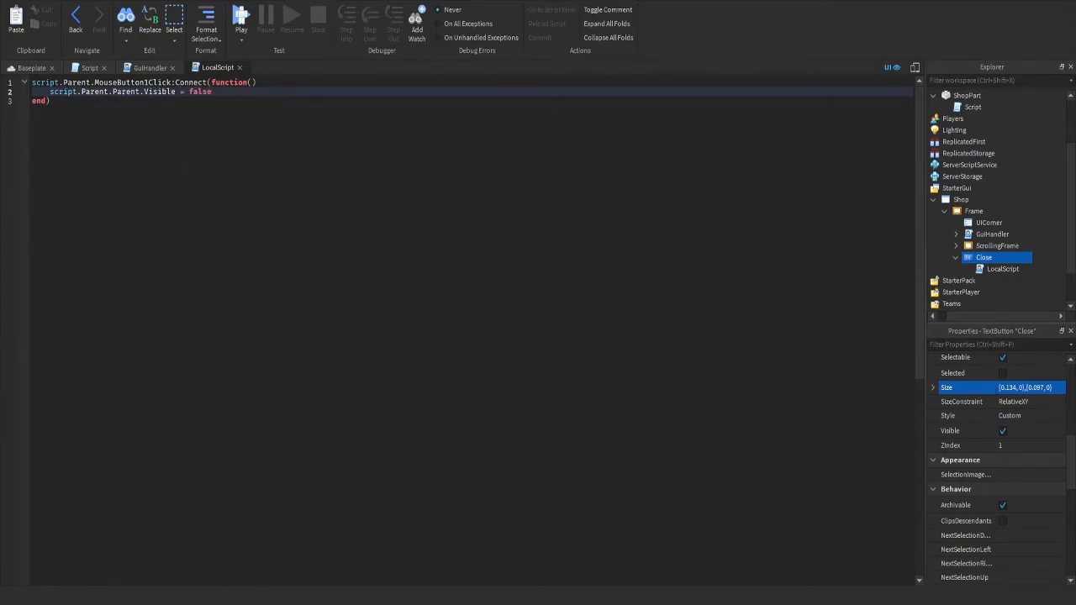
Turn on TextScaled for the Close button and set its text to X
{"action": "left_click", "coordinate": [32, 68]}
{"action": "scroll", "coordinate": [1000, 471], "scroll_direction": "down", "scroll_amount": 15}
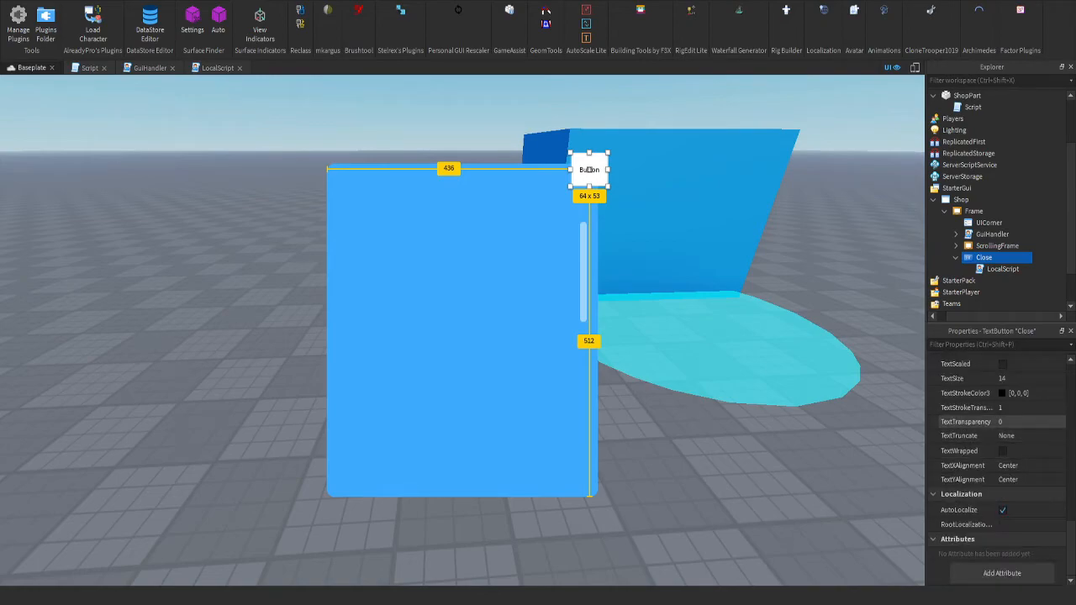
{"action": "left_click", "coordinate": [1009, 378]}
{"action": "left_click", "coordinate": [1003, 364]}
{"action": "scroll", "coordinate": [1003, 383], "scroll_direction": "up", "scroll_amount": 2}
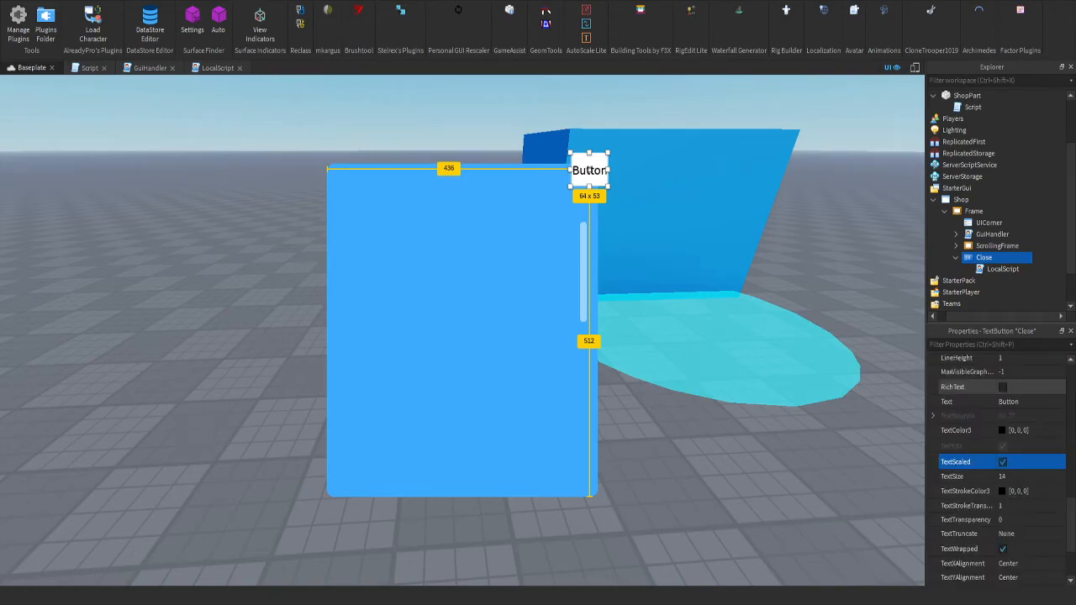
{"action": "left_click", "coordinate": [1009, 402]}
{"action": "type", "text": "X"}
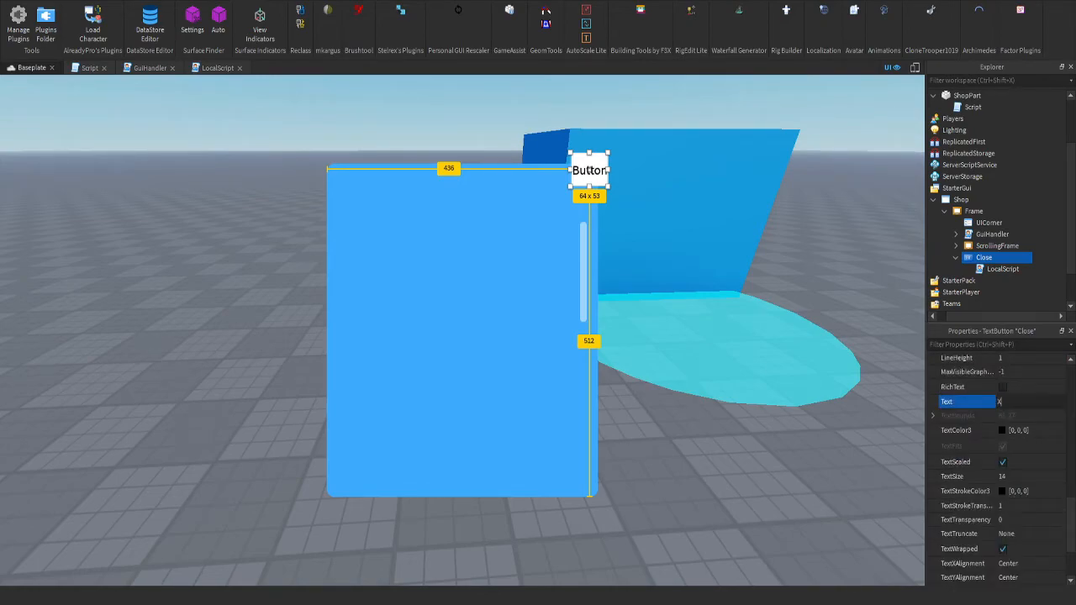
{"action": "key", "text": "Return"}
Make the Close button's text white (255, 255, 255) and set its font to GothamBold
{"action": "left_click", "coordinate": [1002, 431]}
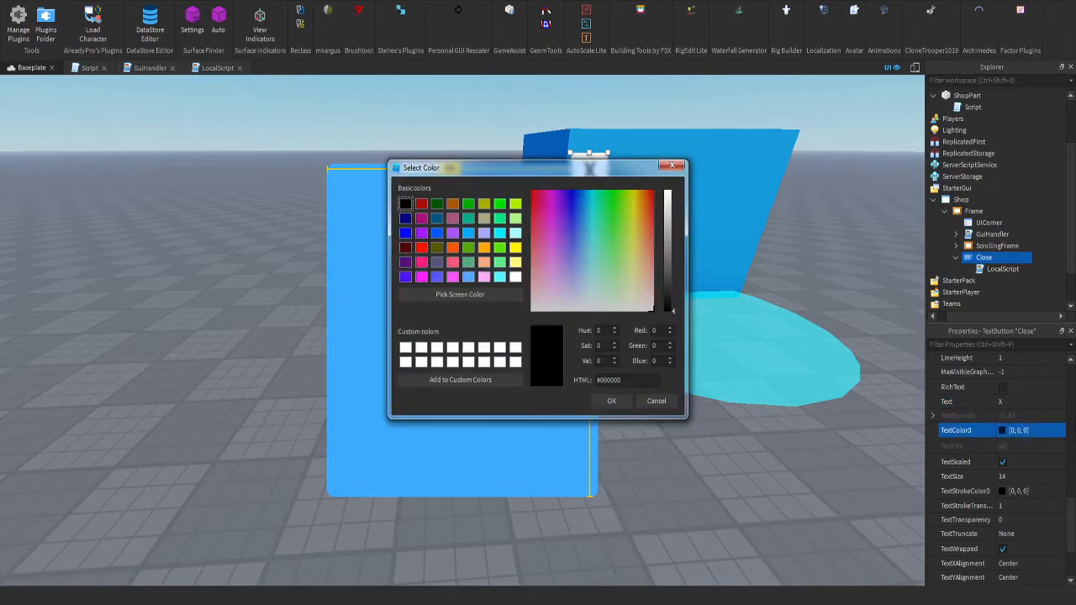
{"action": "left_click", "coordinate": [515, 277]}
{"action": "left_click", "coordinate": [612, 401]}
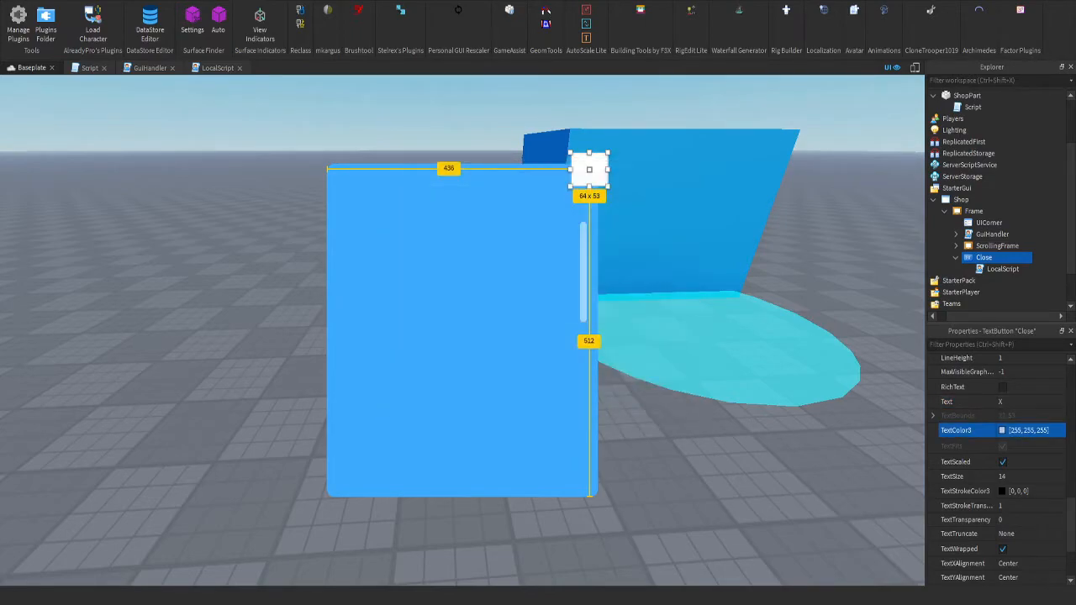
{"action": "scroll", "coordinate": [967, 485], "scroll_direction": "up", "scroll_amount": 2}
{"action": "left_click", "coordinate": [1019, 443]}
{"action": "left_click", "coordinate": [1026, 442]}
{"action": "scroll", "coordinate": [1023, 492], "scroll_direction": "down", "scroll_amount": 3}
{"action": "scroll", "coordinate": [1021, 494], "scroll_direction": "up", "scroll_amount": 9}
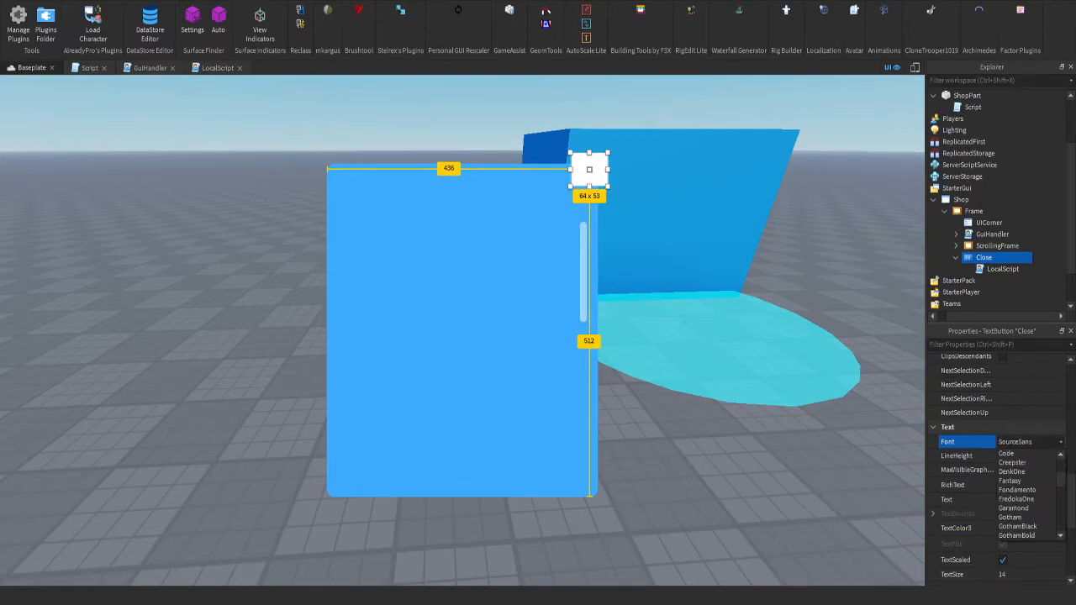
{"action": "left_click", "coordinate": [1017, 535]}
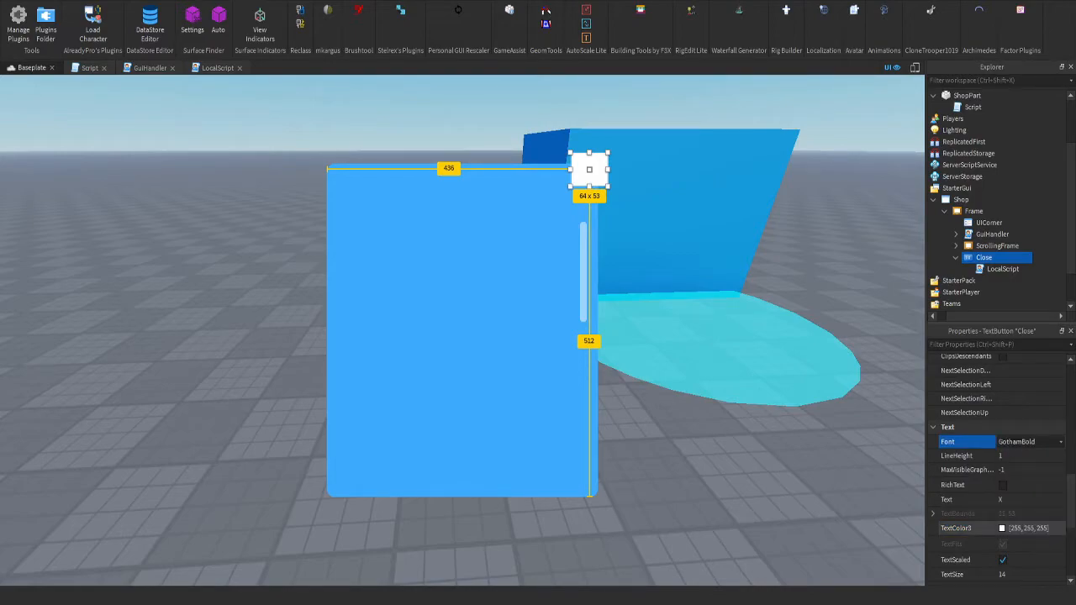
{"action": "scroll", "coordinate": [996, 462], "scroll_direction": "down", "scroll_amount": 3}
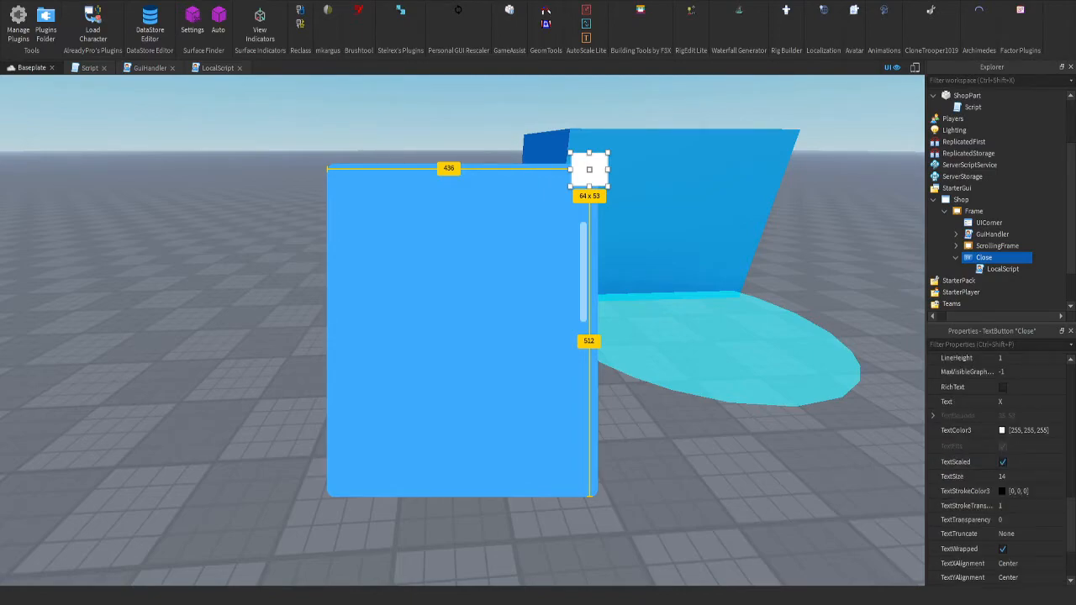
Change the Close button's background colour to orange-red (255, 52, 2)
{"action": "scroll", "coordinate": [996, 462], "scroll_direction": "up", "scroll_amount": 10}
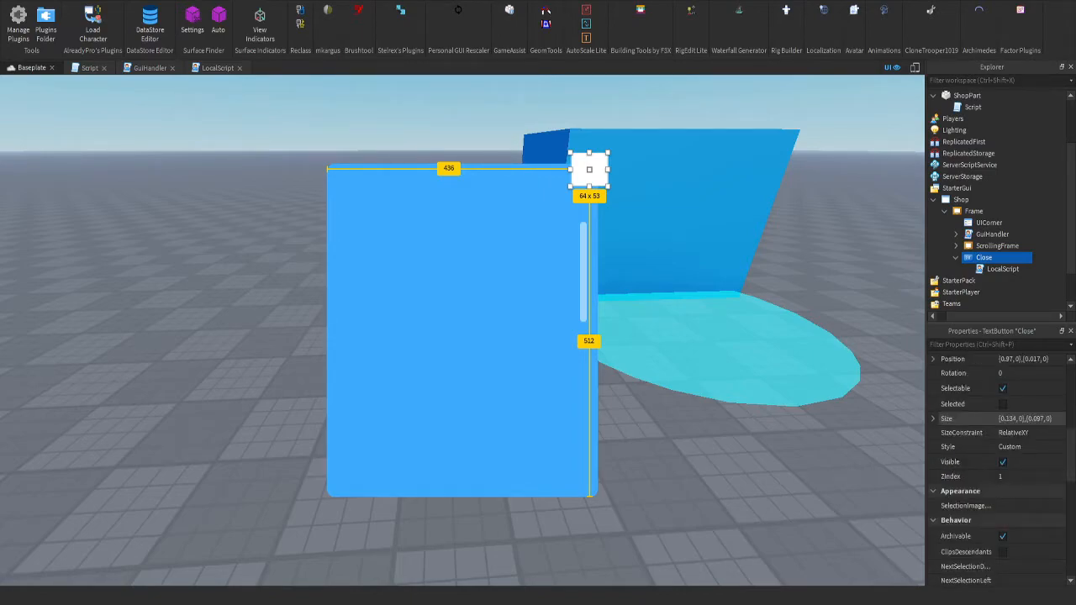
{"action": "left_click", "coordinate": [1002, 478]}
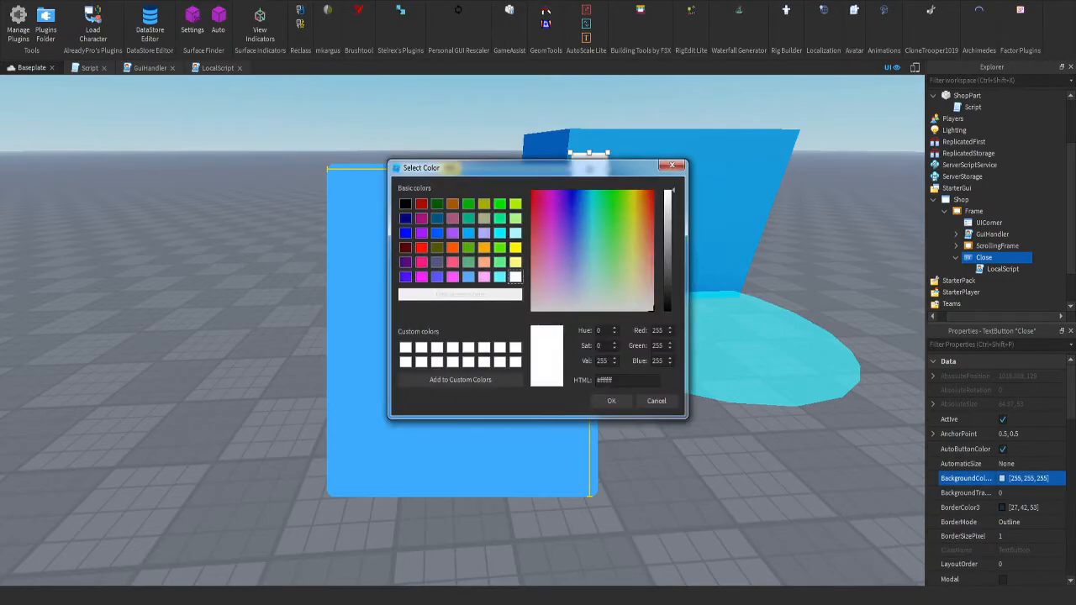
{"action": "left_click_drag", "start_coordinate": [644, 268], "coordinate": [649, 193]}
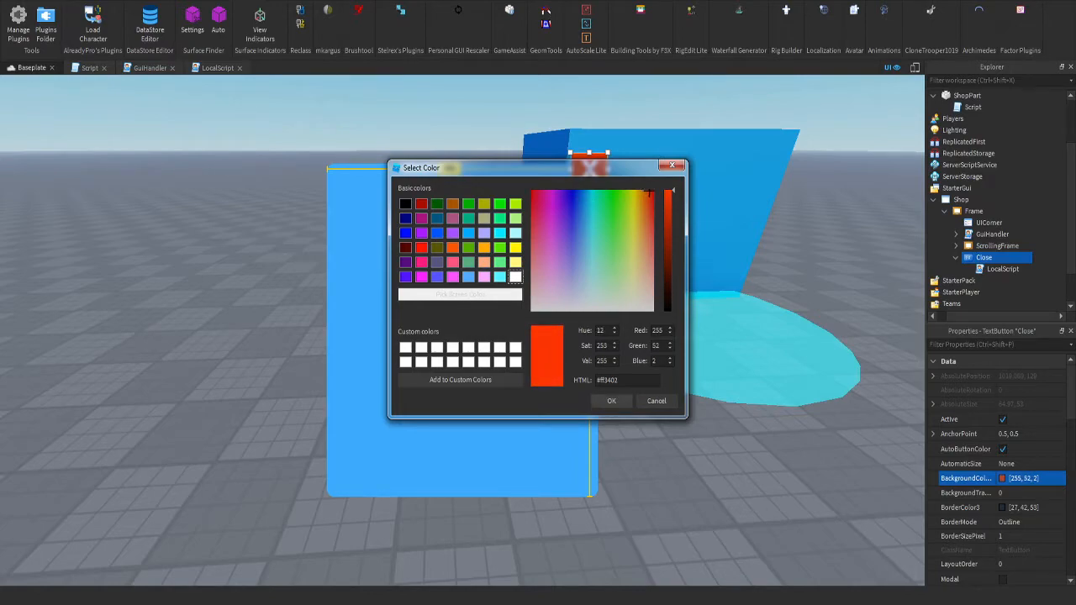
{"action": "left_click", "coordinate": [612, 400]}
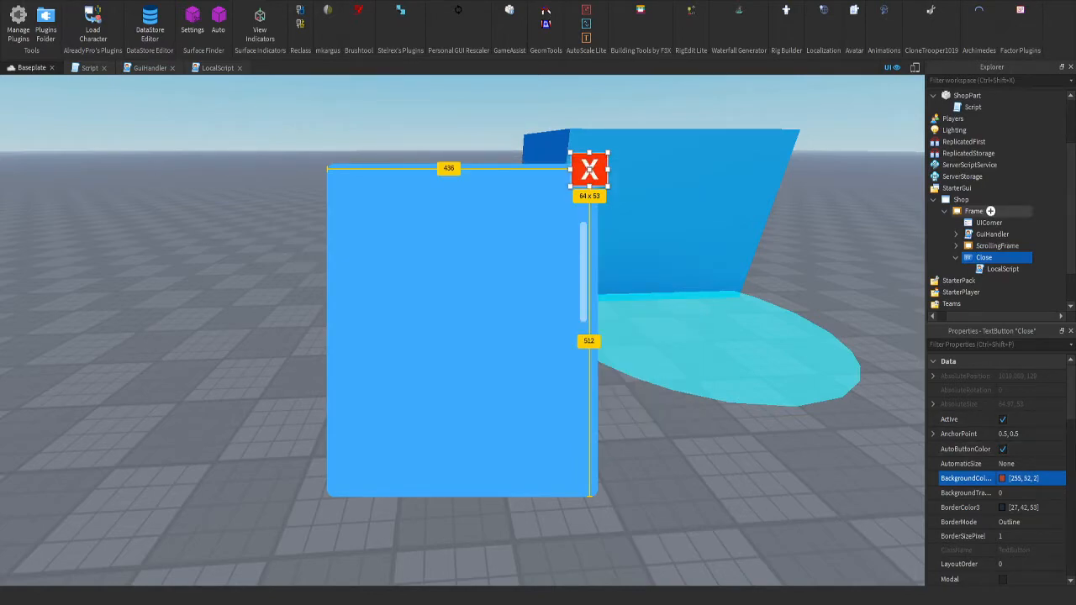
Add a UICorner to the Close button
{"action": "left_click", "coordinate": [1000, 257]}
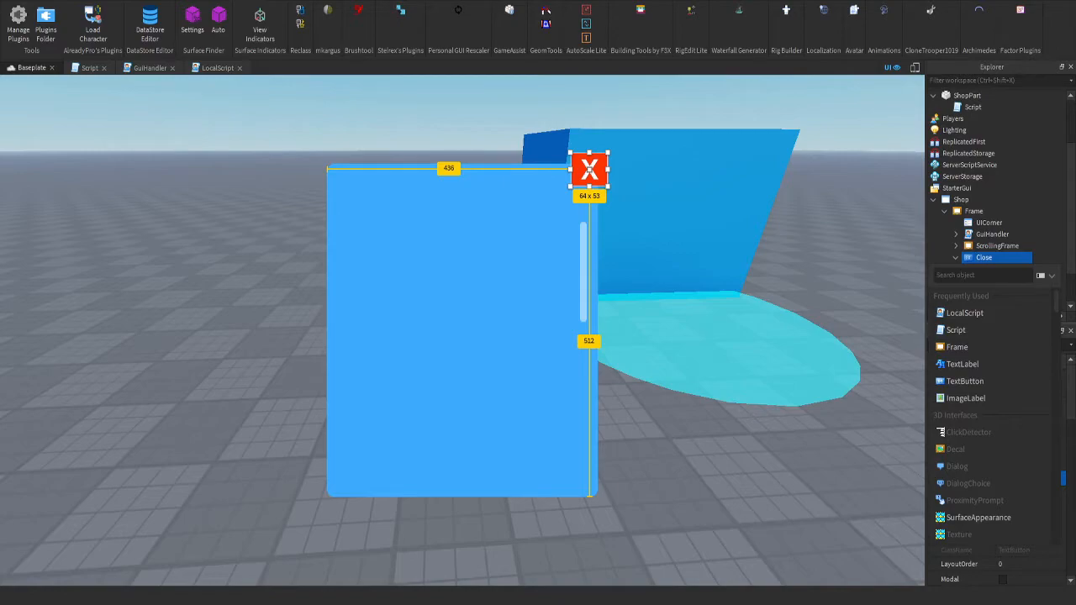
{"action": "type", "text": "UI"}
{"action": "key", "text": "Return"}
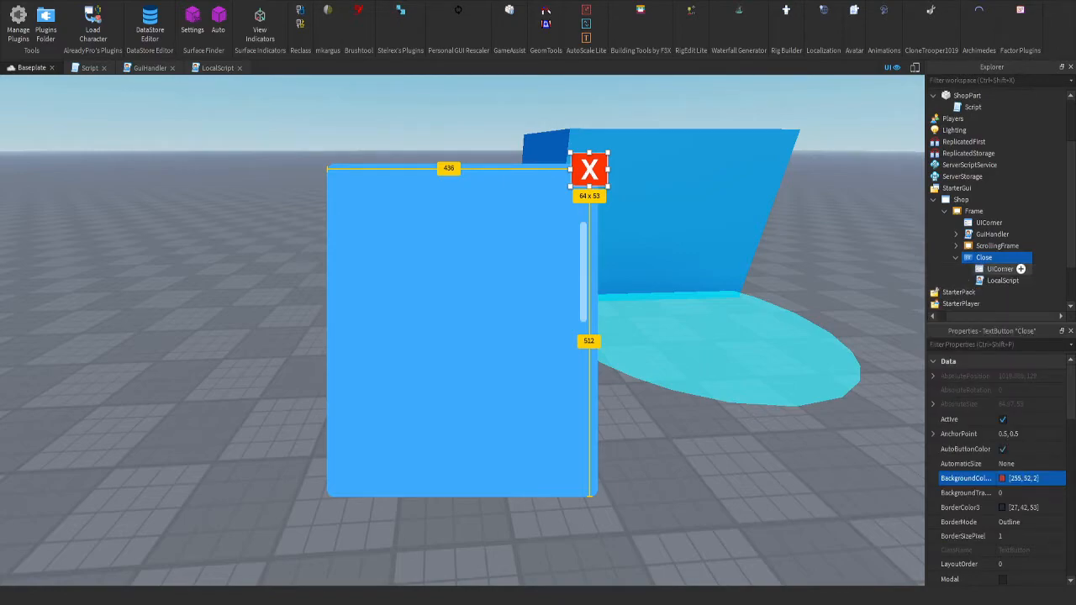
{"action": "left_click", "coordinate": [1004, 268]}
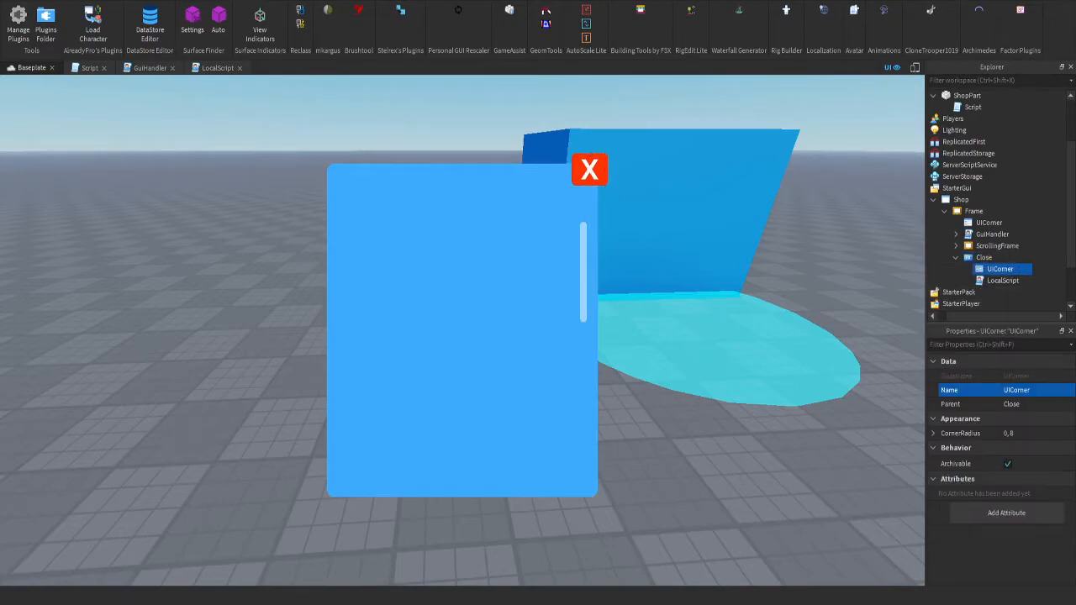
Add a UIAspectRatioConstraint to the Close button
{"action": "left_click", "coordinate": [998, 246]}
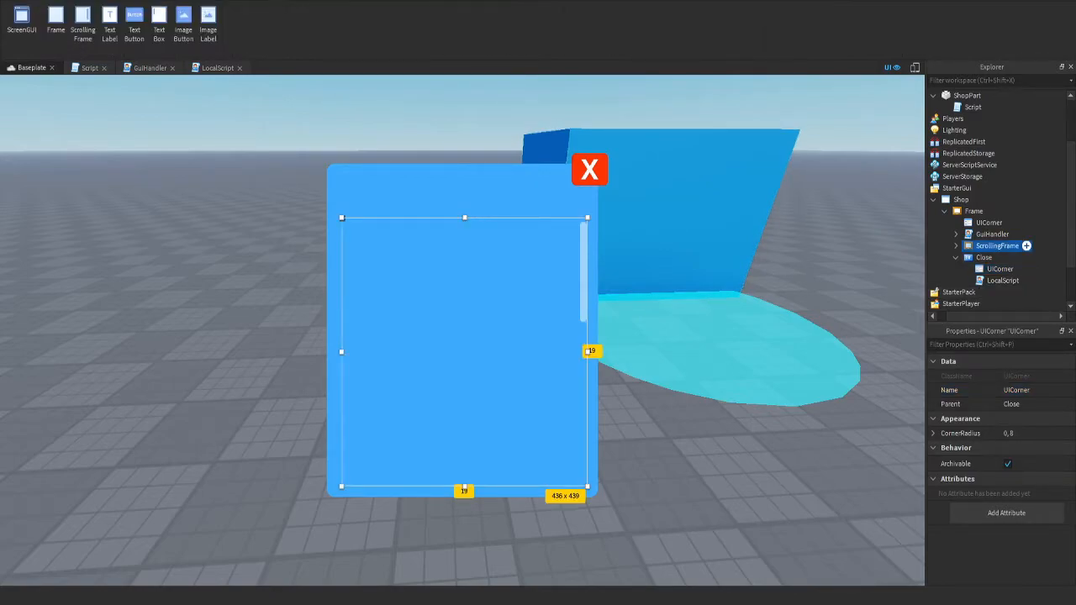
{"action": "left_click", "coordinate": [988, 257]}
{"action": "left_click", "coordinate": [1000, 258]}
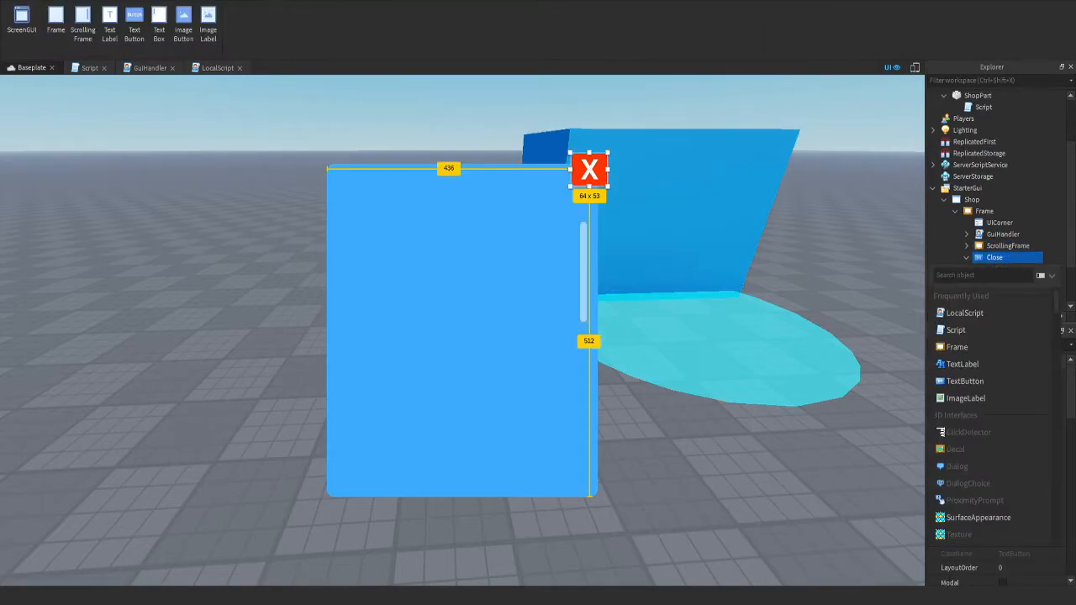
{"action": "type", "text": "UI"}
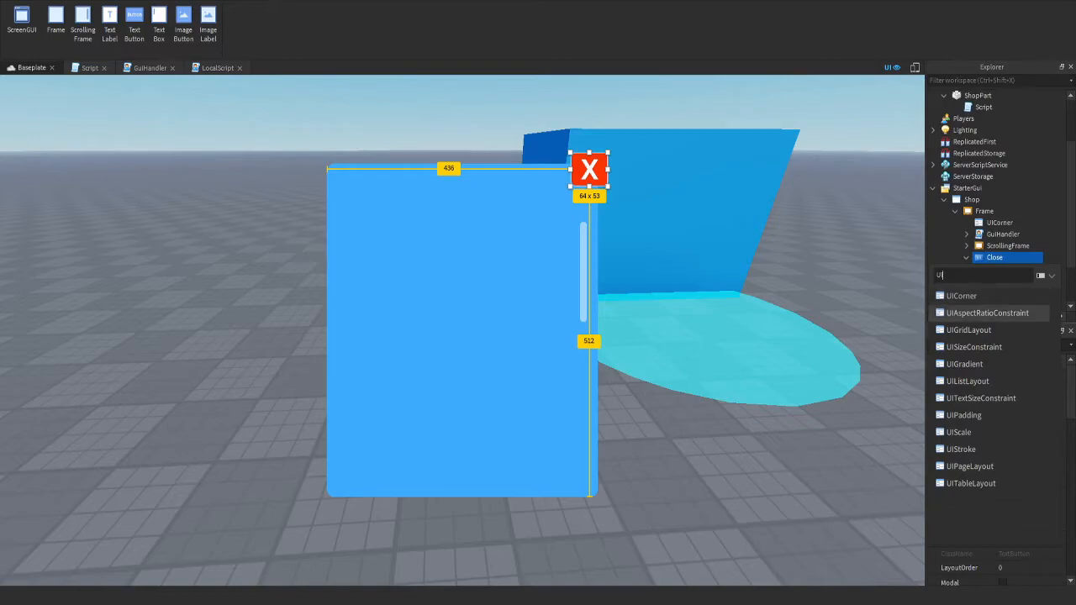
{"action": "left_click", "coordinate": [987, 313]}
Set the CornerRadius of the Close button's UICorner to 0.1, 0 and increase it to 0.2, 0
{"action": "left_click", "coordinate": [977, 222]}
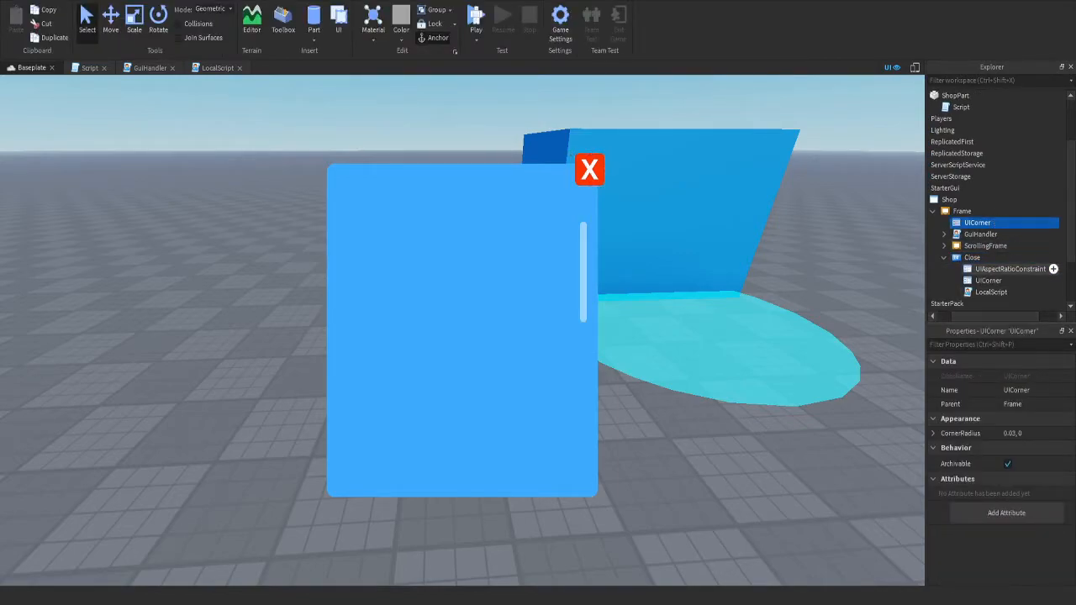
{"action": "left_click", "coordinate": [1008, 280]}
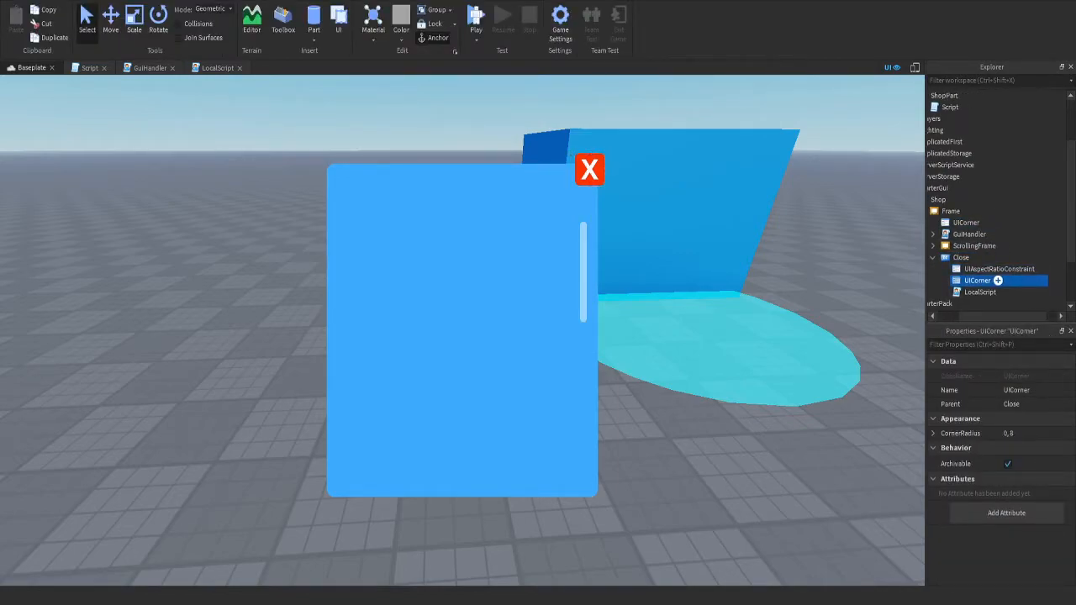
{"action": "left_click", "coordinate": [1017, 433]}
{"action": "type", "text": "0.1,0"}
{"action": "key", "text": "Return"}
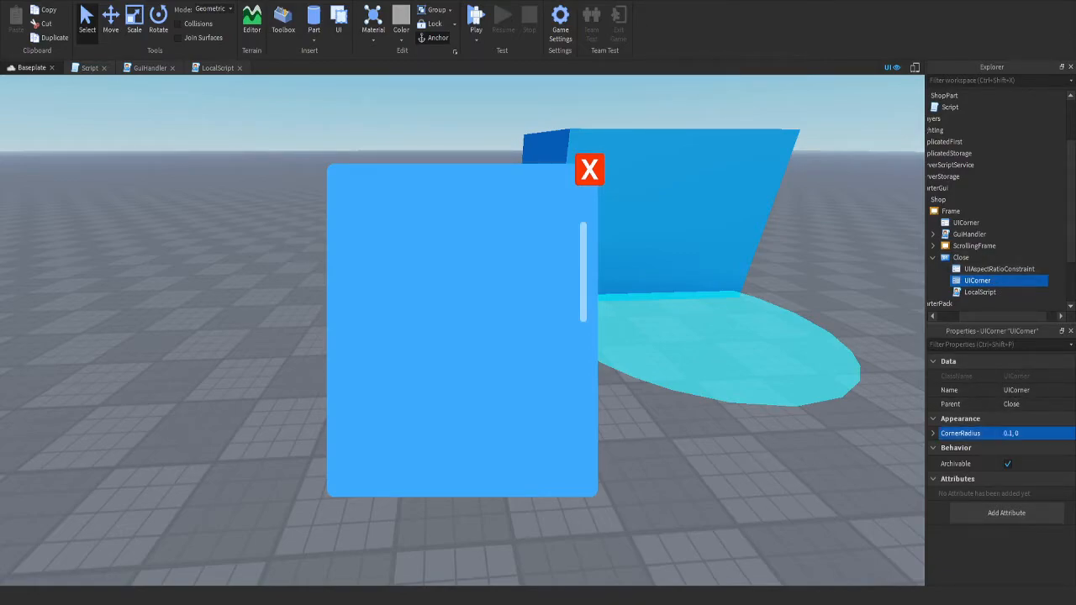
{"action": "left_click", "coordinate": [1010, 433]}
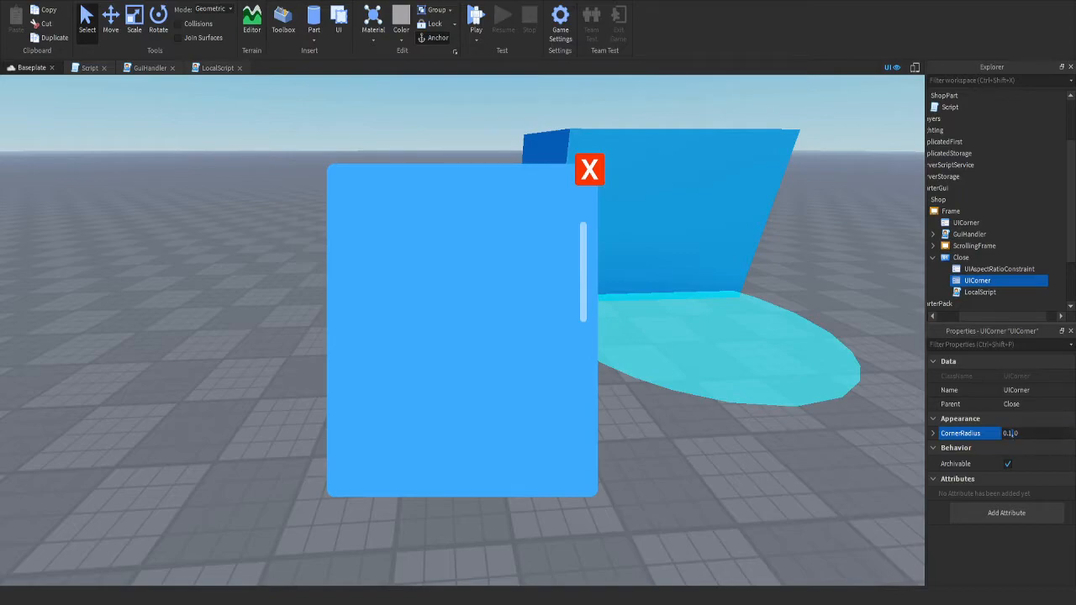
{"action": "key", "text": "BackSpace"}
{"action": "type", "text": "2"}
{"action": "key", "text": "Return"}
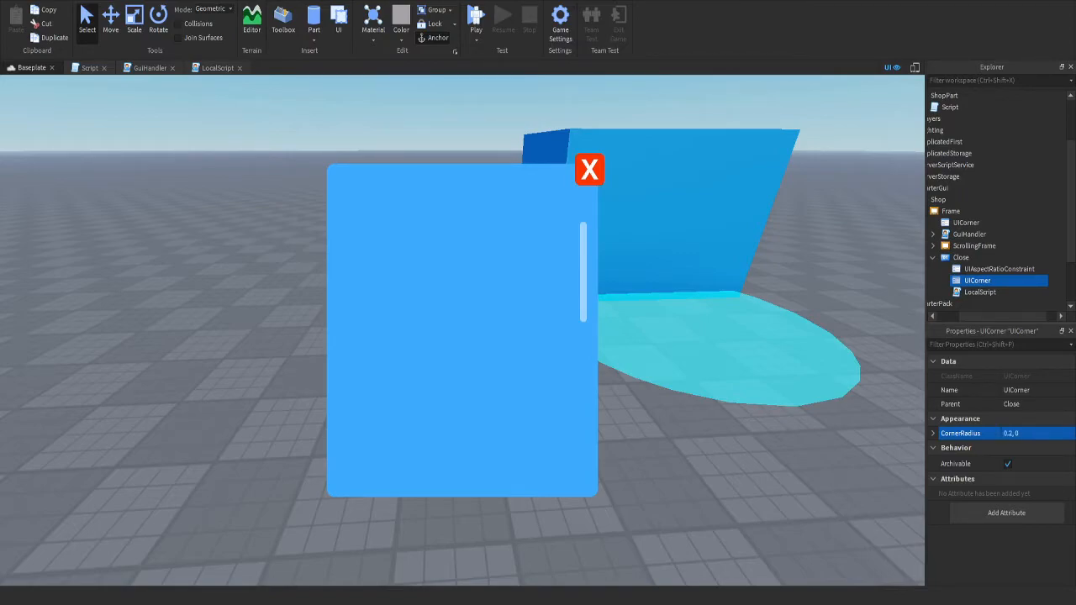
Collapse the Close button and Frame in the hierarchy and turn off the Shop Frame's Visible property
{"action": "left_click", "coordinate": [933, 257]}
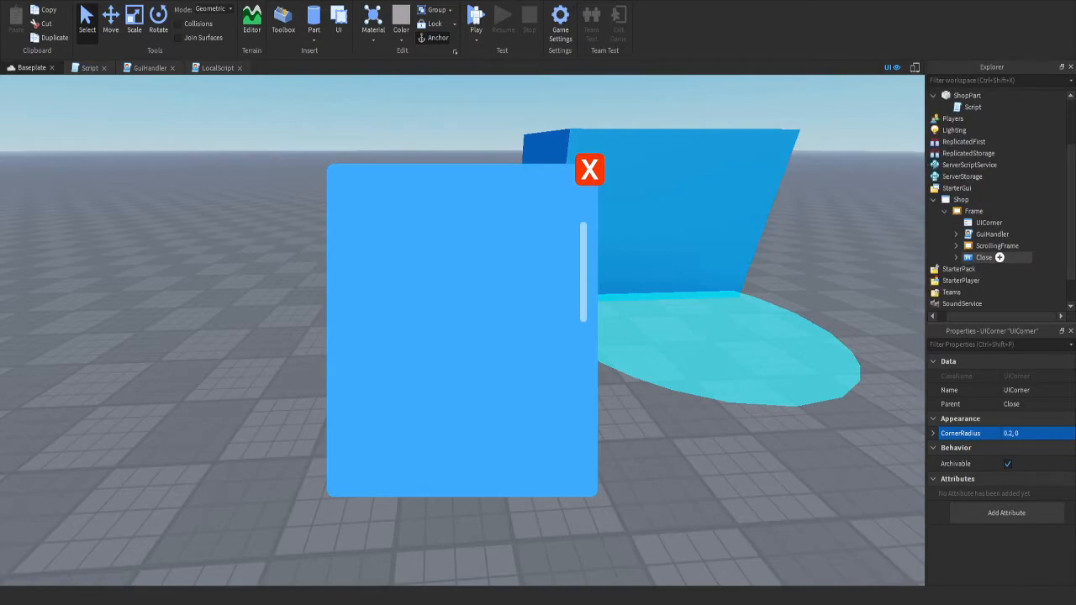
{"action": "left_click", "coordinate": [944, 211]}
{"action": "left_click", "coordinate": [984, 234]}
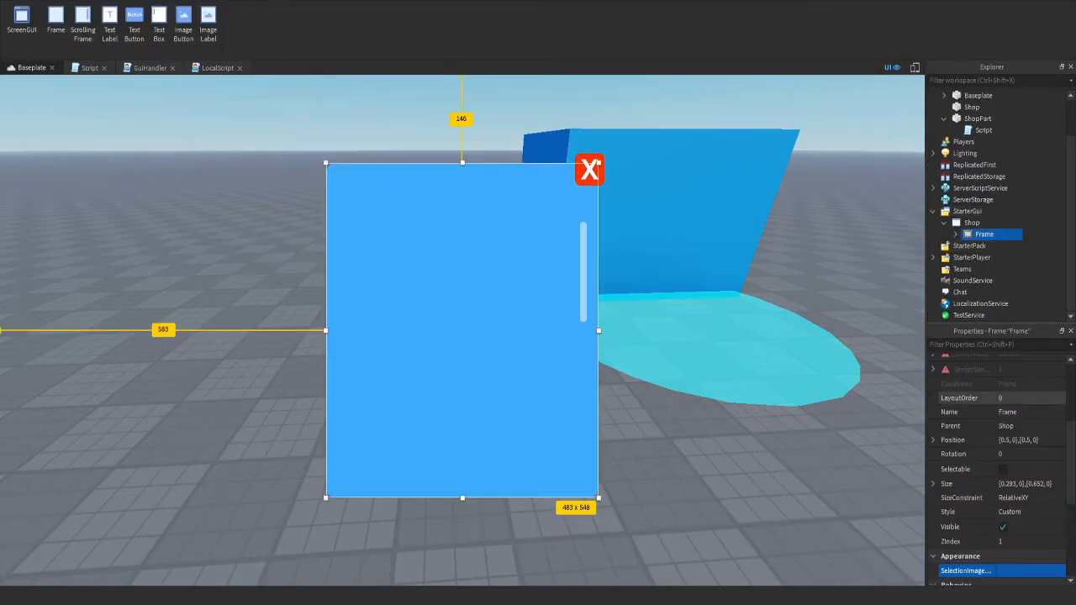
{"action": "scroll", "coordinate": [1001, 421], "scroll_direction": "down", "scroll_amount": 10}
{"action": "scroll", "coordinate": [1001, 420], "scroll_direction": "up", "scroll_amount": 3}
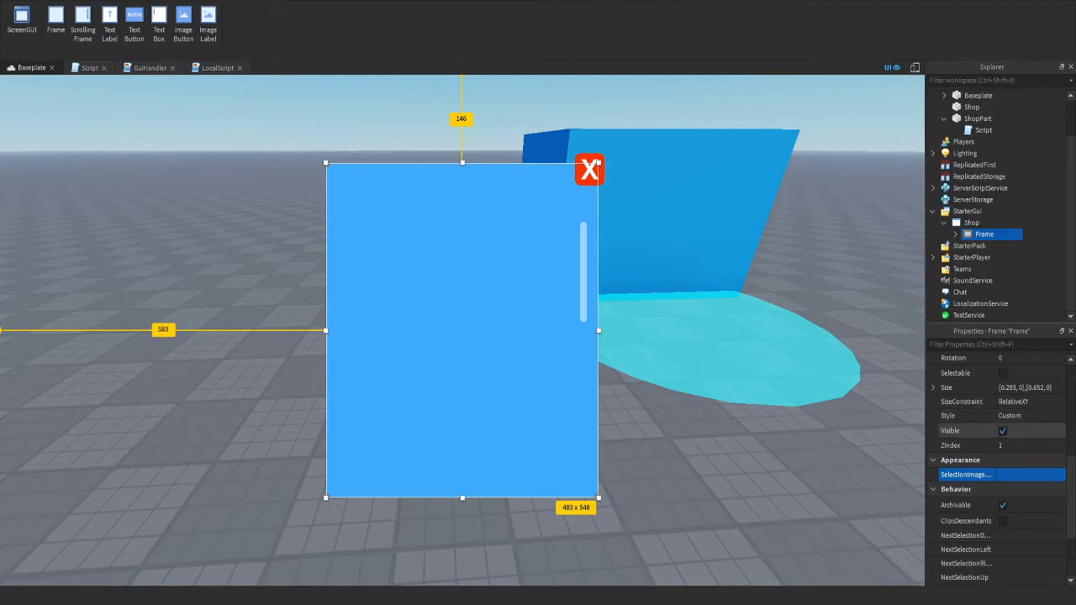
{"action": "left_click", "coordinate": [1002, 431]}
Start a play test and walk the character onto the cyan shop pad and off again
{"action": "left_click", "coordinate": [253, 1]}
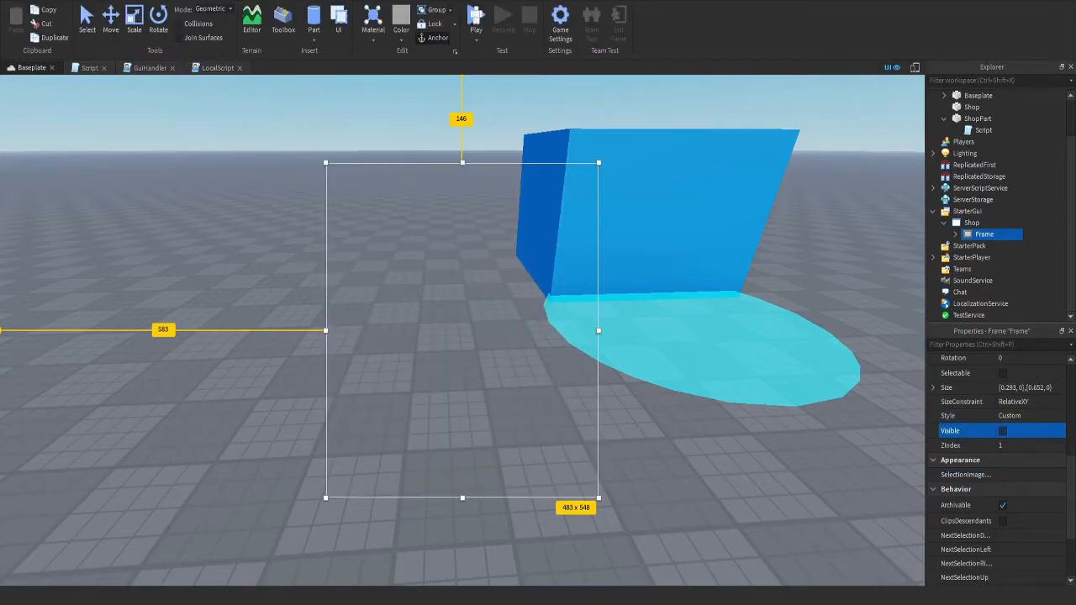
{"action": "key", "text": "F5"}
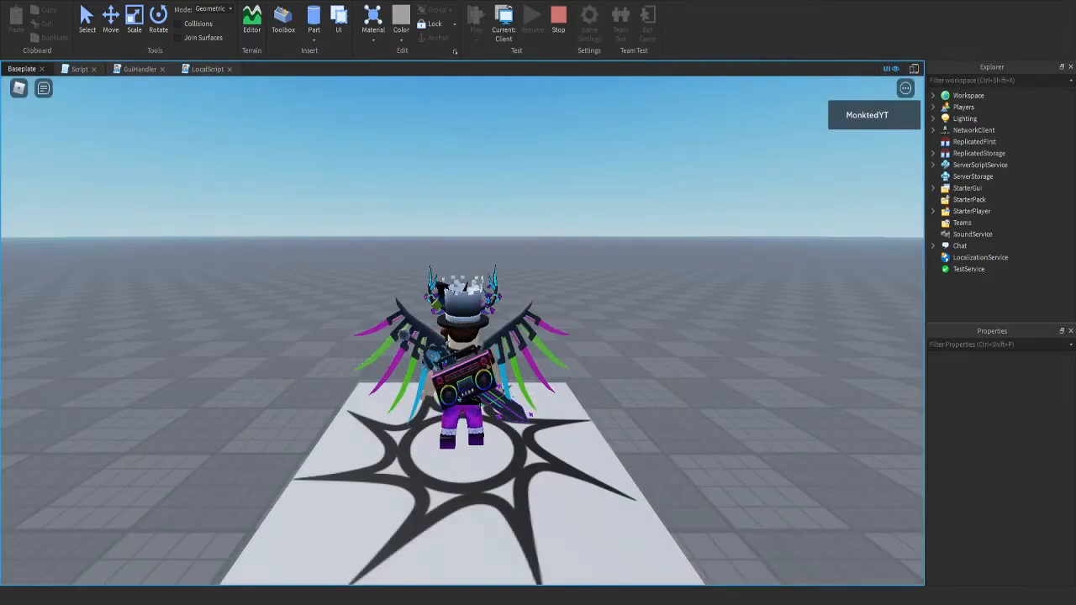
{"action": "right_click_drag", "start_coordinate": [551, 330], "coordinate": [551, 332]}
{"action": "key", "text": "w"}
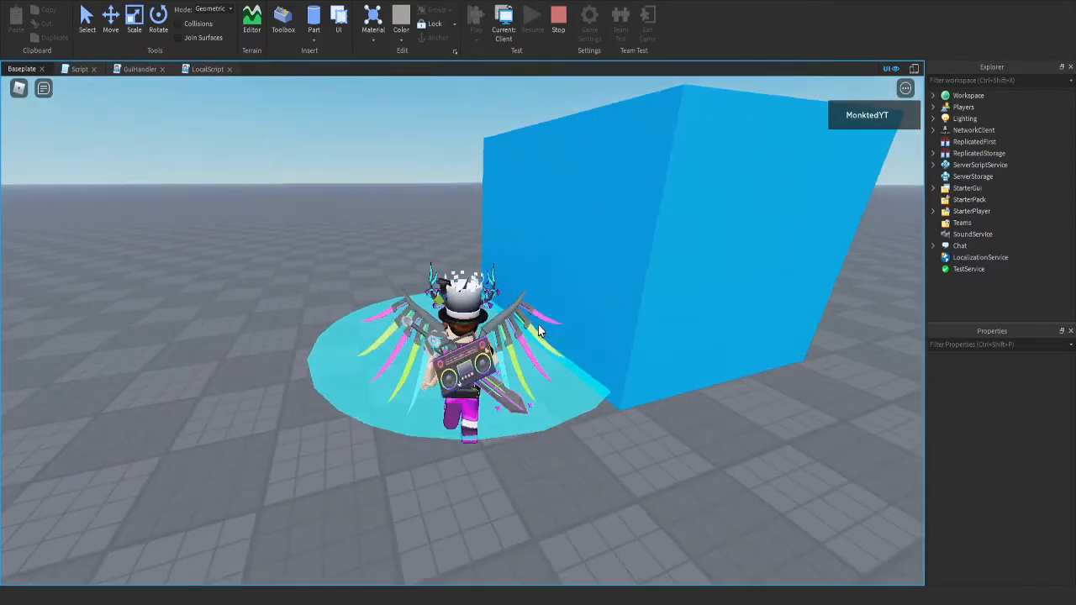
{"action": "key", "text": "s"}
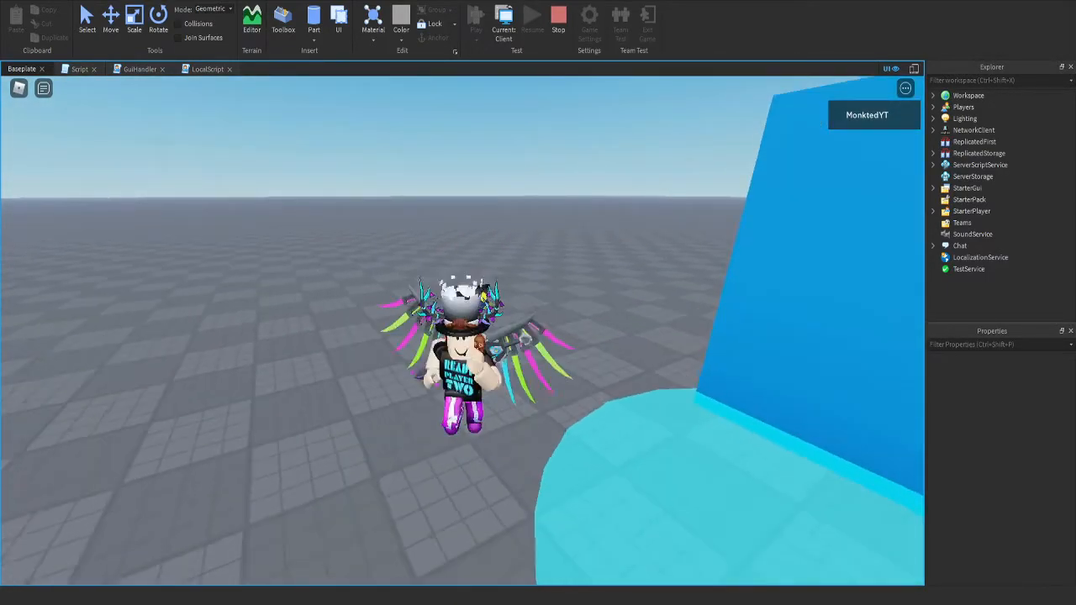
Check the Output window for messages from the pad's script while moving the character around beside the pad
{"action": "left_click", "coordinate": [166, 9]}
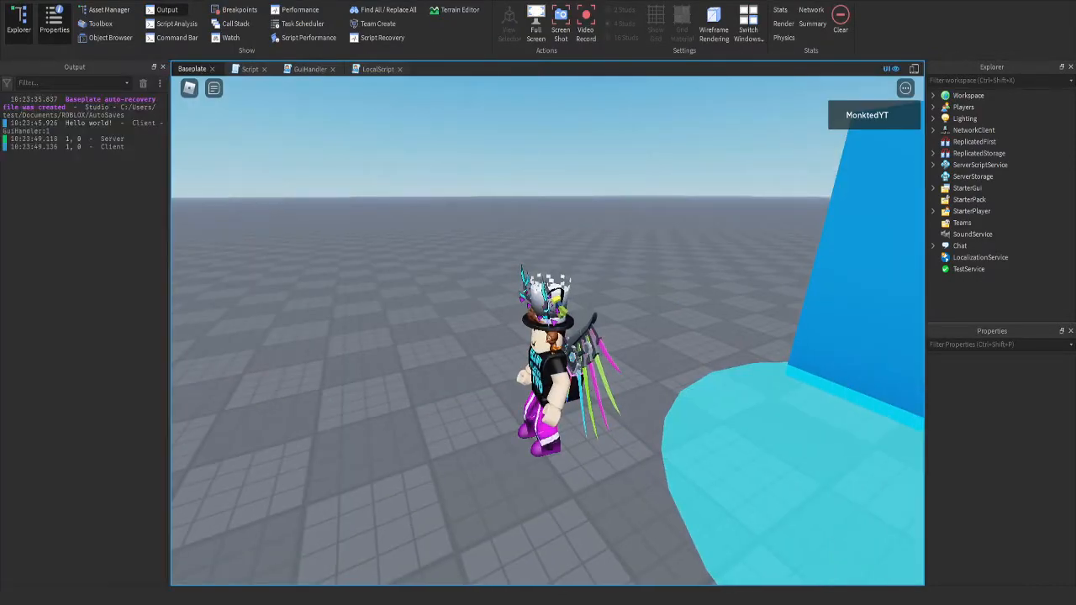
{"action": "left_click", "coordinate": [166, 10]}
{"action": "key", "text": "d"}
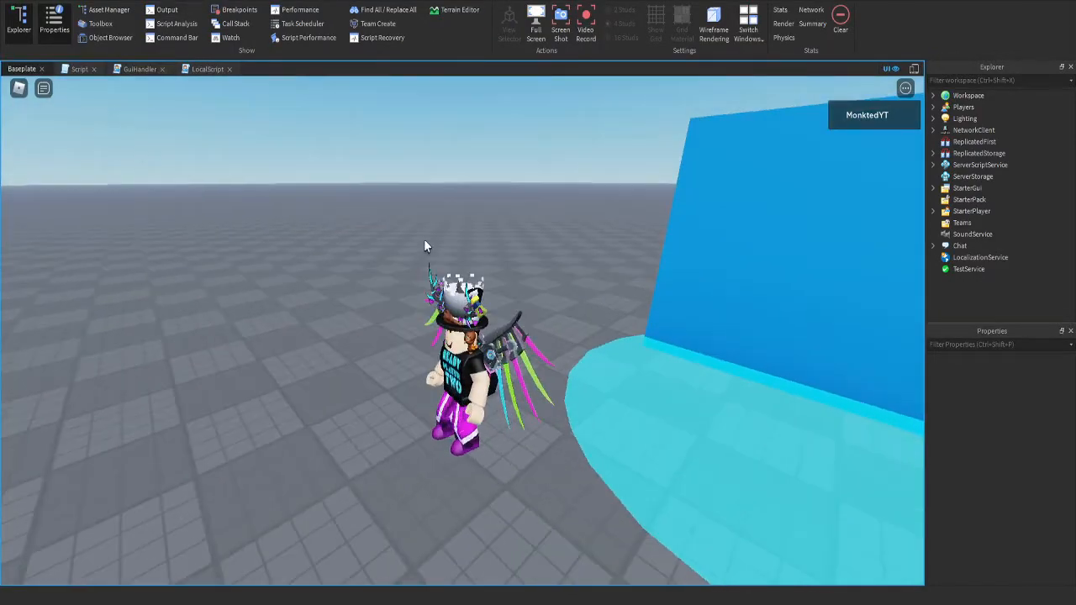
{"action": "key", "text": "a"}
{"action": "left_click", "coordinate": [166, 9]}
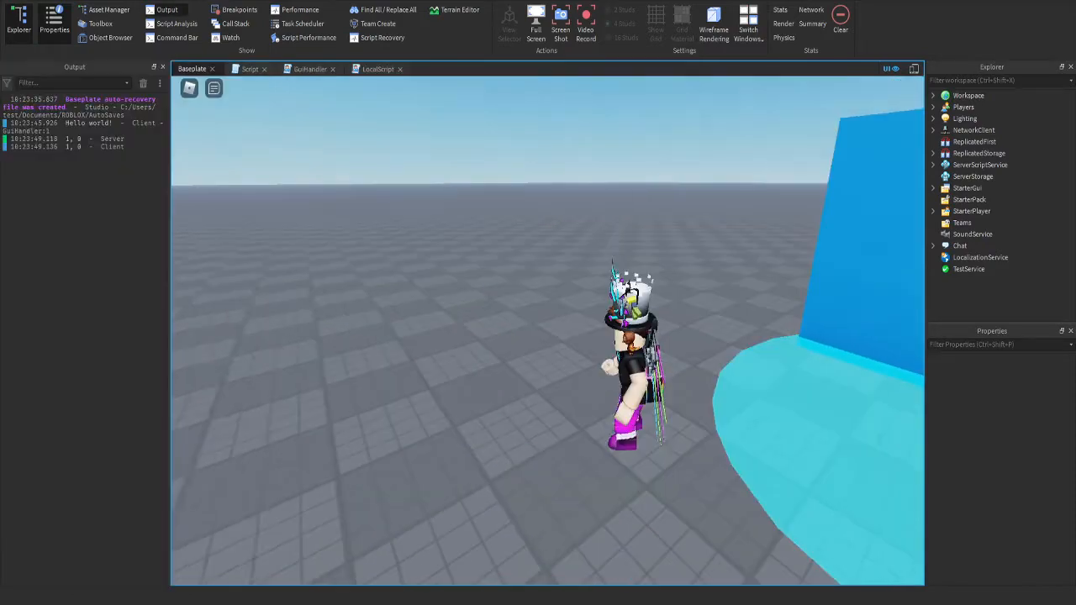
{"action": "left_click", "coordinate": [167, 9]}
{"action": "key", "text": "w"}
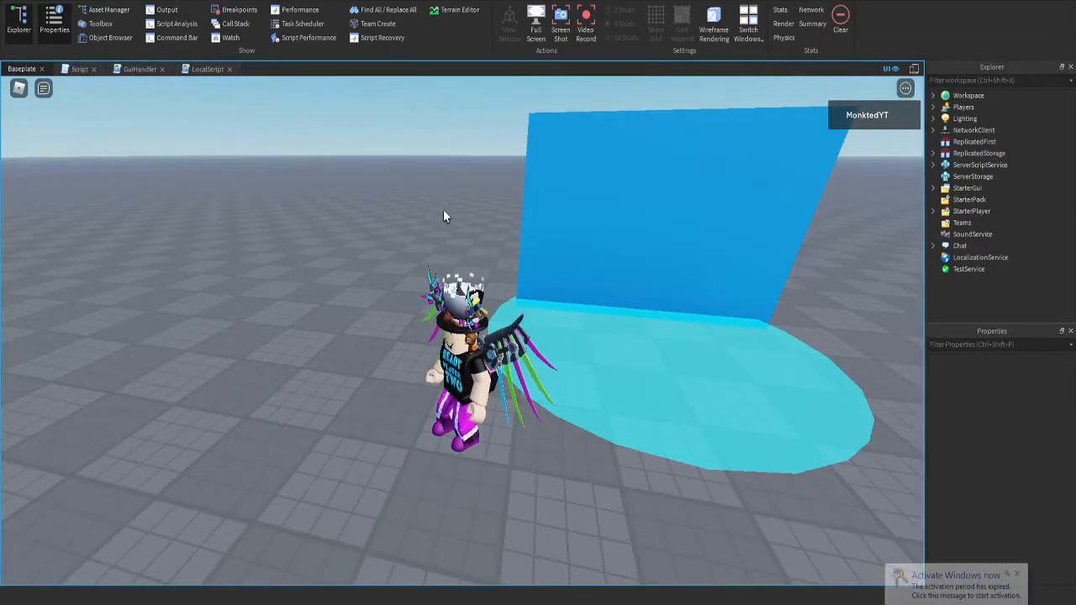
{"action": "right_click_drag", "start_coordinate": [443, 216], "coordinate": [445, 216]}
{"action": "key", "text": "s"}
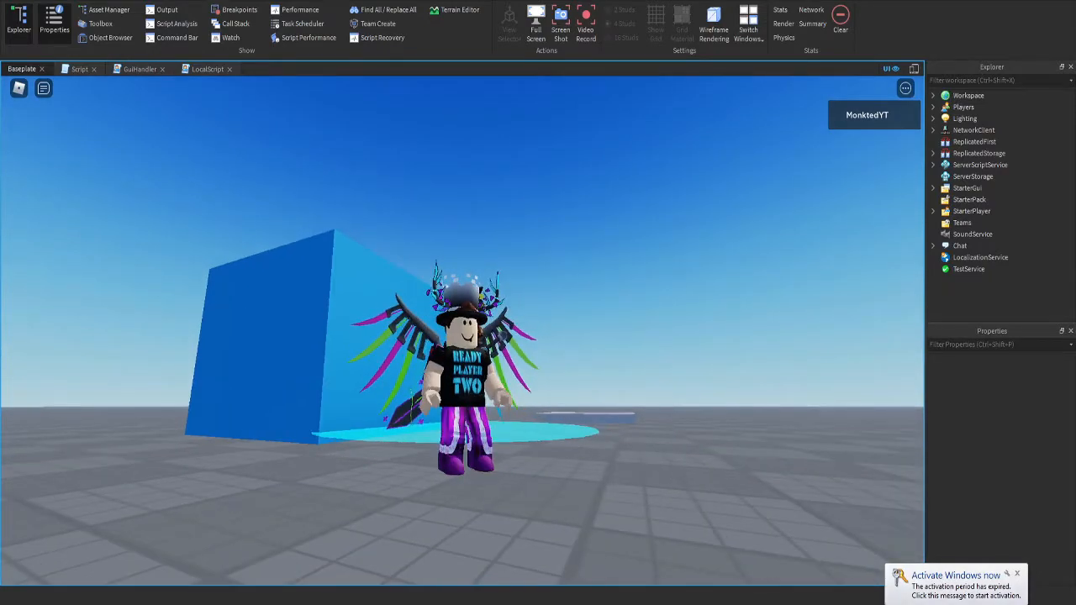
Review the shop pad's touch script and walk the character back onto the cyan pad
{"action": "left_click", "coordinate": [80, 69]}
{"action": "left_click", "coordinate": [51, 202]}
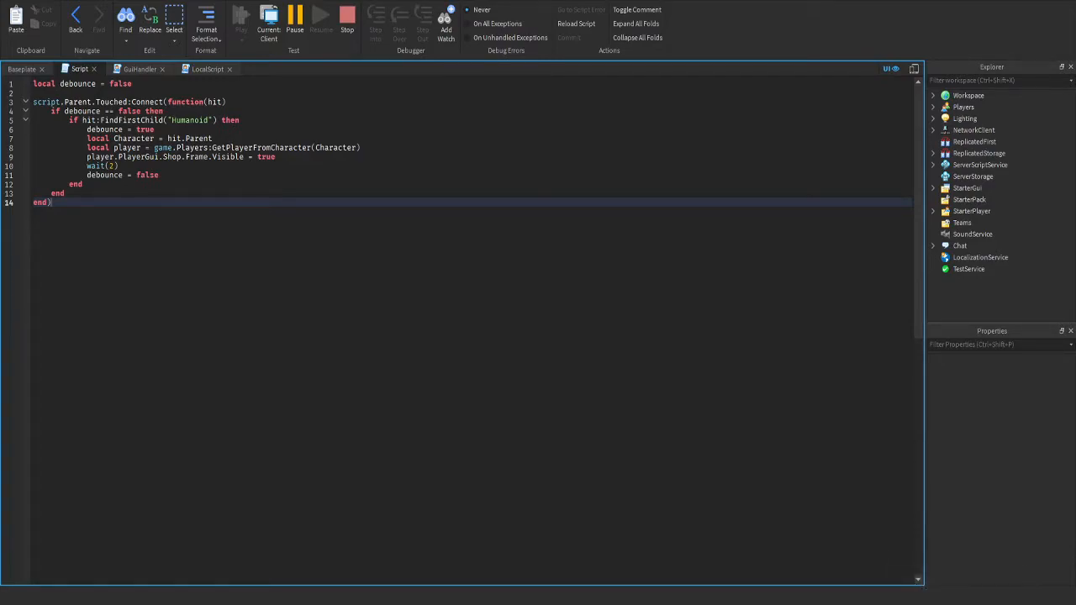
{"action": "left_click", "coordinate": [22, 69]}
{"action": "right_click_drag", "start_coordinate": [415, 405], "coordinate": [664, 181]}
{"action": "key", "text": "w"}
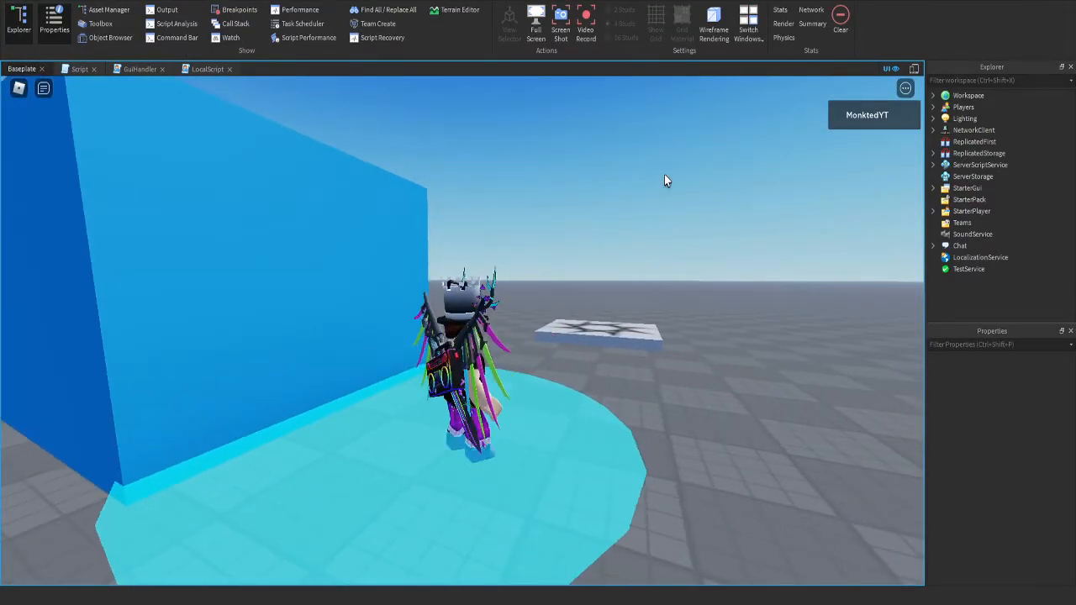
Locate the Shop Frame in the running player's PlayerGui and toggle its Visible property on and off as a test
{"action": "left_click", "coordinate": [933, 107]}
{"action": "left_click", "coordinate": [945, 118]}
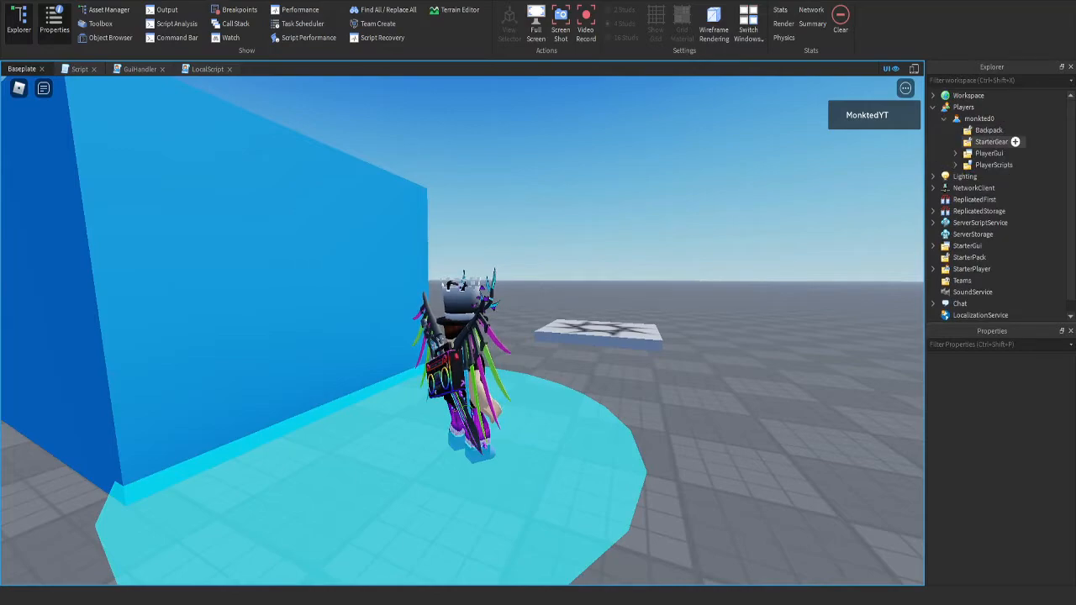
{"action": "left_click", "coordinate": [956, 153]}
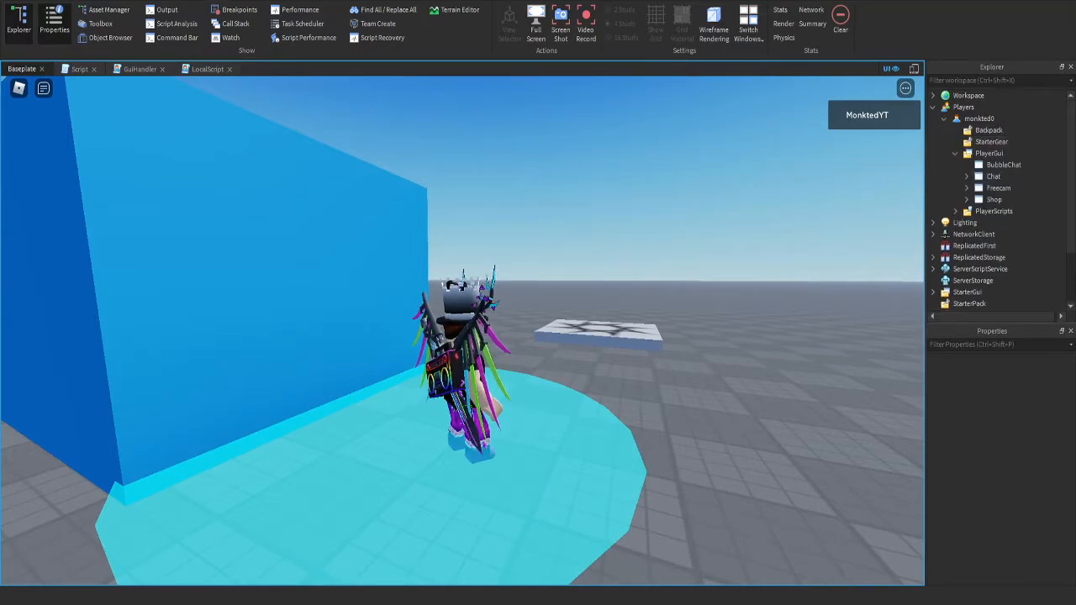
{"action": "left_click", "coordinate": [967, 199]}
{"action": "left_click", "coordinate": [1005, 211]}
{"action": "scroll", "coordinate": [967, 491], "scroll_direction": "down", "scroll_amount": 5}
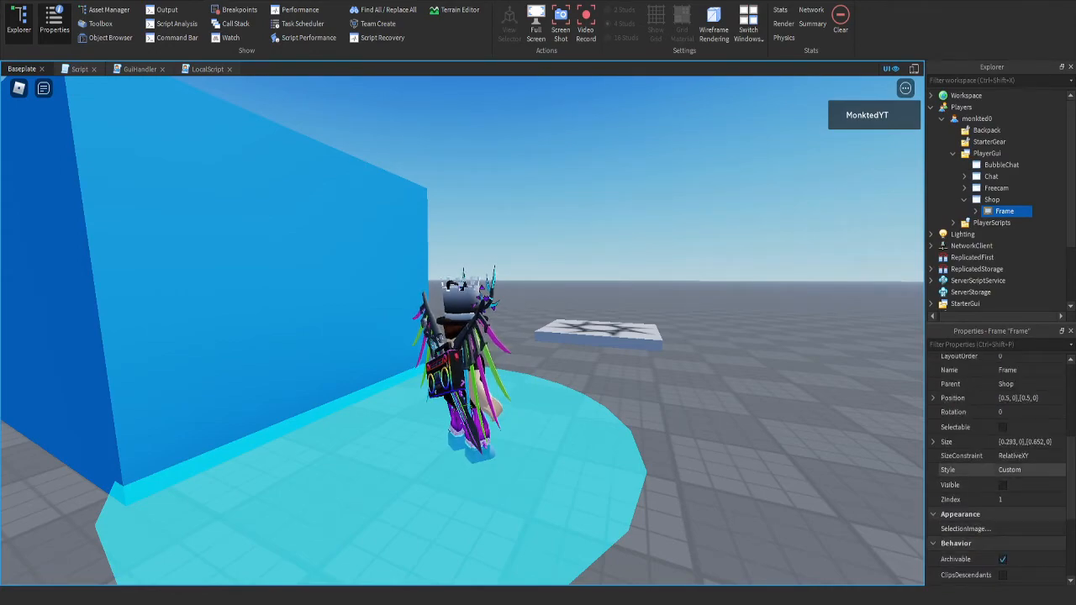
{"action": "left_click", "coordinate": [1002, 485]}
{"action": "left_click", "coordinate": [1003, 486]}
{"action": "left_click", "coordinate": [1002, 485]}
{"action": "left_click", "coordinate": [1002, 485]}
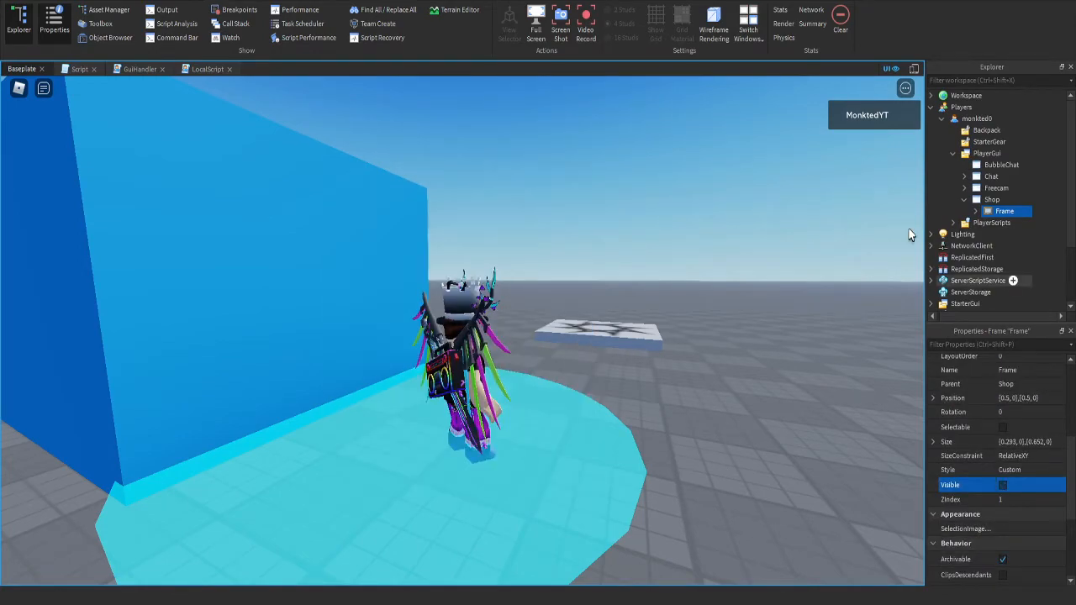
Stop the play test and change the pad script's Humanoid check on line 5 to hit.Parent:FindFirstChild("Humanoid")
{"action": "left_click", "coordinate": [79, 69]}
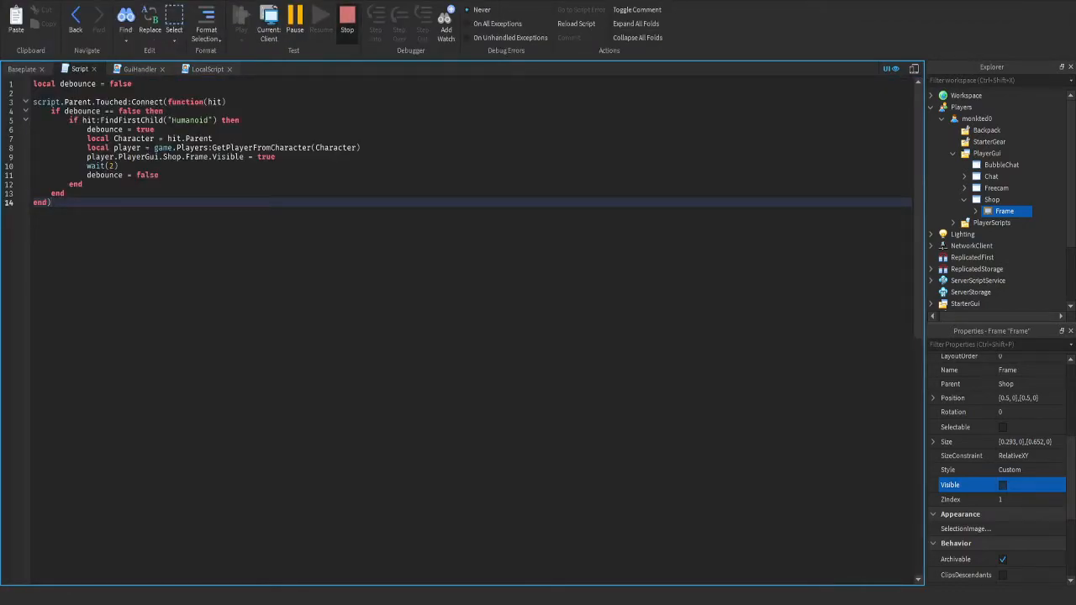
{"action": "left_click", "coordinate": [348, 21]}
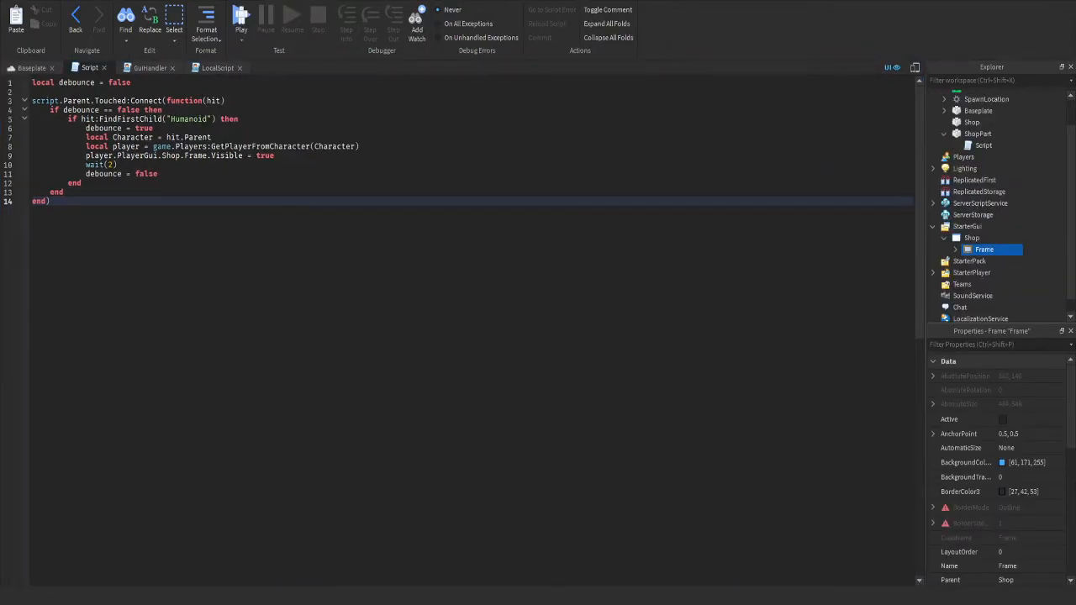
{"action": "left_click", "coordinate": [98, 118]}
{"action": "type", "text": ".Parent"}
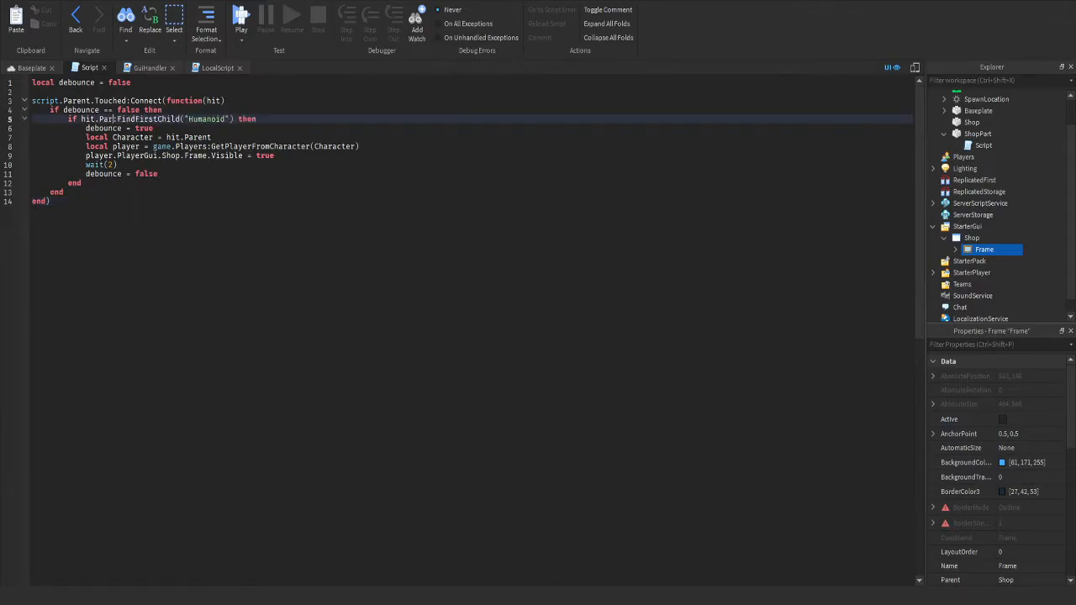
{"action": "double_click", "coordinate": [112, 119]}
{"action": "left_click_drag", "start_coordinate": [86, 119], "coordinate": [108, 118]}
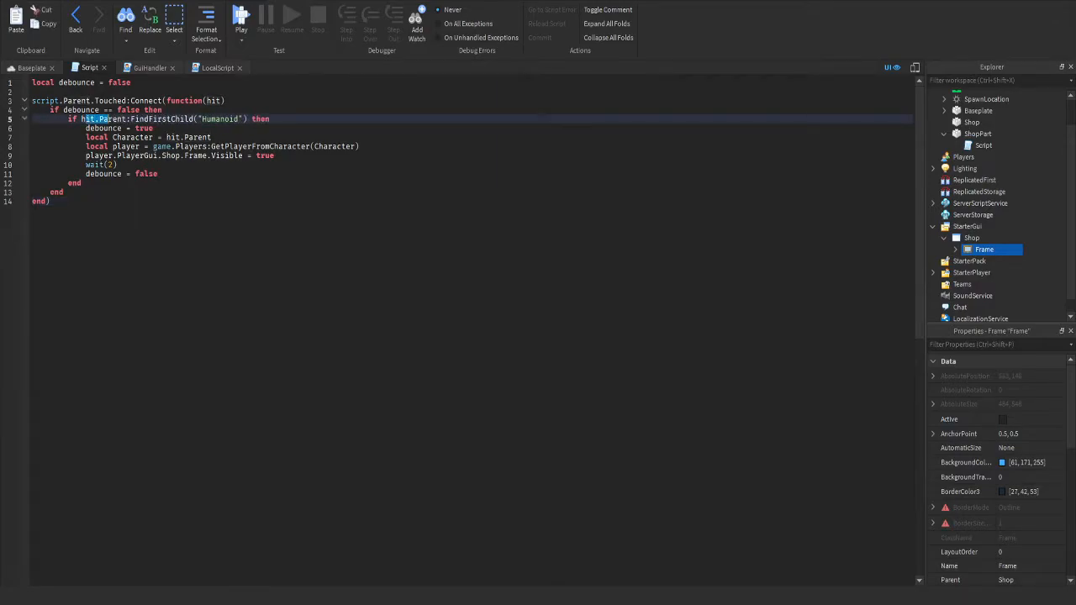
Start a new play test, walk the character onto the shop pad and close the shop frame with its X button
{"action": "left_click", "coordinate": [31, 67]}
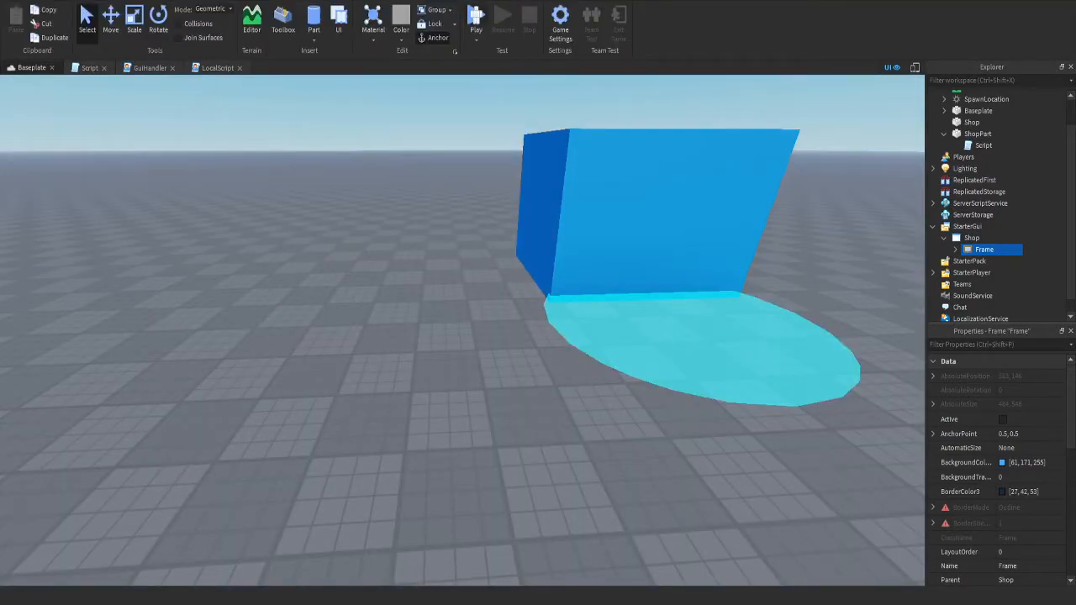
{"action": "left_click", "coordinate": [476, 17]}
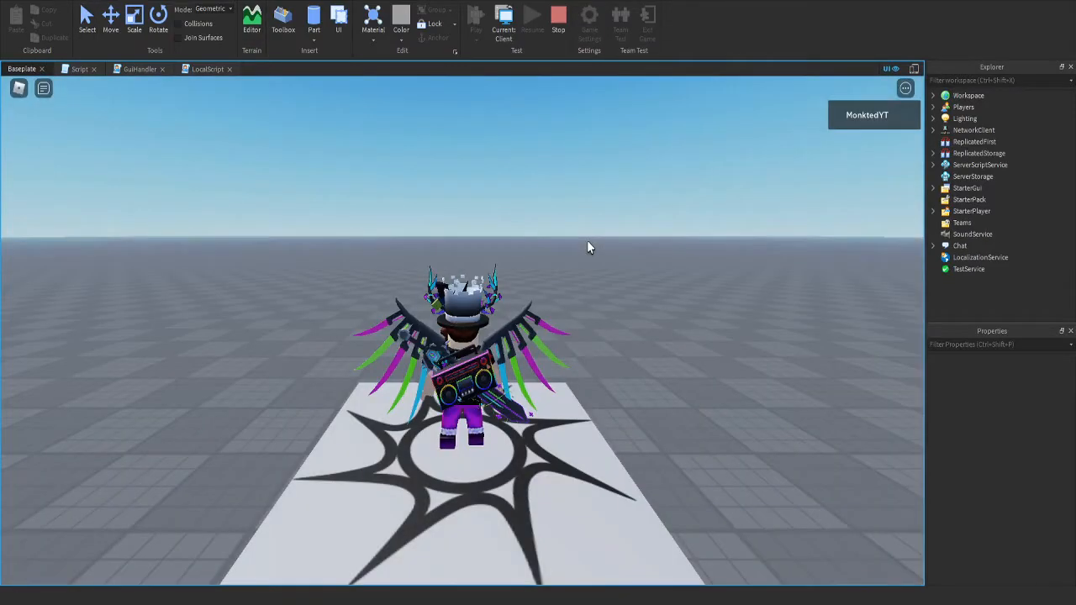
{"action": "key", "text": "d"}
{"action": "key", "text": "s"}
{"action": "right_click_drag", "start_coordinate": [582, 278], "coordinate": [582, 278]}
{"action": "key", "text": "w"}
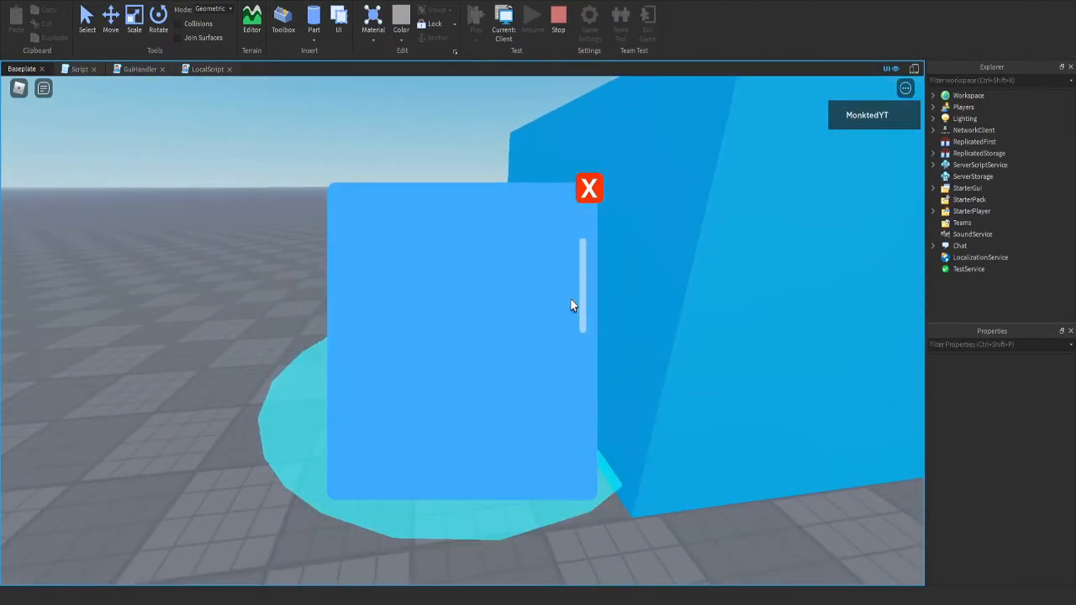
{"action": "left_click", "coordinate": [591, 190]}
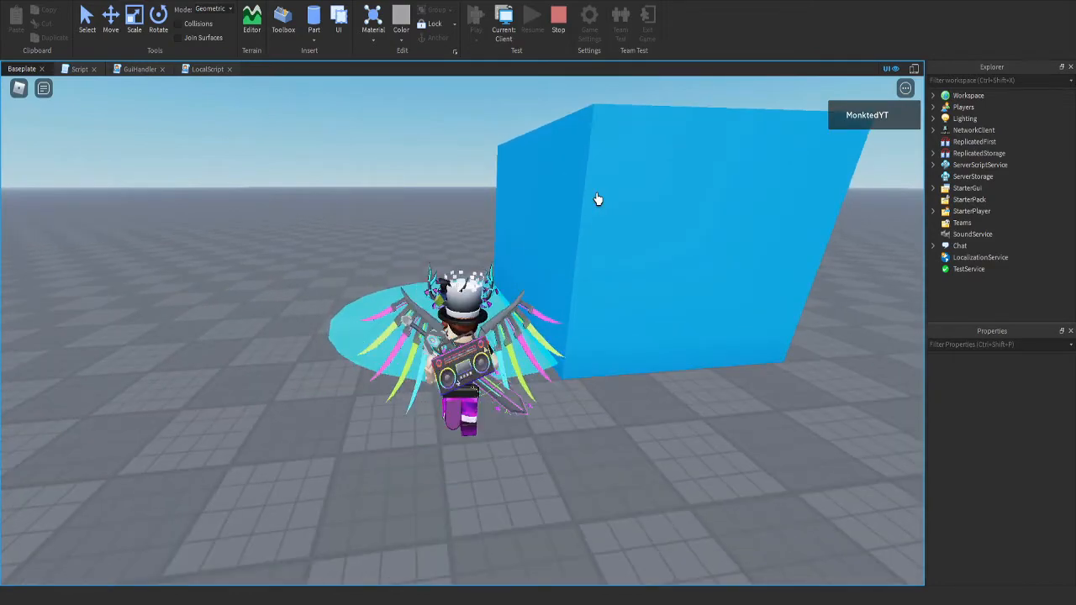
Walk and jump the character on and off the cyan pad repeatedly to test reopening the shop
{"action": "key", "text": "w"}
{"action": "key", "text": "s"}
{"action": "key", "text": "a"}
{"action": "right_click_drag", "start_coordinate": [563, 220], "coordinate": [563, 220]}
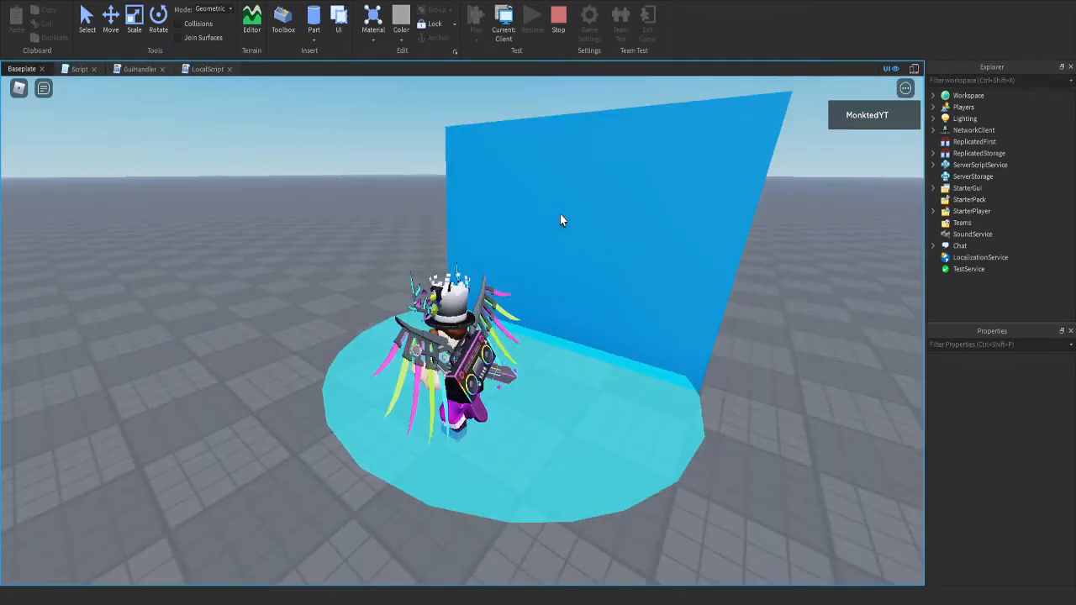
{"action": "key", "text": "s"}
{"action": "key", "text": "w"}
{"action": "key", "text": "space"}
{"action": "key", "text": "s"}
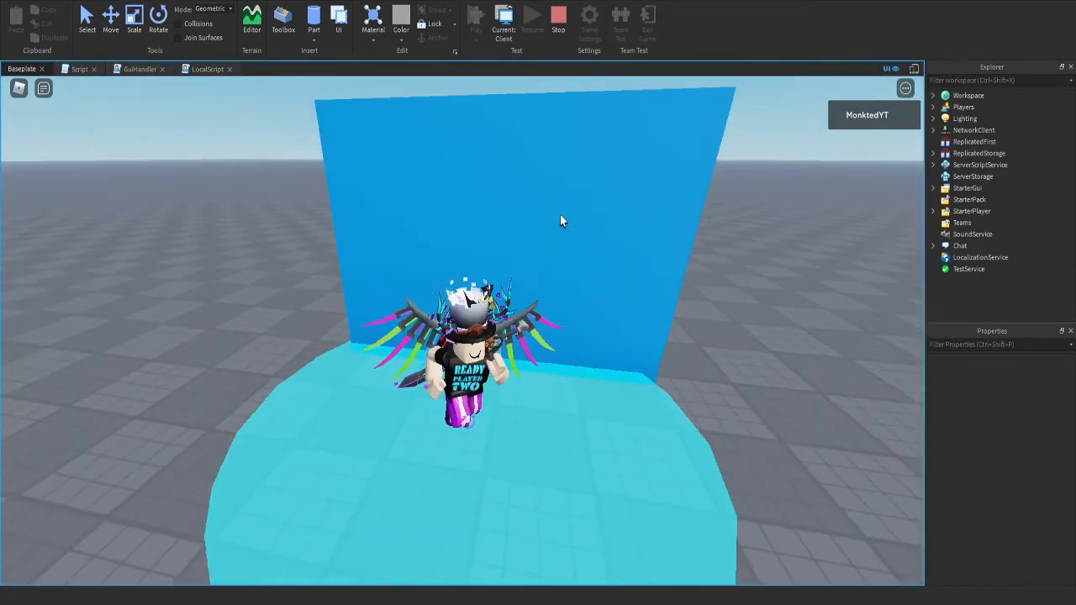
{"action": "key", "text": "d"}
{"action": "key", "text": "w"}
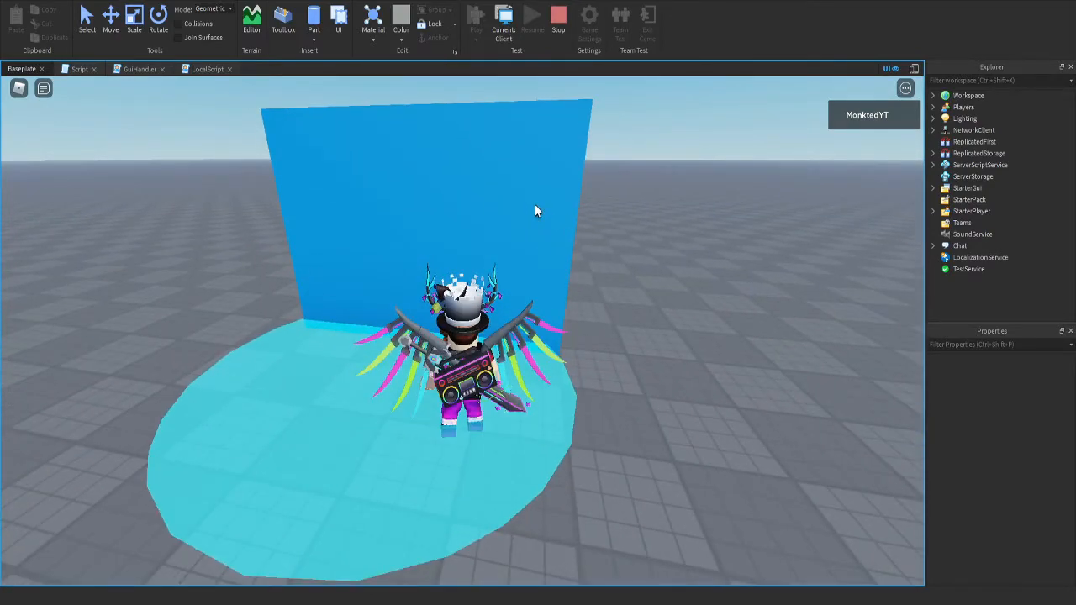
{"action": "key", "text": "s"}
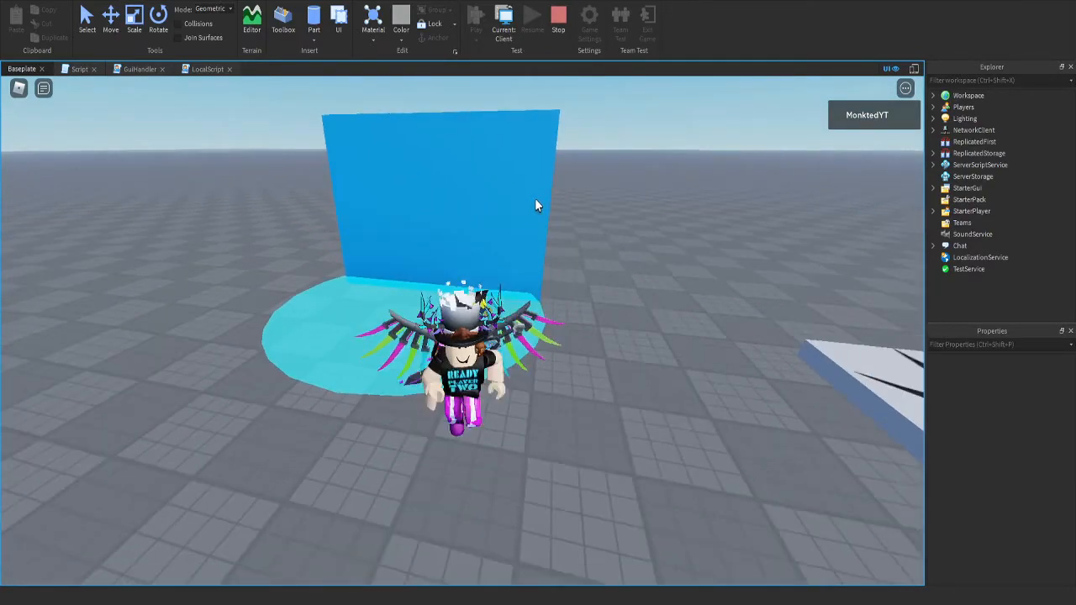
{"action": "right_click_drag", "start_coordinate": [536, 200], "coordinate": [536, 199]}
{"action": "key", "text": "d"}
{"action": "key", "text": "a"}
{"action": "key", "text": "w"}
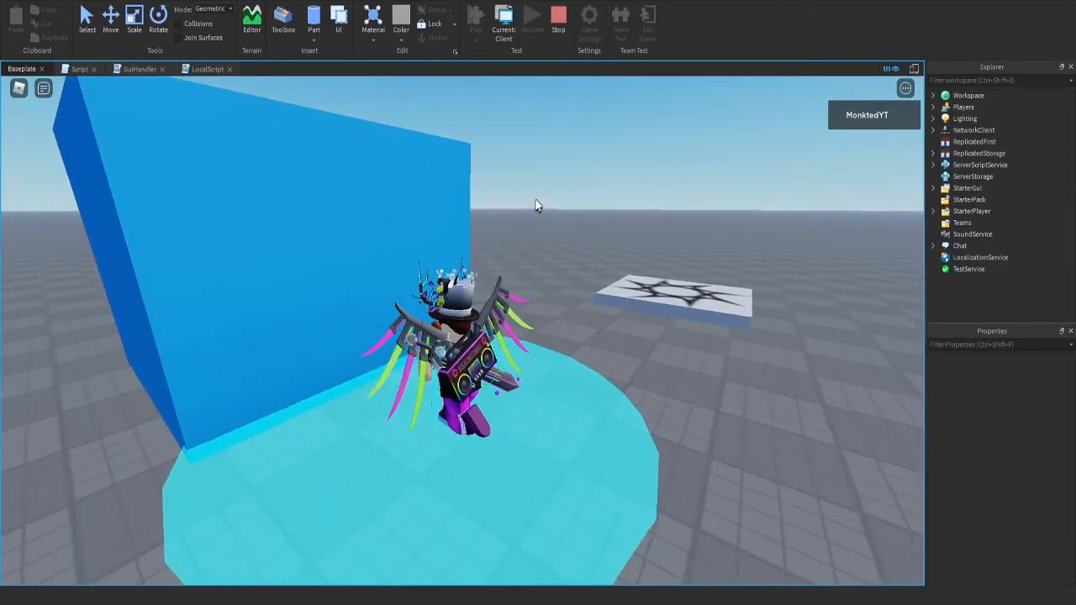
Check the Output window for script messages and walk the character off the pad
{"action": "left_click", "coordinate": [195, 0]}
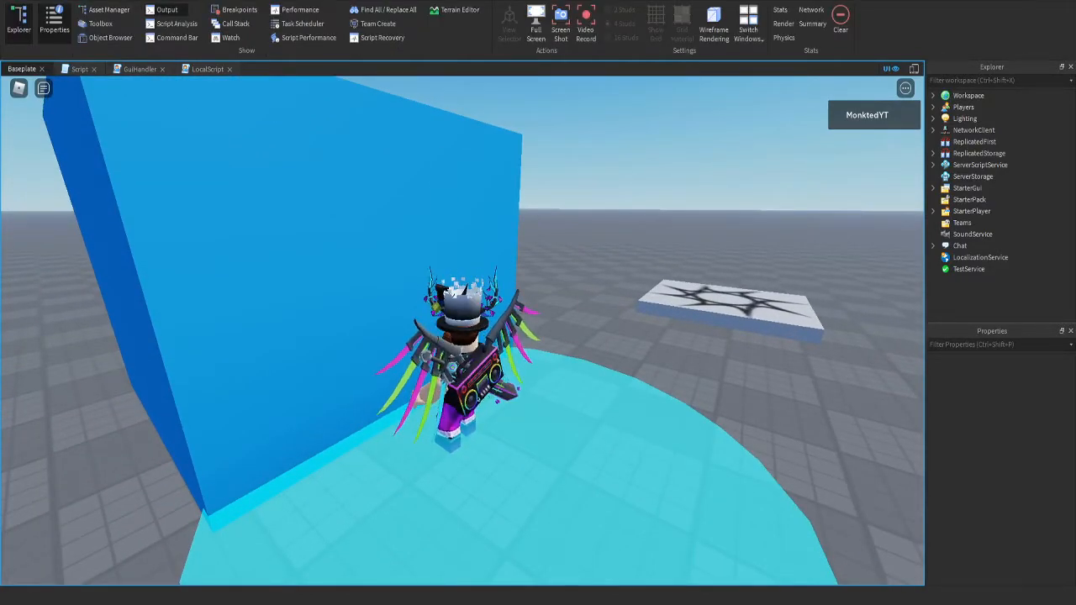
{"action": "left_click", "coordinate": [166, 10]}
{"action": "left_click", "coordinate": [164, 68]}
{"action": "right_click_drag", "start_coordinate": [389, 272], "coordinate": [389, 272]}
{"action": "key", "text": "s"}
{"action": "right_click_drag", "start_coordinate": [548, 333], "coordinate": [549, 332]}
{"action": "key", "text": "w"}
{"action": "key", "text": "d"}
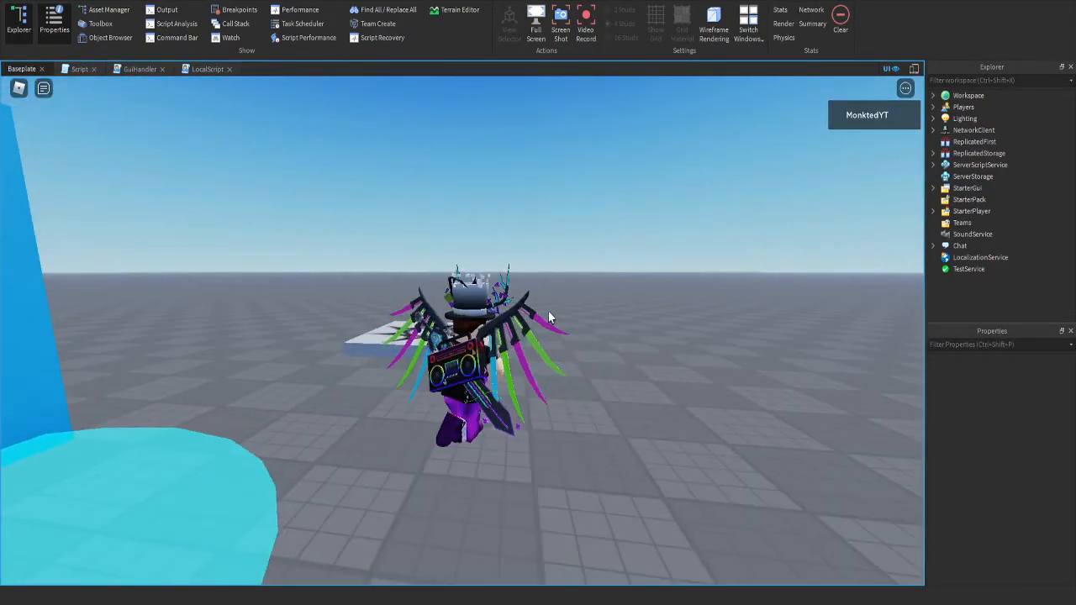
Inspect the pad script's line that makes the Shop Frame visible, and retest walking on and off the pad
{"action": "left_click", "coordinate": [79, 69]}
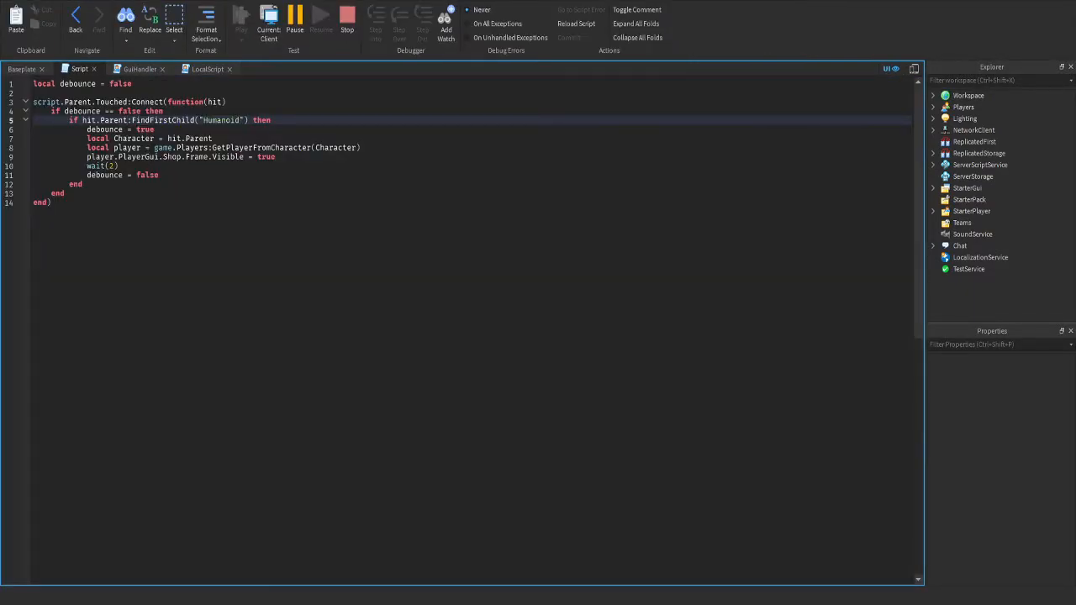
{"action": "left_click_drag", "start_coordinate": [69, 156], "coordinate": [275, 156]}
{"action": "left_click", "coordinate": [278, 157]}
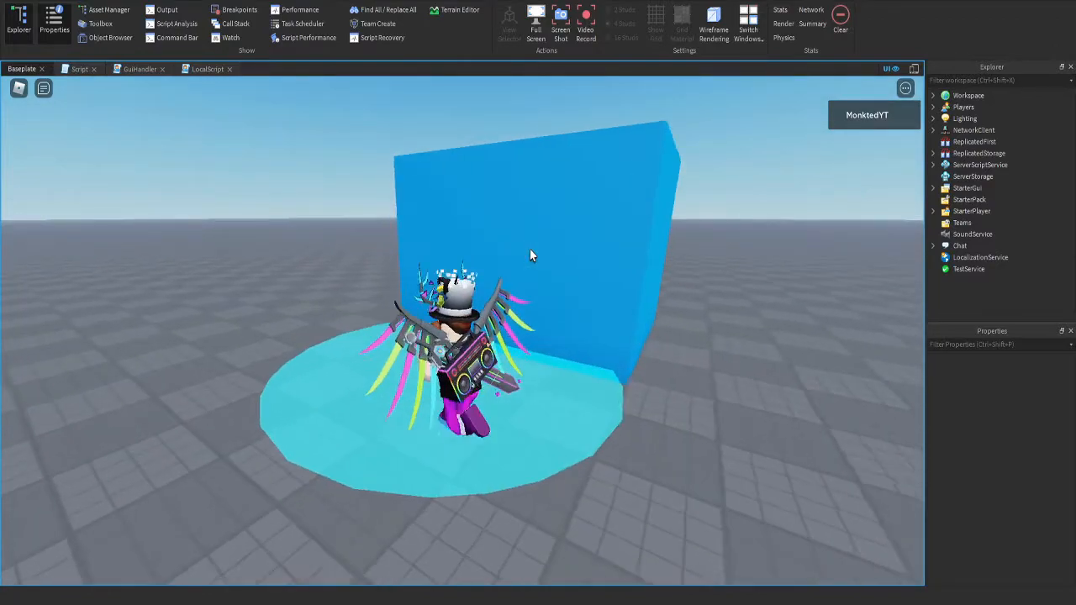
{"action": "key", "text": "w"}
{"action": "key", "text": "s"}
{"action": "key", "text": "w"}
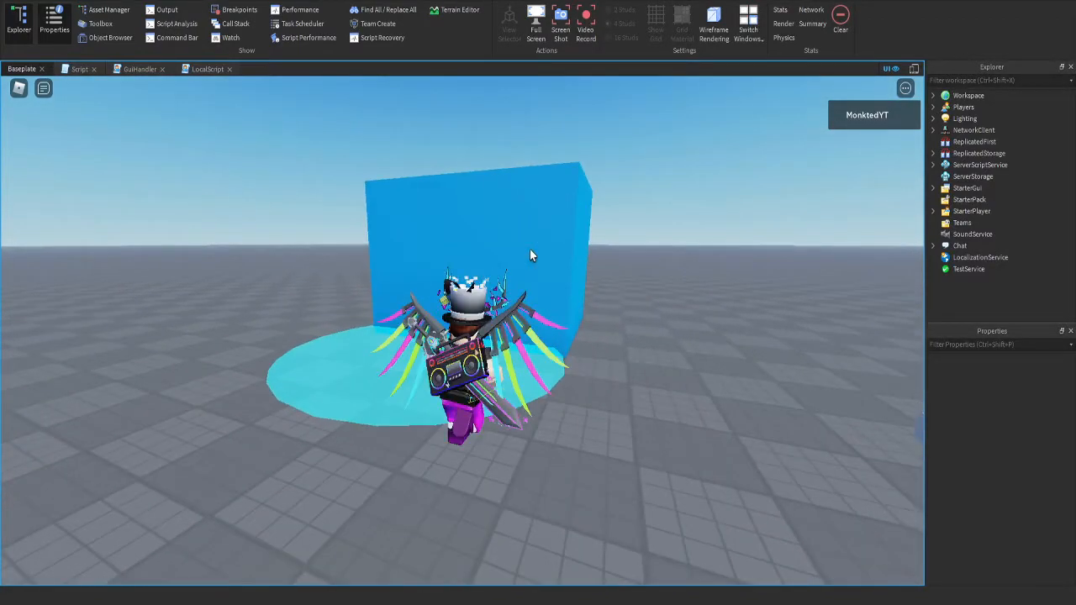
Examine the pad script's Humanoid check, debounce, player lookup and wait(2) lines for the cause of the shop not reopening
{"action": "left_click", "coordinate": [79, 69]}
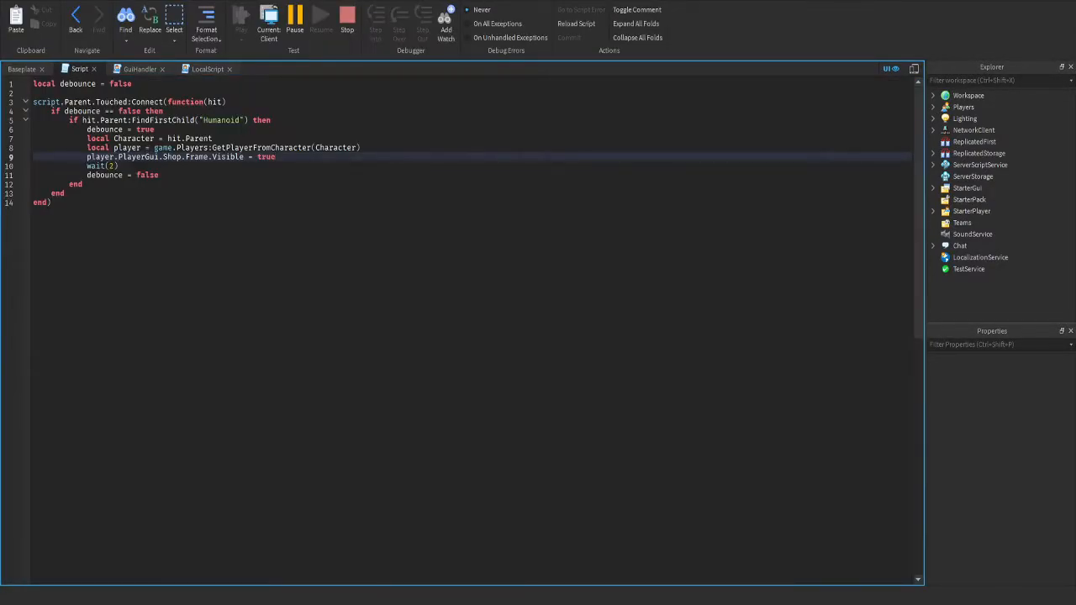
{"action": "left_click_drag", "start_coordinate": [69, 120], "coordinate": [110, 120]}
{"action": "left_click", "coordinate": [178, 120]}
{"action": "left_click_drag", "start_coordinate": [178, 120], "coordinate": [232, 120]}
{"action": "left_click", "coordinate": [232, 120]}
{"action": "left_click_drag", "start_coordinate": [87, 130], "coordinate": [151, 129]}
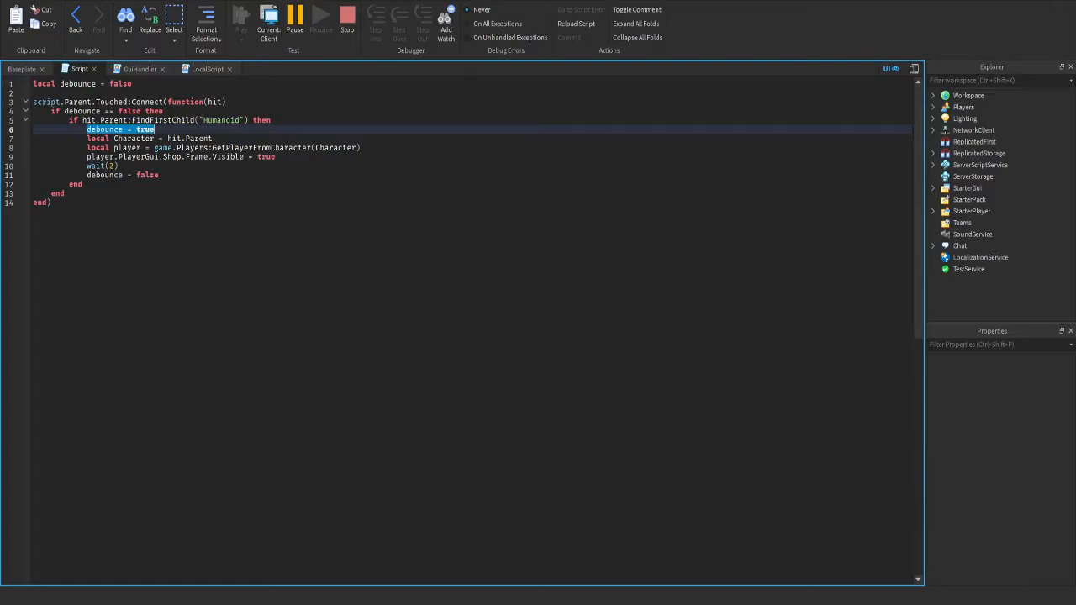
{"action": "left_click_drag", "start_coordinate": [88, 139], "coordinate": [362, 148]}
{"action": "left_click", "coordinate": [364, 147]}
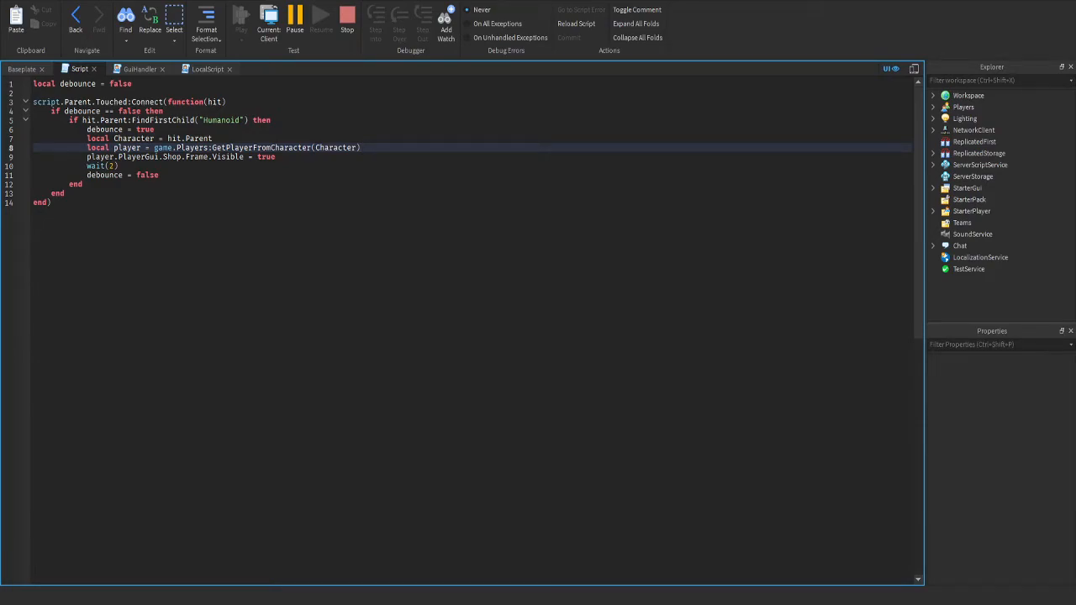
{"action": "left_click_drag", "start_coordinate": [88, 166], "coordinate": [92, 165]}
{"action": "left_click", "coordinate": [120, 166]}
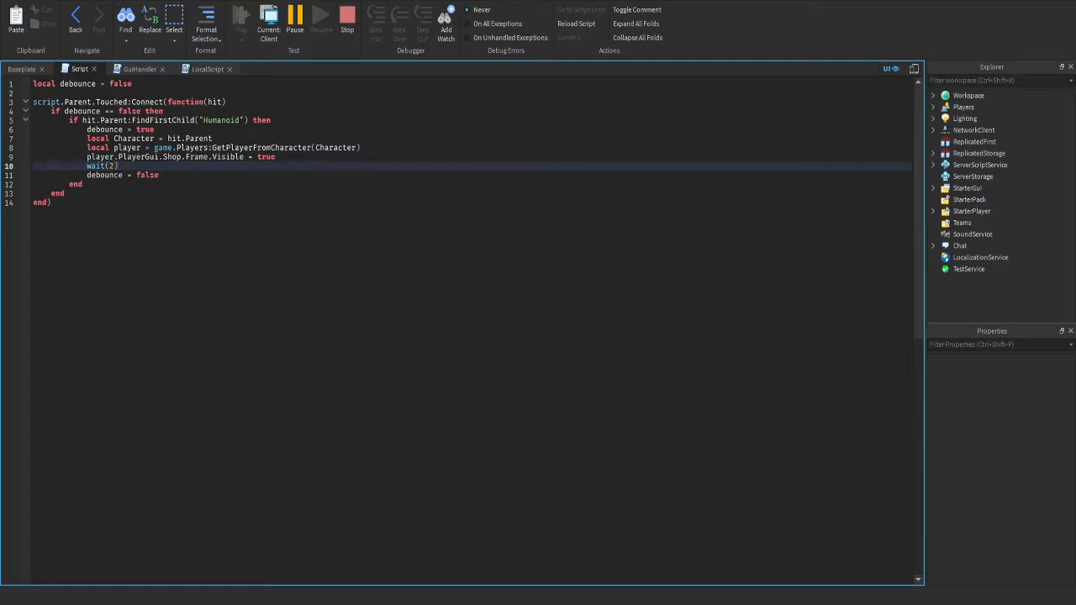
Return to the running game and walk the character across the pad and off its edge
{"action": "left_click", "coordinate": [24, 69]}
{"action": "right_click_drag", "start_coordinate": [529, 335], "coordinate": [529, 335]}
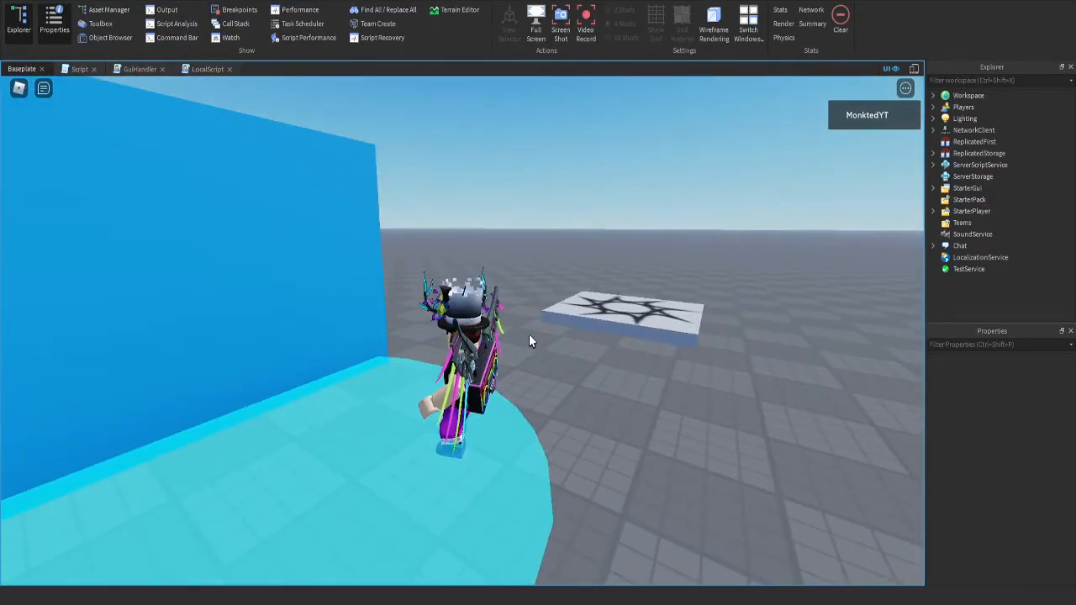
{"action": "key", "text": "w"}
{"action": "key", "text": "d"}
{"action": "key", "text": "a"}
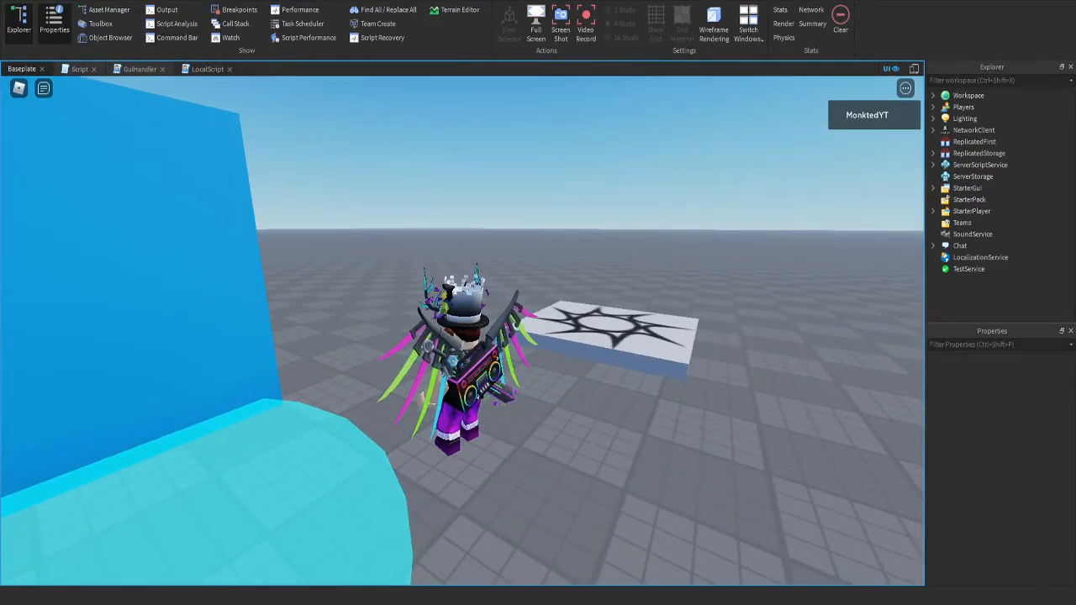
Examine the line in the Close button's LocalScript that sets the shop frame's Visible to false
{"action": "left_click", "coordinate": [207, 69]}
{"action": "left_click_drag", "start_coordinate": [214, 93], "coordinate": [51, 92]}
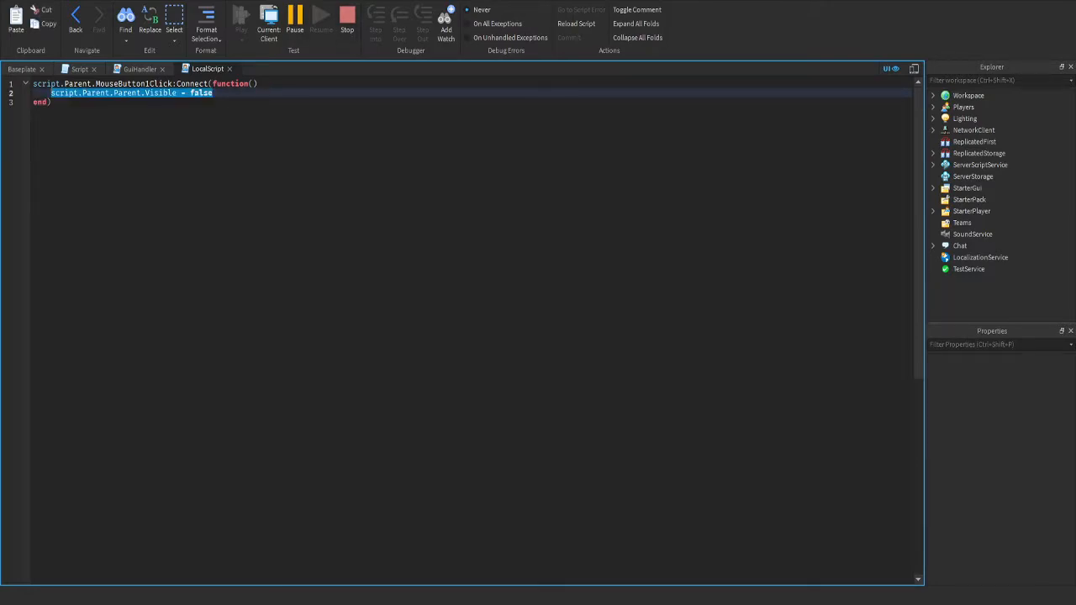
{"action": "left_click", "coordinate": [52, 101]}
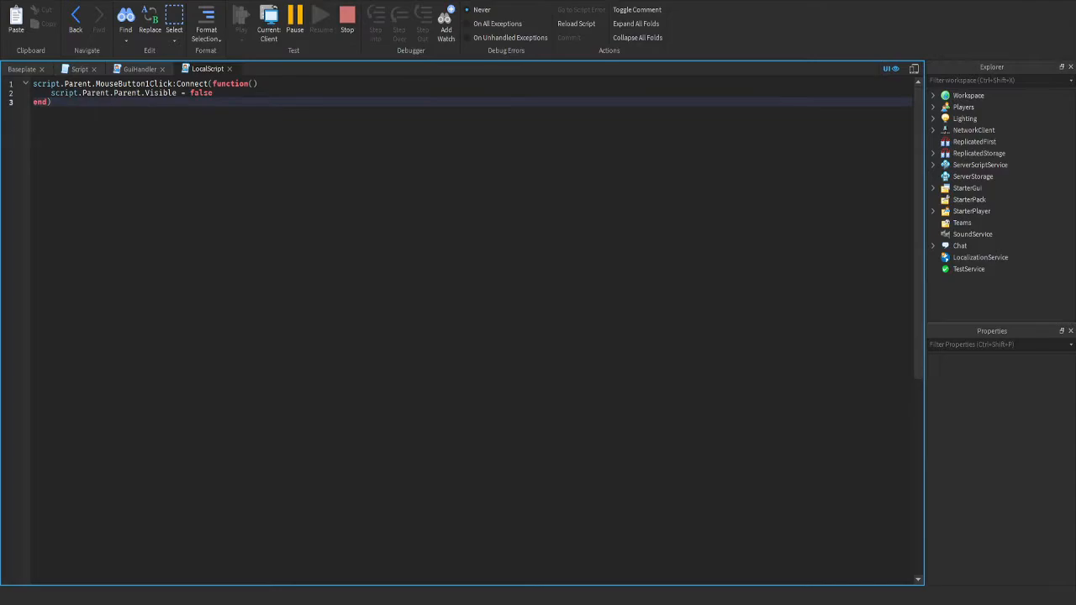
{"action": "left_click_drag", "start_coordinate": [51, 102], "coordinate": [33, 93]}
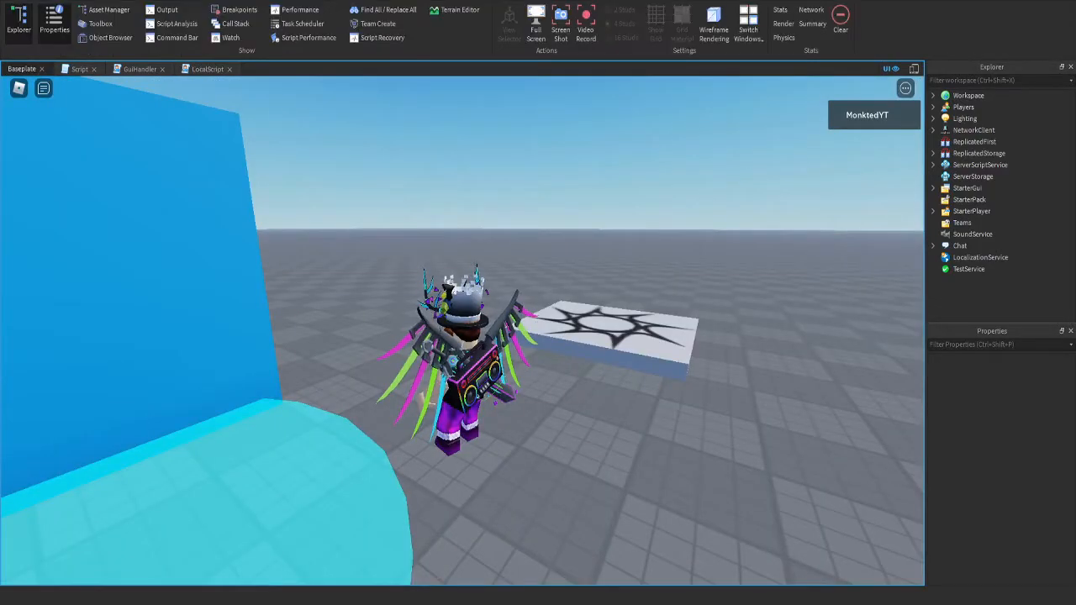
Go back to the play test and walk the character onto the pad beside the blue block again
{"action": "right_click_drag", "start_coordinate": [504, 336], "coordinate": [638, 335]}
{"action": "right_click_drag", "start_coordinate": [297, 210], "coordinate": [227, 221]}
{"action": "key", "text": "w"}
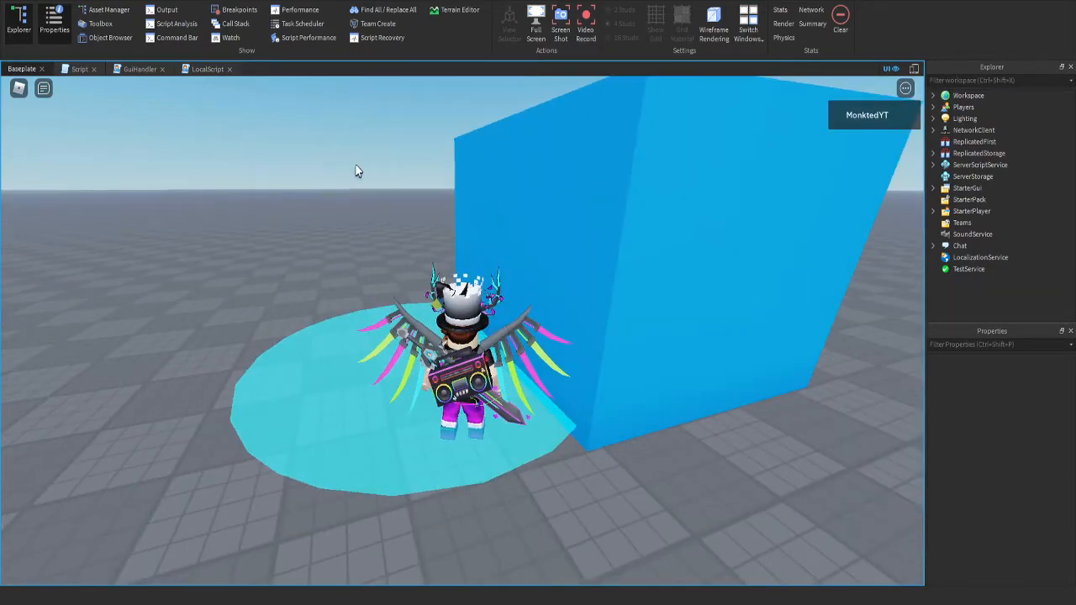
{"action": "left_click", "coordinate": [52, 1]}
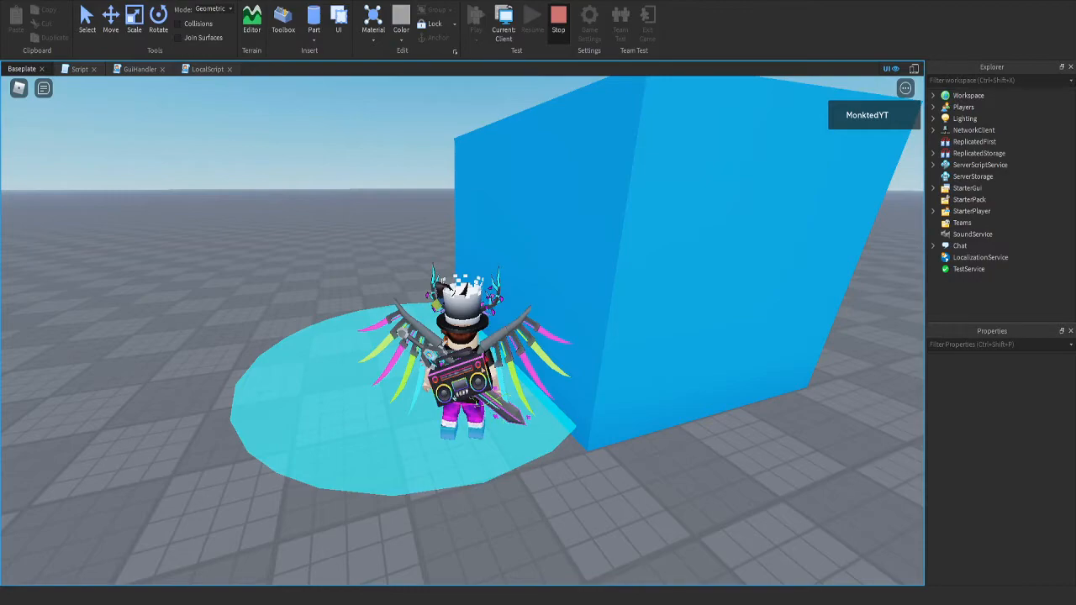
Stop the play test and add print(debounce) as the first line inside the pad script's Humanoid check
{"action": "left_click", "coordinate": [558, 18]}
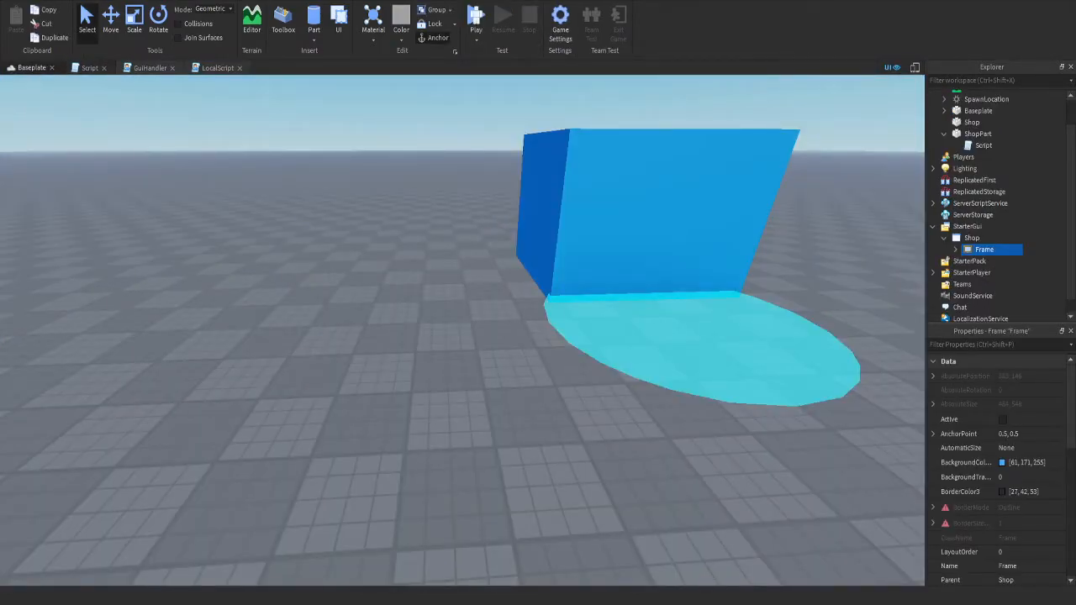
{"action": "left_click", "coordinate": [90, 69]}
{"action": "left_click", "coordinate": [163, 111]}
{"action": "left_click", "coordinate": [270, 119]}
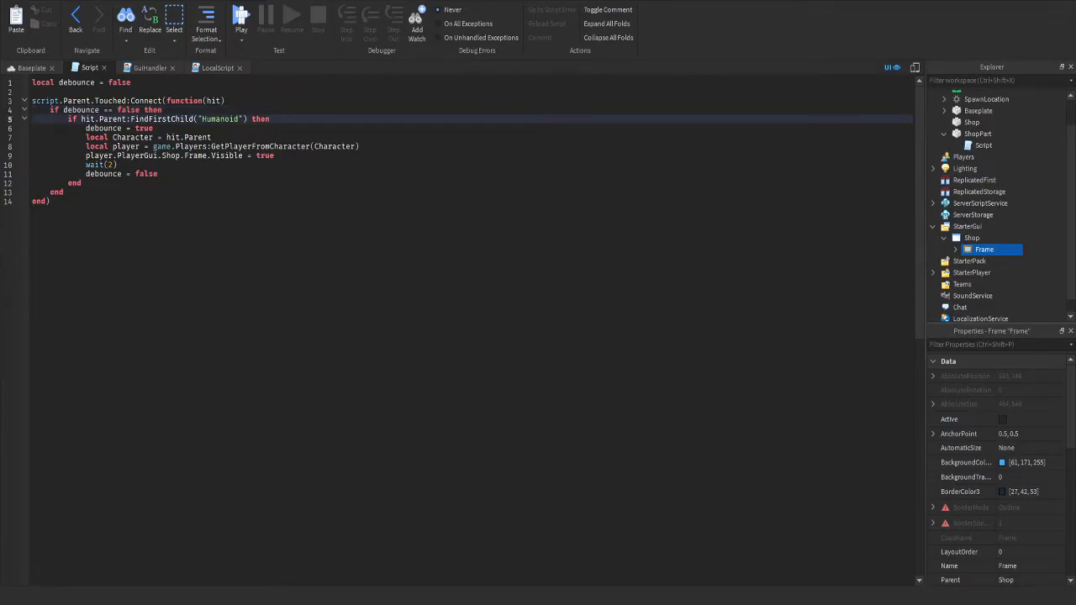
{"action": "key", "text": "Return"}
{"action": "type", "text": "print()D"}
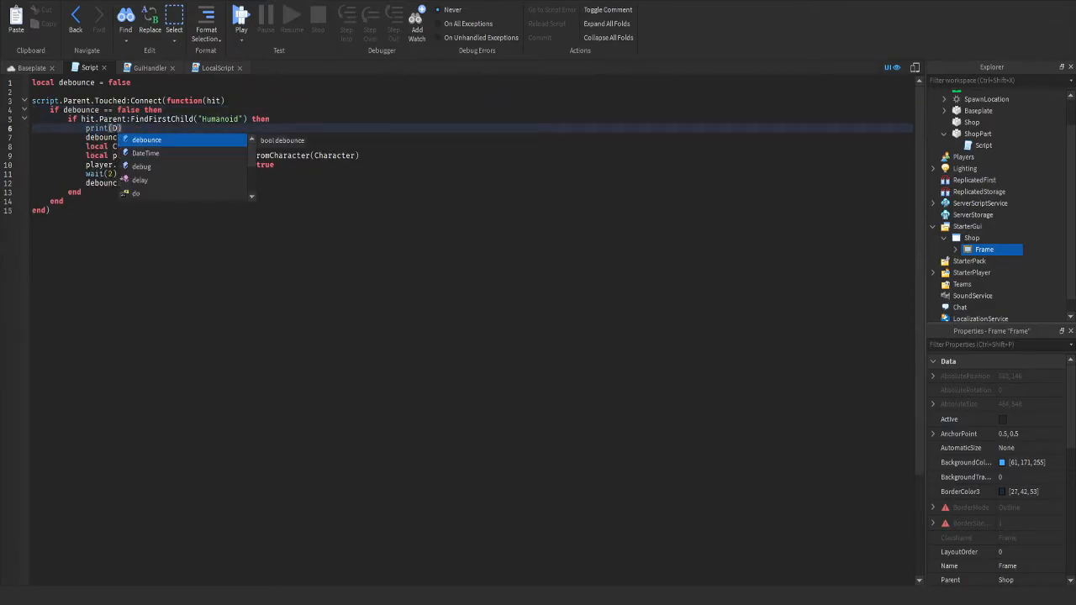
{"action": "key", "text": "Tab"}
Play test the game, walk the character onto the pad and show the Output window
{"action": "left_click", "coordinate": [32, 68]}
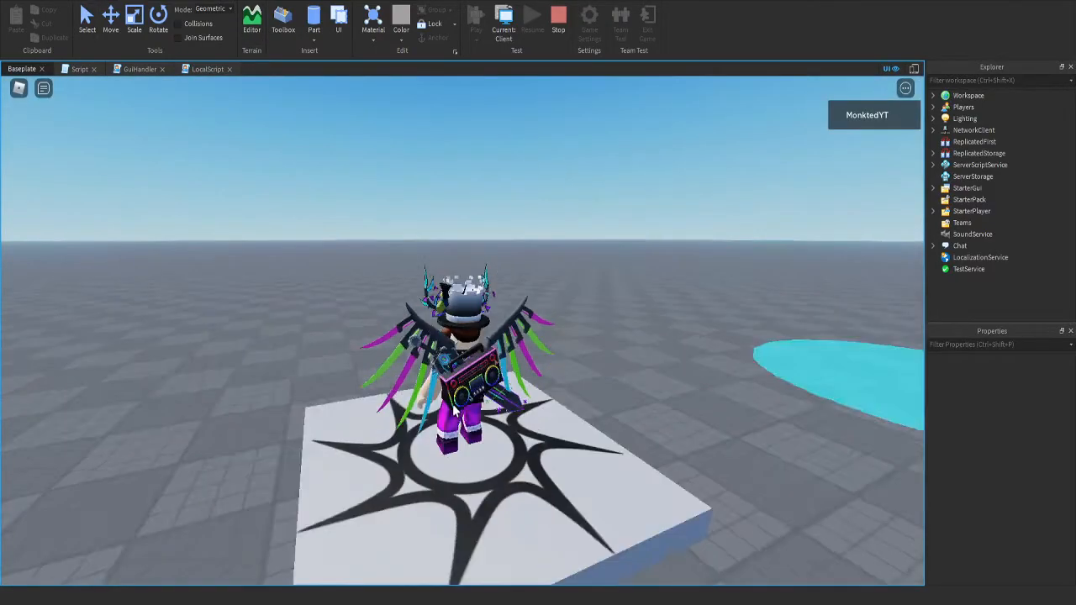
{"action": "right_click_drag", "start_coordinate": [455, 410], "coordinate": [454, 410]}
{"action": "key", "text": "w"}
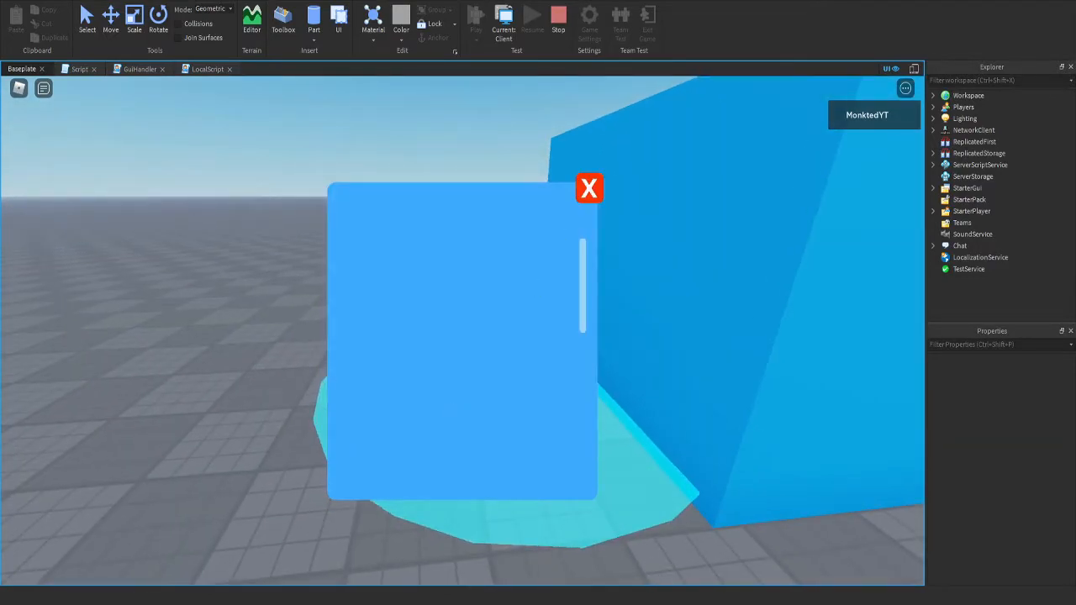
{"action": "left_click", "coordinate": [220, 0]}
{"action": "left_click", "coordinate": [166, 10]}
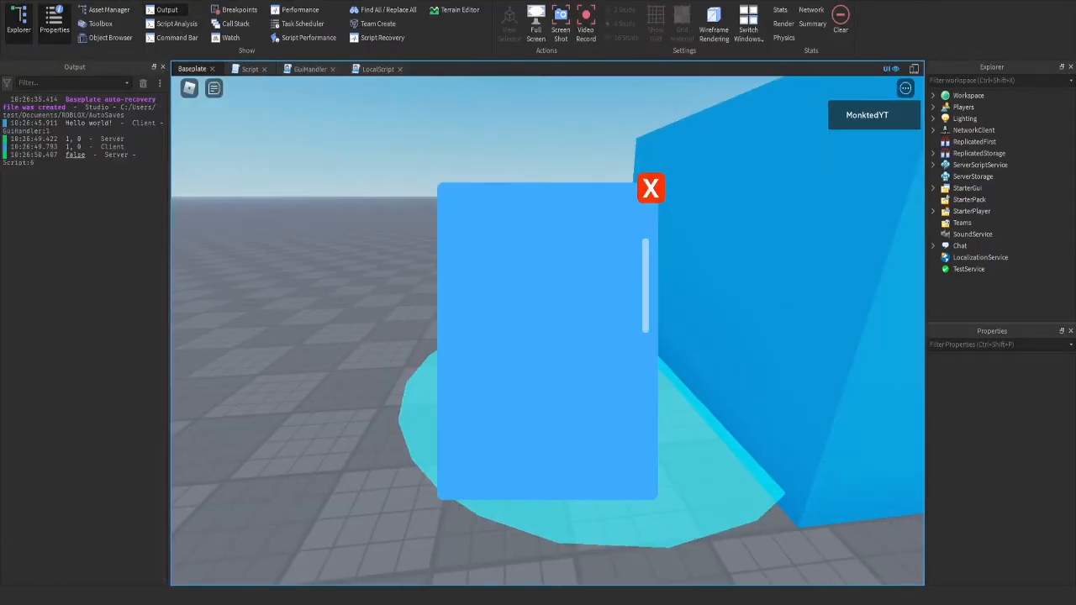
Check the script line behind the printed debounce value, and return to the client's view of the running game
{"action": "left_click", "coordinate": [75, 155]}
{"action": "right_click", "coordinate": [288, 211]}
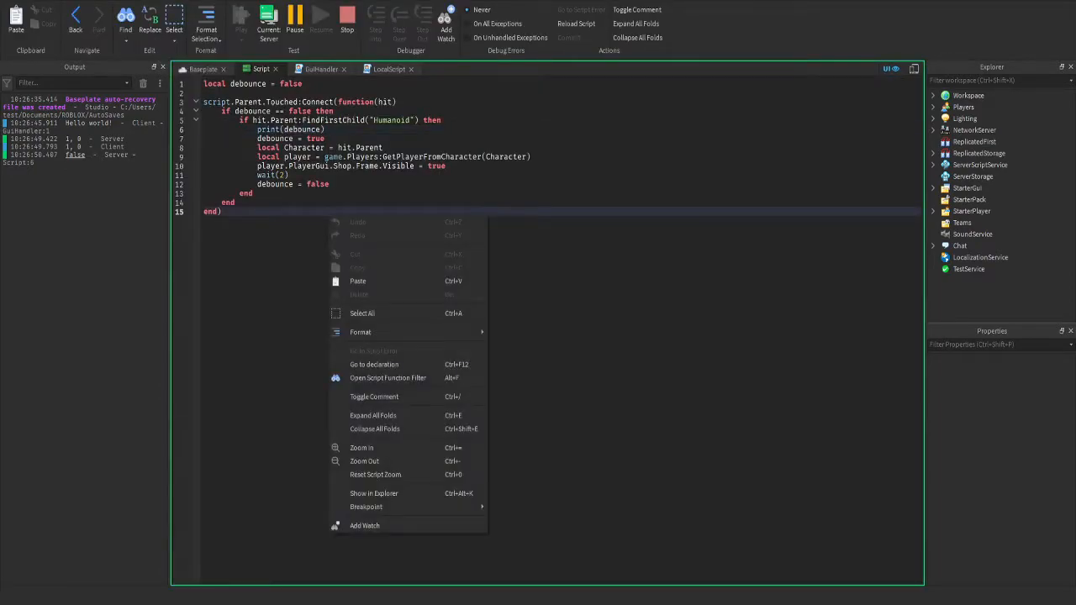
{"action": "left_click", "coordinate": [202, 69]}
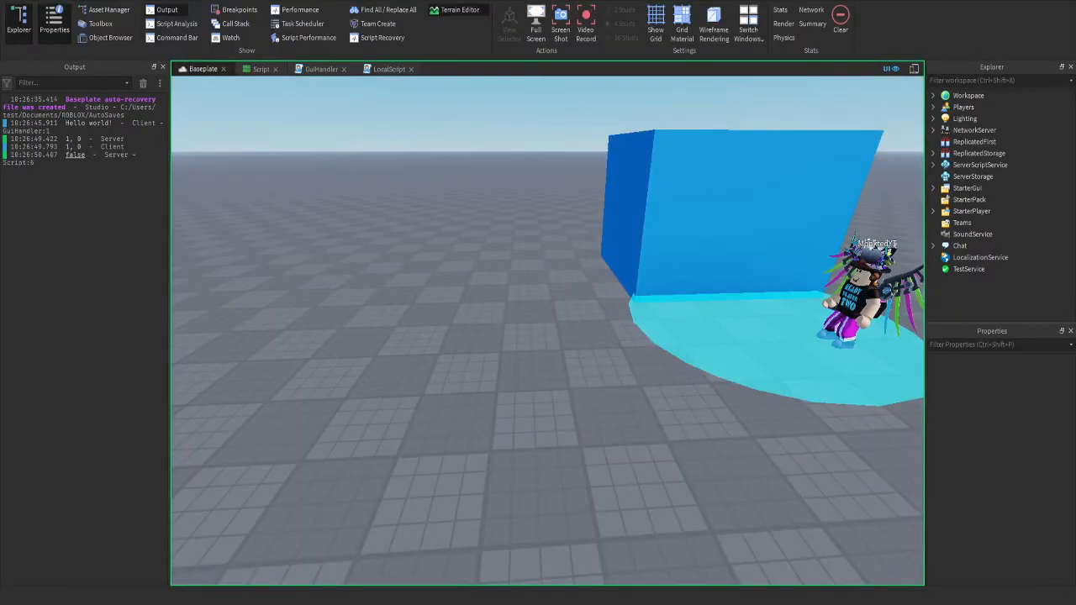
{"action": "left_click", "coordinate": [50, 2]}
{"action": "left_click", "coordinate": [502, 26]}
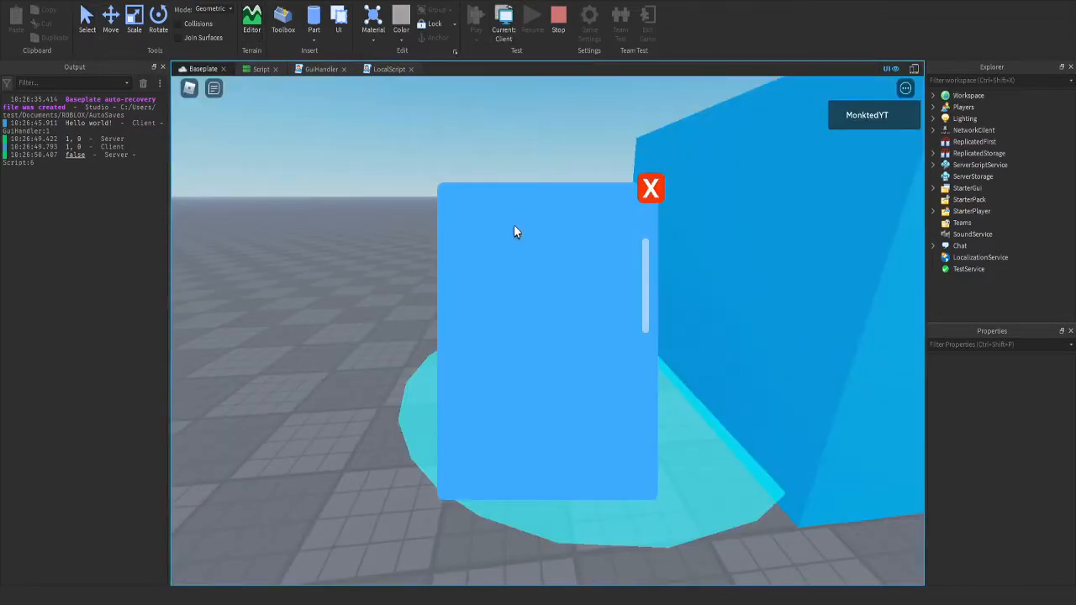
Walk the character off the pad and across it again to test the printed debounce output
{"action": "key", "text": "a"}
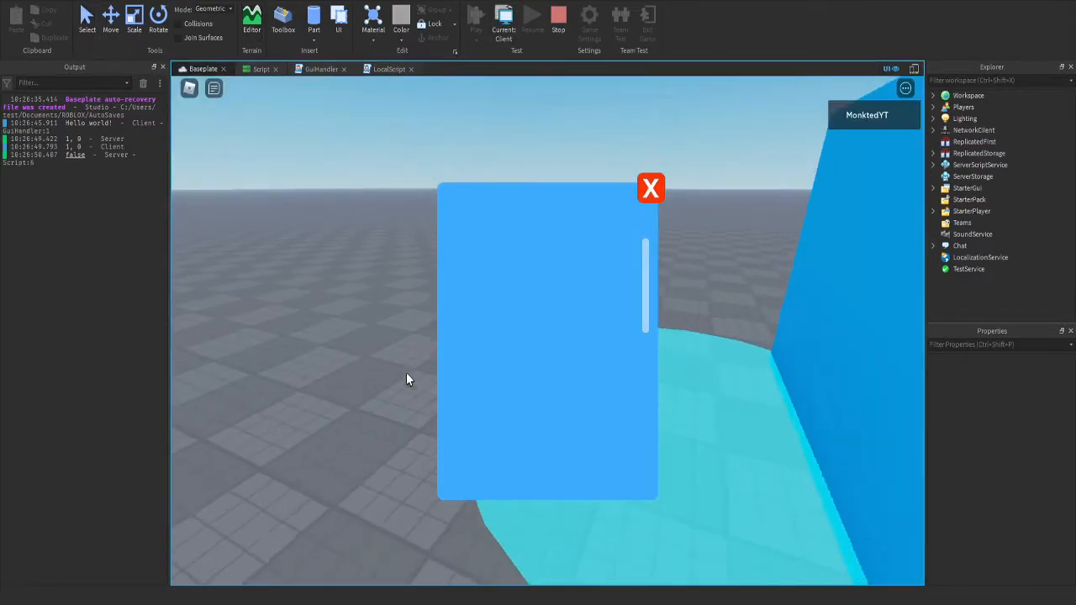
{"action": "right_click_drag", "start_coordinate": [406, 372], "coordinate": [406, 380]}
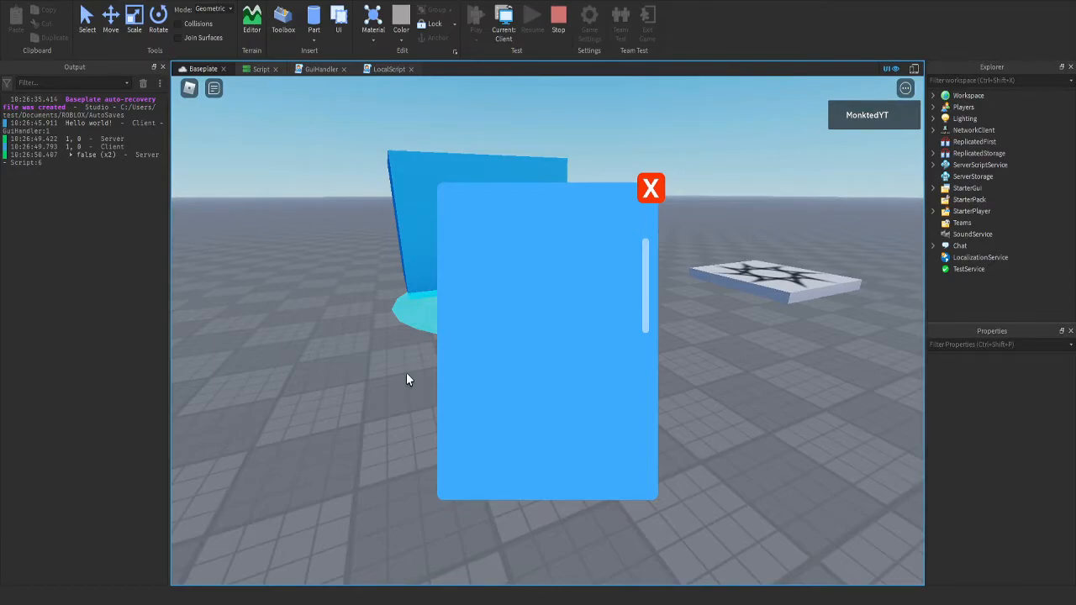
{"action": "key", "text": "w"}
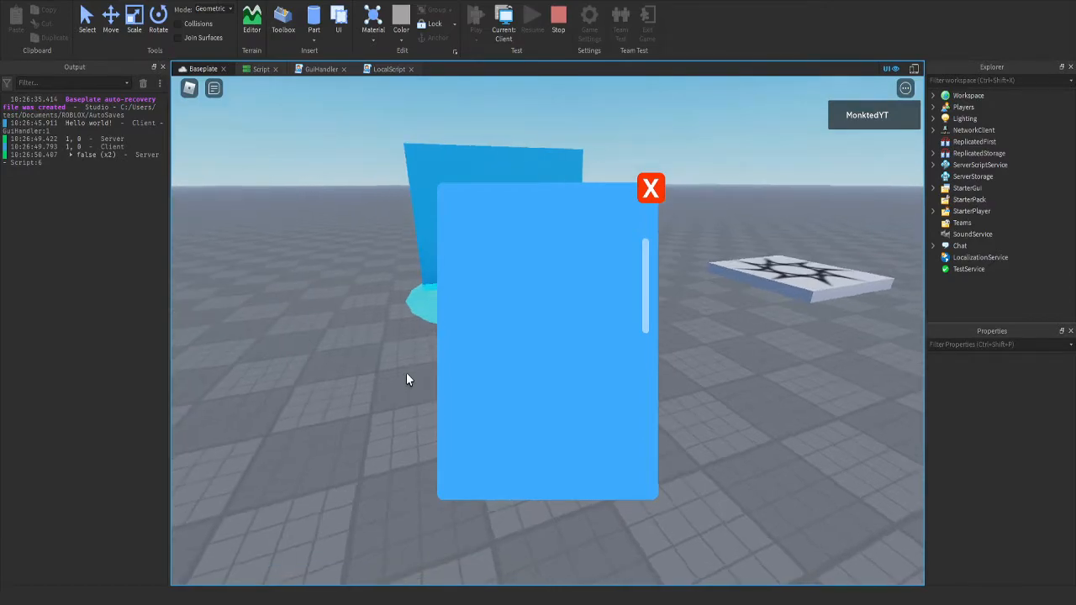
{"action": "key", "text": "s"}
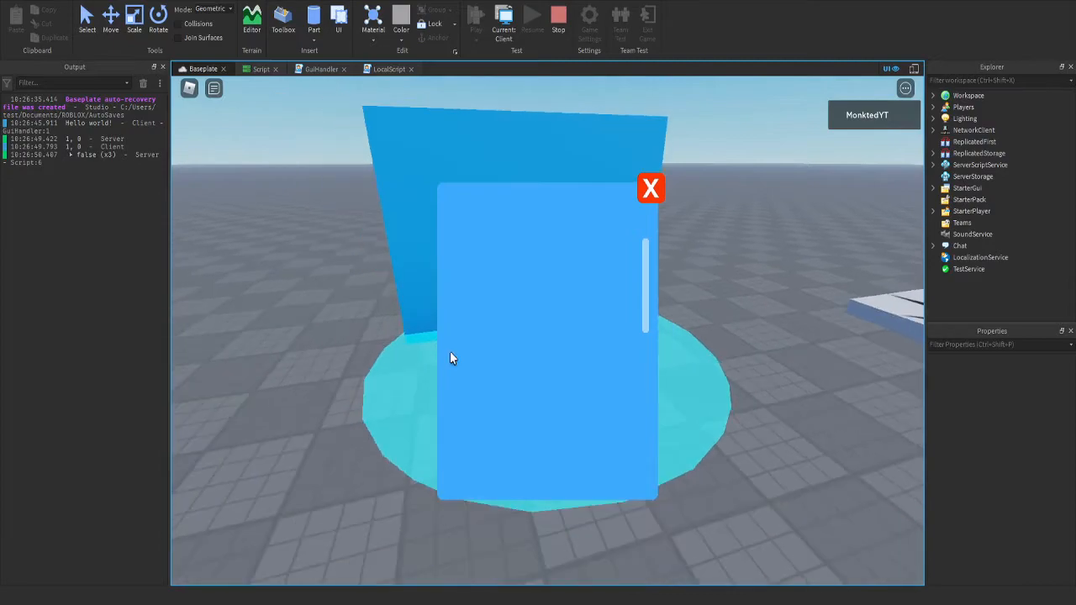
Close the shop frame with its X button, and walk the character onto the pad and back off
{"action": "left_click", "coordinate": [656, 192]}
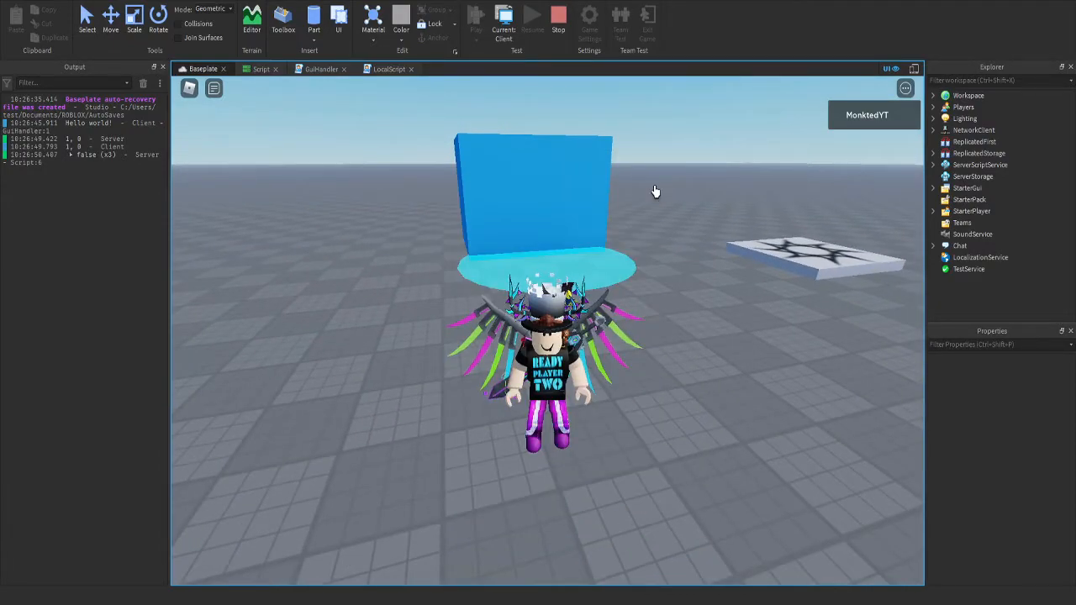
{"action": "key", "text": "w"}
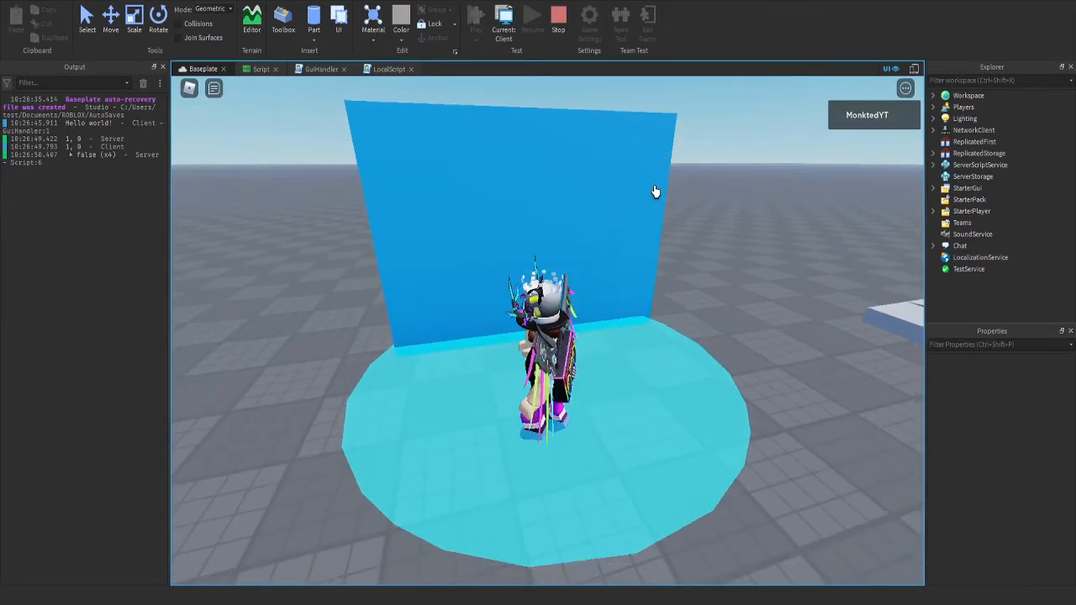
{"action": "key", "text": "s"}
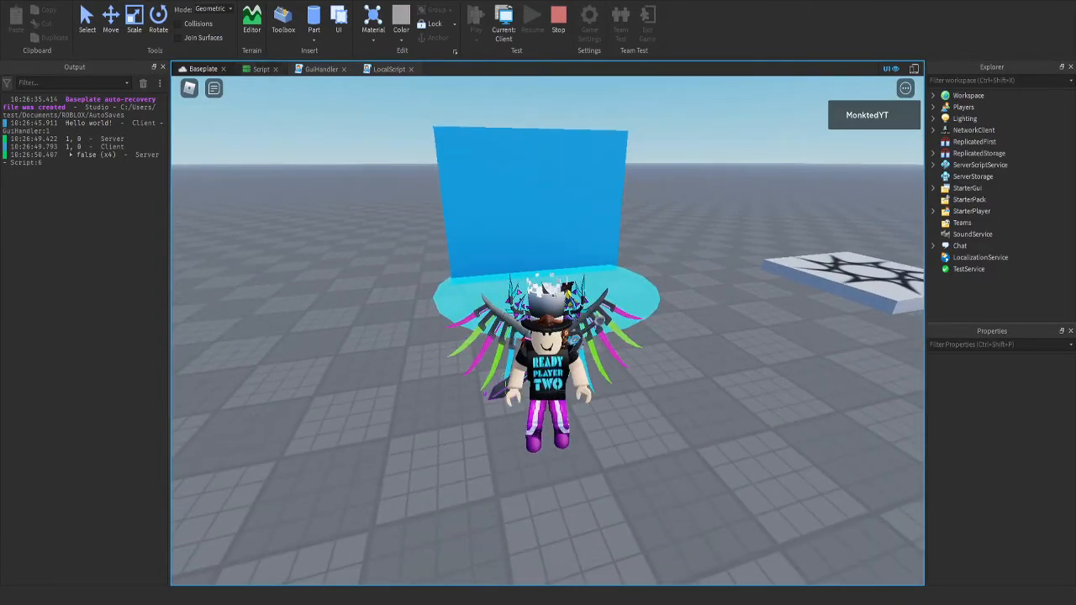
Examine the pad script's line that sets the player's Shop frame Visible to true
{"action": "left_click", "coordinate": [260, 69]}
{"action": "left_click", "coordinate": [343, 166]}
{"action": "left_click_drag", "start_coordinate": [242, 166], "coordinate": [448, 165]}
{"action": "left_click", "coordinate": [447, 166]}
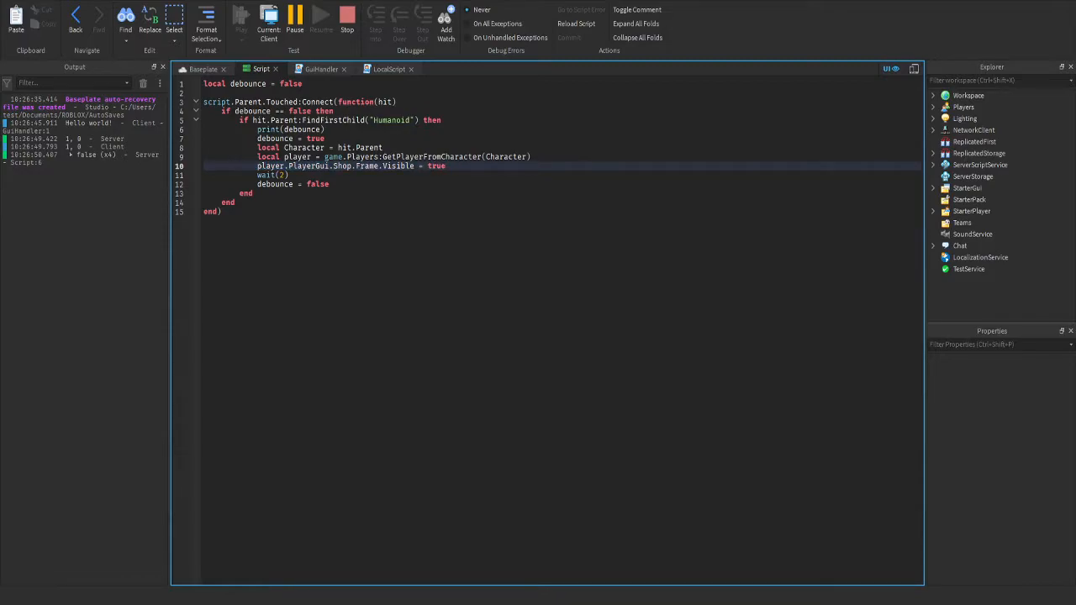
Compare it with the Close button's LocalScript line that sets the frame's Visible to false
{"action": "left_click", "coordinate": [321, 69]}
{"action": "left_click", "coordinate": [388, 69]}
{"action": "left_click", "coordinate": [384, 93]}
{"action": "left_click_drag", "start_coordinate": [221, 92], "coordinate": [383, 93]}
{"action": "left_click", "coordinate": [383, 92]}
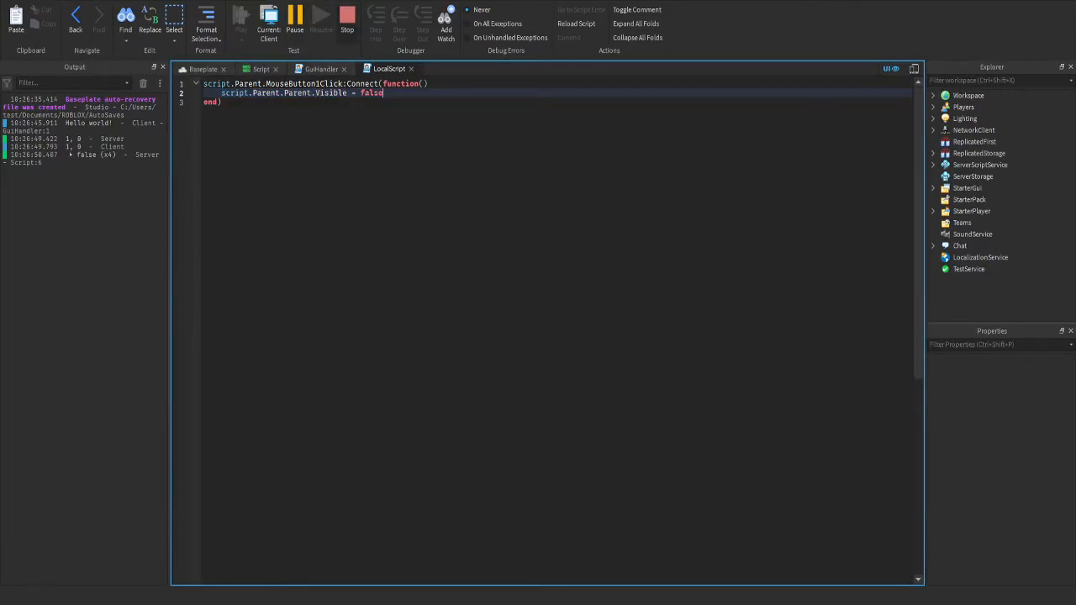
{"action": "left_click_drag", "start_coordinate": [220, 92], "coordinate": [383, 93]}
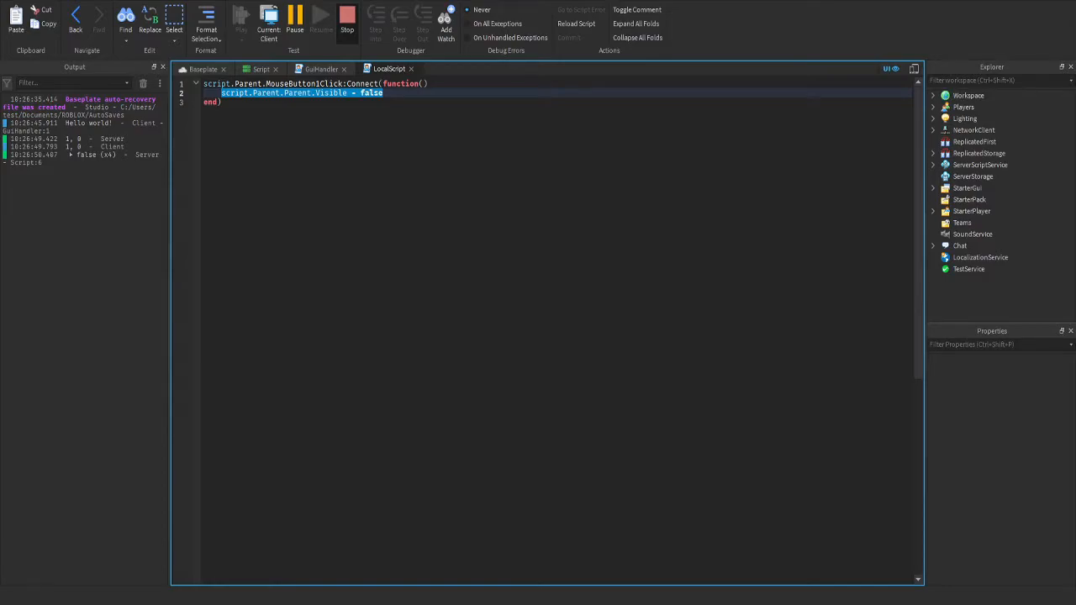
Stop the play test and add a folder named RemoteEvents to ReplicatedStorage
{"action": "left_click", "coordinate": [348, 17]}
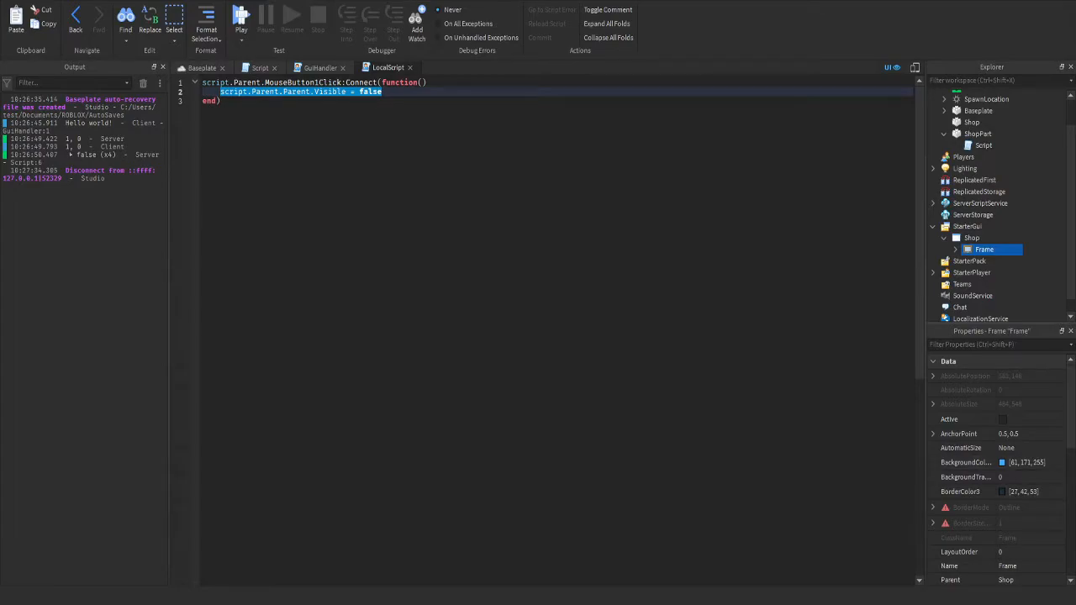
{"action": "key", "text": "ctrl+shift+Tab"}
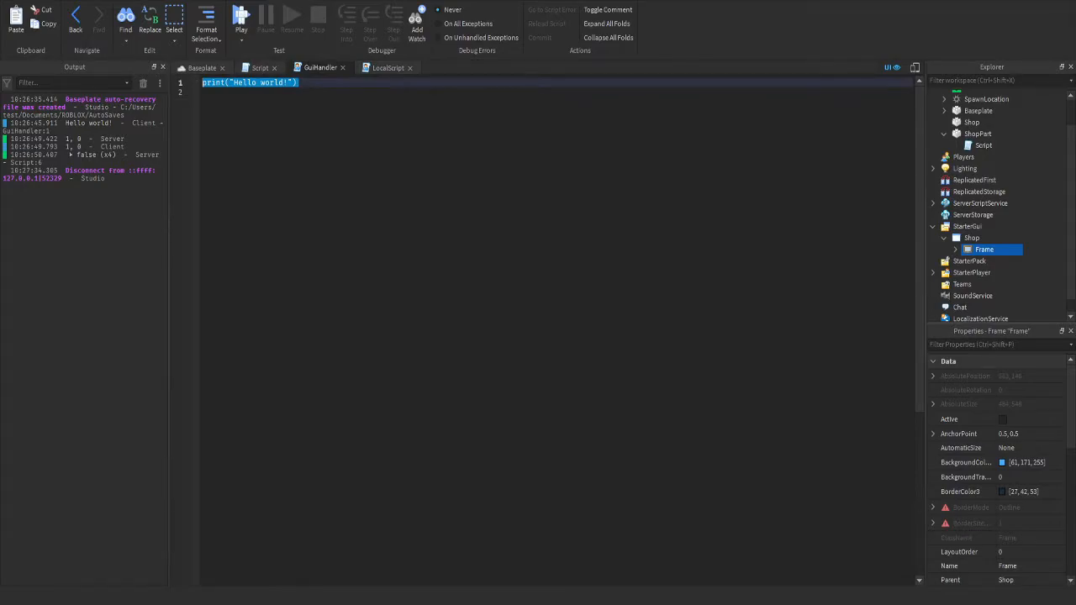
{"action": "left_click", "coordinate": [262, 67]}
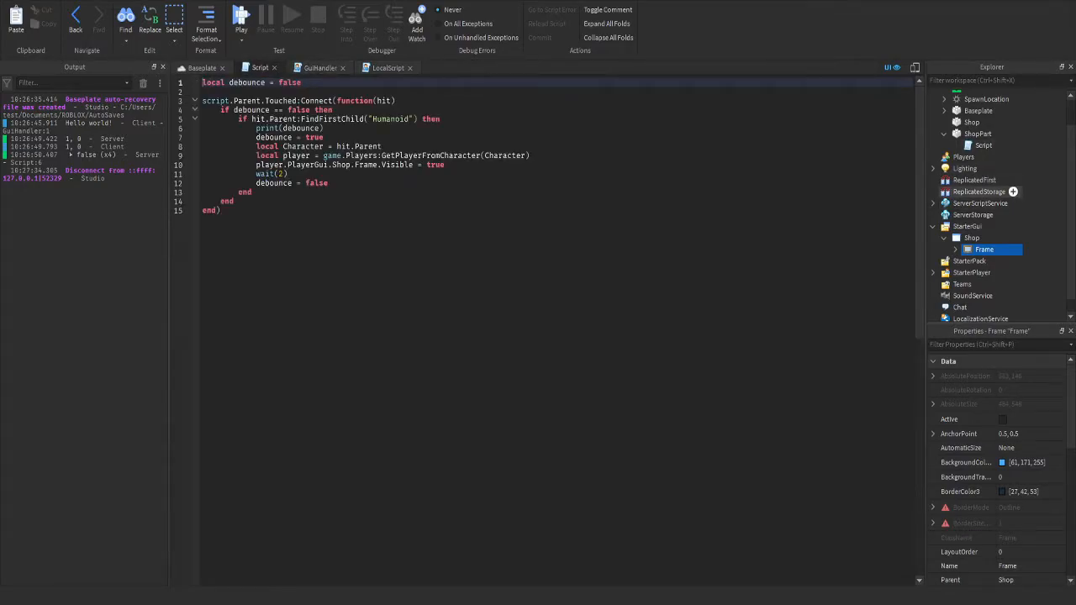
{"action": "left_click", "coordinate": [979, 192]}
{"action": "left_click", "coordinate": [1013, 191]}
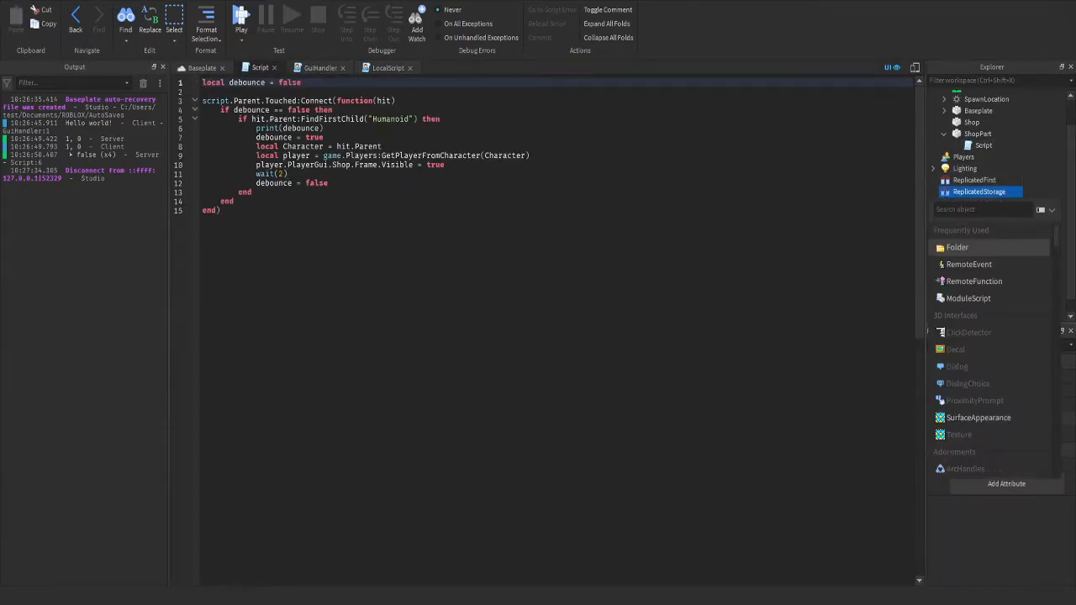
{"action": "left_click", "coordinate": [957, 247]}
{"action": "key", "text": "F2"}
{"action": "type", "text": "Remote"}
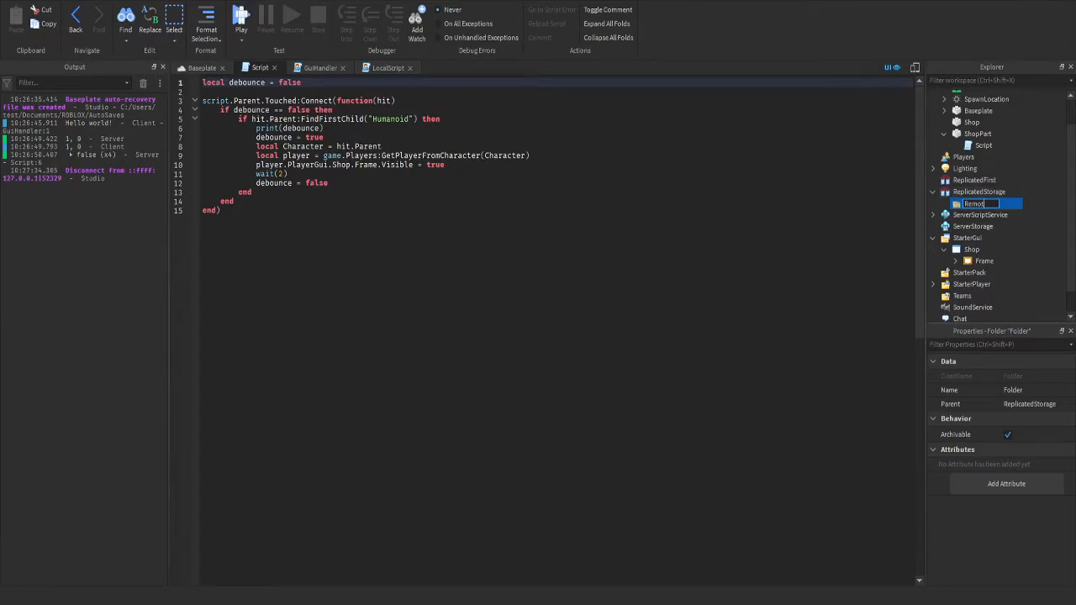
{"action": "type", "text": "Events"}
{"action": "key", "text": "Return"}
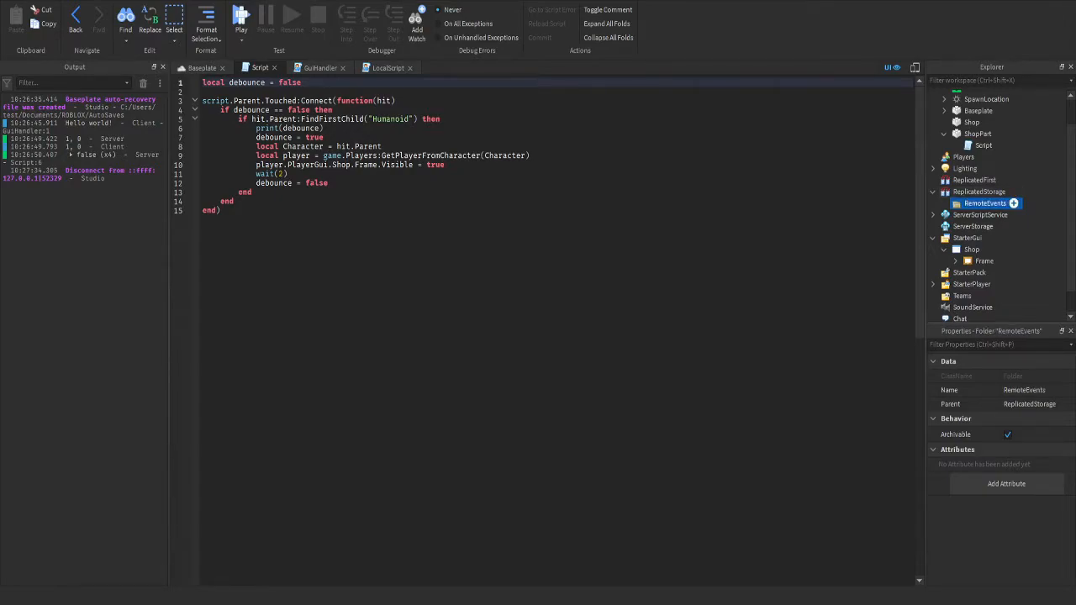
Add a RemoteEvent named OpenShop inside the RemoteEvents folder
{"action": "left_click", "coordinate": [1014, 203]}
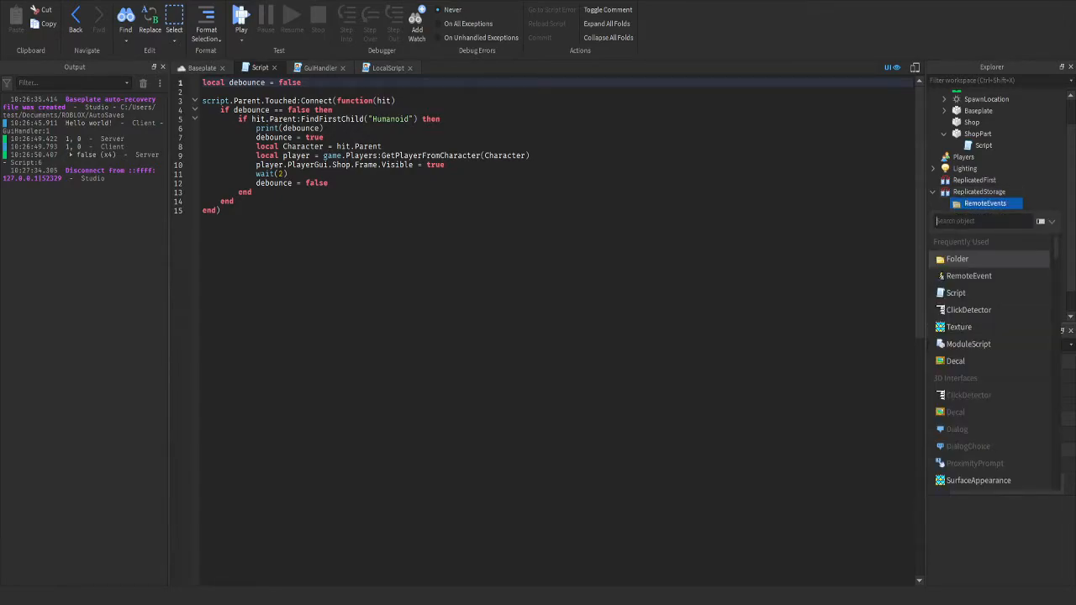
{"action": "type", "text": "Re"}
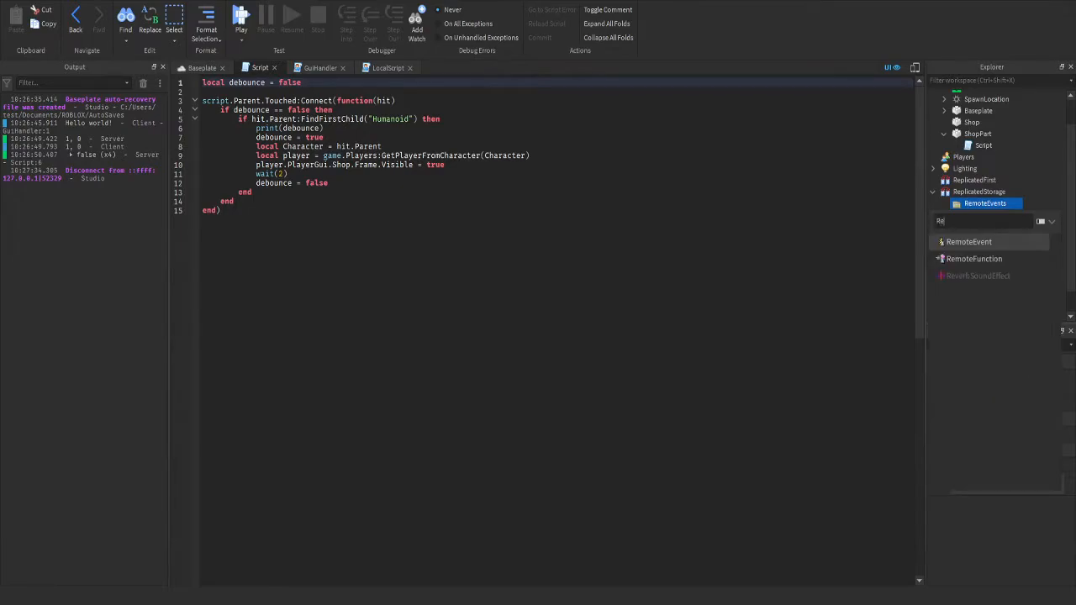
{"action": "key", "text": "Return"}
{"action": "key", "text": "F2"}
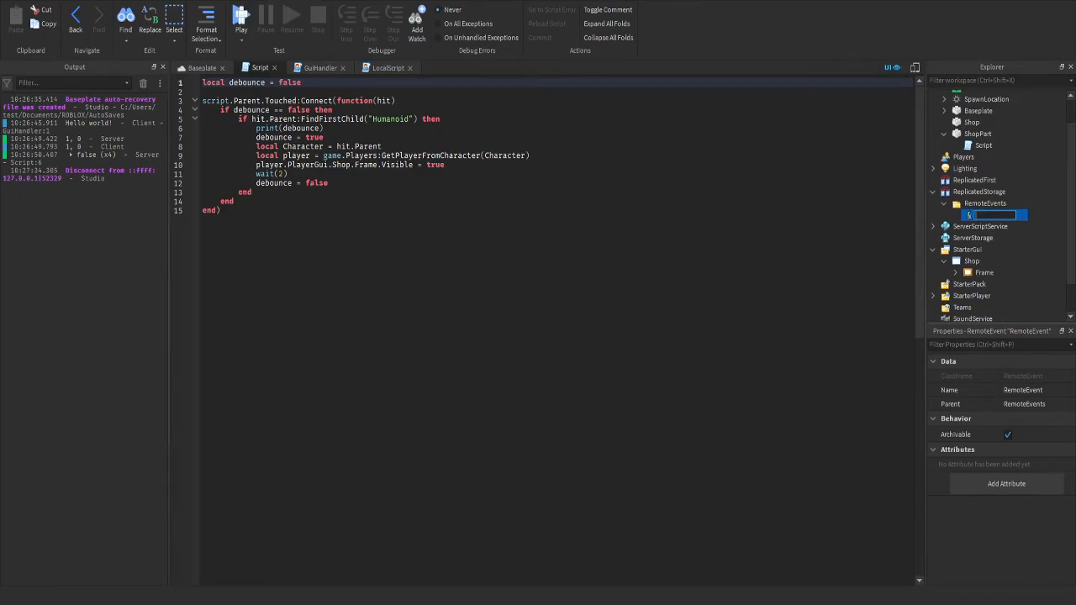
{"action": "type", "text": "OpenShop"}
{"action": "key", "text": "Return"}
Delete the pad script's statement that sets player.PlayerGui.Shop.Frame.Visible to true, keeping its line for new code
{"action": "left_click", "coordinate": [251, 192]}
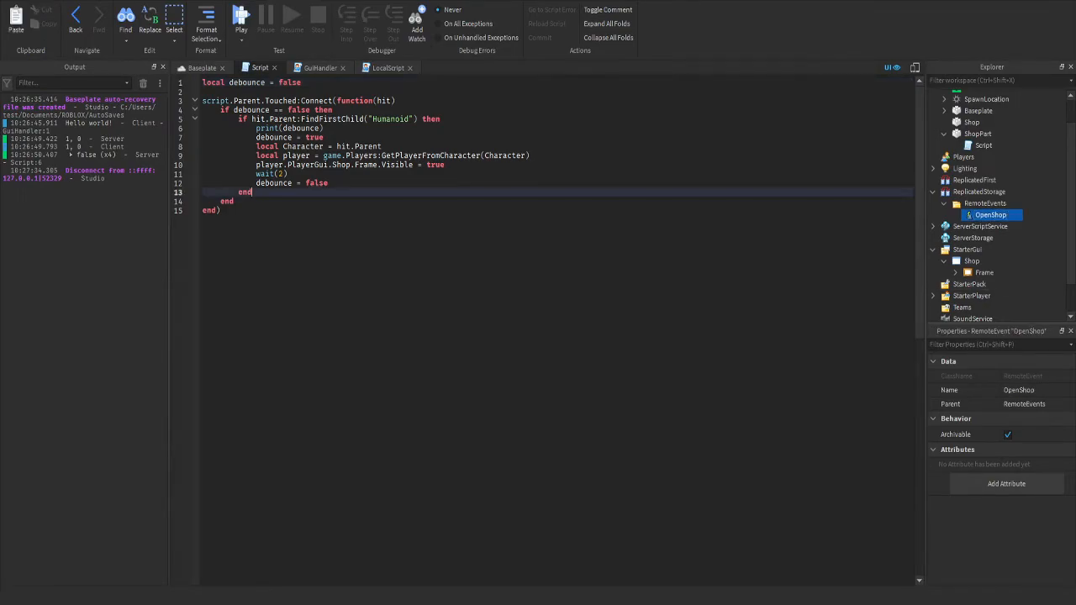
{"action": "left_click", "coordinate": [288, 174]}
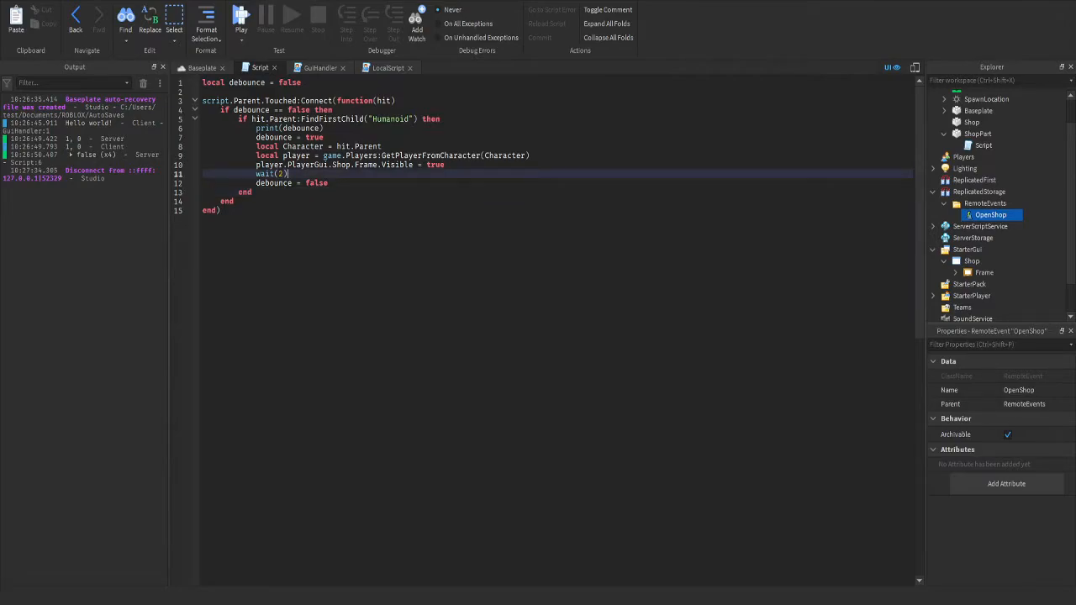
{"action": "left_click", "coordinate": [529, 156]}
{"action": "left_click", "coordinate": [445, 164]}
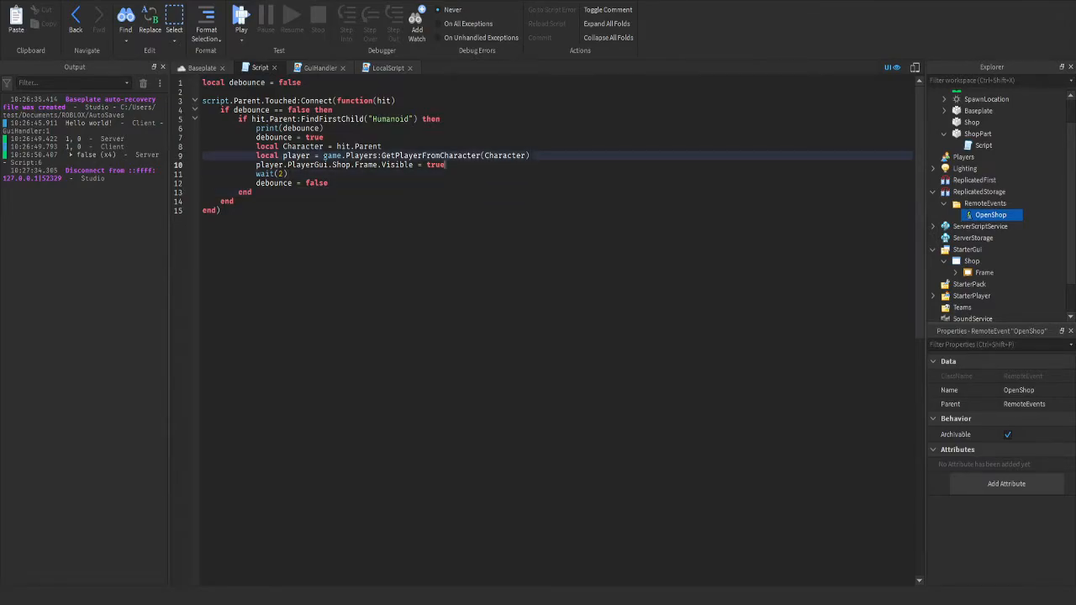
{"action": "left_click", "coordinate": [323, 137]}
{"action": "left_click_drag", "start_coordinate": [257, 147], "coordinate": [445, 165]}
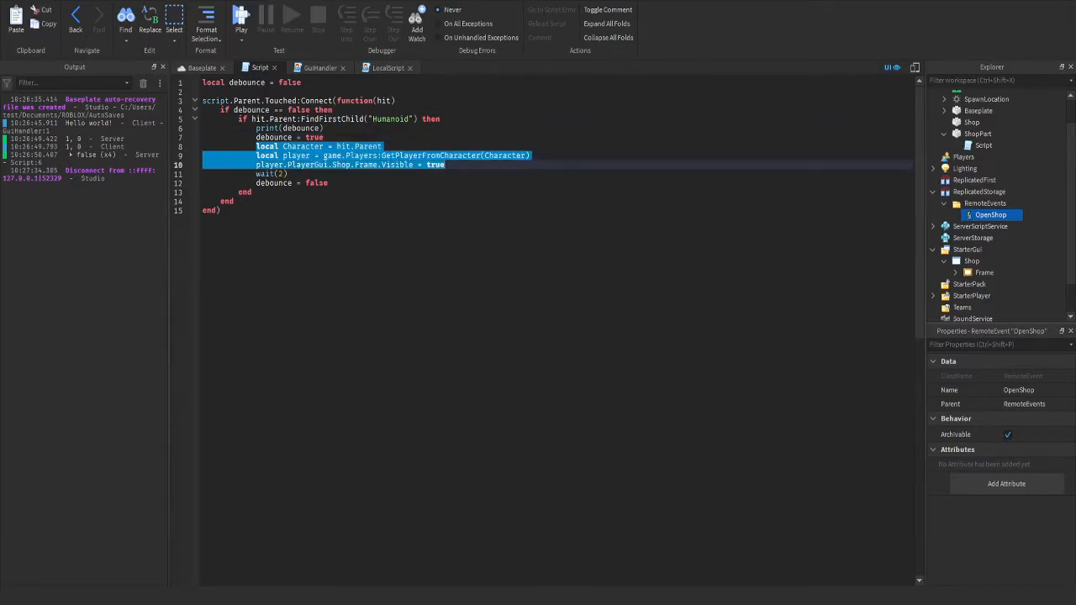
{"action": "left_click", "coordinate": [341, 165]}
{"action": "left_click_drag", "start_coordinate": [237, 164], "coordinate": [444, 165]}
{"action": "key", "text": "BackSpace"}
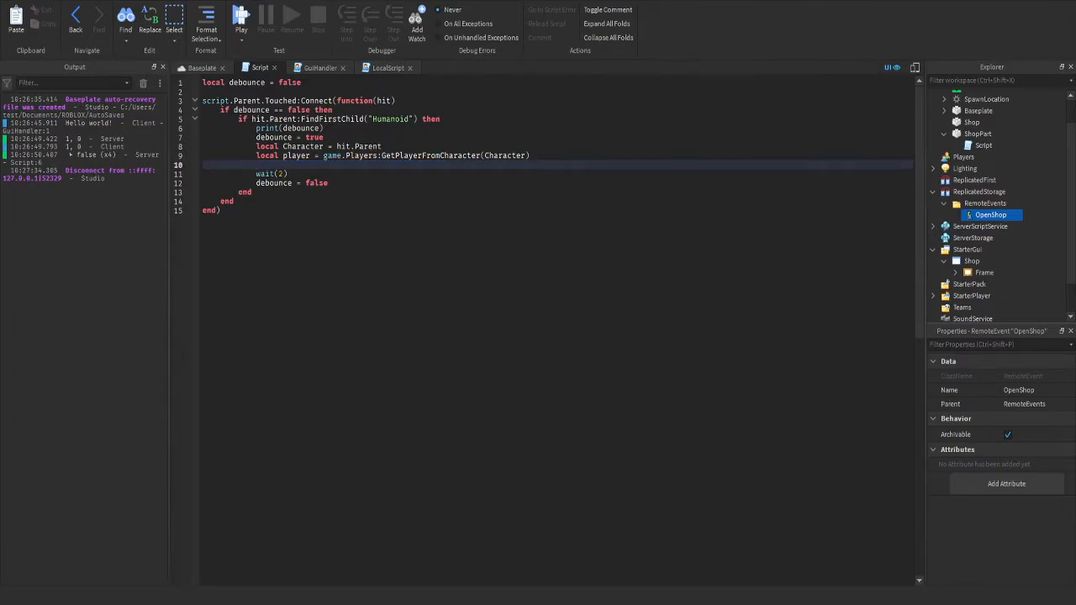
Write game.ReplicatedStorage.RemoteEvents.OpenShop:FireClient(player) on the emptied line above wait(2) in the pad script
{"action": "type", "text": "game.ReplicatedStorage"}
{"action": "key", "text": "Tab"}
{"action": "type", "text": "."}
{"action": "key", "text": "Tab"}
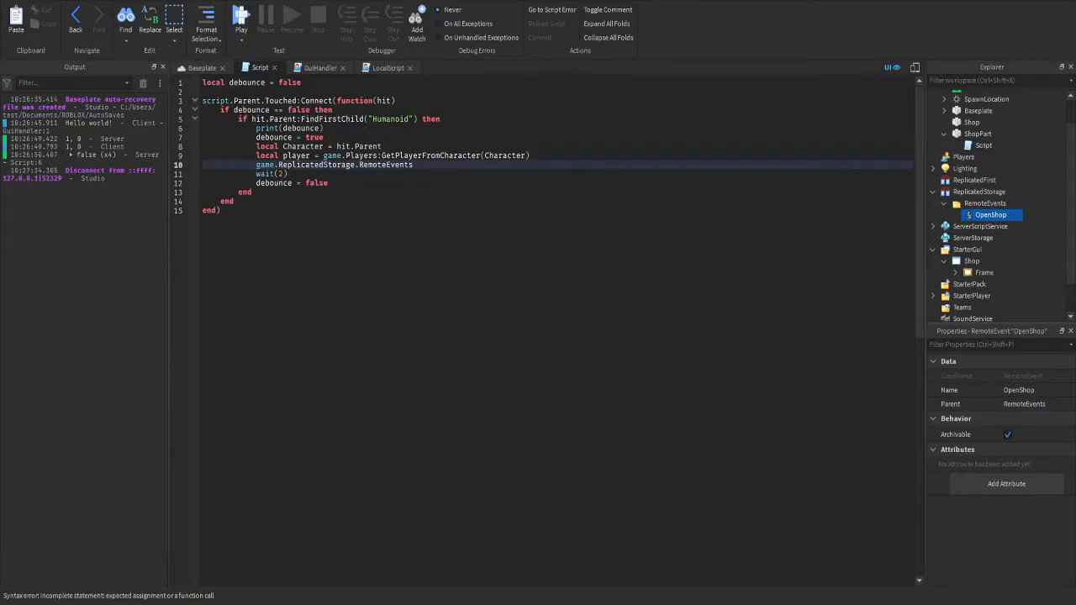
{"action": "type", "text": ".O"}
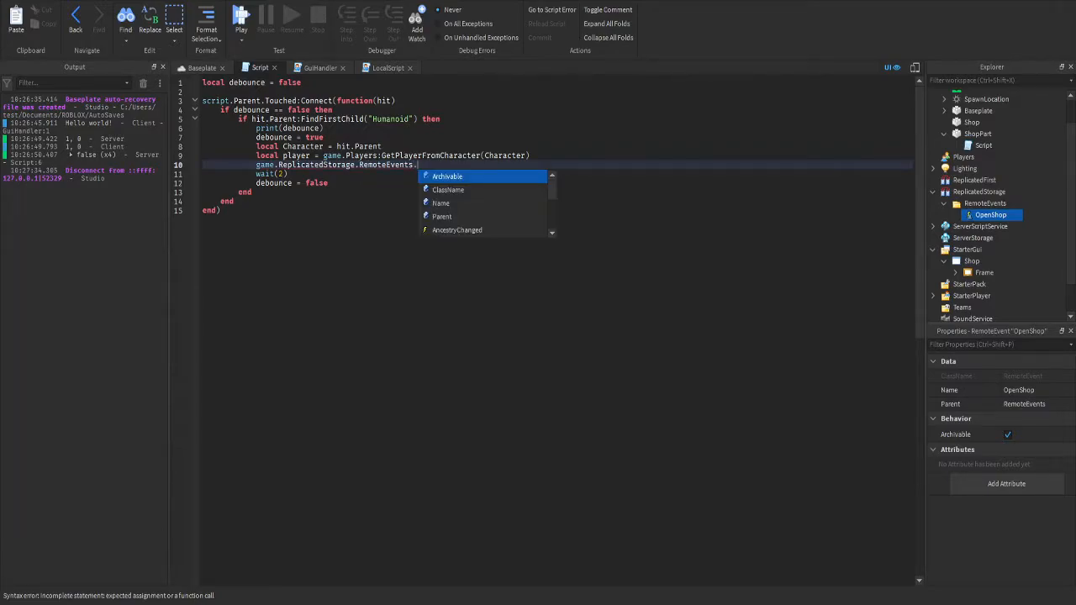
{"action": "key", "text": "Tab"}
{"action": "type", "text": ":FIre"}
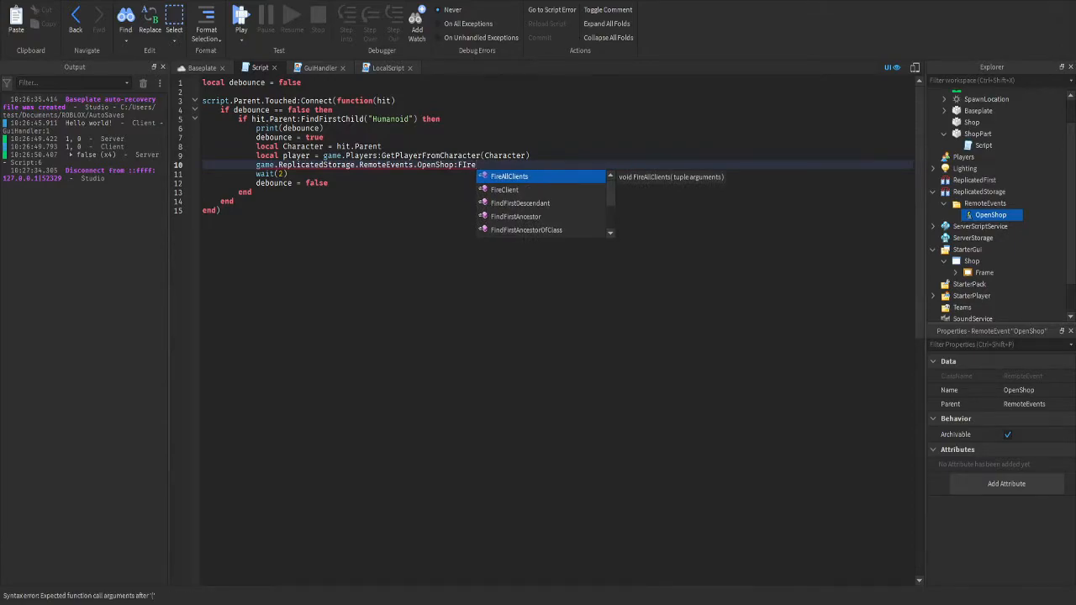
{"action": "key", "text": "Down"}
{"action": "key", "text": "Tab"}
{"action": "type", "text": "(pla"}
{"action": "key", "text": "Tab"}
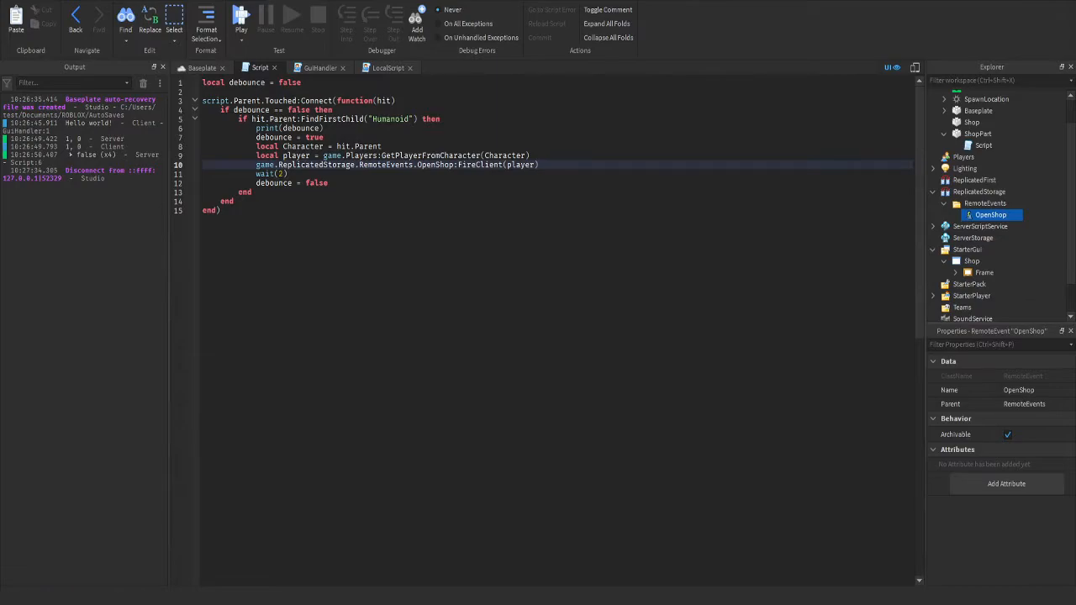
{"action": "left_click", "coordinate": [324, 137]}
{"action": "left_click", "coordinate": [321, 68]}
{"action": "left_click", "coordinate": [388, 69]}
{"action": "left_click", "coordinate": [260, 68]}
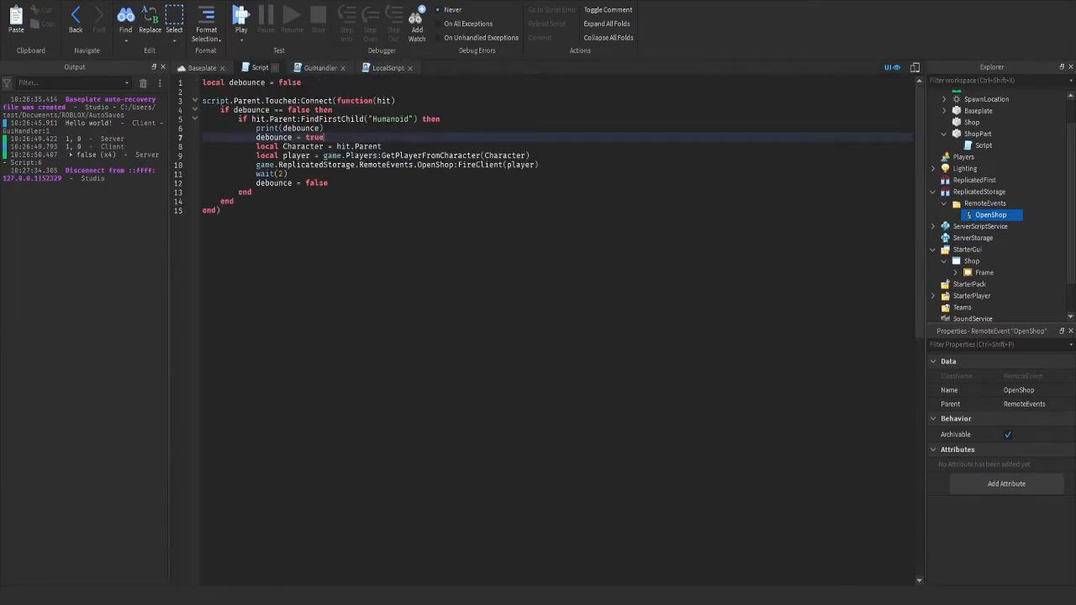
{"action": "left_click", "coordinate": [320, 69]}
Below the existing click function in LocalScript, start a new statement referencing game.ReplicatedStorage.RemoteEvents.OpenShop
{"action": "left_click", "coordinate": [387, 68]}
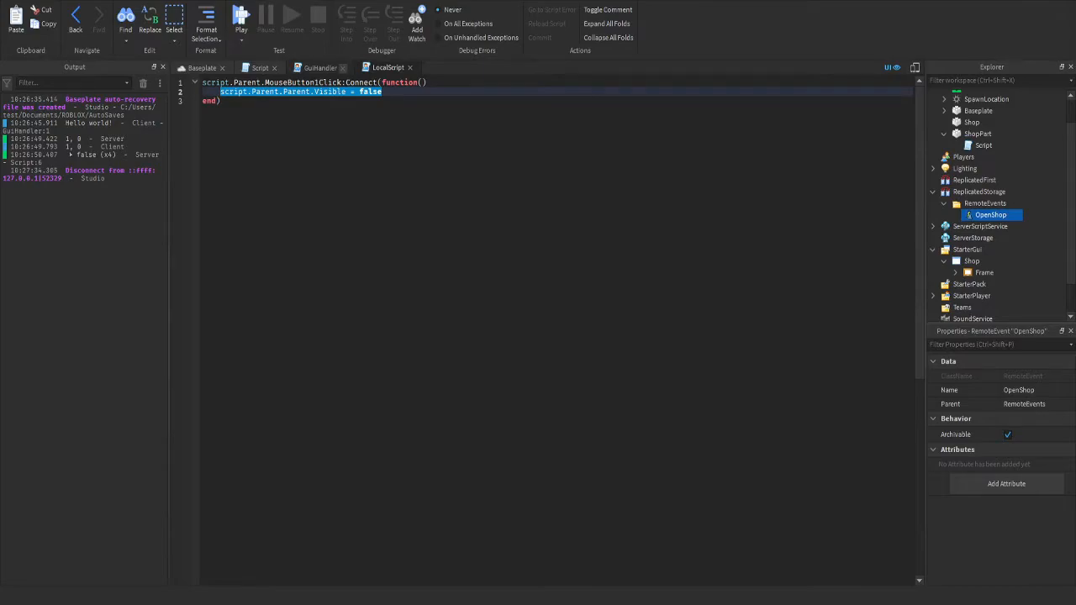
{"action": "left_click", "coordinate": [222, 101]}
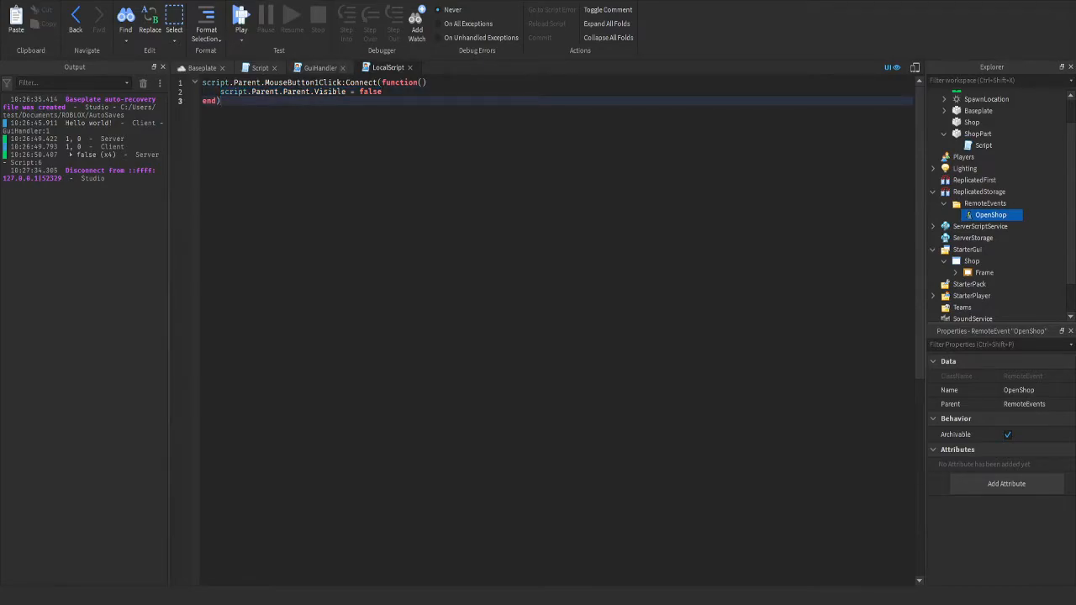
{"action": "key", "text": "Return"}
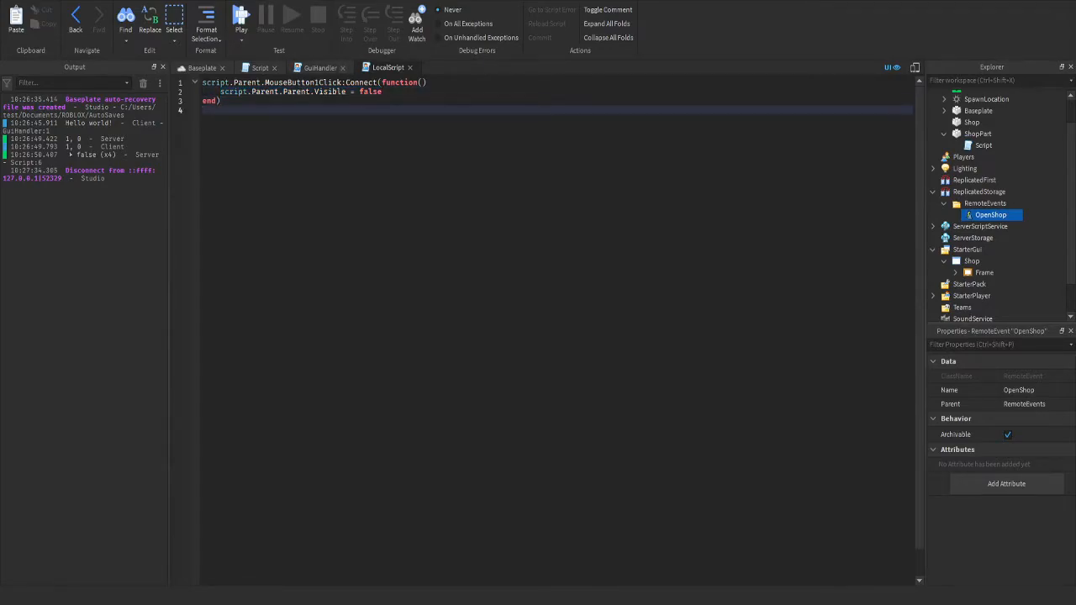
{"action": "key", "text": "Return"}
{"action": "type", "text": "game.ReplicatedStorage"}
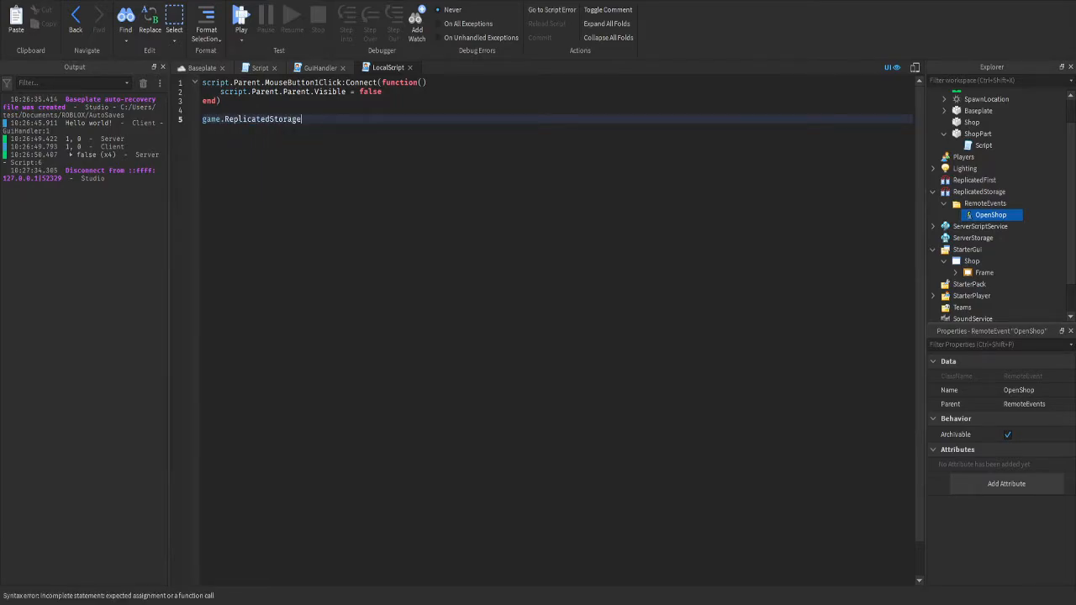
{"action": "type", "text": ".RemoteEvents.P"}
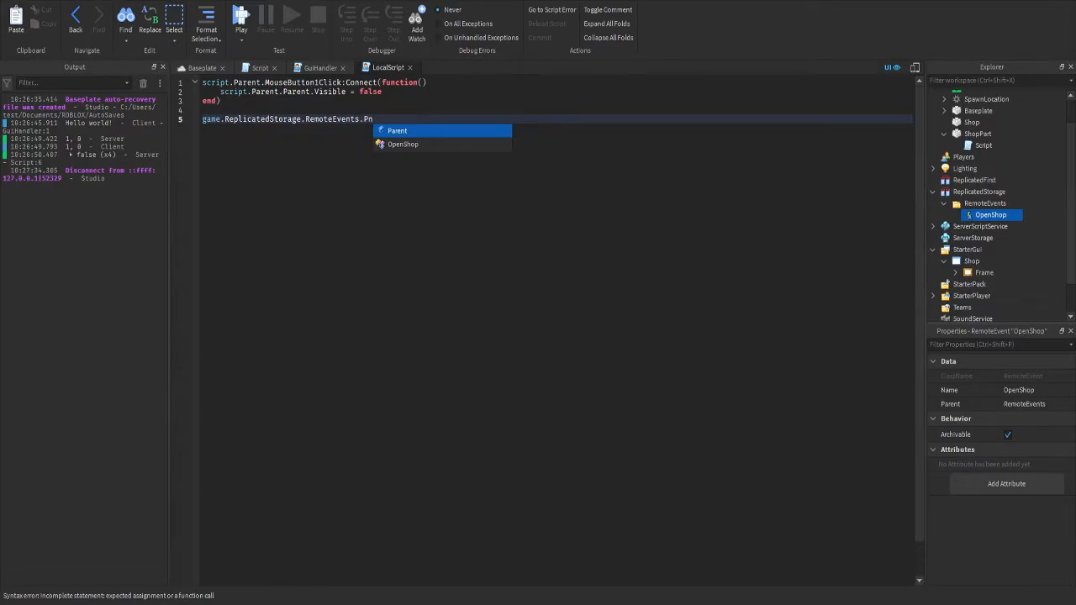
{"action": "key", "text": "BackSpace"}
{"action": "type", "text": "Op"}
{"action": "key", "text": "Tab"}
Connect the OpenShop reference's OnClientEvent to a new empty function using :Connect(function())
{"action": "type", "text": ".Pa"}
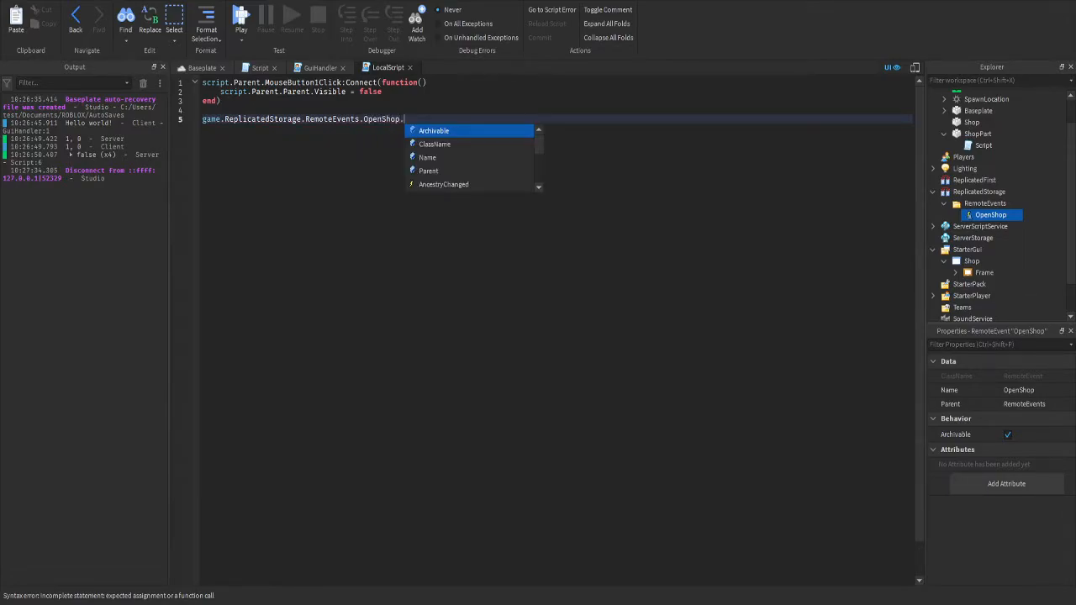
{"action": "key", "text": "BackSpace"}
{"action": "key", "text": "BackSpace"}
{"action": "type", "text": "ONse"}
{"action": "key", "text": "BackSpace"}
{"action": "key", "text": "BackSpace"}
{"action": "key", "text": "BackSpace"}
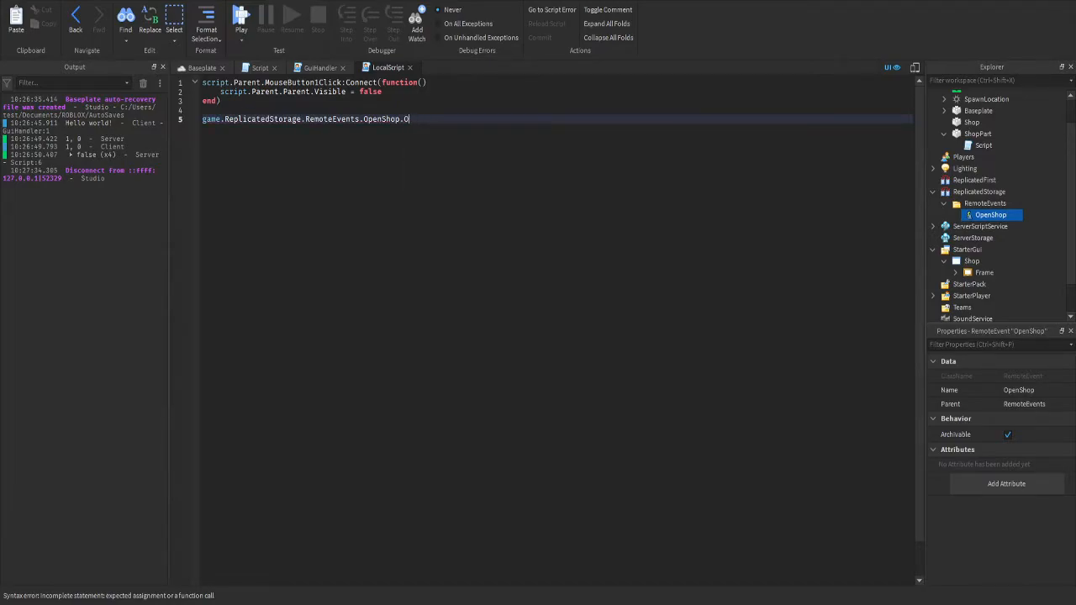
{"action": "type", "text": "n"}
{"action": "key", "text": "Tab"}
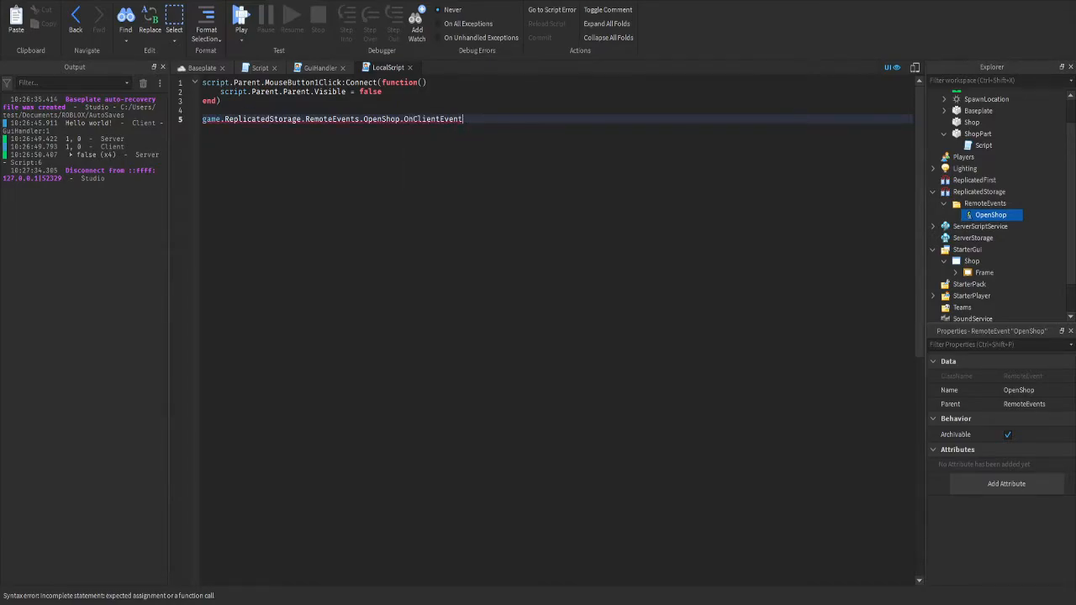
{"action": "type", "text": ":Co"}
{"action": "key", "text": "Tab"}
{"action": "type", "text": "(fun"}
{"action": "key", "text": "Tab"}
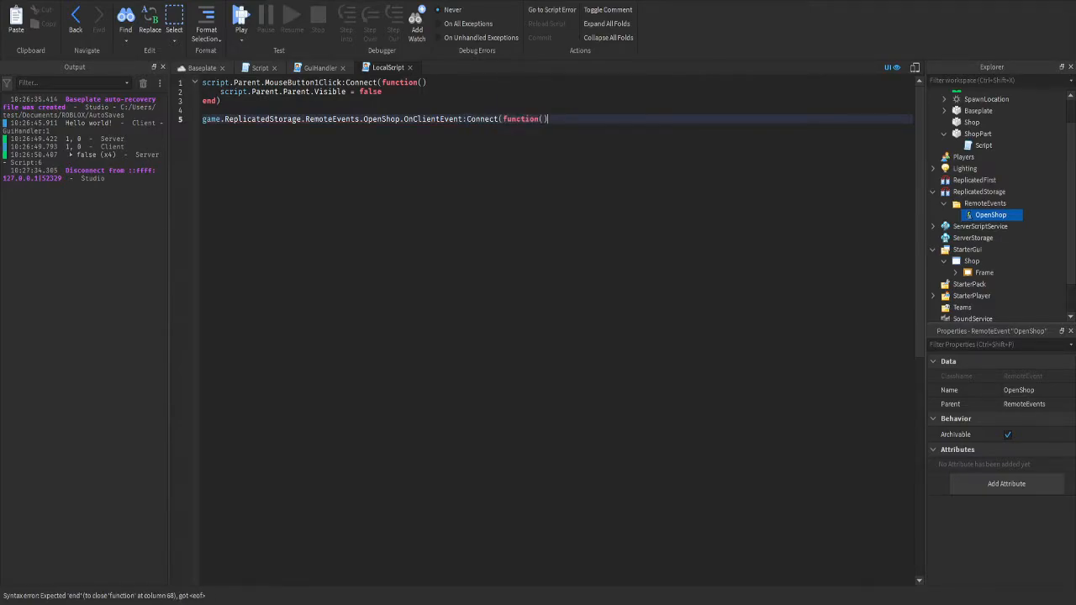
{"action": "key", "text": "Return"}
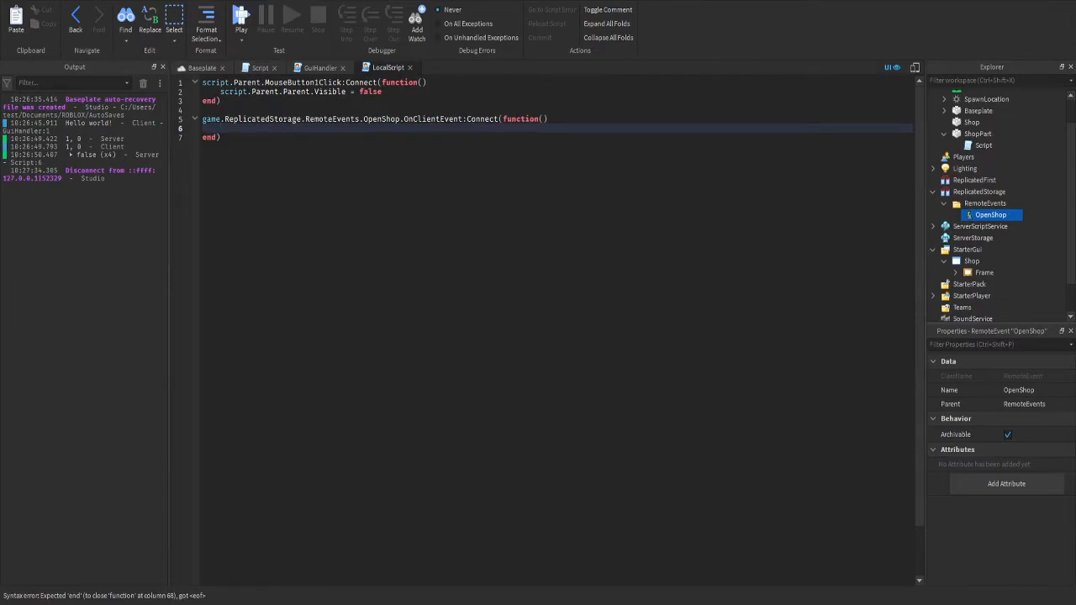
Copy the visibility line into the OnClientEvent function and change it to script.Parent.Parent.Visible = true
{"action": "left_click_drag", "start_coordinate": [220, 92], "coordinate": [383, 92]}
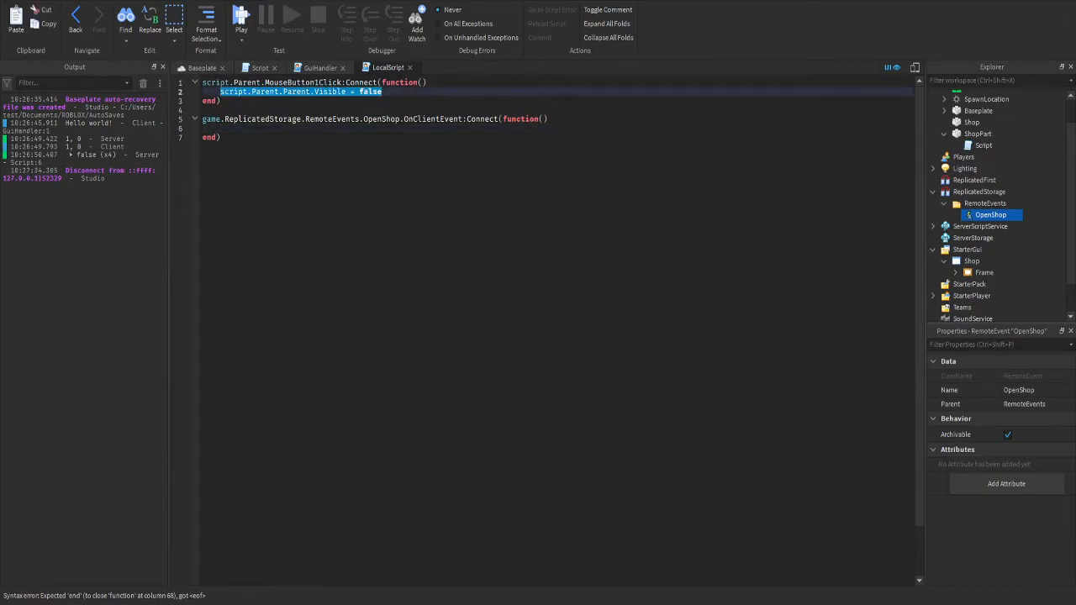
{"action": "left_click", "coordinate": [220, 129]}
{"action": "key", "text": "ctrl+v"}
{"action": "key", "text": "ctrl+shift+Left"}
{"action": "type", "text": "true"}
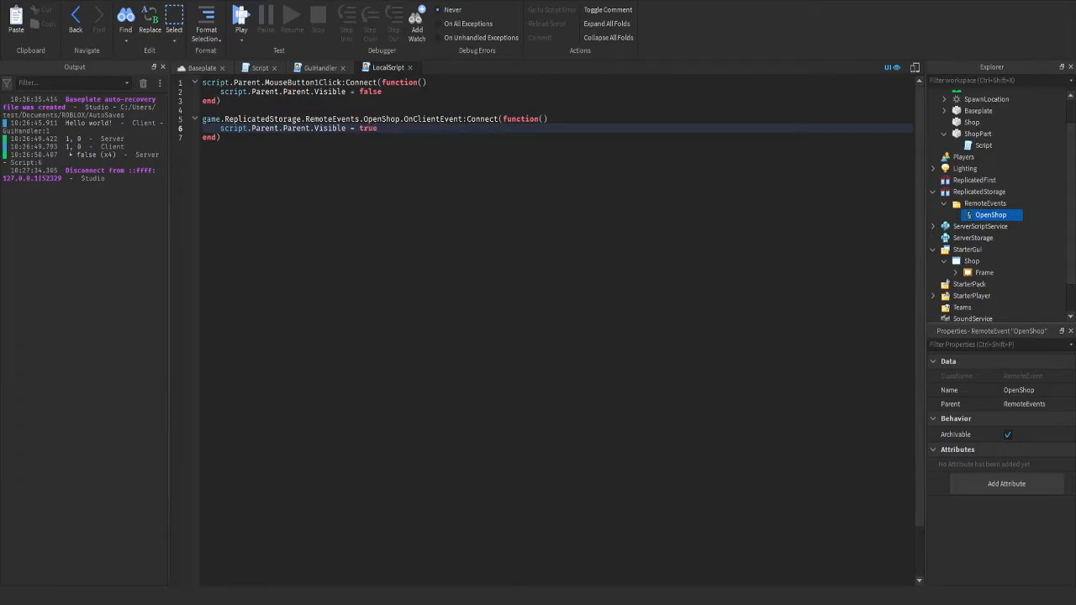
Start a playtest from the Baseplate view and walk the character to the cyan circle beside the blue block
{"action": "left_click", "coordinate": [200, 68]}
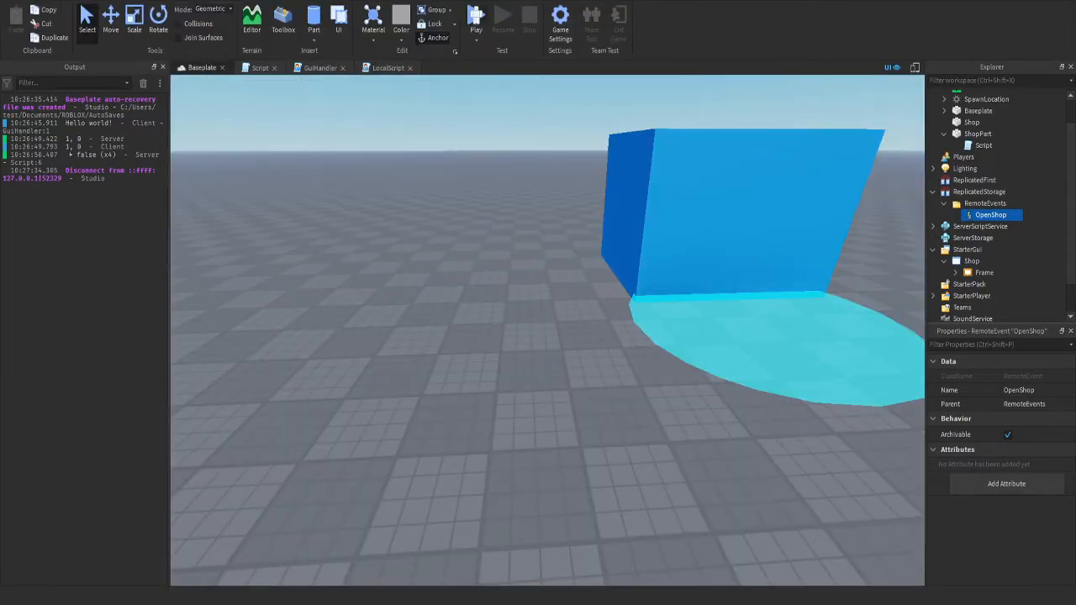
{"action": "key", "text": "F5"}
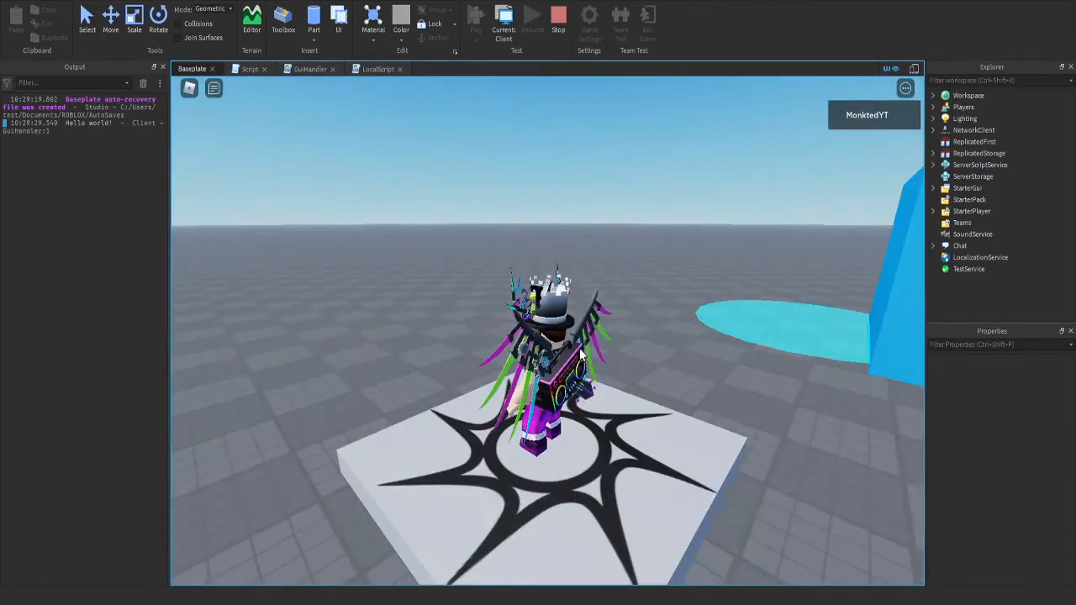
{"action": "key", "text": "w"}
{"action": "right_click_drag", "start_coordinate": [582, 356], "coordinate": [581, 356]}
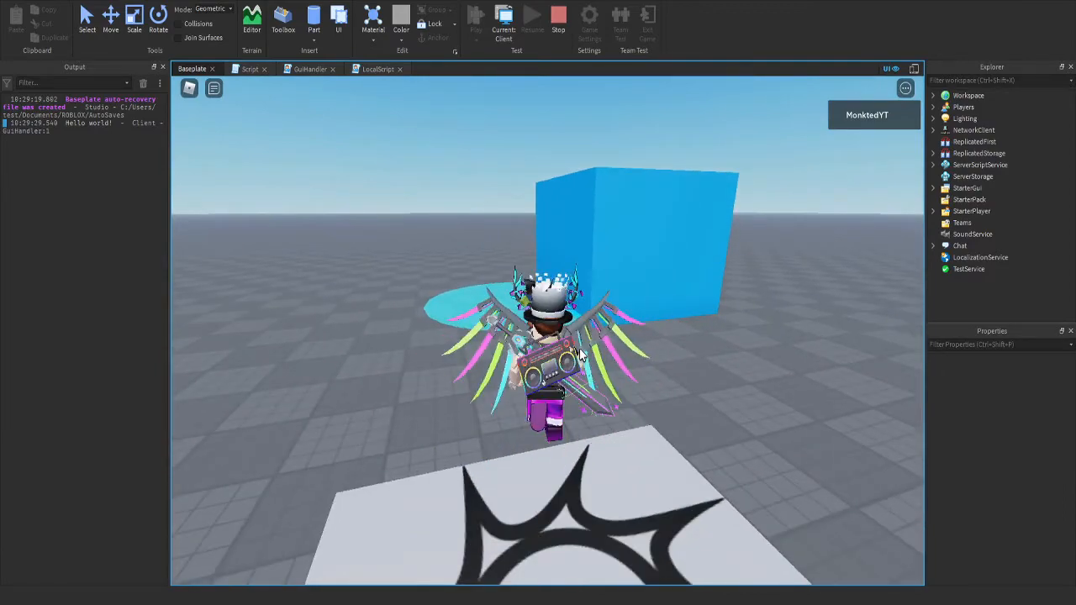
{"action": "key", "text": "w"}
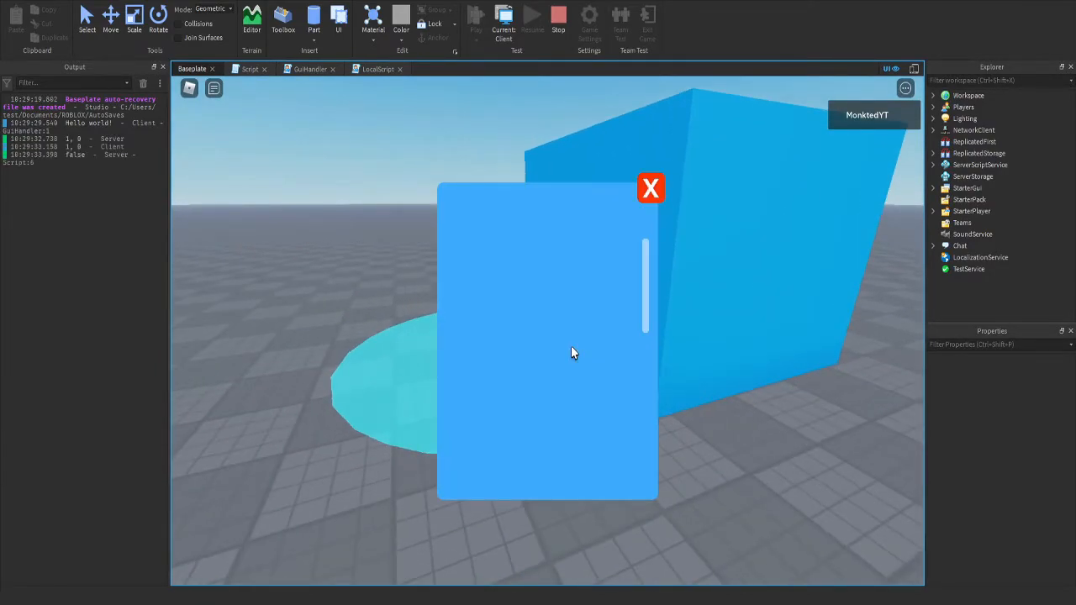
Test closing the shop window with its X while moving around the circle, and stop the playtest
{"action": "key", "text": "a"}
{"action": "left_click", "coordinate": [650, 188]}
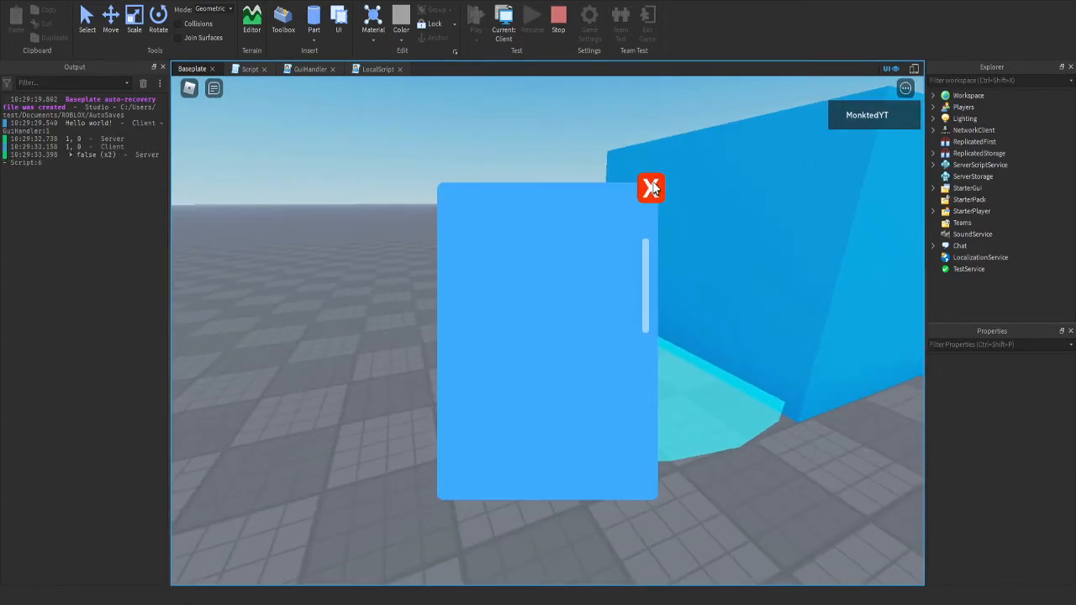
{"action": "left_click", "coordinate": [650, 189]}
{"action": "key", "text": "w"}
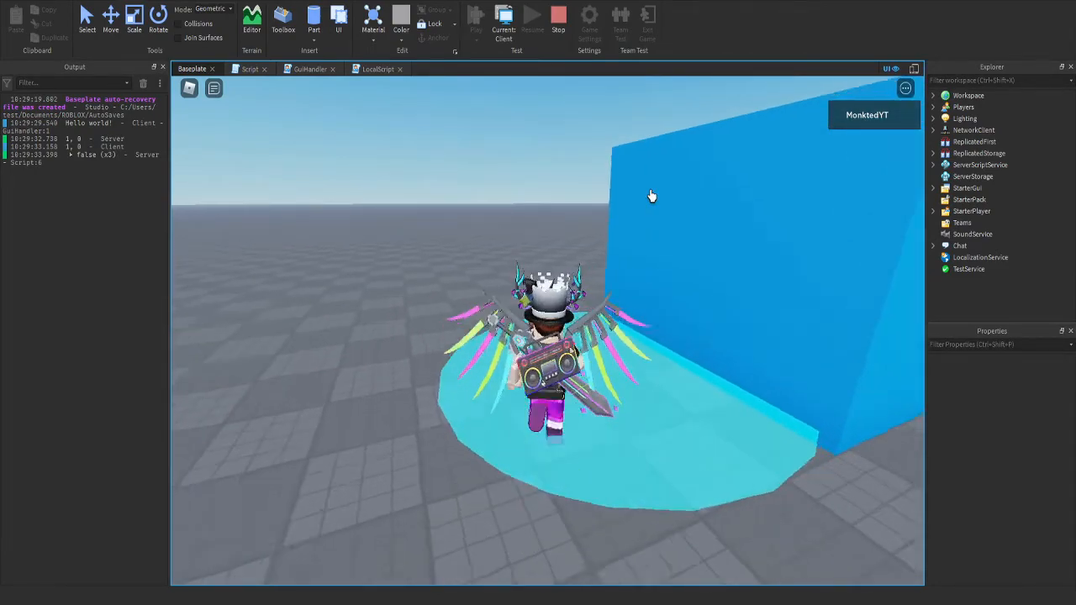
{"action": "left_click", "coordinate": [651, 191]}
{"action": "key", "text": "s"}
{"action": "left_click", "coordinate": [559, 19]}
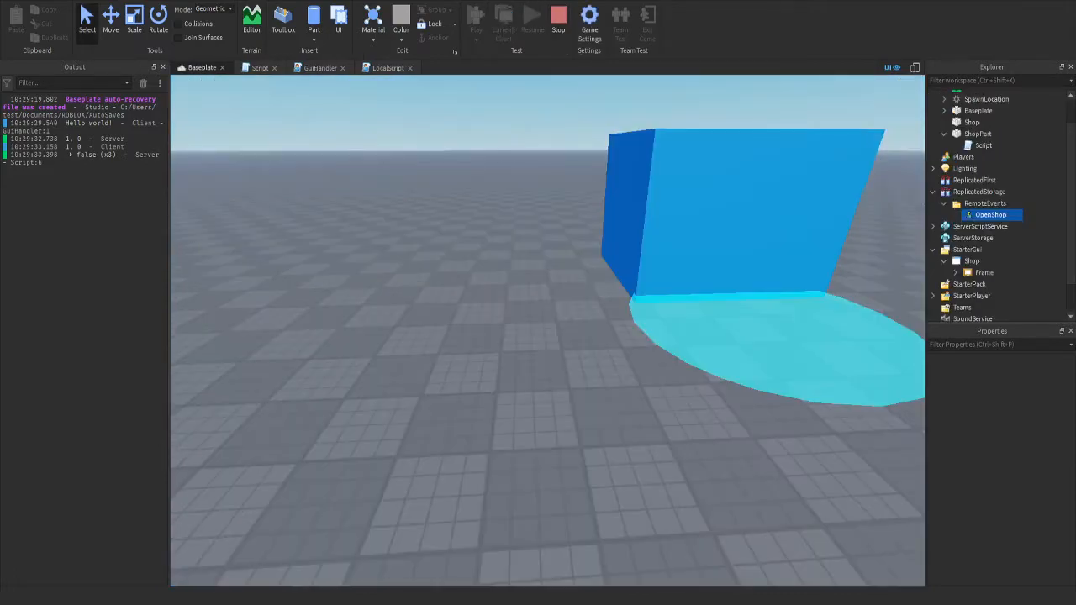
{"action": "left_click", "coordinate": [260, 68]}
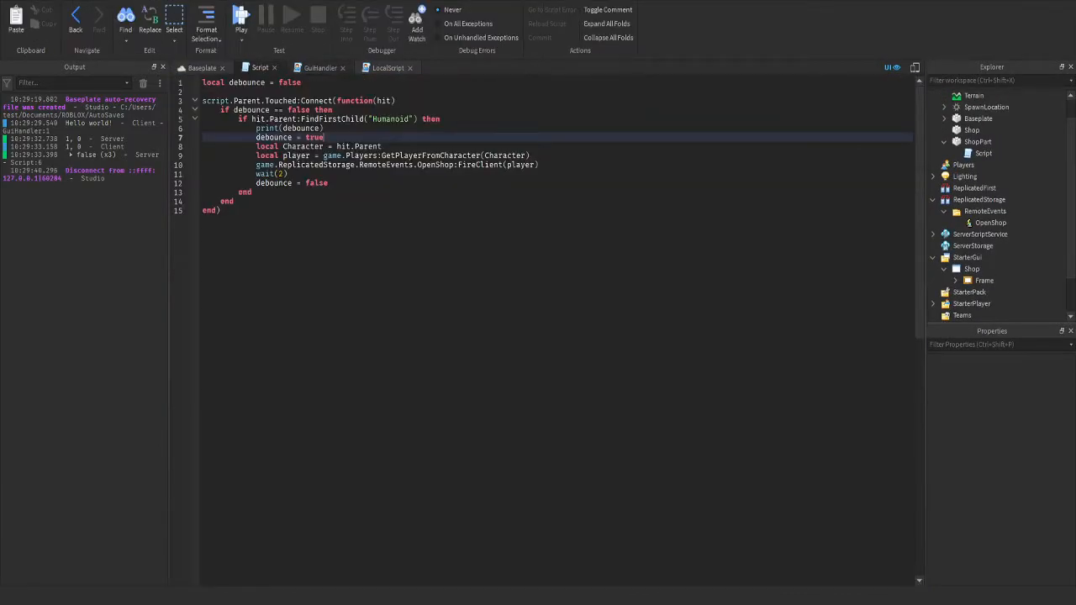
{"action": "left_click", "coordinate": [320, 68]}
{"action": "left_click", "coordinate": [388, 68]}
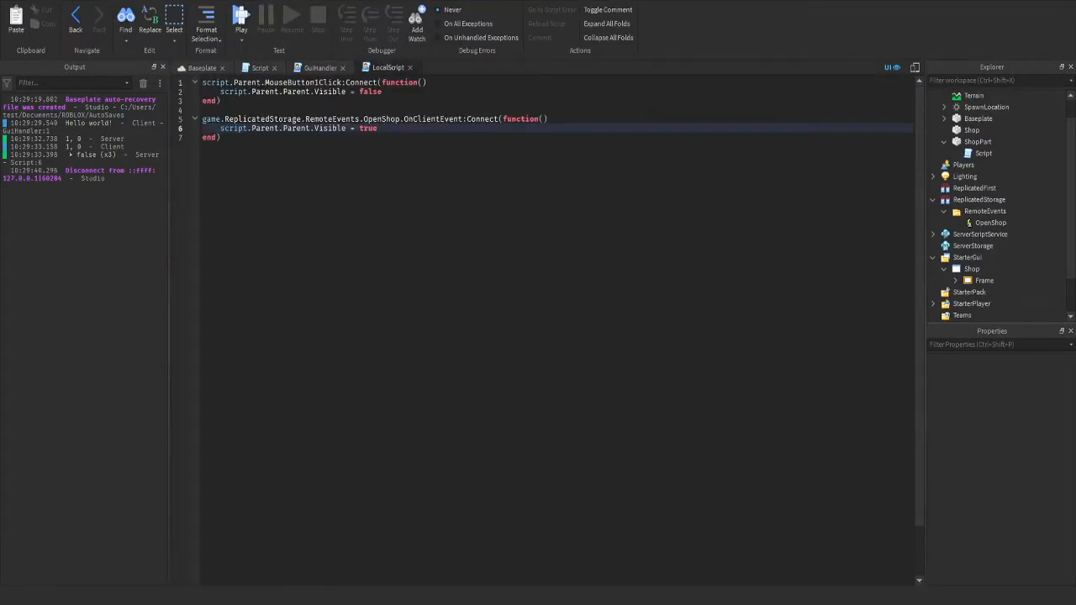
Delete the print(debounce) line from the touch-handling Script
{"action": "left_click", "coordinate": [260, 68]}
{"action": "double_click", "coordinate": [274, 137]}
{"action": "left_click_drag", "start_coordinate": [256, 129], "coordinate": [324, 128]}
{"action": "key", "text": "BackSpace"}
{"action": "key", "text": "BackSpace"}
{"action": "key", "text": "BackSpace"}
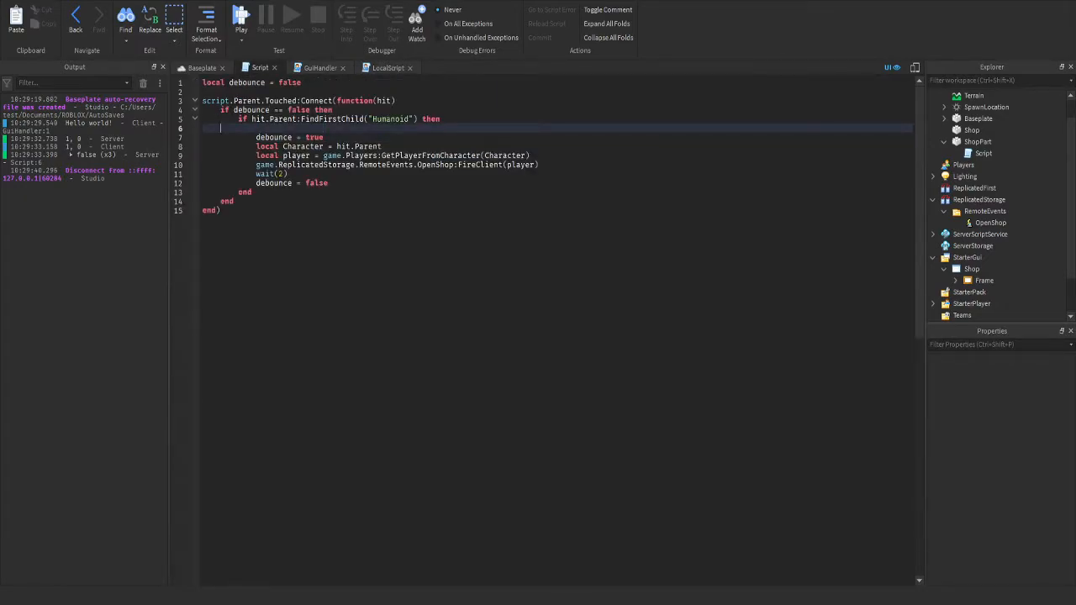
{"action": "key", "text": "BackSpace"}
{"action": "key", "text": "BackSpace"}
{"action": "left_click", "coordinate": [320, 68]}
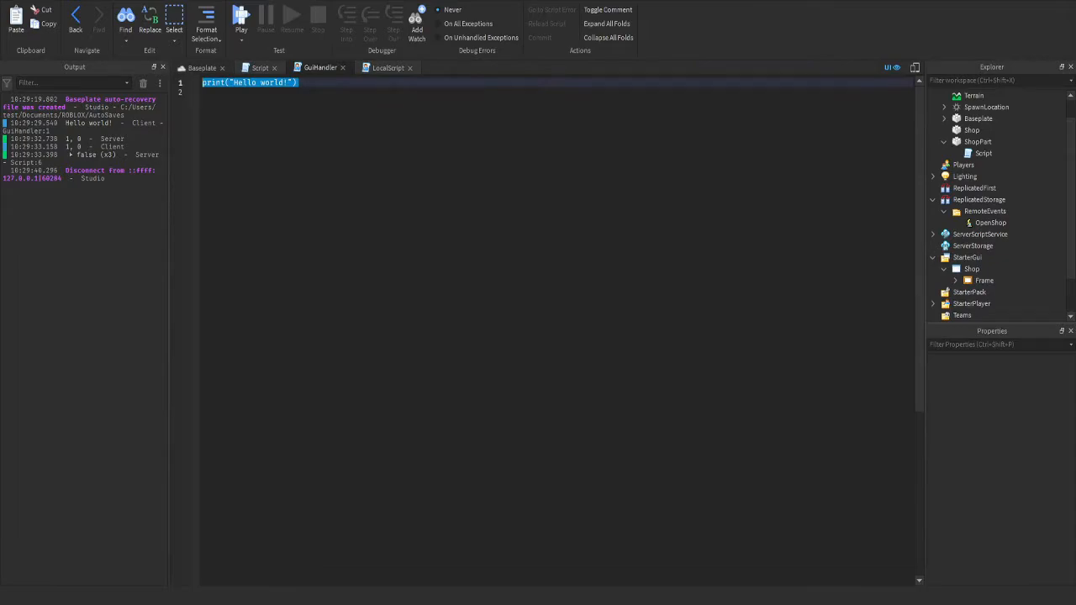
{"action": "left_click", "coordinate": [201, 68]}
{"action": "right_click_drag", "start_coordinate": [548, 331], "coordinate": [636, 307]}
{"action": "key", "text": "s"}
{"action": "key", "text": "w"}
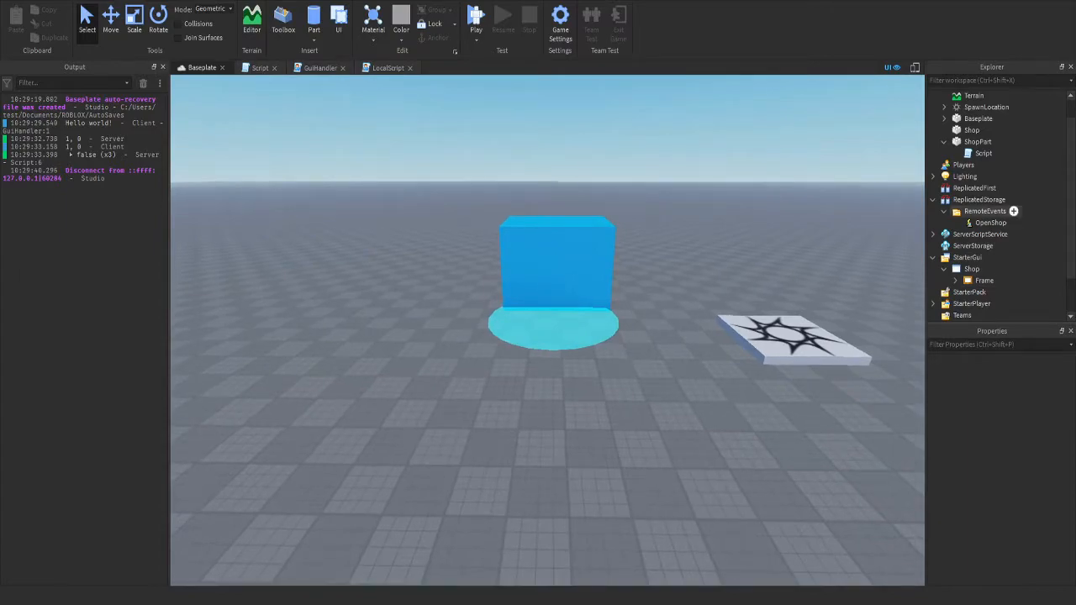
{"action": "left_click", "coordinate": [961, 292]}
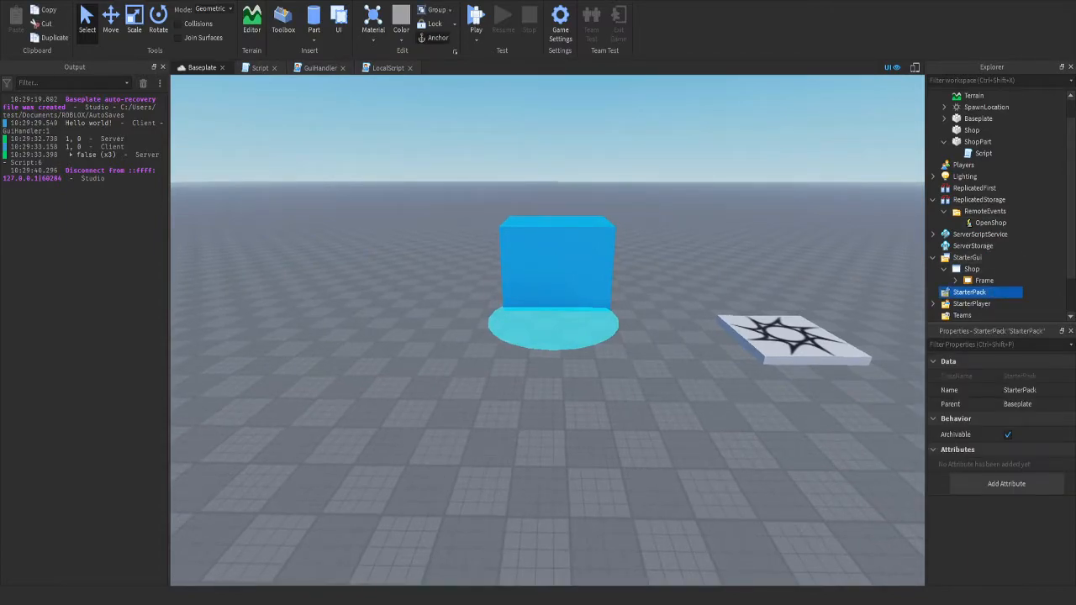
Move the Sample button out of GuiHandler and into the ScrollingFrame of the shop's Frame
{"action": "left_click", "coordinate": [955, 281]}
{"action": "left_click", "coordinate": [282, 21]}
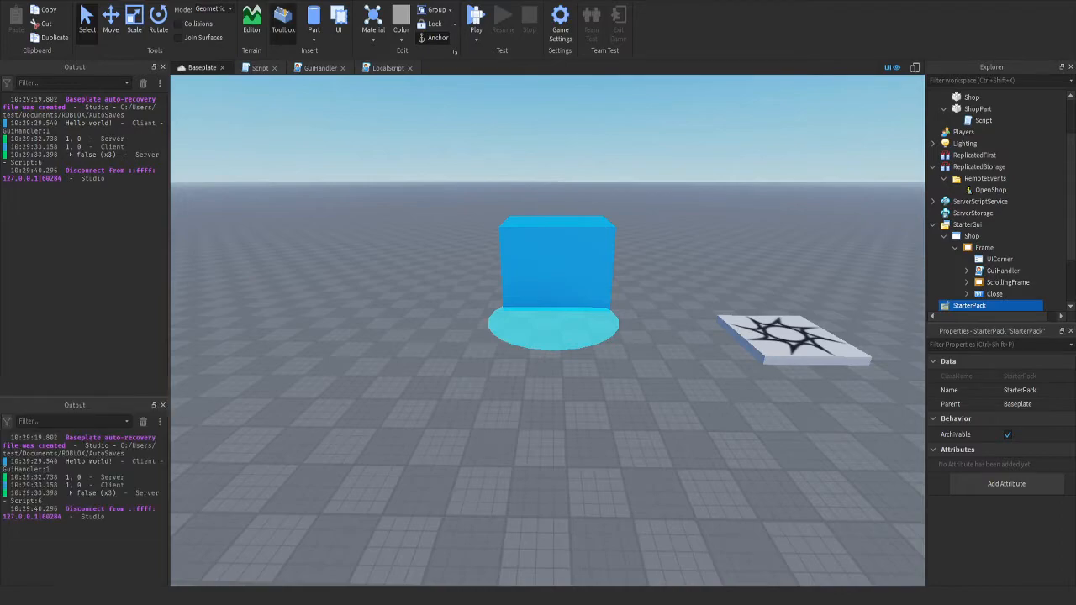
{"action": "left_click", "coordinate": [283, 21]}
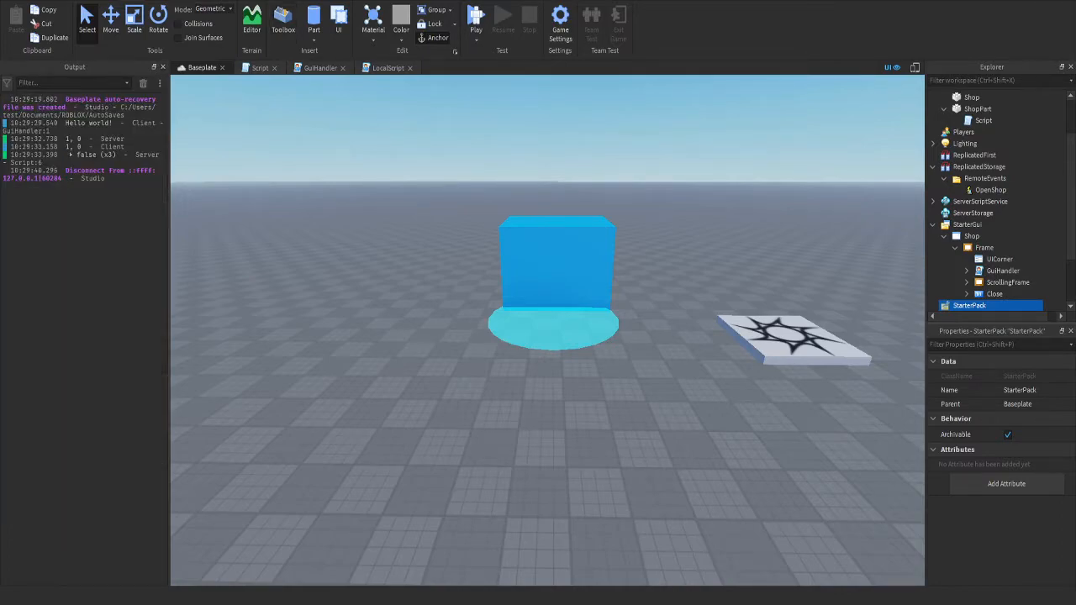
{"action": "scroll", "coordinate": [1001, 260], "scroll_direction": "down", "scroll_amount": 2}
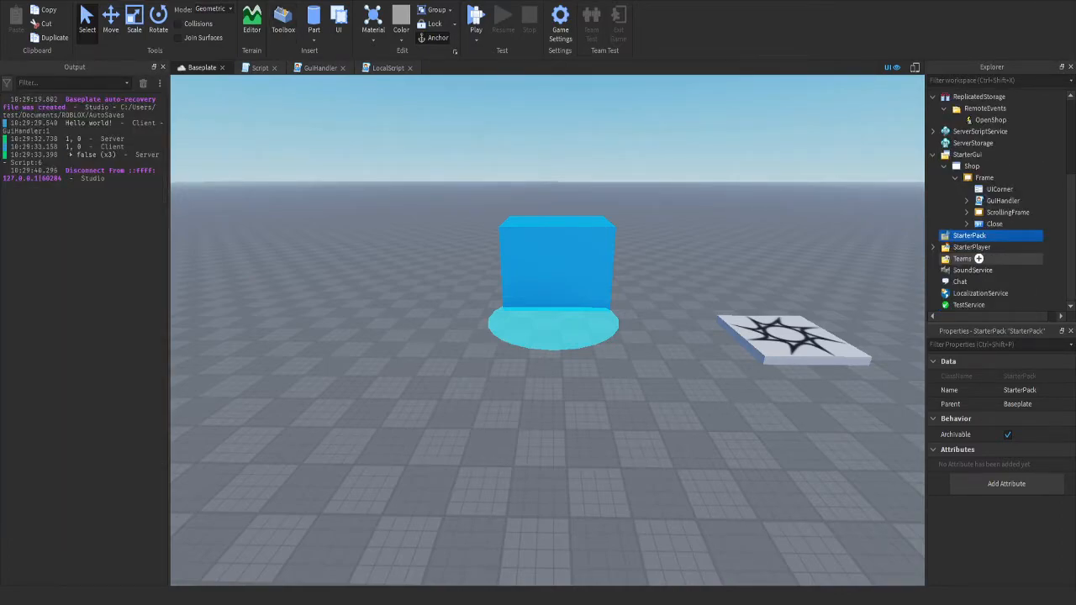
{"action": "left_click", "coordinate": [1008, 212]}
{"action": "left_click", "coordinate": [967, 201]}
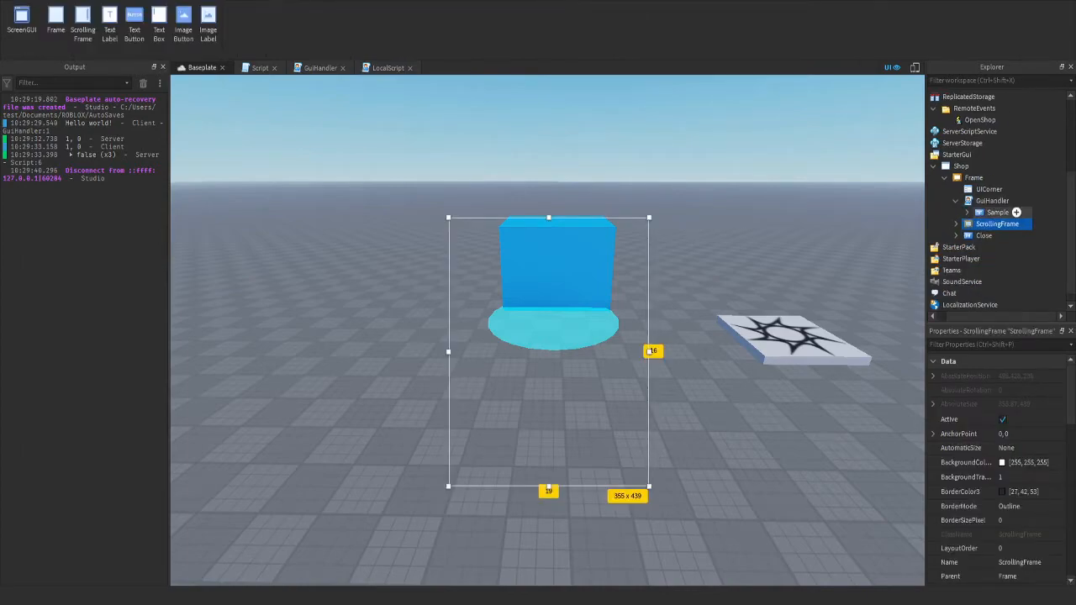
{"action": "left_click", "coordinate": [998, 212]}
{"action": "left_click_drag", "start_coordinate": [998, 212], "coordinate": [1001, 224]}
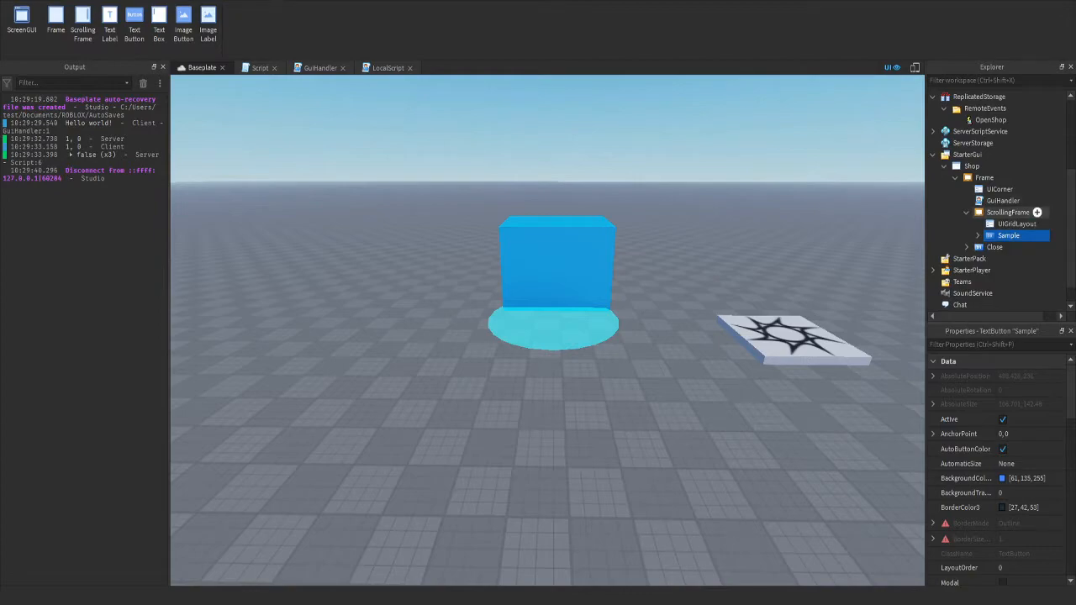
Make the shop's Frame visible in the editor and close the Output window
{"action": "left_click", "coordinate": [1004, 212]}
{"action": "left_click", "coordinate": [979, 178]}
{"action": "scroll", "coordinate": [1001, 471], "scroll_direction": "down", "scroll_amount": 5}
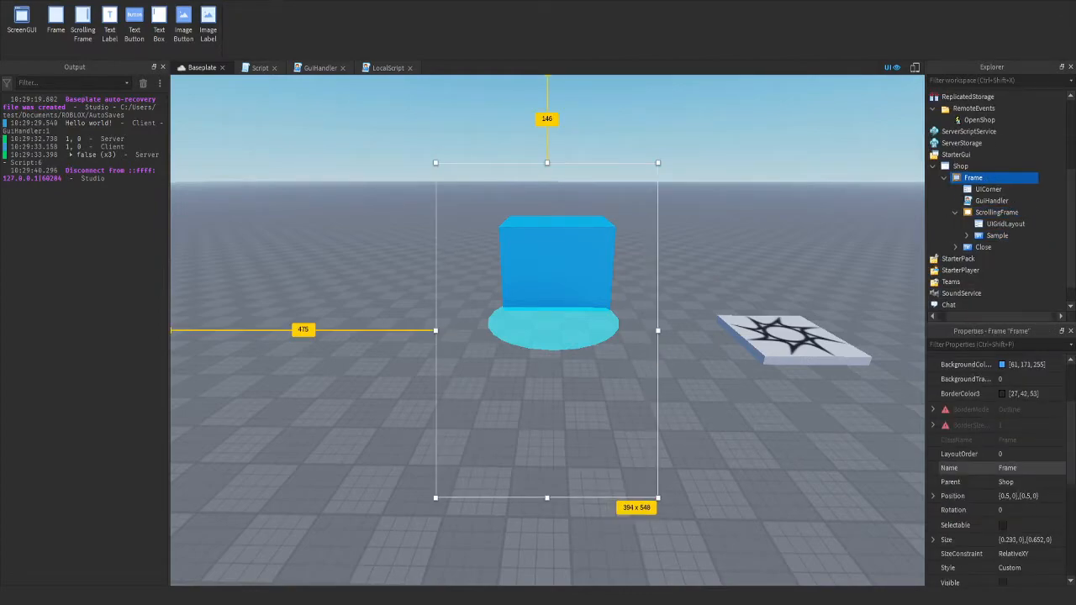
{"action": "left_click", "coordinate": [1002, 485]}
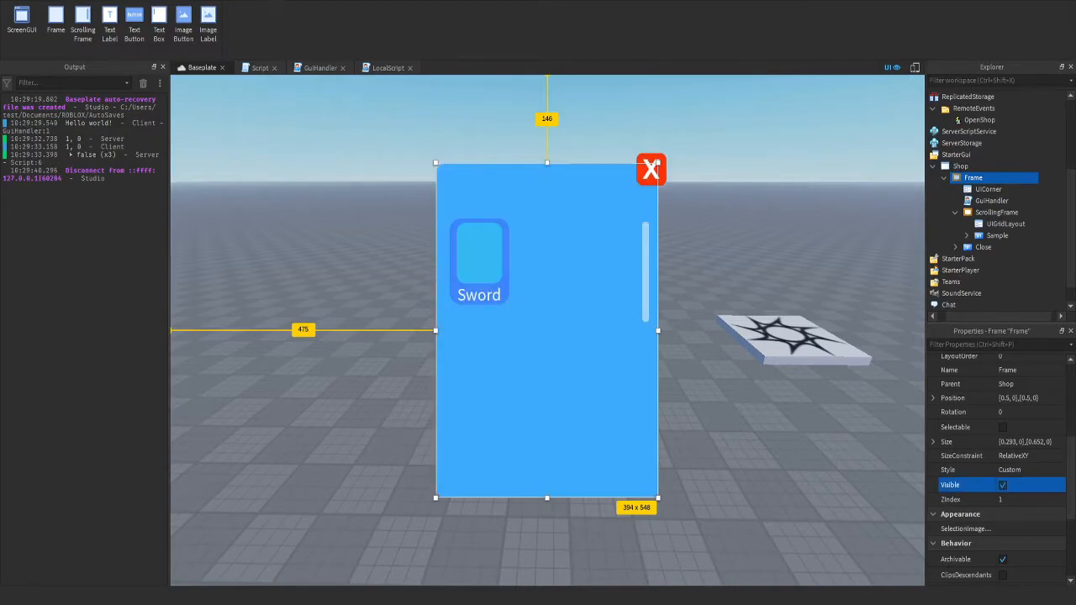
{"action": "left_click", "coordinate": [164, 66]}
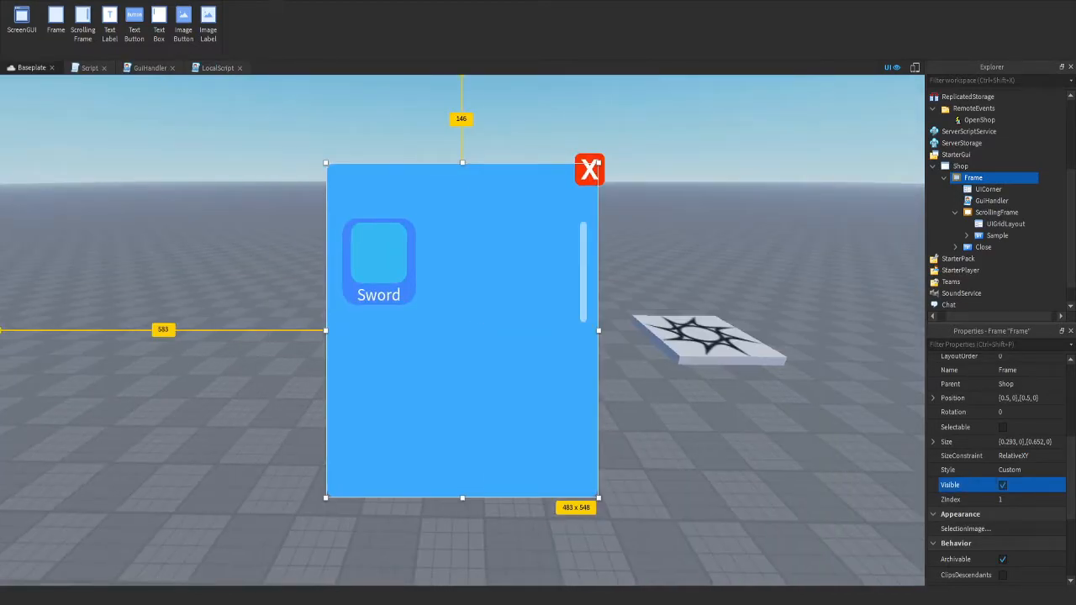
Rename the Sample button in the shop's ScrollingFrame to Sword1
{"action": "left_click", "coordinate": [992, 222]}
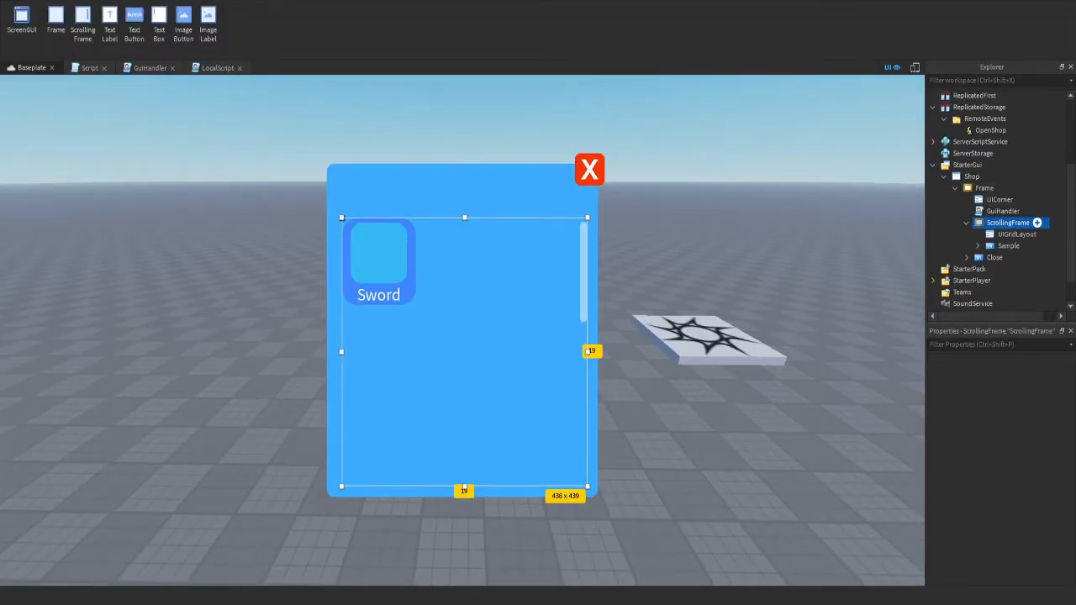
{"action": "left_click", "coordinate": [992, 245]}
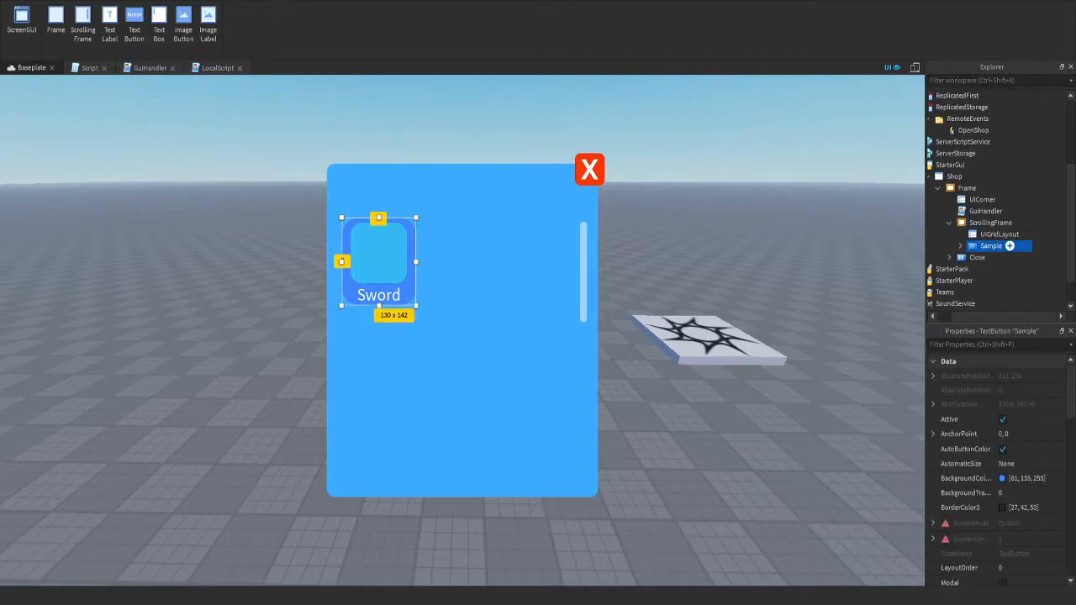
{"action": "left_click", "coordinate": [1010, 245]}
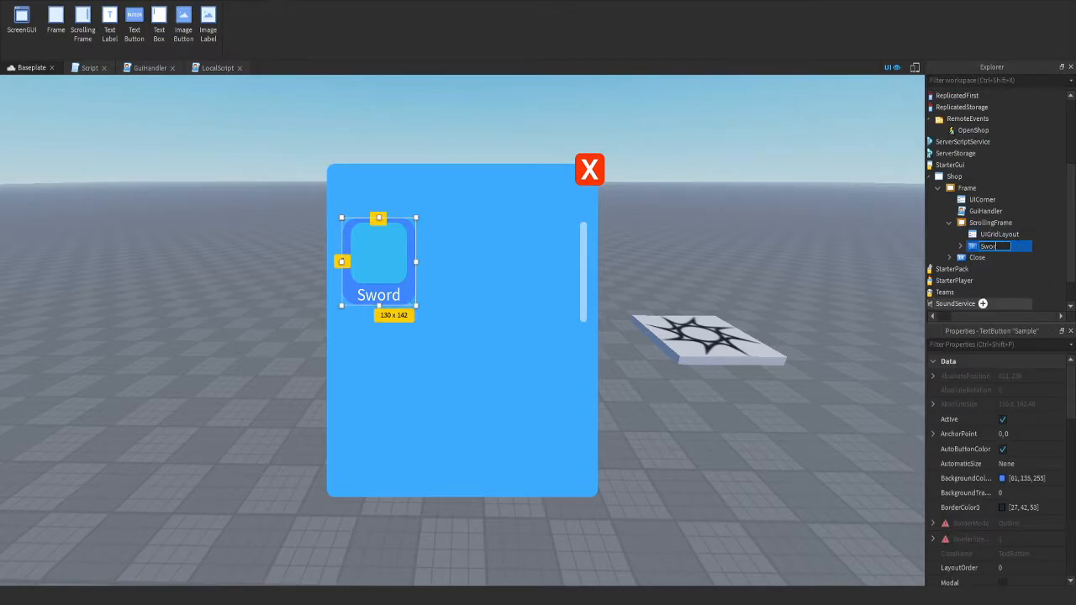
{"action": "key", "text": "Return"}
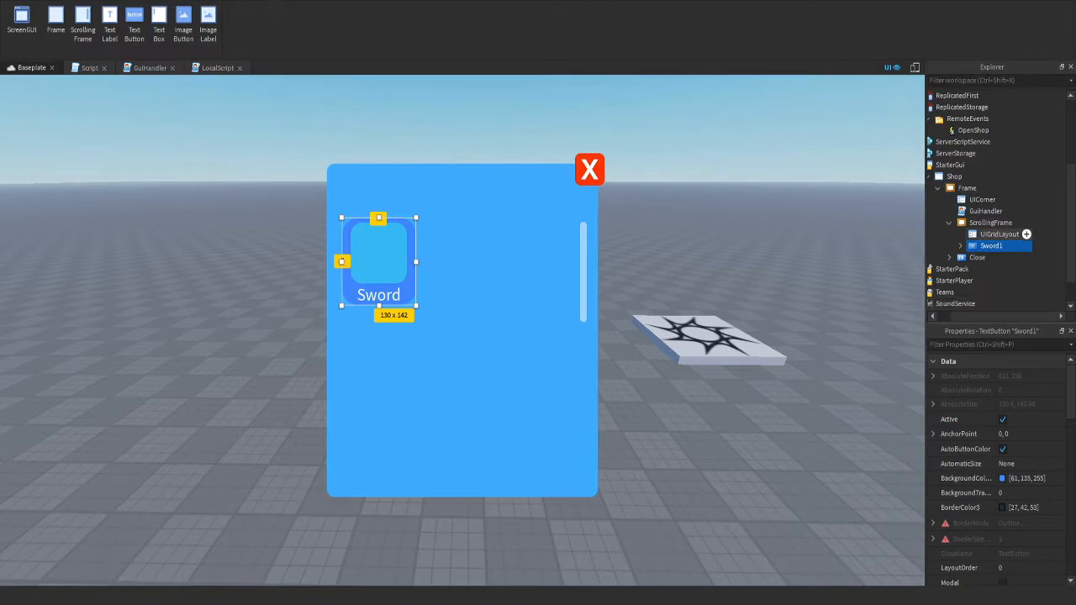
Duplicate the Sword1 button and rename the copy Sword2
{"action": "key", "text": "ctrl+d"}
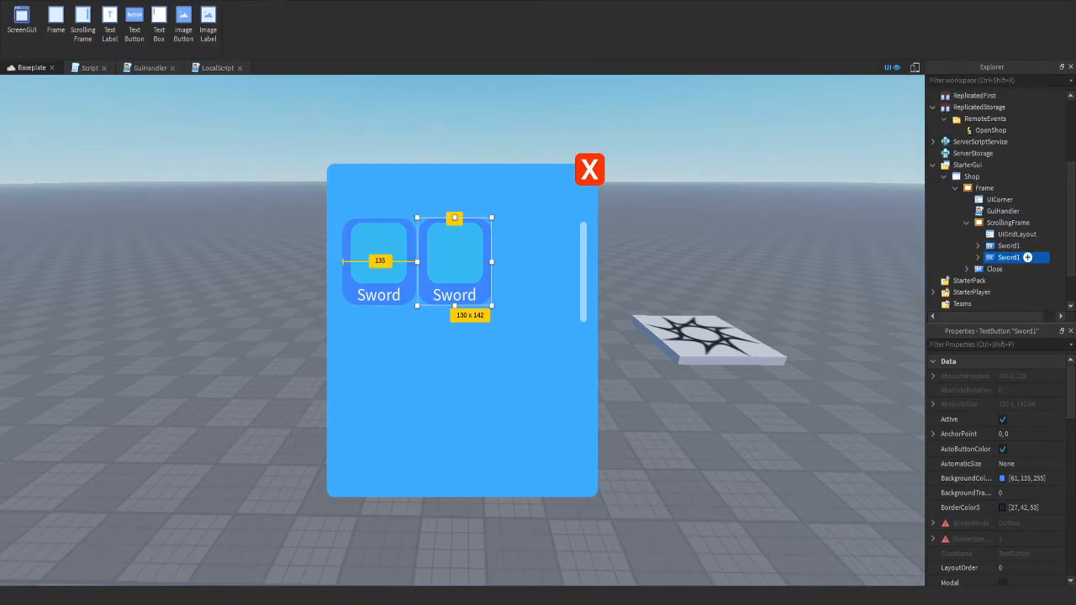
{"action": "left_click", "coordinate": [1009, 257]}
{"action": "key", "text": "BackSpace"}
{"action": "type", "text": "2"}
{"action": "key", "text": "Return"}
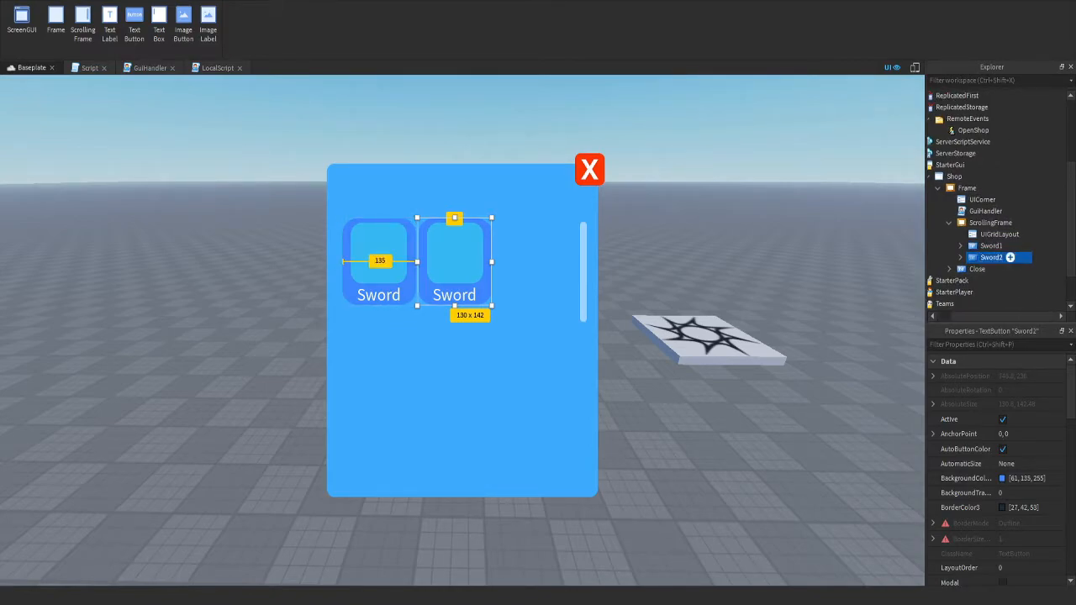
Duplicate the Sword2 button and rename the copy Sword3
{"action": "key", "text": "ctrl+d"}
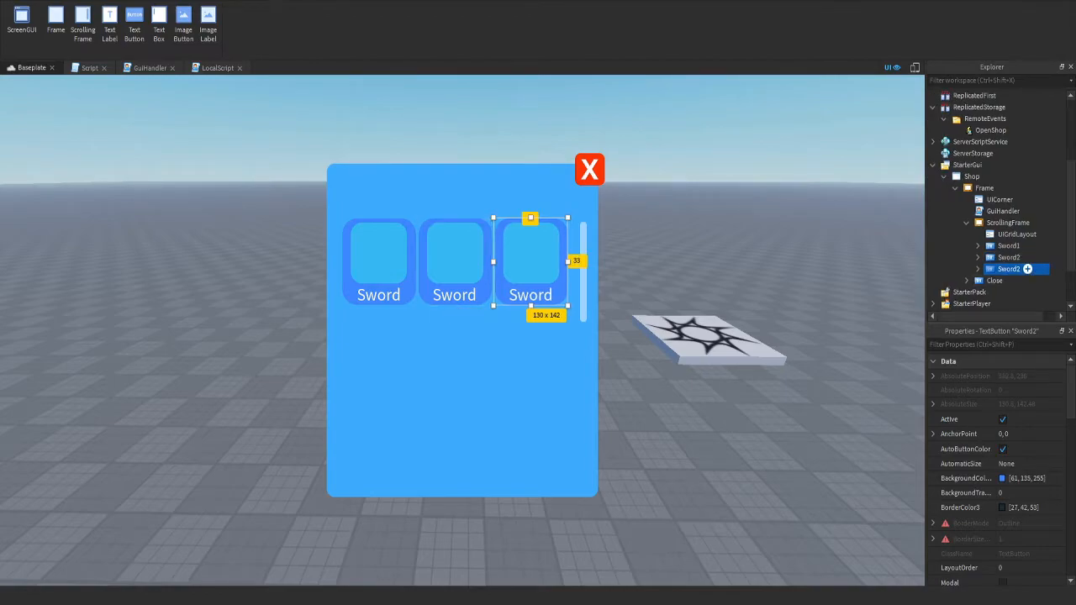
{"action": "key", "text": "F2"}
{"action": "key", "text": "BackSpace"}
{"action": "type", "text": "3"}
{"action": "key", "text": "Return"}
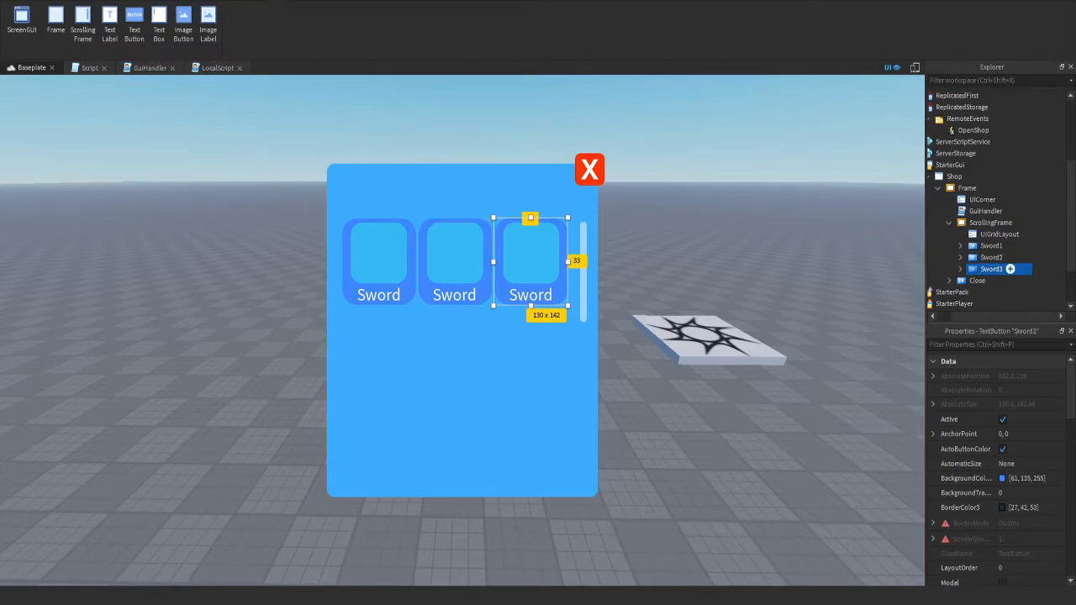
Duplicate the Sword3 button and rename the copy Sword4
{"action": "key", "text": "ctrl+d"}
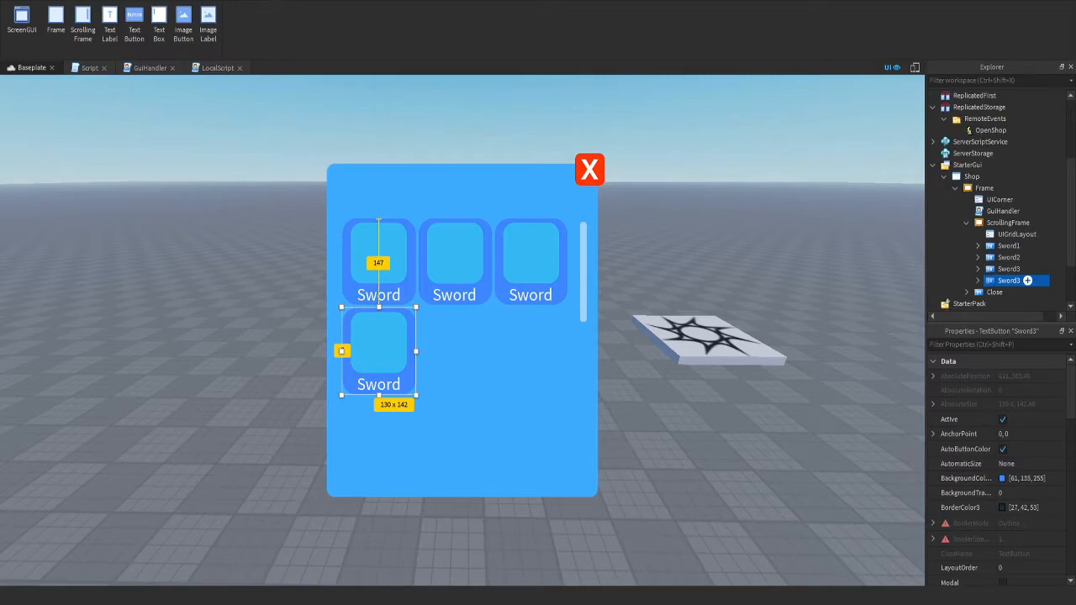
{"action": "key", "text": "F2"}
{"action": "type", "text": "4"}
{"action": "key", "text": "Return"}
Set the text of the TextLabel inside the Sword1 button to Sword1
{"action": "left_click", "coordinate": [1008, 245]}
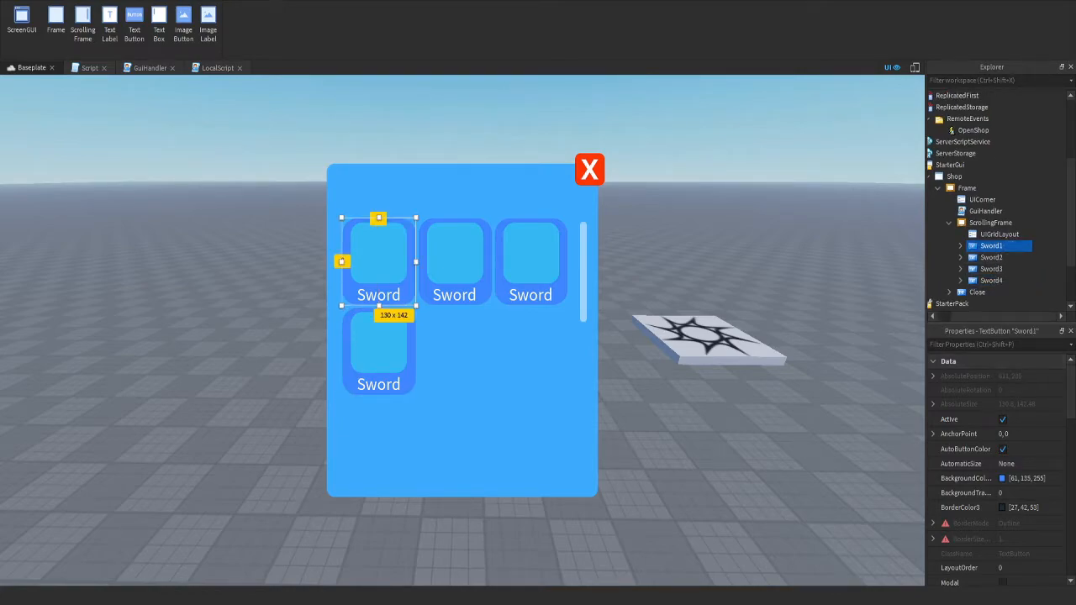
{"action": "double_click", "coordinate": [1013, 246]}
{"action": "left_click", "coordinate": [1009, 281]}
{"action": "scroll", "coordinate": [976, 393], "scroll_direction": "down", "scroll_amount": 10}
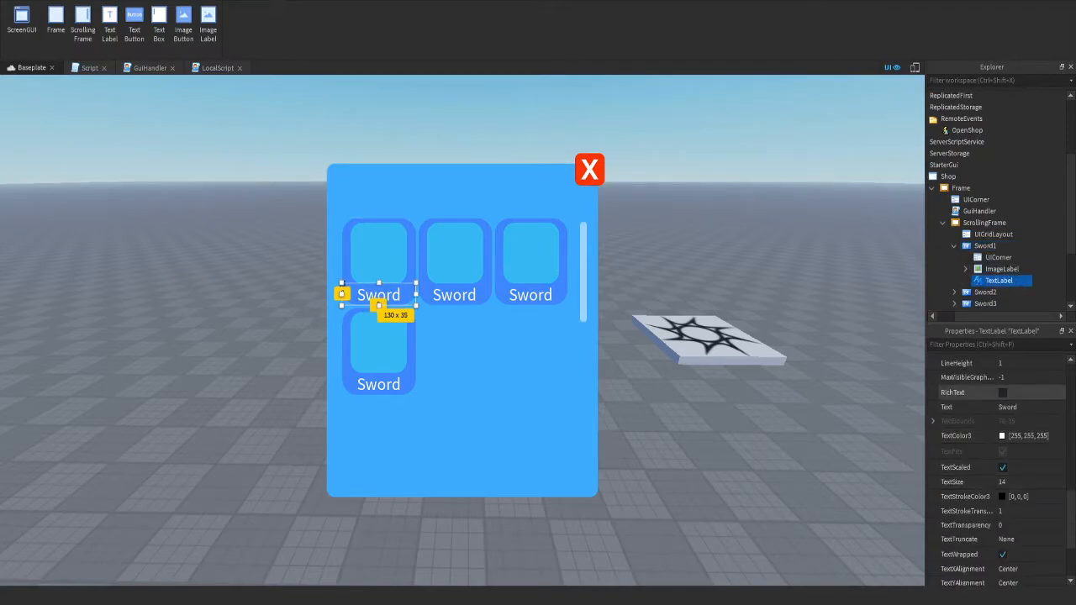
{"action": "left_click", "coordinate": [1008, 408]}
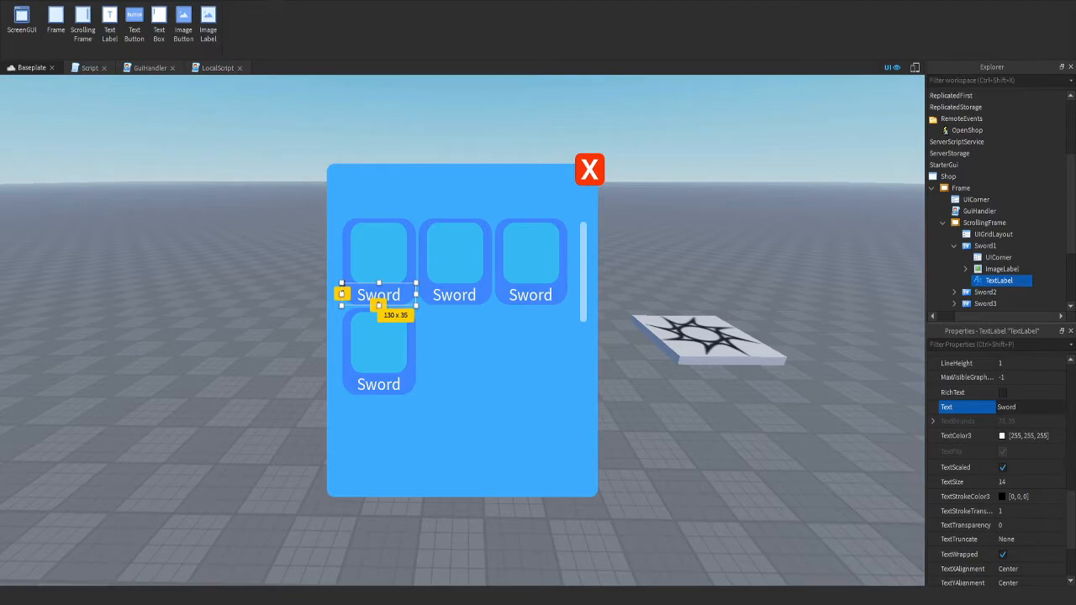
{"action": "type", "text": "1"}
{"action": "key", "text": "Return"}
{"action": "left_click", "coordinate": [954, 246]}
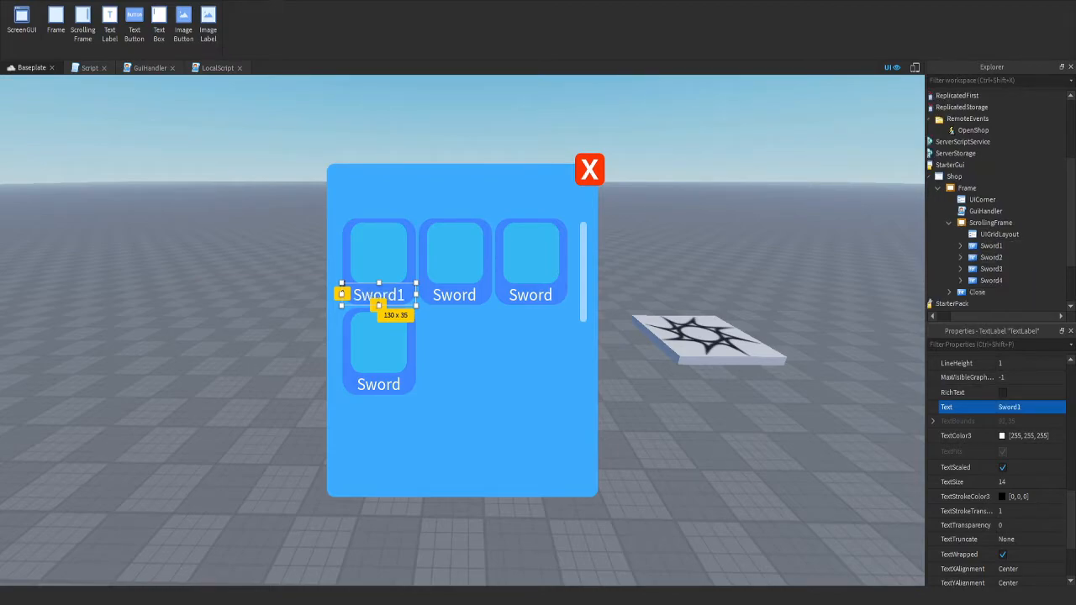
Set the text of the TextLabel inside the Sword2 button to Sword2
{"action": "left_click", "coordinate": [960, 257]}
{"action": "left_click", "coordinate": [999, 292]}
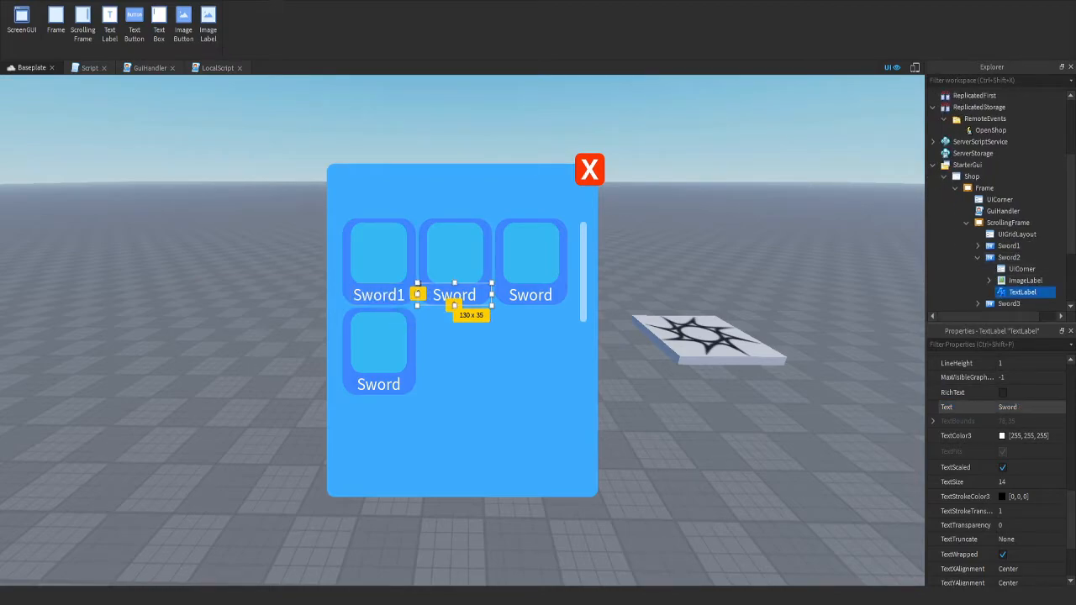
{"action": "left_click", "coordinate": [1008, 407]}
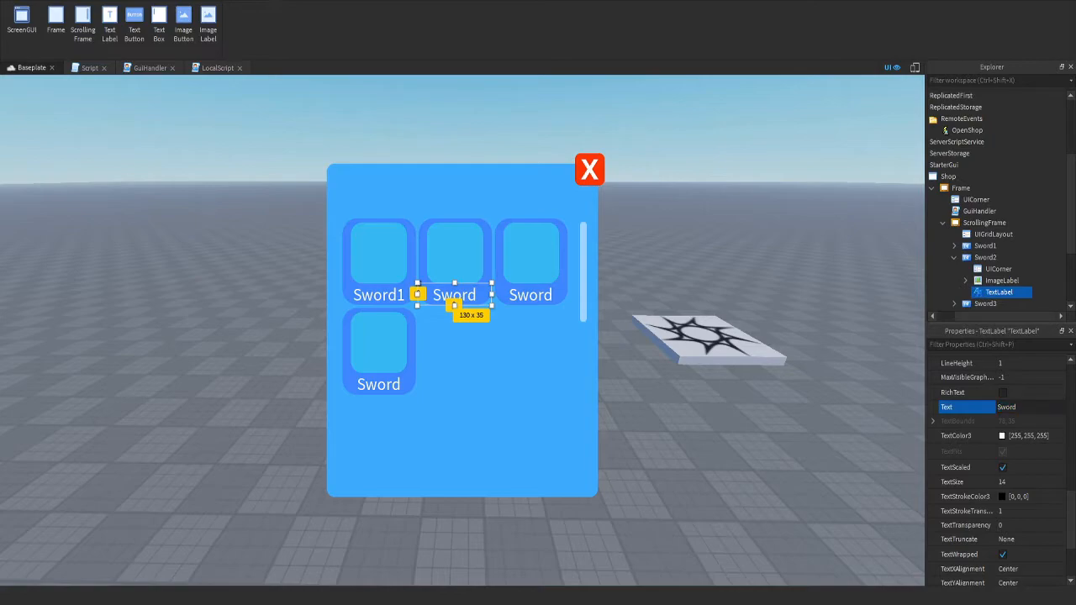
{"action": "key", "text": "Return"}
{"action": "left_click", "coordinate": [954, 257]}
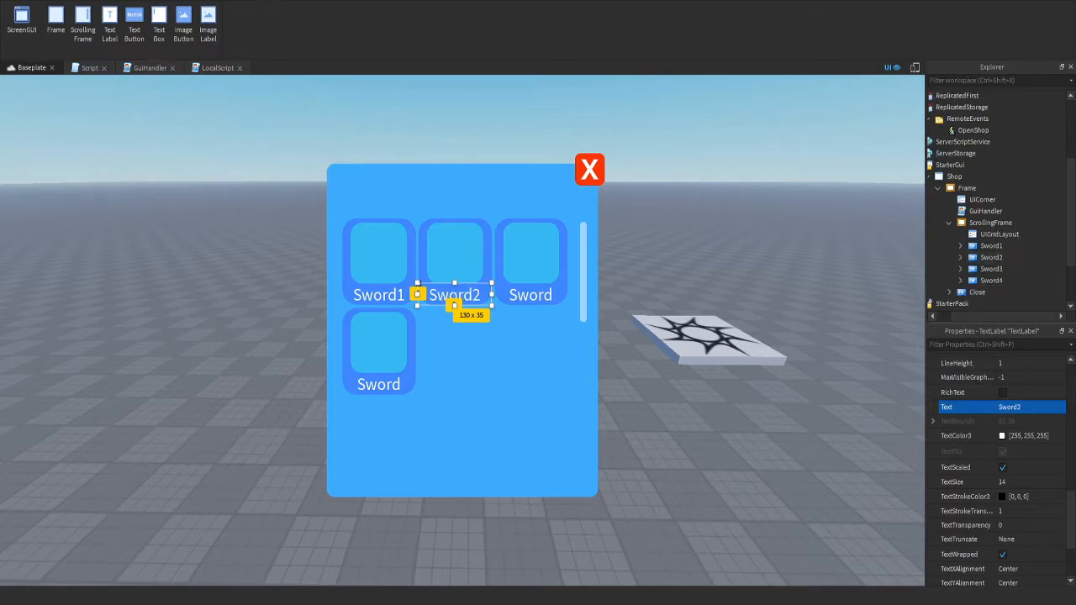
Set the text of the TextLabel inside the Sword3 button to Sword3
{"action": "left_click", "coordinate": [960, 269]}
{"action": "scroll", "coordinate": [983, 252], "scroll_direction": "down", "scroll_amount": 3}
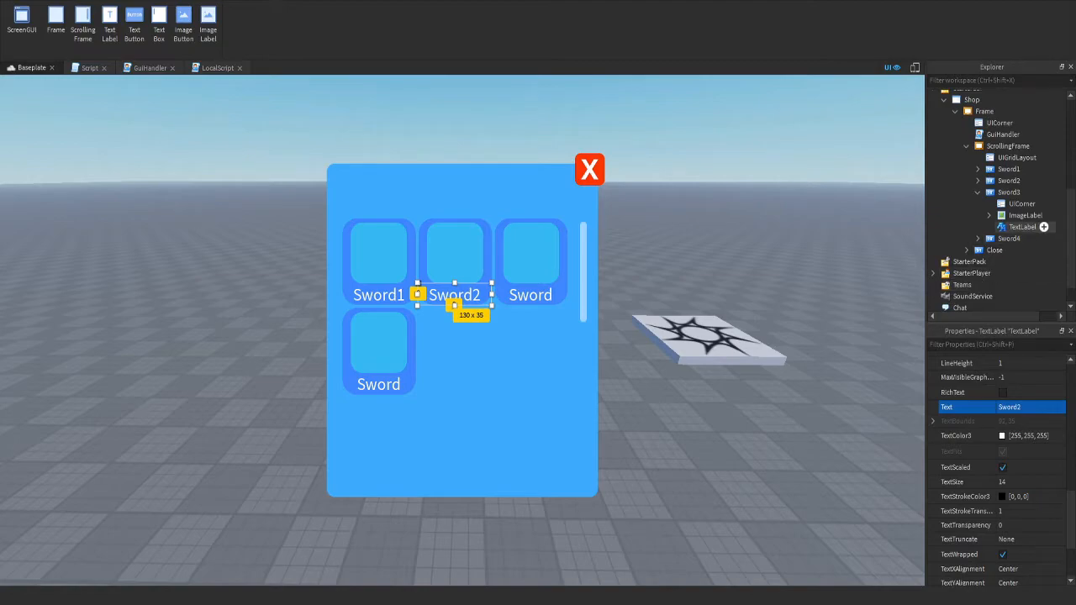
{"action": "left_click", "coordinate": [1022, 227]}
{"action": "left_click", "coordinate": [967, 391]}
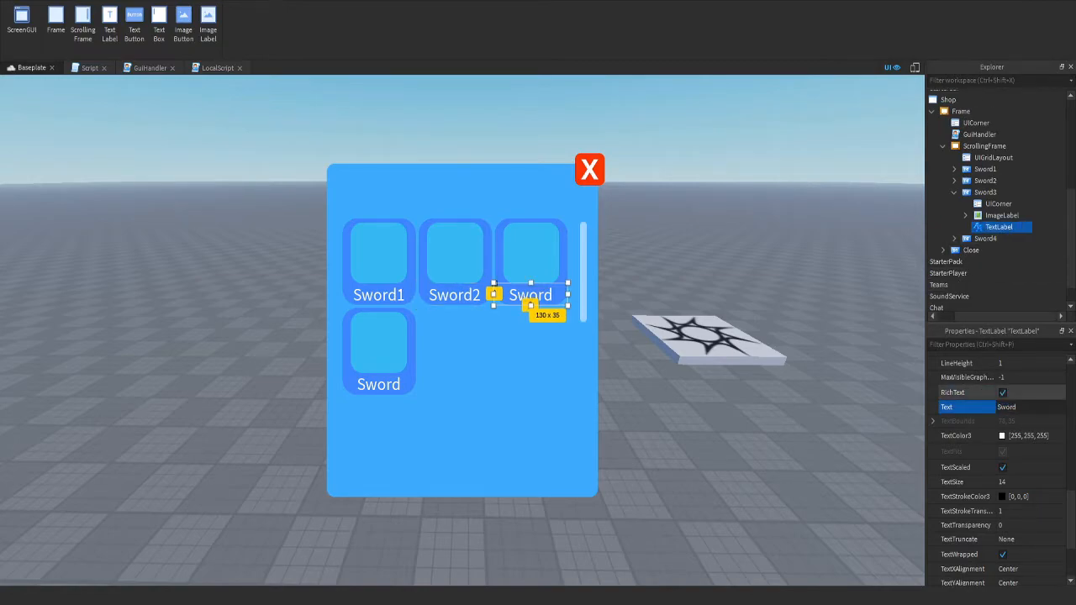
{"action": "left_click", "coordinate": [1007, 407]}
{"action": "left_click", "coordinate": [1016, 407]}
{"action": "key", "text": "Return"}
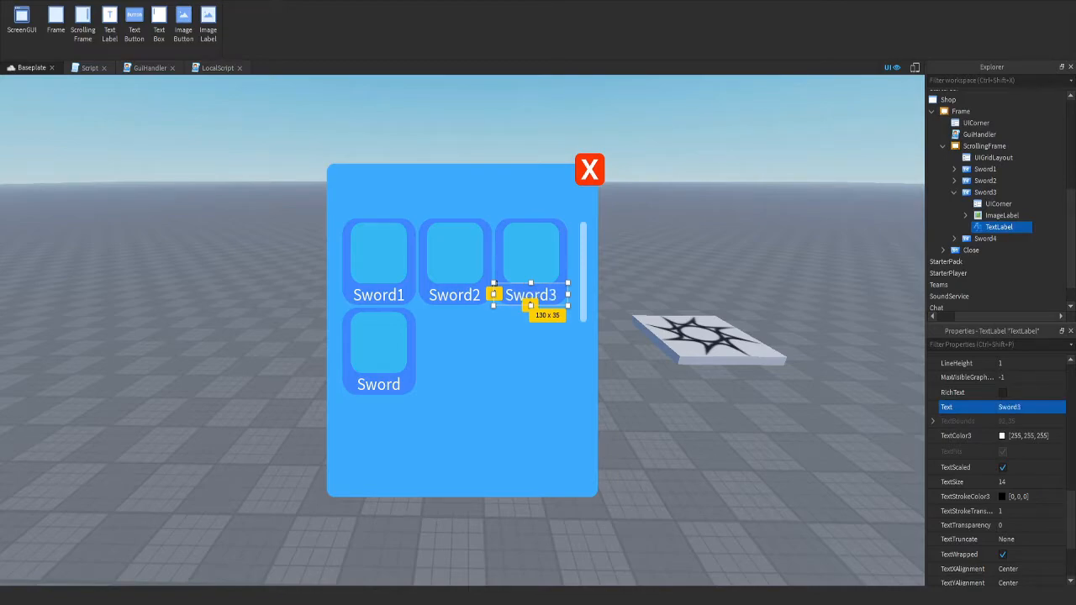
{"action": "left_click", "coordinate": [954, 191]}
Set the text of the TextLabel inside the Sword4 button to Sword4
{"action": "left_click", "coordinate": [961, 212]}
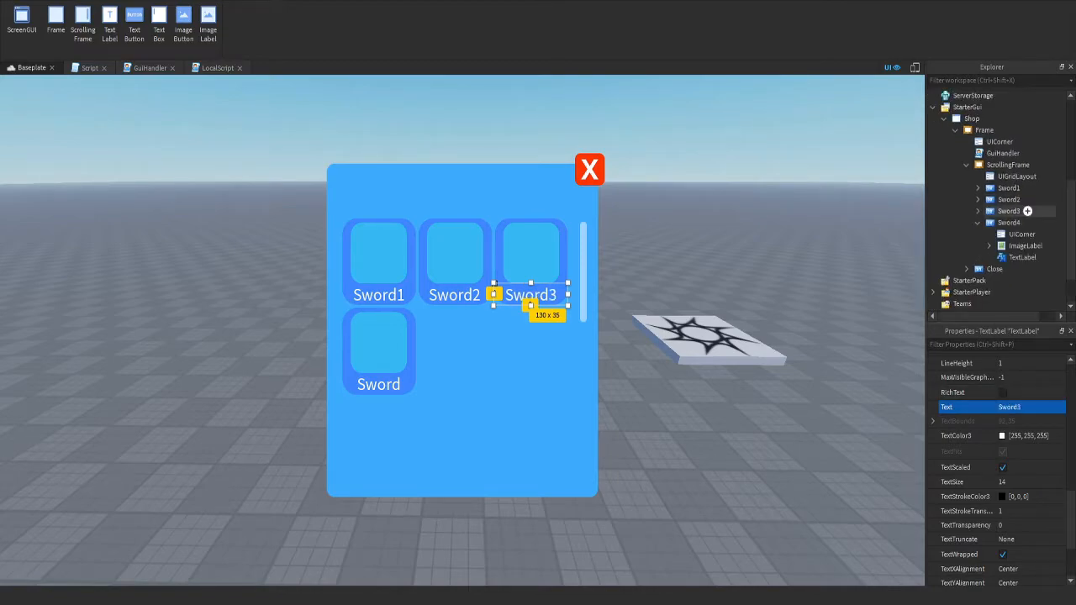
{"action": "left_click", "coordinate": [1042, 257]}
{"action": "left_click", "coordinate": [1013, 406]}
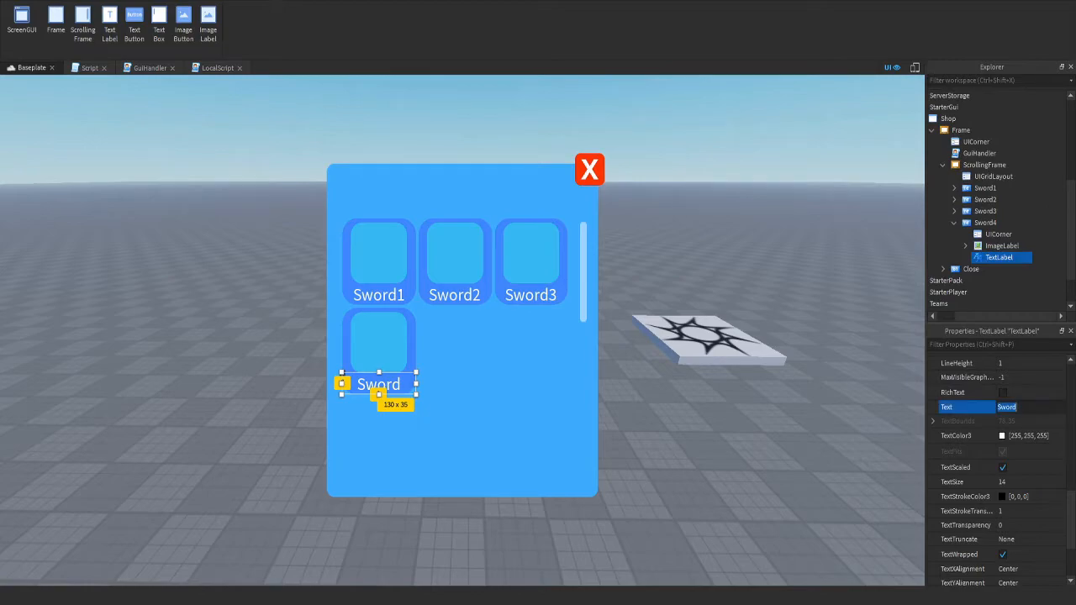
{"action": "type", "text": "4"}
{"action": "key", "text": "Return"}
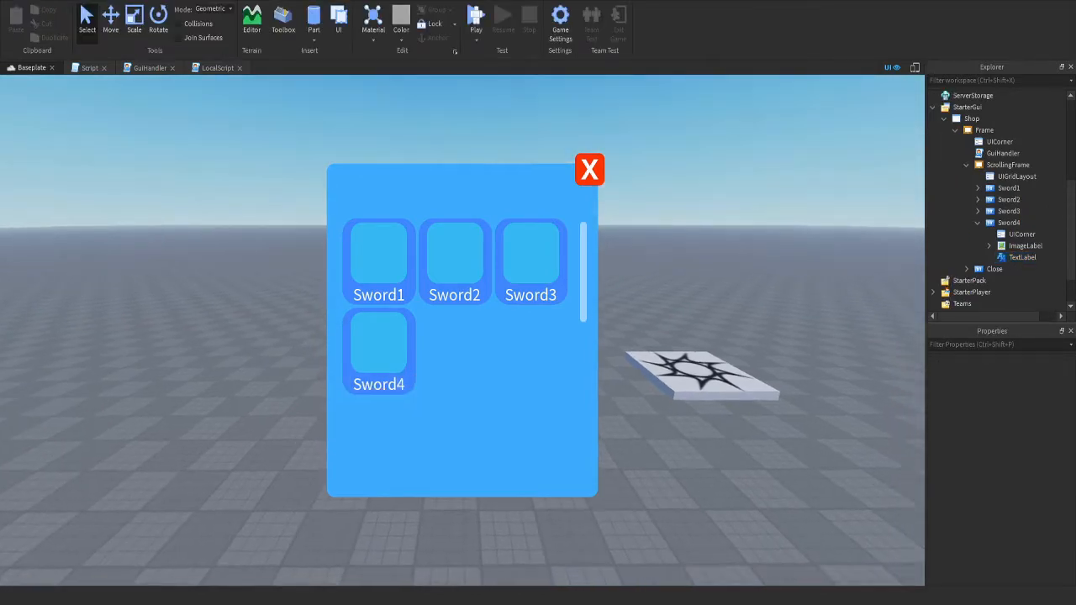
{"action": "left_click", "coordinate": [978, 222]}
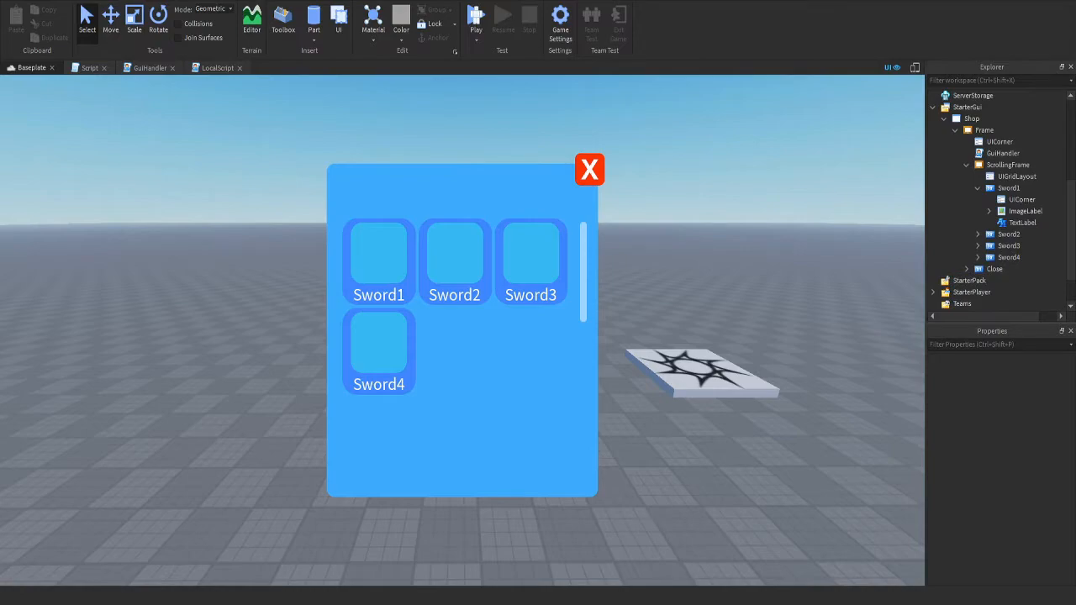
{"action": "left_click", "coordinate": [978, 188]}
{"action": "left_click", "coordinate": [978, 187]}
{"action": "right_click_drag", "start_coordinate": [538, 361], "coordinate": [559, 421]}
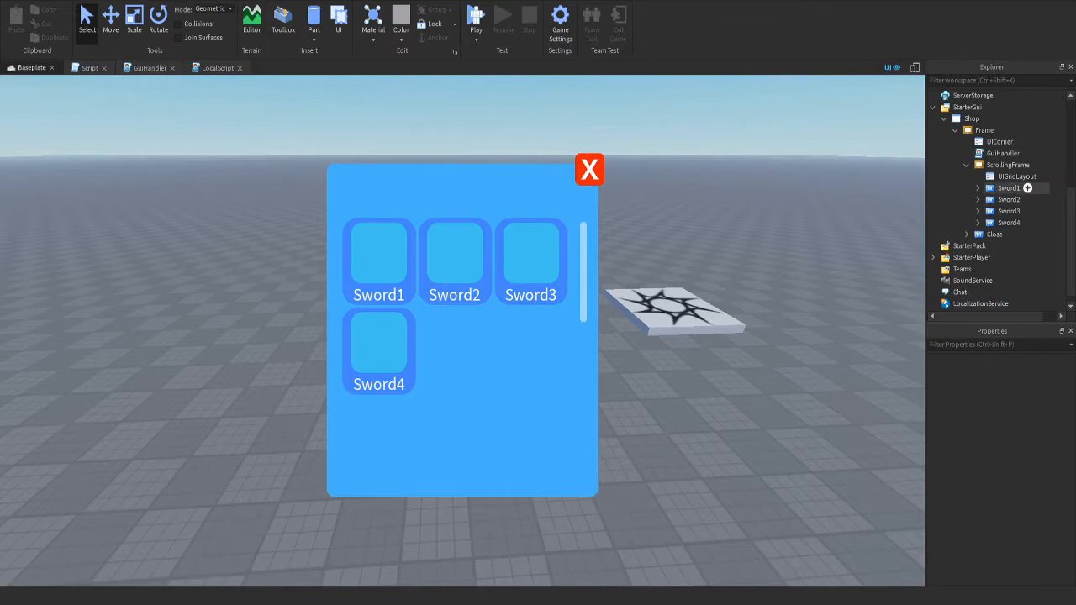
Toggle the AutoButtonColor property for all four sword buttons, Sword1 through Sword4, together and deselect them
{"action": "left_click", "coordinate": [1027, 188]}
{"action": "left_click", "coordinate": [992, 222], "text": "shift"}
{"action": "left_click", "coordinate": [1002, 449]}
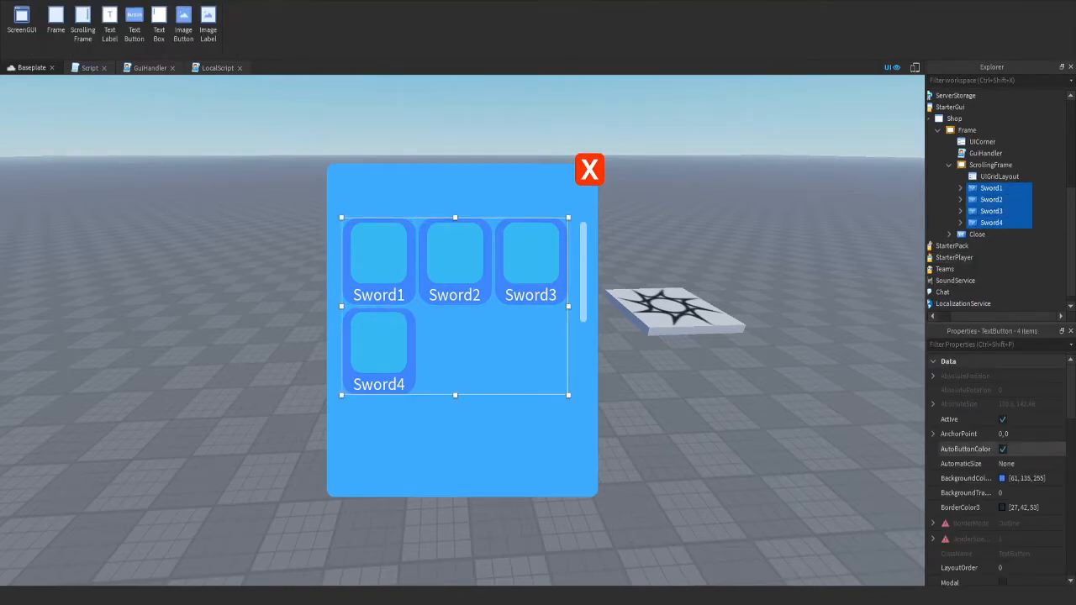
{"action": "left_click", "coordinate": [790, 404]}
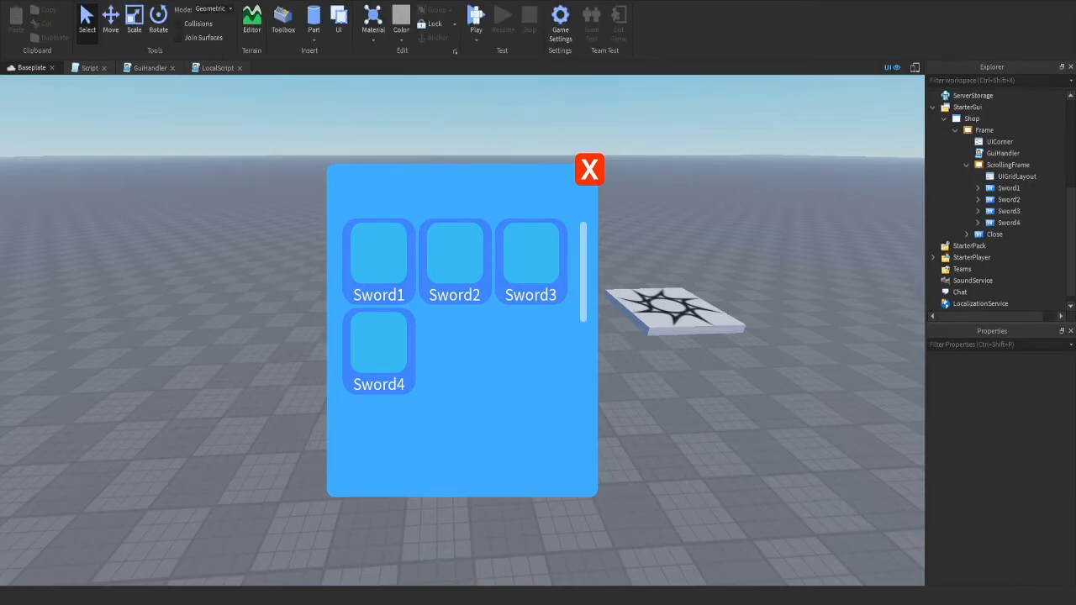
{"action": "left_click", "coordinate": [1009, 189]}
{"action": "left_click", "coordinate": [1009, 223], "text": "shift"}
{"action": "left_click", "coordinate": [1002, 449]}
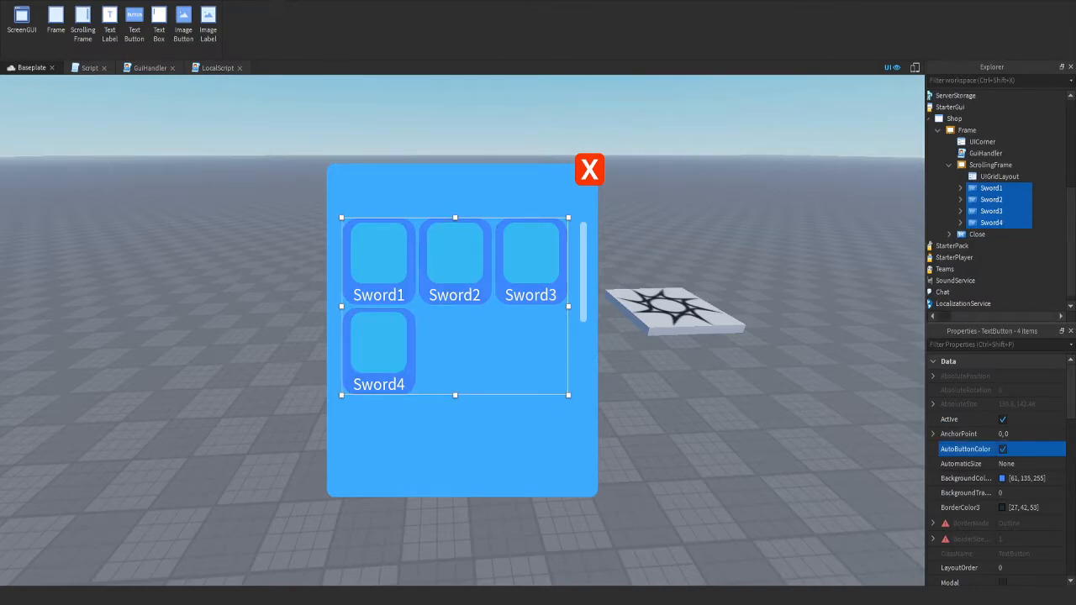
{"action": "left_click", "coordinate": [1030, 433]}
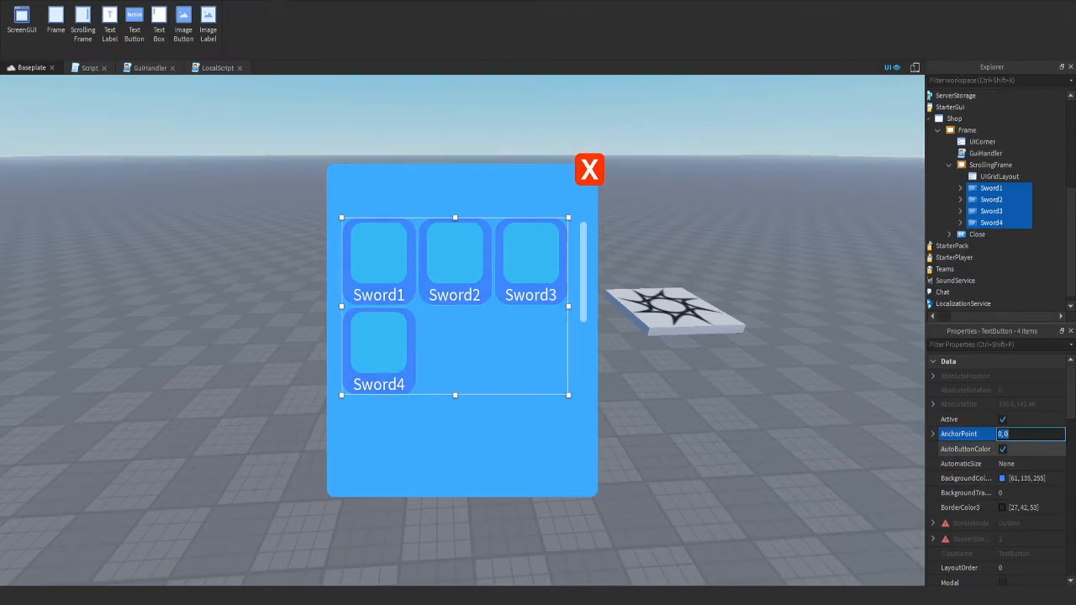
{"action": "left_click", "coordinate": [1003, 449]}
{"action": "left_click", "coordinate": [828, 395]}
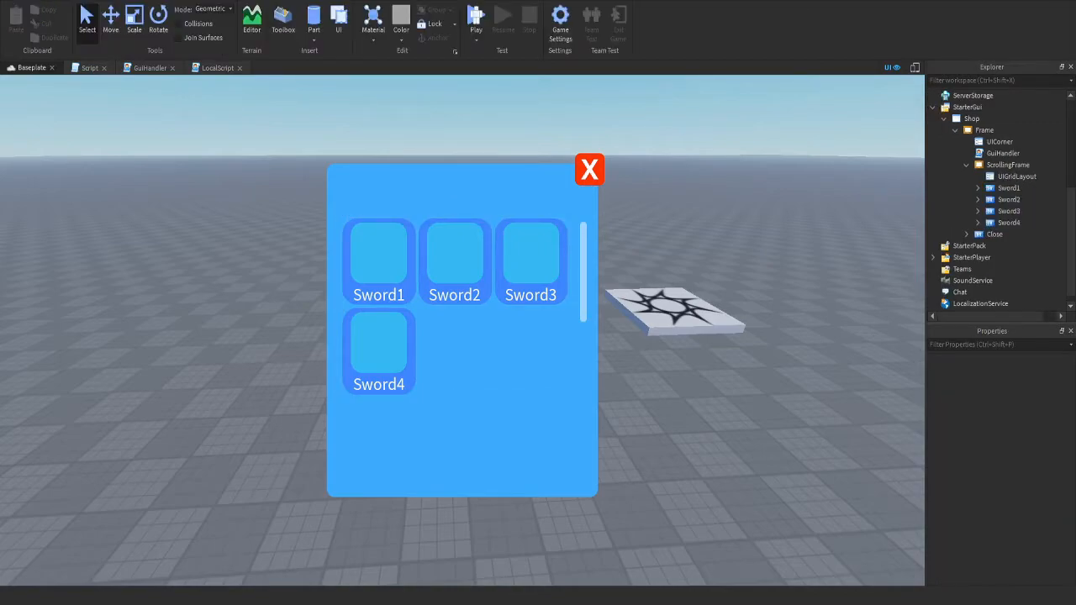
{"action": "left_click", "coordinate": [1027, 189]}
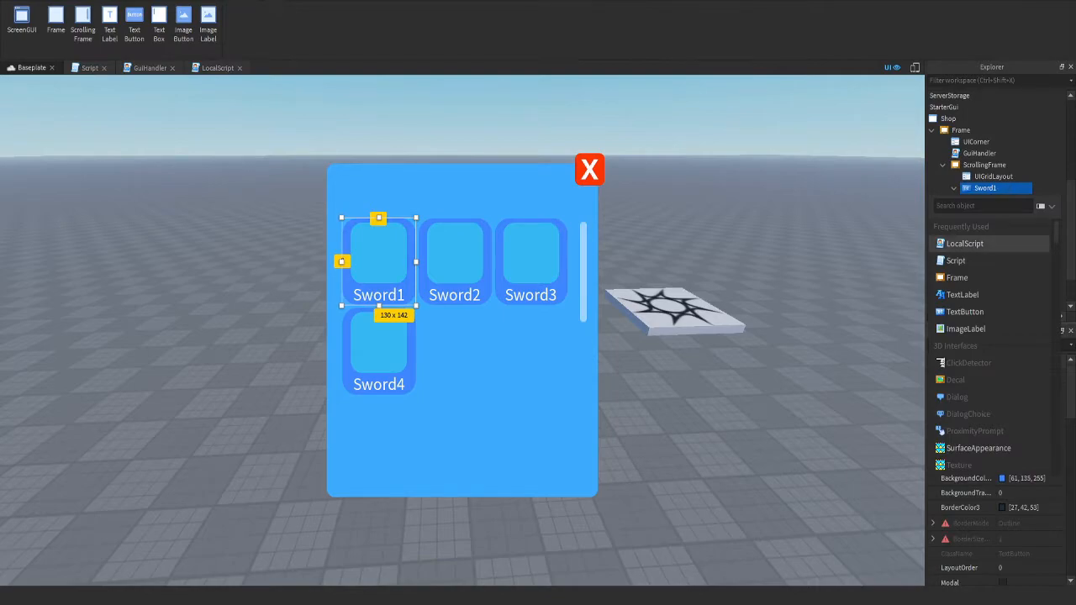
{"action": "left_click", "coordinate": [874, 227]}
{"action": "left_click", "coordinate": [954, 188]}
{"action": "left_click", "coordinate": [949, 165]}
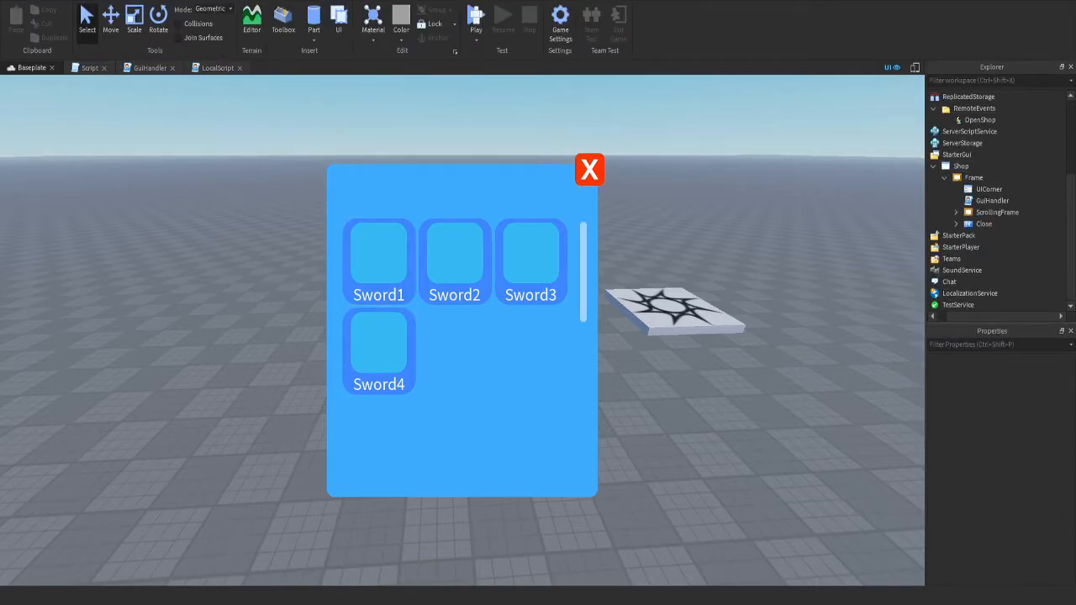
Open the Toolbox and set its marketplace category to Models
{"action": "left_click", "coordinate": [261, 0]}
{"action": "left_click", "coordinate": [138, 0]}
{"action": "left_click", "coordinate": [284, 20]}
{"action": "left_click", "coordinate": [27, 109]}
{"action": "left_click", "coordinate": [24, 126]}
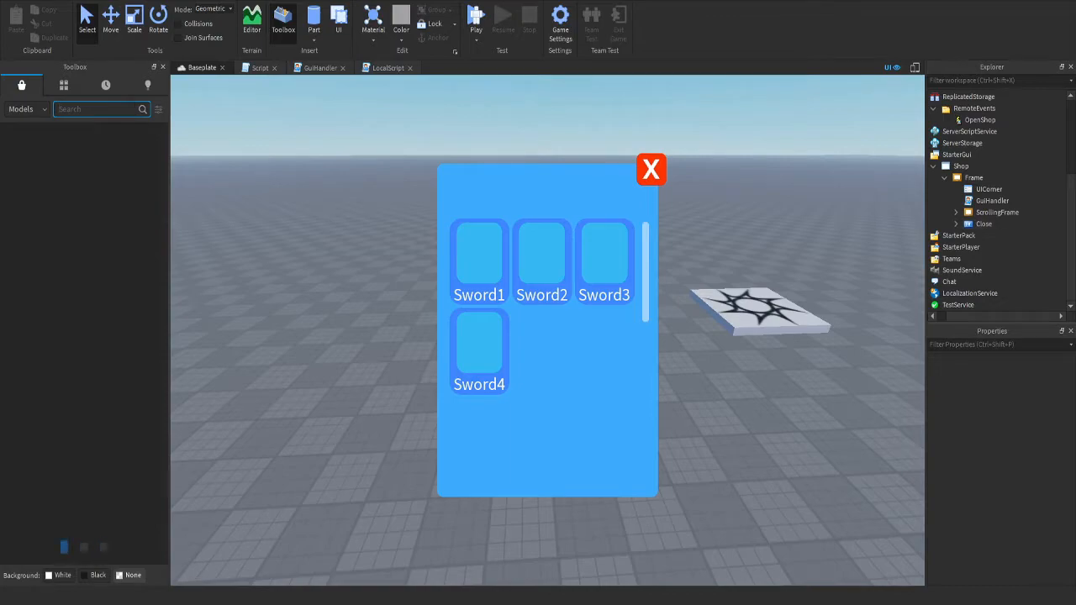
Add a folder to ReplicatedStorage and rename it as Swords
{"action": "scroll", "coordinate": [992, 173], "scroll_direction": "up", "scroll_amount": 2}
{"action": "left_click", "coordinate": [975, 173]}
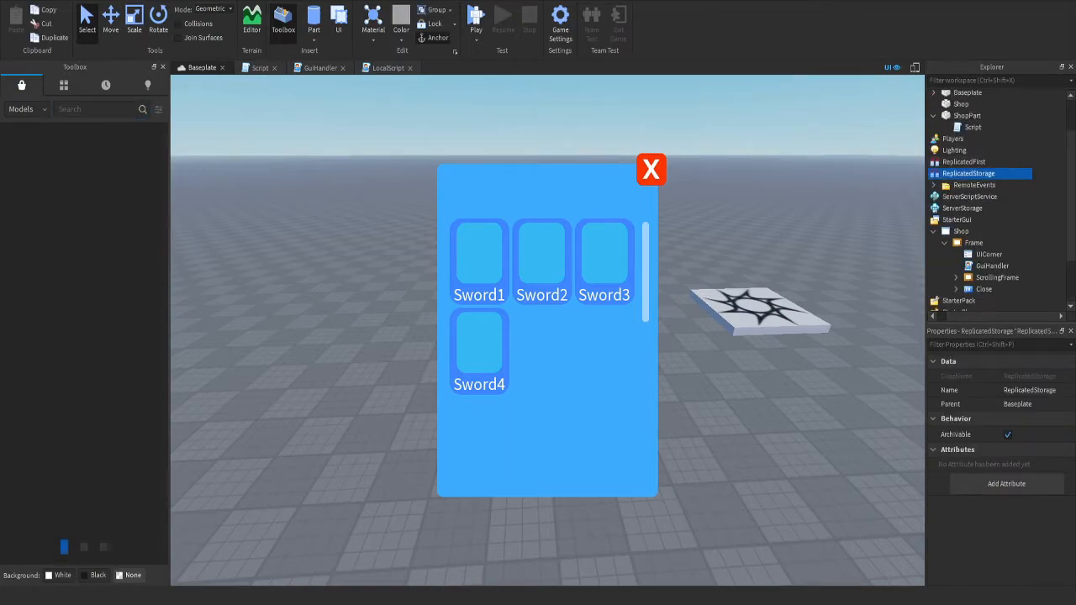
{"action": "left_click", "coordinate": [1002, 173]}
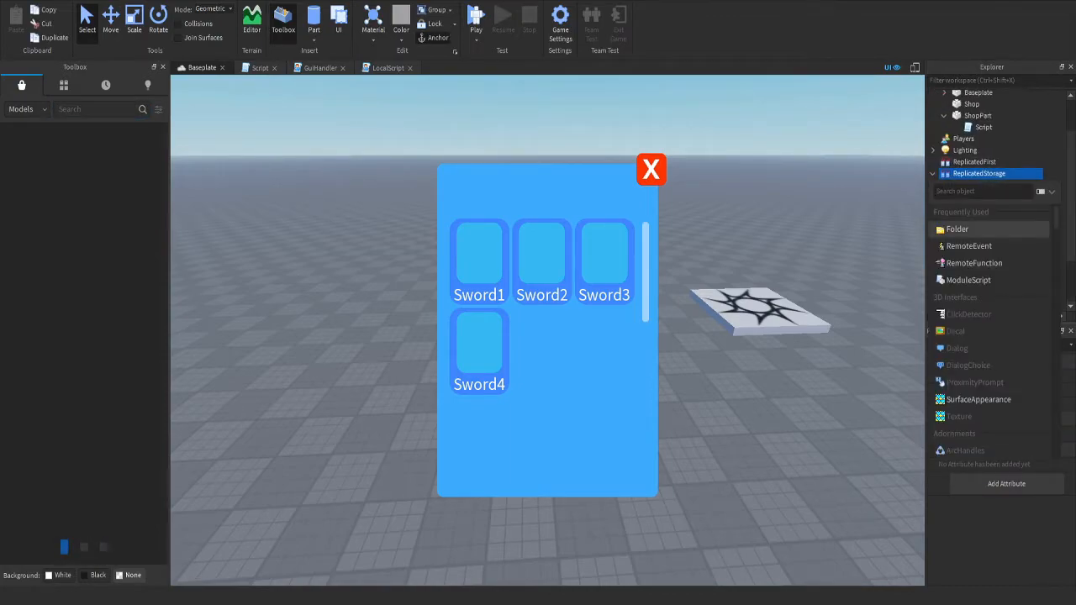
{"action": "left_click", "coordinate": [967, 229]}
{"action": "left_click", "coordinate": [977, 185]}
{"action": "key", "text": "F2"}
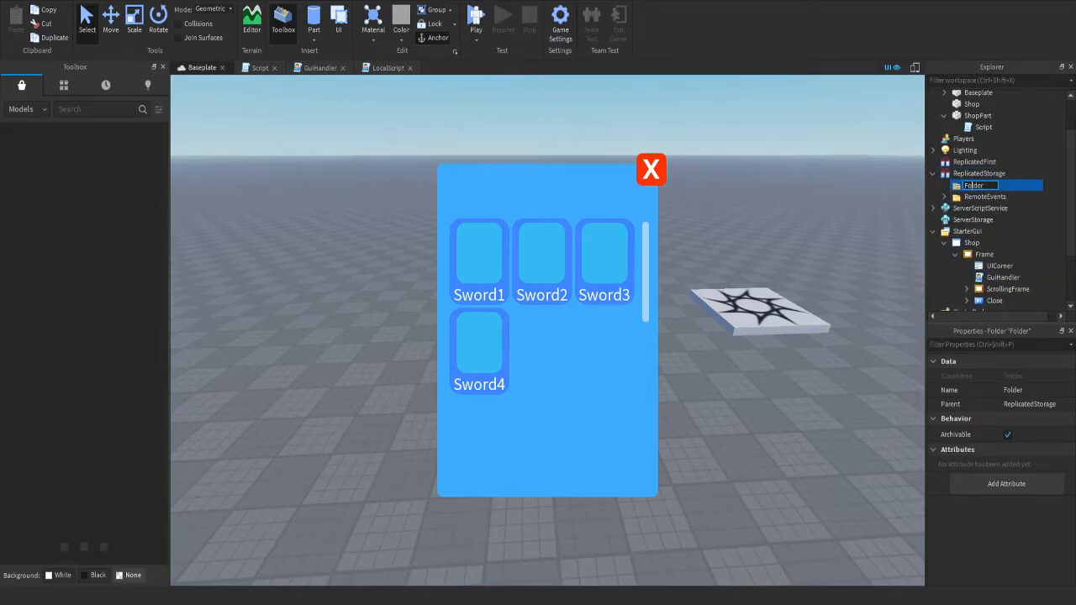
{"action": "key", "text": "BackSpace"}
{"action": "type", "text": "Swords"}
{"action": "key", "text": "Return"}
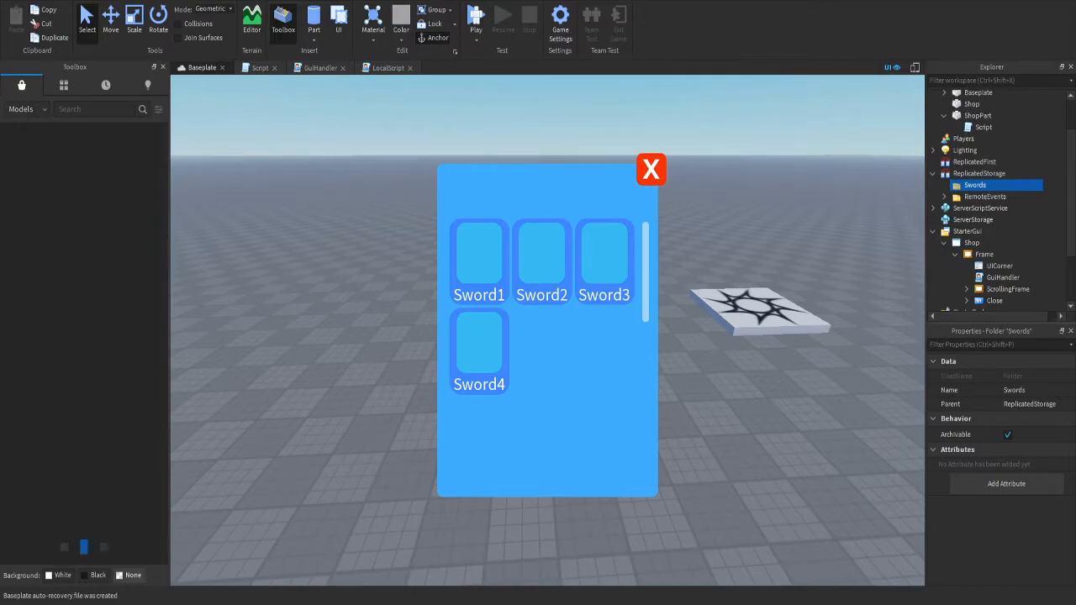
Reload the empty Toolbox listing by switching its category to Images, Meshes and back to Models
{"action": "left_click", "coordinate": [26, 109]}
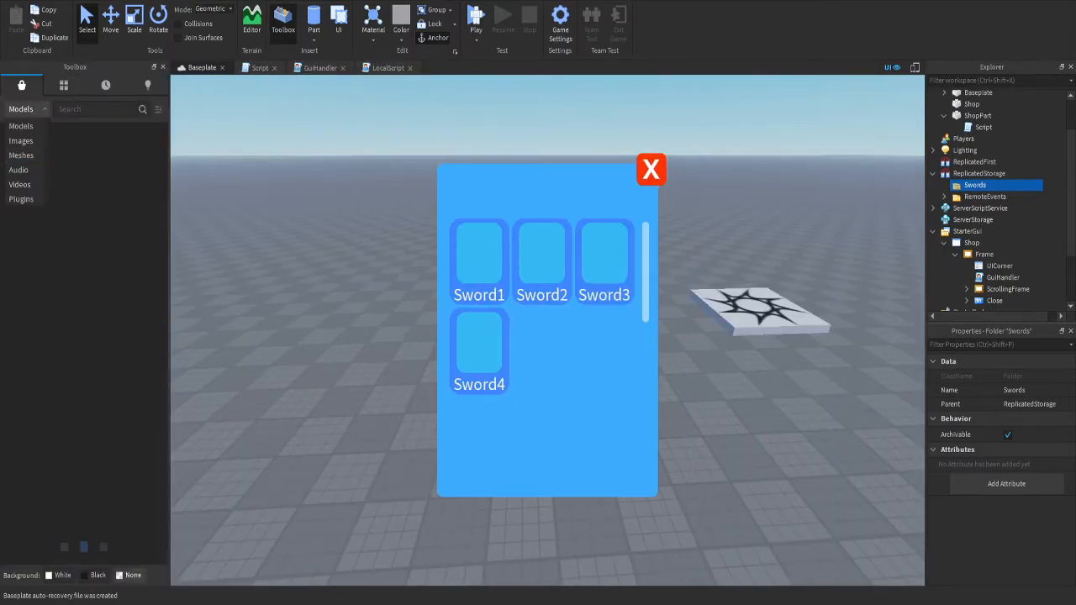
{"action": "left_click", "coordinate": [21, 127]}
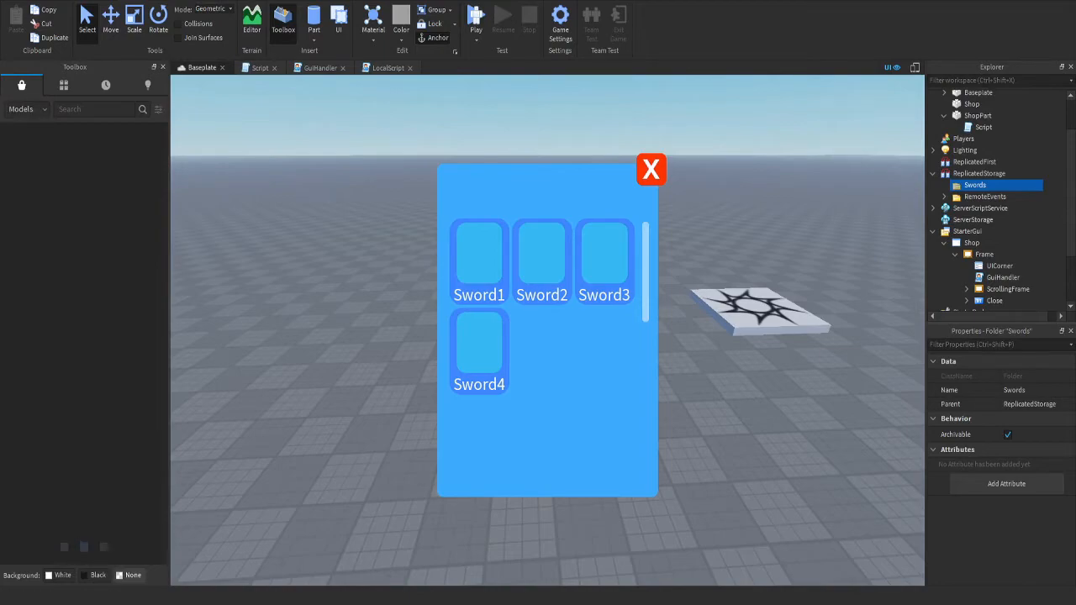
{"action": "left_click", "coordinate": [27, 109]}
{"action": "left_click", "coordinate": [21, 142]}
{"action": "left_click", "coordinate": [27, 109]}
{"action": "left_click", "coordinate": [21, 156]}
{"action": "left_click", "coordinate": [27, 109]}
{"action": "left_click", "coordinate": [21, 126]}
{"action": "left_click", "coordinate": [64, 85]}
{"action": "left_click", "coordinate": [22, 85]}
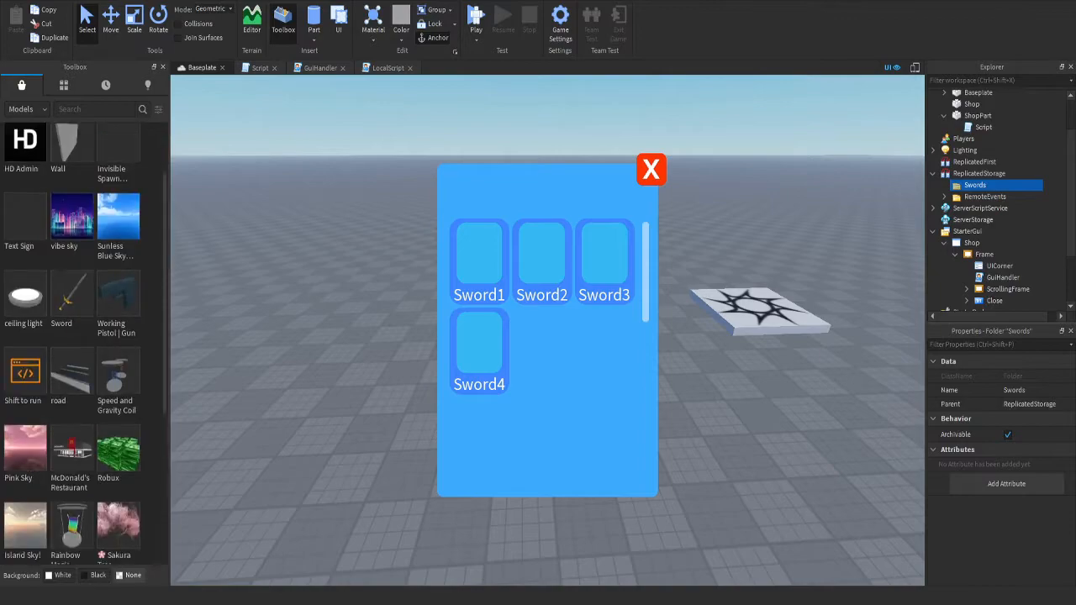
Search the Toolbox models for "sword" and try to insert the Sword model
{"action": "scroll", "coordinate": [116, 311], "scroll_direction": "up", "scroll_amount": 2}
{"action": "left_click", "coordinate": [75, 109]}
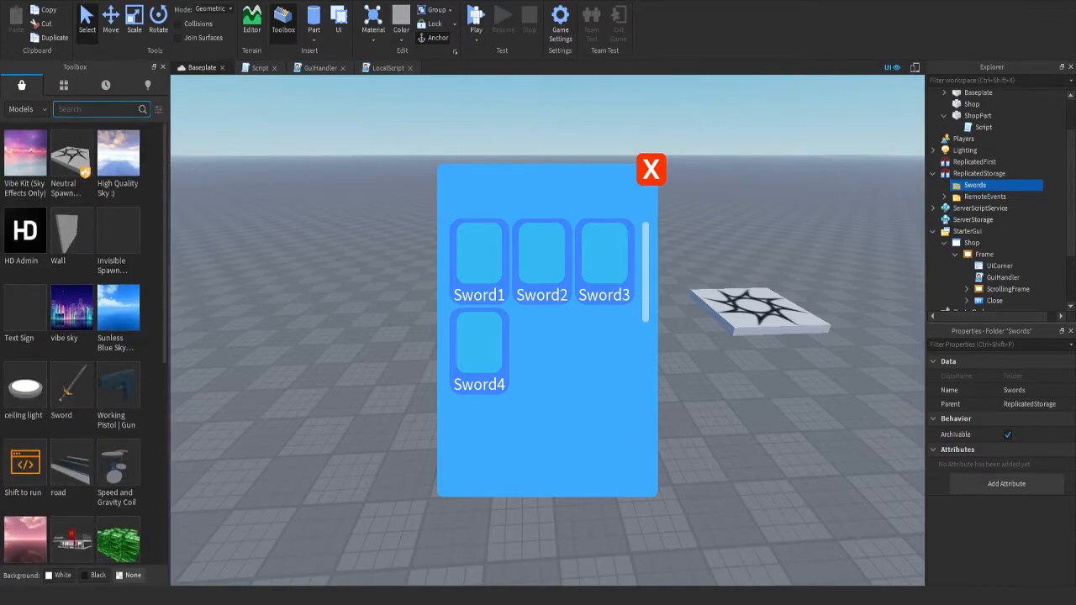
{"action": "type", "text": "sword"}
{"action": "key", "text": "Return"}
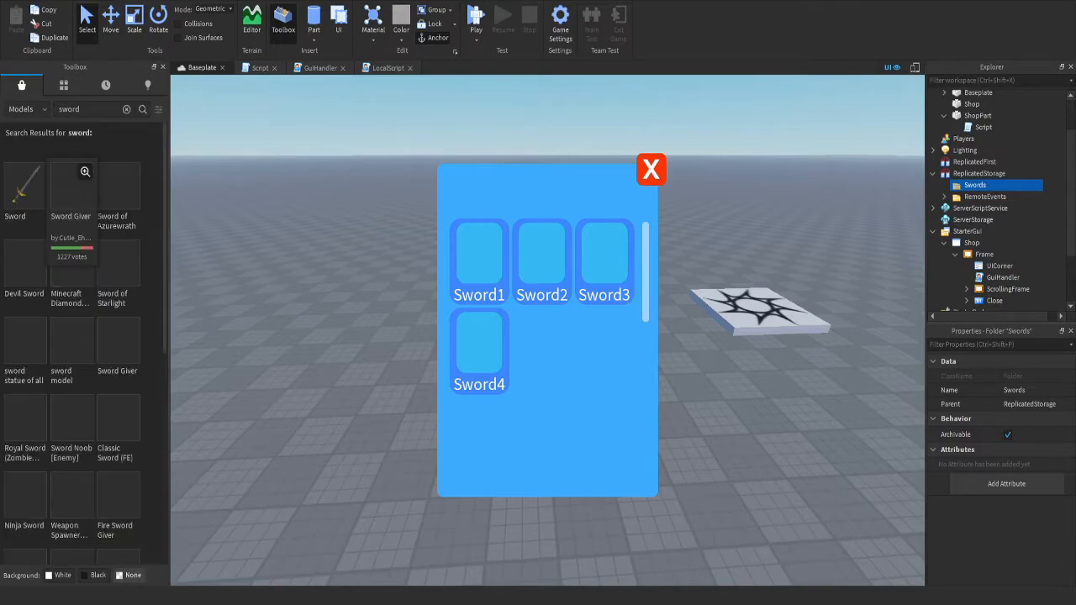
{"action": "left_click", "coordinate": [25, 187]}
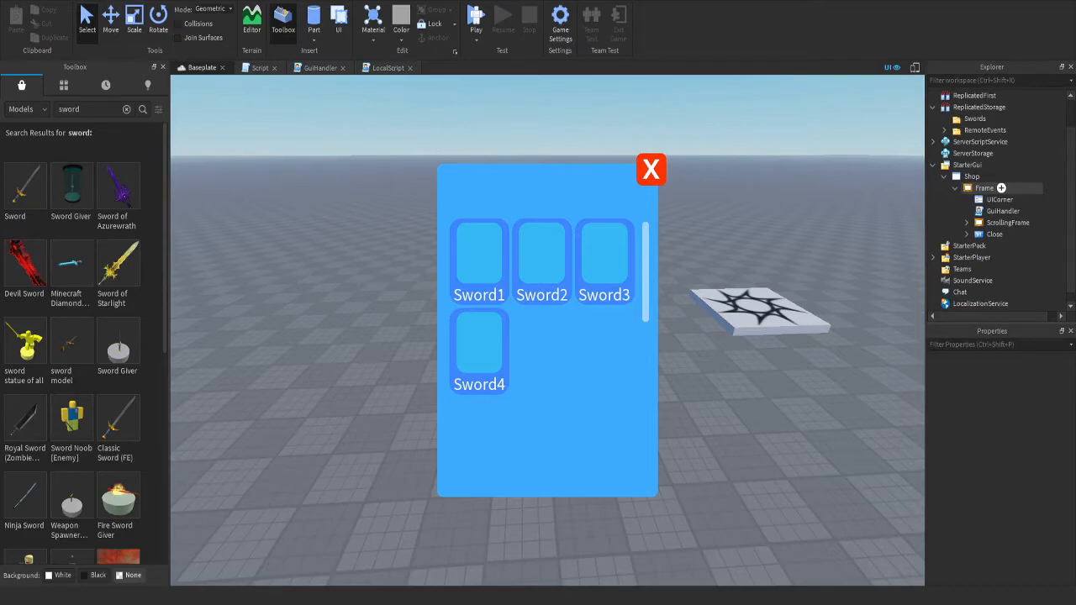
Look through the Explorer, including the contents of Workspace, Lighting, Baseplate and ShopPart, for an inserted sword
{"action": "scroll", "coordinate": [996, 223], "scroll_direction": "down", "scroll_amount": 1}
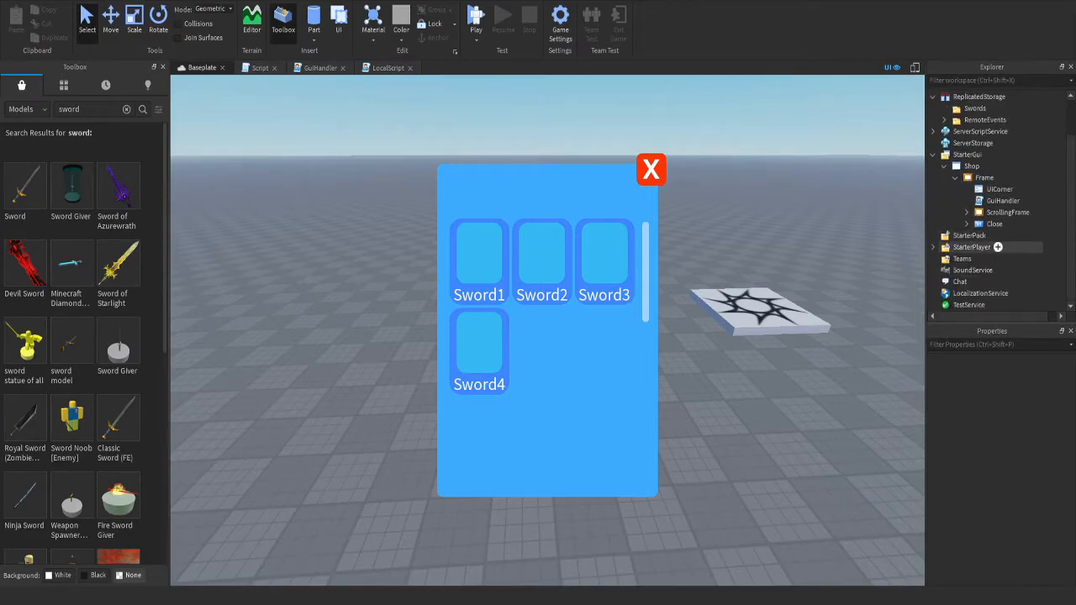
{"action": "scroll", "coordinate": [1009, 246], "scroll_direction": "up", "scroll_amount": 4}
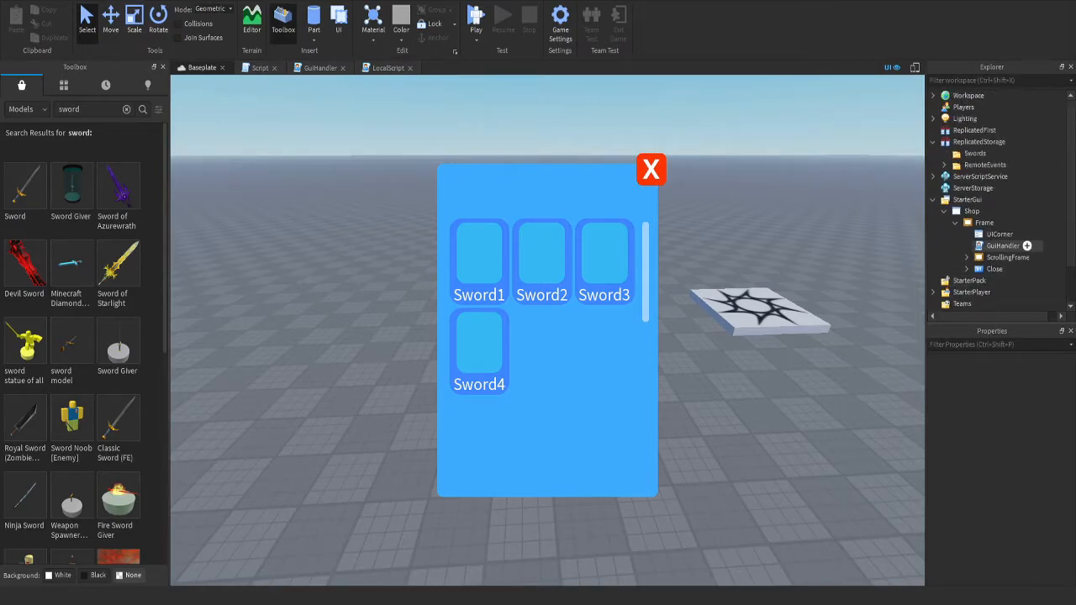
{"action": "left_click", "coordinate": [933, 95]}
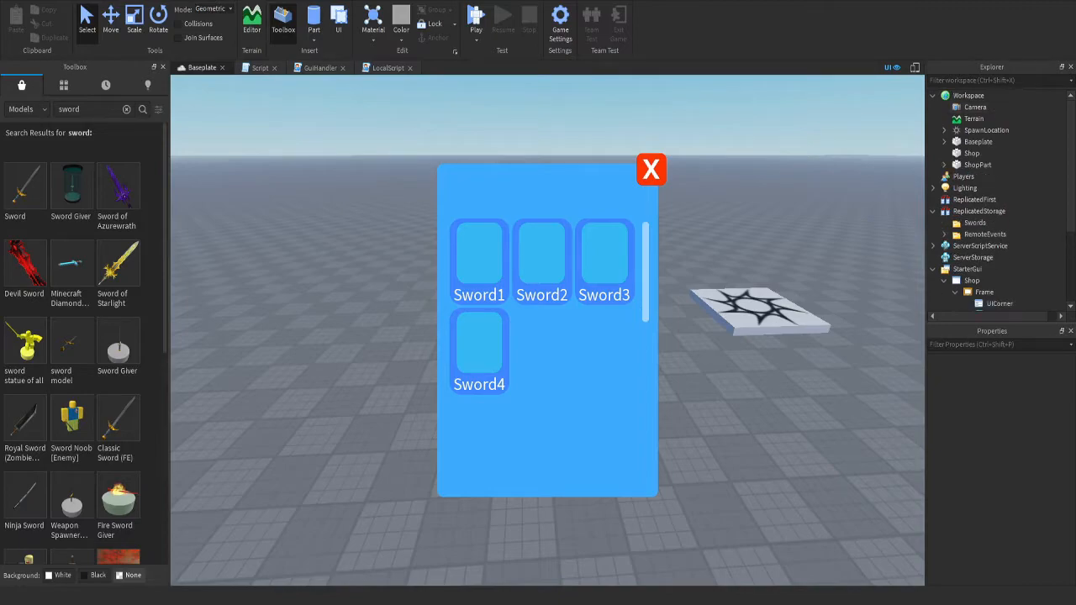
{"action": "scroll", "coordinate": [1001, 194], "scroll_direction": "down", "scroll_amount": 3}
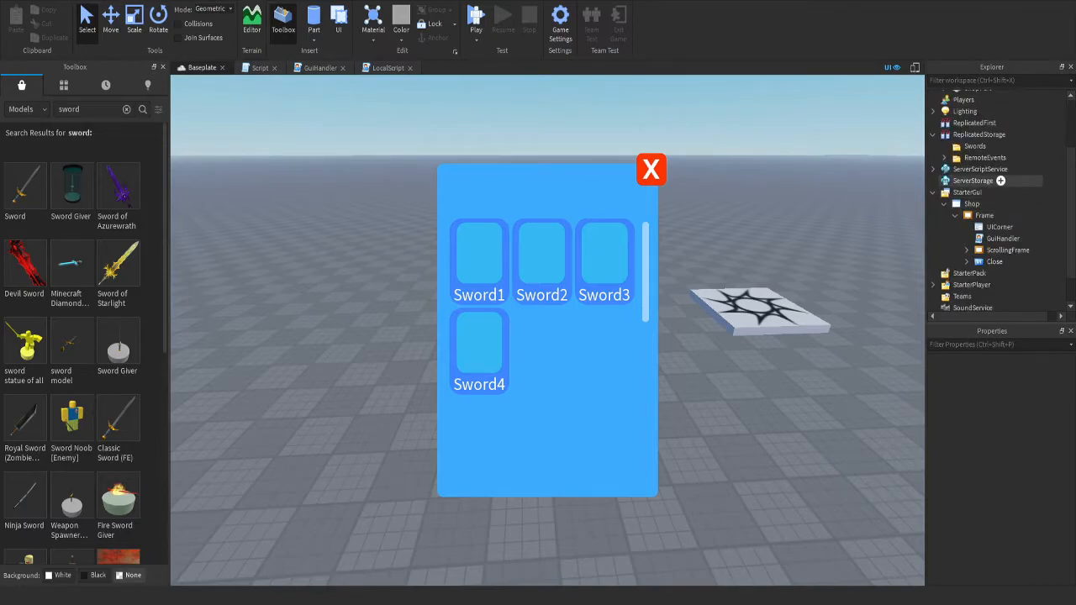
{"action": "scroll", "coordinate": [996, 168], "scroll_direction": "up", "scroll_amount": 1}
{"action": "left_click", "coordinate": [934, 118]}
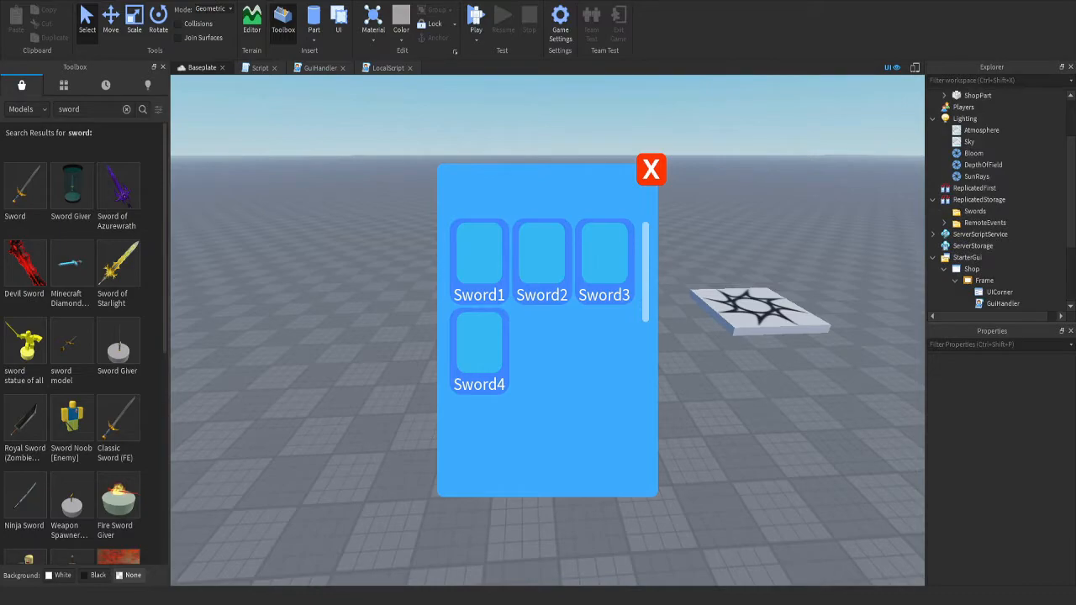
{"action": "left_click", "coordinate": [934, 118]}
{"action": "scroll", "coordinate": [967, 134], "scroll_direction": "up", "scroll_amount": 2}
{"action": "left_click", "coordinate": [944, 142]}
{"action": "left_click", "coordinate": [944, 142]}
{"action": "left_click", "coordinate": [944, 165]}
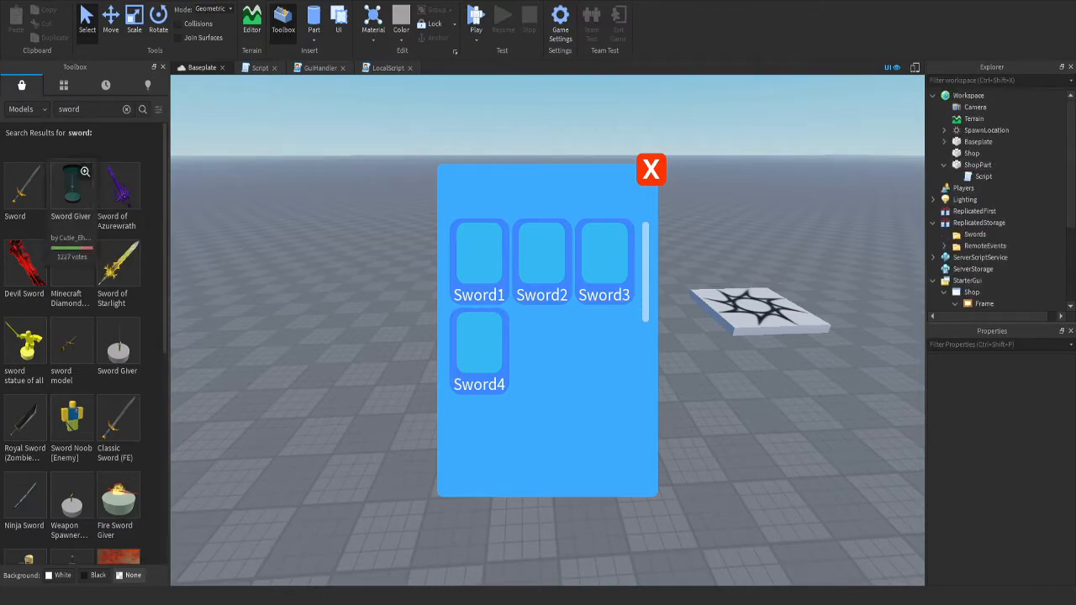
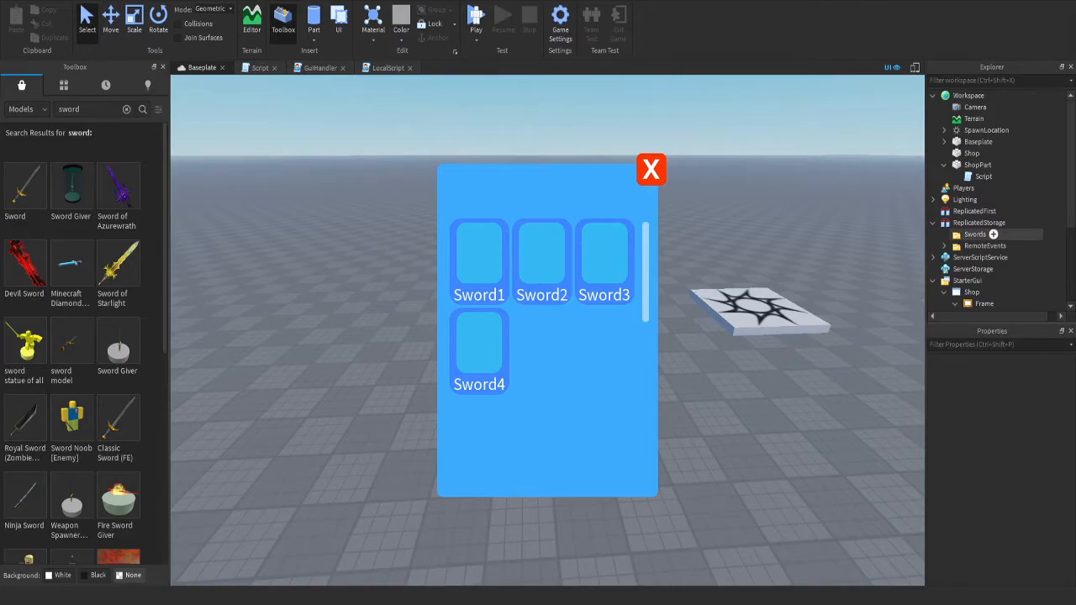
Insert the Sword model without adding it to the starter pack and move the ClassicSword tool into the Swords folder
{"action": "left_click", "coordinate": [25, 189]}
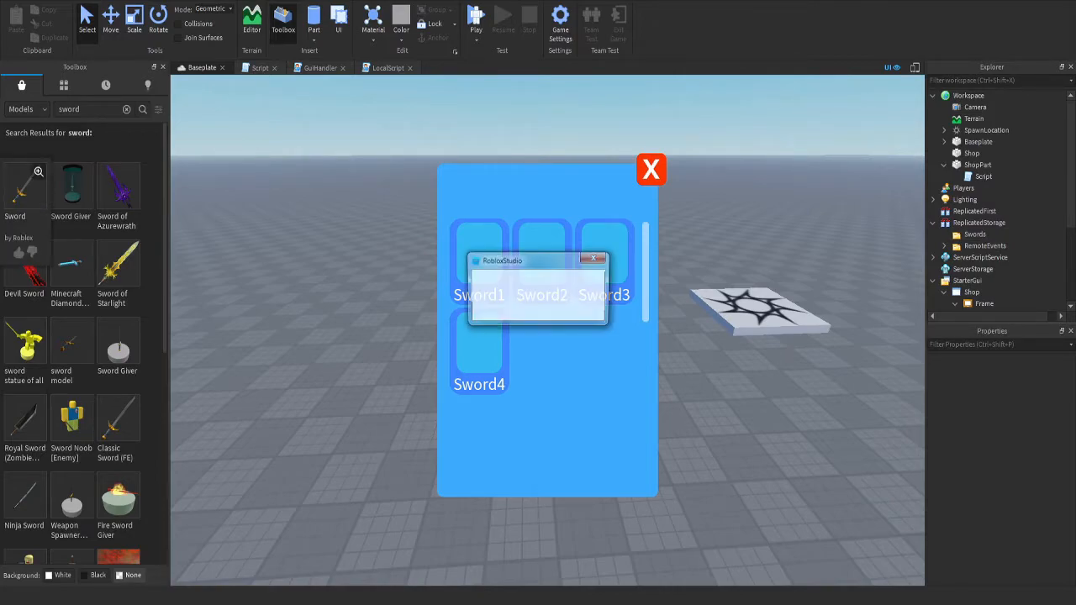
{"action": "left_click", "coordinate": [579, 308]}
{"action": "left_click_drag", "start_coordinate": [983, 130], "coordinate": [977, 245]}
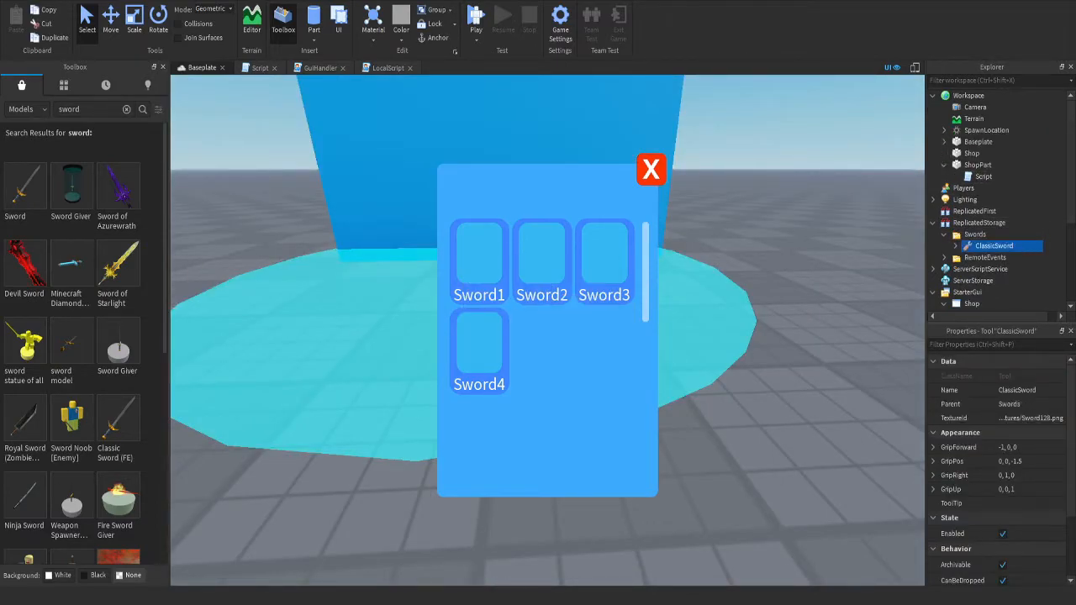
Insert the Sword of Azurewrath model, decline the starter pack placement, and move the AzureSword tool into the Swords folder
{"action": "left_click", "coordinate": [118, 191]}
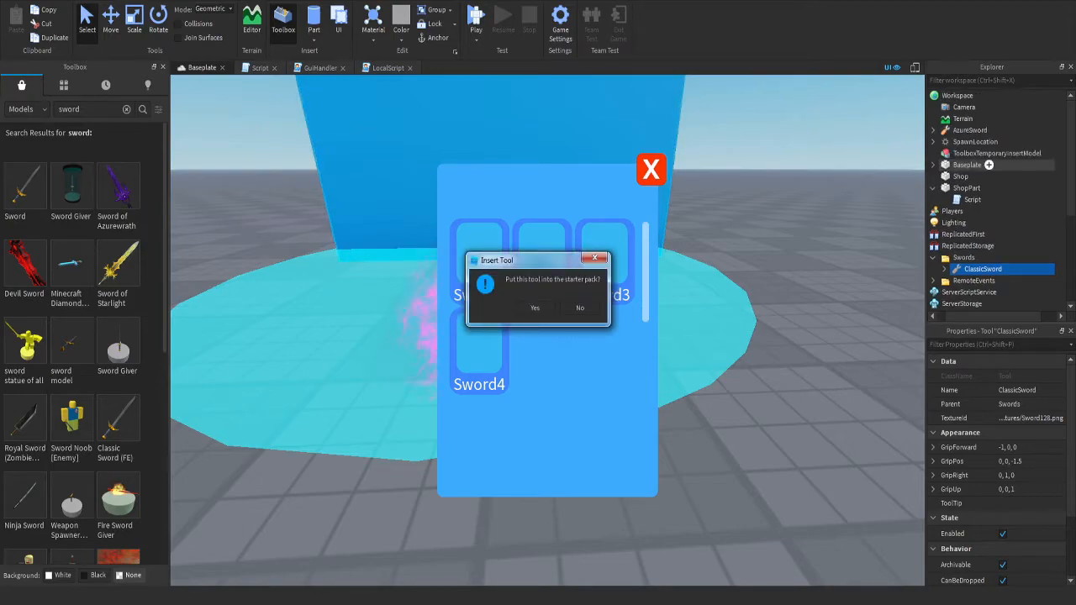
{"action": "left_click", "coordinate": [580, 308]}
{"action": "left_click_drag", "start_coordinate": [1000, 153], "coordinate": [976, 245]}
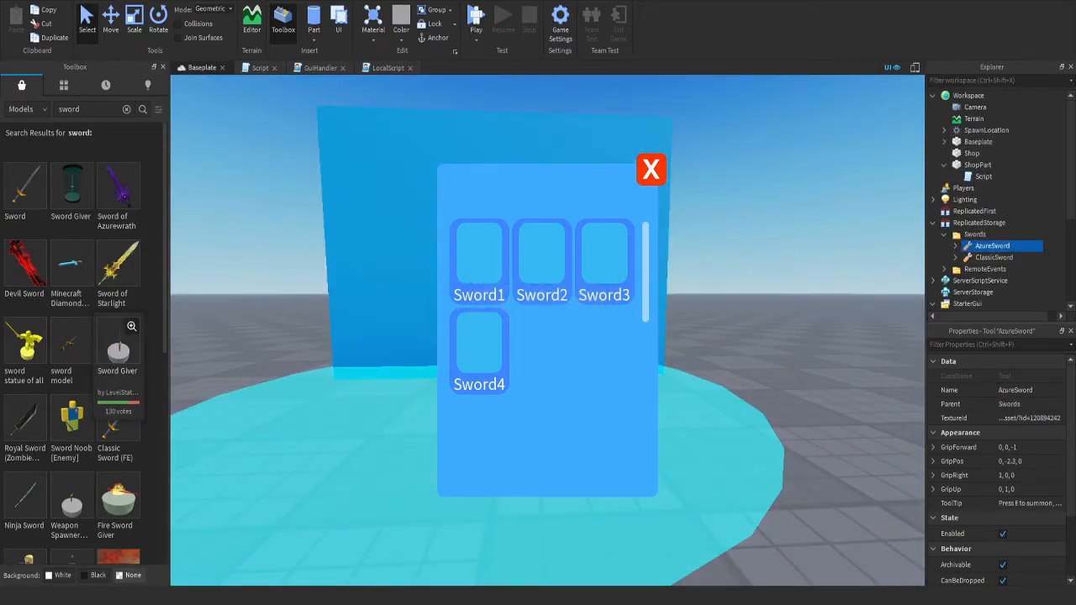
{"action": "scroll", "coordinate": [118, 345], "scroll_direction": "down", "scroll_amount": 2}
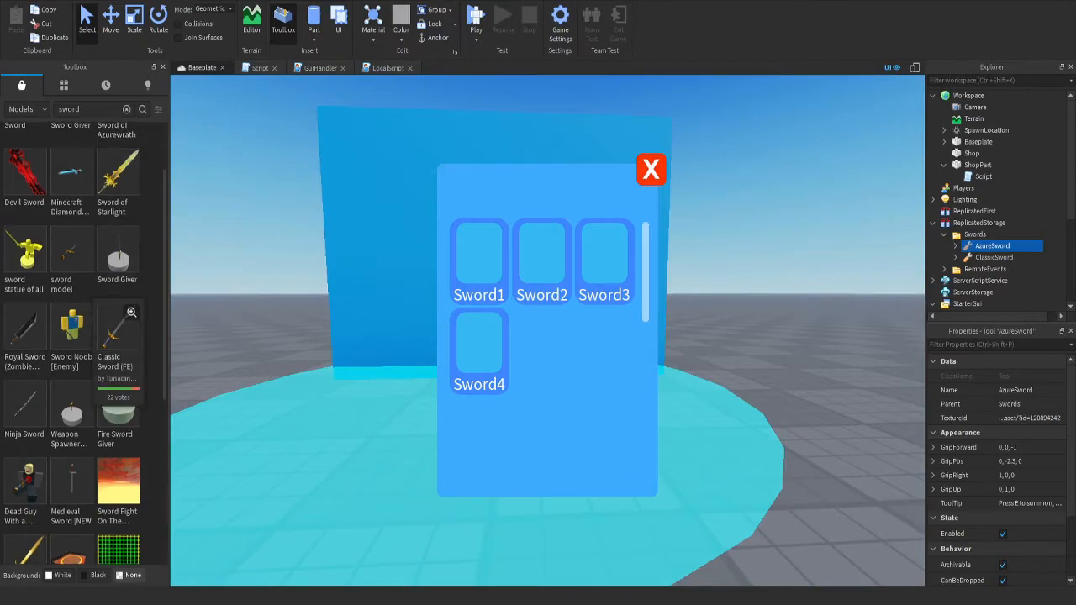
{"action": "left_click", "coordinate": [118, 336]}
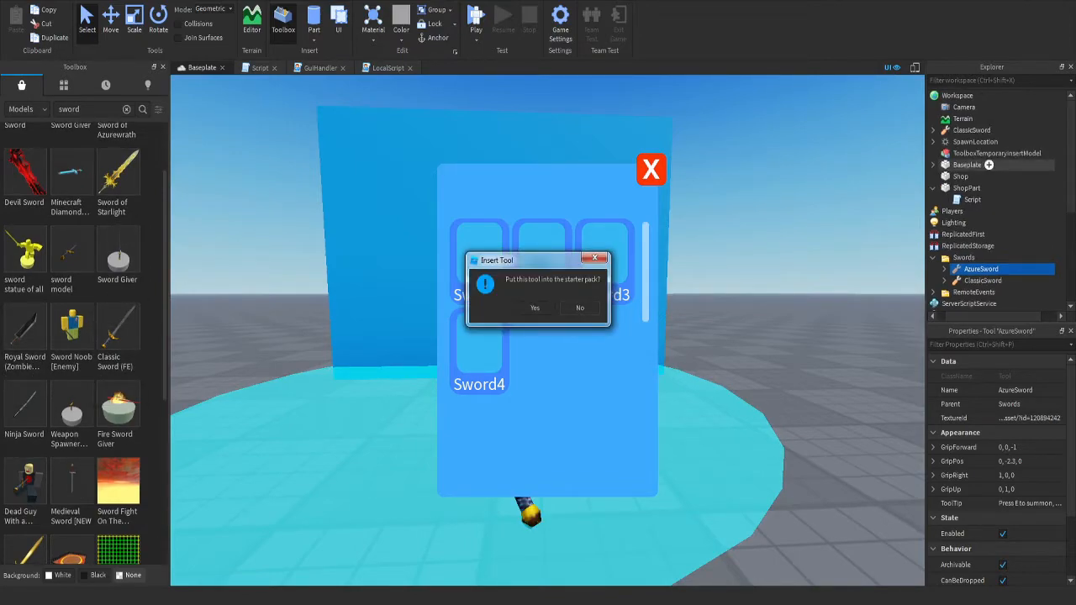
{"action": "left_click", "coordinate": [596, 258]}
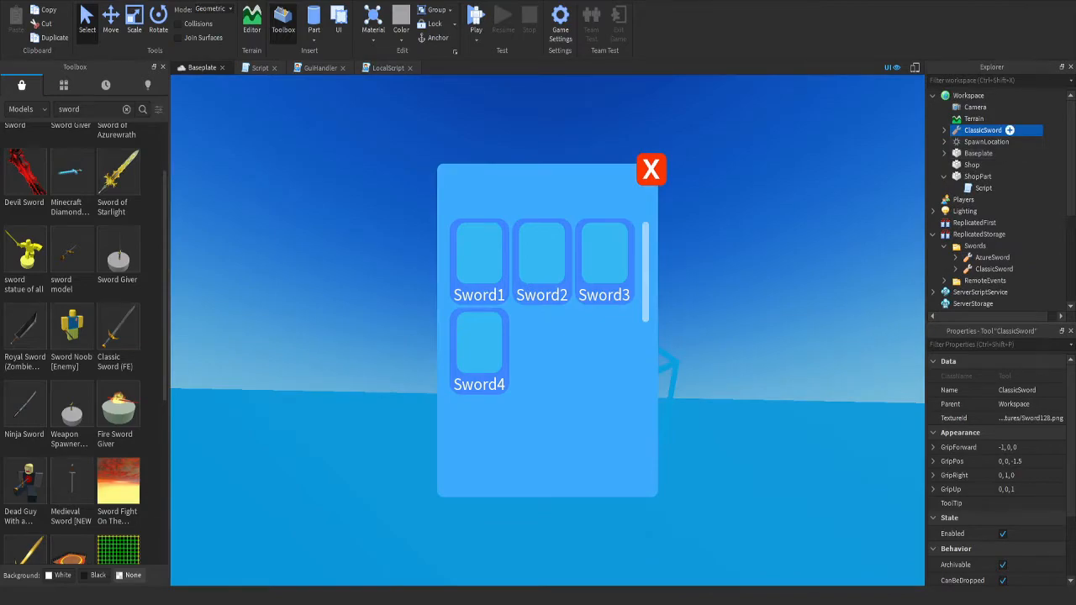
{"action": "right_click", "coordinate": [982, 131]}
{"action": "left_click", "coordinate": [967, 192]}
Insert the Devil Sword model without adding it to the starter pack and move it into the Swords folder
{"action": "scroll", "coordinate": [118, 420], "scroll_direction": "up", "scroll_amount": 2}
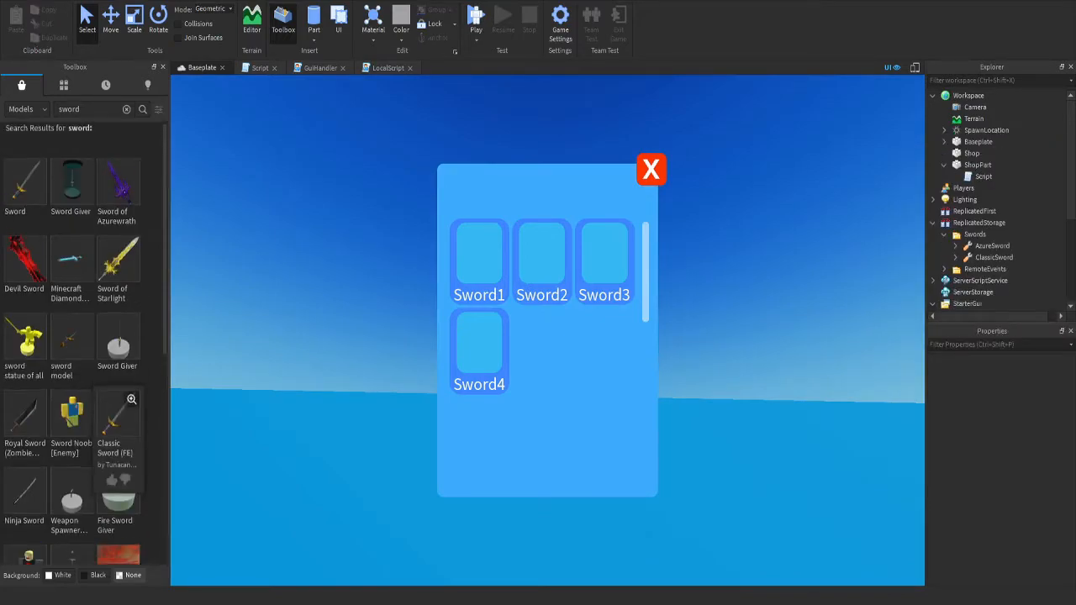
{"action": "left_click", "coordinate": [25, 262]}
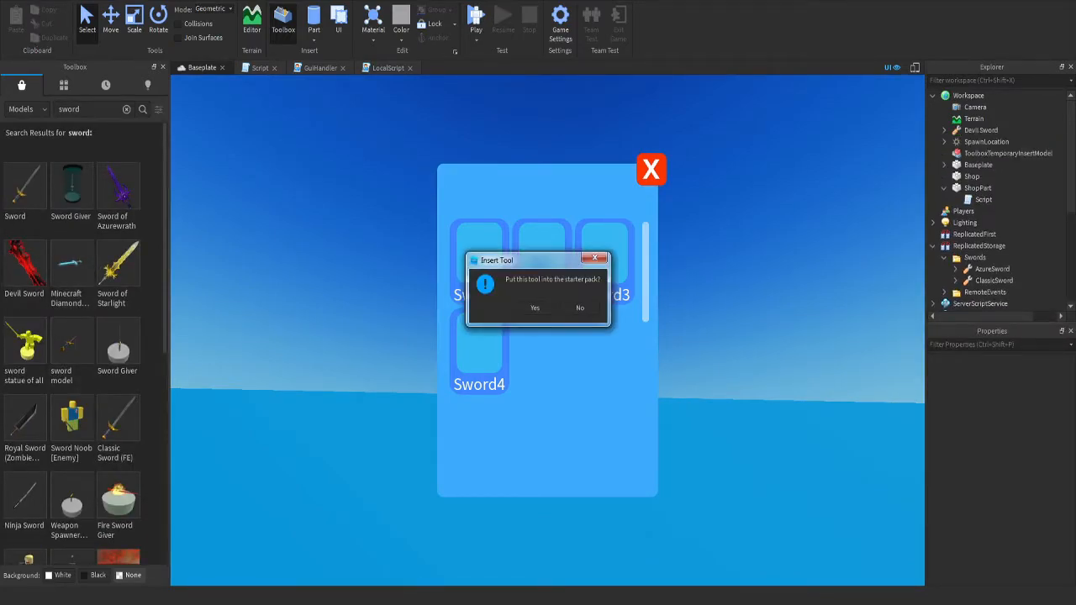
{"action": "left_click", "coordinate": [580, 308]}
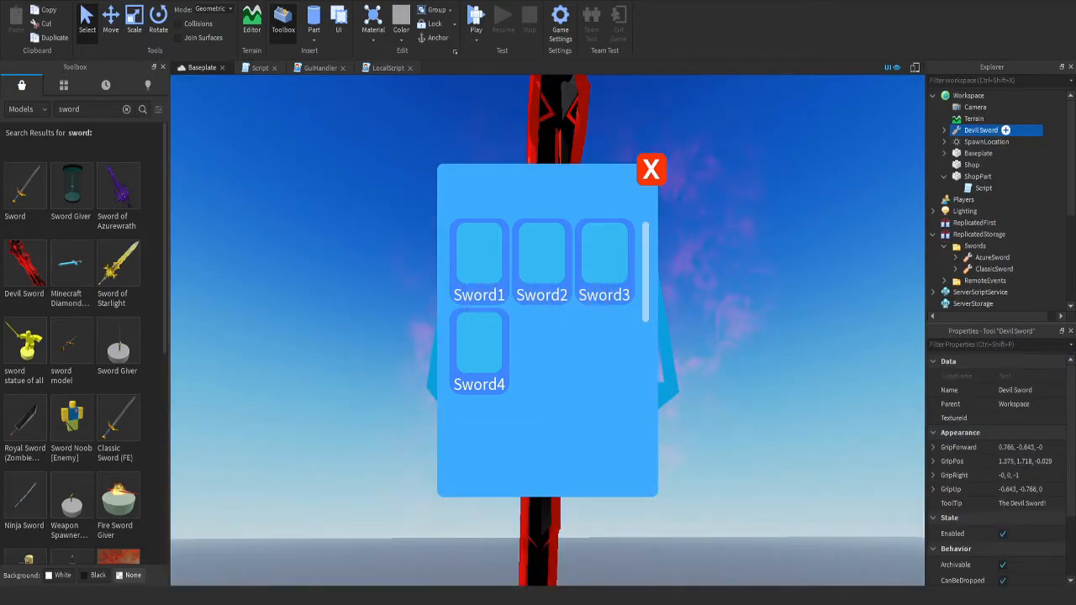
{"action": "left_click_drag", "start_coordinate": [992, 212], "coordinate": [975, 246]}
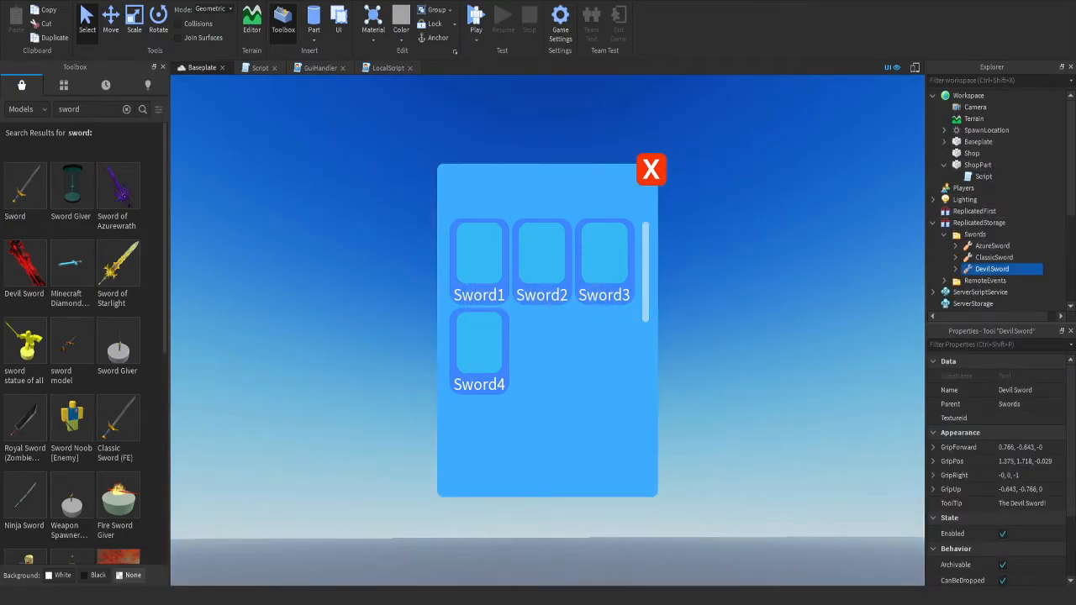
Insert the Medieval Sword model without adding it to the starter pack and move its Sword tool into the Swords folder
{"action": "scroll", "coordinate": [84, 336], "scroll_direction": "down", "scroll_amount": 5}
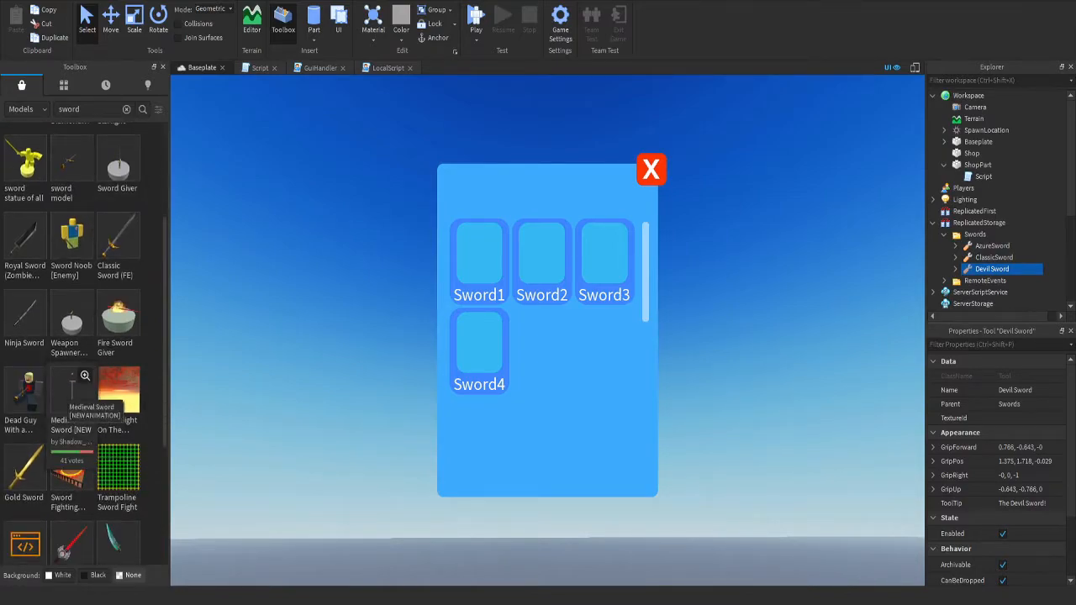
{"action": "left_click", "coordinate": [72, 395]}
{"action": "left_click", "coordinate": [584, 307]}
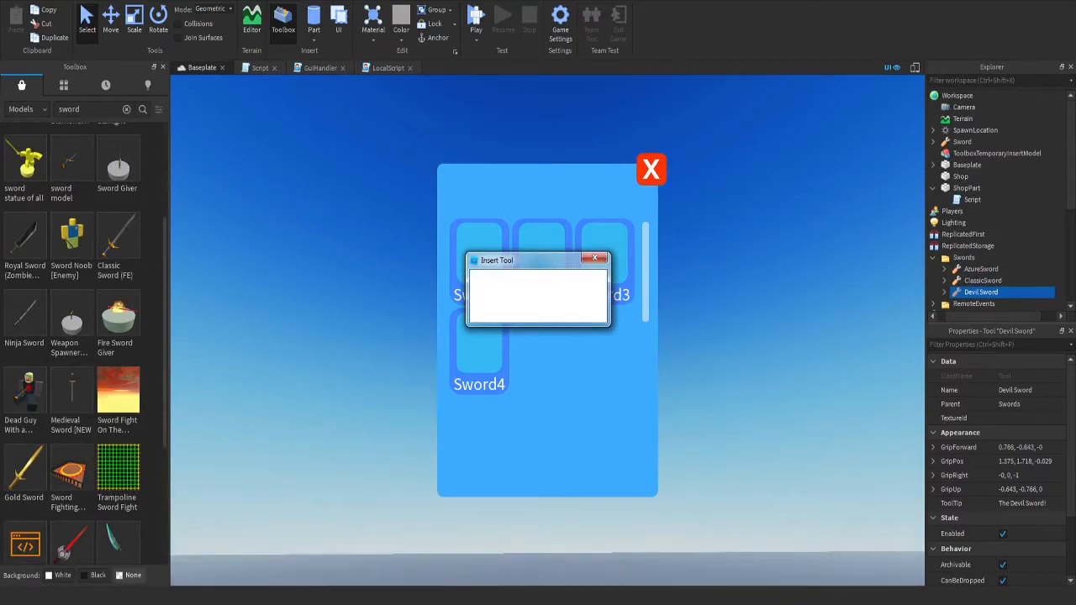
{"action": "left_click_drag", "start_coordinate": [990, 141], "coordinate": [994, 246]}
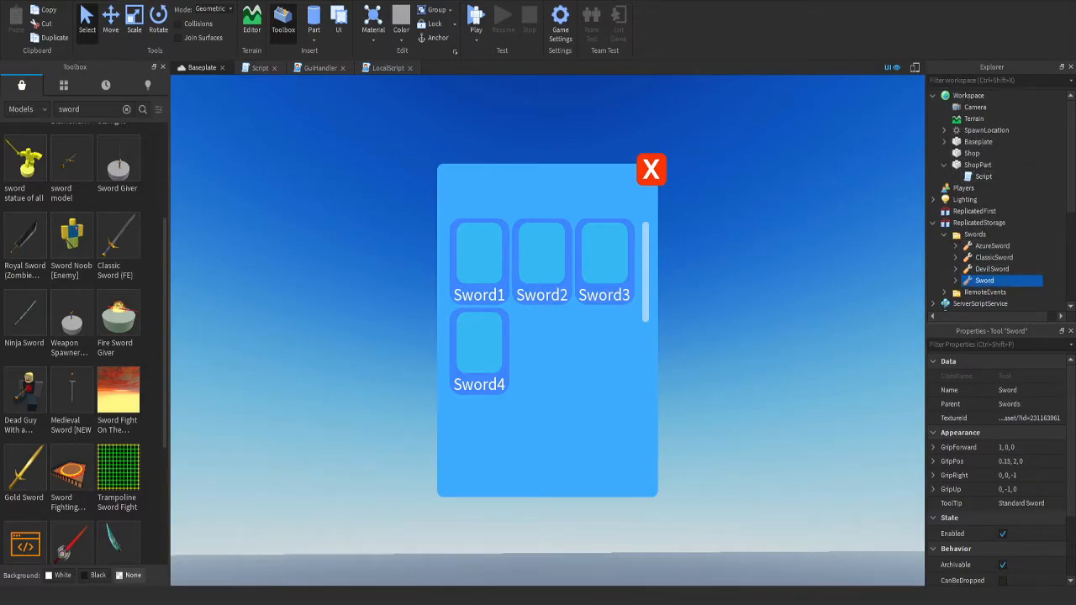
Close the Toolbox and rename the ClassicSword tool in the Swords folder as Sword1
{"action": "left_click", "coordinate": [162, 67]}
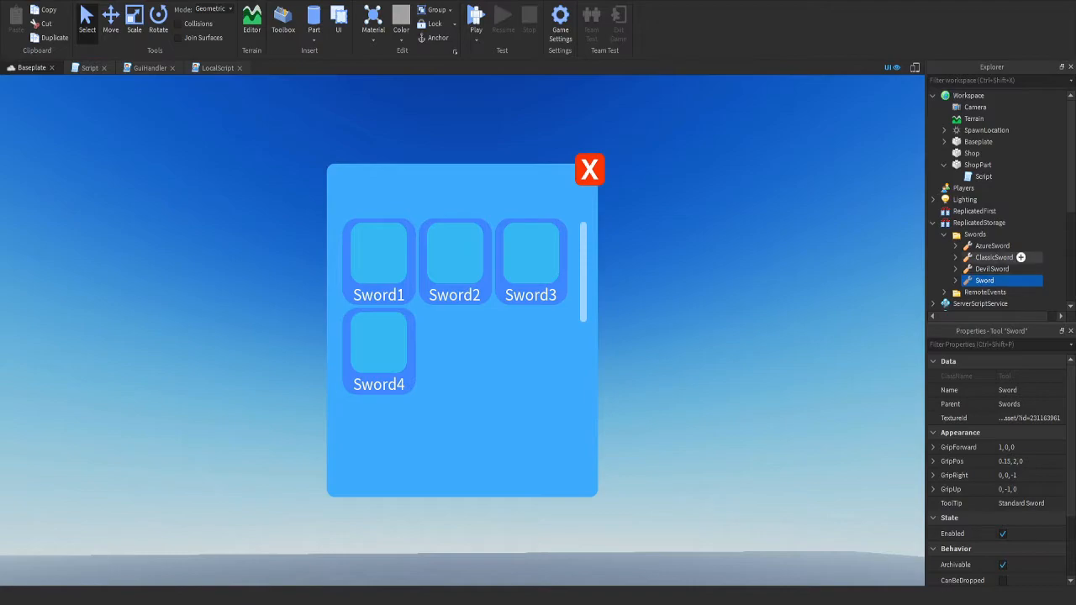
{"action": "left_click", "coordinate": [994, 257]}
{"action": "key", "text": "F2"}
{"action": "type", "text": "S"}
{"action": "key", "text": "Return"}
Rename the Devil Sword tool in the Swords folder as SWord3
{"action": "left_click", "coordinate": [982, 269]}
{"action": "key", "text": "F2"}
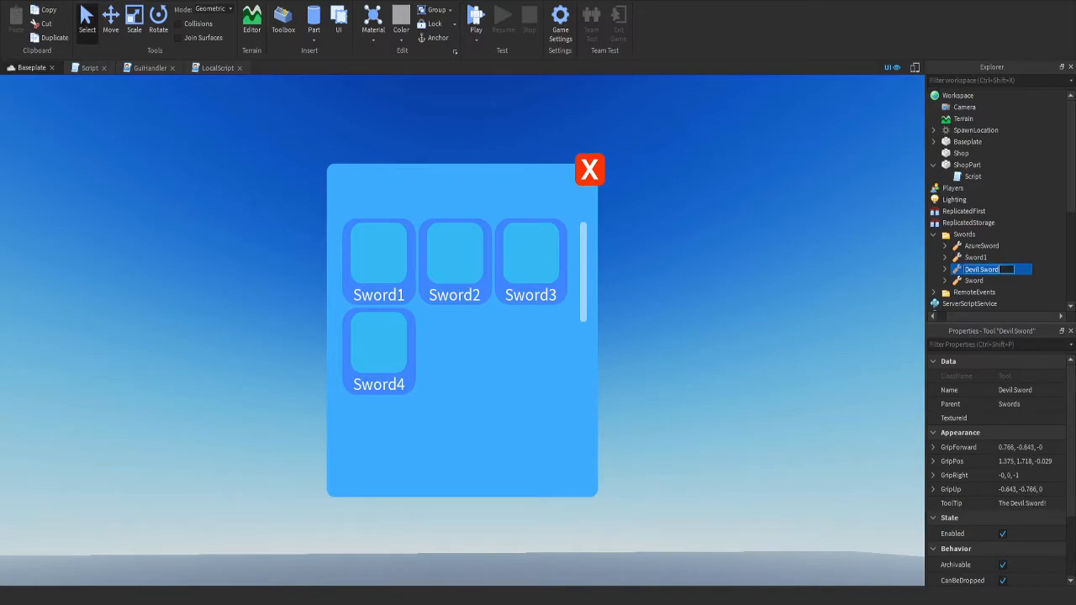
{"action": "type", "text": "Sword3"}
{"action": "key", "text": "Return"}
Rename the AzureSword tool in the Swords folder as Sword2
{"action": "left_click", "coordinate": [982, 247]}
{"action": "key", "text": "F2"}
{"action": "key", "text": "BackSpace"}
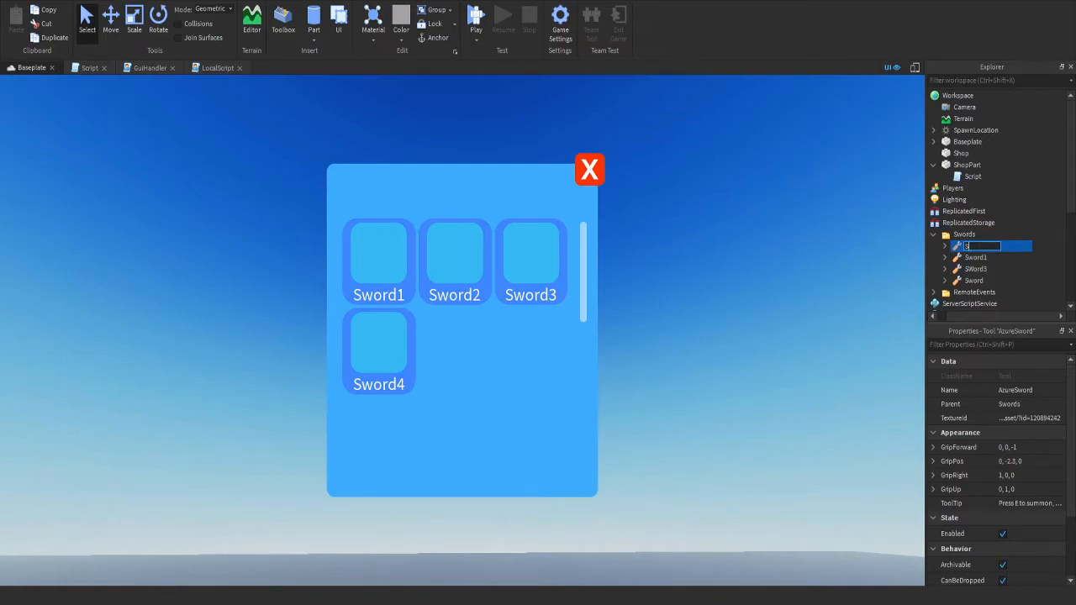
{"action": "type", "text": "Sword2"}
{"action": "key", "text": "Return"}
Correct the capitalization of the SWord3 tool's name to Sword3
{"action": "key", "text": "Down"}
{"action": "key", "text": "Down"}
{"action": "key", "text": "Right"}
{"action": "key", "text": "F2"}
{"action": "type", "text": "Sword3"}
{"action": "key", "text": "Return"}
Rename the remaining Sword tool in the Swords folder as Sword4
{"action": "key", "text": "Left"}
{"action": "key", "text": "Down"}
{"action": "key", "text": "Right"}
{"action": "key", "text": "F2"}
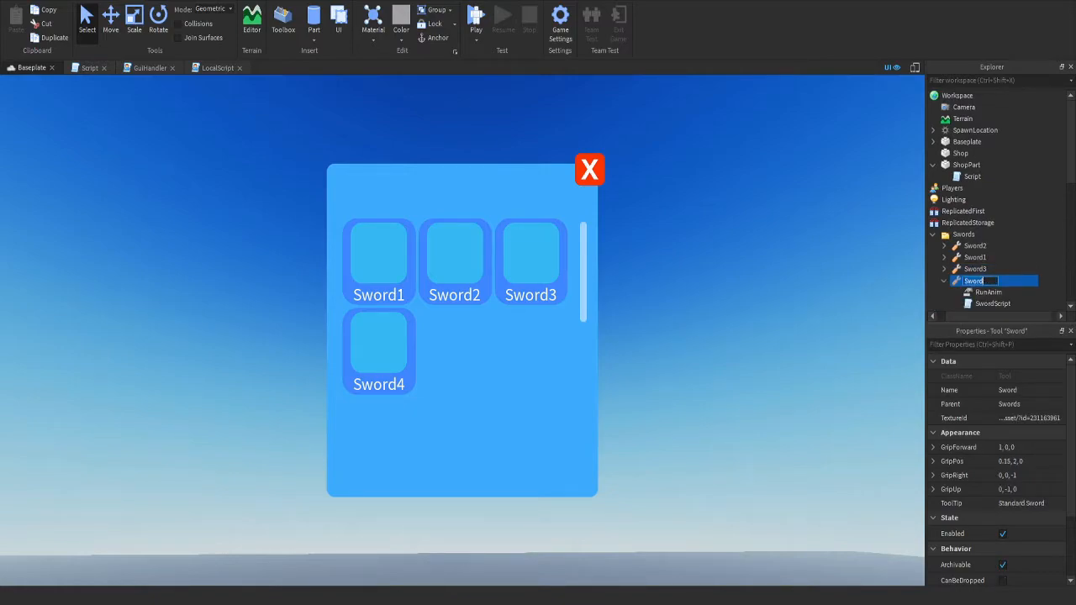
{"action": "type", "text": "Sword4"}
{"action": "key", "text": "Return"}
{"action": "key", "text": "Left"}
Move the Sword1 tool out of the ReplicatedStorage Swords folder into StarterPack
{"action": "scroll", "coordinate": [1004, 227], "scroll_direction": "down", "scroll_amount": 3}
{"action": "scroll", "coordinate": [1004, 227], "scroll_direction": "down", "scroll_amount": 3}
{"action": "left_click_drag", "start_coordinate": [1013, 137], "coordinate": [979, 162]}
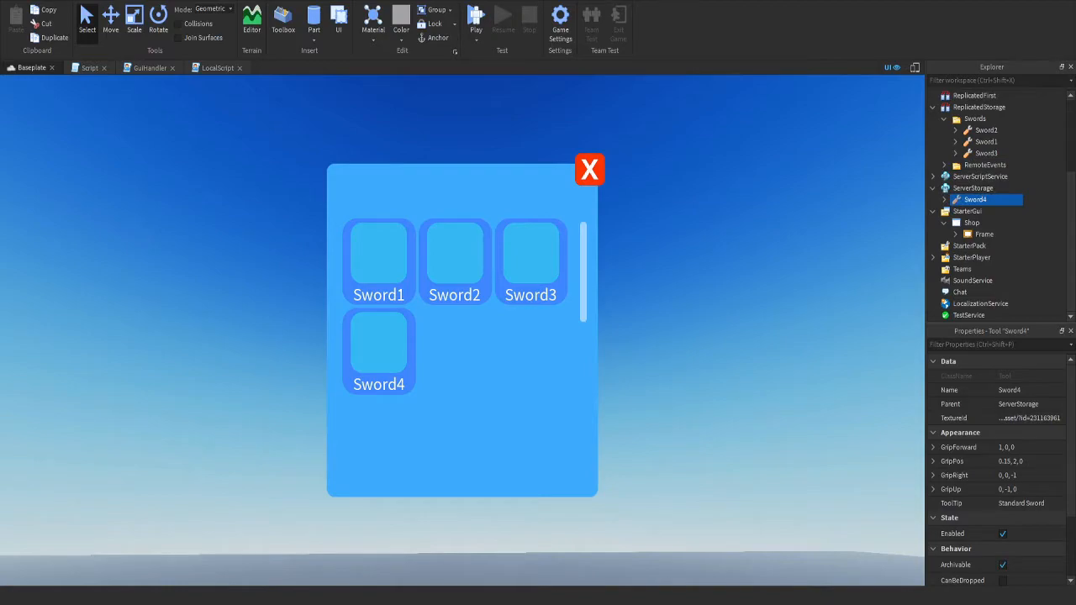
{"action": "left_click", "coordinate": [944, 223]}
{"action": "left_click_drag", "start_coordinate": [975, 211], "coordinate": [993, 245]}
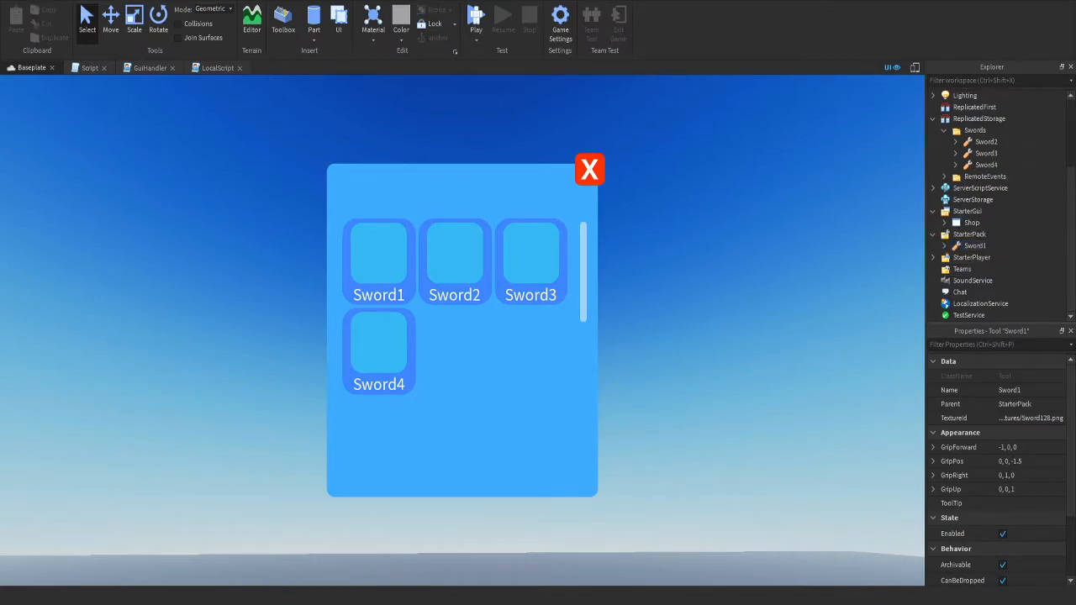
{"action": "left_click", "coordinate": [933, 234]}
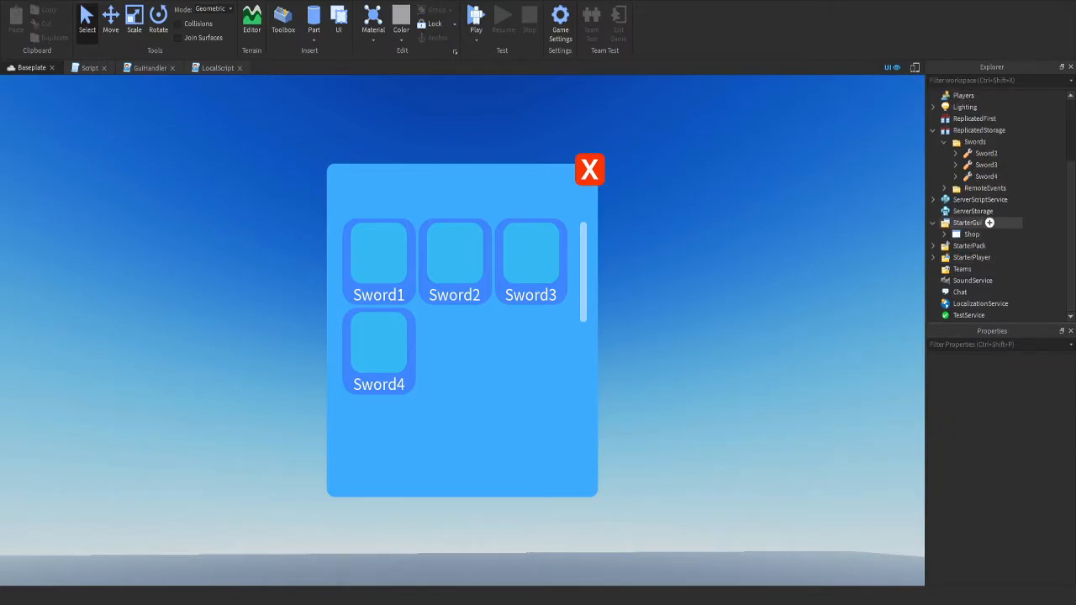
Rename the ScrollingFrame inside the Shop GUI's frame as Swords
{"action": "left_click", "coordinate": [944, 234]}
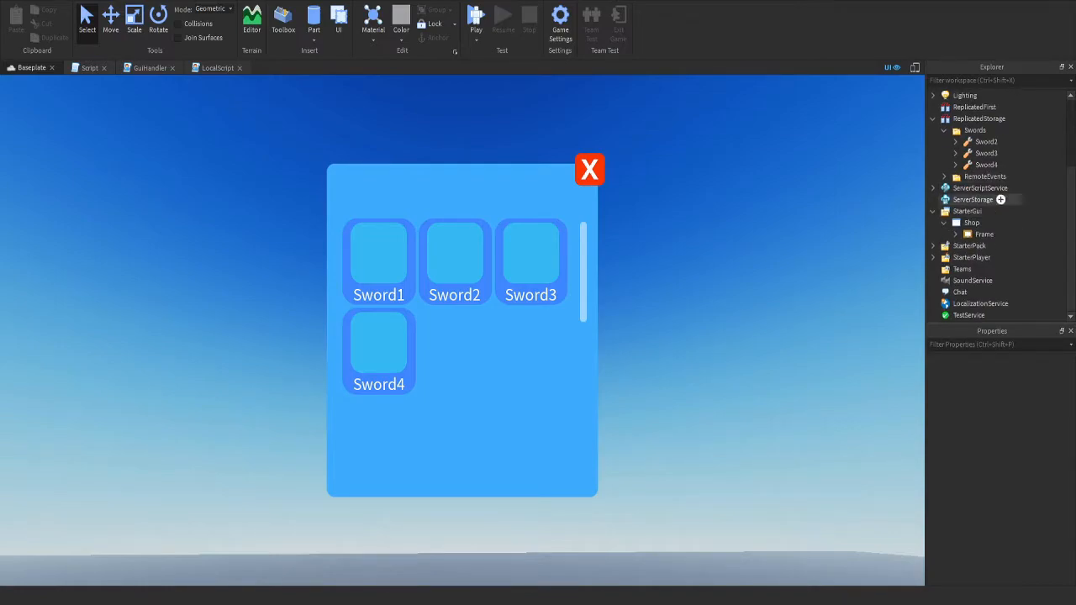
{"action": "left_click", "coordinate": [955, 233]}
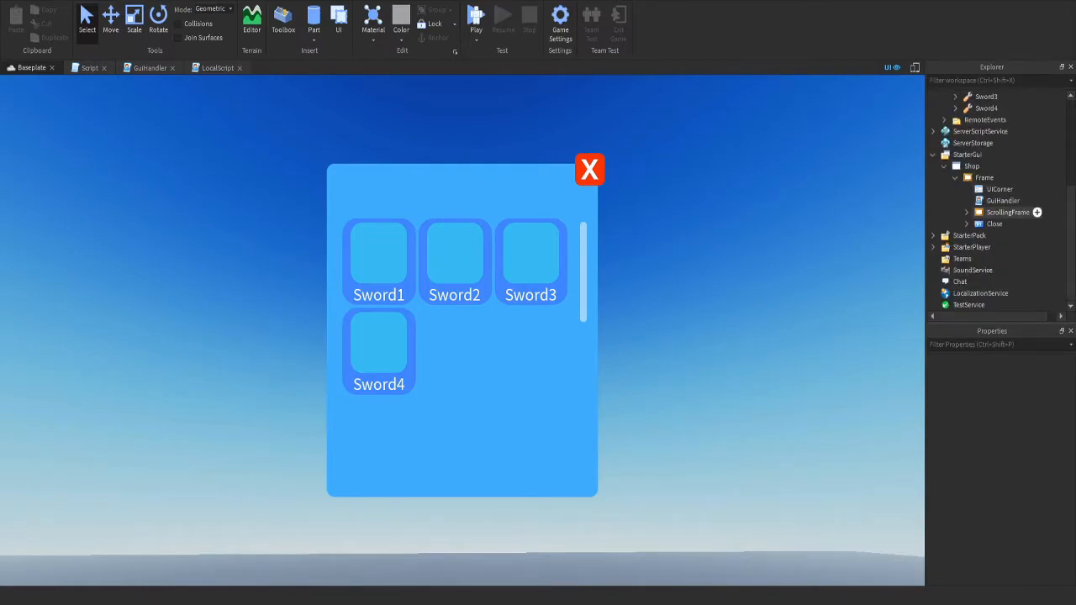
{"action": "left_click", "coordinate": [1009, 212]}
{"action": "key", "text": "F2"}
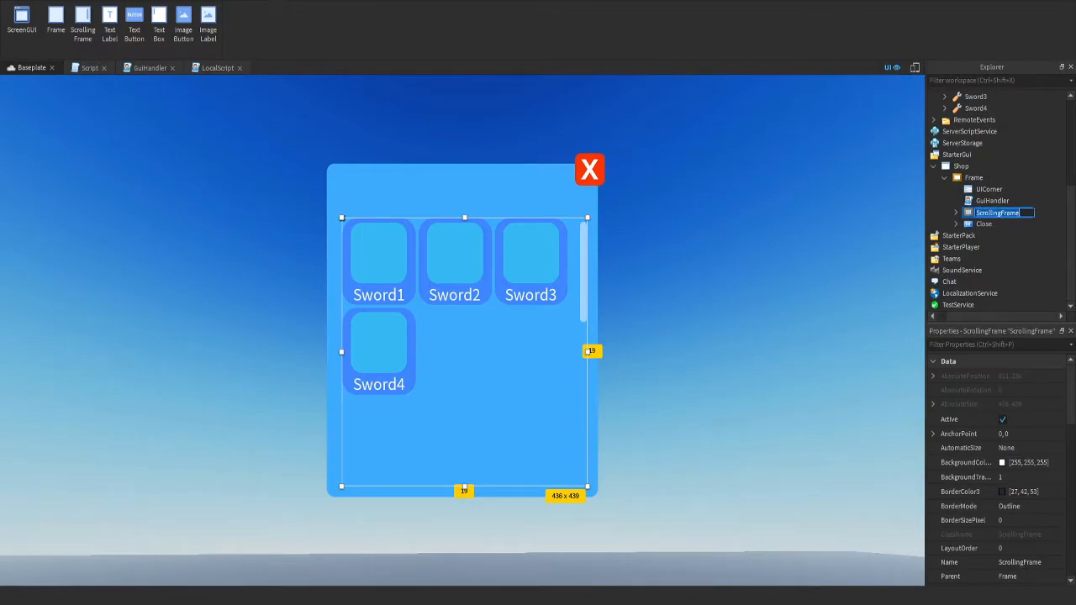
{"action": "type", "text": "Swords"}
{"action": "key", "text": "Return"}
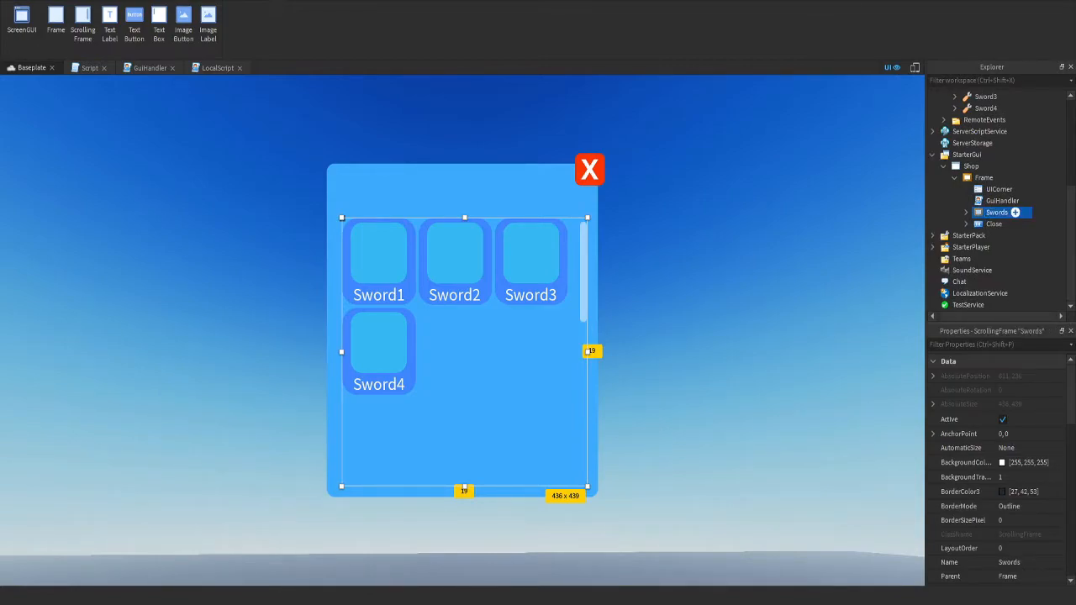
Restore the scrolling frame's name to ScrollingFrame
{"action": "left_click", "coordinate": [984, 177]}
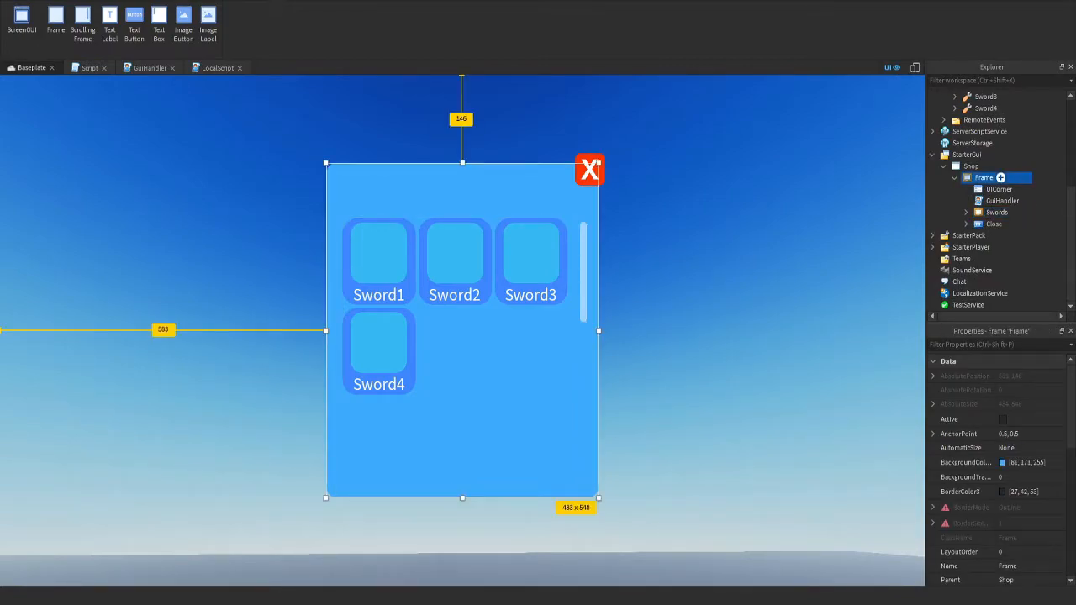
{"action": "left_click", "coordinate": [1001, 212]}
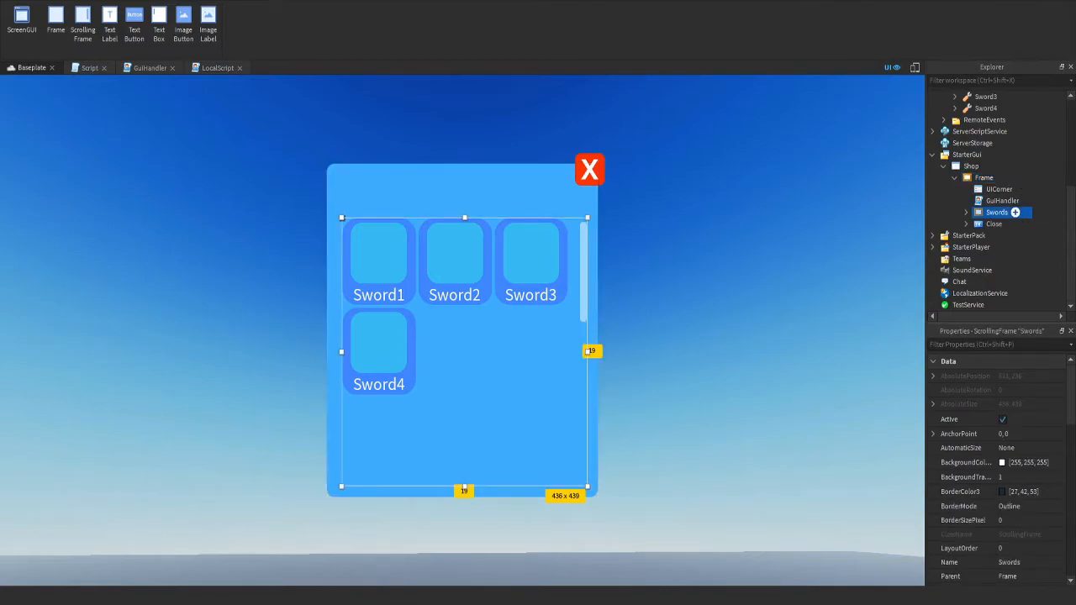
{"action": "key", "text": "F2"}
{"action": "key", "text": "BackSpace"}
{"action": "type", "text": "ScrollingFrame"}
{"action": "key", "text": "Return"}
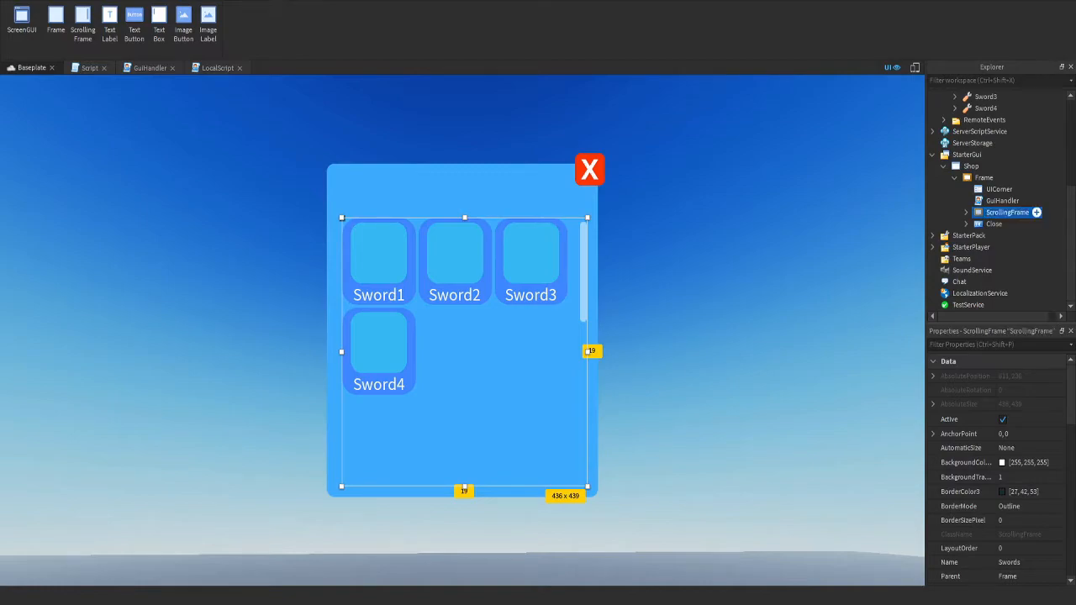
Copy the shop's main frame and paste the duplicate into the Shop ScreenGui
{"action": "left_click", "coordinate": [984, 177]}
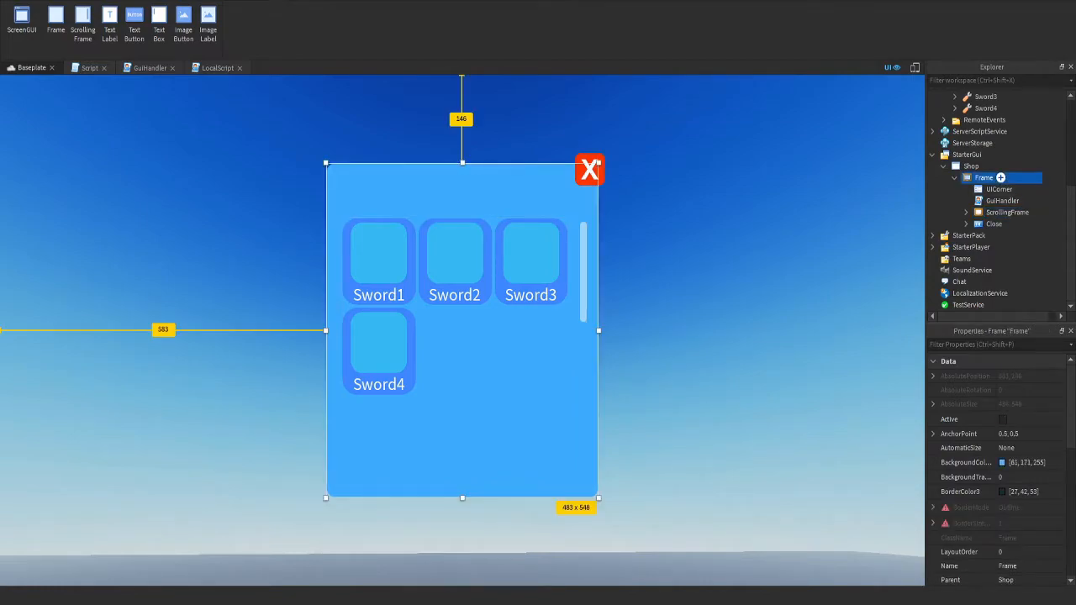
{"action": "double_click", "coordinate": [985, 178]}
{"action": "key", "text": "Return"}
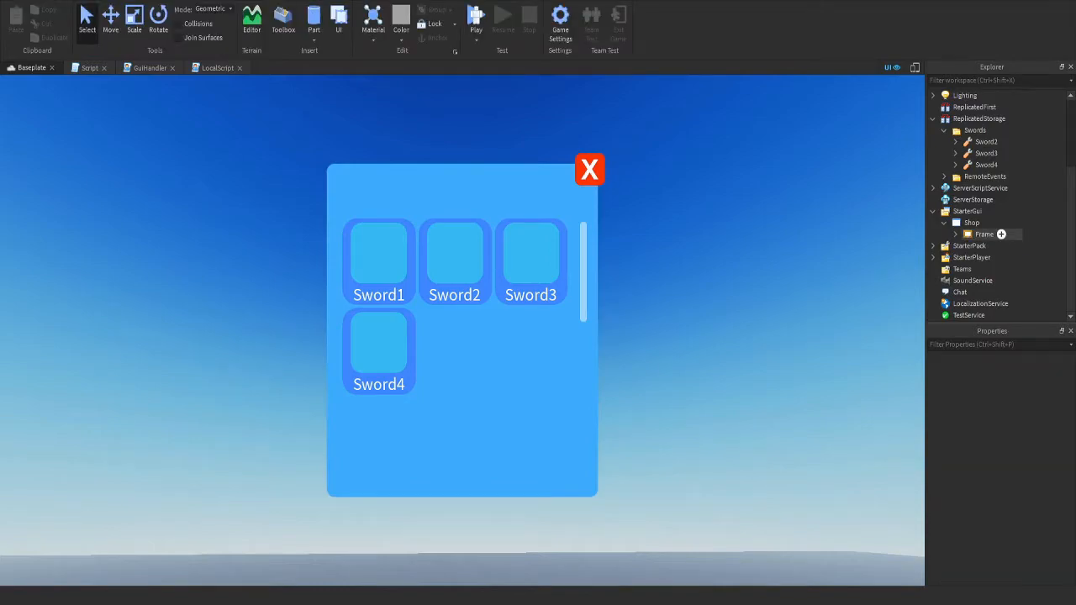
{"action": "left_click", "coordinate": [980, 222]}
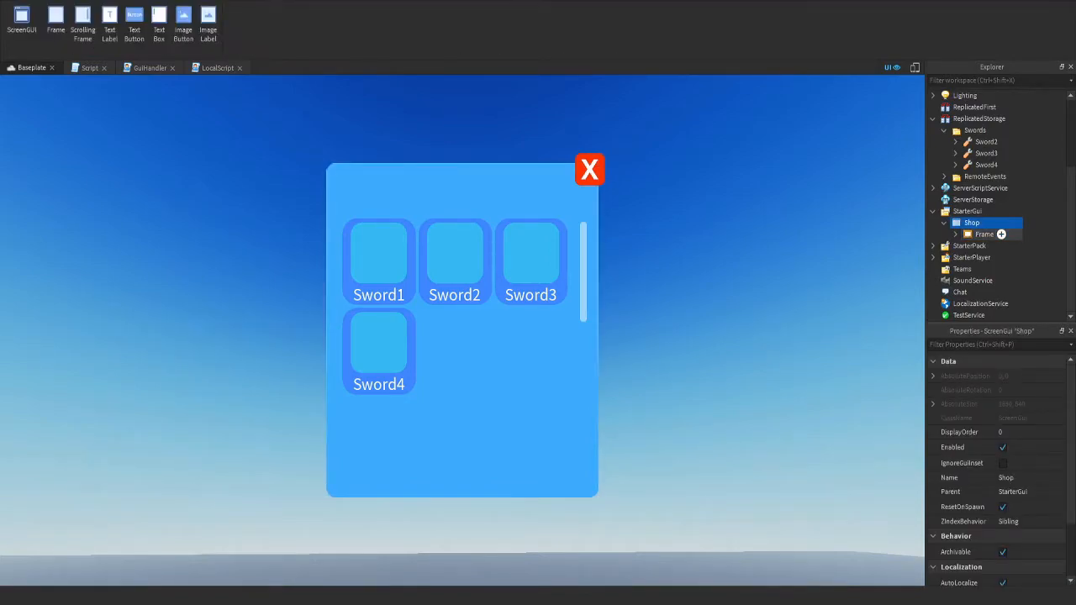
{"action": "key", "text": "ctrl+shift+v"}
{"action": "left_click", "coordinate": [956, 246]}
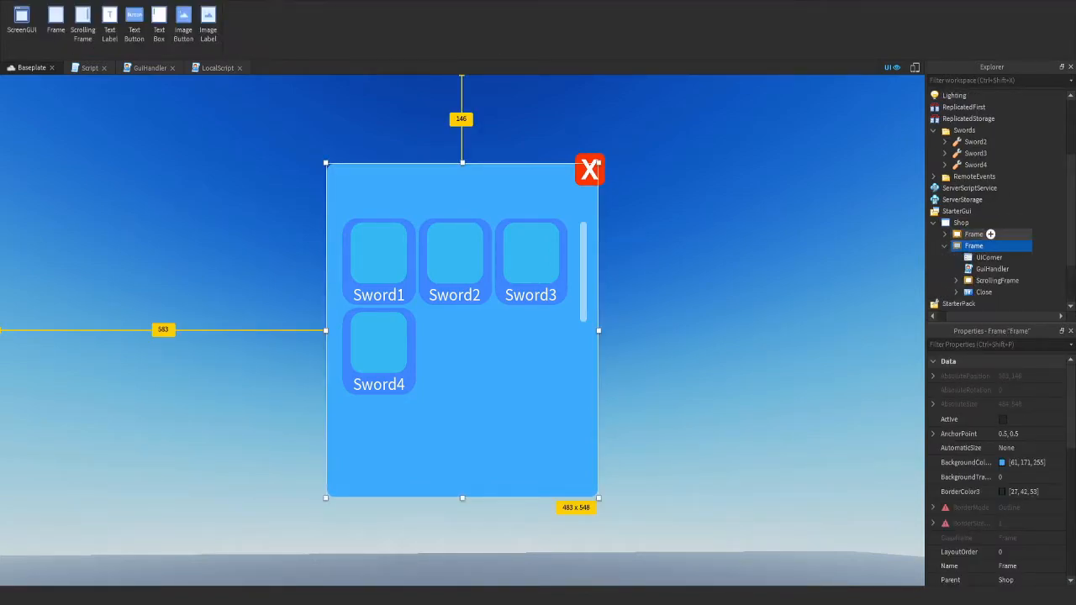
Try deleting all the children of the duplicated frame, including its UICorner, and undo the deletion
{"action": "scroll", "coordinate": [982, 232], "scroll_direction": "down", "scroll_amount": 3}
{"action": "left_click", "coordinate": [1000, 189]}
{"action": "left_click", "coordinate": [986, 224], "text": "shift"}
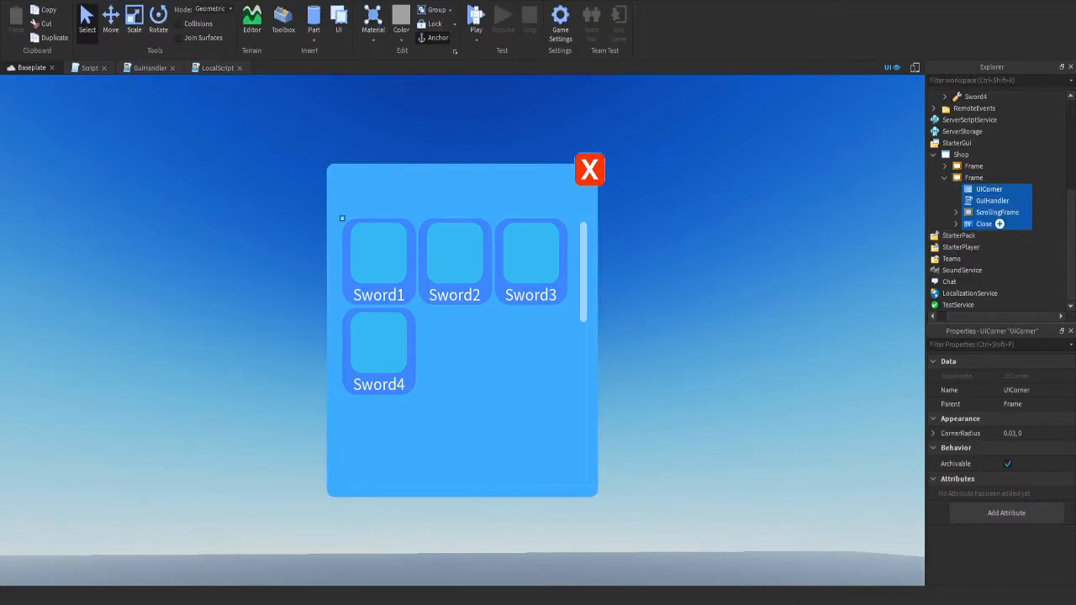
{"action": "key", "text": "Delete"}
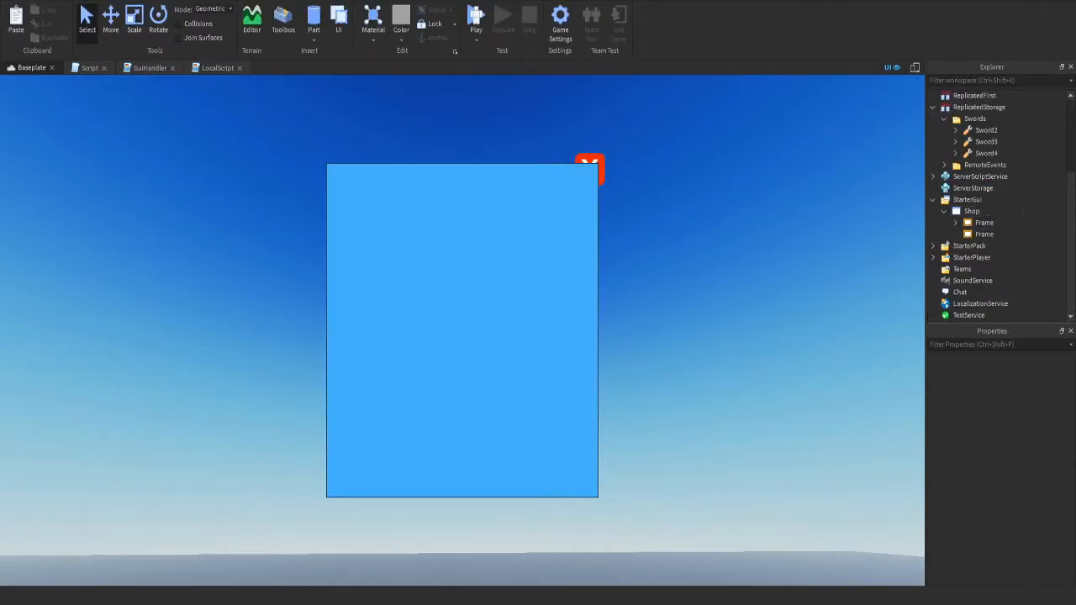
{"action": "left_click", "coordinate": [1000, 234]}
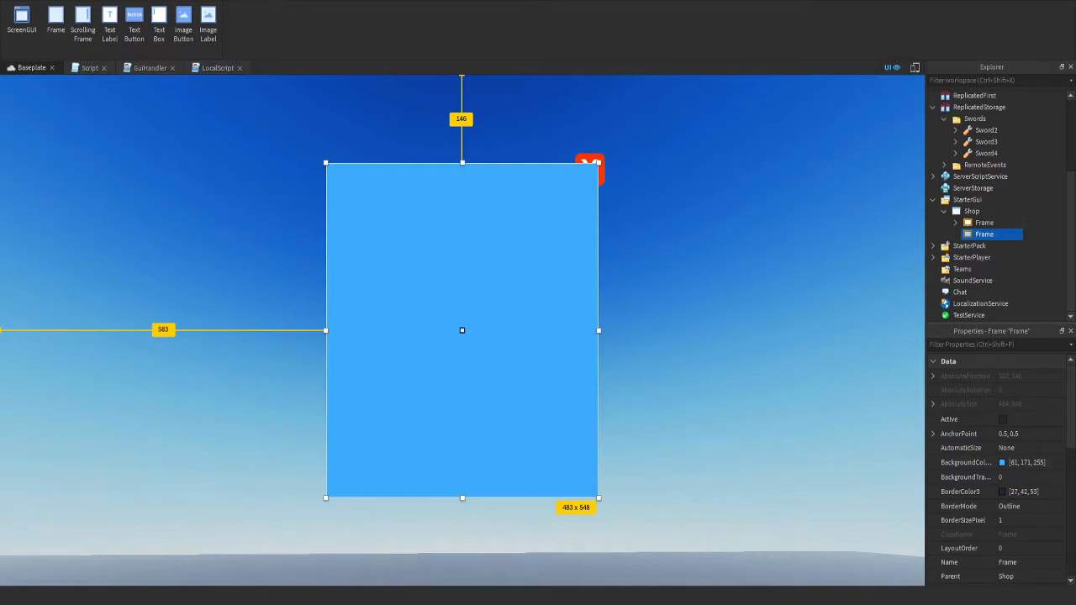
{"action": "left_click", "coordinate": [956, 222]}
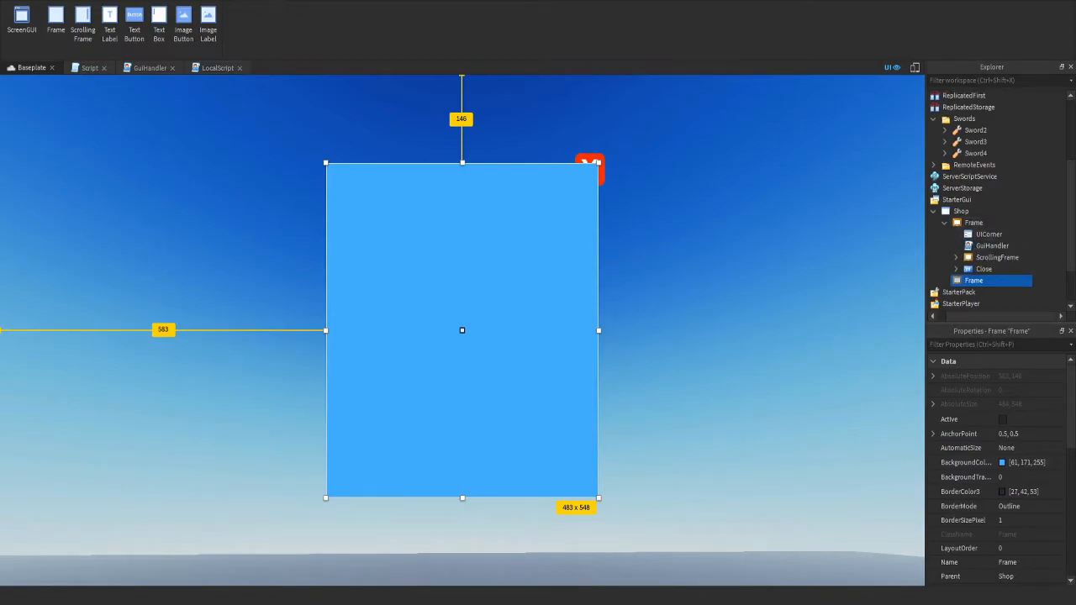
{"action": "key", "text": "ctrl+z"}
Delete the GuiHandler script, ScrollingFrame and Close button from the duplicated frame, keeping its UICorner
{"action": "left_click", "coordinate": [1003, 234]}
{"action": "left_click", "coordinate": [995, 257], "text": "shift"}
{"action": "key", "text": "Delete"}
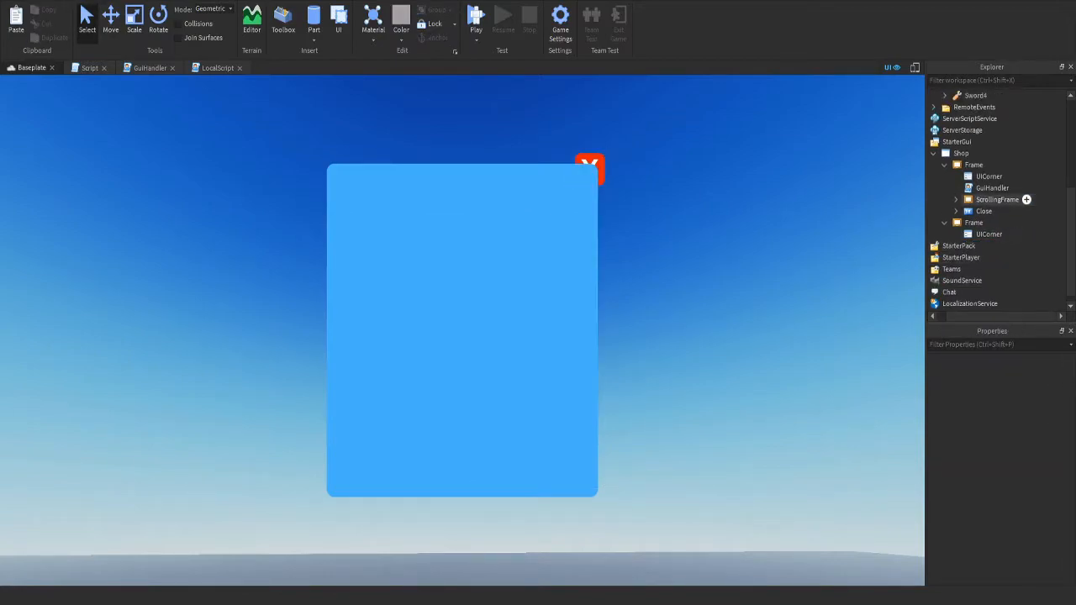
Move the duplicated frame just right of the shop frame and narrow it to about 247 px wide
{"action": "left_click", "coordinate": [975, 222]}
{"action": "left_click_drag", "start_coordinate": [468, 330], "coordinate": [745, 331]}
{"action": "left_click_drag", "start_coordinate": [881, 330], "coordinate": [750, 331]}
{"action": "left_click_drag", "start_coordinate": [679, 330], "coordinate": [674, 330]}
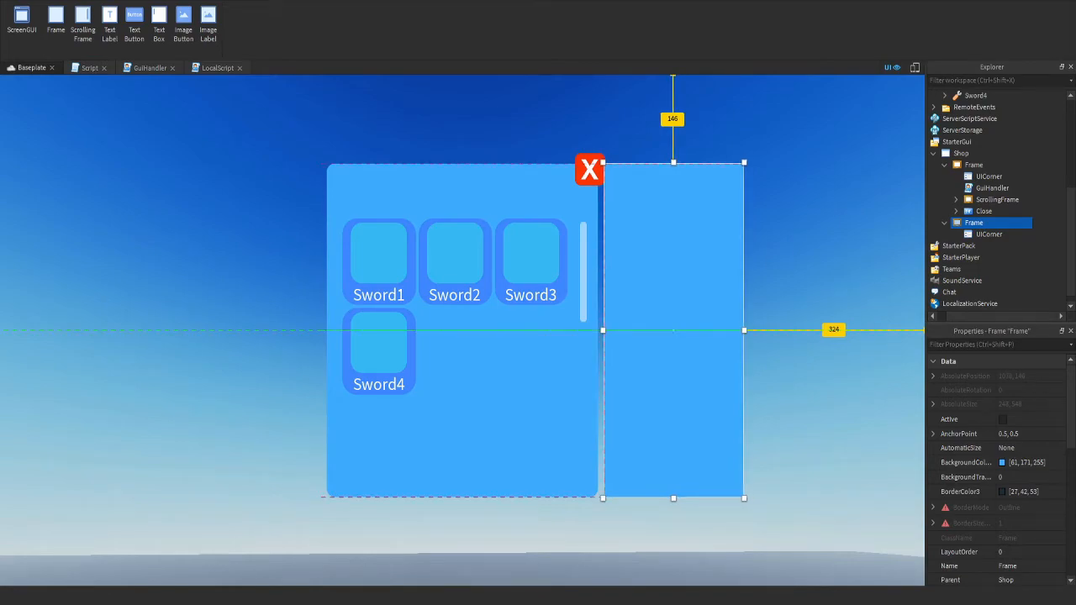
{"action": "left_click", "coordinate": [713, 510]}
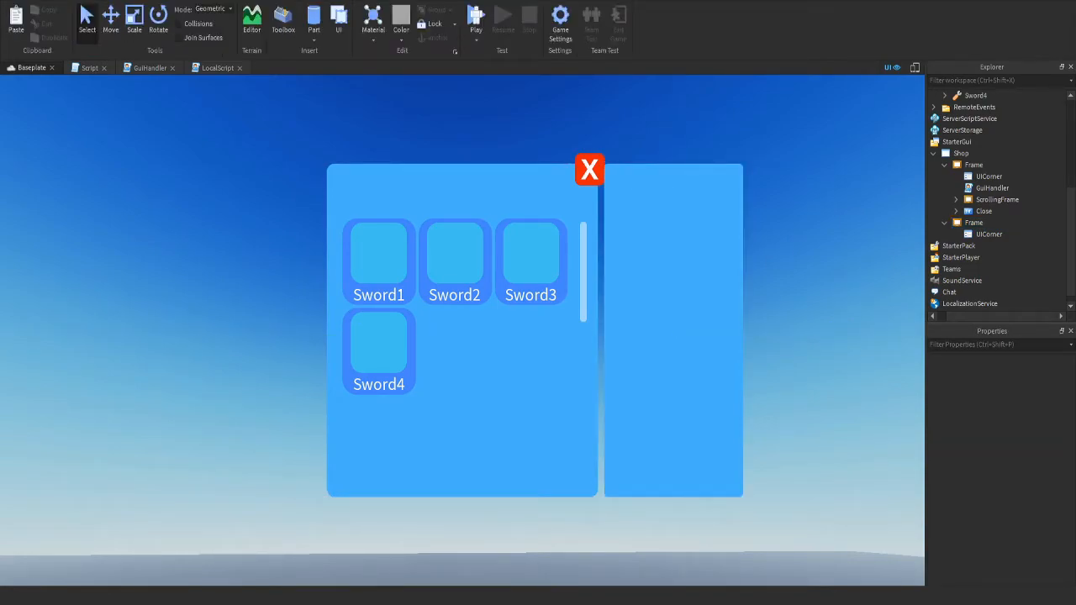
Set the ZIndex of the main frame's Close button to 2
{"action": "left_click", "coordinate": [975, 222]}
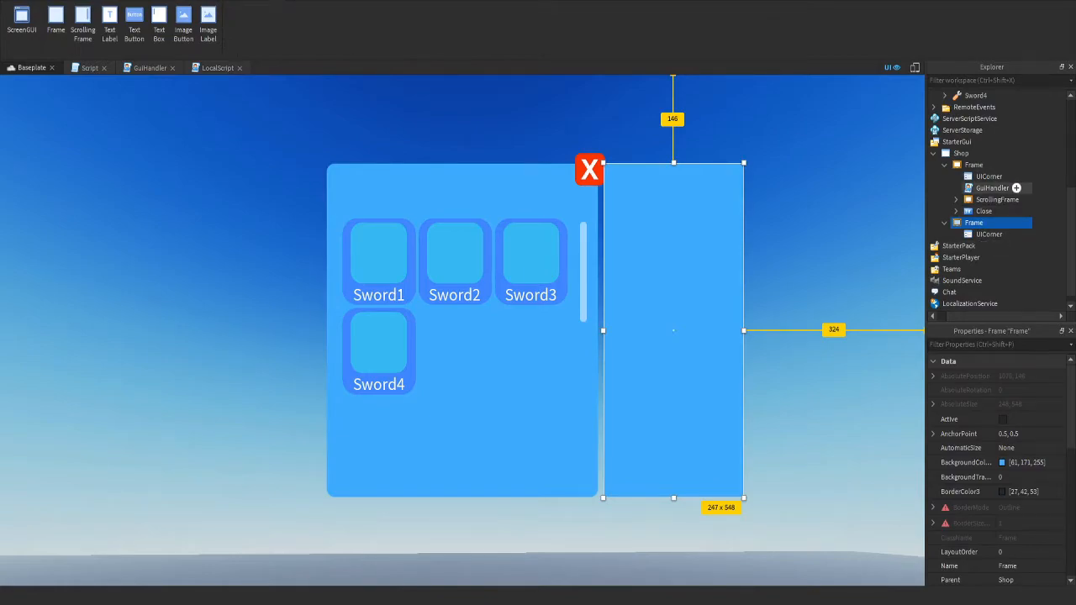
{"action": "left_click", "coordinate": [984, 211]}
{"action": "scroll", "coordinate": [1009, 466], "scroll_direction": "down", "scroll_amount": 2}
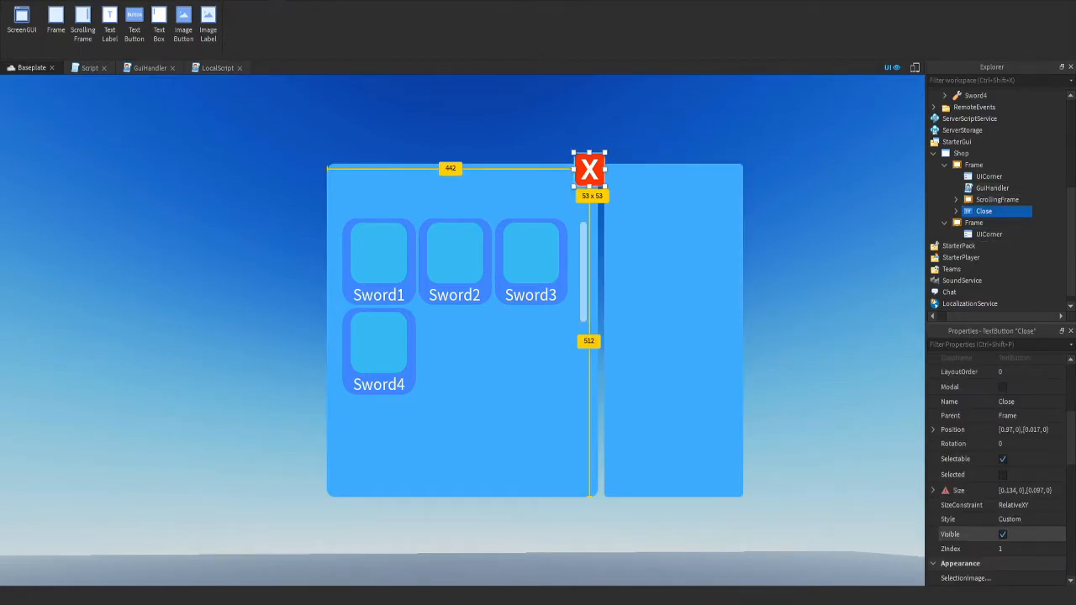
{"action": "left_click", "coordinate": [1018, 549]}
{"action": "type", "text": "2"}
{"action": "key", "text": "Return"}
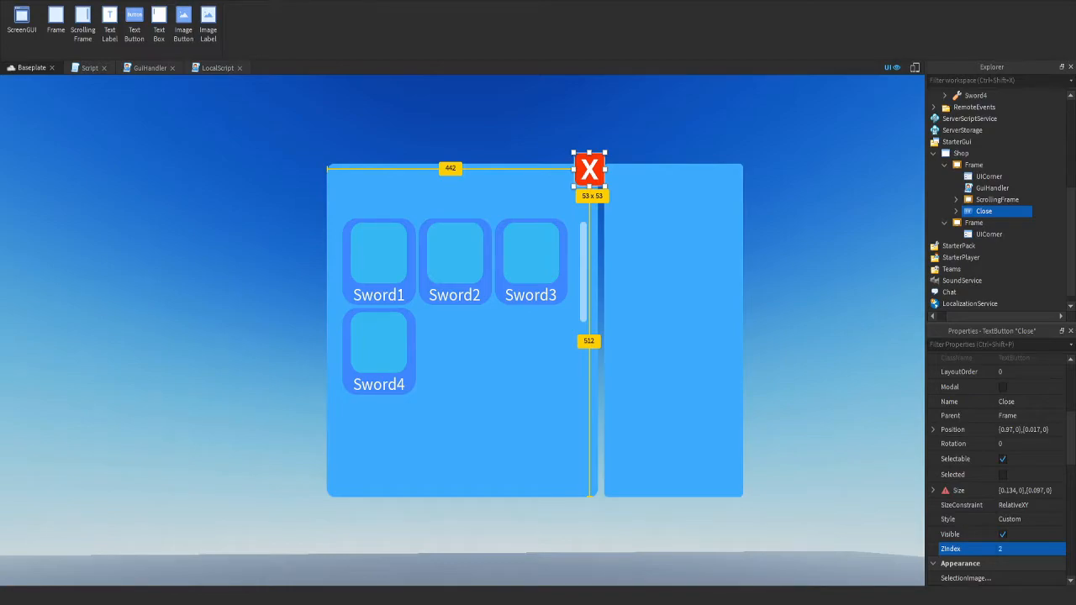
Move the Close button from the main frame into the narrow frame and enlarge it at the upper-right corner
{"action": "left_click", "coordinate": [1005, 234]}
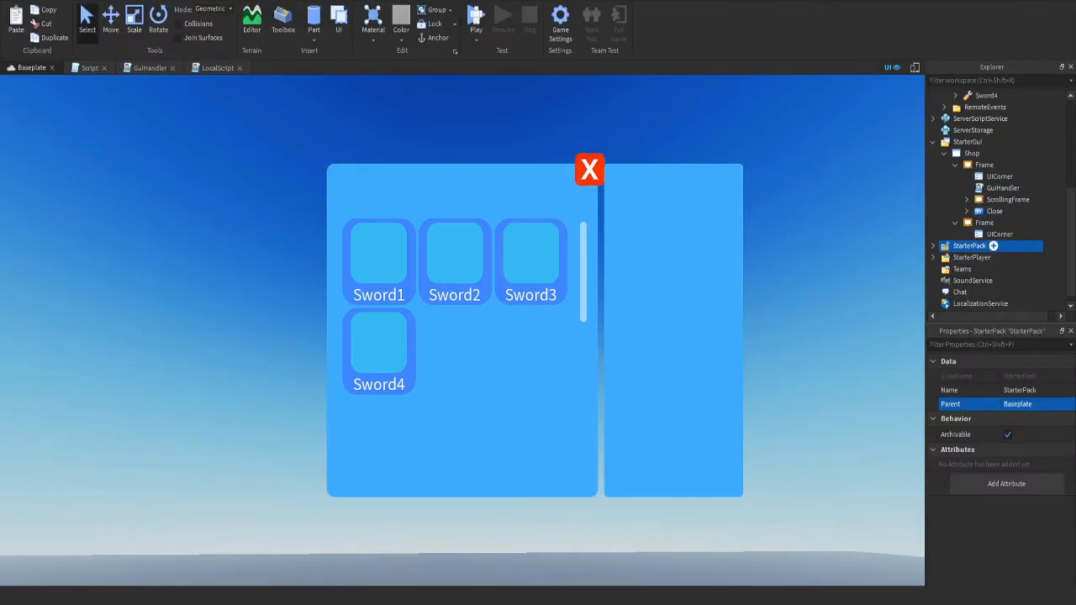
{"action": "left_click", "coordinate": [1004, 211]}
{"action": "left_click_drag", "start_coordinate": [1011, 211], "coordinate": [996, 222]}
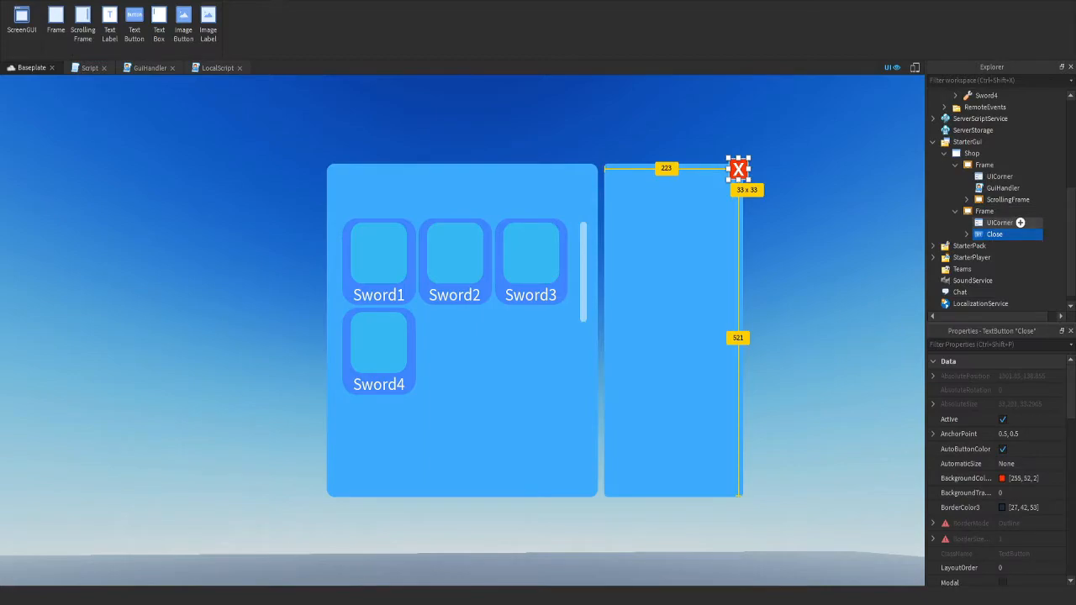
{"action": "mouse_move", "coordinate": [748, 158]}
{"action": "left_mouse_down"}
{"action": "mouse_move", "coordinate": [762, 144]}
{"action": "mouse_move", "coordinate": [739, 170]}
{"action": "left_mouse_up"}
{"action": "left_click", "coordinate": [807, 202]}
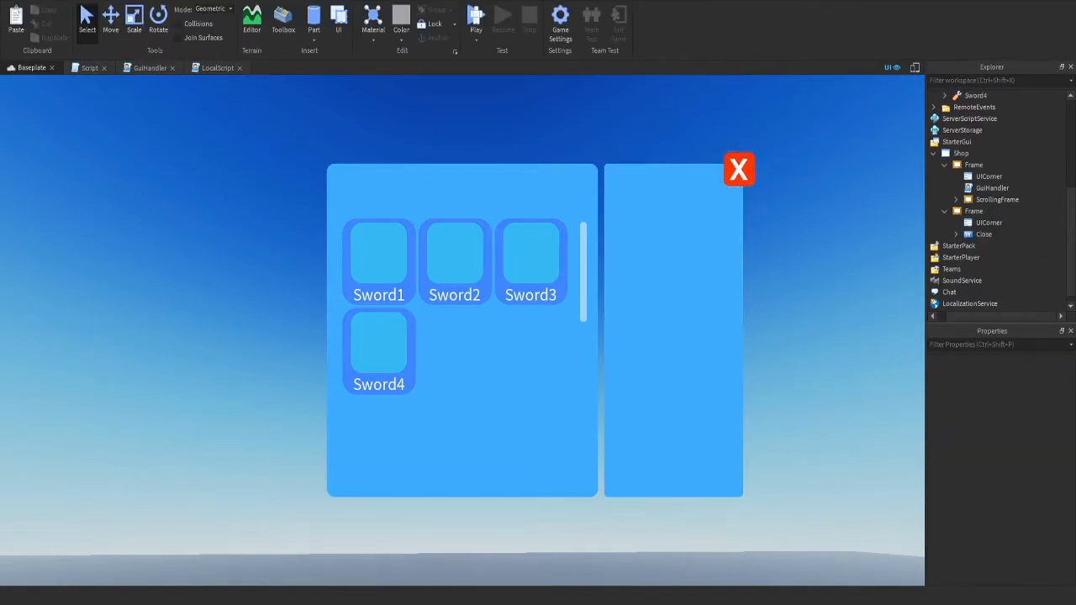
Select both shop frames and move them together to the horizontal centre of the screen
{"action": "left_click", "coordinate": [944, 211]}
{"action": "left_click", "coordinate": [944, 177]}
{"action": "left_click", "coordinate": [1002, 222]}
{"action": "left_click", "coordinate": [1001, 234], "text": "shift"}
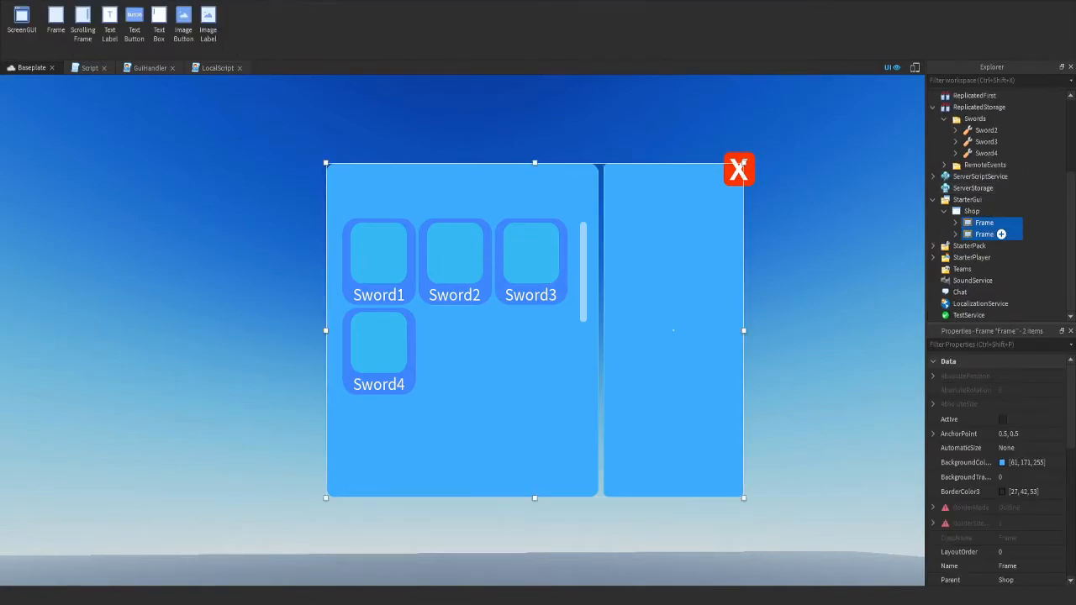
{"action": "left_click_drag", "start_coordinate": [740, 167], "coordinate": [667, 168]}
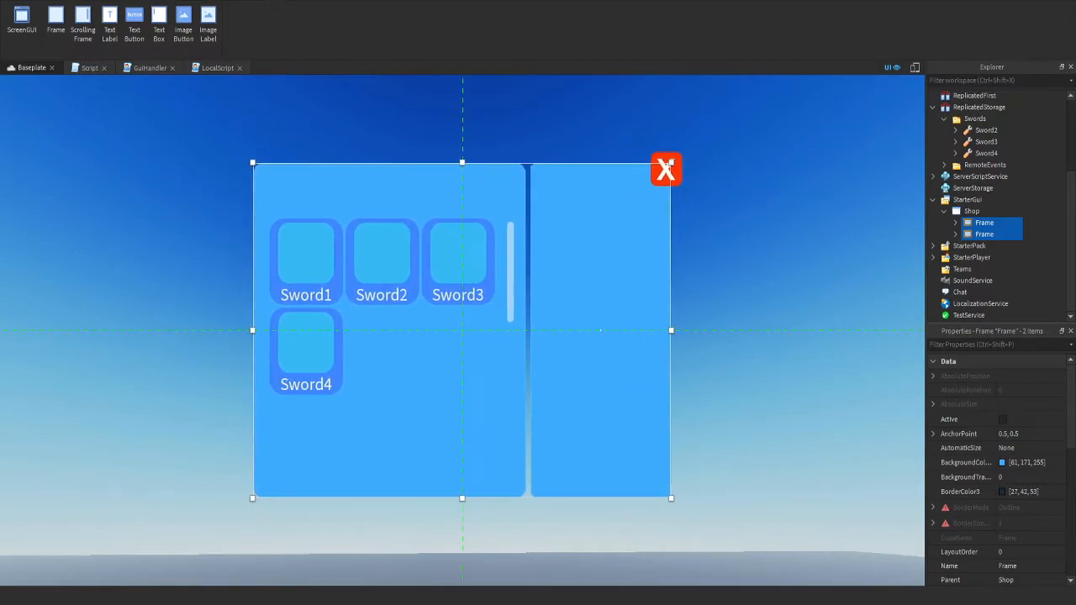
Rename the wide frame containing the sword buttons as Swords
{"action": "left_click", "coordinate": [992, 222]}
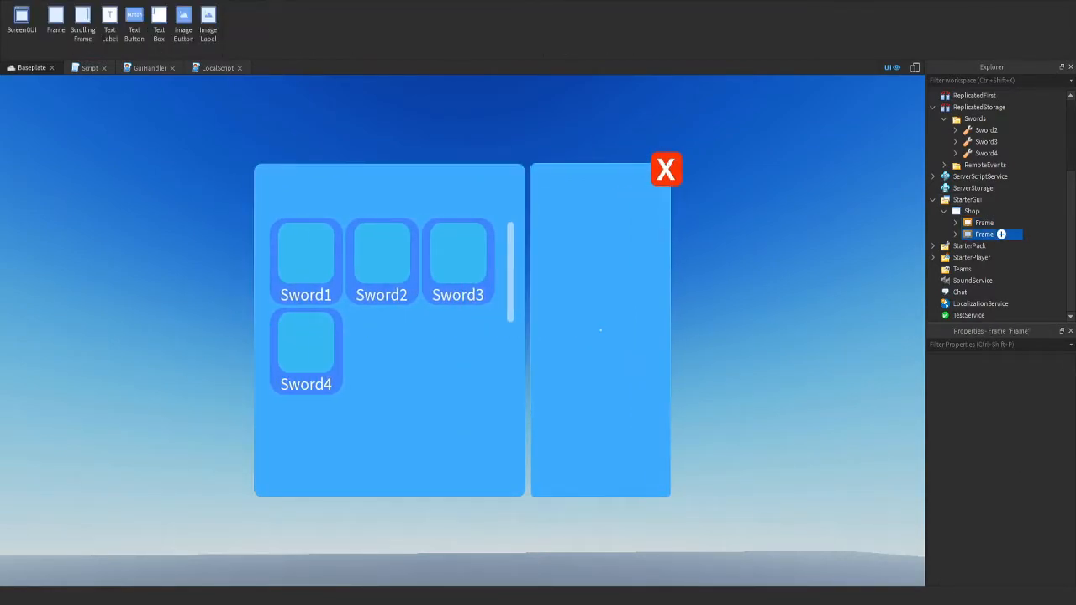
{"action": "key", "text": "F2"}
{"action": "type", "text": "Swords"}
{"action": "key", "text": "Return"}
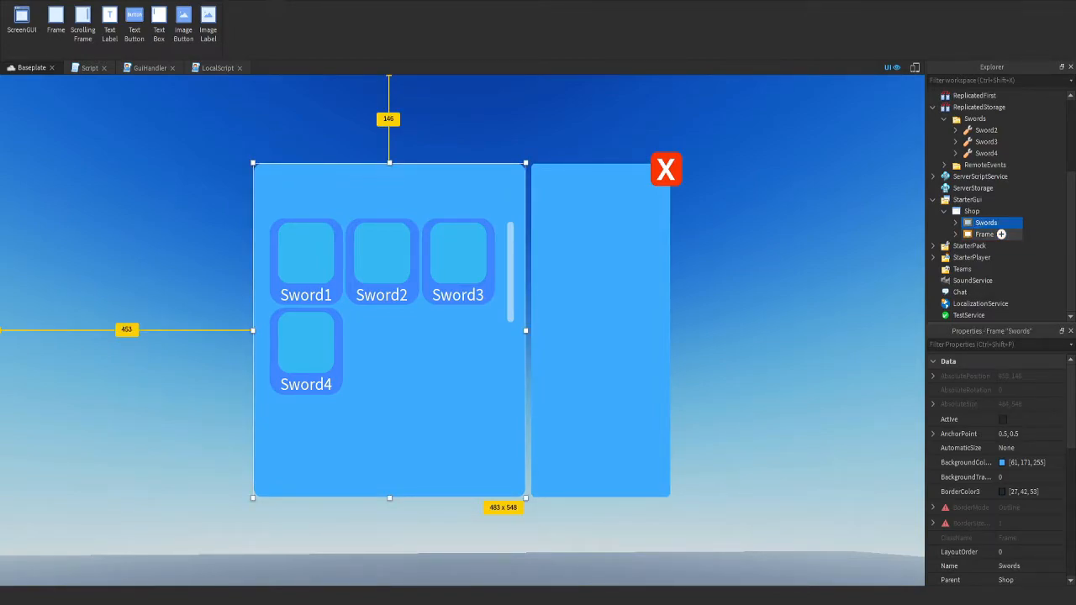
Rename the narrow frame beside the sword list as SwordInfo
{"action": "left_click", "coordinate": [985, 234]}
{"action": "left_click", "coordinate": [956, 234]}
{"action": "key", "text": "F2"}
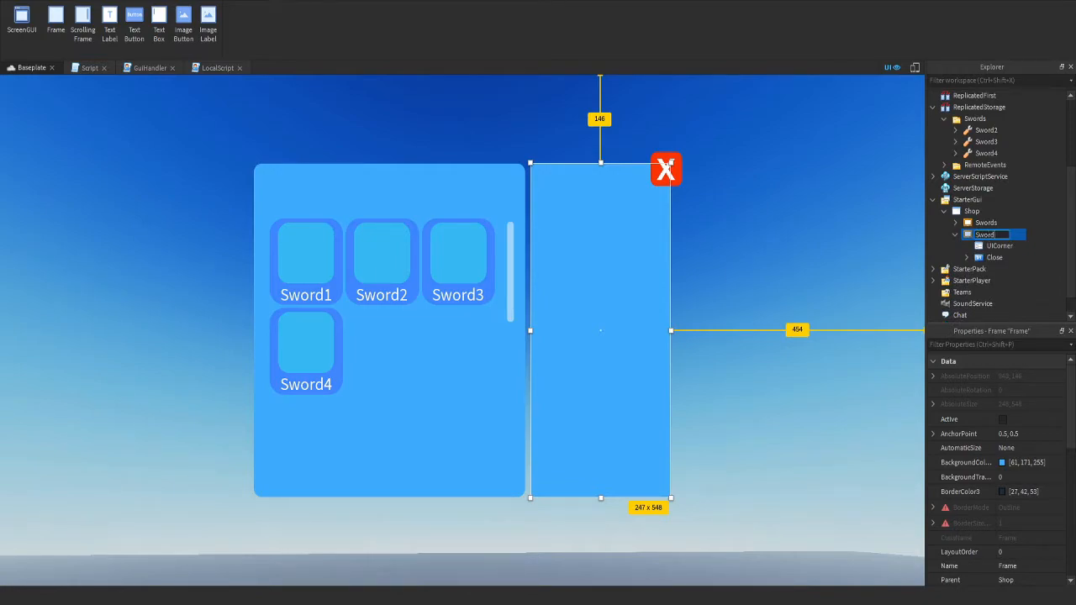
{"action": "key", "text": "BackSpace"}
{"action": "key", "text": "BackSpace"}
{"action": "key", "text": "BackSpace"}
{"action": "type", "text": "nfo"}
{"action": "key", "text": "Return"}
Add a text button to the SwordInfo frame, sized about 209 x 90 and placed near the frame's lower edge
{"action": "mouse_move", "coordinate": [1009, 234]}
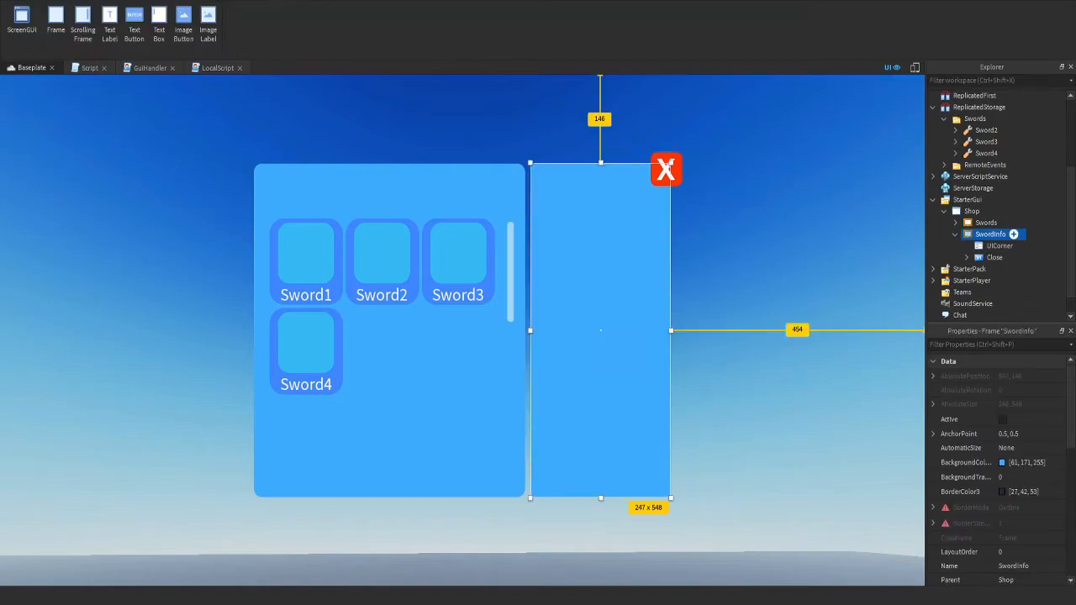
{"action": "left_click", "coordinate": [1014, 233]}
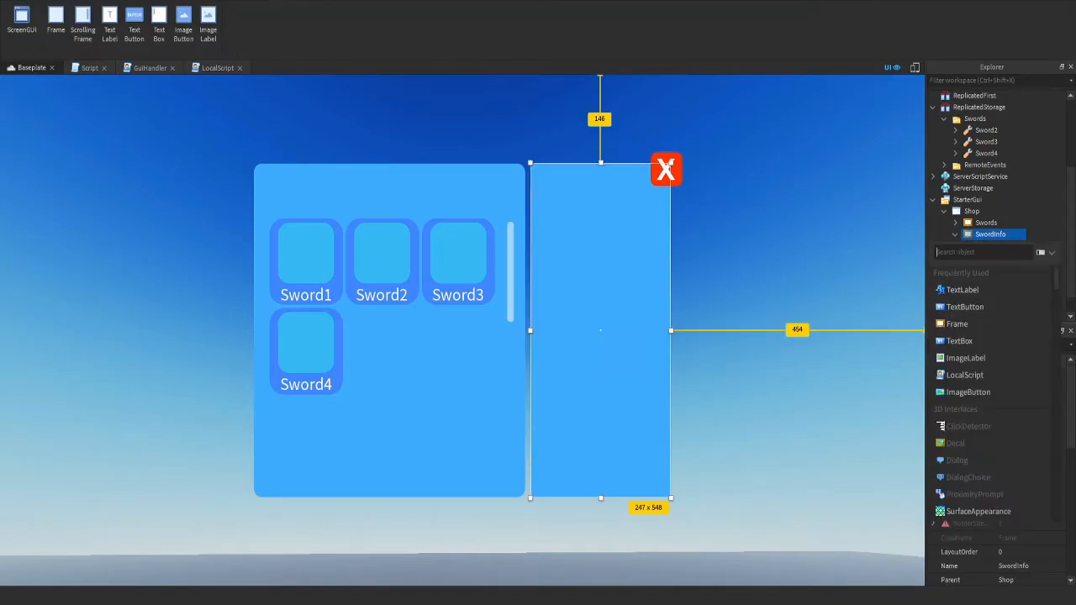
{"action": "type", "text": "Te"}
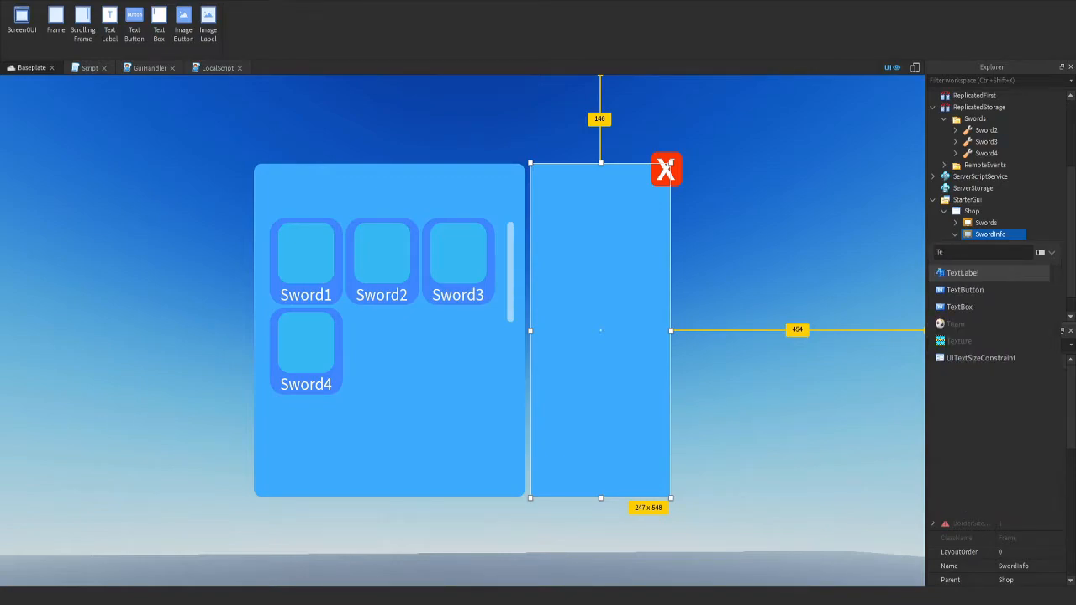
{"action": "left_click", "coordinate": [965, 289]}
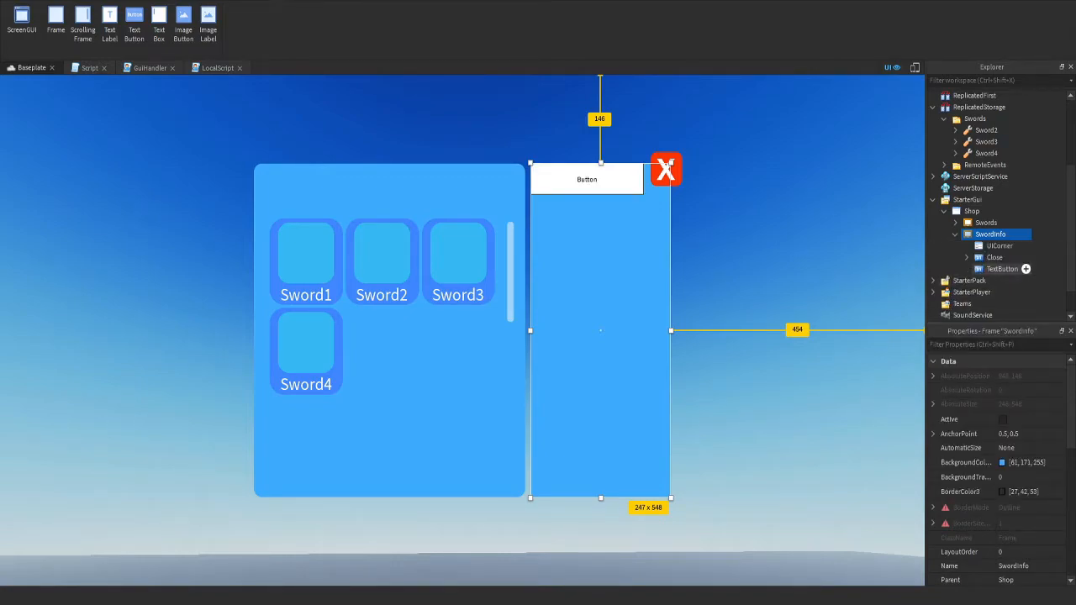
{"action": "left_click_drag", "start_coordinate": [587, 180], "coordinate": [662, 449]}
{"action": "left_click_drag", "start_coordinate": [603, 422], "coordinate": [600, 448]}
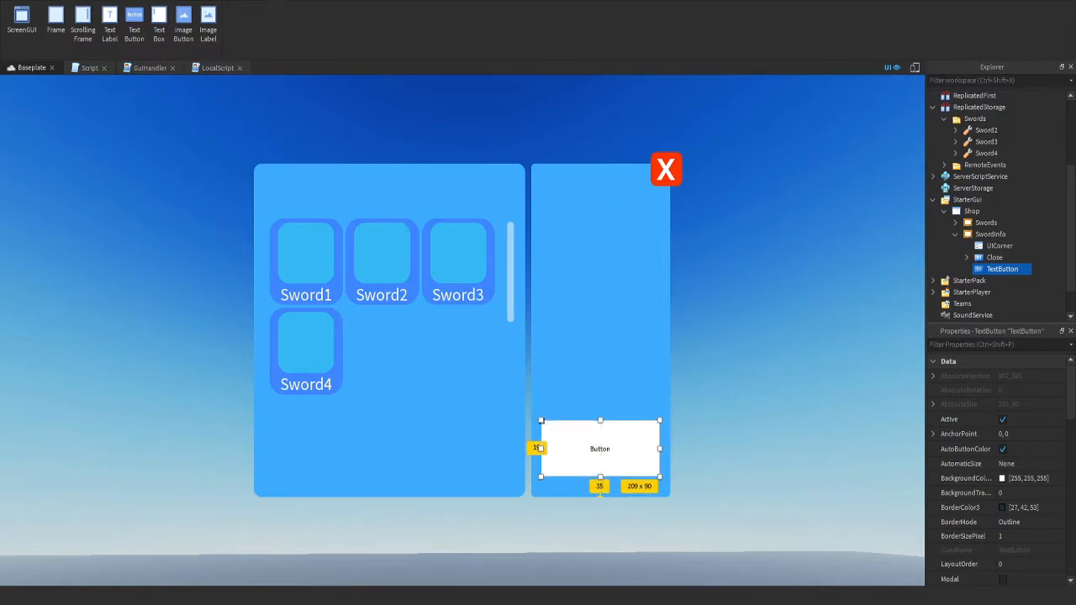
Set the new text button's background colour to green (70, 255, 67)
{"action": "scroll", "coordinate": [1017, 487], "scroll_direction": "down", "scroll_amount": 2}
{"action": "scroll", "coordinate": [1017, 482], "scroll_direction": "up", "scroll_amount": 2}
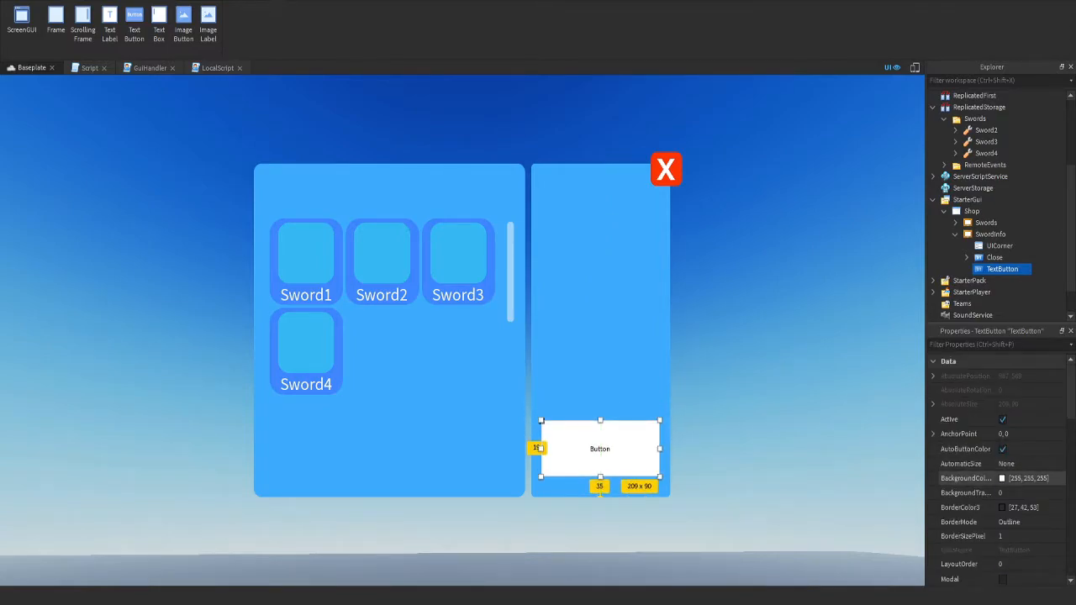
{"action": "left_click", "coordinate": [1001, 477]}
{"action": "left_click_drag", "start_coordinate": [613, 245], "coordinate": [613, 219]}
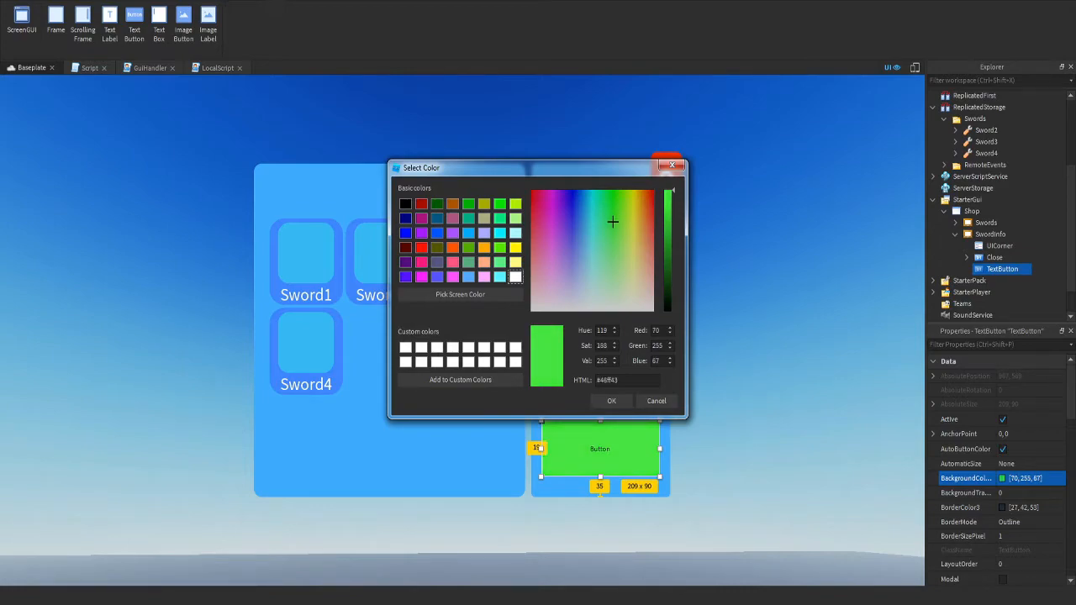
{"action": "left_click", "coordinate": [611, 401]}
Add a UICorner to the green text button in the SwordInfo frame
{"action": "scroll", "coordinate": [1000, 494], "scroll_direction": "down", "scroll_amount": 3}
{"action": "scroll", "coordinate": [1001, 488], "scroll_direction": "down", "scroll_amount": 5}
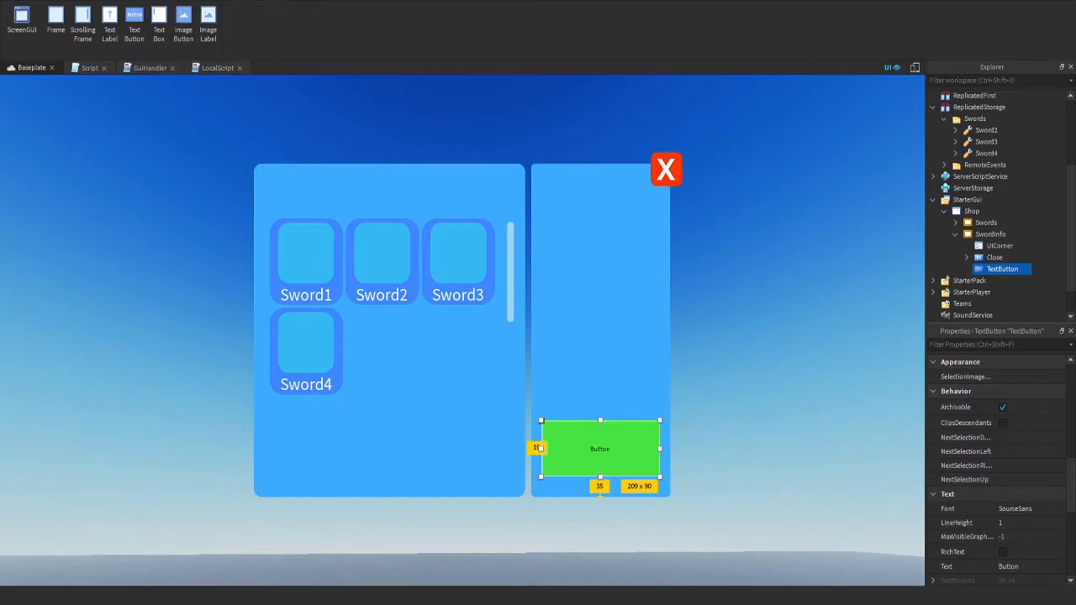
{"action": "left_click", "coordinate": [1025, 268]}
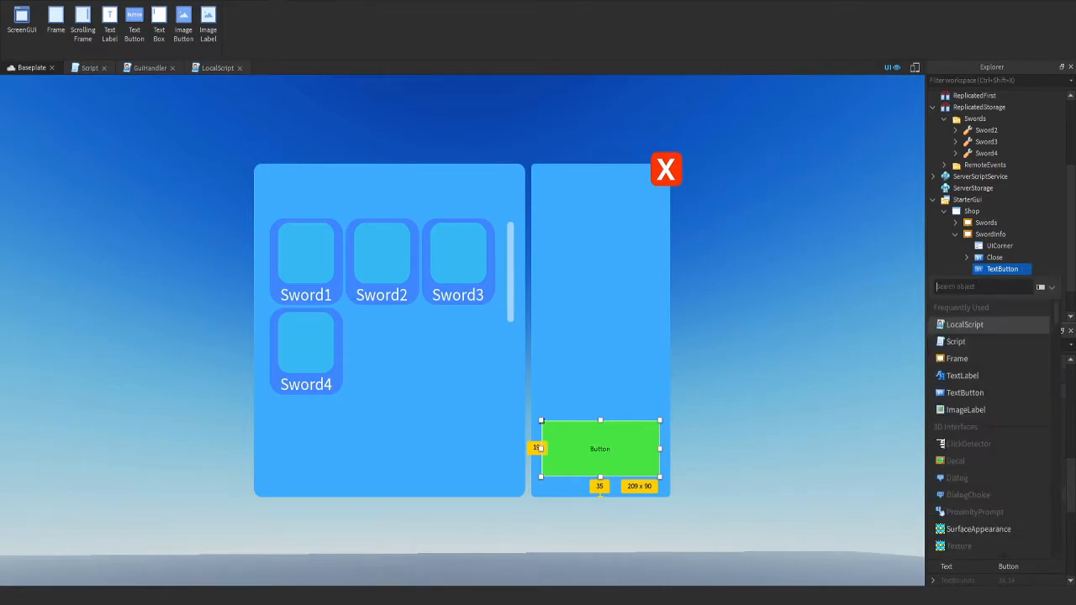
{"action": "type", "text": "UI"}
{"action": "key", "text": "Return"}
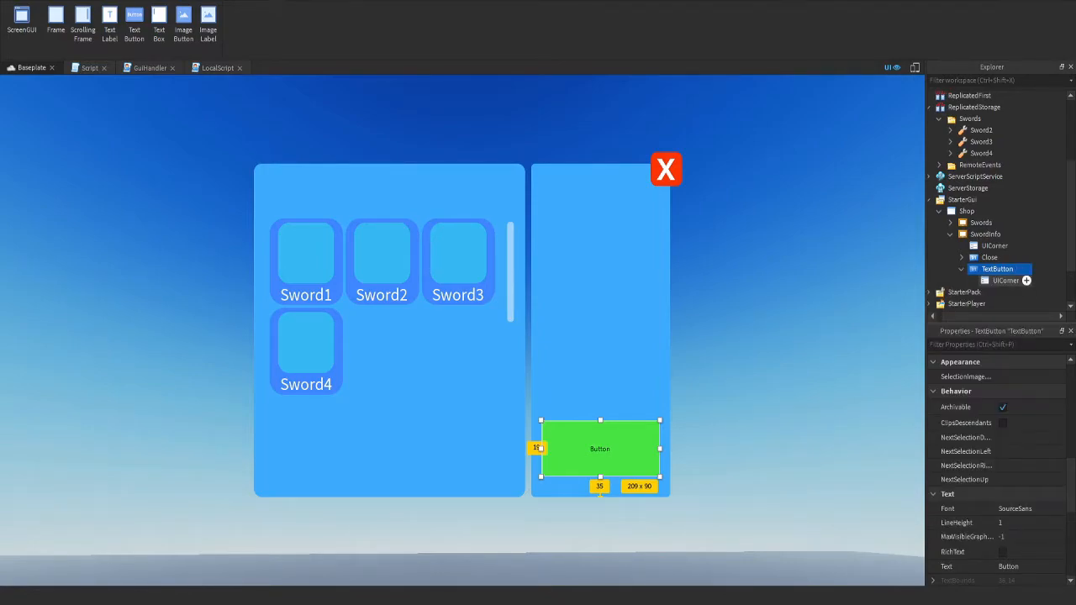
Try corner radii of 0.2, 0 and 0.5, 0 on the green button's UICorner
{"action": "left_click", "coordinate": [1008, 434]}
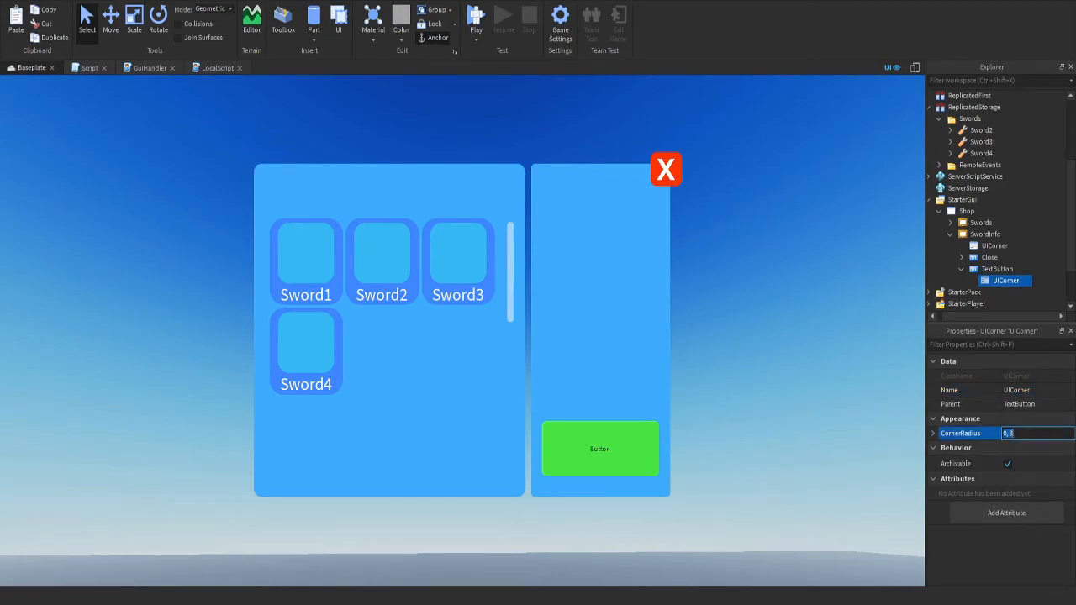
{"action": "type", "text": "0.2"}
{"action": "key", "text": "Return"}
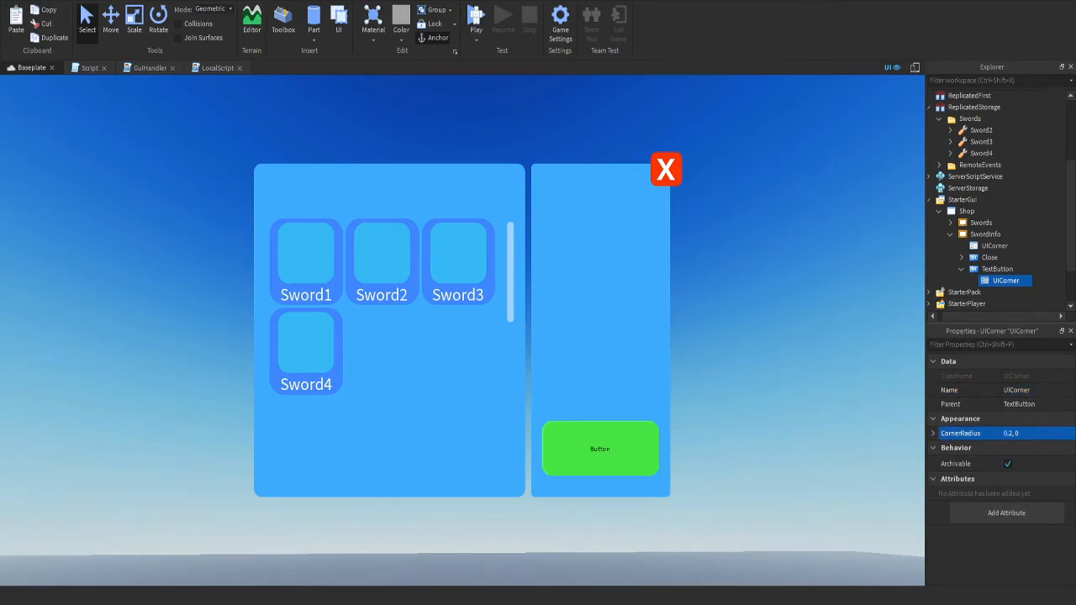
{"action": "left_click", "coordinate": [1011, 434]}
{"action": "key", "text": "BackSpace"}
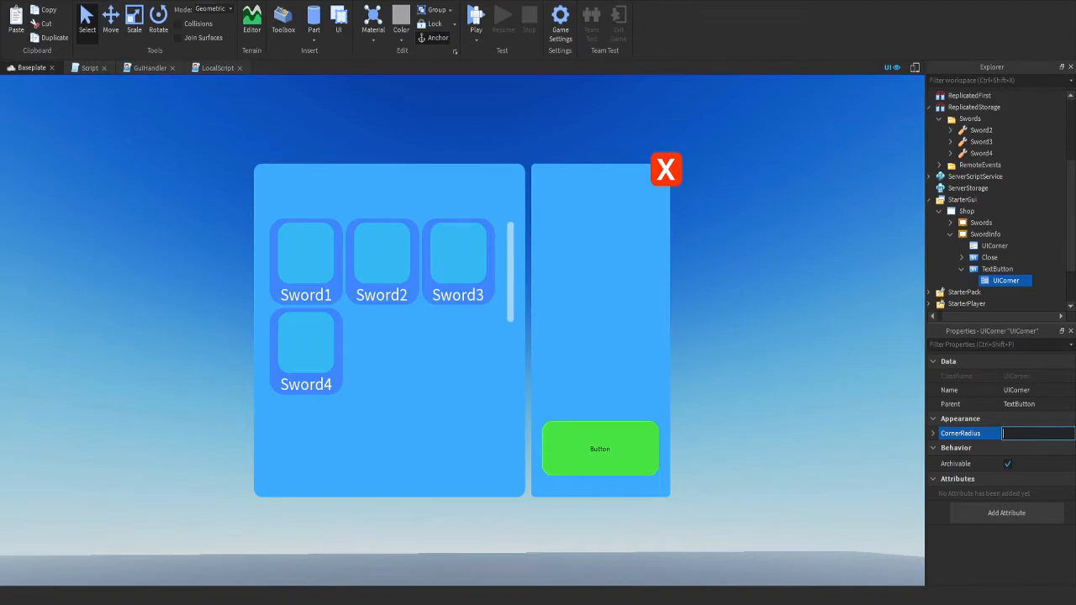
{"action": "type", "text": "0.5,0"}
{"action": "key", "text": "Return"}
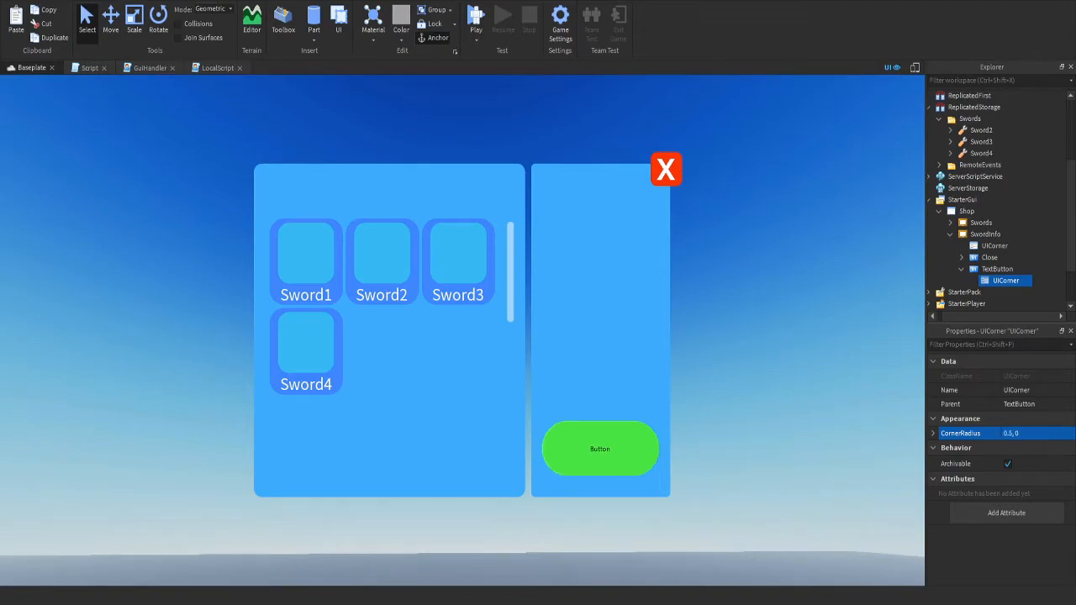
Set the corner radius of the green button's UICorner to 0.3, 0
{"action": "left_click", "coordinate": [1011, 434]}
{"action": "left_click", "coordinate": [1013, 434]}
{"action": "key", "text": "Return"}
{"action": "left_click", "coordinate": [1012, 434]}
{"action": "left_click", "coordinate": [1012, 434]}
{"action": "key", "text": "BackSpace"}
{"action": "type", "text": "3"}
{"action": "key", "text": "Return"}
Try the texts BUY and 1.4k on the green text button
{"action": "left_click", "coordinate": [1013, 269]}
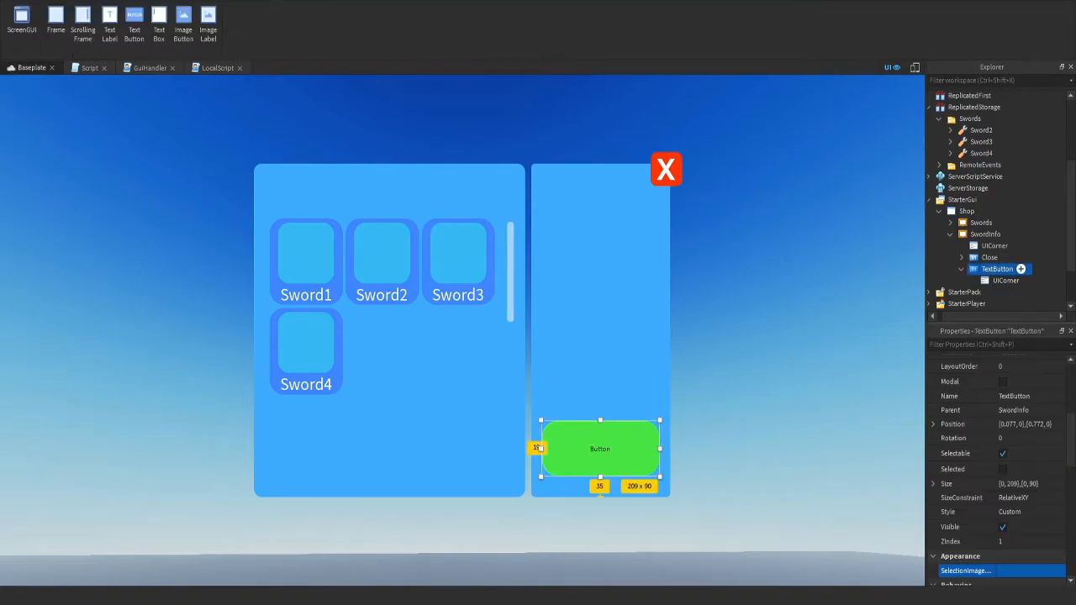
{"action": "scroll", "coordinate": [997, 471], "scroll_direction": "down", "scroll_amount": 10}
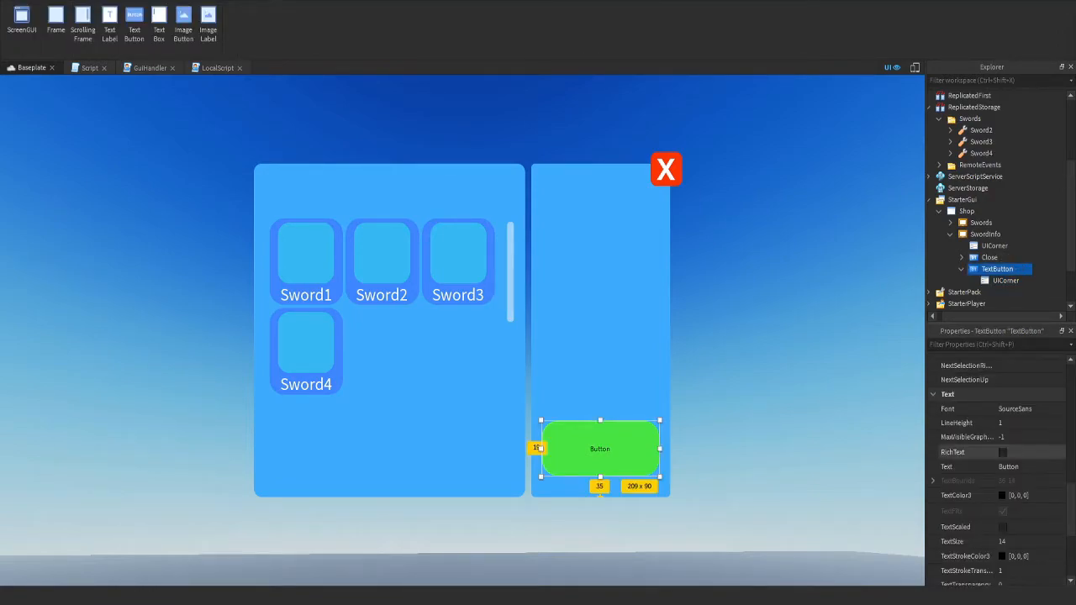
{"action": "left_click", "coordinate": [1015, 466]}
{"action": "key", "text": "BackSpace"}
{"action": "key", "text": "Return"}
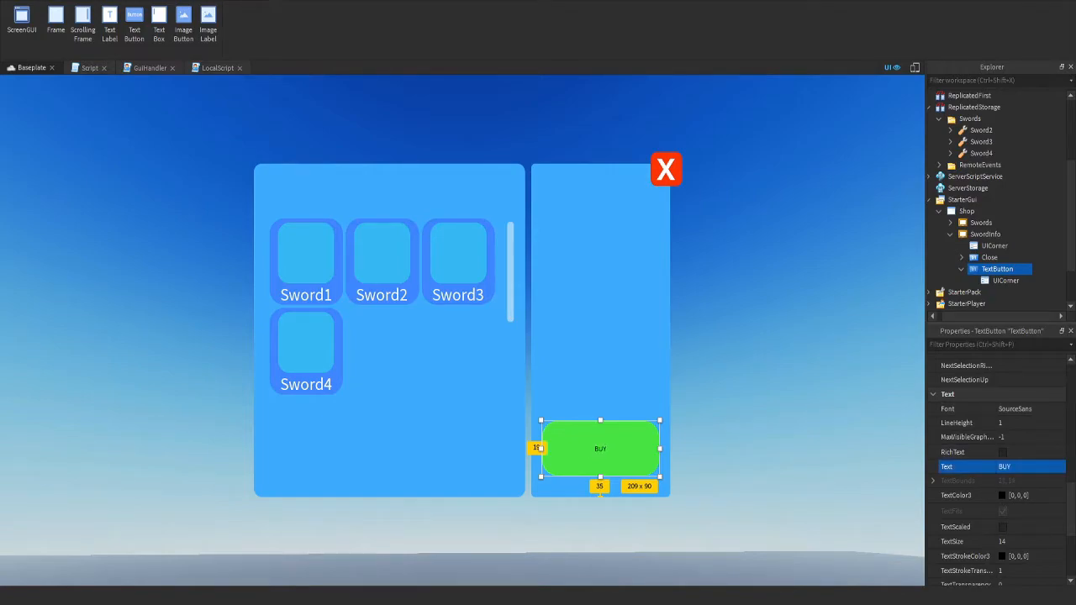
{"action": "left_click", "coordinate": [1015, 467]}
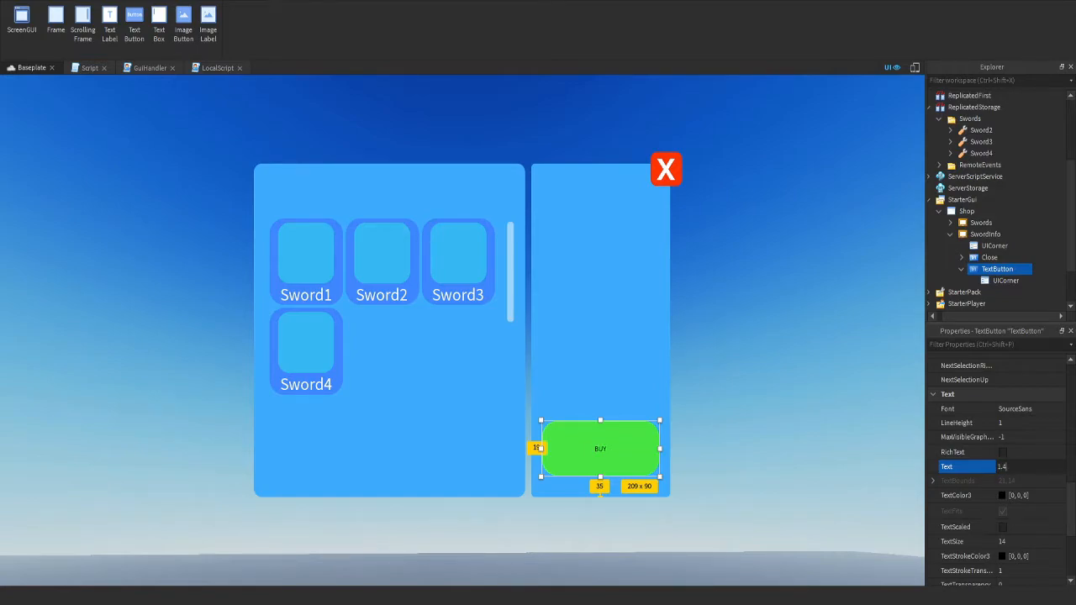
{"action": "key", "text": "Return"}
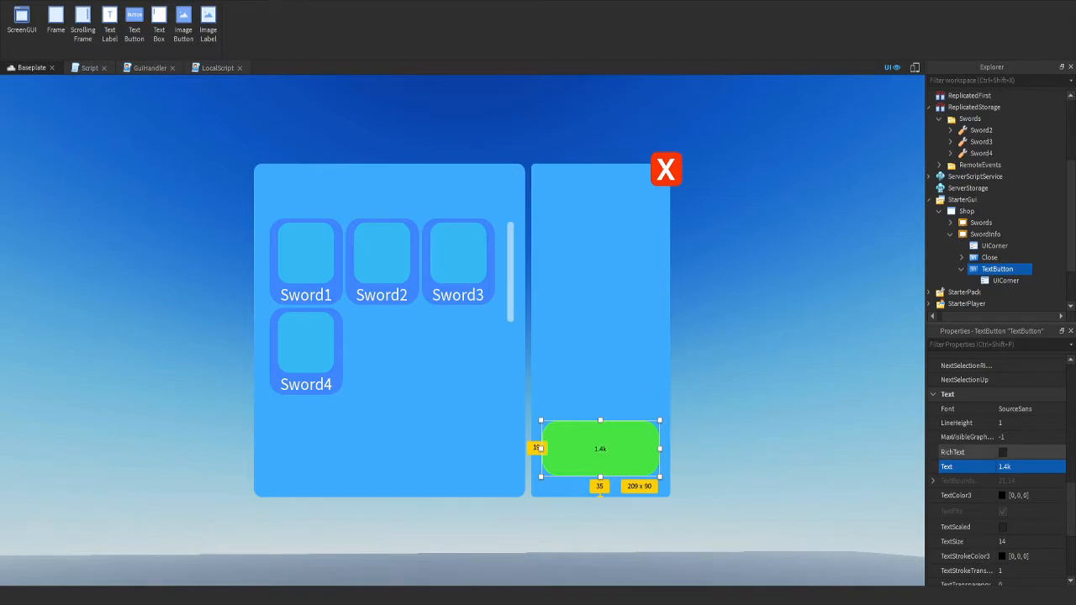
Enable scaled text on the green button and set its font to GothamBold
{"action": "left_click", "coordinate": [1003, 527]}
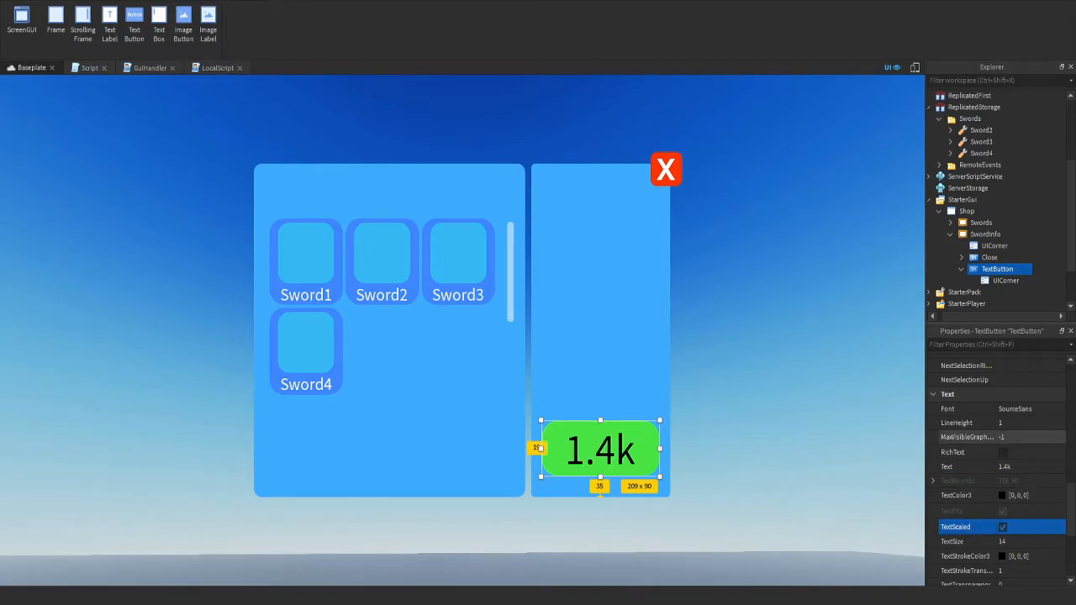
{"action": "left_click", "coordinate": [1017, 409]}
{"action": "left_click", "coordinate": [1021, 409]}
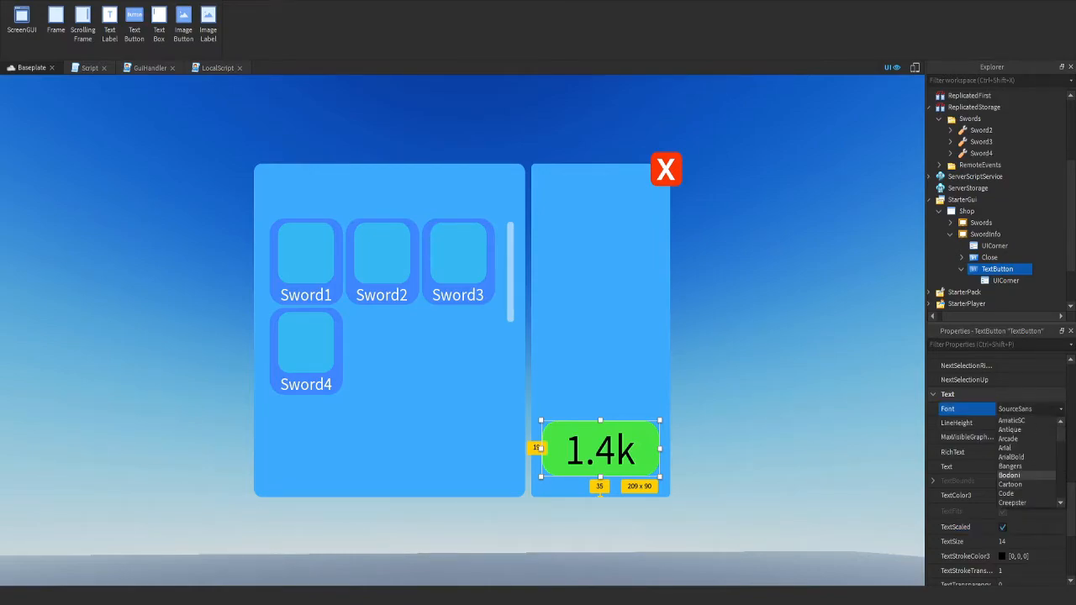
{"action": "left_click", "coordinate": [1010, 484]}
{"action": "left_click", "coordinate": [1021, 409]}
{"action": "scroll", "coordinate": [1026, 462], "scroll_direction": "down", "scroll_amount": 10}
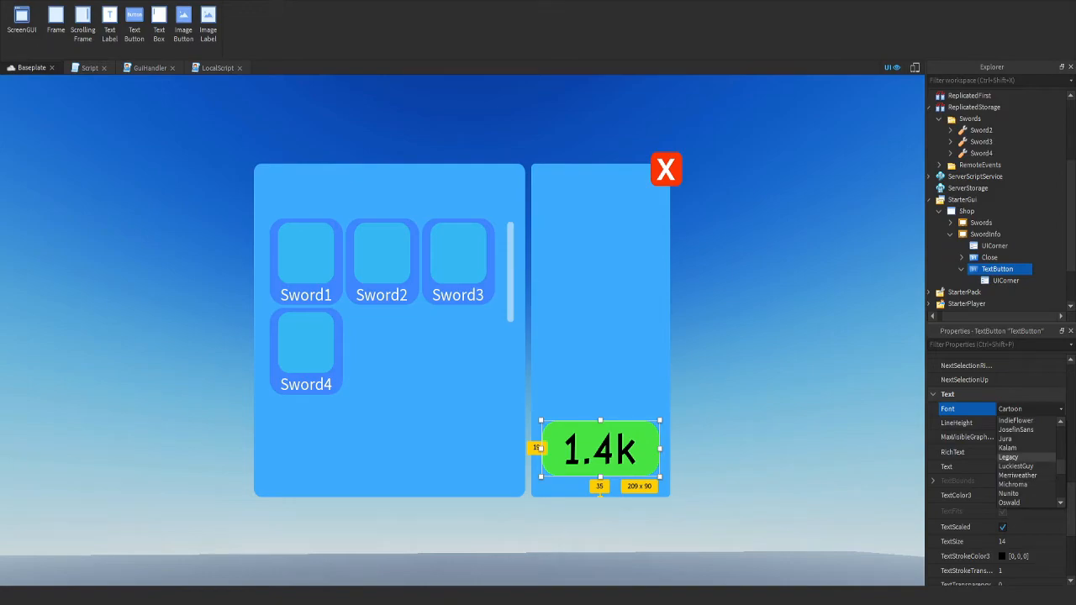
{"action": "scroll", "coordinate": [1026, 461], "scroll_direction": "down", "scroll_amount": 4}
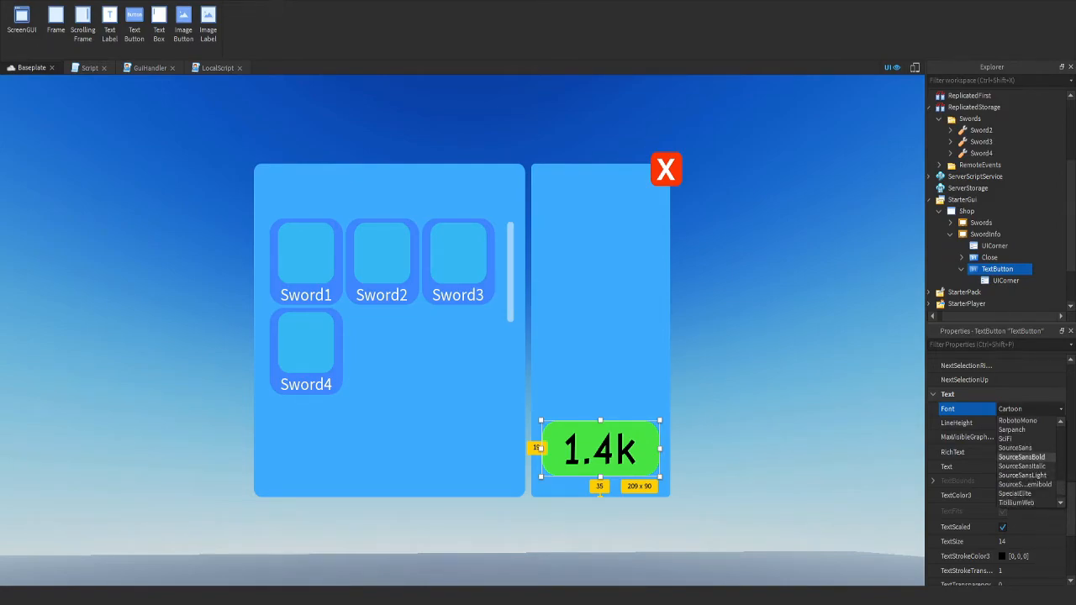
{"action": "scroll", "coordinate": [1025, 461], "scroll_direction": "up", "scroll_amount": 7}
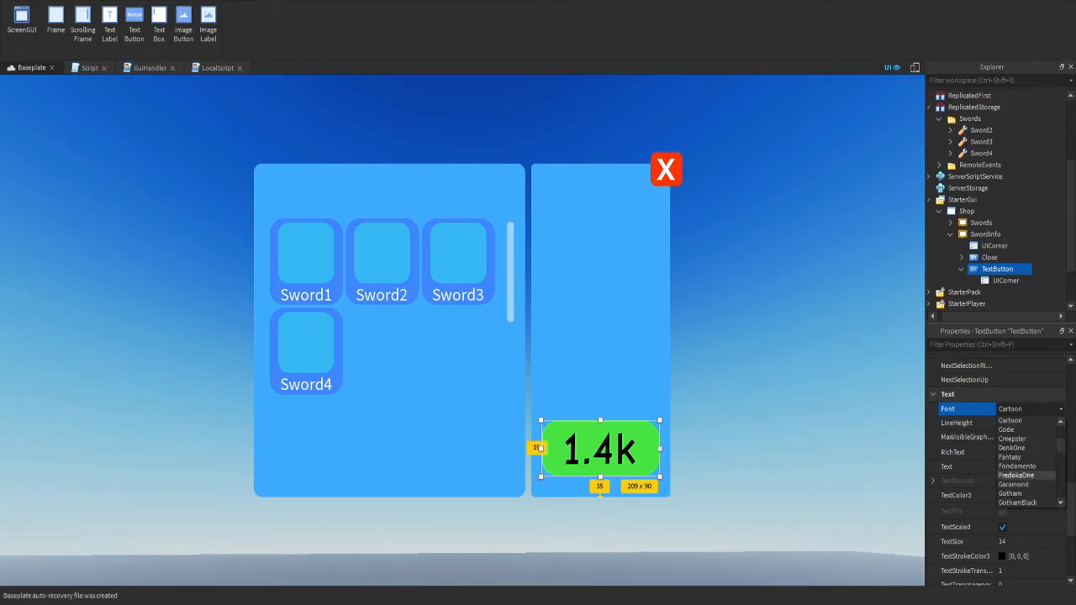
{"action": "left_click", "coordinate": [1017, 449]}
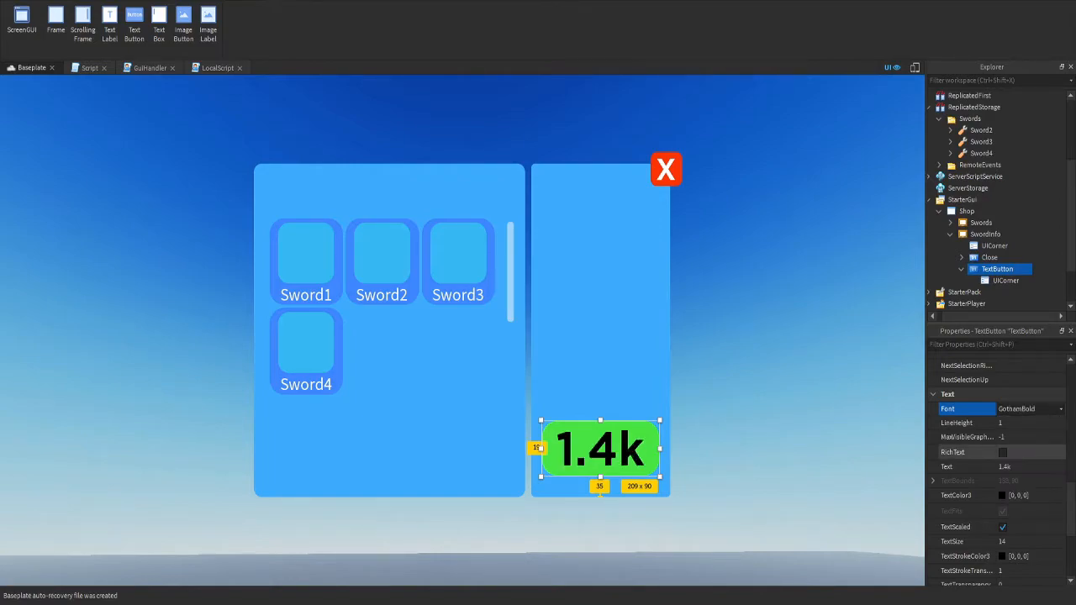
{"action": "left_click", "coordinate": [1003, 527]}
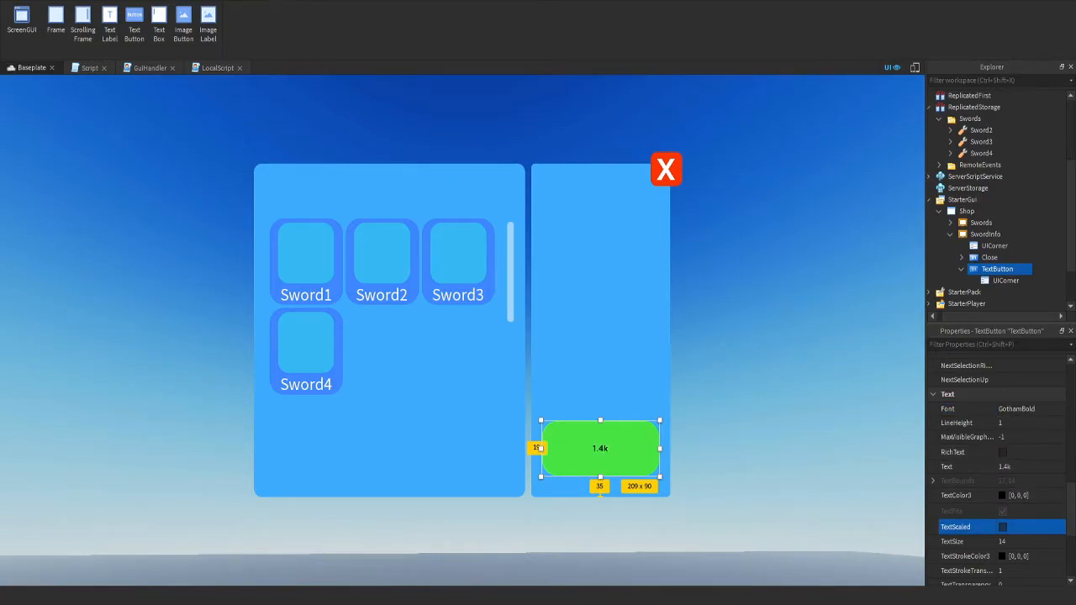
{"action": "left_click", "coordinate": [1003, 528]}
Set the green button's text to BUY
{"action": "scroll", "coordinate": [1000, 504], "scroll_direction": "down", "scroll_amount": 3}
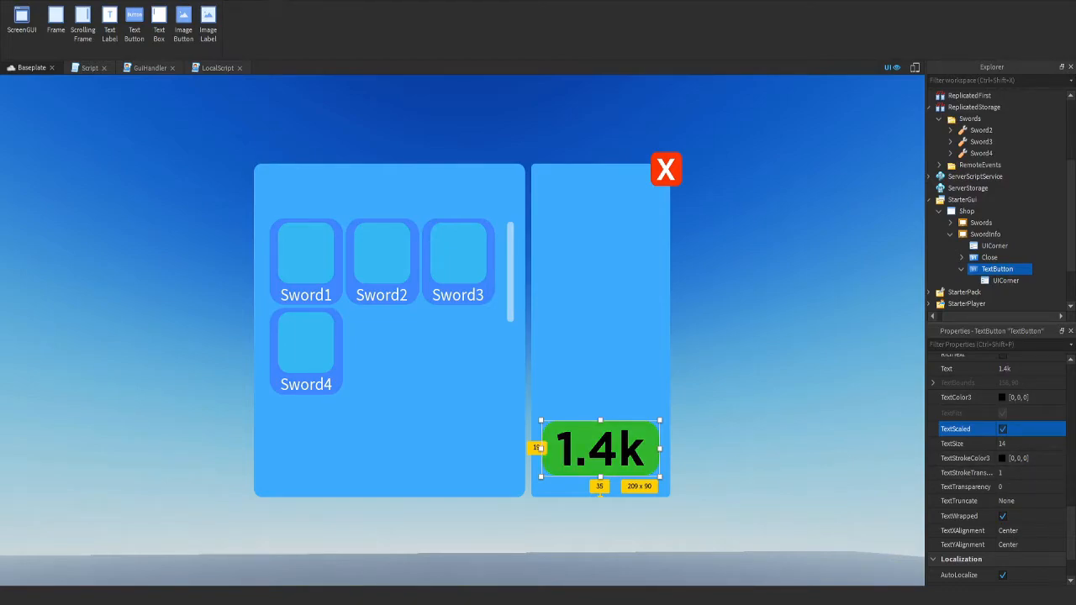
{"action": "scroll", "coordinate": [1000, 435], "scroll_direction": "up", "scroll_amount": 5}
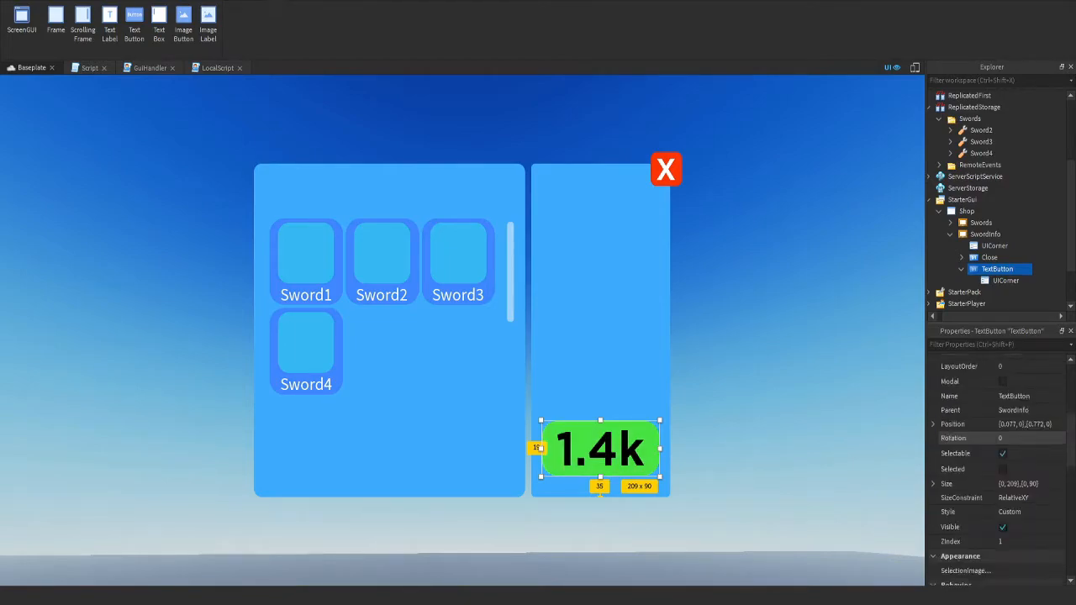
{"action": "scroll", "coordinate": [1000, 434], "scroll_direction": "up", "scroll_amount": 3}
{"action": "left_click", "coordinate": [967, 449]}
{"action": "scroll", "coordinate": [1000, 462], "scroll_direction": "down", "scroll_amount": 10}
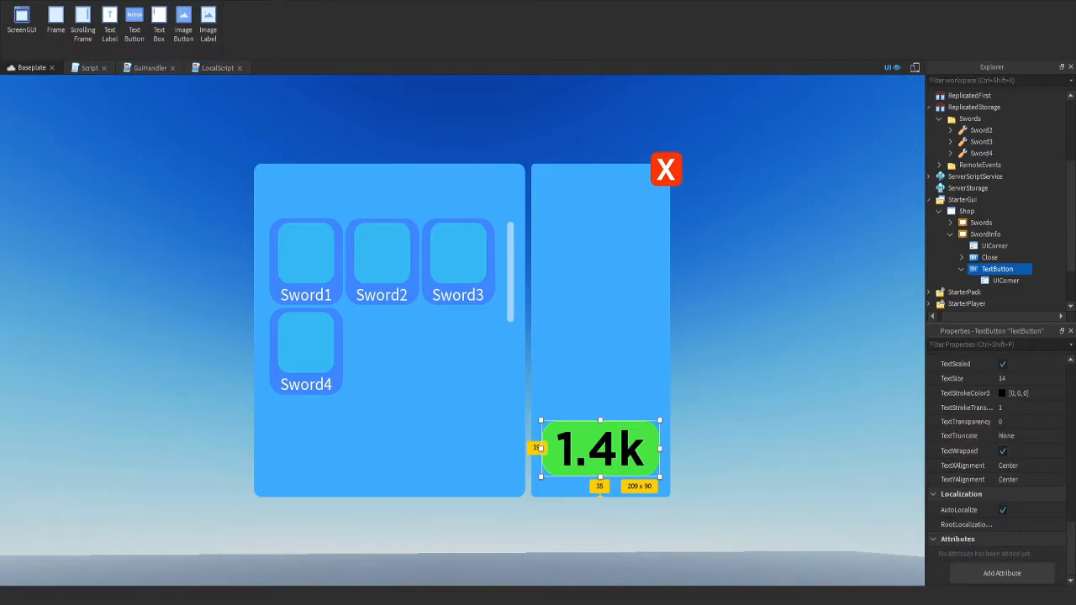
{"action": "scroll", "coordinate": [1000, 462], "scroll_direction": "up", "scroll_amount": 5}
{"action": "scroll", "coordinate": [967, 424], "scroll_direction": "down", "scroll_amount": 5}
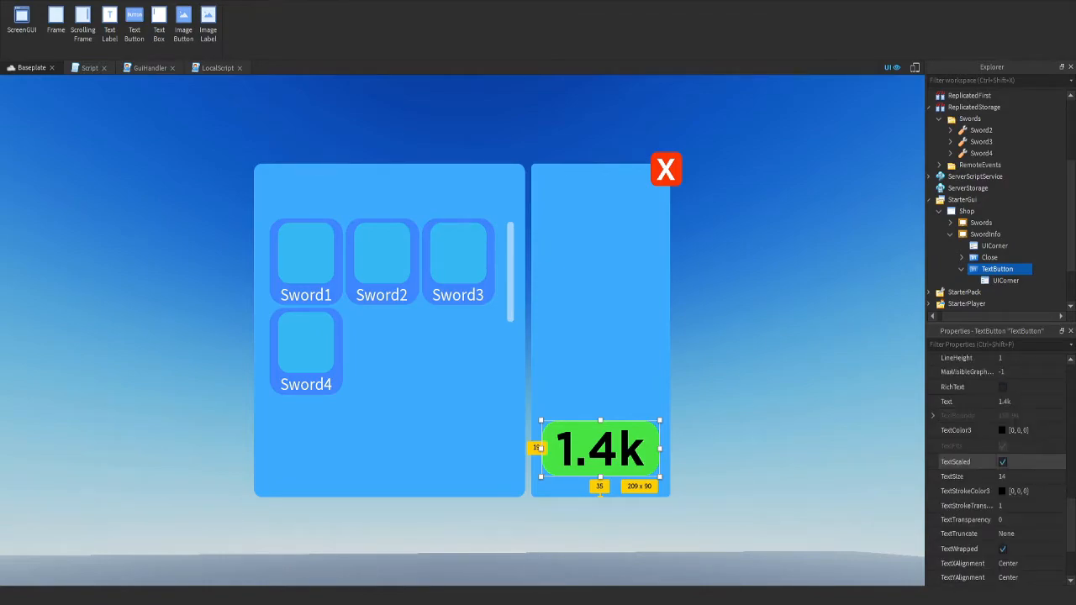
{"action": "left_click", "coordinate": [1005, 402]}
{"action": "type", "text": "BUY"}
{"action": "key", "text": "Return"}
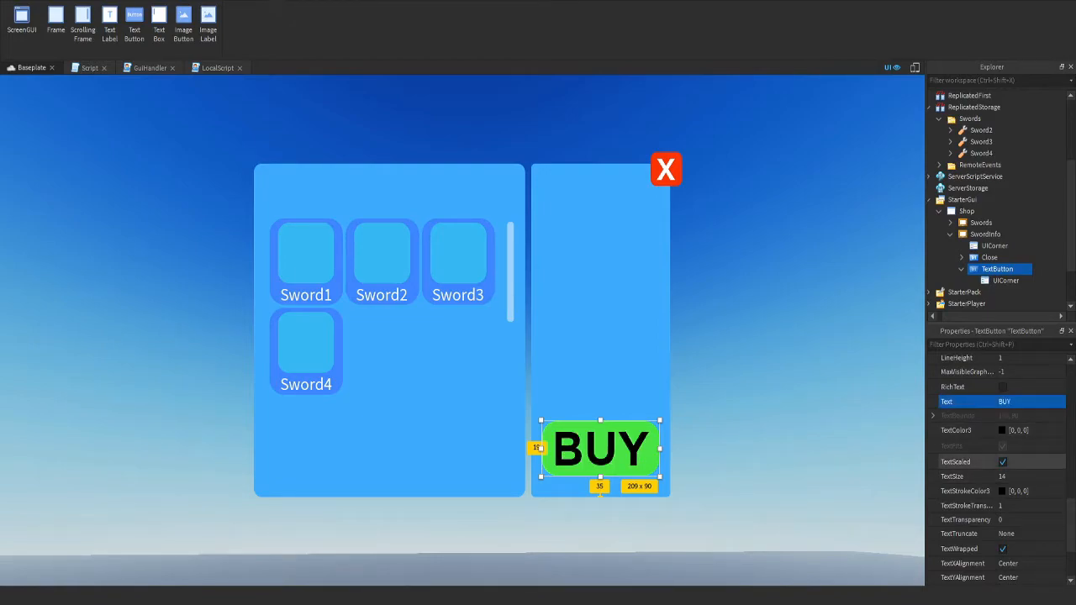
Make the BUY button's text white (255, 255, 255) and set its text stroke transparency to 0
{"action": "left_click", "coordinate": [1002, 430]}
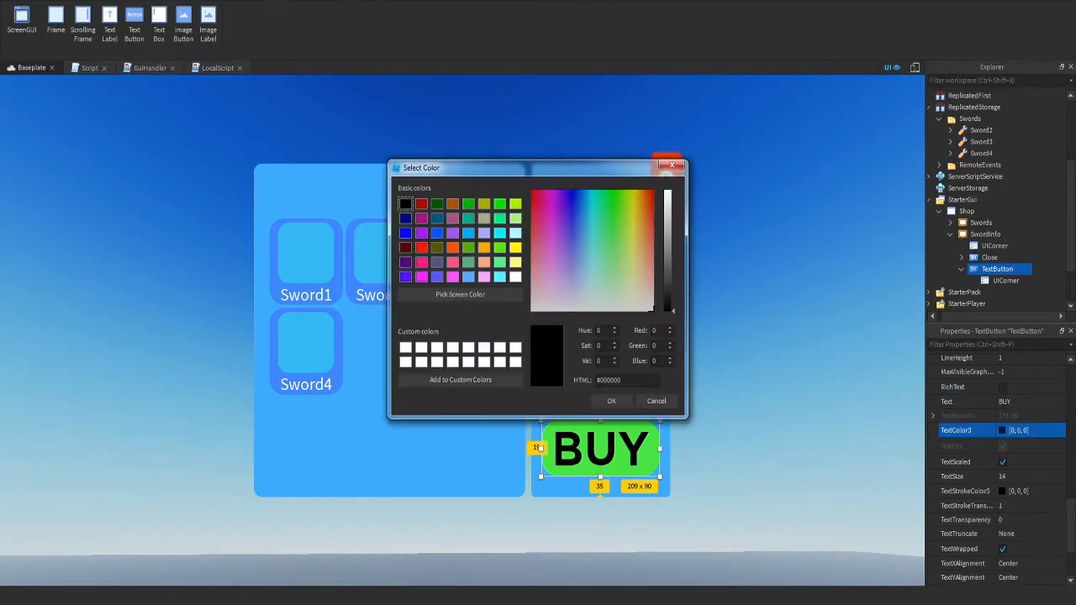
{"action": "left_click", "coordinate": [516, 276]}
{"action": "key", "text": "Return"}
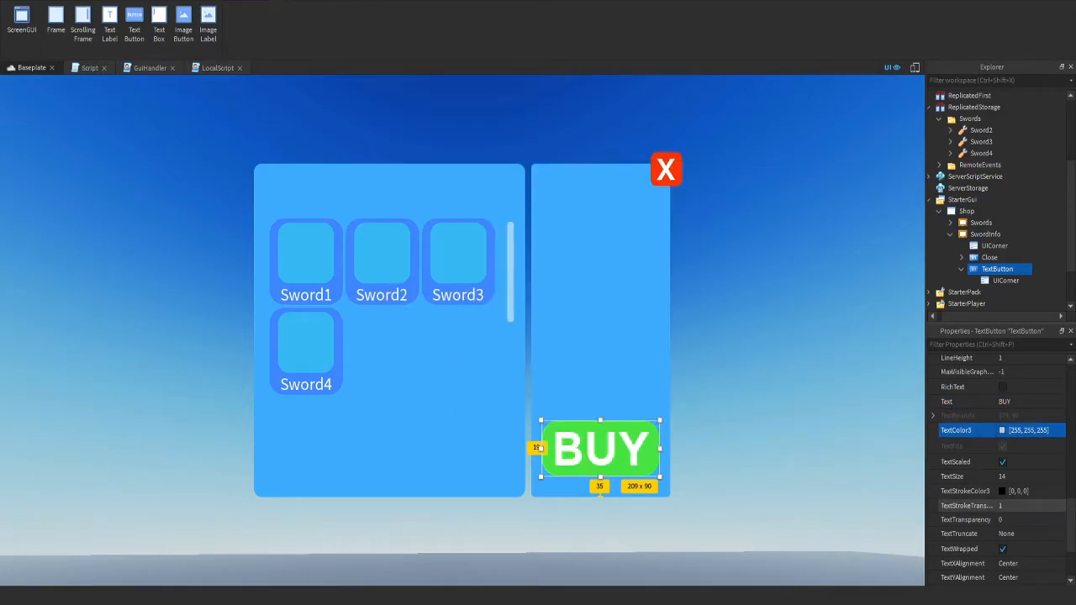
{"action": "left_click", "coordinate": [1009, 506]}
{"action": "type", "text": "0"}
{"action": "key", "text": "Return"}
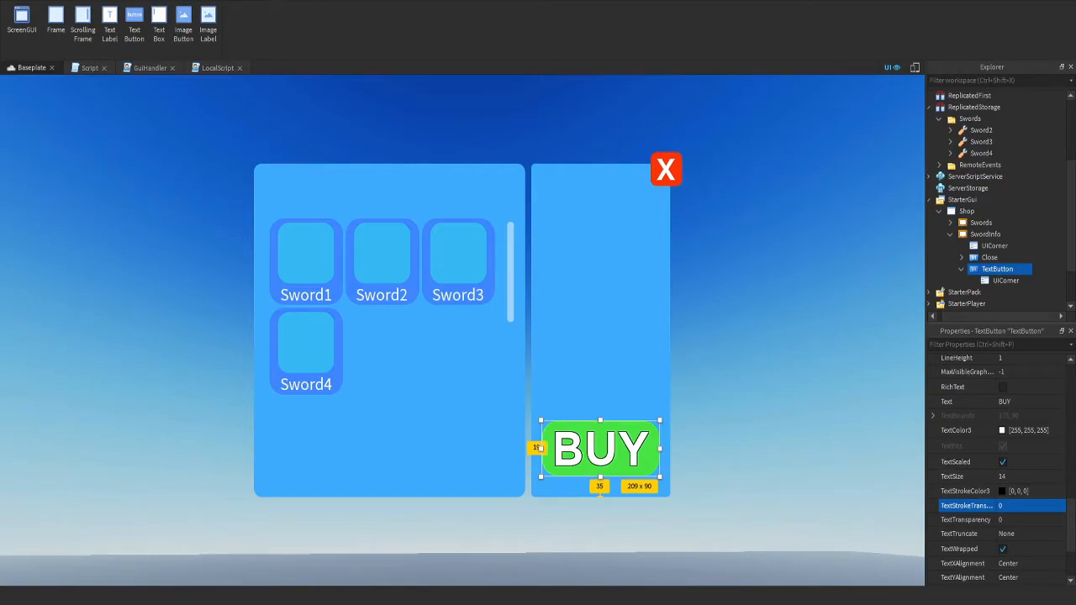
Set the BUY button's text size to 50
{"action": "left_click", "coordinate": [1002, 476]}
{"action": "type", "text": "50"}
{"action": "key", "text": "Return"}
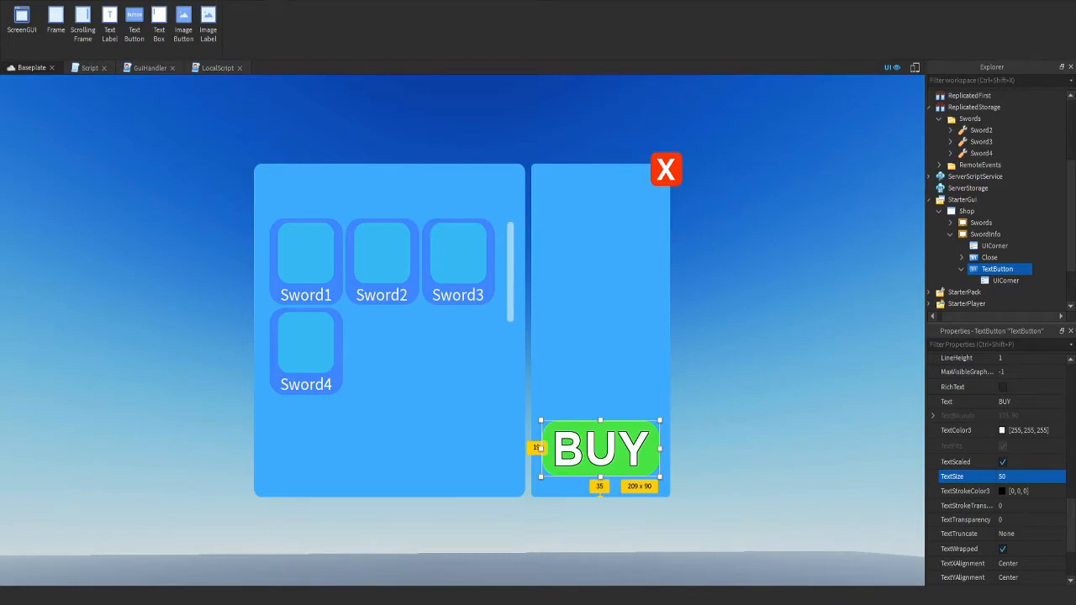
Check the BUY button with scaled text off, re-enable scaling, and set its text size to 1
{"action": "left_click", "coordinate": [1002, 462]}
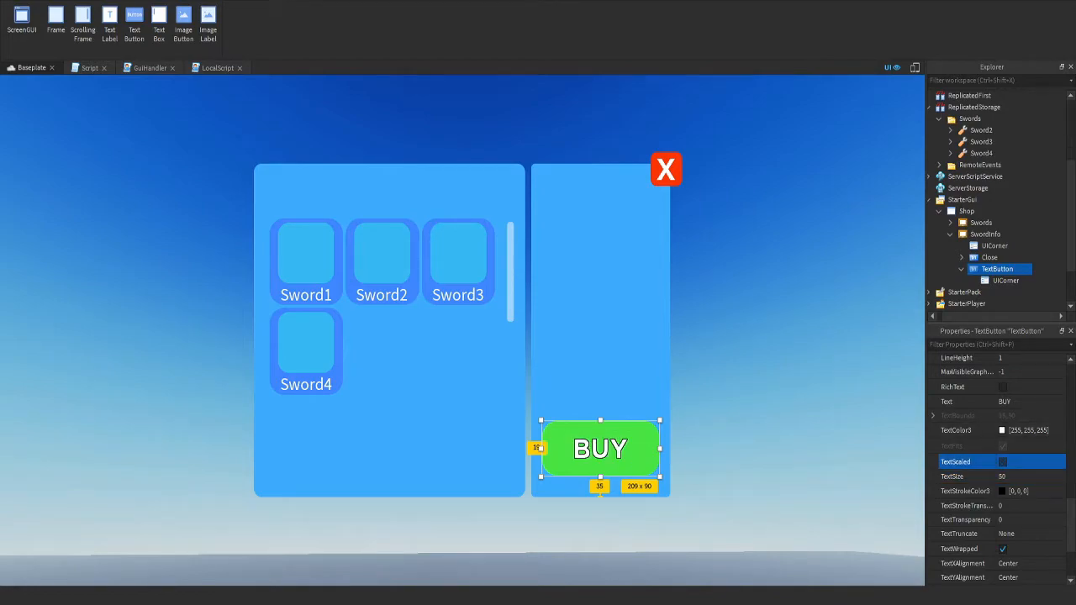
{"action": "left_click", "coordinate": [1002, 462]}
{"action": "left_click", "coordinate": [1005, 476]}
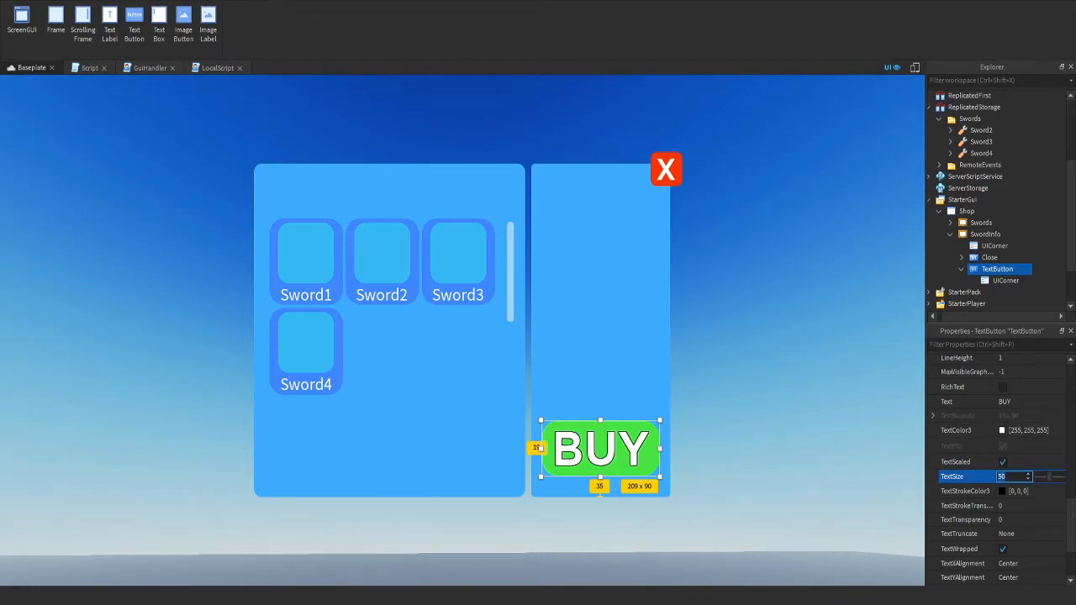
{"action": "type", "text": "1"}
{"action": "key", "text": "Return"}
Resize the BUY button to about 214 x 63 and centre it horizontally near the SwordInfo frame's lower edge
{"action": "left_click_drag", "start_coordinate": [660, 421], "coordinate": [651, 423], "text": "shift"}
{"action": "mouse_move", "coordinate": [596, 451]}
{"action": "left_mouse_down"}
{"action": "mouse_move", "coordinate": [605, 439]}
{"action": "mouse_move", "coordinate": [601, 464]}
{"action": "mouse_move", "coordinate": [601, 452]}
{"action": "left_mouse_up"}
{"action": "left_click_drag", "start_coordinate": [655, 432], "coordinate": [600, 443]}
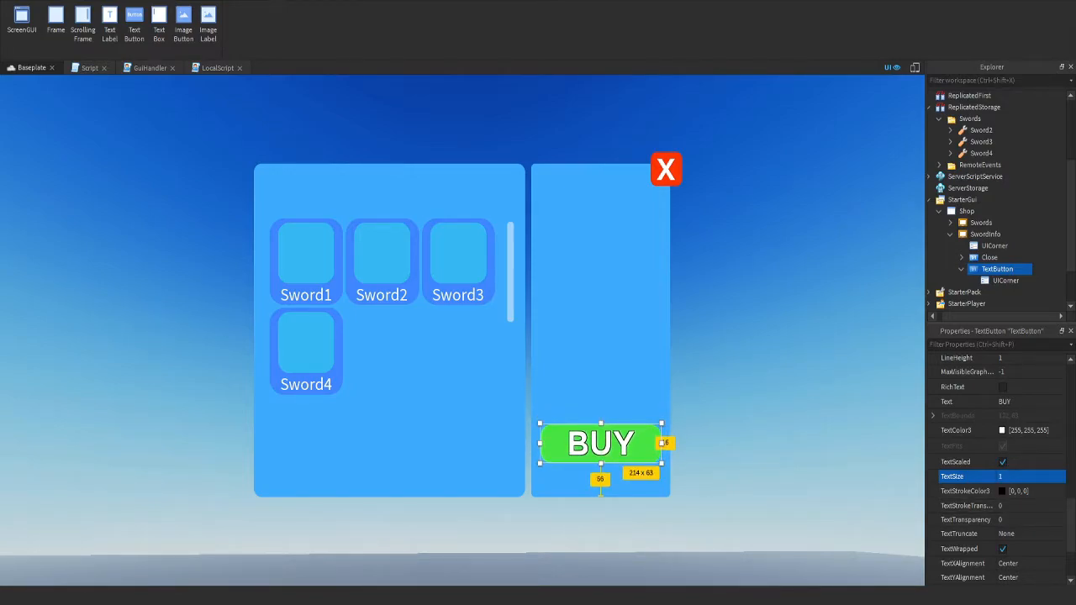
Set the BUY button's text stroke transparency to 1
{"action": "left_click", "coordinate": [1013, 476]}
{"action": "key", "text": "Return"}
{"action": "left_click", "coordinate": [1012, 477]}
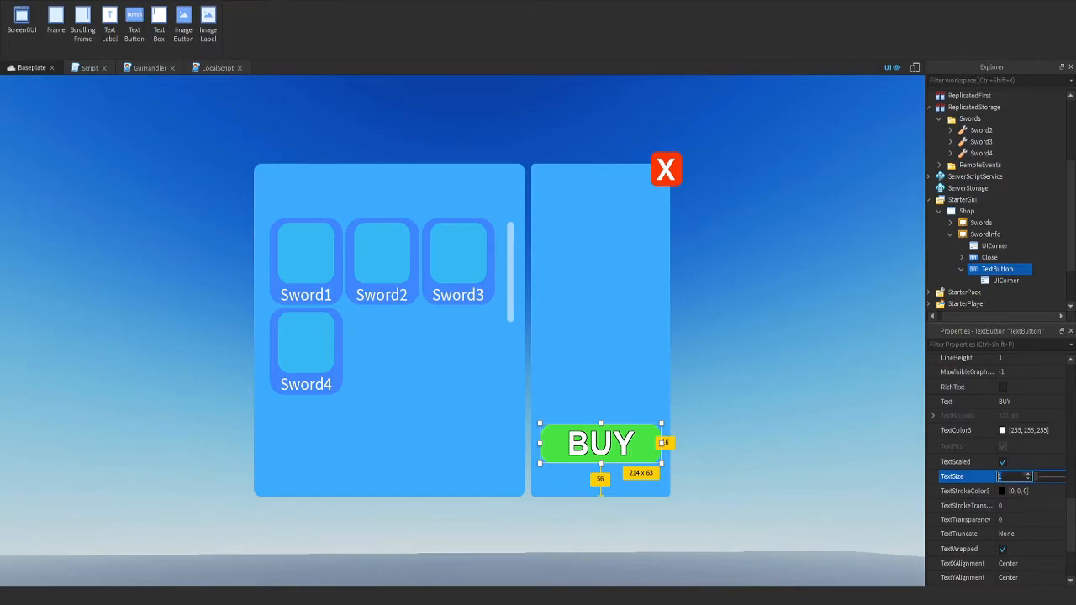
{"action": "left_click", "coordinate": [1026, 505]}
{"action": "type", "text": "1"}
{"action": "key", "text": "Return"}
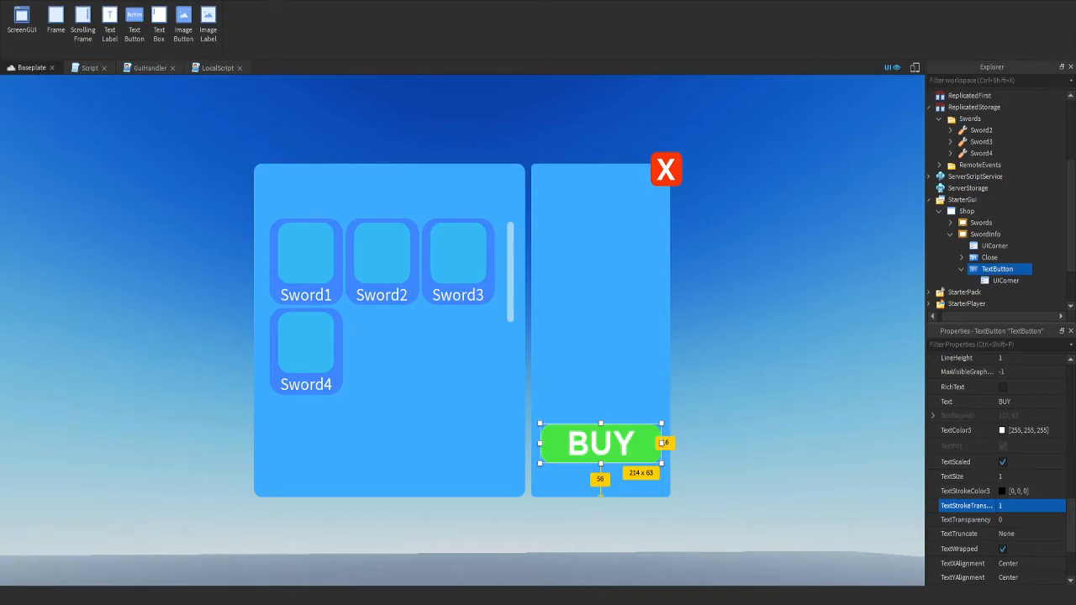
Set the corner radius of the SwordInfo frame's UICorner to 0.07, 0
{"action": "left_click", "coordinate": [824, 353]}
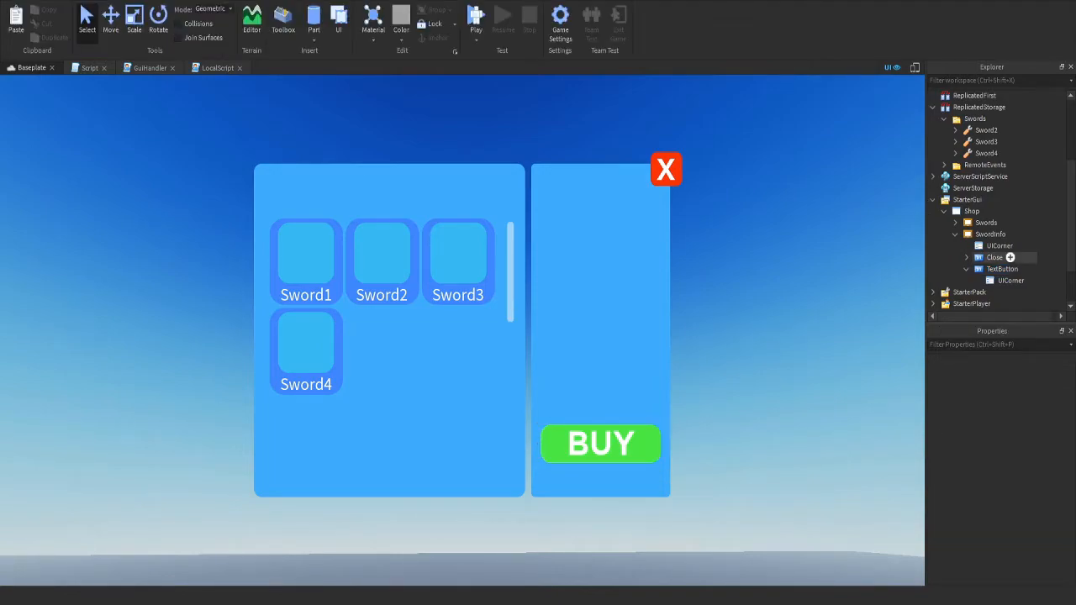
{"action": "left_click", "coordinate": [1013, 279]}
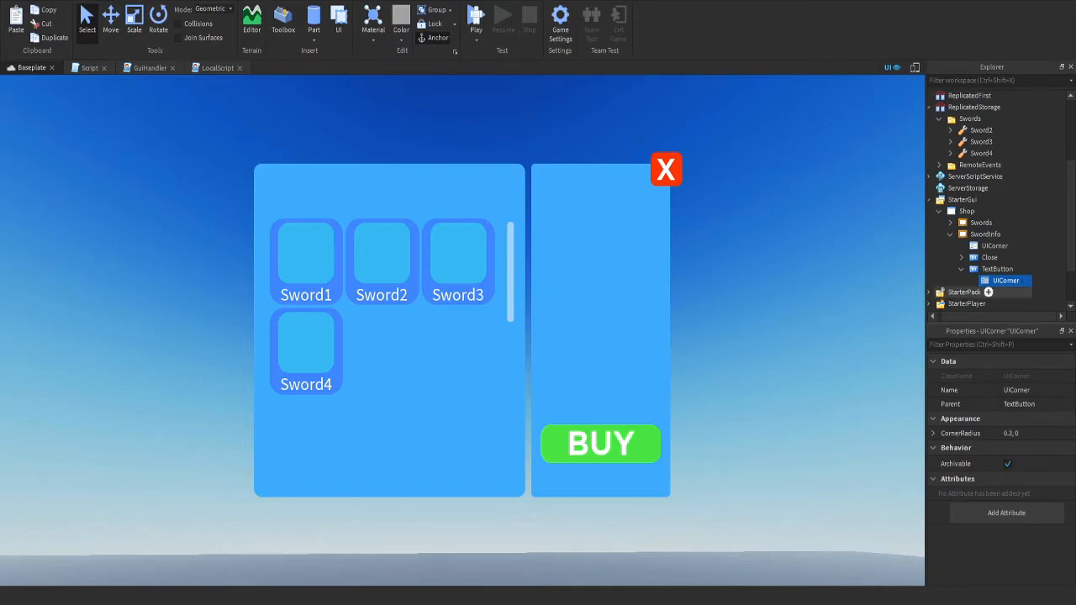
{"action": "left_click", "coordinate": [988, 233]}
{"action": "left_click", "coordinate": [996, 246]}
{"action": "left_click", "coordinate": [1016, 434]}
{"action": "left_click", "coordinate": [1016, 433]}
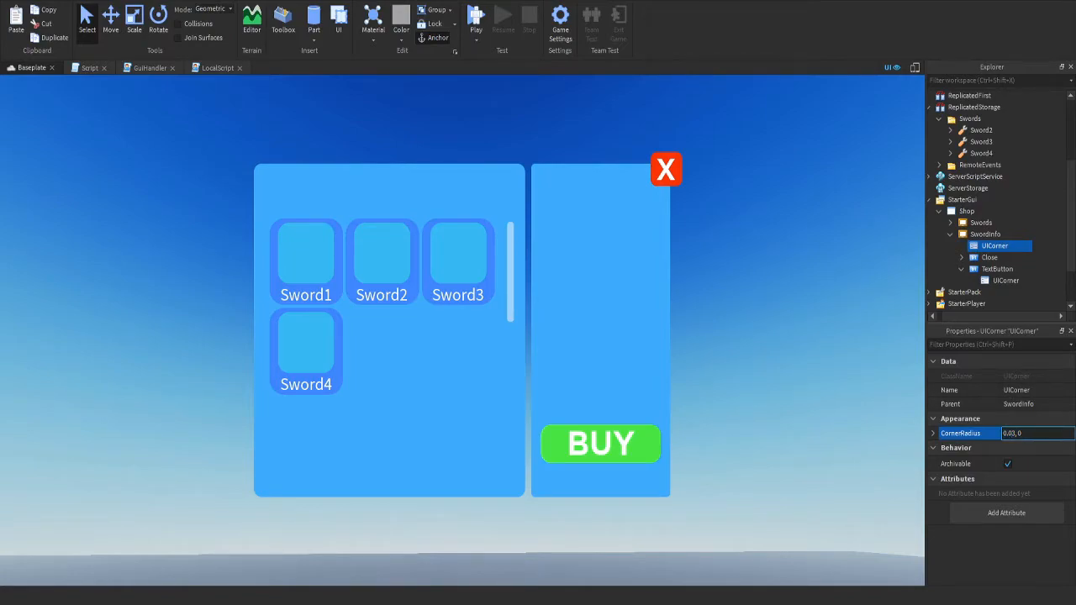
{"action": "type", "text": "7"}
{"action": "key", "text": "Return"}
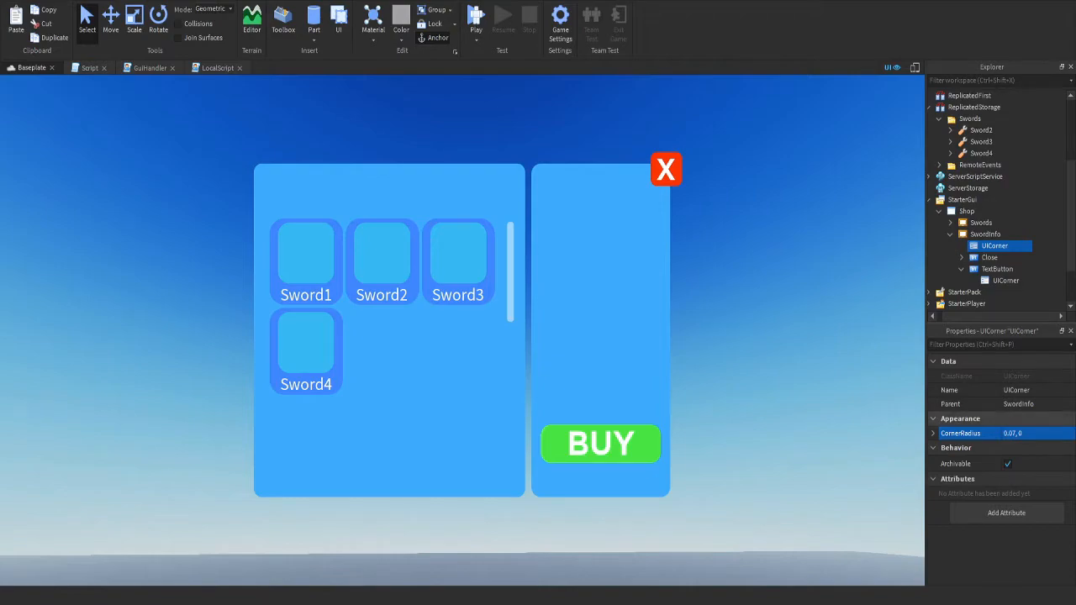
Change the corner radius of the SwordInfo frame's UICorner to 0.065, 0
{"action": "left_click", "coordinate": [1016, 434]}
{"action": "left_click", "coordinate": [1015, 433]}
{"action": "key", "text": "BackSpace"}
{"action": "type", "text": "65"}
{"action": "key", "text": "Return"}
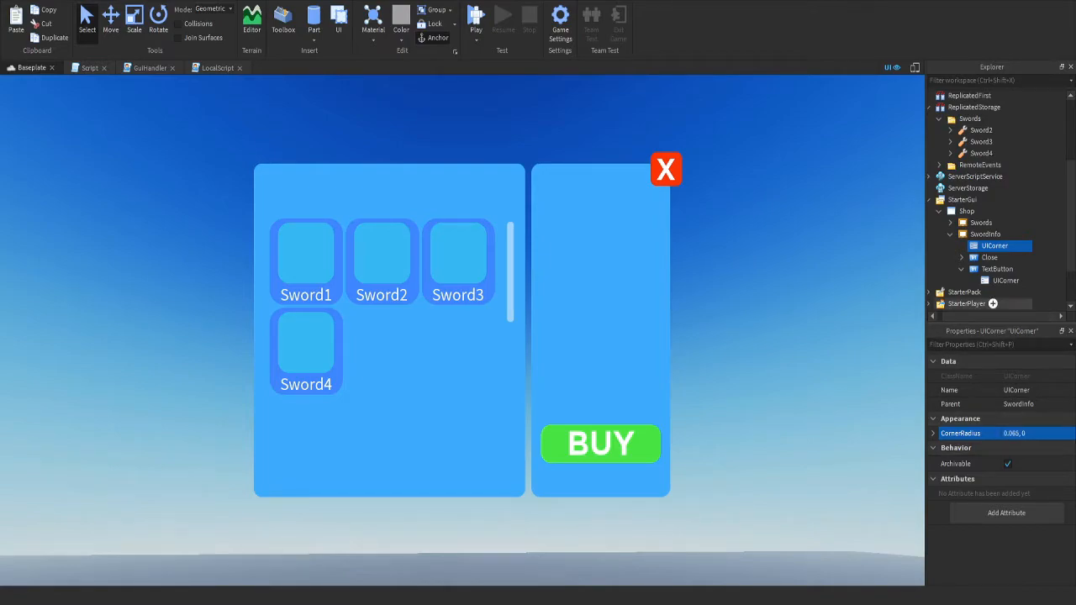
Rename the green TextButton in the SwordInfo frame as Buy
{"action": "left_click", "coordinate": [961, 268]}
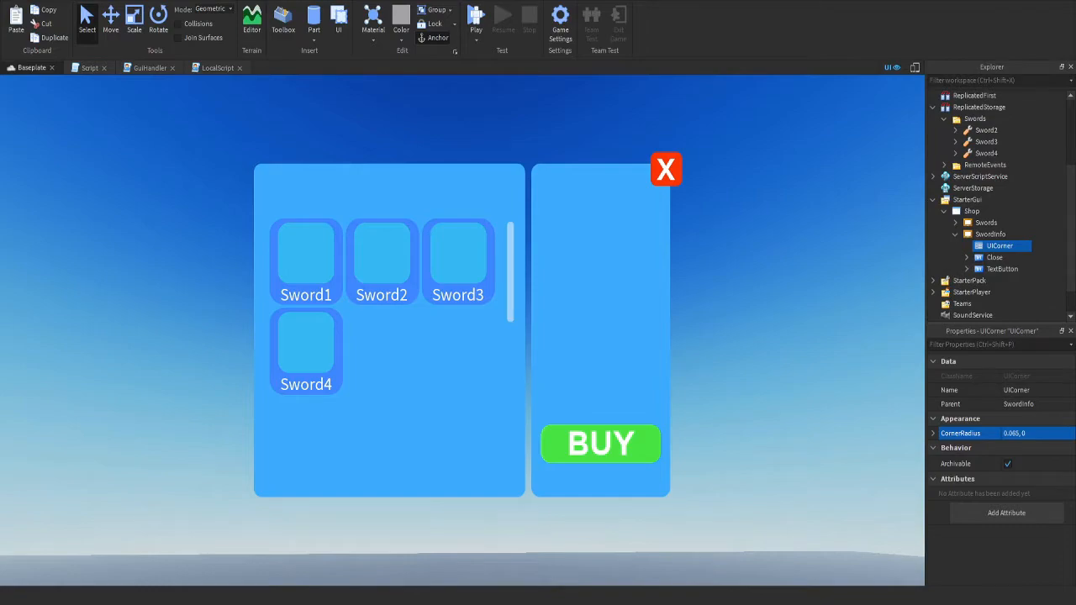
{"action": "left_click", "coordinate": [967, 268]}
{"action": "left_click", "coordinate": [994, 258]}
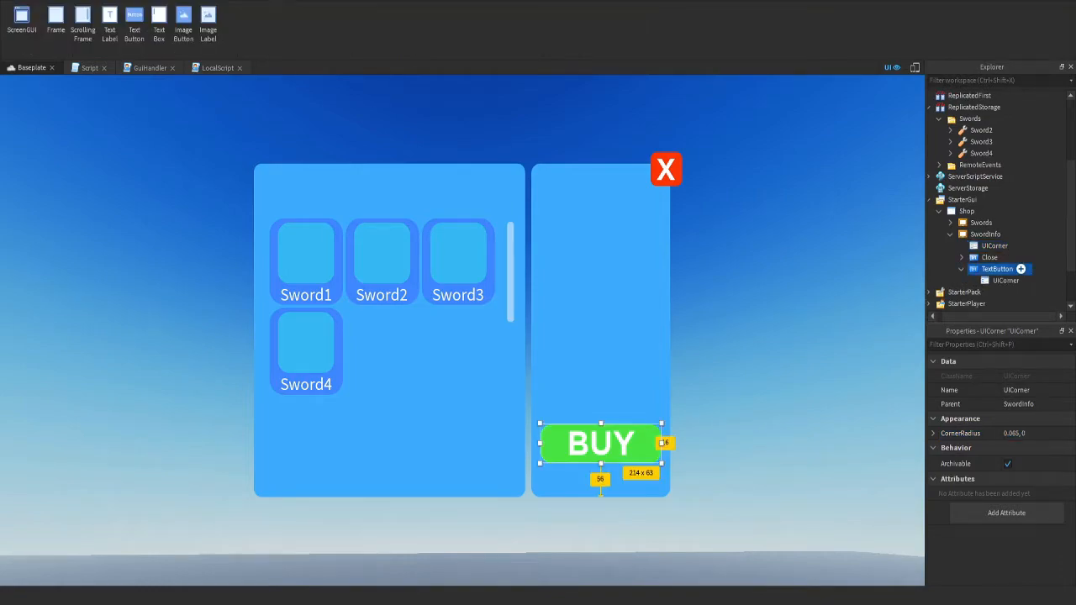
{"action": "double_click", "coordinate": [997, 269]}
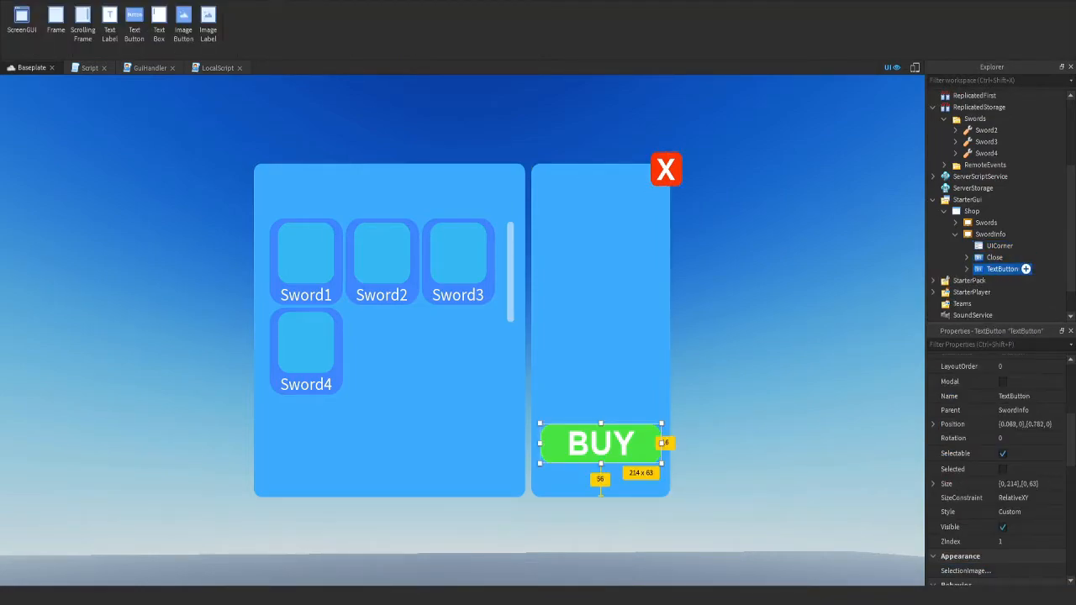
{"action": "key", "text": "F2"}
{"action": "type", "text": "Buy"}
{"action": "key", "text": "Return"}
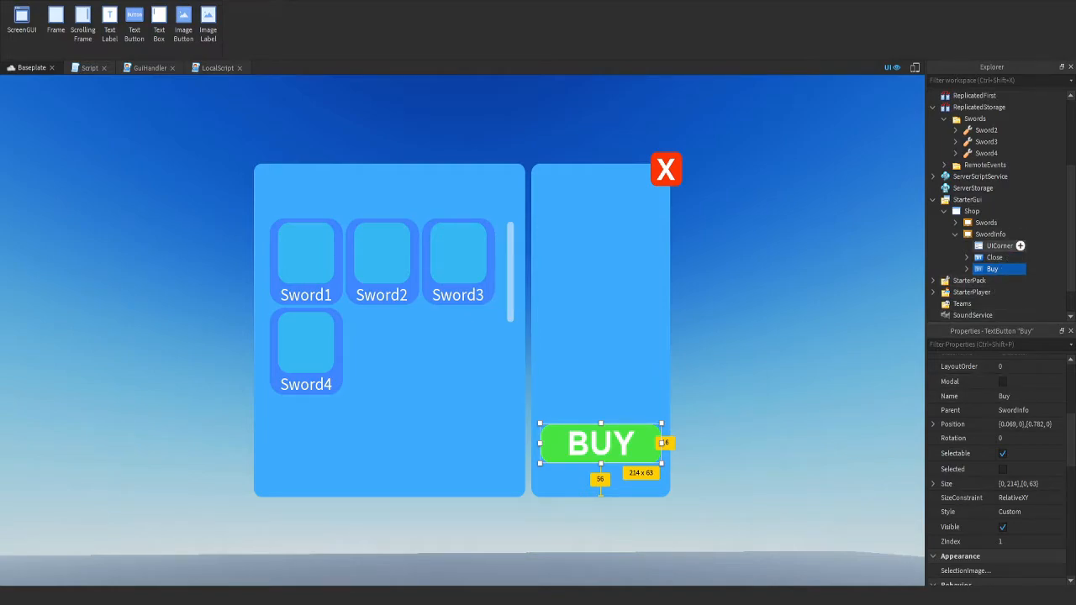
Add a TextLabel to the SwordInfo frame and name it Price
{"action": "left_click", "coordinate": [1005, 235]}
{"action": "left_click", "coordinate": [1013, 233]}
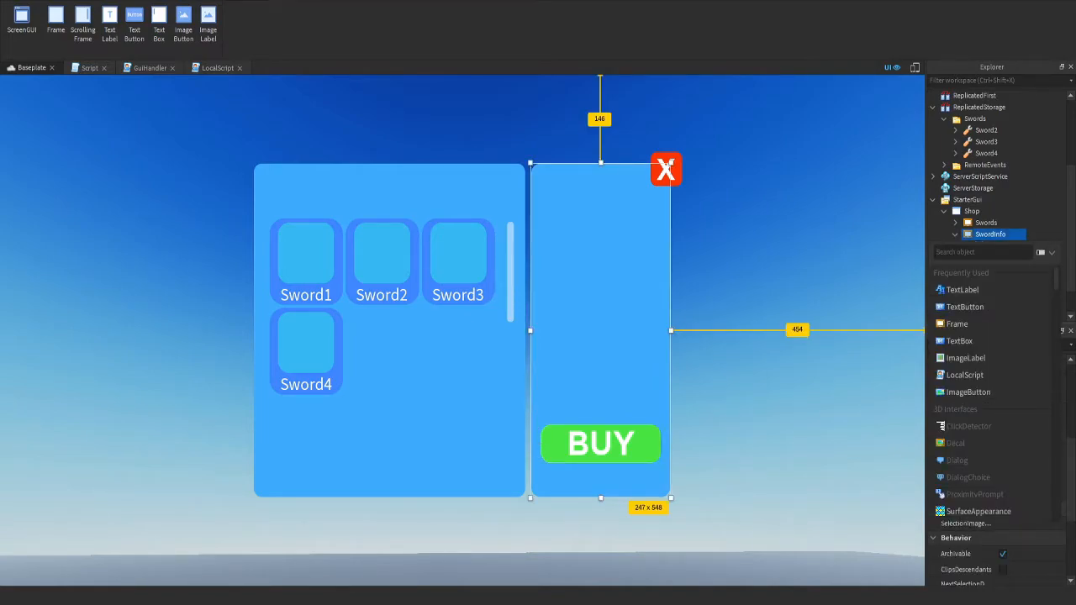
{"action": "left_click", "coordinate": [962, 289]}
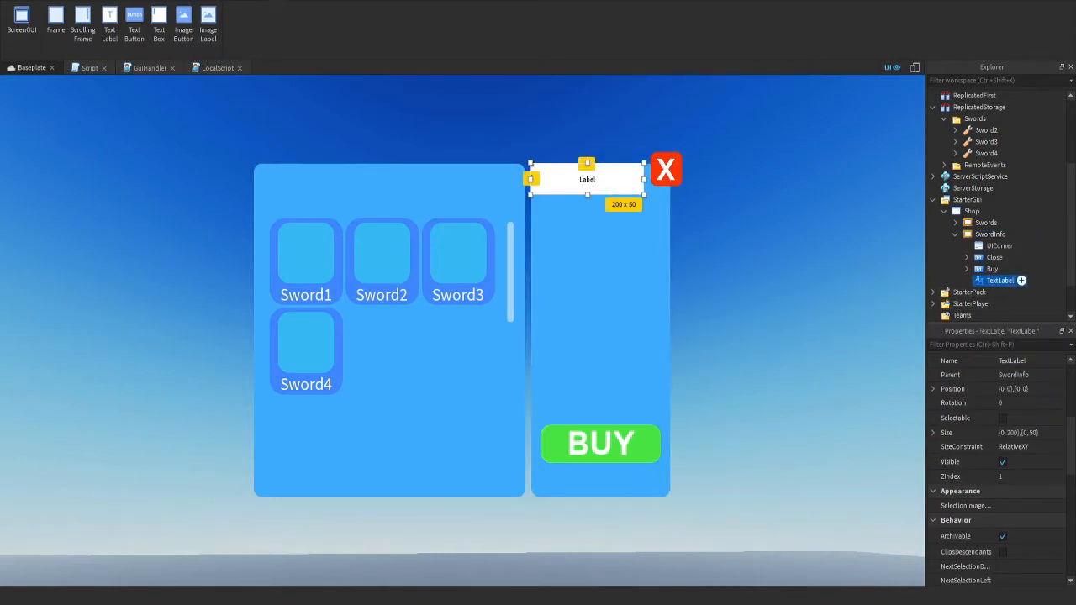
{"action": "key", "text": "F2"}
{"action": "type", "text": "Price"}
{"action": "key", "text": "Return"}
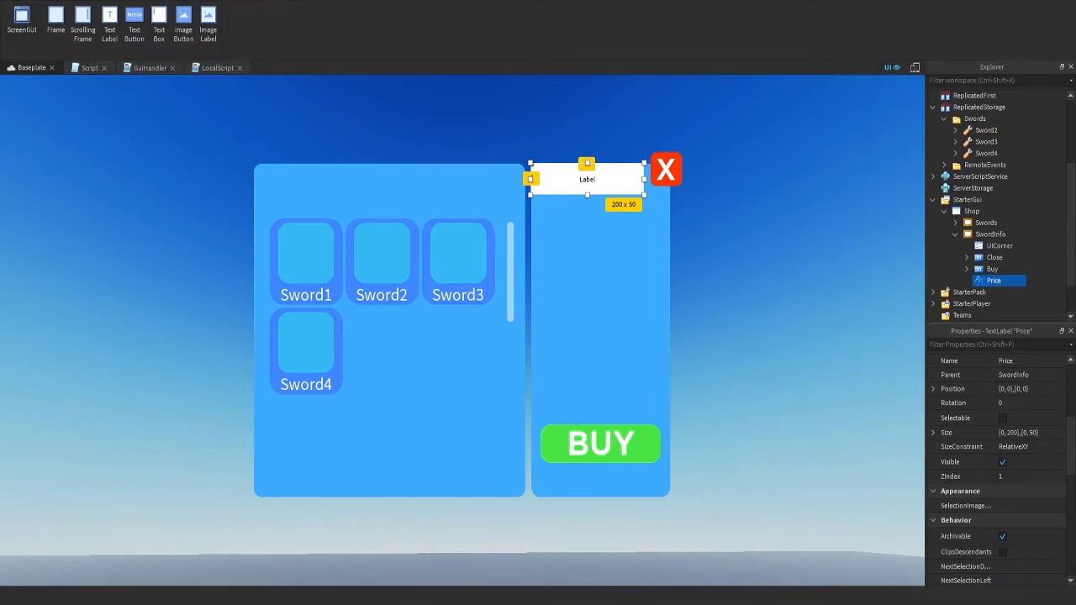
Start publishing the place to Roblox and name the new game Sword Shop Tutorial
{"action": "left_click", "coordinate": [11, 3]}
{"action": "left_click", "coordinate": [59, 103]}
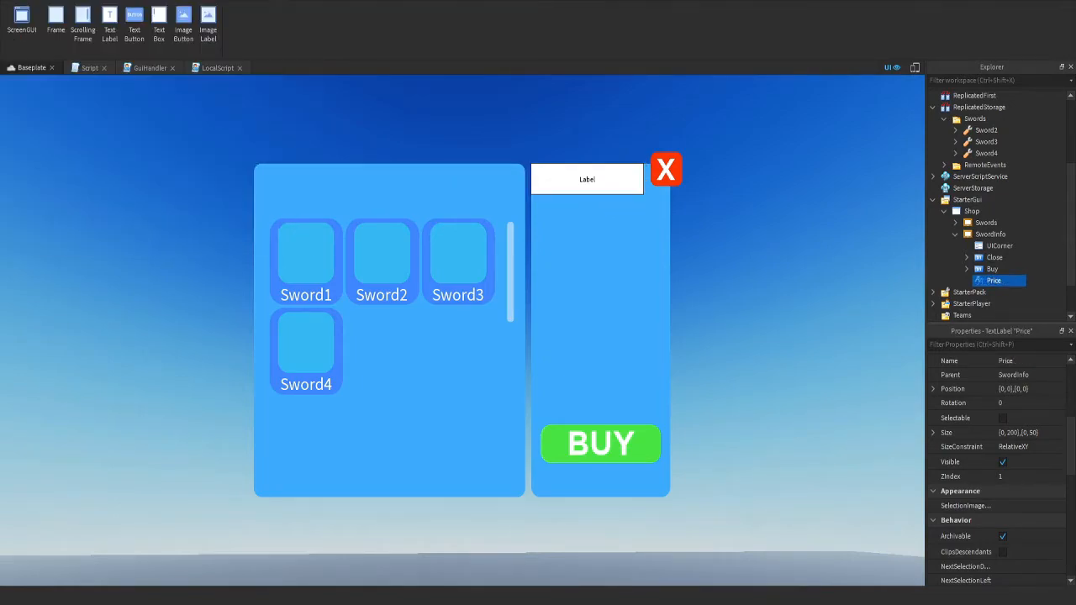
{"action": "left_click", "coordinate": [12, 2]}
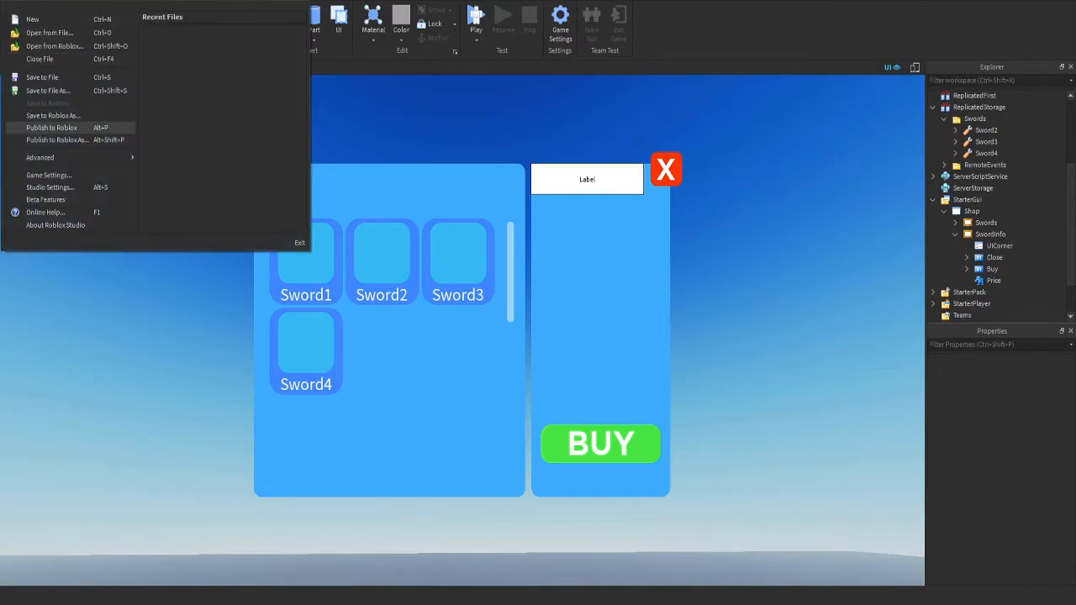
{"action": "left_click", "coordinate": [52, 127]}
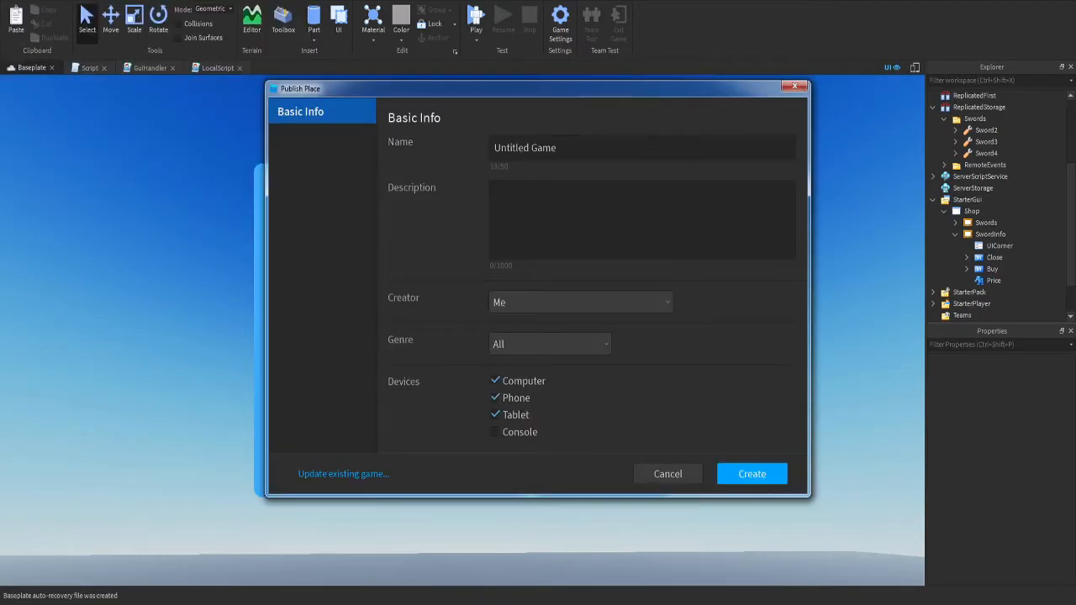
{"action": "key", "text": "BackSpace"}
{"action": "type", "text": "Sword Shop Tutorail"}
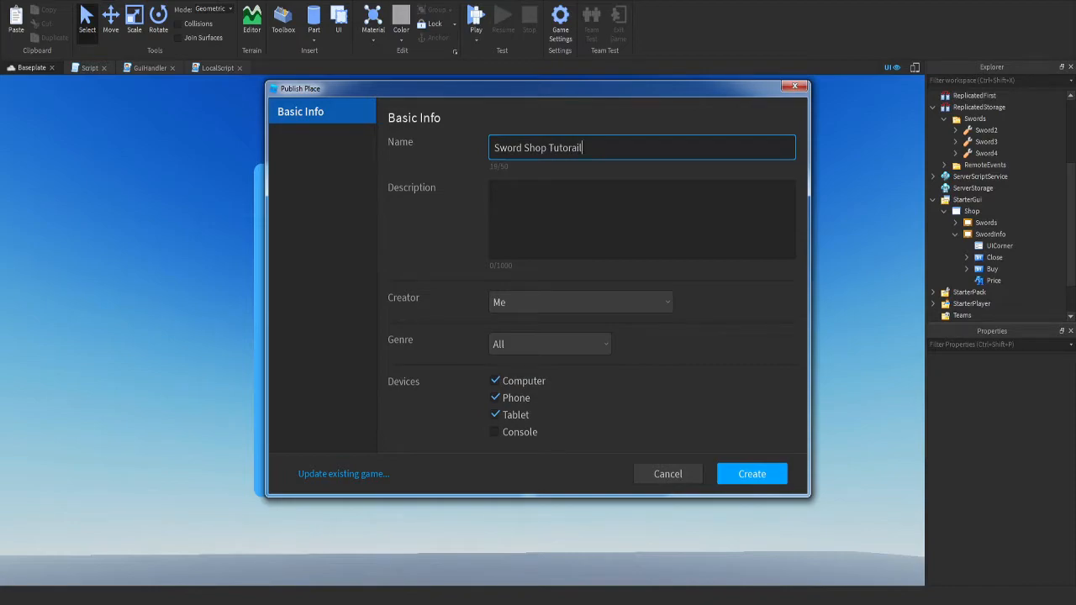
{"action": "key", "text": "BackSpace"}
{"action": "type", "text": "il"}
Create the new game with the entered settings and save the place to Roblox
{"action": "left_click", "coordinate": [642, 148]}
{"action": "left_click", "coordinate": [752, 474]}
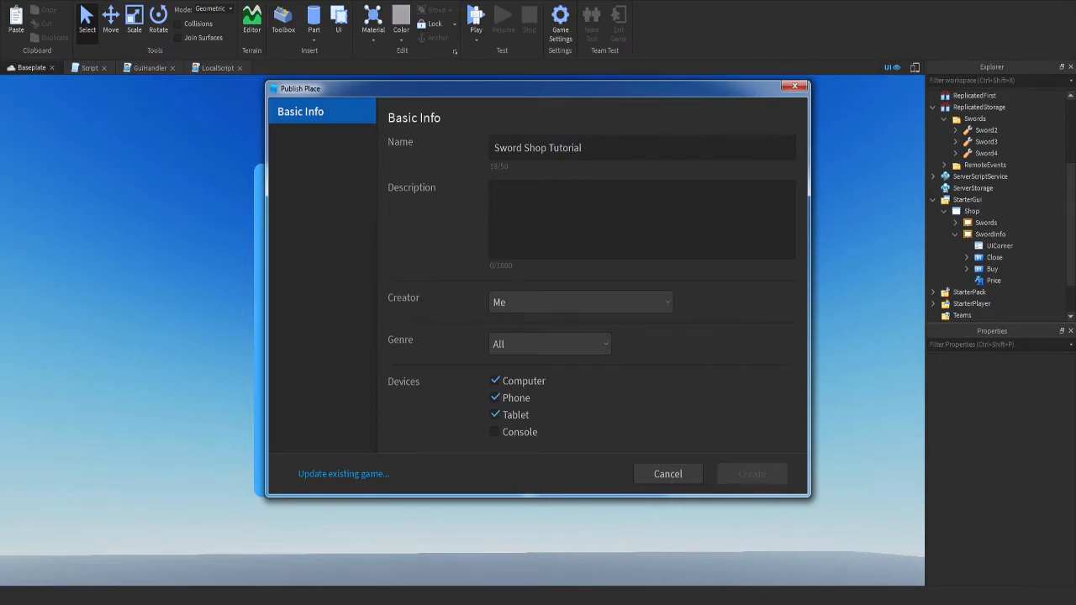
{"action": "left_click", "coordinate": [538, 454]}
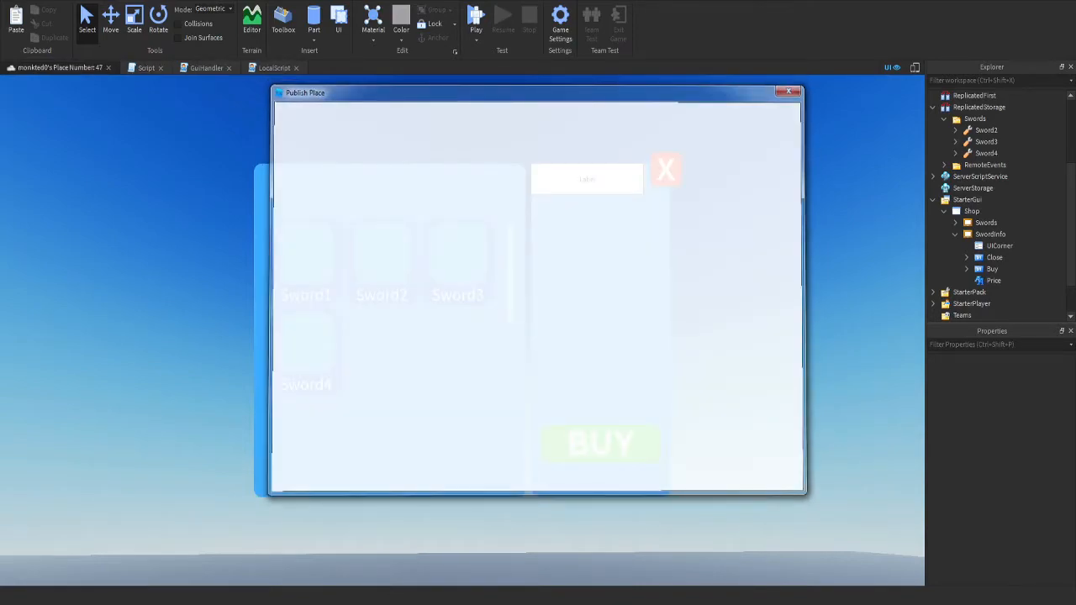
{"action": "left_click", "coordinate": [14, 2]}
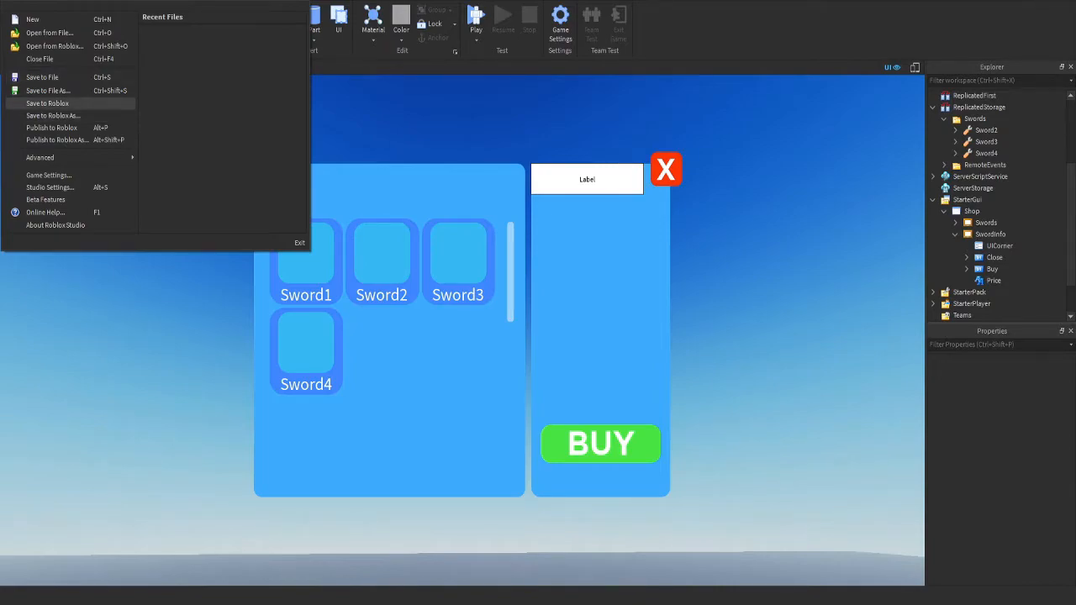
{"action": "left_click", "coordinate": [50, 103]}
Move the Price label just above the BUY button and resize it to about 214 x 83
{"action": "left_click", "coordinate": [994, 280]}
{"action": "left_click_drag", "start_coordinate": [587, 179], "coordinate": [540, 366]}
{"action": "left_click_drag", "start_coordinate": [654, 382], "coordinate": [661, 402]}
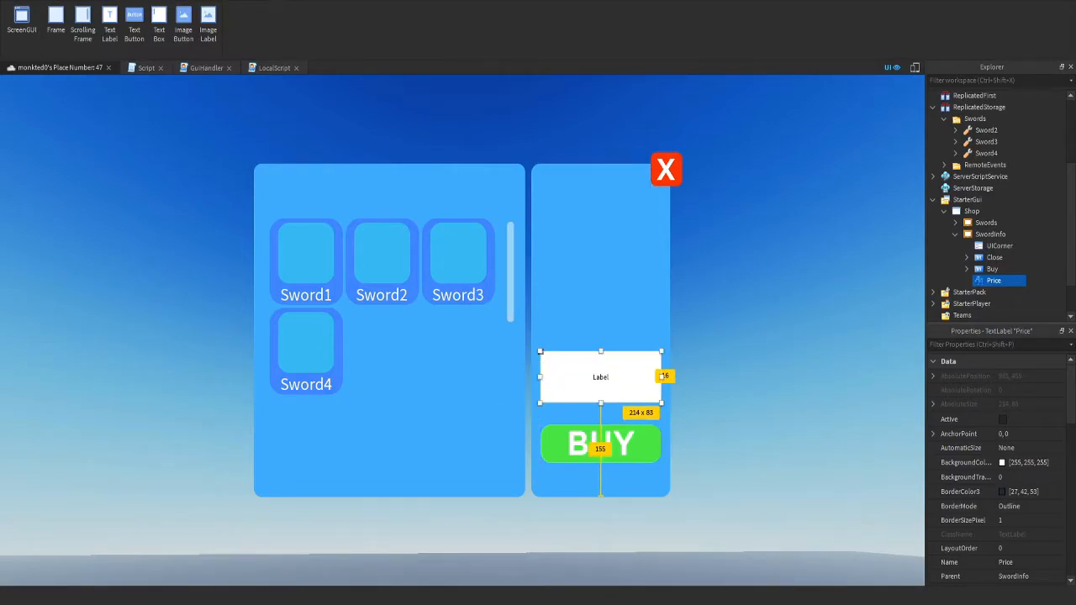
Set the Price label's background transparency to 1
{"action": "left_click", "coordinate": [1009, 477]}
{"action": "type", "text": "1"}
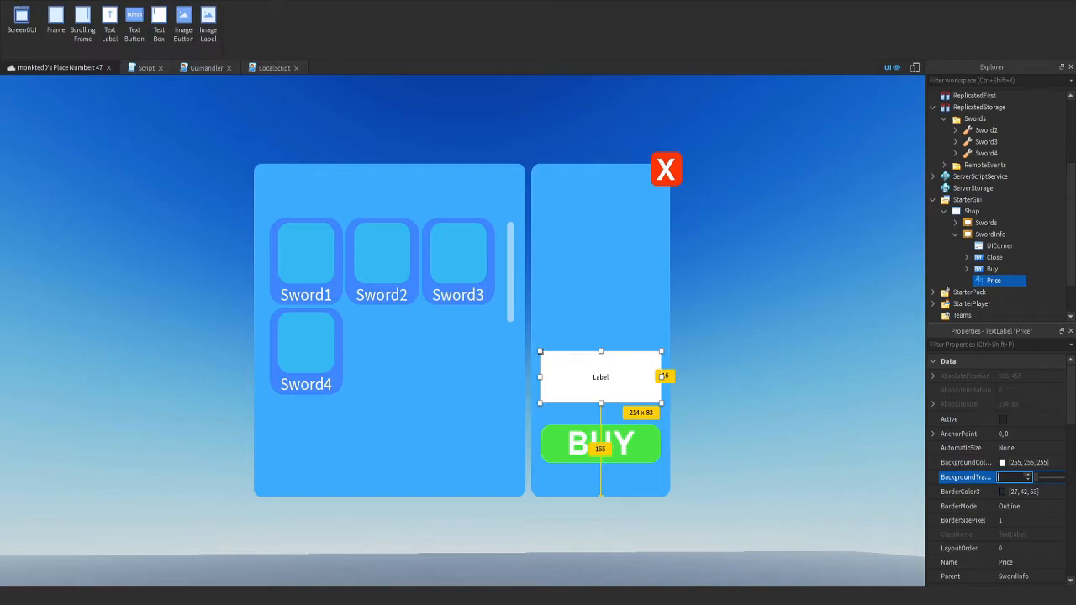
{"action": "key", "text": "Return"}
Make the Price label's text white (255, 255, 255) and enable scaled text
{"action": "scroll", "coordinate": [1001, 471], "scroll_direction": "down", "scroll_amount": 5}
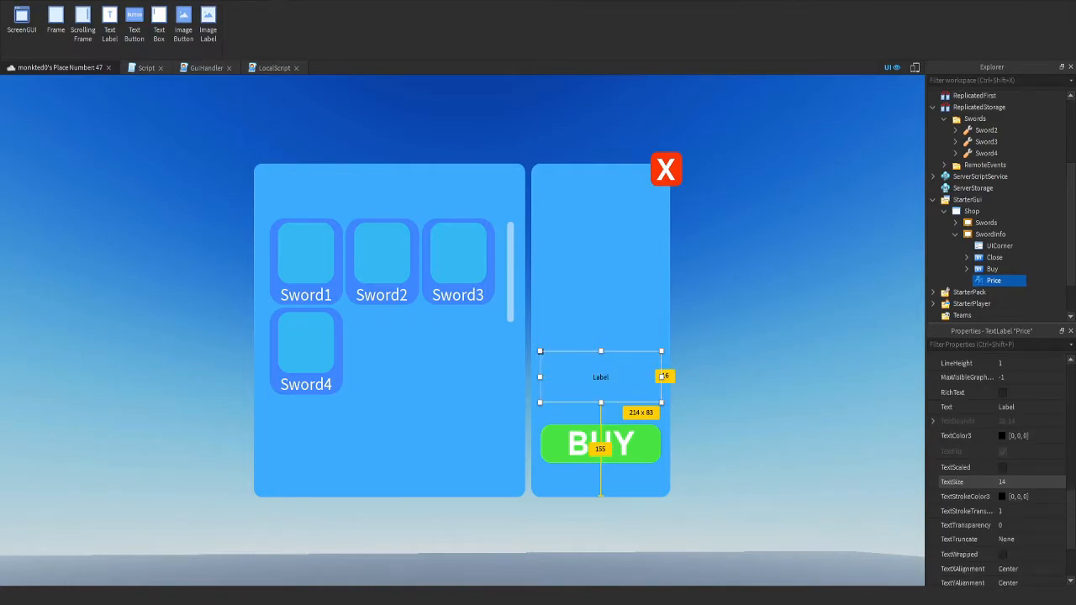
{"action": "left_click", "coordinate": [1002, 435]}
{"action": "left_click", "coordinate": [515, 276]}
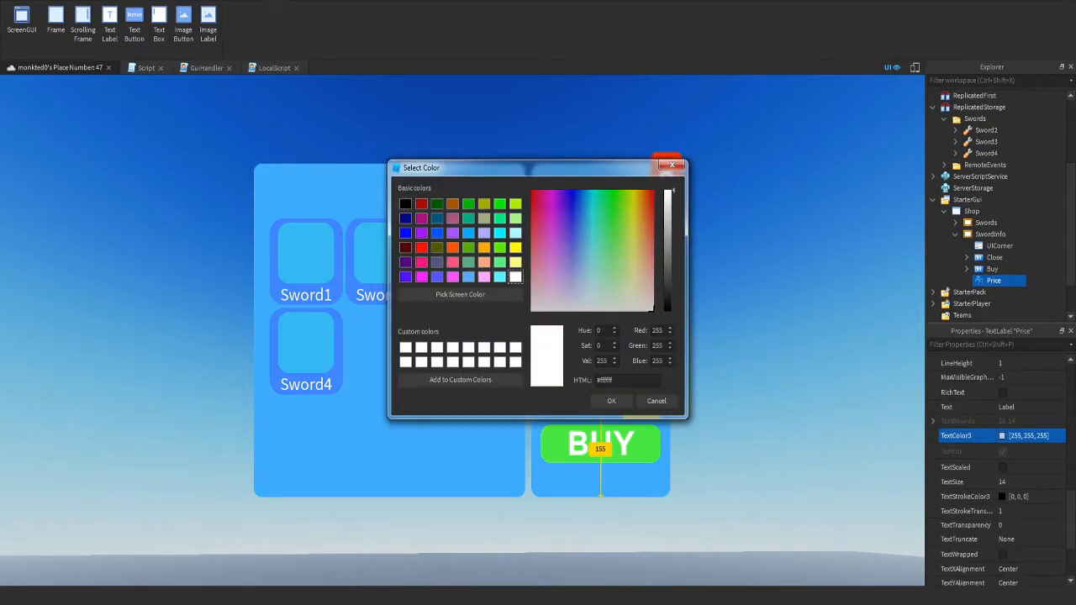
{"action": "left_click", "coordinate": [608, 396]}
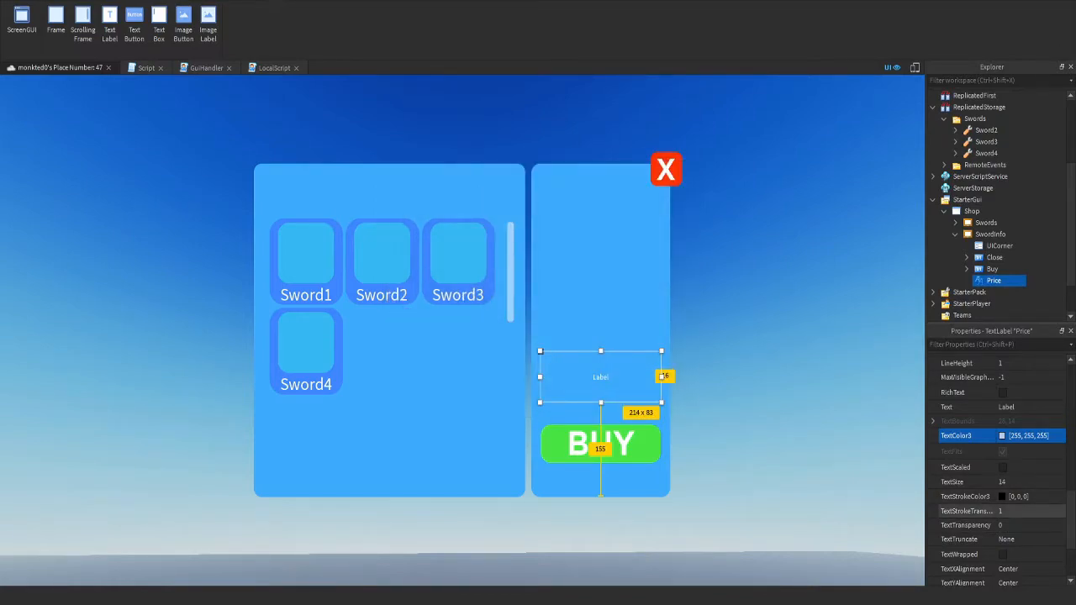
{"action": "left_click", "coordinate": [1002, 467]}
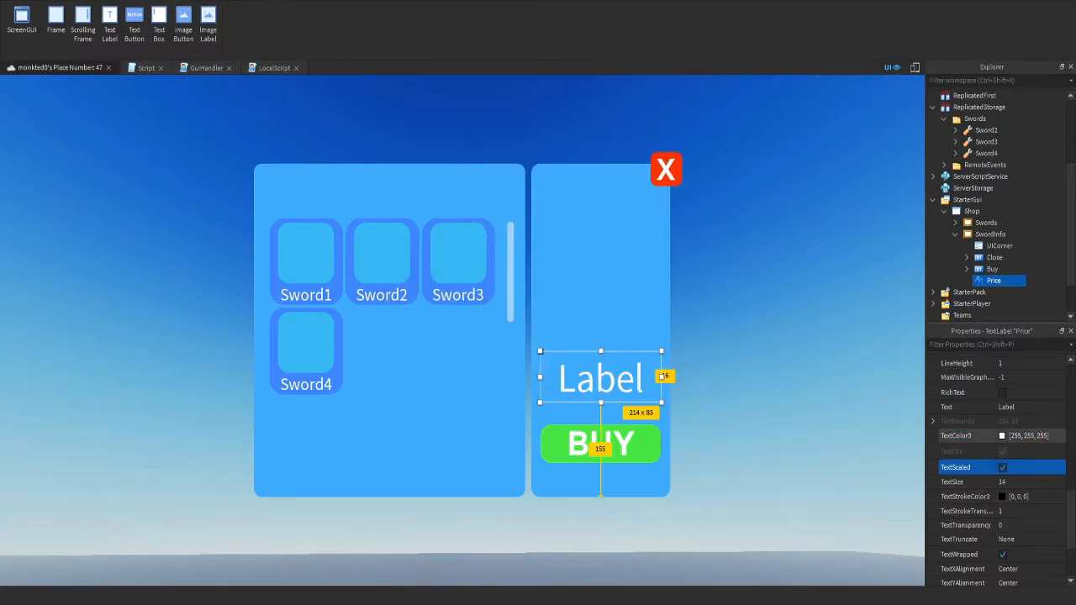
Set the Price label's text to 1000
{"action": "left_click", "coordinate": [1007, 407]}
{"action": "key", "text": "BackSpace"}
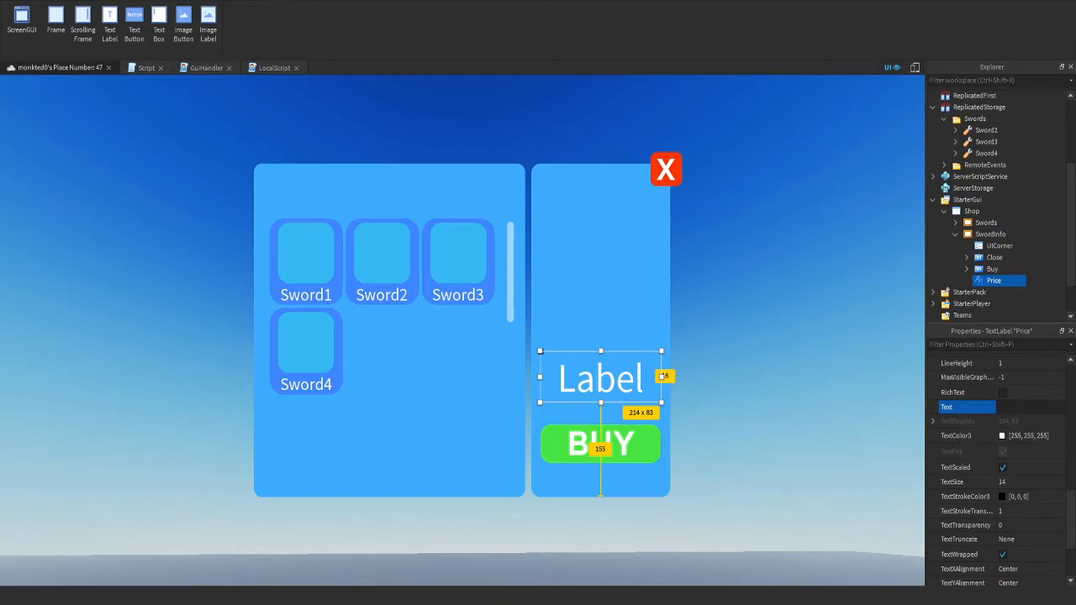
{"action": "type", "text": "1000"}
{"action": "key", "text": "Return"}
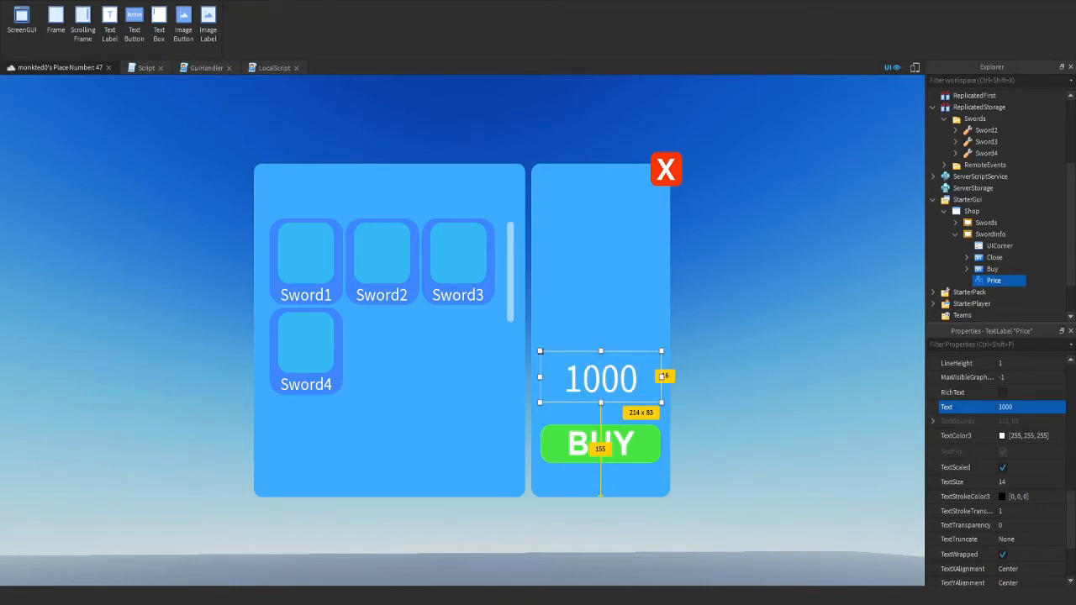
Set the Price label's font to GothamBold
{"action": "scroll", "coordinate": [1019, 433], "scroll_direction": "up", "scroll_amount": 2}
{"action": "left_click", "coordinate": [1029, 459]}
{"action": "left_click", "coordinate": [1029, 448]}
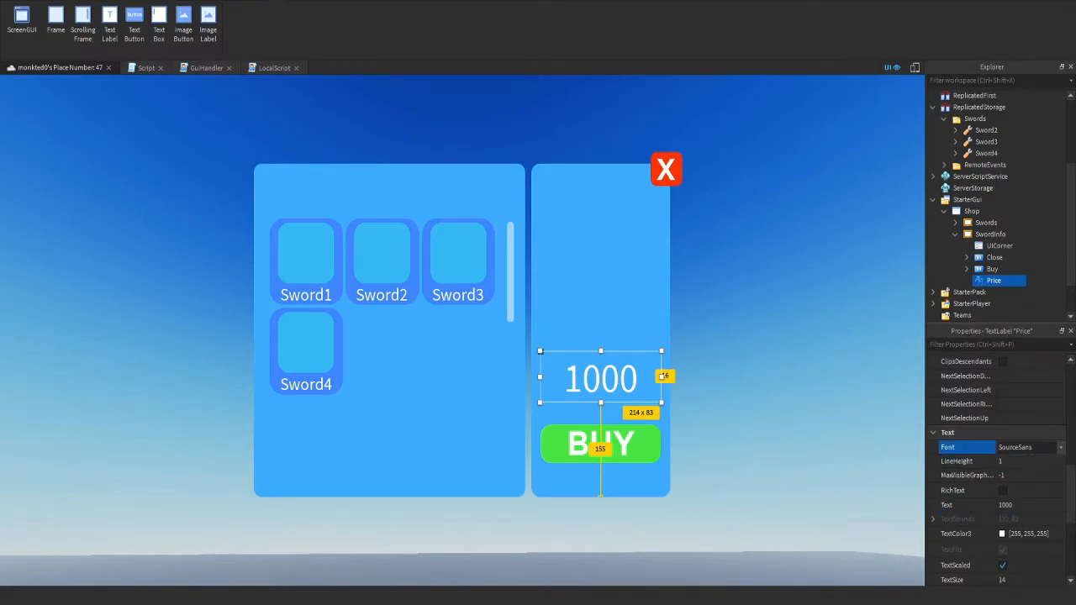
{"action": "left_click", "coordinate": [1029, 448]}
{"action": "scroll", "coordinate": [1025, 501], "scroll_direction": "up", "scroll_amount": 4}
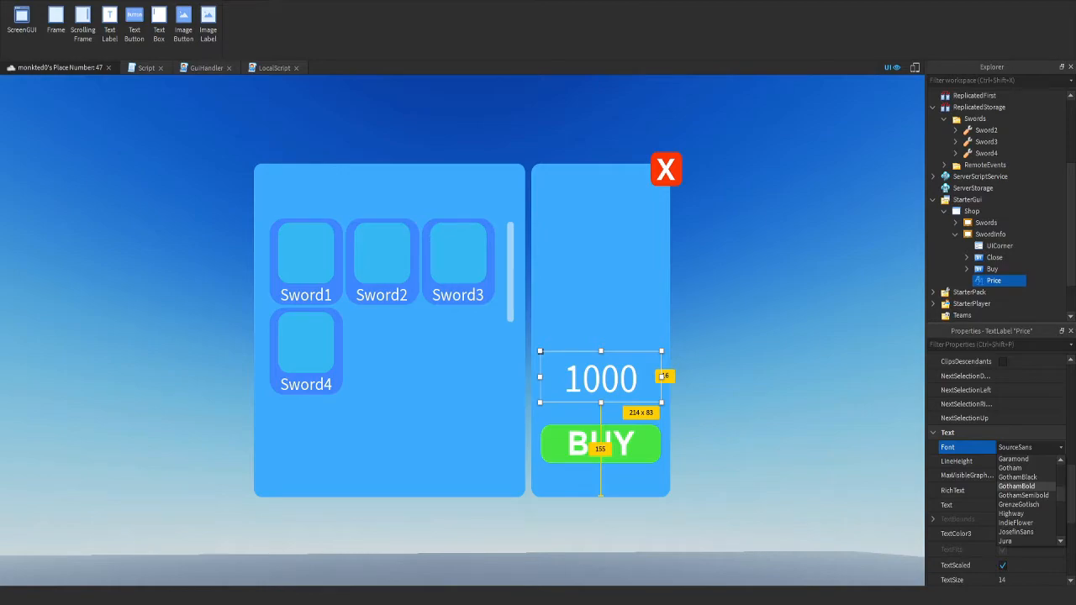
{"action": "left_click", "coordinate": [1017, 486]}
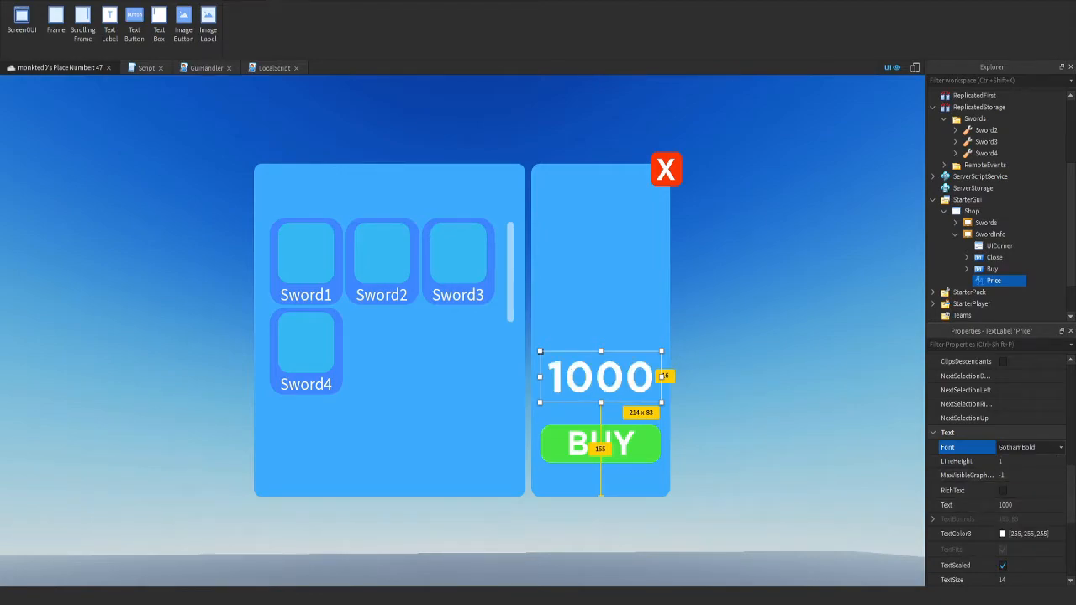
Add an ImageLabel to the SwordInfo frame, enlarge it to about 185 x 185, and center it above the price
{"action": "scroll", "coordinate": [1001, 504], "scroll_direction": "down", "scroll_amount": 3}
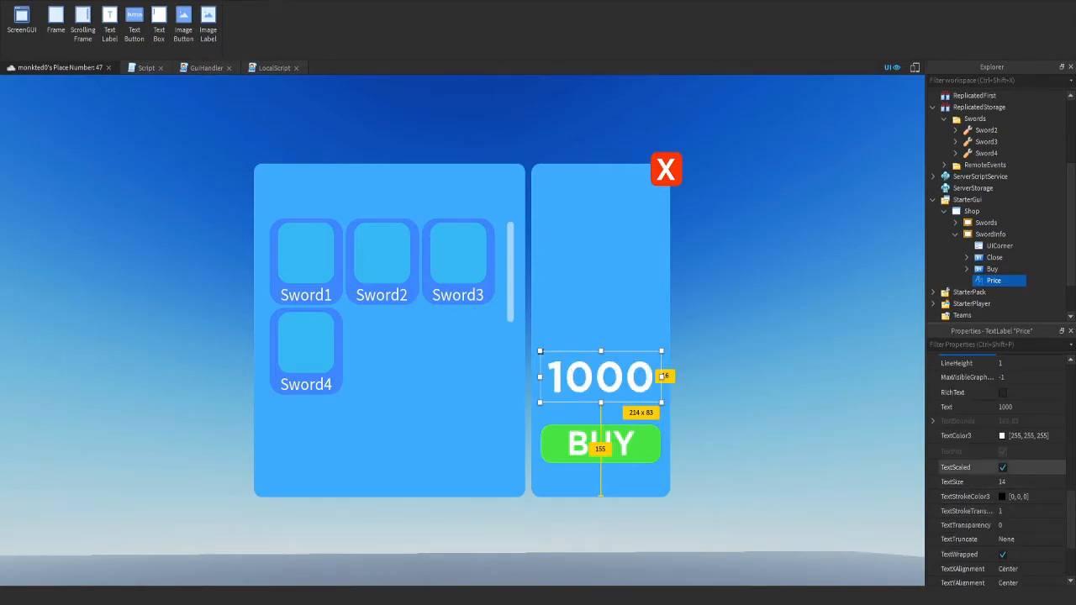
{"action": "left_click", "coordinate": [828, 244]}
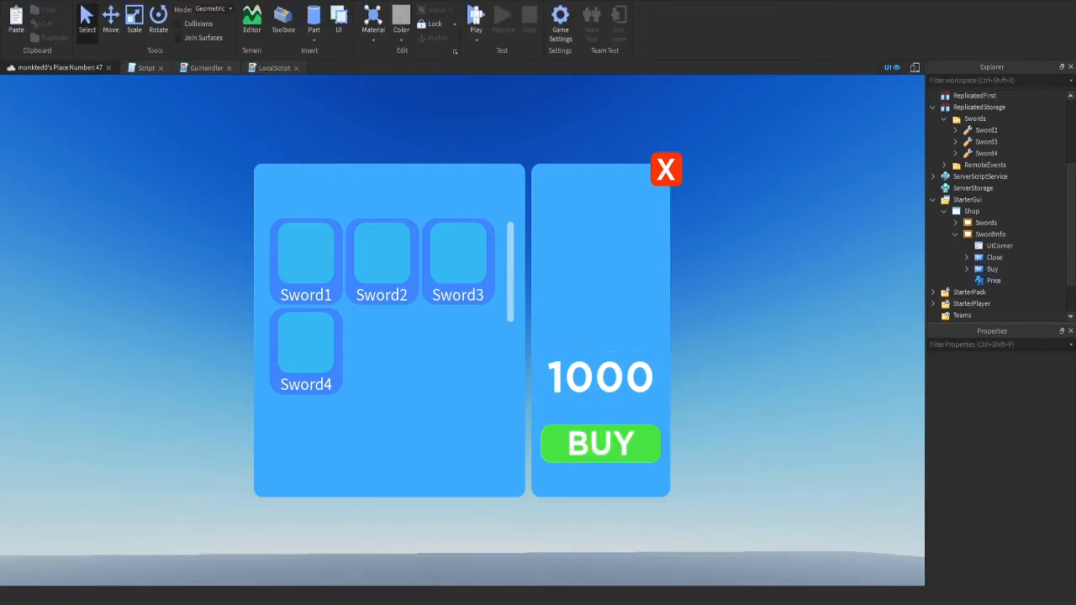
{"action": "left_click", "coordinate": [990, 233]}
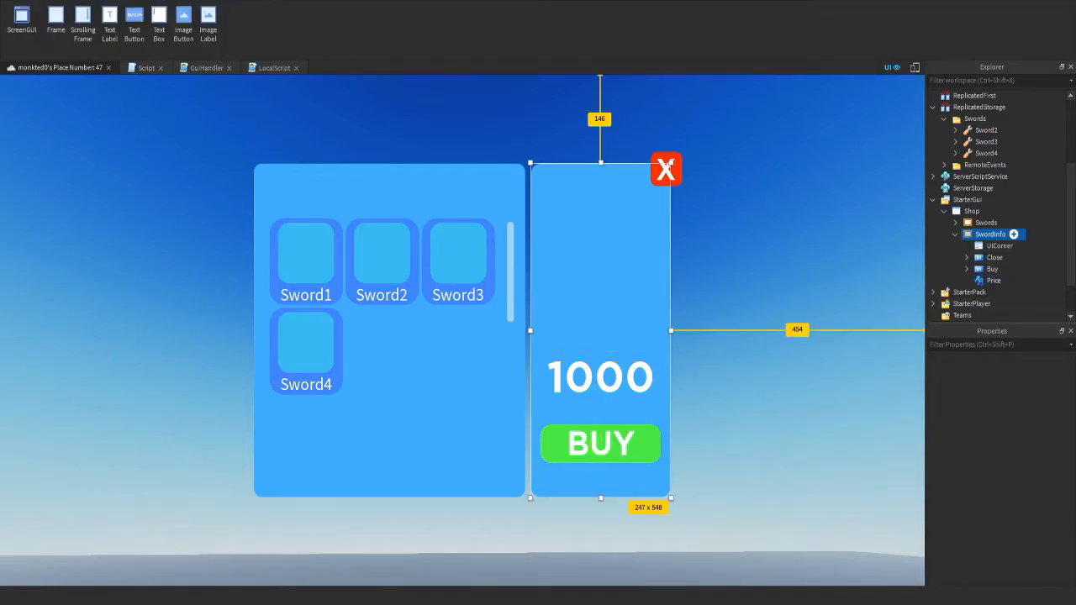
{"action": "left_click", "coordinate": [1015, 234]}
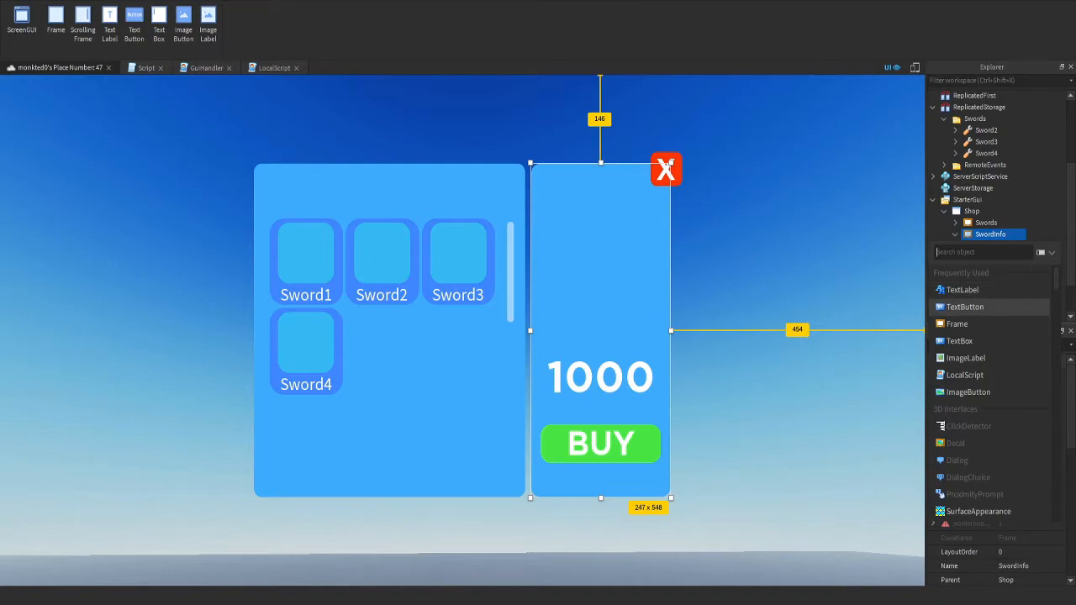
{"action": "left_click", "coordinate": [966, 358]}
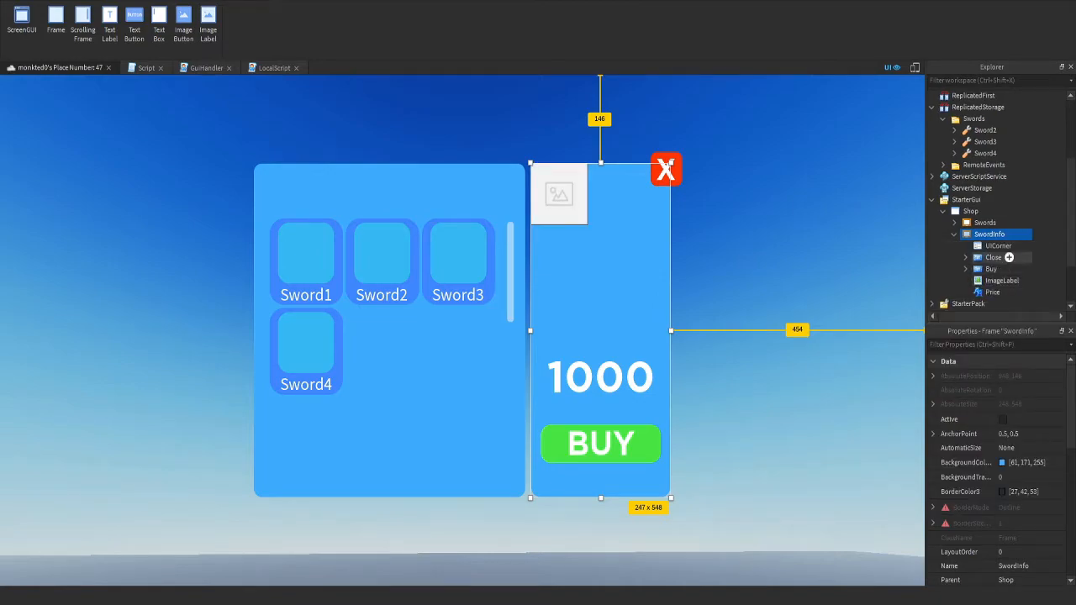
{"action": "left_click", "coordinate": [1002, 280]}
{"action": "left_click_drag", "start_coordinate": [576, 217], "coordinate": [650, 298]}
{"action": "left_click_drag", "start_coordinate": [598, 242], "coordinate": [600, 253]}
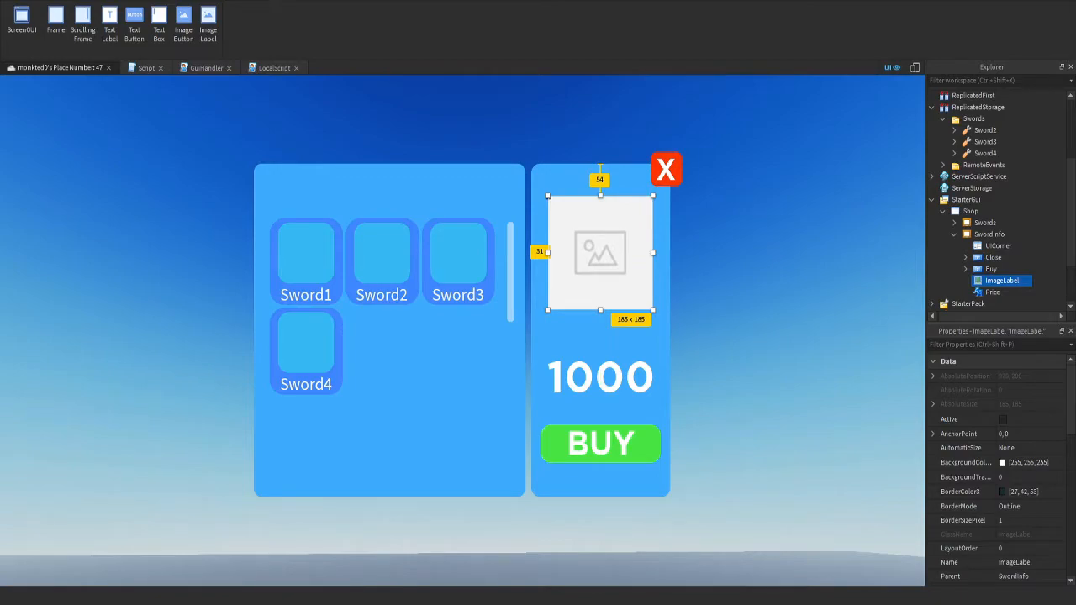
Add a UICorner to the ImageLabel in the SwordInfo frame
{"action": "left_click", "coordinate": [1025, 281]}
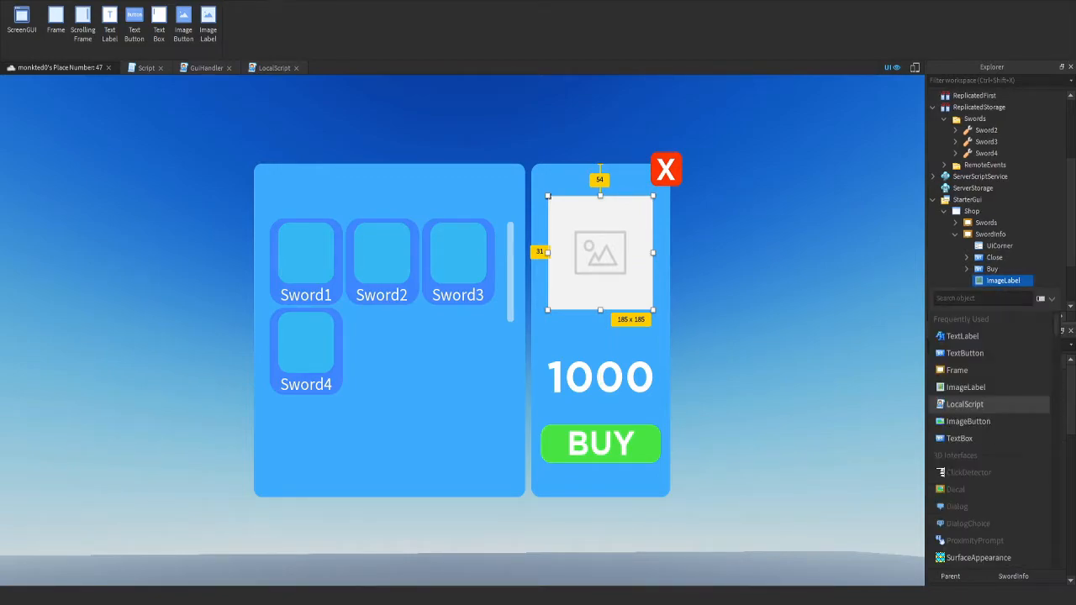
{"action": "type", "text": "UI"}
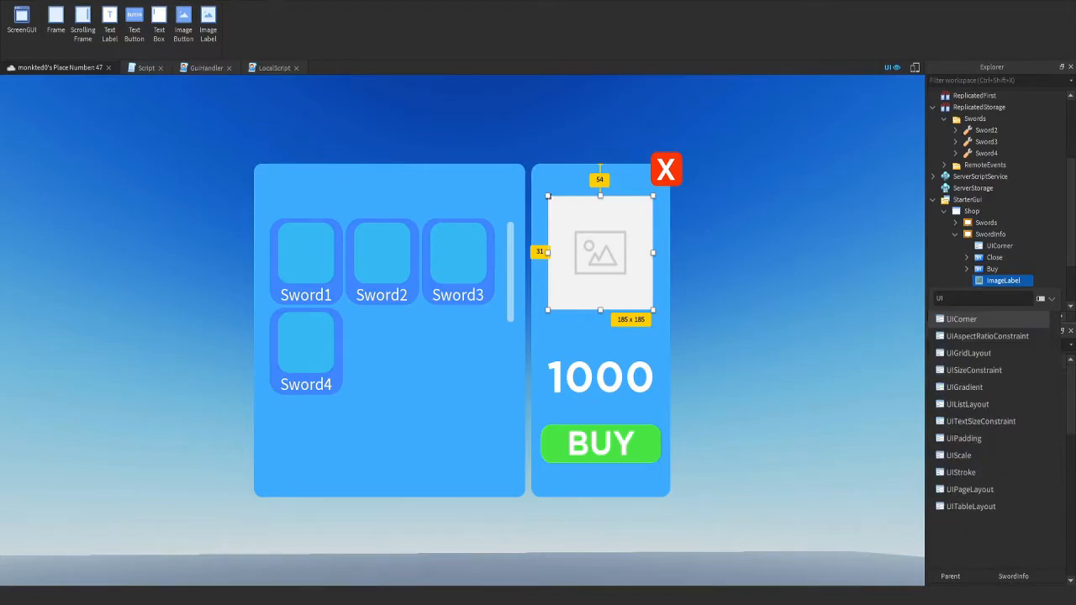
{"action": "key", "text": "Return"}
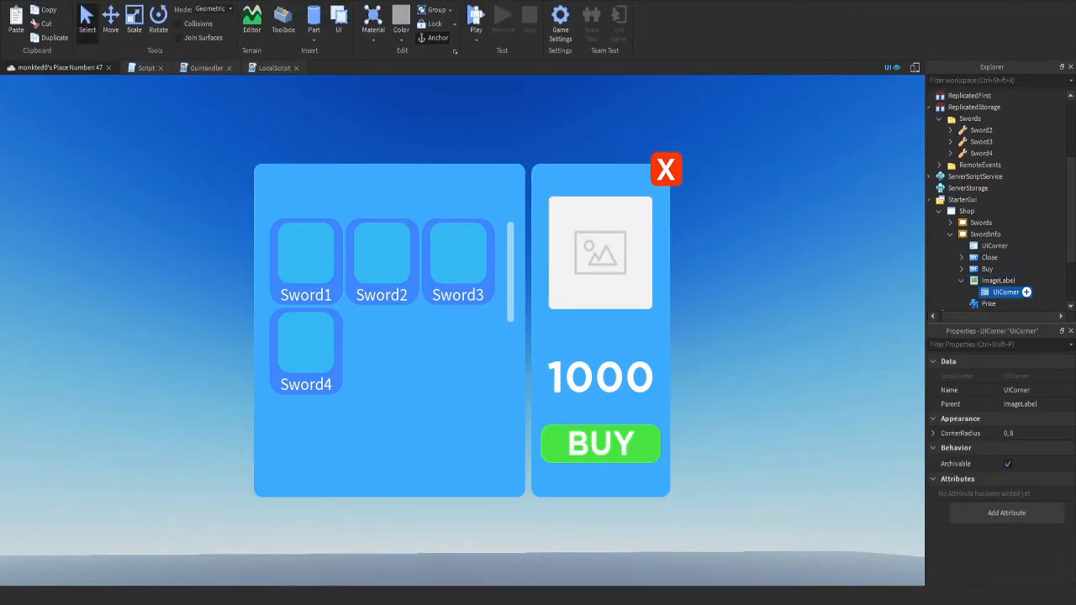
Clear the ImageLabel's placeholder image so its Image property is empty
{"action": "left_click", "coordinate": [999, 280]}
{"action": "scroll", "coordinate": [1001, 462], "scroll_direction": "down", "scroll_amount": 10}
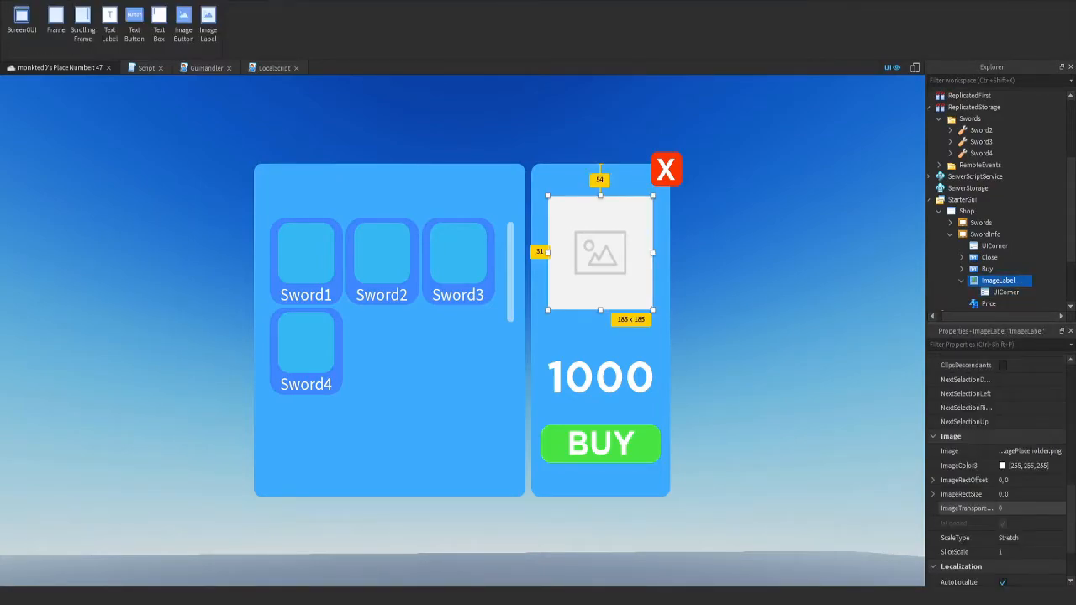
{"action": "left_click", "coordinate": [1030, 450]}
{"action": "key", "text": "BackSpace"}
{"action": "key", "text": "Return"}
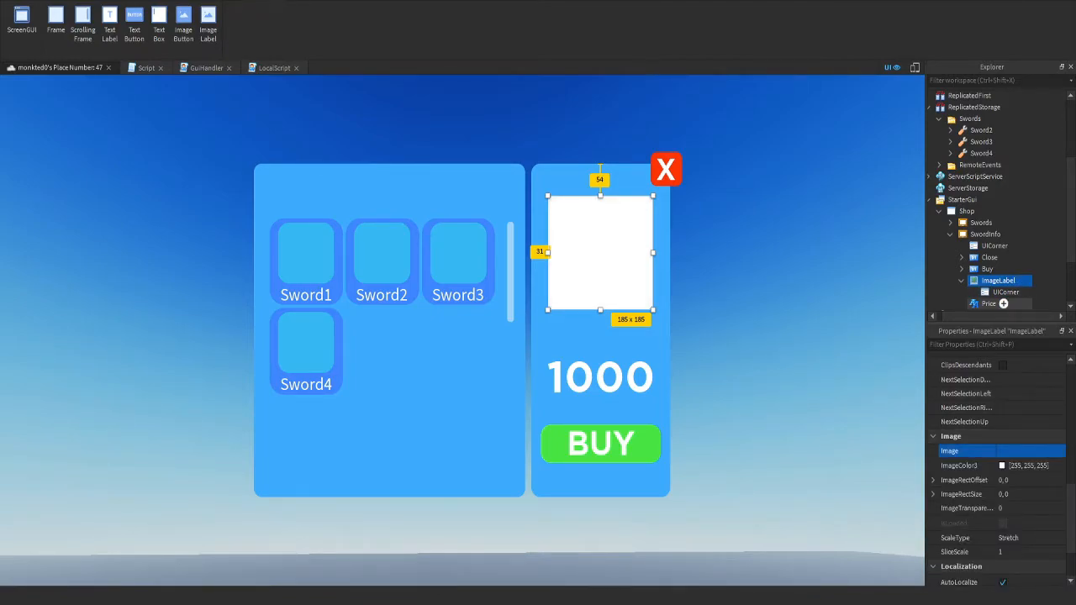
Set the ImageLabel's background color to blue (47, 141, 255)
{"action": "scroll", "coordinate": [992, 446], "scroll_direction": "up", "scroll_amount": 10}
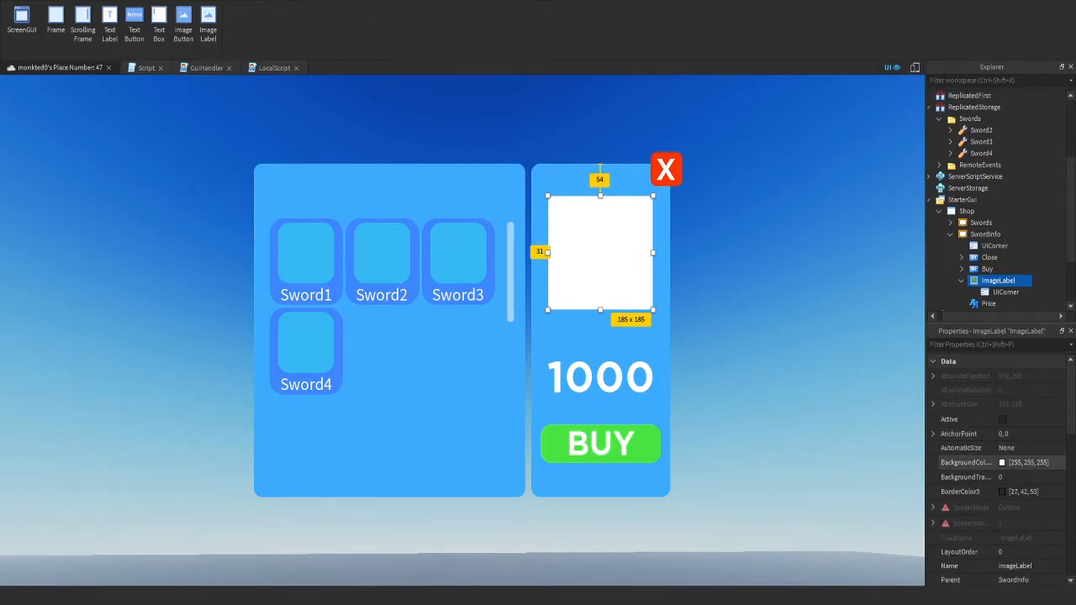
{"action": "left_click", "coordinate": [1002, 463]}
{"action": "left_click_drag", "start_coordinate": [454, 167], "coordinate": [818, 287]}
{"action": "left_click_drag", "start_coordinate": [940, 386], "coordinate": [945, 333]}
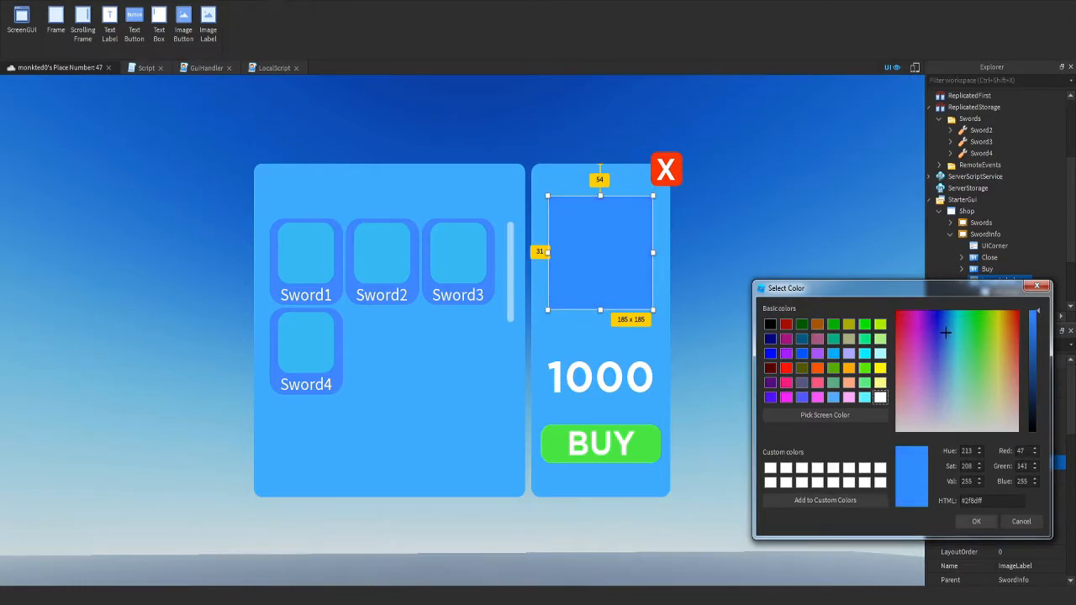
{"action": "left_click", "coordinate": [976, 521]}
Try a corner radius of 0.2 on the ImageLabel's UICorner and settle on 0.1, 0
{"action": "key", "text": "ctrl+shift+v"}
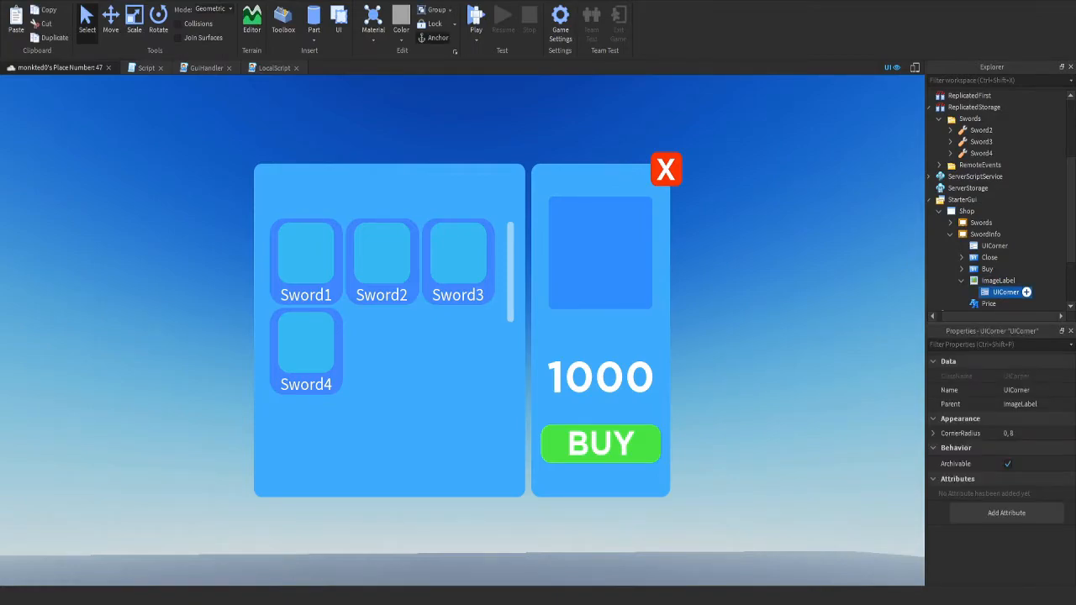
{"action": "left_click", "coordinate": [1021, 433]}
{"action": "type", "text": "0.2"}
{"action": "key", "text": "Return"}
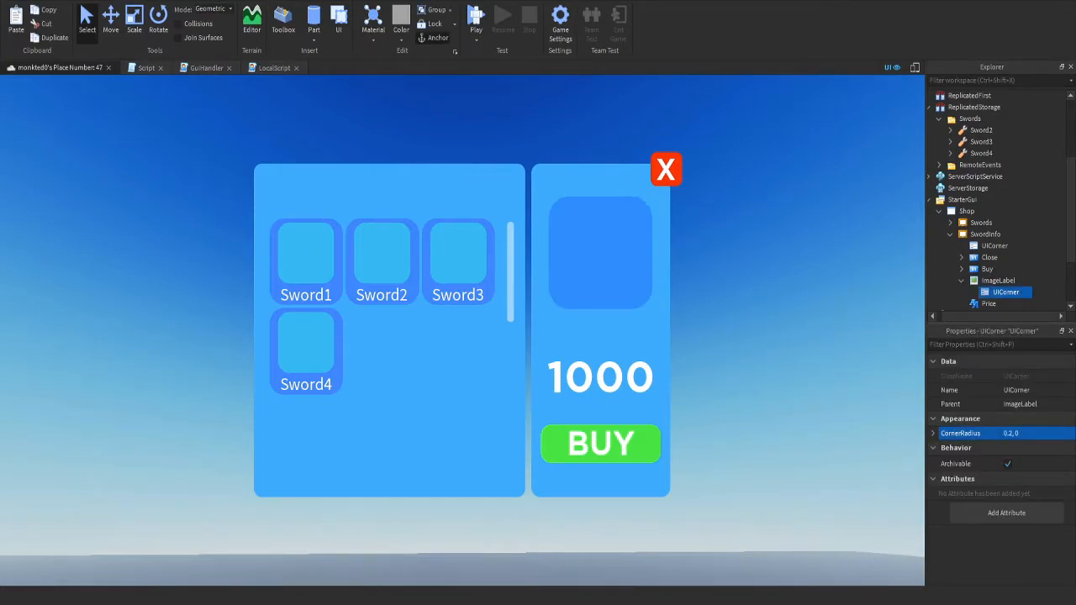
{"action": "left_click", "coordinate": [1022, 433]}
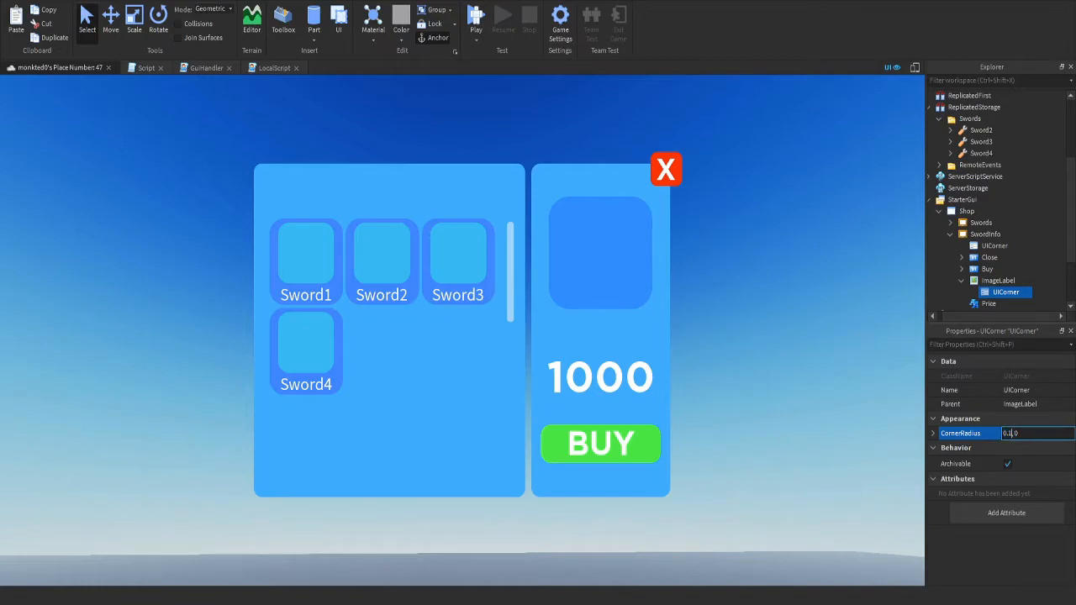
{"action": "key", "text": "Return"}
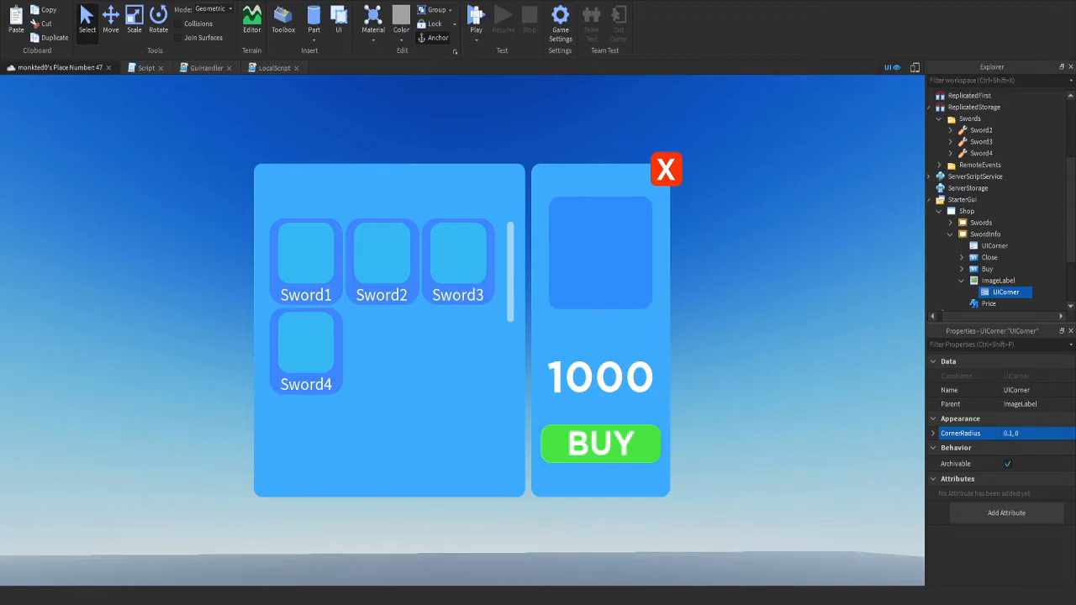
Move the Price label and the Buy button slightly up, closer to the image label
{"action": "left_click", "coordinate": [1005, 280]}
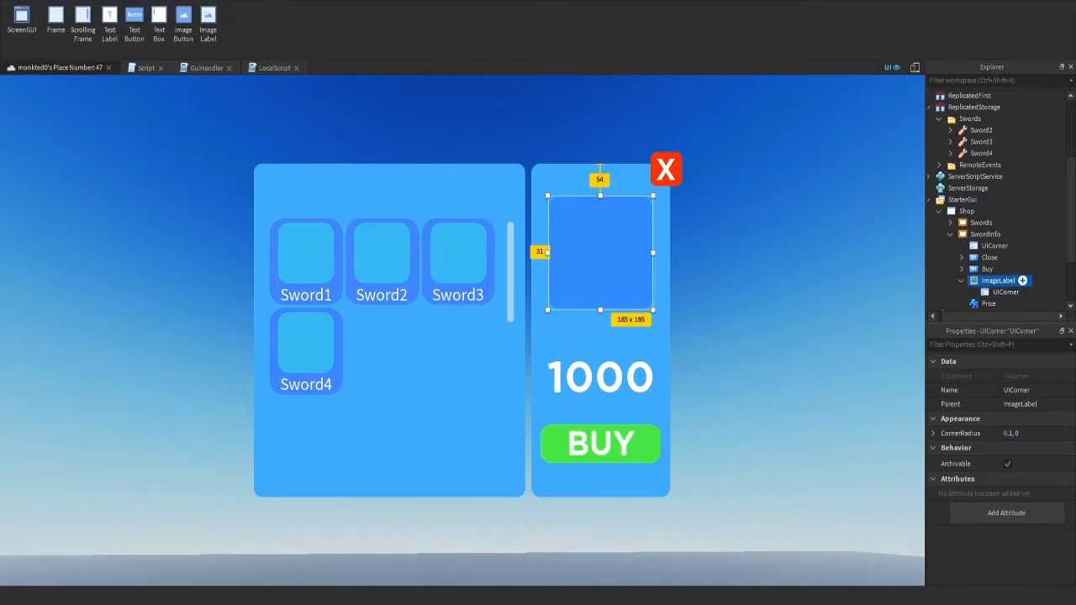
{"action": "left_click_drag", "start_coordinate": [600, 377], "coordinate": [600, 360]}
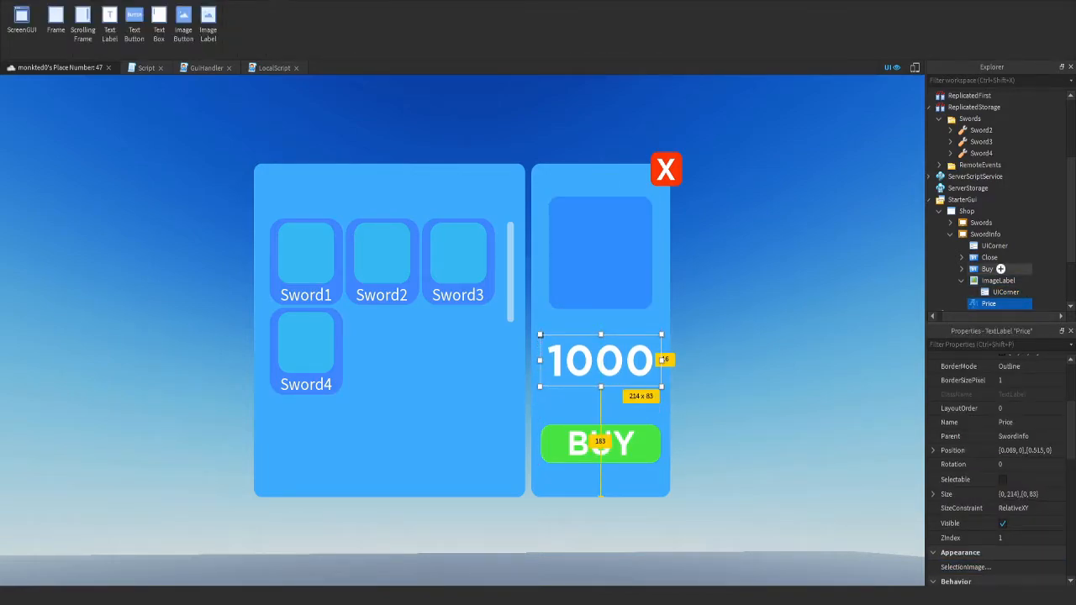
{"action": "left_click", "coordinate": [988, 268]}
{"action": "left_click_drag", "start_coordinate": [601, 443], "coordinate": [601, 429]}
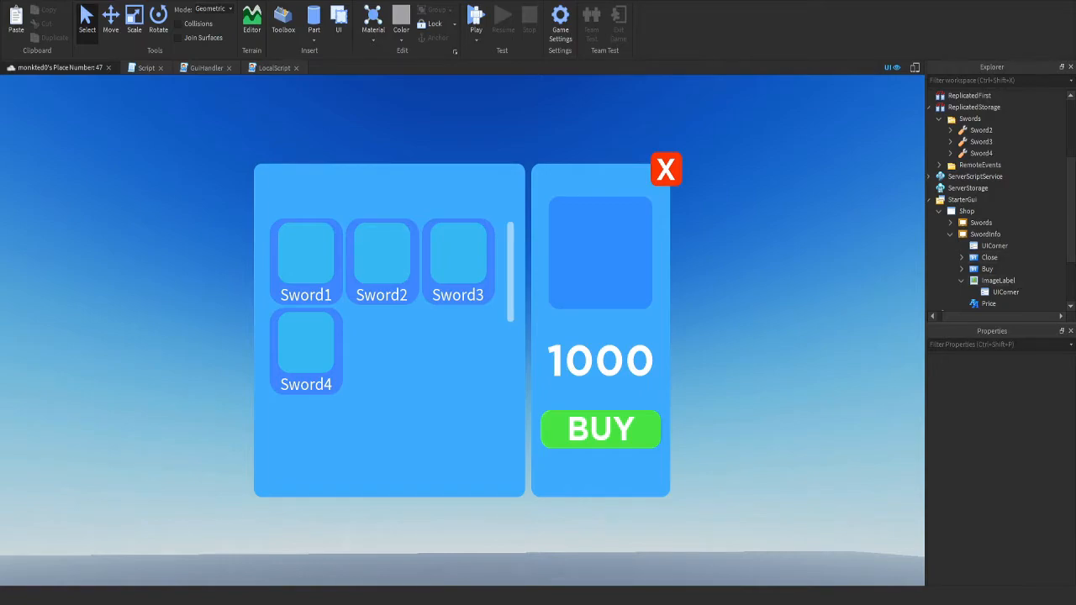
Move the GuiHandler script out of the Swords frame directly into the Shop GUI, with both frames collapsed
{"action": "left_click", "coordinate": [960, 280]}
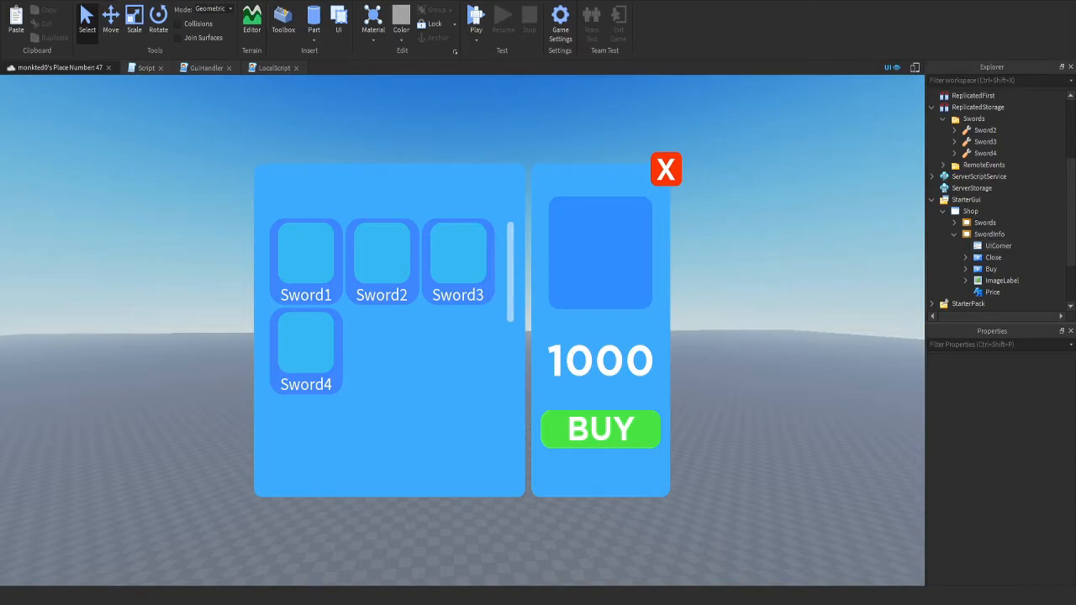
{"action": "left_click", "coordinate": [954, 233]}
{"action": "left_click", "coordinate": [955, 222]}
{"action": "left_click_drag", "start_coordinate": [1005, 246], "coordinate": [979, 211]}
{"action": "left_click", "coordinate": [956, 234]}
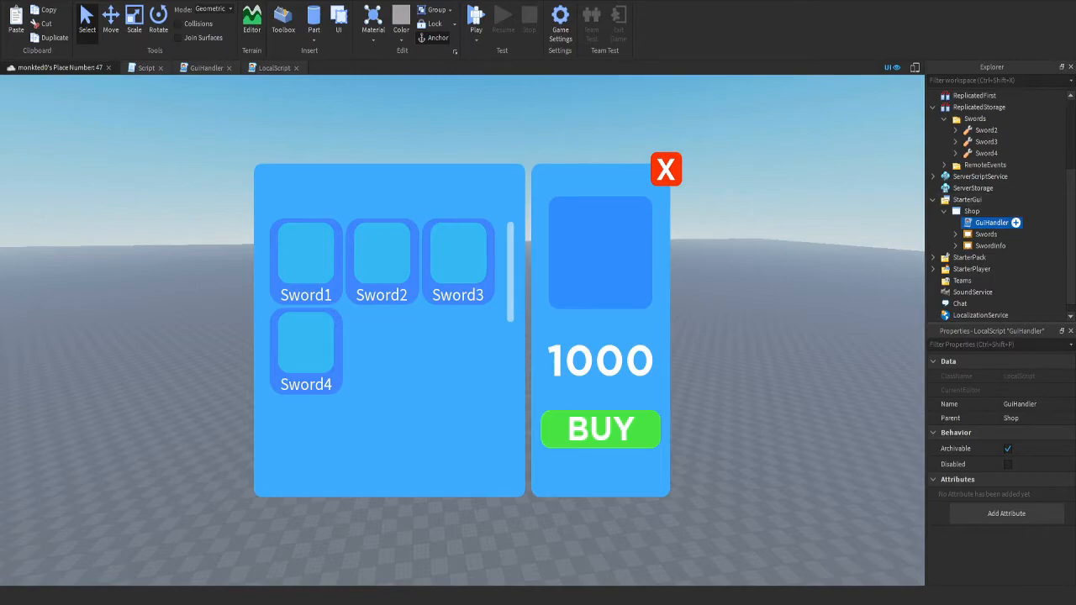
{"action": "left_click", "coordinate": [956, 233]}
{"action": "left_click", "coordinate": [945, 234]}
{"action": "key", "text": "Escape"}
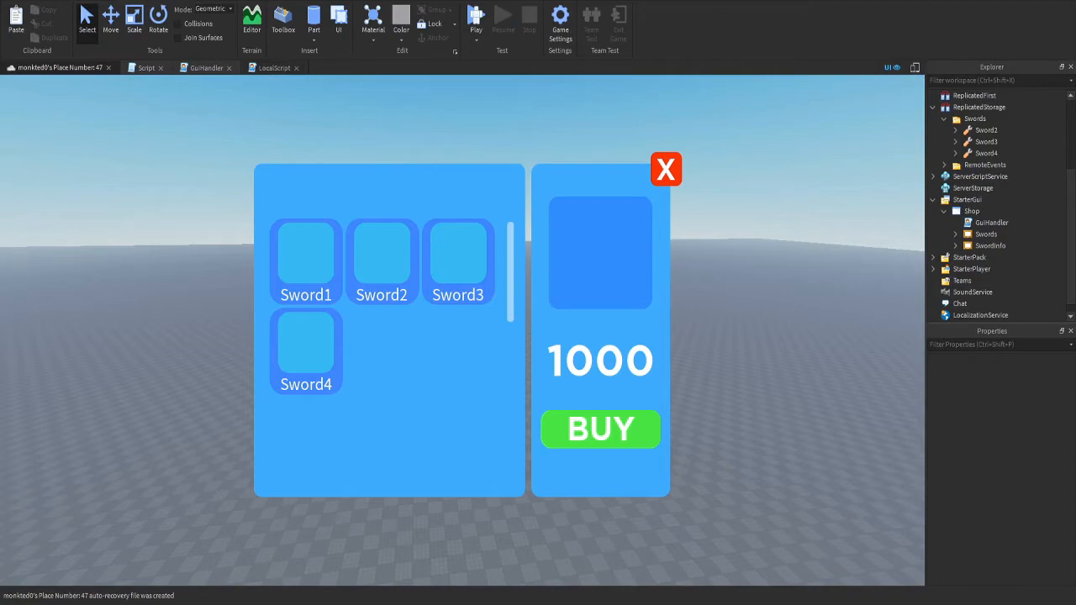
Search the Toolbox's image library for sword
{"action": "left_click", "coordinate": [283, 23]}
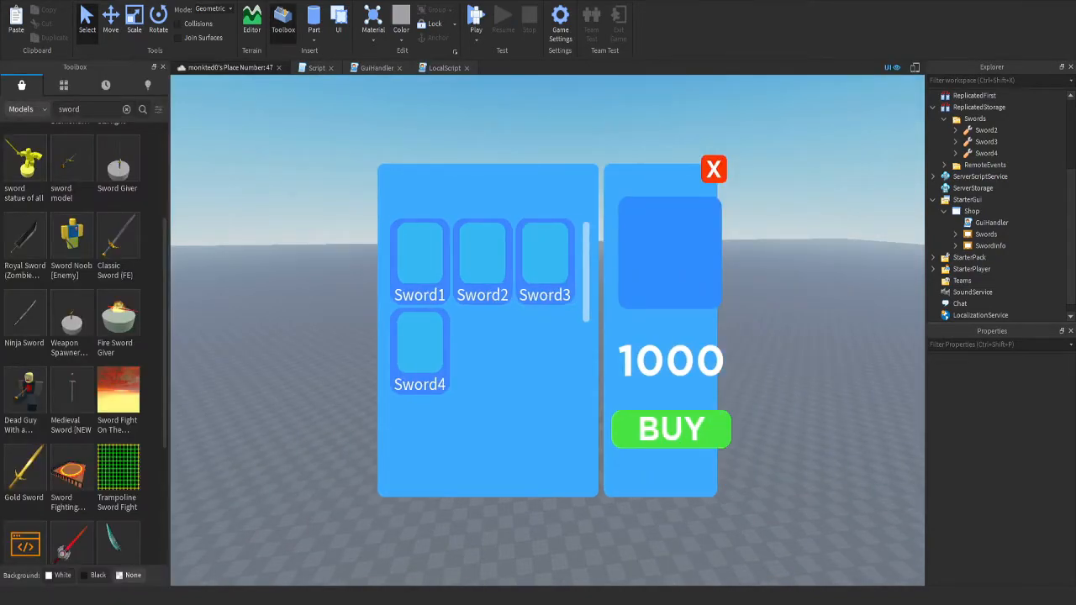
{"action": "left_click", "coordinate": [25, 108]}
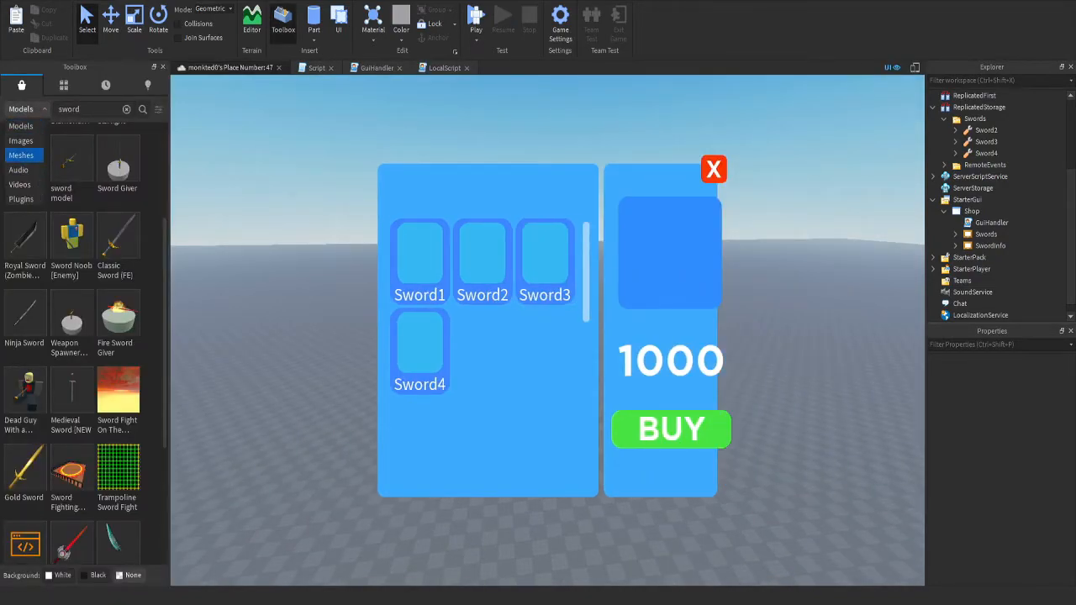
{"action": "left_click", "coordinate": [21, 141]}
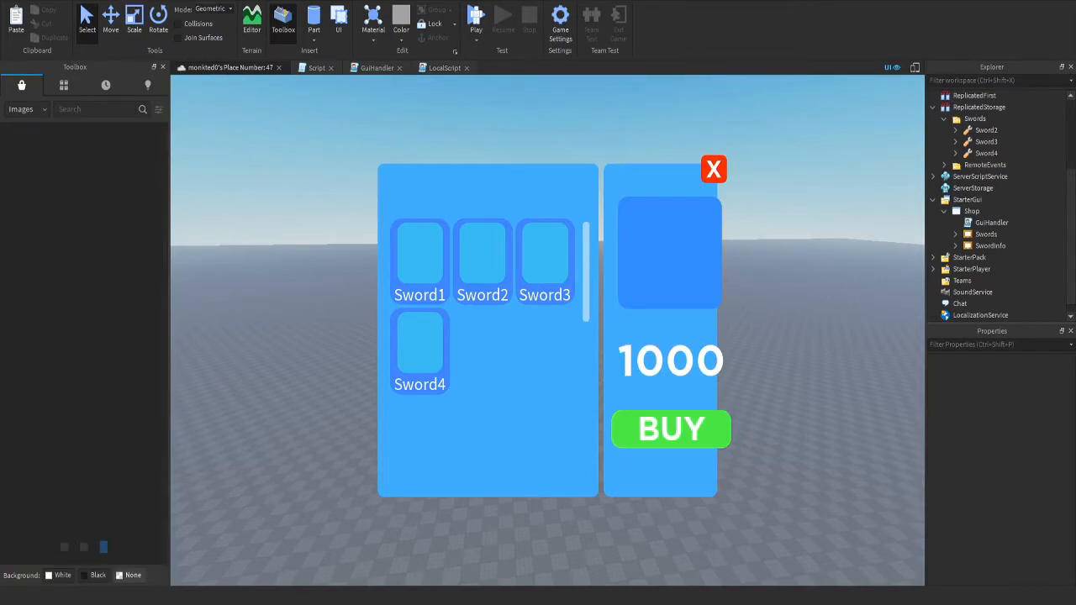
{"action": "type", "text": "sword"}
{"action": "key", "text": "Return"}
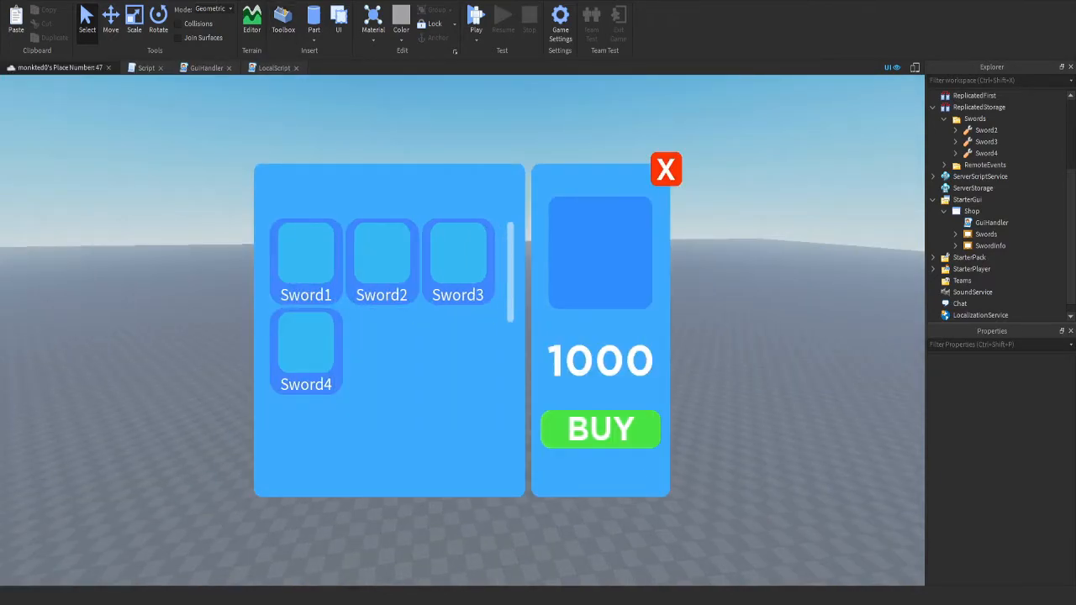
{"action": "left_click", "coordinate": [283, 21]}
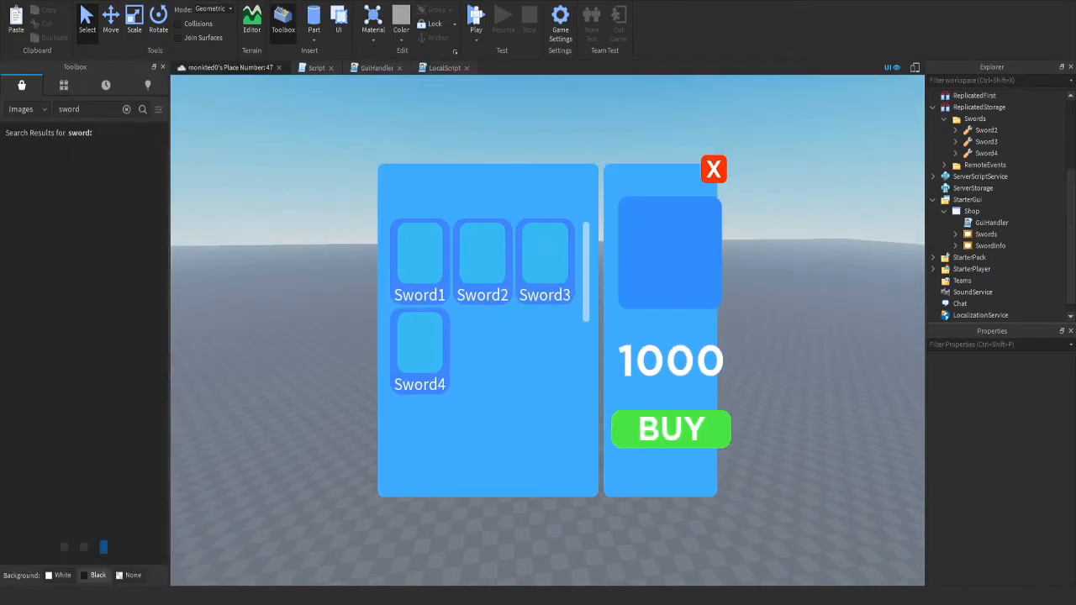
{"action": "left_click", "coordinate": [163, 67]}
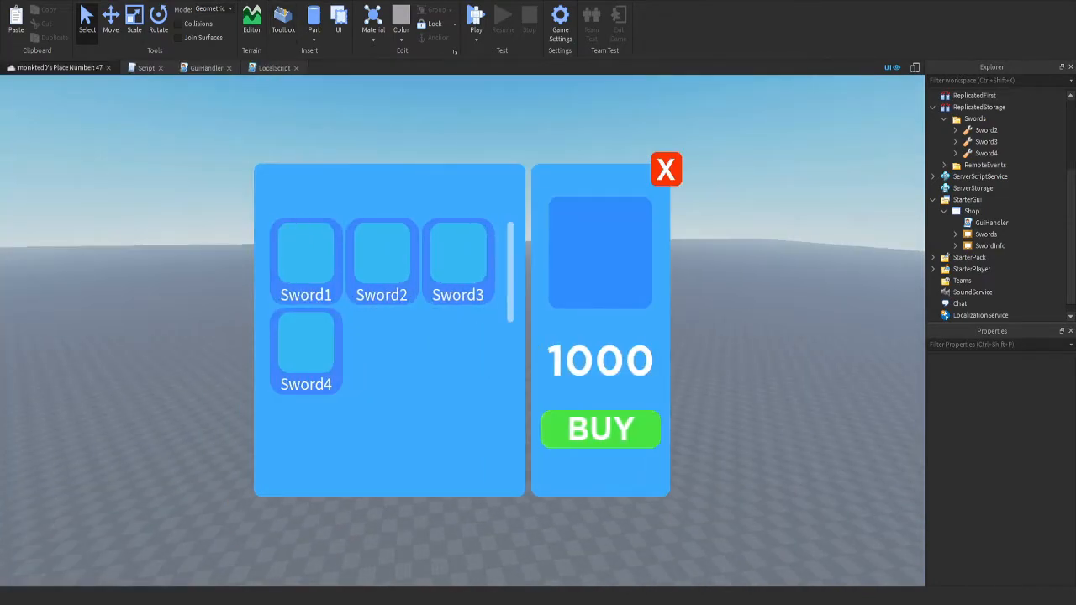
Convert the sizes of SwordInfo's Close and Buy buttons to scale with the Unit Conversion plugin
{"action": "left_click", "coordinate": [231, 1]}
{"action": "left_click", "coordinate": [252, 1]}
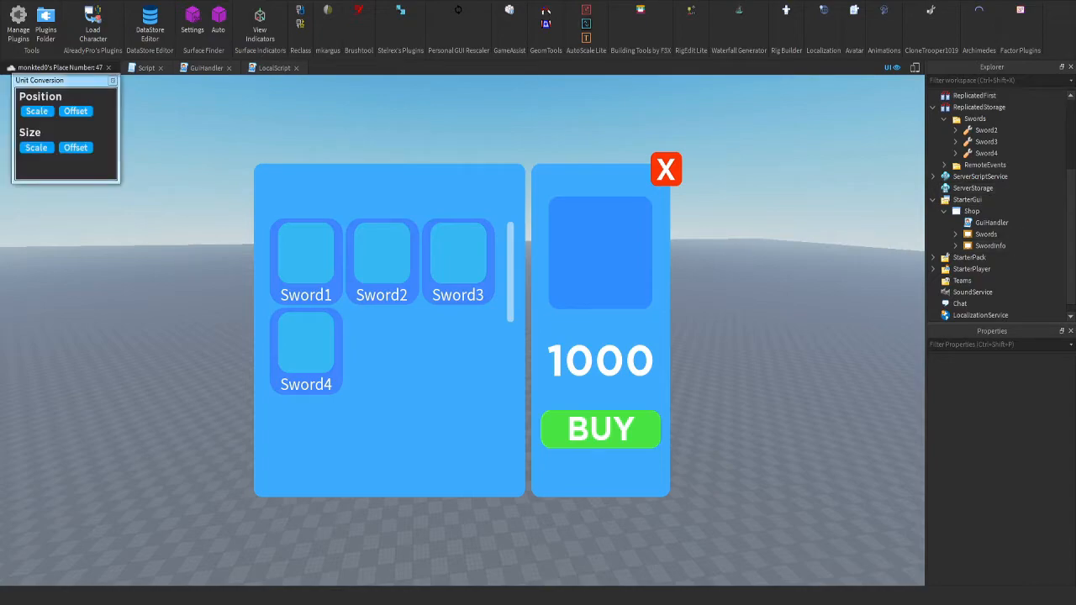
{"action": "left_click", "coordinate": [956, 246]}
{"action": "scroll", "coordinate": [992, 257], "scroll_direction": "down", "scroll_amount": 3}
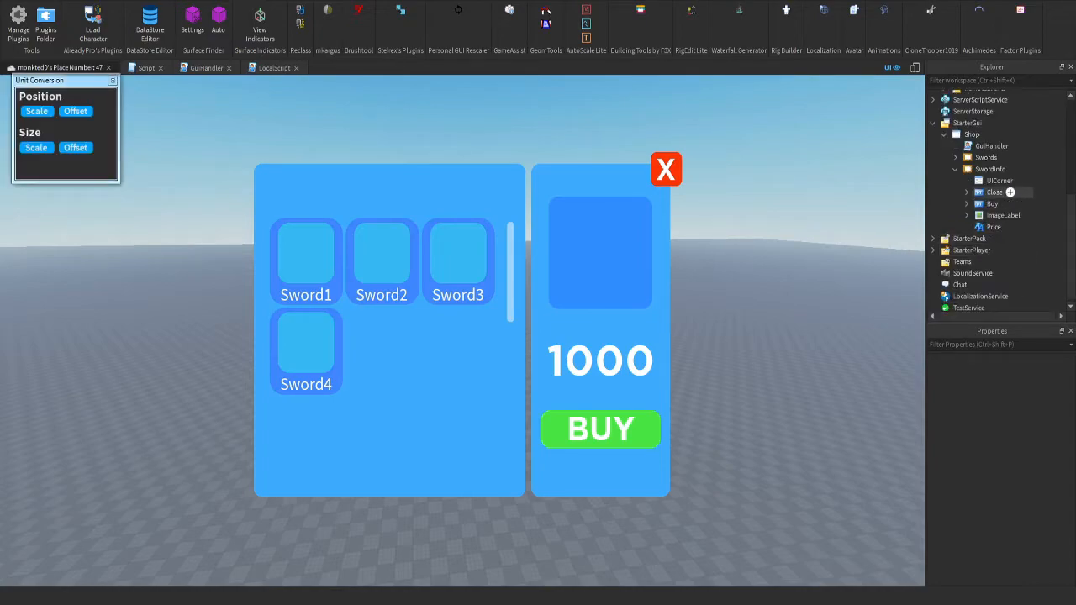
{"action": "left_click", "coordinate": [994, 192]}
{"action": "left_click", "coordinate": [36, 147]}
{"action": "left_click", "coordinate": [1005, 204]}
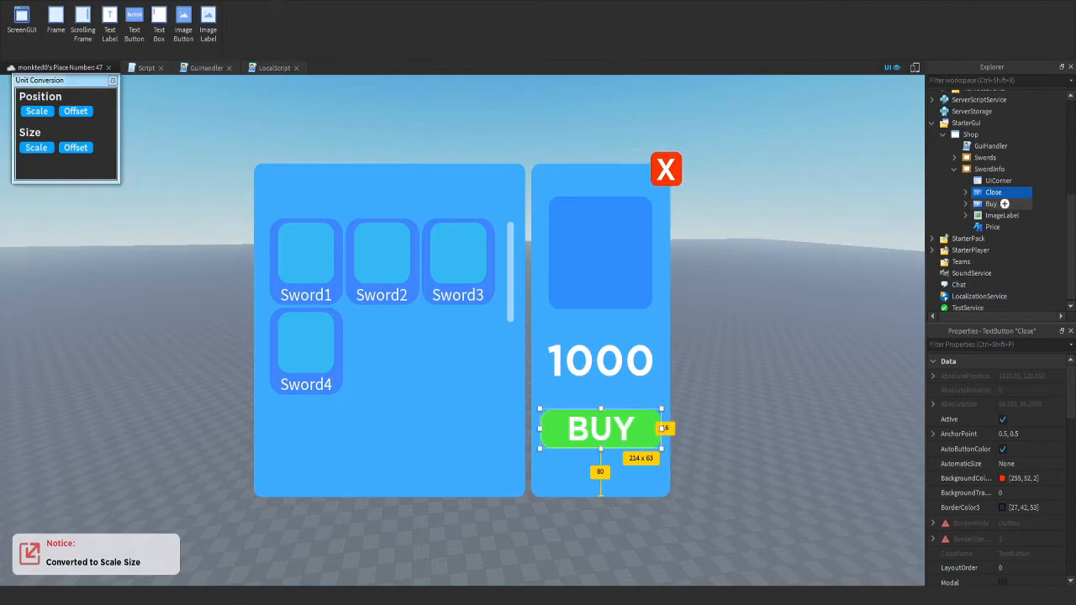
{"action": "left_click", "coordinate": [37, 147]}
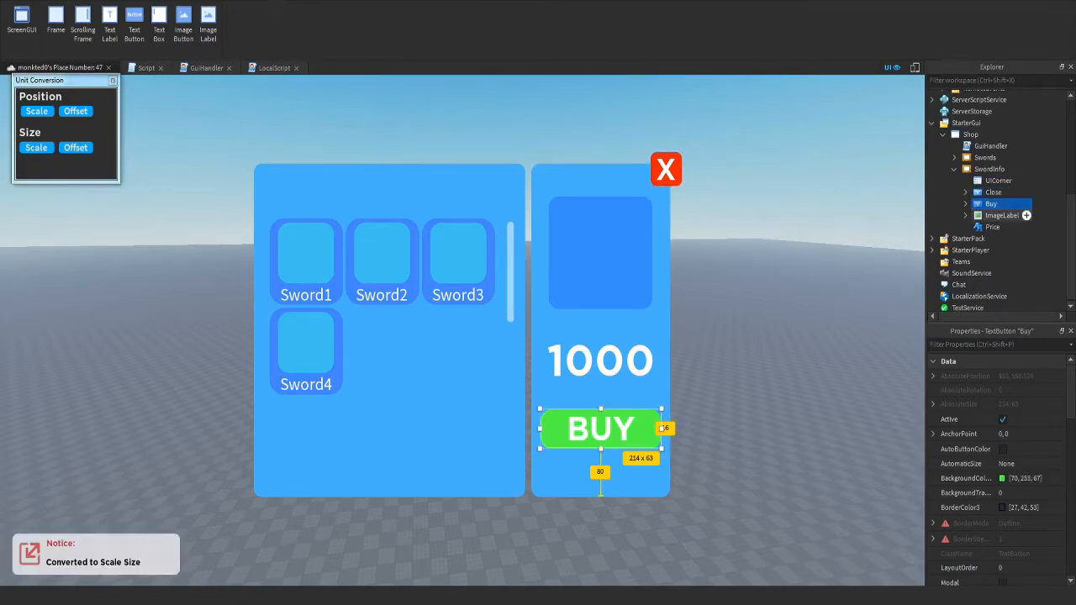
Convert the sizes of SwordInfo's ImageLabel and Price label to scale and close the Unit Conversion plugin
{"action": "left_click", "coordinate": [1003, 216]}
{"action": "left_click", "coordinate": [36, 147]}
{"action": "left_click", "coordinate": [1006, 227]}
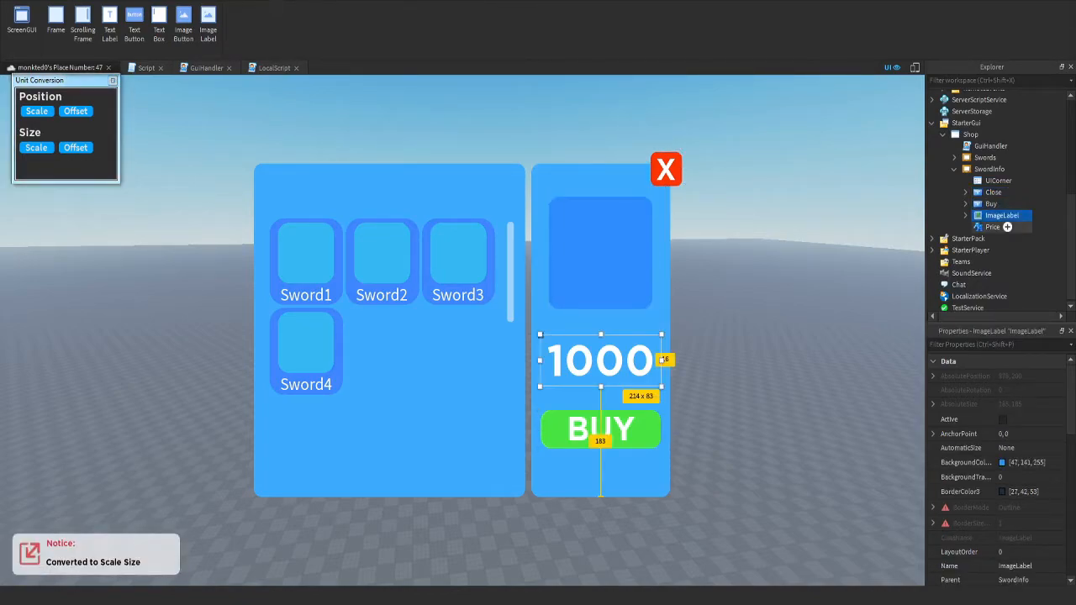
{"action": "left_click", "coordinate": [36, 148]}
{"action": "left_click", "coordinate": [113, 81]}
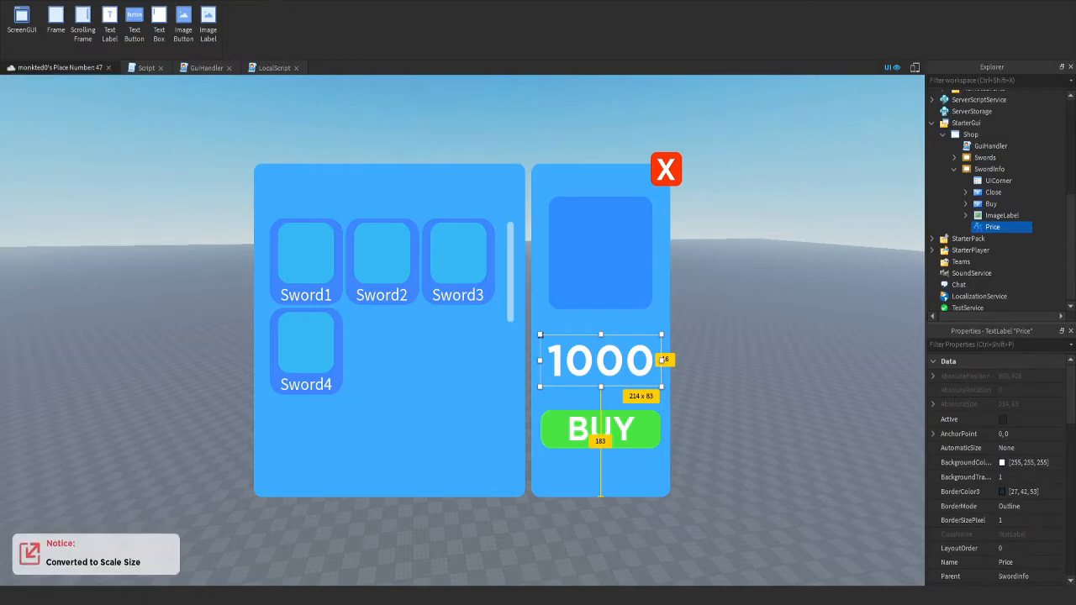
Open the GuiHandler script under the Shop GUI and delete its default print line
{"action": "left_click", "coordinate": [915, 68]}
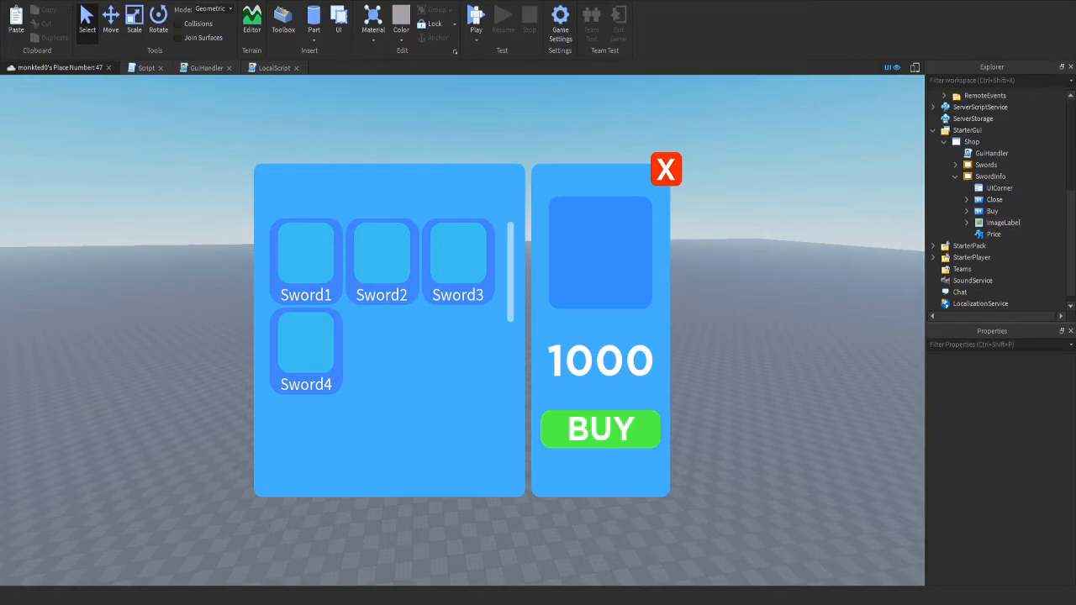
{"action": "left_click", "coordinate": [955, 176]}
{"action": "left_click", "coordinate": [992, 211]}
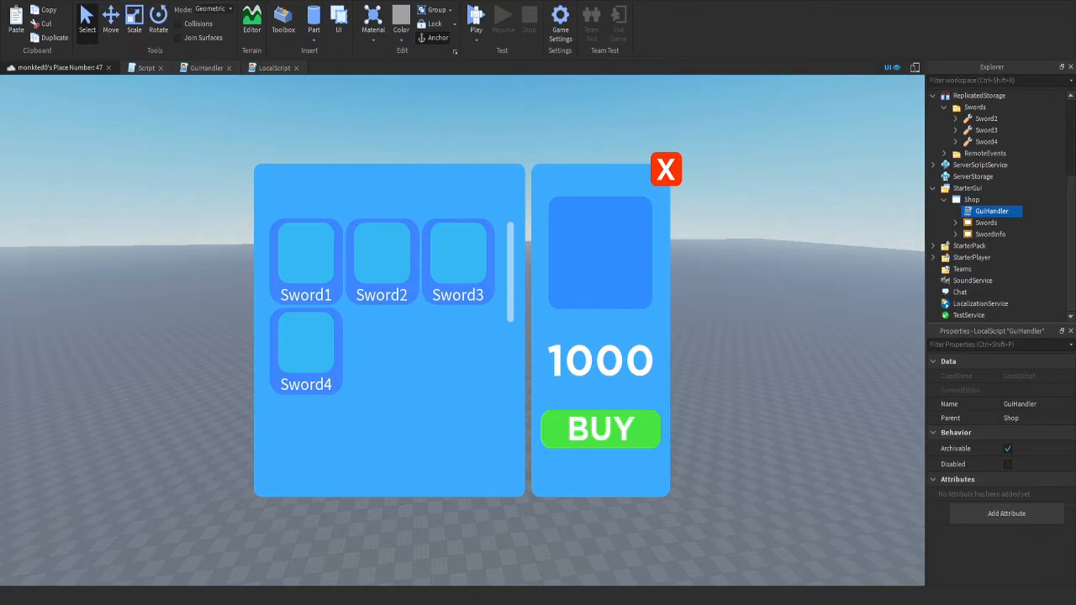
{"action": "double_click", "coordinate": [992, 211]}
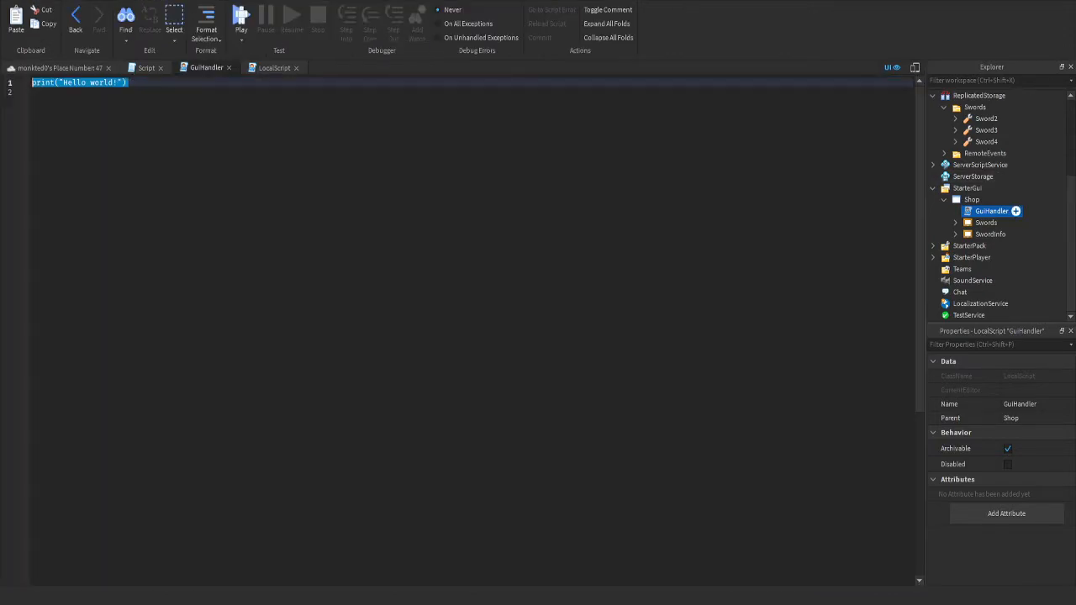
{"action": "key", "text": "ctrl+a"}
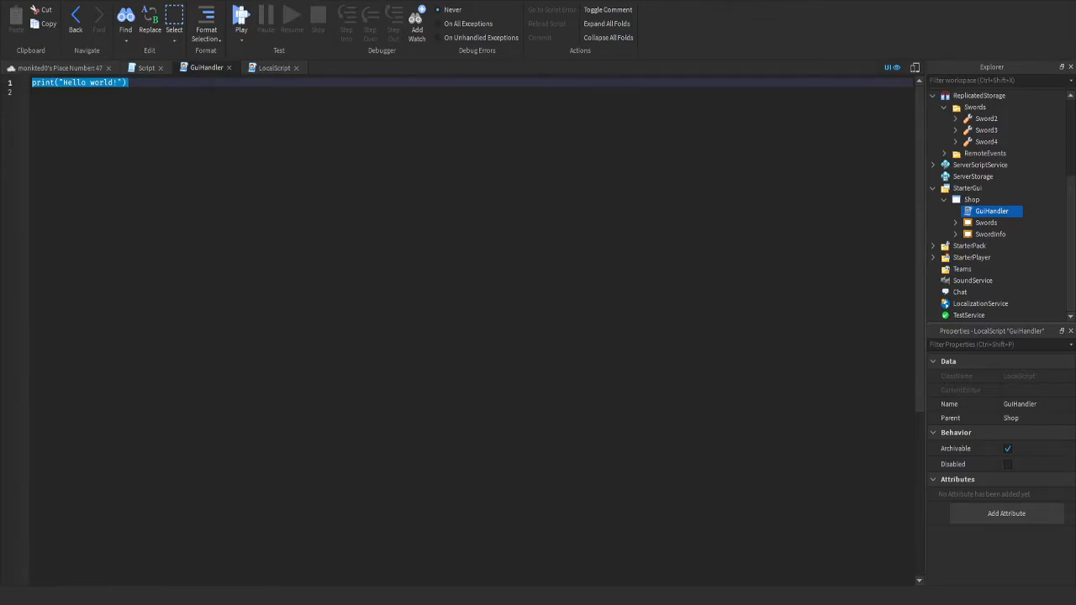
{"action": "key", "text": "BackSpace"}
Begin the script with a loop header reading for _, SwordGui in pairs()
{"action": "type", "text": "for"}
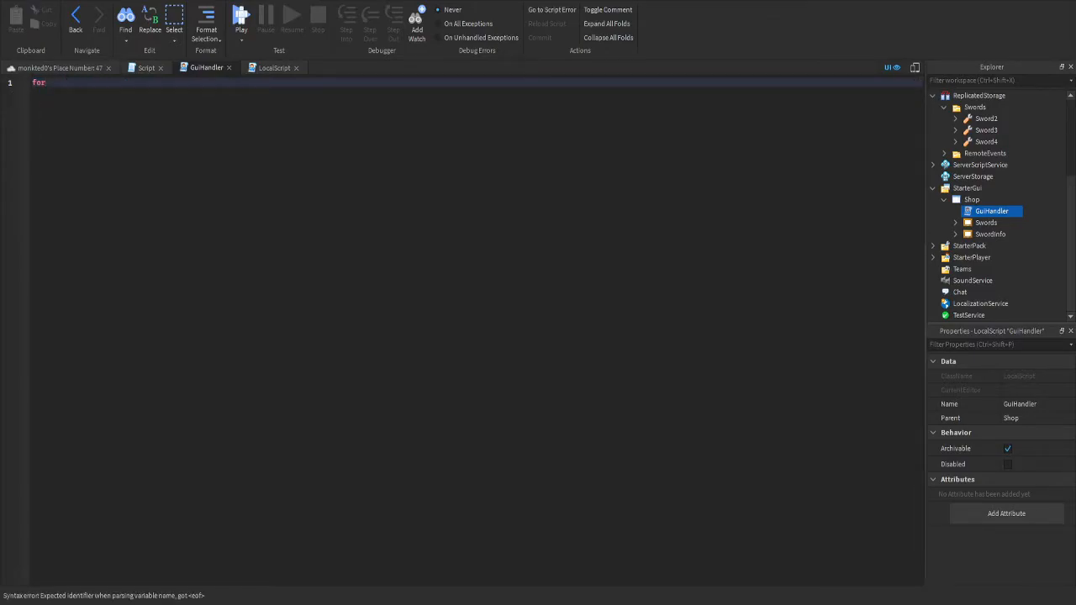
{"action": "type", "text": " _, v"}
{"action": "key", "text": "BackSpace"}
{"action": "left_click", "coordinate": [955, 234]}
{"action": "left_click", "coordinate": [64, 82]}
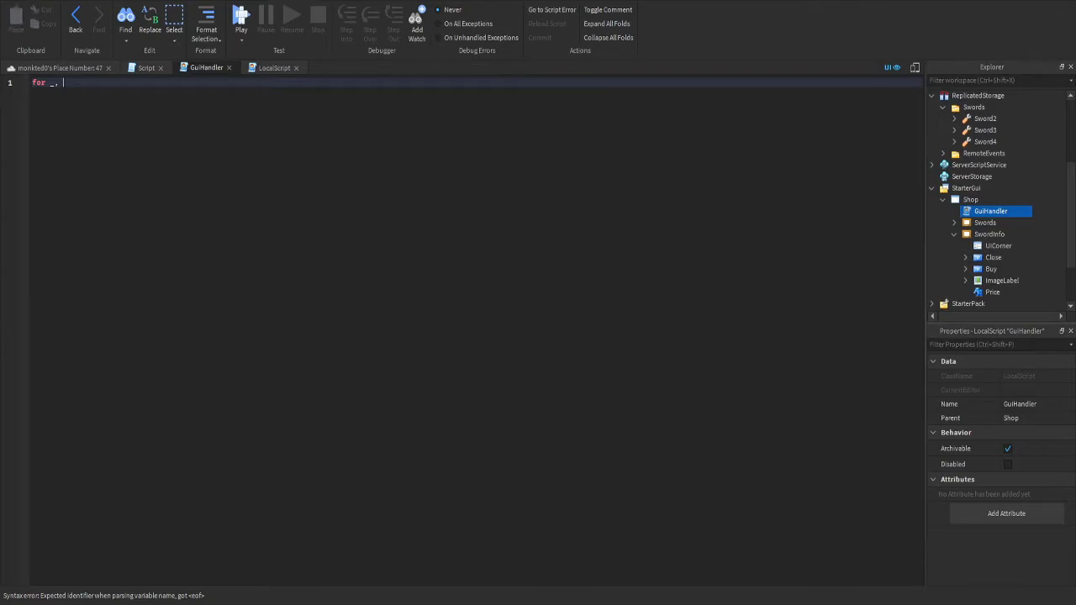
{"action": "type", "text": "Swo"}
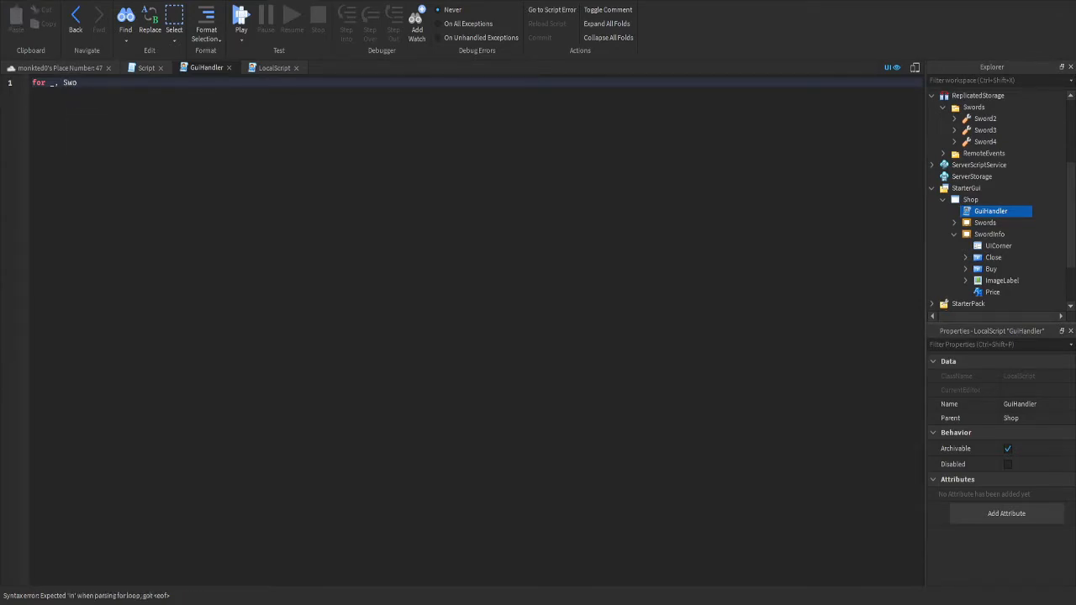
{"action": "type", "text": "rdGui in pa"}
{"action": "key", "text": "Tab"}
{"action": "type", "text": "("}
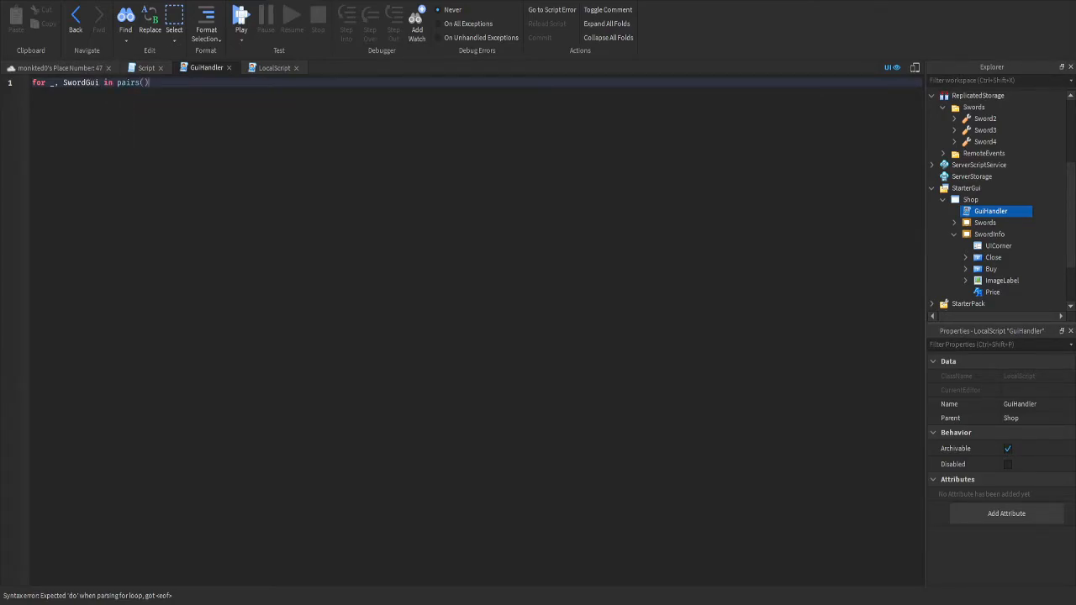
Fill the pairs argument with script.Parent.Swords.ScrollingFrame
{"action": "type", "text": "script.Parent"}
{"action": "type", "text": ".SwordInfo"}
{"action": "key", "text": "BackSpace"}
{"action": "key", "text": "BackSpace"}
{"action": "key", "text": "BackSpace"}
{"action": "key", "text": "BackSpace"}
{"action": "type", "text": "s"}
{"action": "left_click", "coordinate": [955, 222]}
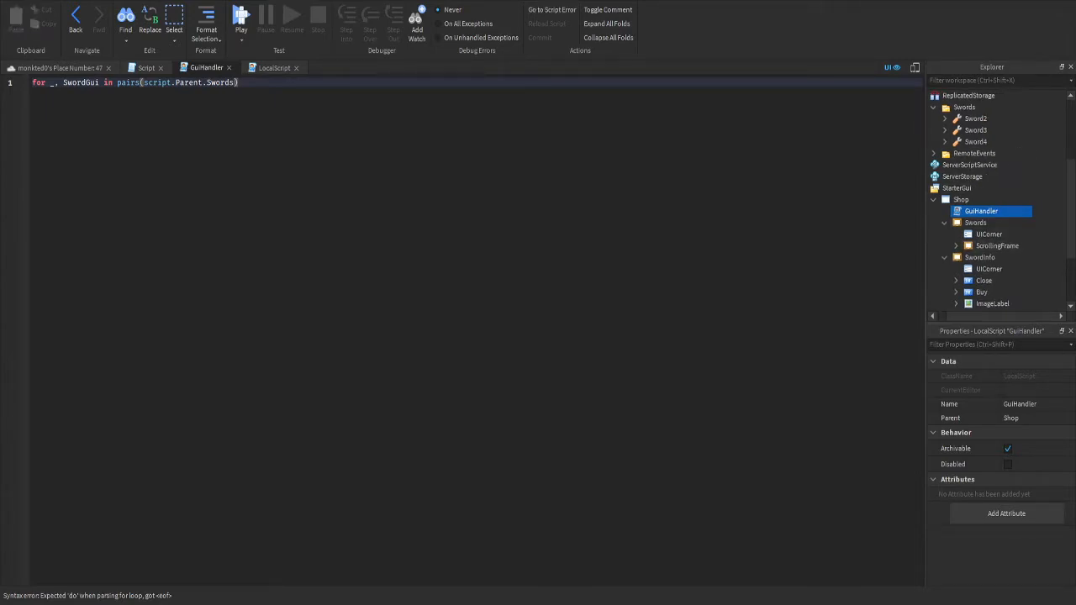
{"action": "type", "text": ".Scro"}
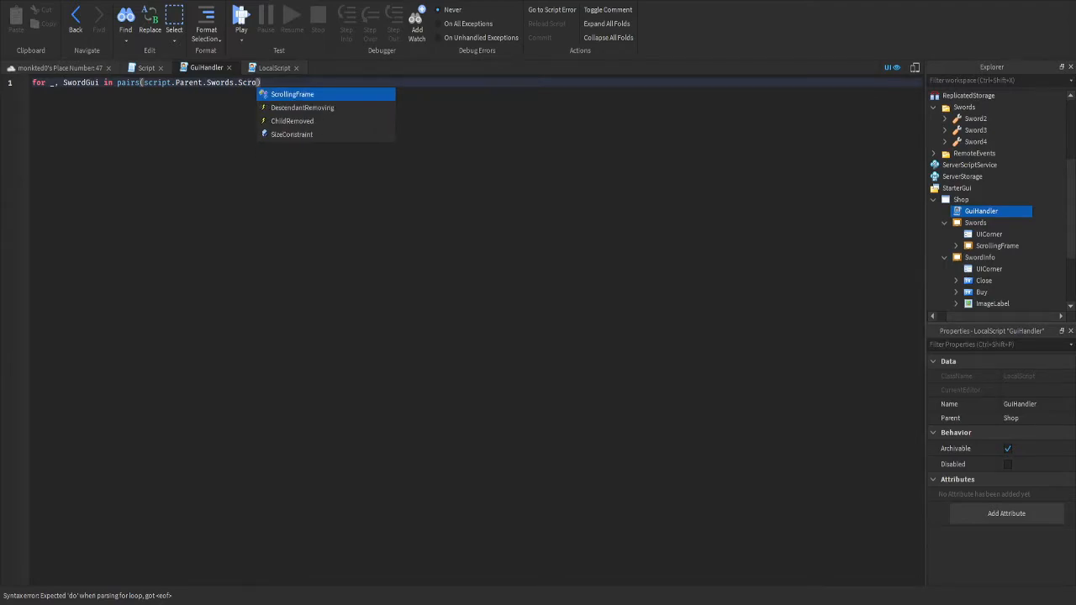
{"action": "key", "text": "Tab"}
Append :GetChildren() to ScrollingFrame and complete the loop header with do, opening an empty loop body
{"action": "left_click", "coordinate": [945, 257]}
{"action": "left_click", "coordinate": [956, 245]}
{"action": "scroll", "coordinate": [992, 210], "scroll_direction": "down", "scroll_amount": 2}
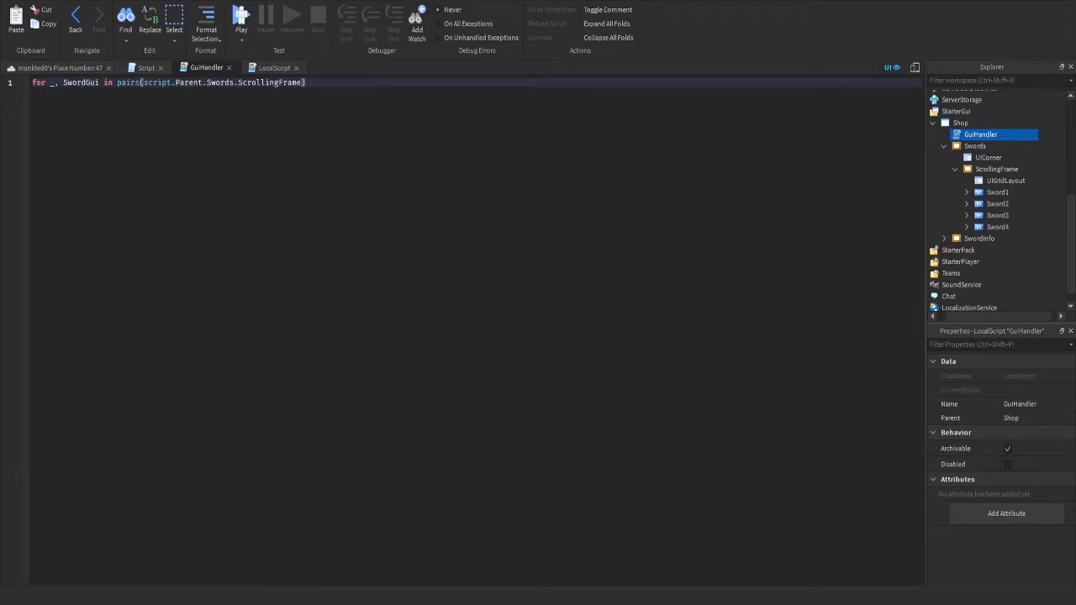
{"action": "type", "text": ":Gte"}
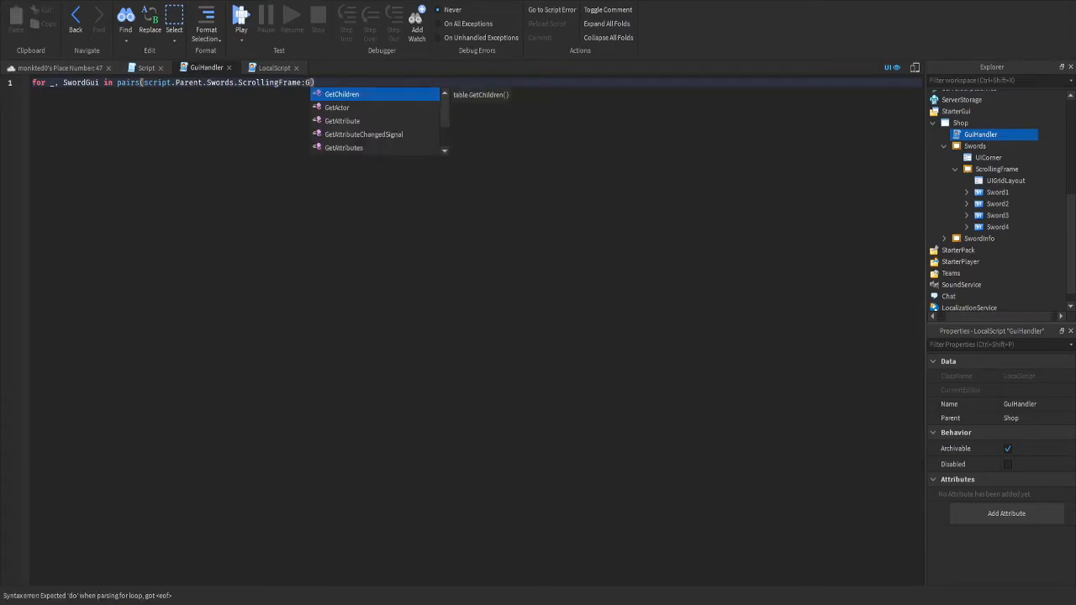
{"action": "key", "text": "BackSpace"}
{"action": "key", "text": "BackSpace"}
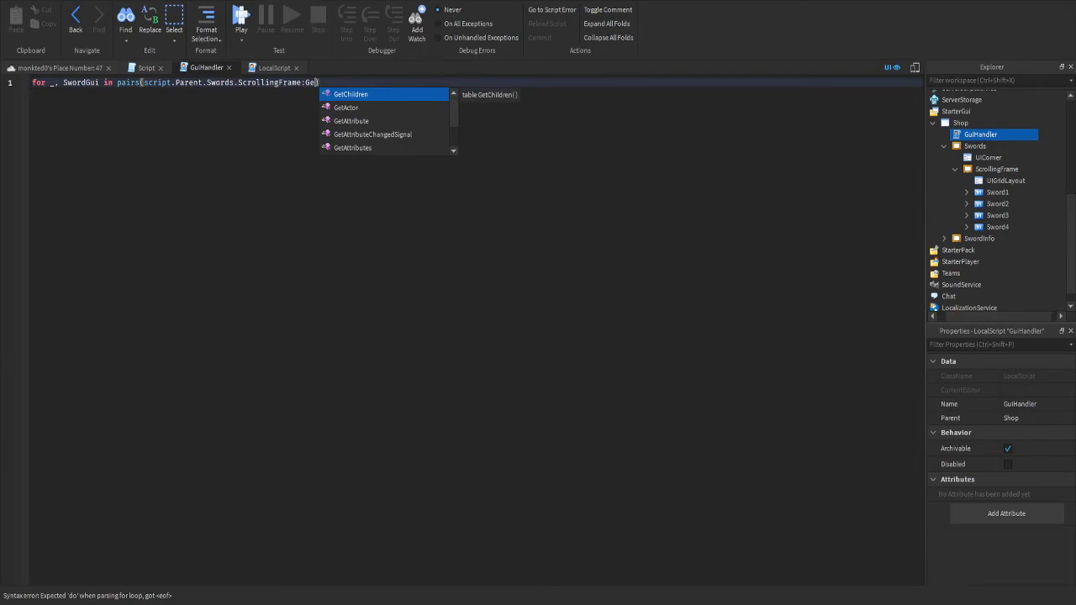
{"action": "type", "text": "et"}
{"action": "type", "text": "Ch"}
{"action": "type", "text": "ildren("}
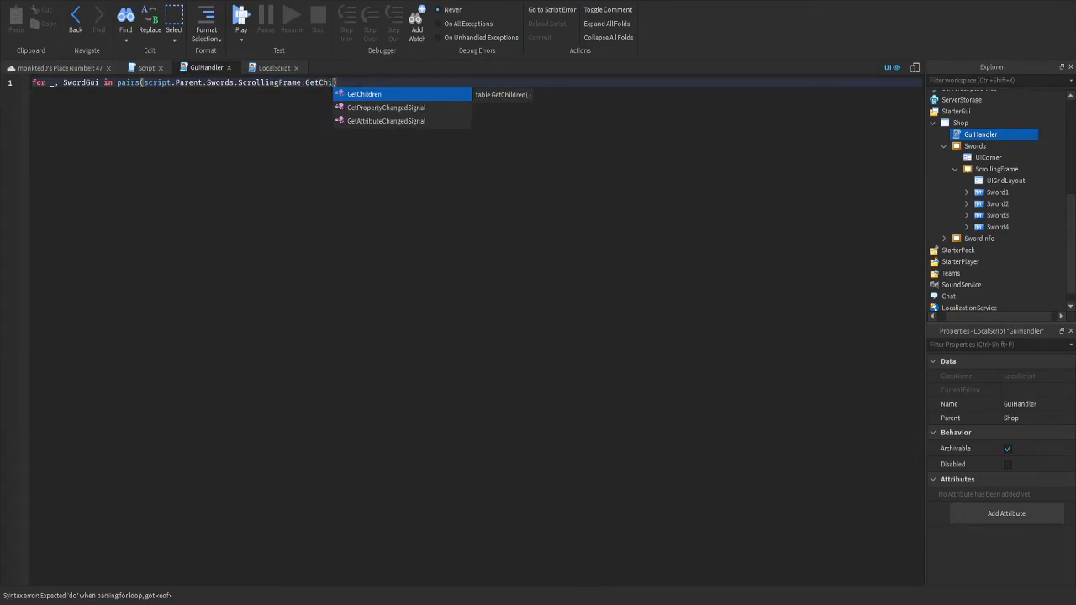
{"action": "key", "text": "Tab"}
{"action": "type", "text": "do"}
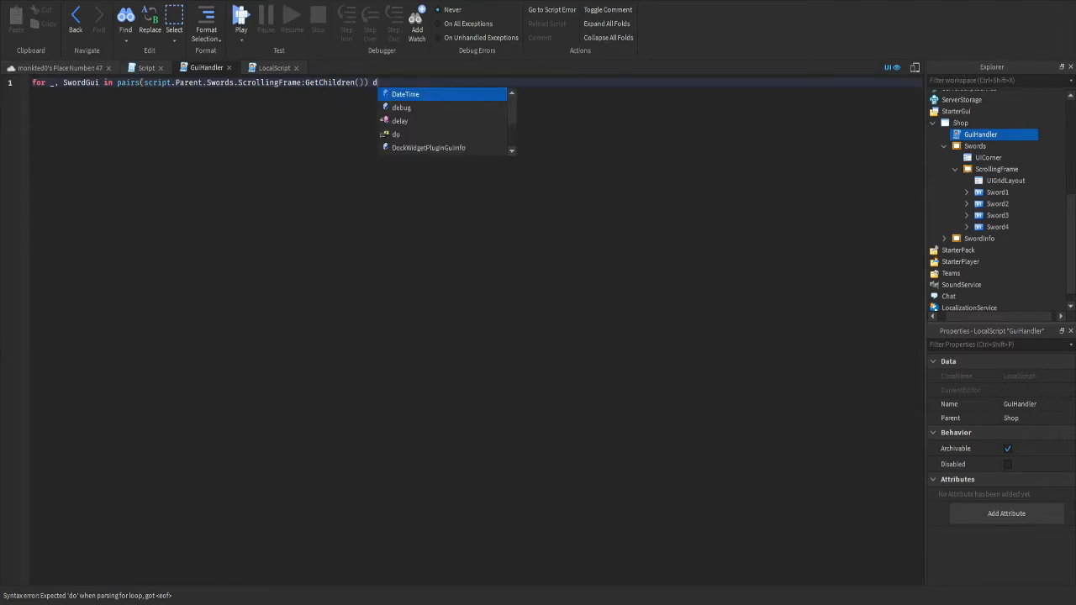
{"action": "key", "text": "Return"}
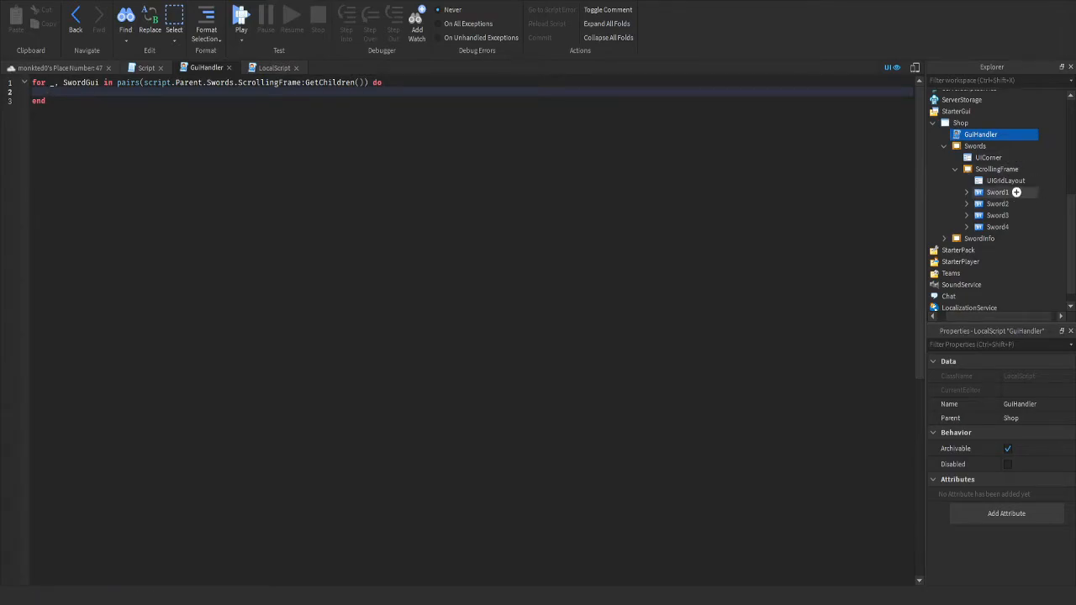
Start an if condition inside the loop that calls SwordGui:IsA with an empty string argument
{"action": "left_click", "coordinate": [967, 192]}
{"action": "left_click", "coordinate": [966, 191]}
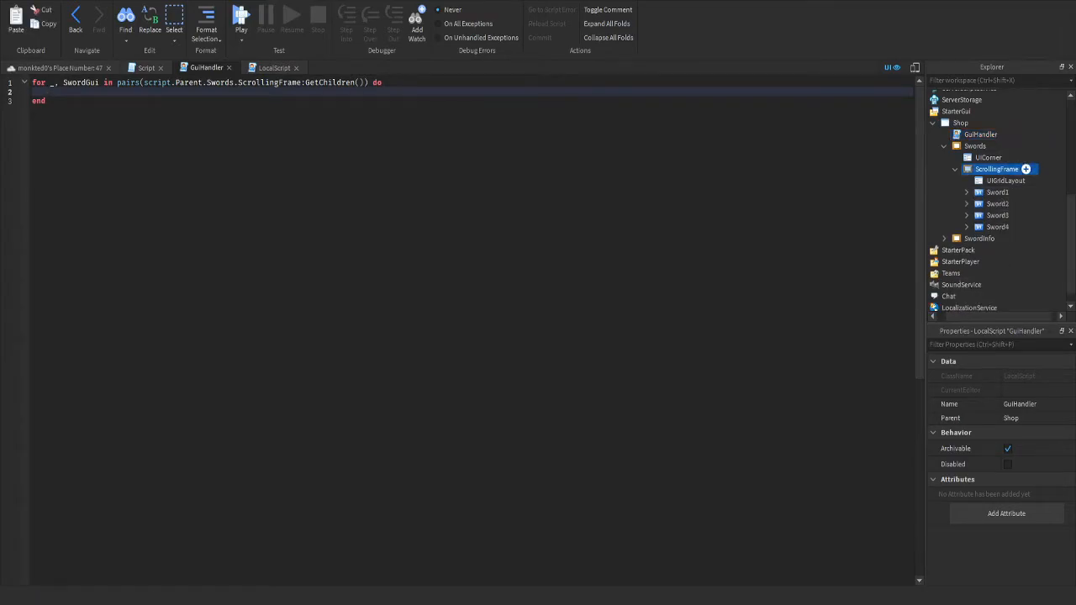
{"action": "left_click", "coordinate": [1006, 180]}
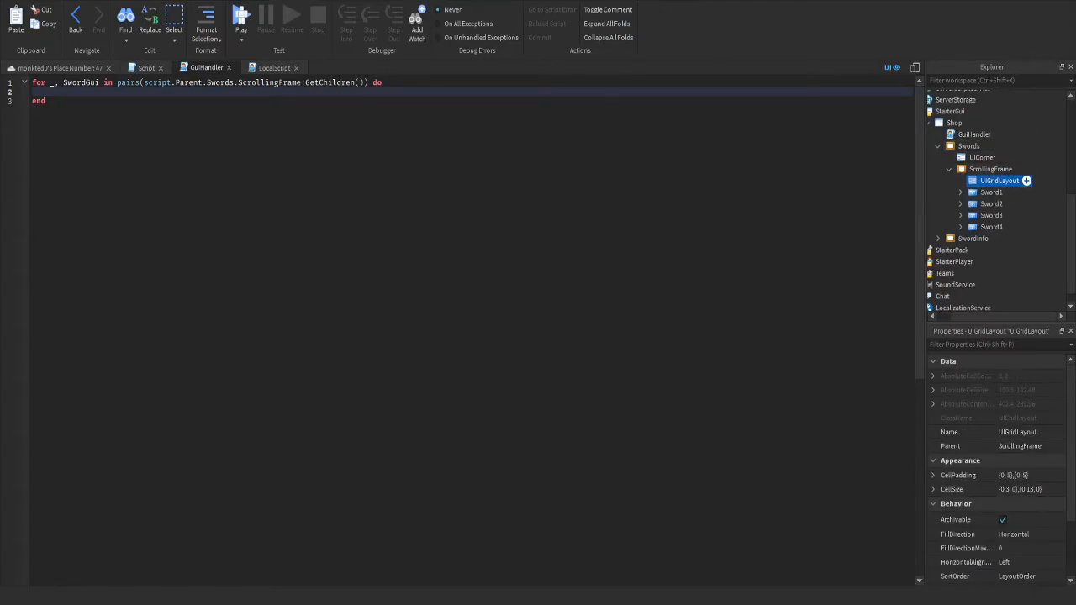
{"action": "left_click", "coordinate": [993, 169]}
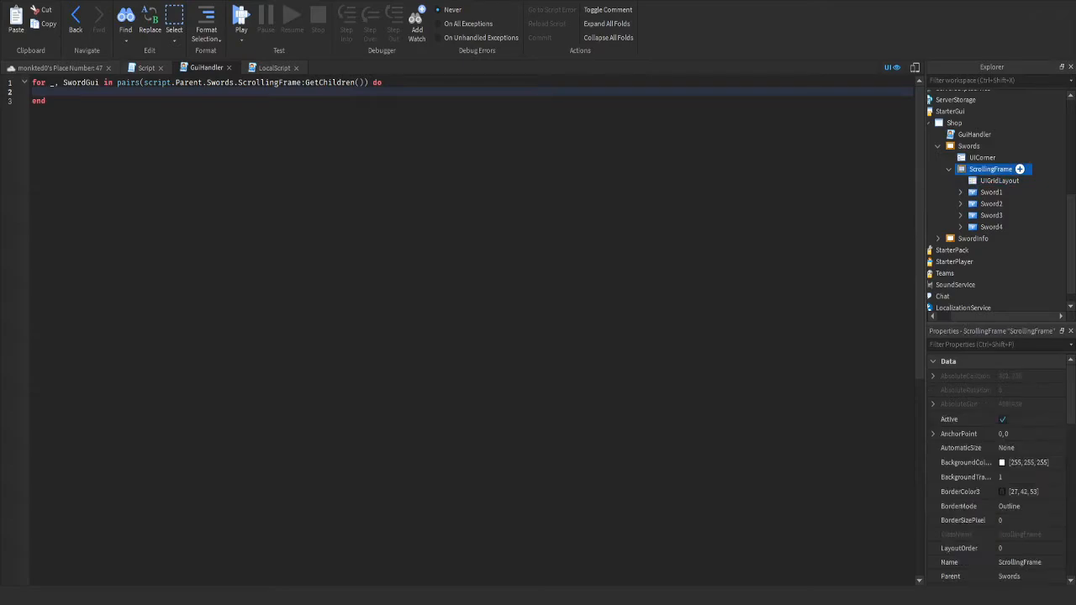
{"action": "left_click", "coordinate": [1000, 180]}
{"action": "left_click", "coordinate": [50, 91]}
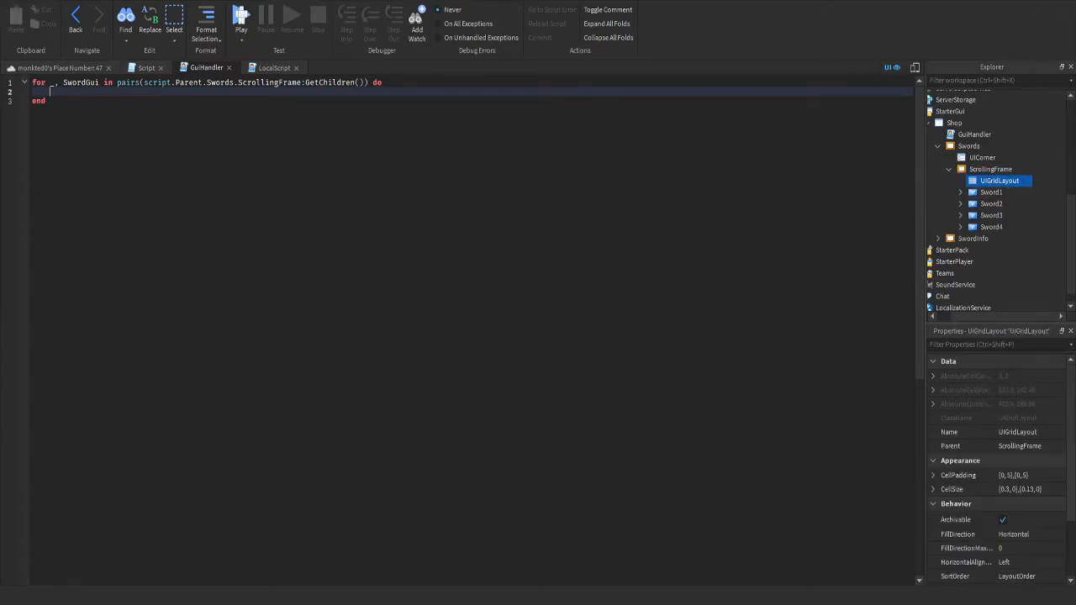
{"action": "type", "text": "if S"}
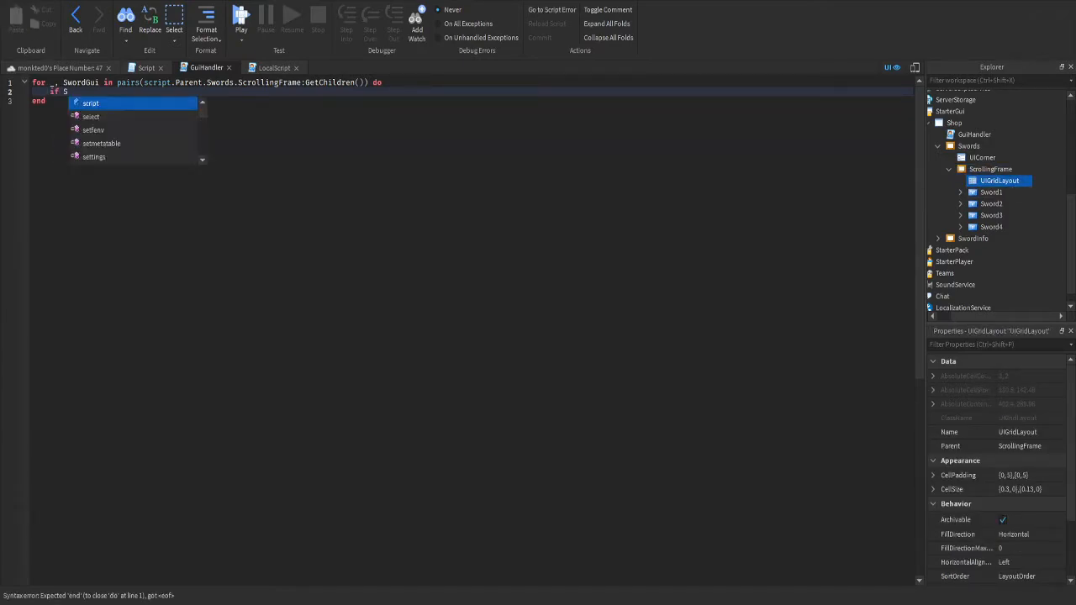
{"action": "type", "text": "wordGui:"}
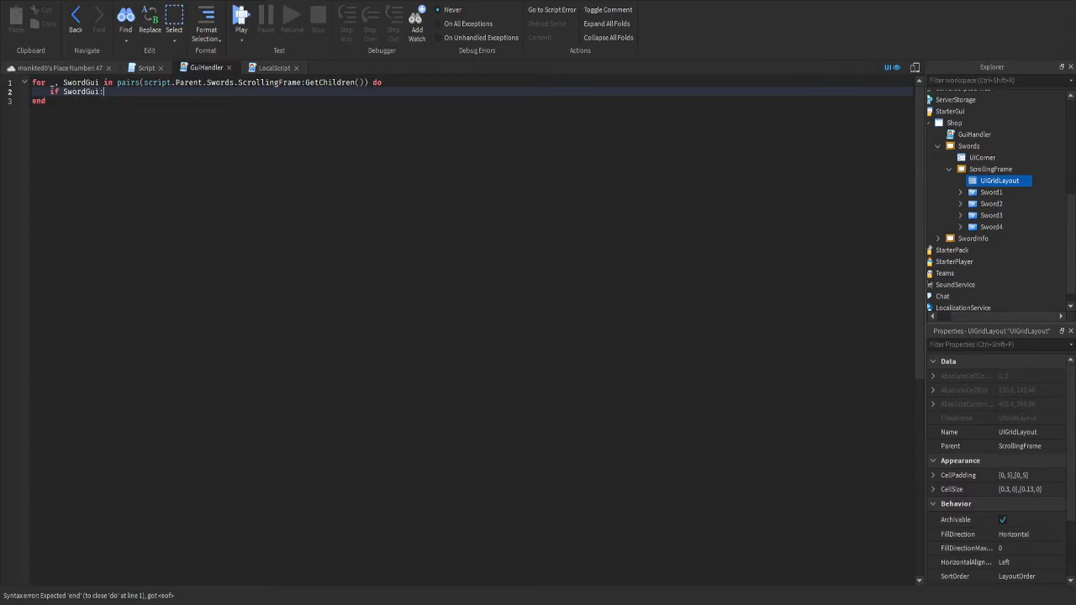
{"action": "type", "text": "IsA"}
{"action": "type", "text": "()\""}
{"action": "key", "text": "BackSpace"}
{"action": "key", "text": "BackSpace"}
{"action": "key", "text": "Left"}
{"action": "type", "text": "\""}
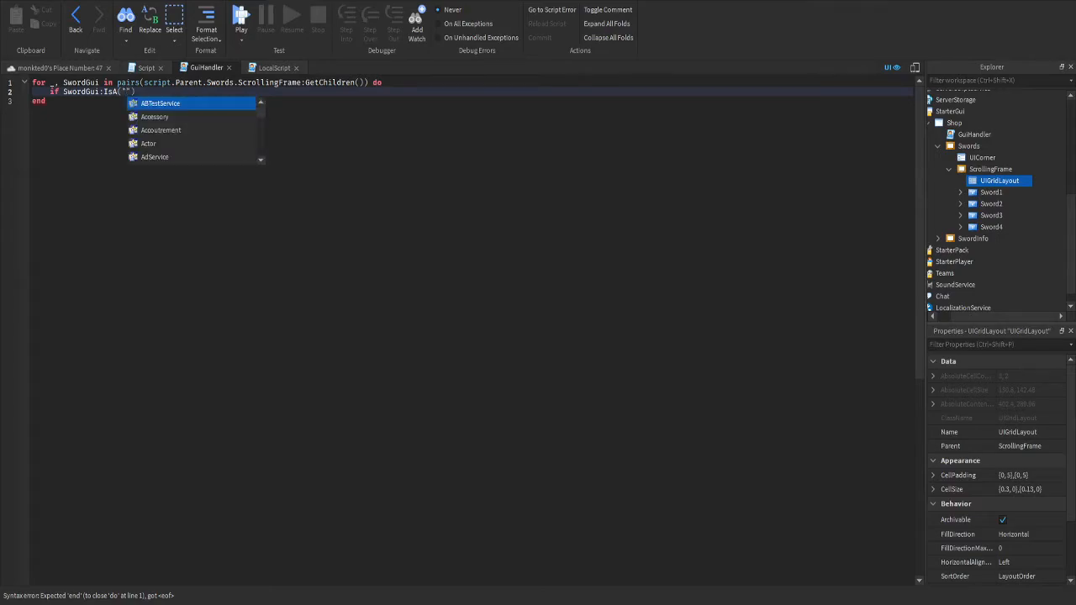
Set the IsA class name to TextButton, the sword buttons' class, and complete the condition with then
{"action": "left_click", "coordinate": [992, 193]}
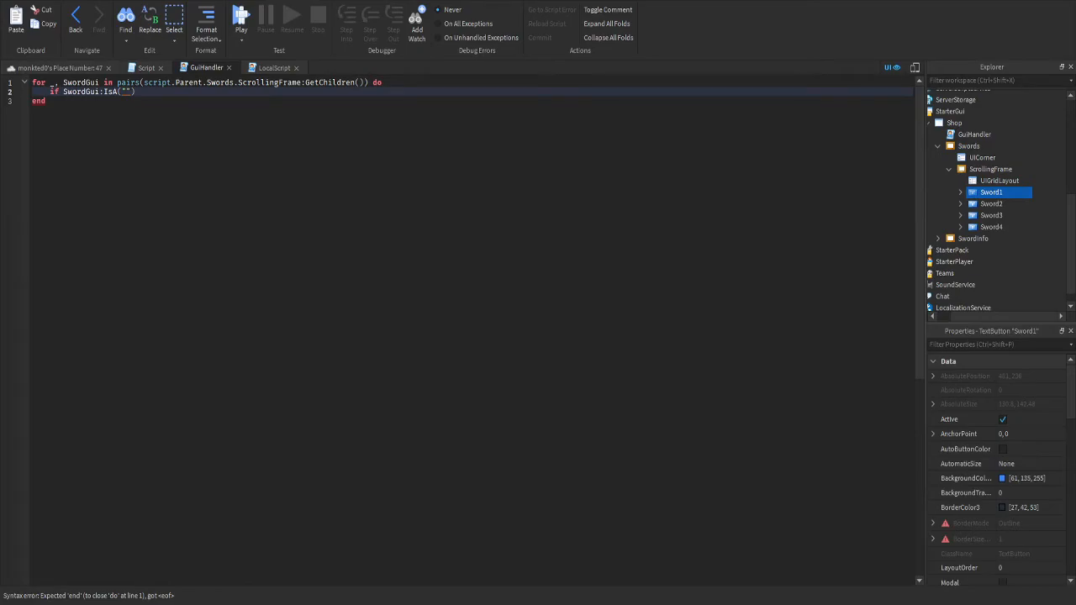
{"action": "left_click", "coordinate": [127, 91]}
{"action": "type", "text": "TextButton"}
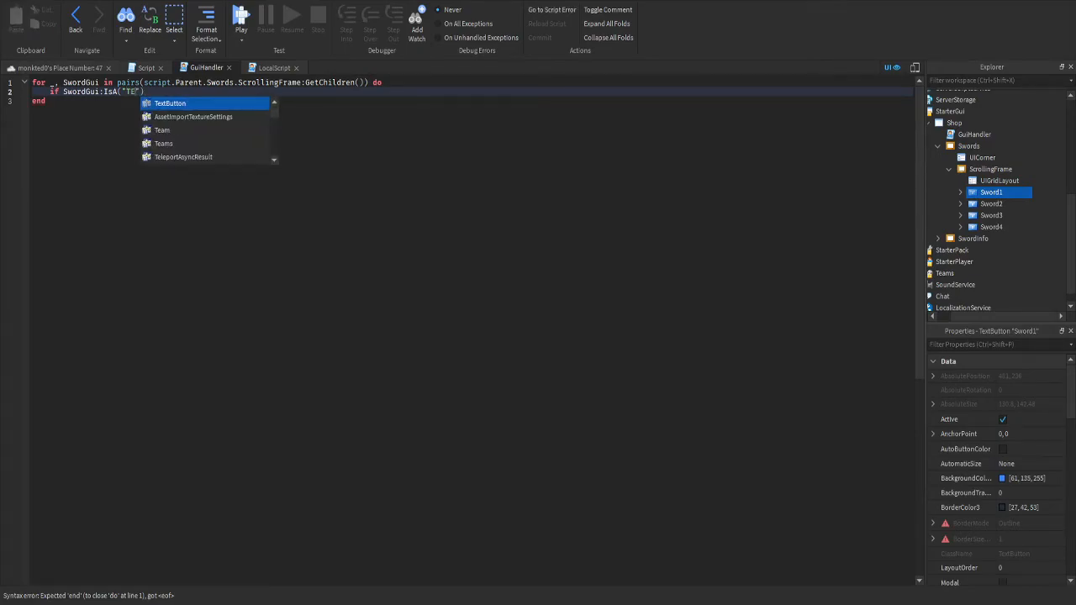
{"action": "key", "text": "Return"}
{"action": "key", "text": "Right"}
{"action": "type", "text": "then"}
{"action": "key", "text": "Return"}
Add a print(SwordGui) line inside the TextButton condition
{"action": "type", "text": "p"}
{"action": "key", "text": "Return"}
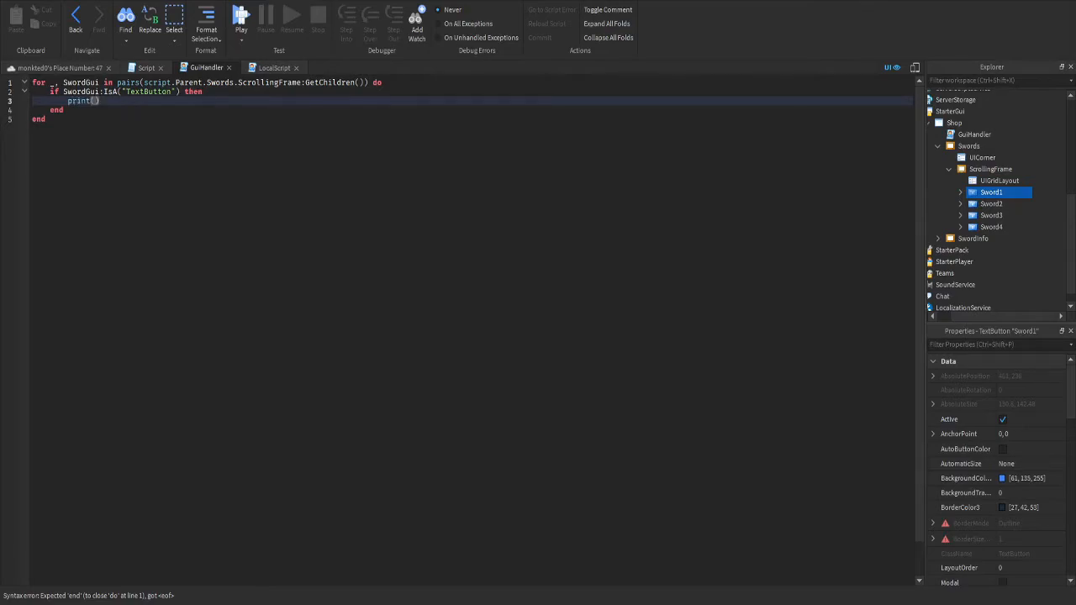
{"action": "type", "text": "W"}
{"action": "key", "text": "BackSpace"}
{"action": "type", "text": "SwordGui"}
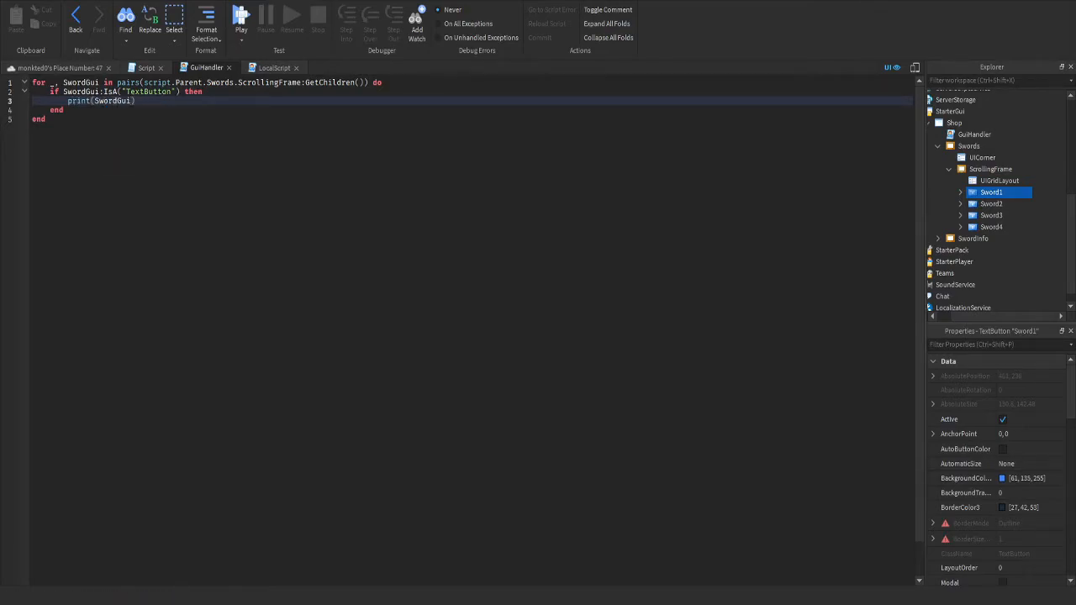
Playtest the place to check what GuiHandler prints in the output, and stop the test
{"action": "left_click", "coordinate": [54, 67]}
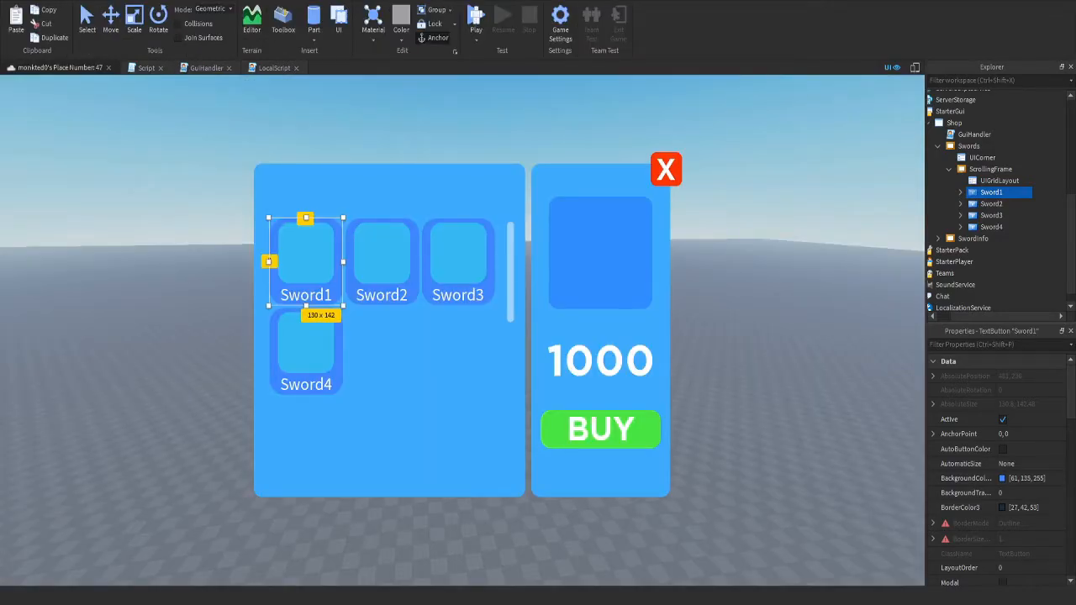
{"action": "left_click", "coordinate": [476, 19]}
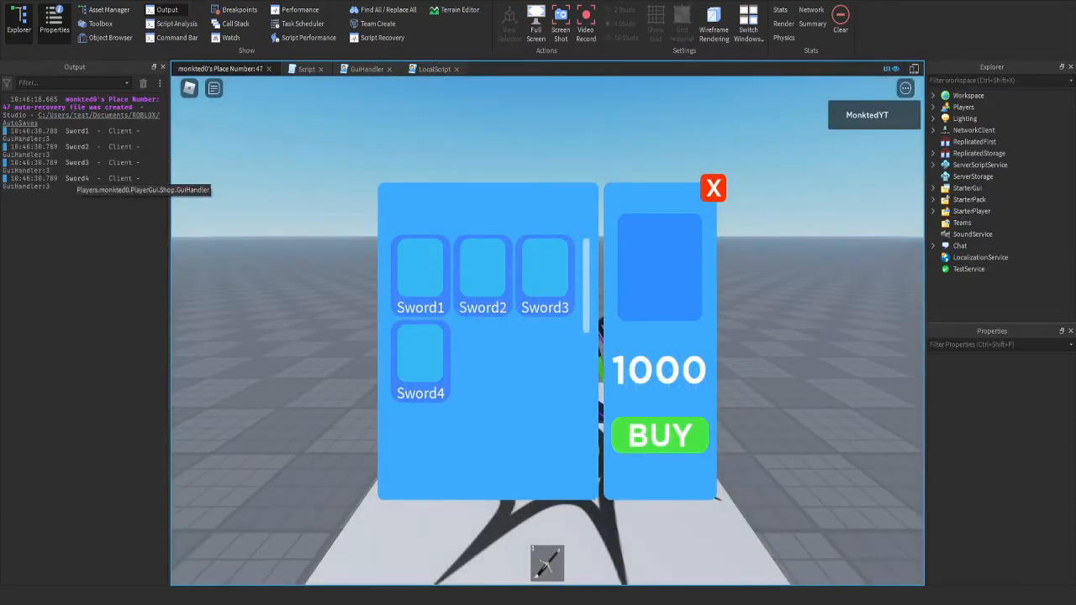
{"action": "left_click", "coordinate": [162, 67]}
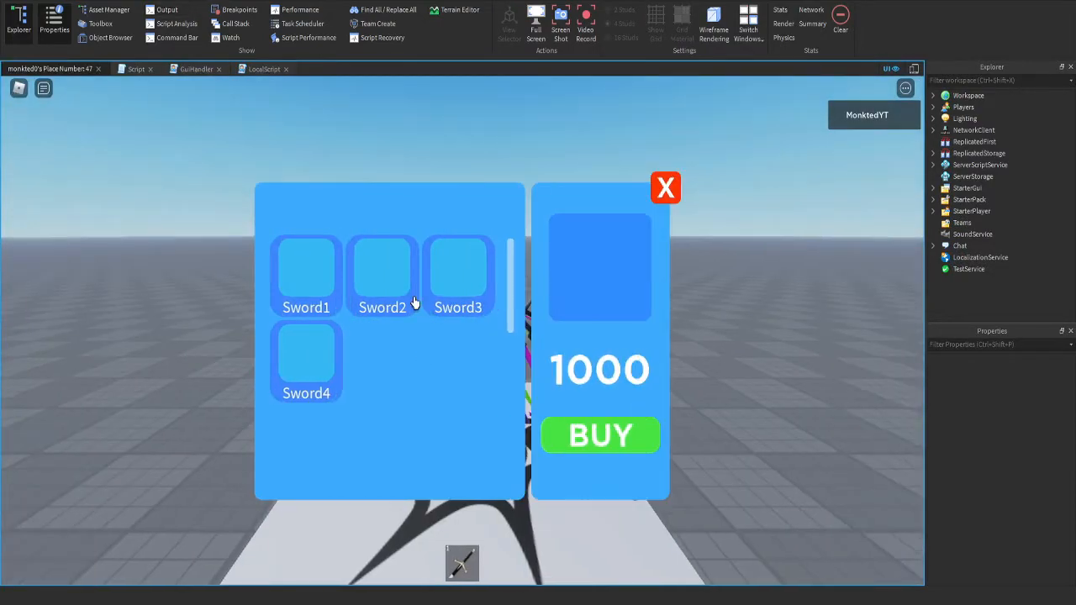
{"action": "left_click", "coordinate": [204, 1]}
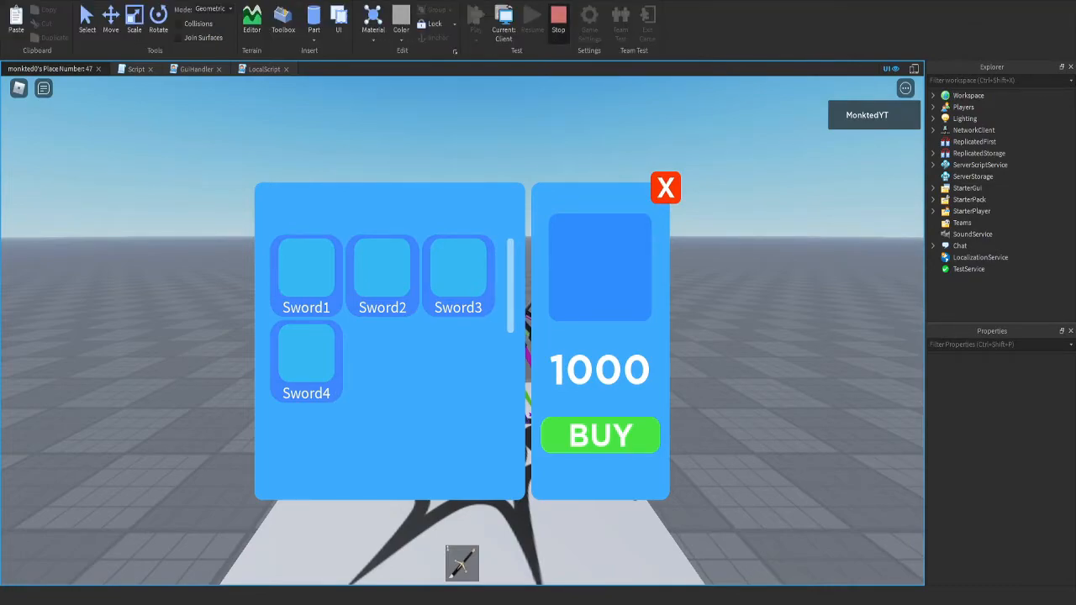
{"action": "left_click", "coordinate": [558, 20]}
{"action": "left_click", "coordinate": [560, 20]}
{"action": "left_click", "coordinate": [794, 101]}
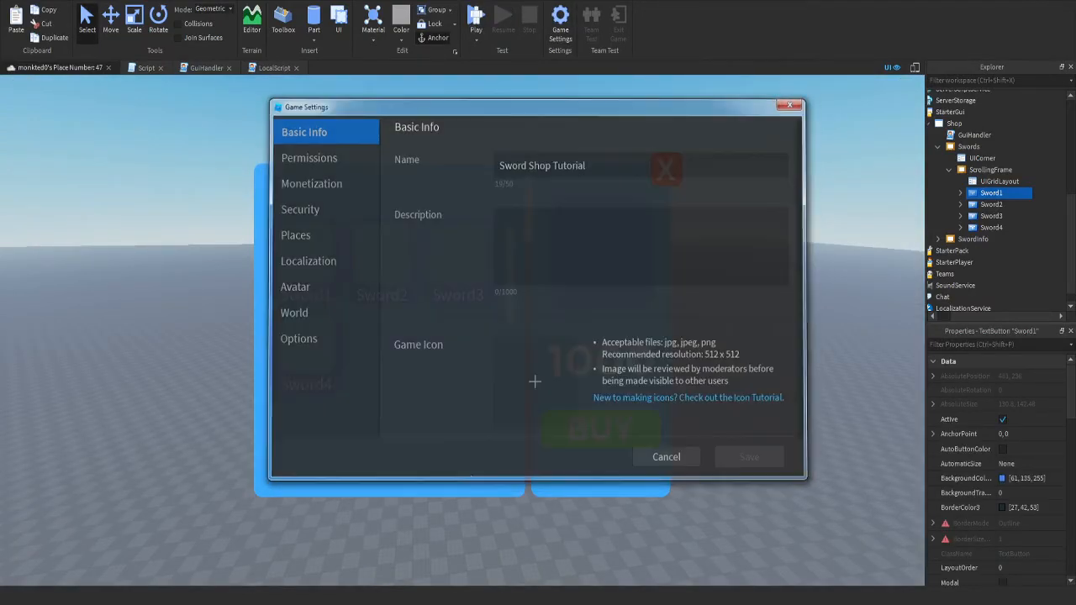
Delete the print(SwordGui) line from GuiHandler, leaving the TextButton condition's body empty
{"action": "left_click", "coordinate": [145, 67]}
{"action": "left_click", "coordinate": [206, 67]}
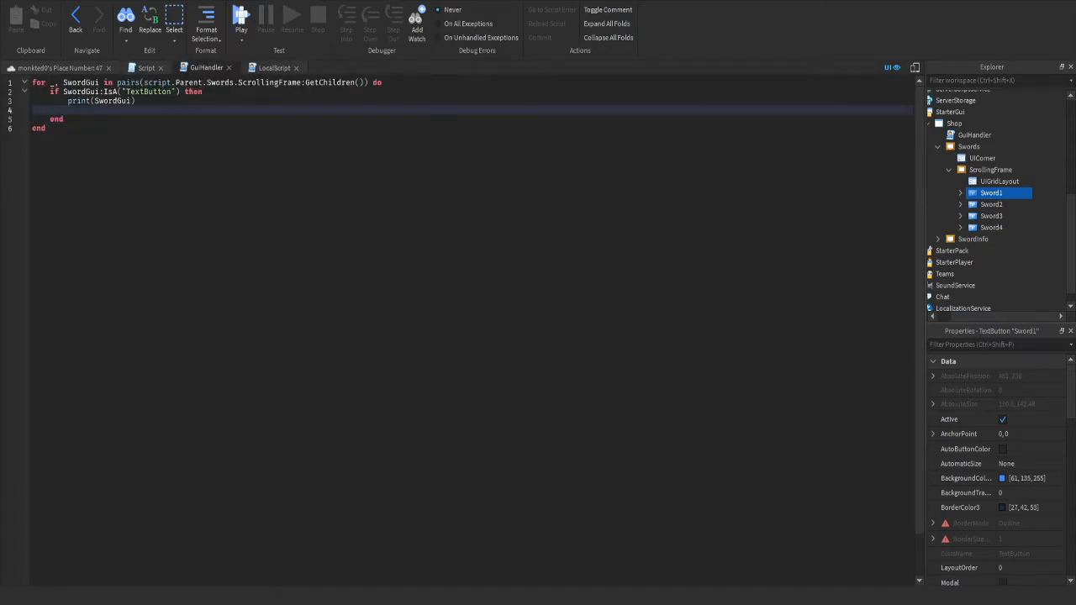
{"action": "left_click_drag", "start_coordinate": [68, 101], "coordinate": [136, 101]}
{"action": "key", "text": "BackSpace"}
{"action": "key", "text": "BackSpace"}
{"action": "key", "text": "BackSpace"}
{"action": "key", "text": "BackSpace"}
{"action": "left_click", "coordinate": [68, 101]}
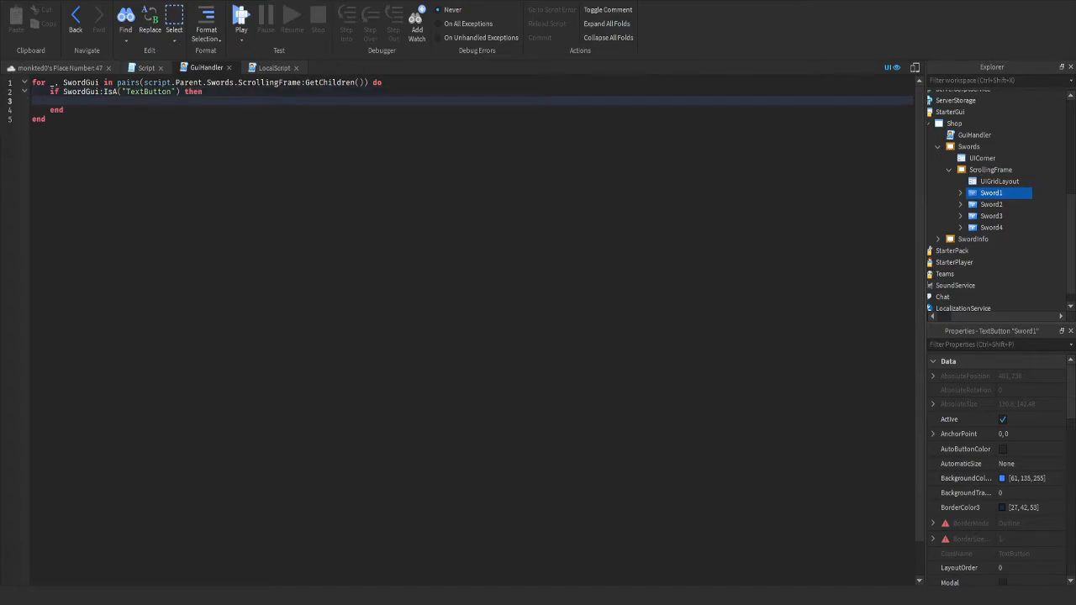
Add an if SwordGui.MouseButton1Click:Connect(function() line with its closing ends inside the TextButton condition
{"action": "type", "text": "if Sw"}
{"action": "key", "text": "Tab"}
{"action": "type", "text": ".MouseButton1Click:Connect(function"}
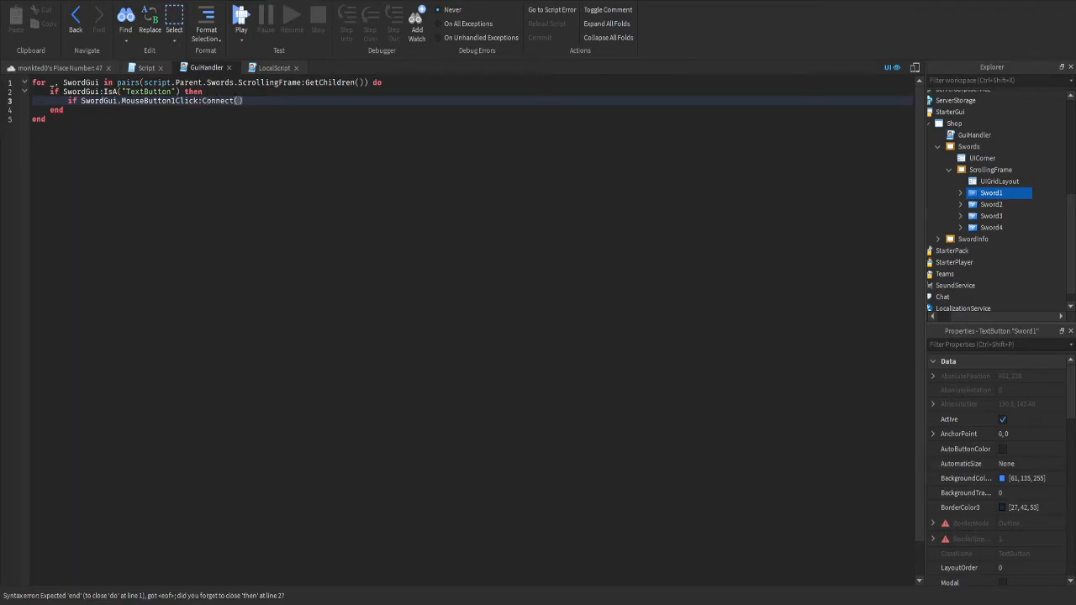
{"action": "key", "text": "Tab"}
{"action": "type", "text": "("}
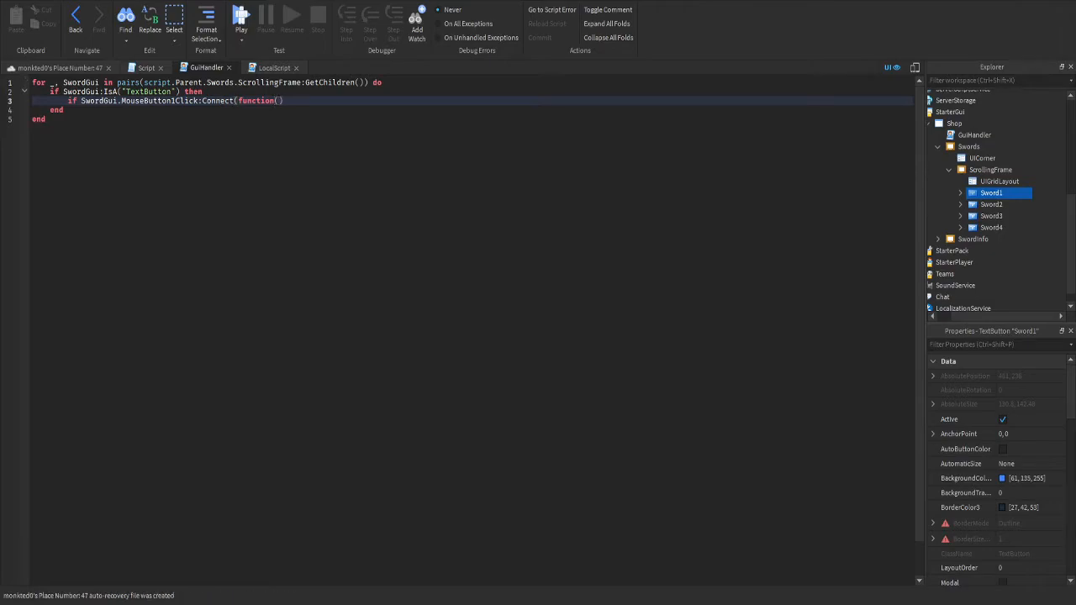
{"action": "key", "text": "Return"}
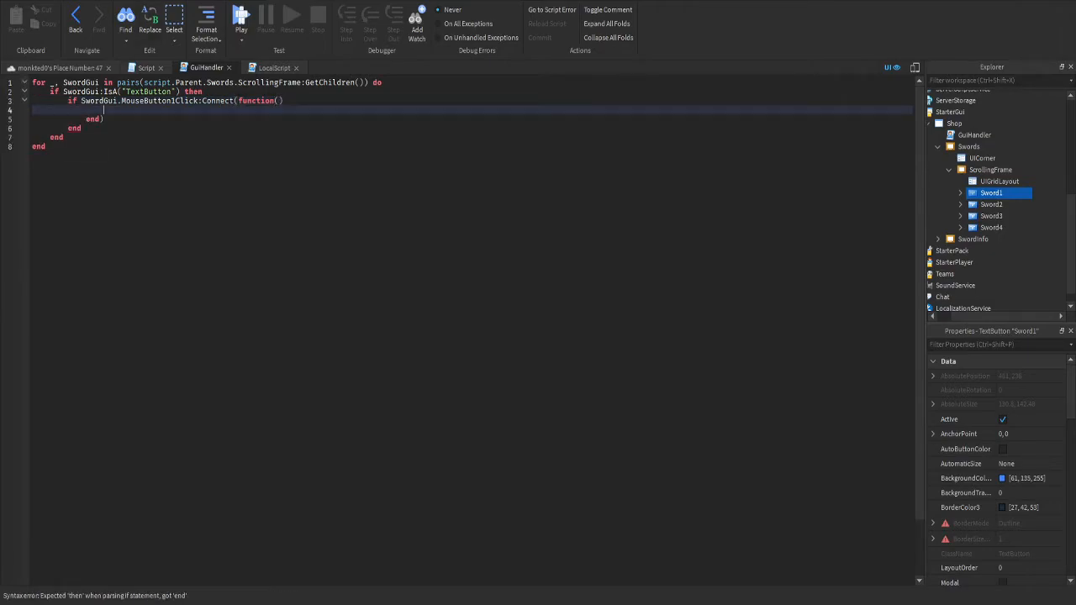
Remove the surplus inner end) and its empty line, closing the click function with the outer end and a parenthesis
{"action": "left_click", "coordinate": [82, 129]}
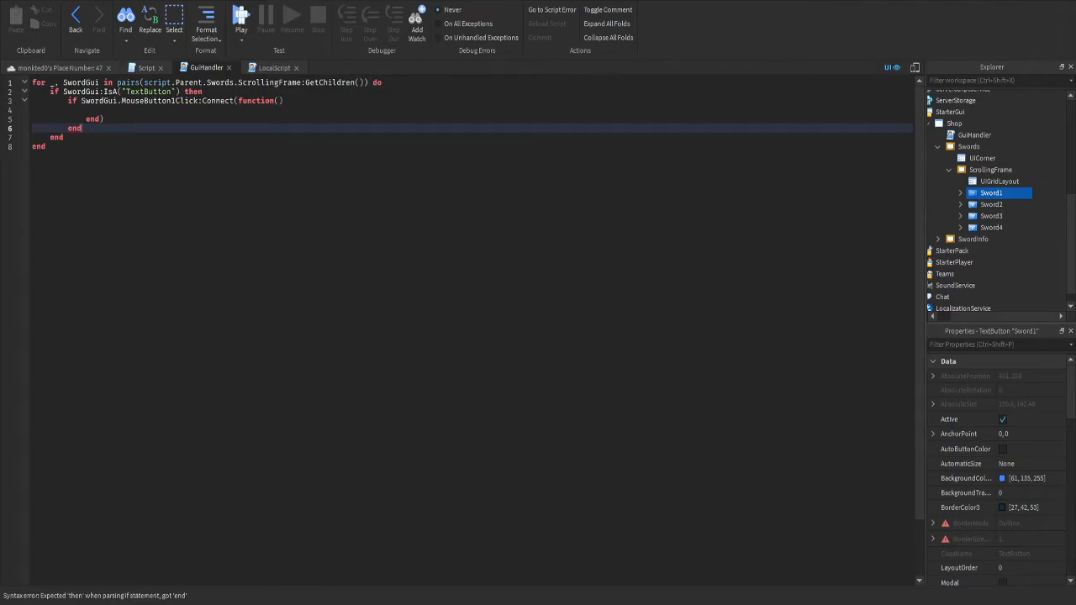
{"action": "type", "text": ")"}
{"action": "left_click_drag", "start_coordinate": [50, 91], "coordinate": [104, 119]}
{"action": "left_click", "coordinate": [63, 137]}
{"action": "key", "text": "BackSpace"}
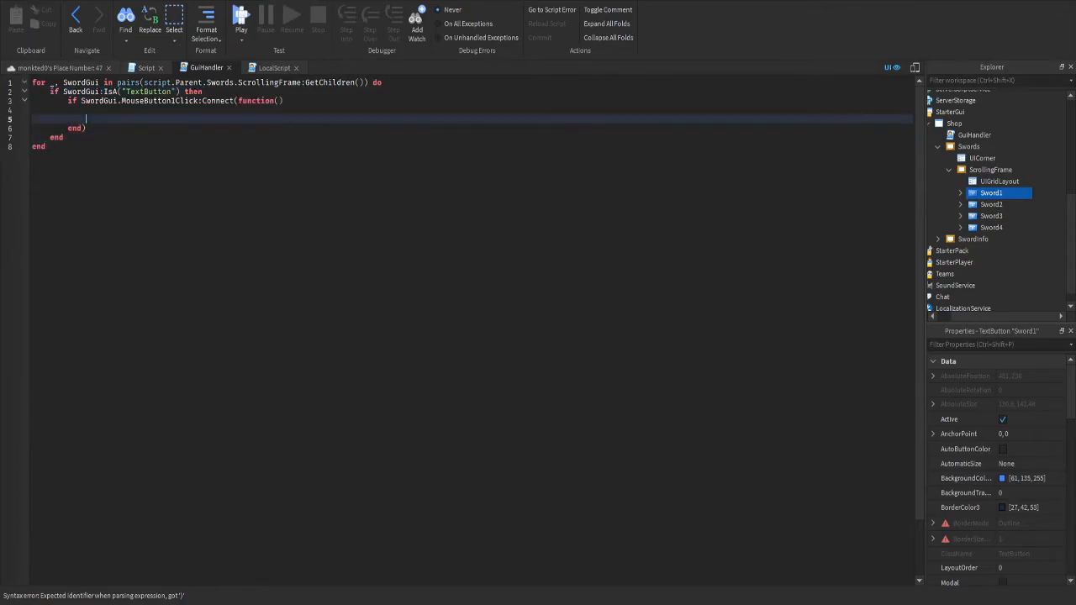
{"action": "key", "text": "BackSpace"}
{"action": "left_click", "coordinate": [86, 120]}
{"action": "left_click", "coordinate": [86, 110]}
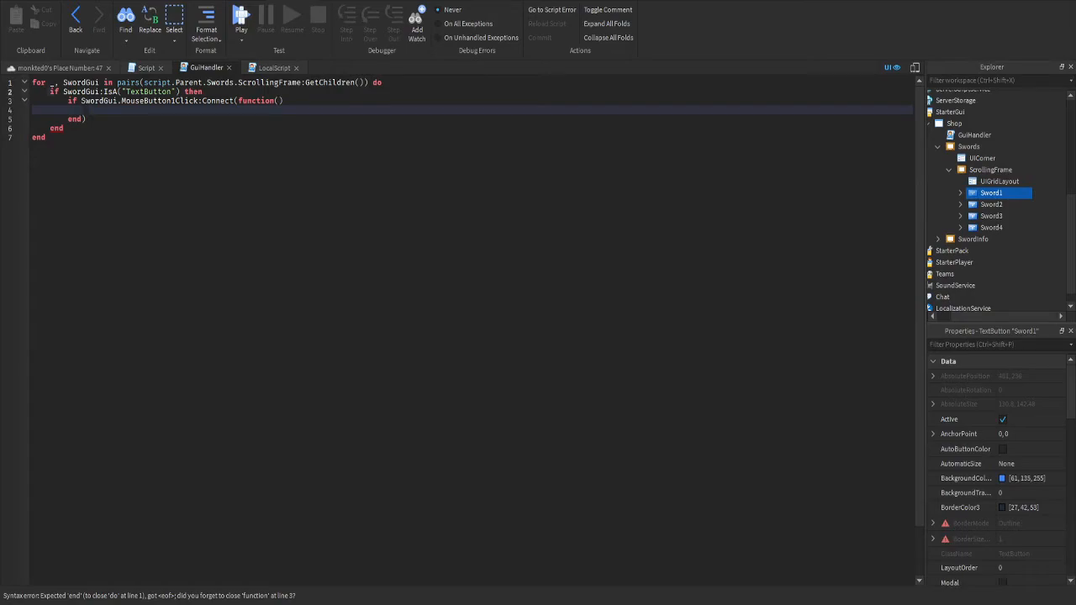
Try removing the closing parenthesis after the click function's end, and put it back
{"action": "left_click", "coordinate": [86, 92]}
{"action": "left_click", "coordinate": [82, 101]}
{"action": "left_click", "coordinate": [47, 138]}
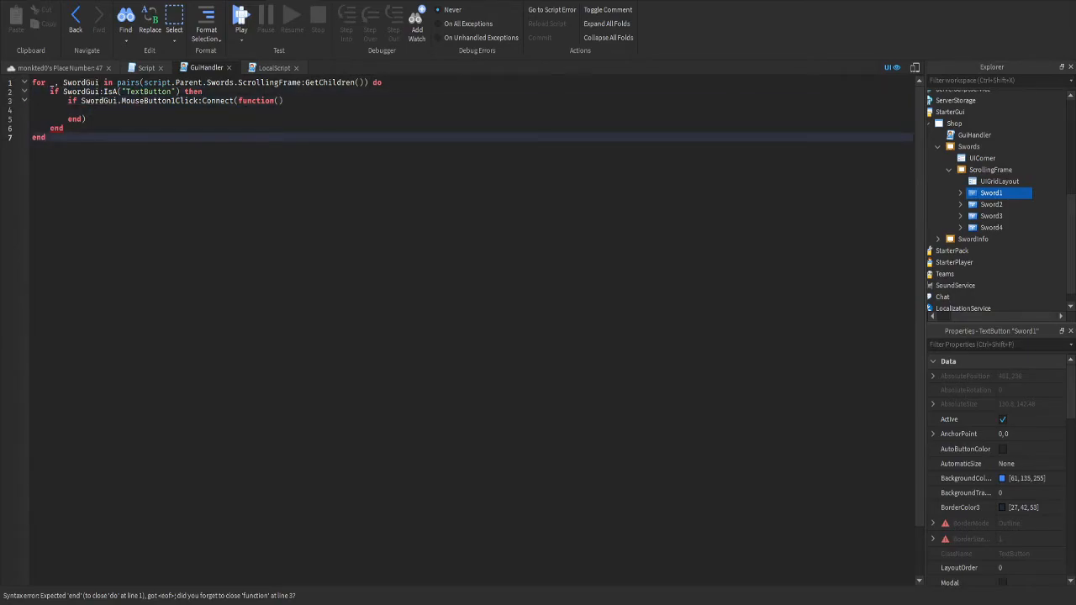
{"action": "left_click_drag", "start_coordinate": [49, 91], "coordinate": [46, 138]}
{"action": "left_click", "coordinate": [64, 128]}
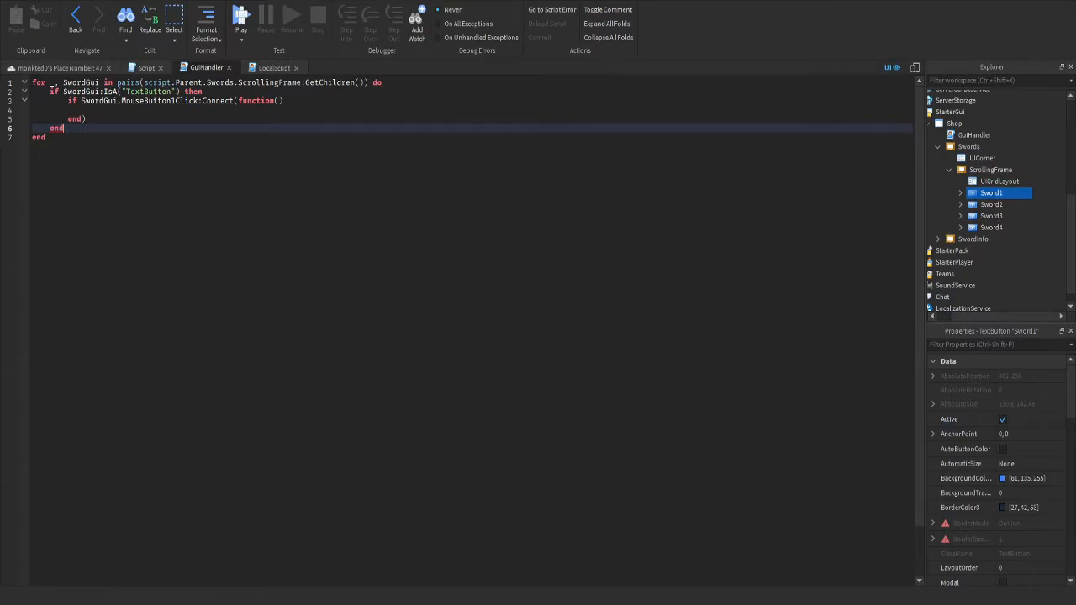
{"action": "left_click", "coordinate": [86, 119]}
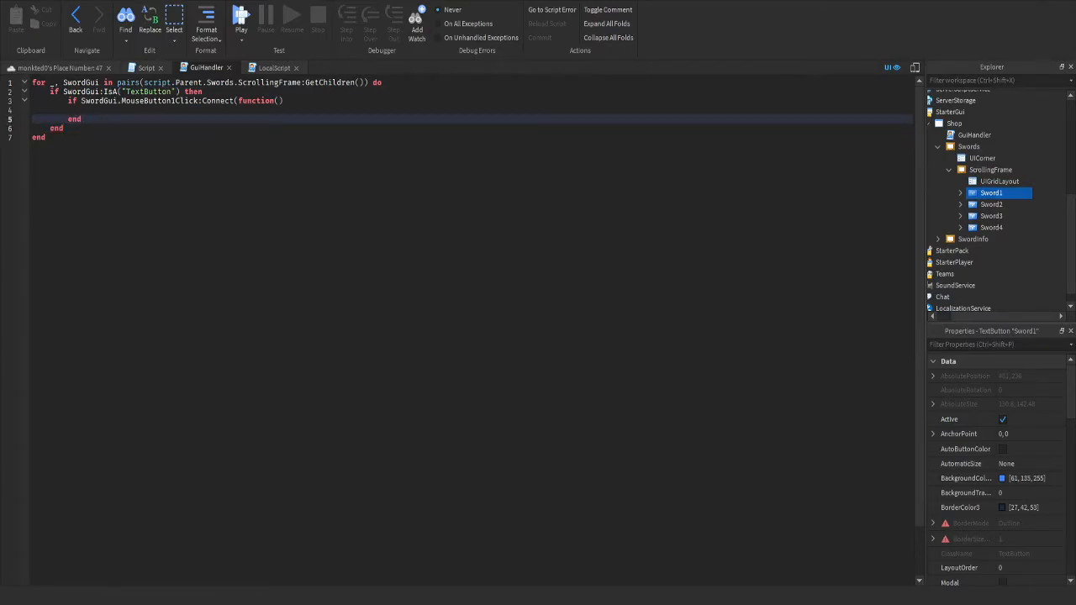
{"action": "left_click", "coordinate": [47, 137]}
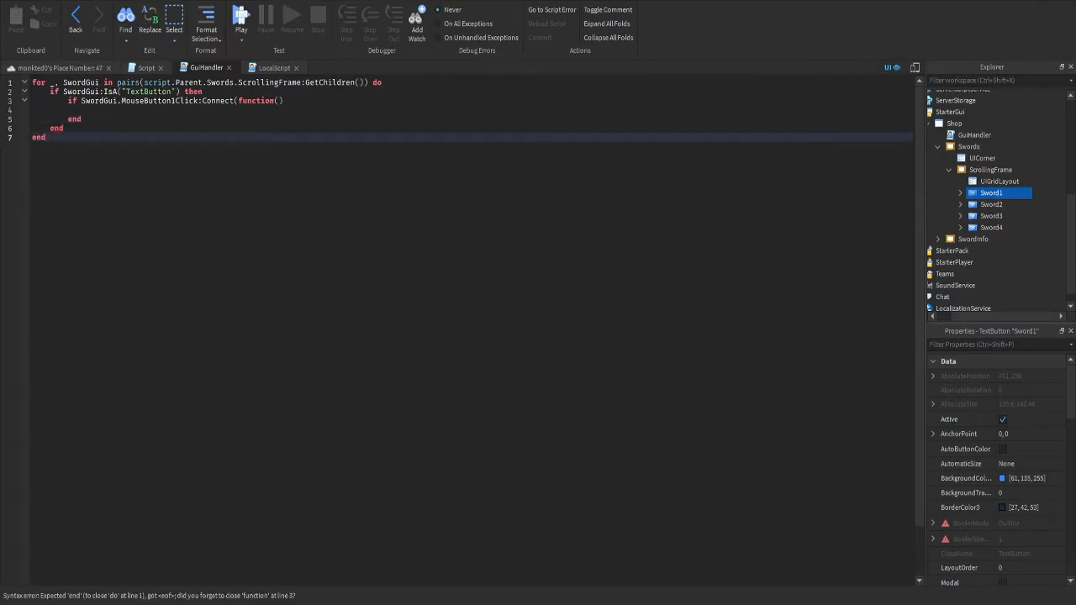
{"action": "left_click", "coordinate": [64, 129]}
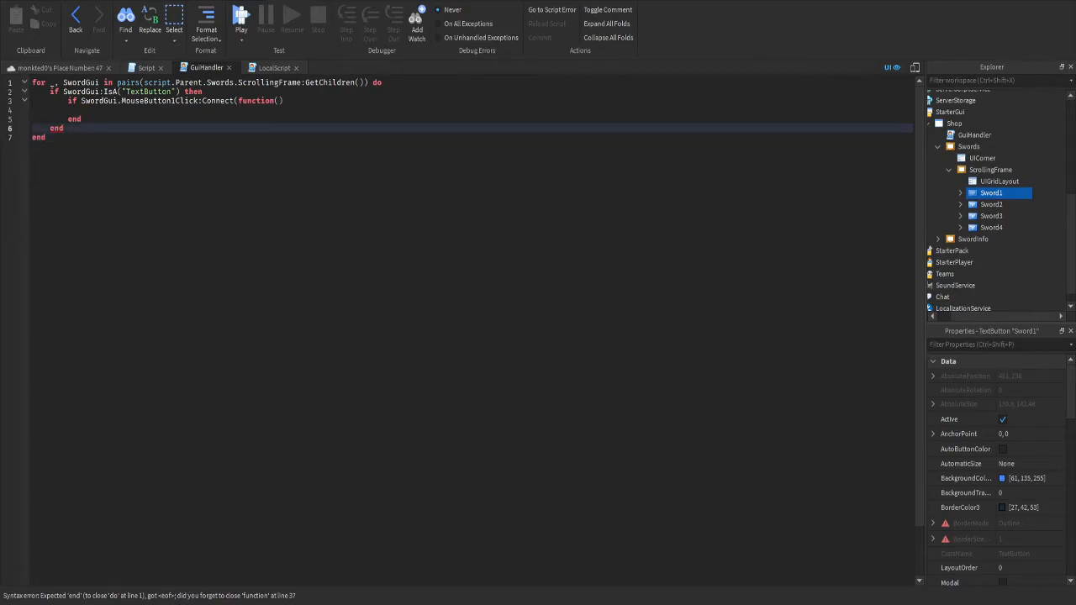
{"action": "left_click", "coordinate": [81, 120]}
{"action": "type", "text": ")"}
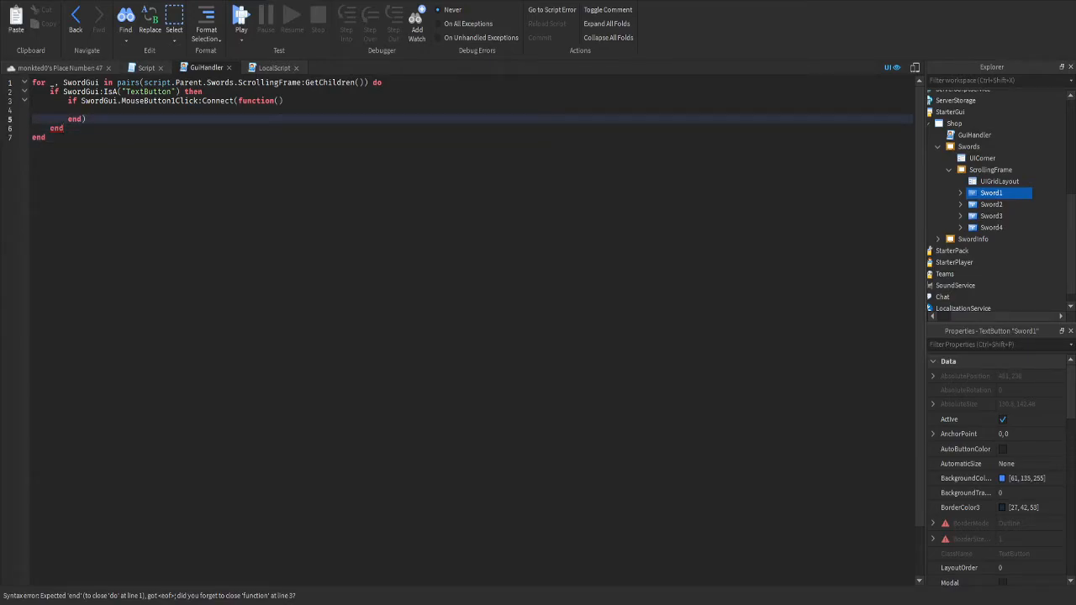
Delete the stray if in front of SwordGui.MouseButton1Click:Connect
{"action": "left_click", "coordinate": [81, 100]}
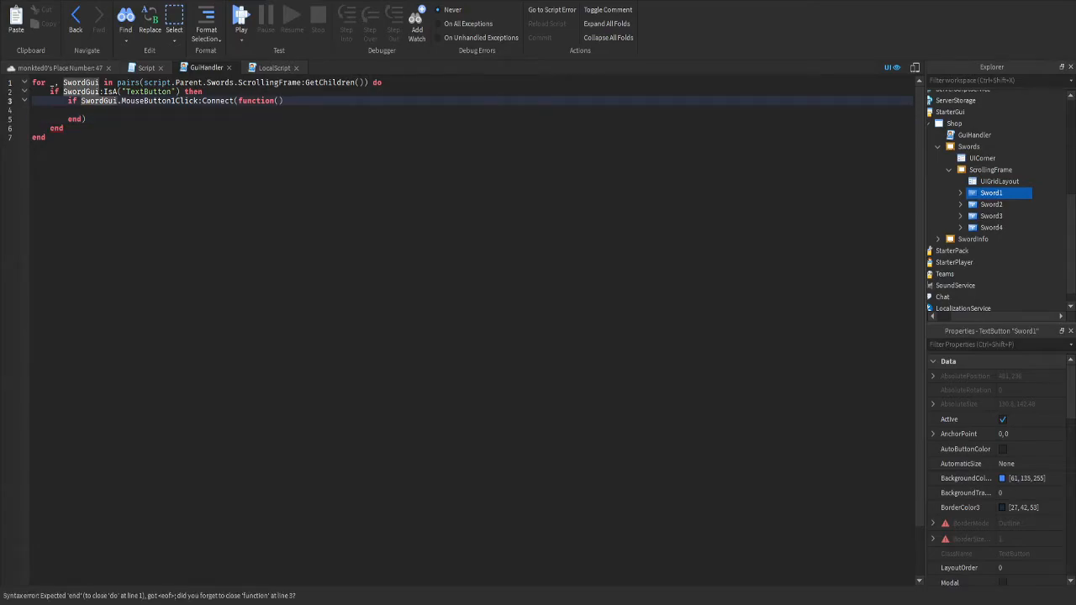
{"action": "key", "text": "BackSpace"}
{"action": "key", "text": "BackSpace"}
{"action": "key", "text": "BackSpace"}
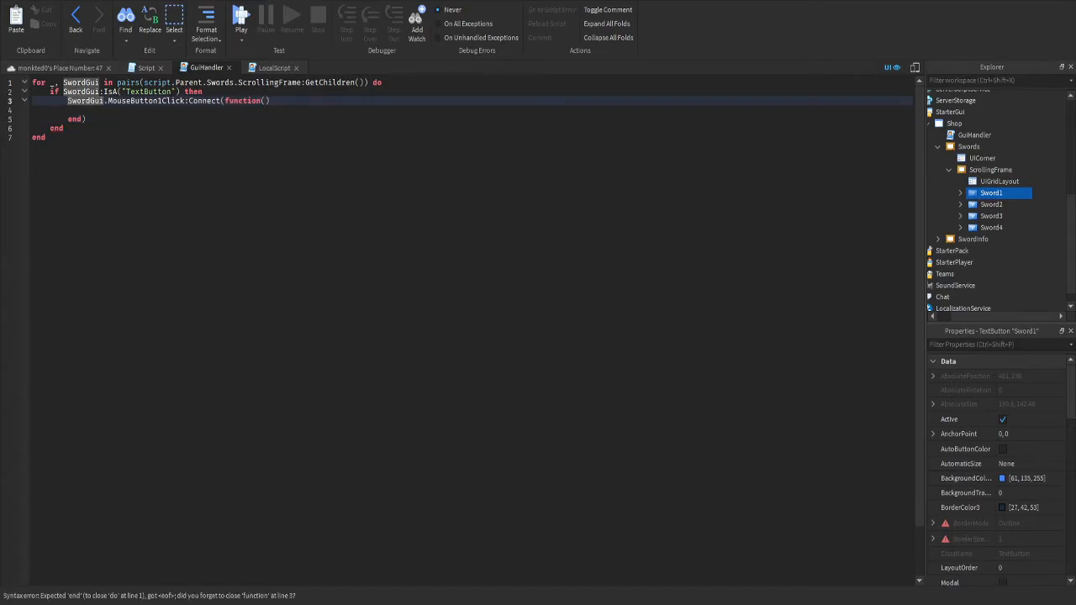
{"action": "left_click", "coordinate": [86, 119]}
{"action": "left_click", "coordinate": [86, 110]}
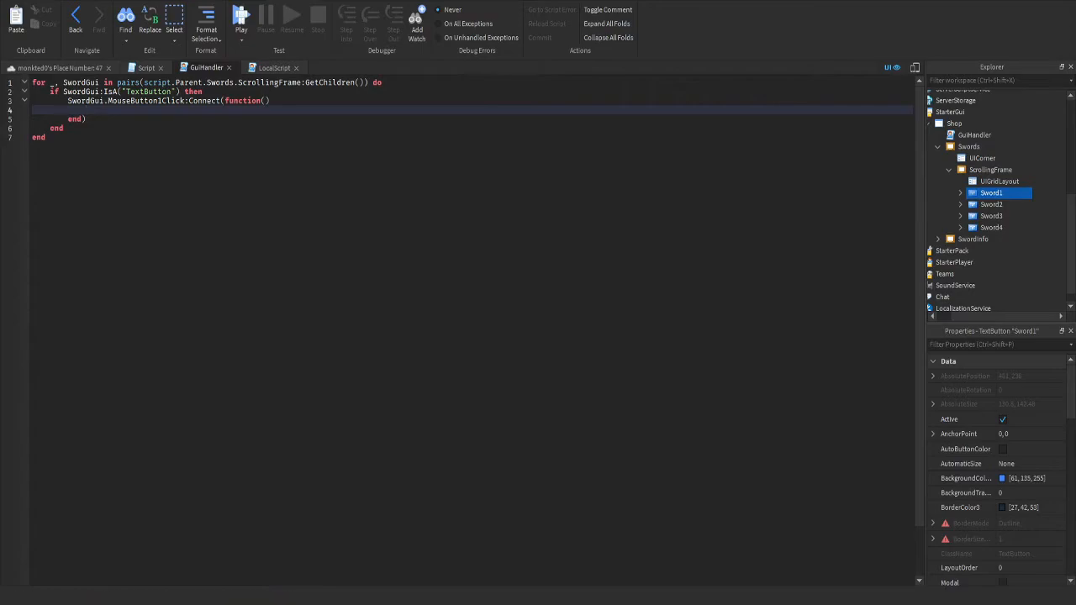
Add a print(SwordGui.Name) line inside the MouseButton1Click function
{"action": "left_click", "coordinate": [992, 216]}
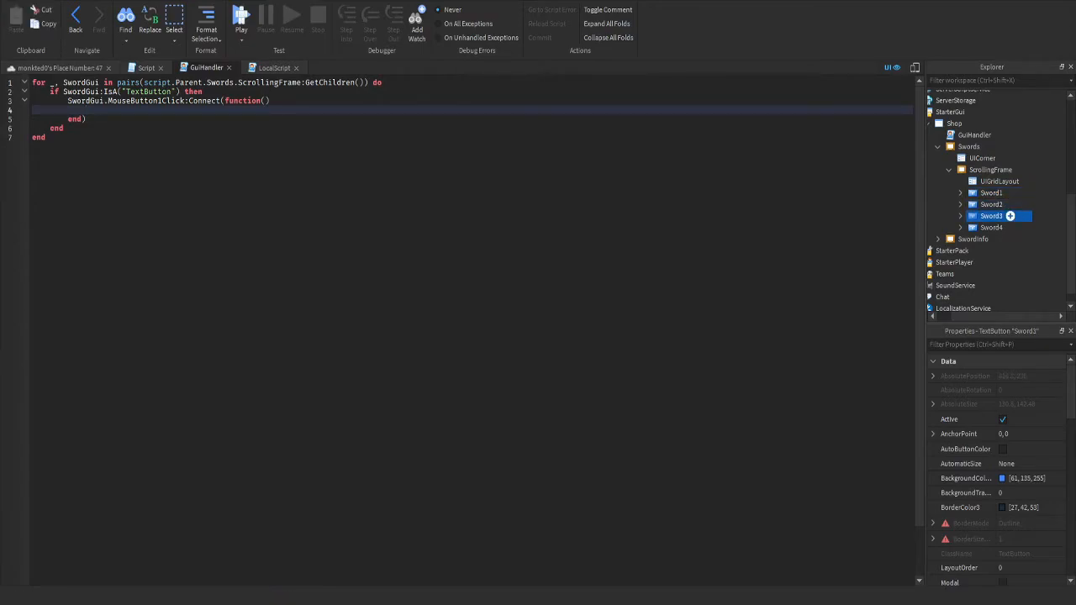
{"action": "left_click", "coordinate": [1000, 227]}
{"action": "left_click", "coordinate": [86, 110]}
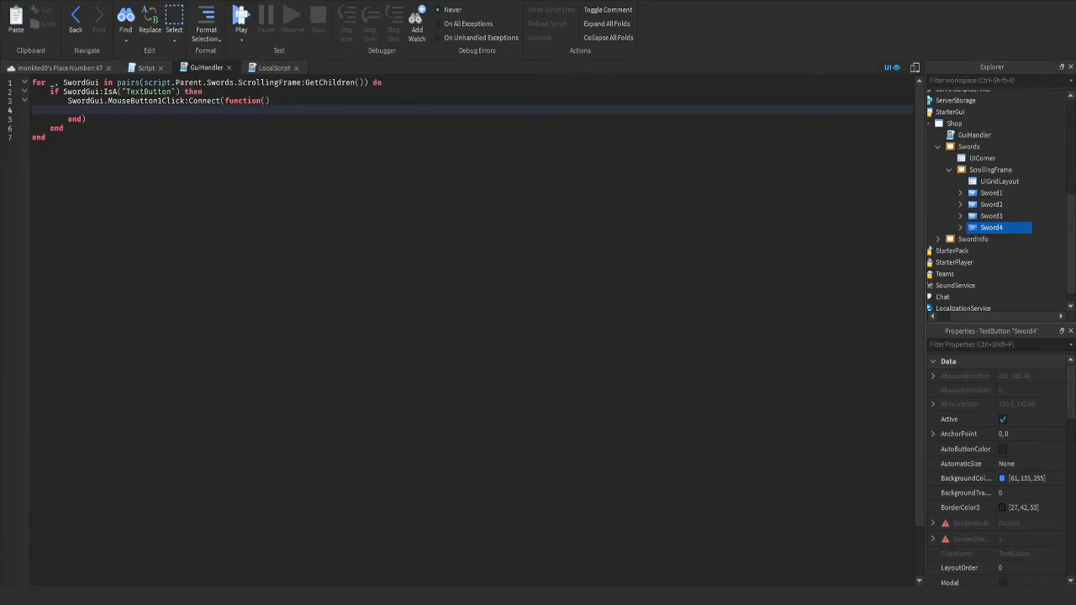
{"action": "type", "text": "print(SwordGui.Name"}
{"action": "key", "text": "Return"}
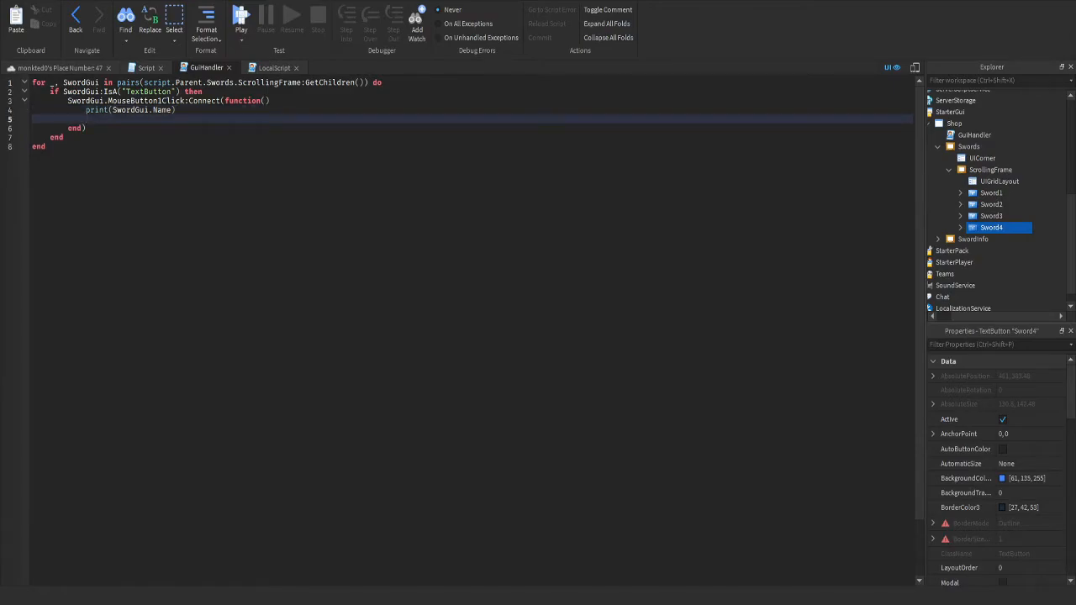
Playtest the place with the output shown, try all four sword buttons to check the printed names, and stop the test
{"action": "left_click", "coordinate": [60, 68]}
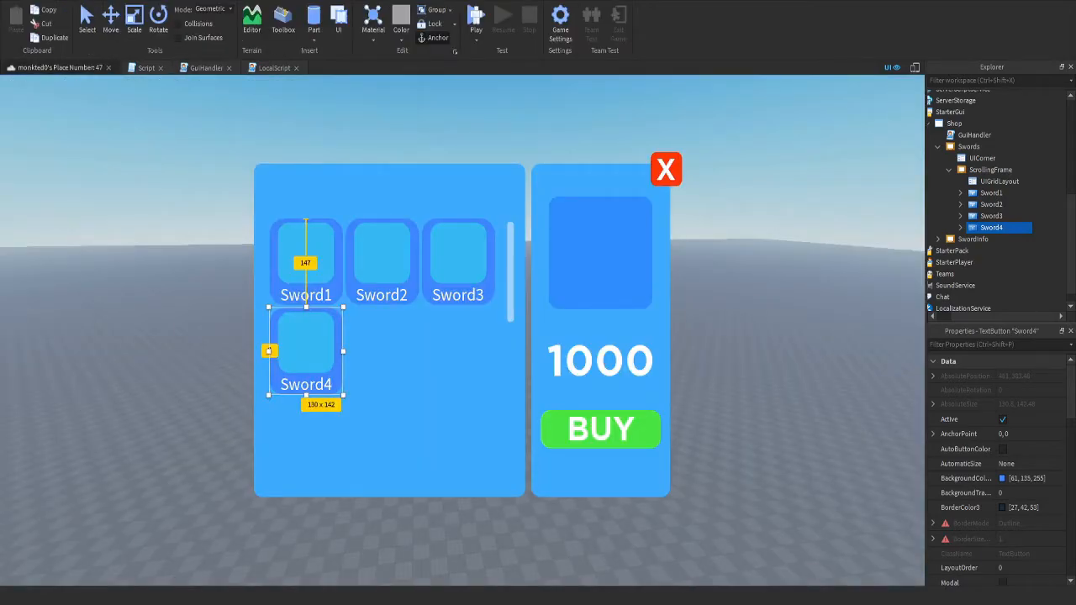
{"action": "left_click", "coordinate": [476, 17]}
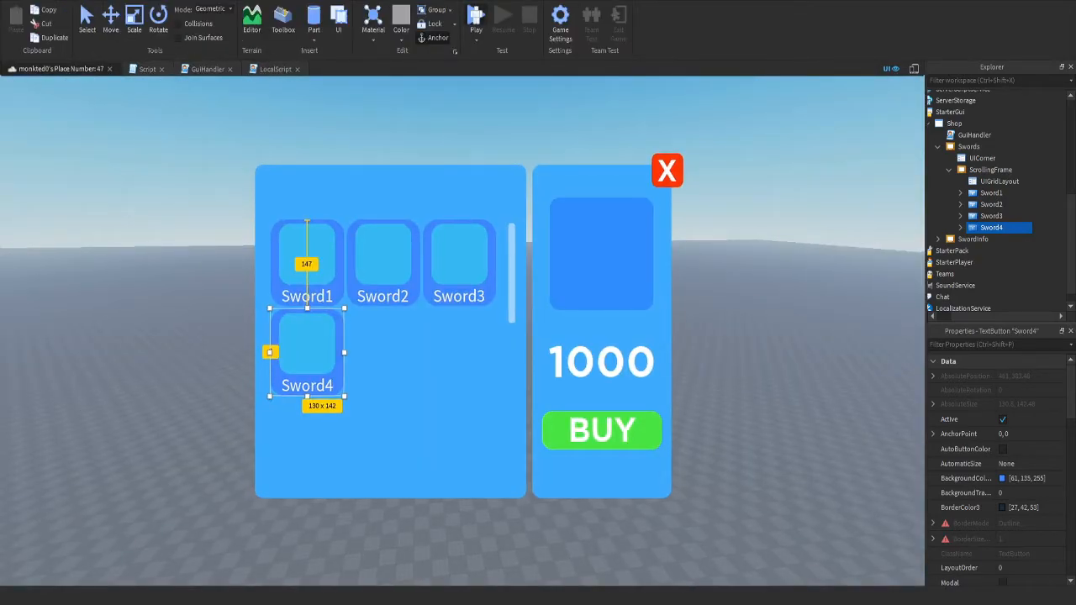
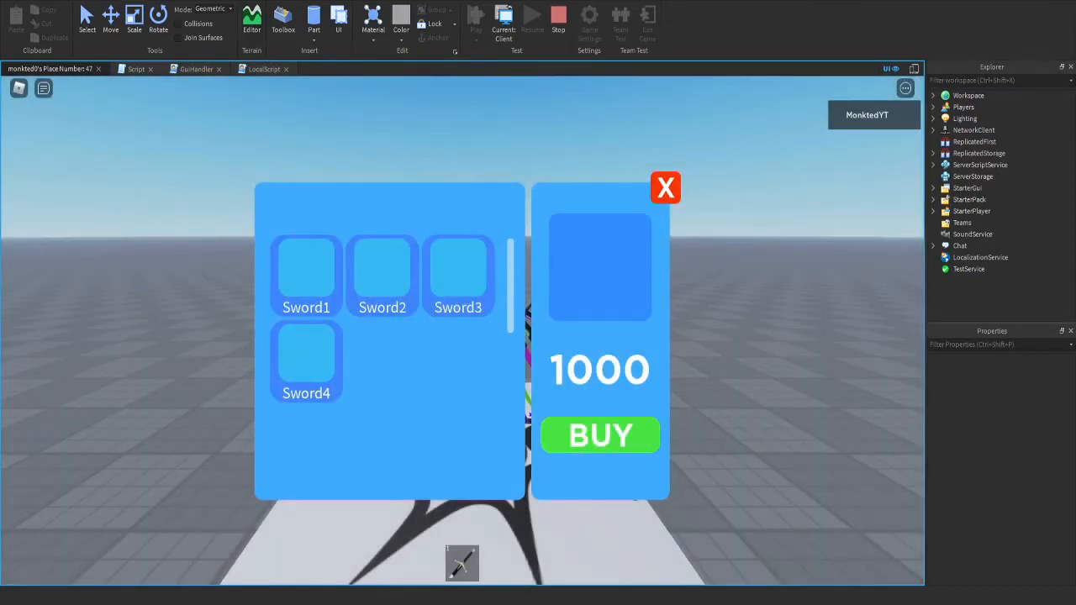
{"action": "left_click", "coordinate": [252, 1]}
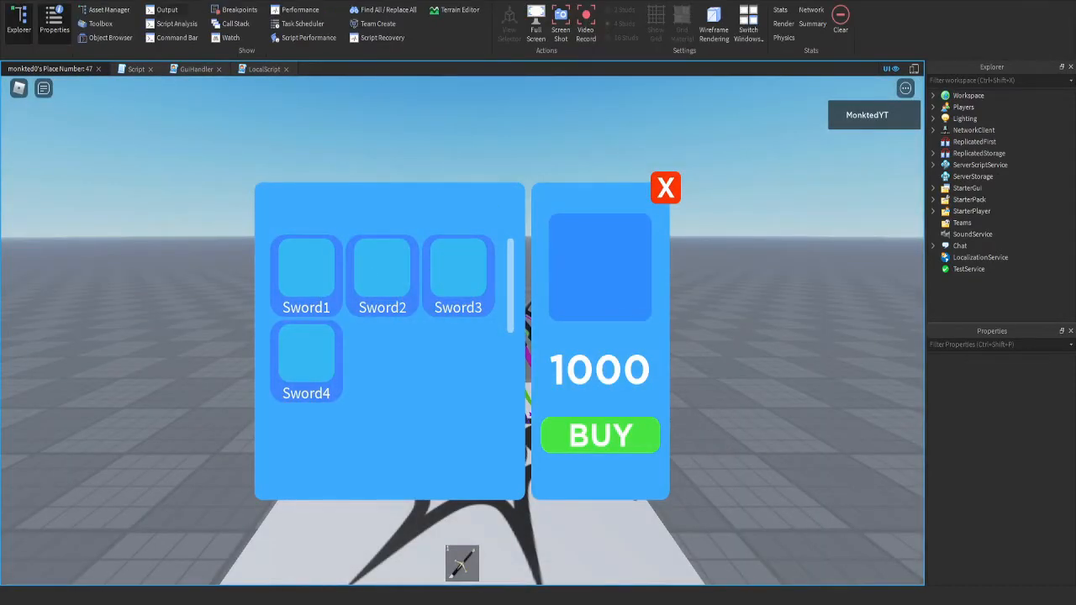
{"action": "left_click", "coordinate": [167, 10]}
{"action": "left_click", "coordinate": [407, 300]}
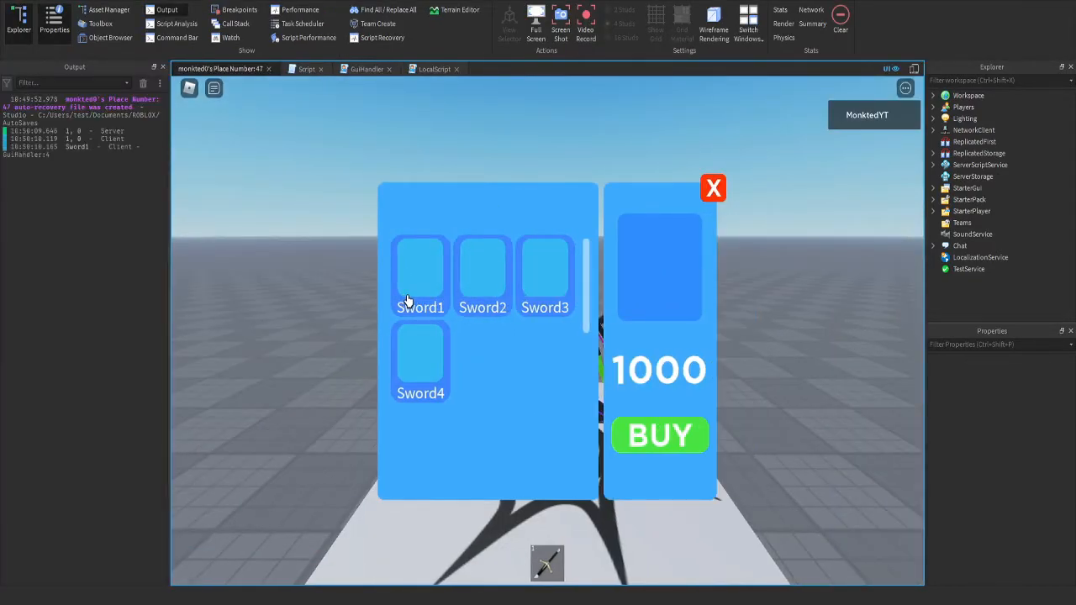
{"action": "left_click", "coordinate": [483, 285]}
{"action": "left_click", "coordinate": [523, 282]}
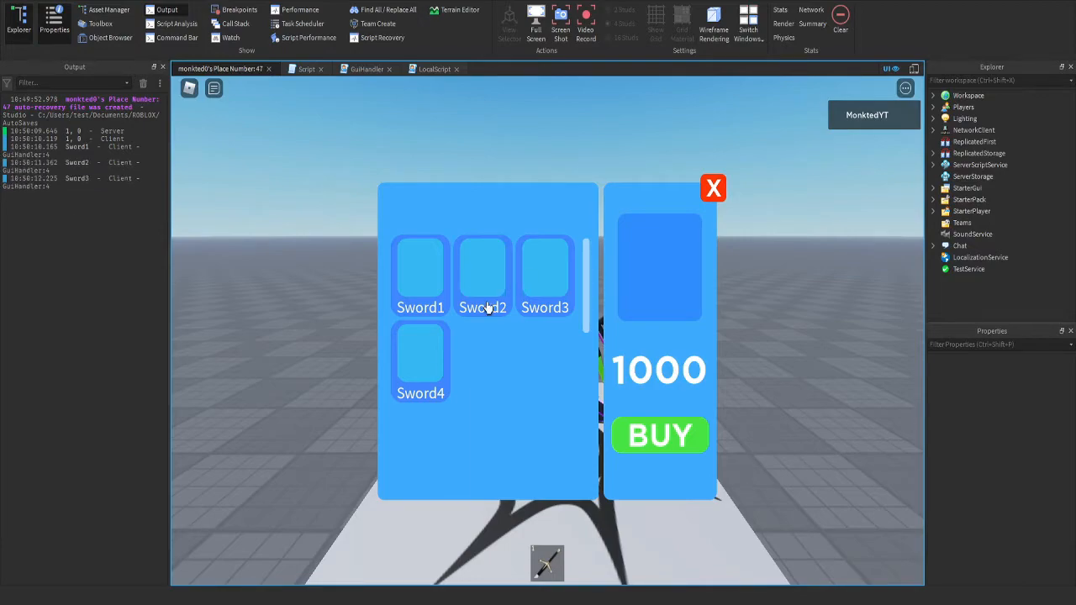
{"action": "left_click", "coordinate": [443, 360]}
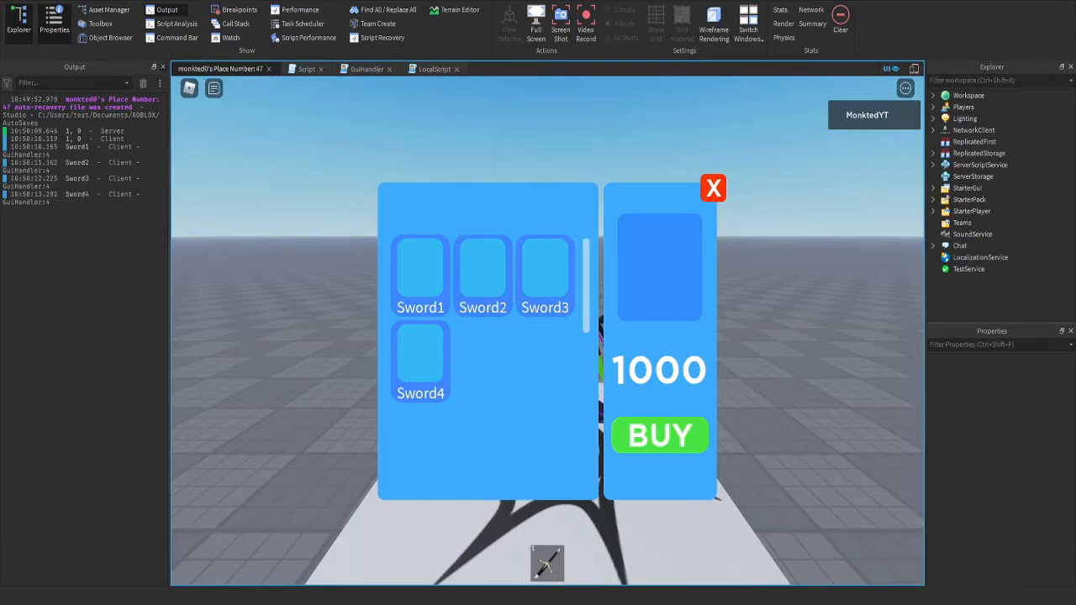
{"action": "left_click", "coordinate": [162, 67]}
{"action": "left_click", "coordinate": [72, 1]}
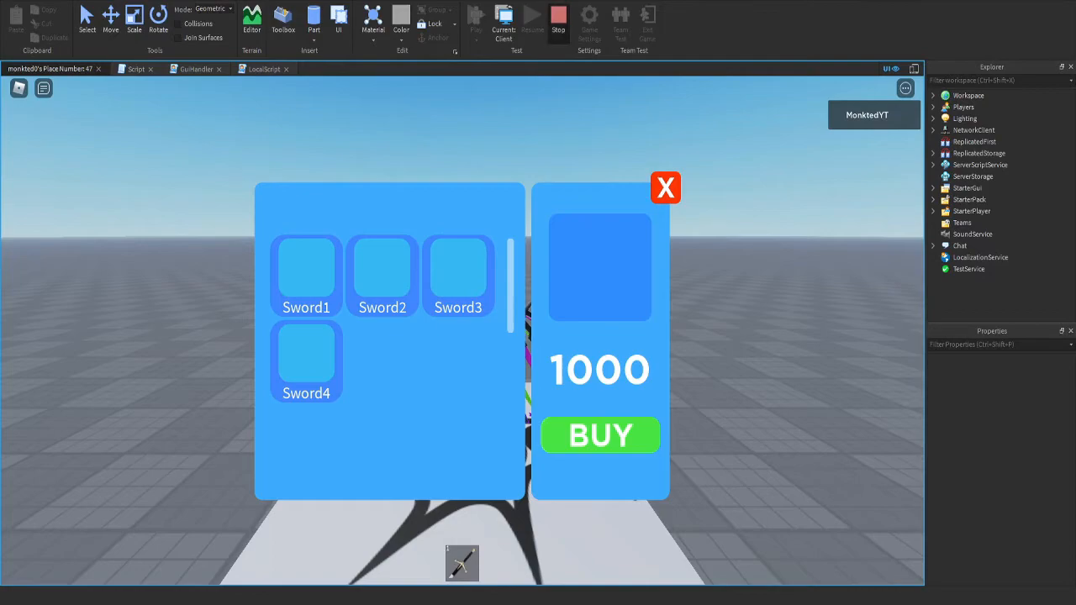
{"action": "left_click", "coordinate": [558, 19]}
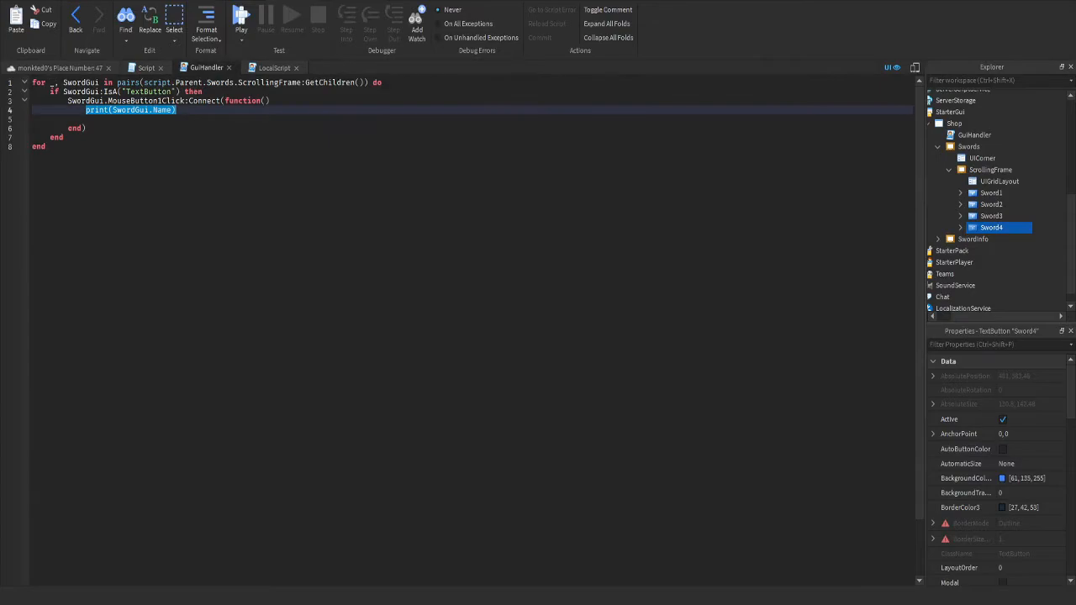
Delete the print(SwordGui.Name) line from the click function
{"action": "key", "text": "BackSpace"}
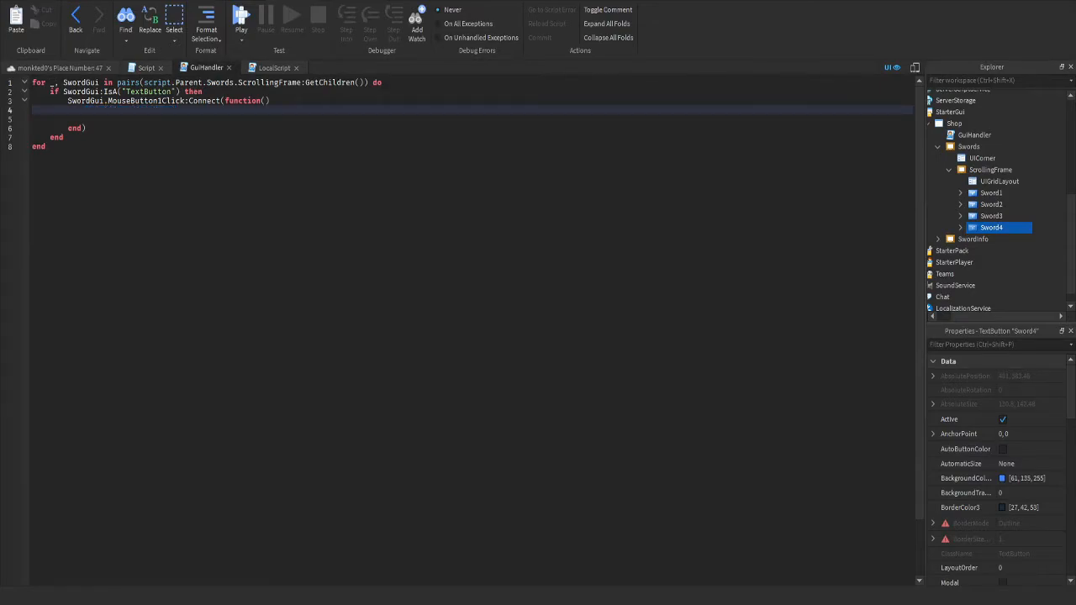
{"action": "key", "text": "BackSpace"}
Examine the SwordInfo frame's children in the place, including its ImageLabel, Price label and Buy button
{"action": "left_click", "coordinate": [60, 68]}
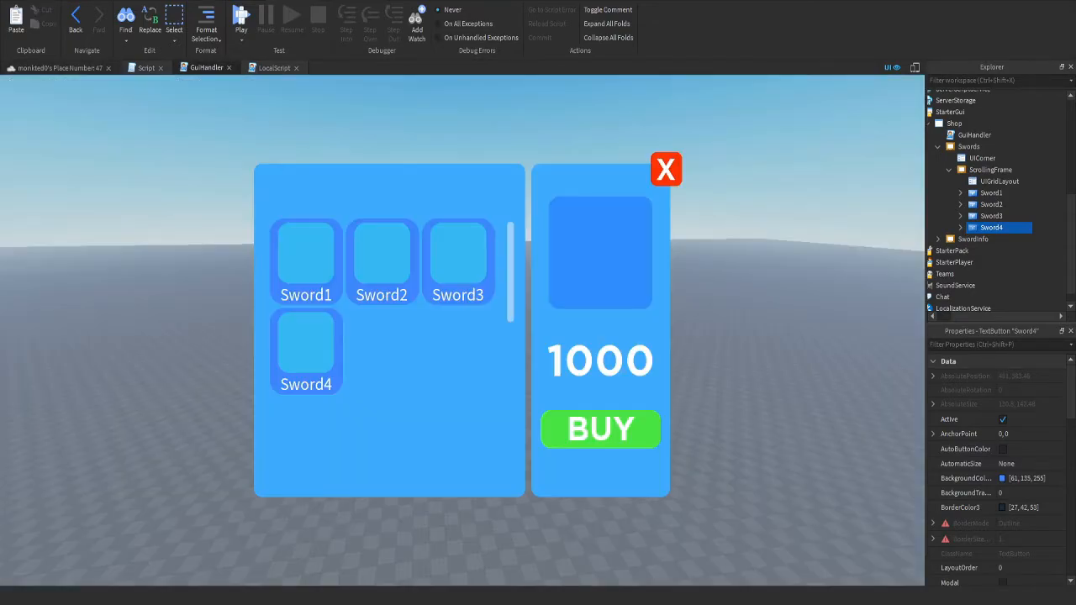
{"action": "left_click", "coordinate": [938, 238]}
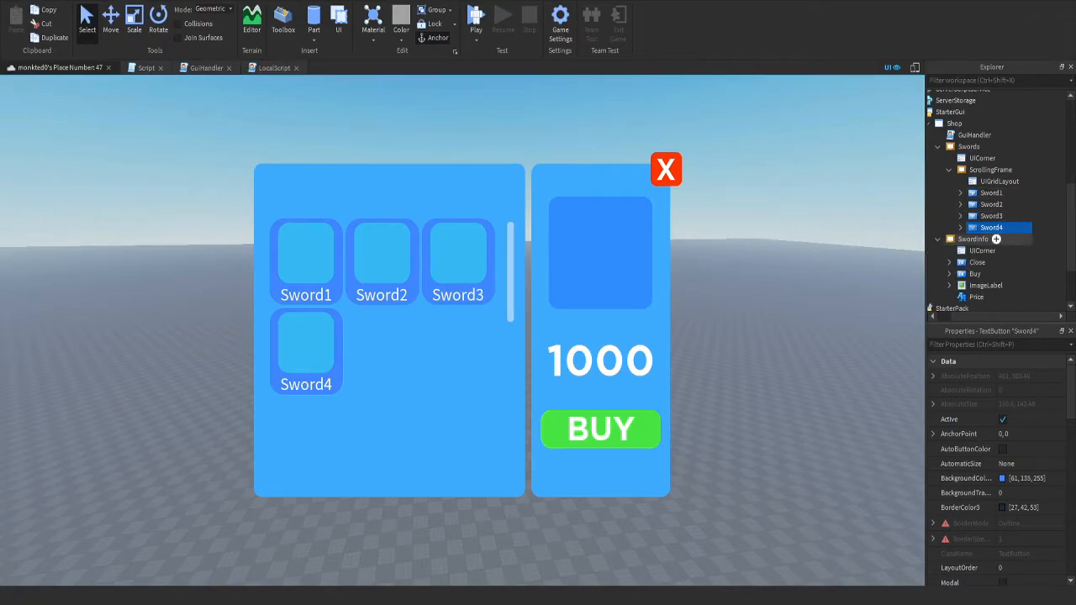
{"action": "scroll", "coordinate": [1001, 211], "scroll_direction": "down", "scroll_amount": 2}
{"action": "left_click", "coordinate": [985, 213]}
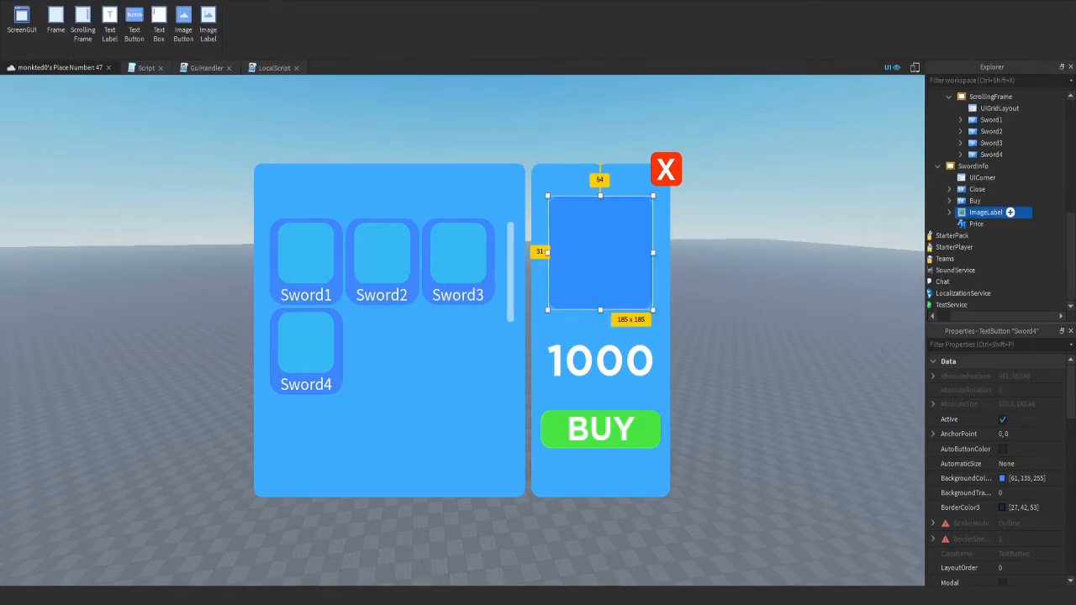
{"action": "left_click", "coordinate": [992, 223]}
{"action": "left_click", "coordinate": [976, 201]}
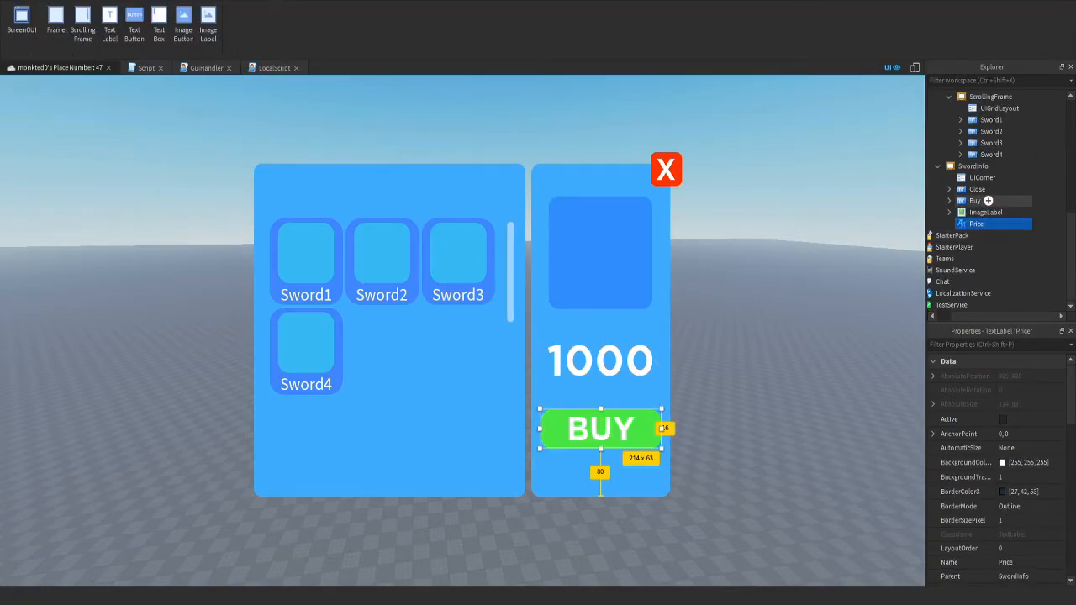
{"action": "left_click", "coordinate": [987, 213]}
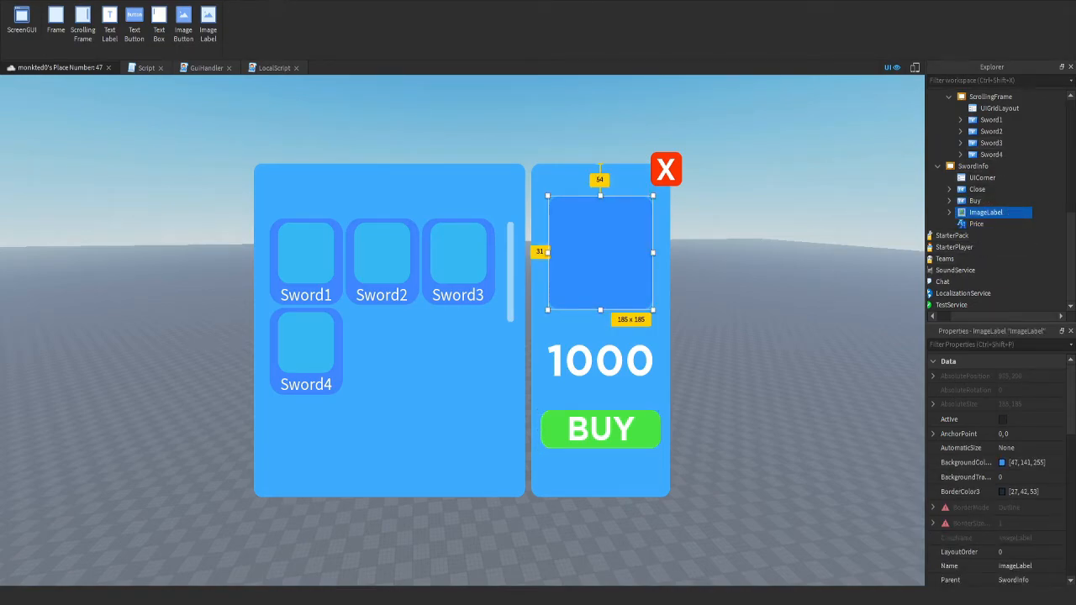
Insert a Folder into the Sword1 button
{"action": "left_click", "coordinate": [991, 120]}
{"action": "left_click", "coordinate": [960, 120]}
{"action": "left_click", "coordinate": [1004, 119]}
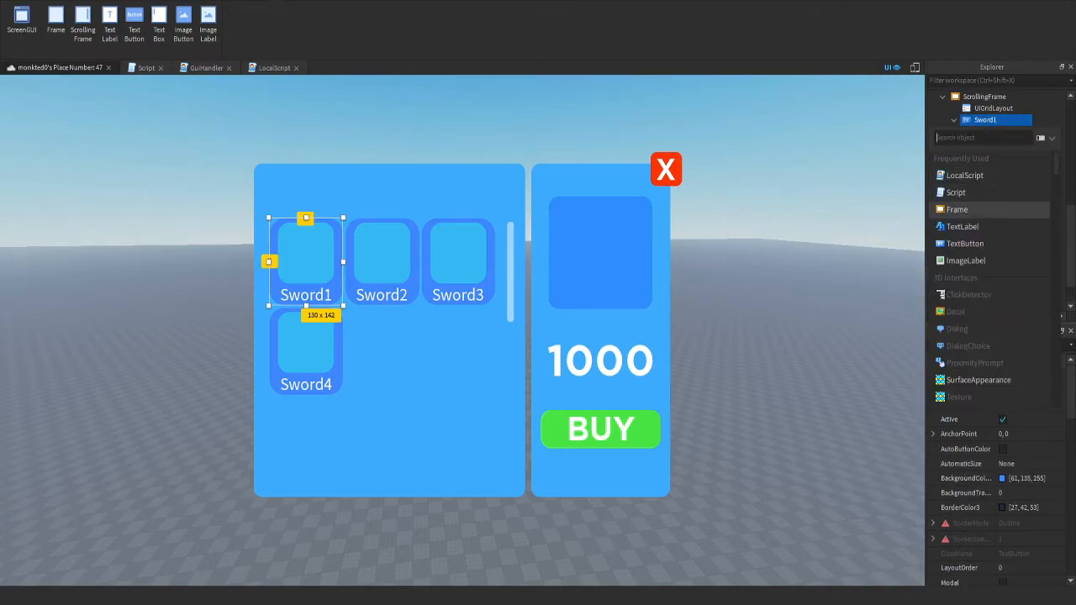
{"action": "type", "text": "Folde"}
{"action": "key", "text": "Return"}
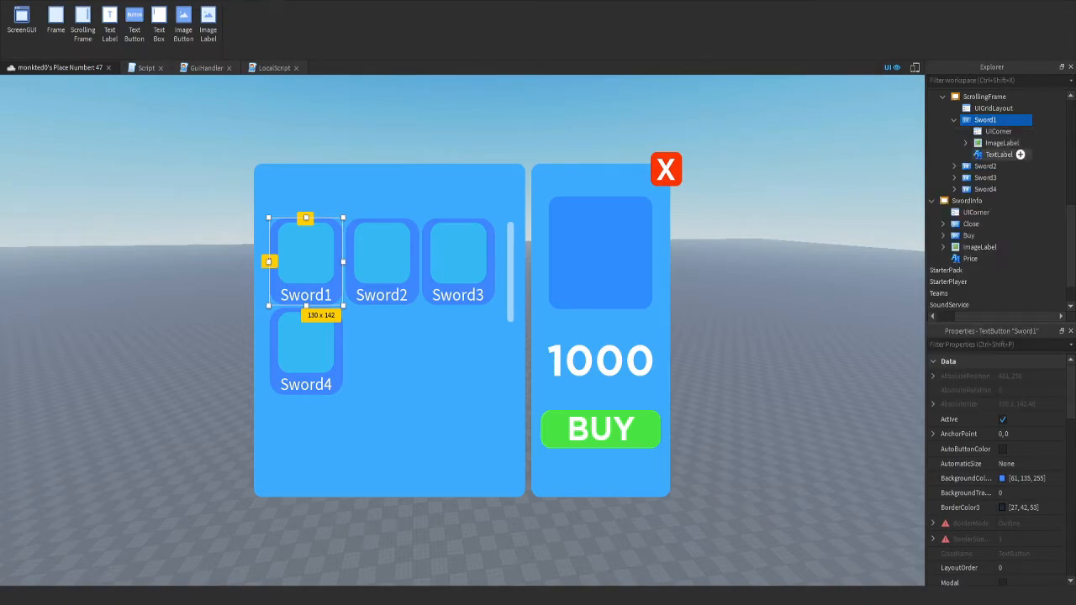
Rename the new folder inside the Sword1 button as Info
{"action": "key", "text": "F2"}
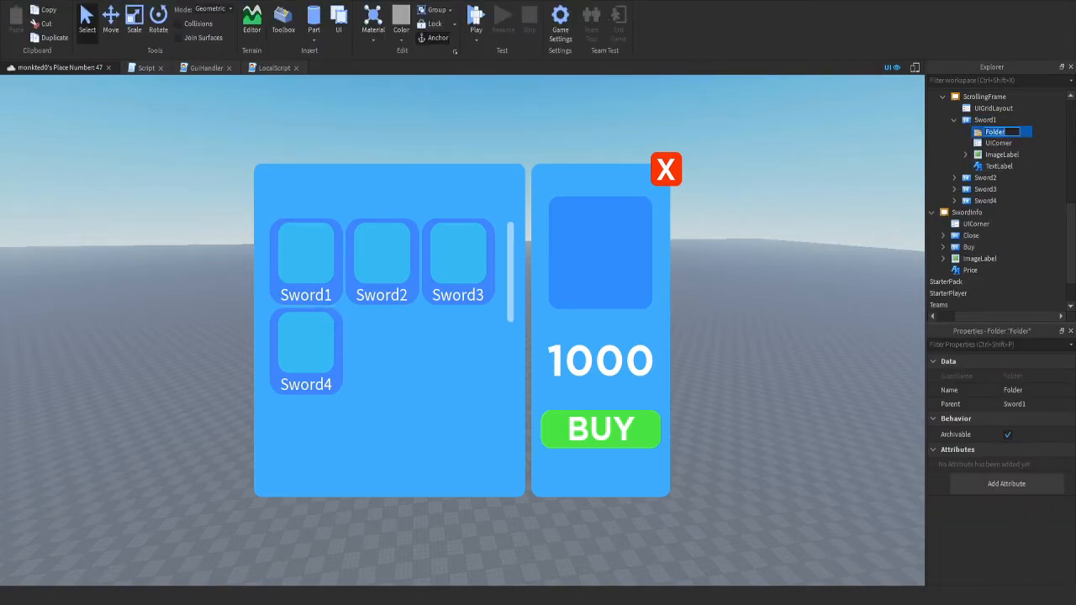
{"action": "type", "text": "Info"}
{"action": "key", "text": "Return"}
{"action": "key", "text": "F2"}
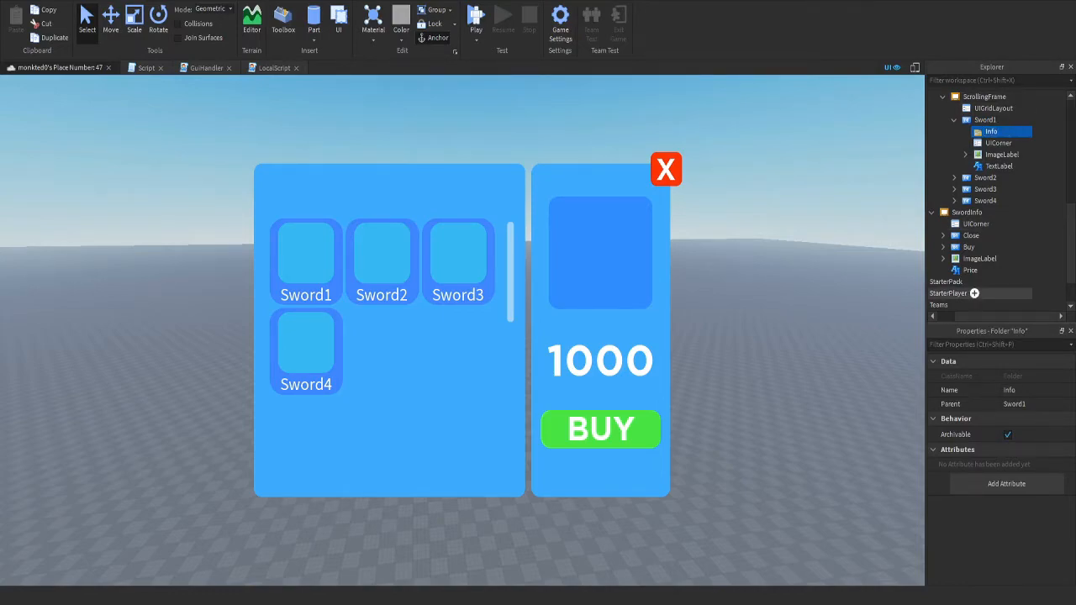
Insert a NumberValue into Sword1's Info folder
{"action": "left_click", "coordinate": [1005, 131]}
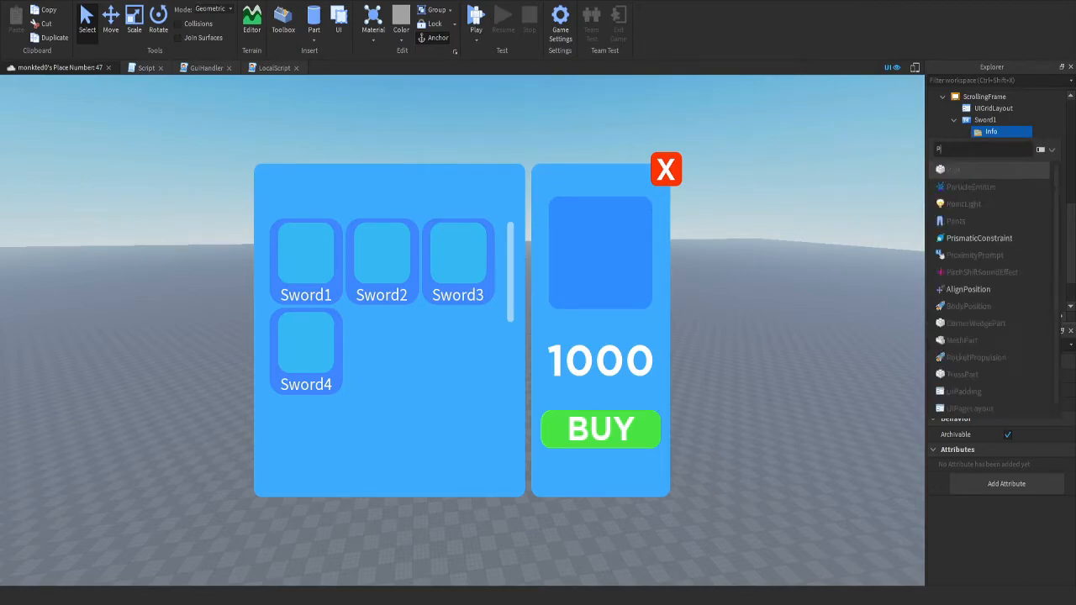
{"action": "type", "text": "Number"}
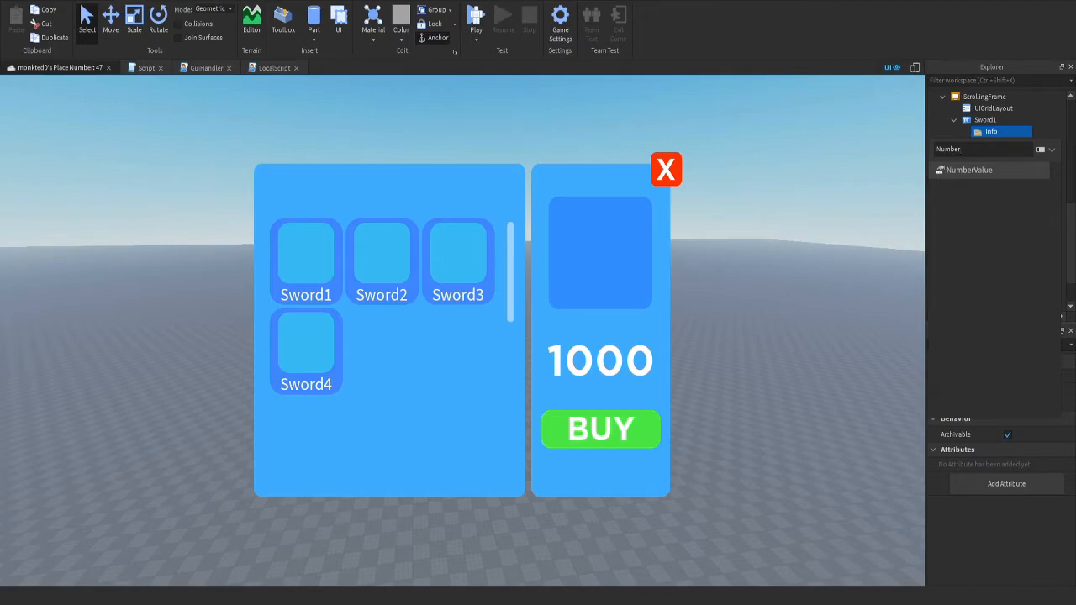
{"action": "key", "text": "Return"}
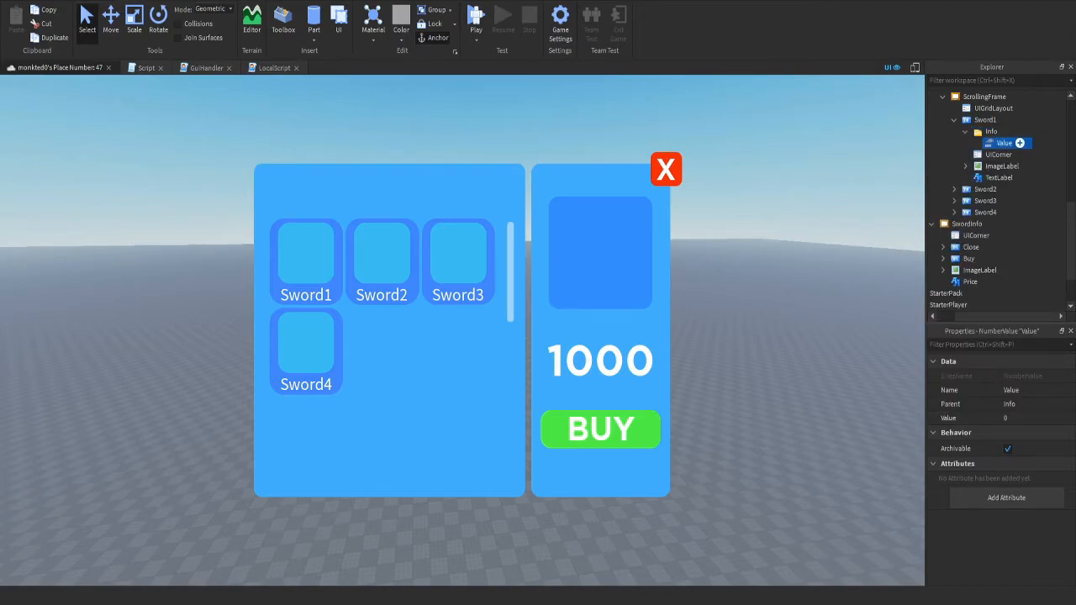
Insert a StringValue into Sword1's Info folder alongside the NumberValue
{"action": "left_click", "coordinate": [1004, 132]}
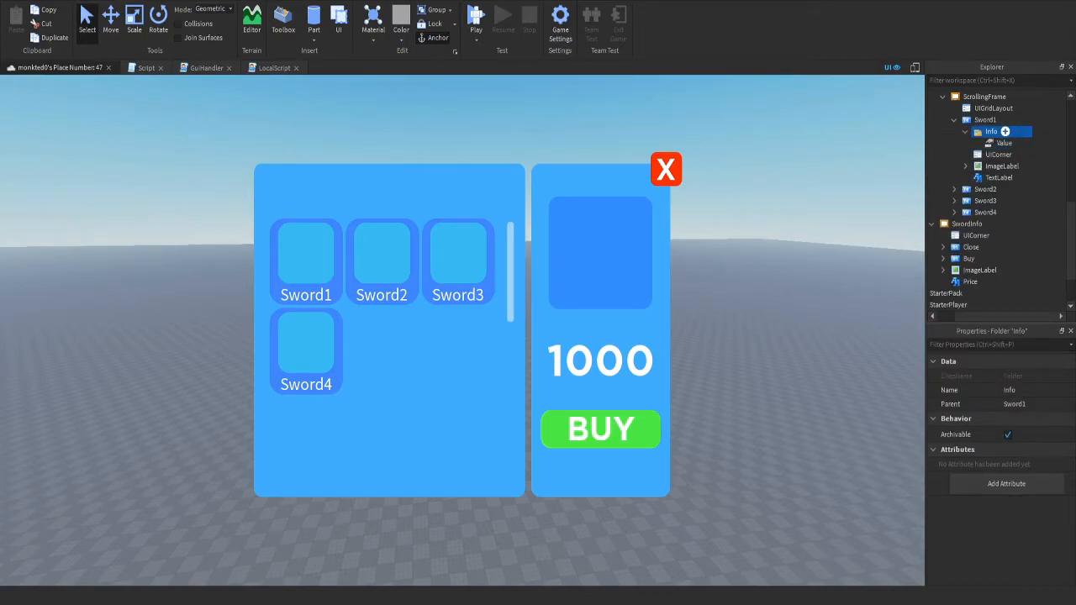
{"action": "left_click", "coordinate": [1005, 132]}
{"action": "type", "text": "number"}
{"action": "key", "text": "Return"}
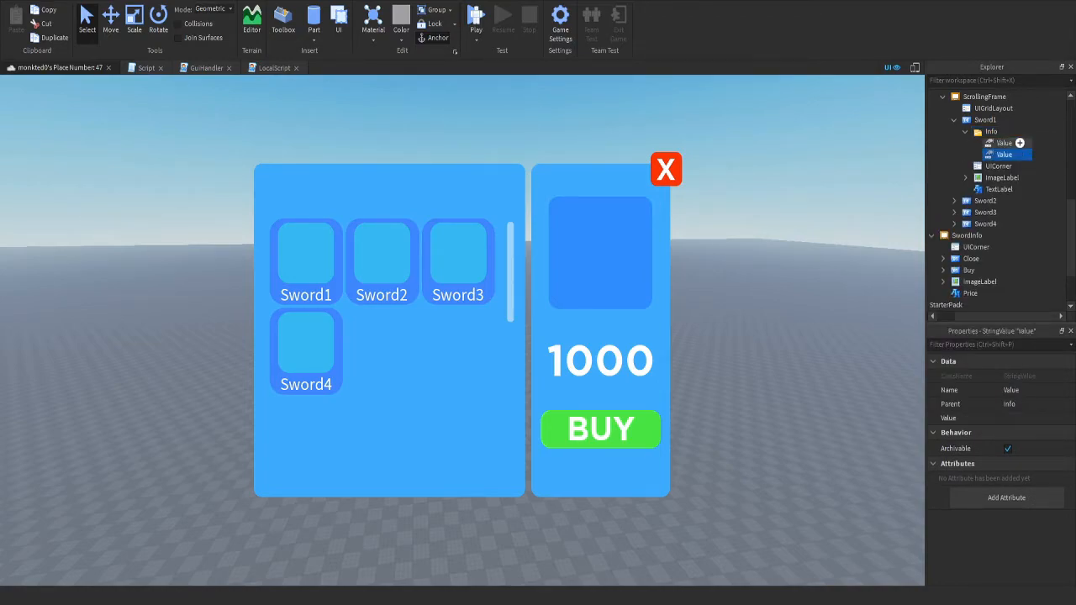
{"action": "key", "text": "F2"}
{"action": "key", "text": "Return"}
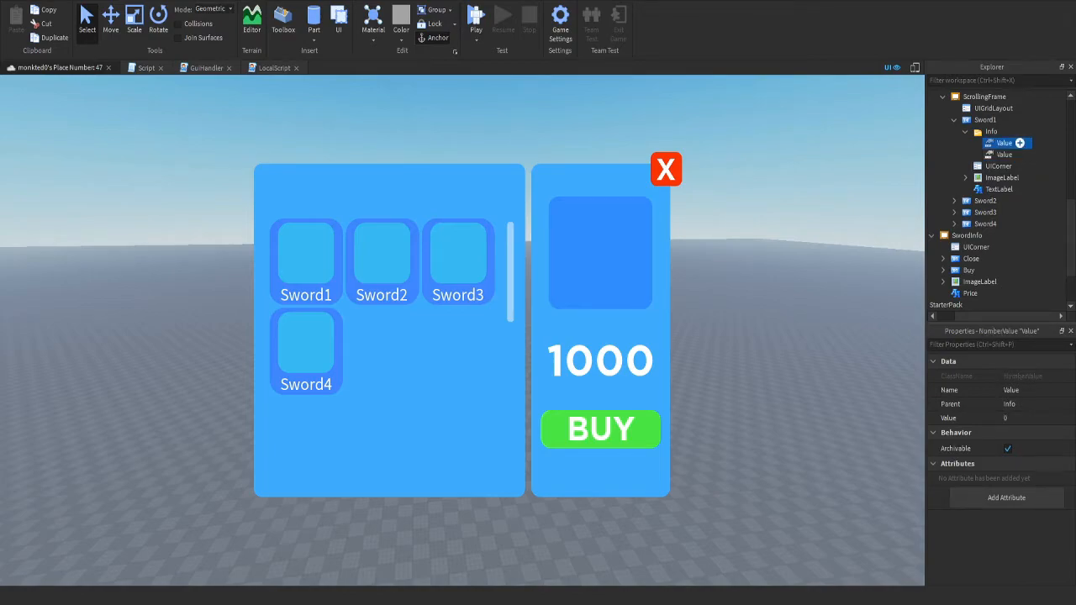
Rename the StringValue in the Info folder as Price
{"action": "key", "text": "F2"}
{"action": "key", "text": "BackSpace"}
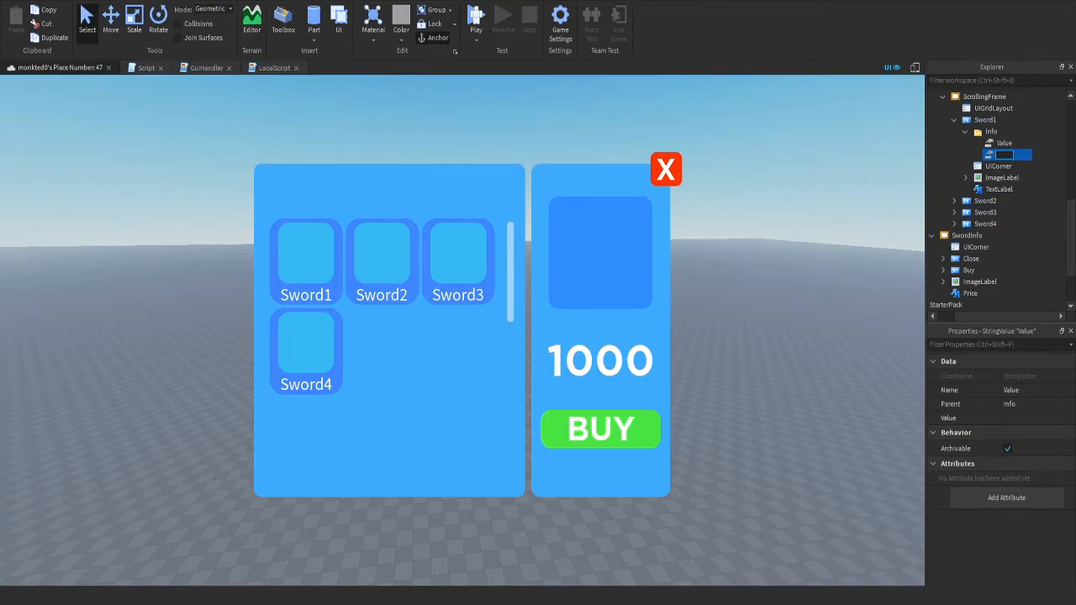
{"action": "type", "text": "Price"}
{"action": "key", "text": "Return"}
Rename the NumberValue in the Info folder as PayMent
{"action": "left_click", "coordinate": [1005, 142]}
{"action": "key", "text": "F2"}
{"action": "type", "text": "Amount"}
{"action": "key", "text": "BackSpace"}
{"action": "key", "text": "BackSpace"}
{"action": "key", "text": "BackSpace"}
{"action": "key", "text": "BackSpace"}
{"action": "type", "text": "Daym"}
{"action": "type", "text": "ent"}
{"action": "key", "text": "Return"}
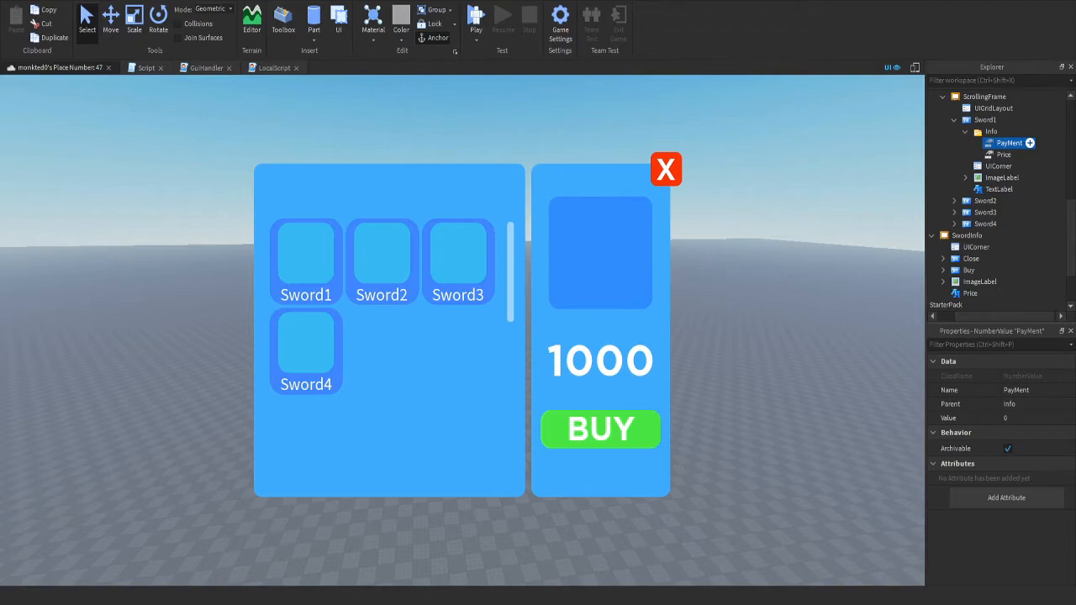
Shorten the name of the Info folder's NumberValue to Pay
{"action": "key", "text": "F2"}
{"action": "key", "text": "shift+Home"}
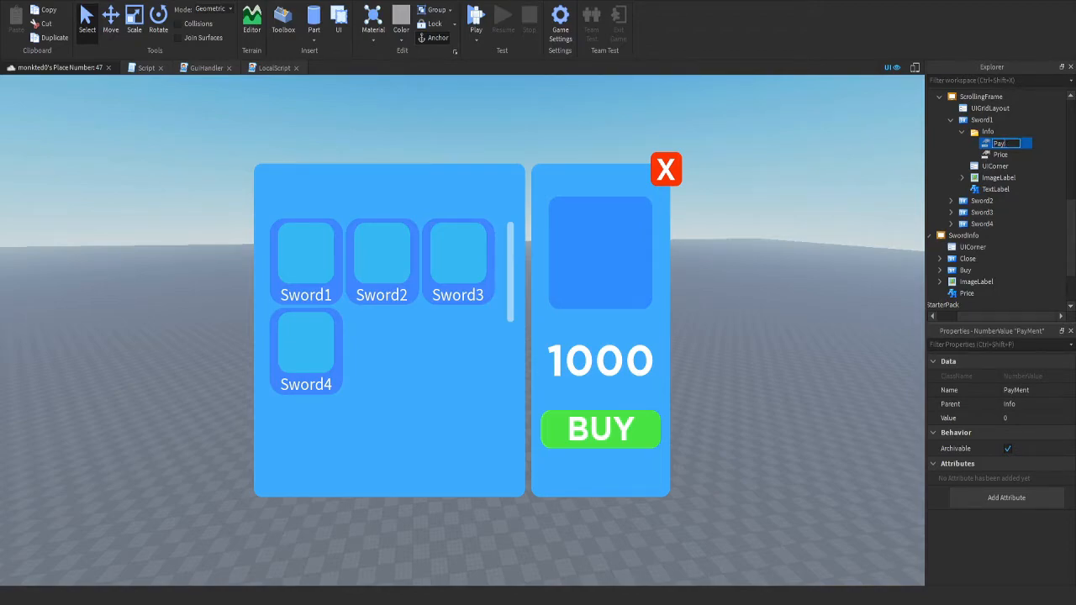
{"action": "type", "text": "Pay"}
{"action": "key", "text": "Return"}
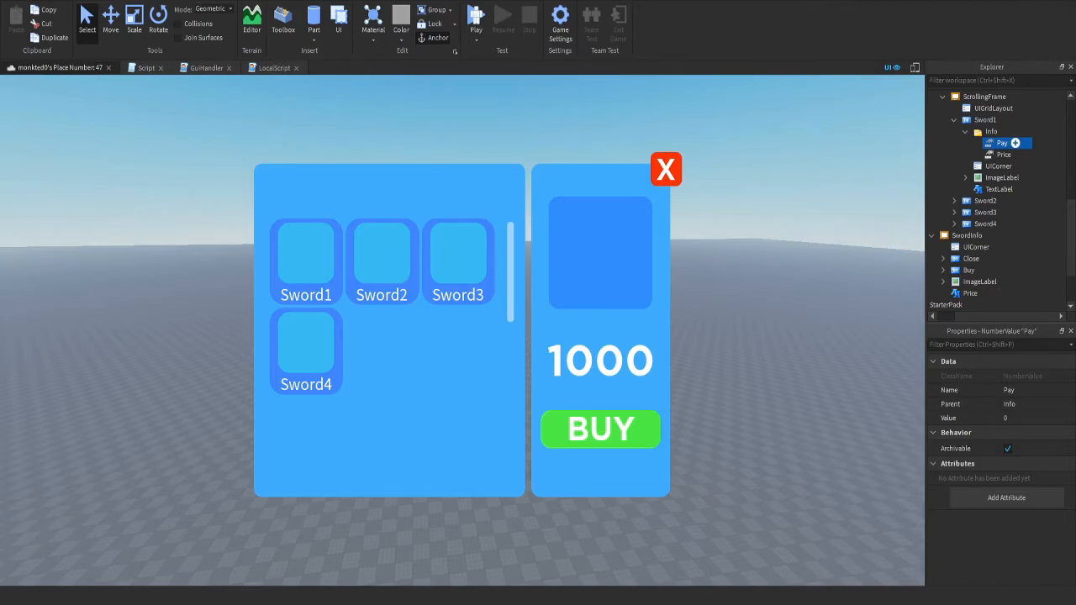
Set the value of the Price StringValue in Sword1's Info folder to 0
{"action": "key", "text": "Left"}
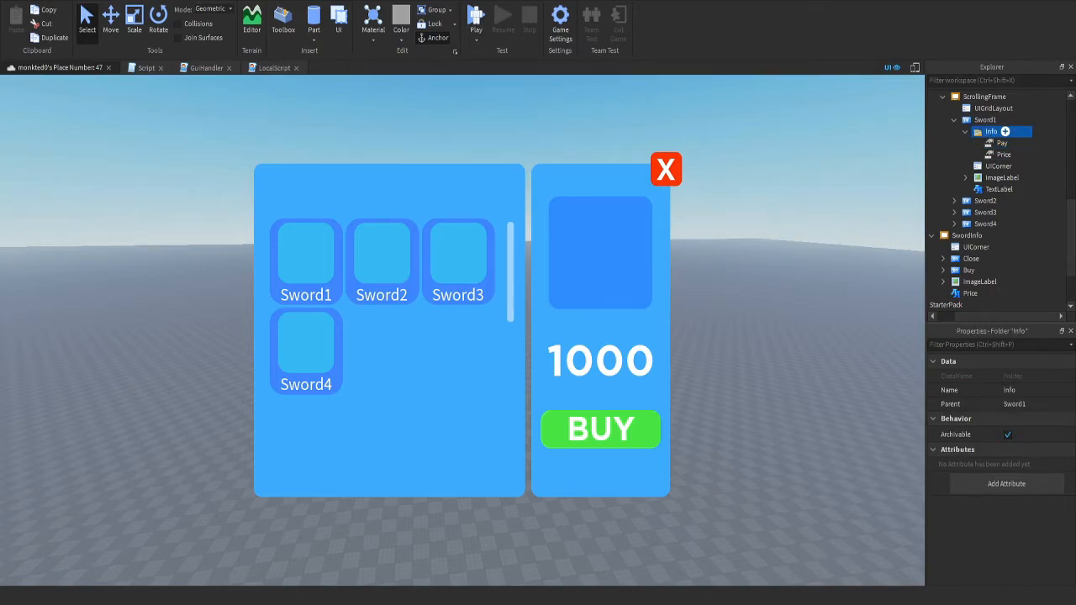
{"action": "key", "text": "Left"}
{"action": "key", "text": "Right"}
{"action": "key", "text": "Down"}
{"action": "left_click", "coordinate": [1034, 418]}
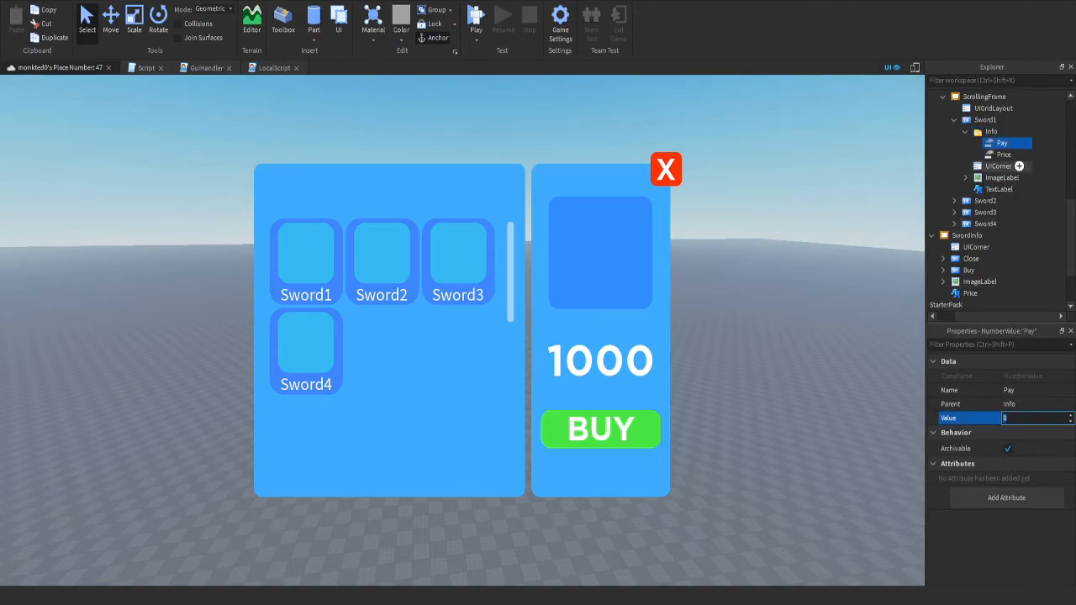
{"action": "left_click", "coordinate": [1019, 154]}
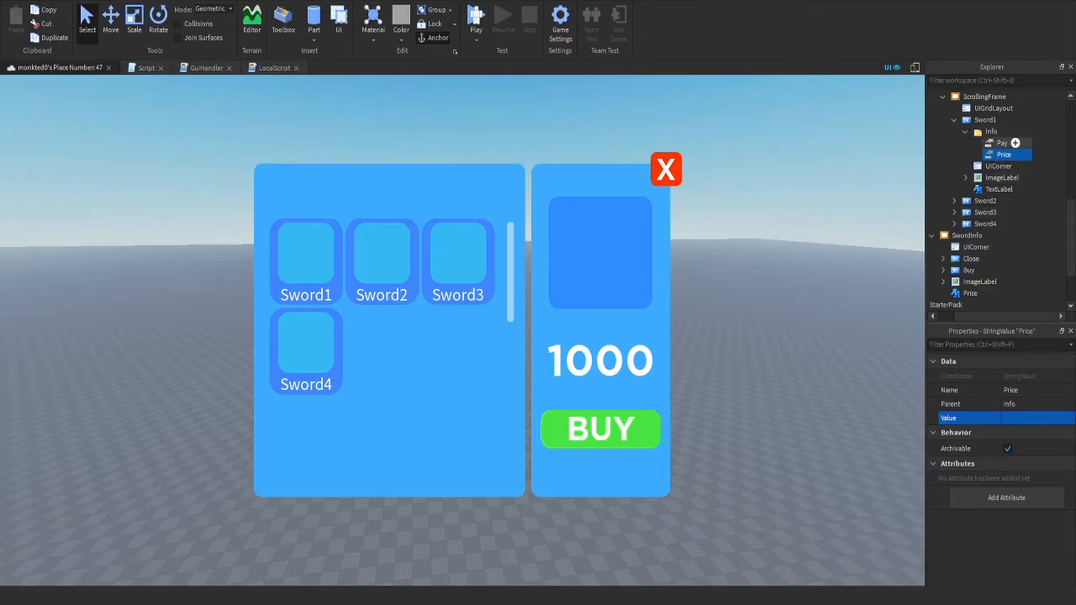
{"action": "left_click", "coordinate": [1004, 143]}
{"action": "left_click", "coordinate": [1004, 155]}
{"action": "left_click", "coordinate": [1034, 418]}
{"action": "type", "text": "0"}
{"action": "key", "text": "Return"}
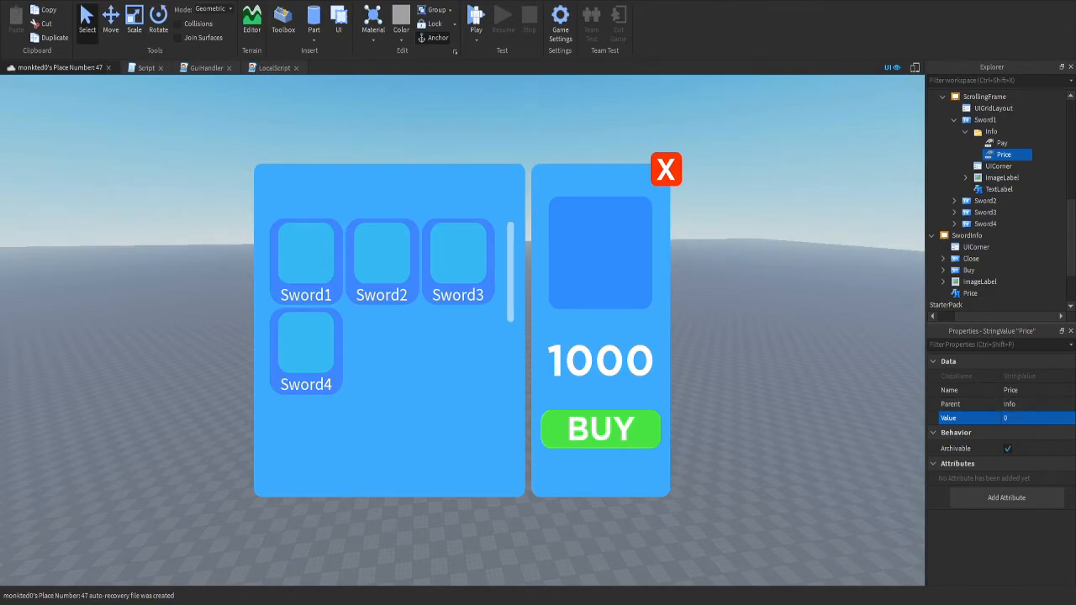
Insert a Script into ServerScriptService and clear its default code
{"action": "left_click", "coordinate": [146, 68]}
{"action": "left_click", "coordinate": [206, 67]}
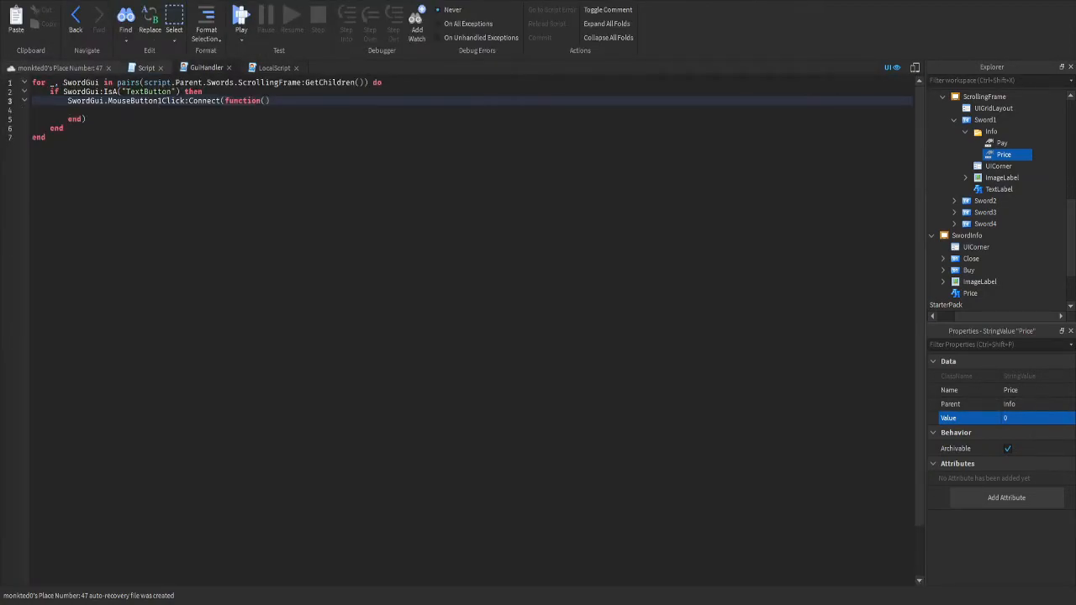
{"action": "scroll", "coordinate": [997, 227], "scroll_direction": "up", "scroll_amount": 4}
{"action": "left_click_drag", "start_coordinate": [1009, 317], "coordinate": [990, 316]}
{"action": "scroll", "coordinate": [1040, 296], "scroll_direction": "up", "scroll_amount": 4}
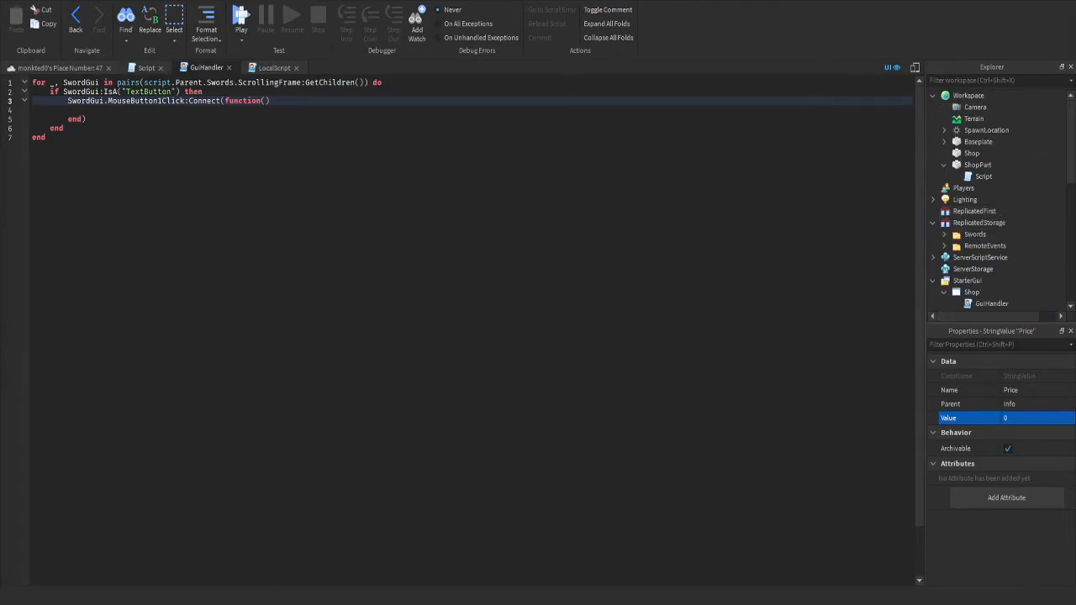
{"action": "left_click", "coordinate": [981, 257]}
{"action": "left_click", "coordinate": [932, 257]}
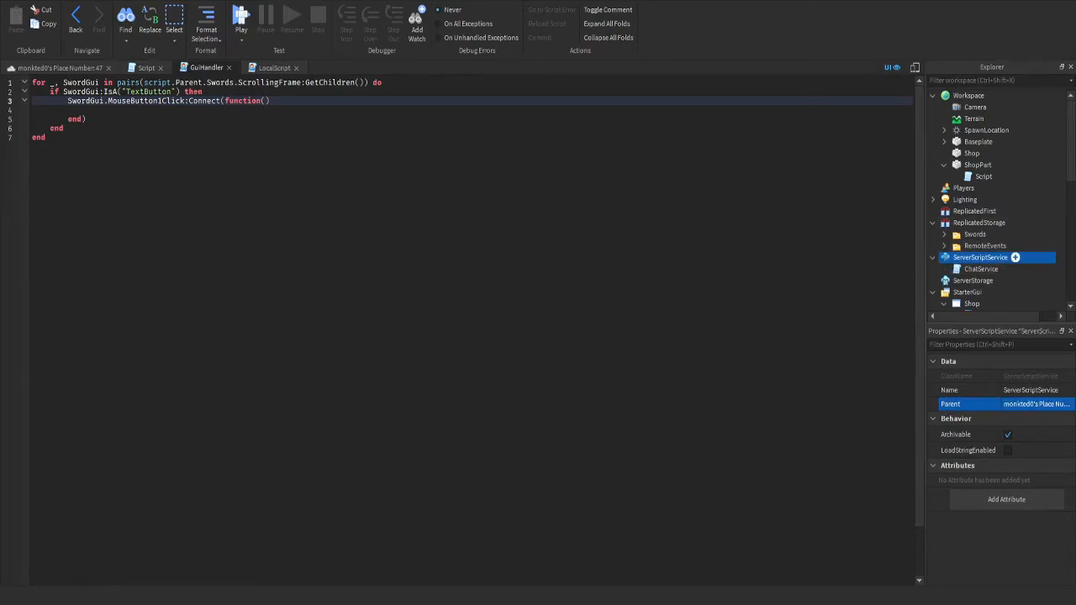
{"action": "left_click", "coordinate": [1015, 257]}
{"action": "left_click", "coordinate": [975, 314]}
{"action": "key", "text": "ctrl+a"}
{"action": "key", "text": "BackSpace"}
Rename the new script in ServerScriptService as ShopHandler and leave its code empty
{"action": "type", "text": "Sword"}
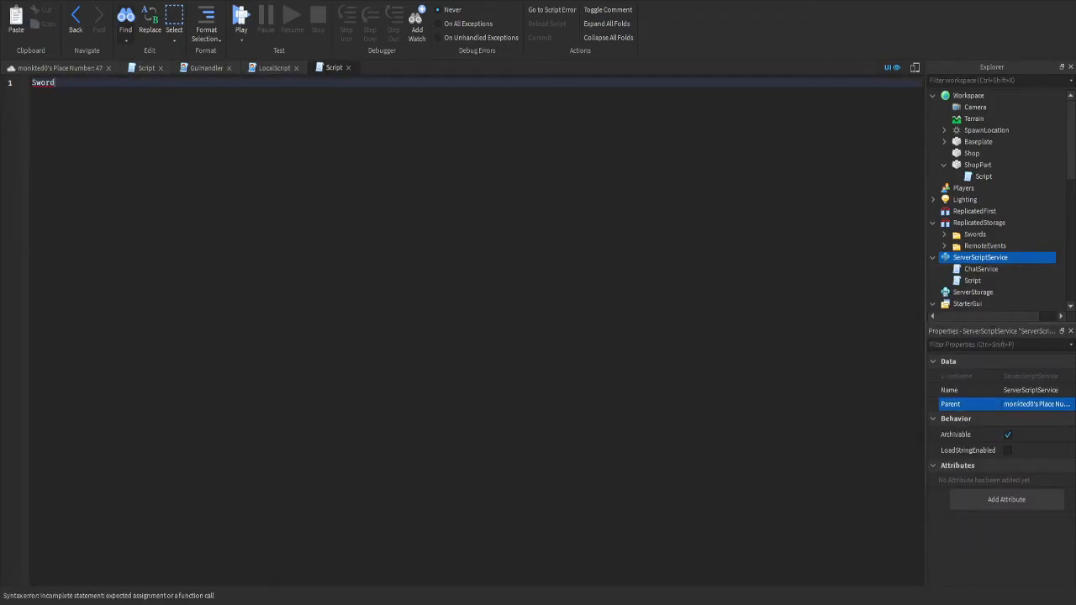
{"action": "left_click", "coordinate": [975, 281]}
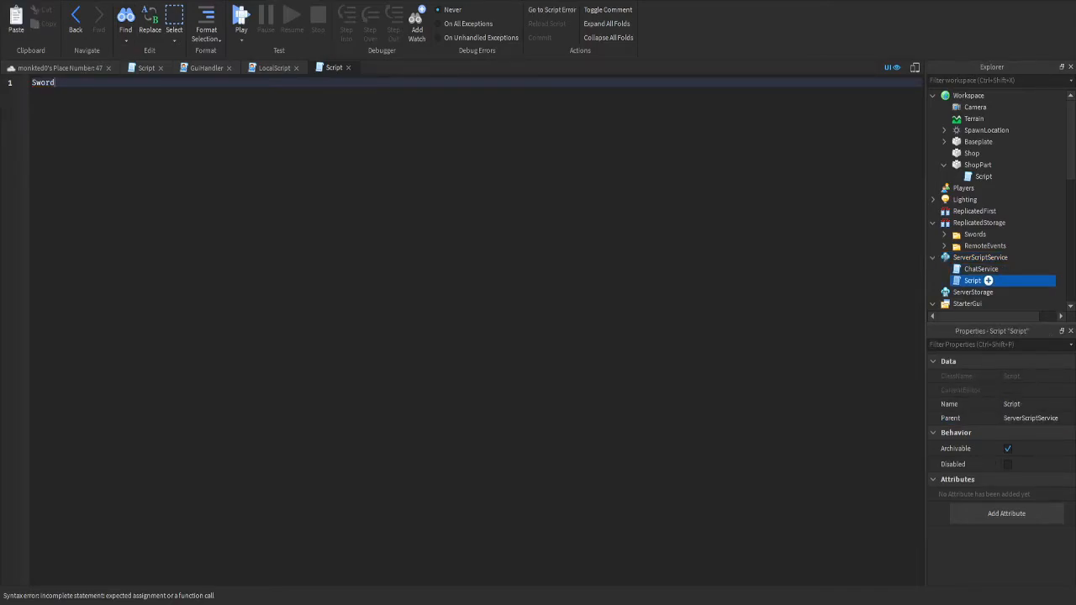
{"action": "key", "text": "F2"}
{"action": "type", "text": "ShopHandler"}
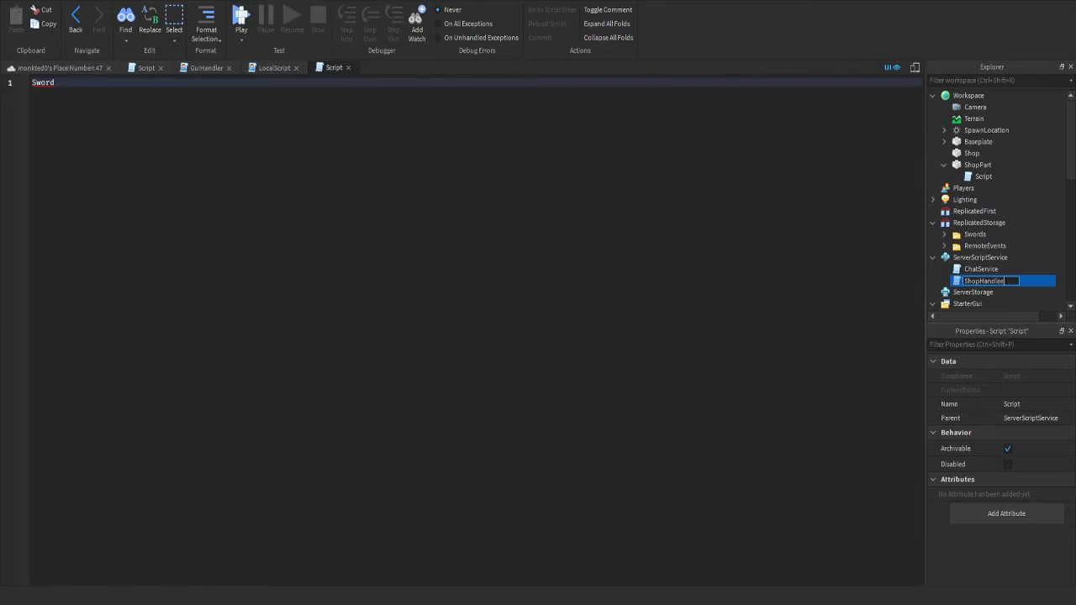
{"action": "key", "text": "Return"}
{"action": "key", "text": "ctrl+a"}
{"action": "key", "text": "BackSpace"}
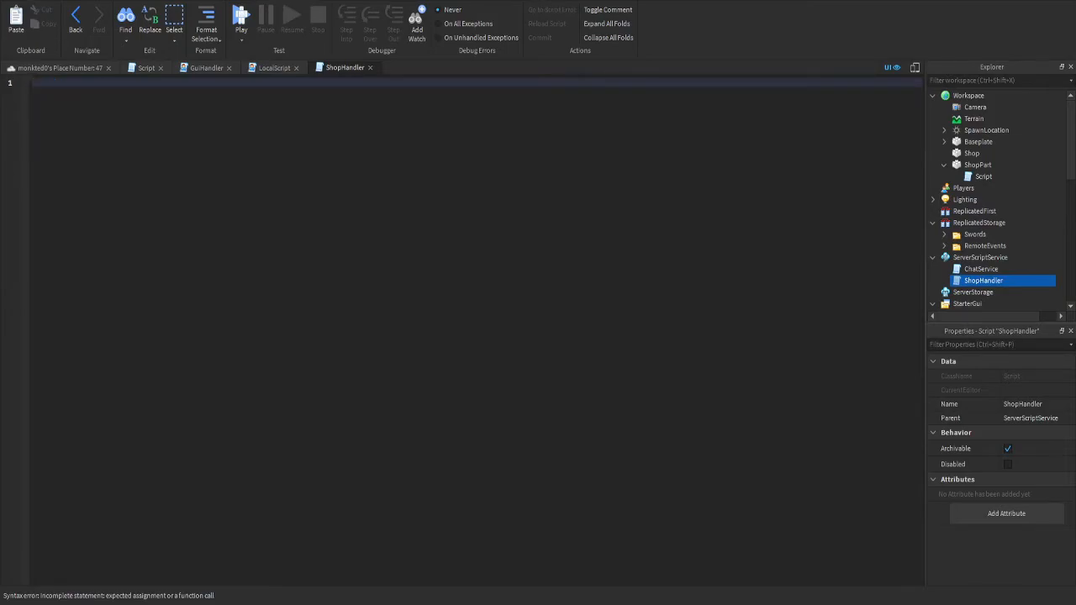
Rename the empty script in ServerScriptService as leaderstats
{"action": "left_click", "coordinate": [984, 280]}
{"action": "key", "text": "BackSpace"}
{"action": "type", "text": "leaders"}
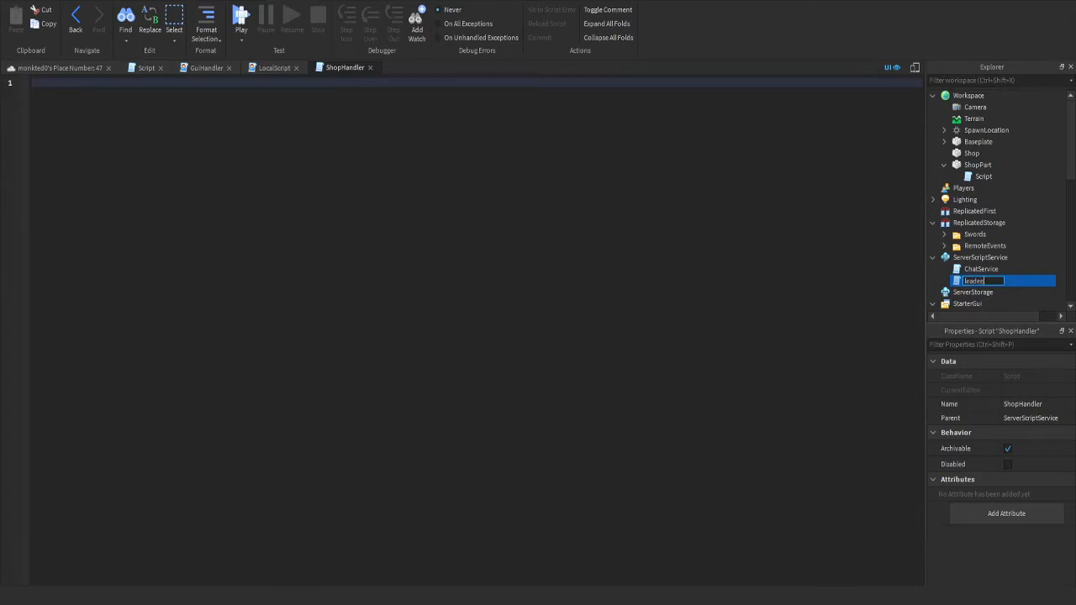
{"action": "key", "text": "BackSpace"}
{"action": "type", "text": "stats"}
{"action": "key", "text": "Return"}
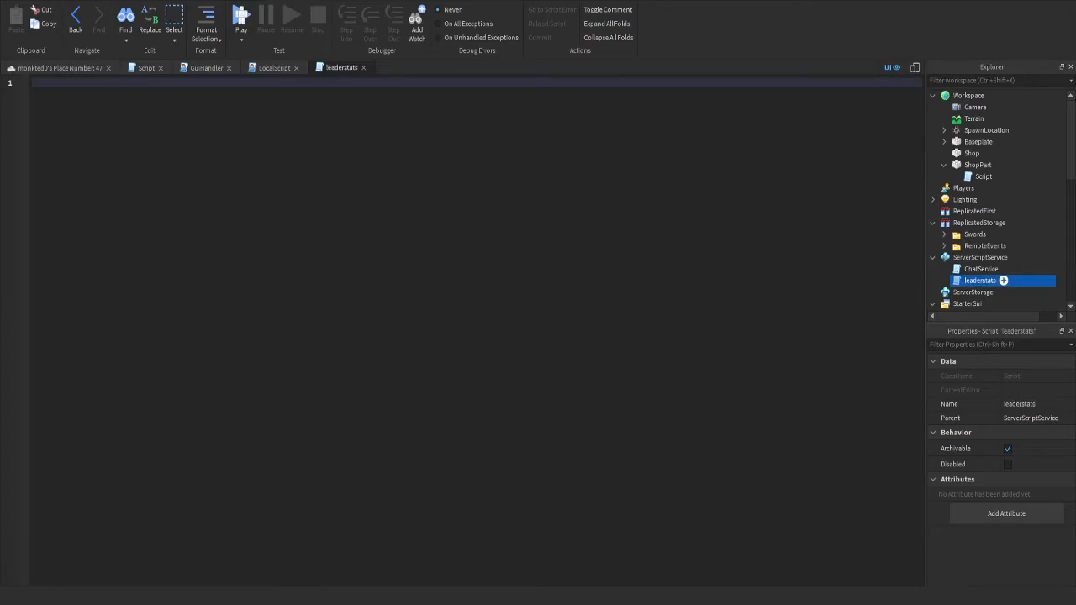
Write a game.Players.PlayerAdded:Connect(function(player) block closed with end) in the leaderstats script
{"action": "left_click", "coordinate": [32, 82]}
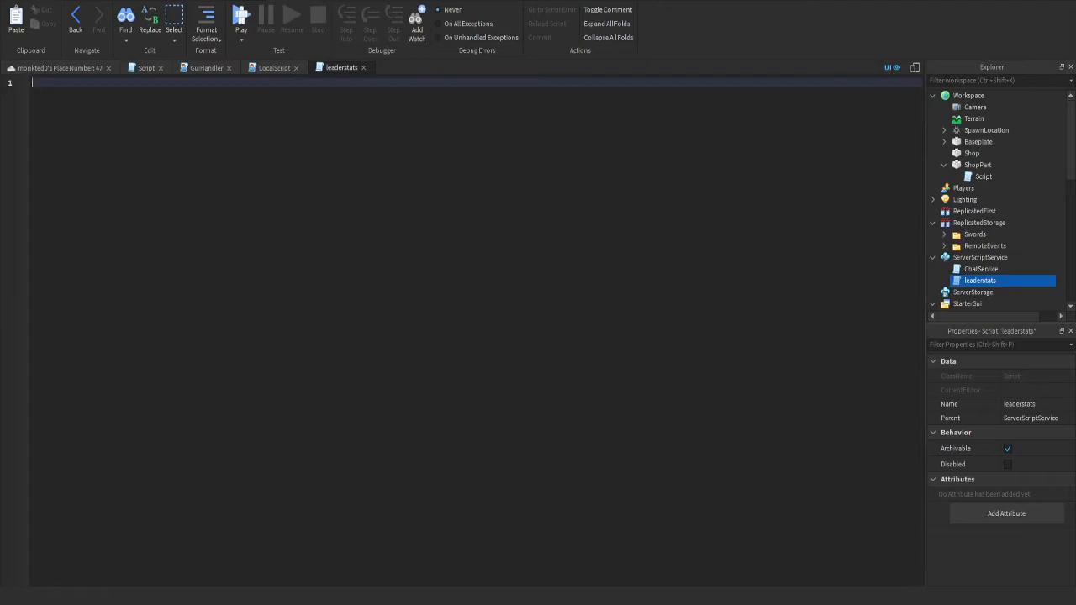
{"action": "type", "text": "game."}
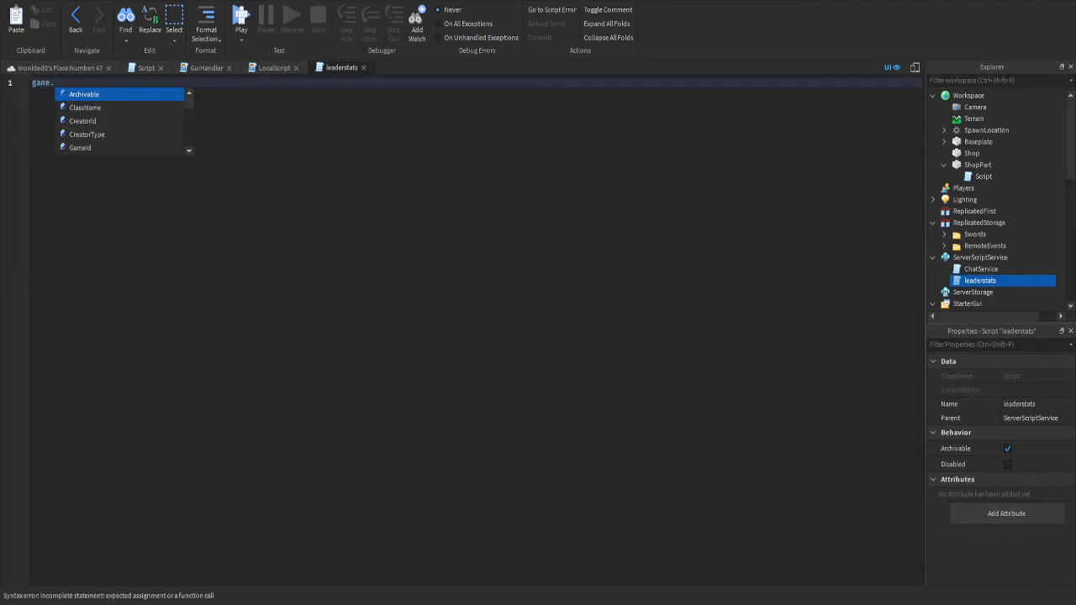
{"action": "type", "text": "Players.PlayerAdded"}
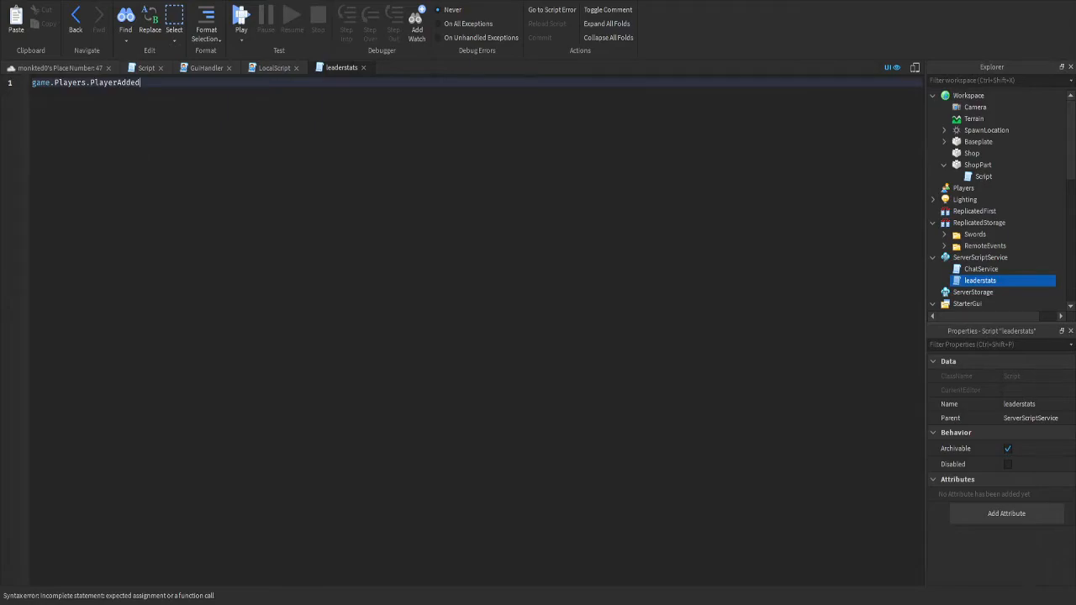
{"action": "type", "text": ":Connect(function"}
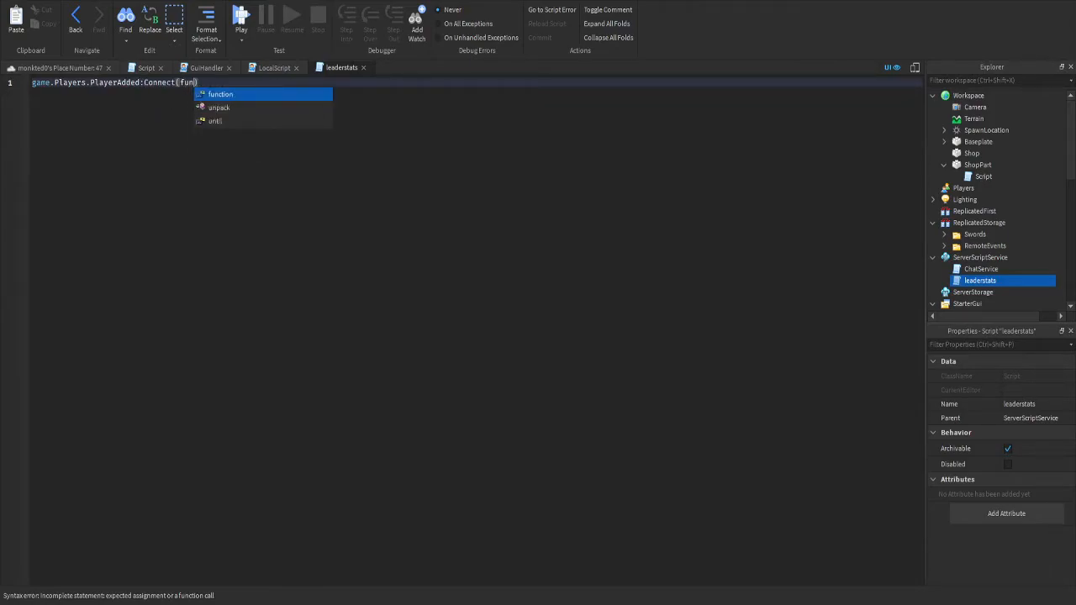
{"action": "type", "text": "("}
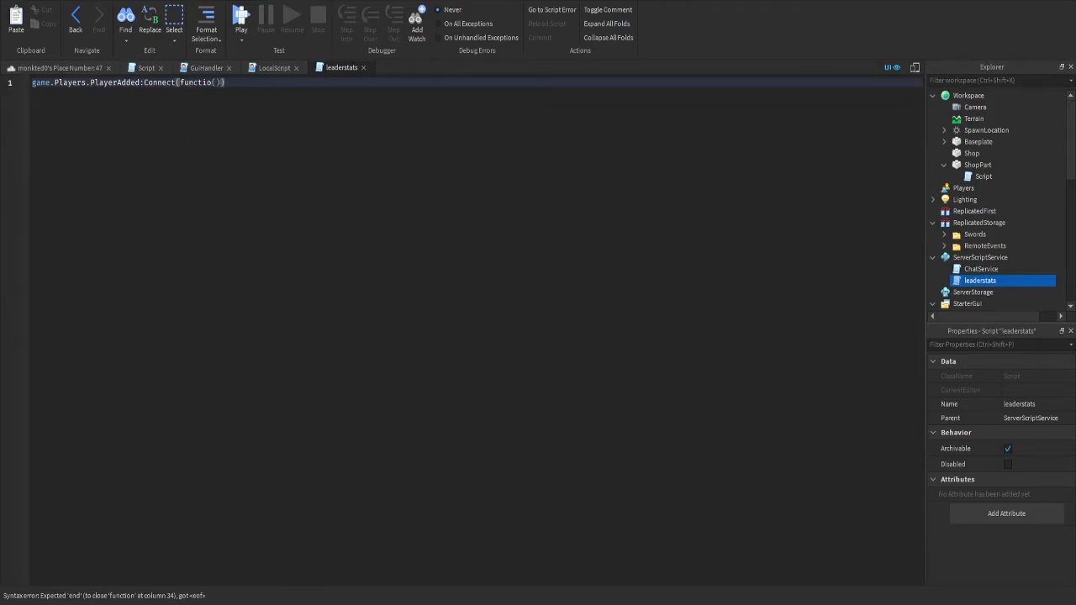
{"action": "key", "text": "BackSpace"}
{"action": "type", "text": "("}
{"action": "key", "text": "BackSpace"}
{"action": "type", "text": "("}
{"action": "key", "text": "BackSpace"}
{"action": "key", "text": "BackSpace"}
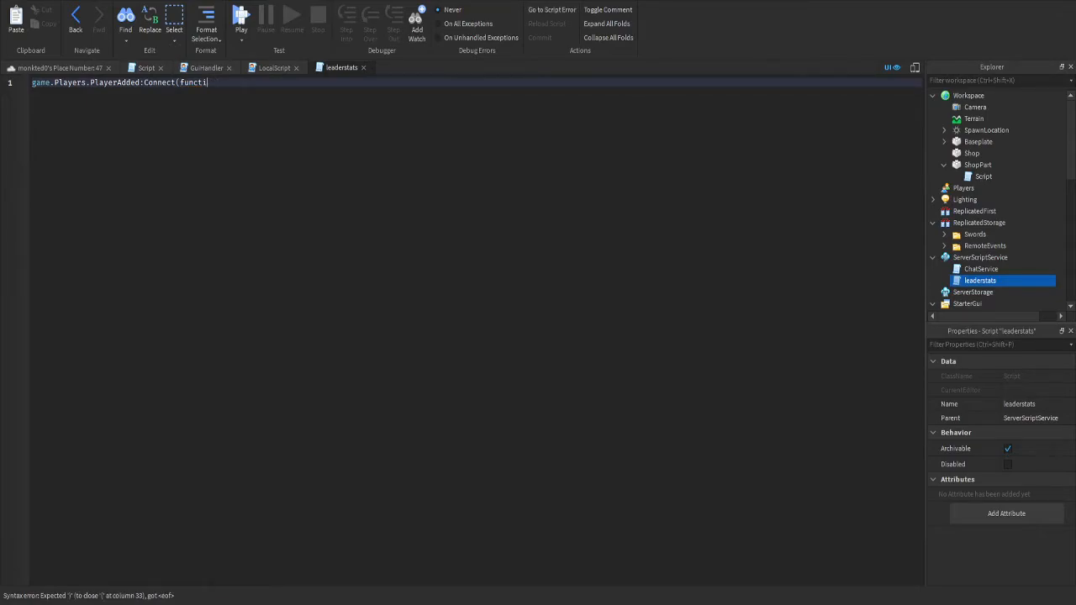
{"action": "type", "text": "on(player"}
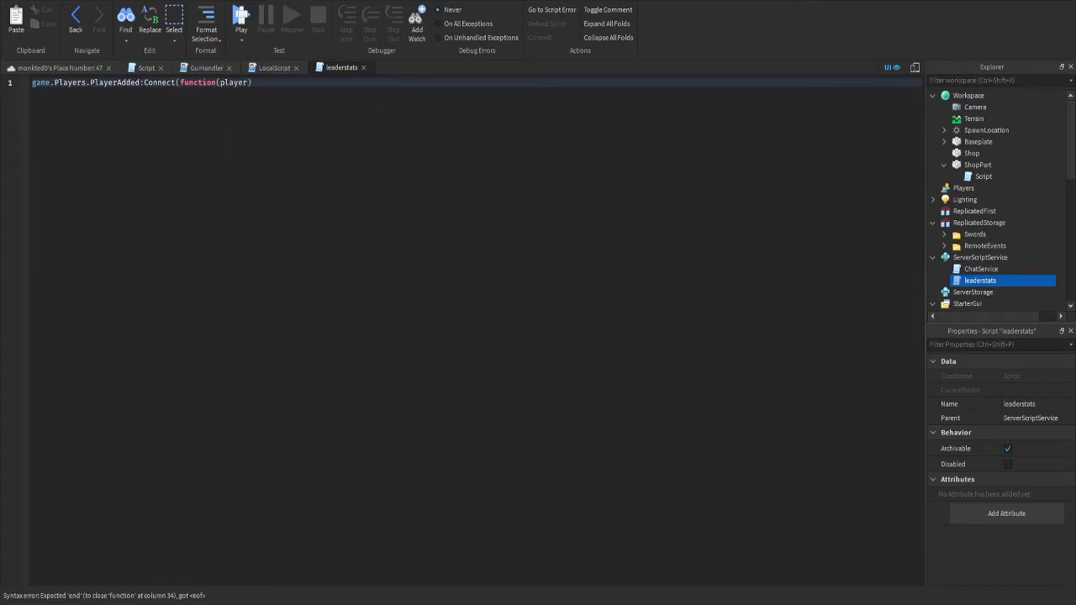
{"action": "key", "text": "Return"}
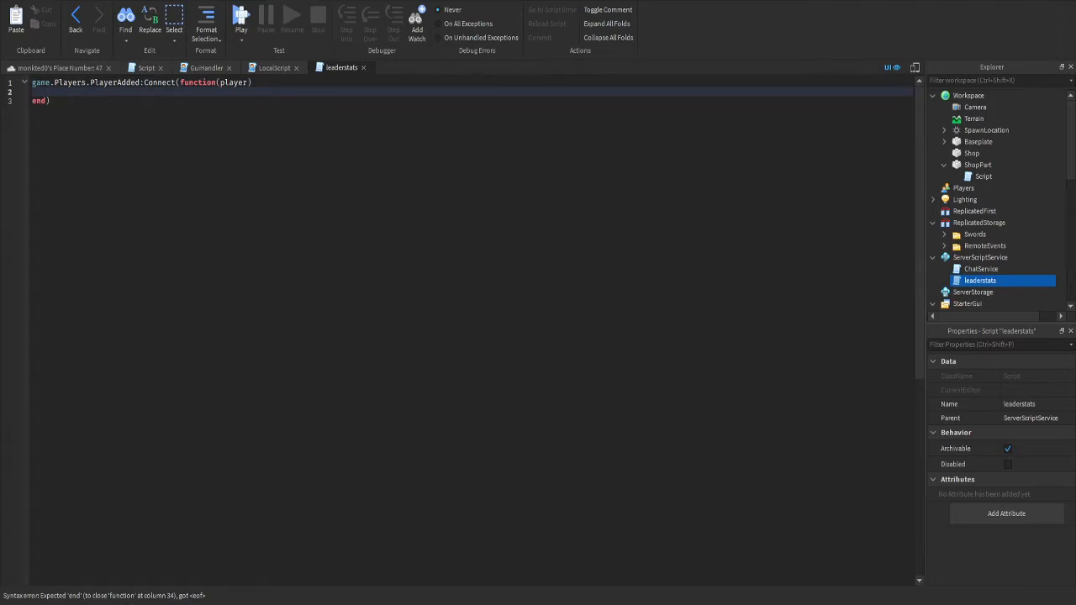
Declare local stats = Instance.new() inside the PlayerAdded function of the leaderstats script
{"action": "type", "text": "local stats = gam"}
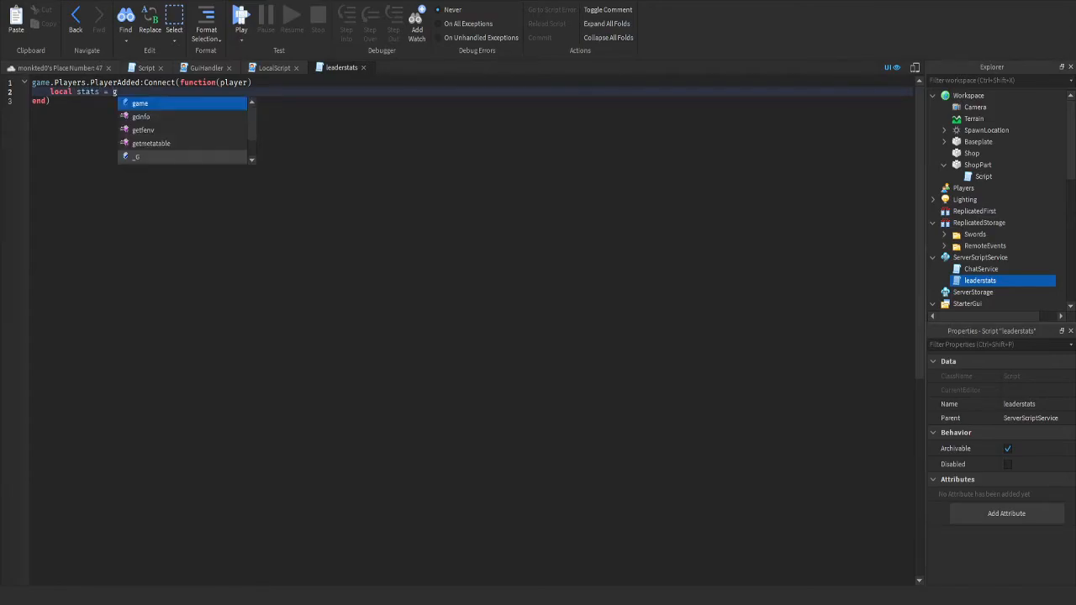
{"action": "key", "text": "BackSpace"}
{"action": "key", "text": "BackSpace"}
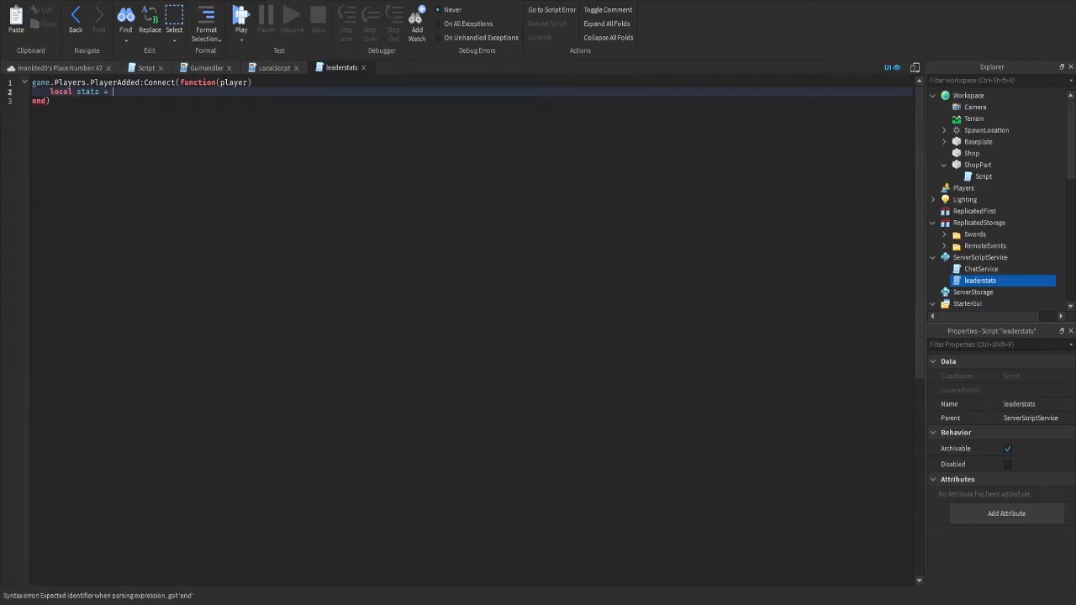
{"action": "left_click_drag", "start_coordinate": [77, 92], "coordinate": [101, 92]}
{"action": "left_click", "coordinate": [113, 92]}
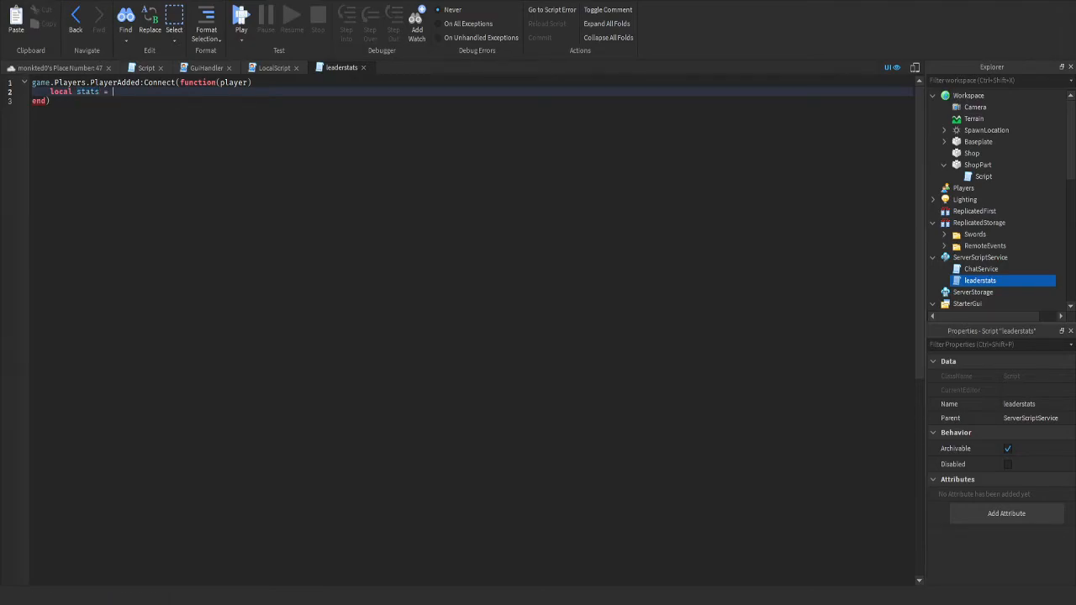
{"action": "type", "text": "Instance.new"}
{"action": "key", "text": "BackSpace"}
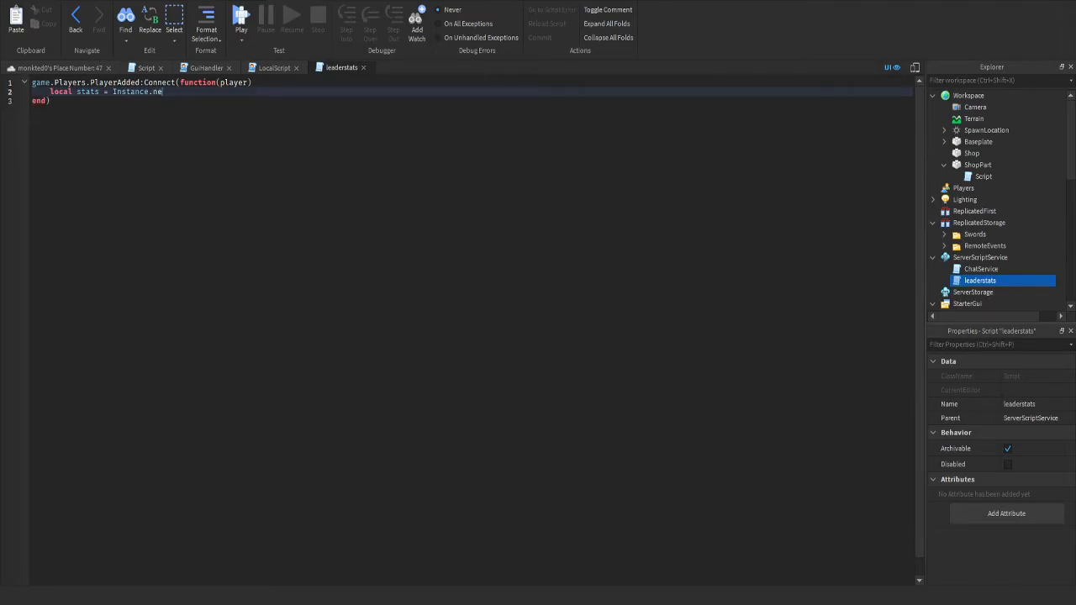
{"action": "type", "text": "w("}
{"action": "left_click", "coordinate": [50, 101]}
{"action": "left_click", "coordinate": [176, 92]}
Add a local Cash declaration below the stats line, with blank lines separating it from the surrounding code
{"action": "key", "text": "Return"}
{"action": "key", "text": "Return"}
{"action": "left_click", "coordinate": [171, 92]}
{"action": "left_click", "coordinate": [59, 101]}
{"action": "left_click", "coordinate": [50, 110]}
{"action": "type", "text": "local Cash"}
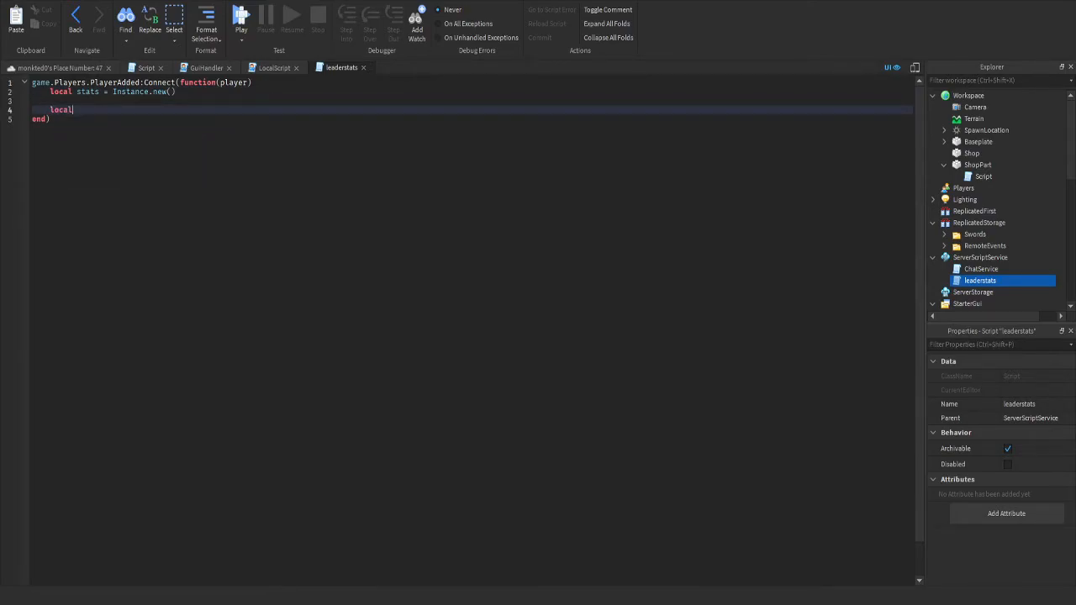
{"action": "key", "text": "Return"}
{"action": "key", "text": "Return"}
{"action": "type", "text": "local"}
{"action": "key", "text": "BackSpace"}
{"action": "key", "text": "BackSpace"}
{"action": "key", "text": "BackSpace"}
{"action": "key", "text": "BackSpace"}
{"action": "key", "text": "BackSpace"}
{"action": "type", "text": "lo"}
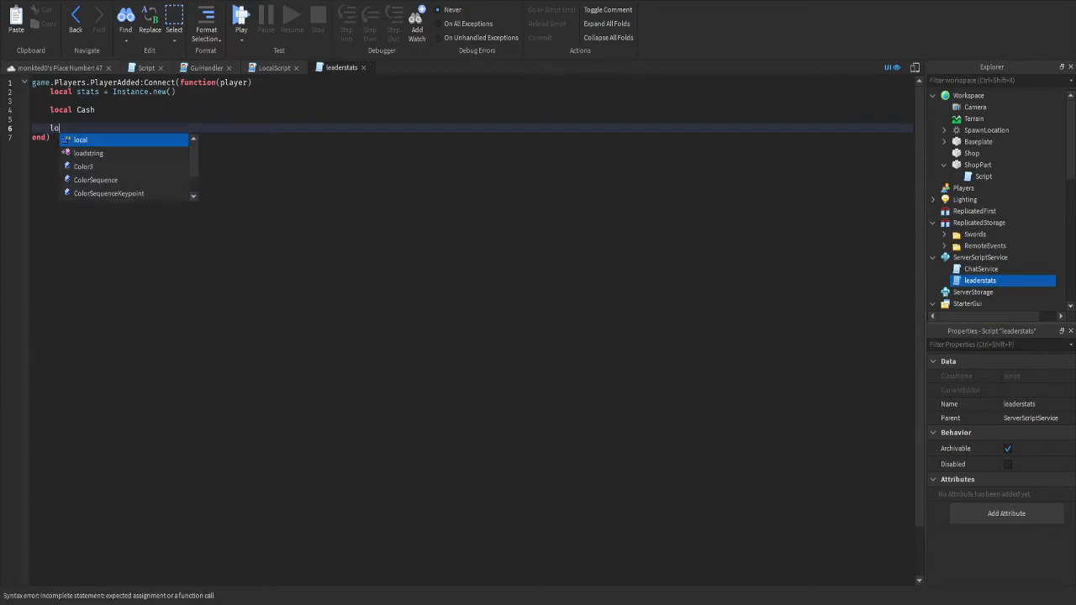
{"action": "key", "text": "BackSpace"}
{"action": "key", "text": "BackSpace"}
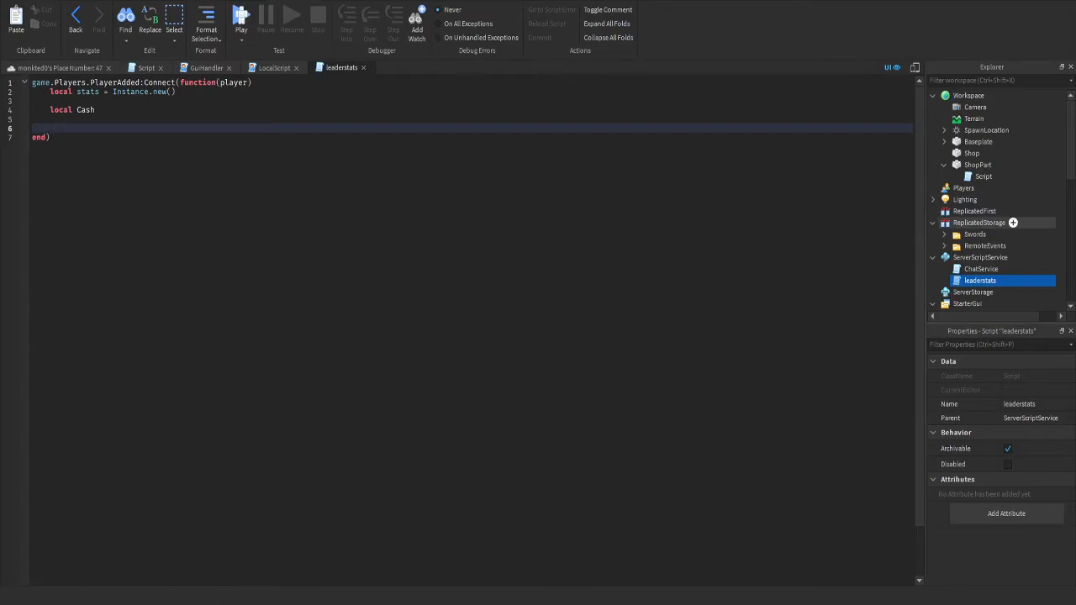
Insert a Folder under the leaderstats script and name it OwnedSwords
{"action": "left_click", "coordinate": [1000, 223]}
{"action": "left_click", "coordinate": [1013, 223]}
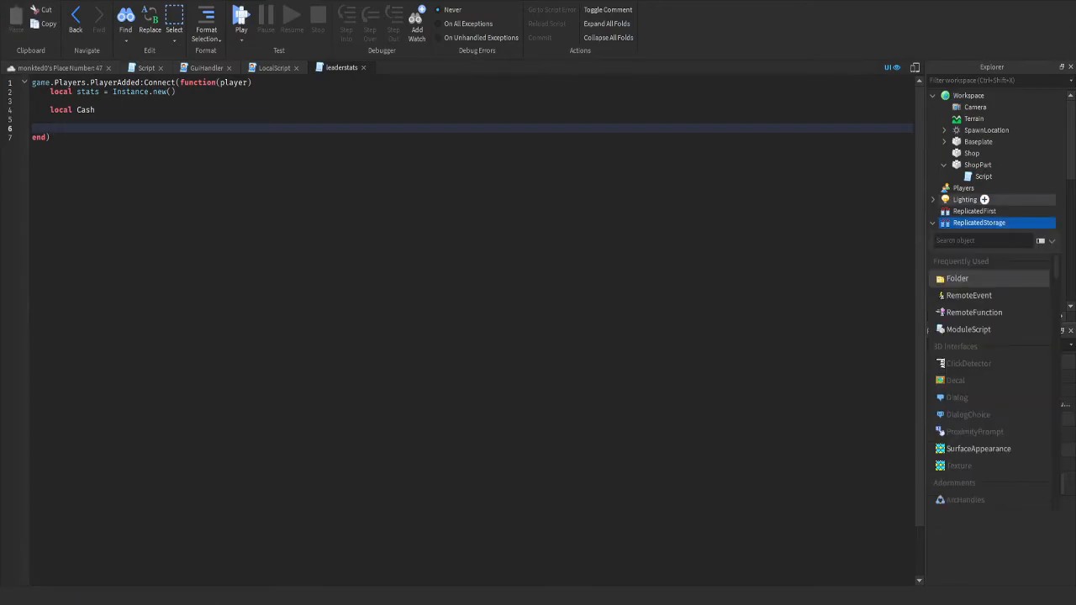
{"action": "left_click", "coordinate": [965, 199]}
{"action": "left_click", "coordinate": [1001, 280]}
{"action": "left_click", "coordinate": [1003, 280]}
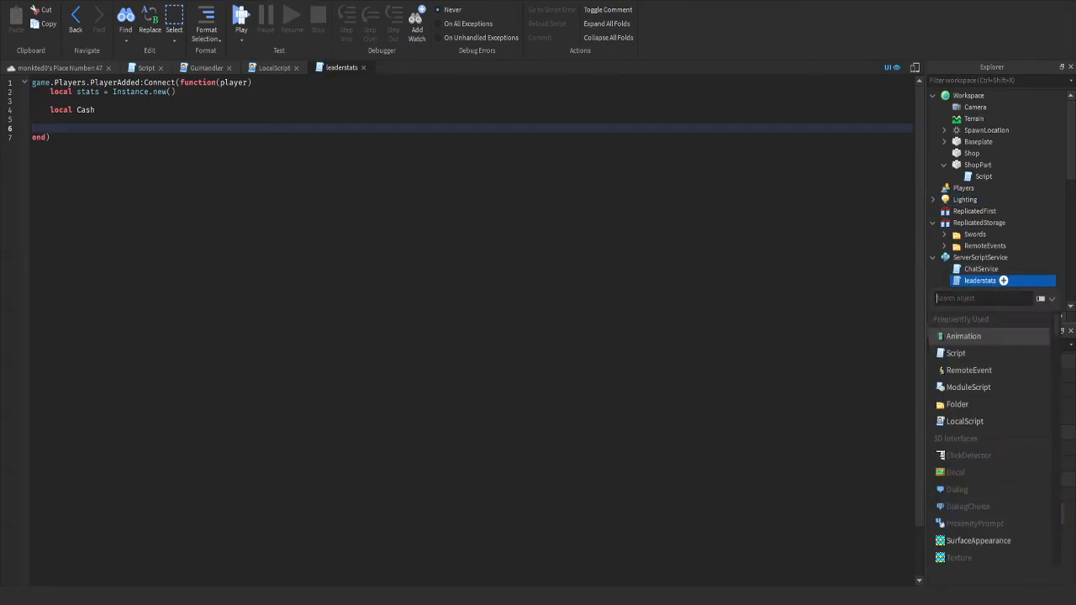
{"action": "left_click", "coordinate": [957, 404]}
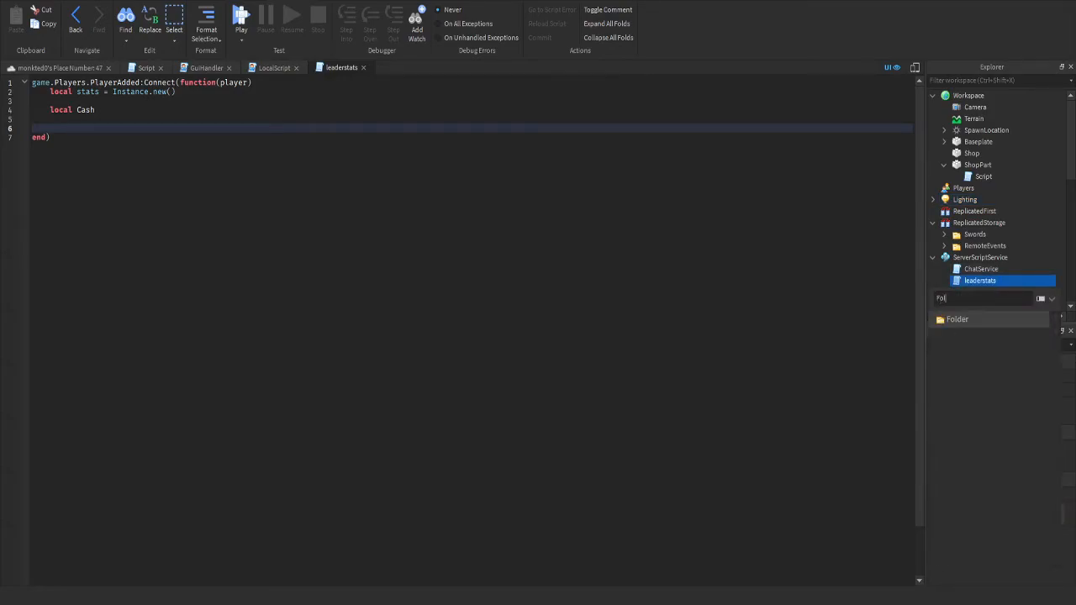
{"action": "left_click", "coordinate": [984, 291]}
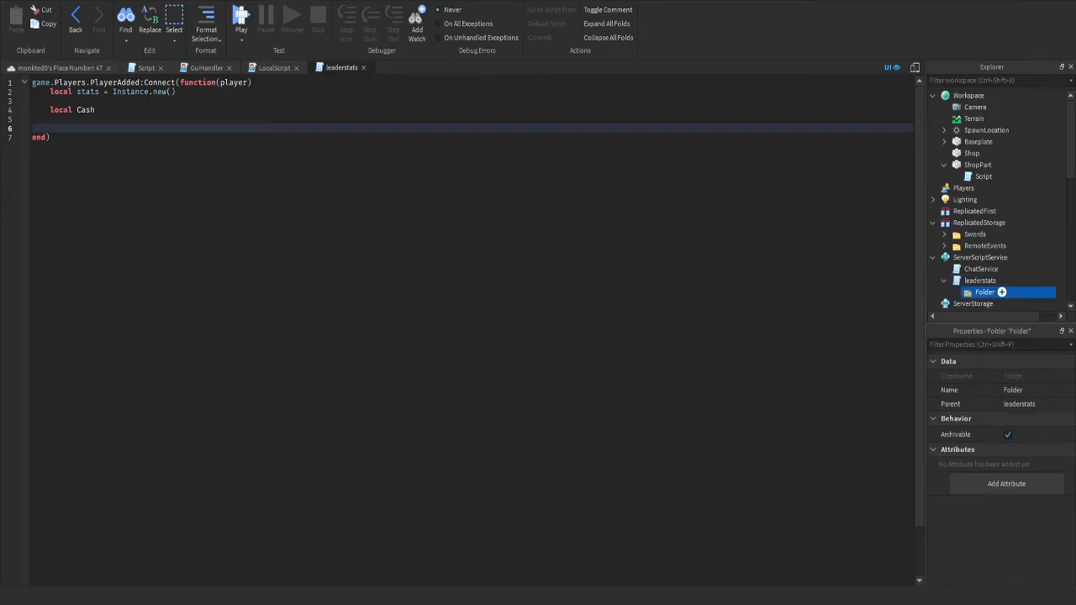
{"action": "left_click", "coordinate": [985, 292]}
{"action": "key", "text": "BackSpace"}
{"action": "type", "text": "OwnedSwords"}
{"action": "left_click_drag", "start_coordinate": [1014, 292], "coordinate": [989, 270]}
{"action": "scroll", "coordinate": [1018, 243], "scroll_direction": "down", "scroll_amount": 10}
{"action": "scroll", "coordinate": [1016, 213], "scroll_direction": "down", "scroll_amount": 3}
{"action": "scroll", "coordinate": [992, 165], "scroll_direction": "up", "scroll_amount": 7}
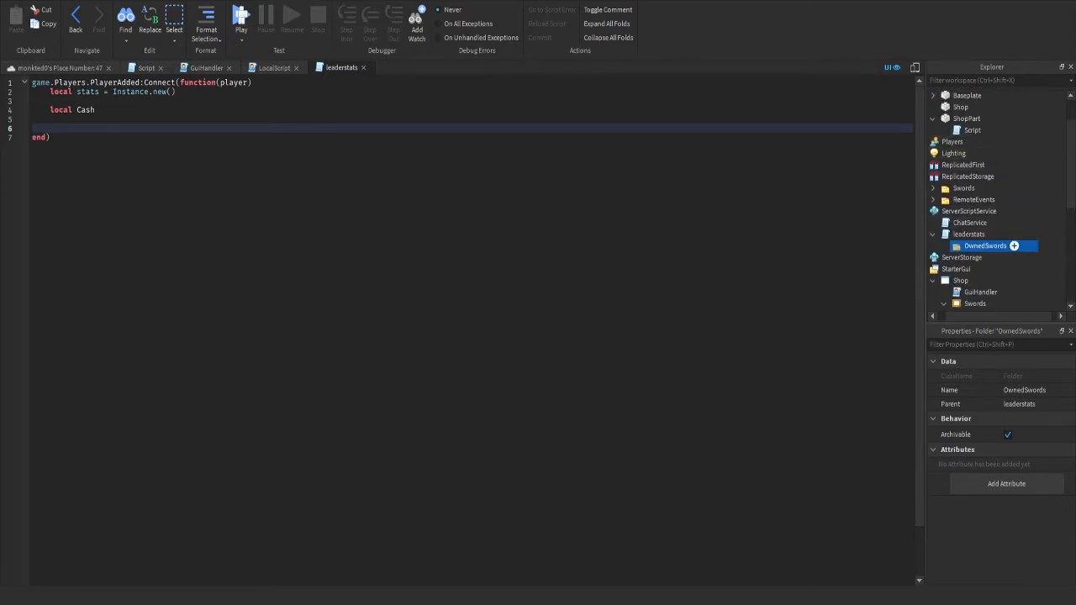
{"action": "left_click", "coordinate": [1014, 245]}
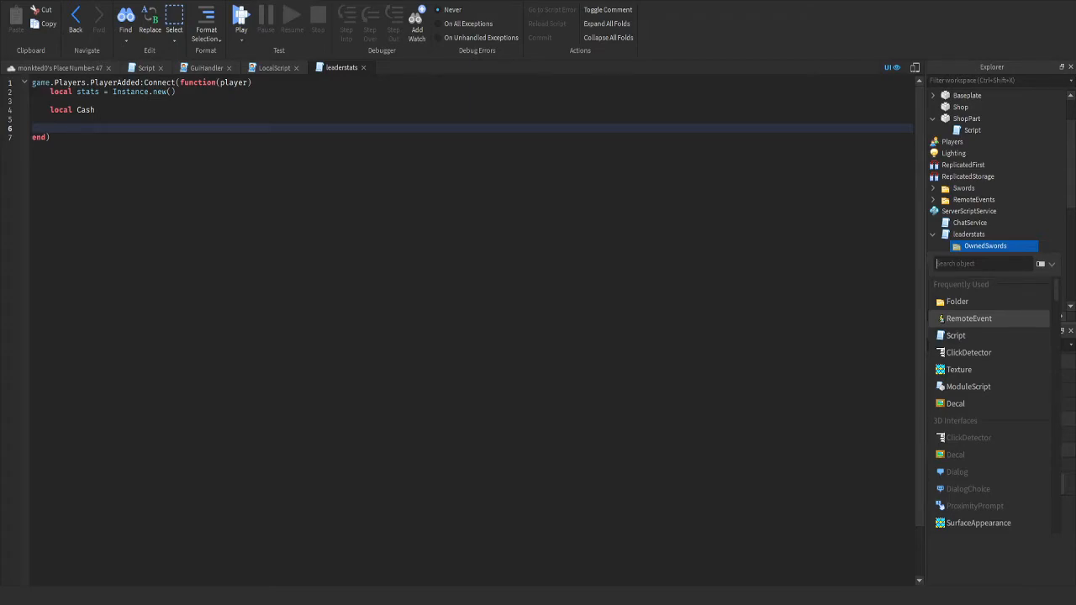
{"action": "left_click", "coordinate": [1053, 205]}
{"action": "left_click", "coordinate": [987, 246]}
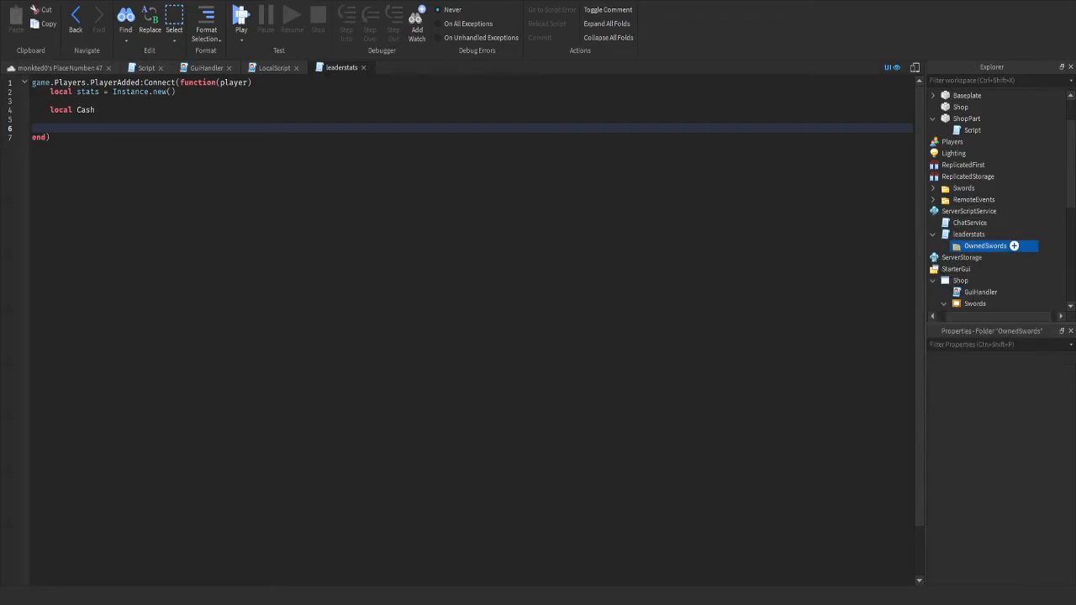
{"action": "left_click", "coordinate": [1015, 246]}
{"action": "left_click", "coordinate": [985, 200]}
{"action": "left_click", "coordinate": [981, 212]}
{"action": "left_click", "coordinate": [995, 246]}
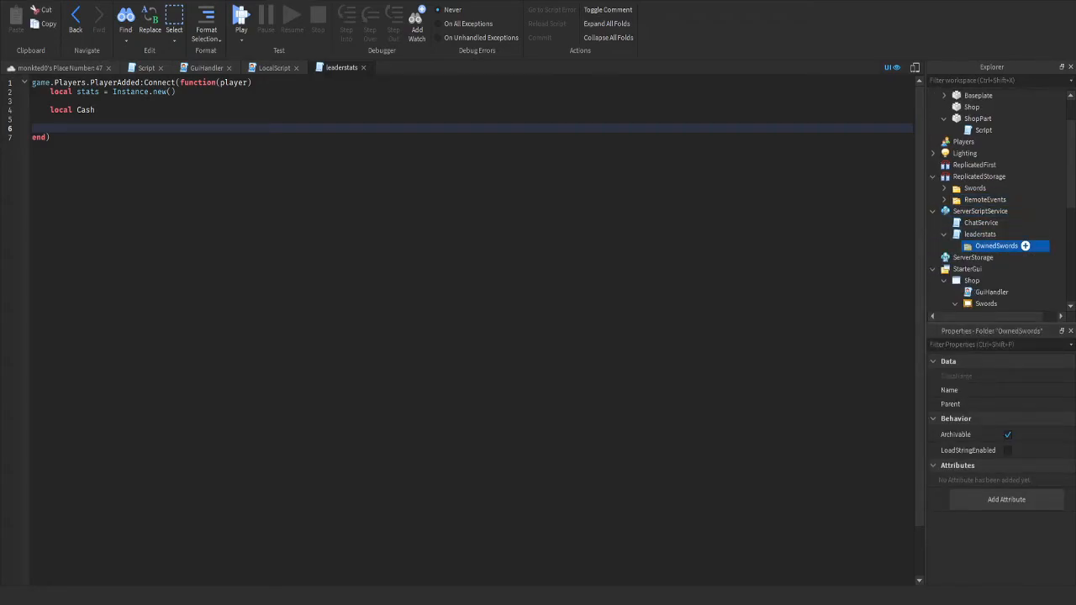
Remove the OwnedSwords folder from the leaderstats script
{"action": "left_click", "coordinate": [971, 234]}
{"action": "left_click", "coordinate": [985, 246]}
{"action": "key", "text": "ctrl+x"}
Insert a NumberValue named SwordsOwned under the leaderstats script and set its value to 1
{"action": "left_click", "coordinate": [980, 235]}
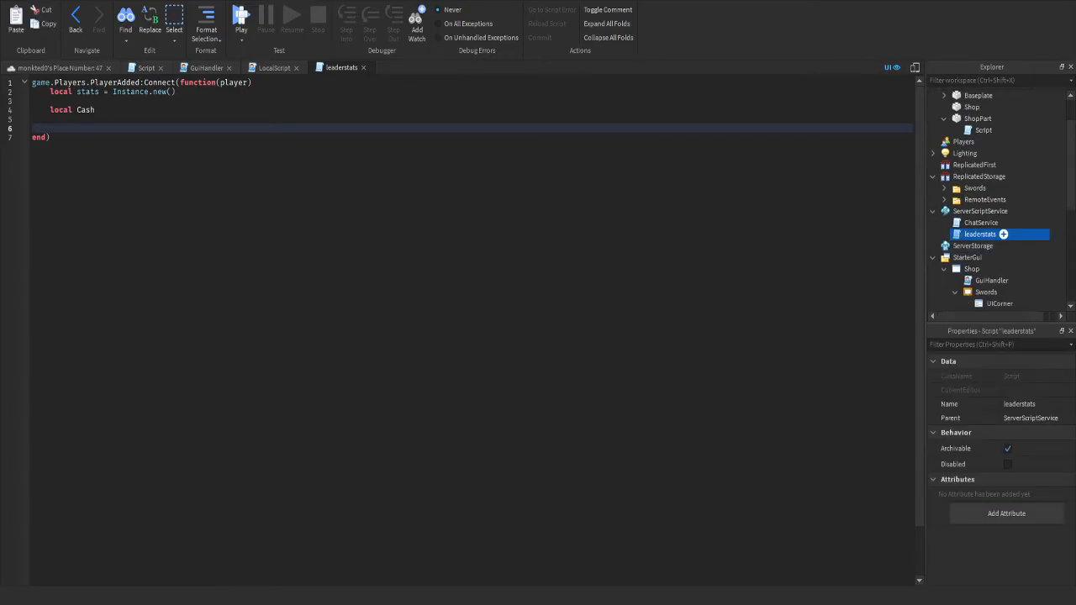
{"action": "left_click", "coordinate": [1003, 235]}
{"action": "type", "text": "Num"}
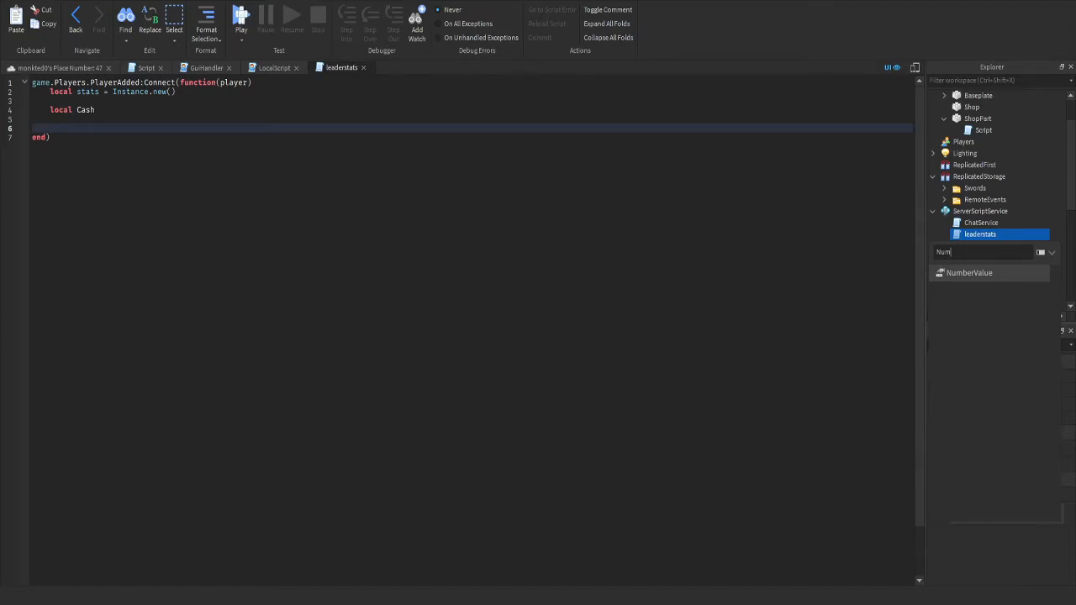
{"action": "key", "text": "Return"}
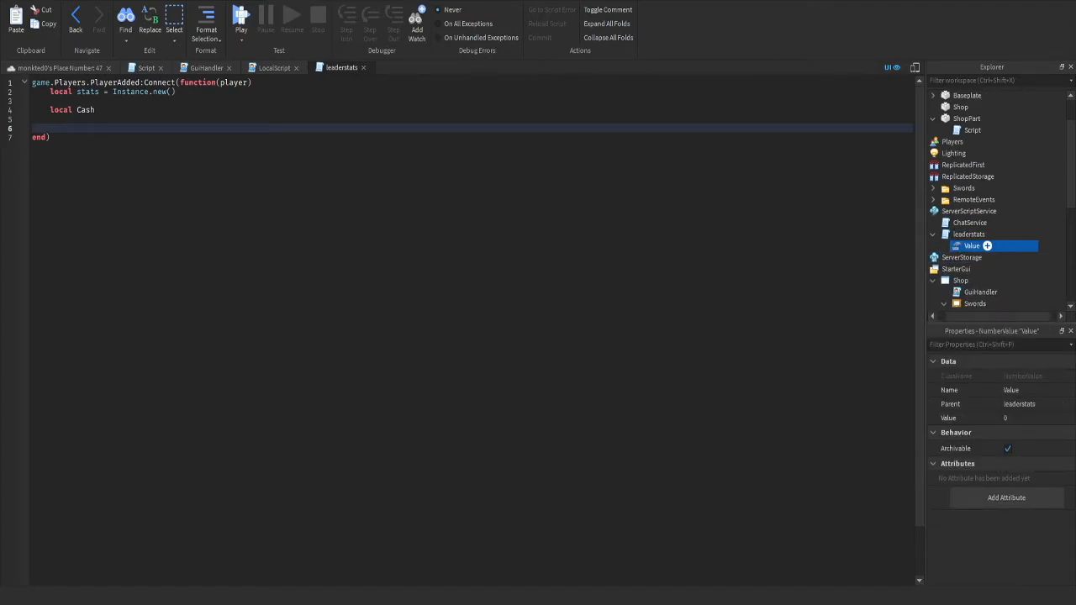
{"action": "key", "text": "F2"}
{"action": "type", "text": "SwordsOwned"}
{"action": "key", "text": "Return"}
{"action": "left_click", "coordinate": [1005, 418]}
{"action": "type", "text": "1"}
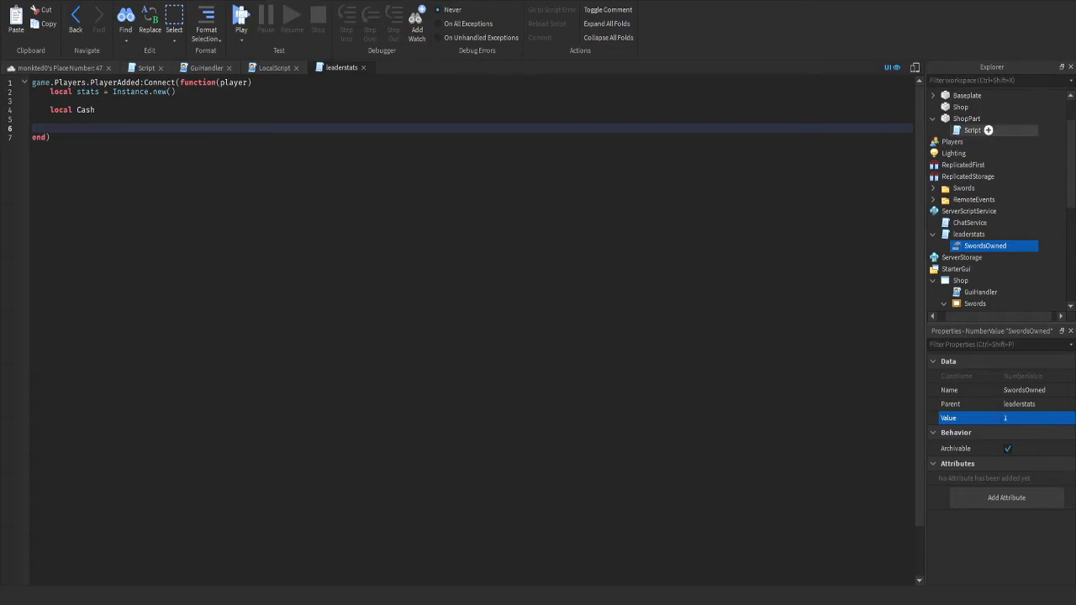
Assign an Instance.new call to the local Cash variable in the leaderstats script
{"action": "left_click", "coordinate": [51, 119]}
{"action": "left_click", "coordinate": [96, 110]}
{"action": "type", "text": "="}
{"action": "key", "text": "Return"}
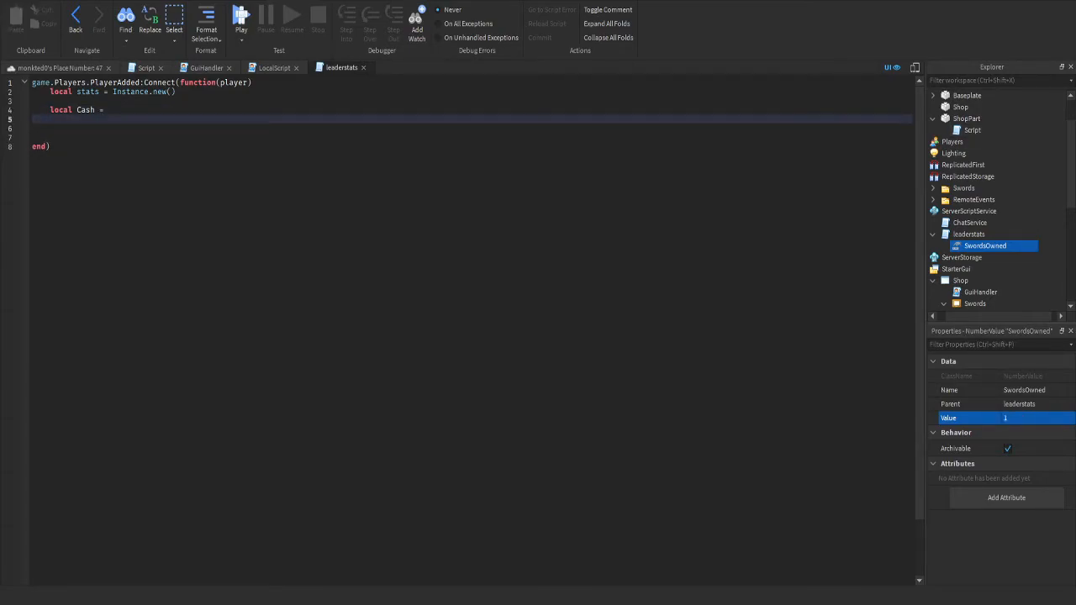
{"action": "key", "text": "BackSpace"}
{"action": "key", "text": "BackSpace"}
{"action": "type", "text": "in"}
{"action": "key", "text": "Return"}
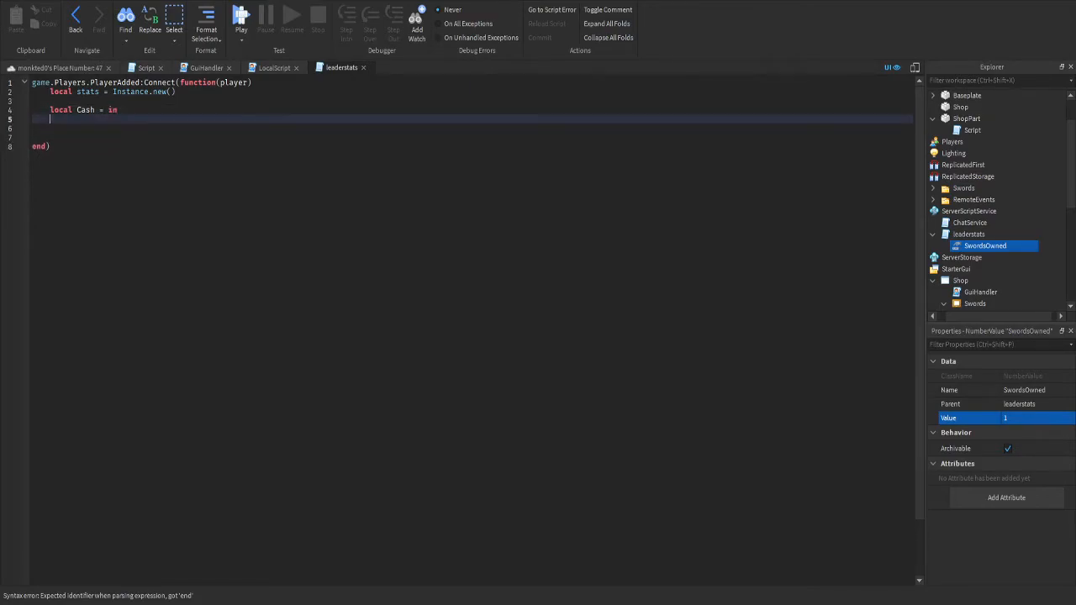
{"action": "key", "text": "BackSpace"}
{"action": "key", "text": "BackSpace"}
{"action": "key", "text": "BackSpace"}
{"action": "type", "text": "Ins"}
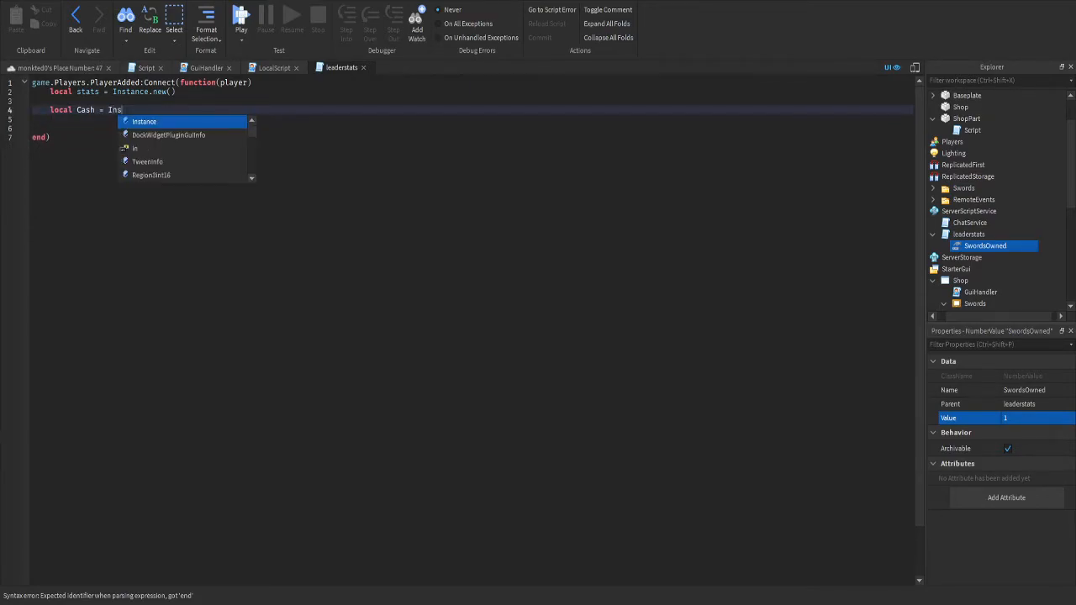
{"action": "type", "text": "tance.new"}
{"action": "key", "text": "BackSpace"}
{"action": "key", "text": "BackSpace"}
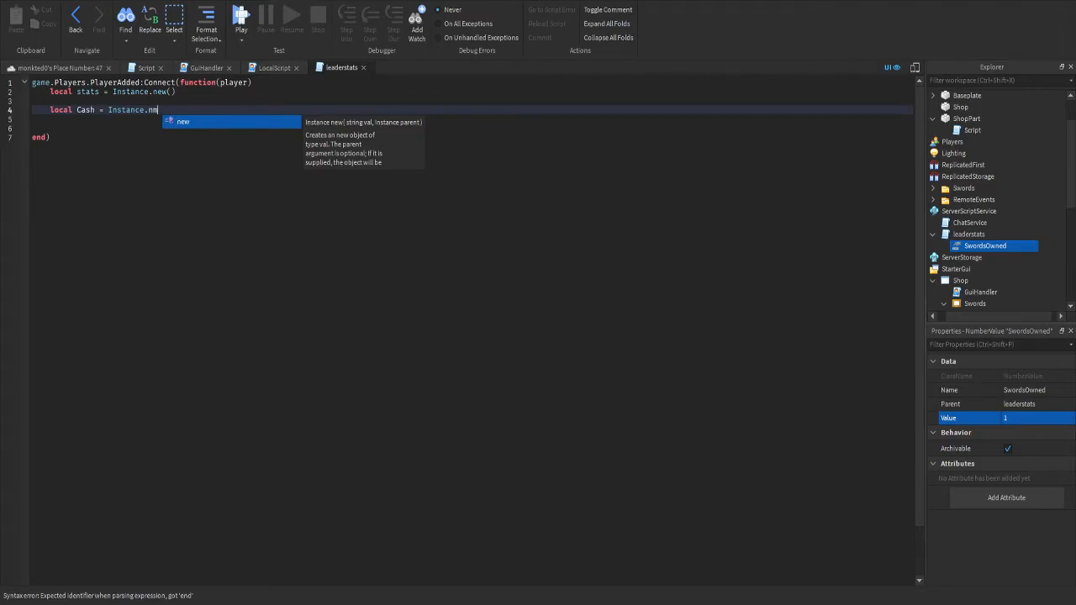
{"action": "type", "text": "ew(\""}
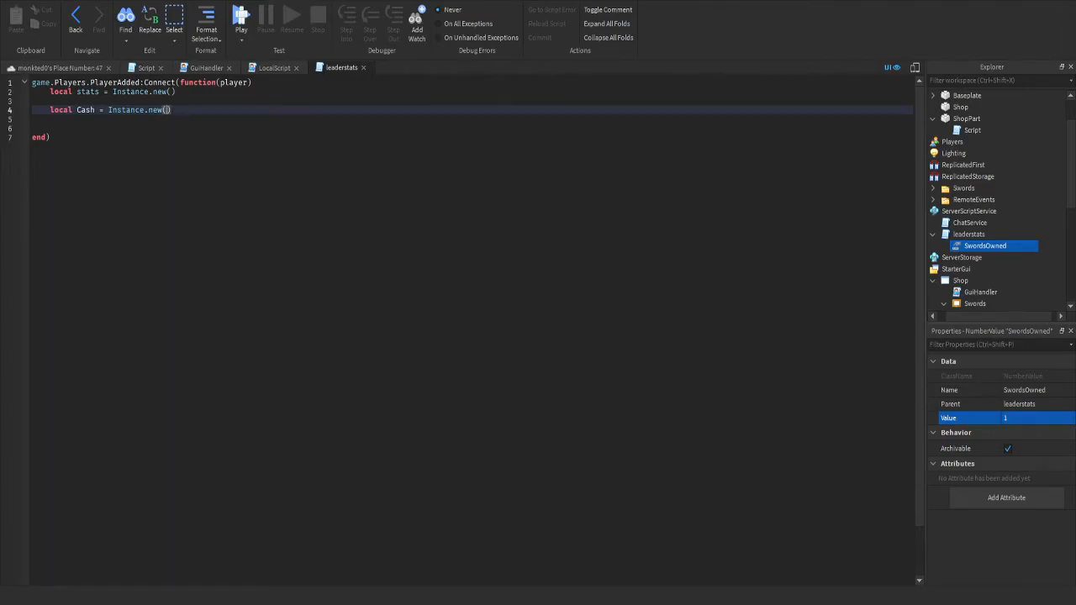
Enter "NumberValue" as the class name in the Cash variable's Instance.new call
{"action": "type", "text": "In"}
{"action": "key", "text": "BackSpace"}
{"action": "key", "text": "BackSpace"}
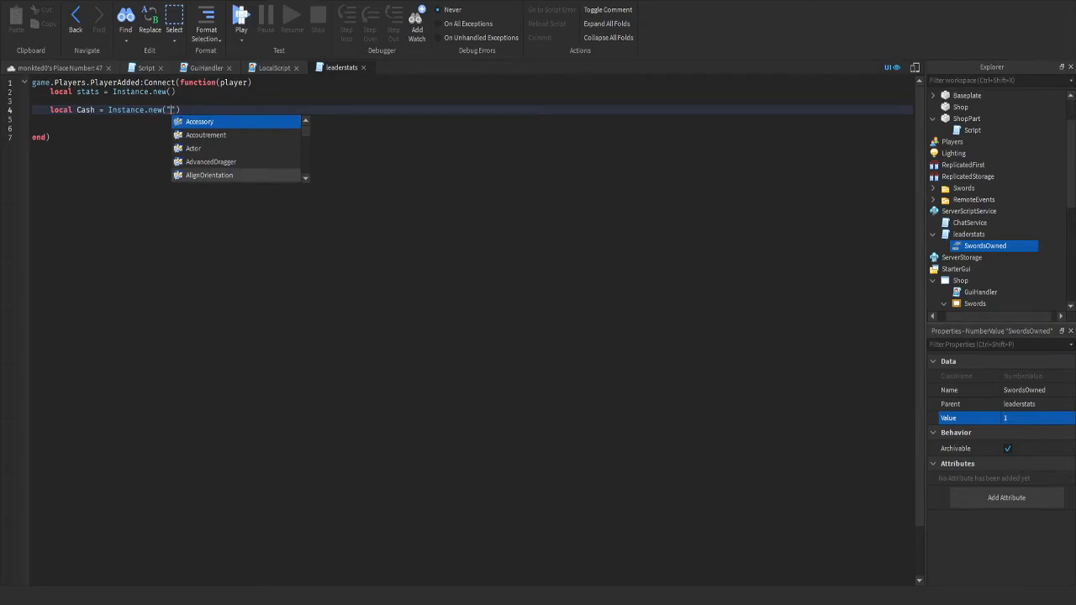
{"action": "key", "text": "Escape"}
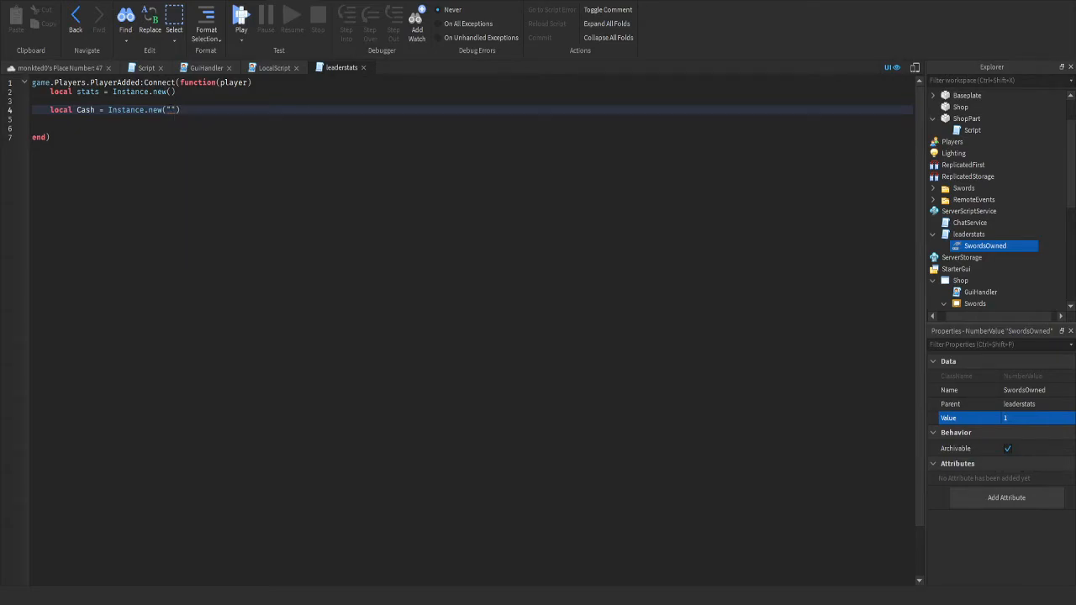
{"action": "left_click", "coordinate": [51, 137]}
{"action": "left_click", "coordinate": [172, 110]}
{"action": "triple_click", "coordinate": [171, 110]}
{"action": "left_click", "coordinate": [173, 119]}
{"action": "double_click", "coordinate": [174, 110]}
{"action": "left_click", "coordinate": [173, 119]}
{"action": "left_click", "coordinate": [172, 110]}
{"action": "type", "text": "NumberValue"}
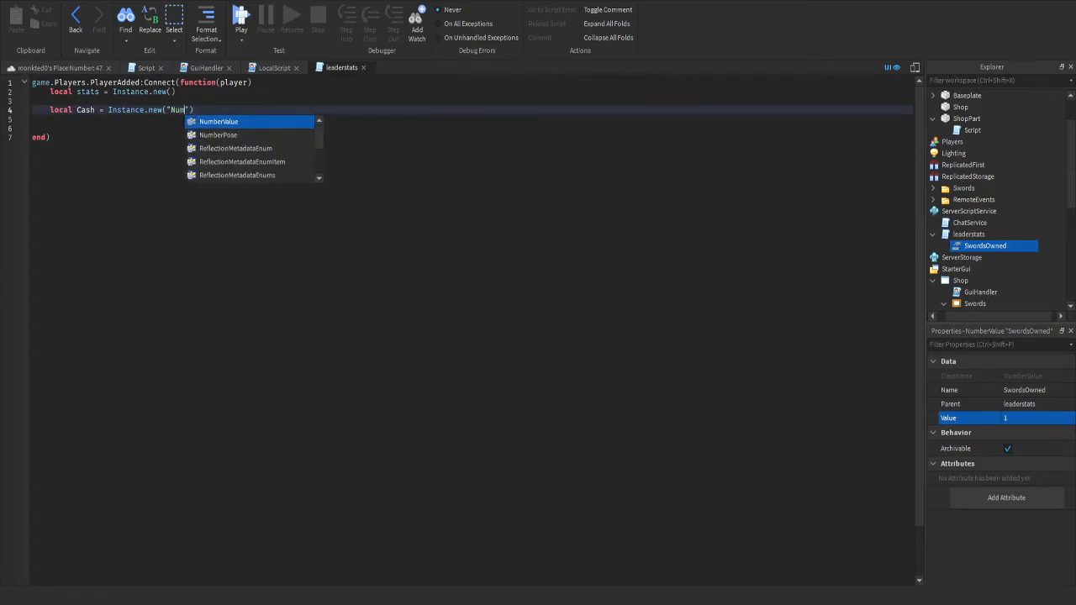
Enter "Folder" as the class name in the stats variable's Instance.new call
{"action": "left_click", "coordinate": [171, 91]}
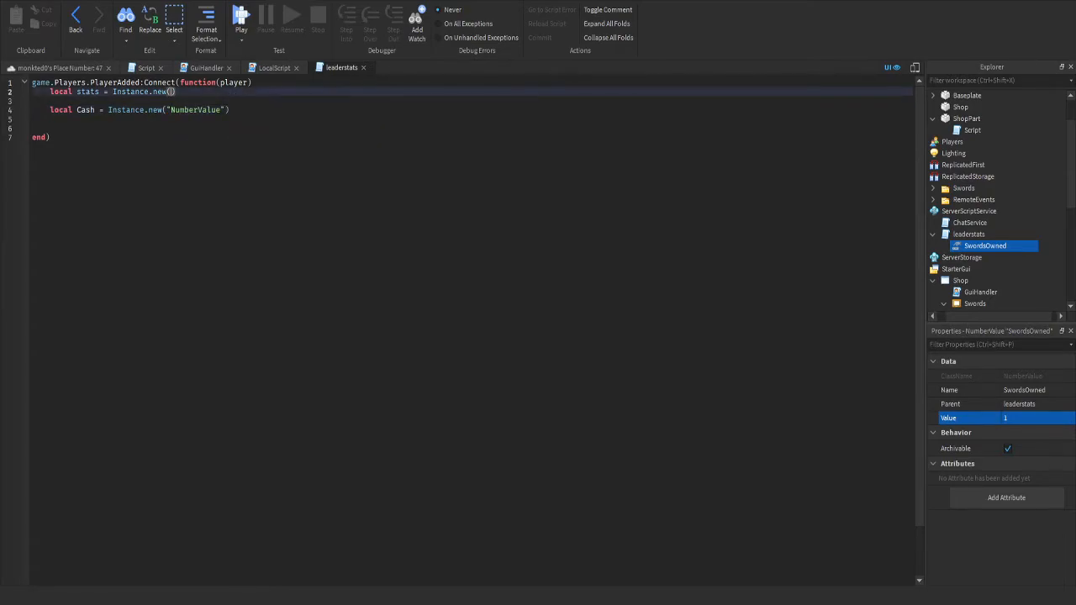
{"action": "type", "text": "\""}
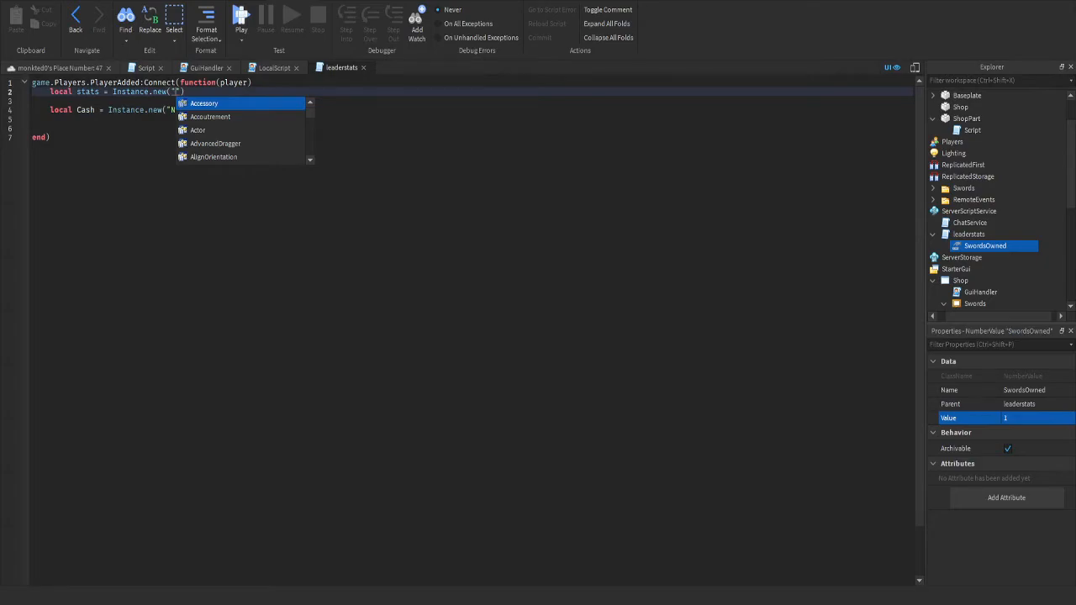
{"action": "type", "text": "Folder"}
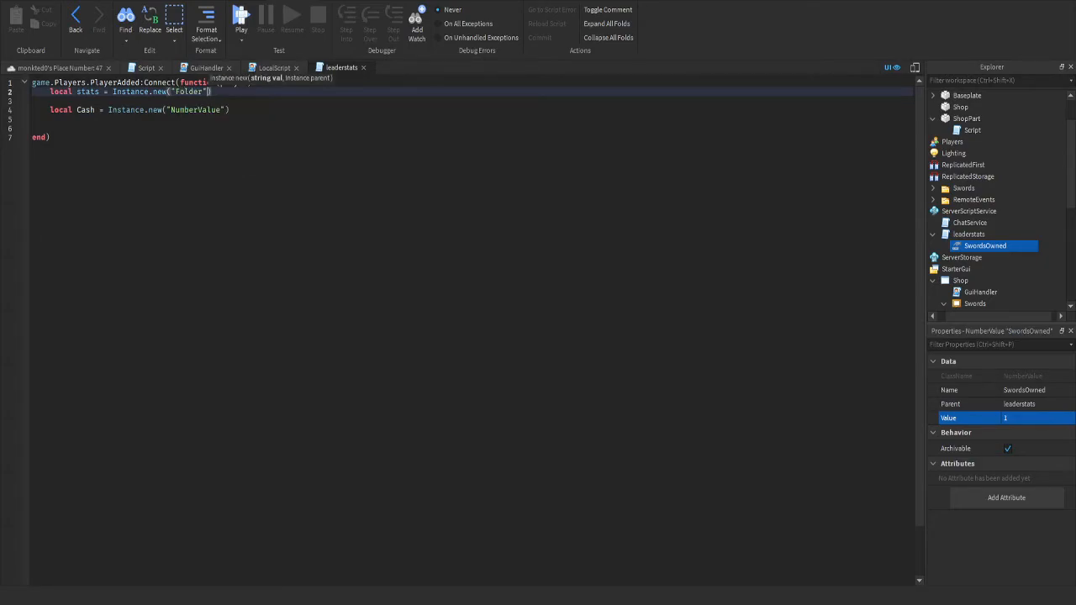
{"action": "key", "text": "End"}
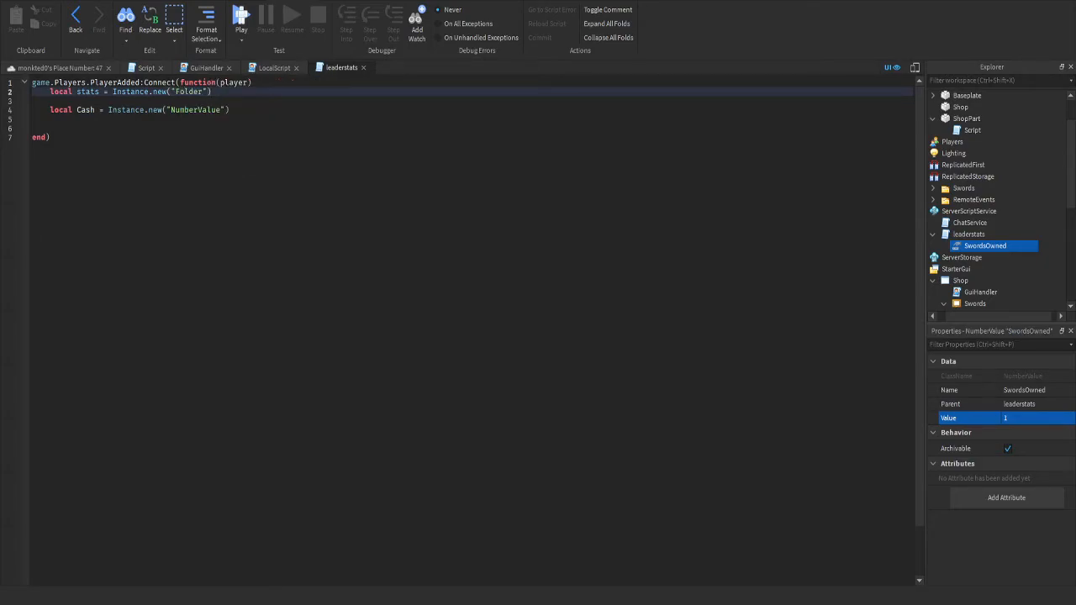
Add the line stats.Name = "leaderstats" directly below the stats declaration
{"action": "key", "text": "Return"}
{"action": "type", "text": "stats"}
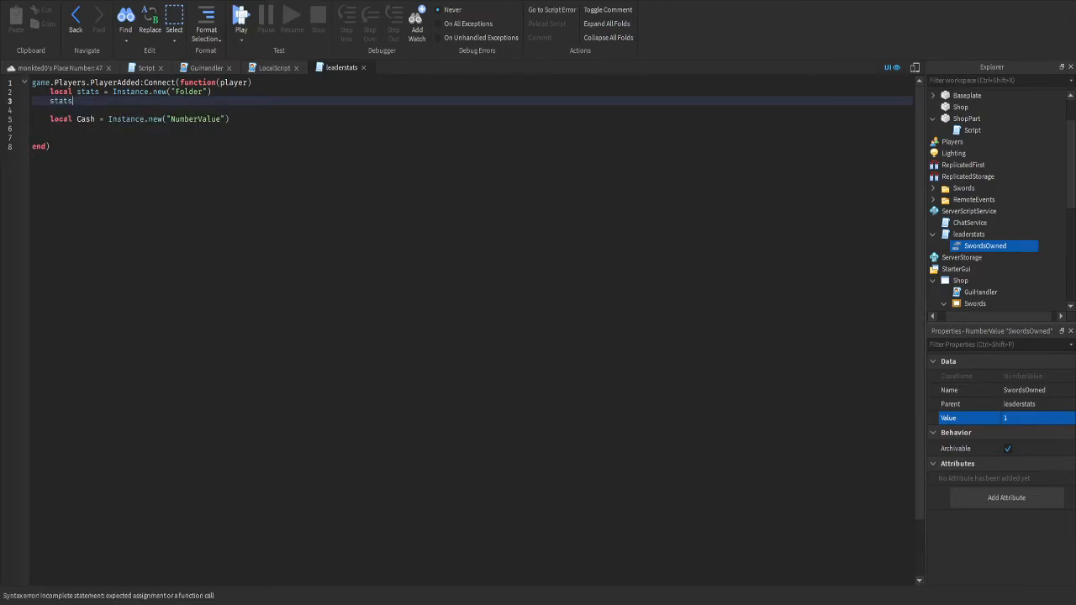
{"action": "type", "text": "."}
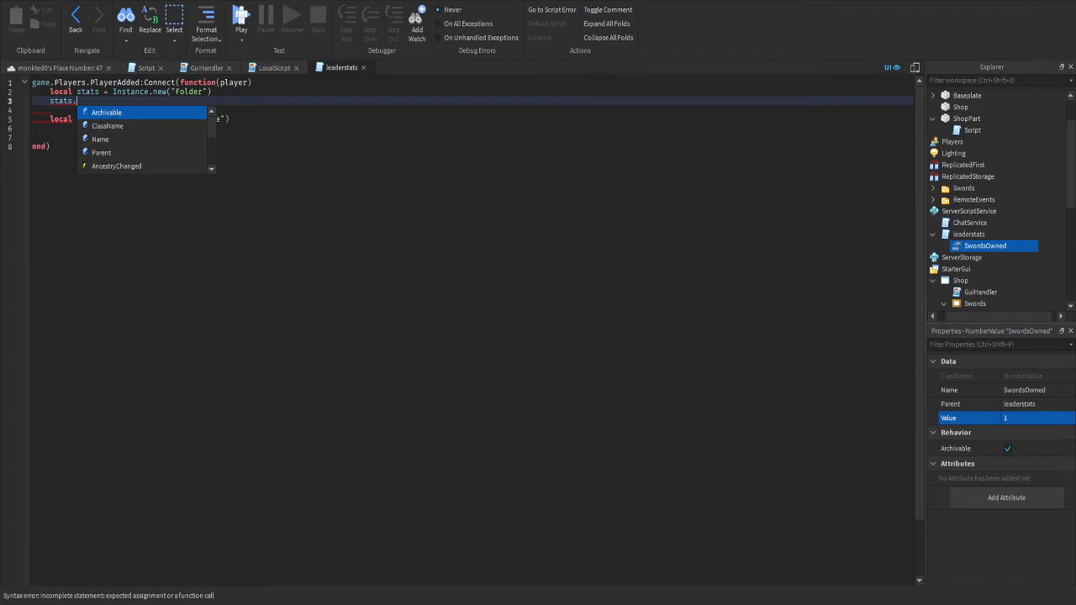
{"action": "type", "text": "Name"}
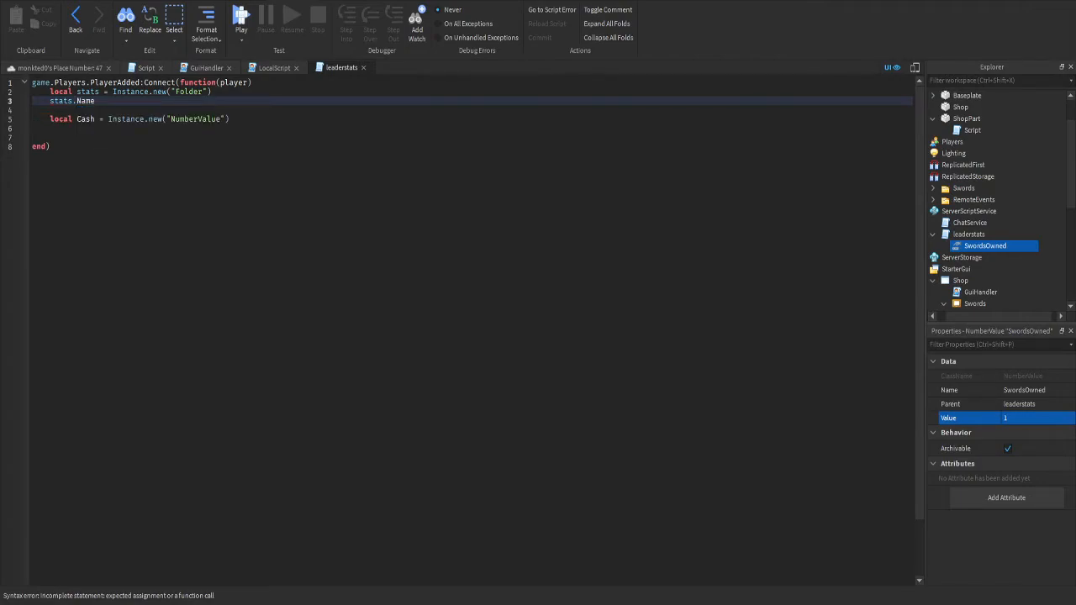
{"action": "type", "text": " = \"leaders"}
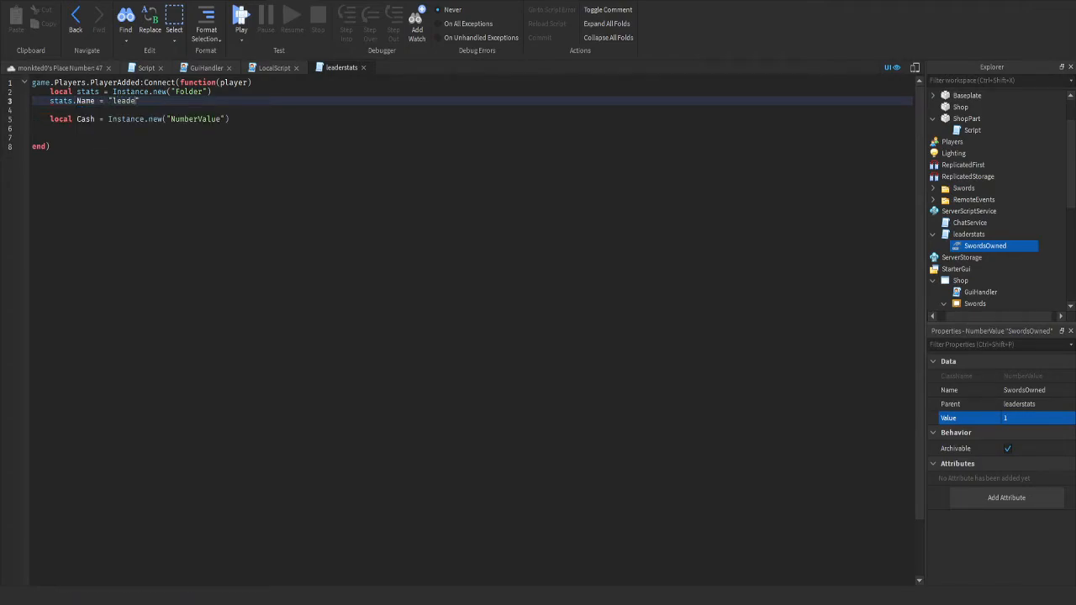
{"action": "type", "text": "tats"}
Begin another stats statement on a new line below the stats.Name assignment
{"action": "key", "text": "Return"}
{"action": "type", "text": "stats"}
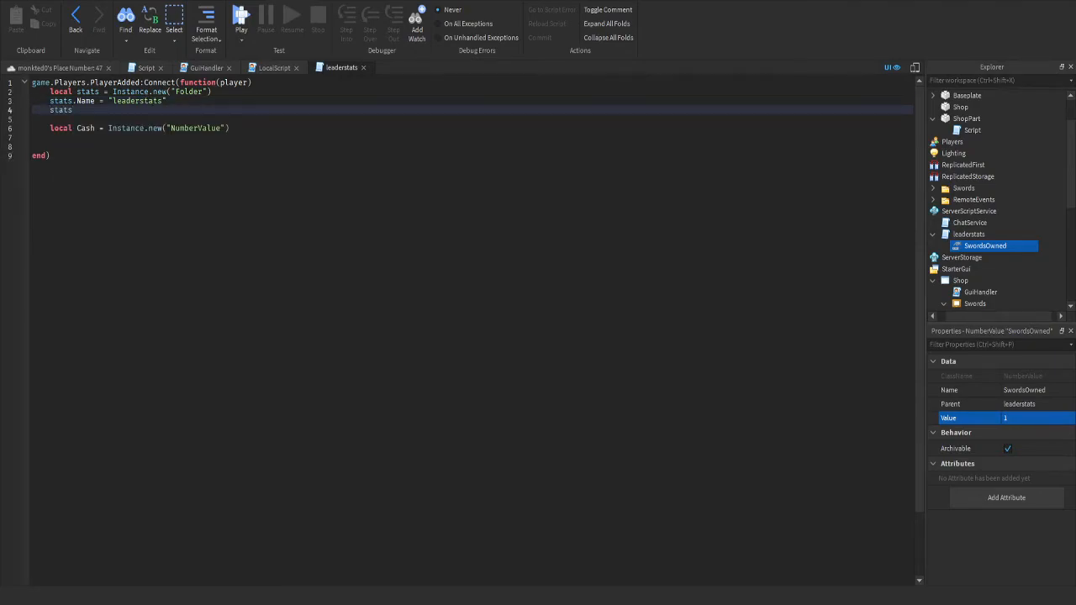
Set the stats folder's Parent to player in the leaderstats script
{"action": "type", "text": ".Parent = "}
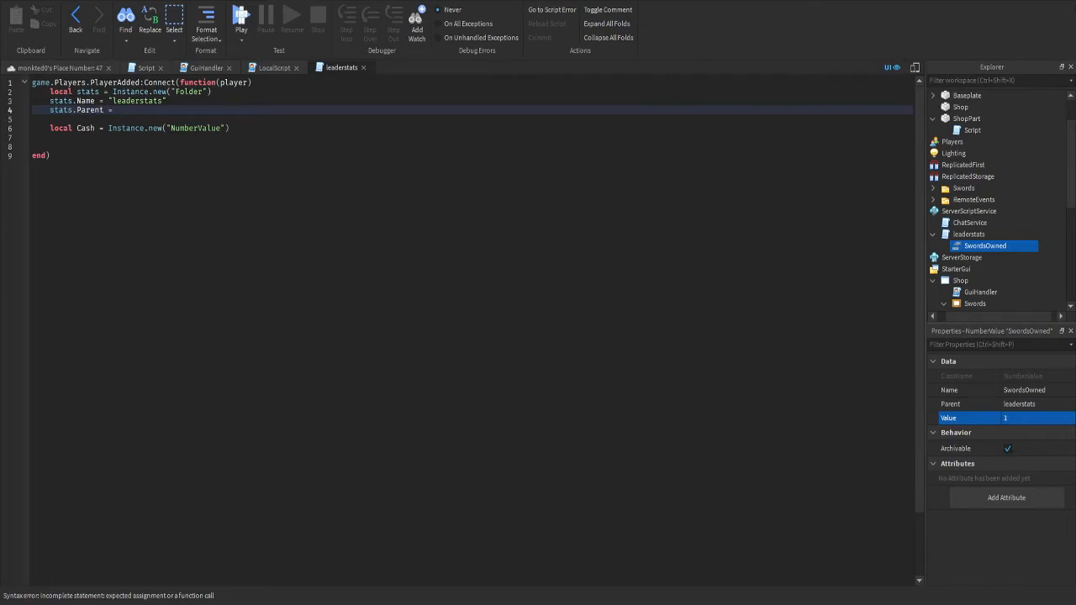
{"action": "type", "text": "player"}
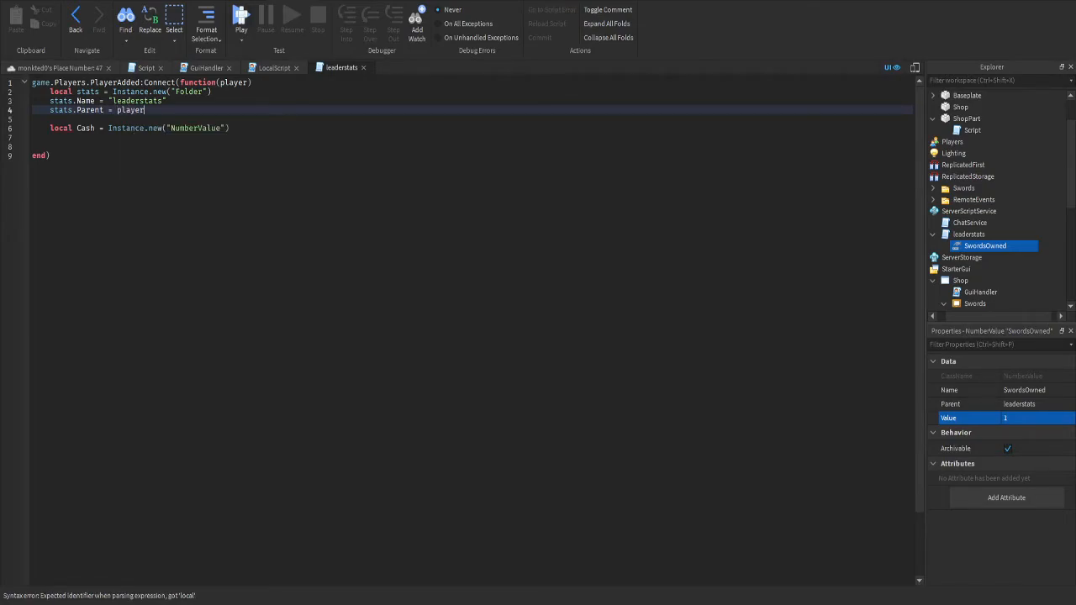
{"action": "left_click", "coordinate": [229, 129]}
{"action": "left_click", "coordinate": [51, 137]}
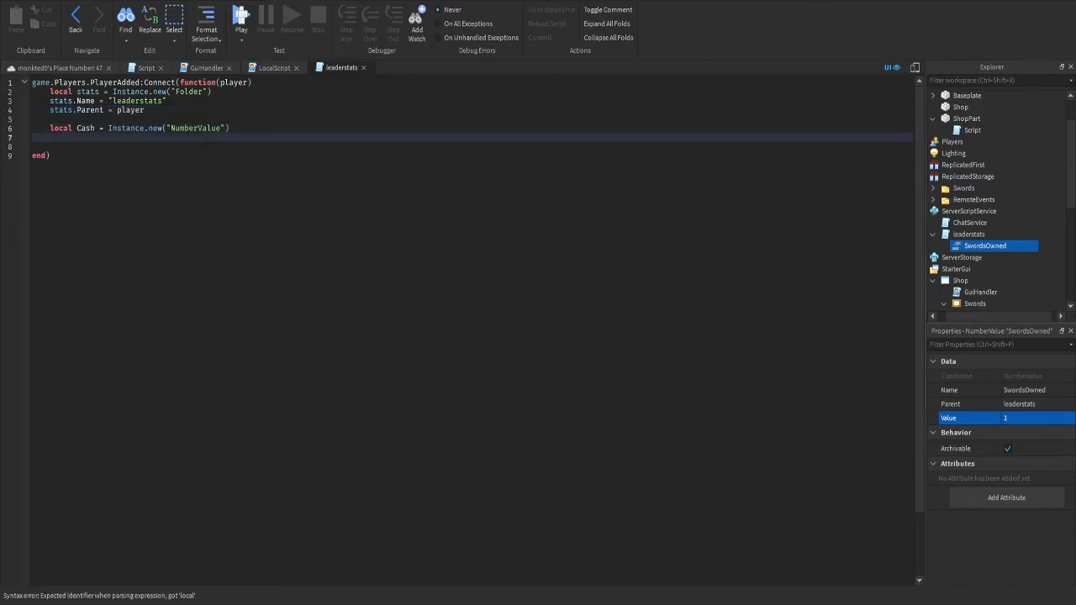
Look over the PlayerAdded function, the Players service in the hierarchy and the shop interface in the place view
{"action": "left_click_drag", "start_coordinate": [31, 83], "coordinate": [50, 156]}
{"action": "left_click", "coordinate": [50, 155]}
{"action": "left_click", "coordinate": [50, 137]}
{"action": "left_click", "coordinate": [51, 120]}
{"action": "scroll", "coordinate": [992, 201], "scroll_direction": "up", "scroll_amount": 2}
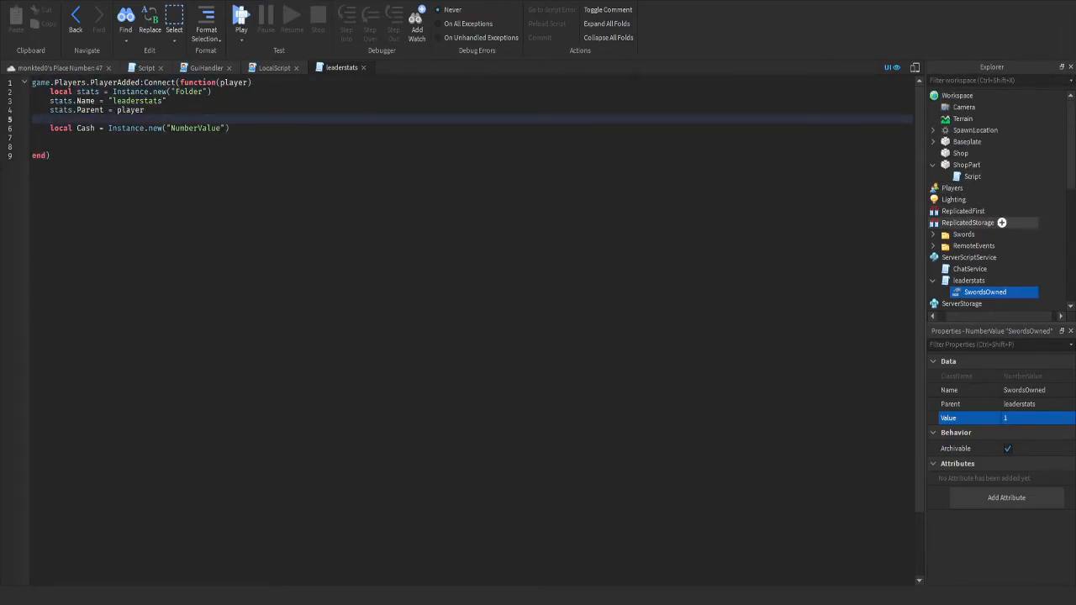
{"action": "left_click", "coordinate": [932, 96]}
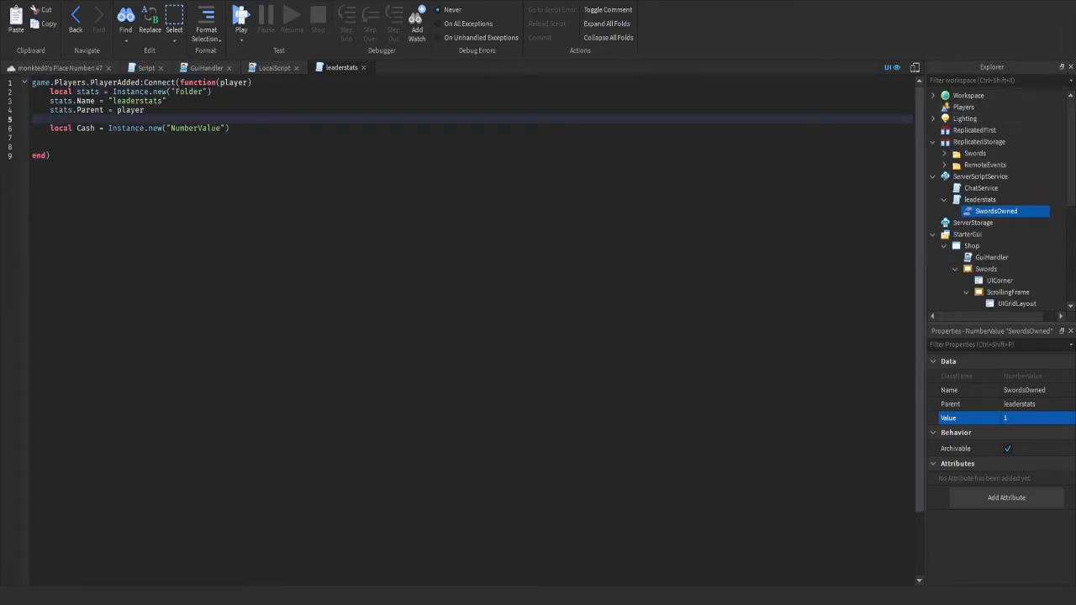
{"action": "left_click", "coordinate": [968, 96]}
{"action": "left_click", "coordinate": [967, 107]}
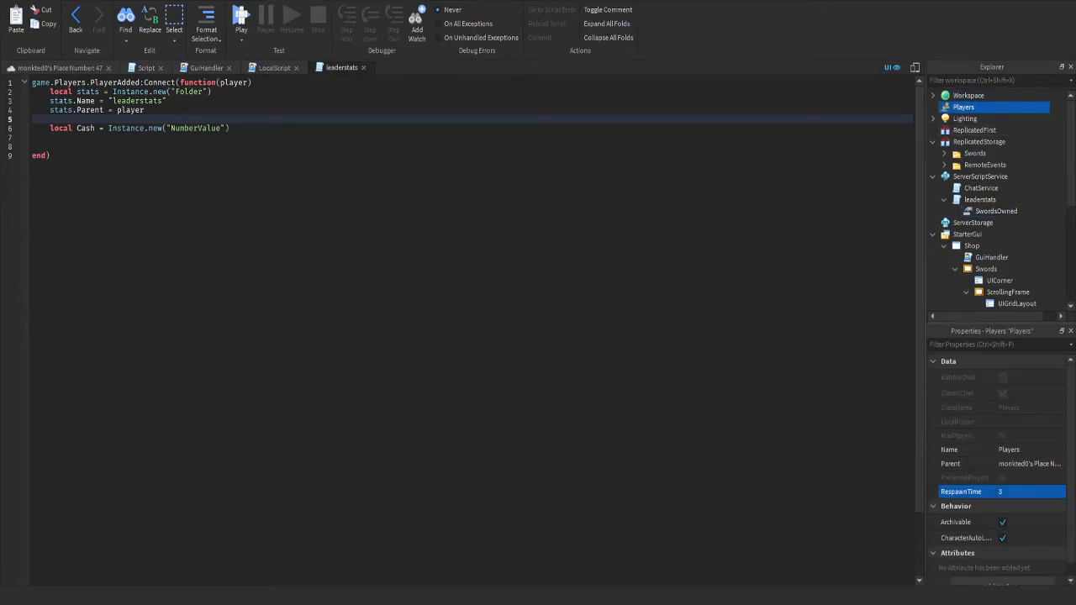
{"action": "left_click", "coordinate": [54, 146]}
{"action": "left_click", "coordinate": [54, 137]}
{"action": "left_click_drag", "start_coordinate": [229, 128], "coordinate": [51, 128]}
{"action": "left_click", "coordinate": [230, 128]}
{"action": "left_click", "coordinate": [51, 137]}
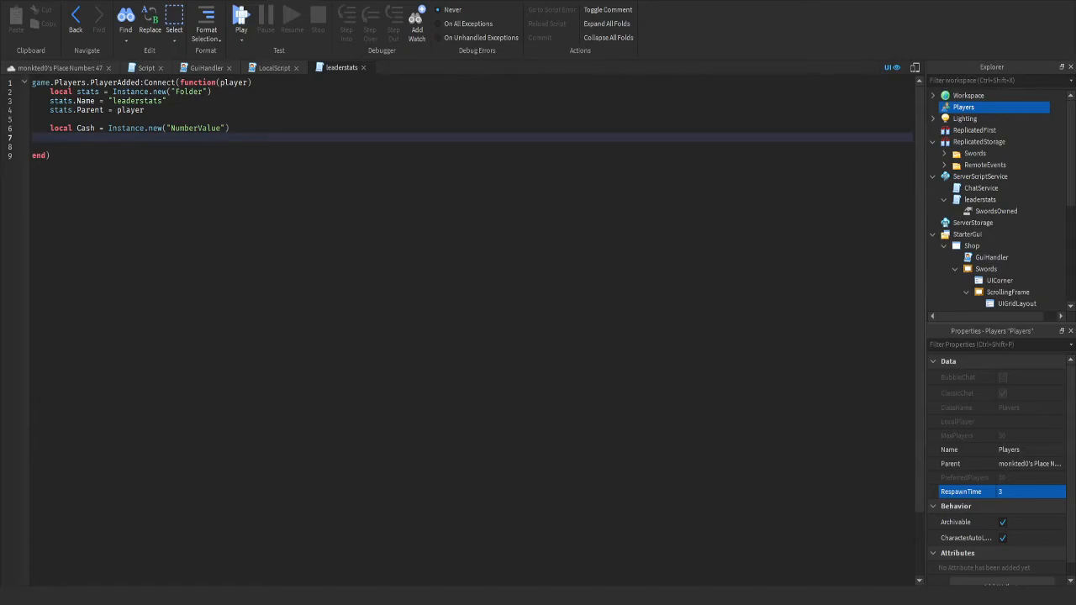
{"action": "left_click", "coordinate": [59, 68]}
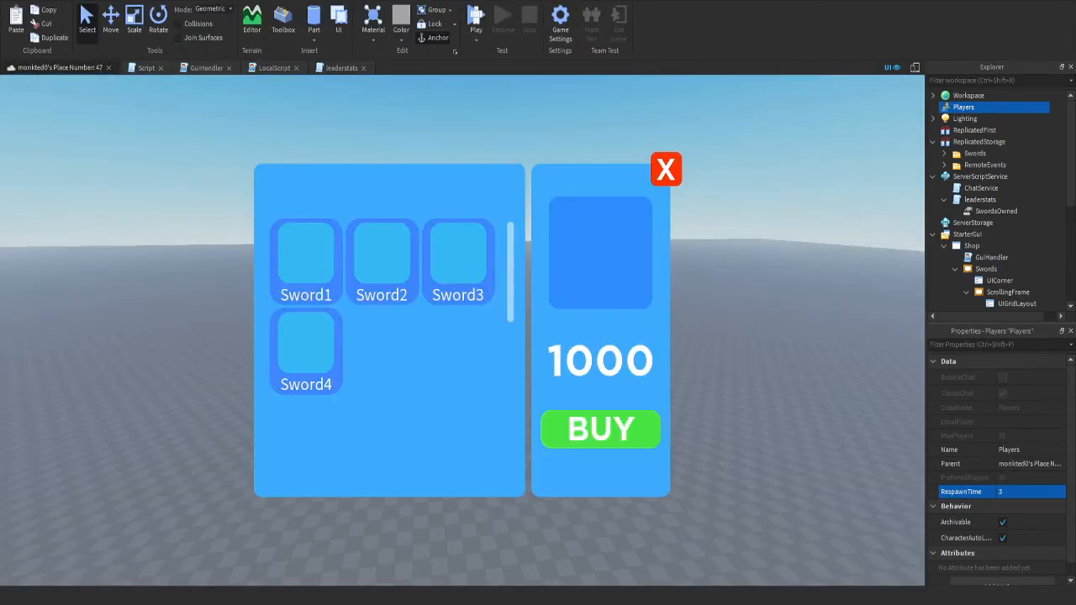
{"action": "left_click", "coordinate": [342, 68]}
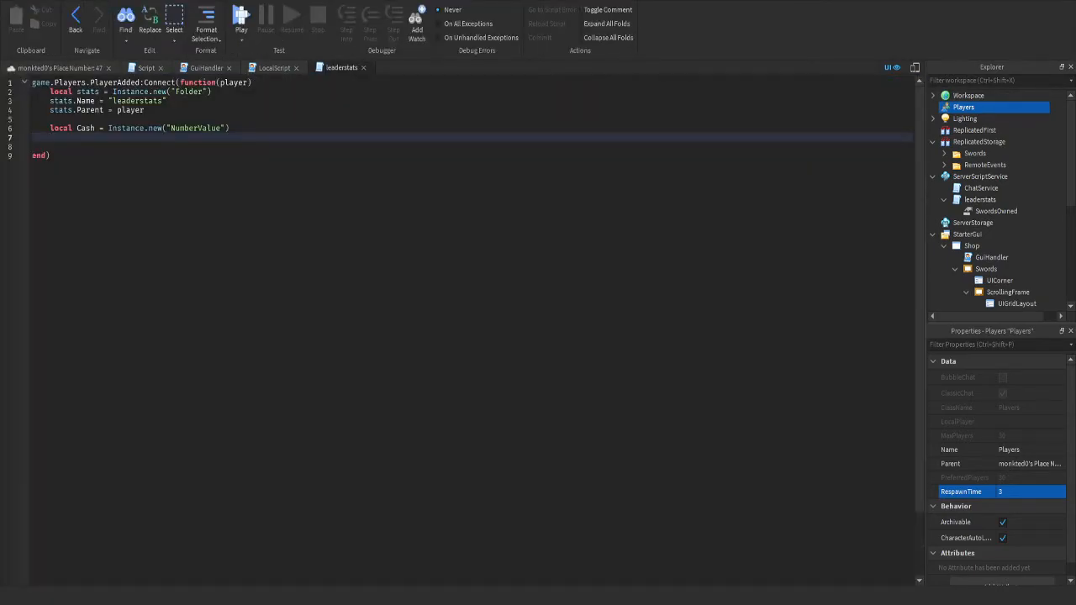
Set the Name of the Cash number value to "Cash" on the line below its creation
{"action": "type", "text": "Cash"}
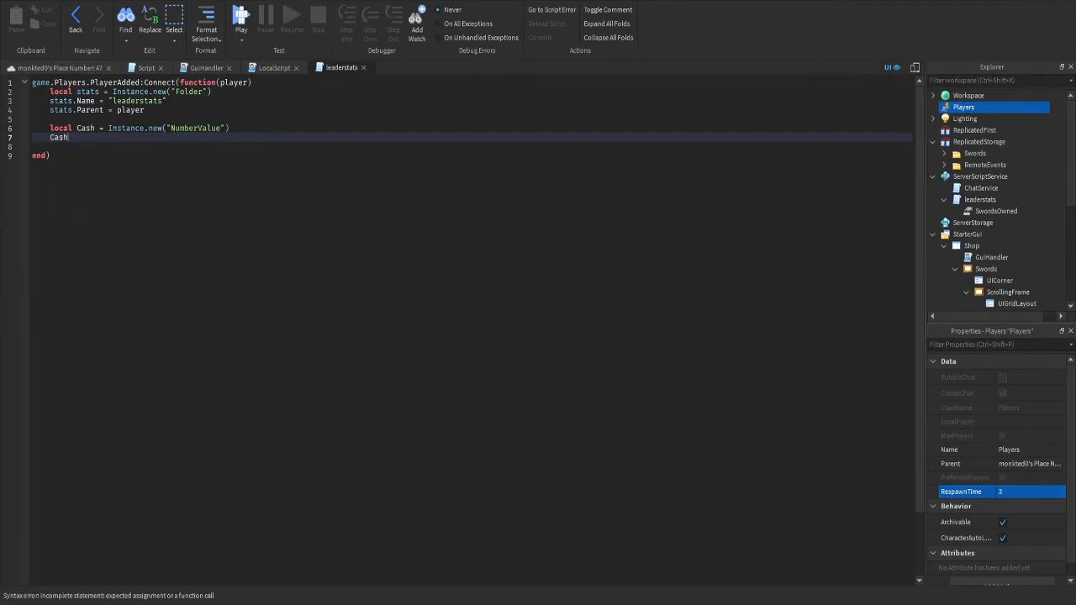
{"action": "type", "text": ".Name"}
{"action": "key", "text": "Tab"}
{"action": "type", "text": "= \"Cash\""}
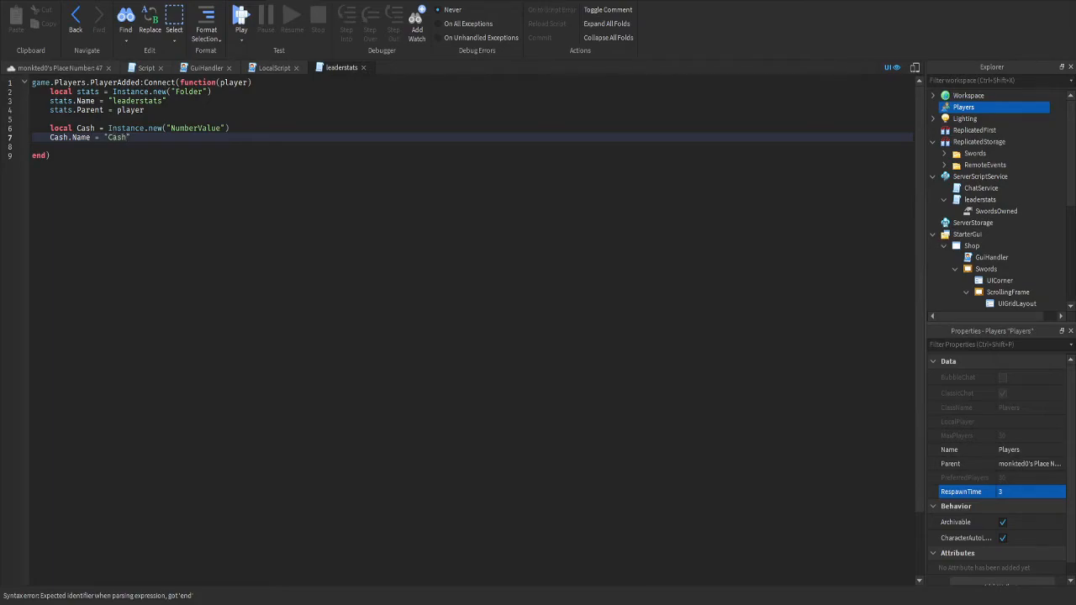
Add a line setting Cash.Value to 10000
{"action": "key", "text": "Return"}
{"action": "type", "text": "Cash."}
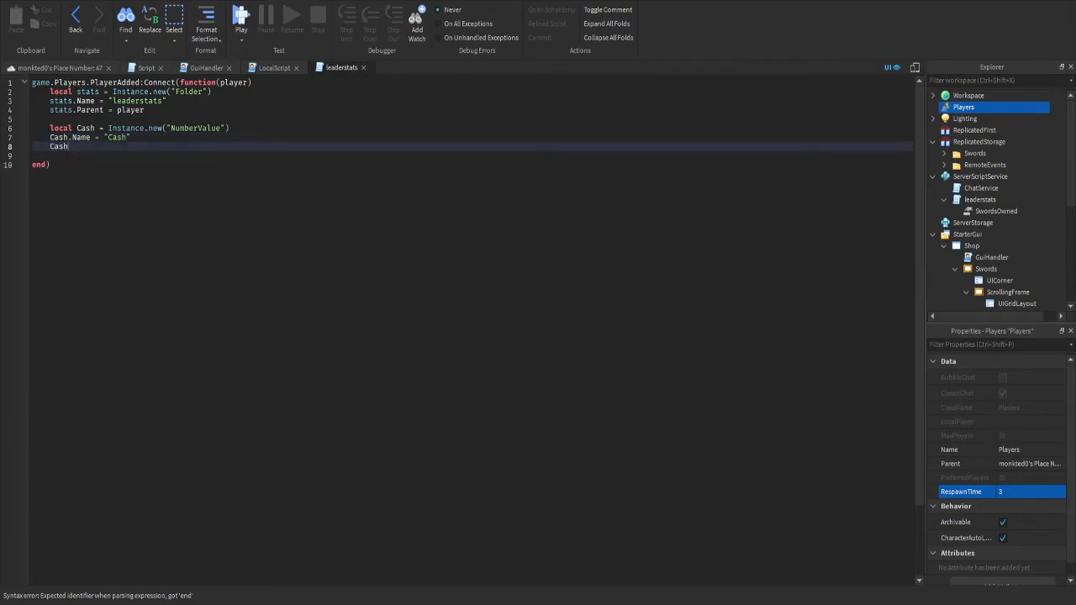
{"action": "key", "text": "BackSpace"}
{"action": "key", "text": "BackSpace"}
{"action": "key", "text": "BackSpace"}
{"action": "key", "text": "BackSpace"}
{"action": "key", "text": "BackSpace"}
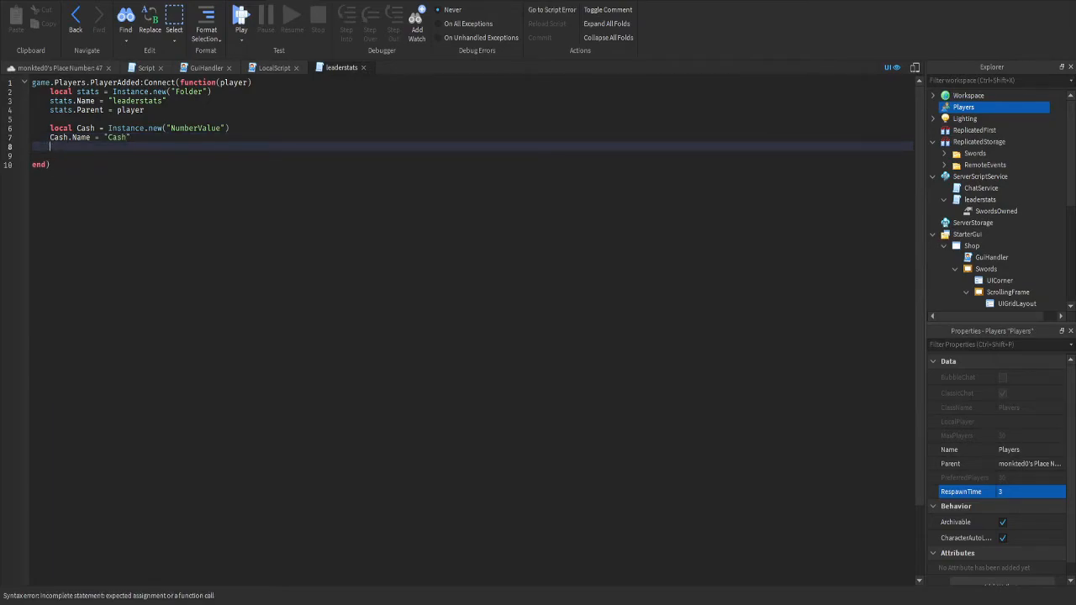
{"action": "type", "text": "C"}
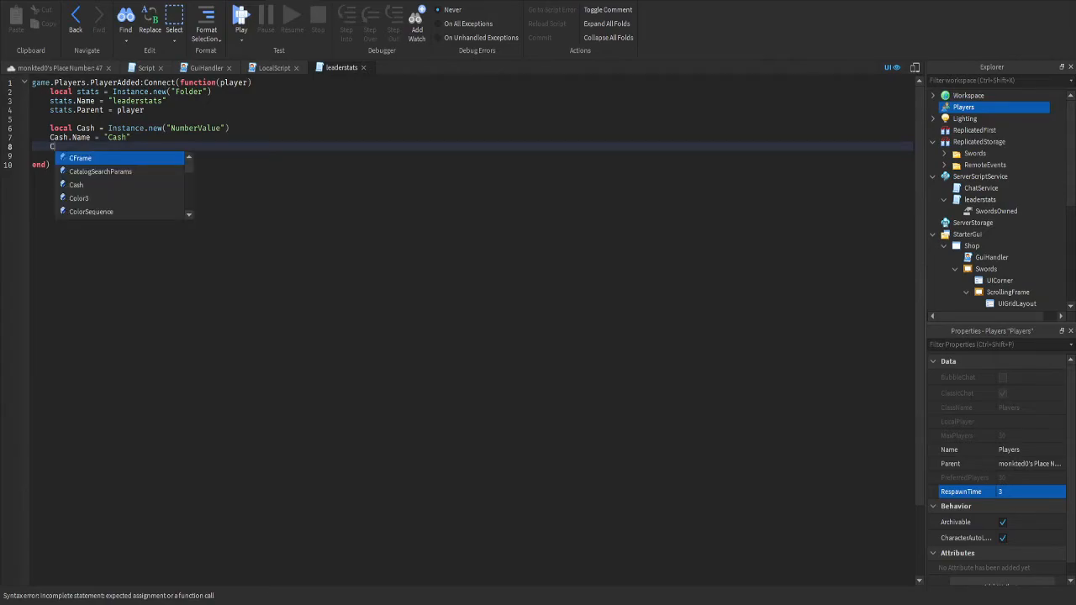
{"action": "type", "text": "ash.V"}
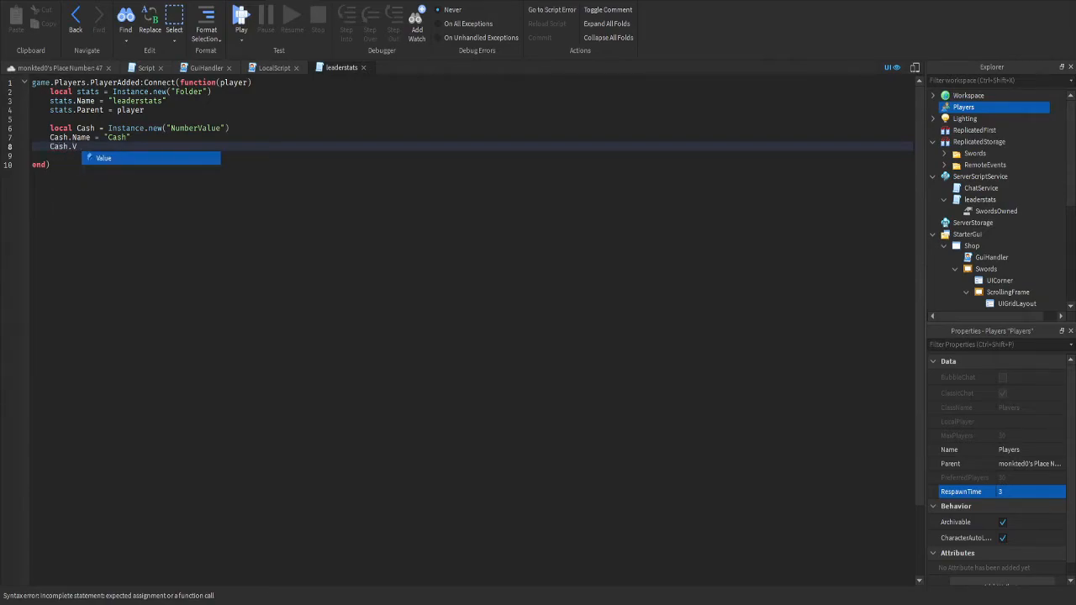
{"action": "type", "text": "alue = 10000"}
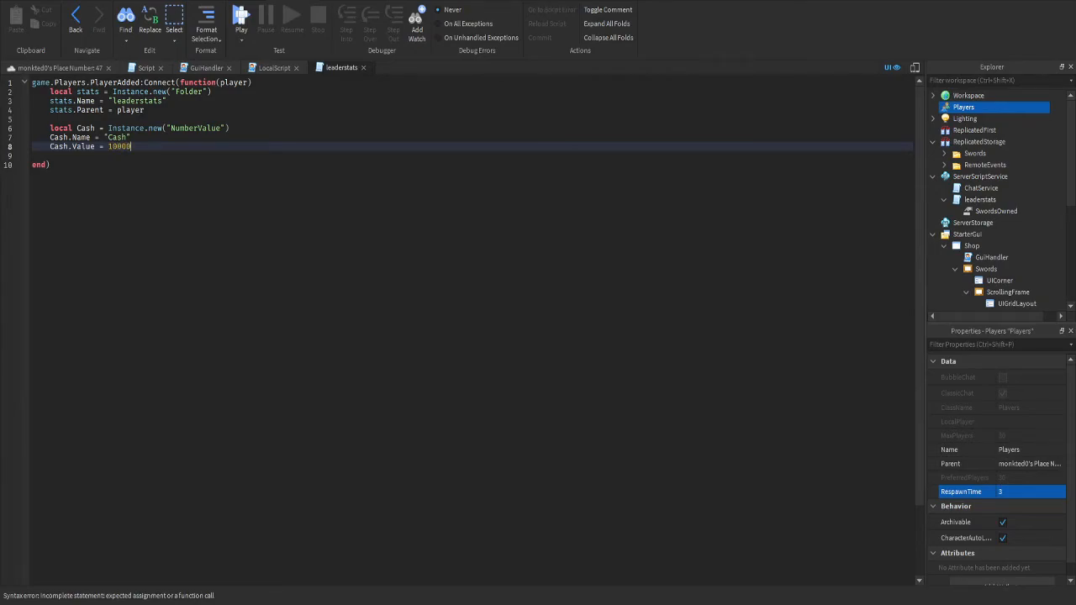
Add a line setting Cash.Parent to stats
{"action": "key", "text": "Return"}
{"action": "type", "text": "Cash.Pare"}
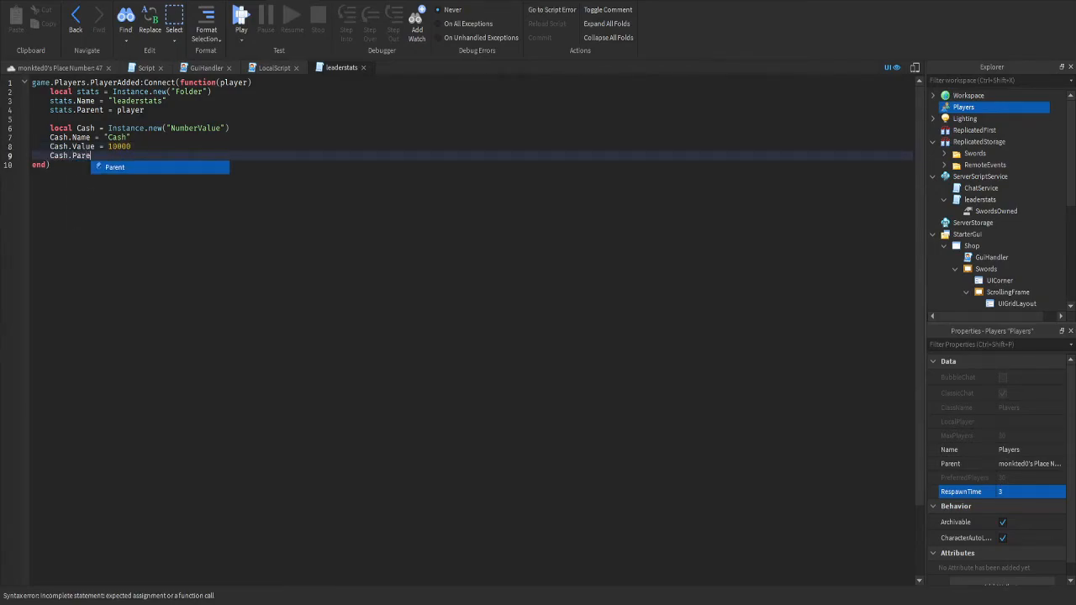
{"action": "type", "text": "nt = pl"}
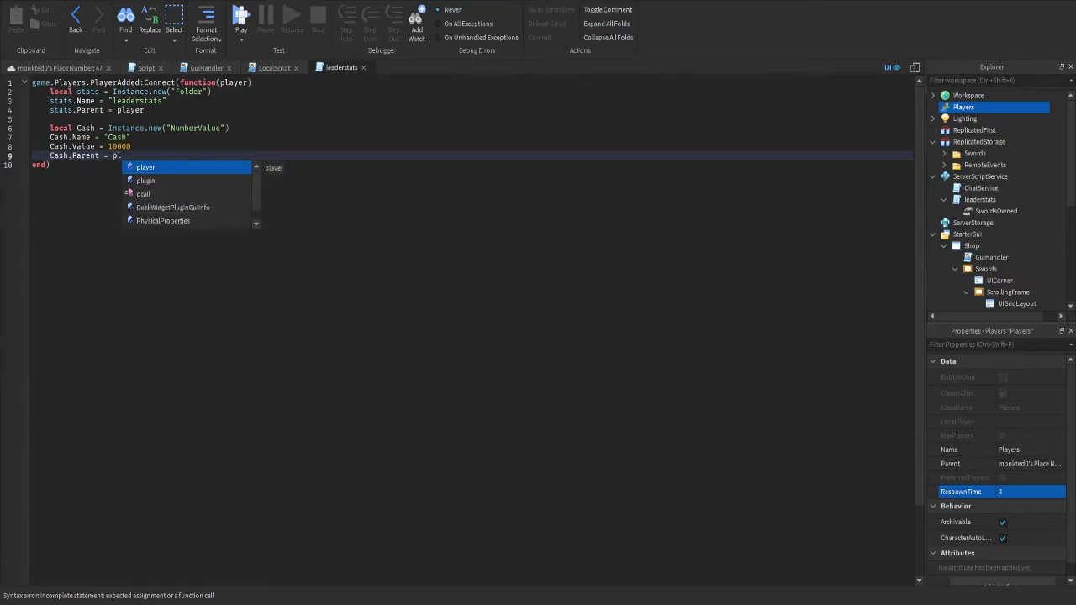
{"action": "key", "text": "BackSpace"}
{"action": "key", "text": "BackSpace"}
{"action": "key", "text": "BackSpace"}
{"action": "type", "text": "stats"}
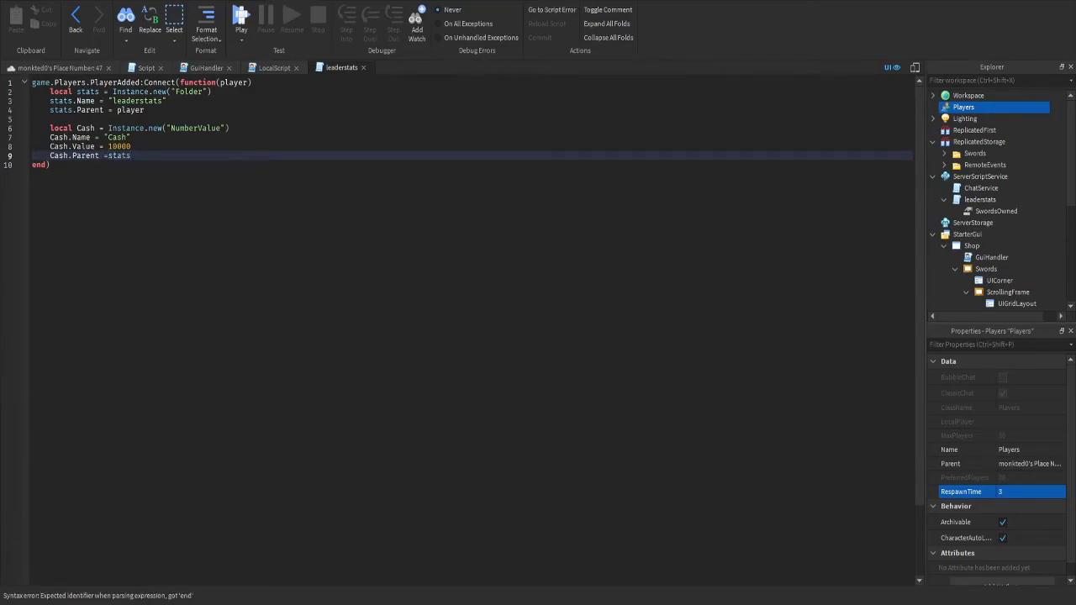
Playtest the place to check the Cash stat on the leaderboard, and stop the test
{"action": "left_click", "coordinate": [60, 68]}
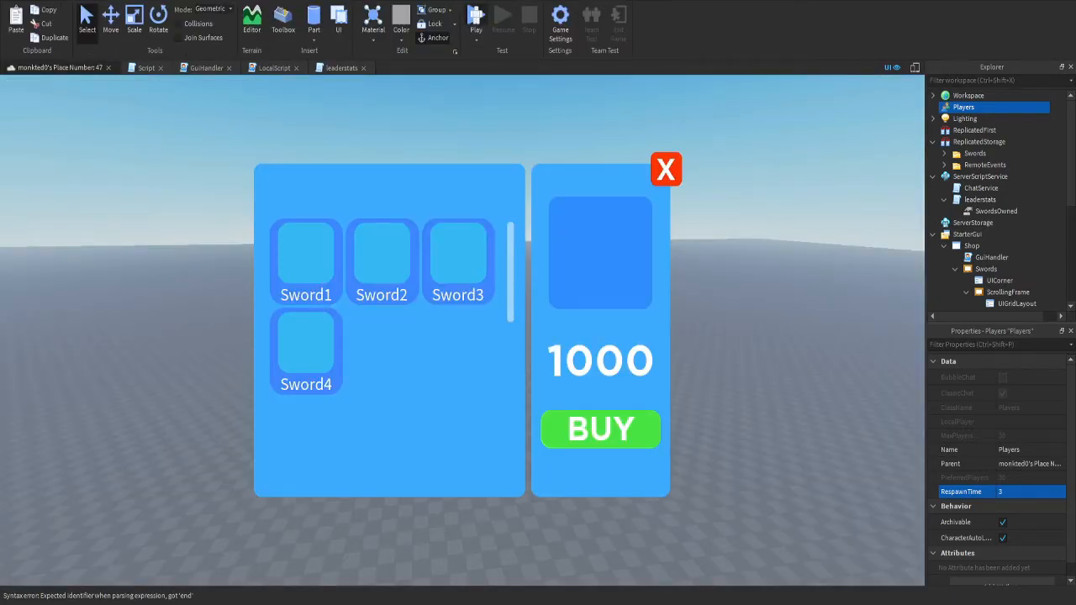
{"action": "key", "text": "F5"}
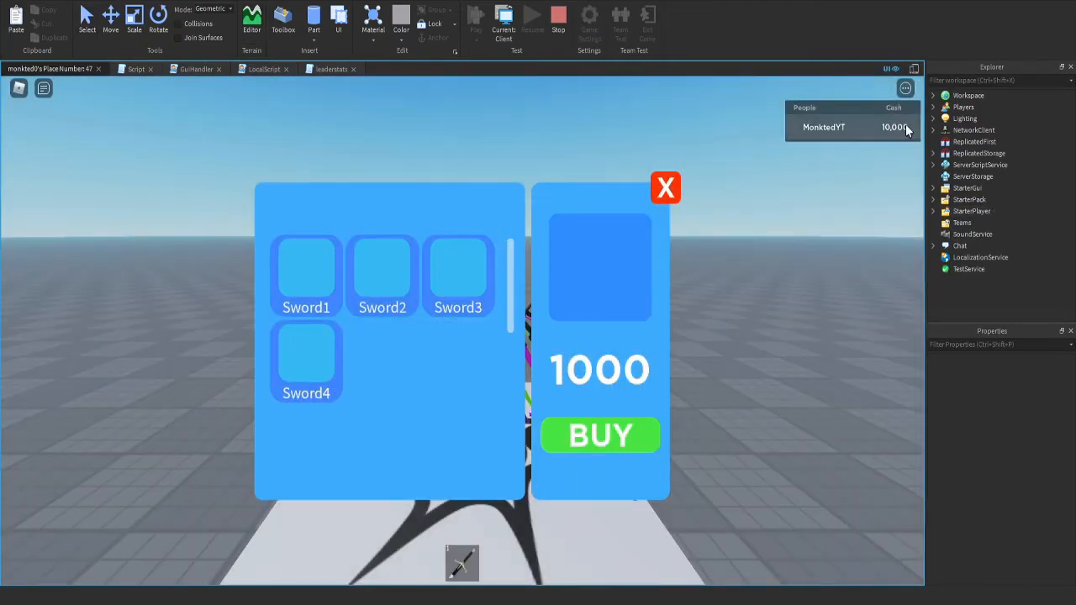
{"action": "left_click", "coordinate": [311, 1]}
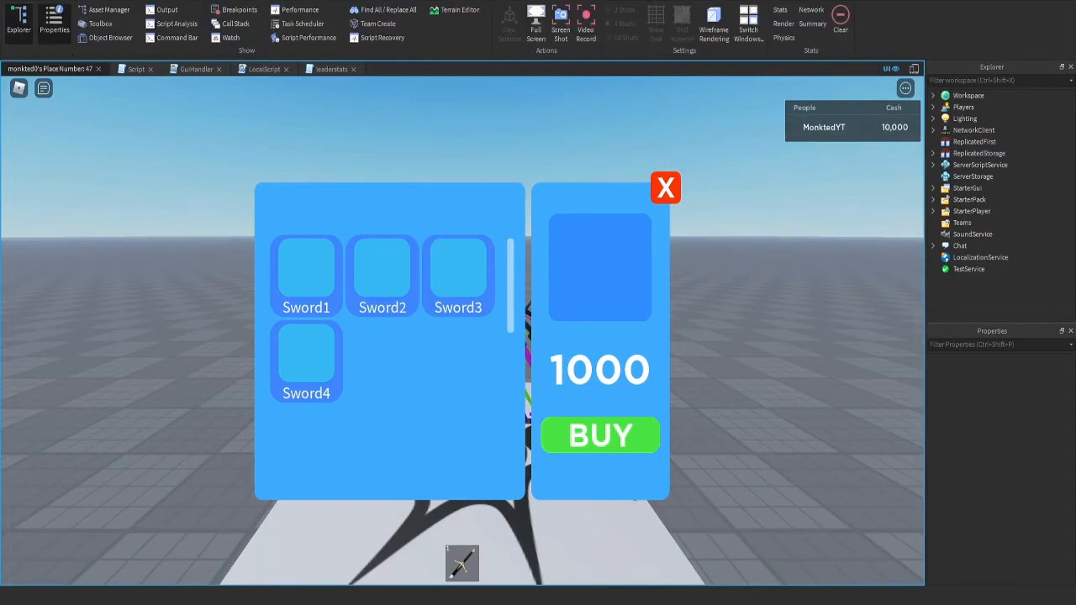
{"action": "left_click", "coordinate": [167, 10]}
{"action": "left_click", "coordinate": [166, 10]}
{"action": "left_click", "coordinate": [168, 1]}
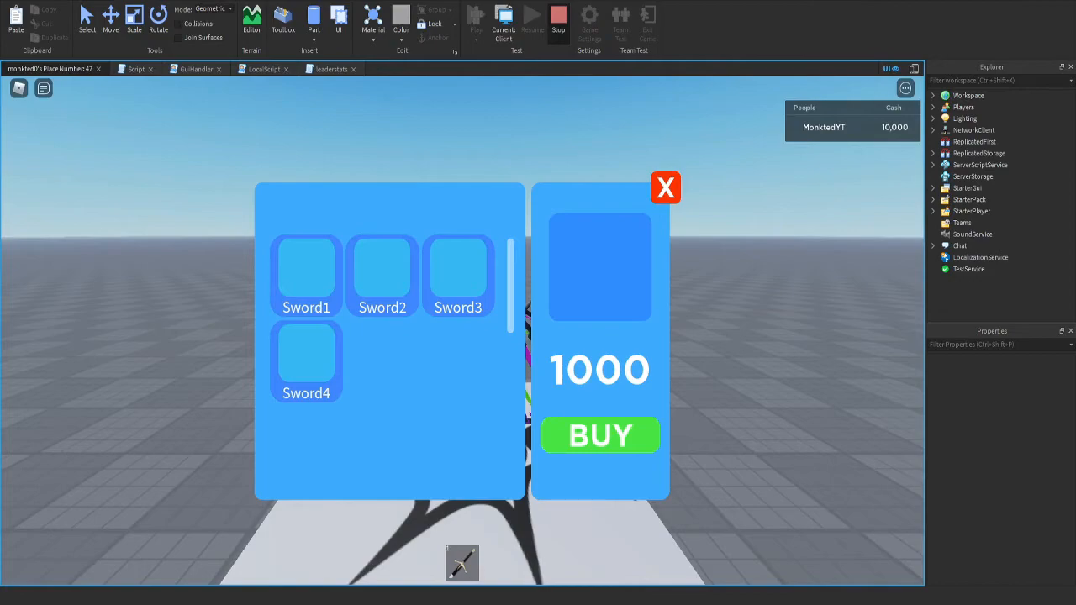
{"action": "left_click", "coordinate": [558, 18]}
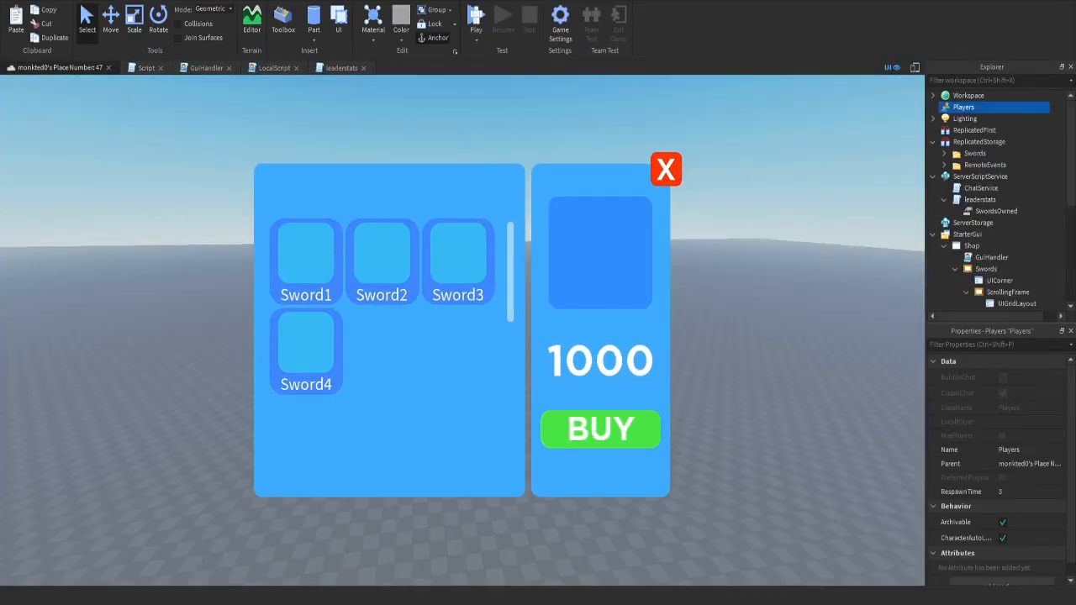
Review the PlayerAdded function in the leaderstats script, folding and unfolding it, and close the script
{"action": "left_click", "coordinate": [341, 68]}
{"action": "left_click", "coordinate": [50, 165]}
{"action": "left_click", "coordinate": [113, 146]}
{"action": "left_click", "coordinate": [24, 83]}
{"action": "left_click", "coordinate": [51, 91]}
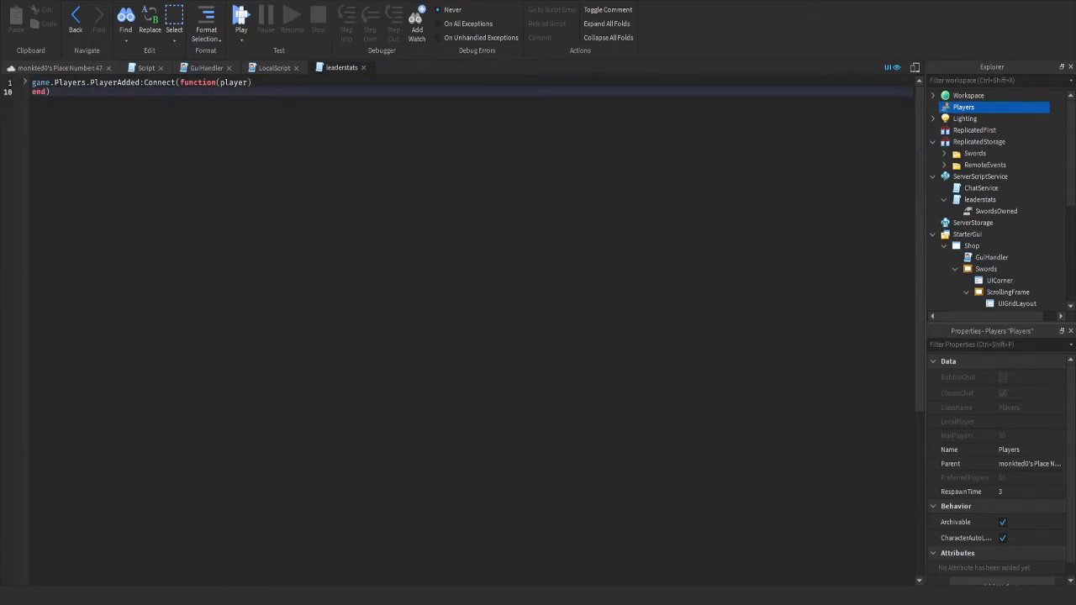
{"action": "left_click", "coordinate": [24, 83]}
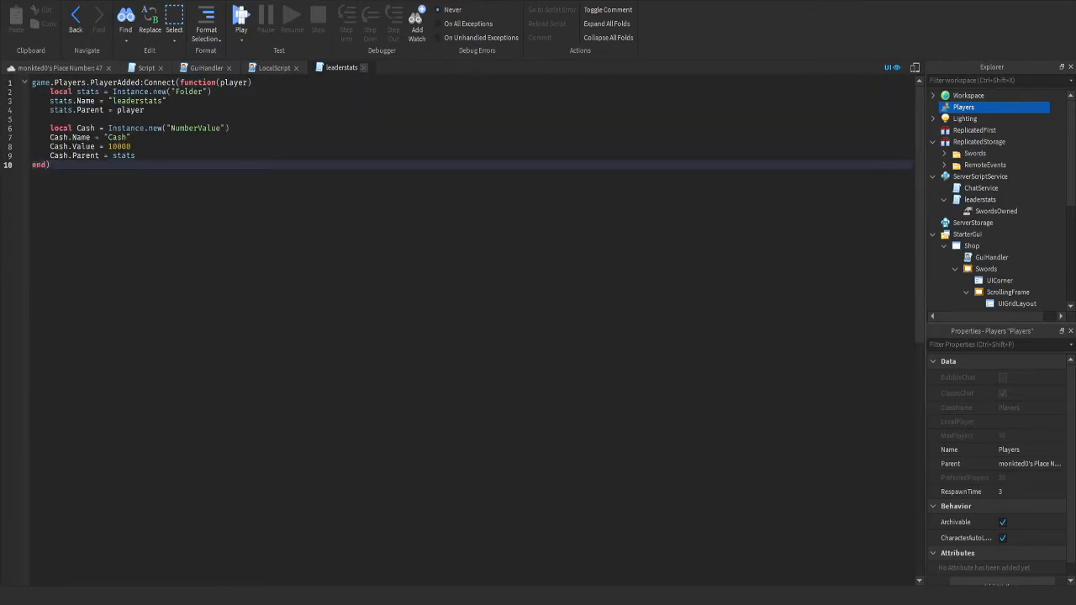
{"action": "left_click", "coordinate": [364, 68]}
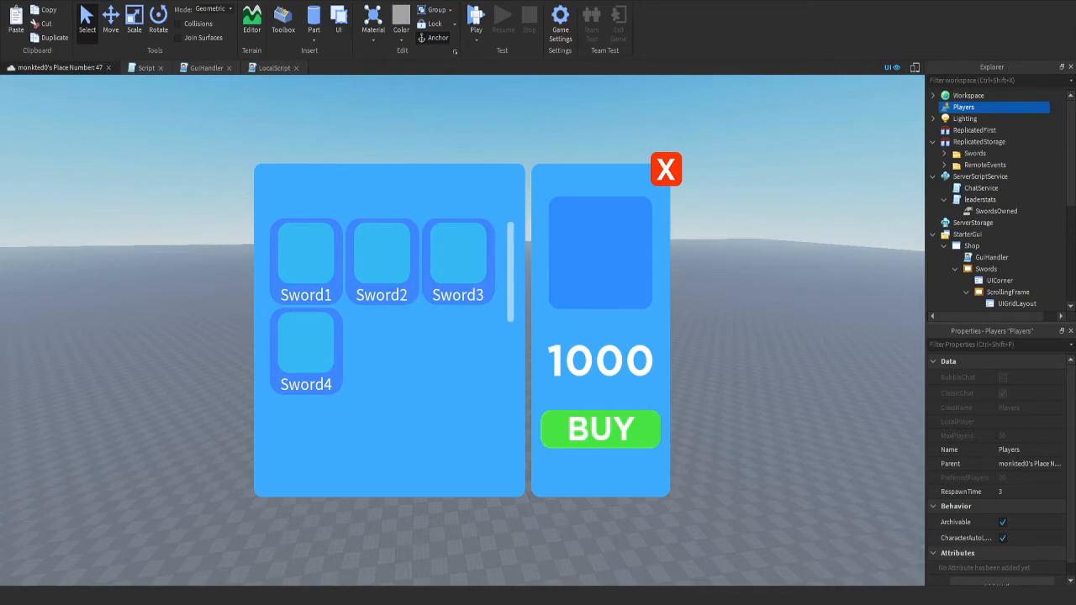
Collapse the Swords and SwordInfo frames in the Shop GUI and open the Value of SwordsOwned for editing
{"action": "scroll", "coordinate": [992, 202], "scroll_direction": "down", "scroll_amount": 2}
{"action": "left_click", "coordinate": [967, 216]}
{"action": "left_click", "coordinate": [955, 227]}
{"action": "left_click", "coordinate": [955, 192]}
{"action": "left_click", "coordinate": [997, 164]}
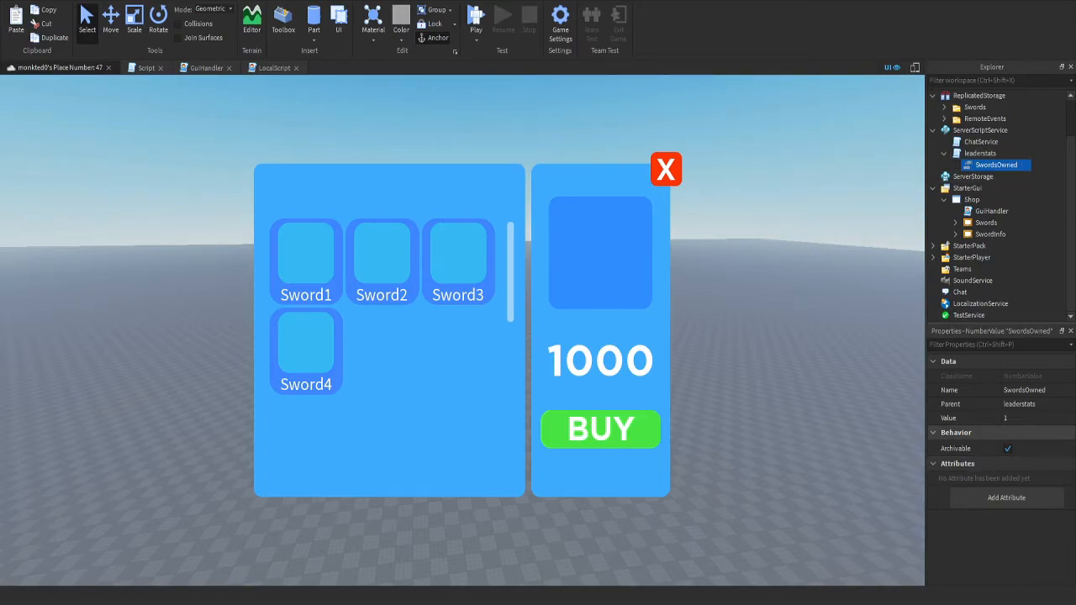
{"action": "left_click", "coordinate": [1020, 419]}
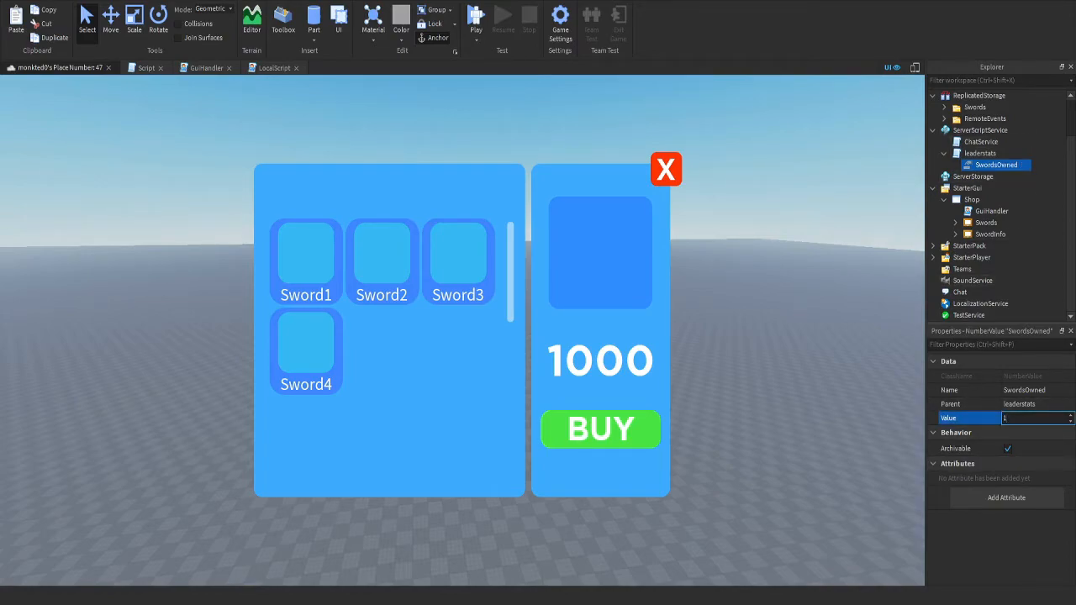
Examine the contents of StarterPlayer and StarterPack, including Sword1 and StarterCharacterScripts, in the hierarchy
{"action": "left_click", "coordinate": [933, 257]}
{"action": "left_click", "coordinate": [960, 257]}
{"action": "left_click", "coordinate": [934, 258]}
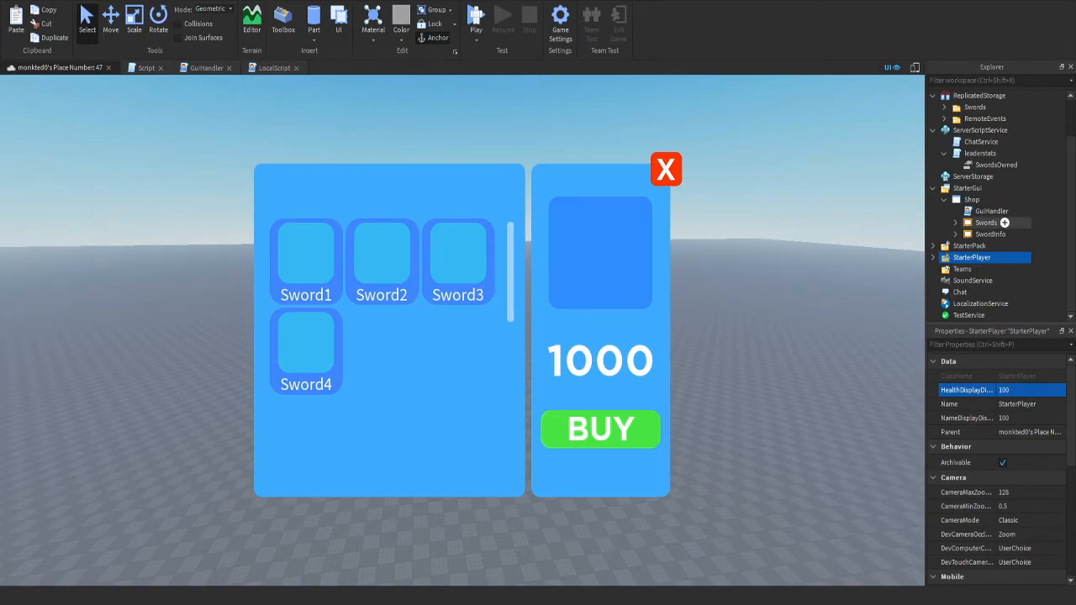
{"action": "left_click", "coordinate": [933, 188]}
{"action": "left_click", "coordinate": [933, 245]}
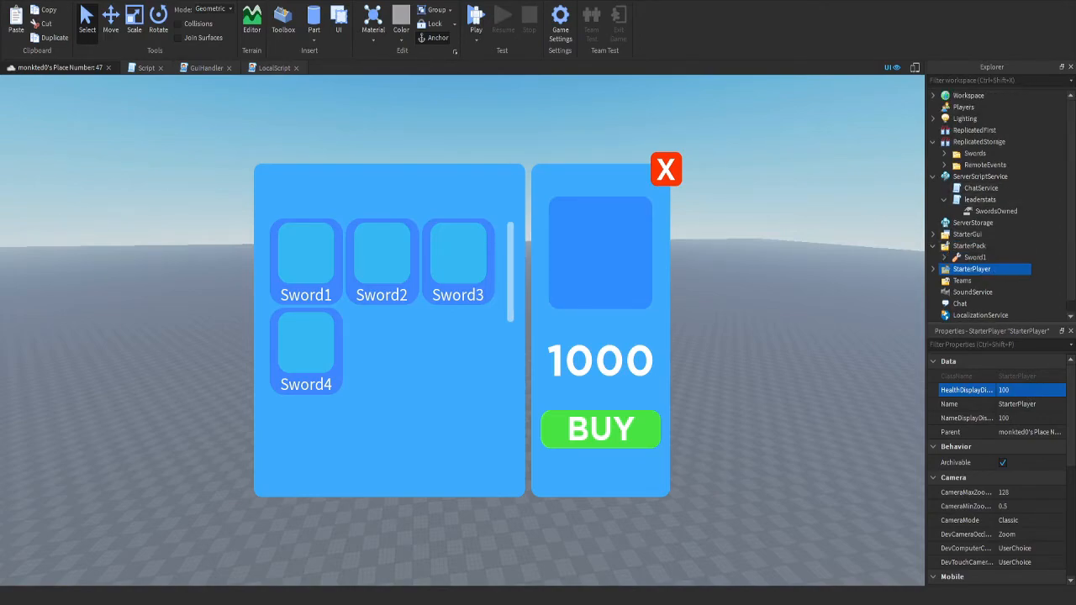
{"action": "left_click", "coordinate": [944, 257]}
{"action": "scroll", "coordinate": [967, 261], "scroll_direction": "down", "scroll_amount": 1}
{"action": "left_click", "coordinate": [982, 259]}
{"action": "left_click", "coordinate": [944, 248]}
{"action": "left_click", "coordinate": [933, 236]}
{"action": "left_click", "coordinate": [933, 257]}
{"action": "left_click", "coordinate": [997, 269]}
{"action": "left_click", "coordinate": [934, 234]}
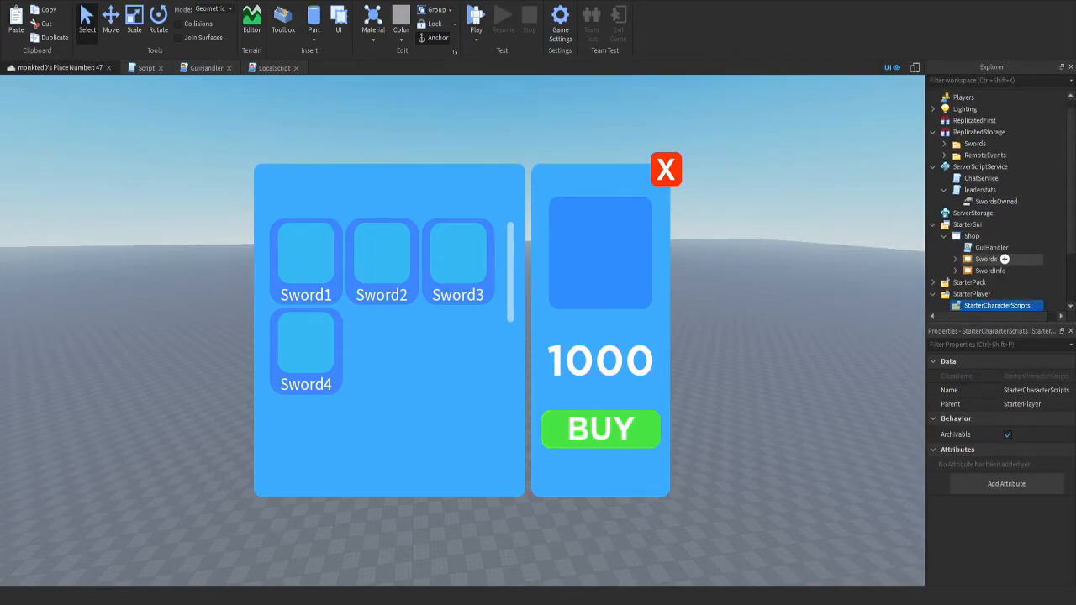
{"action": "left_click", "coordinate": [933, 294]}
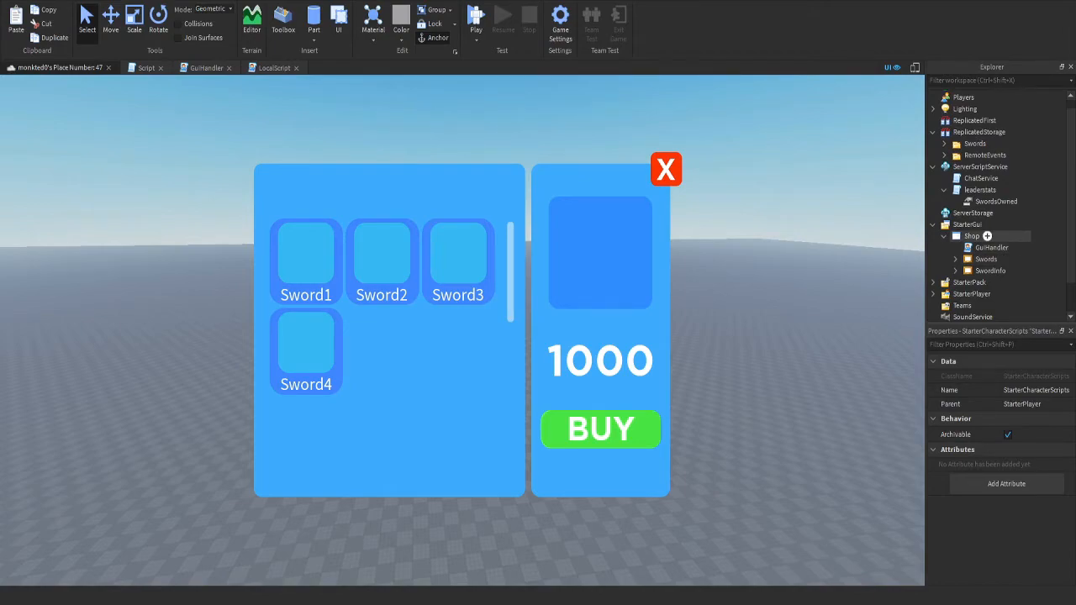
Insert a StringValue named CurrentSword inside the GuiHandler script of the Shop GUI
{"action": "left_click", "coordinate": [972, 237]}
{"action": "left_click", "coordinate": [992, 247]}
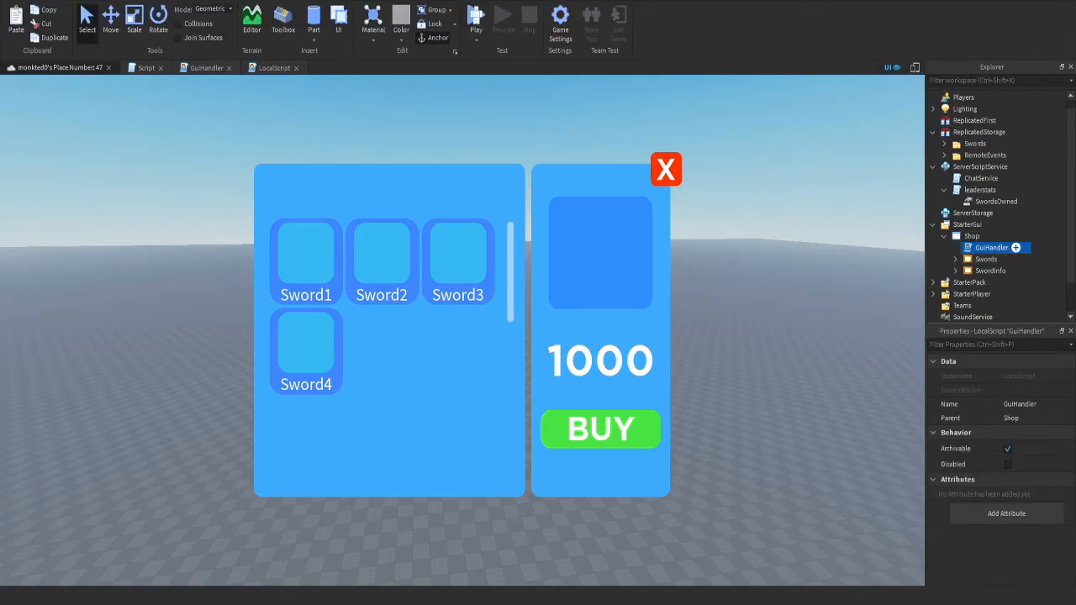
{"action": "left_click", "coordinate": [955, 259]}
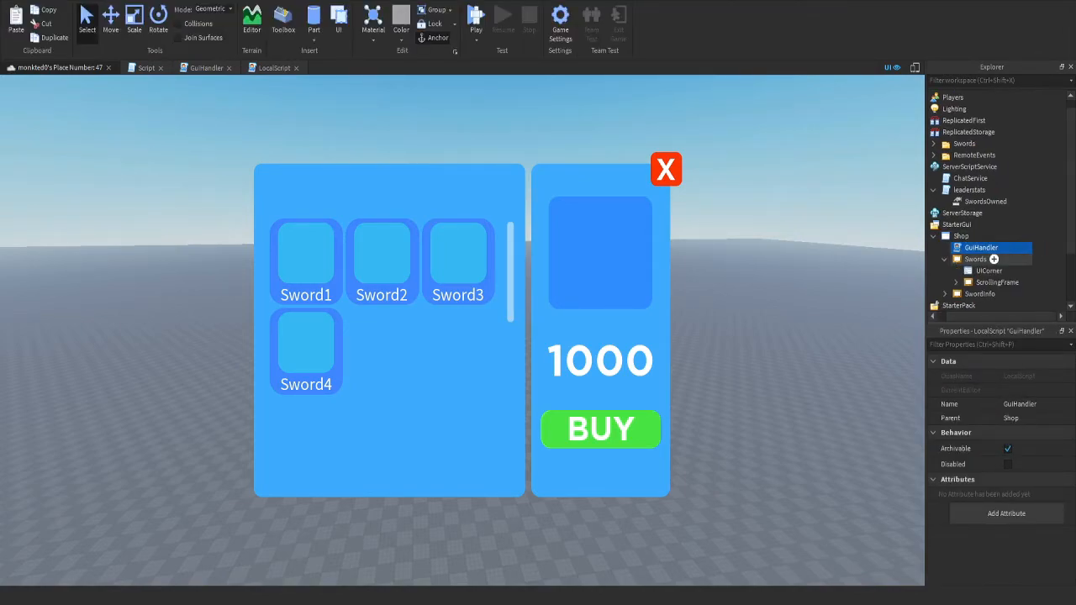
{"action": "left_click", "coordinate": [945, 259]}
{"action": "left_click", "coordinate": [1016, 247]}
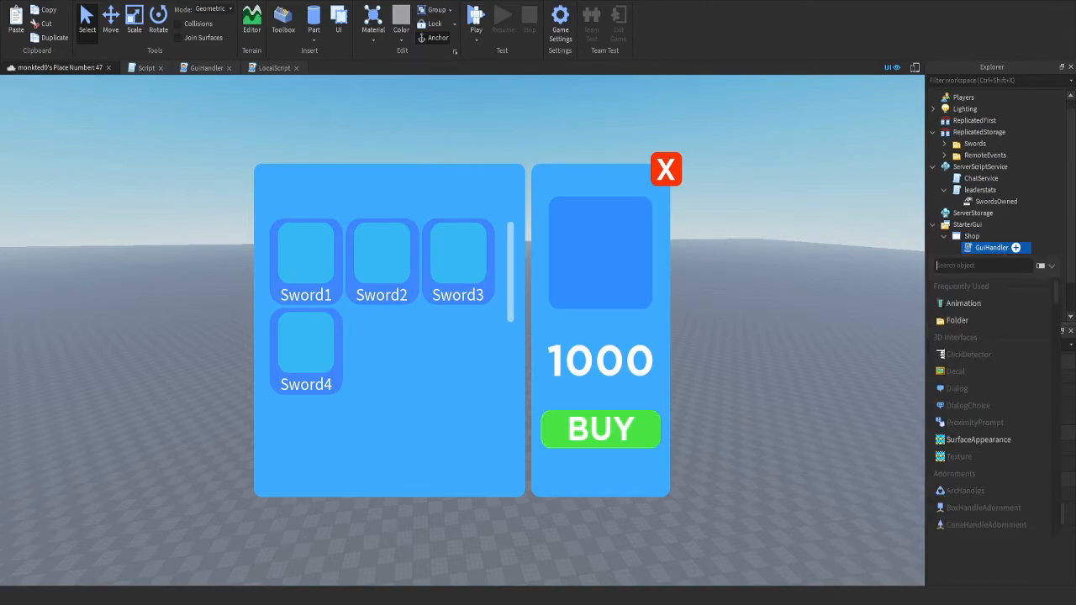
{"action": "type", "text": "St"}
{"action": "left_click", "coordinate": [965, 286]}
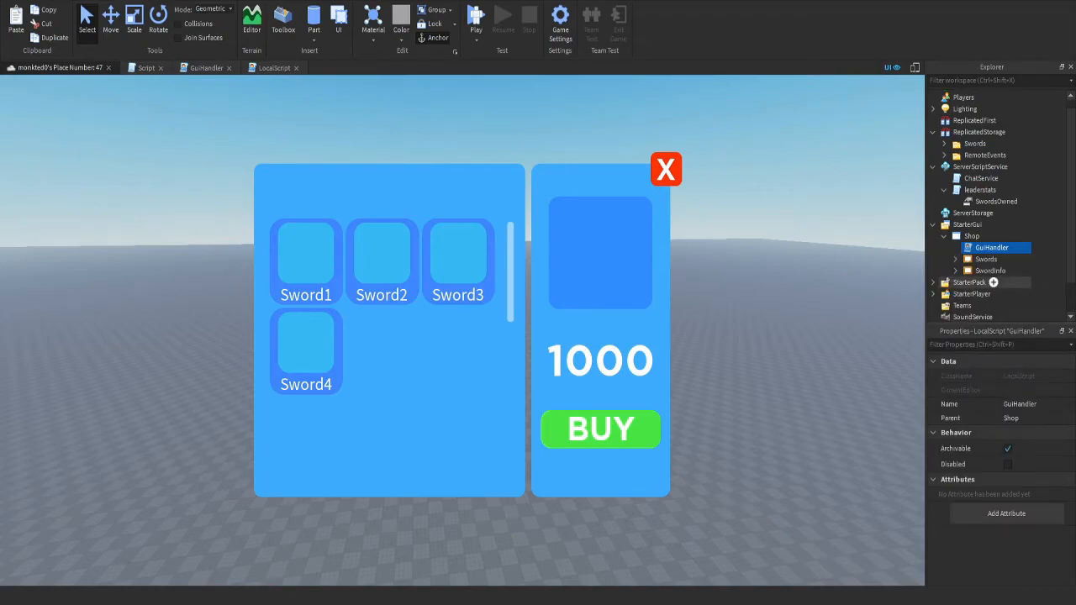
{"action": "key", "text": "F2"}
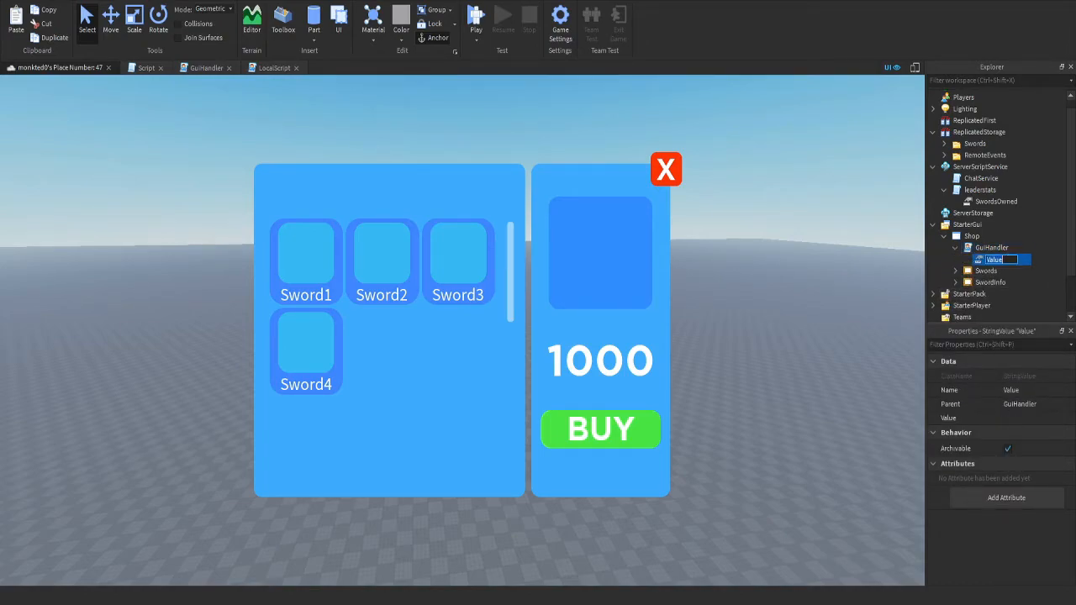
{"action": "type", "text": "CurrentSword"}
{"action": "key", "text": "Return"}
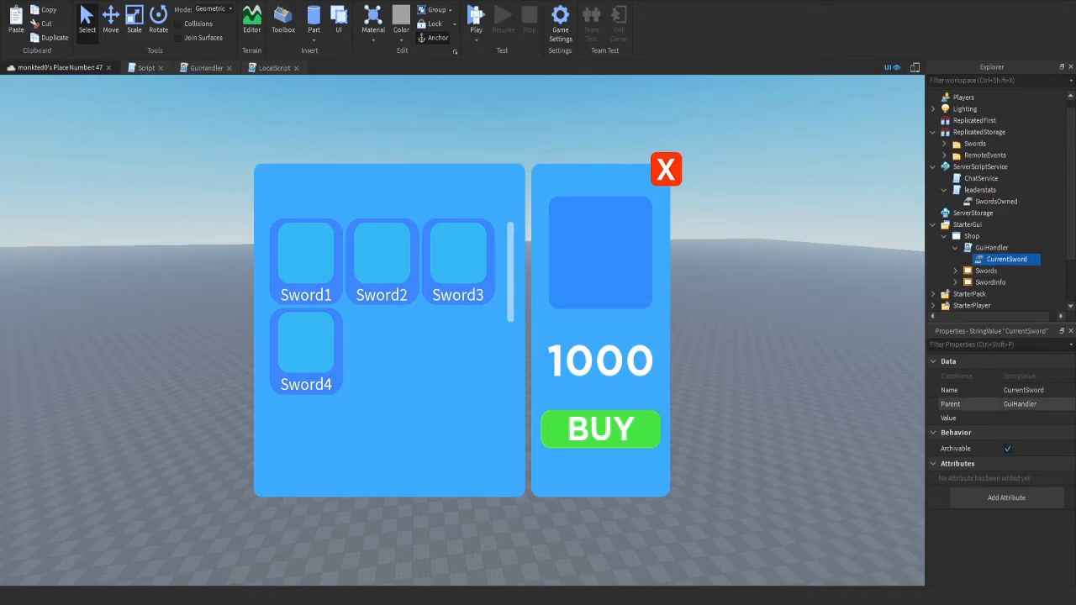
Delete the CurrentSword StringValue from the GuiHandler script
{"action": "left_click", "coordinate": [1024, 418]}
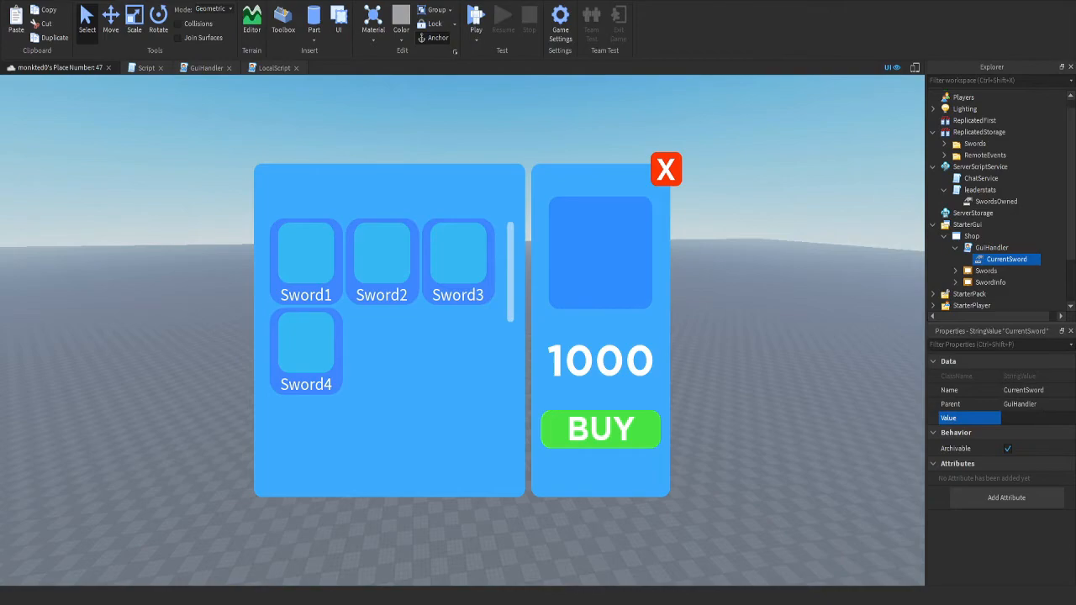
{"action": "left_click", "coordinate": [1007, 259]}
{"action": "key", "text": "Delete"}
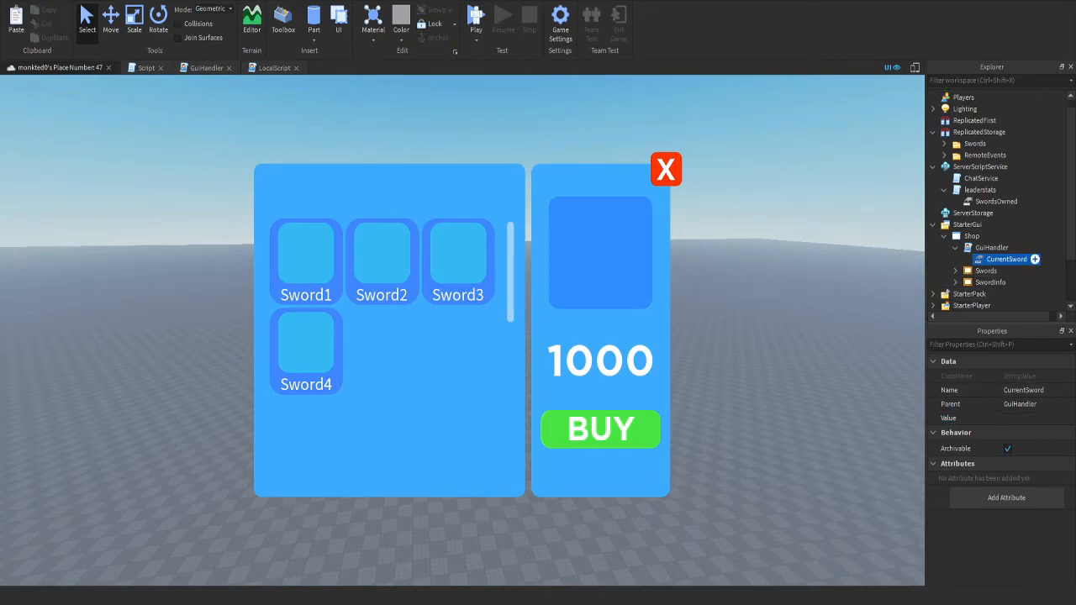
Insert a NumberValue inside the GuiHandler script of the Shop GUI
{"action": "left_click", "coordinate": [972, 245]}
{"action": "left_click", "coordinate": [992, 258]}
{"action": "left_click", "coordinate": [1015, 257]}
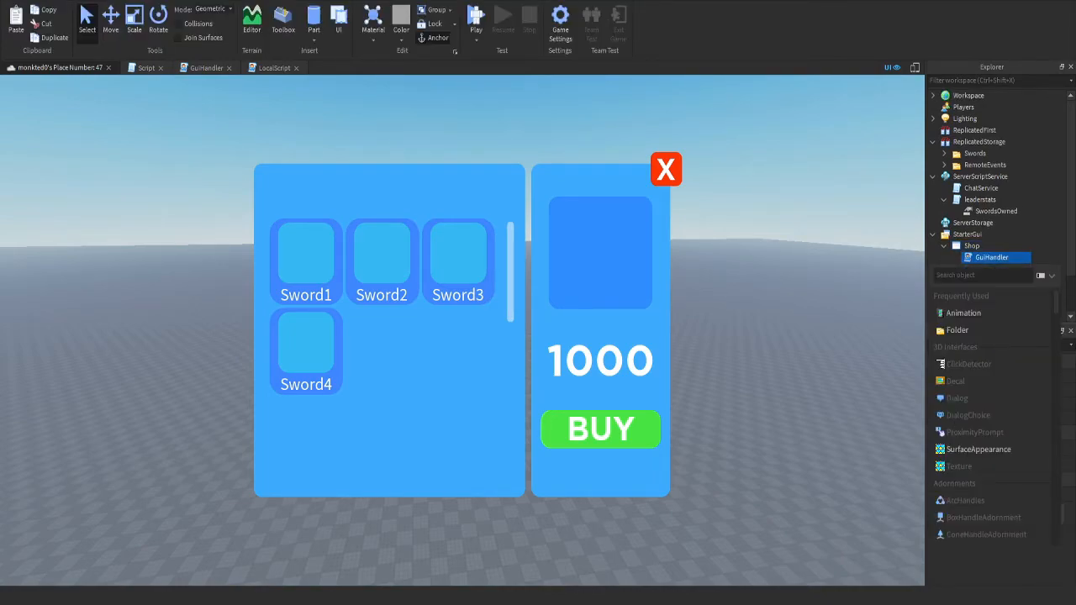
{"action": "type", "text": "Current"}
{"action": "key", "text": "BackSpace"}
{"action": "key", "text": "BackSpace"}
{"action": "key", "text": "BackSpace"}
{"action": "key", "text": "BackSpace"}
{"action": "key", "text": "BackSpace"}
{"action": "key", "text": "BackSpace"}
{"action": "key", "text": "BackSpace"}
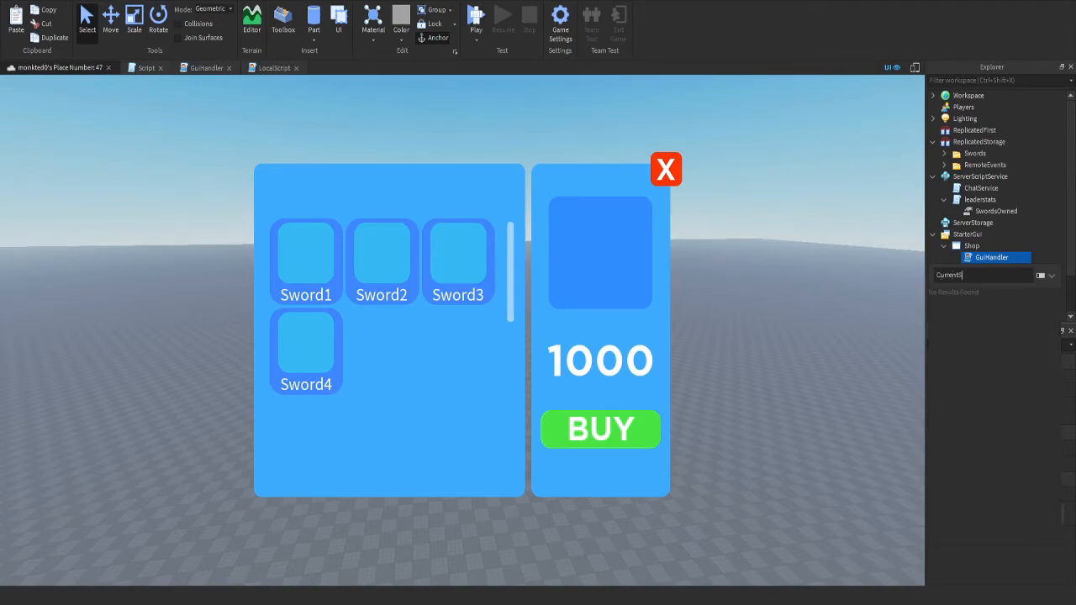
{"action": "type", "text": "Number"}
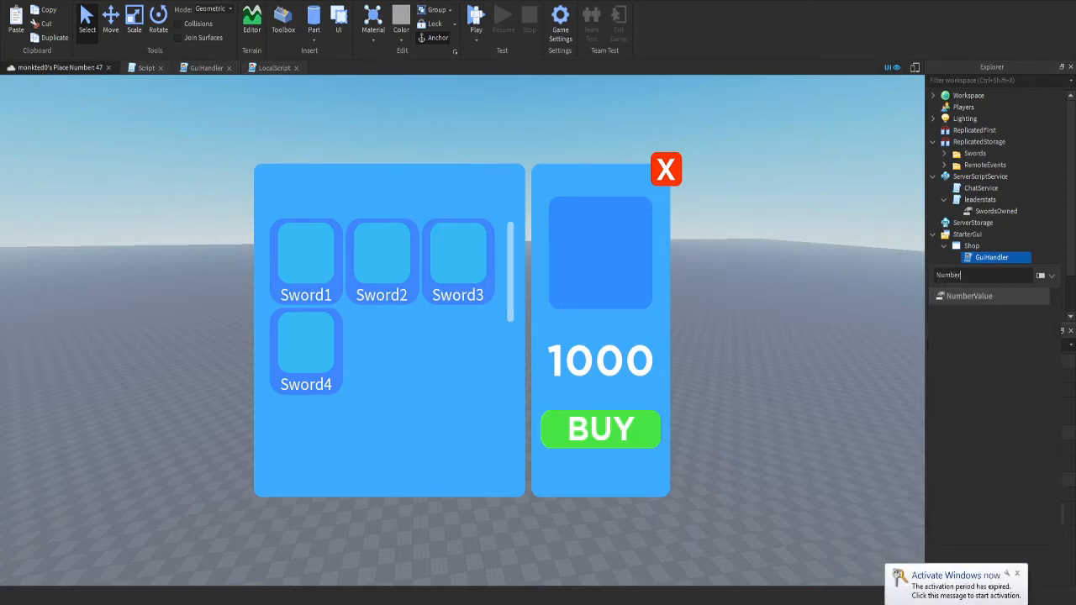
{"action": "left_click", "coordinate": [970, 296]}
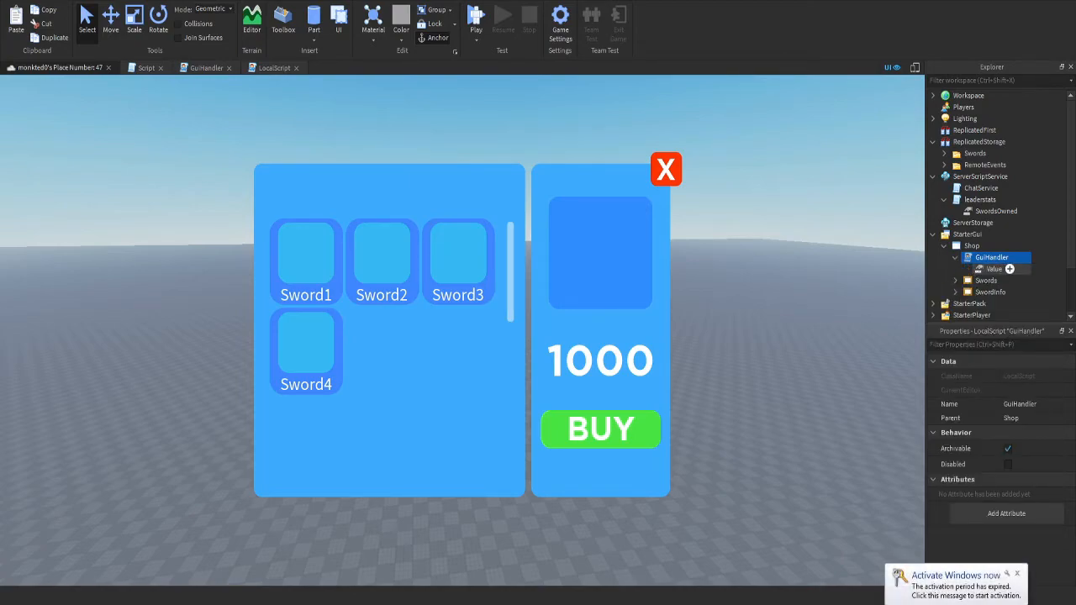
Set the new NumberValue's Value to 1 and open the GuiHandler script for editing
{"action": "left_click", "coordinate": [1034, 417]}
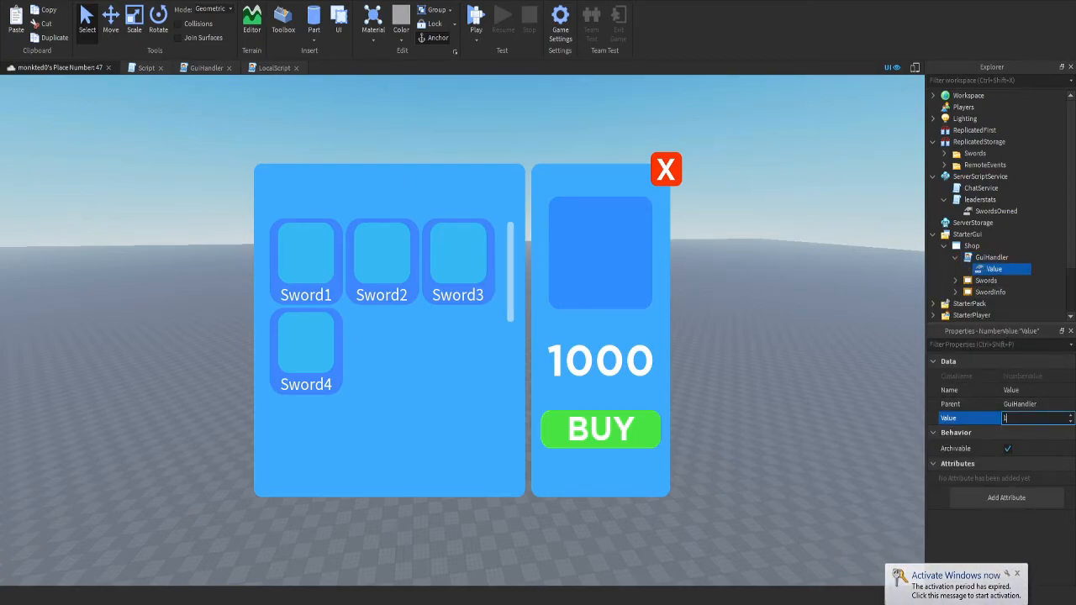
{"action": "type", "text": "1"}
{"action": "key", "text": "Return"}
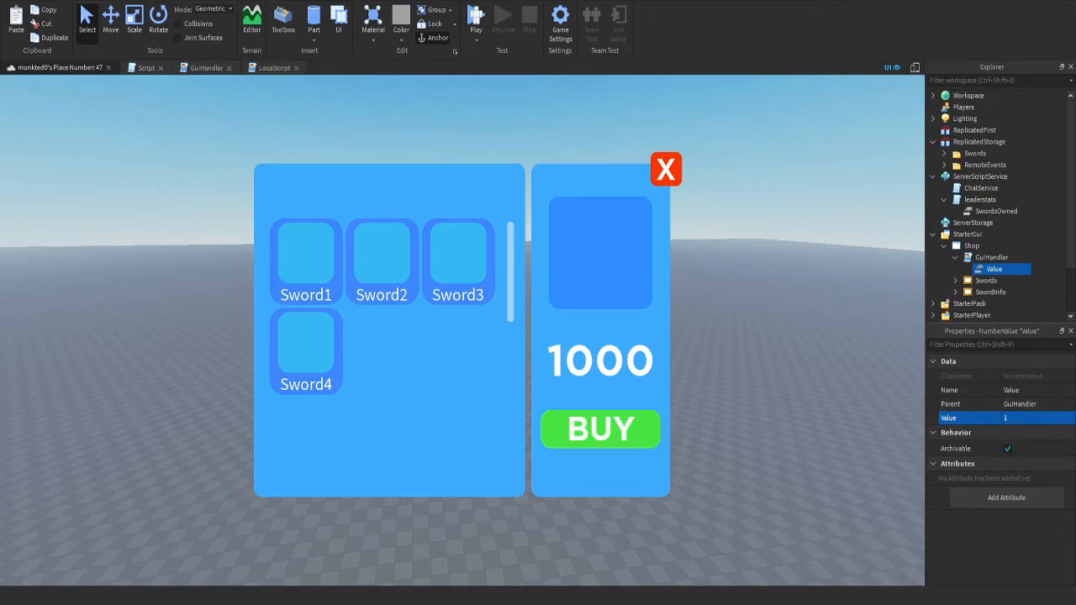
{"action": "left_click", "coordinate": [1009, 418]}
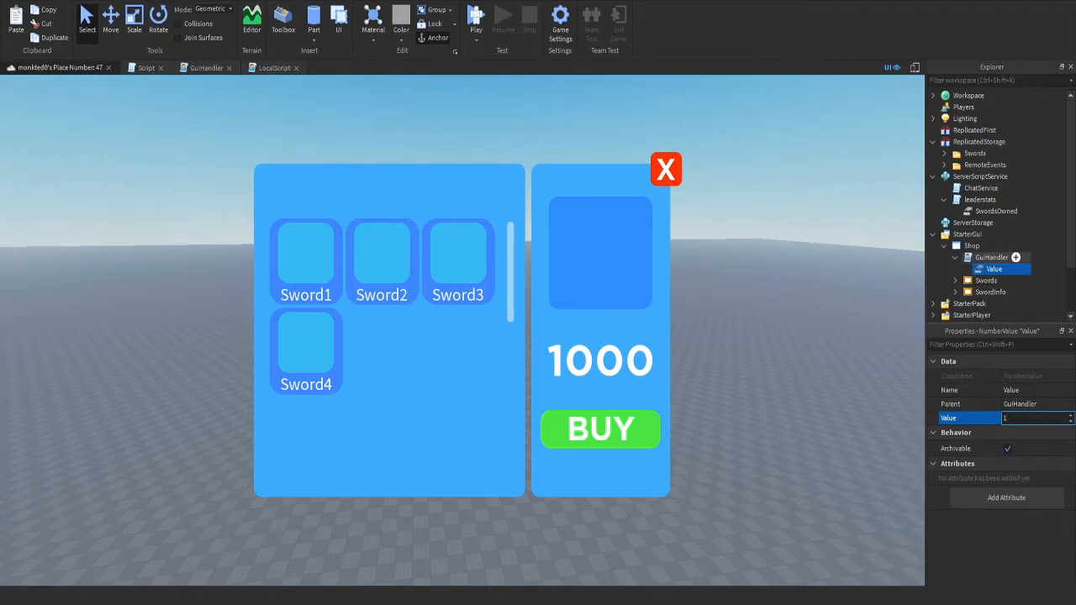
{"action": "left_click", "coordinate": [956, 258]}
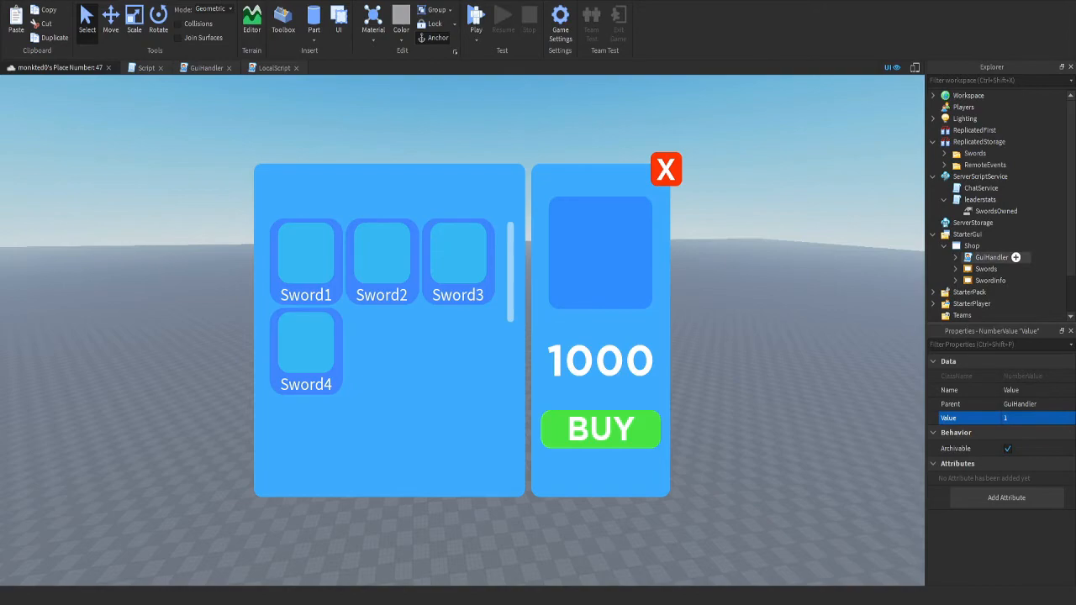
{"action": "double_click", "coordinate": [988, 257]}
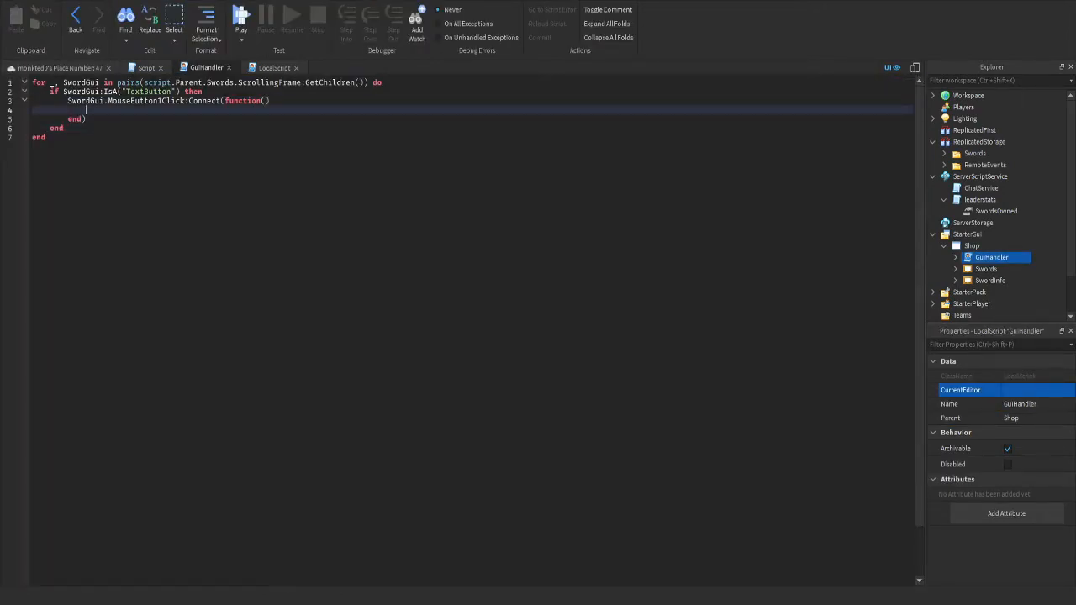
Rename the NumberValue under GuiHandler as CurrentSword and move it into the Buy button of the SwordInfo frame
{"action": "left_click", "coordinate": [1004, 258]}
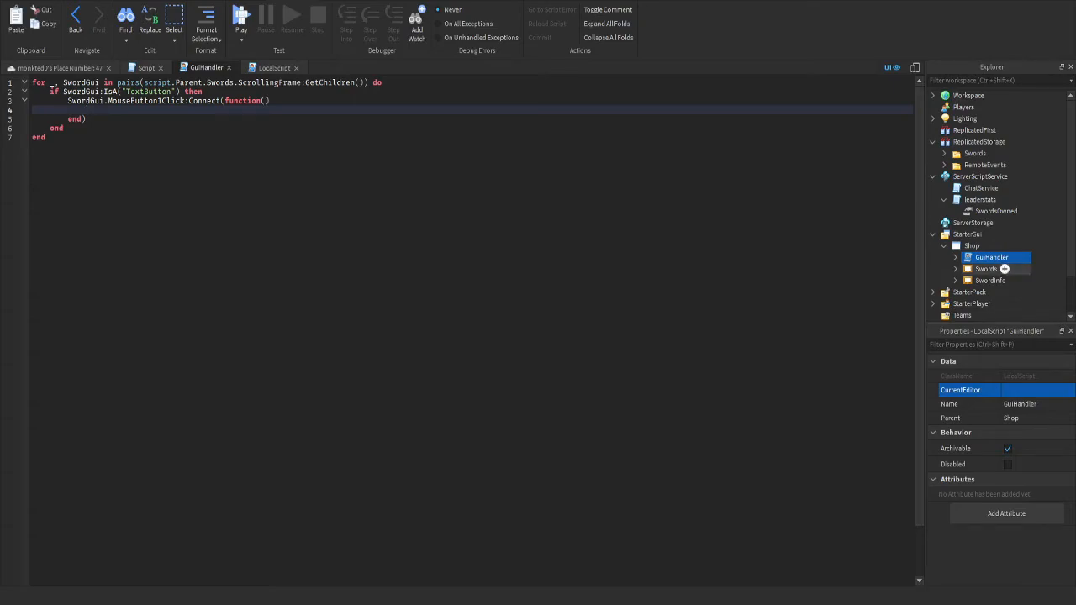
{"action": "left_click", "coordinate": [955, 257]}
{"action": "left_click", "coordinate": [955, 281]}
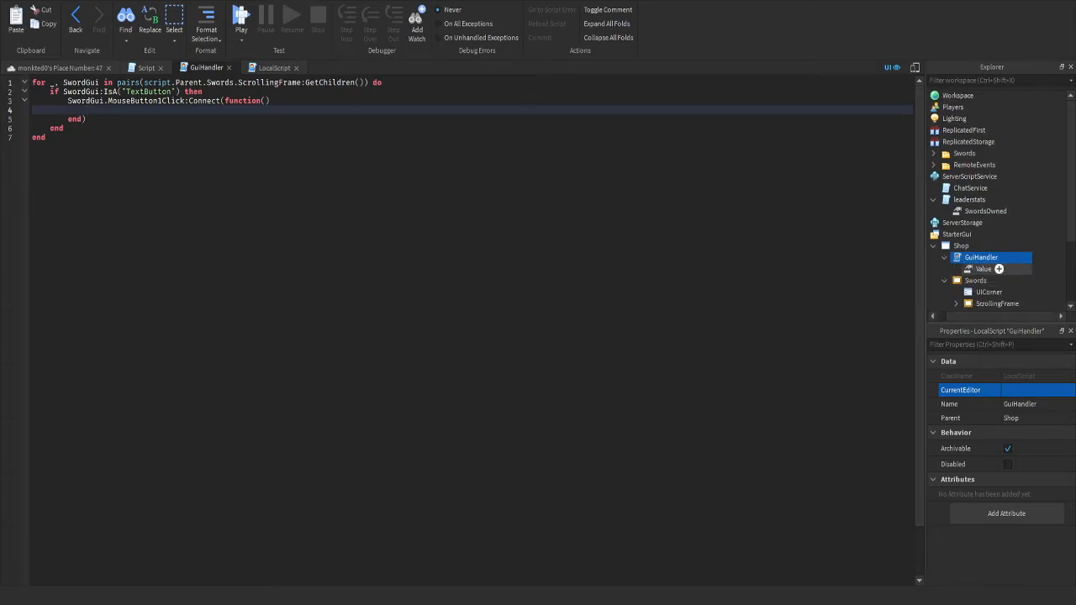
{"action": "left_click", "coordinate": [984, 269]}
{"action": "left_click", "coordinate": [986, 269]}
{"action": "type", "text": "C"}
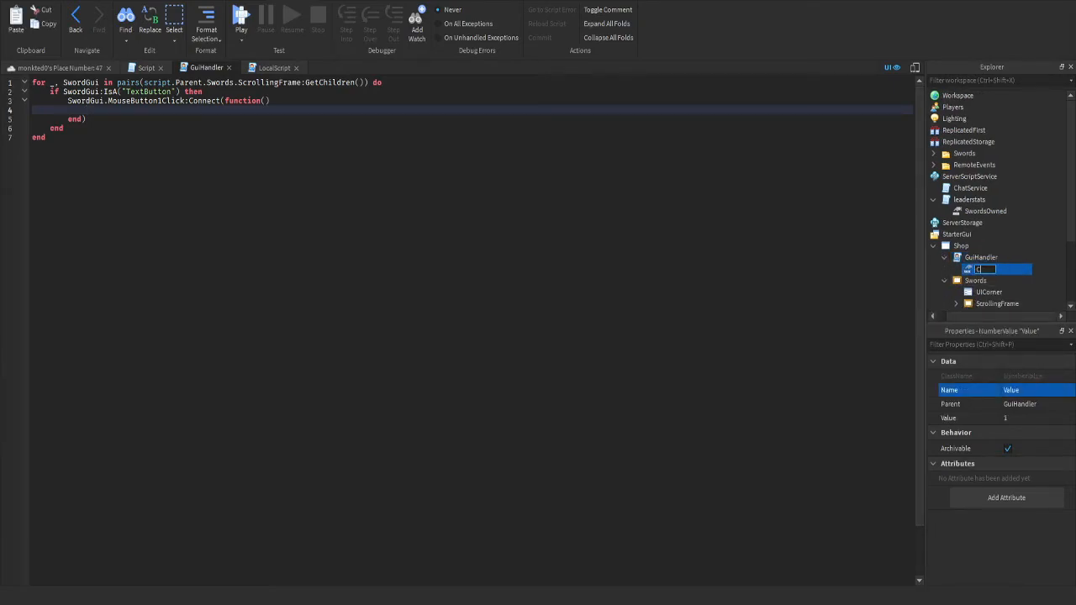
{"action": "type", "text": "urrentSword"}
{"action": "key", "text": "Return"}
{"action": "scroll", "coordinate": [1024, 269], "scroll_direction": "down", "scroll_amount": 3}
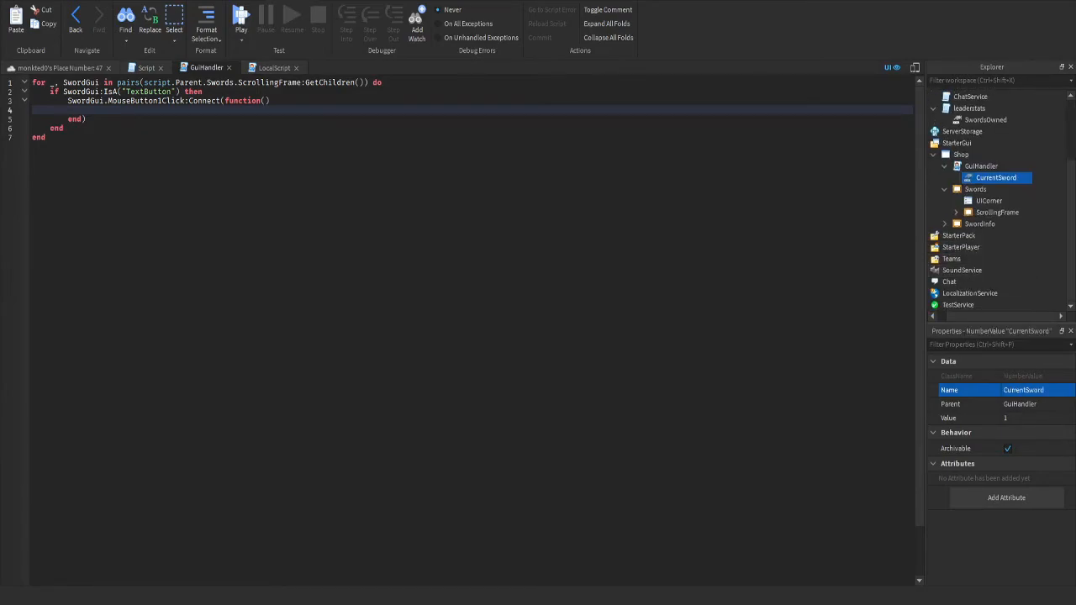
{"action": "left_click_drag", "start_coordinate": [1027, 212], "coordinate": [1009, 257]}
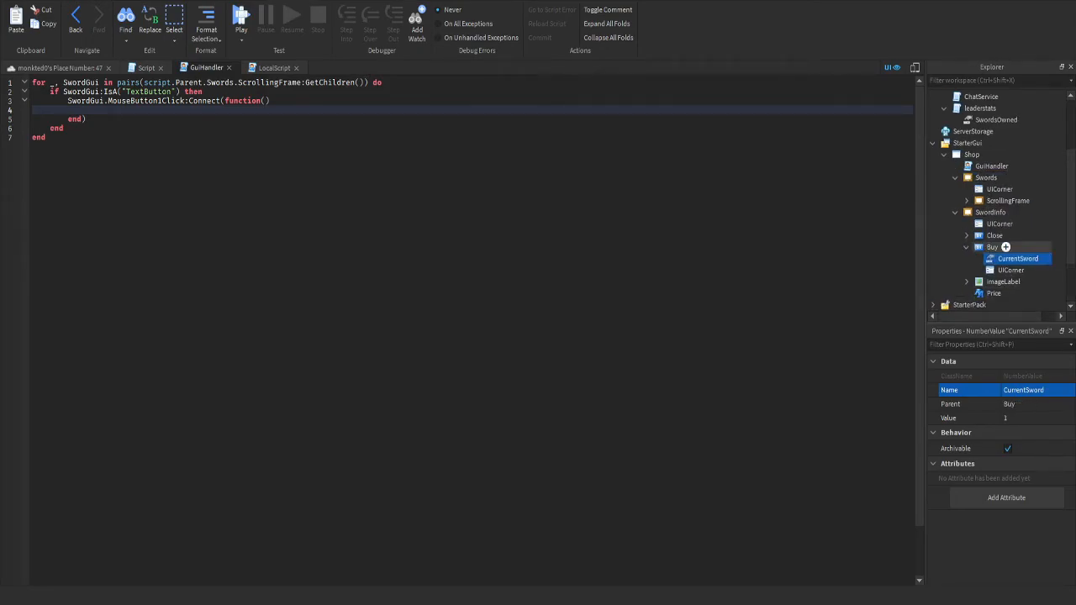
{"action": "left_click", "coordinate": [86, 110]}
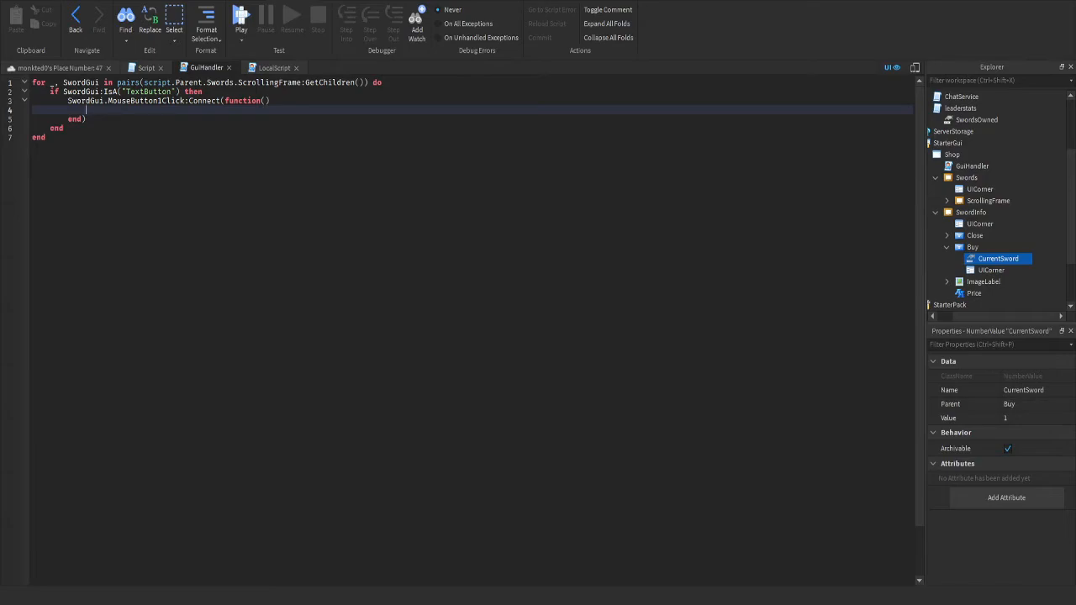
{"action": "type", "text": "script"}
{"action": "key", "text": "Escape"}
{"action": "key", "text": "BackSpace"}
{"action": "key", "text": "BackSpace"}
{"action": "key", "text": "BackSpace"}
{"action": "key", "text": "BackSpace"}
{"action": "key", "text": "BackSpace"}
{"action": "key", "text": "BackSpace"}
Declare a local variable ButButton equal to script.Parent.SwordInfo.Buy on a new line above the for loop in GuiHandler
{"action": "left_click", "coordinate": [32, 83]}
{"action": "key", "text": "Return"}
{"action": "key", "text": "Up"}
{"action": "type", "text": "local"}
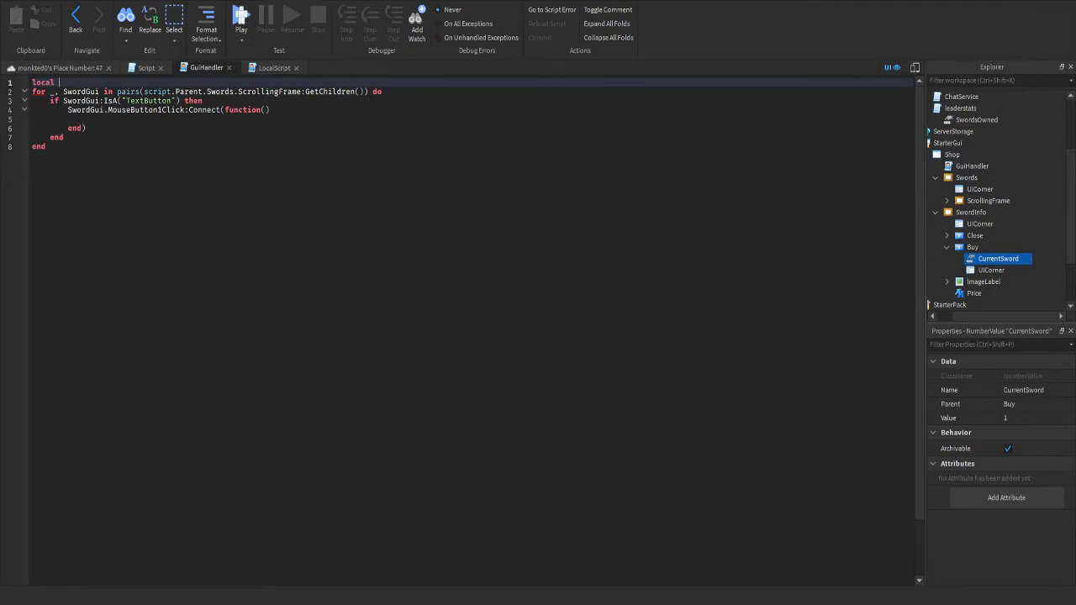
{"action": "type", "text": "bBut"}
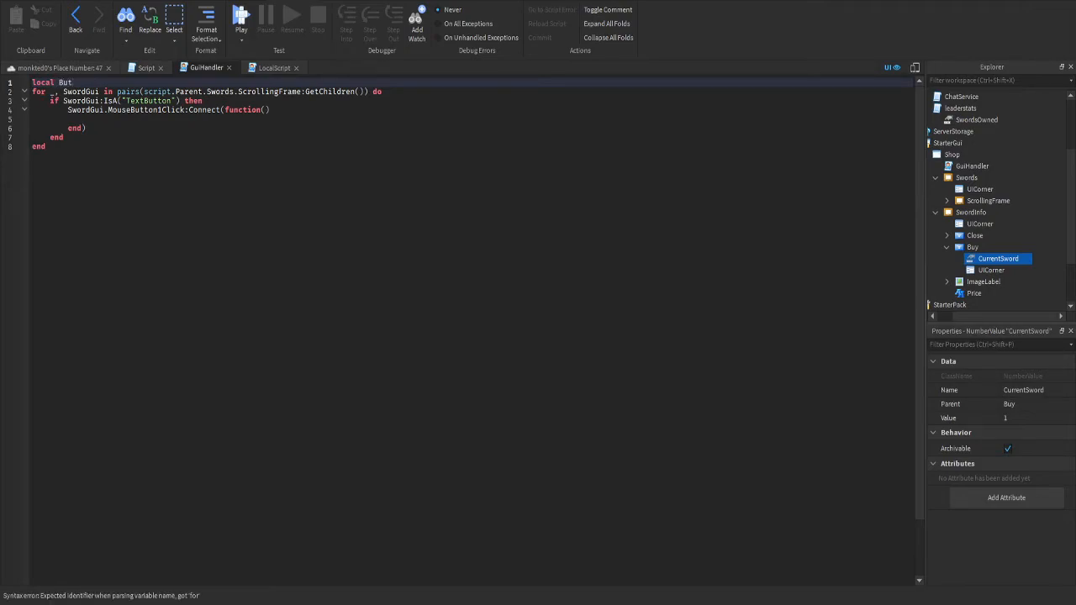
{"action": "type", "text": "Button = script.P"}
{"action": "key", "text": "Tab"}
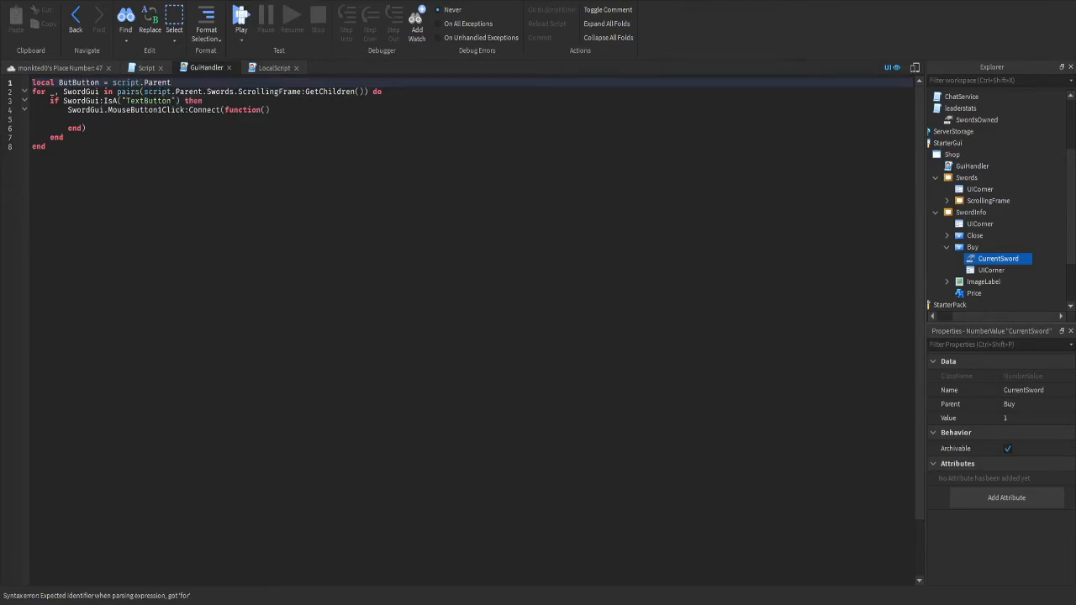
{"action": "type", "text": "."}
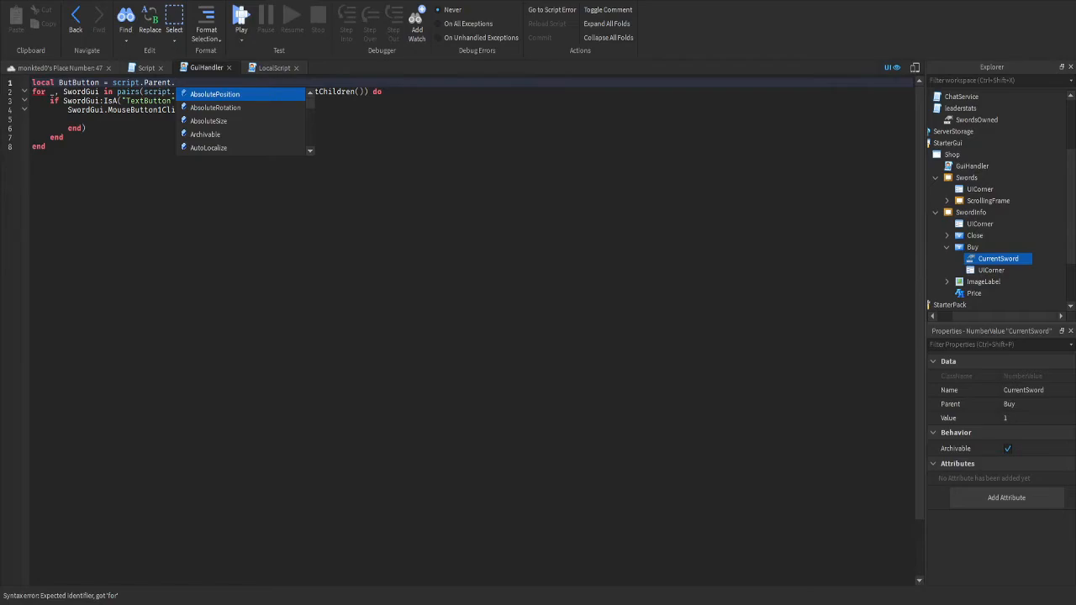
{"action": "type", "text": "ResetOnSpawn"}
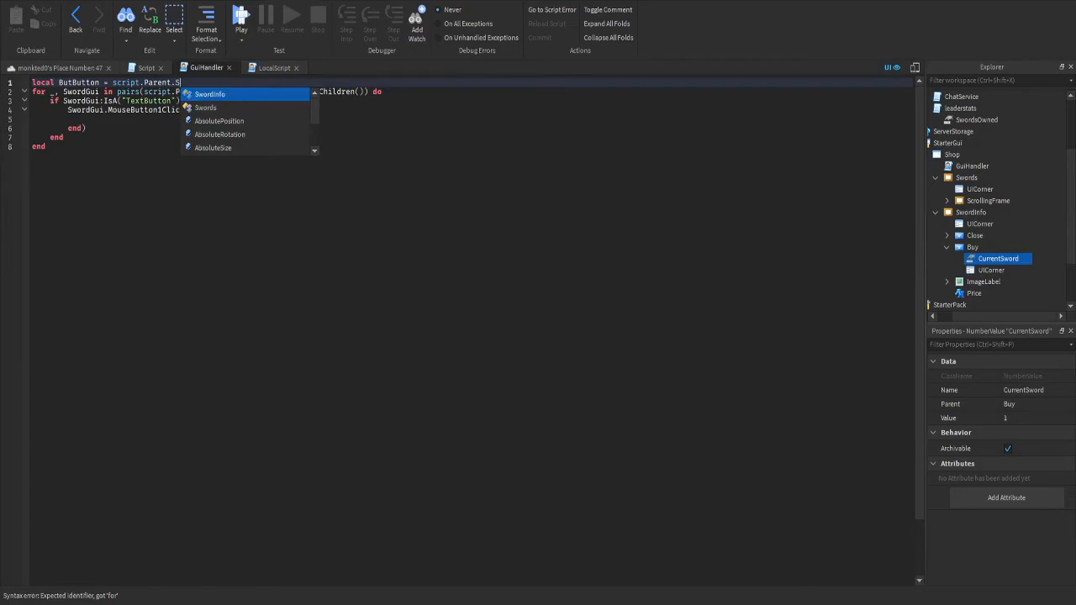
{"action": "key", "text": "Tab"}
{"action": "key", "text": "BackSpace"}
{"action": "key", "text": "BackSpace"}
{"action": "key", "text": "BackSpace"}
{"action": "key", "text": "BackSpace"}
{"action": "key", "text": "BackSpace"}
{"action": "key", "text": "BackSpace"}
{"action": "key", "text": "BackSpace"}
{"action": "key", "text": "BackSpace"}
{"action": "key", "text": "BackSpace"}
{"action": "key", "text": "BackSpace"}
{"action": "key", "text": "BackSpace"}
{"action": "key", "text": "BackSpace"}
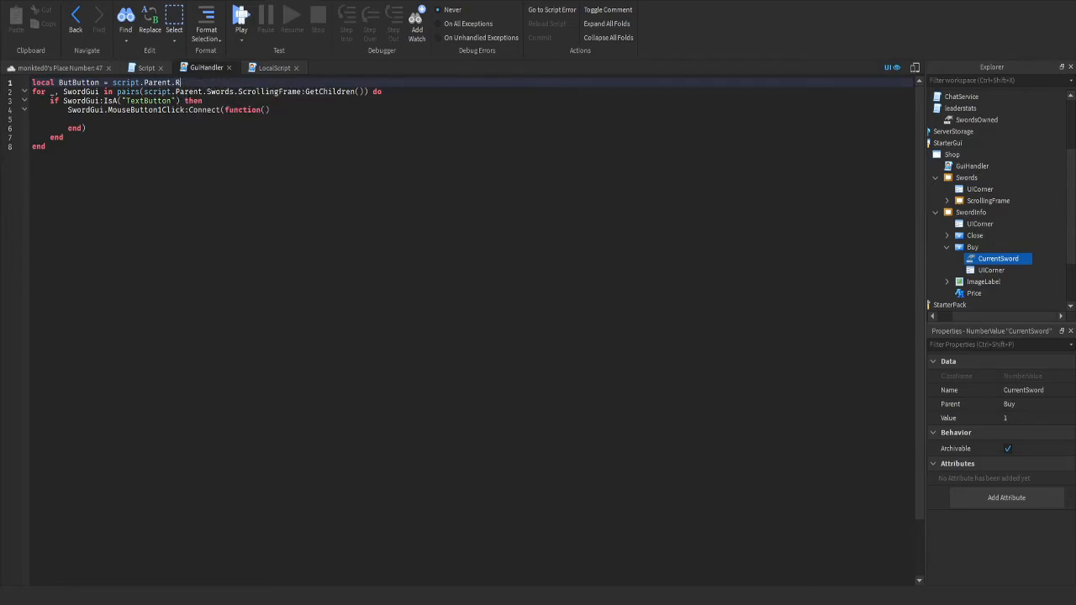
{"action": "type", "text": "Sw"}
{"action": "key", "text": "Tab"}
{"action": "type", "text": ".Buy"}
{"action": "key", "text": "Return"}
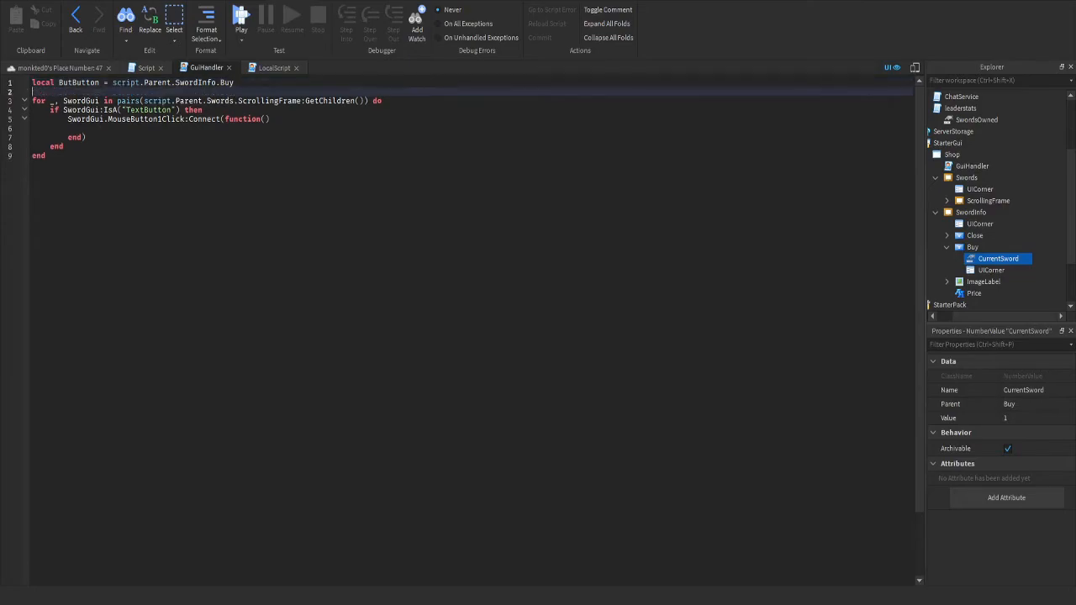
Declare a local variable Price equal to script.Parent.SwordInfo.Price on the line below ButButton
{"action": "type", "text": "local"}
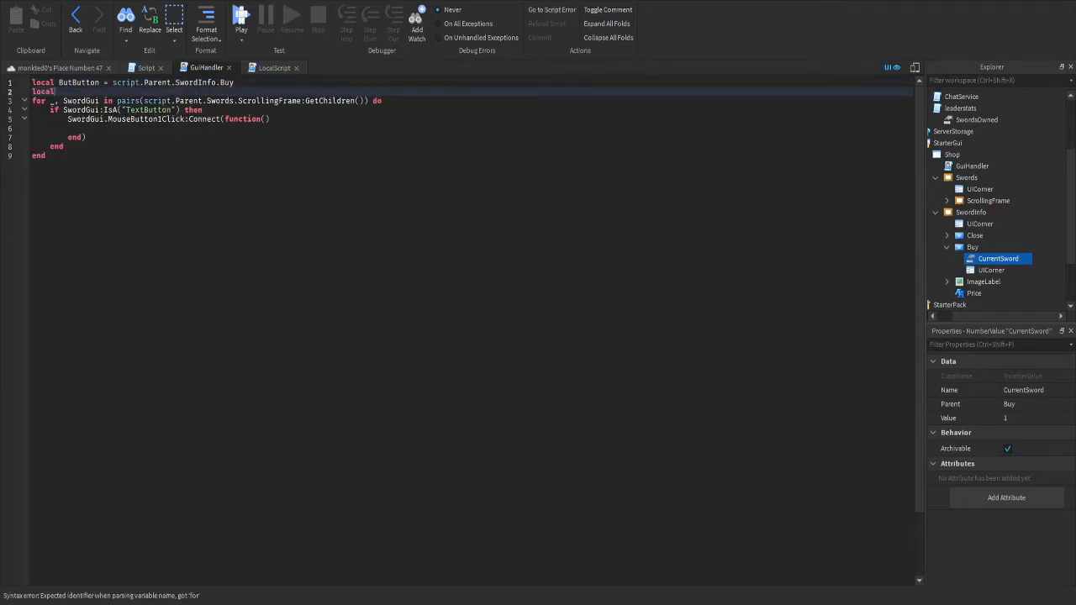
{"action": "type", "text": " Price "}
{"action": "type", "text": "= "}
{"action": "type", "text": "script"}
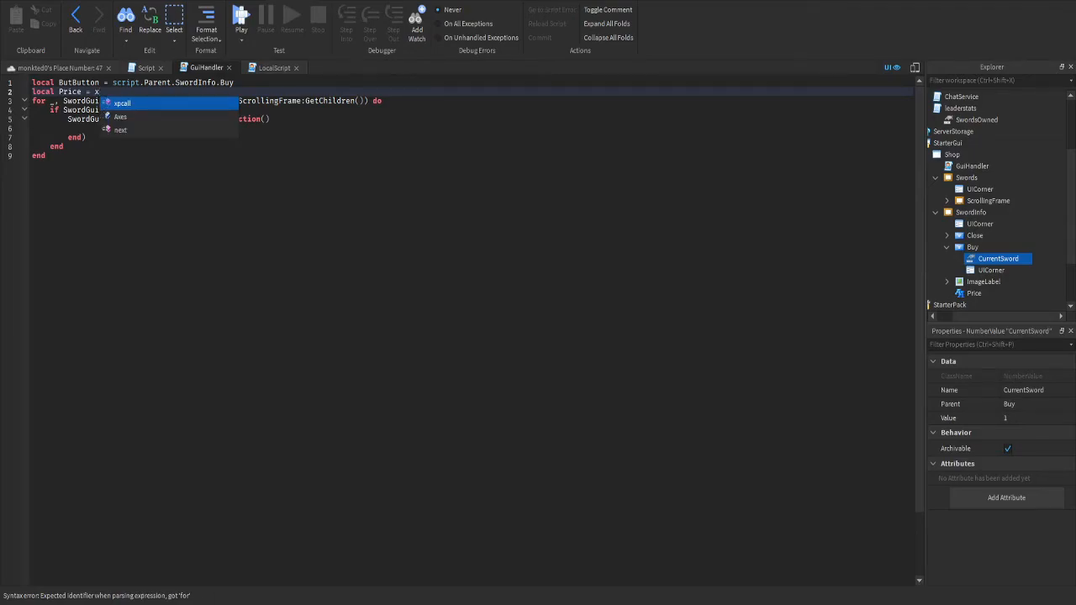
{"action": "type", "text": ".Parent."}
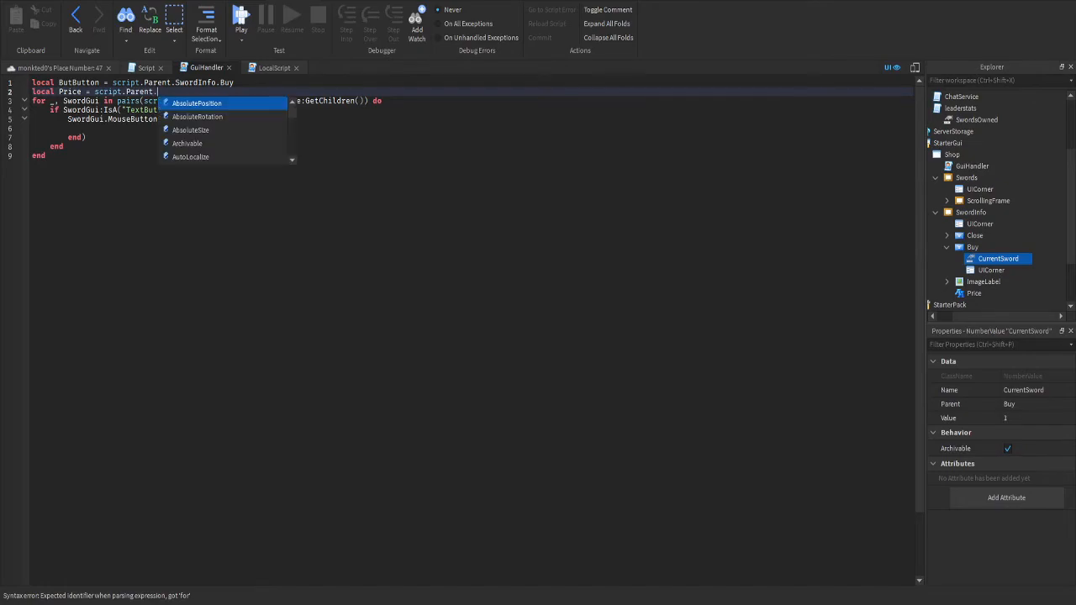
{"action": "type", "text": "So"}
{"action": "key", "text": "Tab"}
{"action": "type", "text": ".Price"}
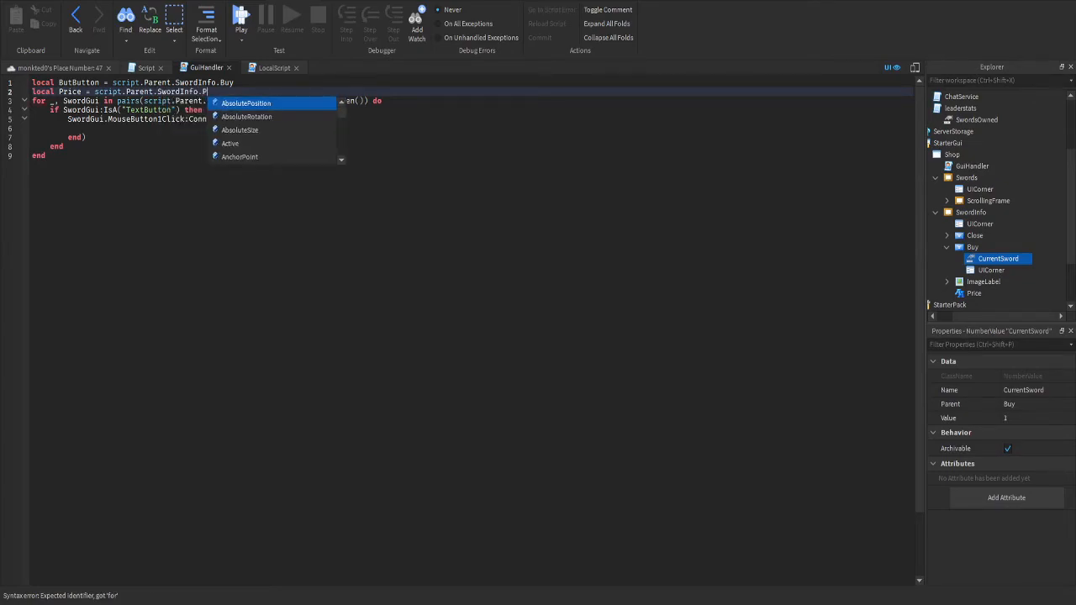
Complete the Price declaration and leave one blank line between it and the for loop
{"action": "key", "text": "Return"}
{"action": "type", "text": "local"}
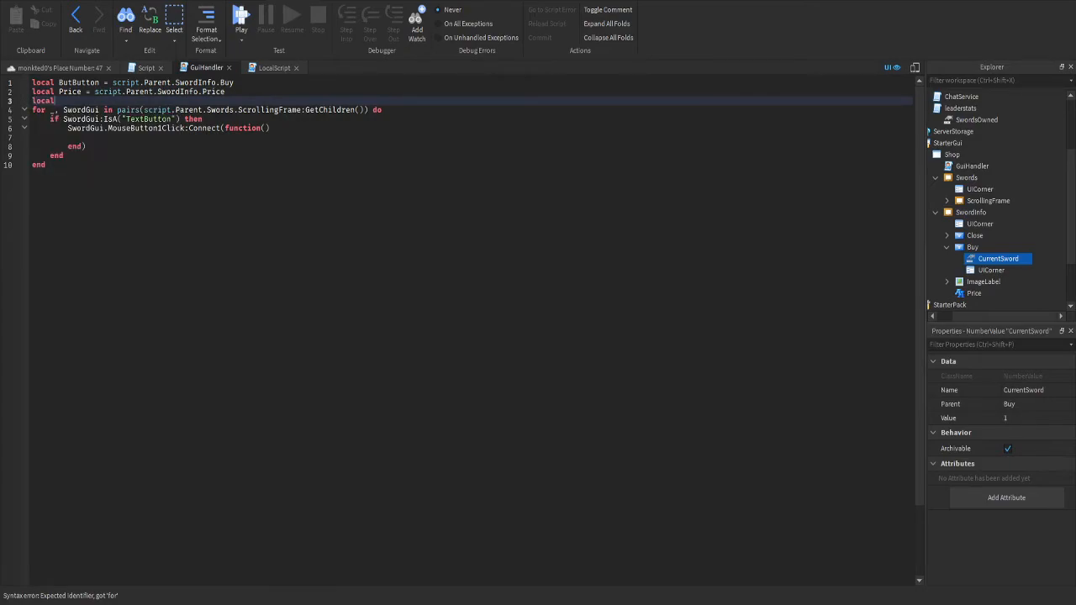
{"action": "key", "text": "Return"}
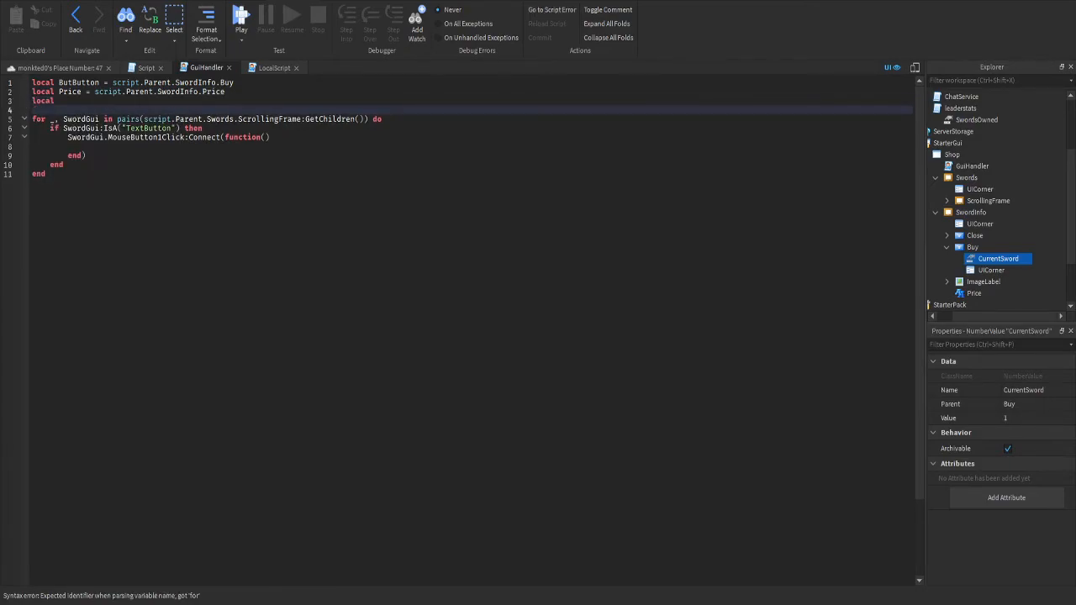
{"action": "left_click_drag", "start_coordinate": [55, 100], "coordinate": [32, 101]}
{"action": "key", "text": "BackSpace"}
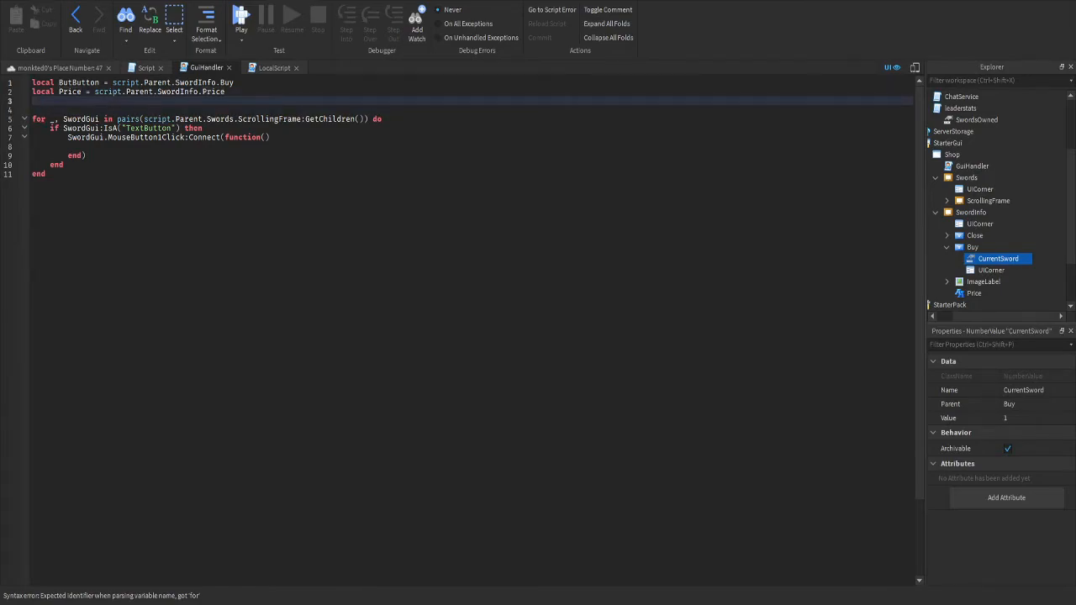
{"action": "key", "text": "BackSpace"}
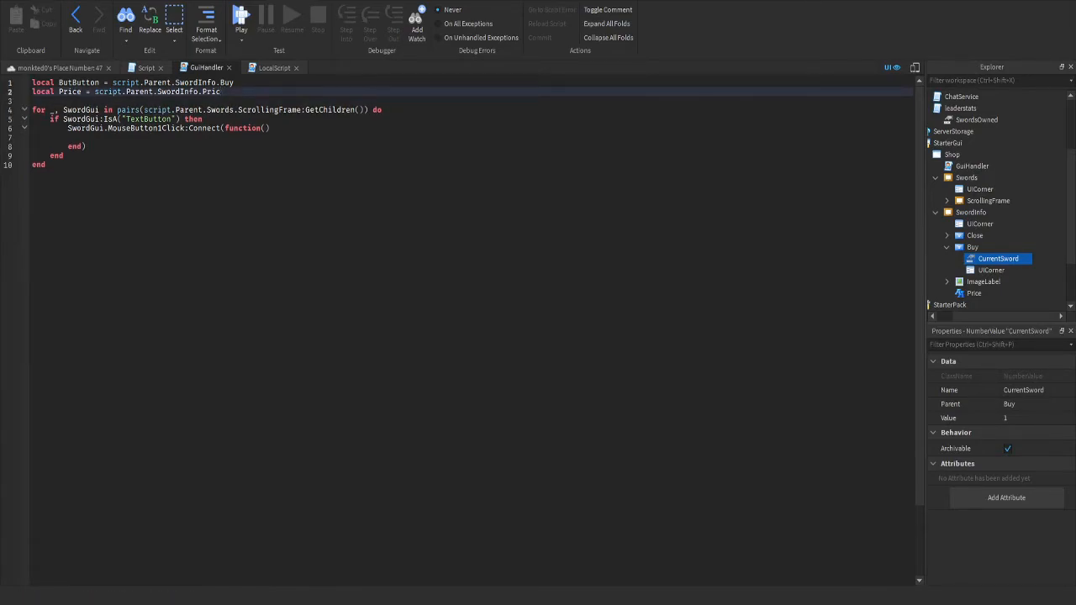
{"action": "type", "text": "e"}
{"action": "key", "text": "Return"}
{"action": "left_click", "coordinate": [105, 137]}
{"action": "left_click_drag", "start_coordinate": [68, 129], "coordinate": [86, 147]}
{"action": "left_click", "coordinate": [87, 146]}
{"action": "left_click", "coordinate": [86, 137]}
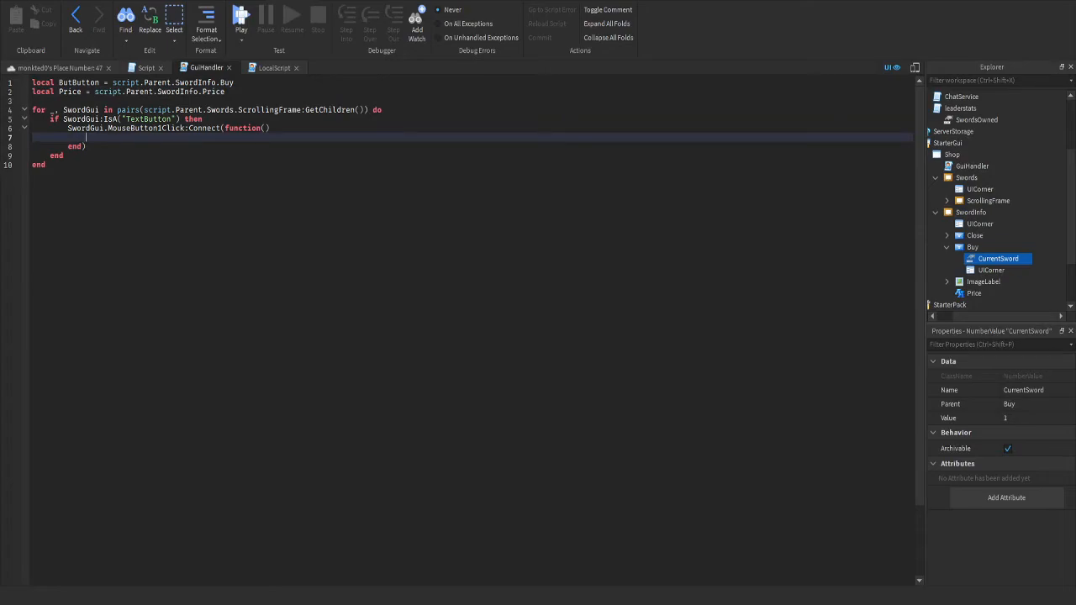
{"action": "type", "text": "cur"}
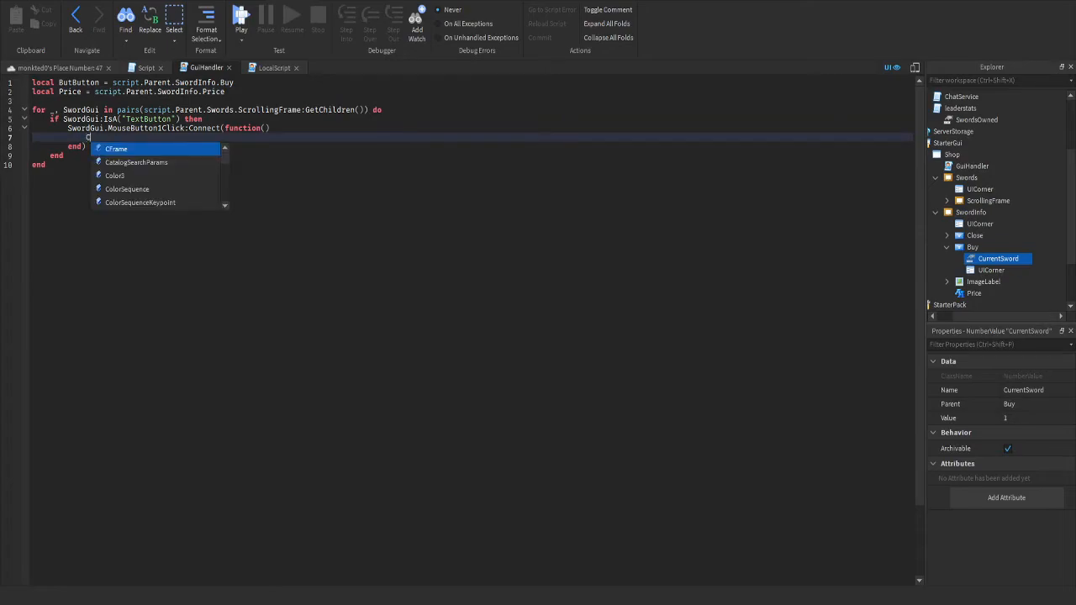
{"action": "key", "text": "BackSpace"}
{"action": "key", "text": "BackSpace"}
{"action": "key", "text": "BackSpace"}
{"action": "type", "text": "Current"}
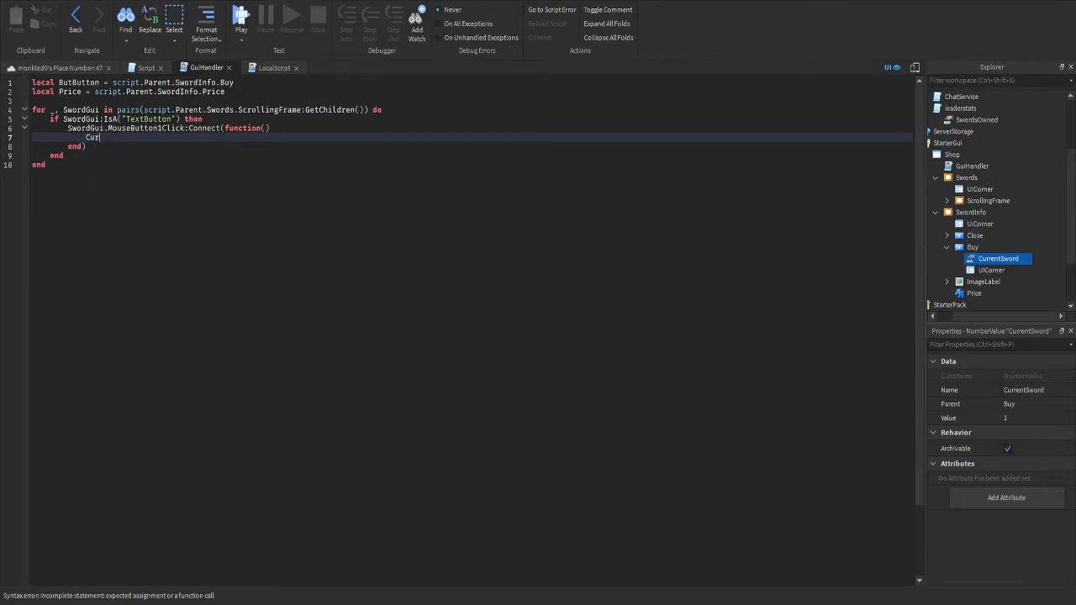
{"action": "key", "text": "BackSpace"}
Add a NumberValue to the Info folder of the Sword1 button in the shop's ScrollingFrame
{"action": "scroll", "coordinate": [992, 201], "scroll_direction": "down", "scroll_amount": 2}
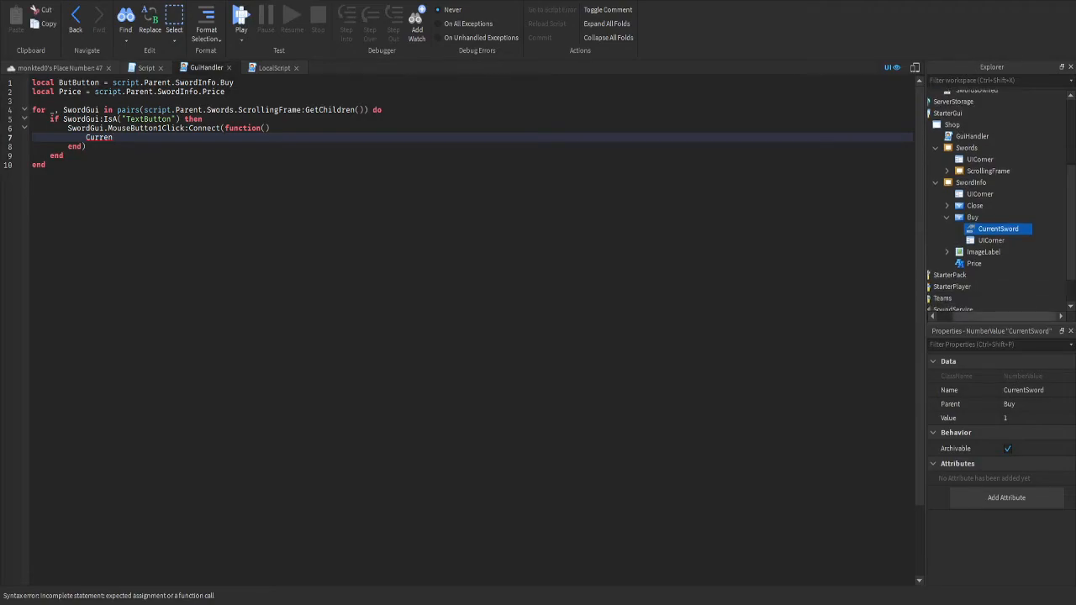
{"action": "left_click_drag", "start_coordinate": [1006, 317], "coordinate": [991, 316]}
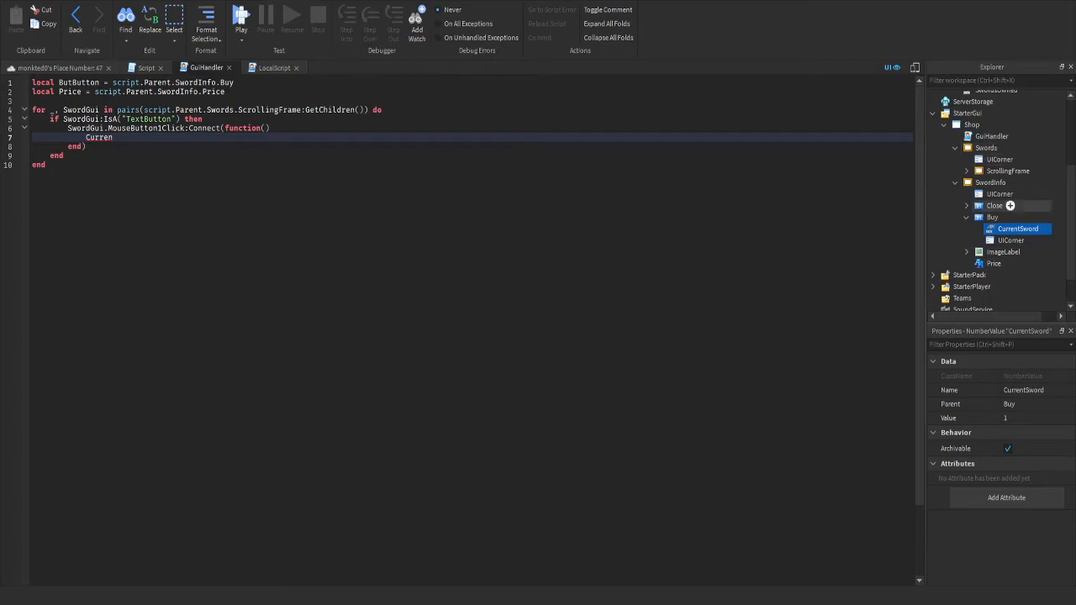
{"action": "scroll", "coordinate": [993, 244], "scroll_direction": "down", "scroll_amount": 3}
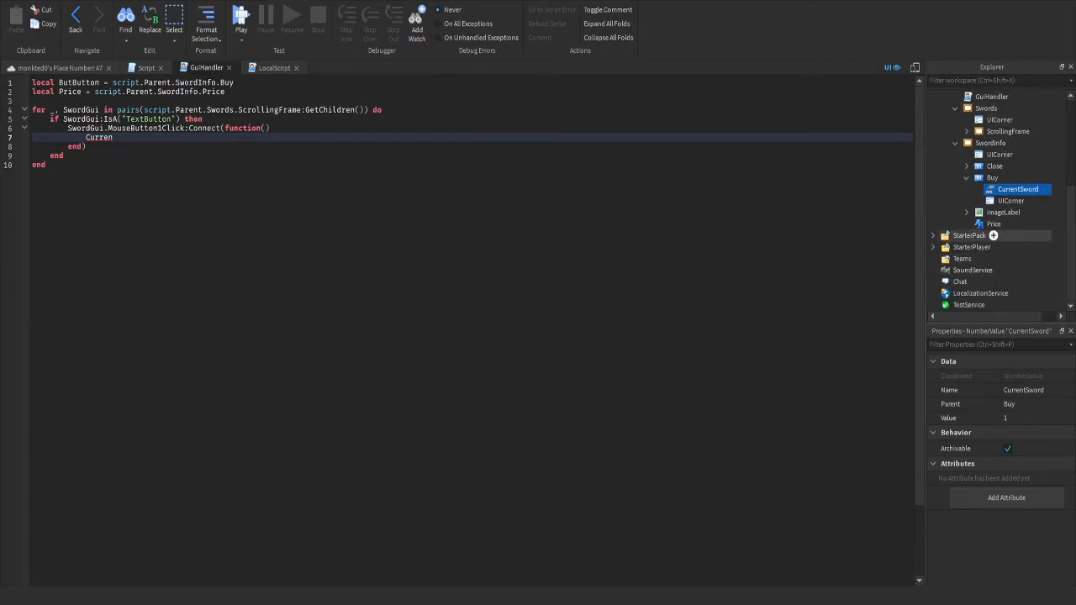
{"action": "scroll", "coordinate": [1009, 168], "scroll_direction": "up", "scroll_amount": 10}
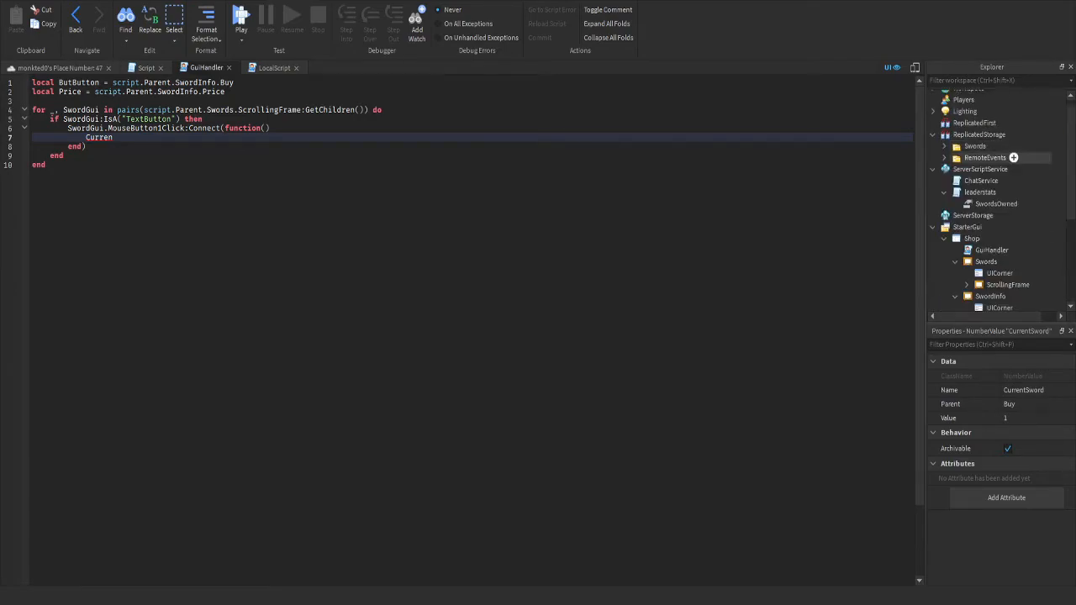
{"action": "double_click", "coordinate": [975, 147]}
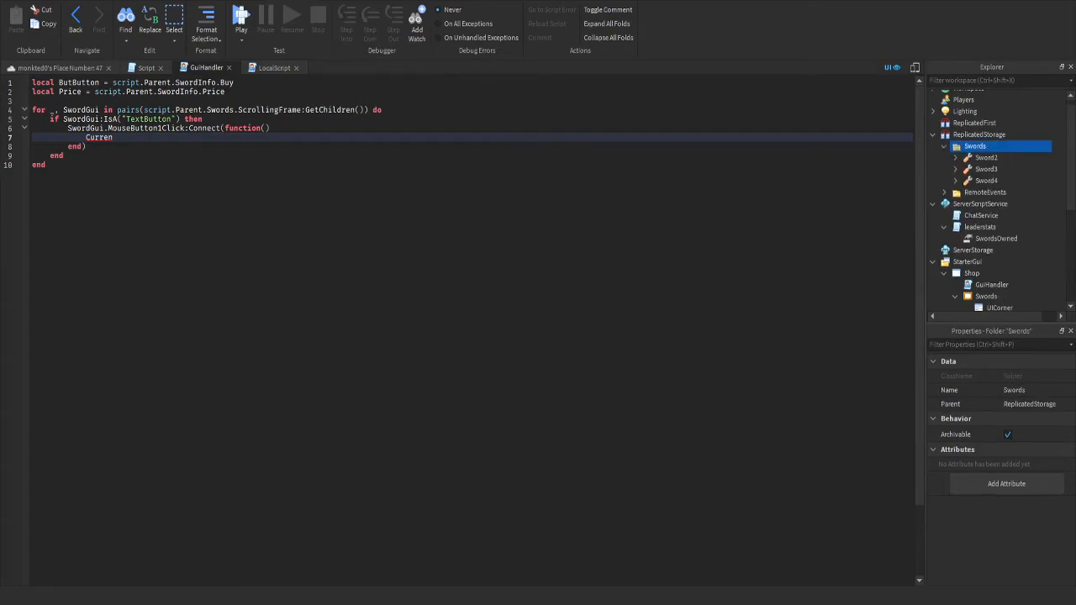
{"action": "scroll", "coordinate": [1025, 201], "scroll_direction": "down", "scroll_amount": 10}
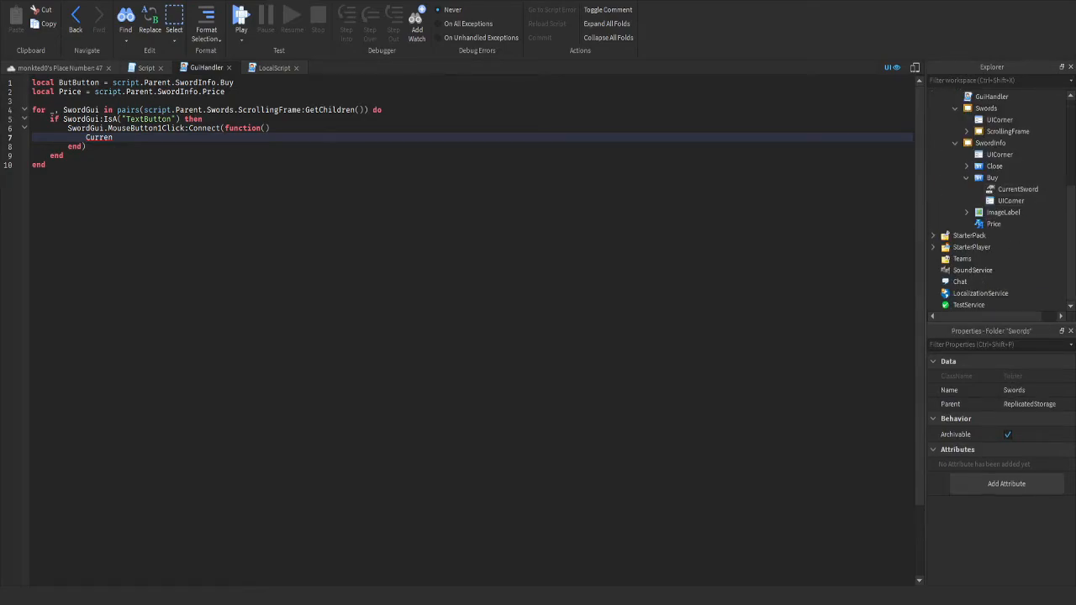
{"action": "left_click", "coordinate": [967, 131]}
{"action": "left_click", "coordinate": [978, 164]}
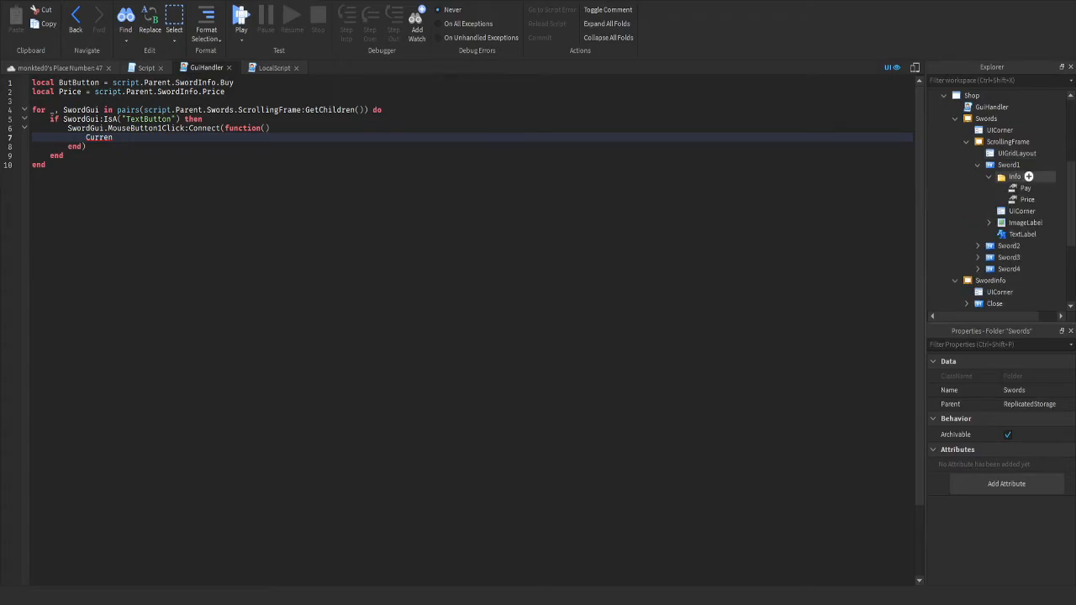
{"action": "left_click", "coordinate": [1013, 176]}
{"action": "left_click", "coordinate": [1028, 177]}
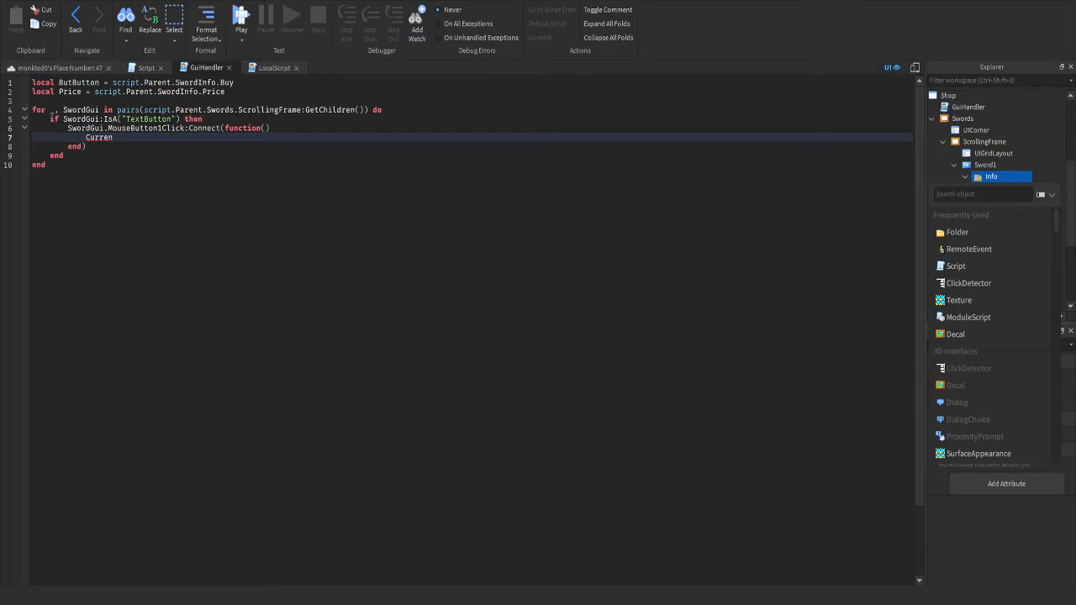
{"action": "type", "text": "num"}
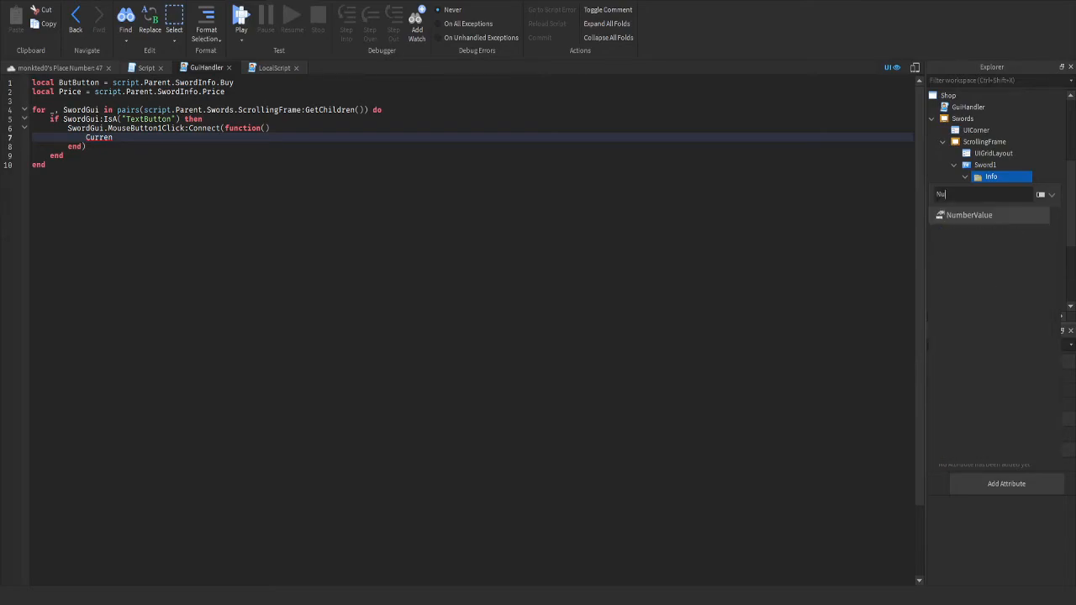
{"action": "left_click", "coordinate": [1001, 215]}
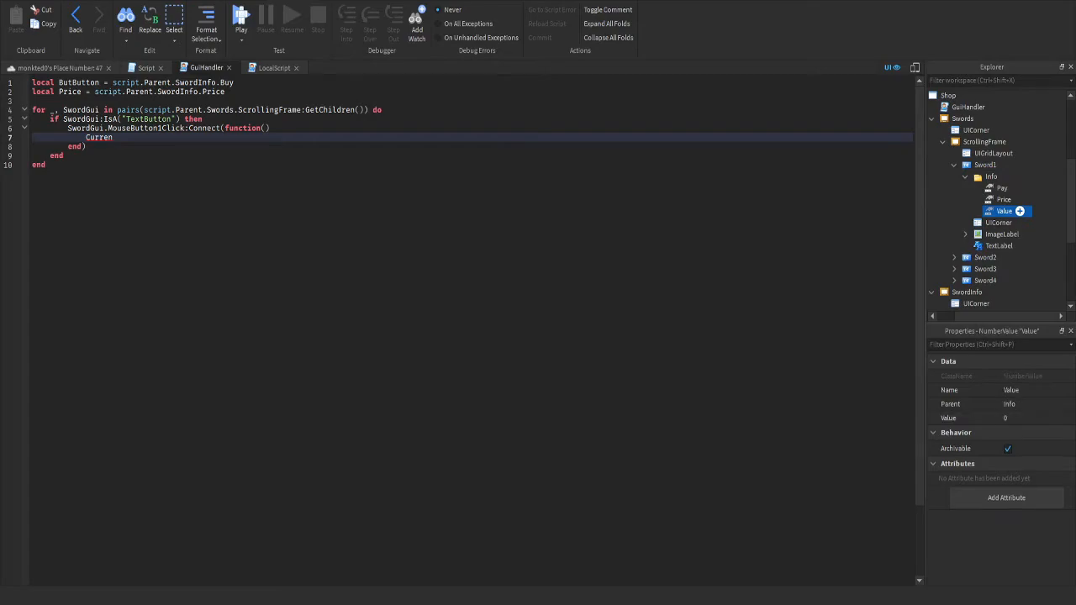
Rename the new NumberValue as Sword and set its Value to 1
{"action": "key", "text": "F2"}
{"action": "key", "text": "BackSpace"}
{"action": "type", "text": "Sword"}
{"action": "key", "text": "Return"}
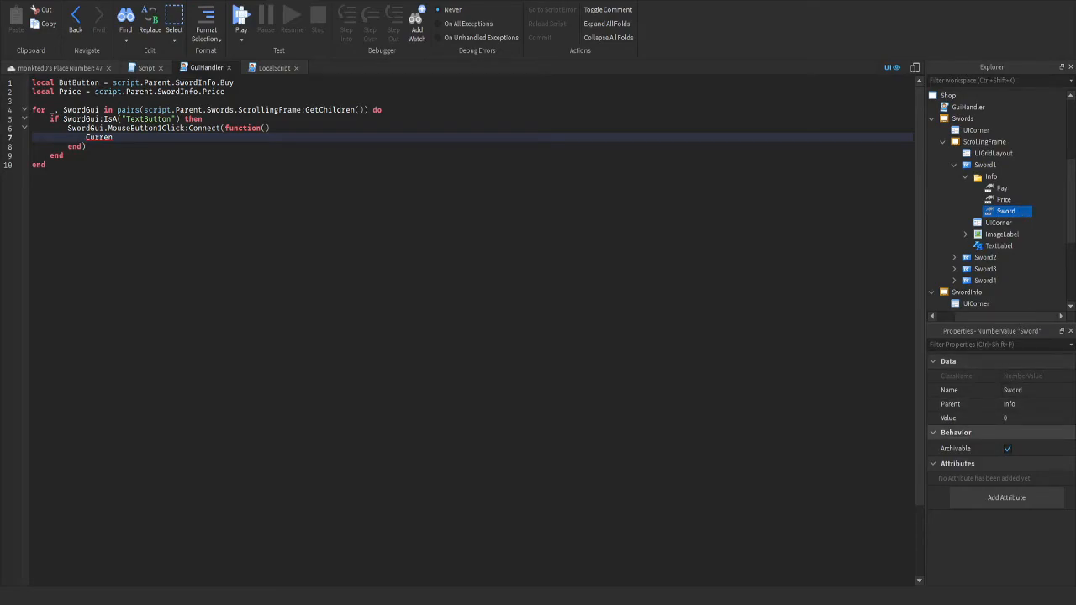
{"action": "left_click", "coordinate": [1026, 418]}
{"action": "type", "text": "1"}
{"action": "key", "text": "Return"}
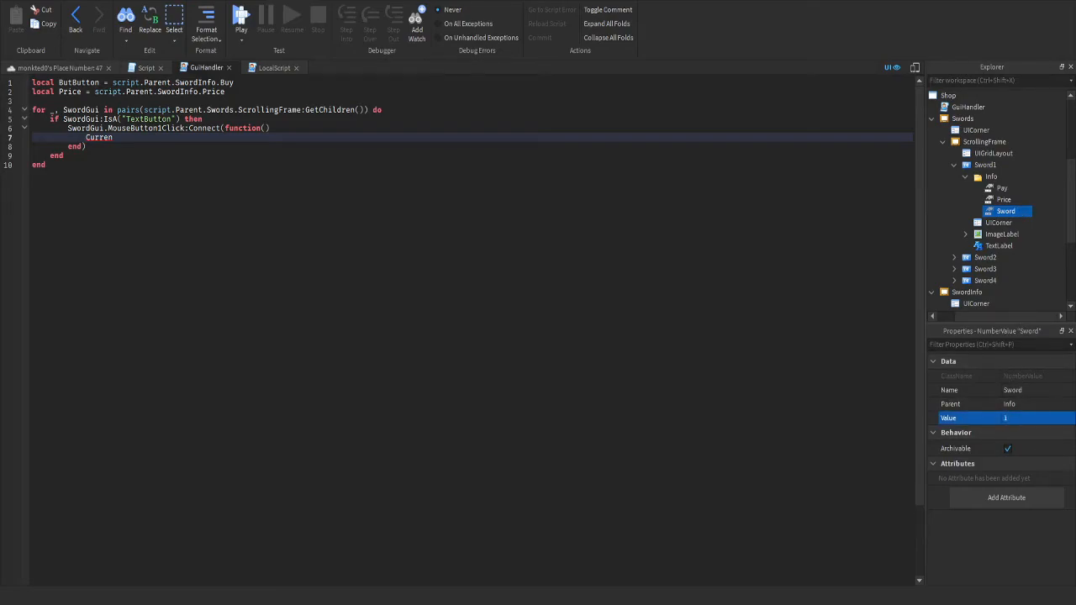
Copy Sword1's Info folder into the Sword2 button and set the copy's Sword value to 2
{"action": "left_click", "coordinate": [991, 177]}
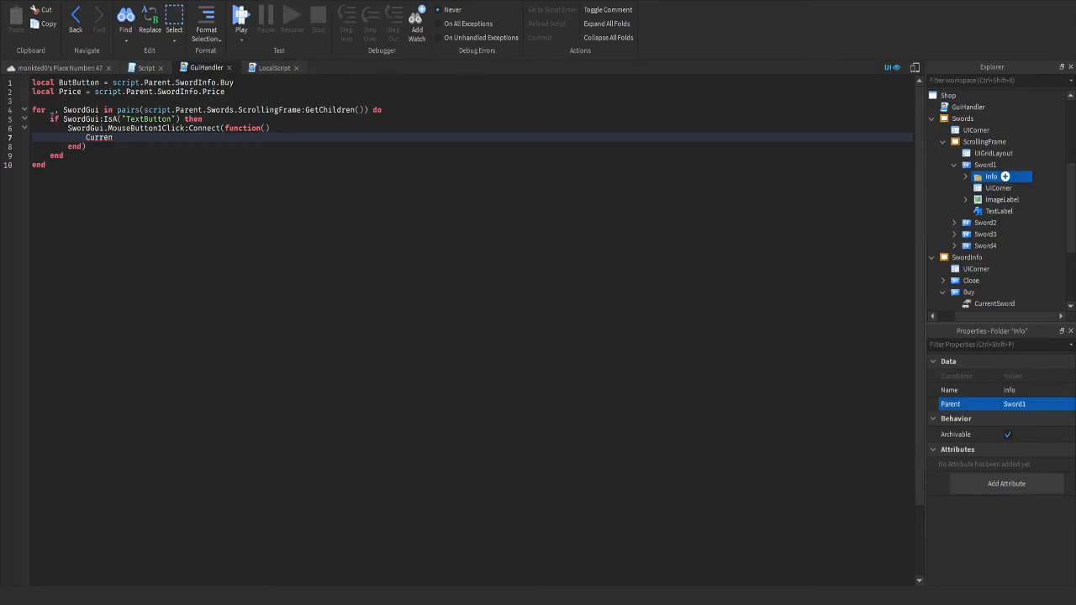
{"action": "scroll", "coordinate": [992, 176], "scroll_direction": "down", "scroll_amount": 3}
{"action": "scroll", "coordinate": [1026, 123], "scroll_direction": "up", "scroll_amount": 1}
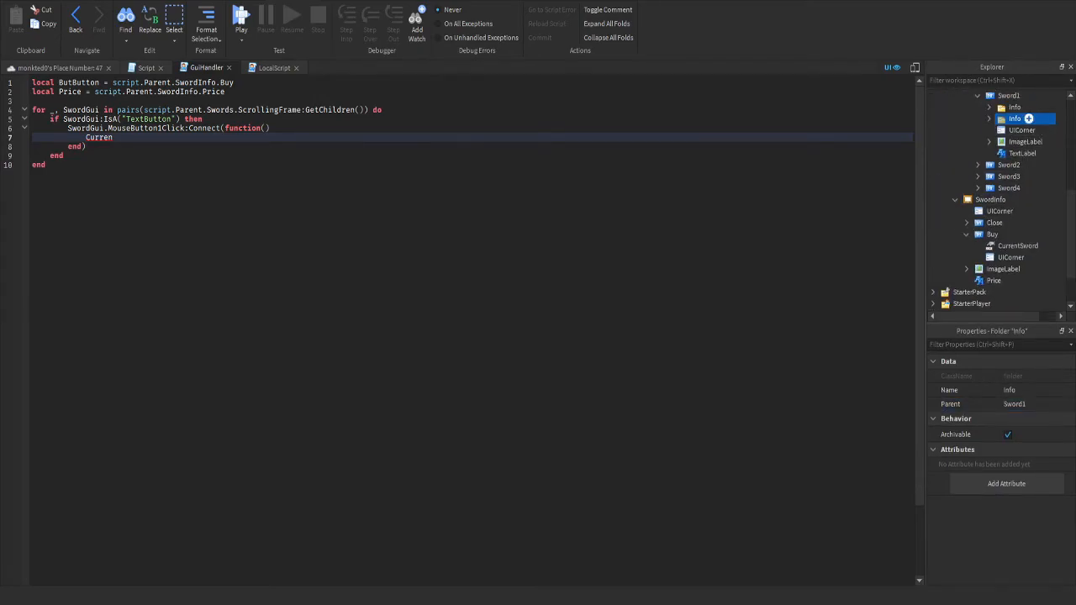
{"action": "left_click", "coordinate": [977, 153]}
{"action": "left_click", "coordinate": [1017, 164]}
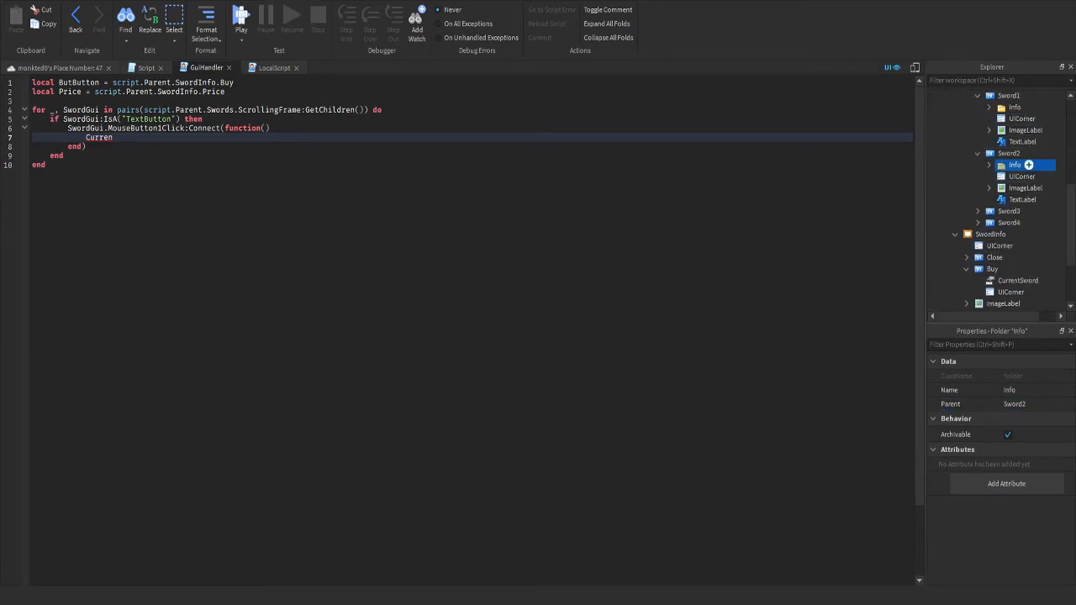
{"action": "key", "text": "ctrl+shift+v"}
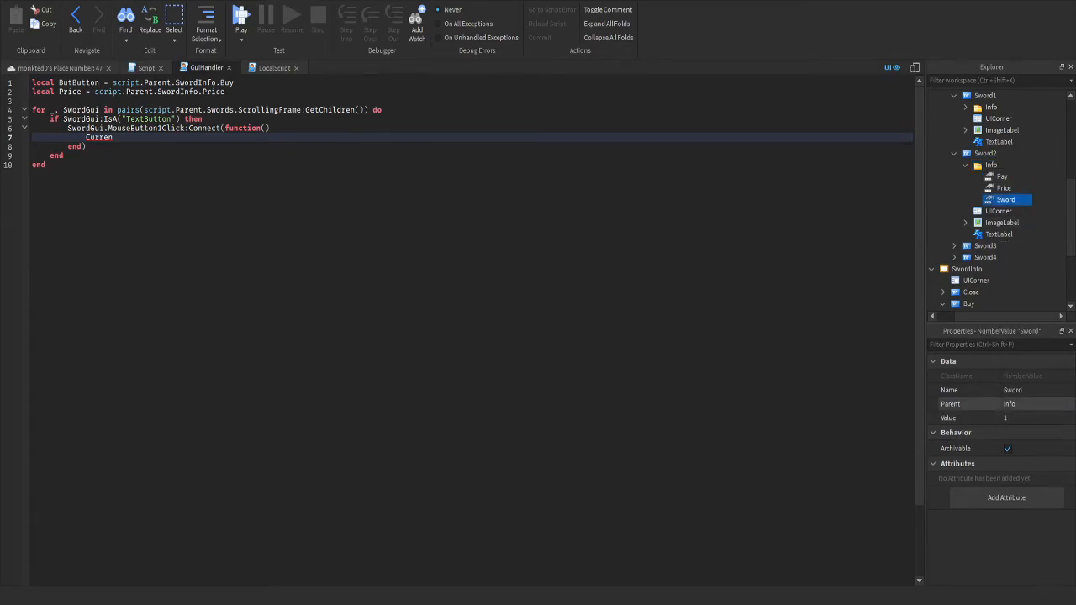
{"action": "left_click", "coordinate": [1024, 418]}
{"action": "type", "text": "2"}
{"action": "key", "text": "Return"}
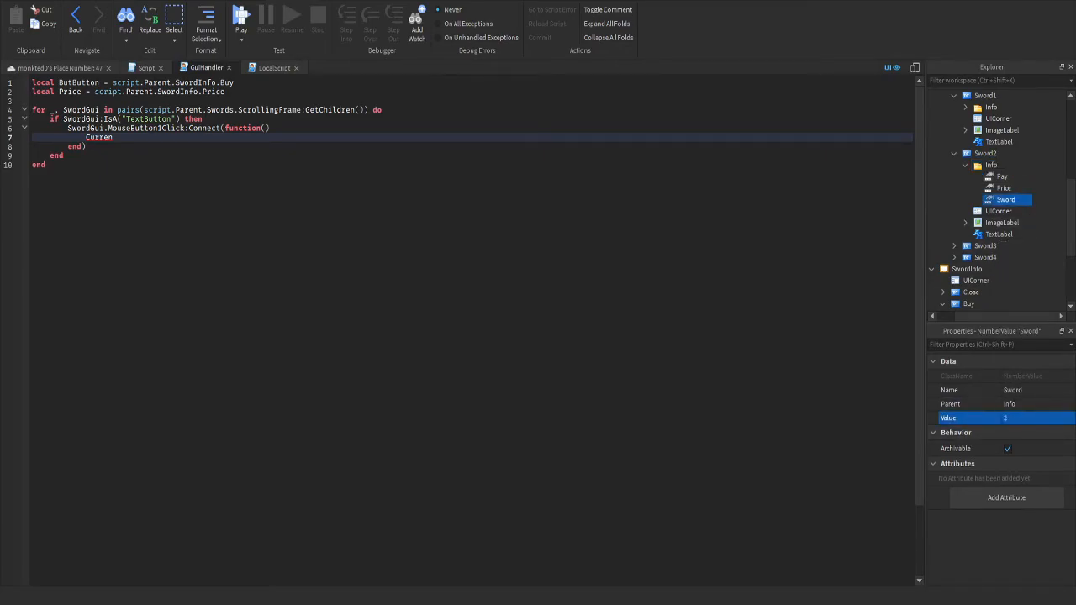
Duplicate Sword2's Info folder into the Sword3 button and set the copy's Sword value to 3
{"action": "left_click", "coordinate": [993, 166]}
{"action": "key", "text": "ctrl+d"}
{"action": "left_click_drag", "start_coordinate": [1016, 211], "coordinate": [1028, 257]}
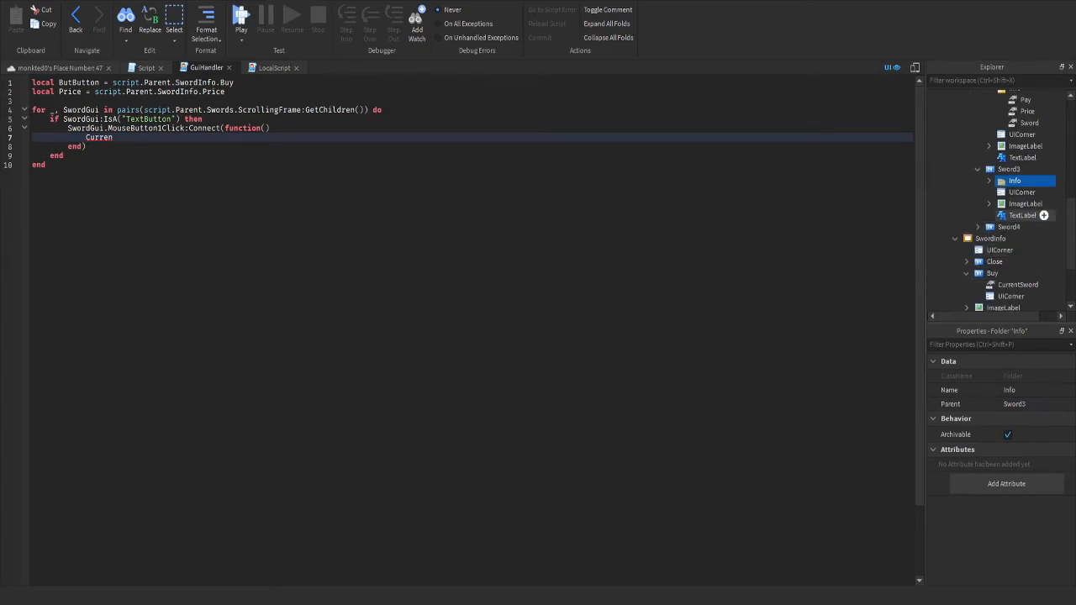
{"action": "left_click", "coordinate": [990, 181]}
{"action": "left_click", "coordinate": [1019, 215]}
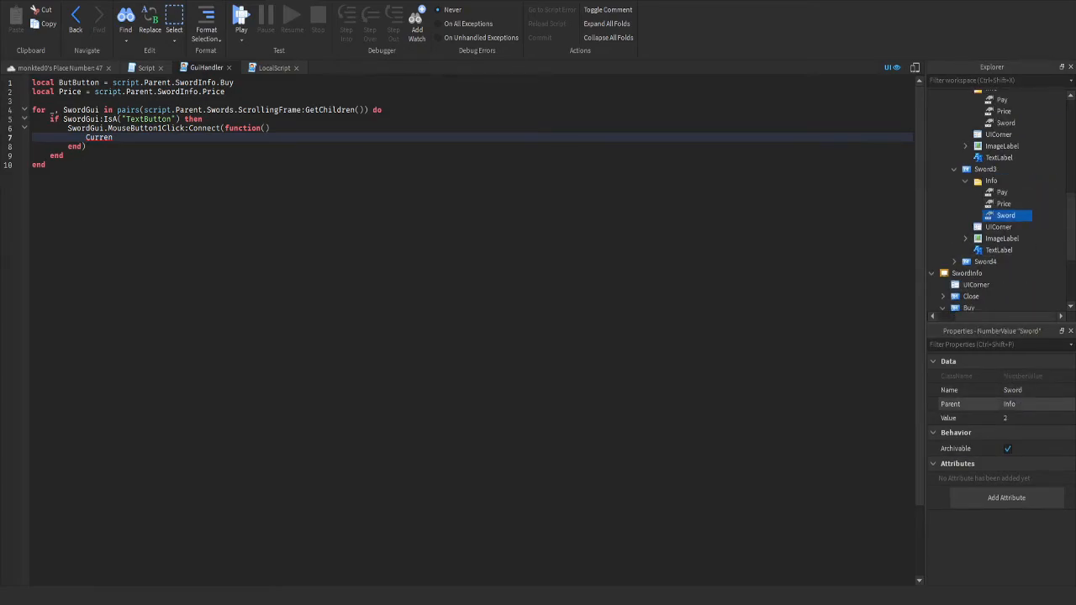
{"action": "left_click", "coordinate": [1034, 418]}
{"action": "key", "text": "BackSpace"}
{"action": "type", "text": "3"}
{"action": "key", "text": "Return"}
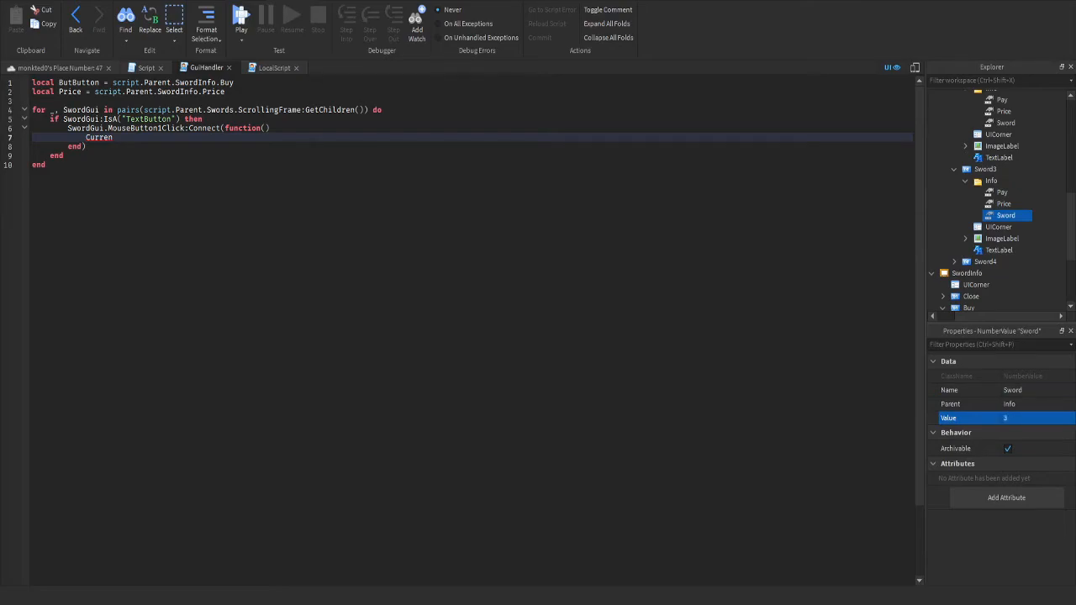
Duplicate Sword3's Info folder into the Sword4 button and set the copy's Sword value to 4
{"action": "left_click", "coordinate": [978, 180]}
{"action": "left_click", "coordinate": [991, 181]}
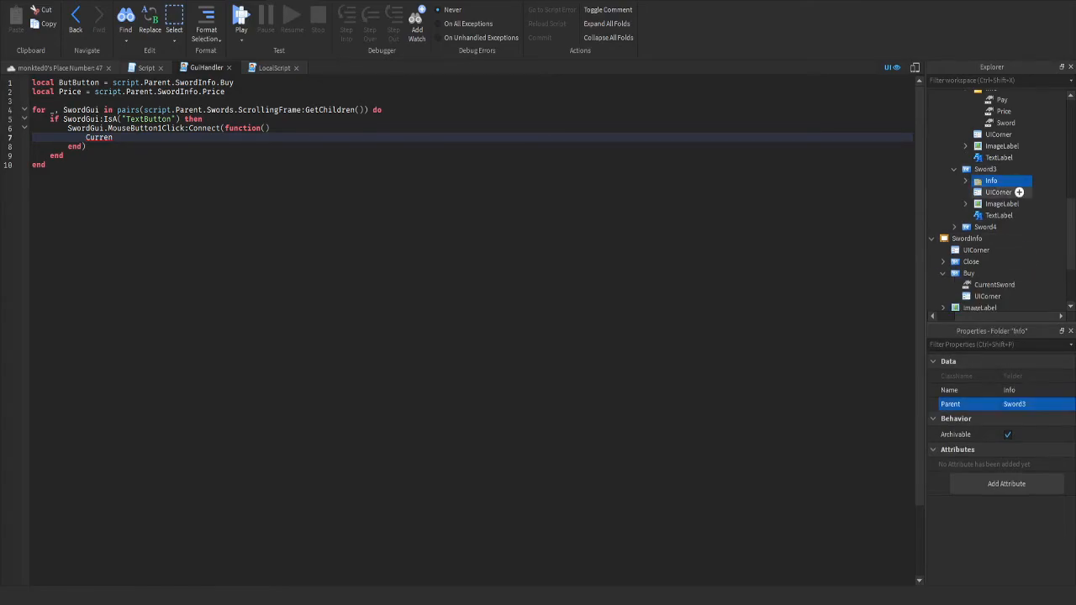
{"action": "key", "text": "ctrl+d"}
{"action": "left_click_drag", "start_coordinate": [1015, 201], "coordinate": [1009, 245]}
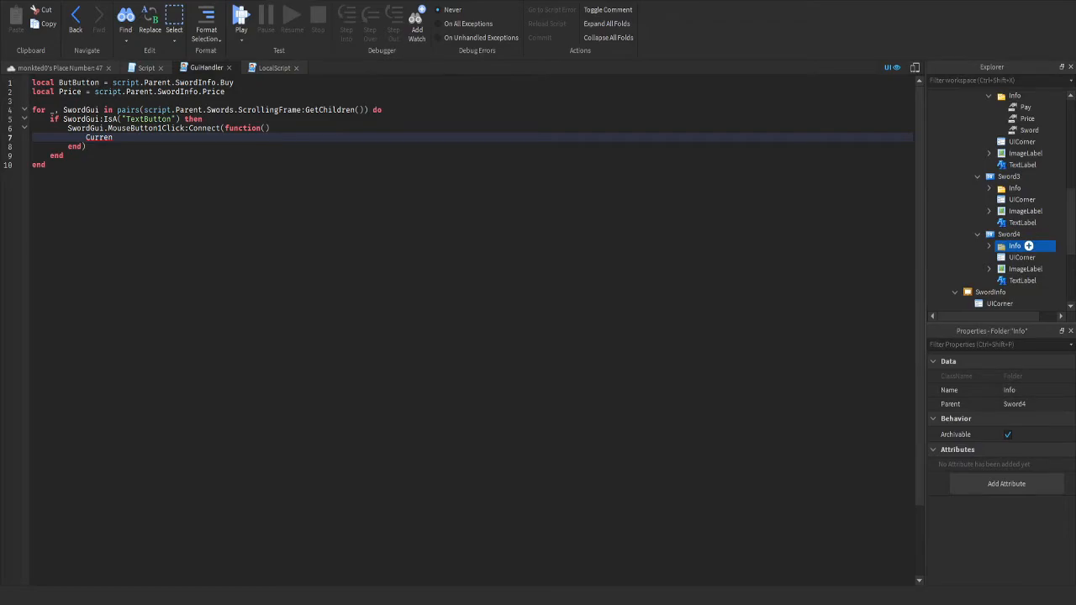
{"action": "left_click", "coordinate": [990, 246]}
{"action": "left_click", "coordinate": [1005, 280]}
{"action": "left_click", "coordinate": [1009, 418]}
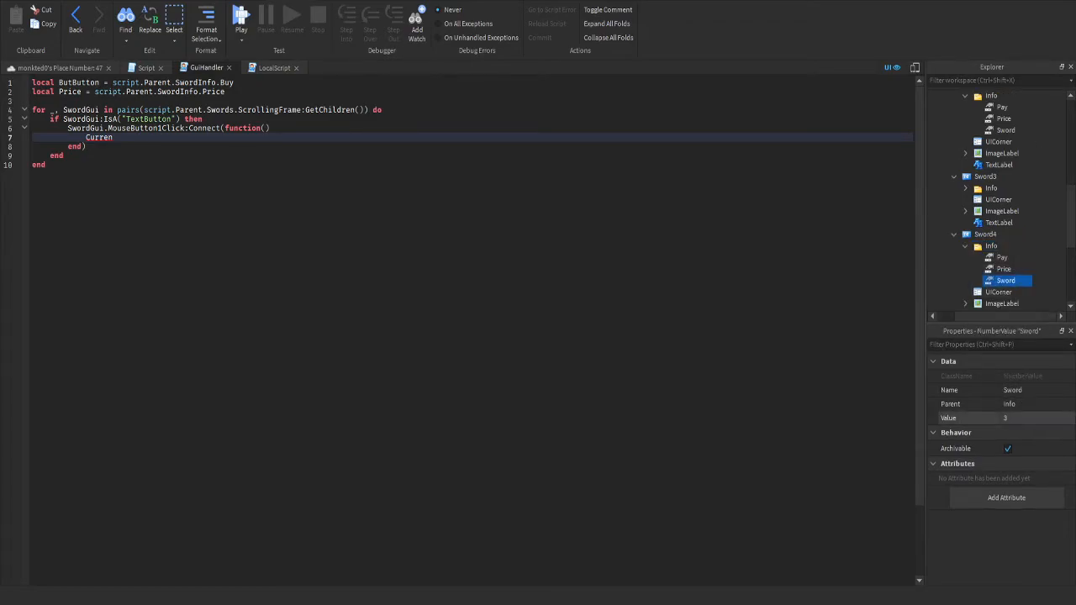
{"action": "type", "text": "4"}
{"action": "key", "text": "Return"}
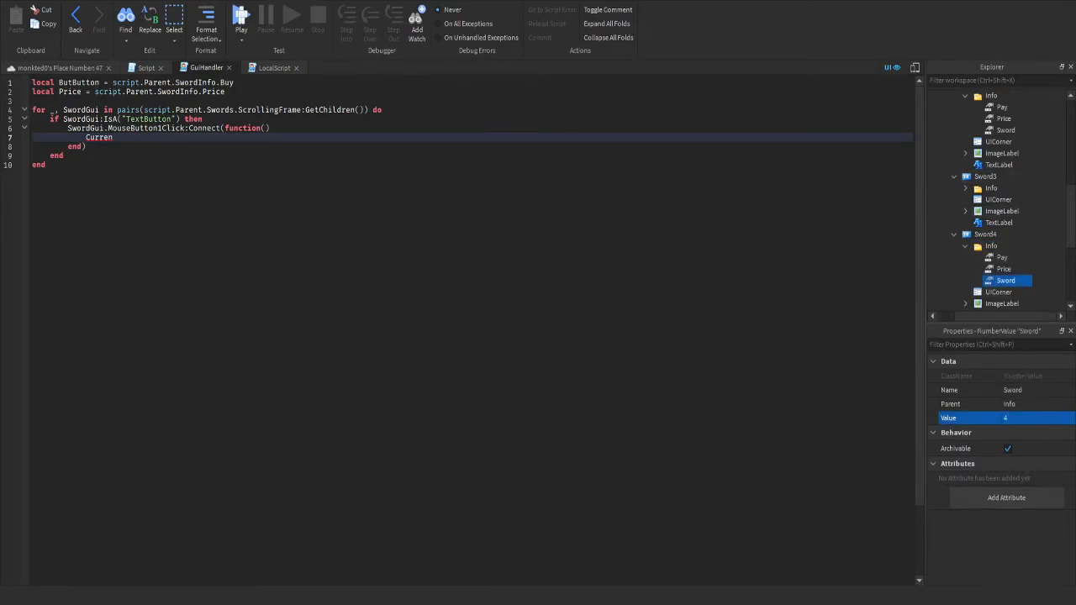
Collapse the expanded sword buttons under ScrollingFrame in the object hierarchy
{"action": "left_click", "coordinate": [965, 246]}
{"action": "scroll", "coordinate": [1009, 224], "scroll_direction": "up", "scroll_amount": 2}
{"action": "left_click", "coordinate": [954, 253]}
{"action": "left_click", "coordinate": [966, 173]}
{"action": "left_click", "coordinate": [955, 161]}
{"action": "left_click", "coordinate": [954, 103]}
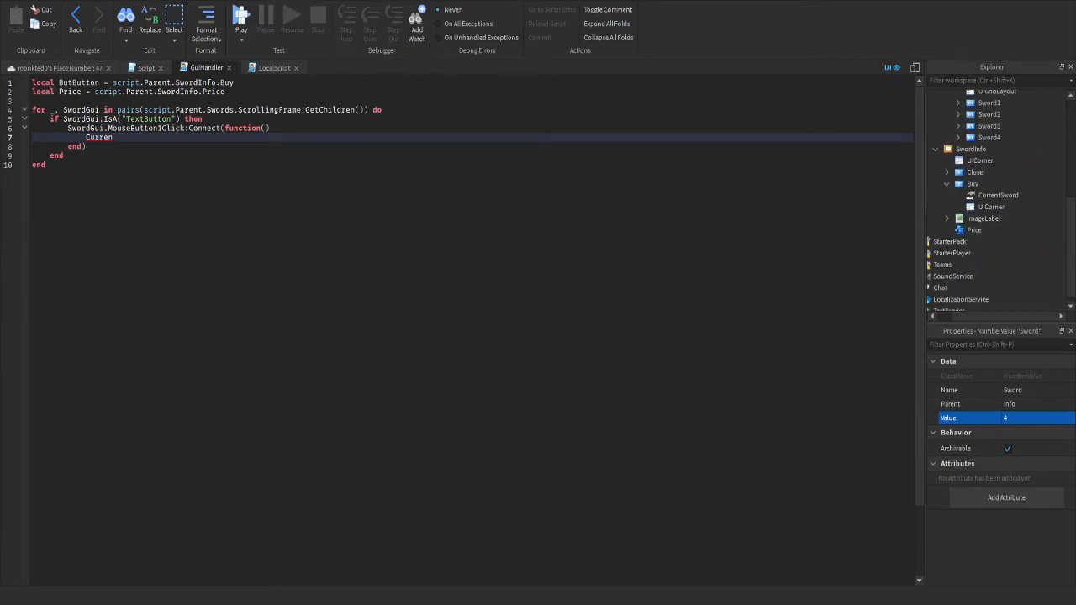
Remove the partial text Curren from the click function in GuiHandler and rename the variable ButButton to BuyButton
{"action": "left_click", "coordinate": [114, 137]}
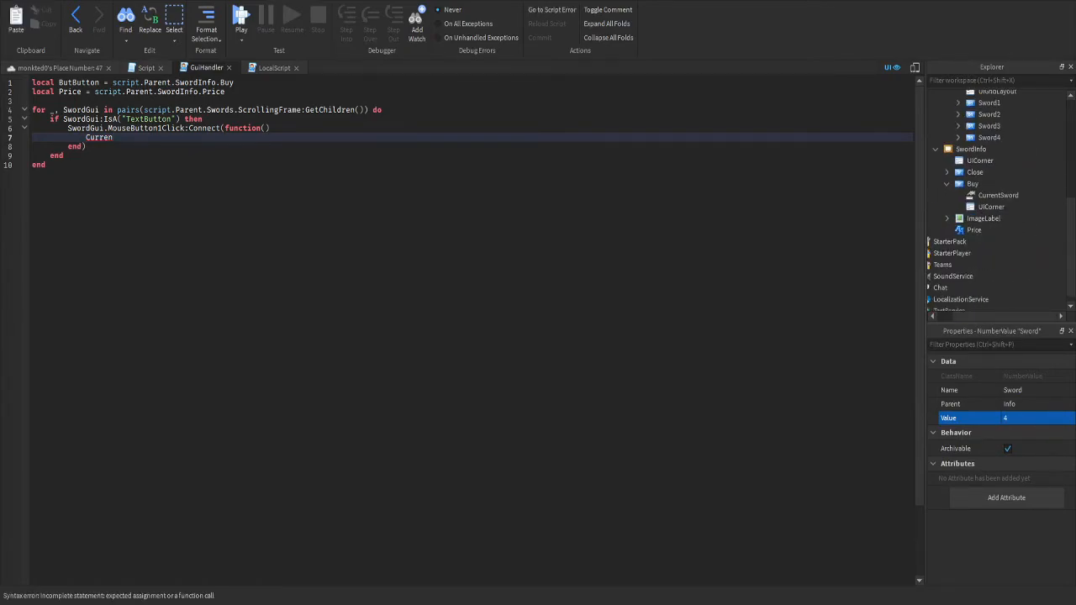
{"action": "left_click_drag", "start_coordinate": [86, 137], "coordinate": [113, 137]}
{"action": "key", "text": "BackSpace"}
{"action": "left_click", "coordinate": [73, 83]}
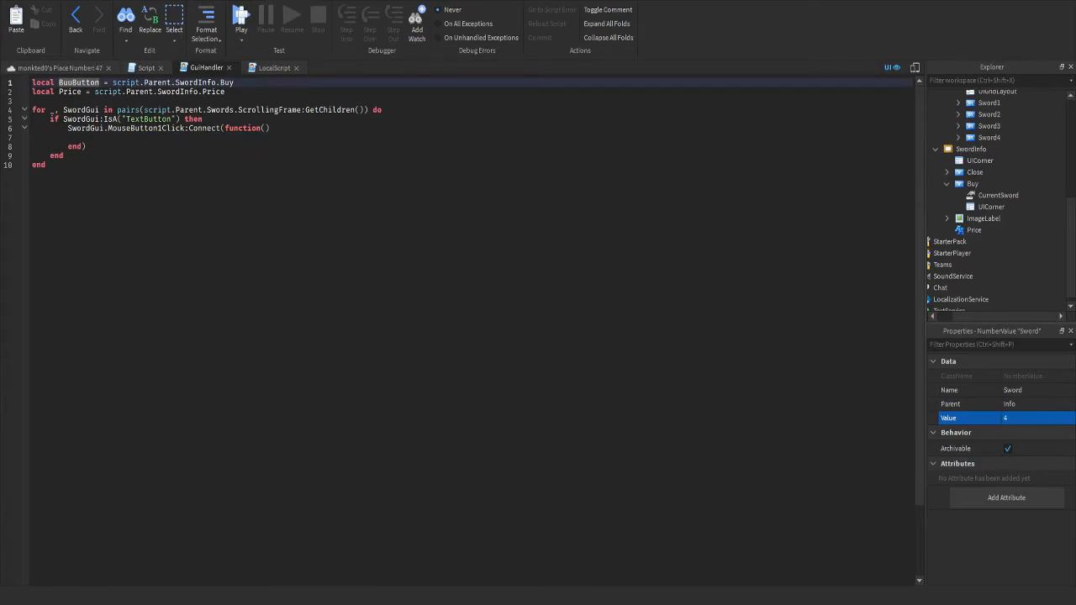
{"action": "key", "text": "BackSpace"}
{"action": "type", "text": "y"}
{"action": "left_click", "coordinate": [87, 147]}
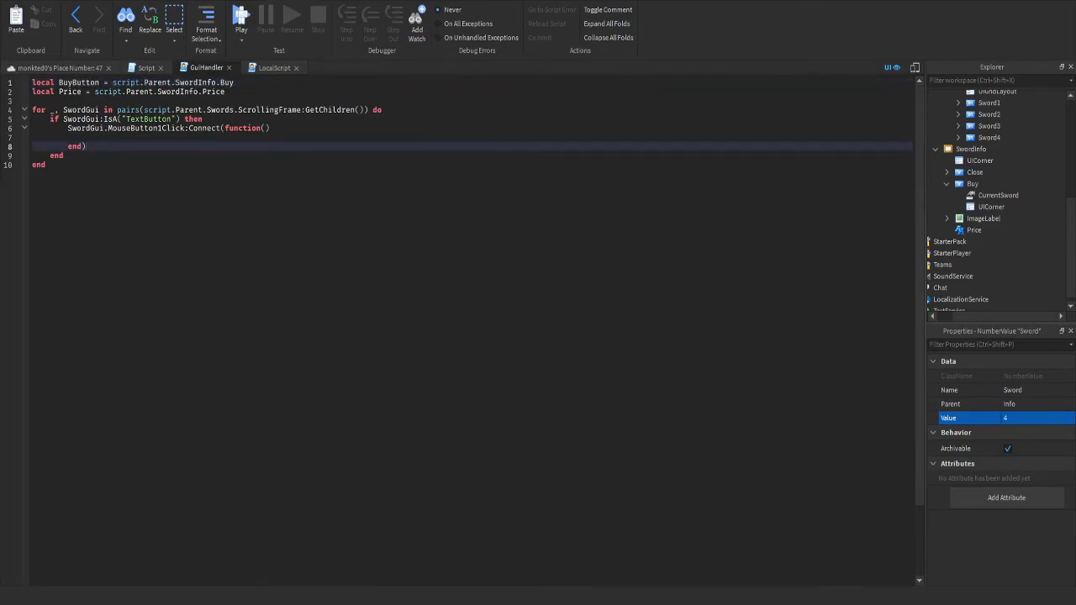
In GuiHandler's click function, write the line BuyButton.CurrentSword.Value = SwordGui.Info.Sword.Value
{"action": "left_click", "coordinate": [86, 137]}
{"action": "type", "text": "Buy"}
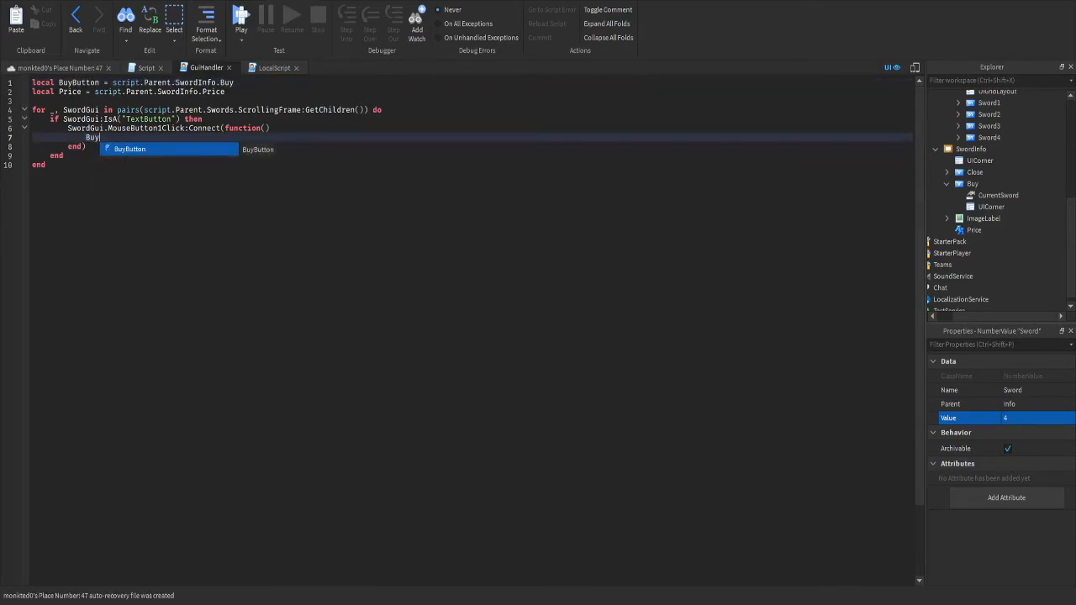
{"action": "type", "text": "Button."}
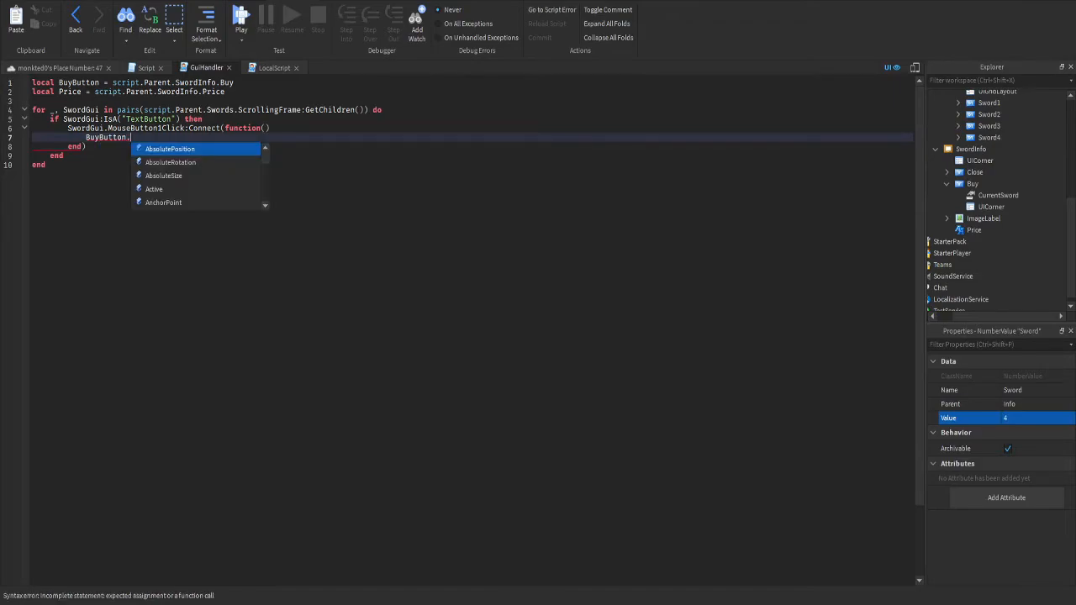
{"action": "type", "text": "CurrentSword.Value = "}
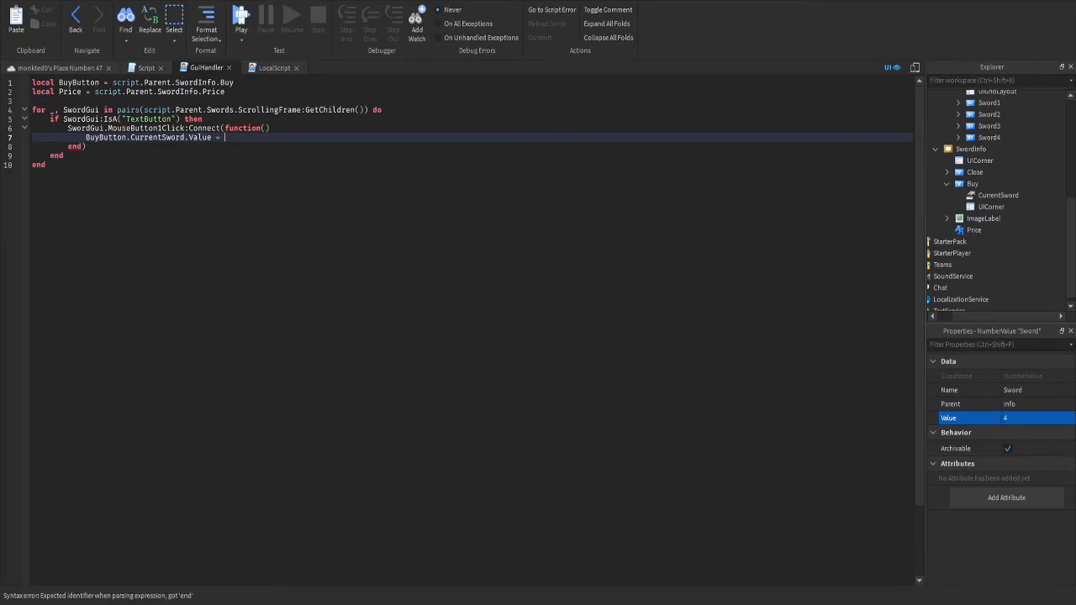
{"action": "type", "text": "SwordGui.INfo"}
{"action": "key", "text": "BackSpace"}
{"action": "key", "text": "BackSpace"}
{"action": "key", "text": "BackSpace"}
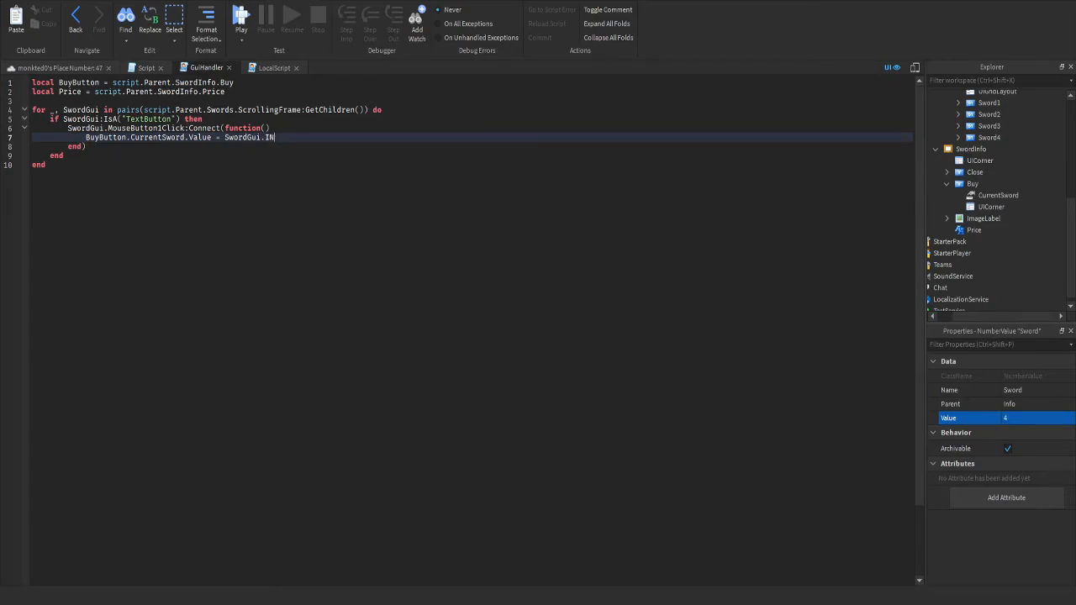
{"action": "type", "text": "nfo.Curr"}
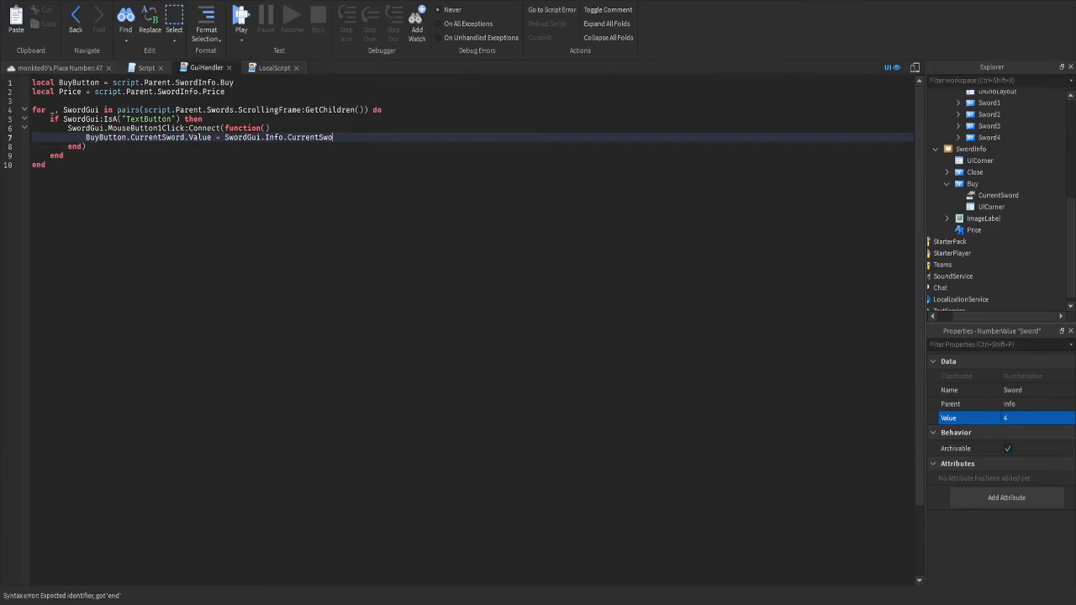
{"action": "key", "text": "BackSpace"}
{"action": "key", "text": "BackSpace"}
{"action": "key", "text": "BackSpace"}
{"action": "key", "text": "BackSpace"}
{"action": "key", "text": "BackSpace"}
{"action": "type", "text": "Sword.Value"}
Start a play test of the place and expand the player's PlayerGui and its Shop in the object hierarchy
{"action": "left_click", "coordinate": [55, 68]}
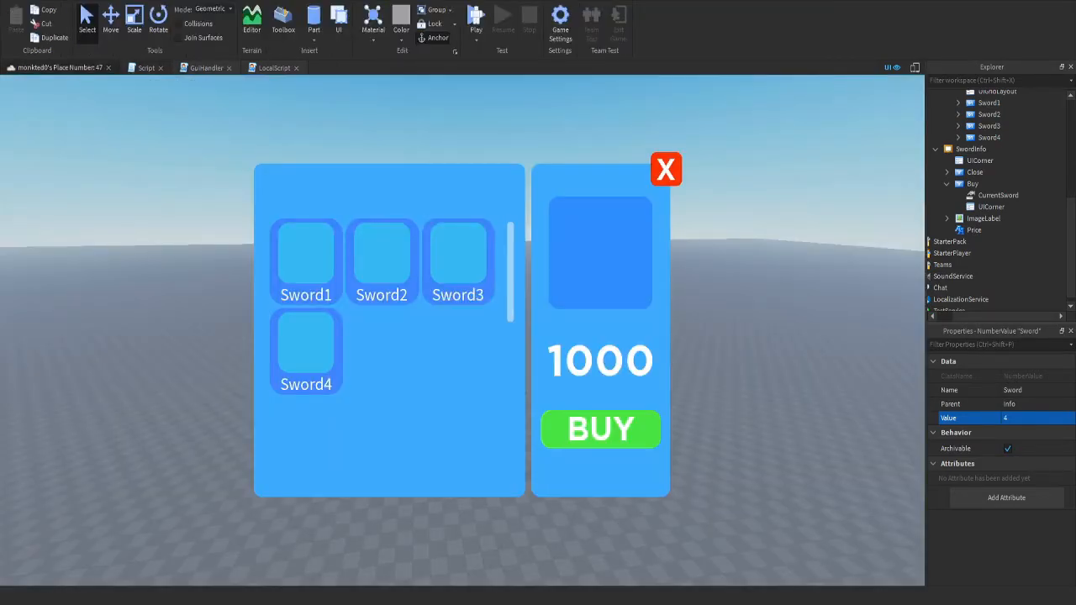
{"action": "key", "text": "F5"}
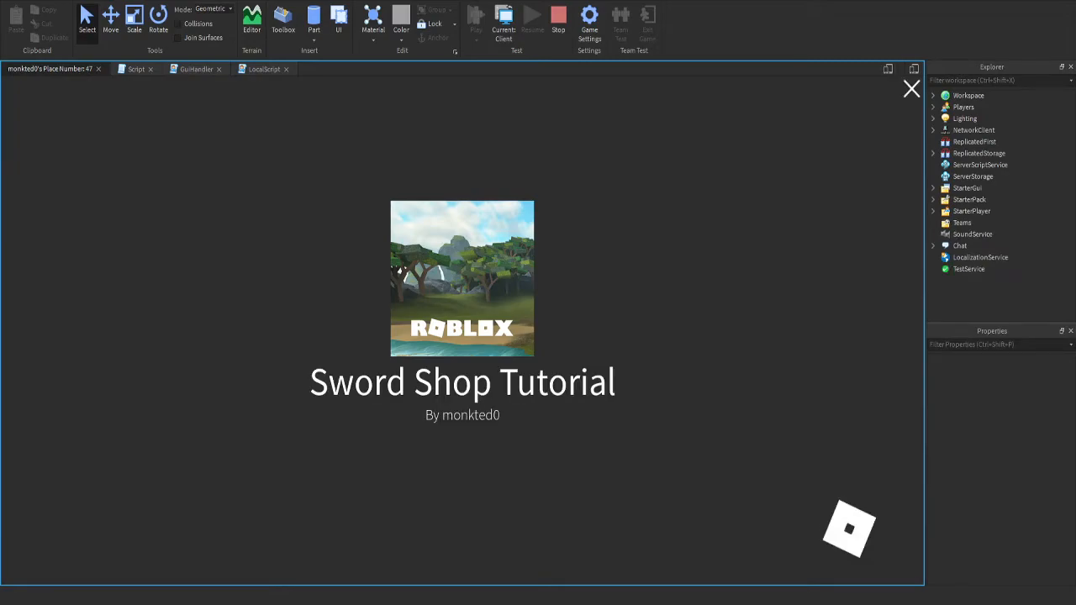
{"action": "left_click", "coordinate": [378, 1]}
{"action": "left_click", "coordinate": [933, 107]}
{"action": "left_click", "coordinate": [945, 118]}
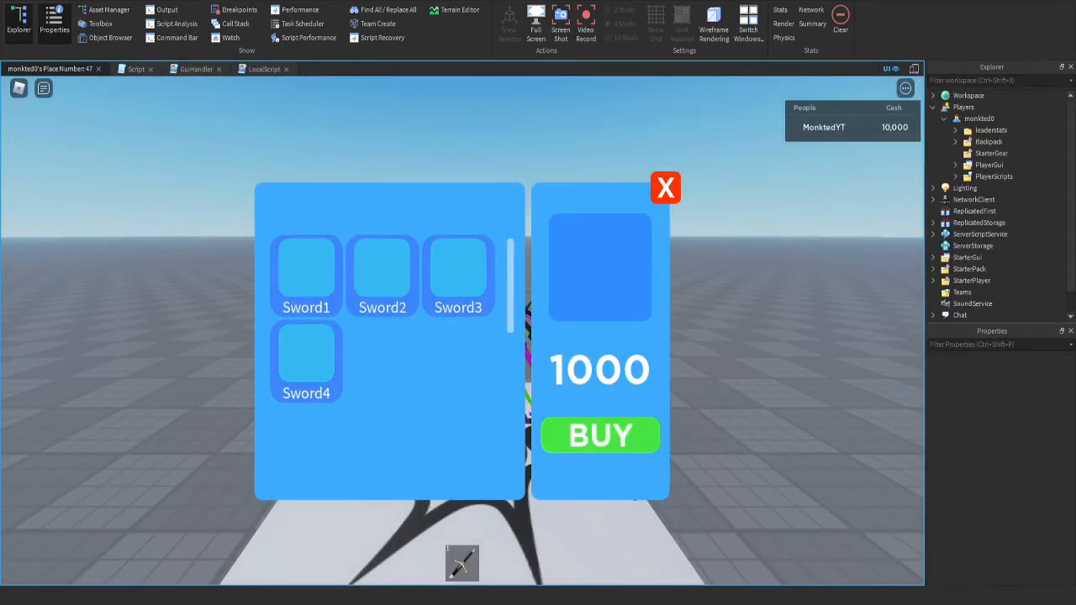
{"action": "left_click", "coordinate": [956, 165]}
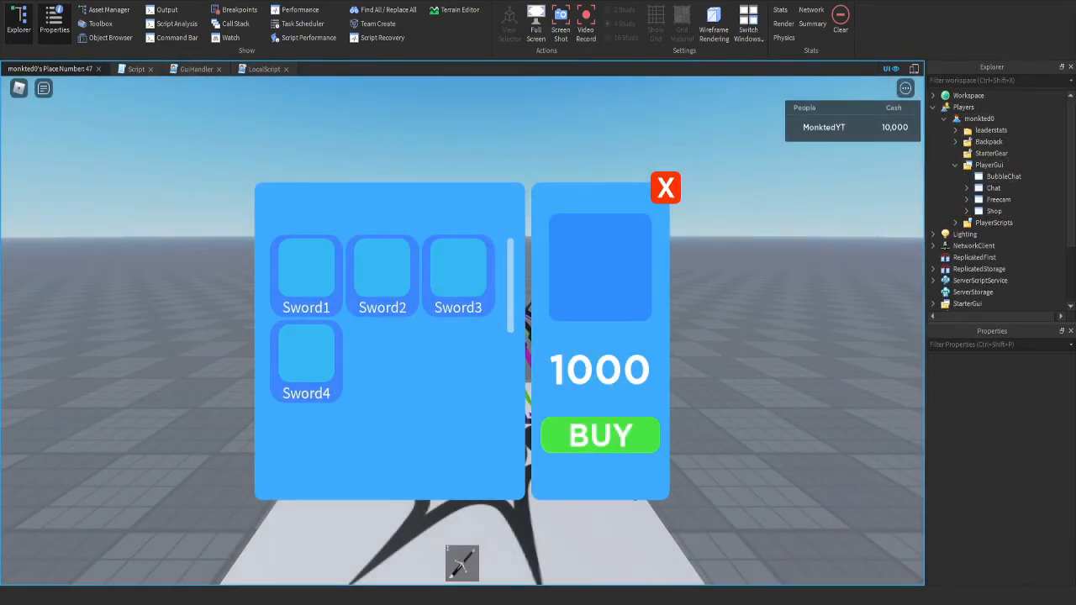
{"action": "left_click", "coordinate": [967, 211]}
{"action": "scroll", "coordinate": [996, 194], "scroll_direction": "down", "scroll_amount": 2}
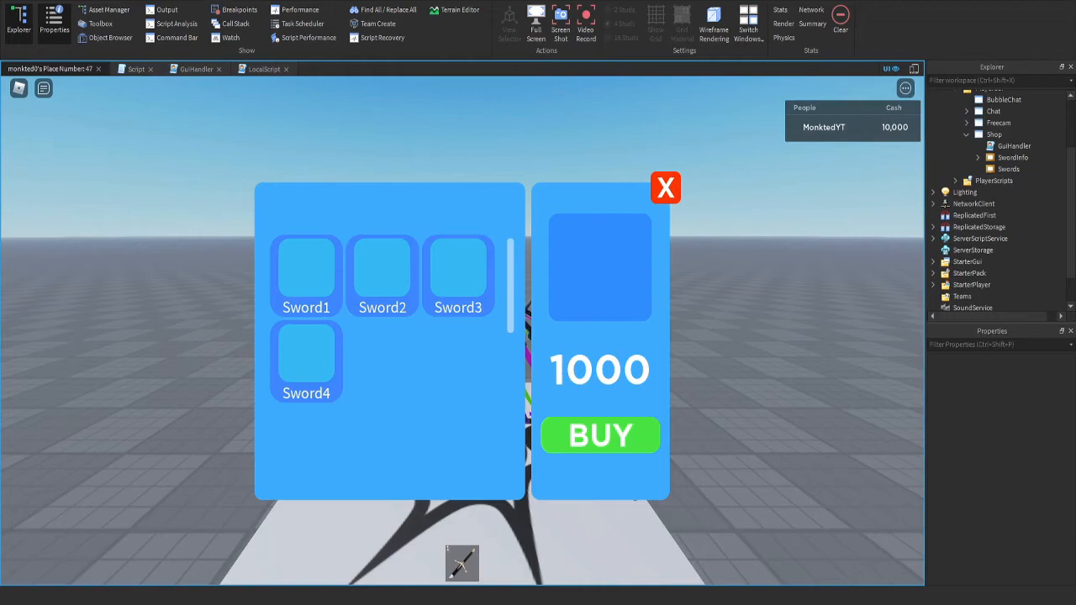
Expand the running Shop's SwordInfo frame and its Buy button to reach the CurrentSword value
{"action": "scroll", "coordinate": [996, 202], "scroll_direction": "up", "scroll_amount": 1}
{"action": "left_click", "coordinate": [967, 176]}
{"action": "left_click", "coordinate": [977, 199]}
{"action": "scroll", "coordinate": [996, 168], "scroll_direction": "down", "scroll_amount": 3}
{"action": "left_click", "coordinate": [978, 123]}
{"action": "left_click", "coordinate": [967, 107]}
{"action": "scroll", "coordinate": [996, 139], "scroll_direction": "up", "scroll_amount": 2}
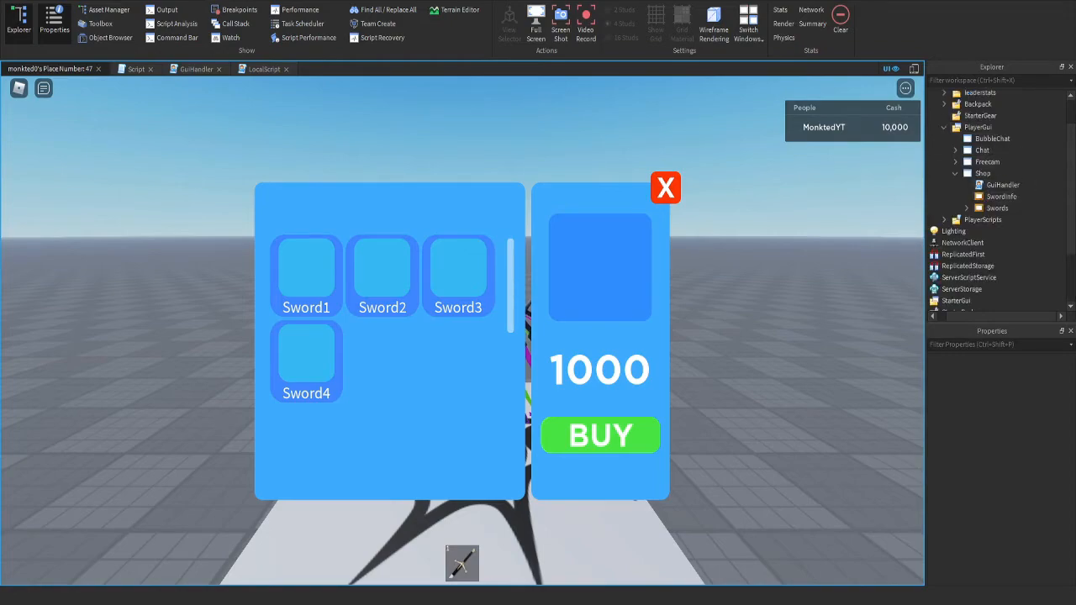
{"action": "left_click", "coordinate": [967, 195]}
{"action": "scroll", "coordinate": [1001, 185], "scroll_direction": "down", "scroll_amount": 3}
{"action": "left_click", "coordinate": [966, 165]}
{"action": "left_click", "coordinate": [995, 165]}
{"action": "left_click", "coordinate": [966, 165]}
{"action": "left_click", "coordinate": [967, 153]}
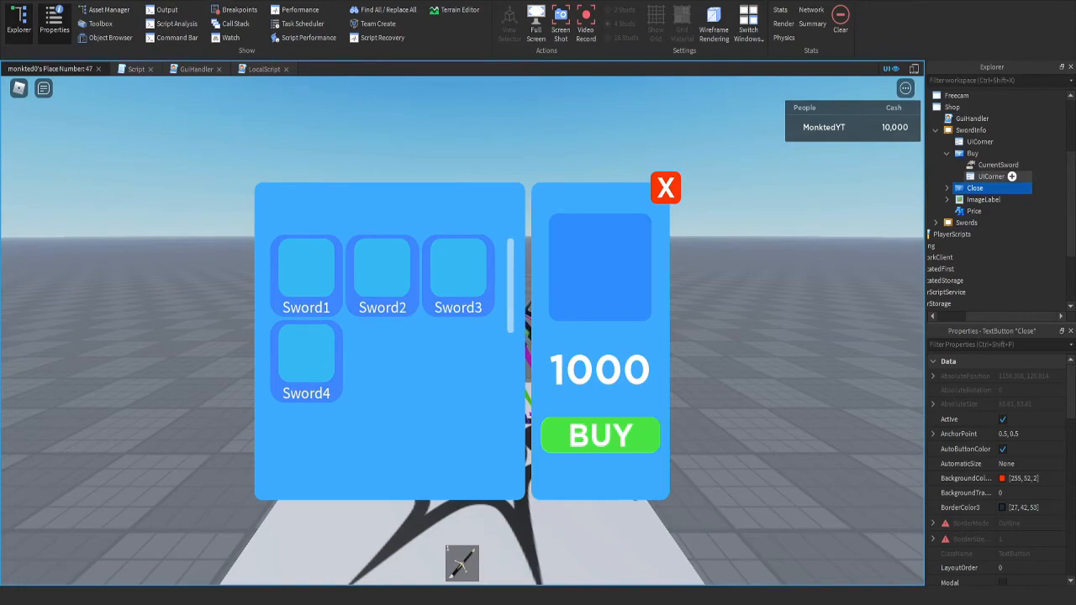
Display CurrentSword's properties and choose Sword3 and Sword4 in the running shop to test the value update
{"action": "left_click", "coordinate": [998, 165]}
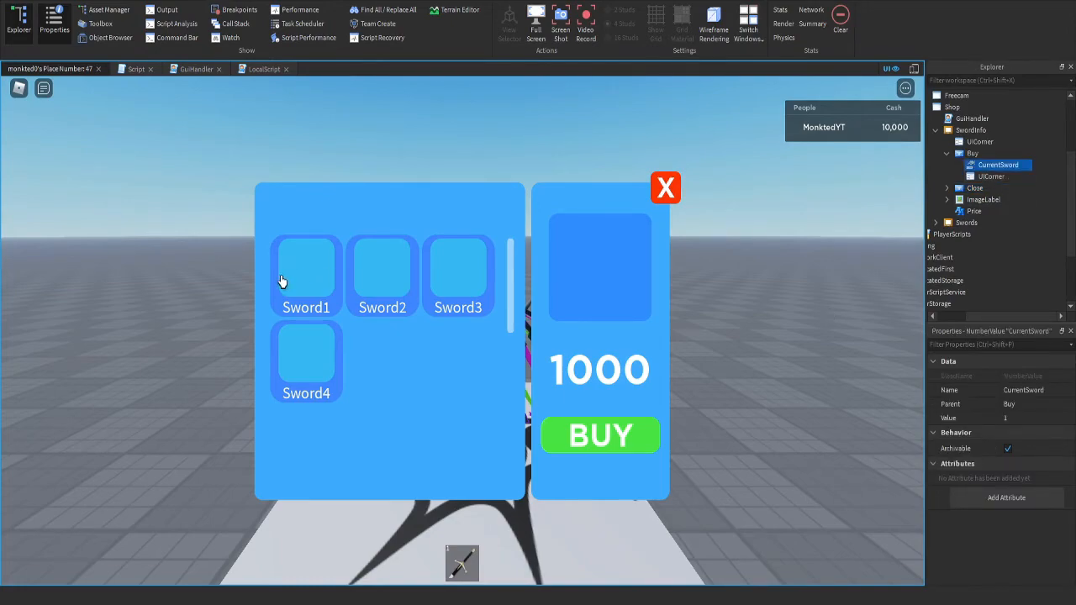
{"action": "left_click", "coordinate": [432, 293]}
{"action": "left_click", "coordinate": [276, 365]}
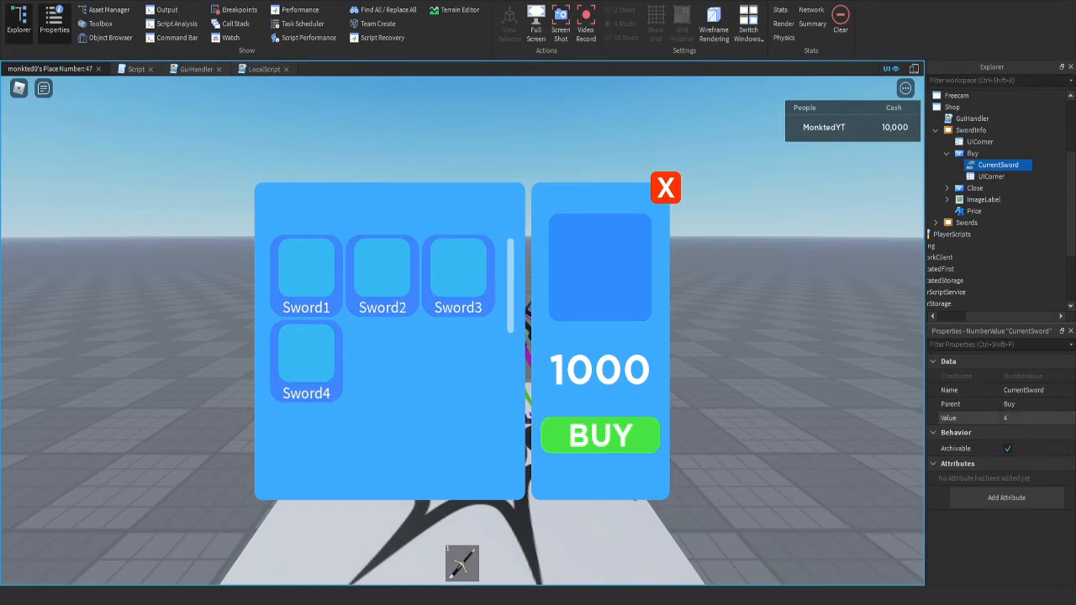
Set the running CurrentSword's Value property to 1
{"action": "left_click", "coordinate": [1012, 417]}
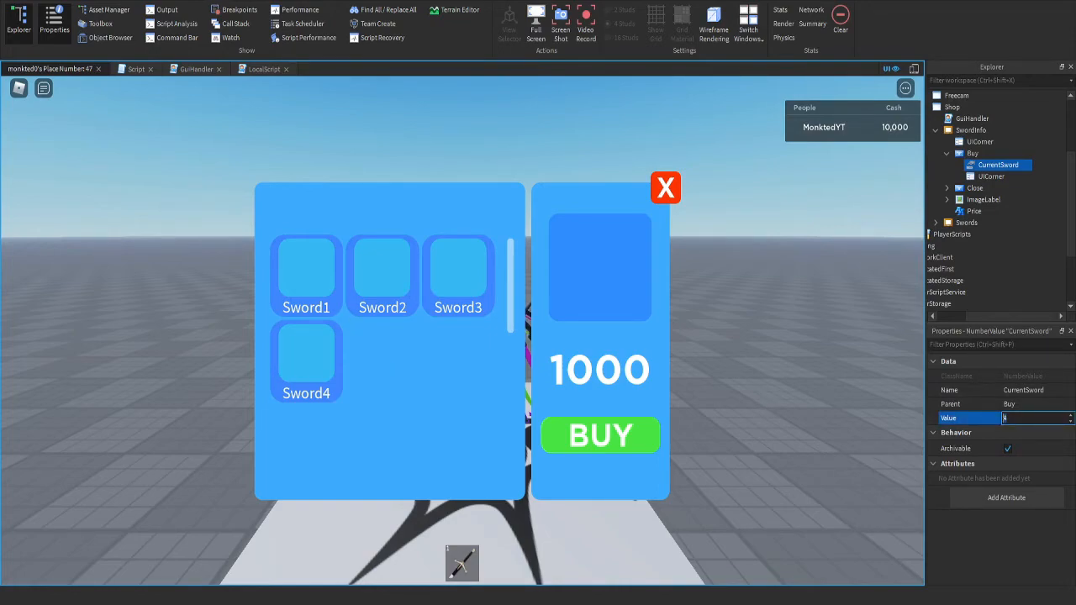
{"action": "scroll", "coordinate": [1012, 418], "scroll_direction": "down", "scroll_amount": 10}
{"action": "scroll", "coordinate": [1012, 418], "scroll_direction": "down", "scroll_amount": 20}
{"action": "key", "text": "BackSpace"}
{"action": "type", "text": "1"}
{"action": "key", "text": "Return"}
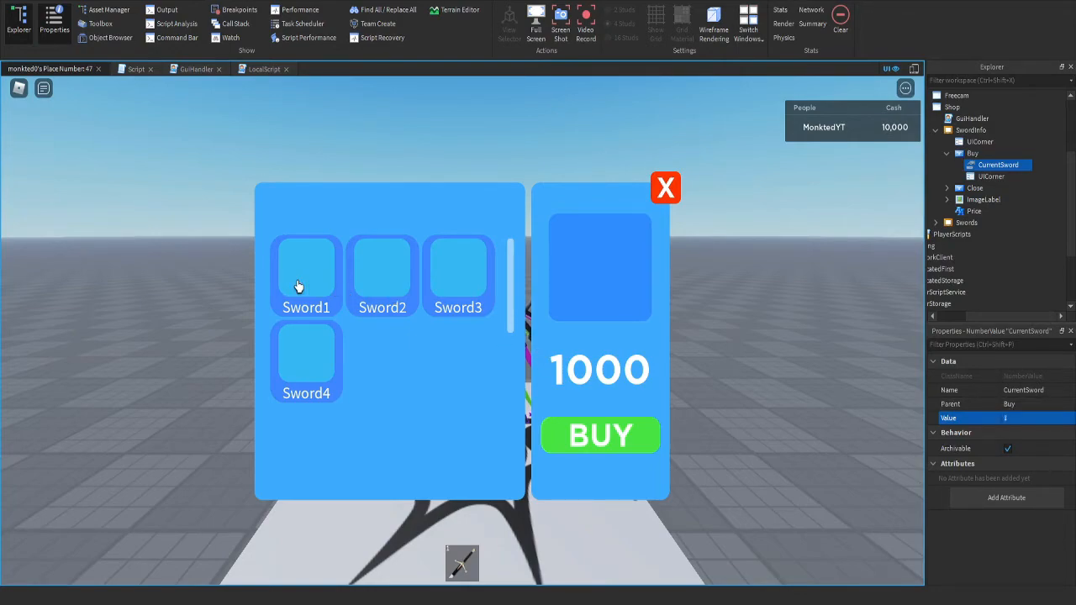
Choose Sword3 and Sword4 again in the running shop to retest CurrentSword, and stop the play test
{"action": "left_click", "coordinate": [445, 306]}
{"action": "left_click", "coordinate": [329, 369]}
{"action": "left_click", "coordinate": [162, 1]}
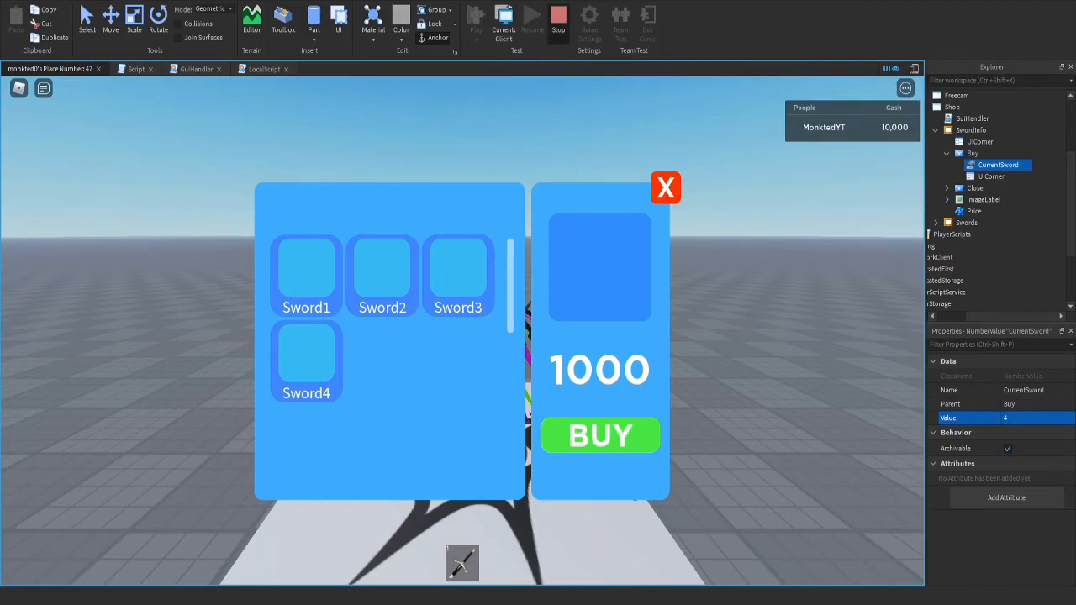
{"action": "left_click", "coordinate": [558, 17]}
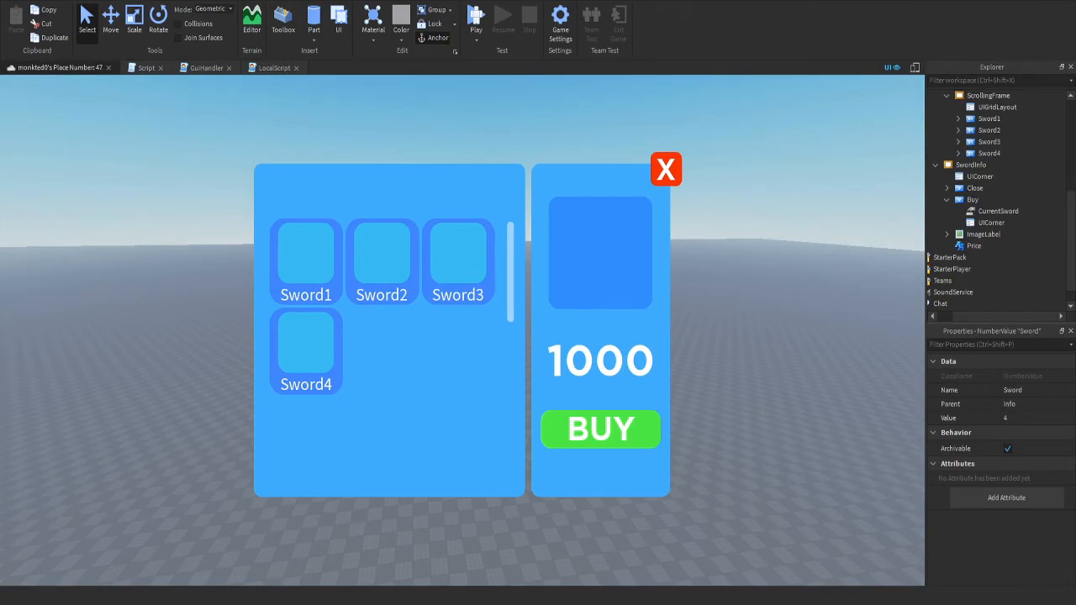
{"action": "left_click", "coordinate": [273, 67]}
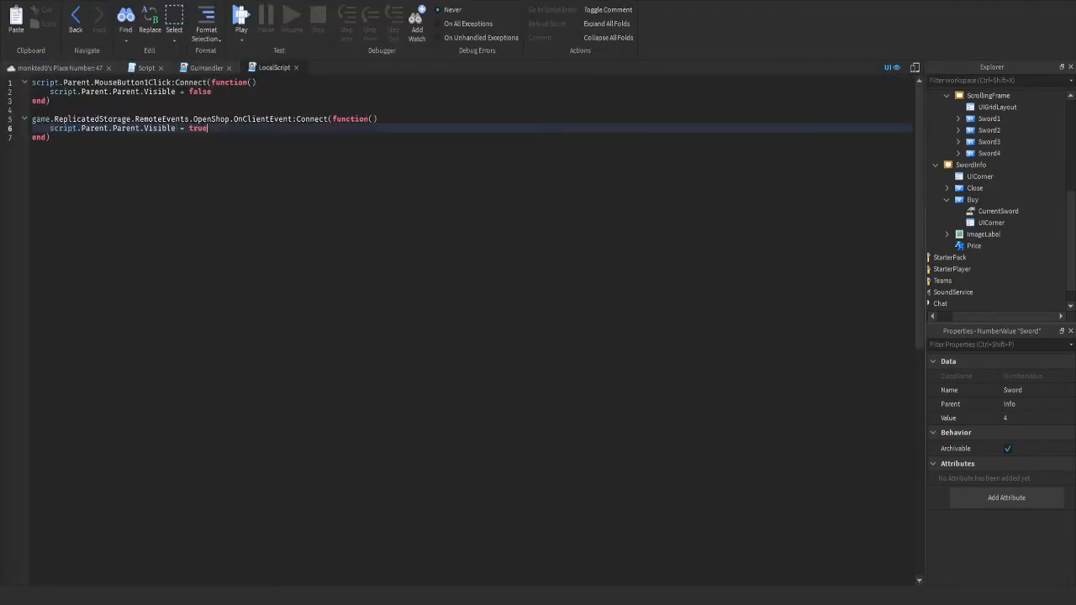
{"action": "left_click", "coordinate": [206, 67]}
{"action": "left_click", "coordinate": [147, 67]}
{"action": "left_click", "coordinate": [60, 67]}
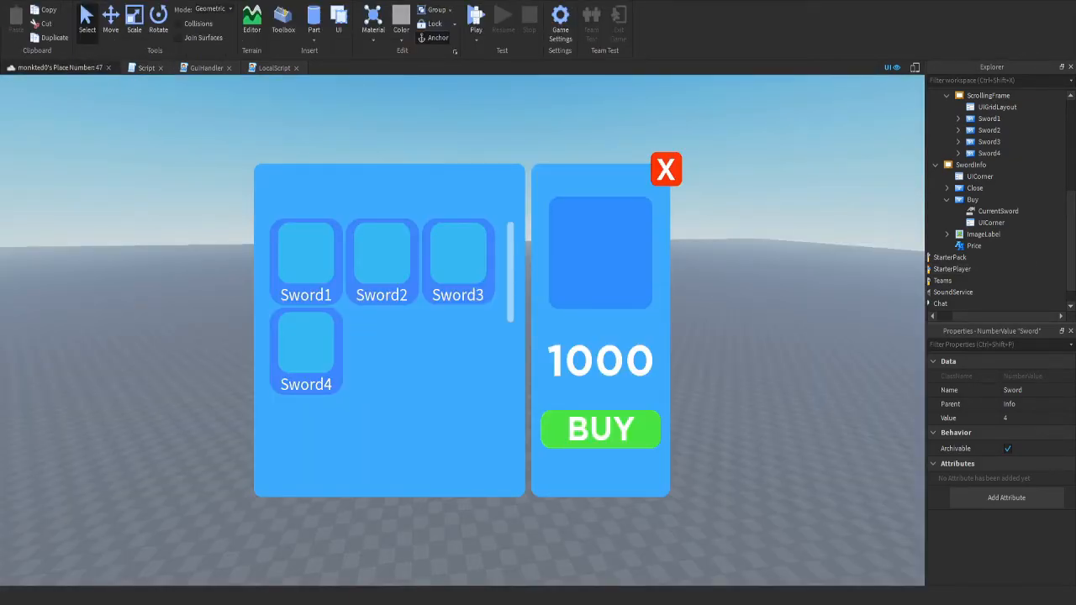
In GuiHandler, begin a line below the CurrentSword assignment reading Price.Value = SwordGui
{"action": "left_click", "coordinate": [206, 67]}
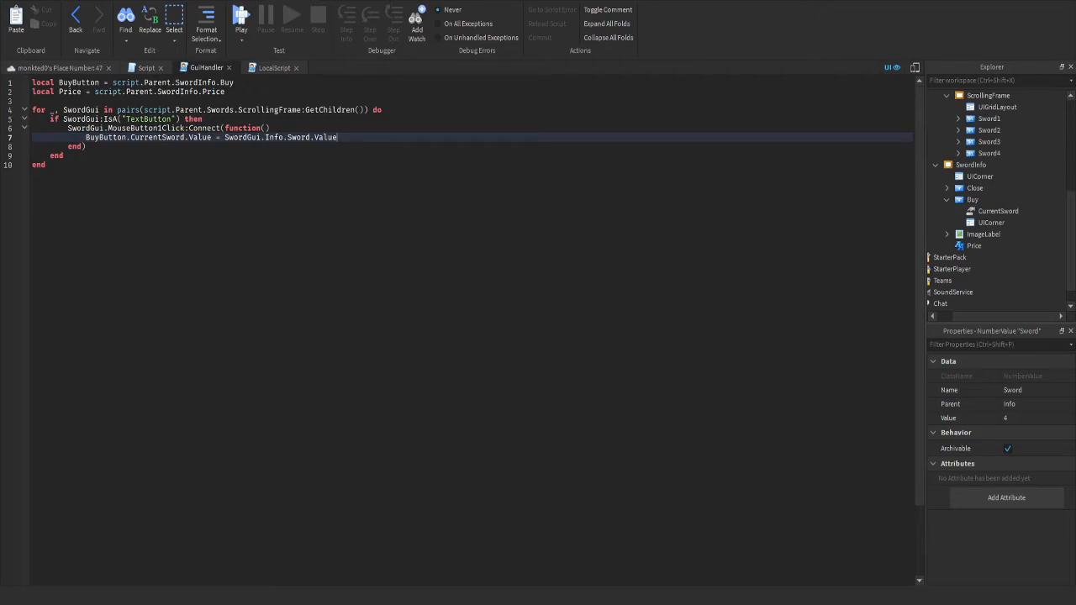
{"action": "key", "text": "Return"}
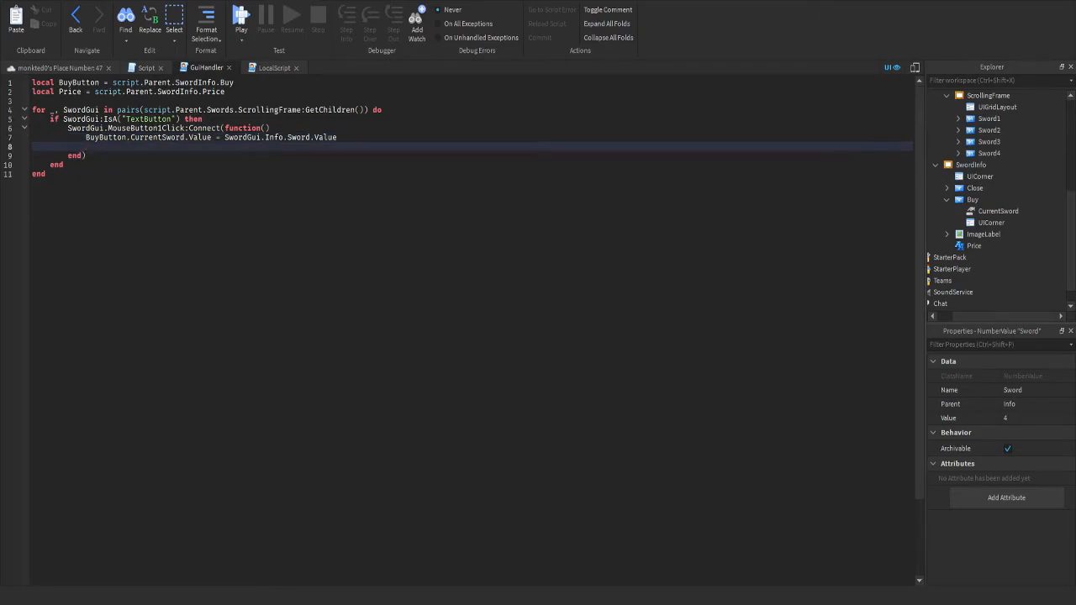
{"action": "type", "text": "print("}
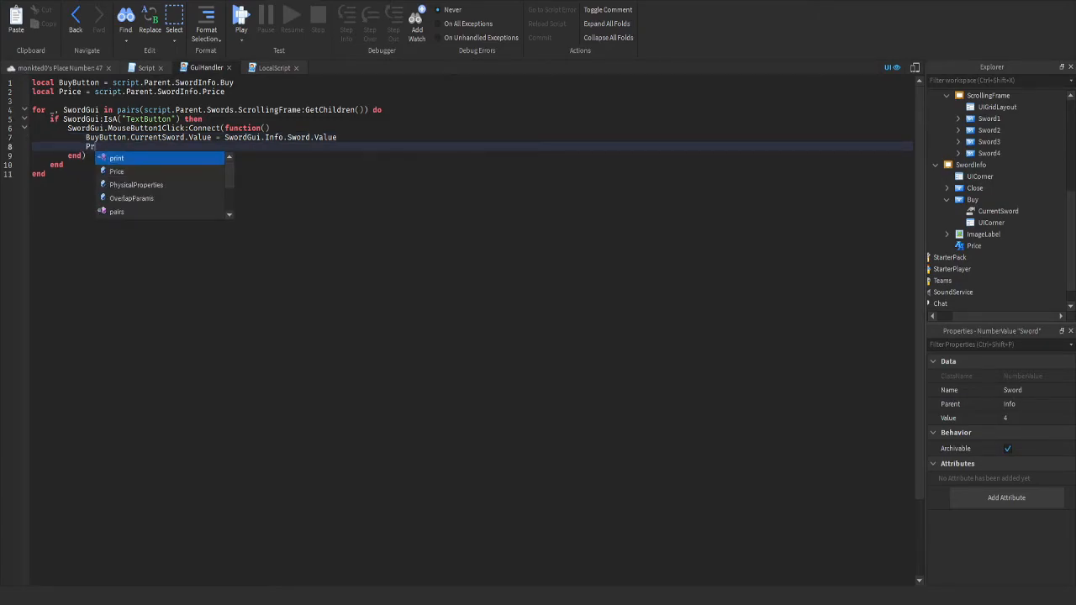
{"action": "key", "text": "BackSpace"}
{"action": "key", "text": "BackSpace"}
{"action": "key", "text": "BackSpace"}
{"action": "key", "text": "BackSpace"}
{"action": "key", "text": "BackSpace"}
{"action": "type", "text": "Price.Valu"}
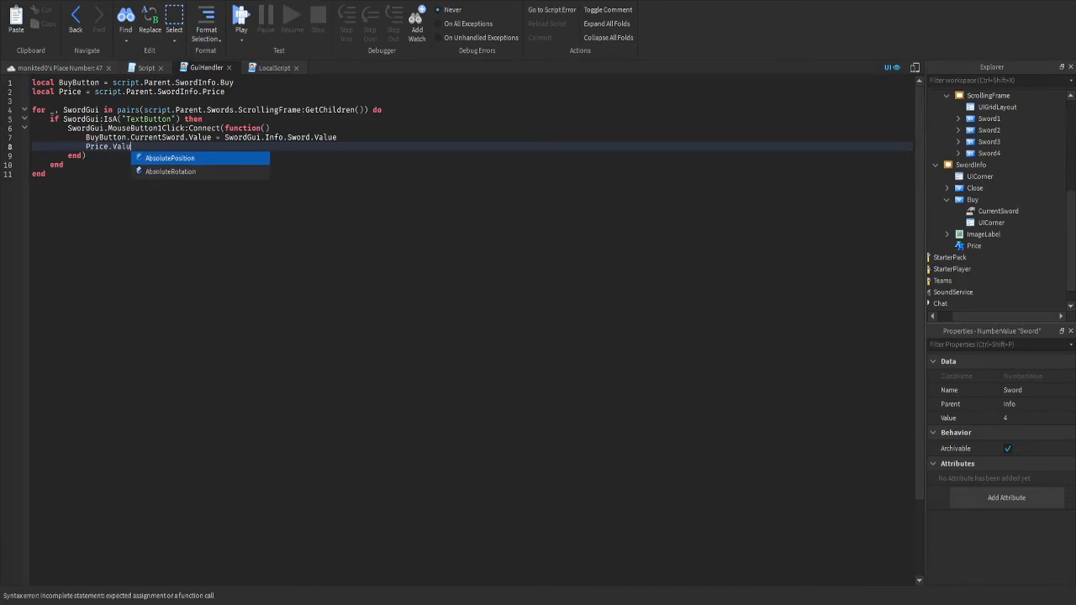
{"action": "type", "text": "e = SwordGui."}
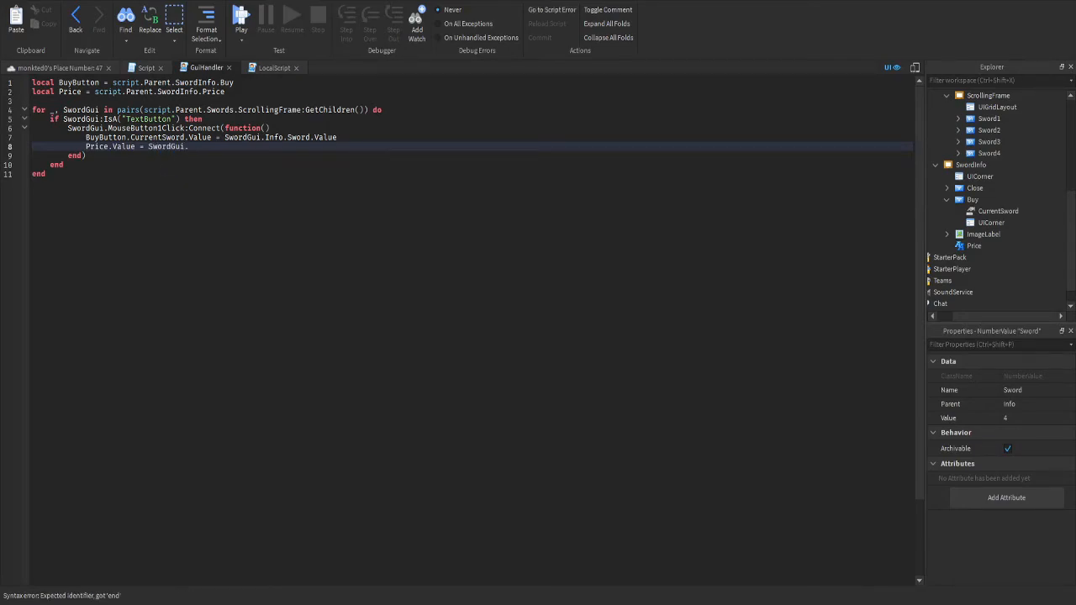
Change Price.Value to Price.Text on the new line and extend its right side to SwordGui.Info
{"action": "left_click_drag", "start_coordinate": [113, 146], "coordinate": [135, 146]}
{"action": "key", "text": "BackSpace"}
{"action": "type", "text": "Te"}
{"action": "key", "text": "Tab"}
{"action": "type", "text": "."}
{"action": "key", "text": "BackSpace"}
{"action": "type", "text": "INfo"}
{"action": "key", "text": "BackSpace"}
{"action": "key", "text": "BackSpace"}
{"action": "key", "text": "BackSpace"}
{"action": "type", "text": "nfo"}
Check a sword button's Info folder in the object hierarchy and complete the line as Price.Text = SwordGui.Info.Price
{"action": "left_click", "coordinate": [947, 200]}
{"action": "left_click", "coordinate": [955, 131]}
{"action": "left_click", "coordinate": [967, 142]}
{"action": "left_click", "coordinate": [967, 142]}
{"action": "left_click", "coordinate": [956, 130]}
{"action": "left_click", "coordinate": [207, 146]}
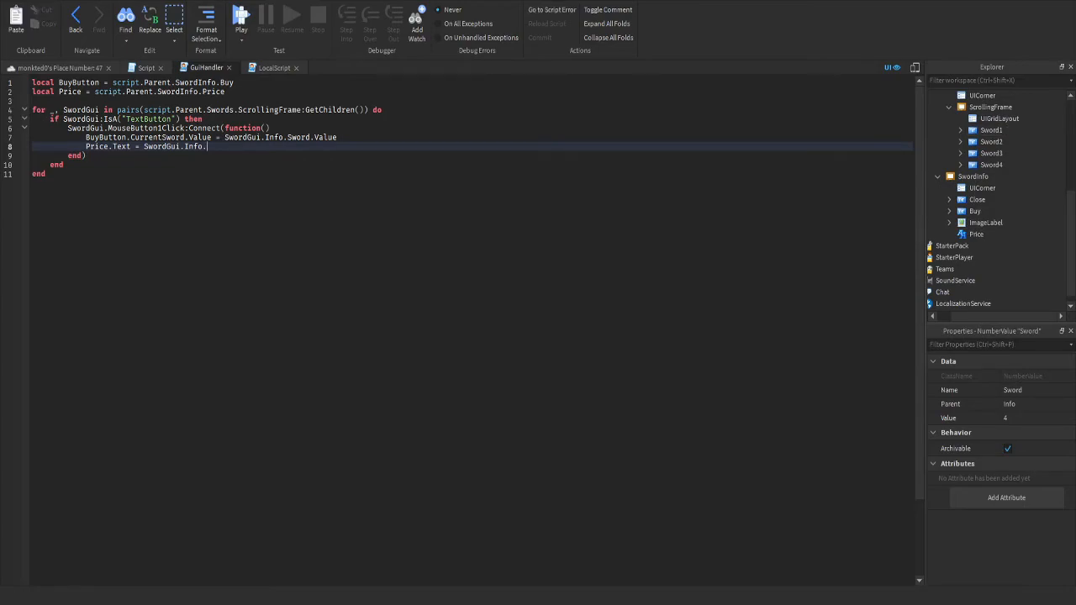
{"action": "type", "text": "Price"}
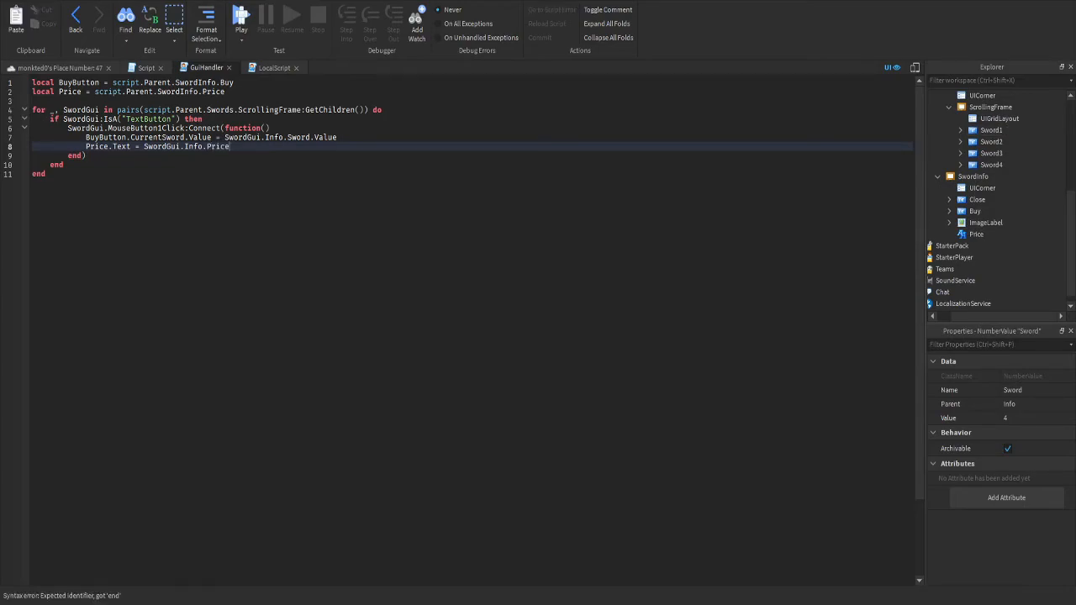
Start another play test of the shop and show the Output window to check for script errors
{"action": "left_click", "coordinate": [60, 68]}
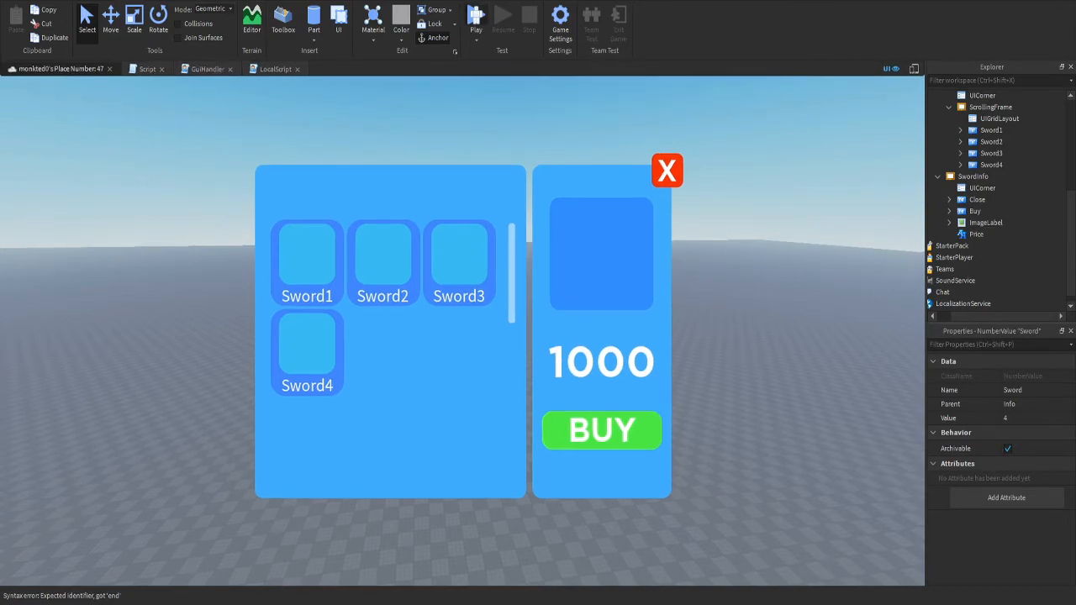
{"action": "key", "text": "F5"}
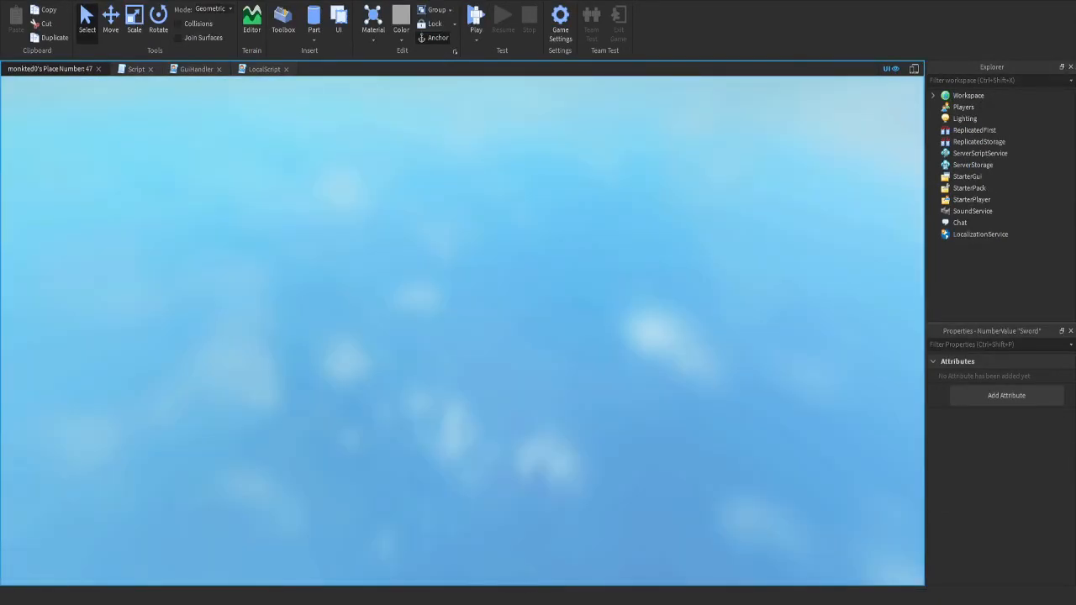
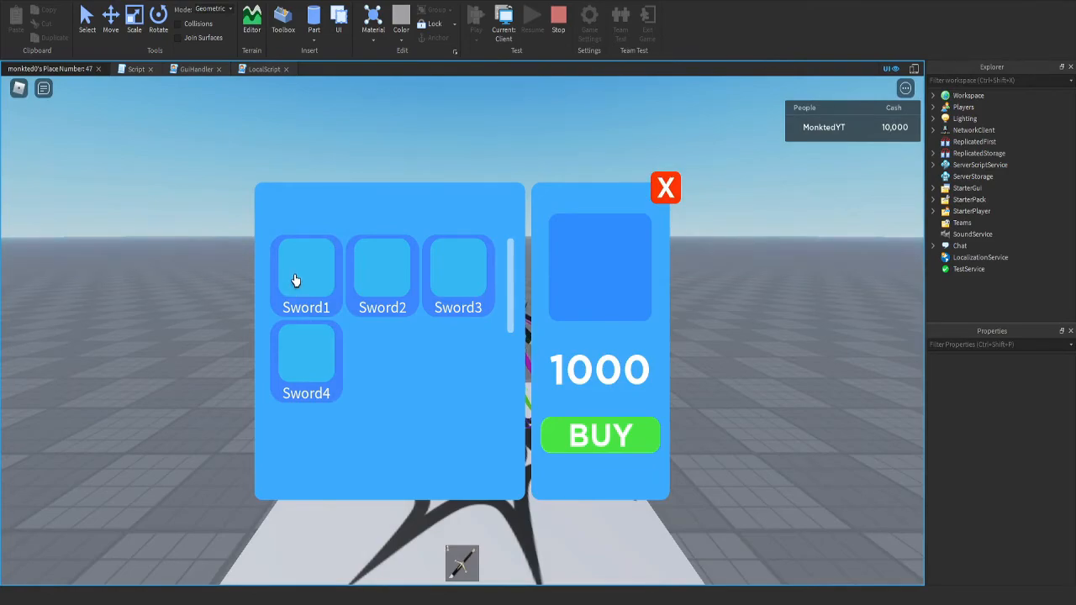
{"action": "left_click", "coordinate": [281, 1]}
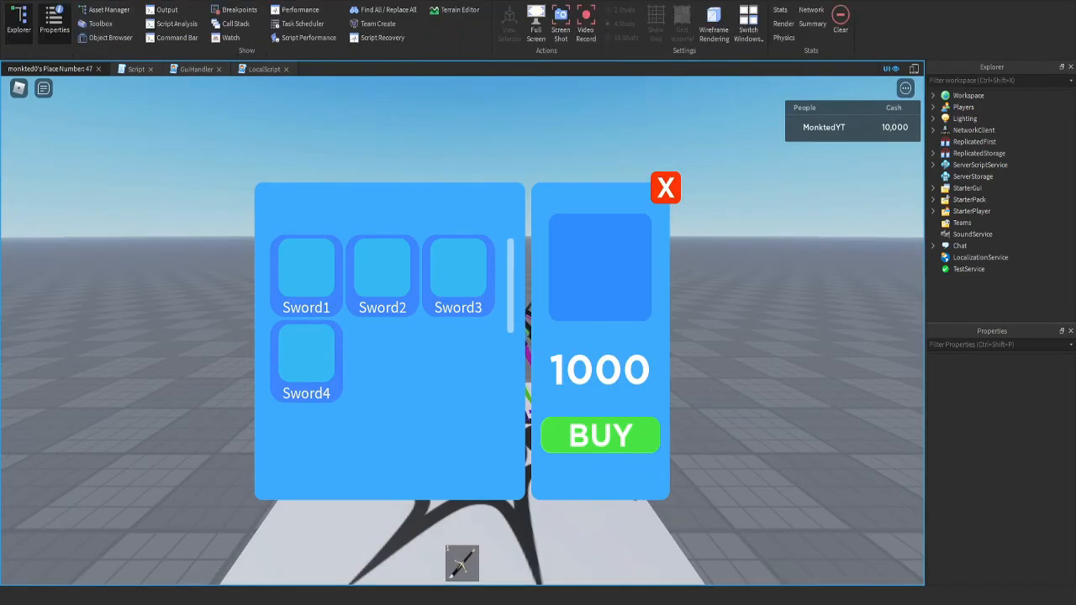
{"action": "left_click", "coordinate": [177, 23]}
{"action": "left_click", "coordinate": [167, 9]}
{"action": "left_click", "coordinate": [177, 24]}
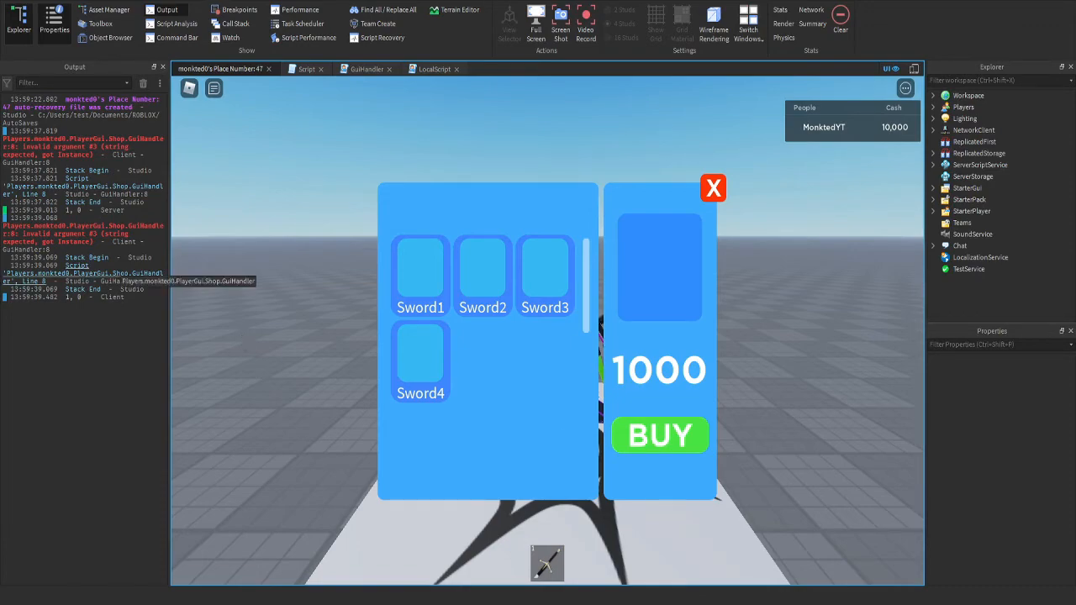
Open the GuiHandler error from the Output log and examine the Price.Text assignment on line 8
{"action": "left_click", "coordinate": [50, 229]}
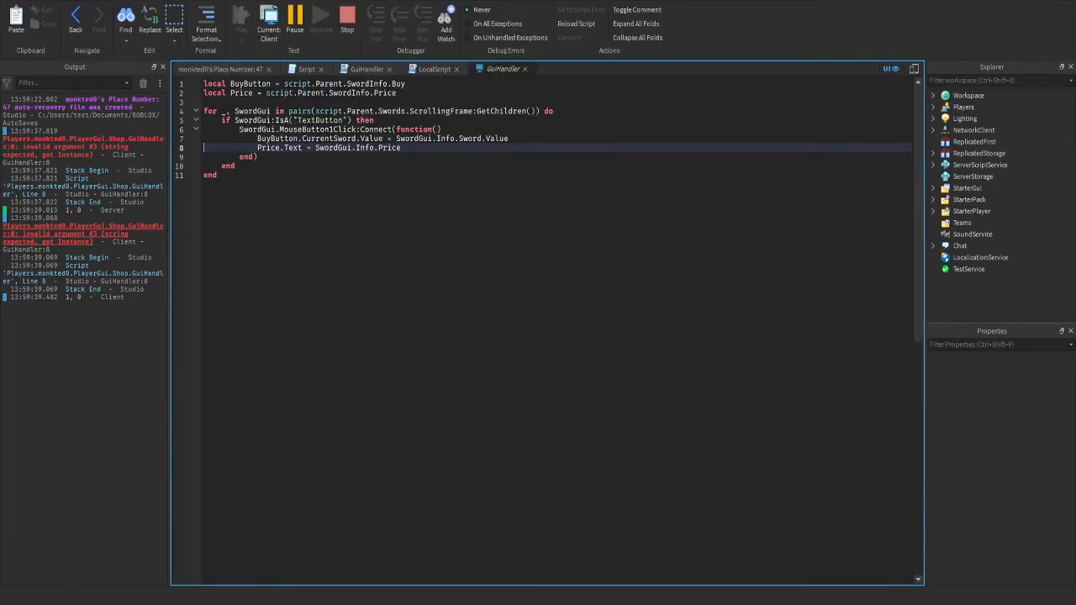
{"action": "left_click_drag", "start_coordinate": [238, 148], "coordinate": [303, 148]}
{"action": "left_click", "coordinate": [300, 148]}
Expand StarterGui and its Shop in the object hierarchy to view the shop's contents
{"action": "left_click", "coordinate": [933, 189]}
{"action": "left_click", "coordinate": [934, 188]}
{"action": "left_click", "coordinate": [934, 188]}
{"action": "left_click", "coordinate": [972, 200]}
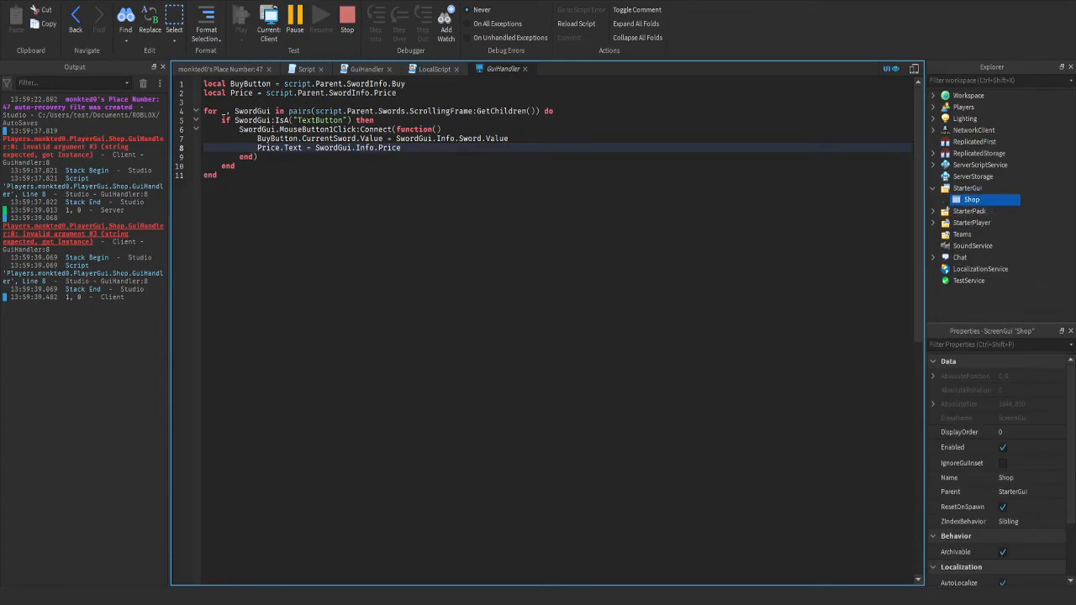
{"action": "left_click", "coordinate": [944, 200]}
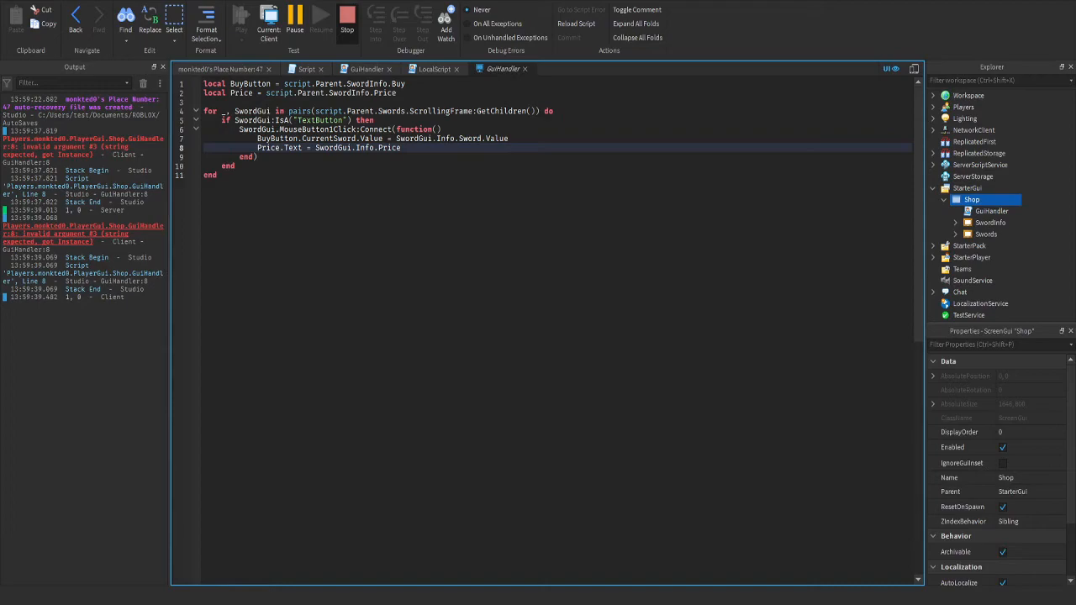
Stop the play test, reopen GuiHandler at the failing Price.Text line and close the Output window
{"action": "left_click", "coordinate": [347, 22]}
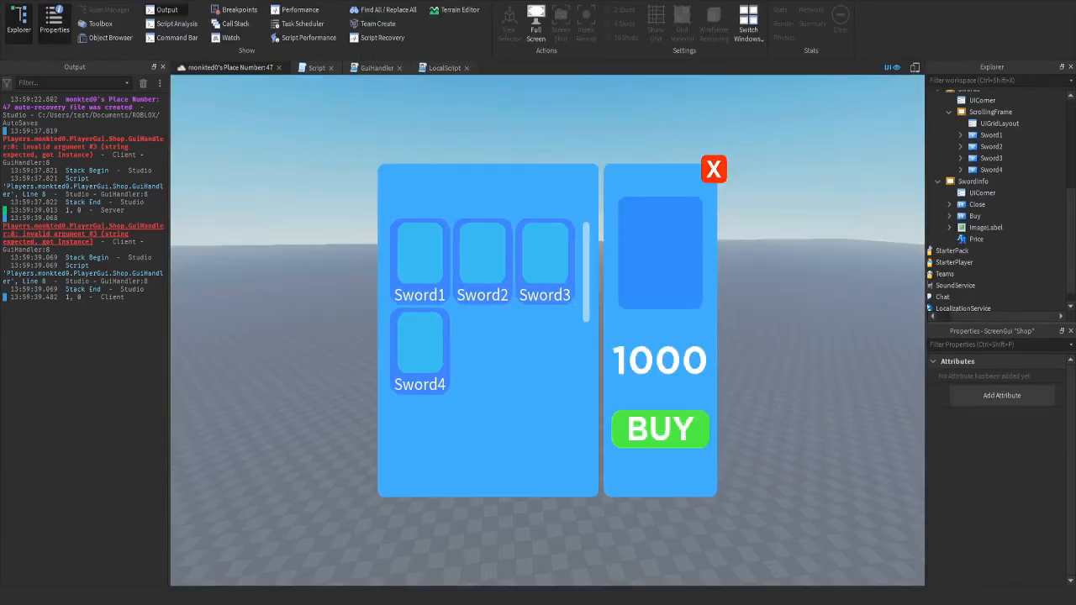
{"action": "left_click", "coordinate": [76, 146]}
{"action": "left_click", "coordinate": [257, 155]}
{"action": "left_click", "coordinate": [401, 146]}
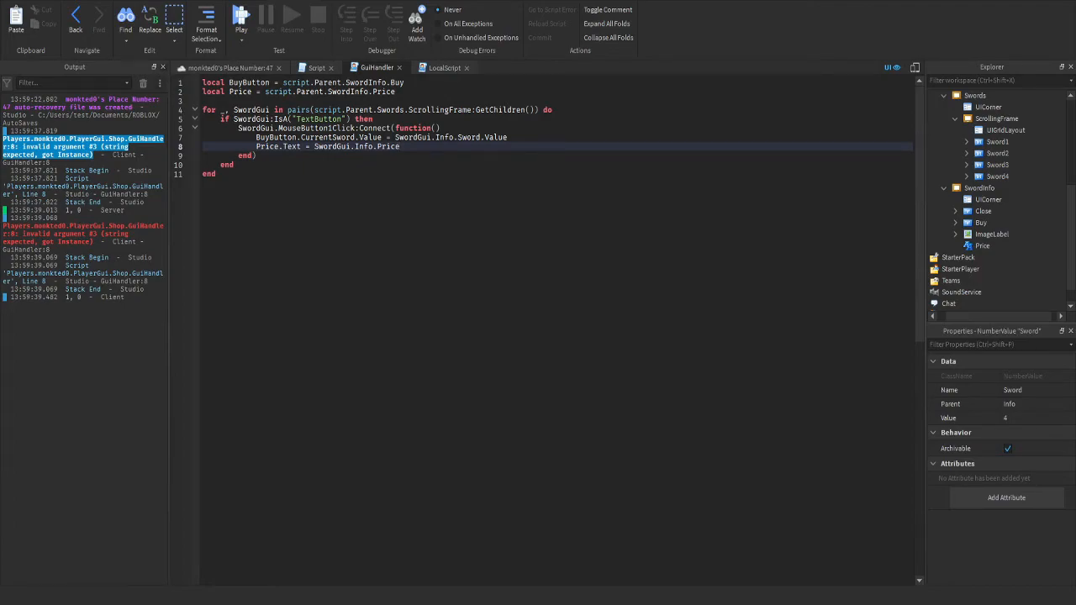
{"action": "left_click", "coordinate": [162, 66]}
Append .Value to line 8 so it reads Price.Text = SwordGui.Info.Price.Value
{"action": "left_click_drag", "start_coordinate": [144, 147], "coordinate": [229, 146]}
{"action": "left_click", "coordinate": [229, 146]}
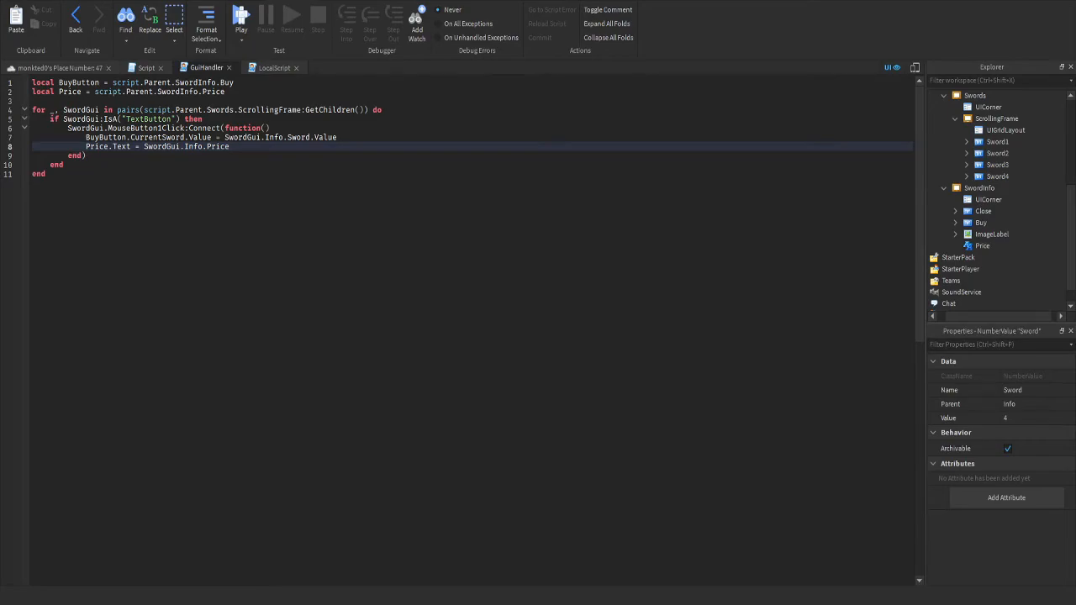
{"action": "type", "text": ".VAlue"}
{"action": "key", "text": "BackSpace"}
{"action": "key", "text": "BackSpace"}
{"action": "key", "text": "BackSpace"}
{"action": "key", "text": "BackSpace"}
{"action": "key", "text": "BackSpace"}
{"action": "type", "text": "Value"}
Play test the shop by choosing Sword1 to check its price text, and stop the test
{"action": "left_click", "coordinate": [60, 67]}
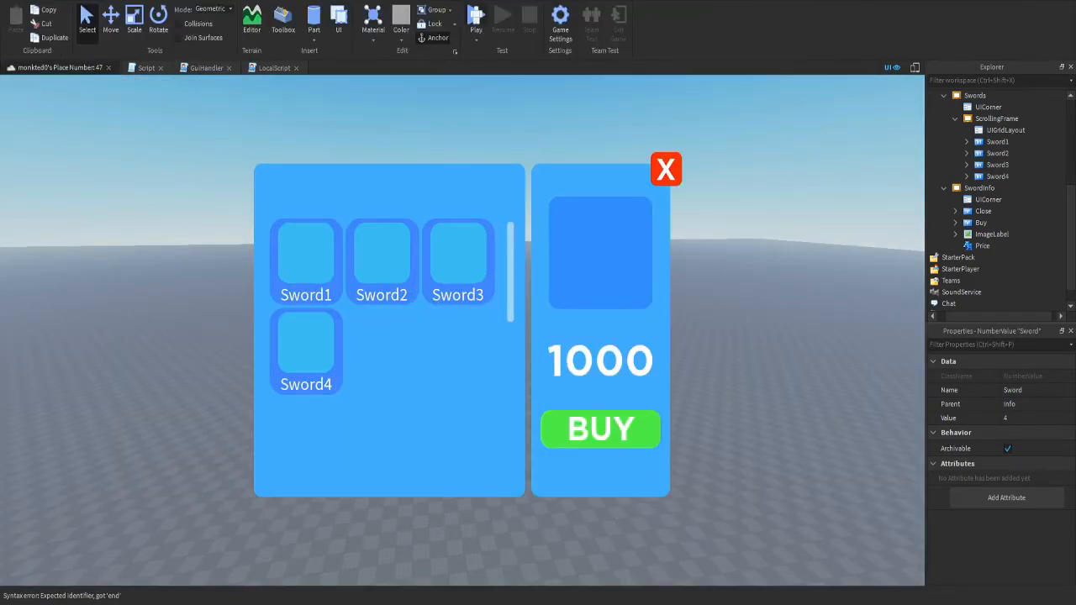
{"action": "key", "text": "F5"}
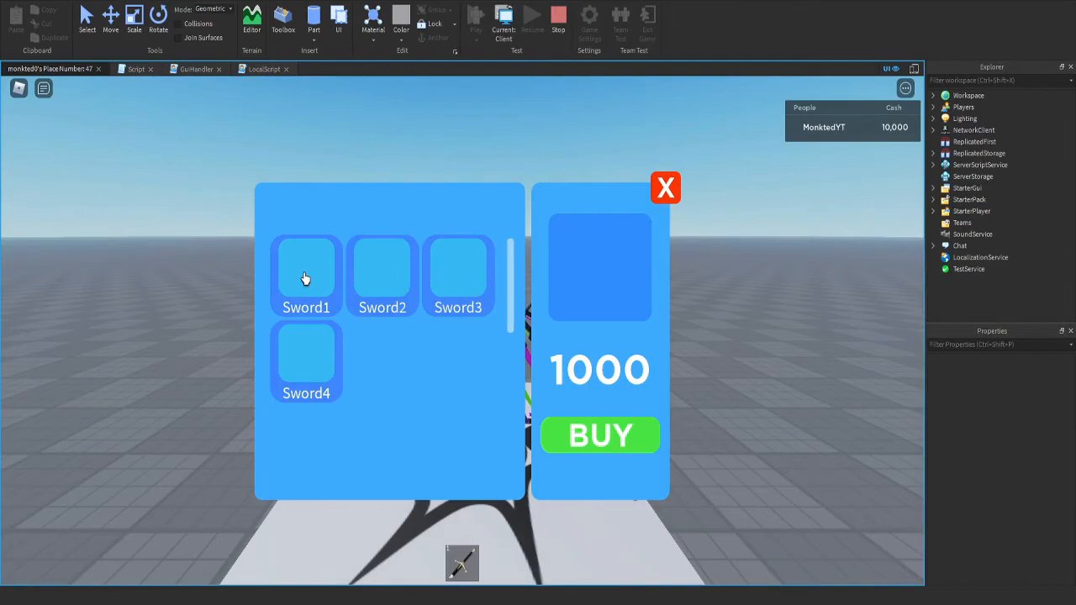
{"action": "left_click", "coordinate": [306, 279]}
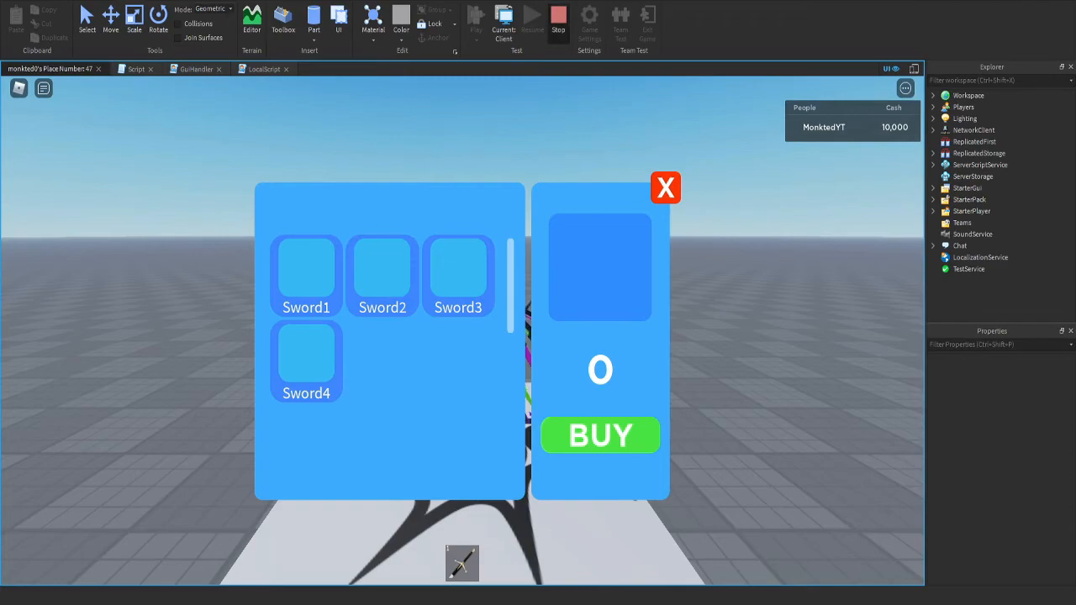
{"action": "left_click", "coordinate": [558, 18]}
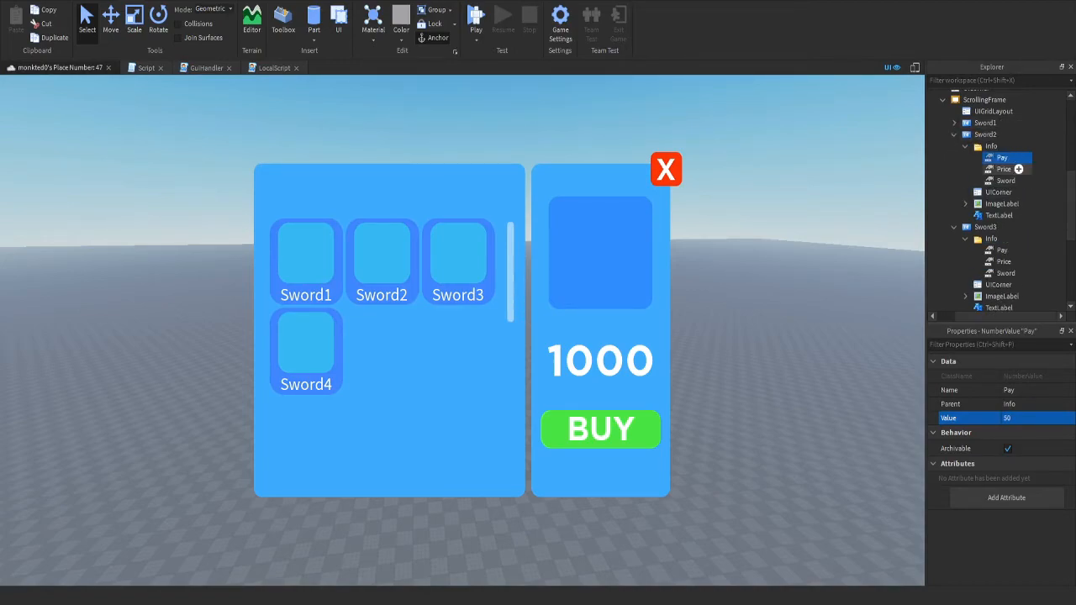
Check the Price values in the Info folders of Sword2, Sword3 and Sword4
{"action": "left_click", "coordinate": [1003, 169]}
{"action": "scroll", "coordinate": [1005, 185], "scroll_direction": "down", "scroll_amount": 2}
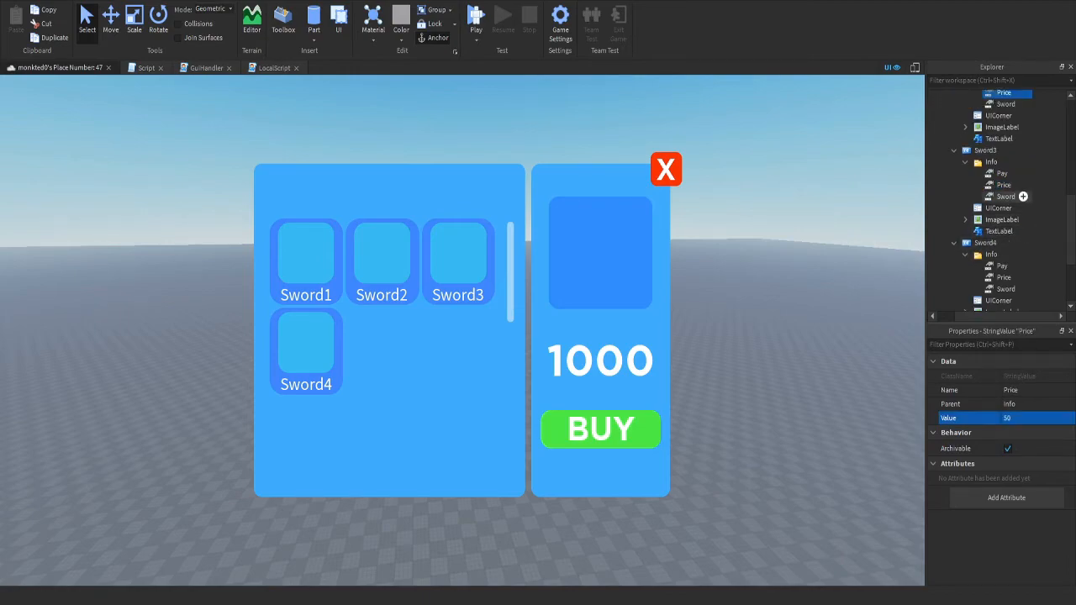
{"action": "left_click", "coordinate": [1004, 185]}
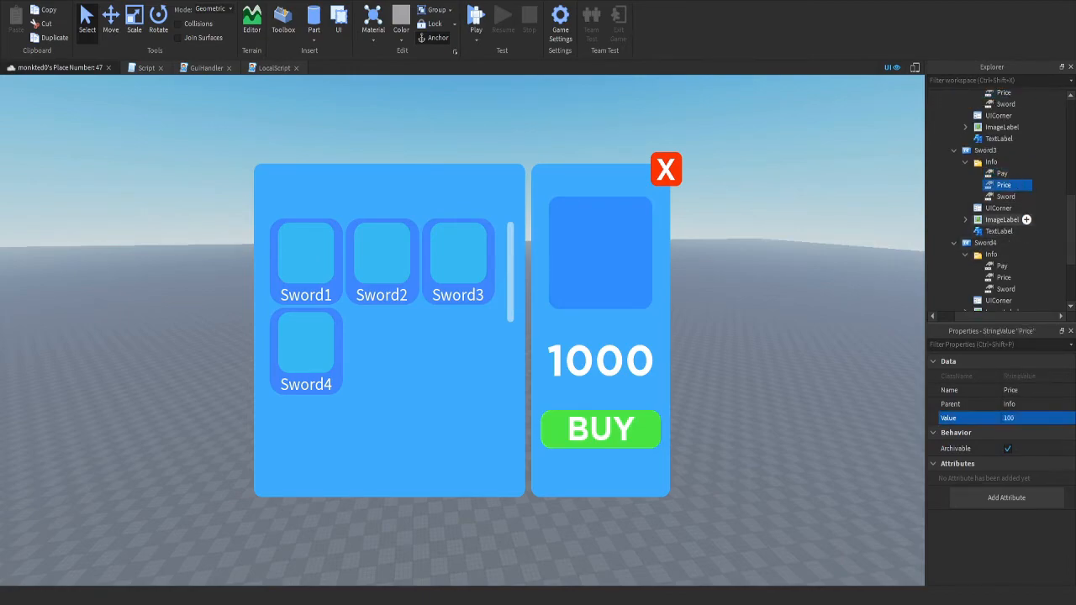
{"action": "scroll", "coordinate": [1017, 202], "scroll_direction": "down", "scroll_amount": 2}
{"action": "left_click", "coordinate": [1002, 189]}
Collapse the sword buttons and their ScrollingFrame in the object hierarchy
{"action": "left_click", "coordinate": [1018, 201]}
{"action": "scroll", "coordinate": [1013, 201], "scroll_direction": "up", "scroll_amount": 3}
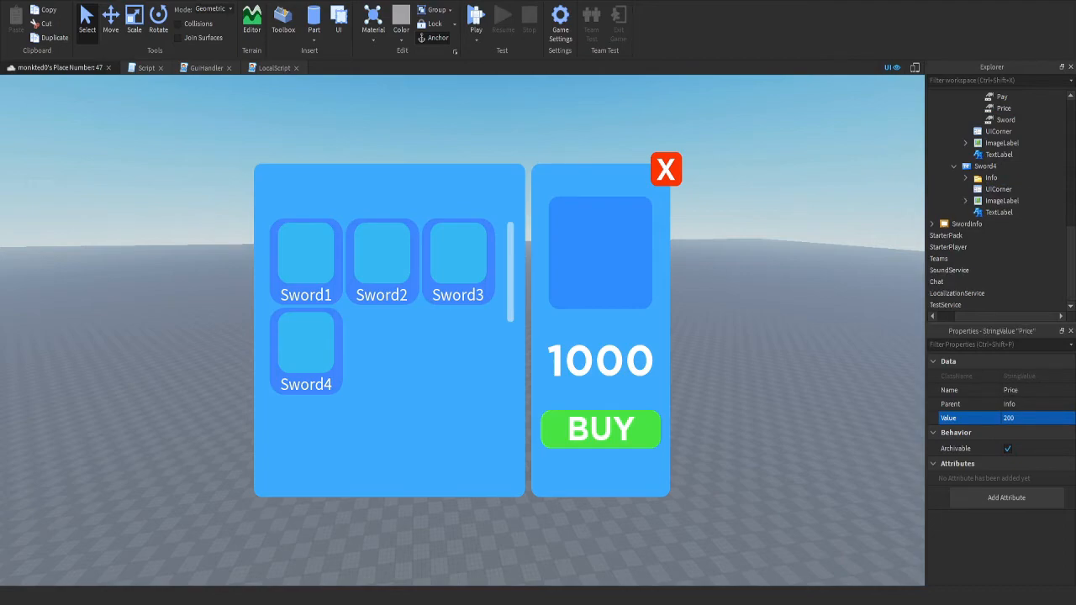
{"action": "left_click", "coordinate": [954, 196]}
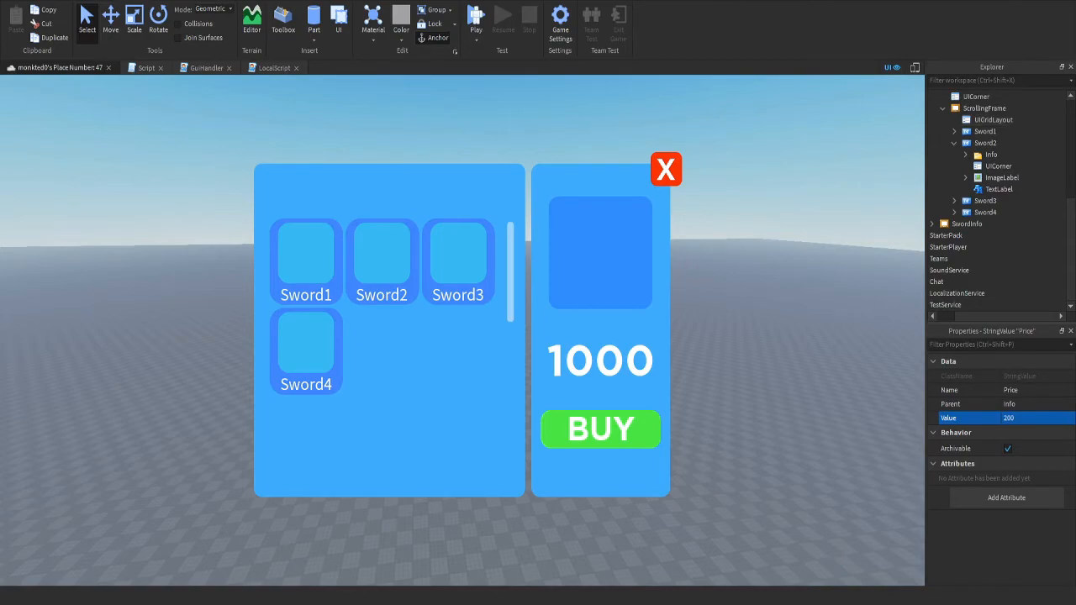
{"action": "left_click", "coordinate": [954, 109]}
{"action": "left_click", "coordinate": [949, 155]}
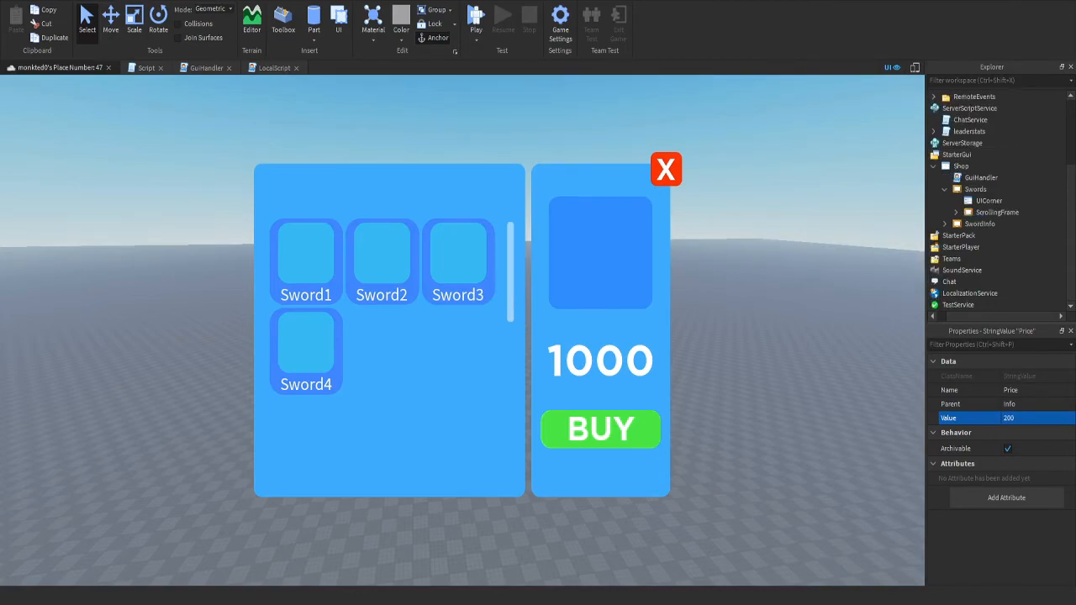
Review the LocalScript and GuiHandler code, and inspect the leaderstats script's contents in ServerScriptService
{"action": "left_click", "coordinate": [274, 68]}
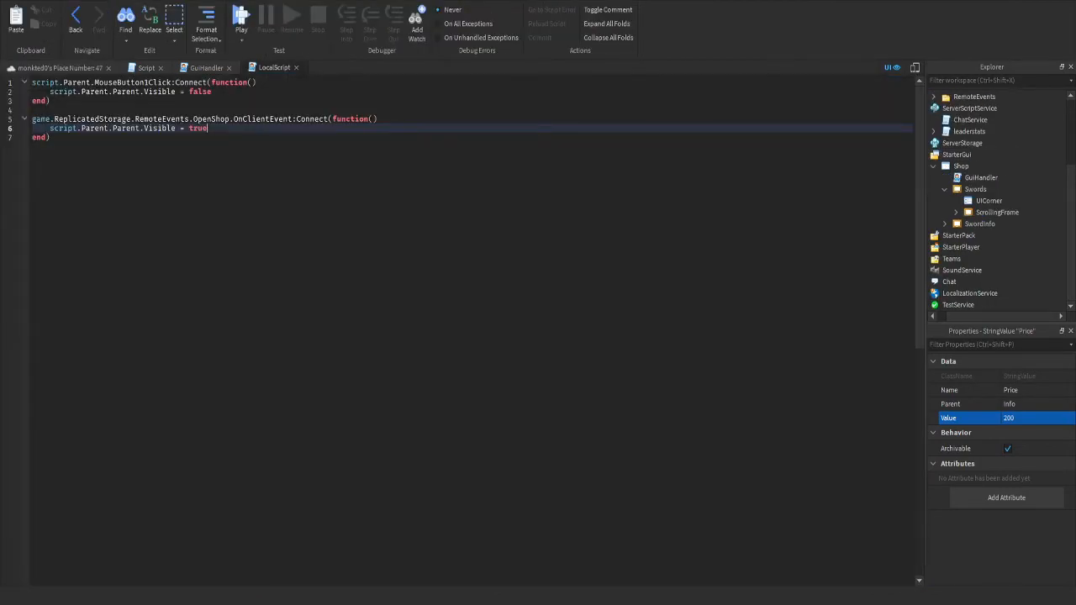
{"action": "left_click", "coordinate": [59, 67]}
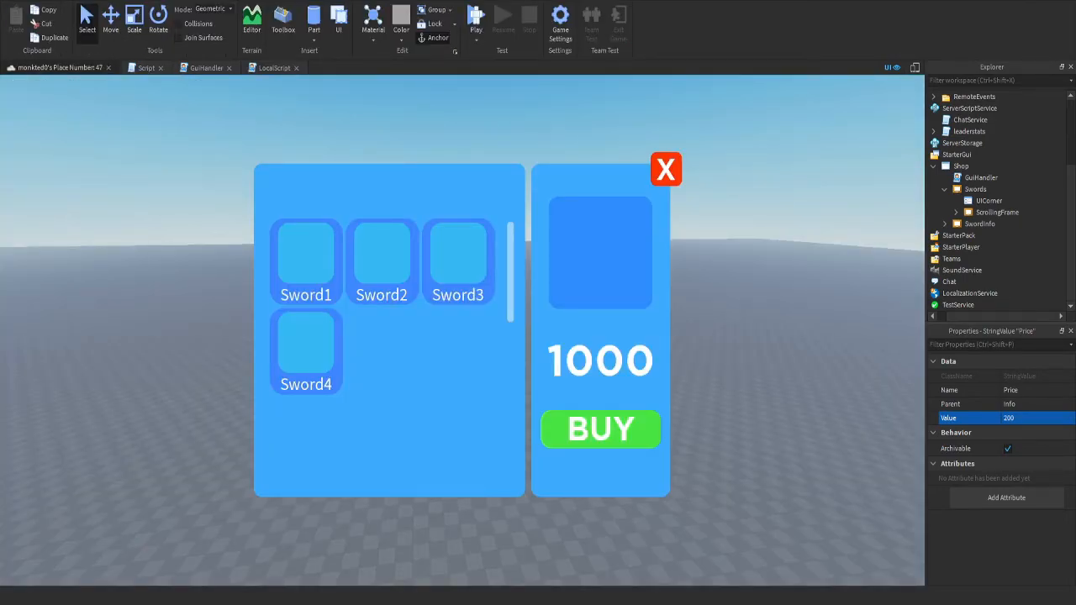
{"action": "left_click", "coordinate": [206, 67]}
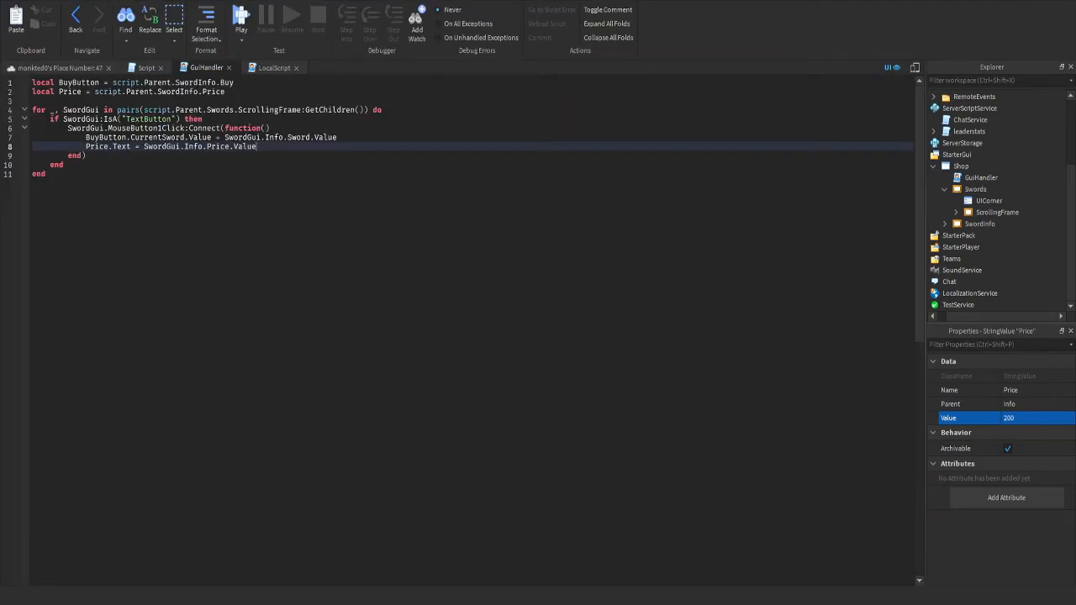
{"action": "left_click", "coordinate": [59, 67]}
{"action": "scroll", "coordinate": [996, 201], "scroll_direction": "up", "scroll_amount": 3}
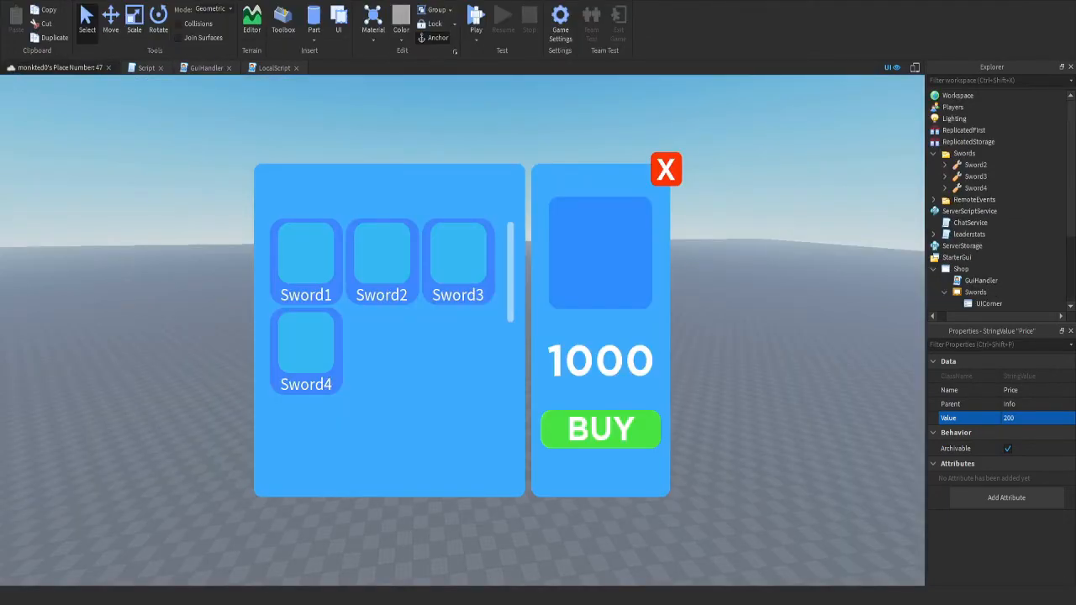
{"action": "left_click", "coordinate": [945, 234]}
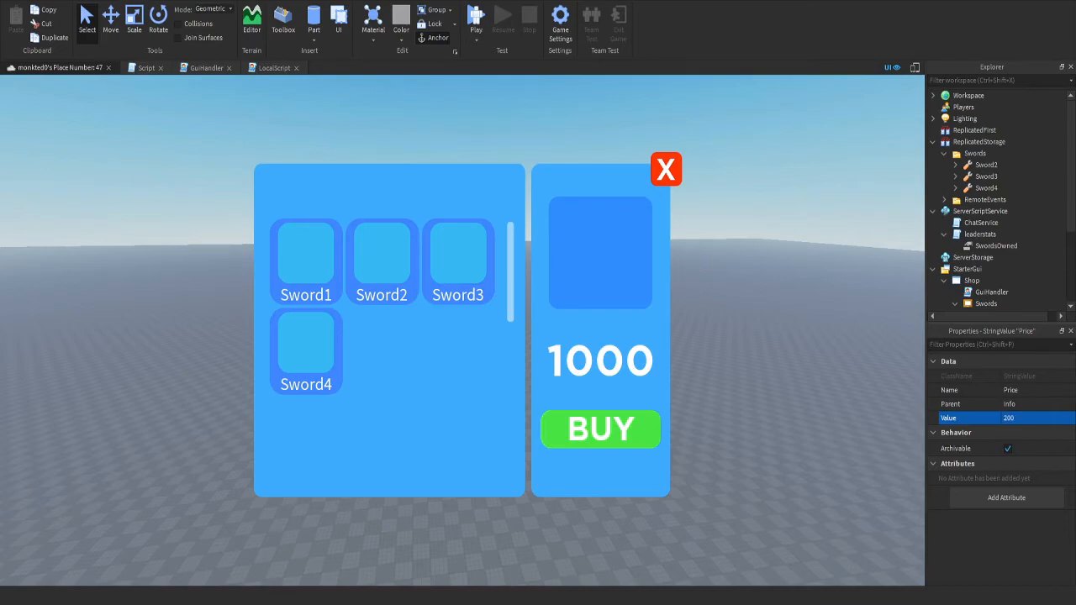
{"action": "double_click", "coordinate": [979, 234]}
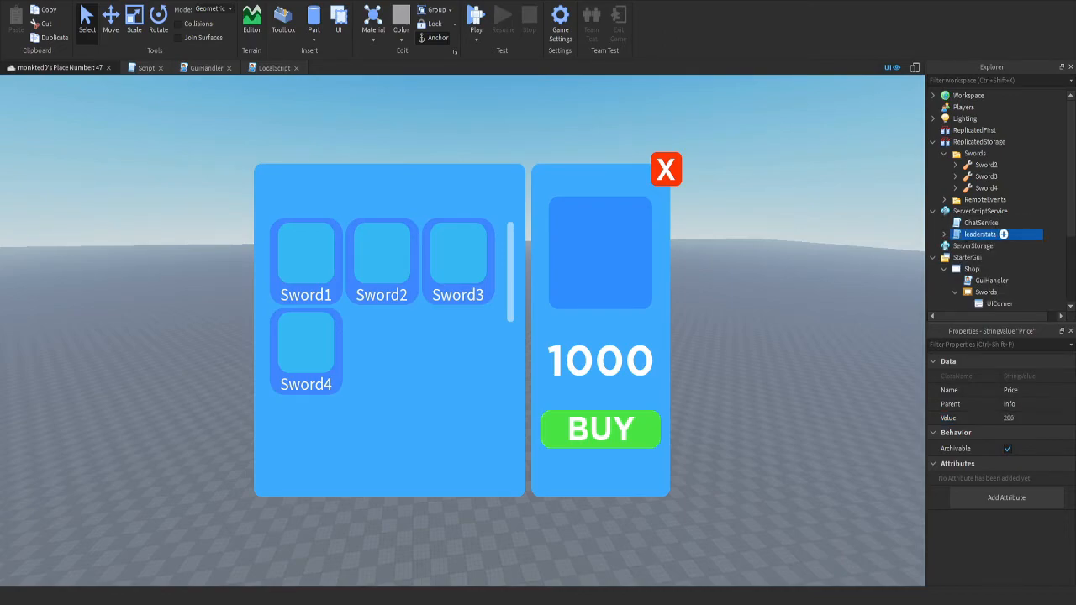
{"action": "left_click", "coordinate": [1009, 211]}
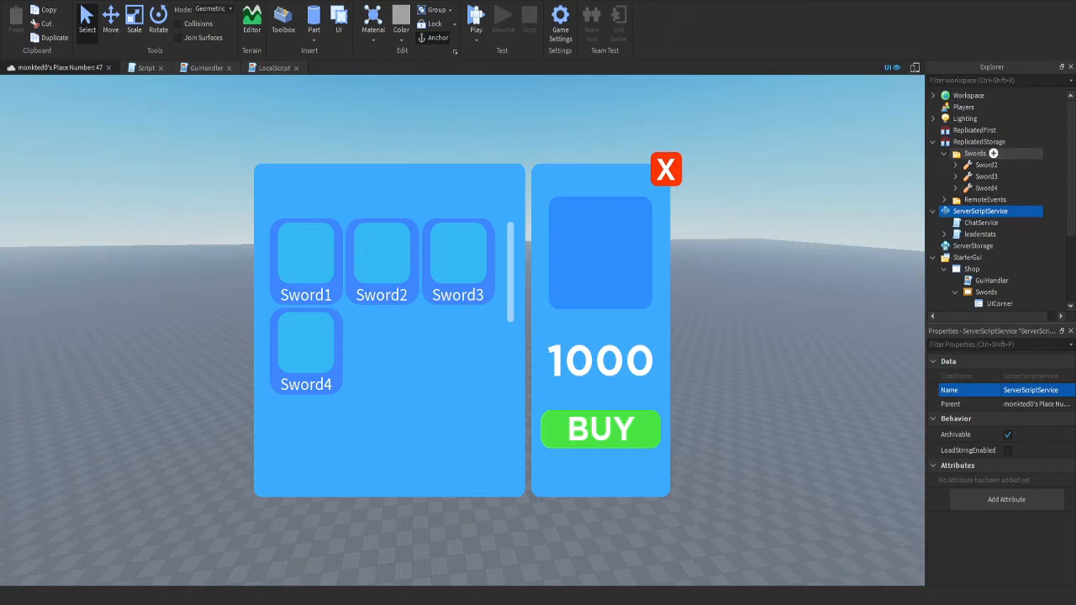
Add a RemoteEvent to the RemoteEvents folder and name it BuySword
{"action": "left_click", "coordinate": [1009, 200]}
{"action": "left_click", "coordinate": [1014, 200]}
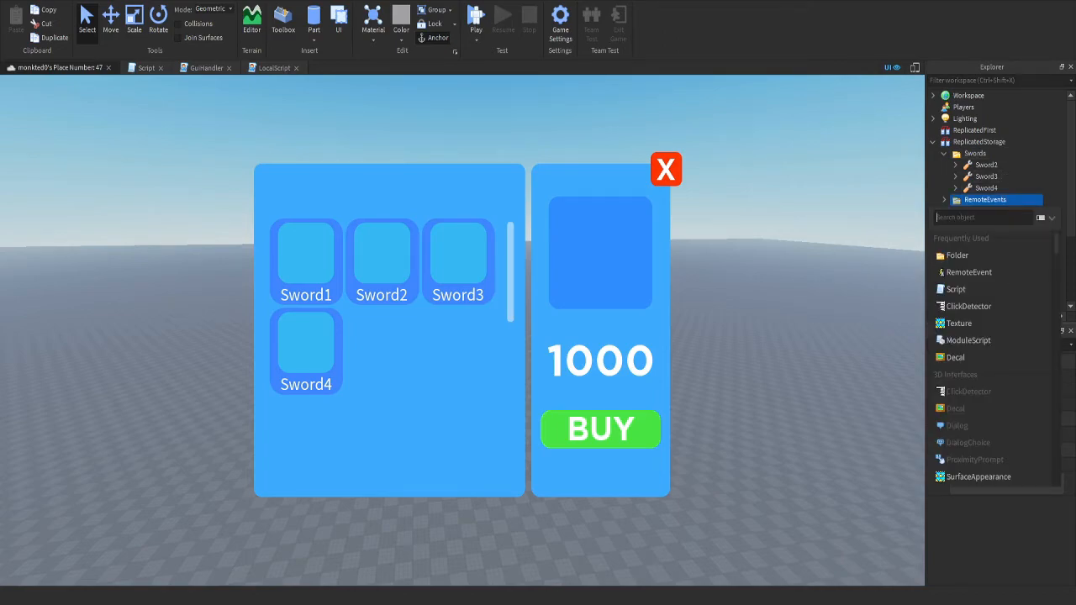
{"action": "type", "text": "RE"}
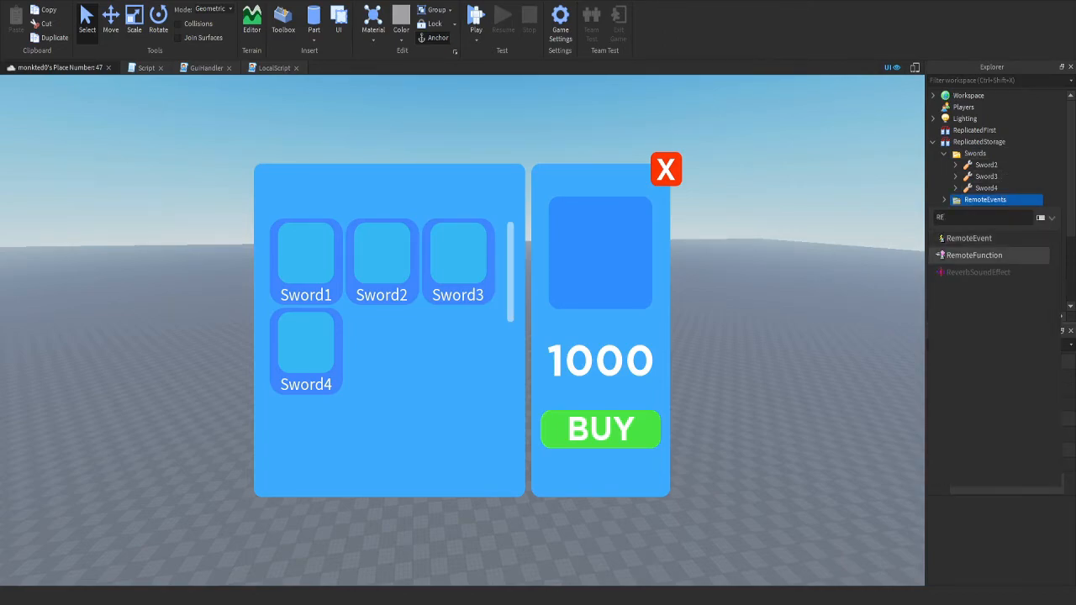
{"action": "left_click", "coordinate": [969, 238]}
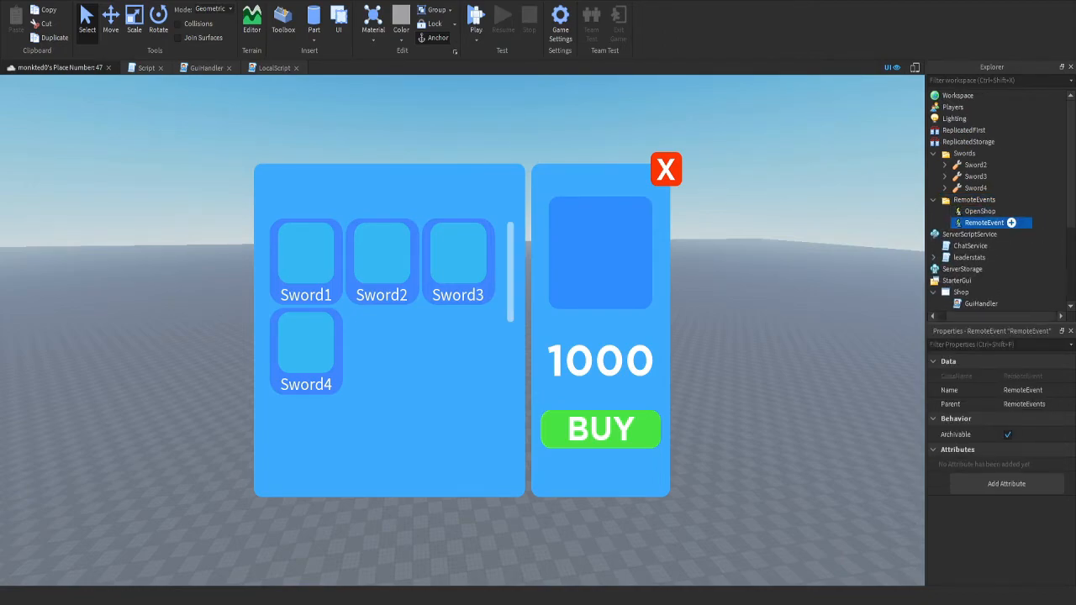
{"action": "key", "text": "F2"}
{"action": "key", "text": "BackSpace"}
{"action": "type", "text": "BuySword"}
{"action": "key", "text": "Return"}
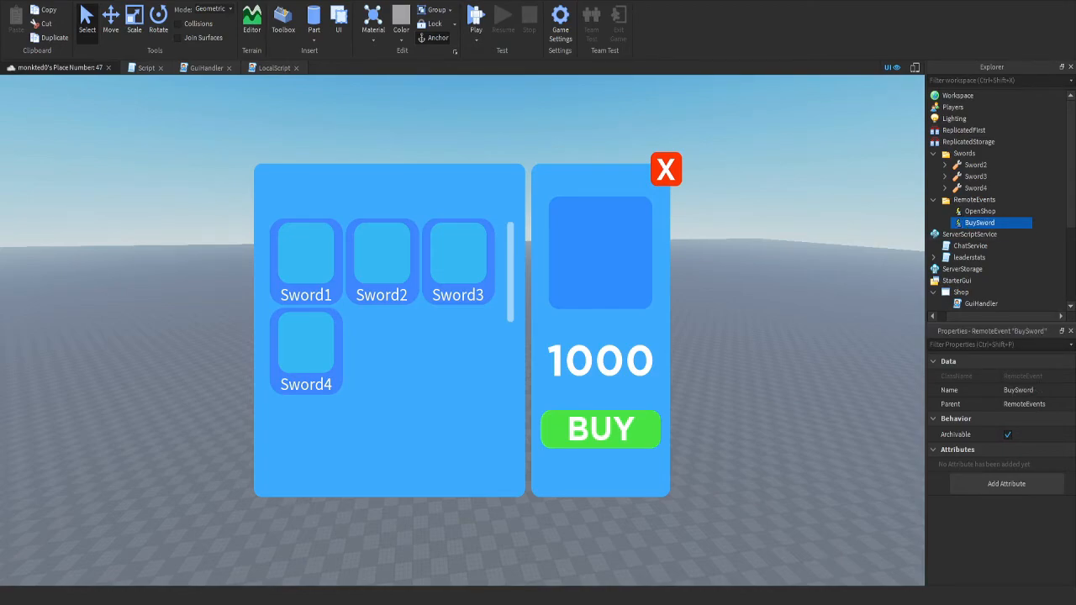
Return to the GuiHandler script and add two new lines after the sword loop's final end
{"action": "left_click", "coordinate": [147, 68]}
{"action": "left_click", "coordinate": [207, 68]}
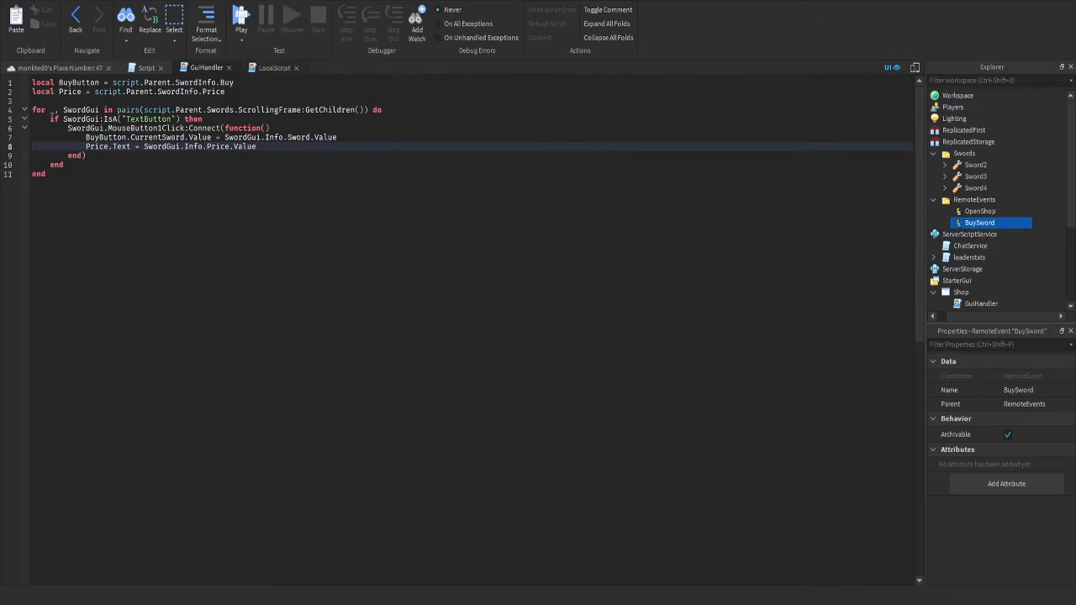
{"action": "left_click", "coordinate": [274, 68]}
{"action": "left_click", "coordinate": [207, 68]}
{"action": "left_click_drag", "start_coordinate": [67, 146], "coordinate": [257, 146]}
{"action": "left_click", "coordinate": [257, 146]}
{"action": "left_click_drag", "start_coordinate": [47, 174], "coordinate": [32, 174]}
{"action": "left_click", "coordinate": [47, 174]}
{"action": "key", "text": "Return"}
{"action": "key", "text": "Return"}
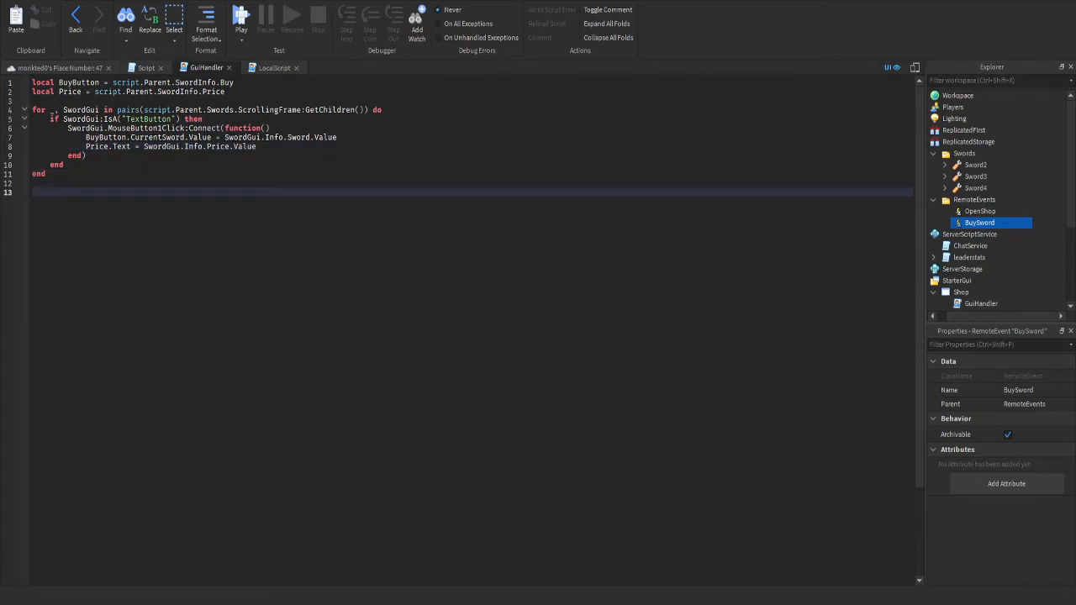
Write an empty BuyButton.MouseButton1Click:Connect(function() handler closed with end) below the sword loop
{"action": "type", "text": "se"}
{"action": "key", "text": "BackSpace"}
{"action": "key", "text": "BackSpace"}
{"action": "type", "text": "BuyButton"}
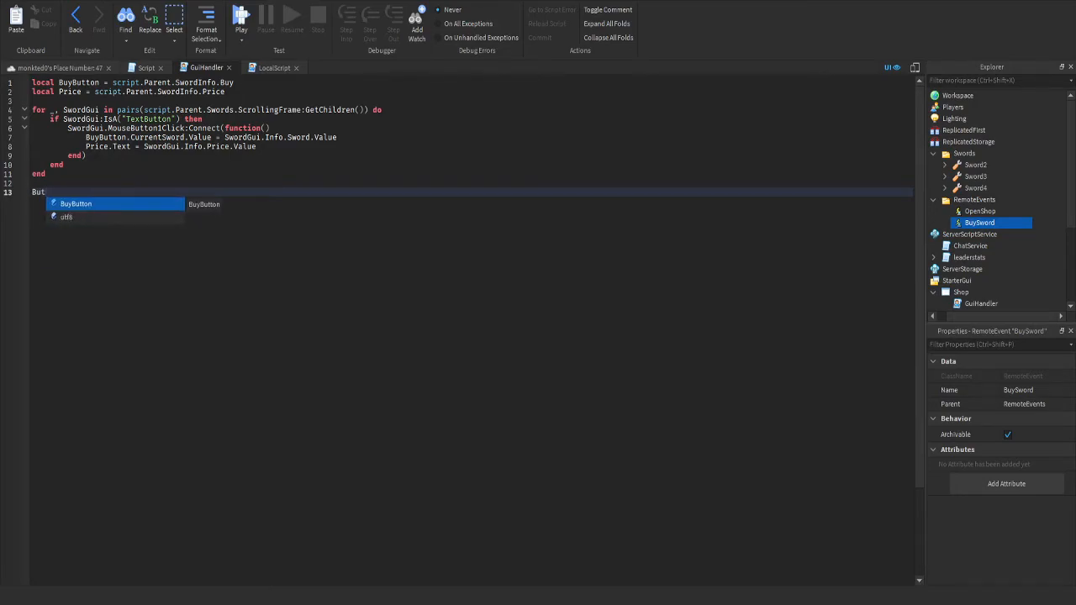
{"action": "type", "text": ".Mou"}
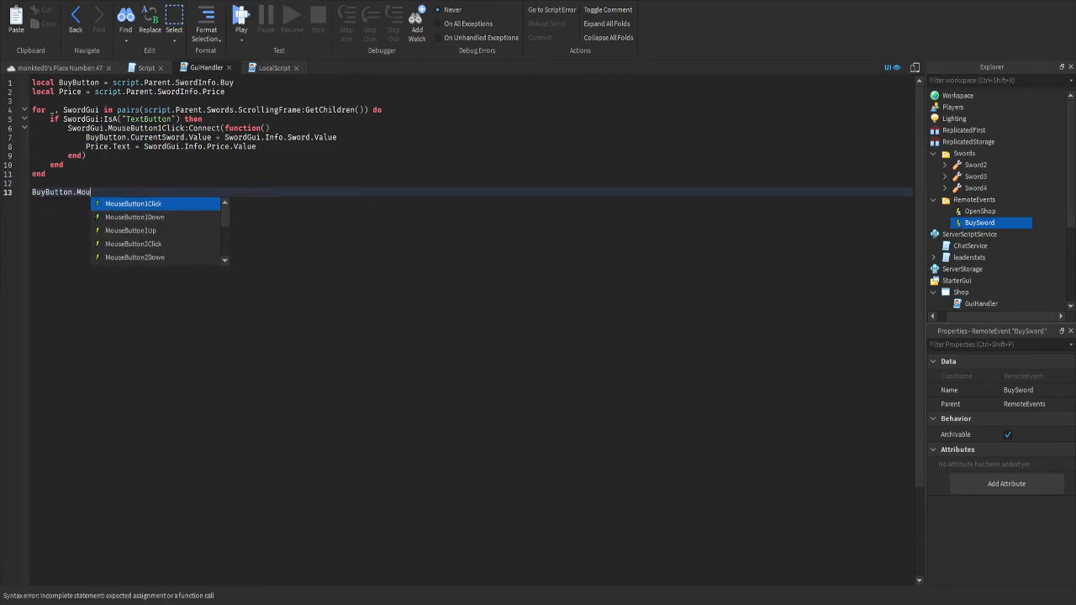
{"action": "type", "text": "seButton1Click:Connect(fun"}
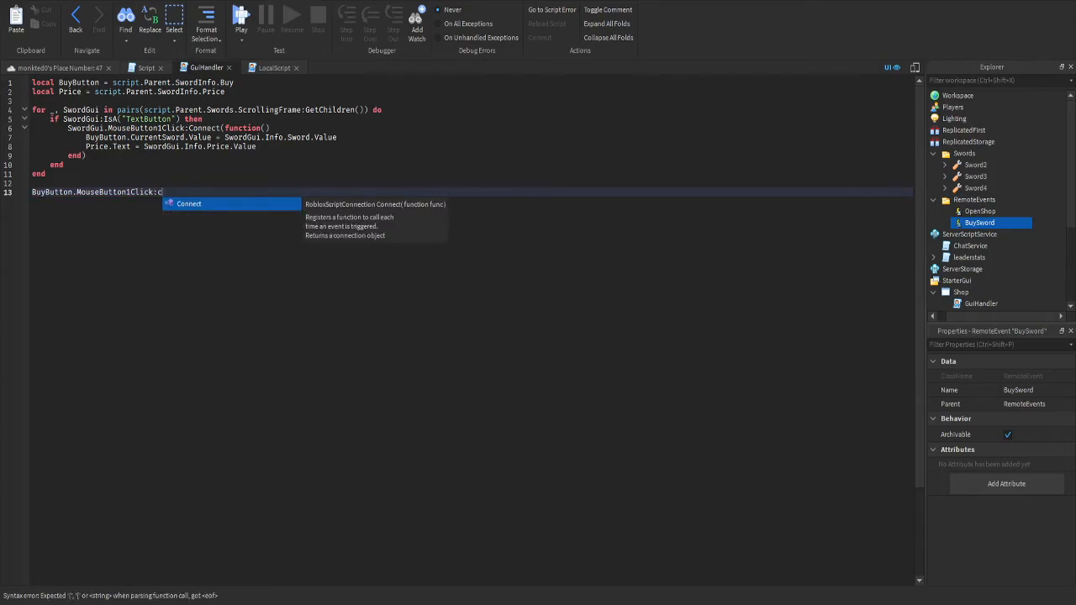
{"action": "key", "text": "Tab"}
{"action": "type", "text": "("}
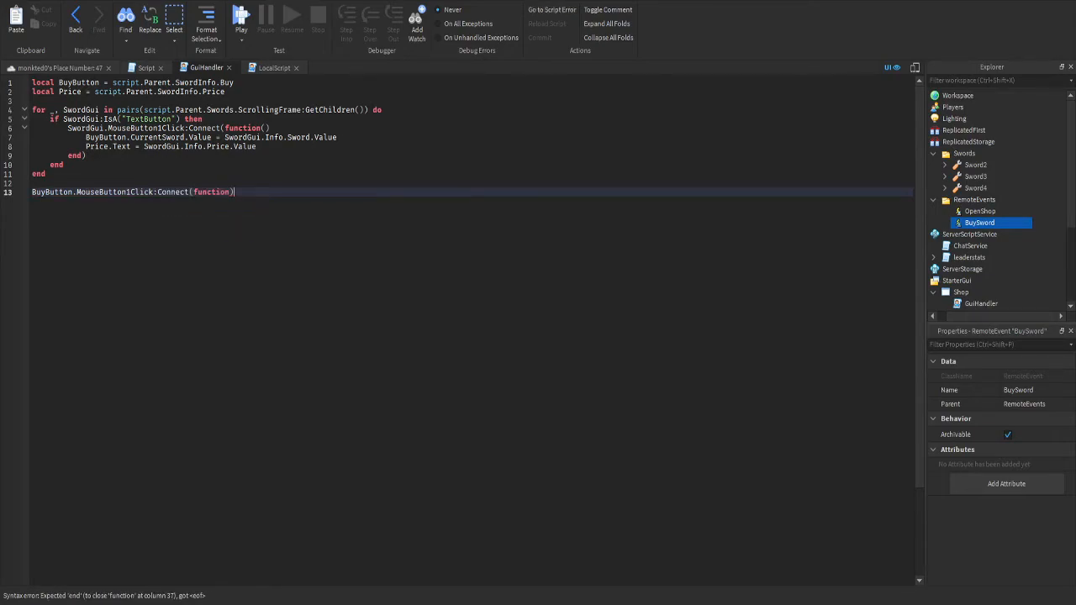
{"action": "key", "text": "Return"}
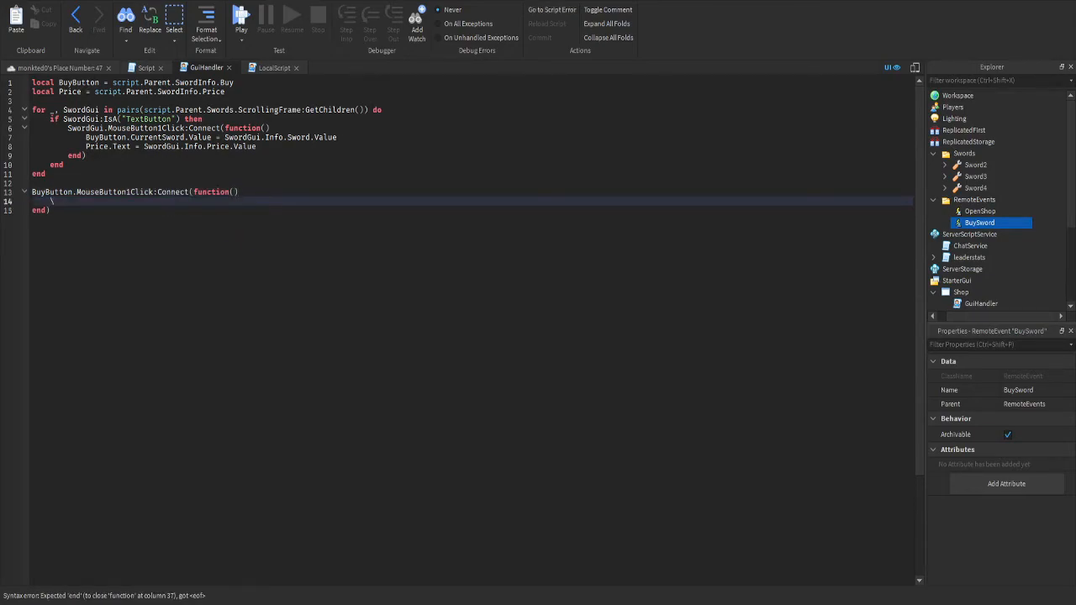
{"action": "key", "text": "BackSpace"}
{"action": "type", "text": "i"}
{"action": "key", "text": "BackSpace"}
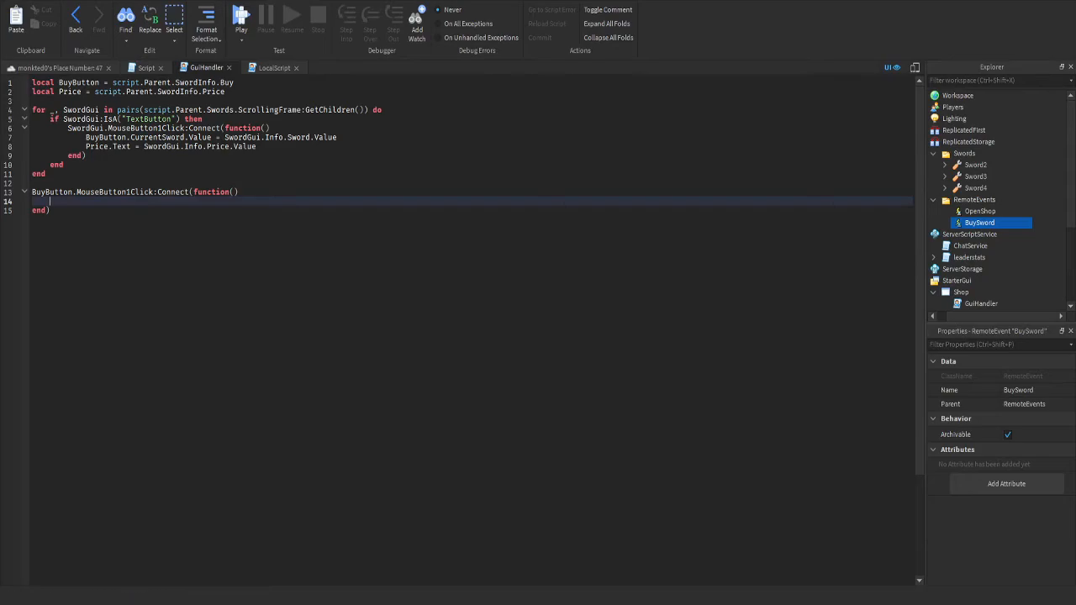
{"action": "type", "text": "i"}
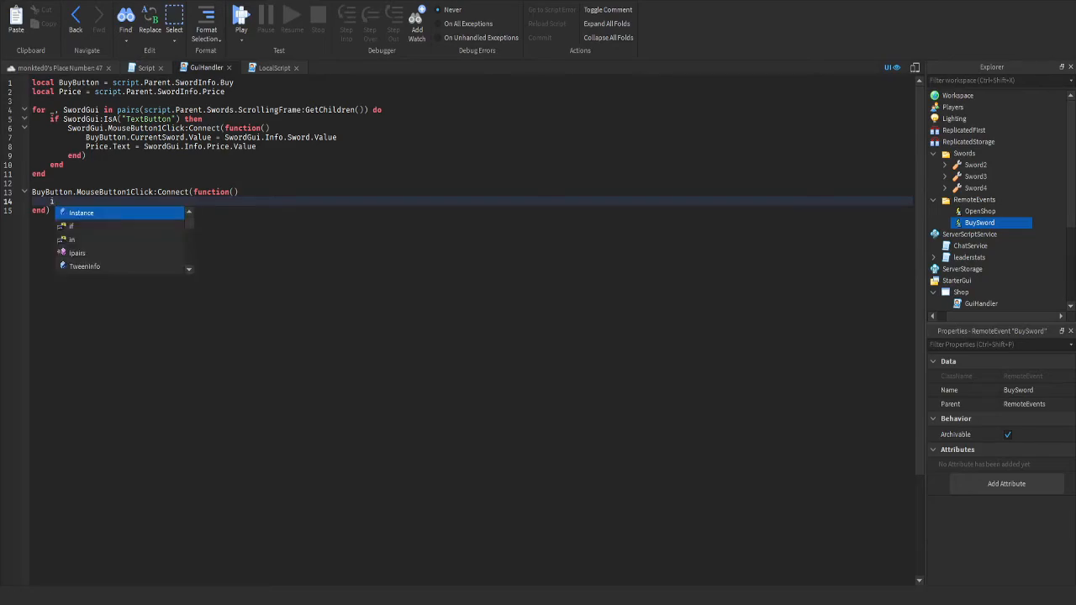
{"action": "key", "text": "BackSpace"}
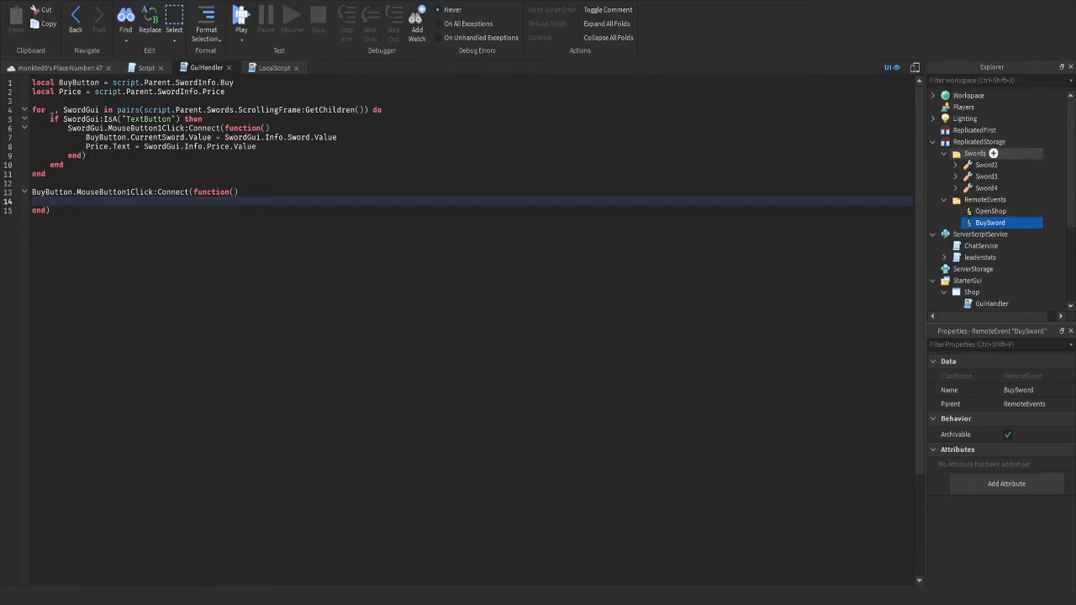
Expand the leaderstats script in ServerScriptService and examine it and its SwordsOwned value
{"action": "scroll", "coordinate": [993, 202], "scroll_direction": "down", "scroll_amount": 2}
{"action": "left_click", "coordinate": [944, 181]}
{"action": "left_click", "coordinate": [986, 193]}
{"action": "left_click", "coordinate": [974, 181]}
{"action": "left_click", "coordinate": [974, 157]}
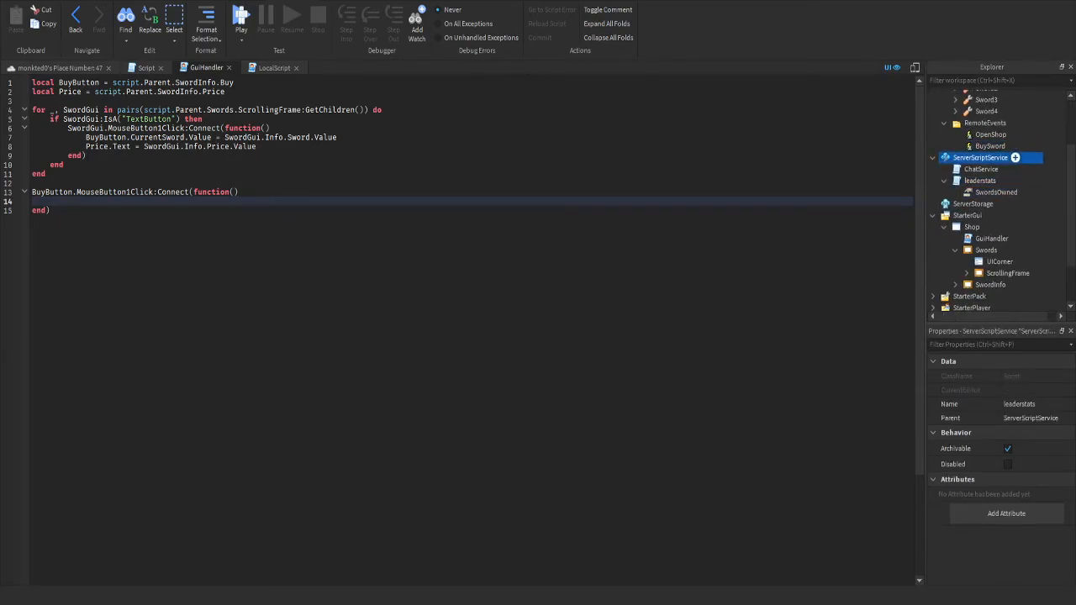
{"action": "left_click", "coordinate": [1003, 181]}
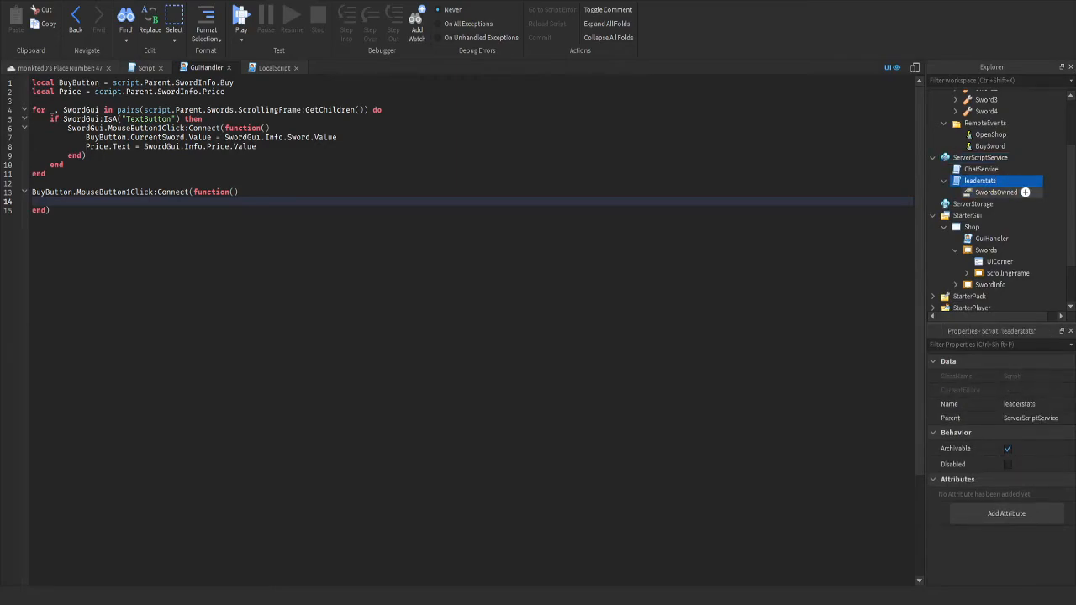
Open the leaderstats script and, below Cash.Parent = stats, add local SwordsOwned = script.SwordsOwned after a blank line
{"action": "left_click", "coordinate": [274, 68]}
{"action": "left_click", "coordinate": [146, 69]}
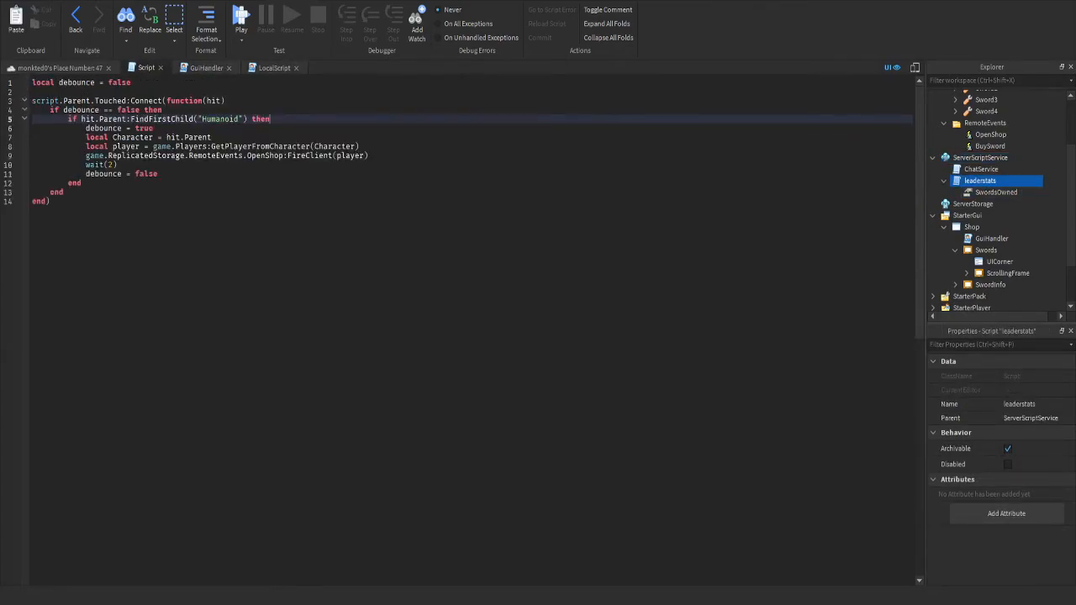
{"action": "double_click", "coordinate": [1003, 181]}
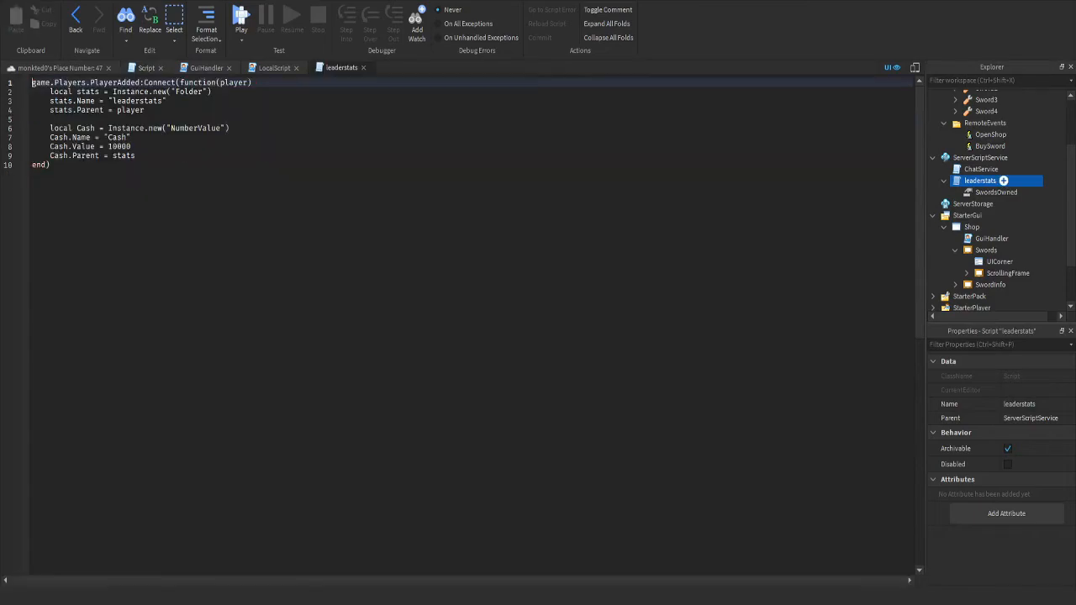
{"action": "left_click", "coordinate": [136, 156]}
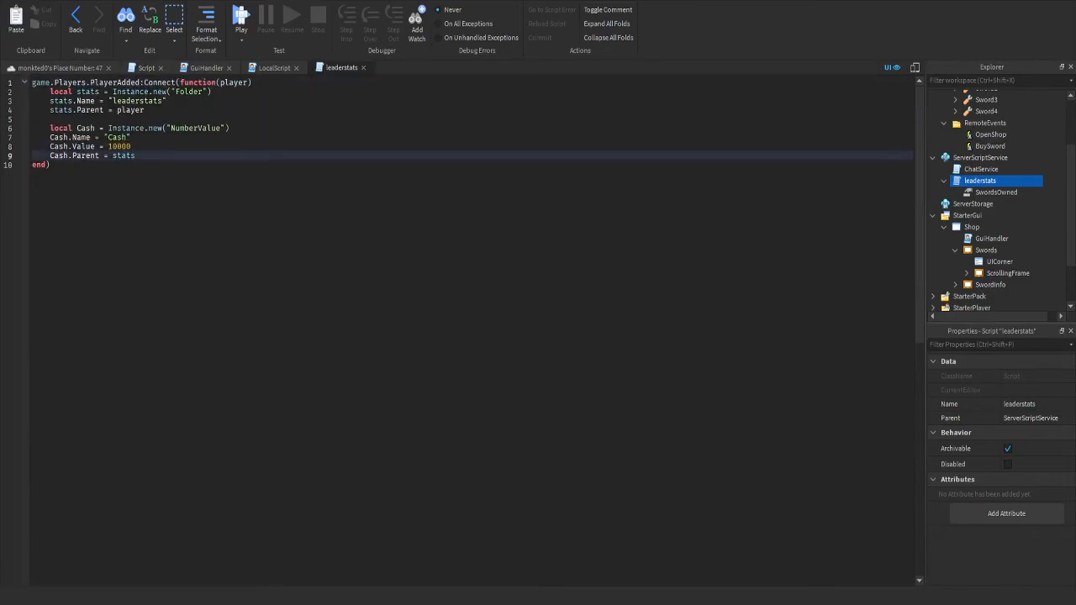
{"action": "key", "text": "Return"}
{"action": "key", "text": "Return"}
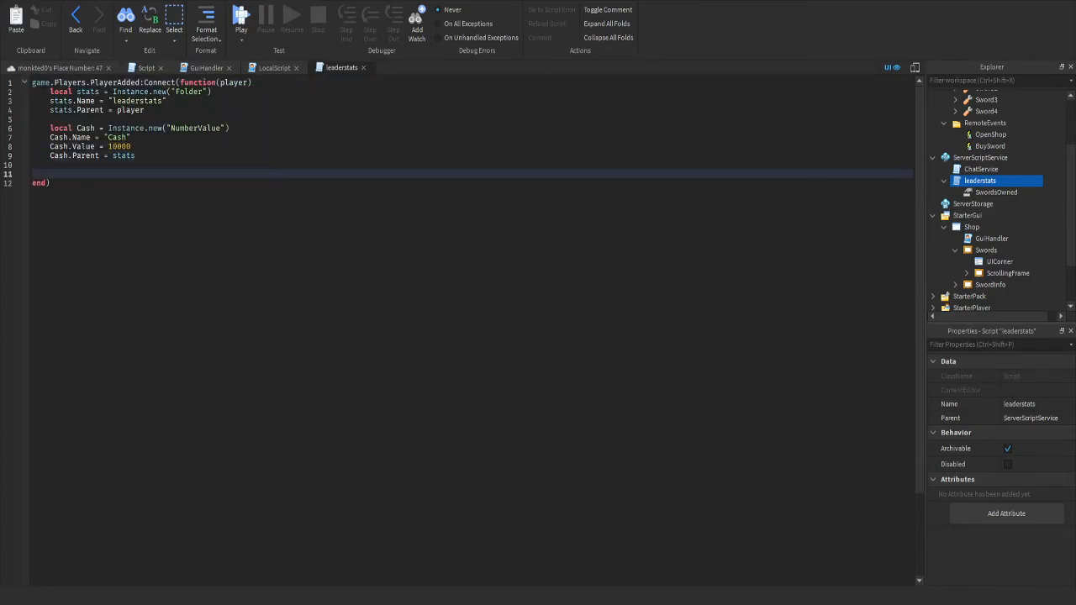
{"action": "type", "text": "local S"}
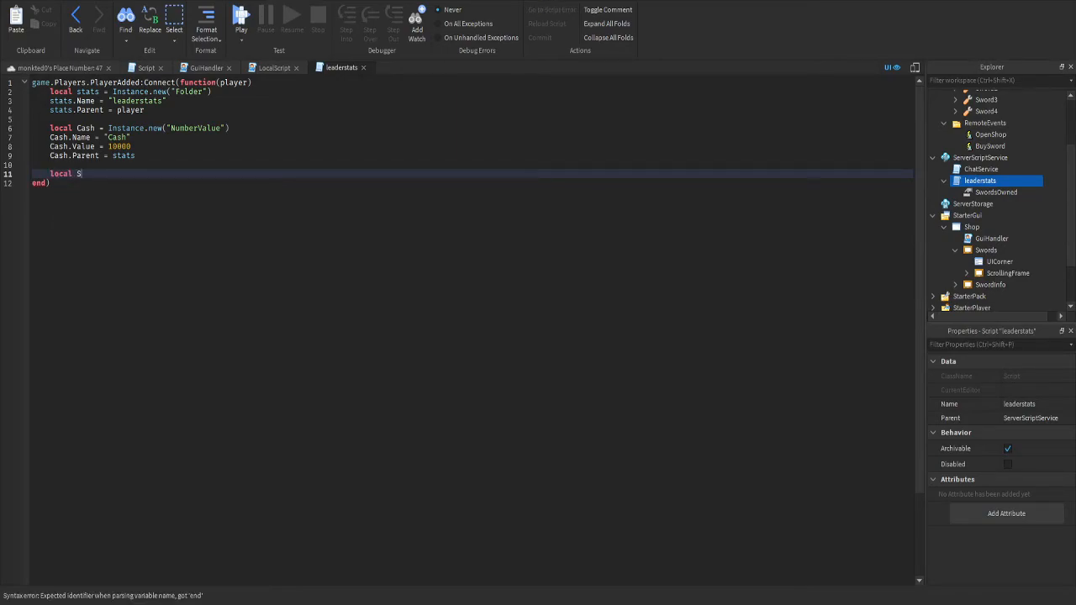
{"action": "key", "text": "BackSpace"}
{"action": "type", "text": "SwordsOwned = "}
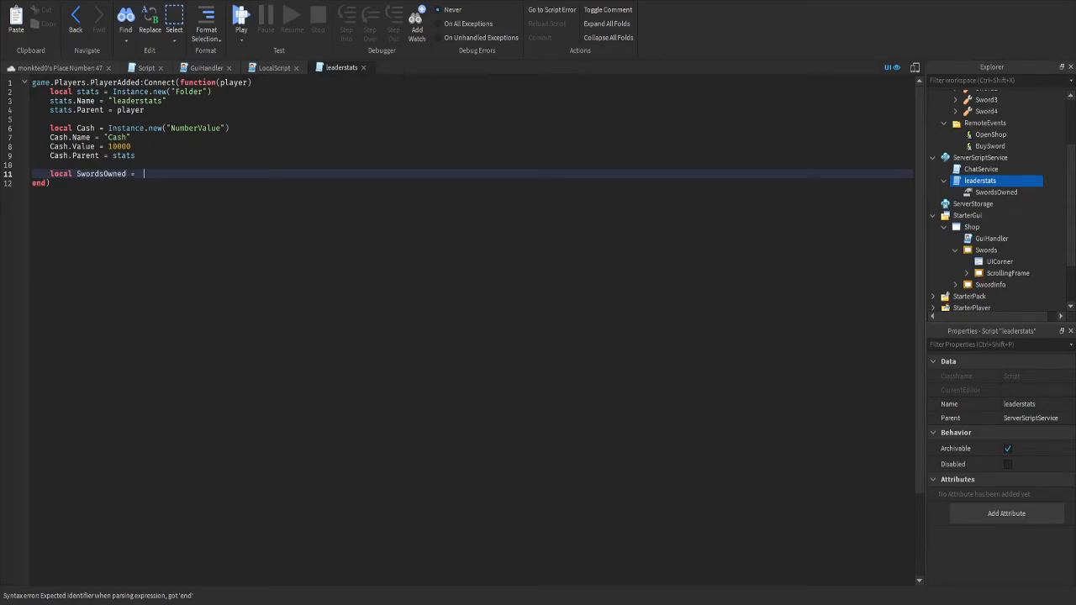
{"action": "type", "text": "script.Sw"}
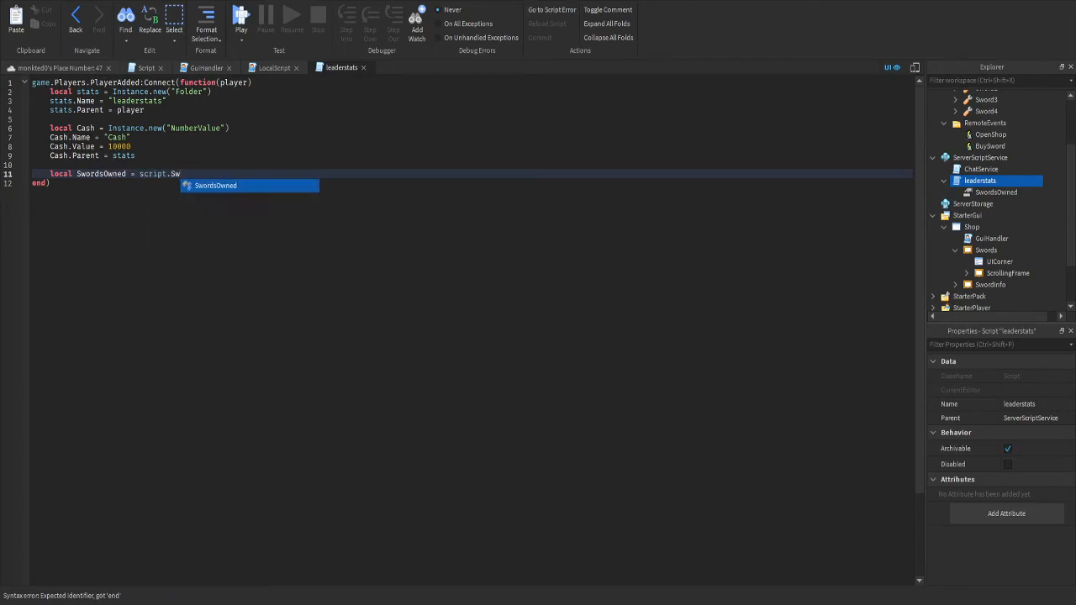
{"action": "key", "text": "Tab"}
Parent SwordsOwned to the player with SwordsOwned.Parent = player and add a new line below it
{"action": "key", "text": "Return"}
{"action": "type", "text": "Sw"}
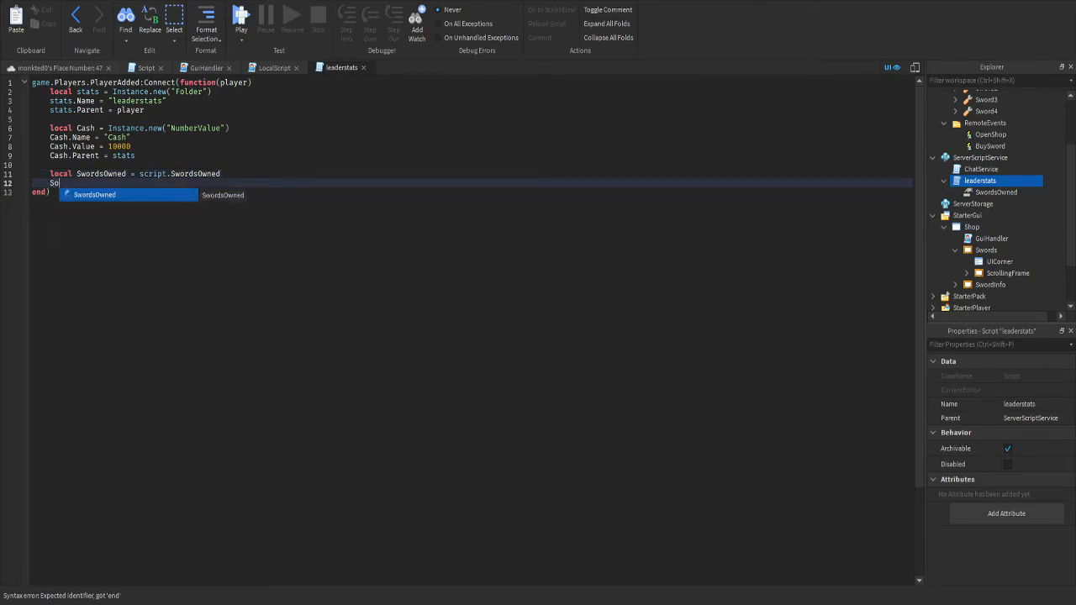
{"action": "key", "text": "Tab"}
{"action": "type", "text": ".P"}
{"action": "key", "text": "Tab"}
{"action": "type", "text": "= p"}
{"action": "key", "text": "Tab"}
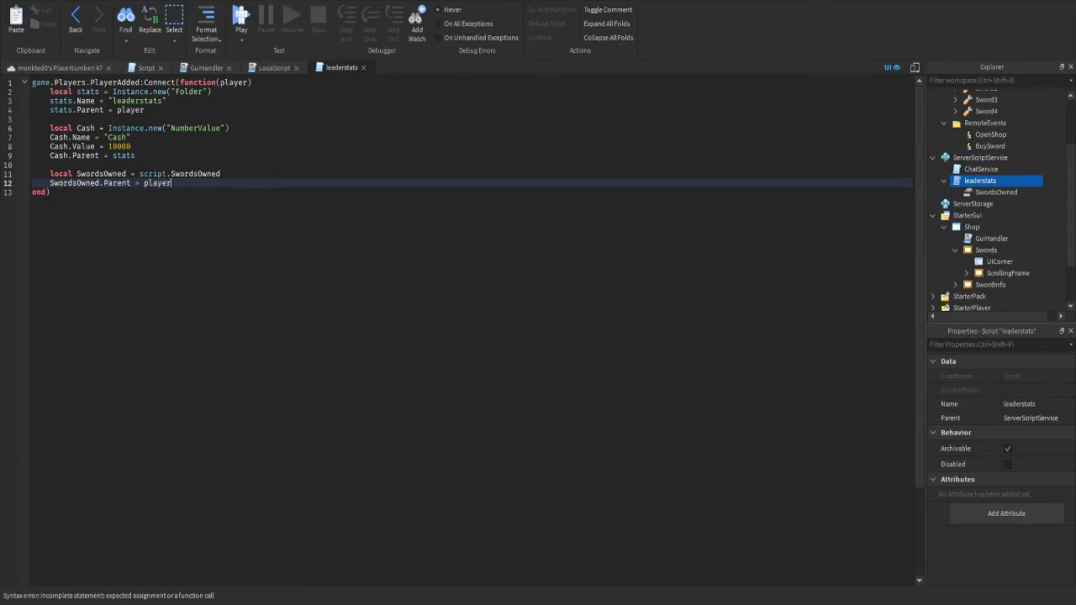
{"action": "key", "text": "Return"}
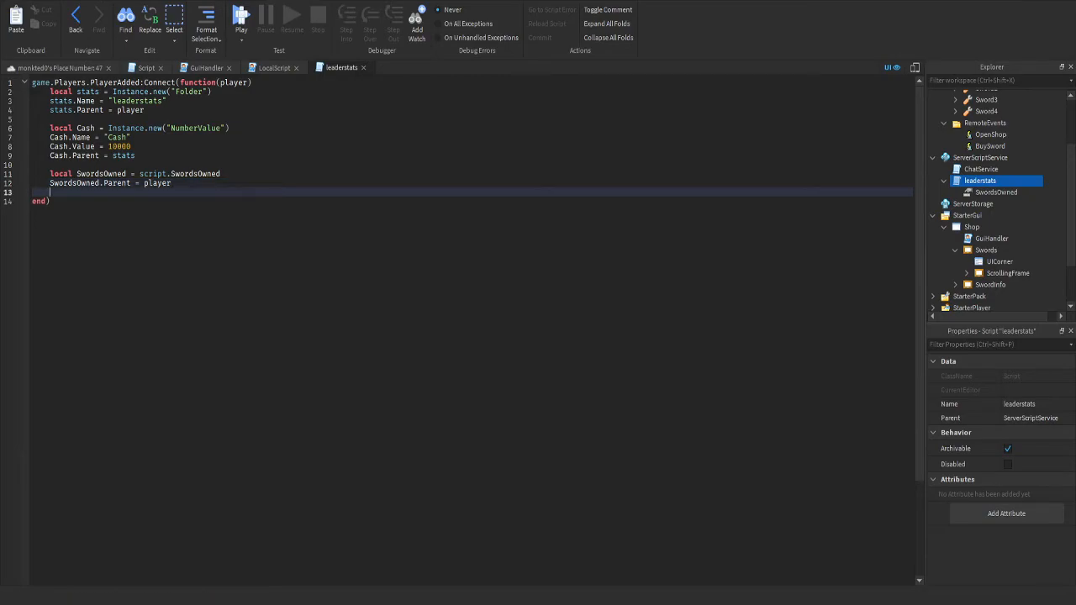
Return to the GuiHandler script and start the condition if player inside the BuyButton click handler
{"action": "left_click", "coordinate": [275, 67]}
{"action": "left_click", "coordinate": [206, 67]}
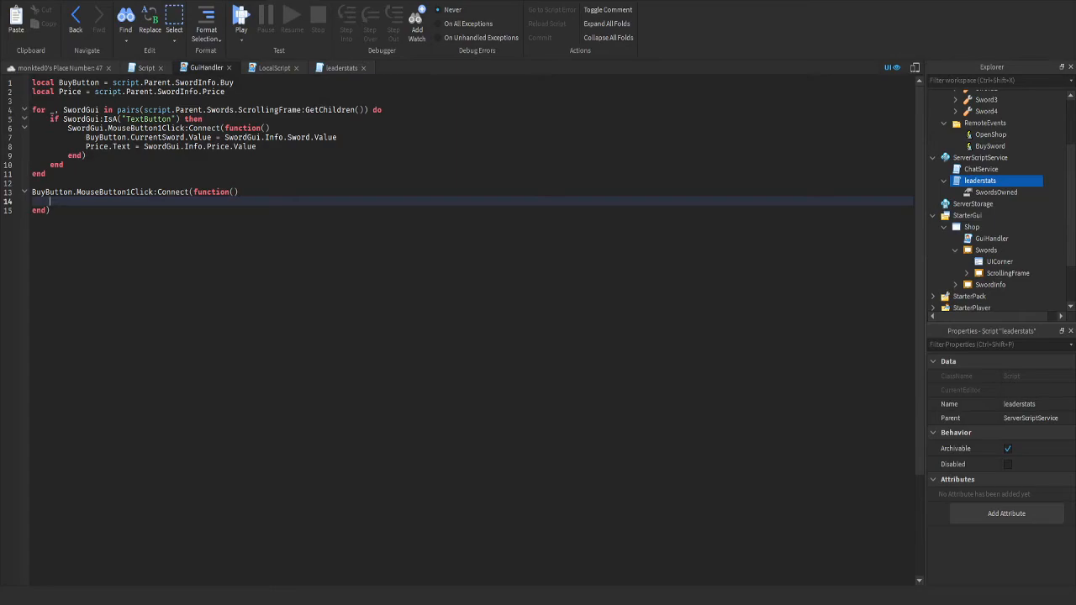
{"action": "type", "text": "if plugin"}
{"action": "key", "text": "BackSpace"}
{"action": "key", "text": "BackSpace"}
{"action": "key", "text": "BackSpace"}
{"action": "key", "text": "BackSpace"}
{"action": "type", "text": "ayer"}
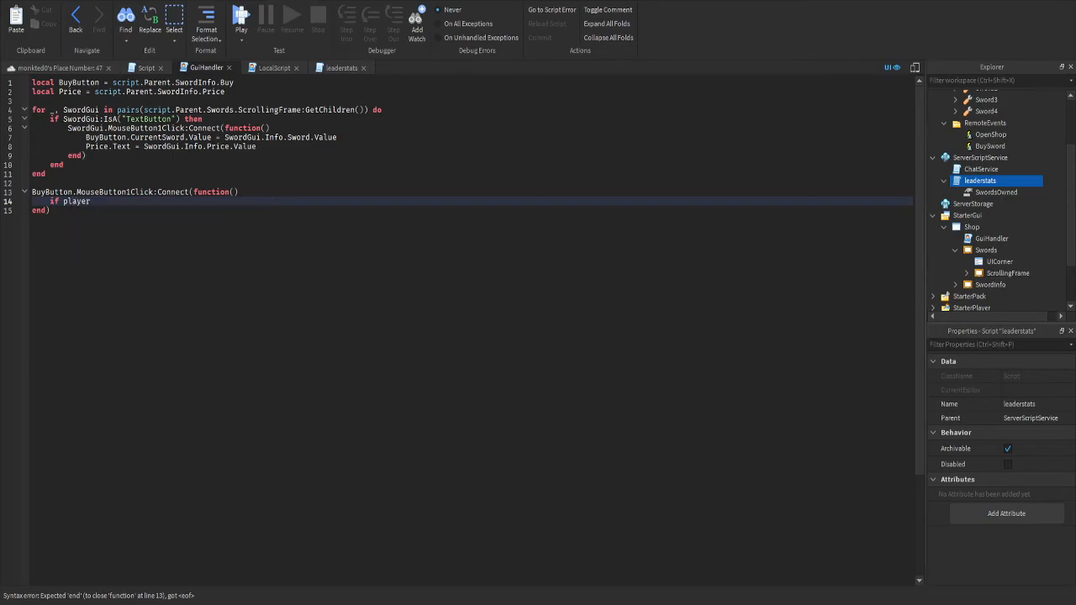
Declare local player = game.Players.LocalPlayer below the Price variable
{"action": "left_click", "coordinate": [226, 91]}
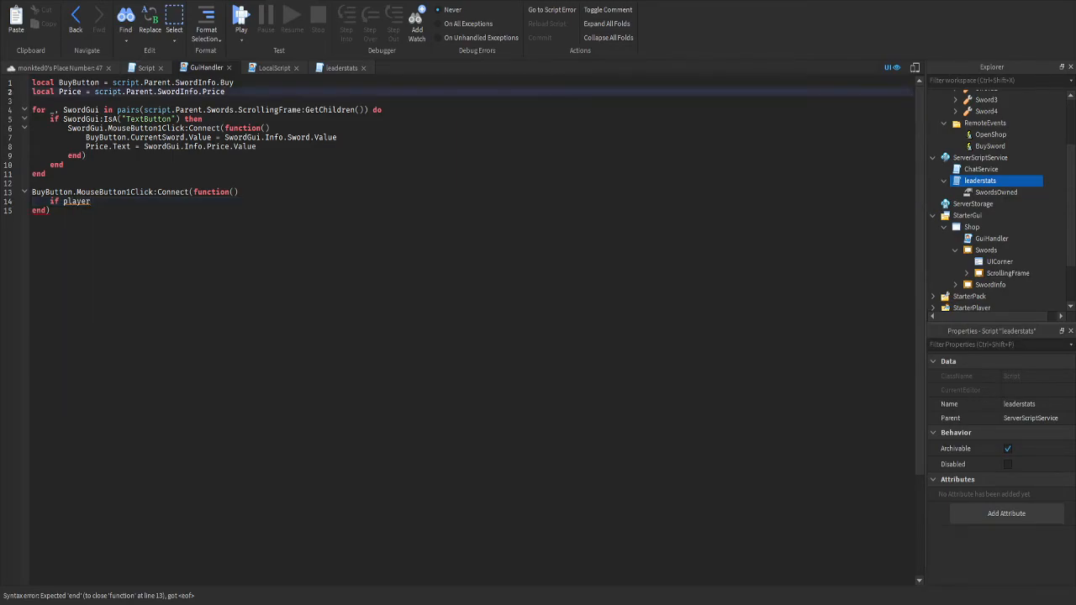
{"action": "key", "text": "Return"}
{"action": "type", "text": "local play"}
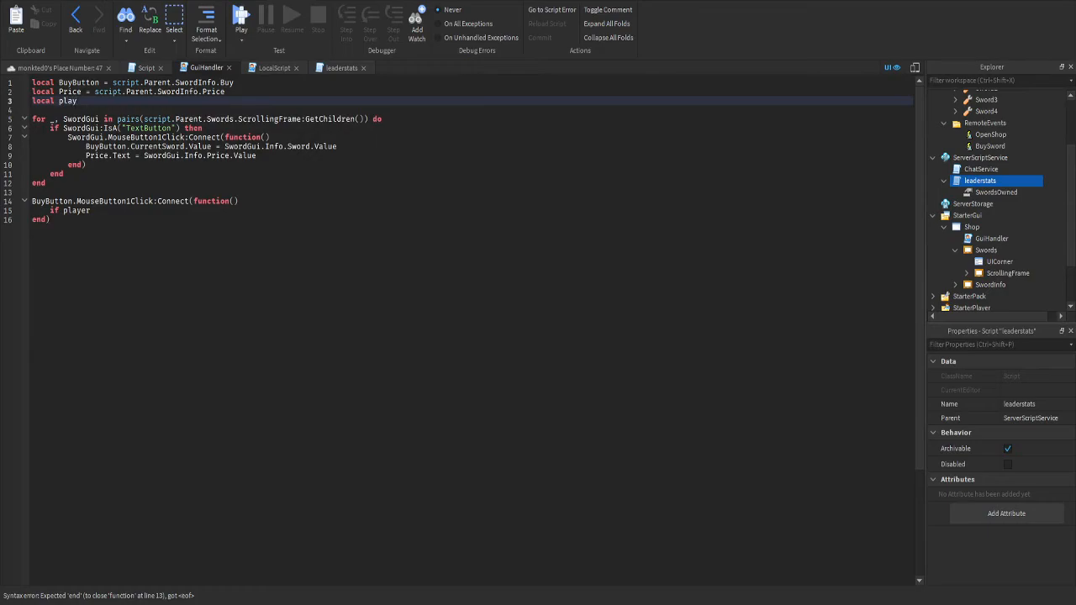
{"action": "type", "text": "er = game.P"}
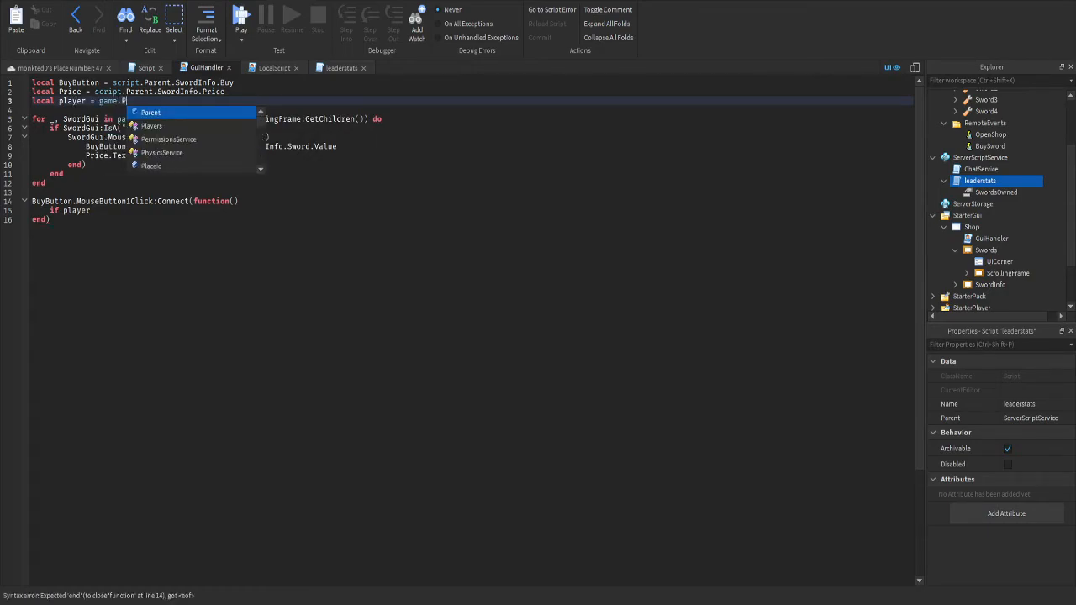
{"action": "type", "text": "layers.Loc"}
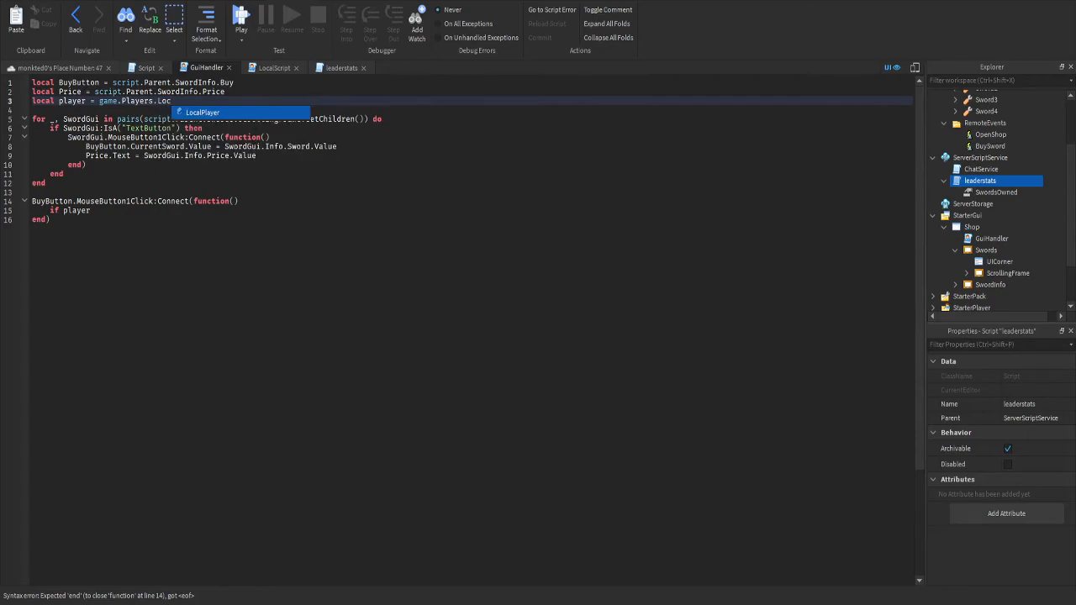
{"action": "key", "text": "Tab"}
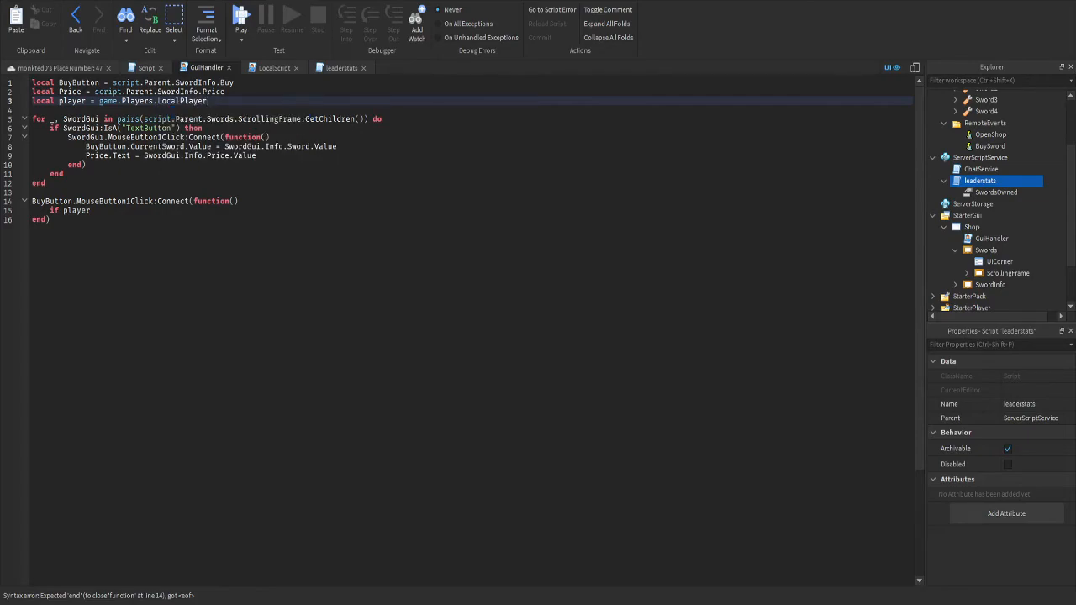
Extend the BuyButton handler's condition to if player:WaitForChild("SwordsOwned").Value =>
{"action": "left_click", "coordinate": [91, 210]}
{"action": "type", "text": ":WaitForChild(\""}
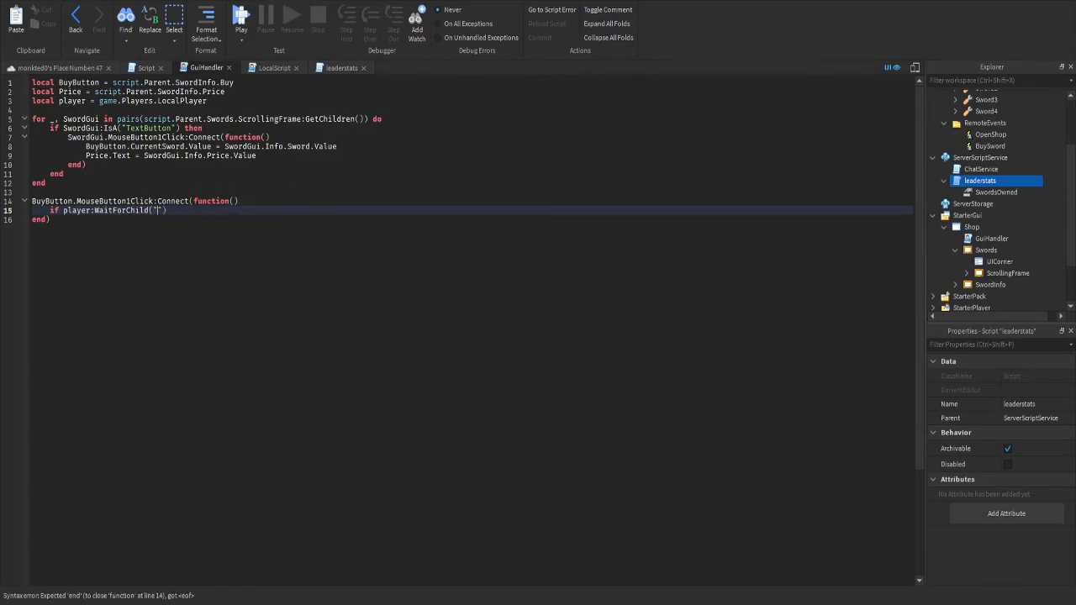
{"action": "type", "text": "SwordsO"}
{"action": "type", "text": "wned"}
{"action": "key", "text": "Down"}
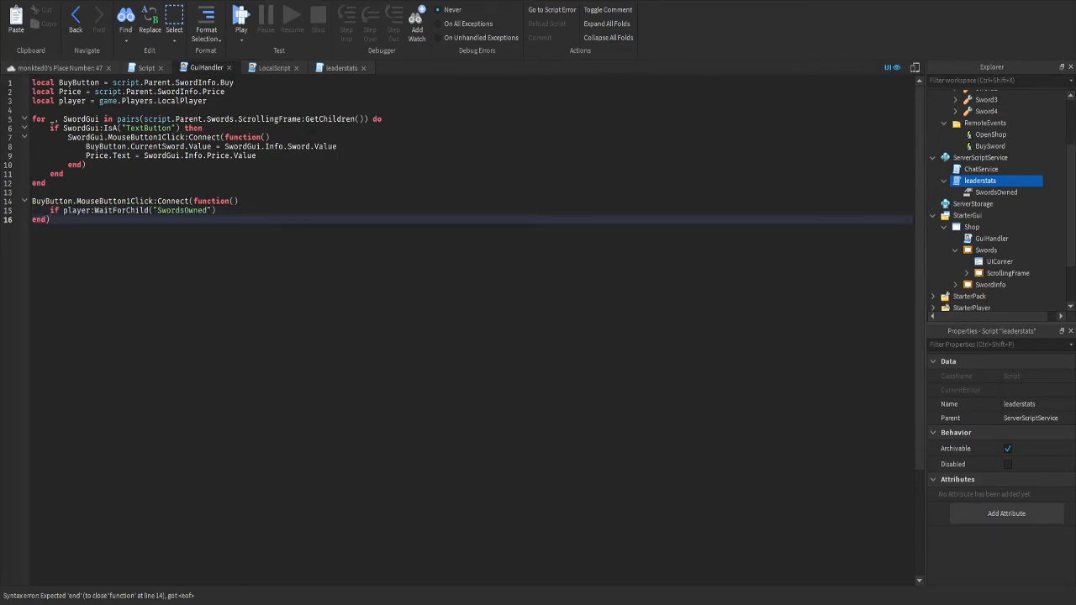
{"action": "left_click", "coordinate": [217, 210]}
{"action": "type", "text": ".Val"}
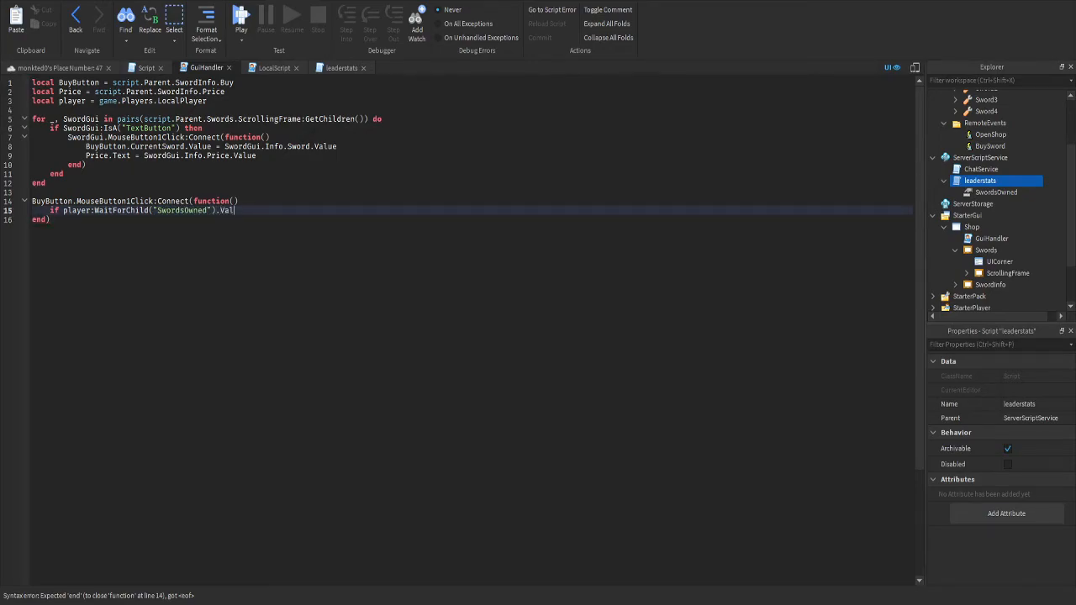
{"action": "type", "text": "ue =>"}
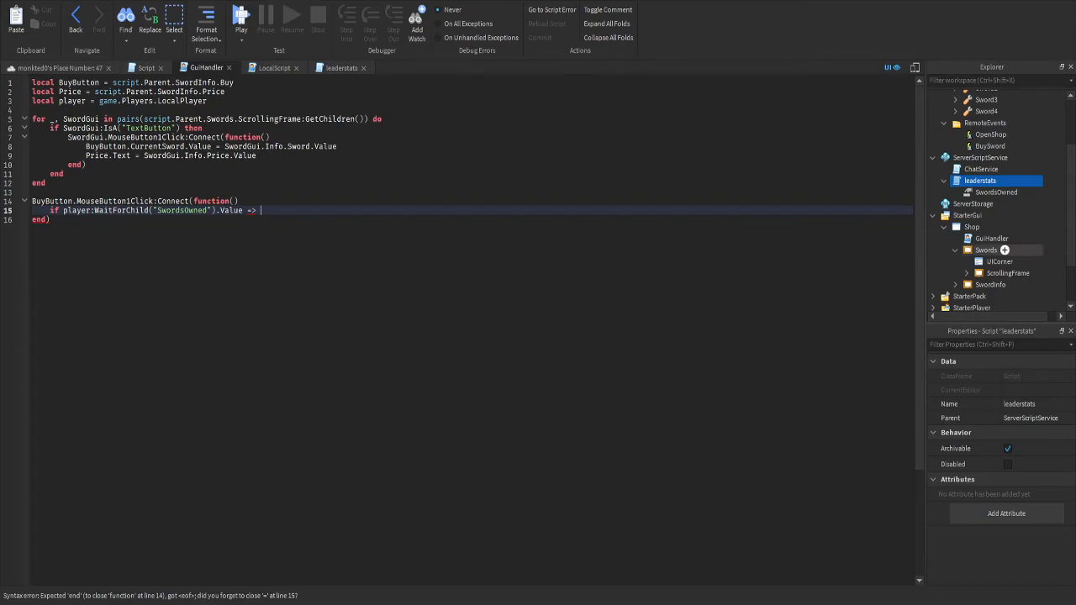
Expand Sword1 in the shop's Swords ScrollingFrame and examine the Pay and Price values in its Info folder
{"action": "left_click", "coordinate": [967, 274]}
{"action": "scroll", "coordinate": [996, 252], "scroll_direction": "down", "scroll_amount": 3}
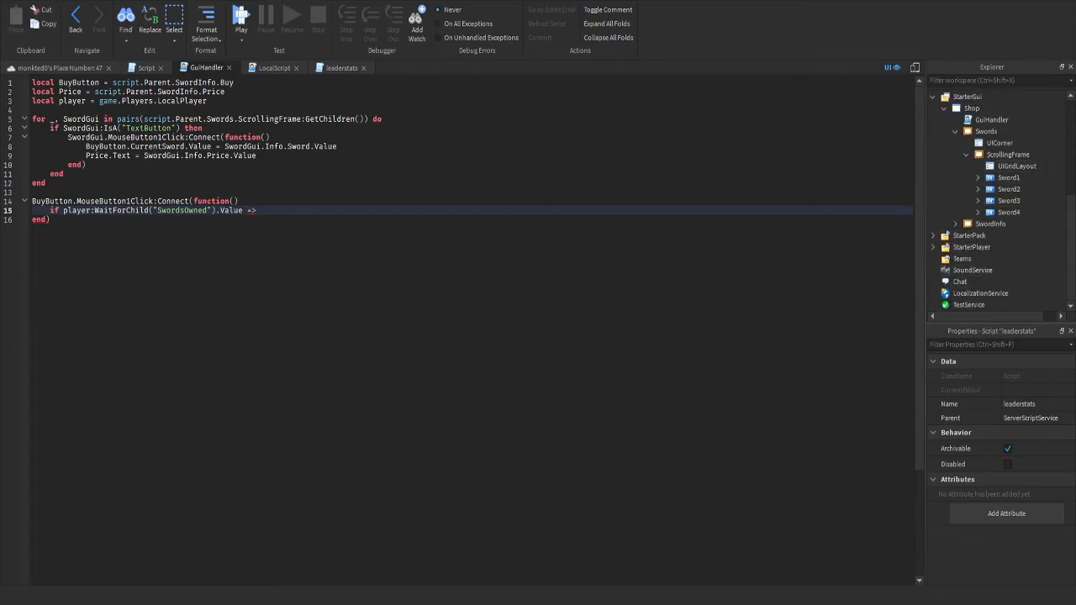
{"action": "double_click", "coordinate": [1008, 177]}
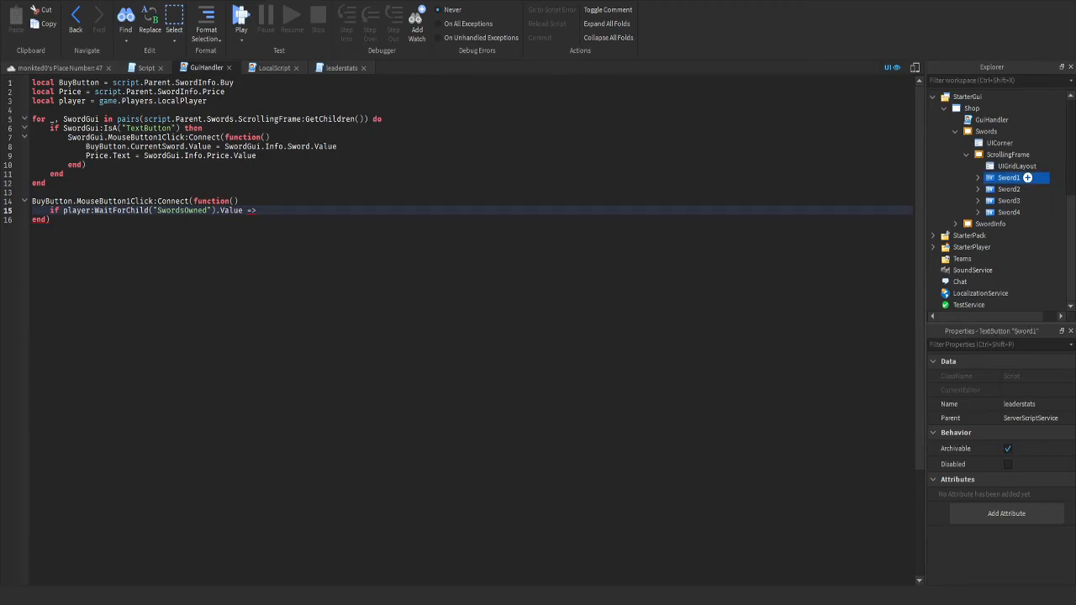
{"action": "left_click", "coordinate": [966, 189]}
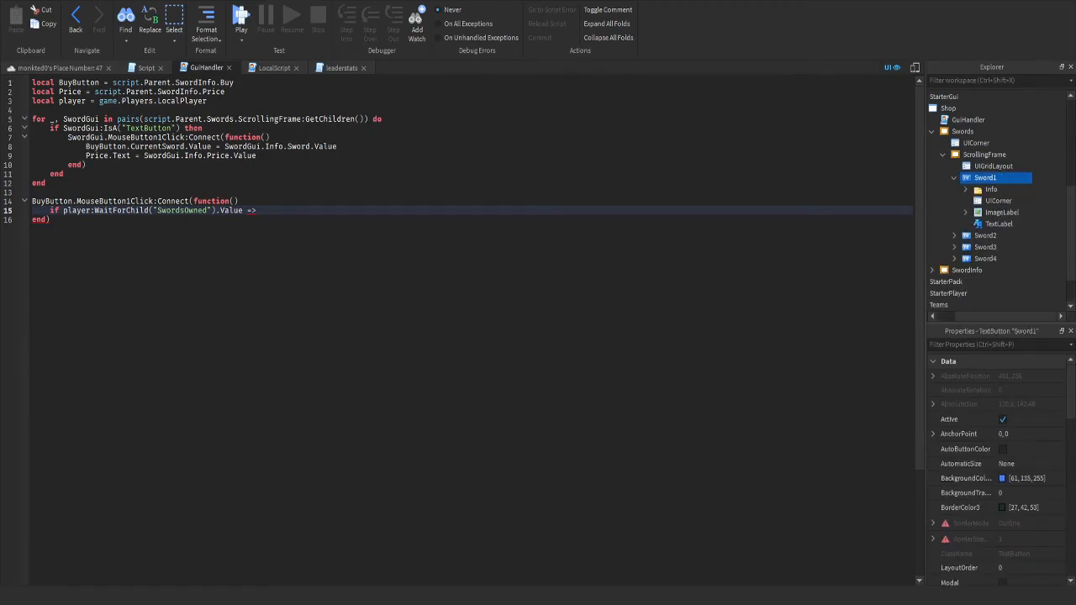
{"action": "left_click", "coordinate": [955, 177]}
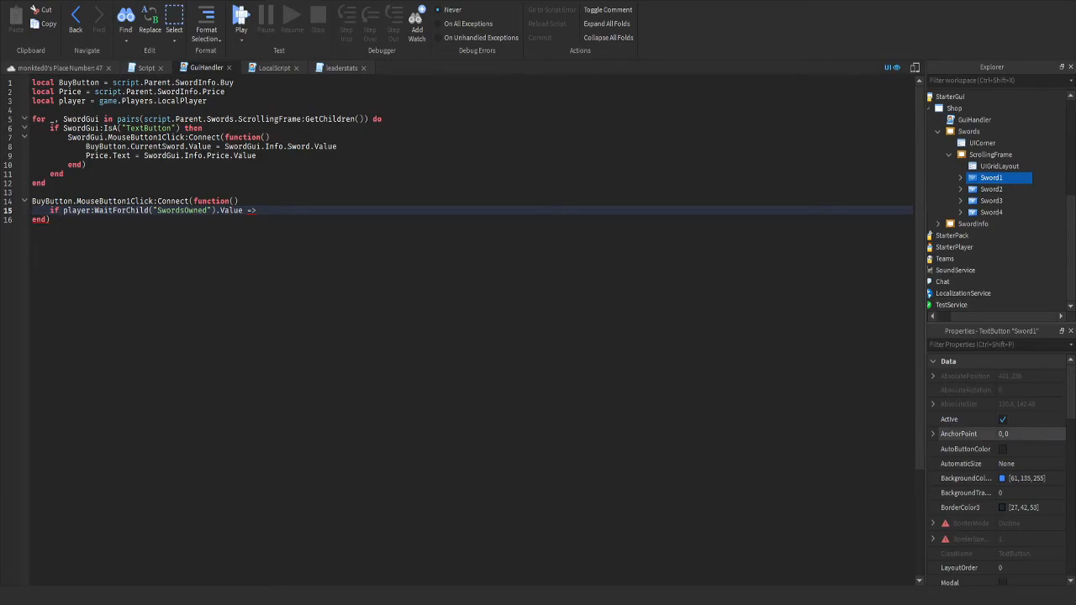
{"action": "left_click_drag", "start_coordinate": [50, 210], "coordinate": [262, 210]}
{"action": "left_click", "coordinate": [262, 210]}
{"action": "left_click", "coordinate": [960, 178]}
{"action": "left_click", "coordinate": [966, 189]}
{"action": "left_click", "coordinate": [1001, 201]}
{"action": "left_click", "coordinate": [1004, 212]}
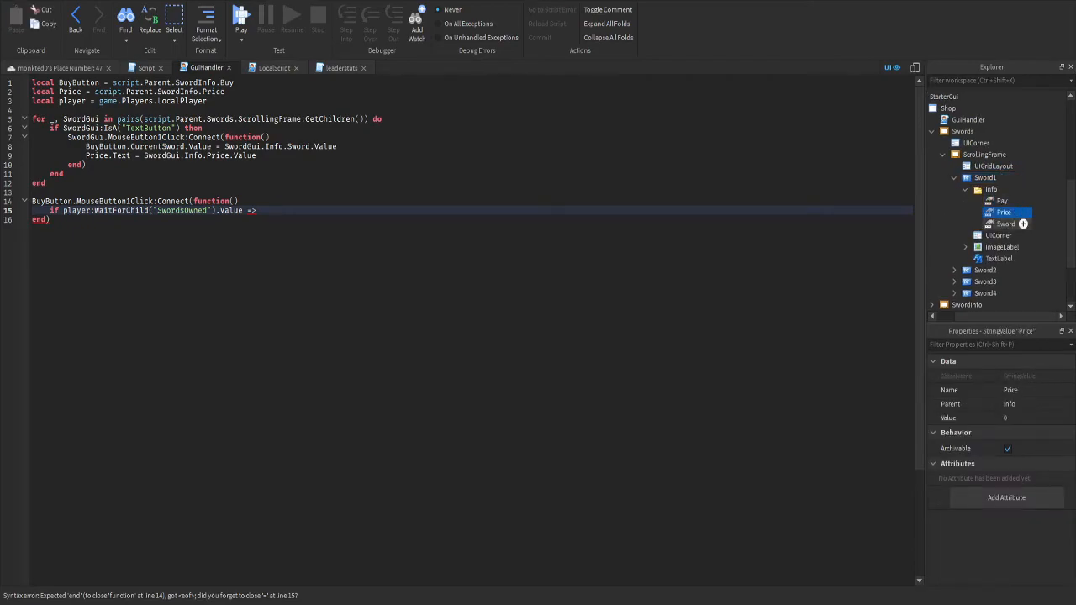
{"action": "left_click", "coordinate": [966, 190]}
{"action": "left_click", "coordinate": [955, 177]}
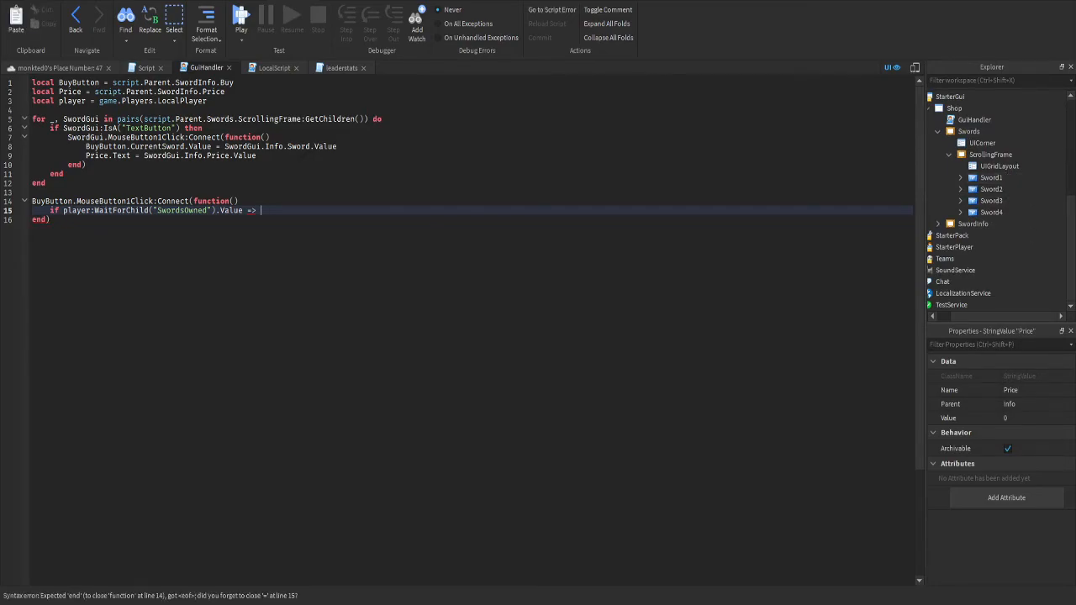
{"action": "left_click", "coordinate": [961, 178]}
{"action": "left_click", "coordinate": [1009, 188]}
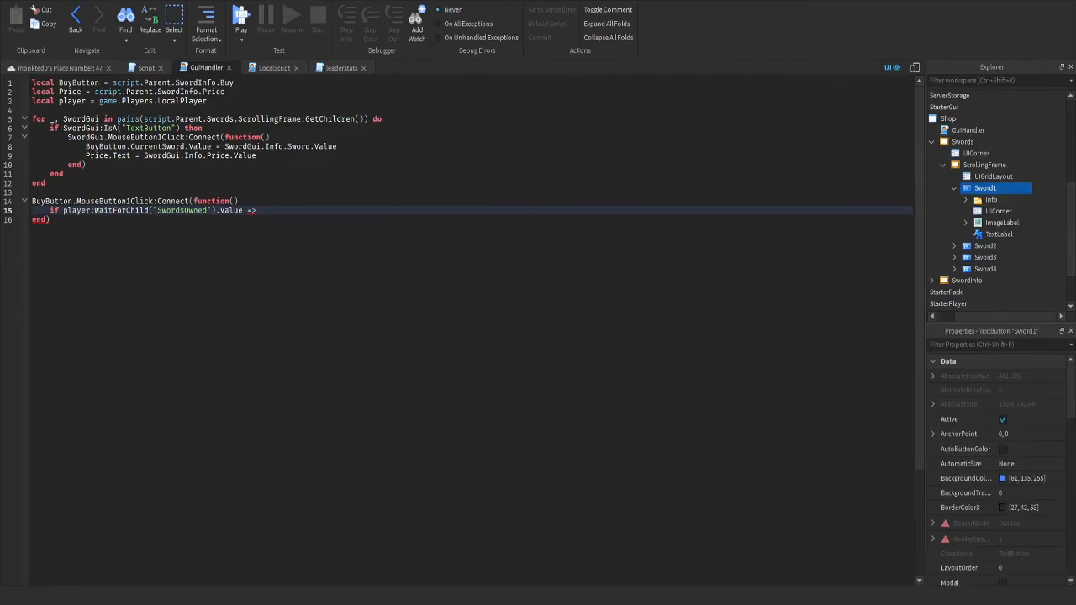
{"action": "left_click", "coordinate": [965, 200]}
{"action": "left_click", "coordinate": [1004, 222]}
{"action": "left_click", "coordinate": [1002, 211]}
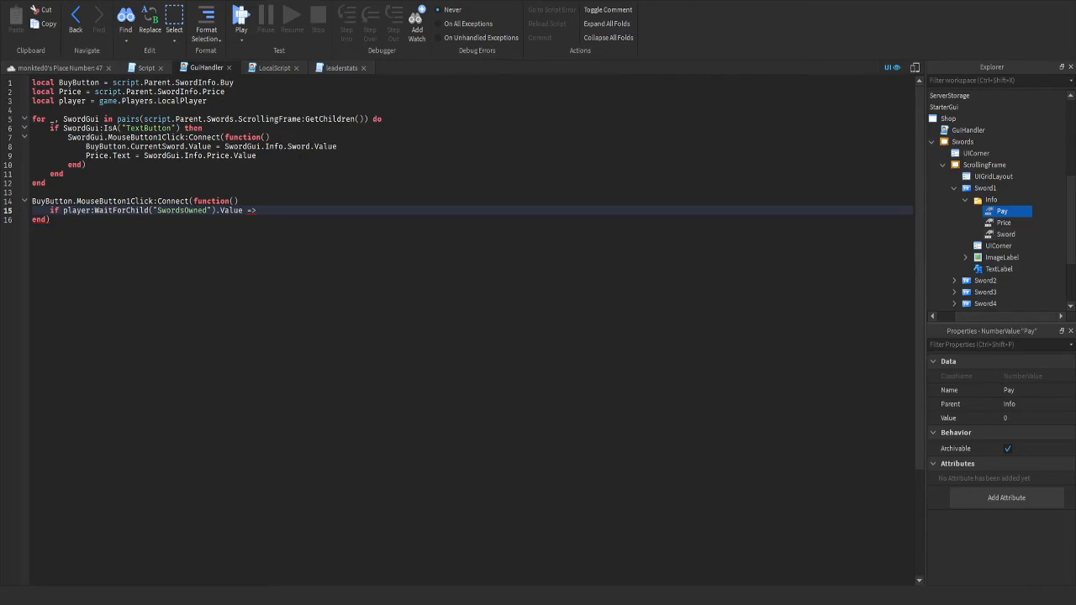
Insert two blank lines between the sword loop's final end and the BuyButton click handler
{"action": "left_click", "coordinate": [47, 183]}
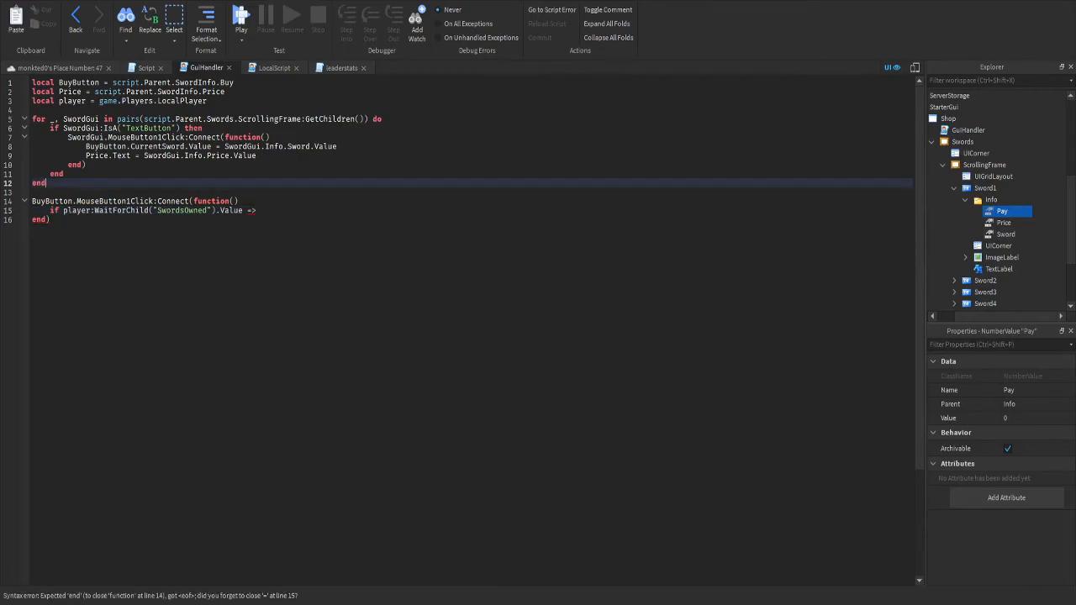
{"action": "key", "text": "Return"}
{"action": "key", "text": "Return"}
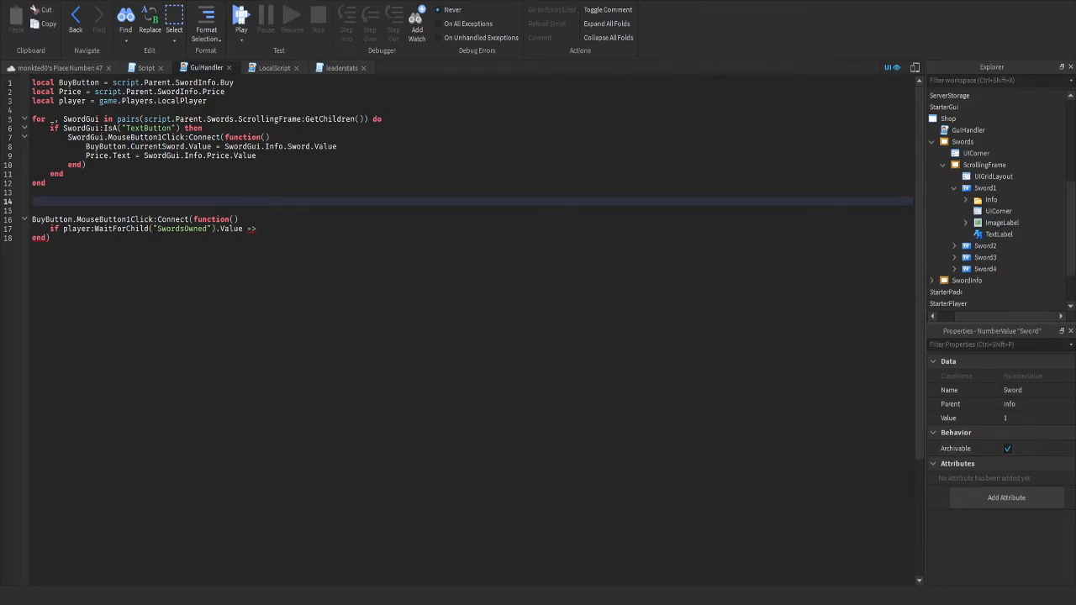
{"action": "left_click", "coordinate": [33, 210]}
{"action": "left_click", "coordinate": [32, 193]}
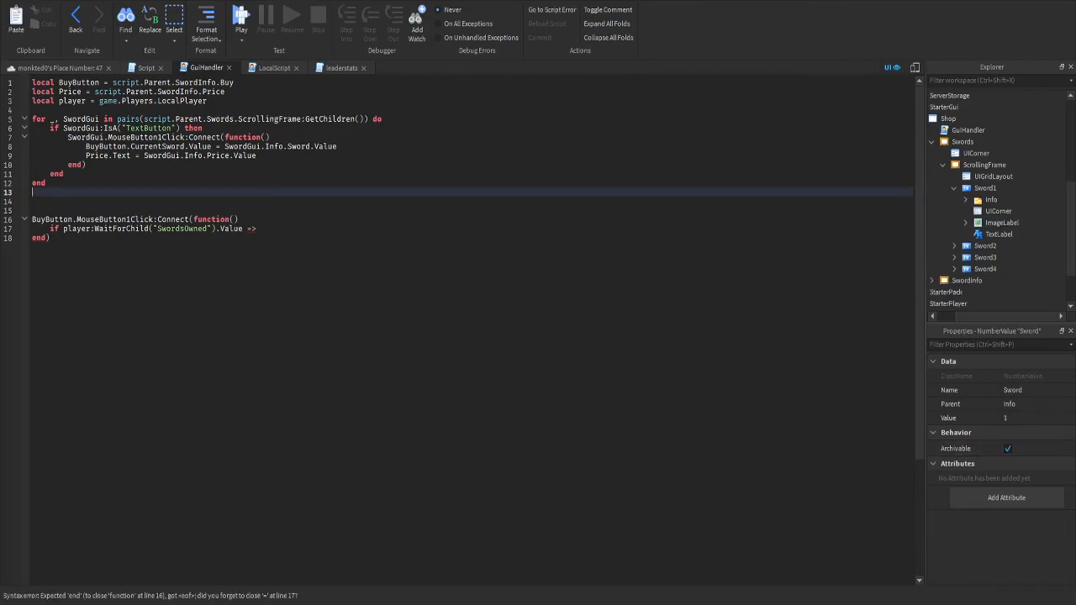
{"action": "left_click", "coordinate": [33, 201]}
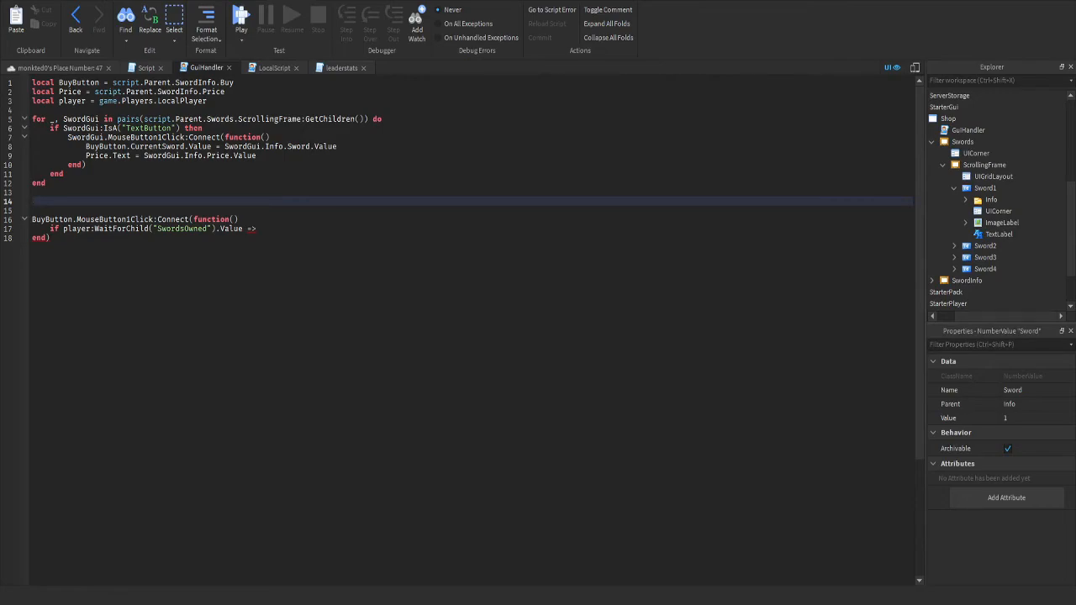
Write an empty function GetGuiSword() closed with end between the sword loop and the BuyButton click handler
{"action": "type", "text": "function"}
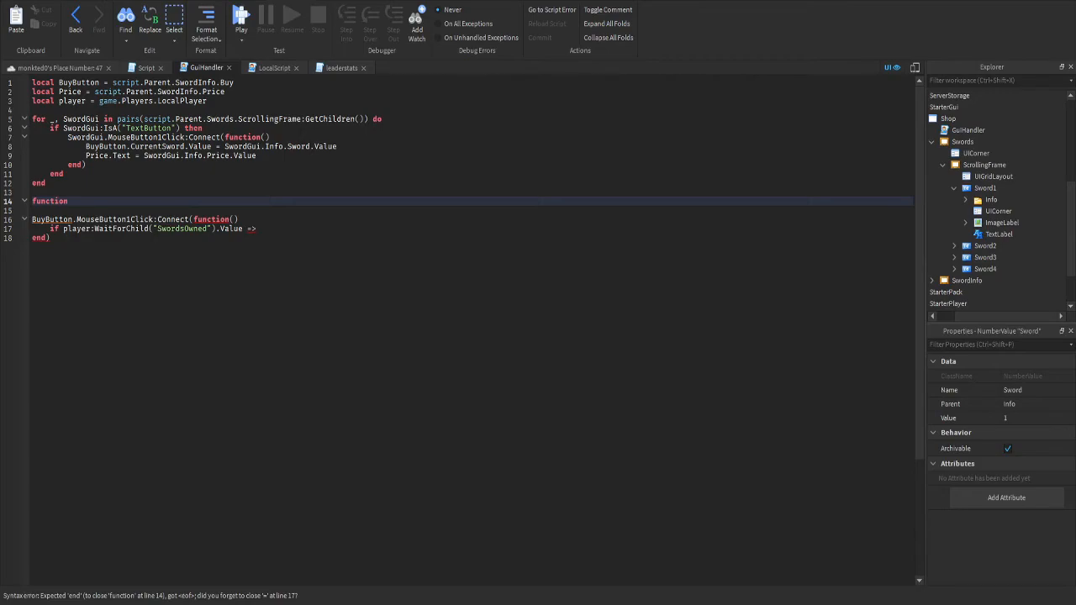
{"action": "type", "text": "G"}
{"action": "key", "text": "BackSpace"}
{"action": "type", "text": "Get"}
{"action": "key", "text": "BackSpace"}
{"action": "key", "text": "BackSpace"}
{"action": "key", "text": "BackSpace"}
{"action": "key", "text": "BackSpace"}
{"action": "type", "text": "GetGuiSword()"}
{"action": "key", "text": "Return"}
{"action": "key", "text": "Up"}
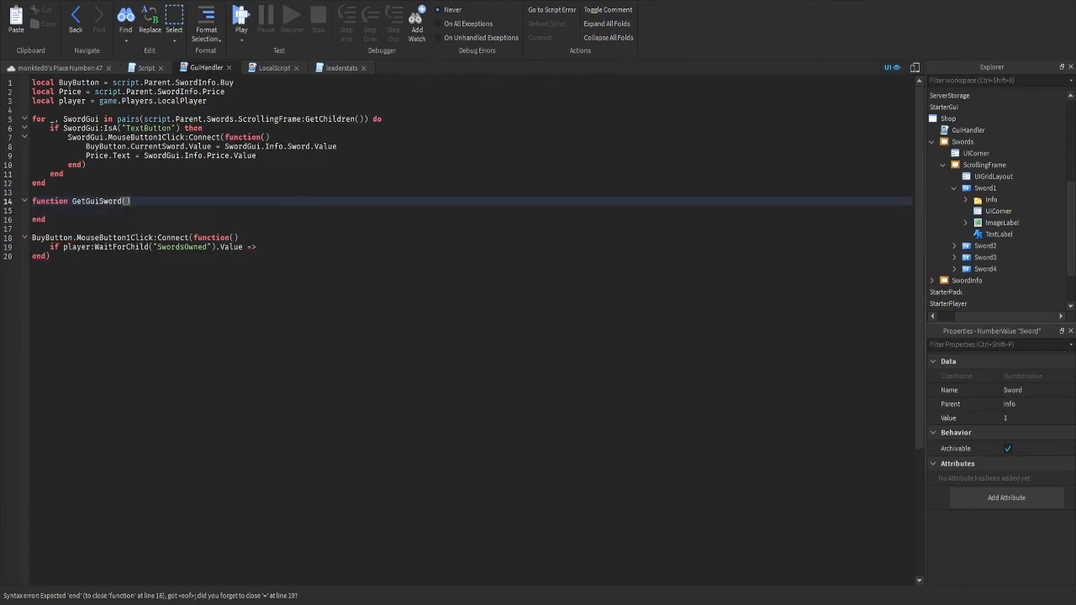
Give GetGuiSword a SwordNumber parameter and start a for _, SwordGui in pairs() loop in its body
{"action": "type", "text": "SwordNumber"}
{"action": "key", "text": "Return"}
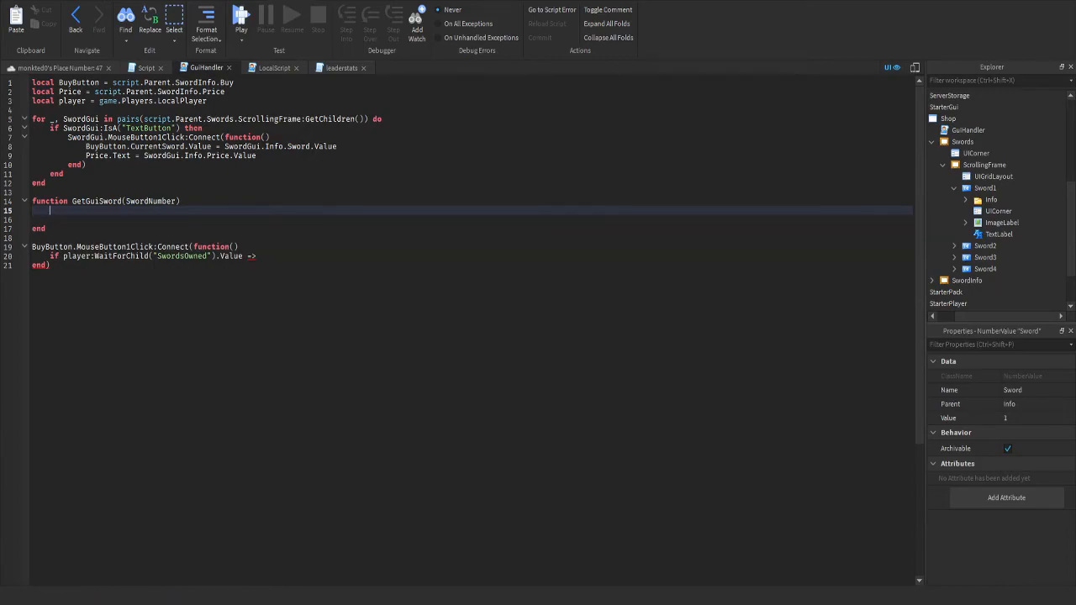
{"action": "type", "text": "for _, v"}
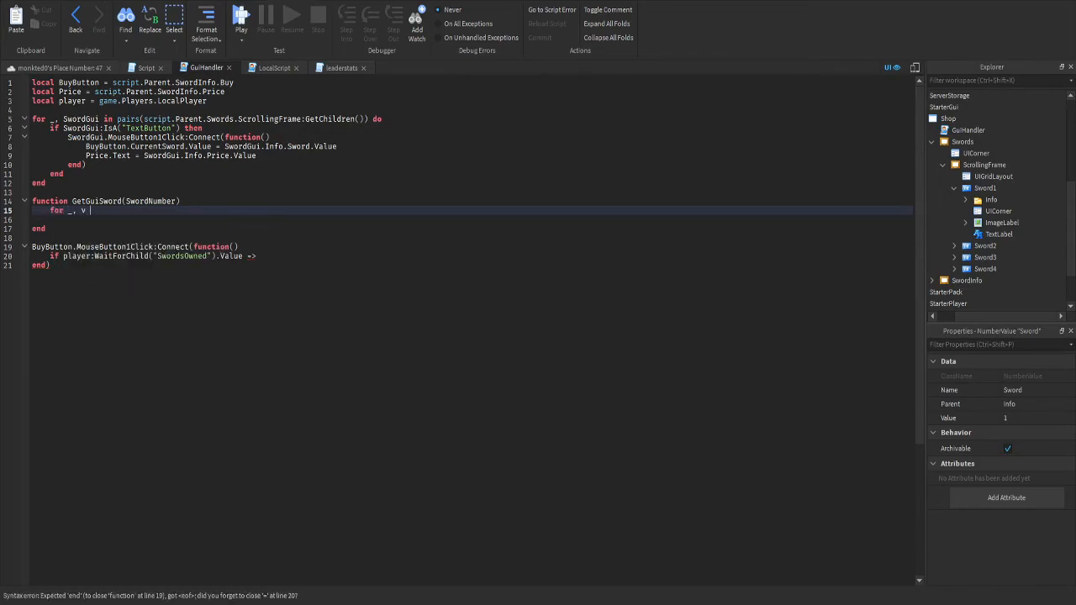
{"action": "key", "text": "BackSpace"}
{"action": "type", "text": "Swo"}
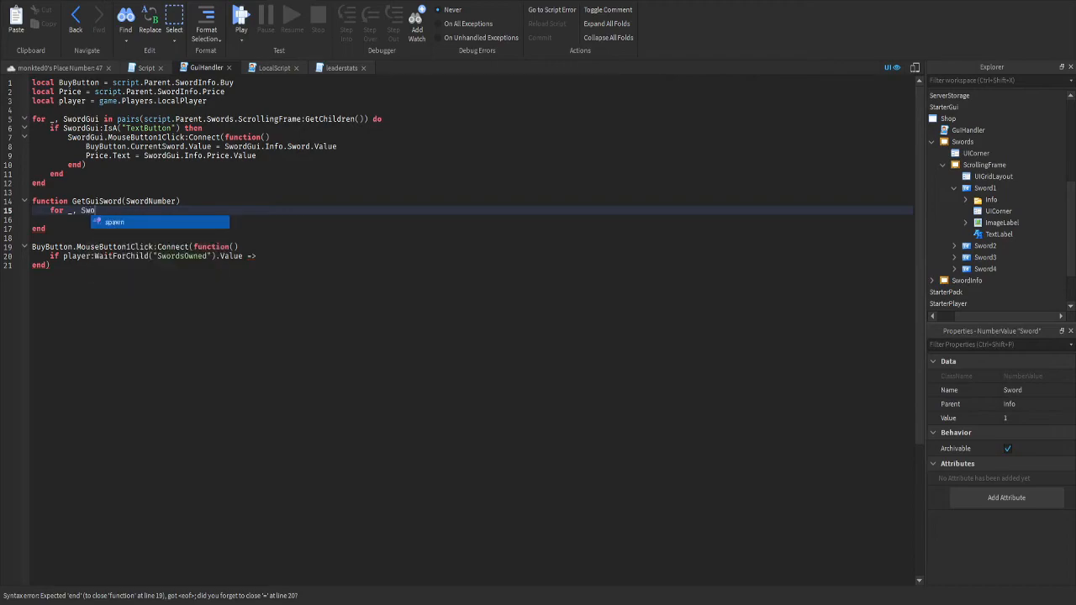
{"action": "type", "text": "rdGui"}
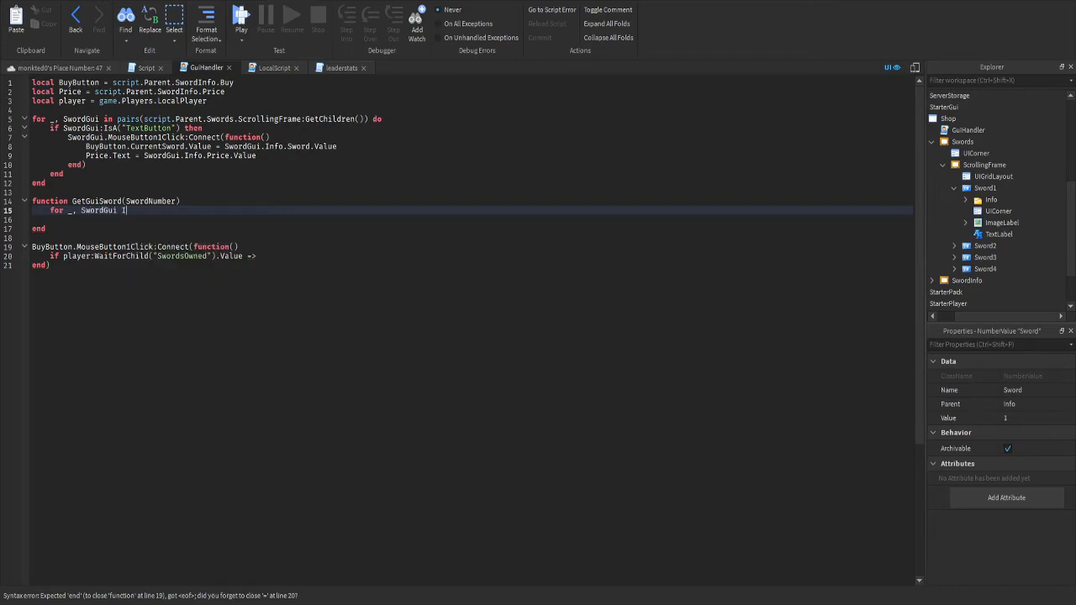
{"action": "type", "text": " in PhysicalPropertie"}
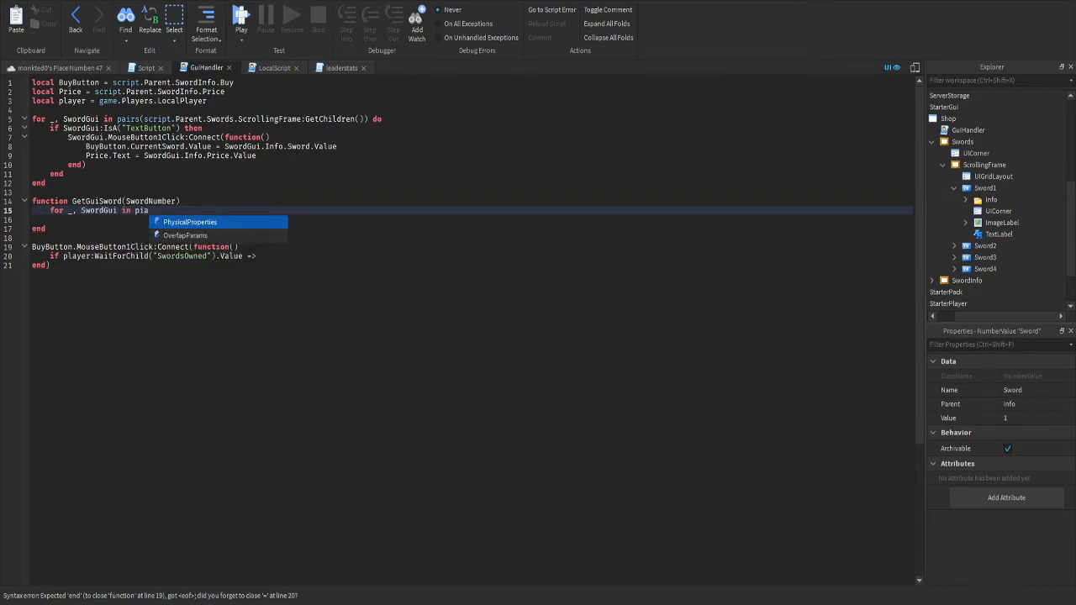
{"action": "key", "text": "BackSpace"}
{"action": "key", "text": "BackSpace"}
{"action": "key", "text": "BackSpace"}
{"action": "key", "text": "BackSpace"}
{"action": "key", "text": "BackSpace"}
{"action": "key", "text": "BackSpace"}
{"action": "key", "text": "BackSpace"}
{"action": "key", "text": "BackSpace"}
{"action": "key", "text": "BackSpace"}
{"action": "key", "text": "BackSpace"}
{"action": "key", "text": "BackSpace"}
{"action": "key", "text": "BackSpace"}
{"action": "key", "text": "BackSpace"}
{"action": "key", "text": "BackSpace"}
{"action": "key", "text": "BackSpace"}
{"action": "key", "text": "BackSpace"}
{"action": "key", "text": "BackSpace"}
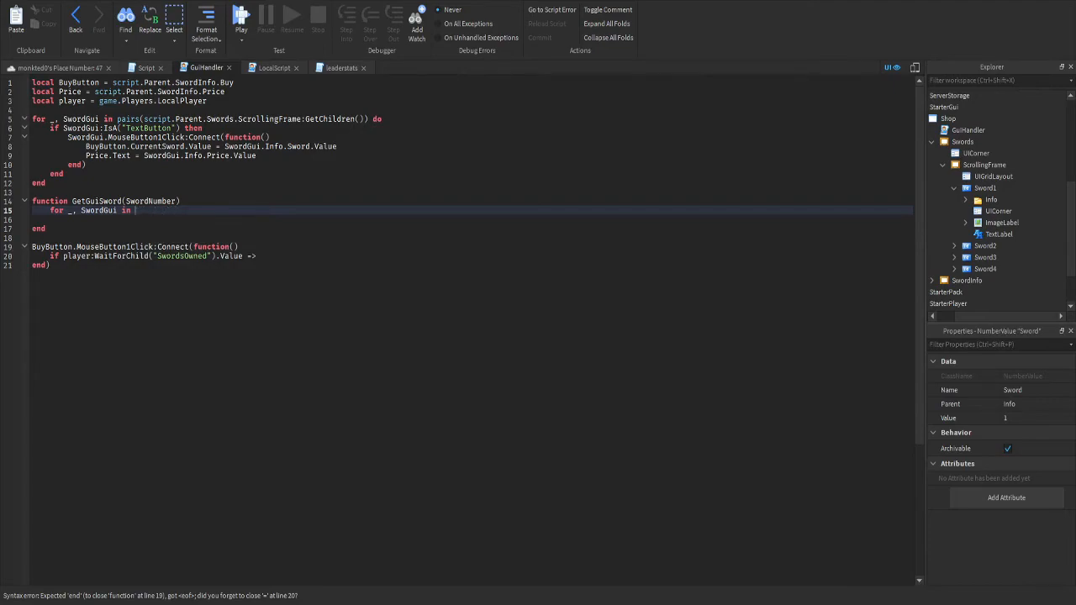
{"action": "type", "text": "pairs("}
Declare local ScrollingFrame = script.Parent.SwordInfo on a new line below the Price variable
{"action": "left_click", "coordinate": [955, 187]}
{"action": "left_click", "coordinate": [990, 164]}
{"action": "left_click", "coordinate": [970, 142]}
{"action": "left_click", "coordinate": [956, 119]}
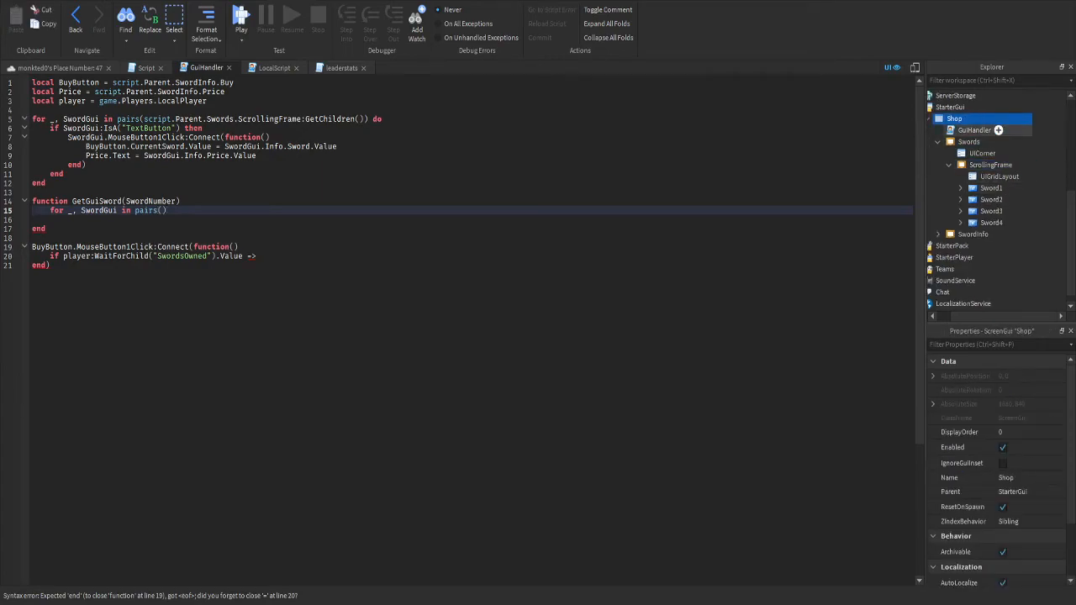
{"action": "left_click", "coordinate": [969, 143]}
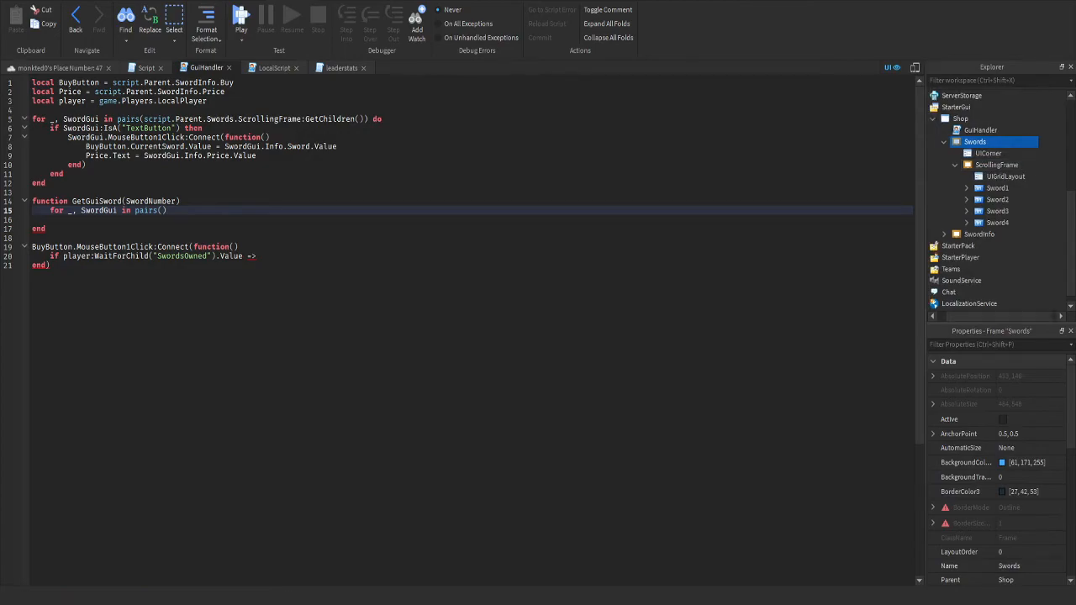
{"action": "left_click", "coordinate": [225, 91]}
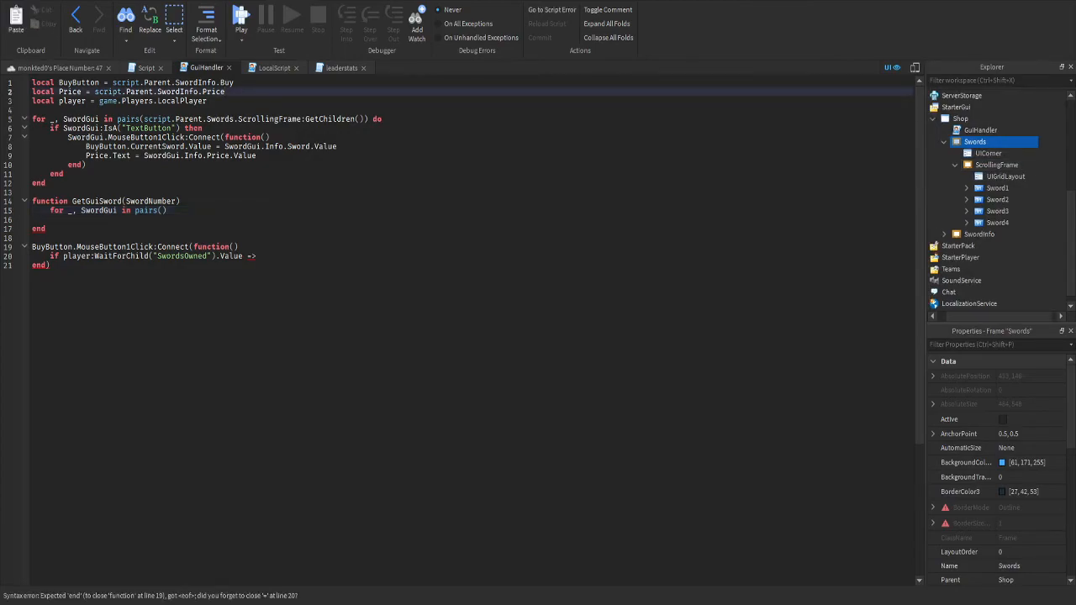
{"action": "key", "text": "Return"}
{"action": "type", "text": "local "}
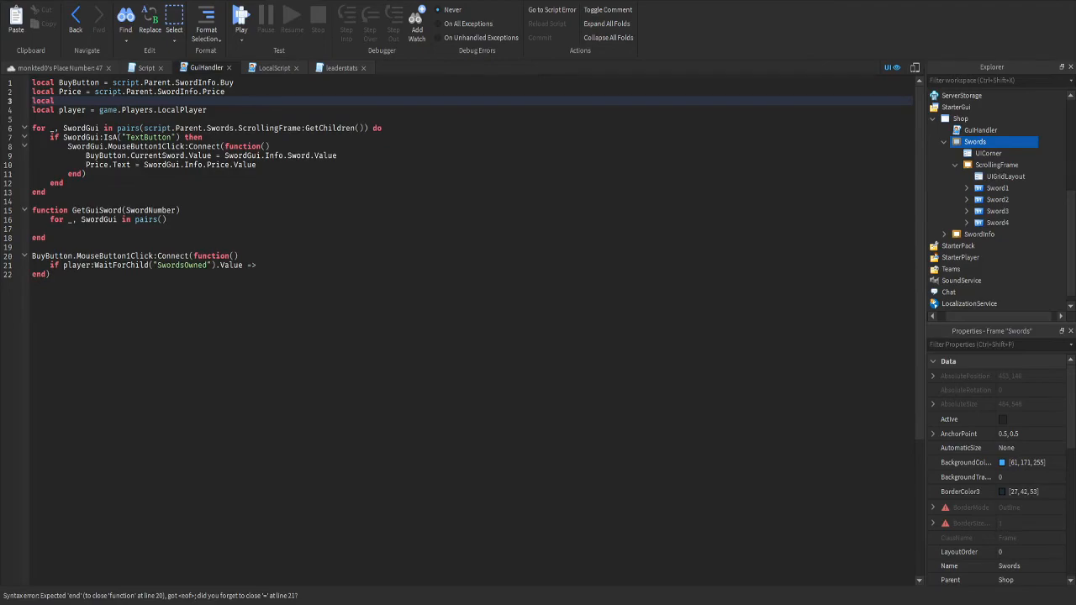
{"action": "type", "text": "ScrollingFrame = script.Parent."}
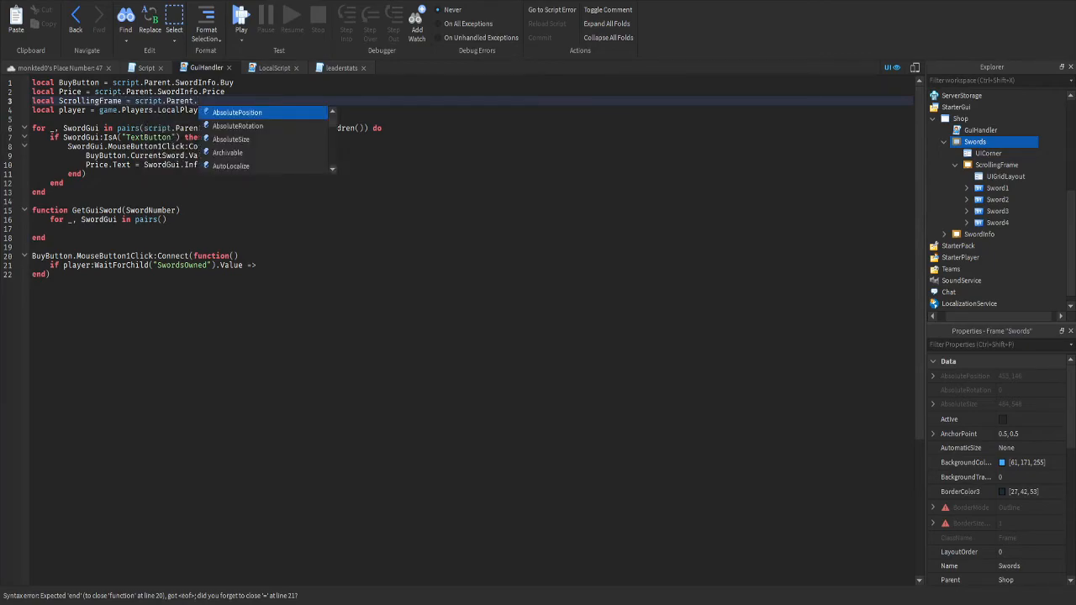
{"action": "type", "text": "SwordInfo"}
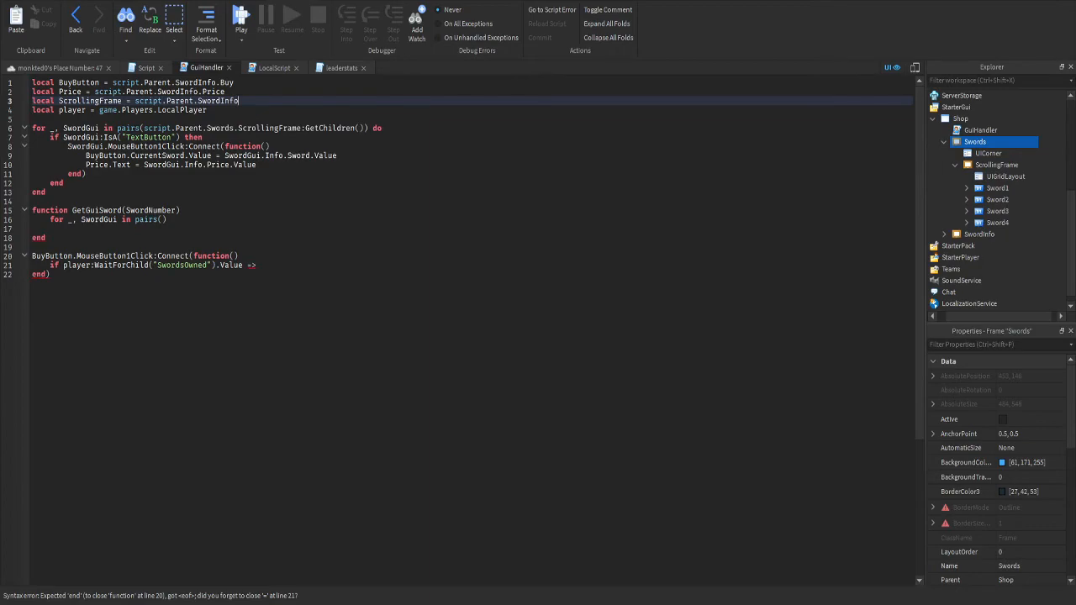
Rename the ScrollingFrame variable to SwordInfo in its declaration
{"action": "left_click_drag", "start_coordinate": [95, 91], "coordinate": [158, 90]}
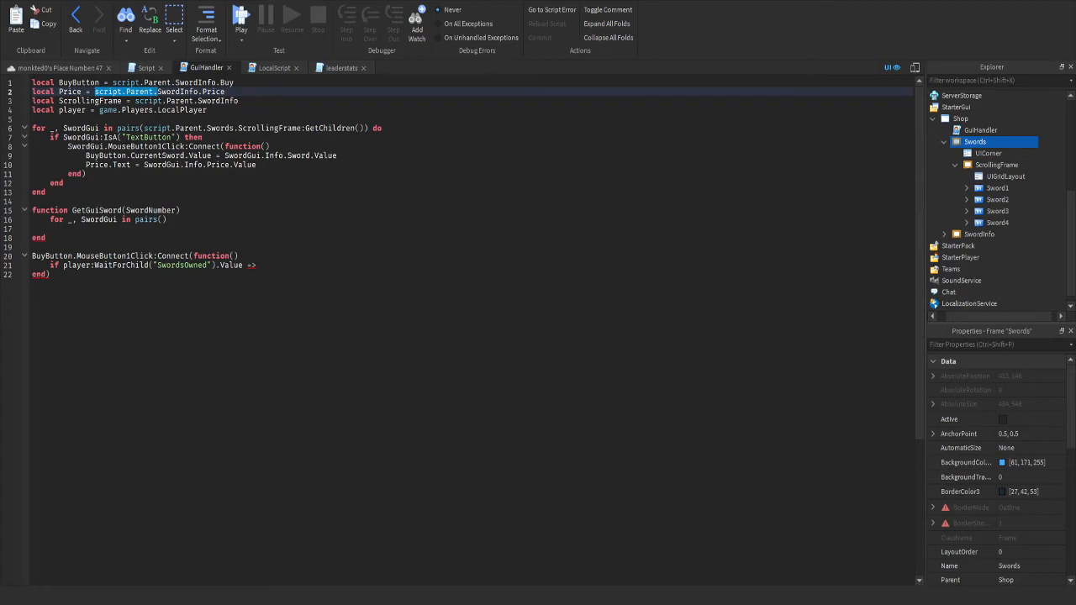
{"action": "left_click_drag", "start_coordinate": [59, 101], "coordinate": [122, 101]}
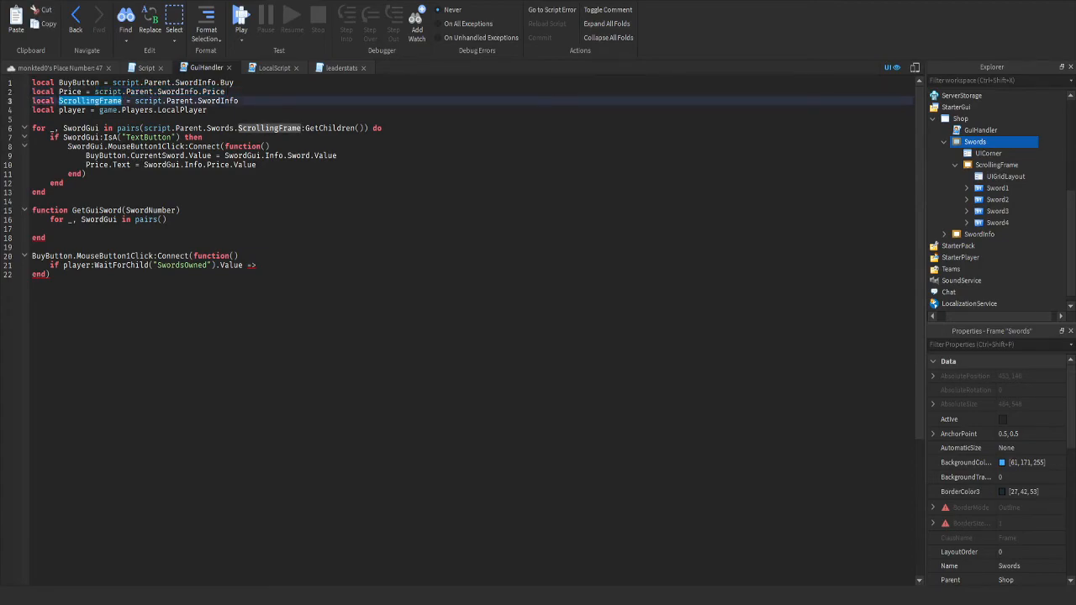
{"action": "type", "text": "S"}
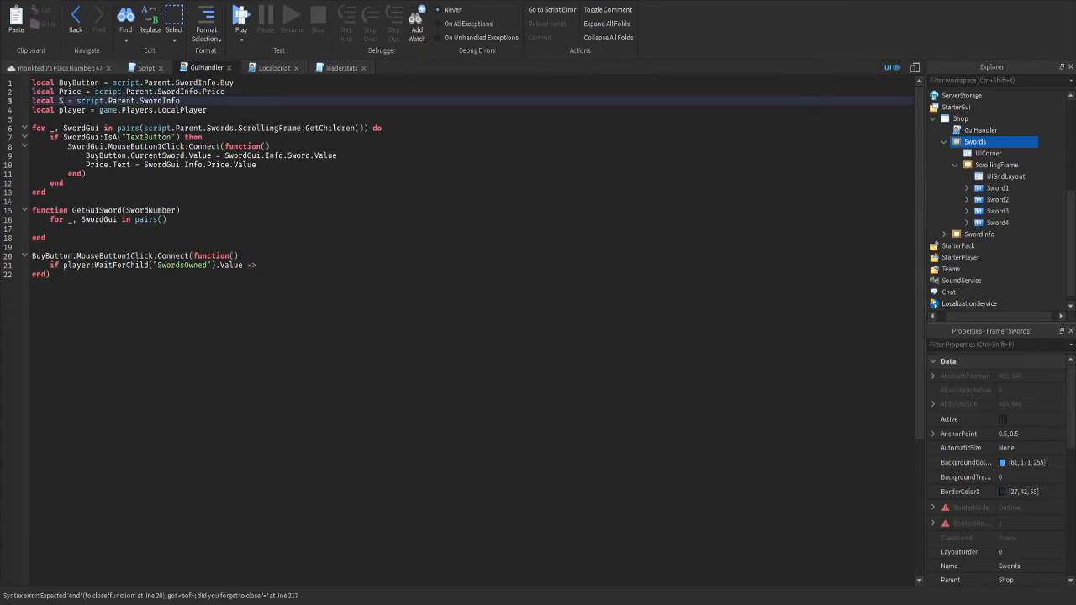
{"action": "type", "text": "wordIn"}
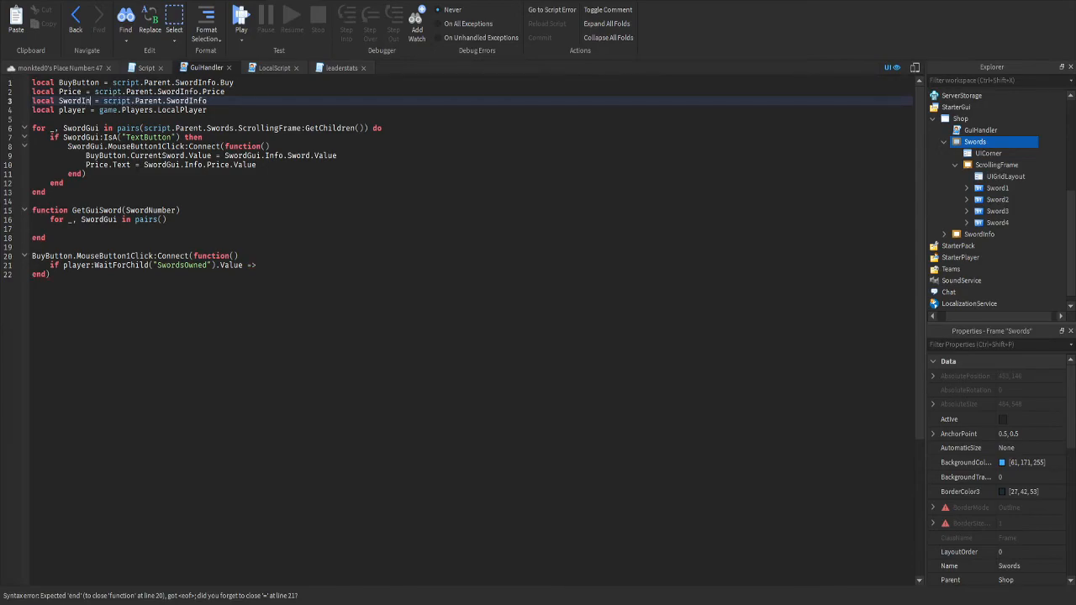
{"action": "type", "text": "fo"}
{"action": "key", "text": "Return"}
{"action": "key", "text": "BackSpace"}
{"action": "key", "text": "BackSpace"}
Move the BuyButton and Price declarations below the SwordInfo declaration
{"action": "left_click_drag", "start_coordinate": [225, 91], "coordinate": [32, 83]}
{"action": "key", "text": "ctrl+c"}
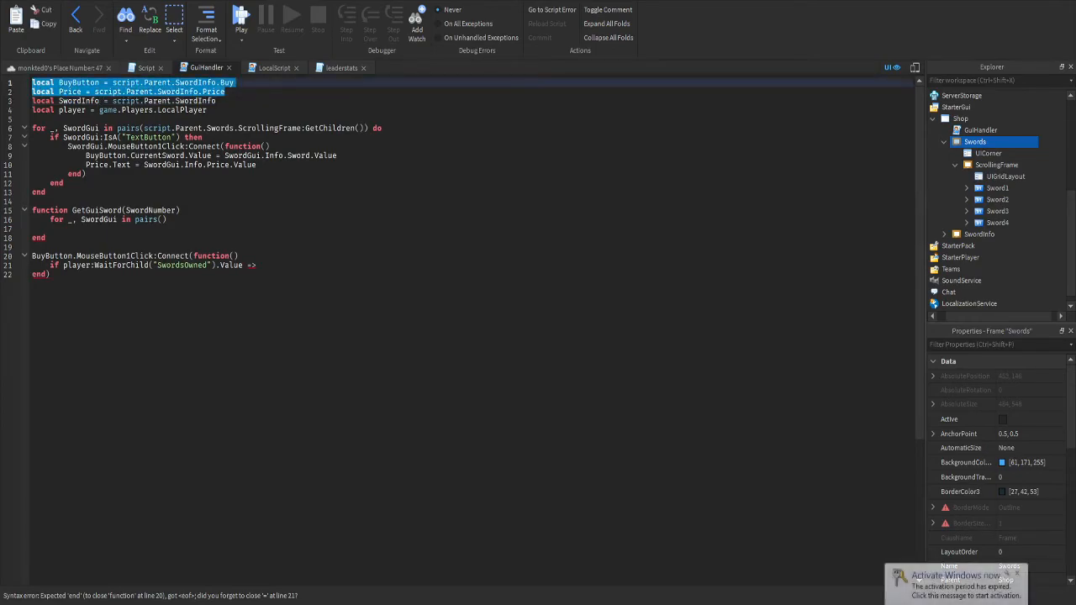
{"action": "left_click", "coordinate": [217, 101]}
{"action": "key", "text": "Return"}
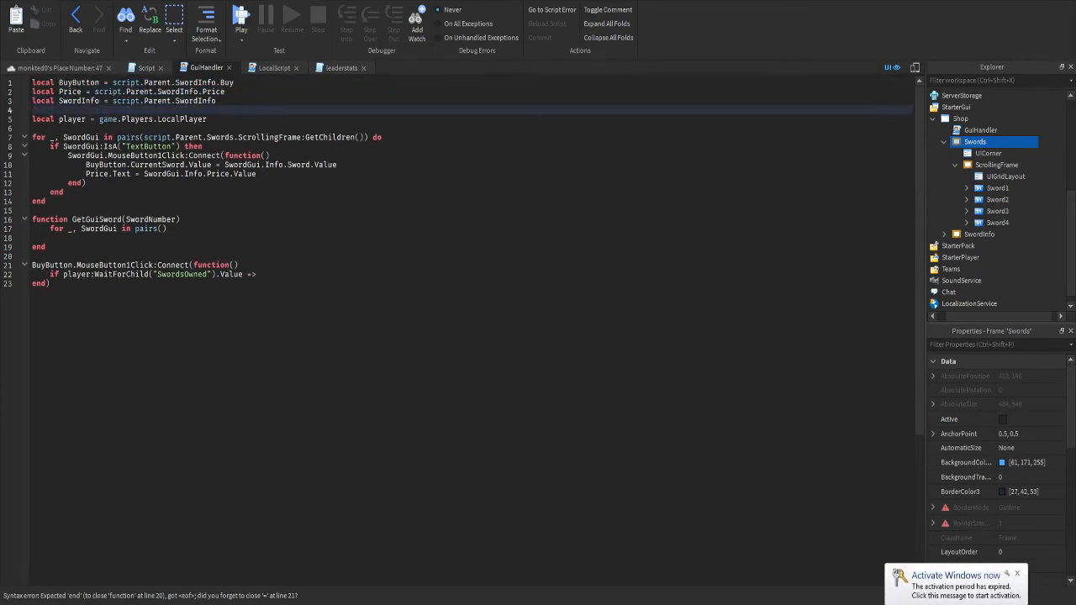
{"action": "key", "text": "ctrl+v"}
{"action": "left_click_drag", "start_coordinate": [225, 91], "coordinate": [32, 82]}
{"action": "key", "text": "BackSpace"}
Insert a blank line after each of the SwordInfo, BuyButton and Price declarations
{"action": "left_click", "coordinate": [217, 92]}
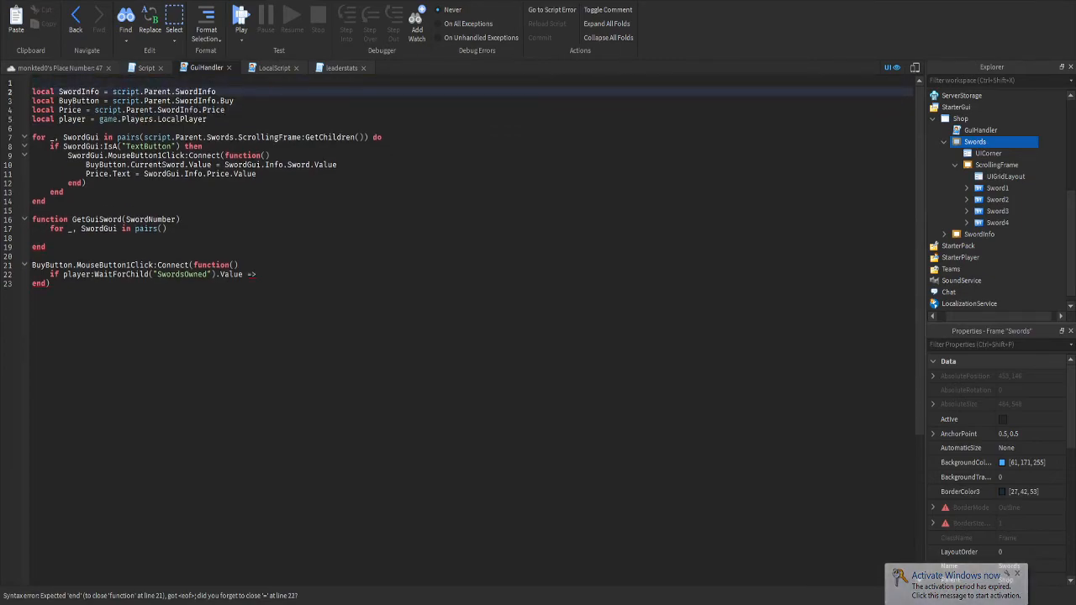
{"action": "key", "text": "Return"}
{"action": "left_click", "coordinate": [234, 110]}
{"action": "key", "text": "Return"}
{"action": "left_click", "coordinate": [226, 127]}
{"action": "key", "text": "Return"}
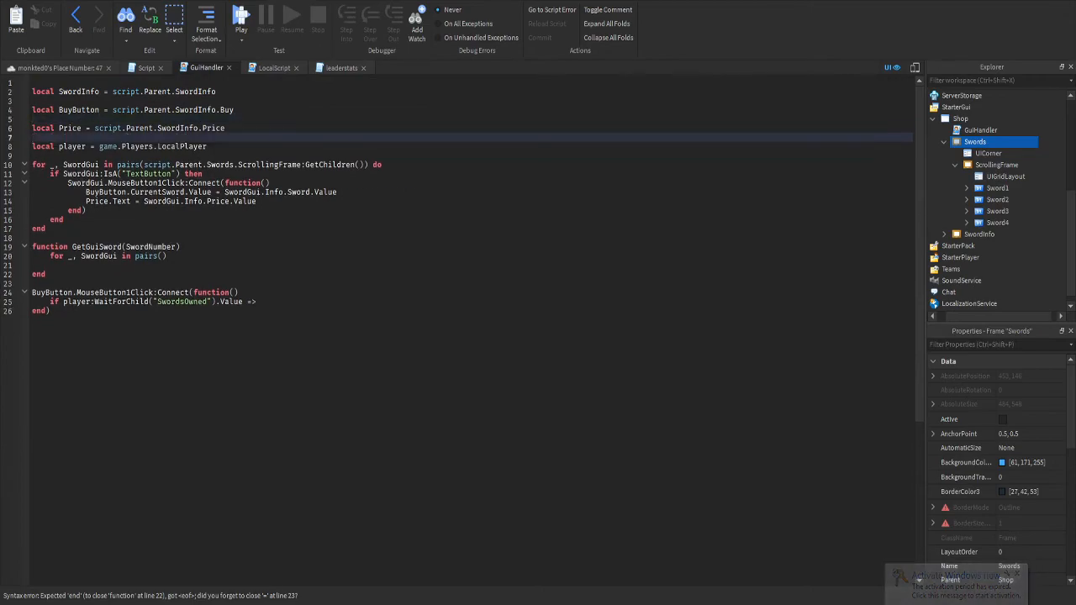
Shorten the BuyButton and Price references to SwordInfo.Buy and SwordInfo.Price
{"action": "left_click_drag", "start_coordinate": [112, 110], "coordinate": [169, 110]}
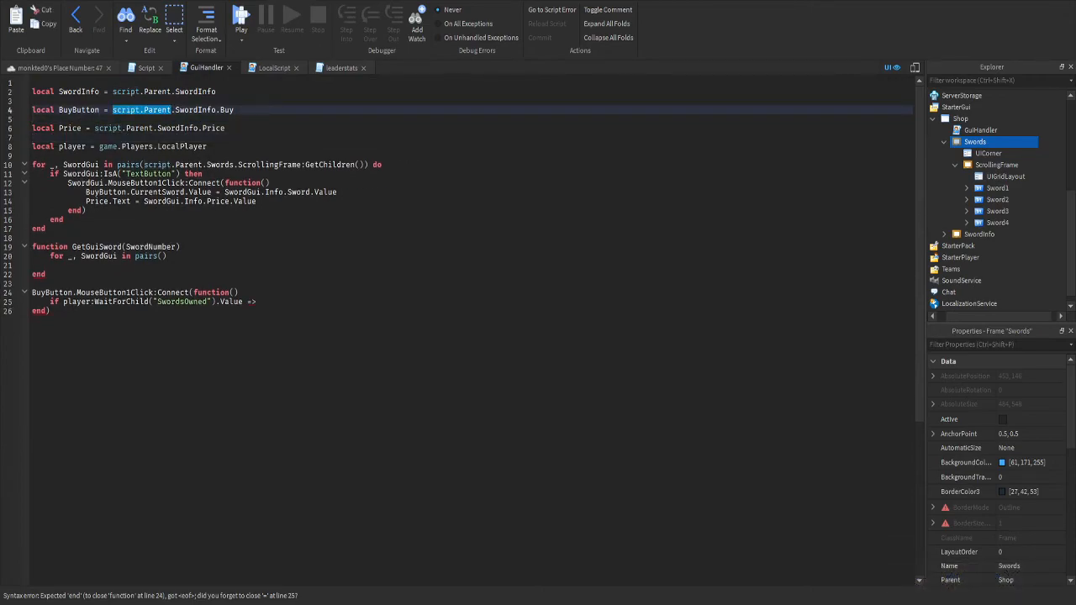
{"action": "key", "text": "BackSpace"}
{"action": "left_click_drag", "start_coordinate": [94, 128], "coordinate": [159, 128]}
{"action": "key", "text": "BackSpace"}
{"action": "left_click", "coordinate": [117, 110]}
{"action": "key", "text": "BackSpace"}
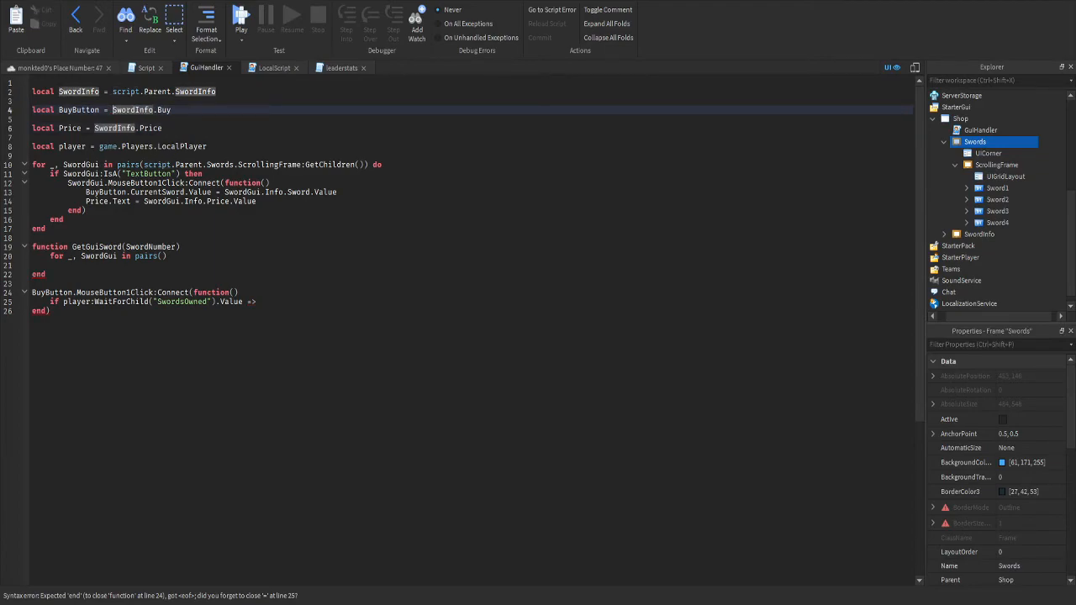
Enter SwordInfo:GetDescendants inside the pairs call of the GetGuiSword loop
{"action": "left_click", "coordinate": [135, 264]}
{"action": "left_click", "coordinate": [162, 256]}
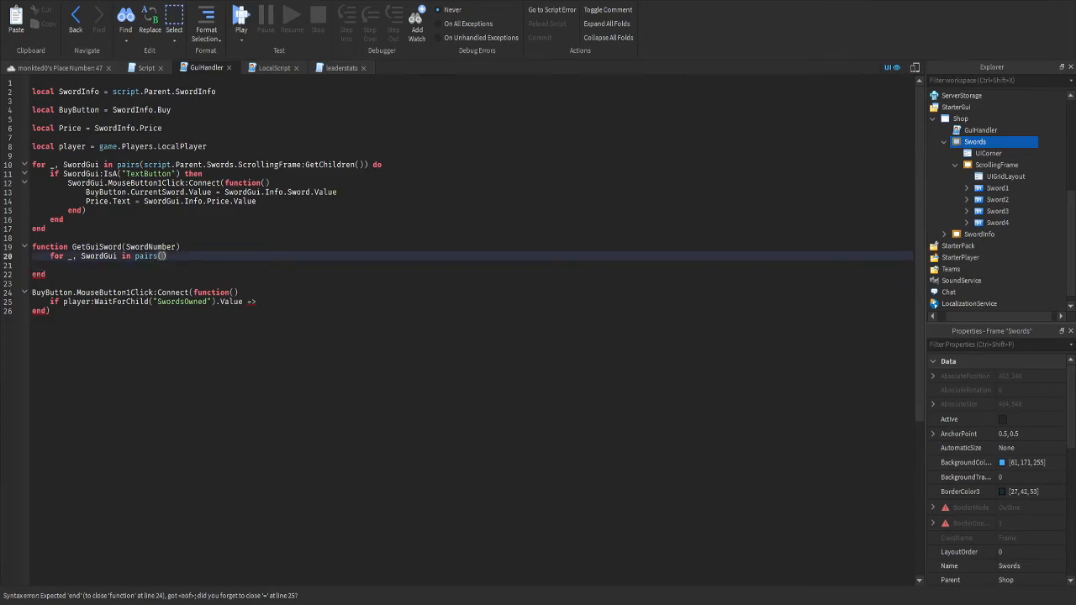
{"action": "type", "text": "SwordINfo"}
{"action": "key", "text": "BackSpace"}
{"action": "key", "text": "BackSpace"}
{"action": "key", "text": "BackSpace"}
{"action": "key", "text": "BackSpace"}
{"action": "type", "text": "Info:GetDes"}
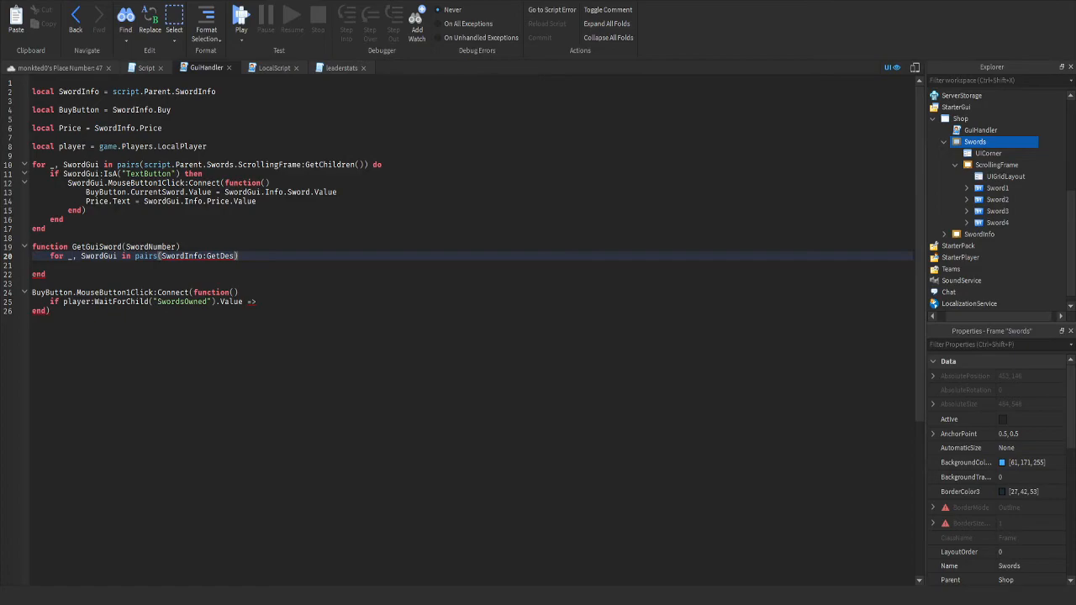
{"action": "left_click", "coordinate": [47, 274]}
{"action": "left_click_drag", "start_coordinate": [207, 255], "coordinate": [234, 256]}
{"action": "type", "text": "GetDescendants"}
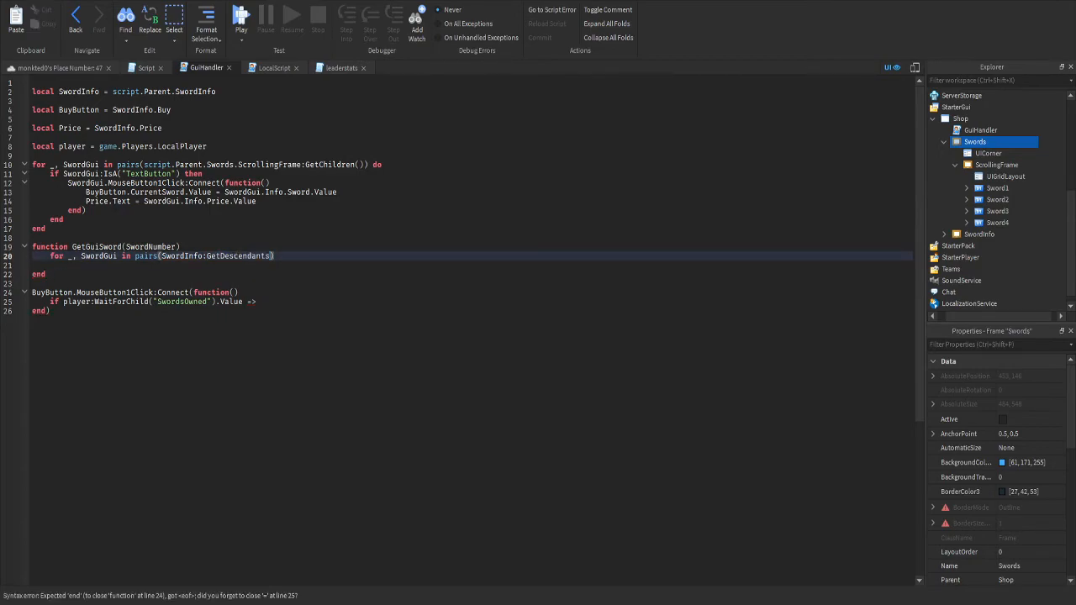
Complete the GetGuiSword loop header with () and do, close the loop with end, and remove the extra blank line
{"action": "type", "text": "()"}
{"action": "key", "text": "Right"}
{"action": "type", "text": "do"}
{"action": "key", "text": "Return"}
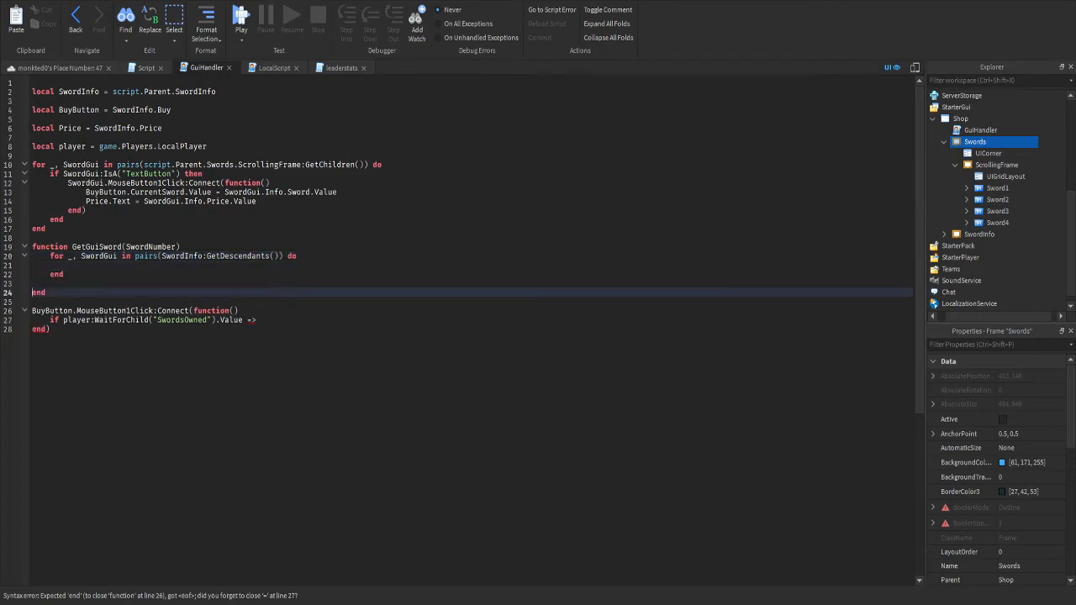
{"action": "key", "text": "BackSpace"}
Start an if SwordGui:IsA() condition inside the GetGuiSword loop
{"action": "left_click", "coordinate": [69, 265]}
{"action": "type", "text": "if"}
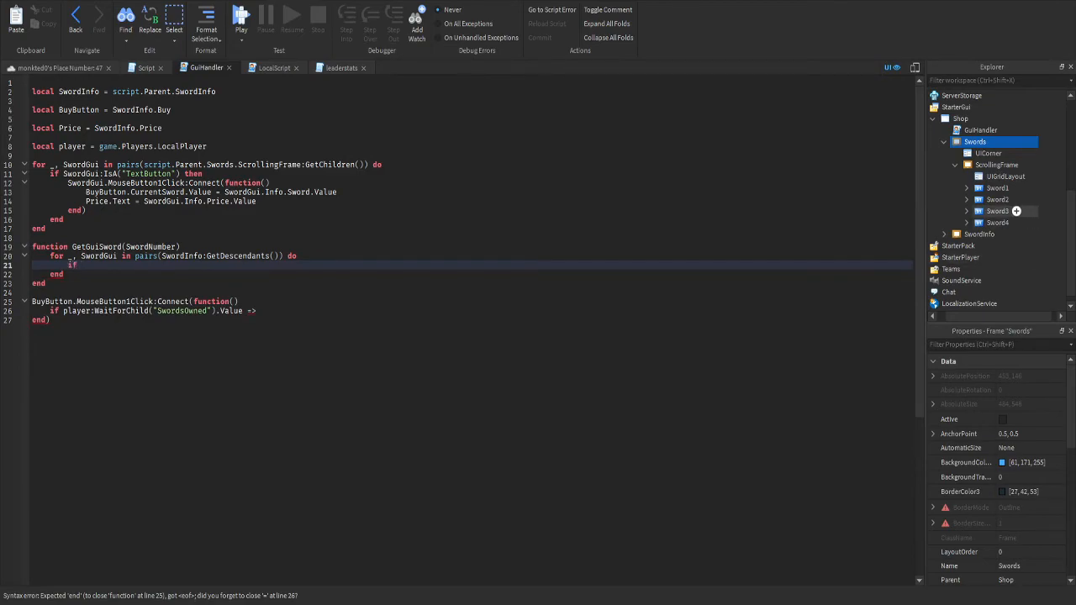
{"action": "left_click", "coordinate": [966, 200]}
{"action": "left_click", "coordinate": [967, 200]}
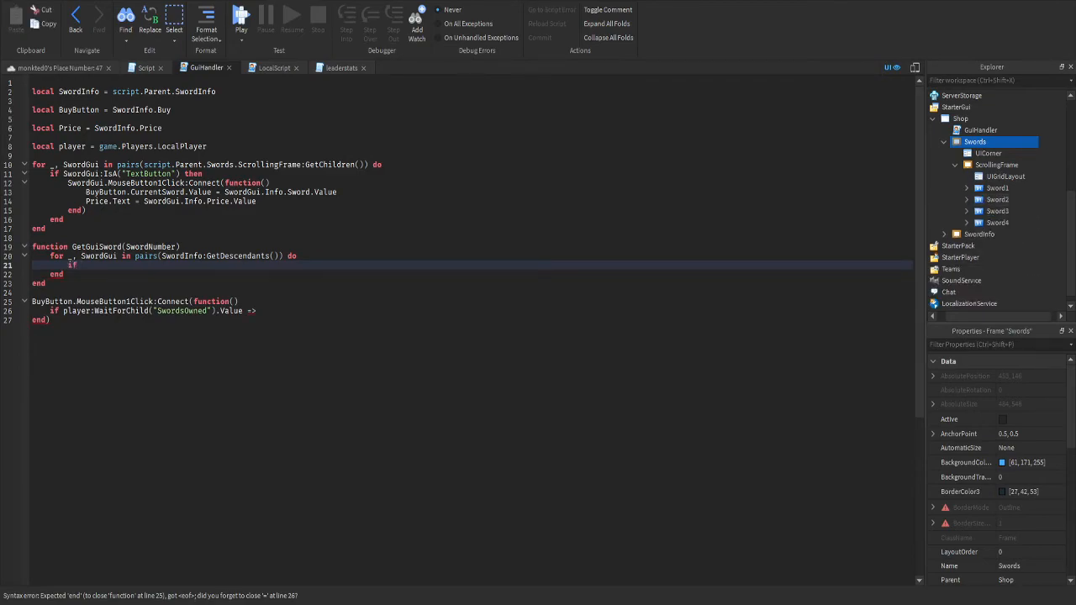
{"action": "left_click", "coordinate": [64, 274]}
{"action": "left_click", "coordinate": [81, 265]}
{"action": "type", "text": "S"}
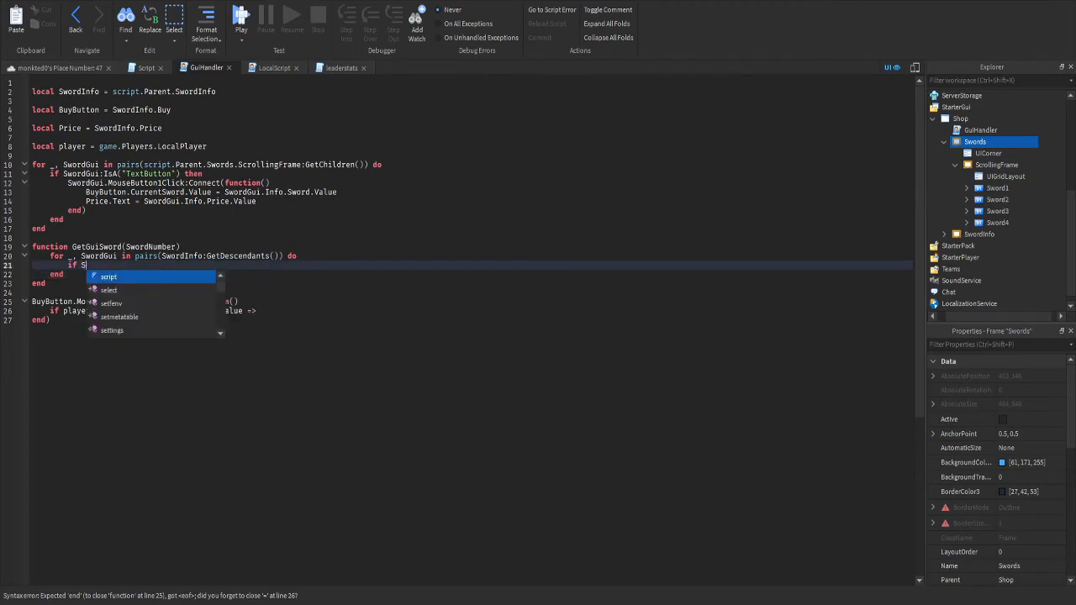
{"action": "type", "text": "wordGui"}
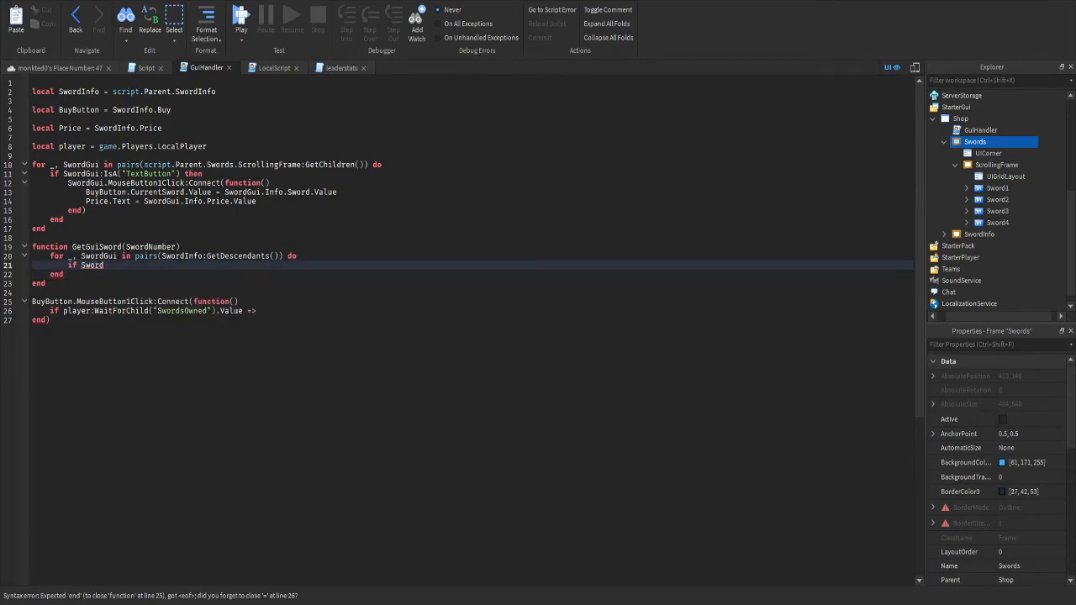
{"action": "key", "text": "BackSpace"}
{"action": "key", "text": "BackSpace"}
{"action": "key", "text": "BackSpace"}
{"action": "type", "text": "ui:IsA("}
Copy if SwordGui:IsA("TextButton") then from the first sword loop into the GetGuiSword loop and close it with end
{"action": "left_click_drag", "start_coordinate": [50, 173], "coordinate": [203, 173]}
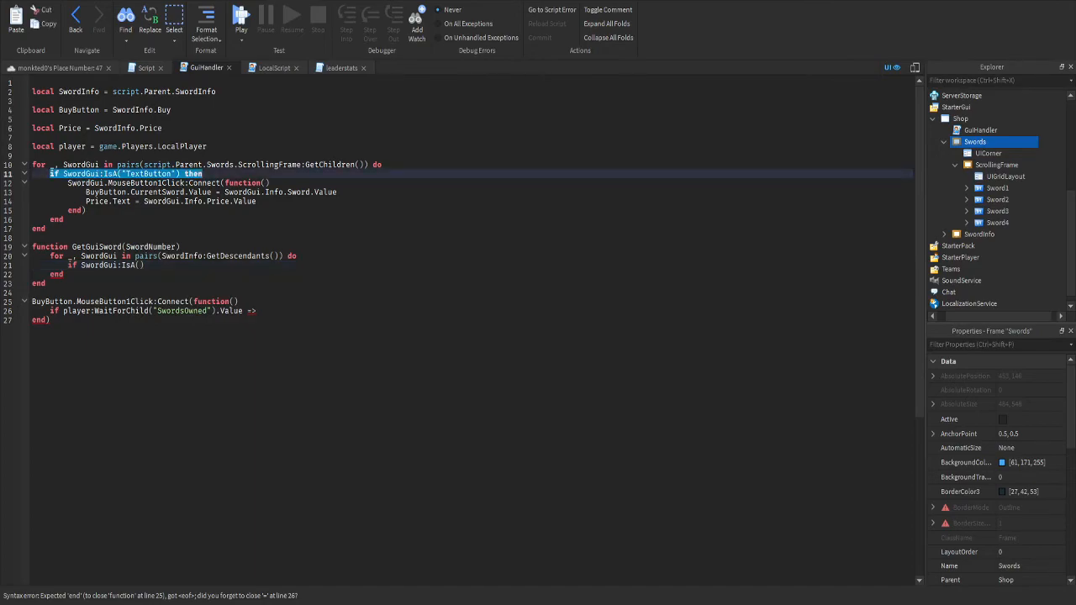
{"action": "key", "text": "ctrl+c"}
{"action": "left_click_drag", "start_coordinate": [145, 264], "coordinate": [67, 265]}
{"action": "key", "text": "ctrl+v"}
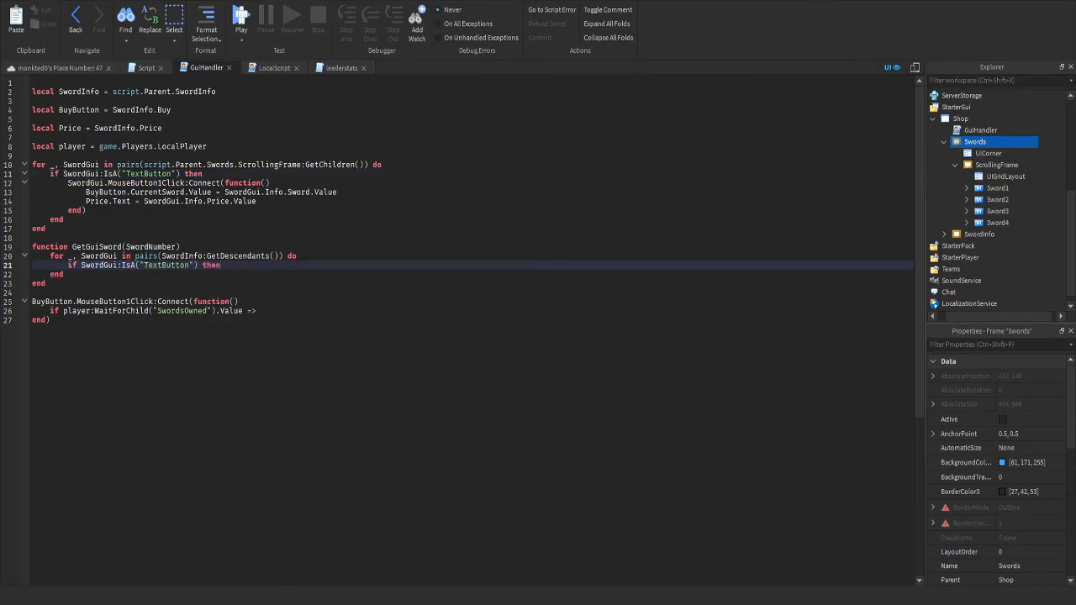
{"action": "key", "text": "Return"}
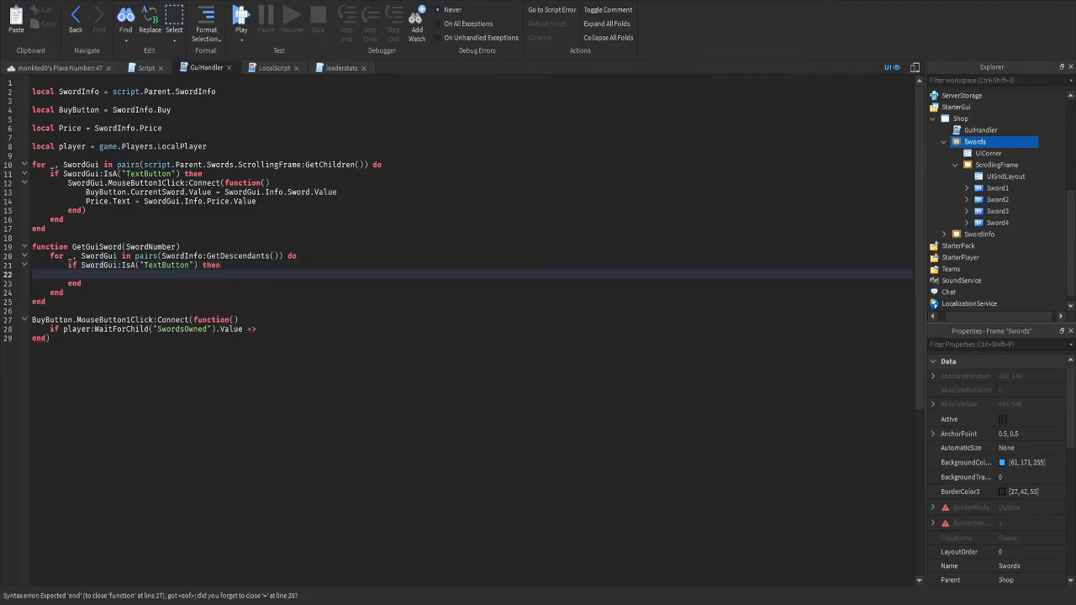
Add the condition if SwordGui.Info.Sword.Value == SwordNumber then inside GetGuiSword's TextButton check and close it with end
{"action": "type", "text": "if SwordGui."}
{"action": "left_click", "coordinate": [967, 188]}
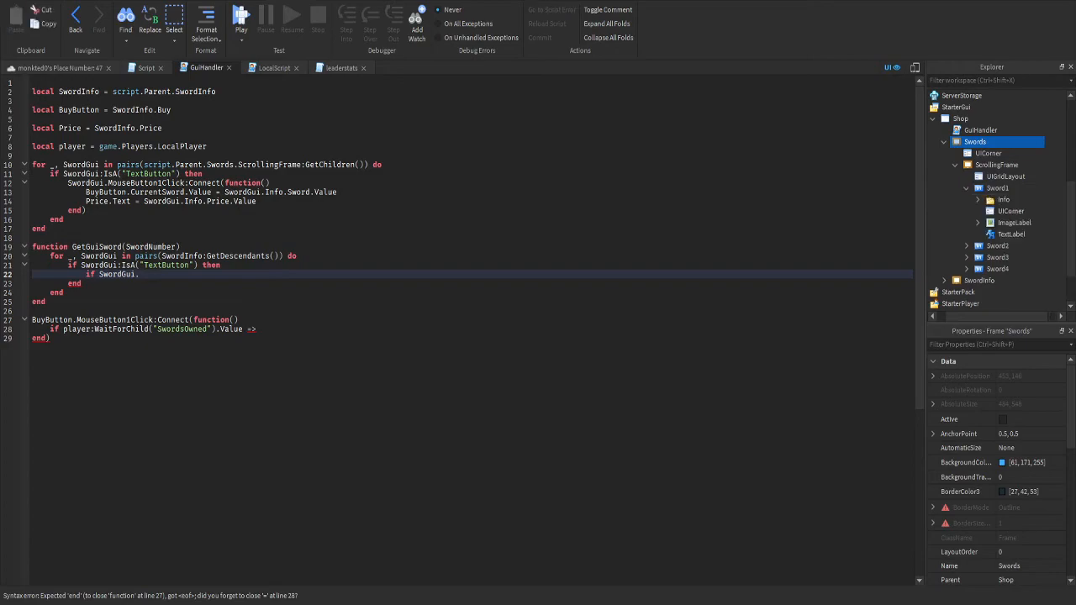
{"action": "left_click", "coordinate": [140, 274]}
{"action": "type", "text": "Info."}
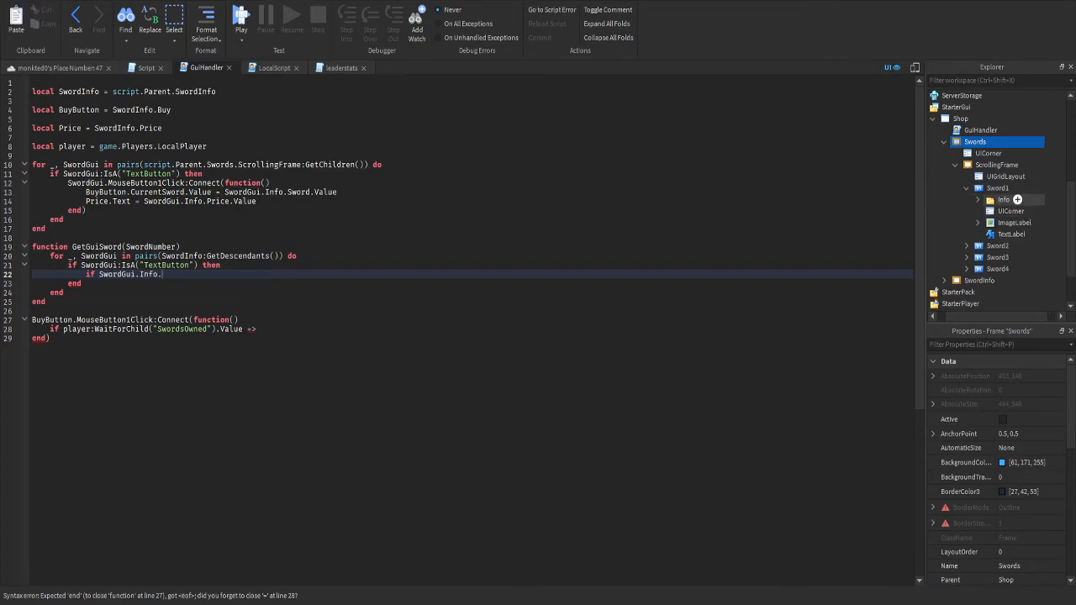
{"action": "left_click", "coordinate": [978, 200]}
{"action": "left_click", "coordinate": [1016, 222]}
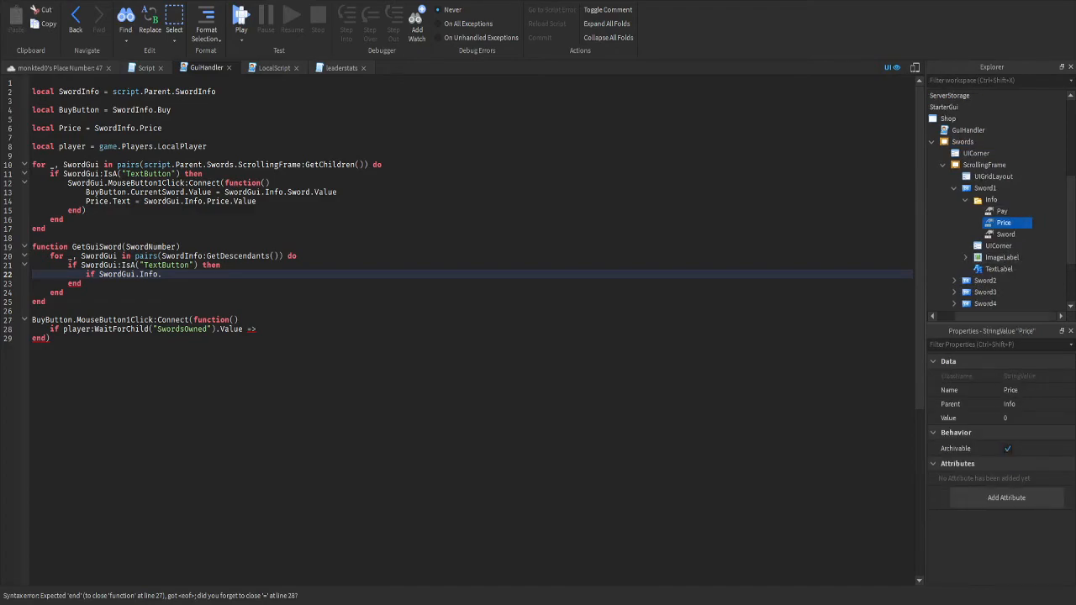
{"action": "left_click", "coordinate": [161, 274]}
{"action": "type", "text": "Sword"}
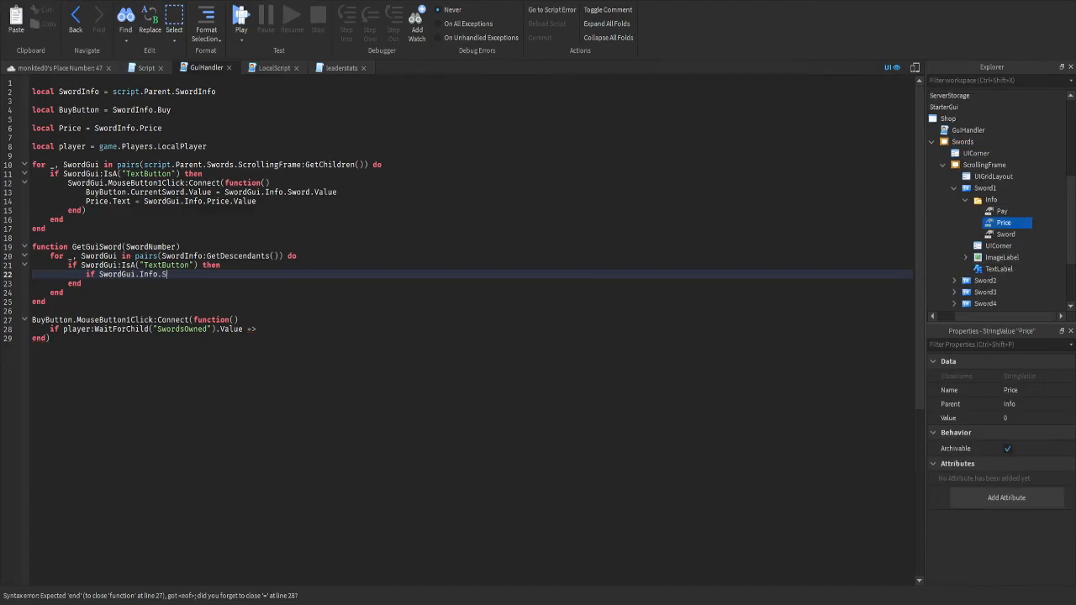
{"action": "type", "text": ".Value"}
{"action": "type", "text": "== SwordNumber then"}
{"action": "key", "text": "Return"}
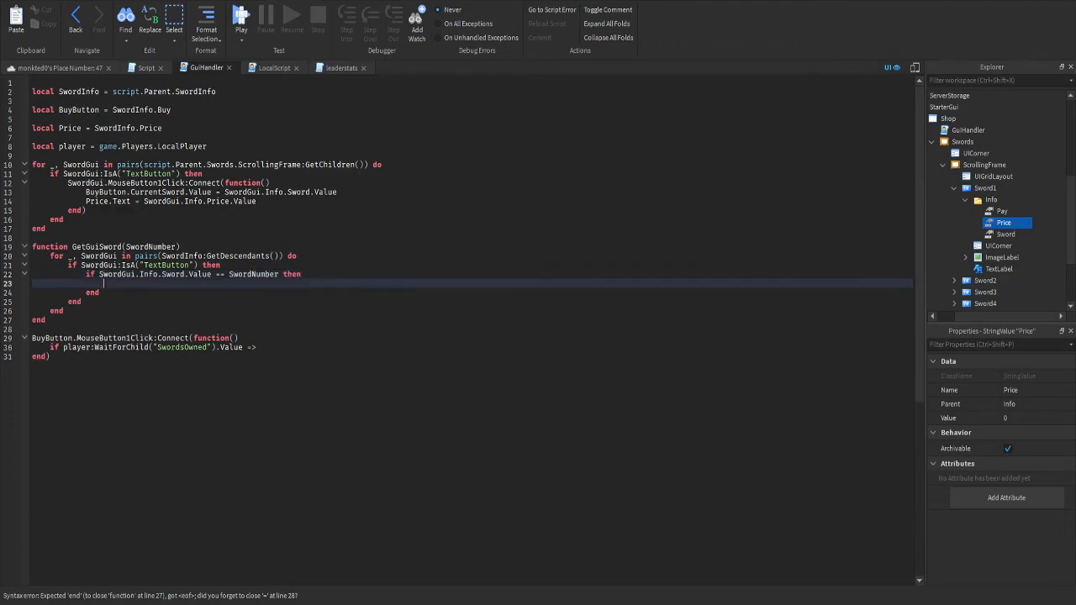
Add print(SwordGui.Name) inside the SwordNumber condition, leaving no extra blank line after its end
{"action": "type", "text": "print(SwordGui.Name"}
{"action": "key", "text": "Down"}
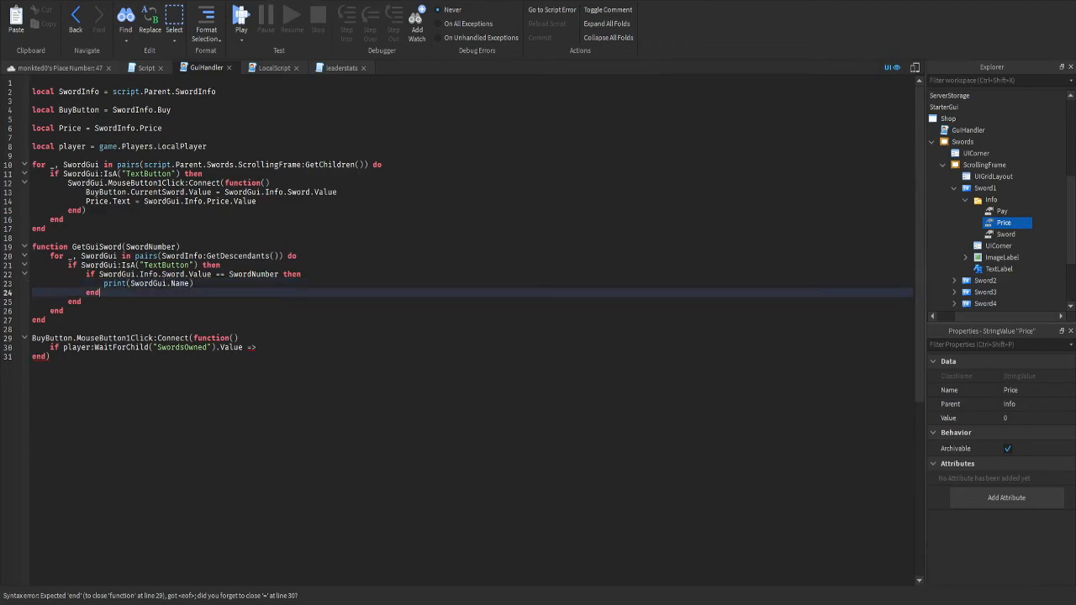
{"action": "key", "text": "Return"}
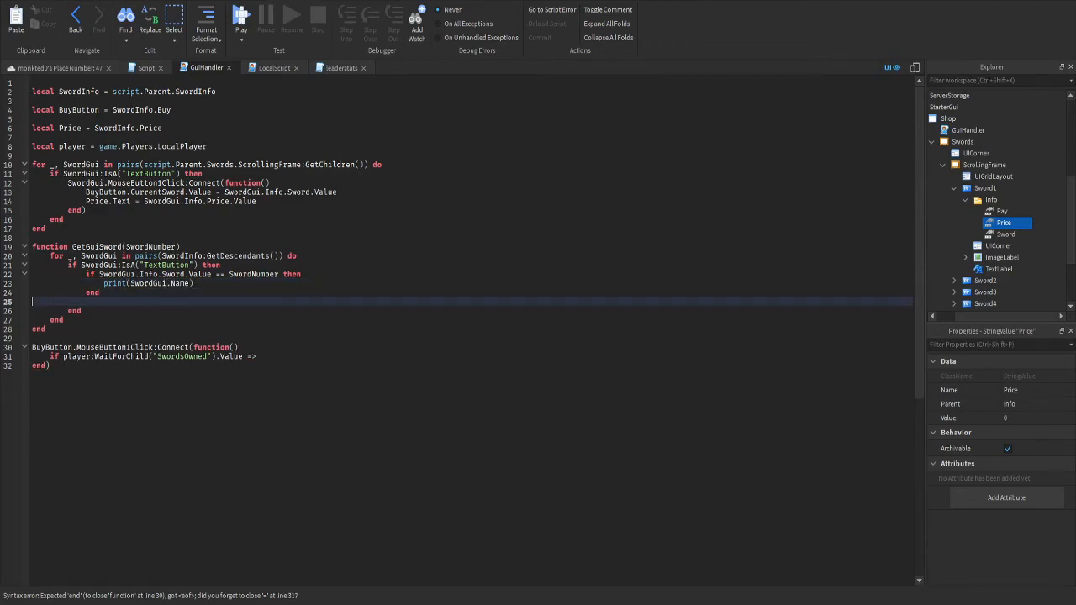
{"action": "key", "text": "BackSpace"}
{"action": "left_click_drag", "start_coordinate": [32, 247], "coordinate": [64, 311]}
{"action": "left_click", "coordinate": [64, 311]}
{"action": "left_click", "coordinate": [260, 347]}
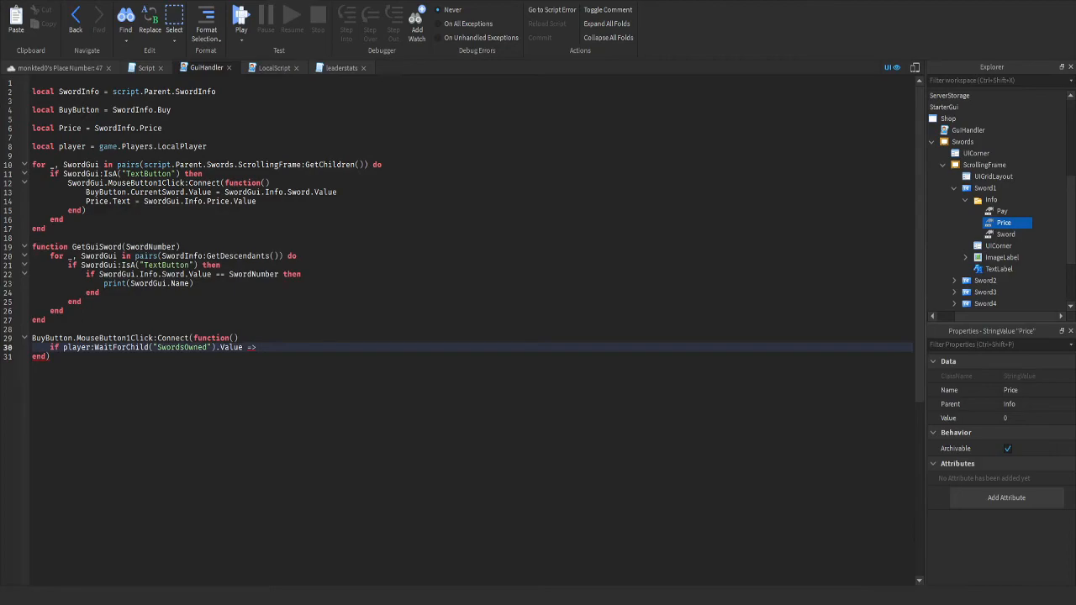
{"action": "type", "text": "G"}
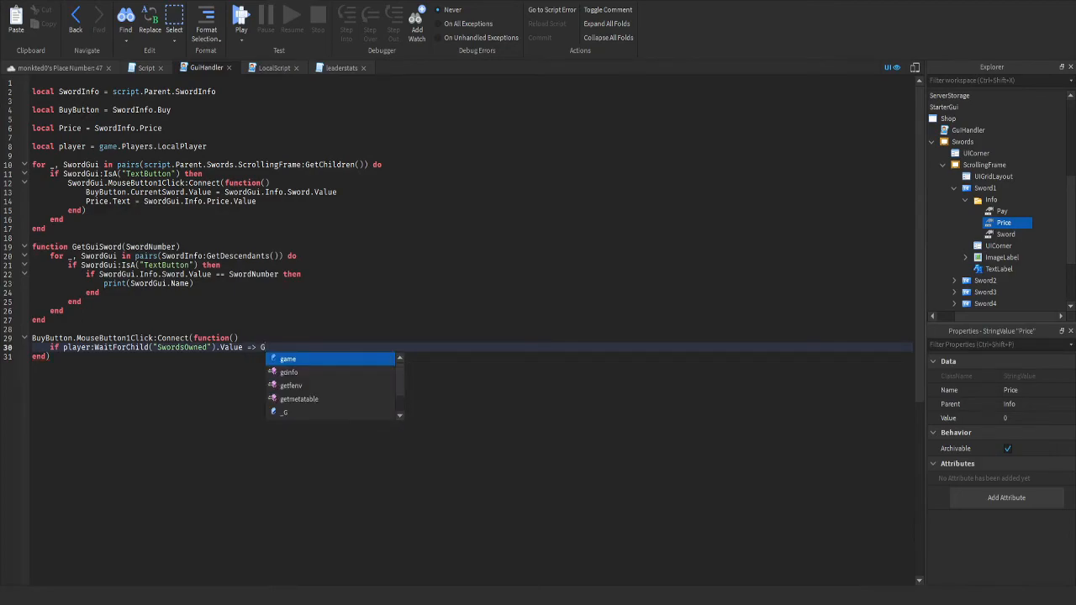
{"action": "type", "text": "etGuiSwo"}
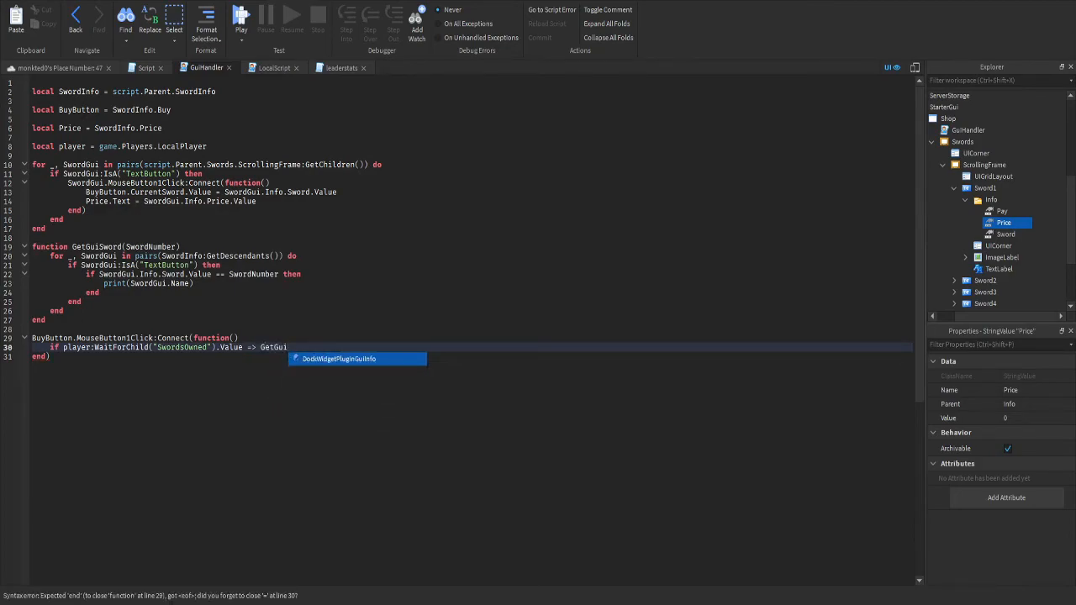
{"action": "key", "text": "BackSpace"}
{"action": "key", "text": "BackSpace"}
{"action": "key", "text": "BackSpace"}
{"action": "key", "text": "BackSpace"}
{"action": "key", "text": "BackSpace"}
{"action": "key", "text": "BackSpace"}
{"action": "key", "text": "BackSpace"}
{"action": "key", "text": "BackSpace"}
{"action": "key", "text": "BackSpace"}
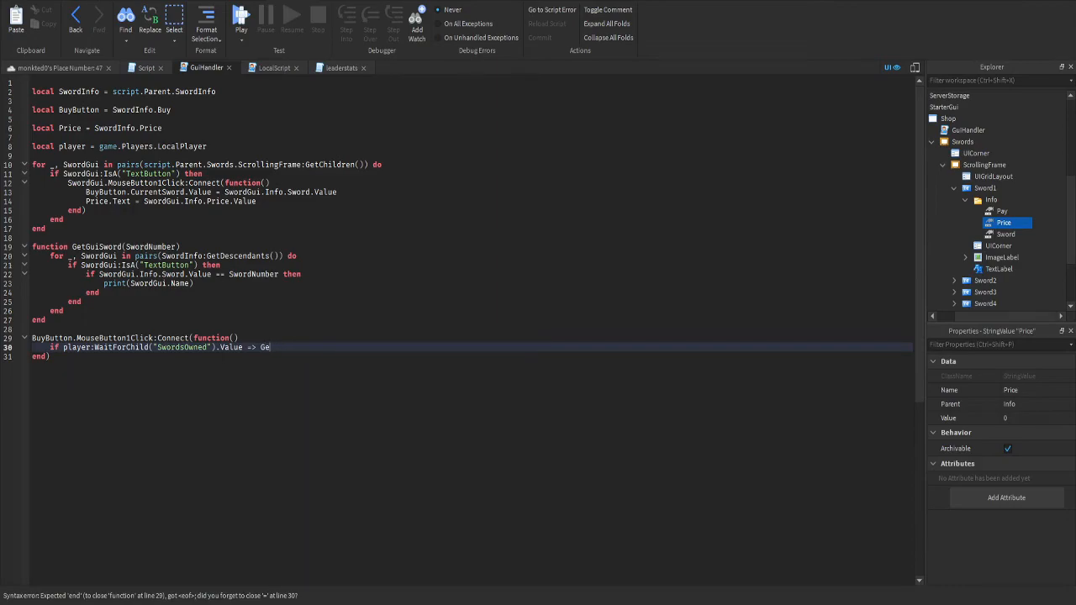
Enter GetGuiSword() as the value compared with SwordsOwned in the Buy handler's if condition
{"action": "type", "text": "Get"}
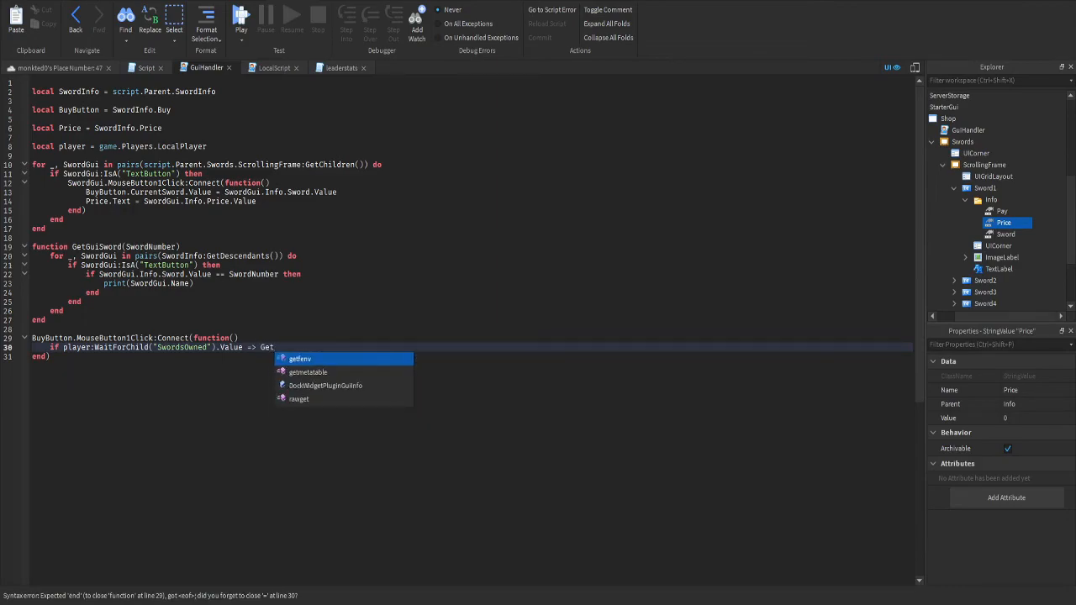
{"action": "type", "text": "Gui"}
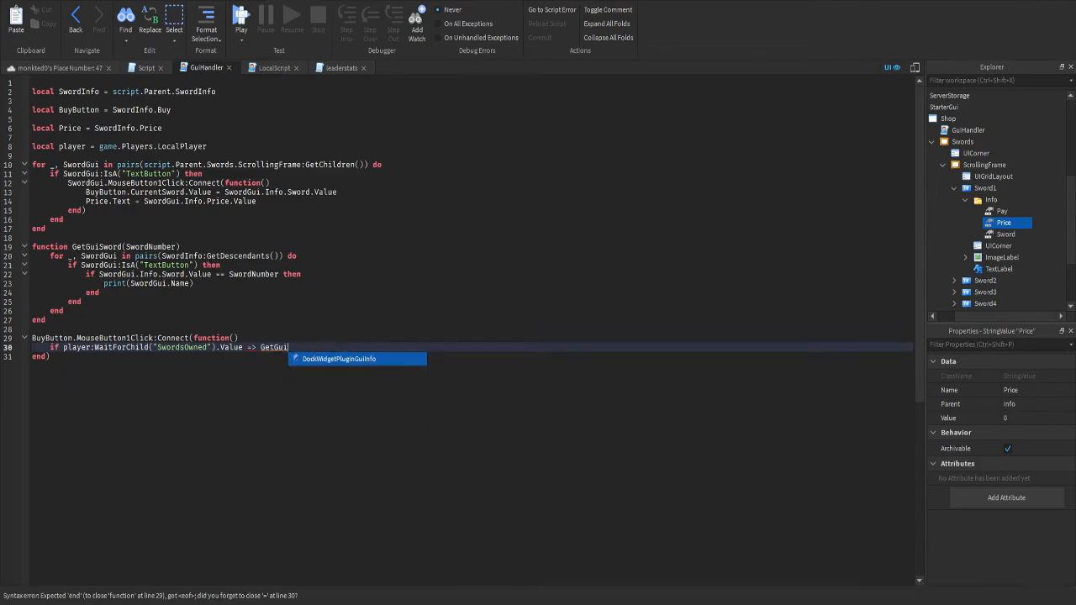
{"action": "type", "text": "Sowrd"}
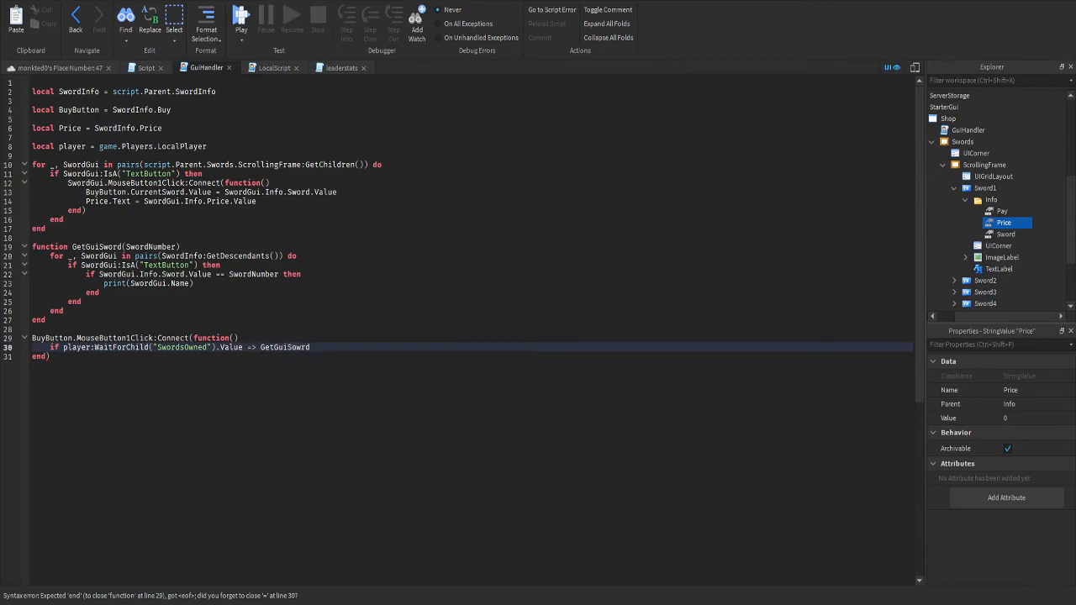
{"action": "type", "text": "=="}
{"action": "key", "text": "BackSpace"}
{"action": "key", "text": "BackSpace"}
{"action": "key", "text": "BackSpace"}
{"action": "key", "text": "BackSpace"}
{"action": "key", "text": "BackSpace"}
{"action": "key", "text": "BackSpace"}
{"action": "type", "text": "word()"}
Declare local Value = GetGuiSword() as the first line of the Buy click function, reusing the call from the condition
{"action": "left_click", "coordinate": [239, 338]}
{"action": "key", "text": "Return"}
{"action": "type", "text": "l"}
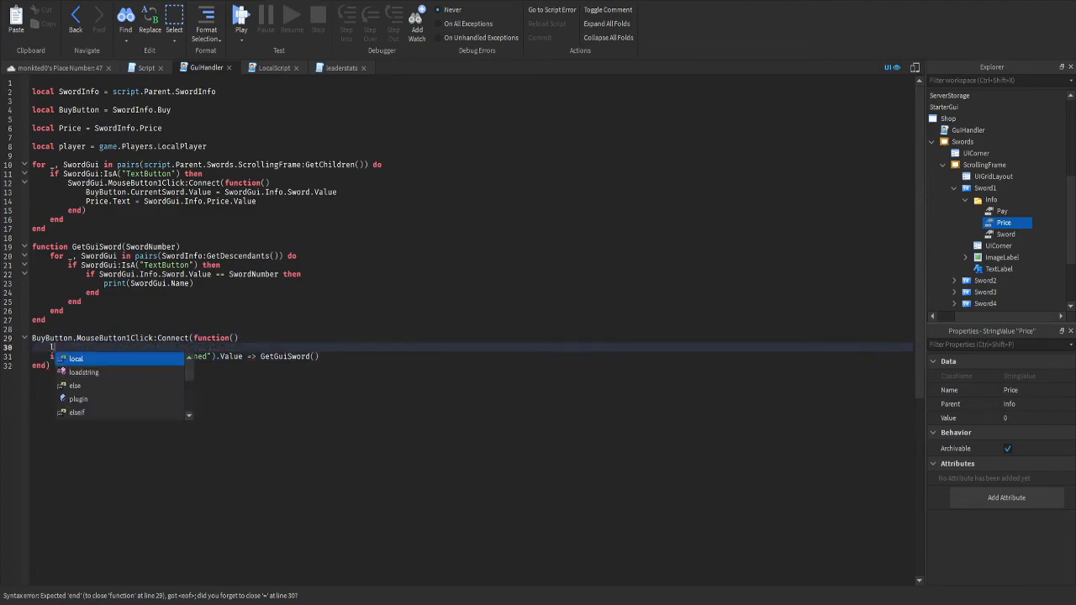
{"action": "type", "text": "ocal Value"}
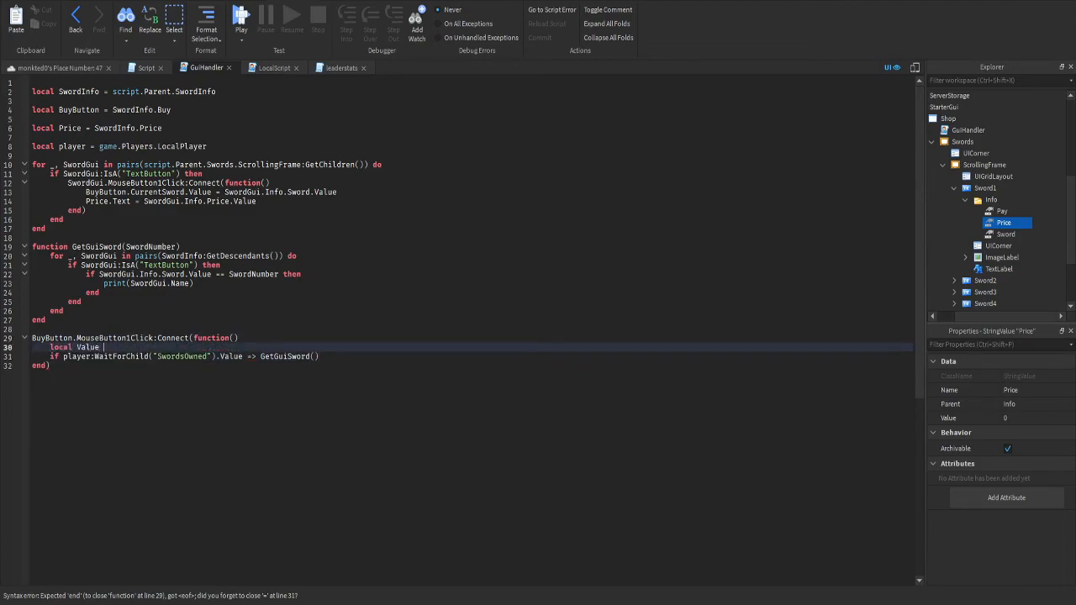
{"action": "left_click_drag", "start_coordinate": [261, 356], "coordinate": [320, 356]}
{"action": "key", "text": "ctrl+c"}
{"action": "left_click", "coordinate": [113, 347]}
{"action": "key", "text": "ctrl+v"}
Replace the function call in the SwordsOwned condition with Value and change its comparison operator to >=
{"action": "key", "text": "BackSpace"}
{"action": "type", "text": "Value"}
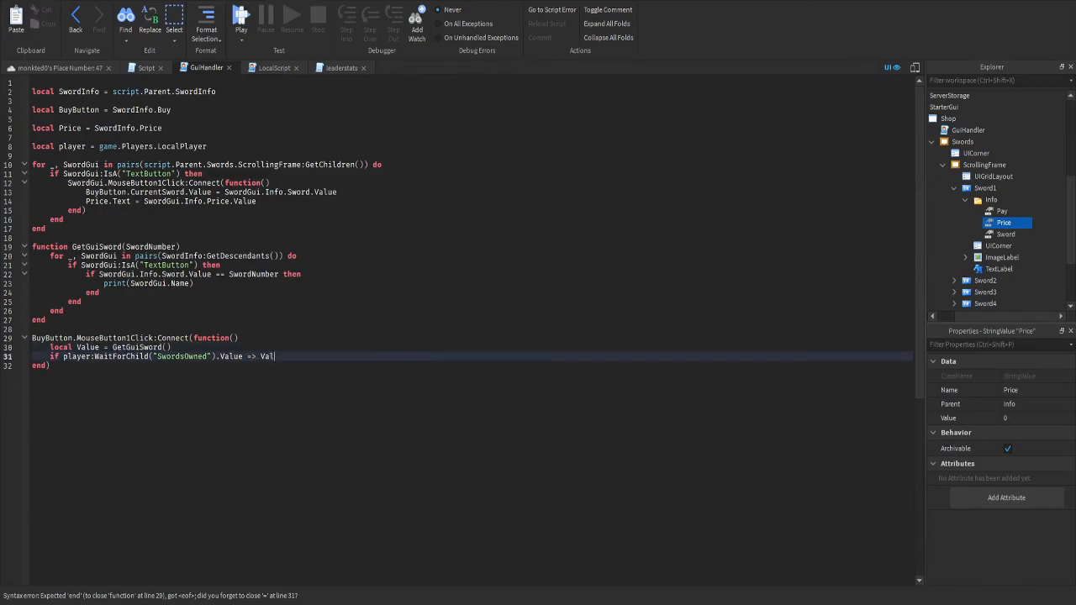
{"action": "type", "text": ".Valu"}
{"action": "key", "text": "ctrl+shift+Left"}
{"action": "key", "text": "BackSpace"}
{"action": "key", "text": "BackSpace"}
{"action": "key", "text": "BackSpace"}
{"action": "type", "text": ">="}
{"action": "key", "text": "End"}
Add return SwordGui.Info.Sword.Value below the print line in GetGuiSword, copying the expression from the condition above
{"action": "left_click", "coordinate": [194, 283]}
{"action": "key", "text": "Return"}
{"action": "type", "text": "return"}
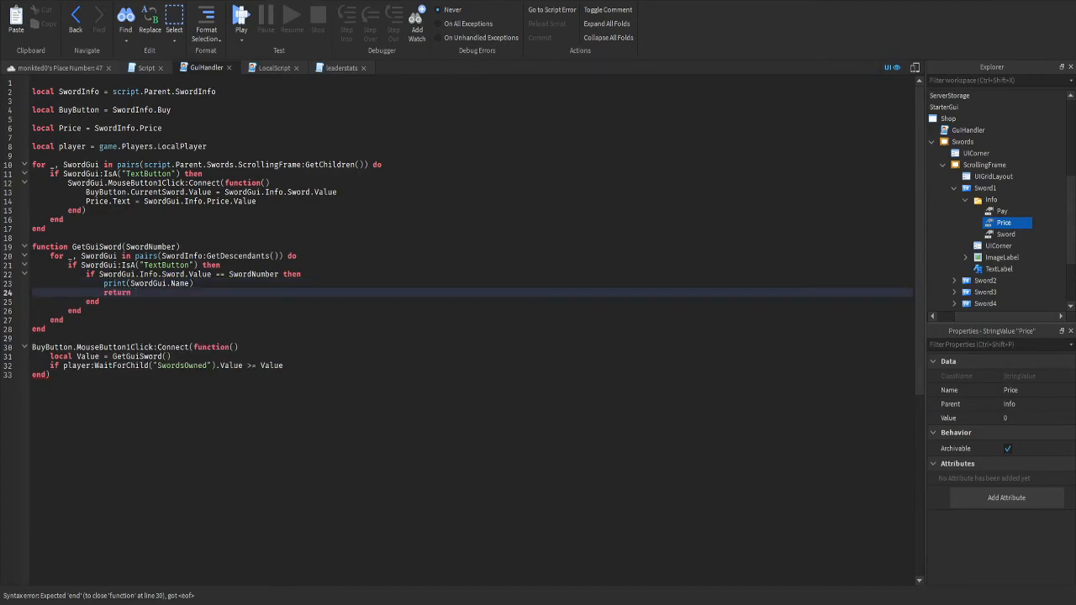
{"action": "left_click", "coordinate": [197, 274]}
{"action": "left_click", "coordinate": [185, 283]}
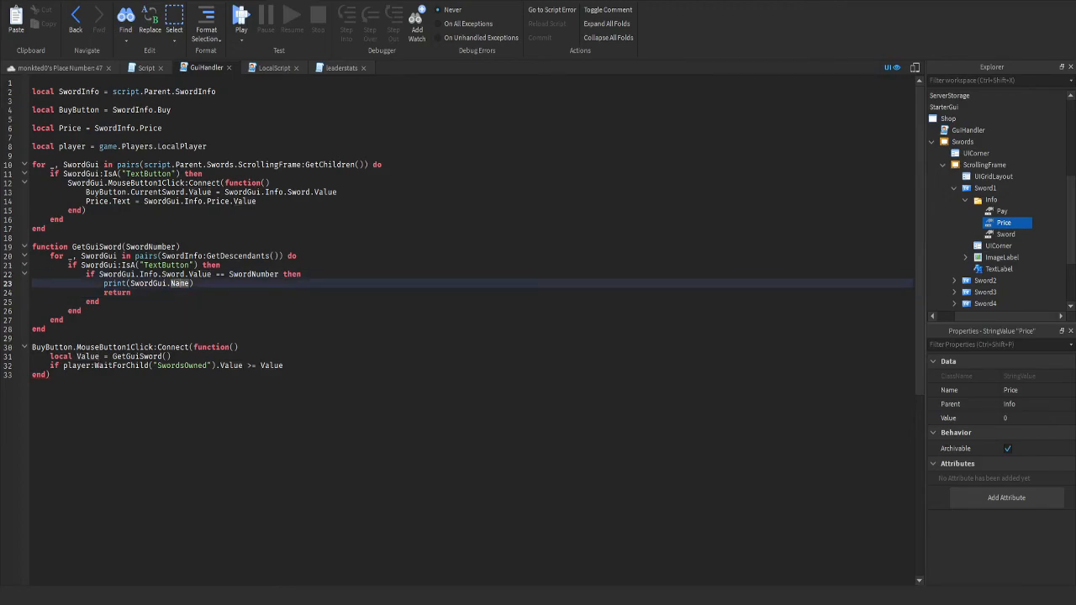
{"action": "double_click", "coordinate": [150, 273]}
{"action": "left_click", "coordinate": [133, 284]}
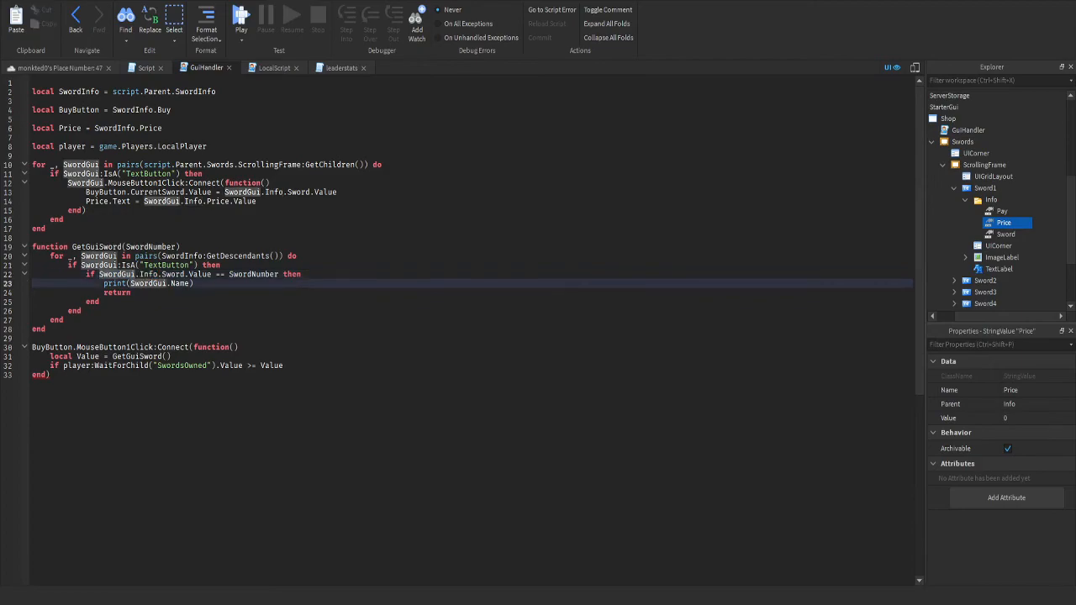
{"action": "left_click_drag", "start_coordinate": [99, 274], "coordinate": [212, 275]}
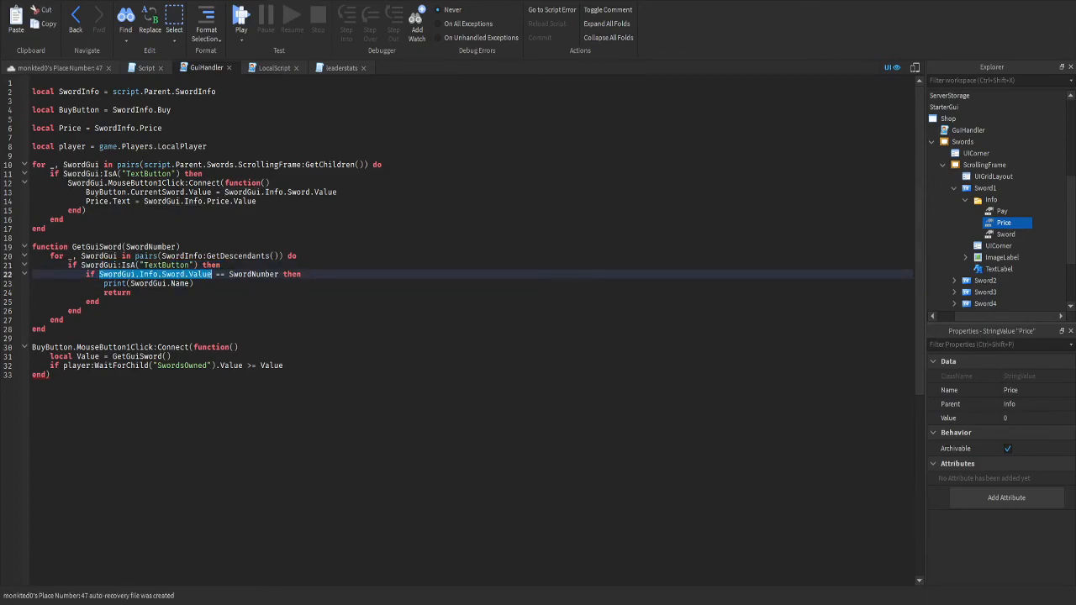
{"action": "key", "text": "ctrl+c"}
{"action": "left_click", "coordinate": [136, 293]}
{"action": "key", "text": "ctrl+v"}
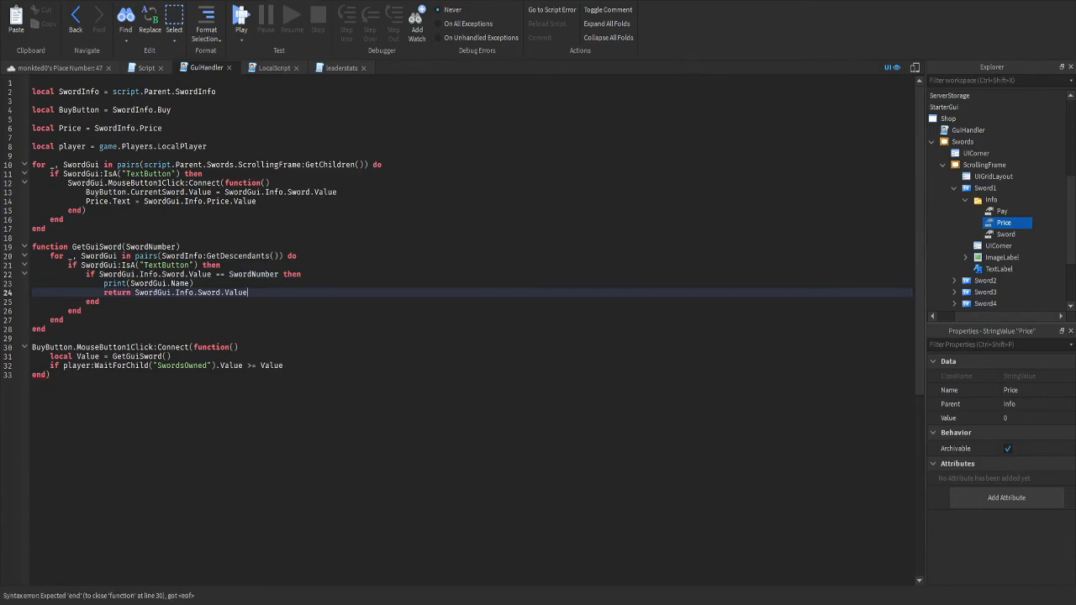
Complete the Buy handler's SwordsOwned condition with then and a closing end
{"action": "left_click", "coordinate": [285, 366]}
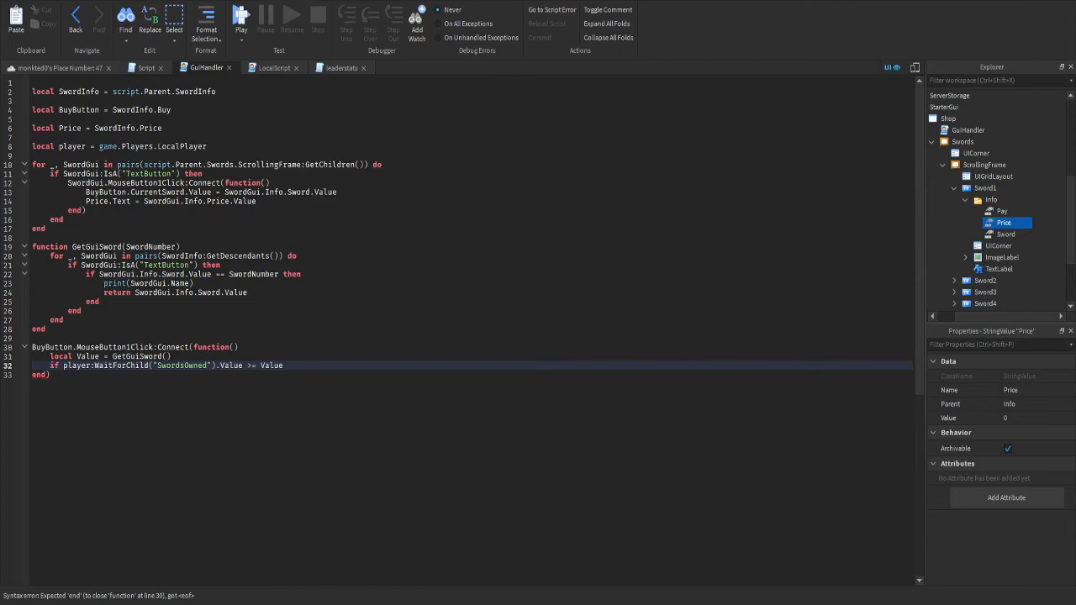
{"action": "type", "text": "then"}
{"action": "key", "text": "Return"}
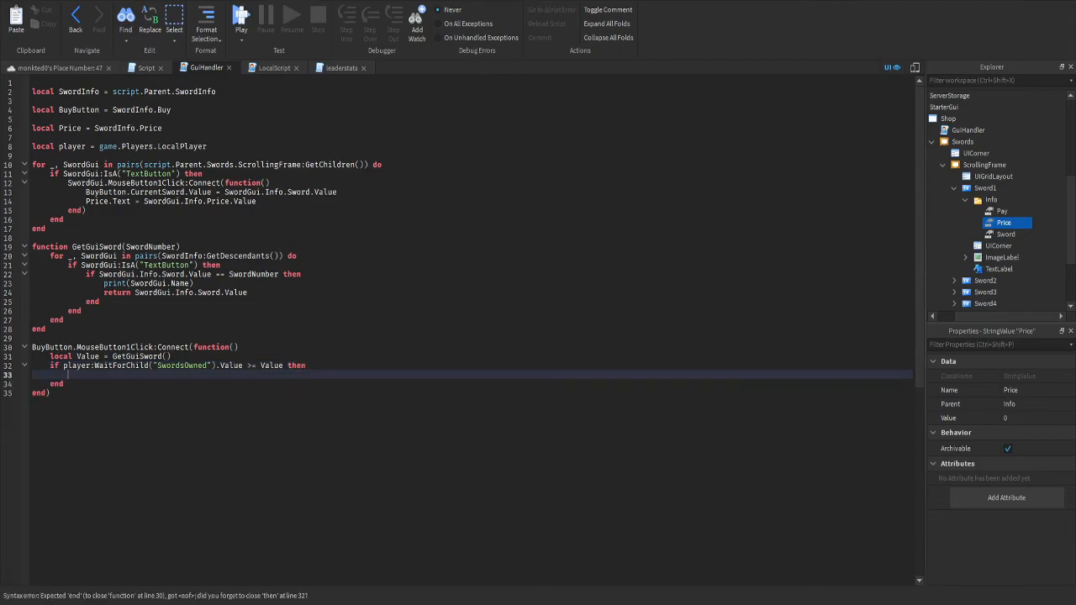
Play-test the game with the output shown, select Sword1 in the shop and try to buy it
{"action": "left_click", "coordinate": [60, 67]}
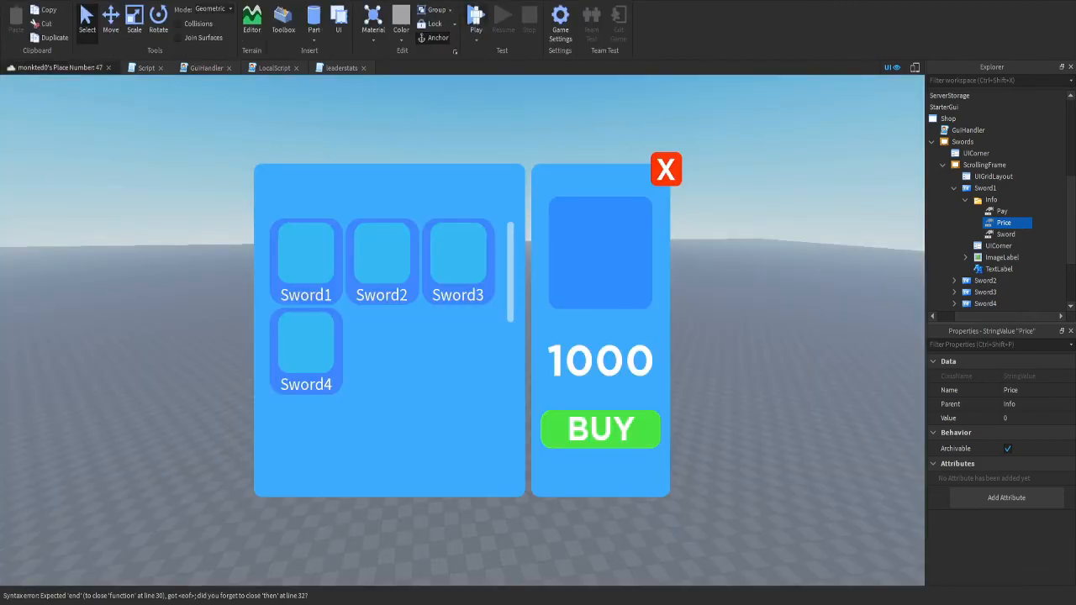
{"action": "key", "text": "F5"}
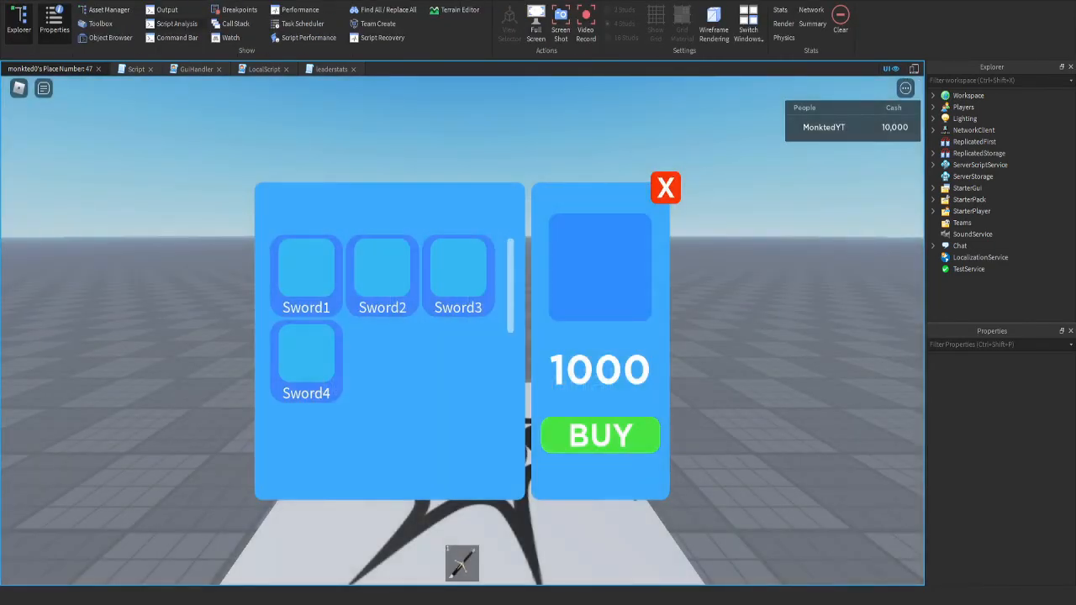
{"action": "left_click", "coordinate": [442, 311]}
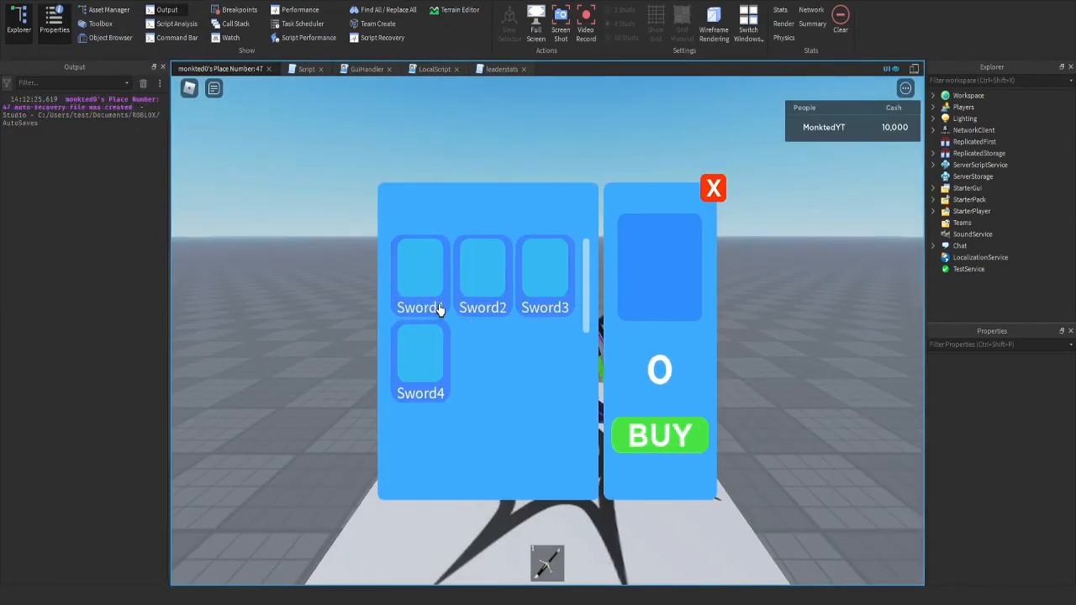
{"action": "left_click", "coordinate": [667, 447]}
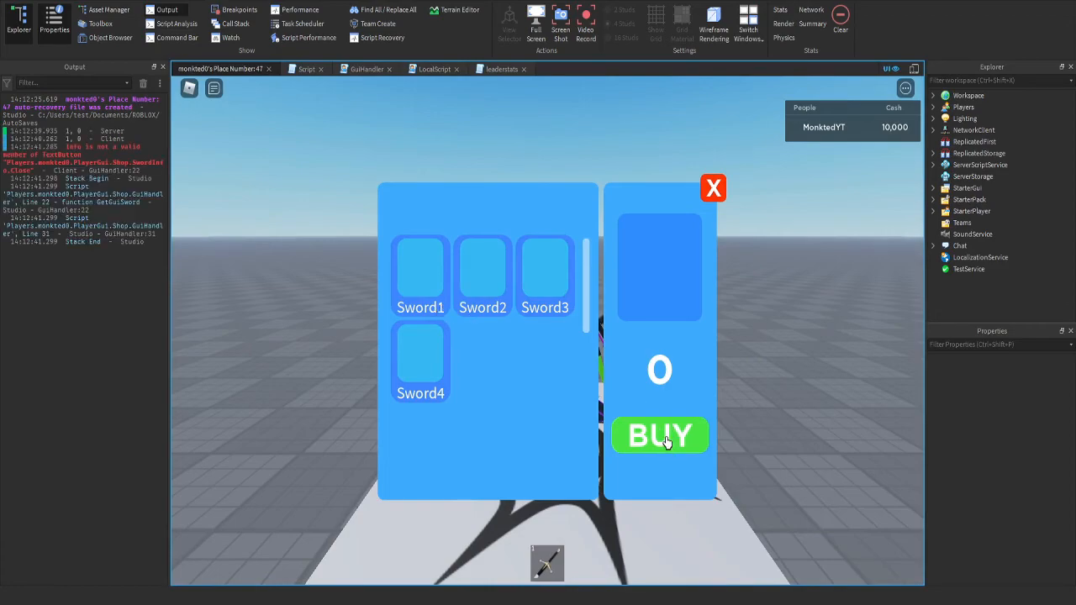
Open the GuiHandler line behind the output error and inspect SwordInfo's children under Shop in StarterGui
{"action": "left_click", "coordinate": [66, 158]}
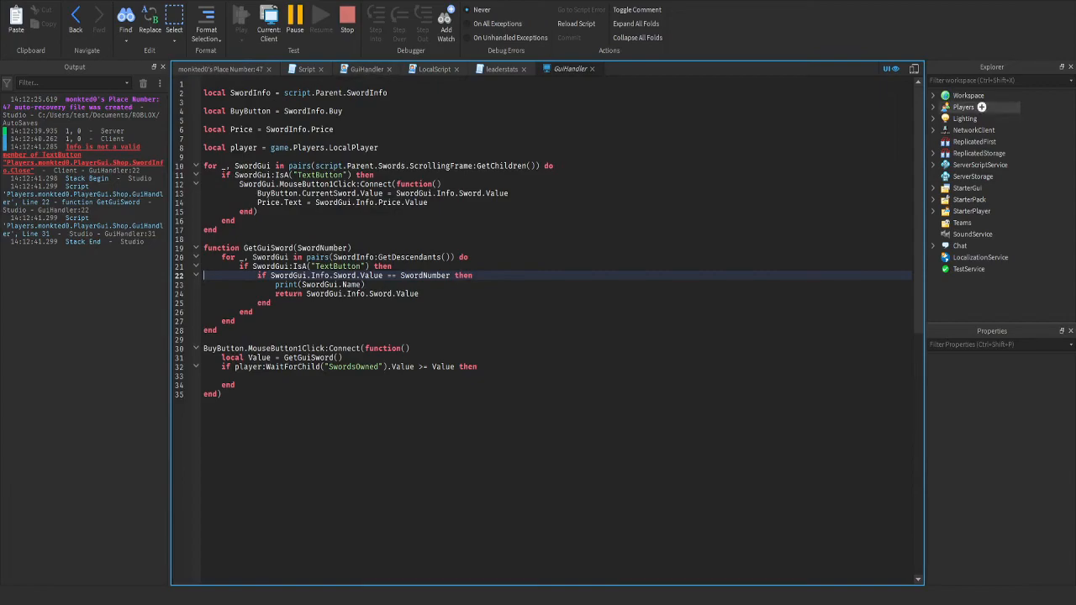
{"action": "left_click", "coordinate": [933, 188]}
{"action": "left_click", "coordinate": [945, 200]}
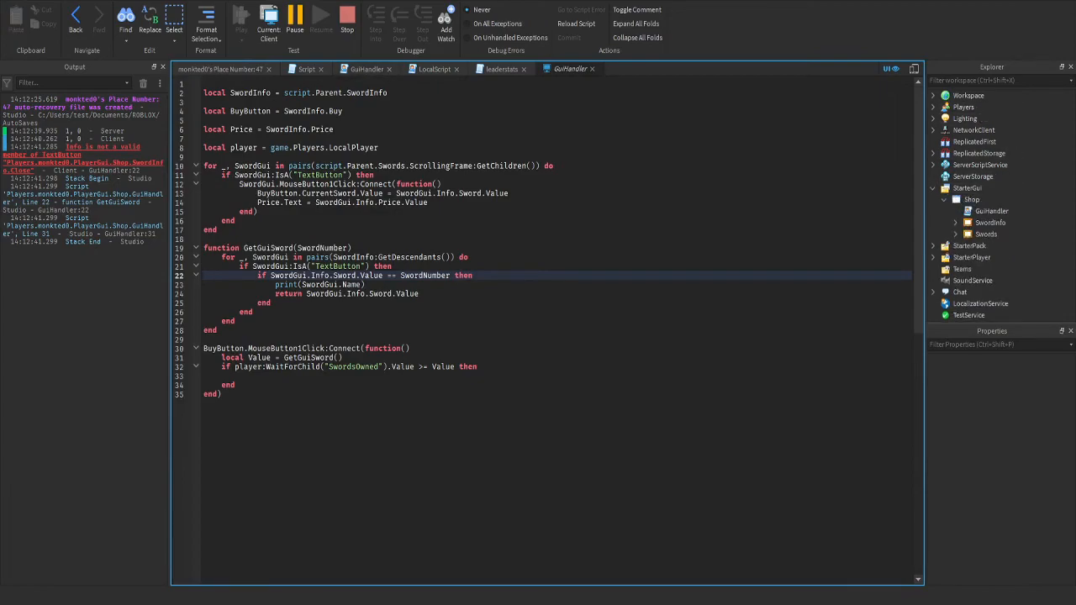
{"action": "left_click", "coordinate": [956, 234]}
{"action": "left_click", "coordinate": [956, 235]}
{"action": "left_click", "coordinate": [956, 223]}
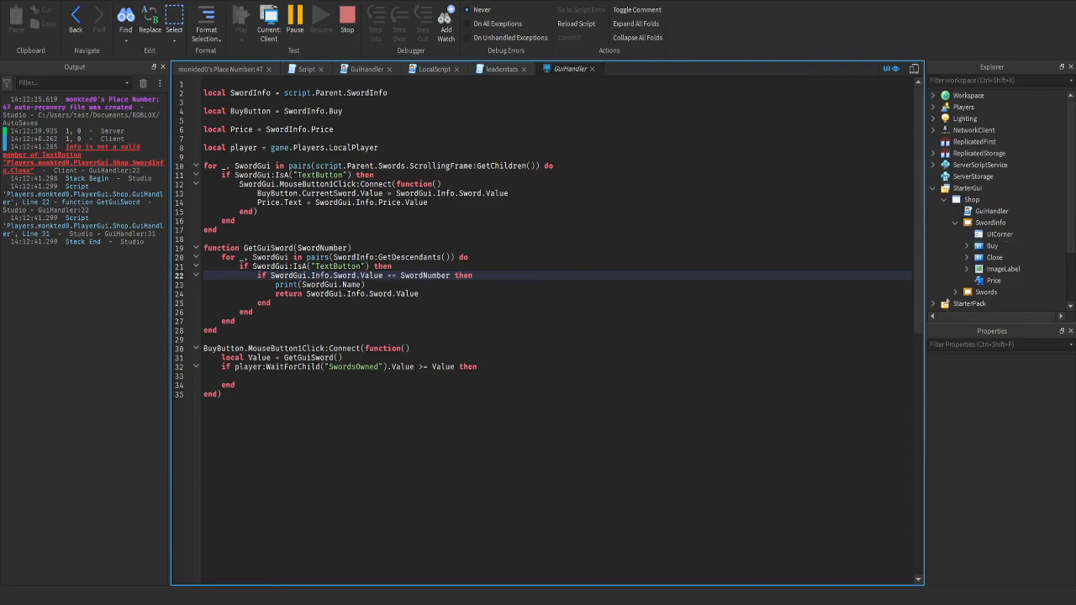
{"action": "left_click", "coordinate": [992, 224]}
Inspect the Swords frame's ScrollingFrame and Sword1 contents against the Info reference in the script, and stop the play test
{"action": "left_click", "coordinate": [954, 223]}
{"action": "left_click", "coordinate": [955, 234]}
{"action": "left_click", "coordinate": [955, 257]}
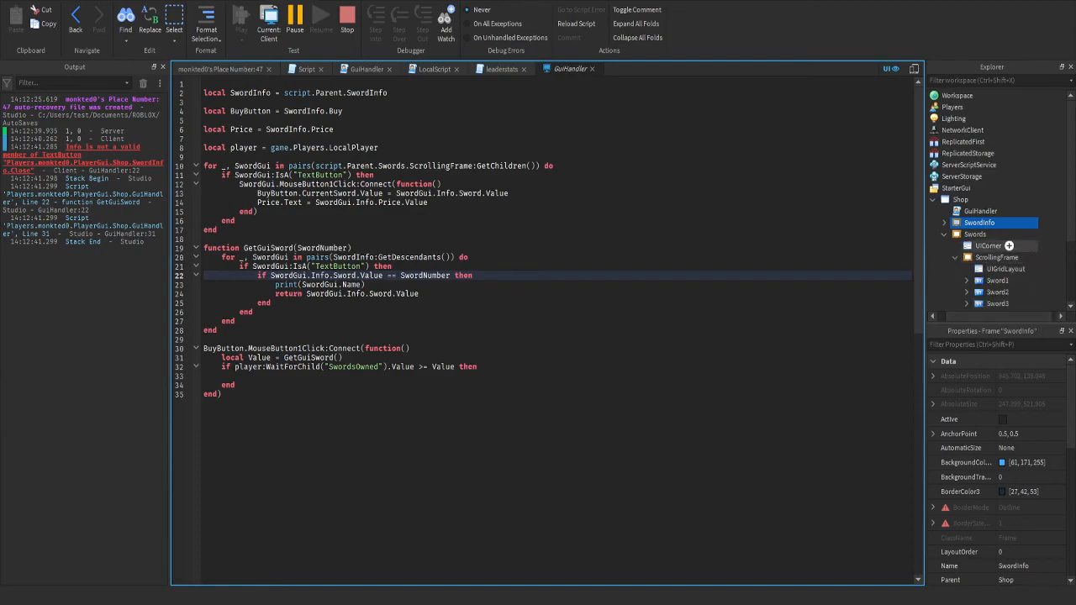
{"action": "scroll", "coordinate": [992, 247], "scroll_direction": "down", "scroll_amount": 2}
{"action": "left_click", "coordinate": [966, 204]}
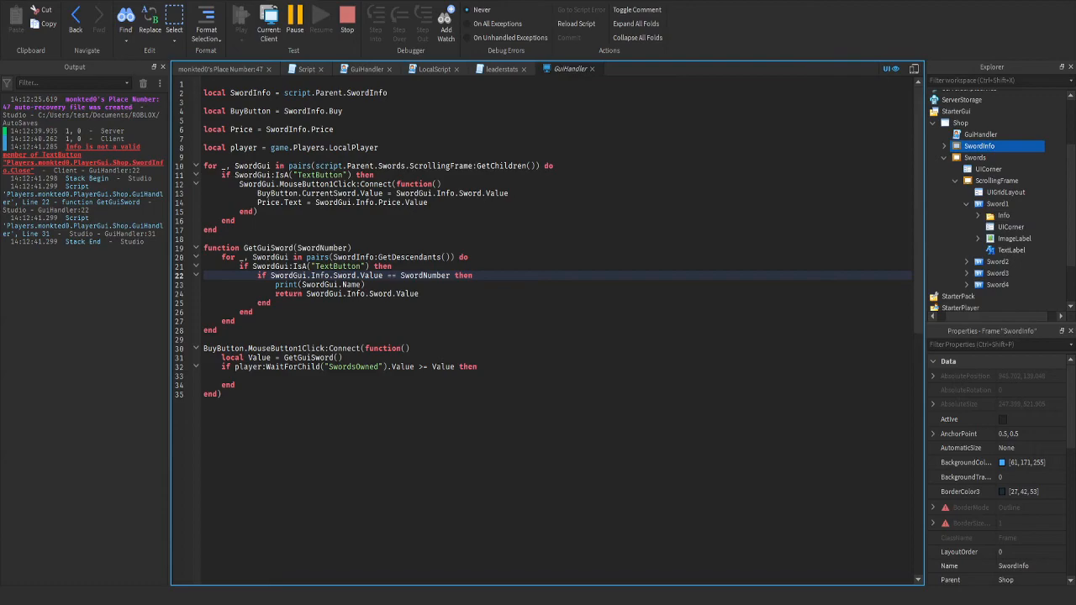
{"action": "left_click", "coordinate": [326, 275]}
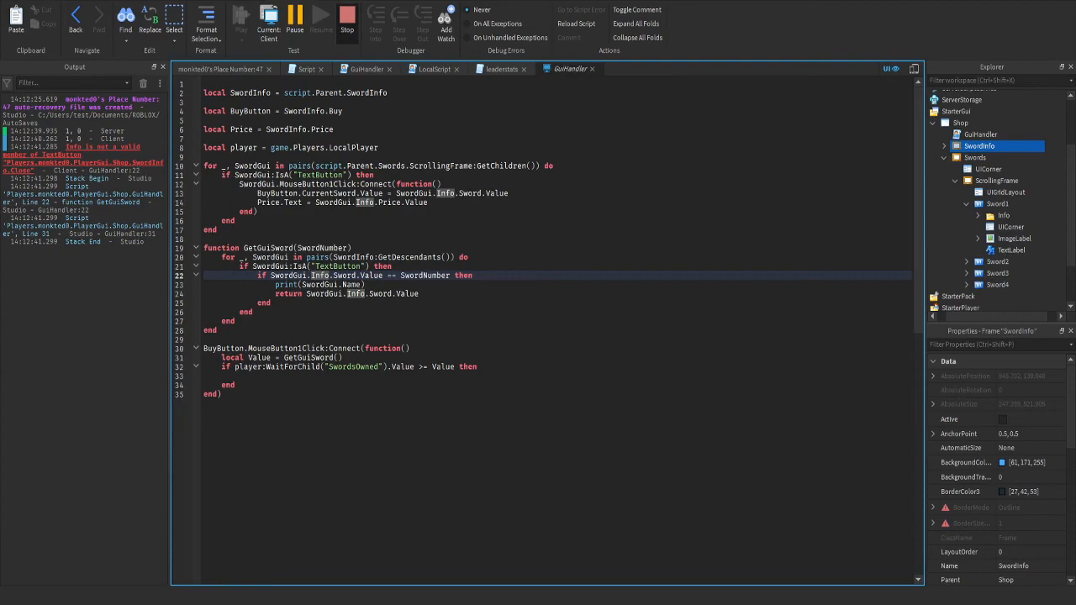
{"action": "left_click", "coordinate": [347, 20]}
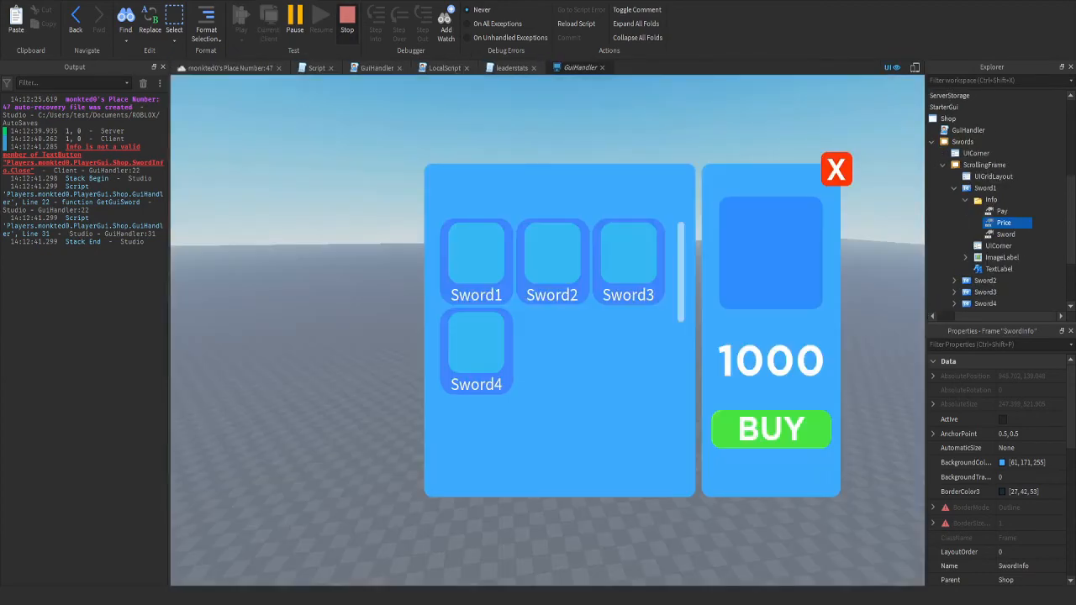
In GuiHandler, replace SwordInfo in the GetGuiSword loop with script.Parent.Swords.ScrollingFrame, copied from the first loop
{"action": "left_click", "coordinate": [444, 68]}
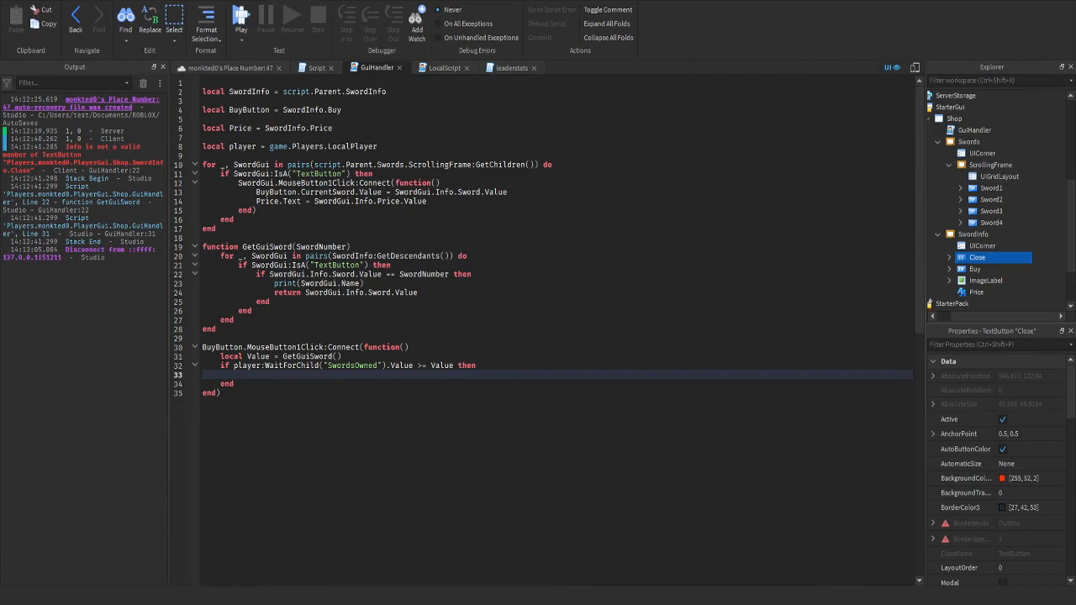
{"action": "left_click_drag", "start_coordinate": [315, 201], "coordinate": [373, 200]}
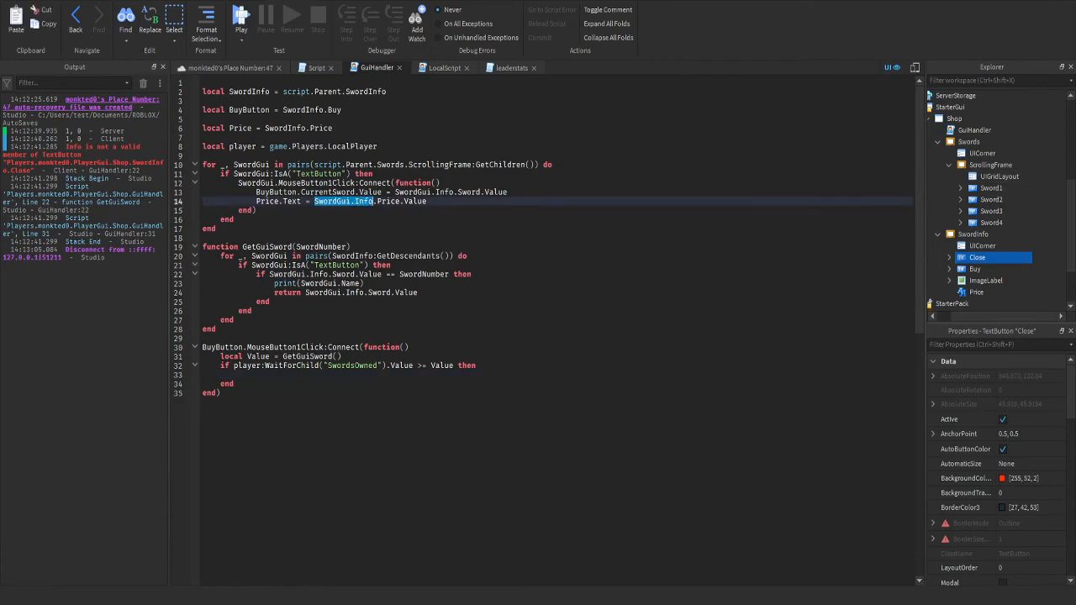
{"action": "left_click", "coordinate": [390, 201]}
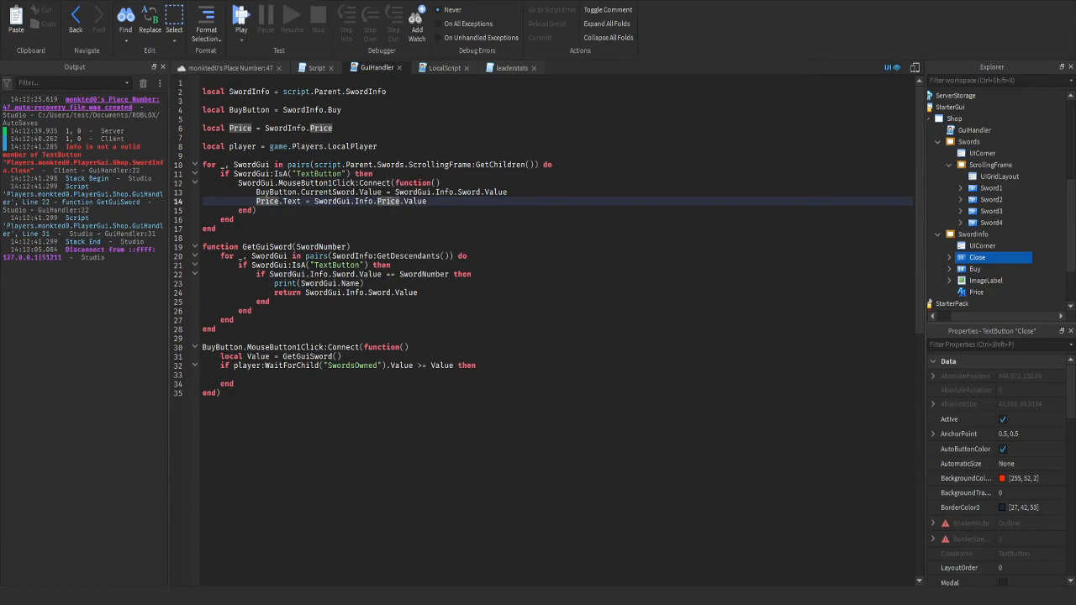
{"action": "left_click", "coordinate": [458, 193]}
{"action": "left_click_drag", "start_coordinate": [234, 165], "coordinate": [538, 165]}
{"action": "left_click", "coordinate": [290, 164]}
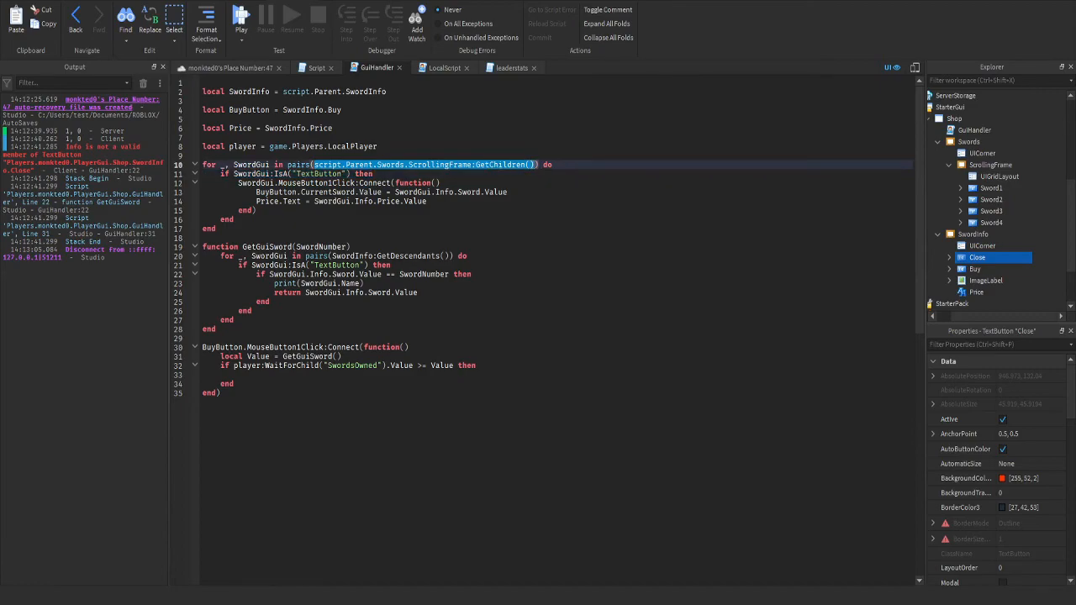
{"action": "left_click", "coordinate": [471, 183]}
{"action": "left_click_drag", "start_coordinate": [473, 165], "coordinate": [313, 165]}
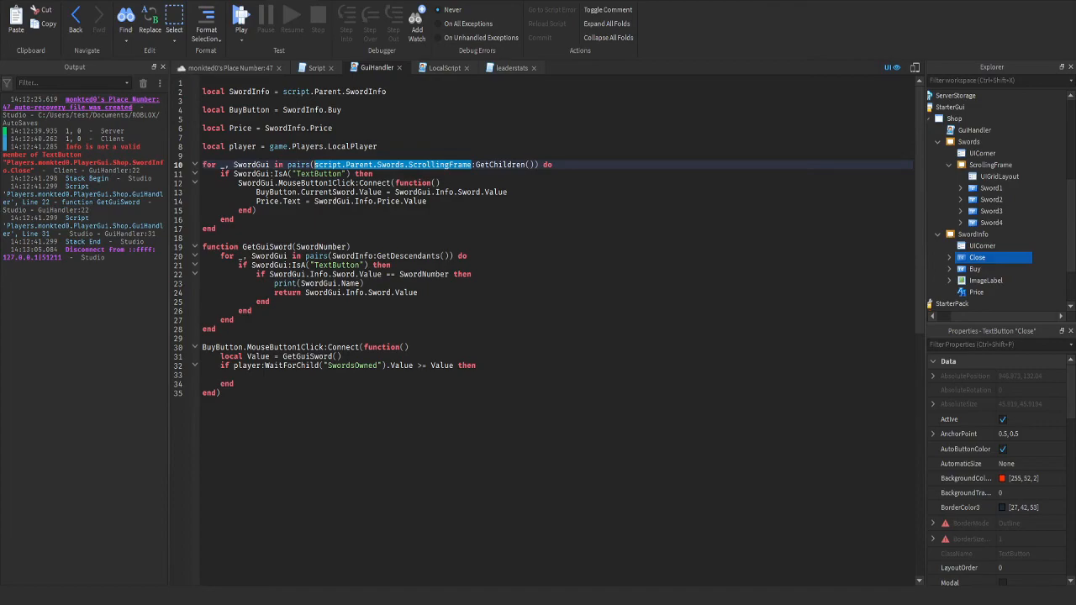
{"action": "double_click", "coordinate": [352, 255]}
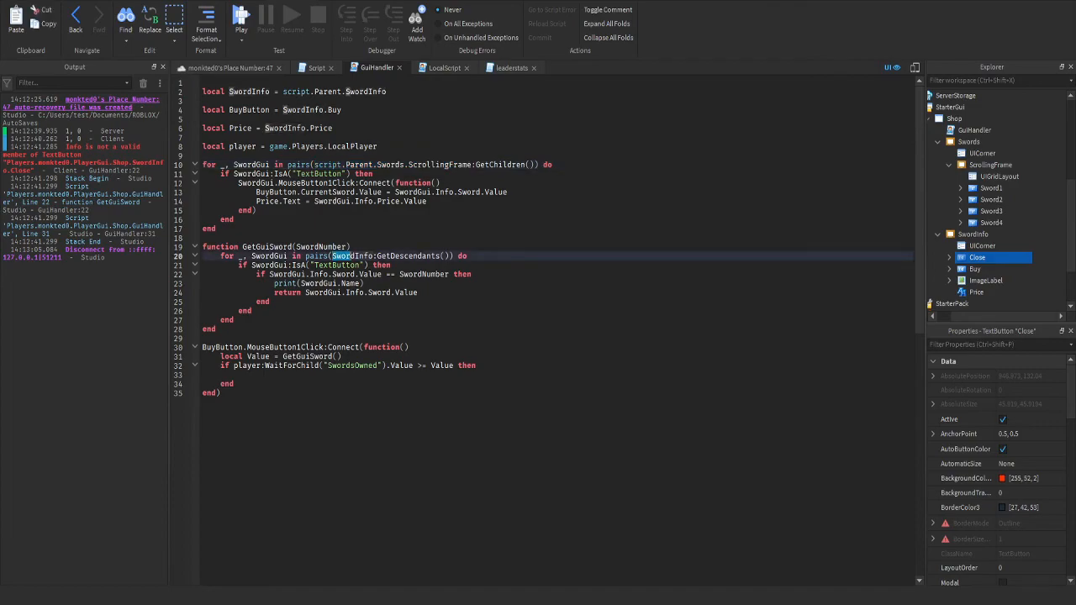
{"action": "key", "text": "ctrl+v"}
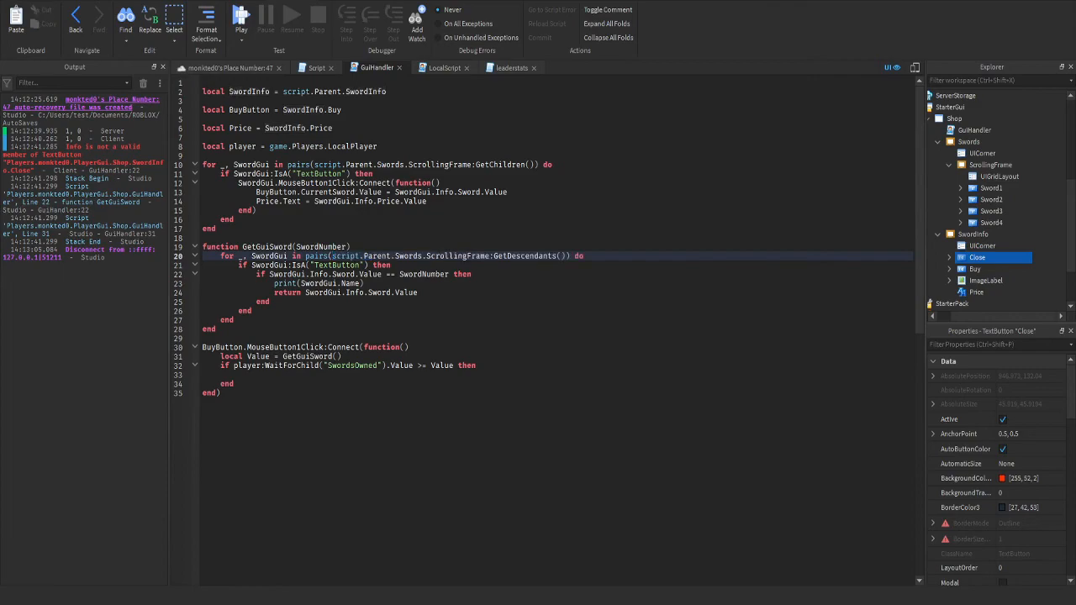
{"action": "left_click", "coordinate": [249, 109]}
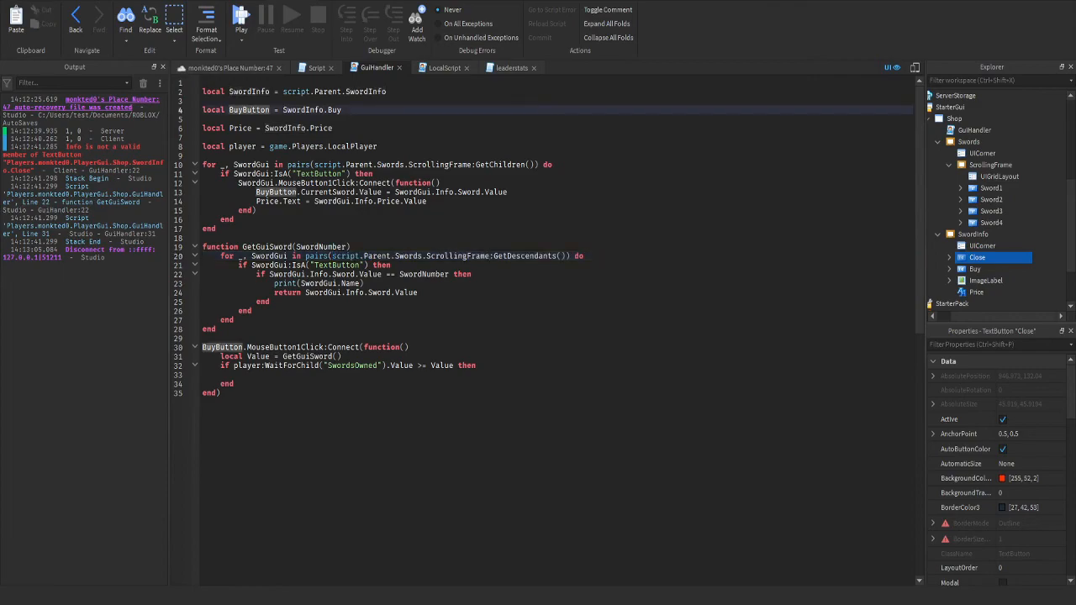
{"action": "key", "text": "Up"}
{"action": "key", "text": "Up"}
{"action": "key", "text": "Down"}
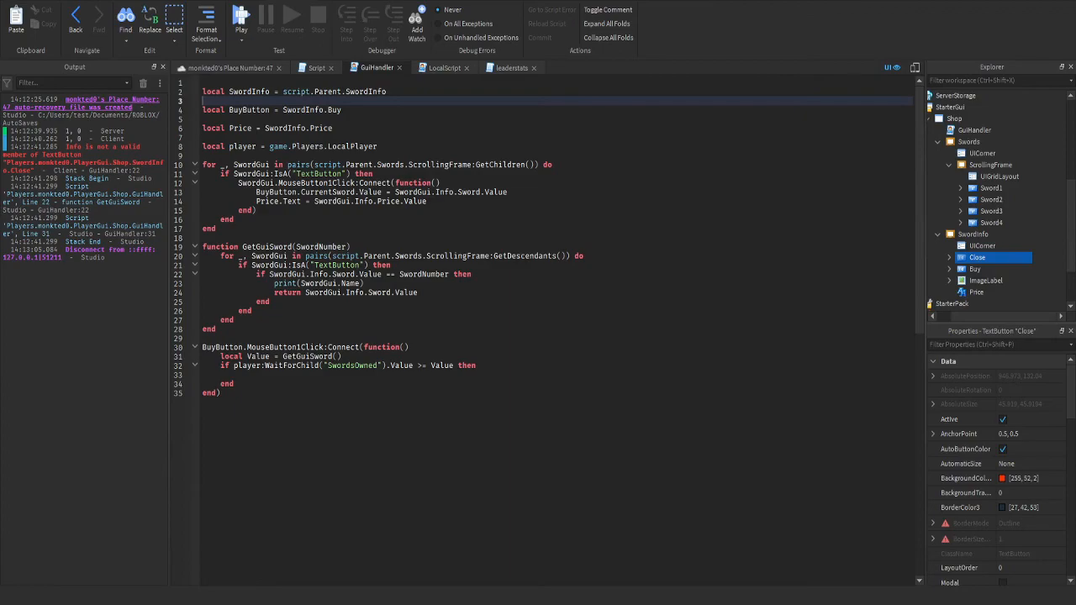
{"action": "left_click_drag", "start_coordinate": [493, 256], "coordinate": [557, 256]}
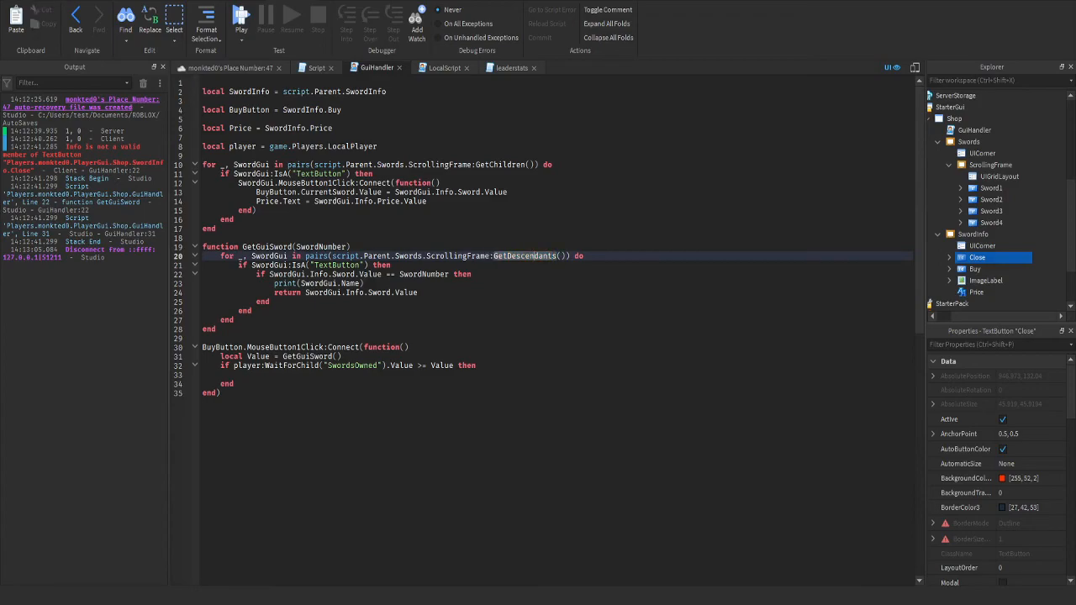
{"action": "left_click", "coordinate": [250, 91]}
{"action": "left_click", "coordinate": [244, 109]}
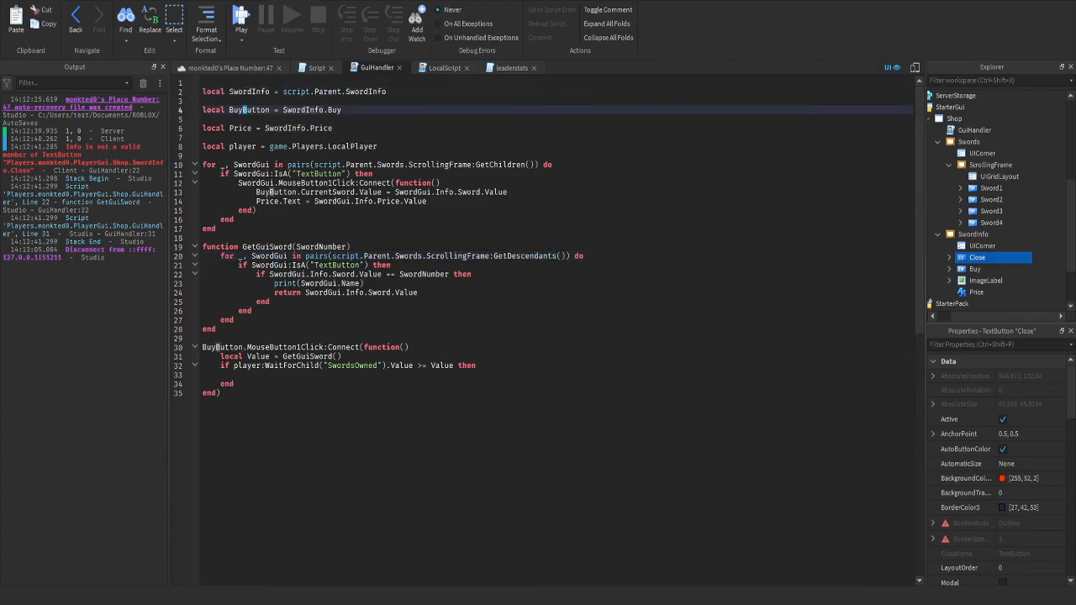
{"action": "key", "text": "Down"}
{"action": "key", "text": "Down"}
{"action": "key", "text": "Down"}
{"action": "key", "text": "Down"}
Play-test the game, select Sword1 through Sword4 in the shop repeatedly and try to buy Sword3
{"action": "left_click", "coordinate": [225, 67]}
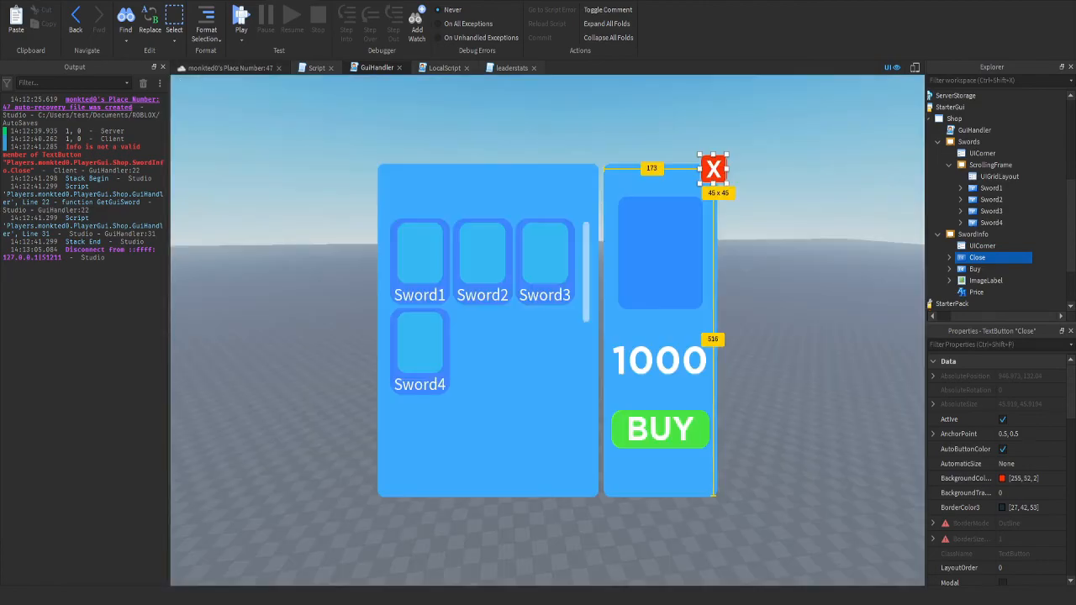
{"action": "left_click", "coordinate": [180, 0]}
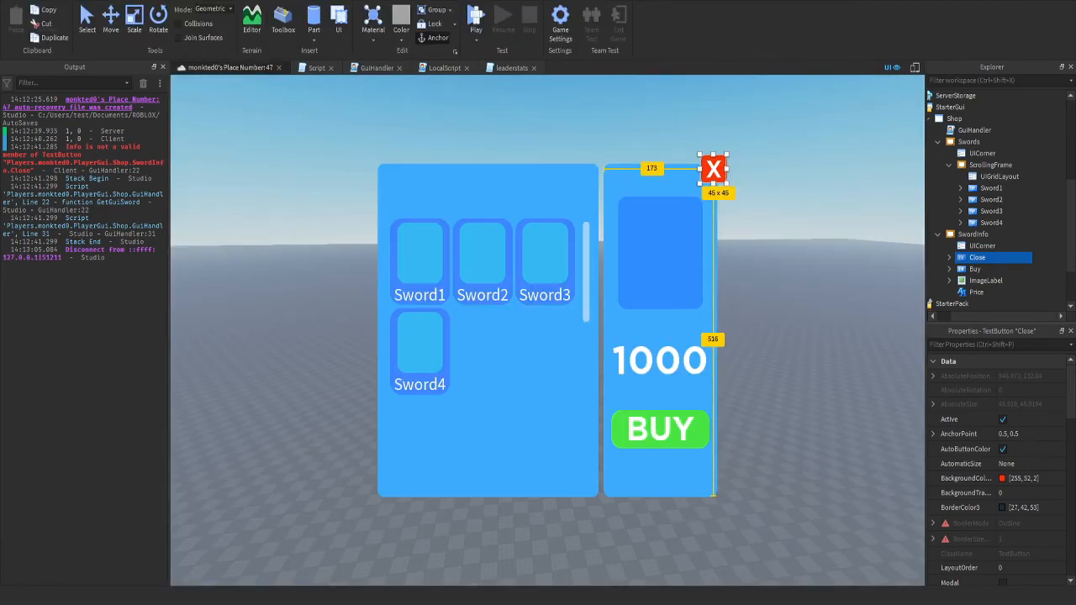
{"action": "key", "text": "F5"}
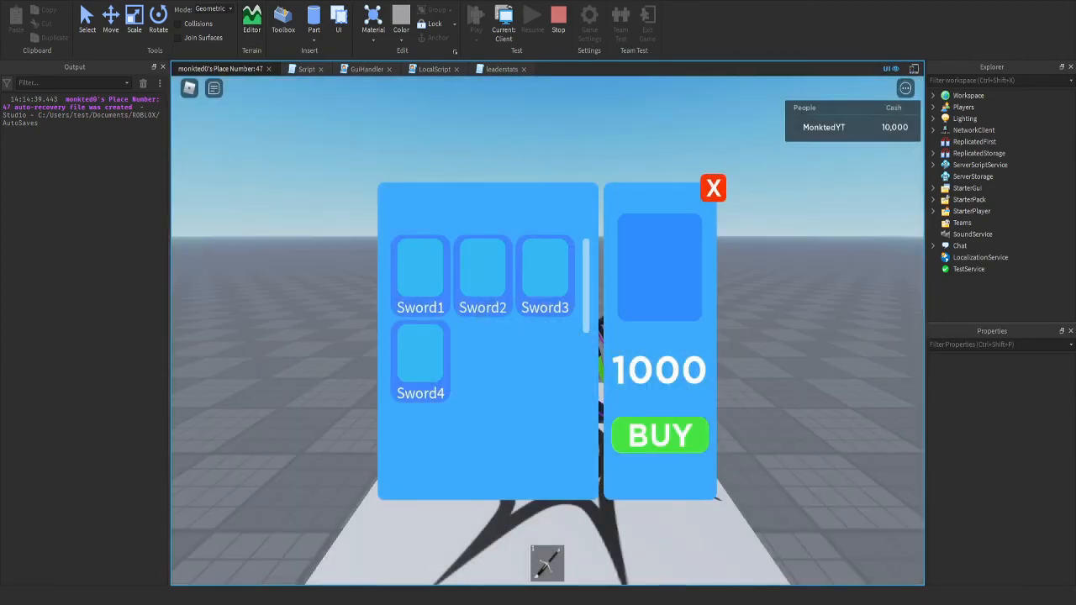
{"action": "left_click", "coordinate": [424, 312]}
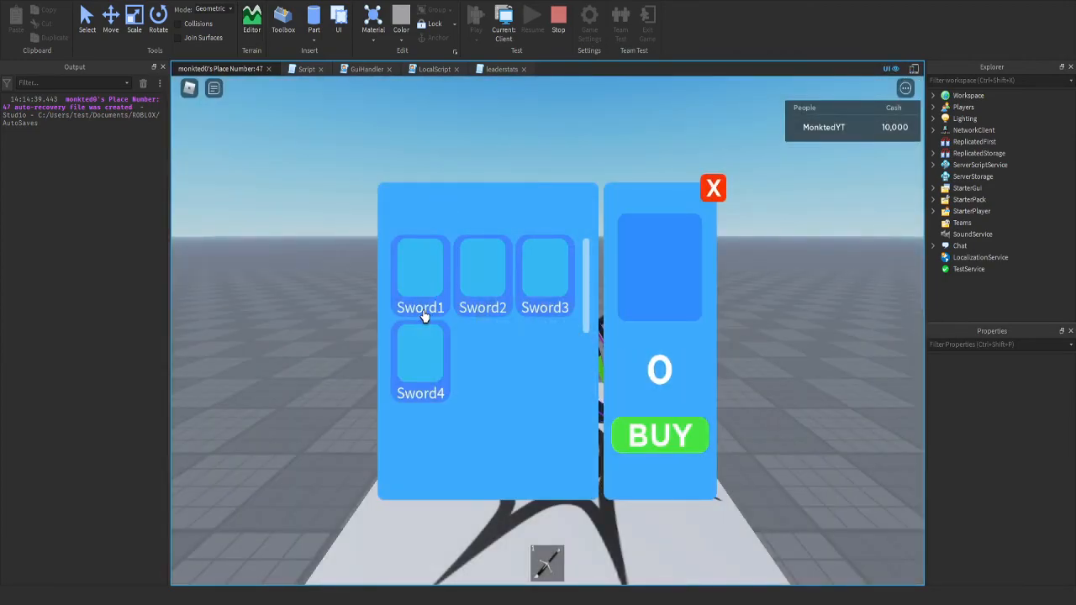
{"action": "left_click", "coordinate": [505, 276]}
{"action": "left_click", "coordinate": [550, 291]}
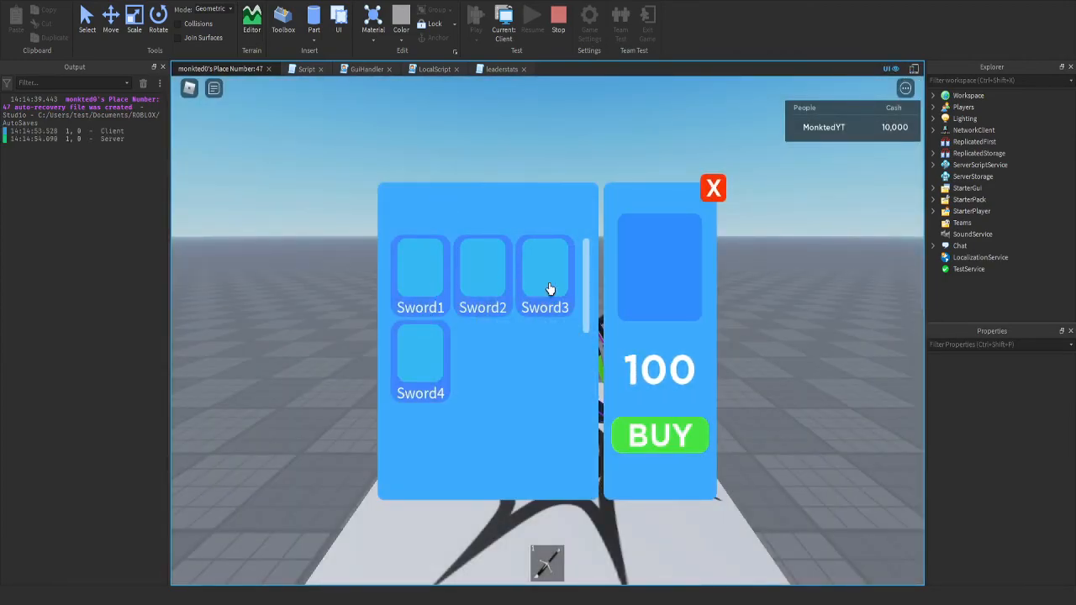
{"action": "left_click", "coordinate": [429, 366]}
{"action": "left_click", "coordinate": [431, 307]}
{"action": "left_click", "coordinate": [479, 299]}
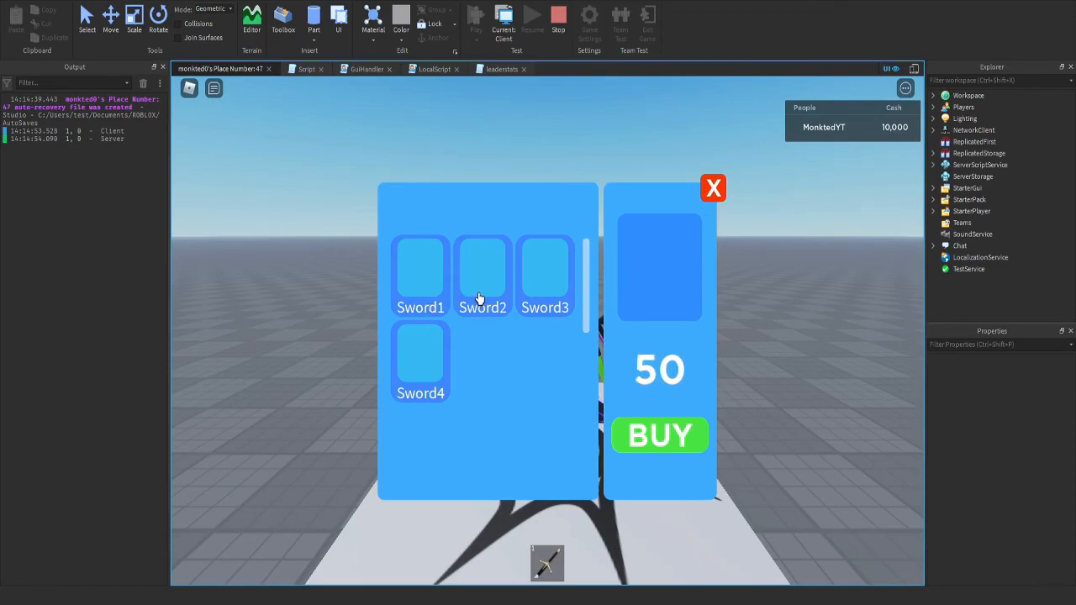
{"action": "left_click", "coordinate": [525, 304]}
{"action": "left_click", "coordinate": [442, 377]}
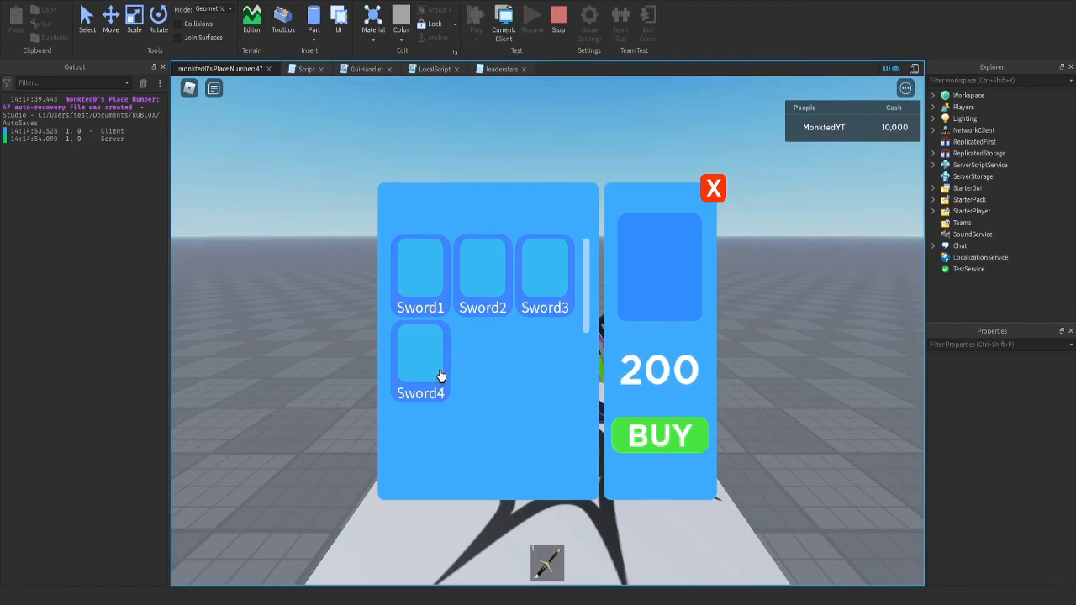
{"action": "left_click", "coordinate": [439, 292]}
{"action": "left_click", "coordinate": [480, 294]}
{"action": "left_click", "coordinate": [533, 296]}
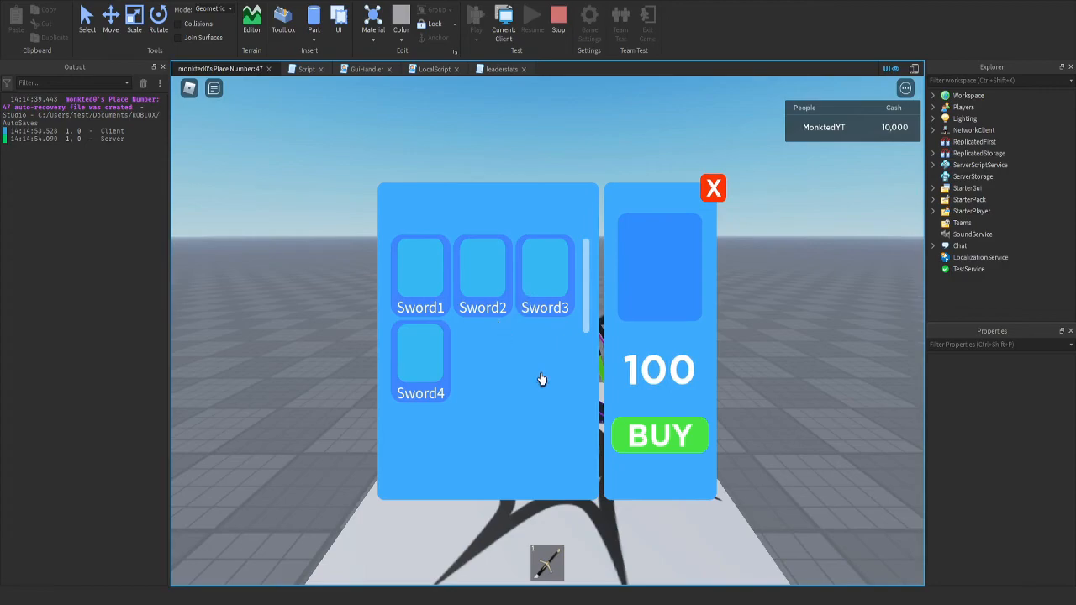
{"action": "left_click", "coordinate": [653, 443]}
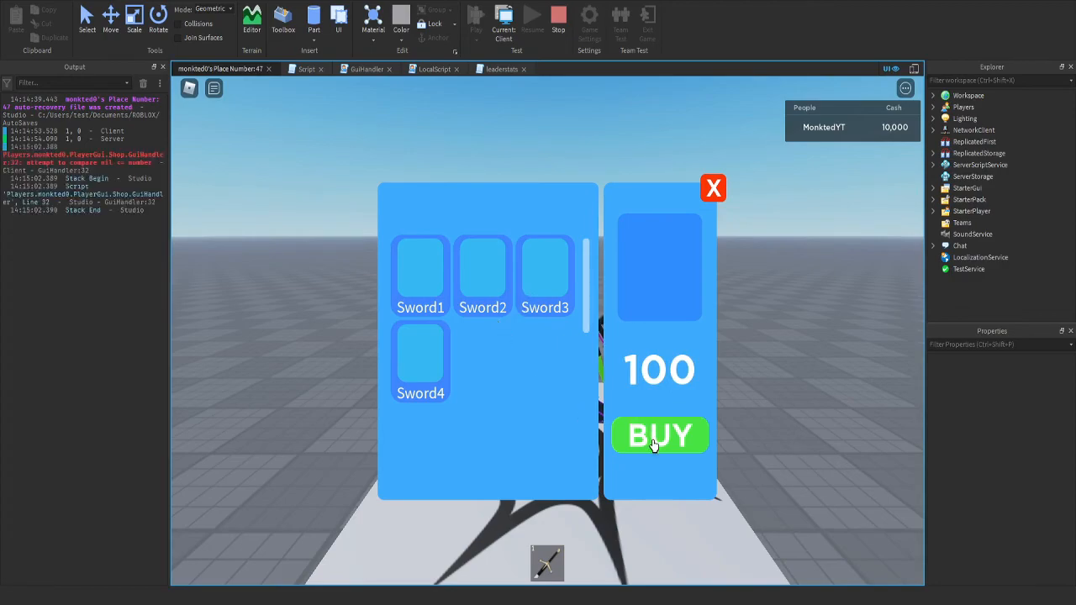
Open the GuiHandler line behind the output error, examine the SwordsOwned comparison with Value, and stop the play test
{"action": "left_click", "coordinate": [84, 159]}
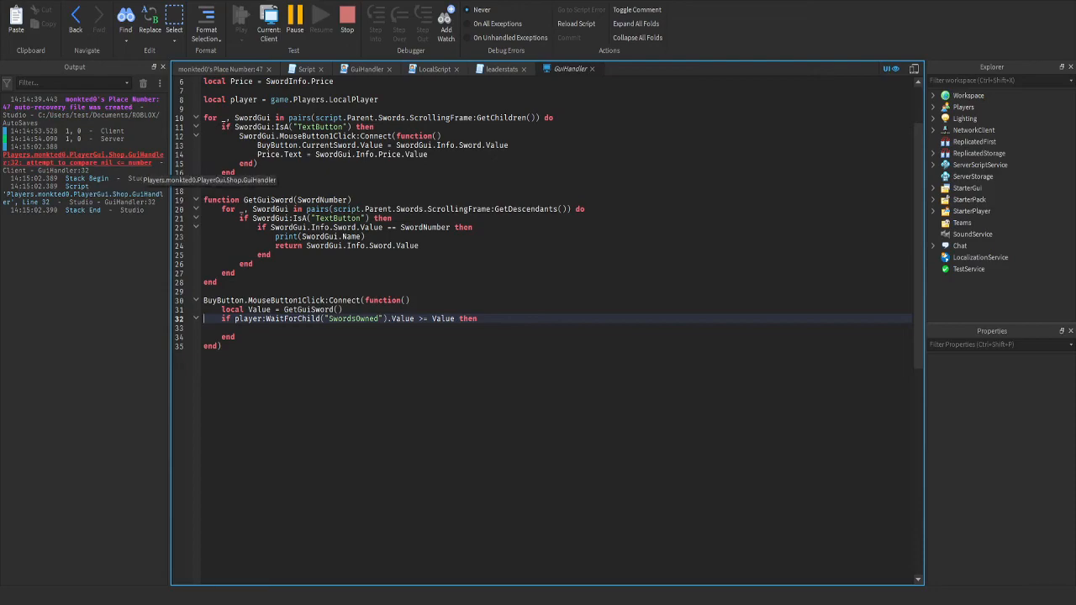
{"action": "left_click_drag", "start_coordinate": [347, 318], "coordinate": [355, 319]}
{"action": "left_click", "coordinate": [387, 328]}
{"action": "left_click_drag", "start_coordinate": [432, 318], "coordinate": [455, 318]}
{"action": "left_click", "coordinate": [452, 318]}
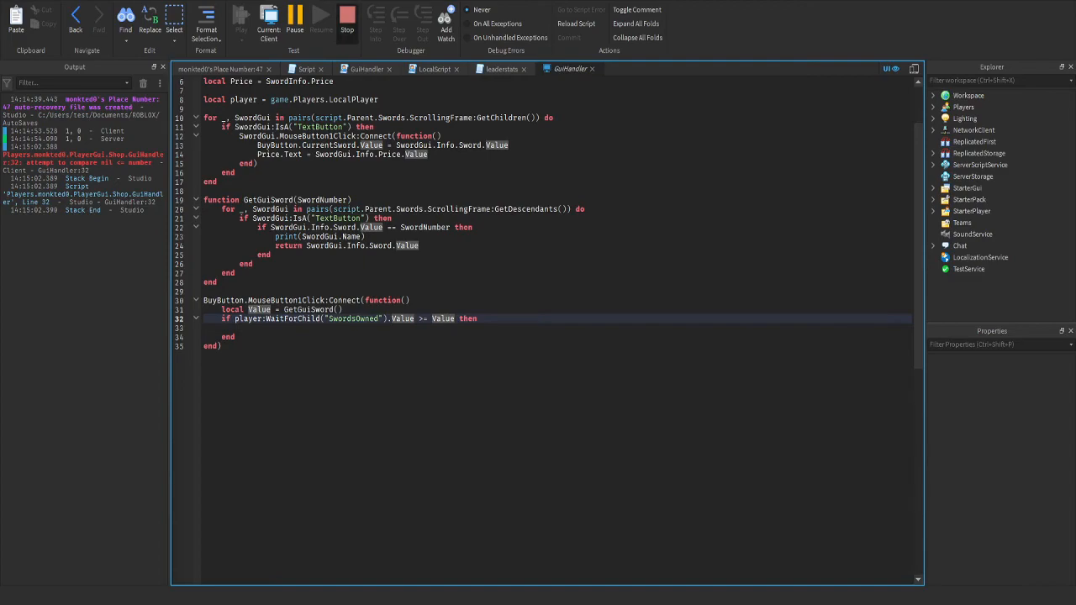
{"action": "left_click", "coordinate": [347, 19]}
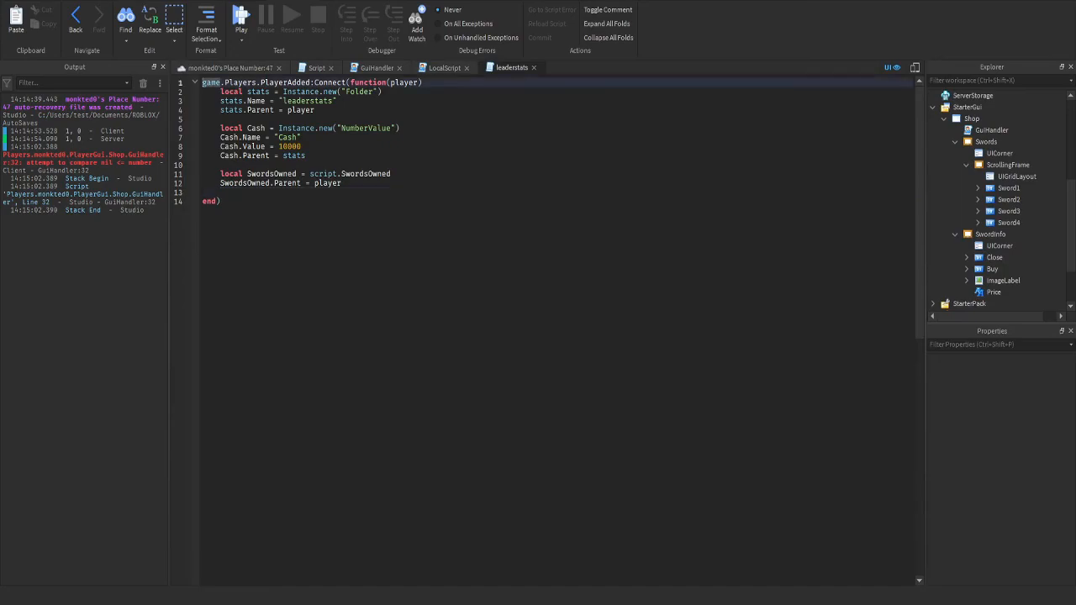
Add print(Value) below the GetGuiSword() call in the GuiHandler script's Buy handler
{"action": "left_click", "coordinate": [445, 68]}
{"action": "left_click", "coordinate": [376, 68]}
{"action": "left_click", "coordinate": [477, 366]}
{"action": "left_click", "coordinate": [341, 357]}
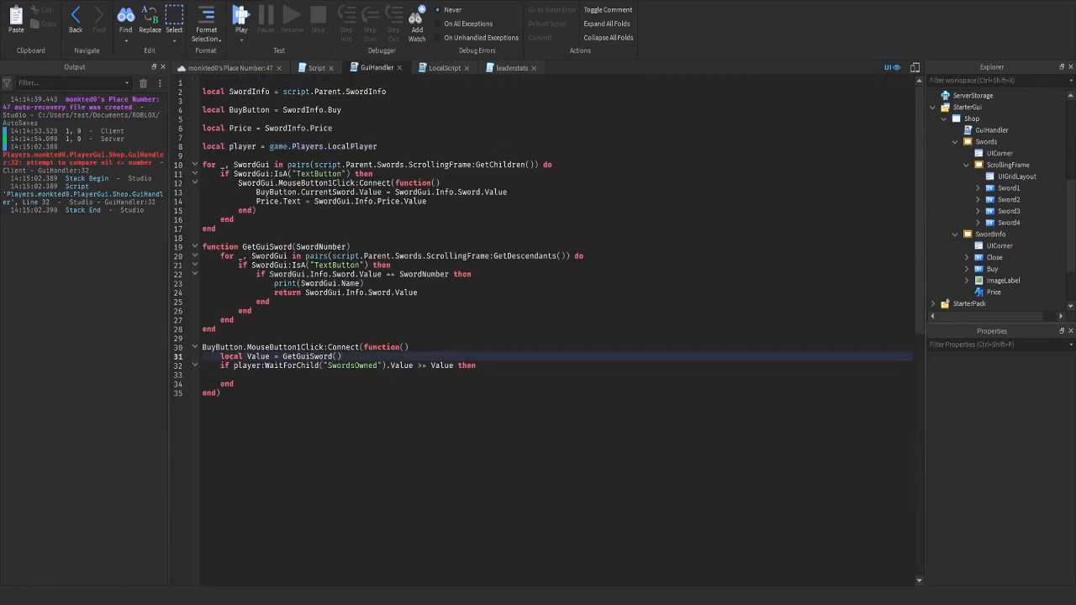
{"action": "left_click_drag", "start_coordinate": [328, 366], "coordinate": [378, 366]}
{"action": "left_click", "coordinate": [379, 366]}
{"action": "left_click", "coordinate": [341, 357]}
{"action": "left_click", "coordinate": [235, 384]}
{"action": "left_click", "coordinate": [342, 356]}
{"action": "key", "text": "Return"}
{"action": "type", "text": "print(Value"}
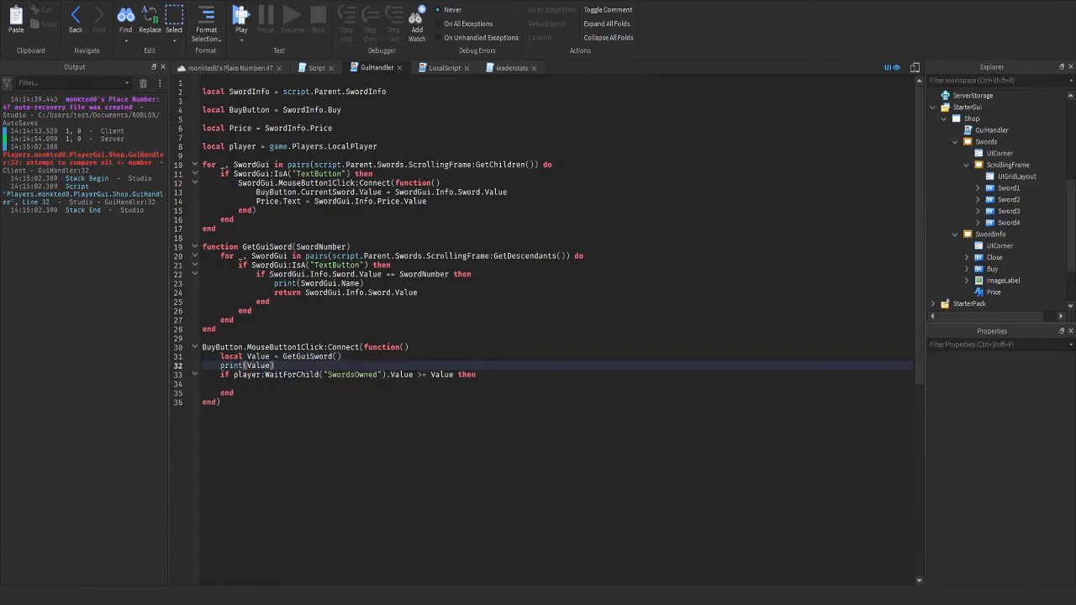
Play-test the game again, select Sword1 in the shop and try to buy it to check the printed value
{"action": "left_click", "coordinate": [229, 68]}
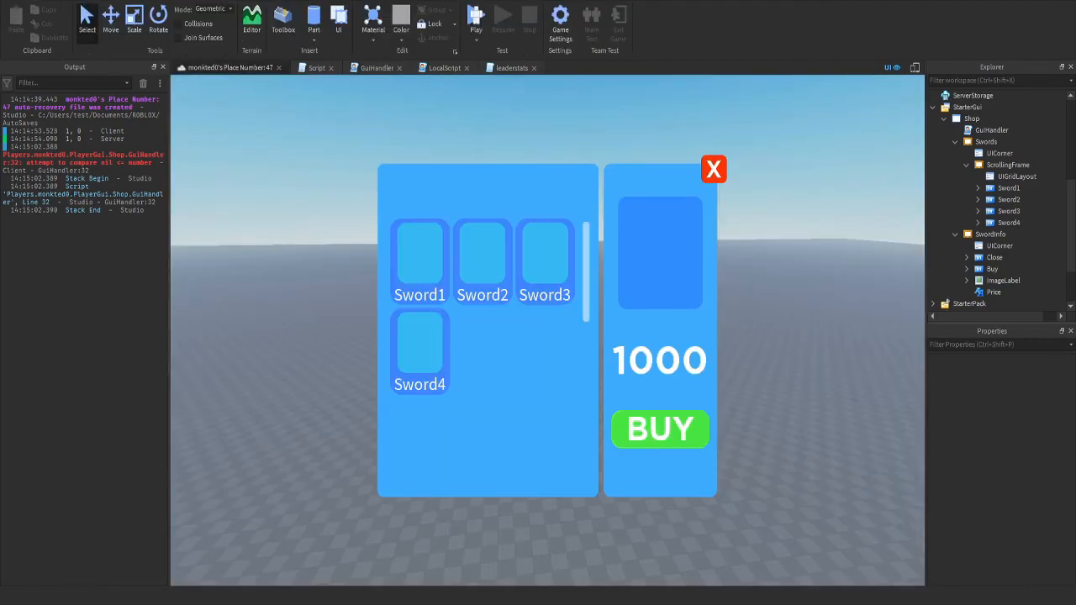
{"action": "key", "text": "F5"}
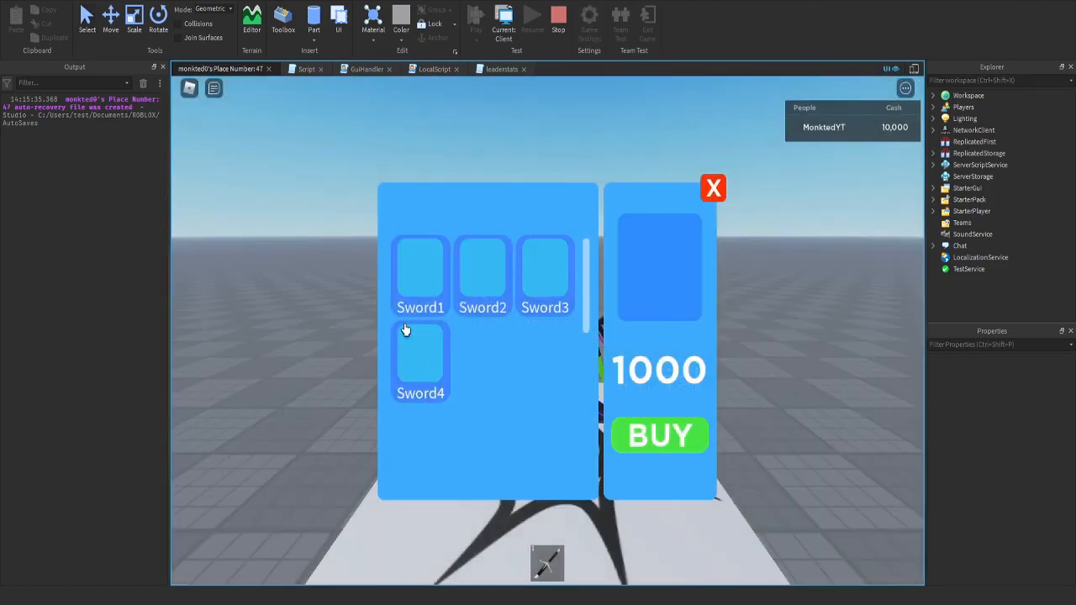
{"action": "left_click", "coordinate": [447, 298]}
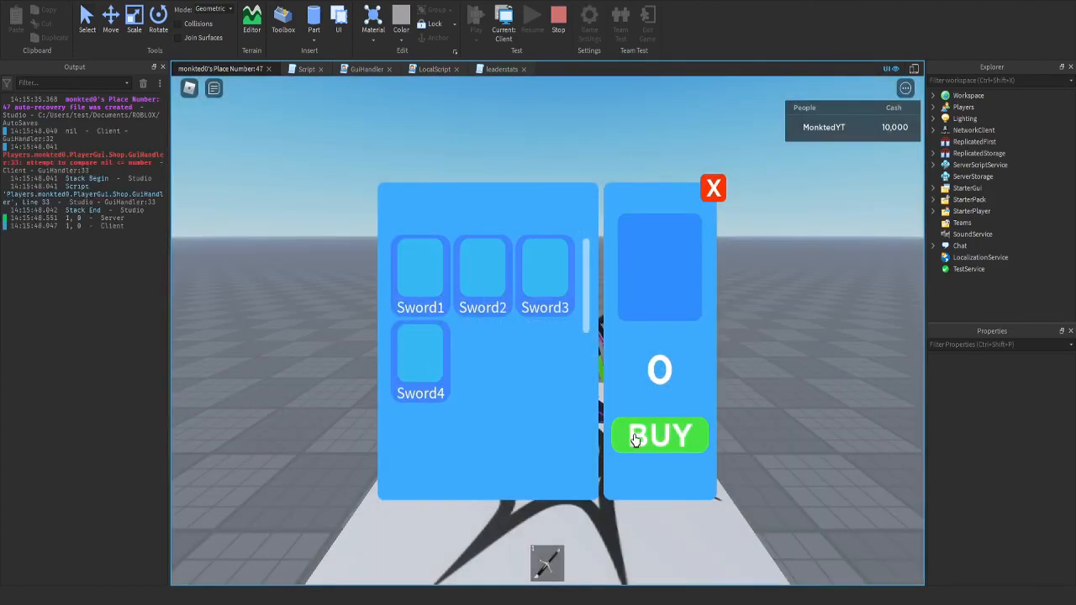
{"action": "left_click", "coordinate": [634, 440]}
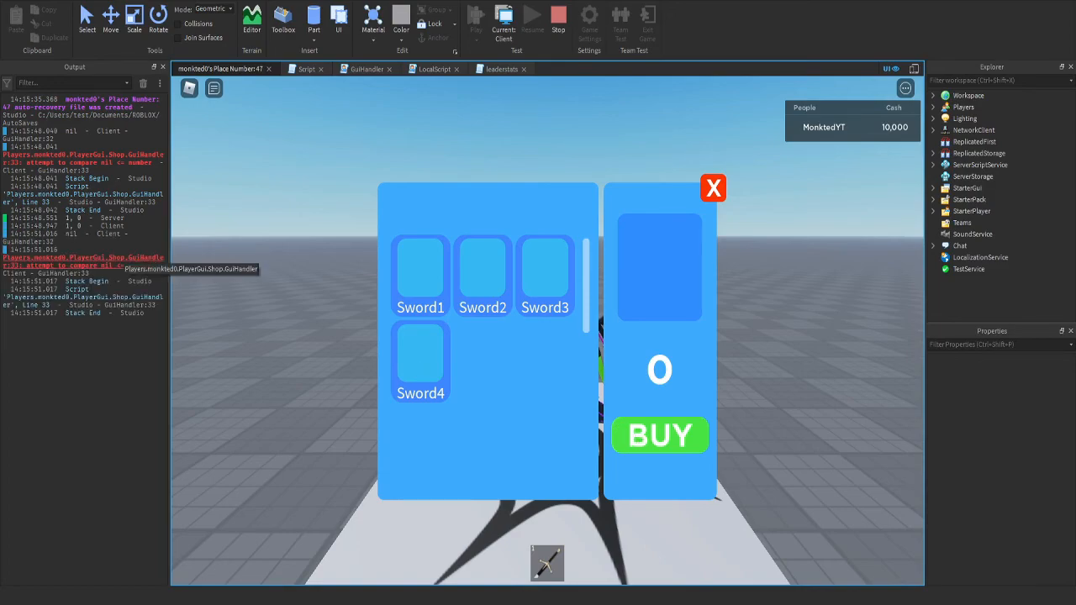
Open the script line behind the new error, examine GetGuiSword's SwordNumber comparison and return line, and stop the play test
{"action": "left_click", "coordinate": [118, 264]}
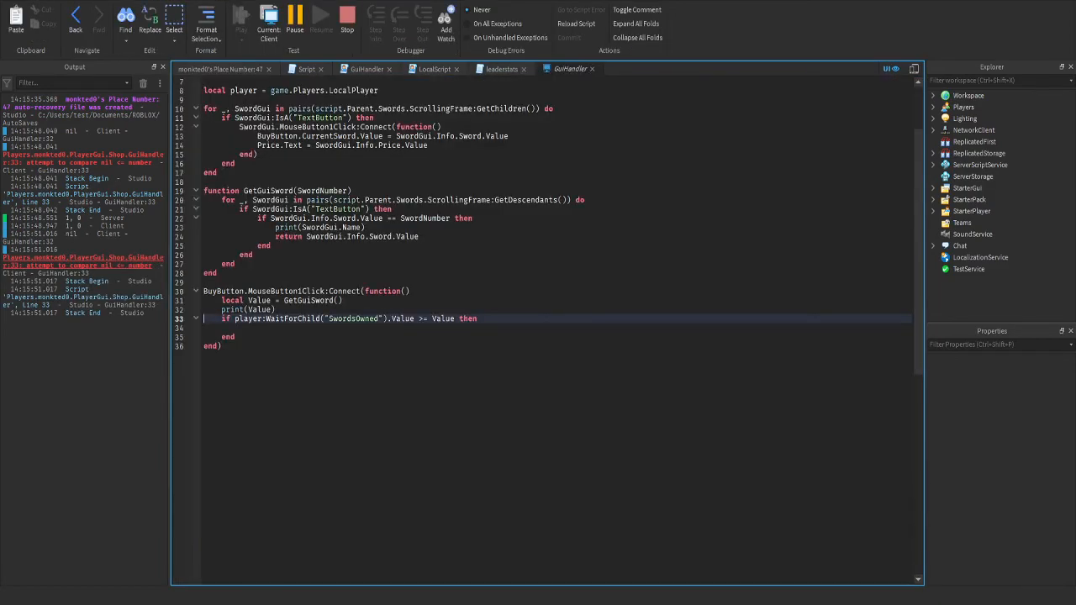
{"action": "left_click", "coordinate": [313, 181]}
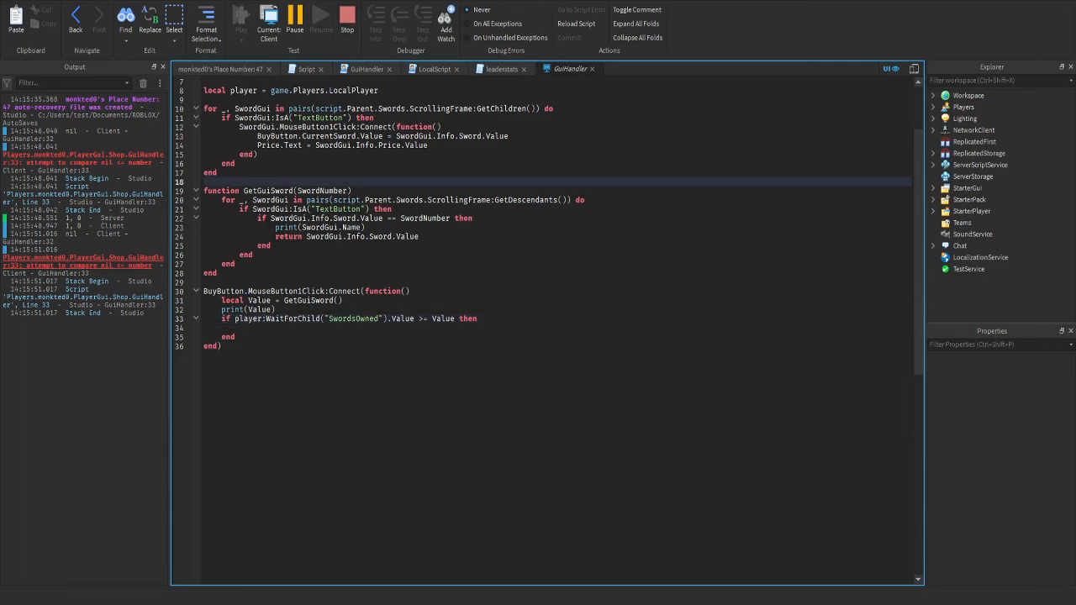
{"action": "left_click", "coordinate": [311, 227]}
{"action": "left_click_drag", "start_coordinate": [270, 218], "coordinate": [384, 219]}
{"action": "left_click", "coordinate": [383, 219]}
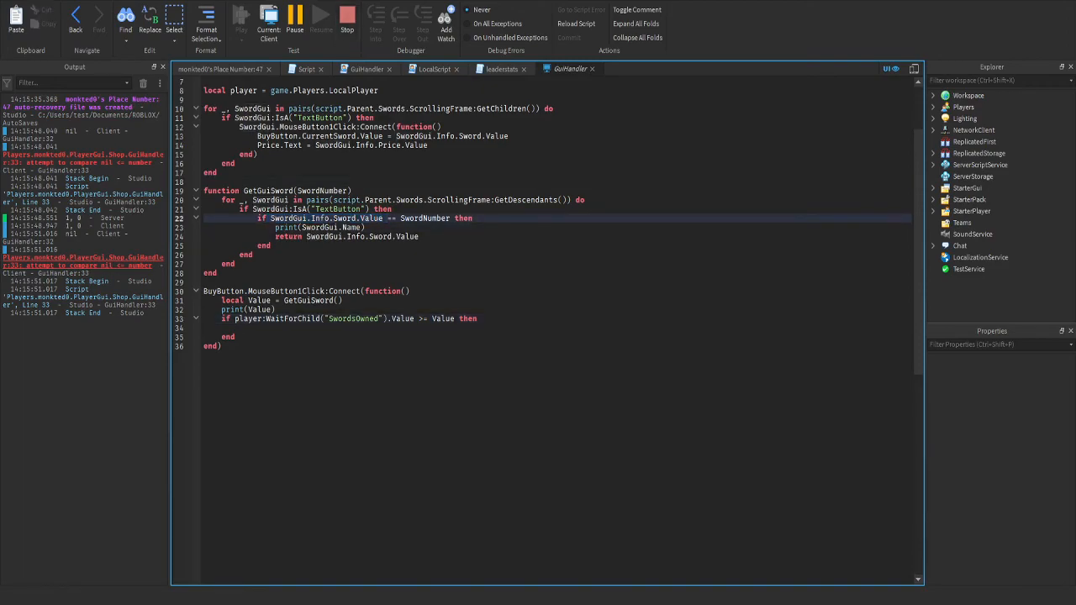
{"action": "left_click", "coordinate": [418, 236]}
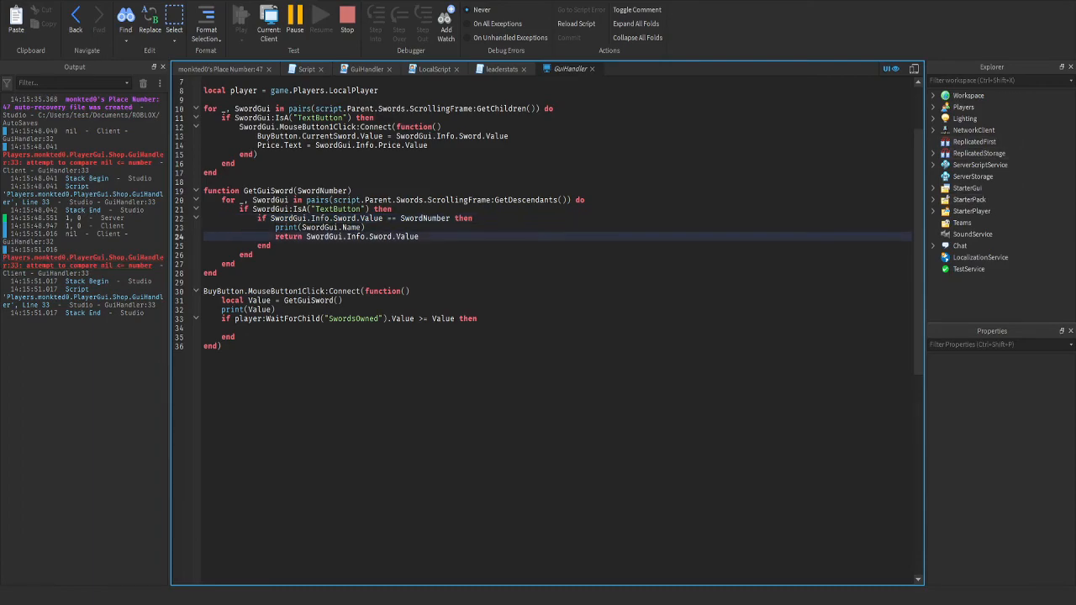
{"action": "left_click_drag", "start_coordinate": [257, 218], "coordinate": [271, 245]}
{"action": "left_click", "coordinate": [271, 246]}
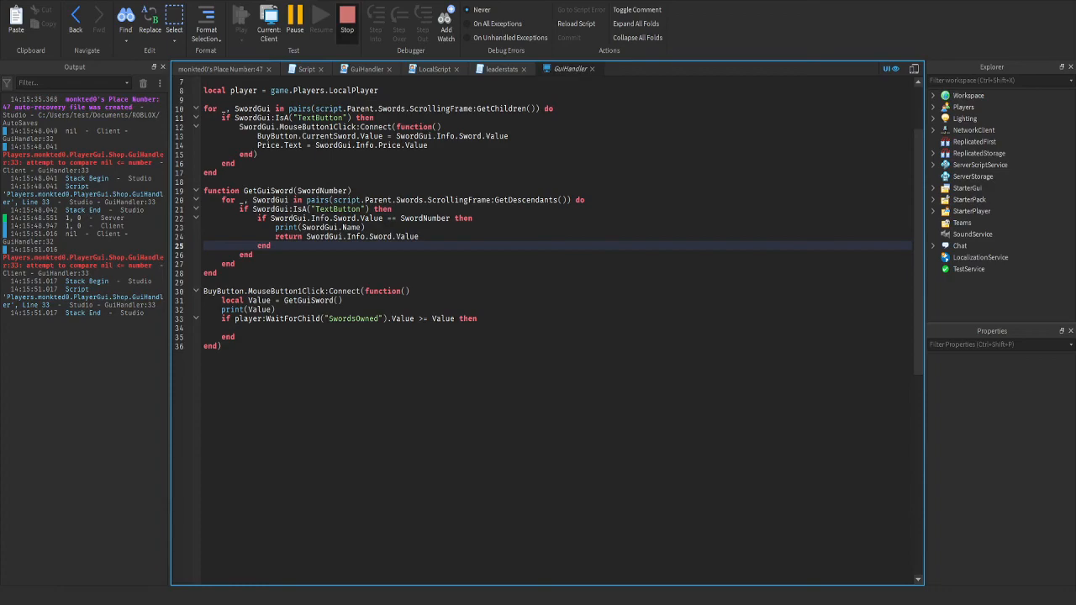
{"action": "left_click", "coordinate": [347, 22]}
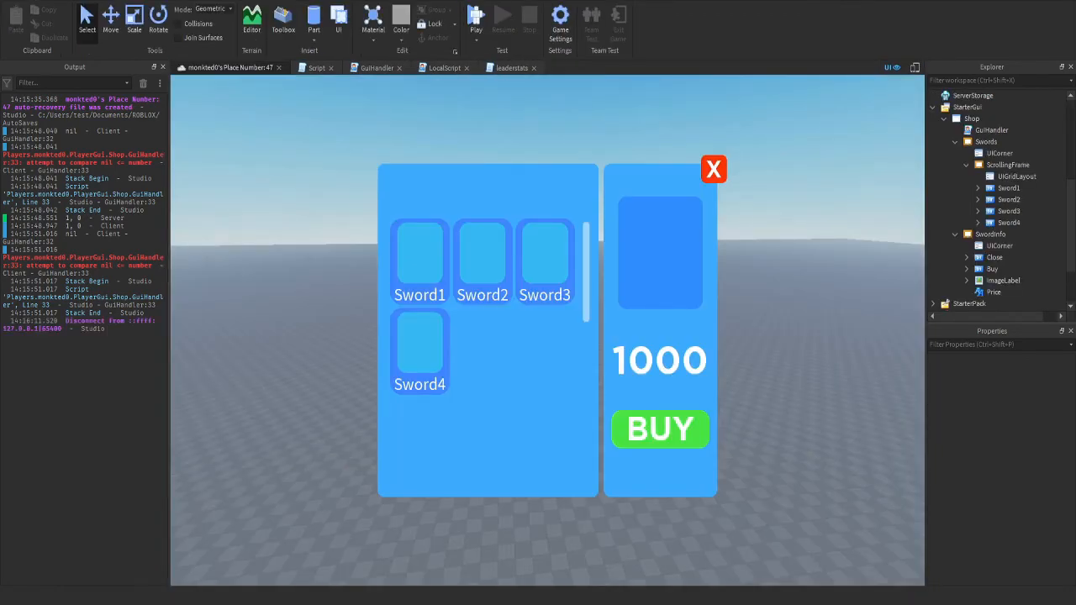
Look through the open scripts and examine how GuiHandler's GetGuiSword uses SwordNumber and how the Buy handler calls it
{"action": "left_click", "coordinate": [512, 68]}
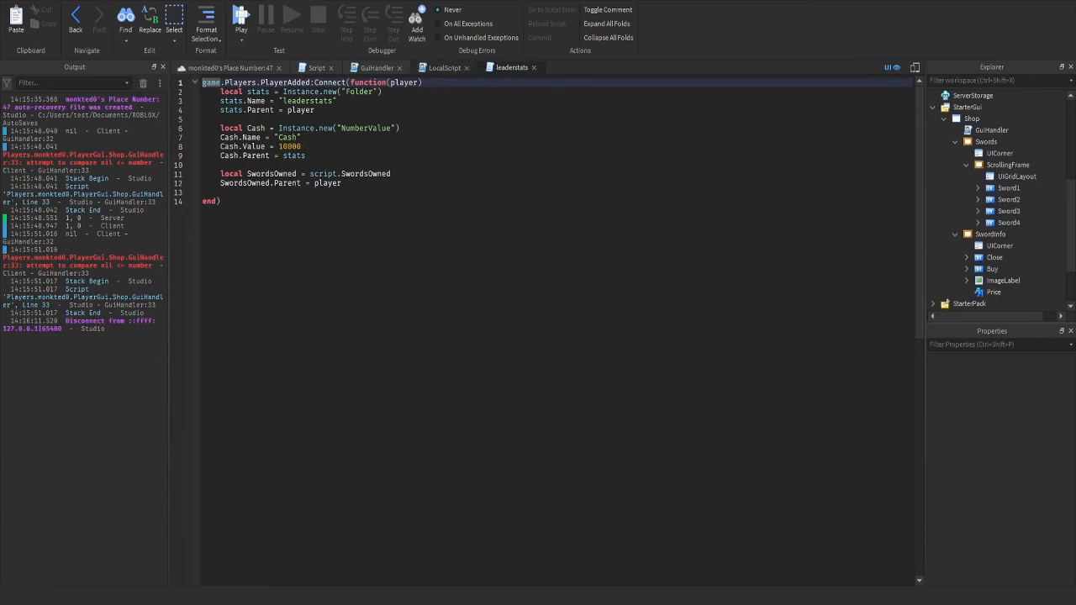
{"action": "left_click", "coordinate": [445, 68]}
{"action": "left_click", "coordinate": [377, 68]}
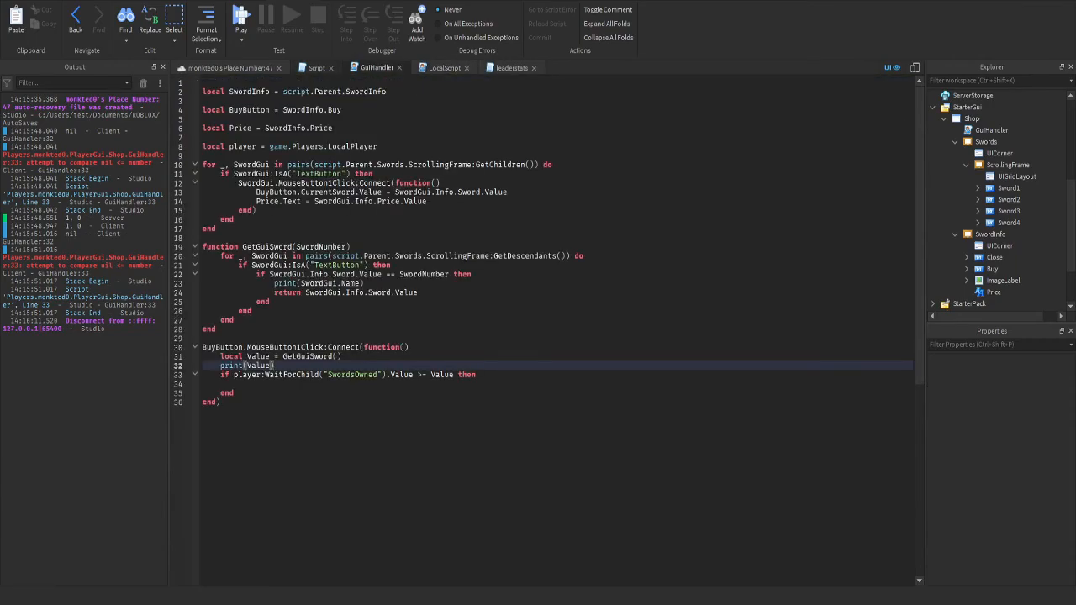
{"action": "left_click", "coordinate": [317, 68]}
{"action": "left_click", "coordinate": [376, 68]}
{"action": "left_click", "coordinate": [328, 192]}
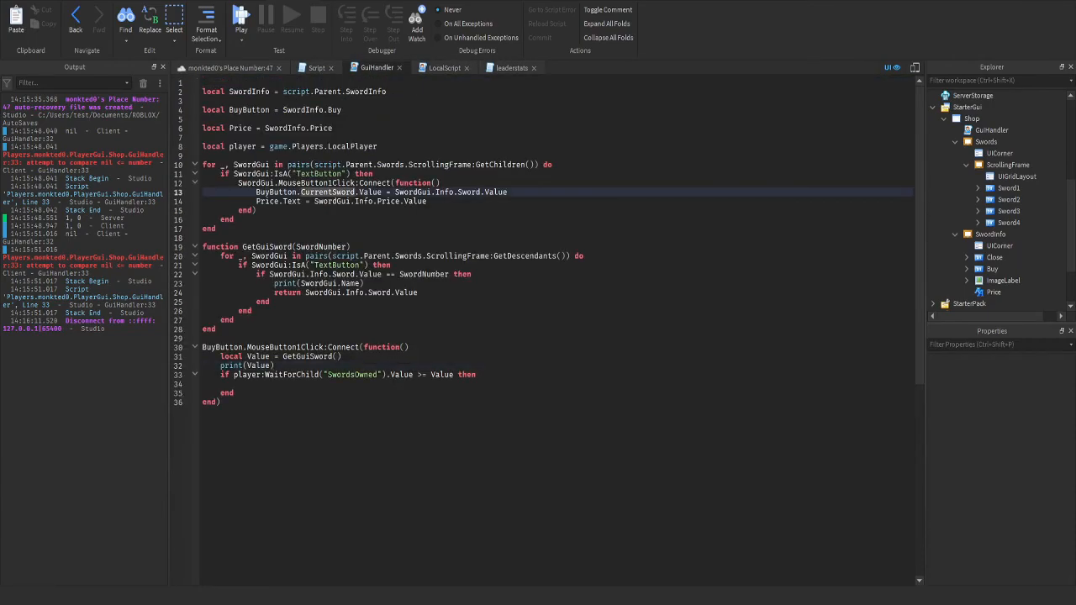
{"action": "double_click", "coordinate": [322, 246]}
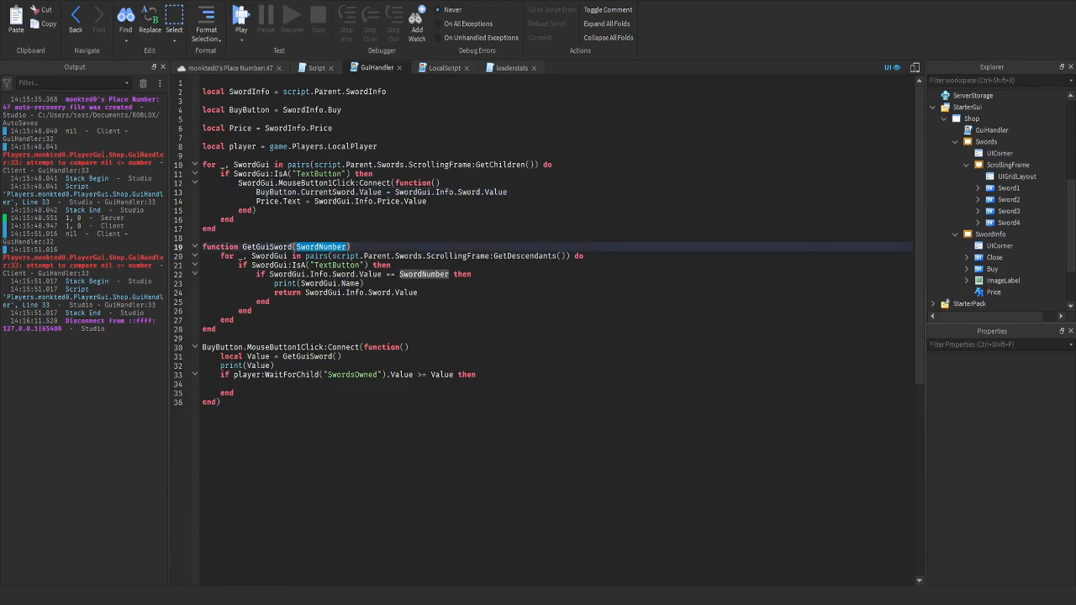
{"action": "left_click", "coordinate": [352, 247]}
{"action": "left_click", "coordinate": [337, 357]}
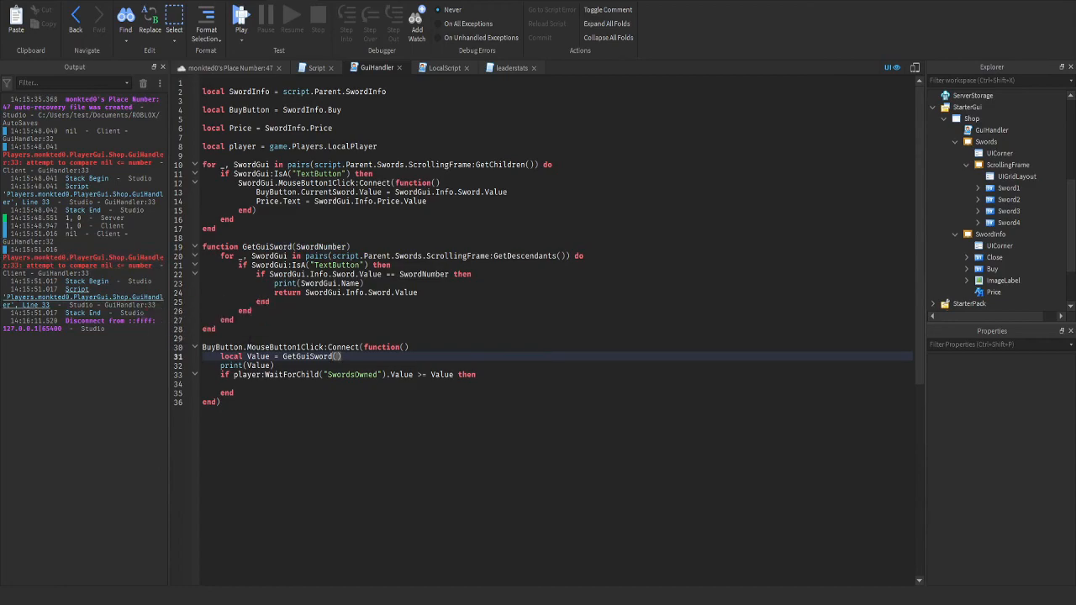
Pass BuyButton.CurrentSword.Value as the argument of the GetGuiSword call in GuiHandler's Buy handler
{"action": "left_click", "coordinate": [235, 220]}
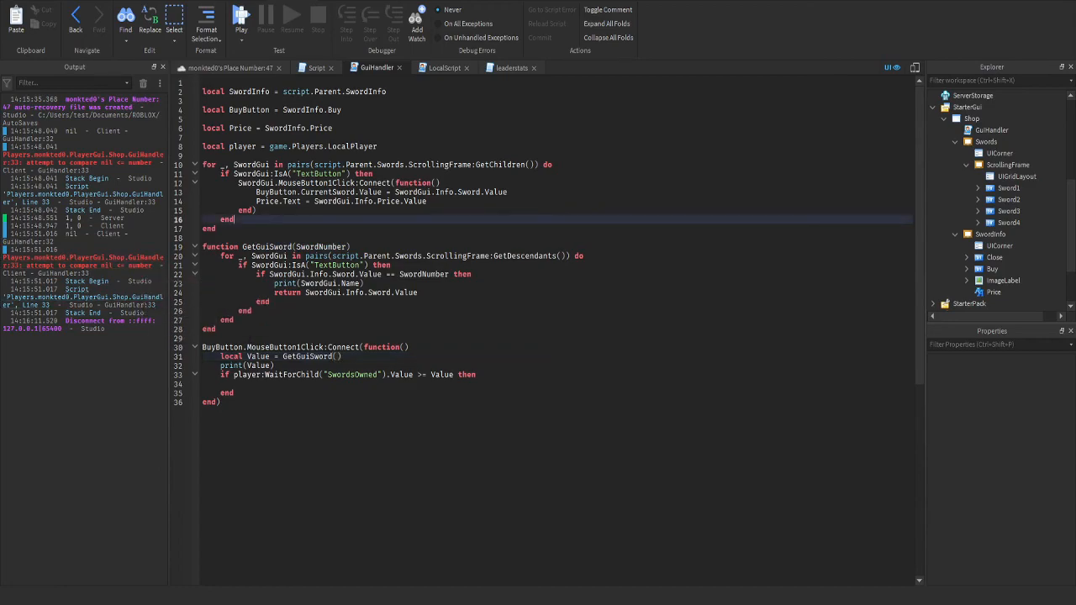
{"action": "mouse_move", "coordinate": [256, 191]}
{"action": "left_mouse_down"}
{"action": "mouse_move", "coordinate": [380, 192]}
{"action": "mouse_move", "coordinate": [256, 192]}
{"action": "left_mouse_up"}
{"action": "key", "text": "ctrl+c"}
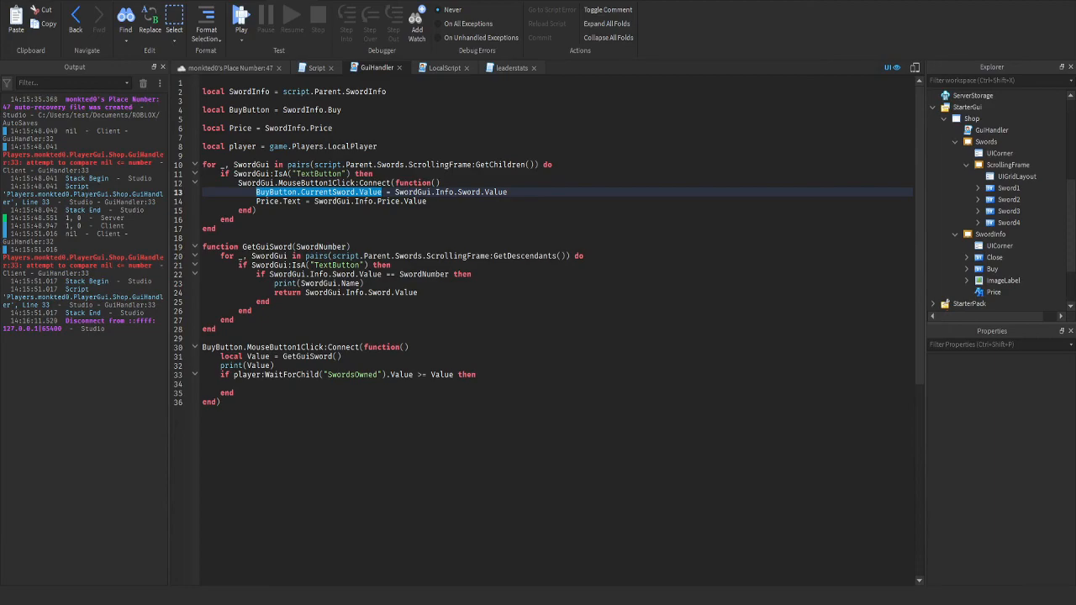
{"action": "left_click", "coordinate": [336, 356]}
{"action": "key", "text": "ctrl+v"}
Play-test the game, try to buy Sword1, Sword2 and Sword3 to check the printed values, close the sword info frame, and stop the test
{"action": "left_click", "coordinate": [231, 68]}
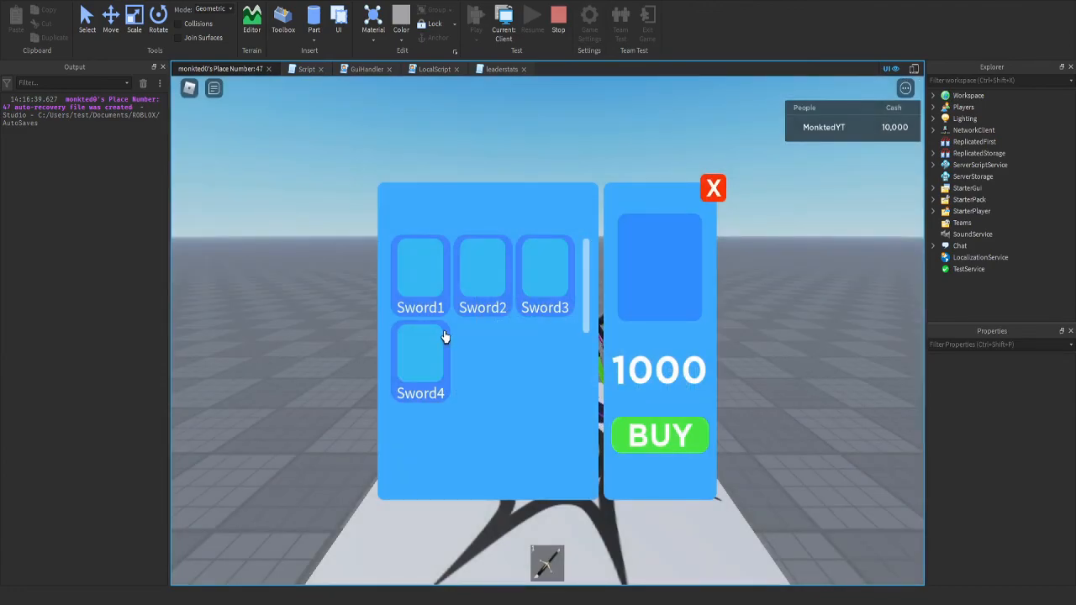
{"action": "left_click", "coordinate": [432, 304]}
{"action": "left_click", "coordinate": [639, 443]}
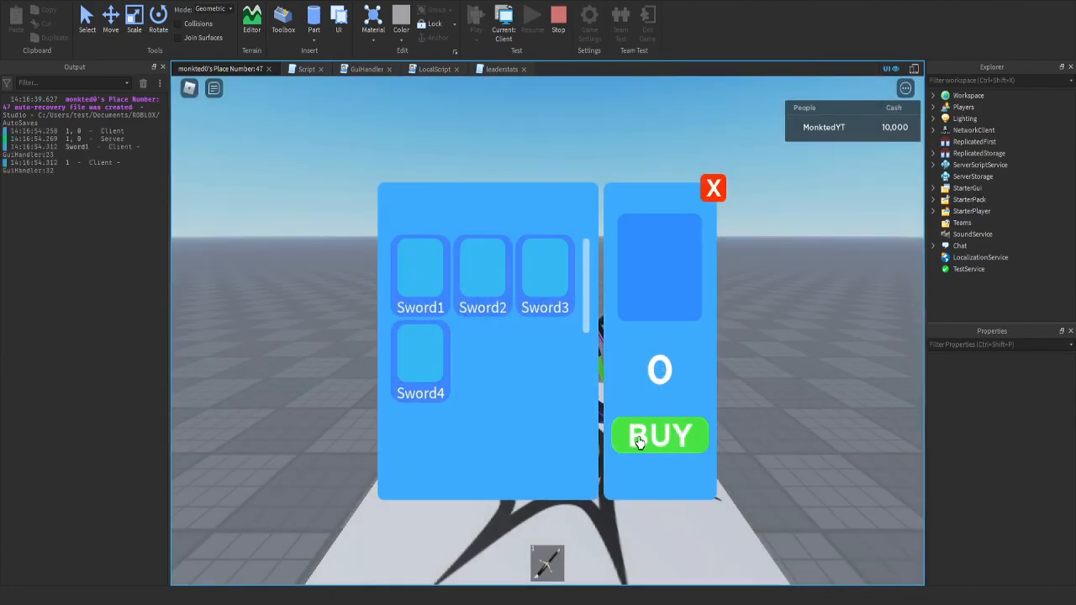
{"action": "left_click", "coordinate": [480, 295]}
{"action": "left_click", "coordinate": [681, 434]}
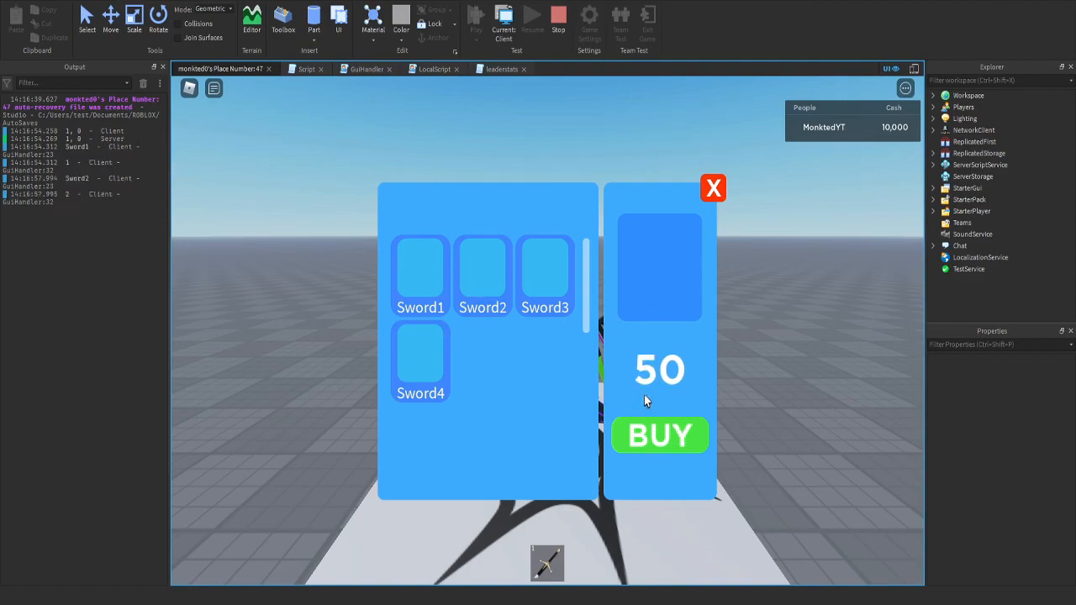
{"action": "left_click", "coordinate": [554, 290]}
{"action": "left_click", "coordinate": [678, 435]}
{"action": "left_click", "coordinate": [448, 376]}
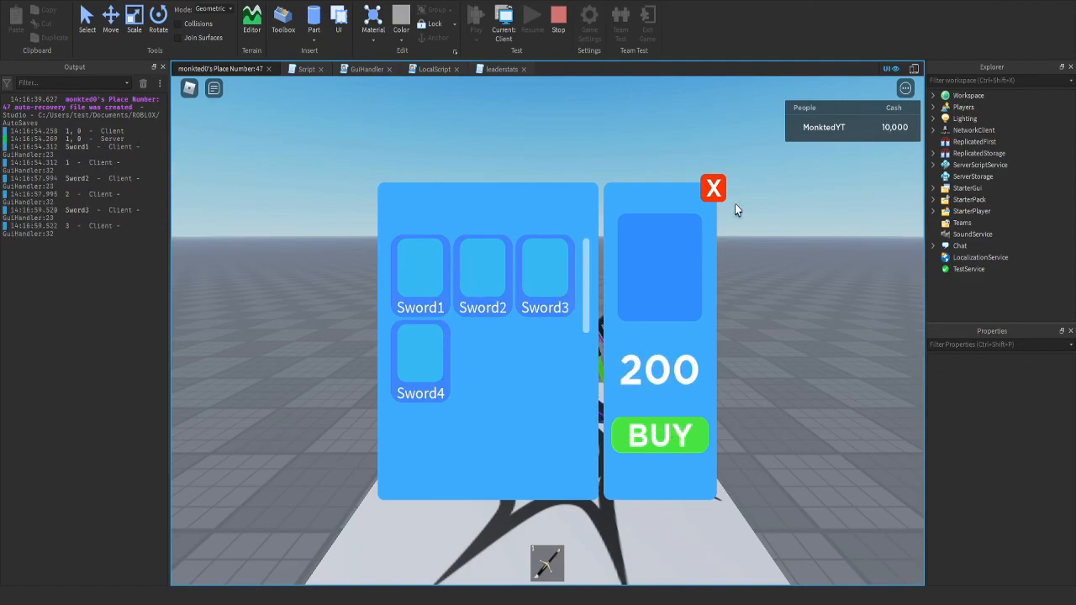
{"action": "left_click", "coordinate": [716, 190]}
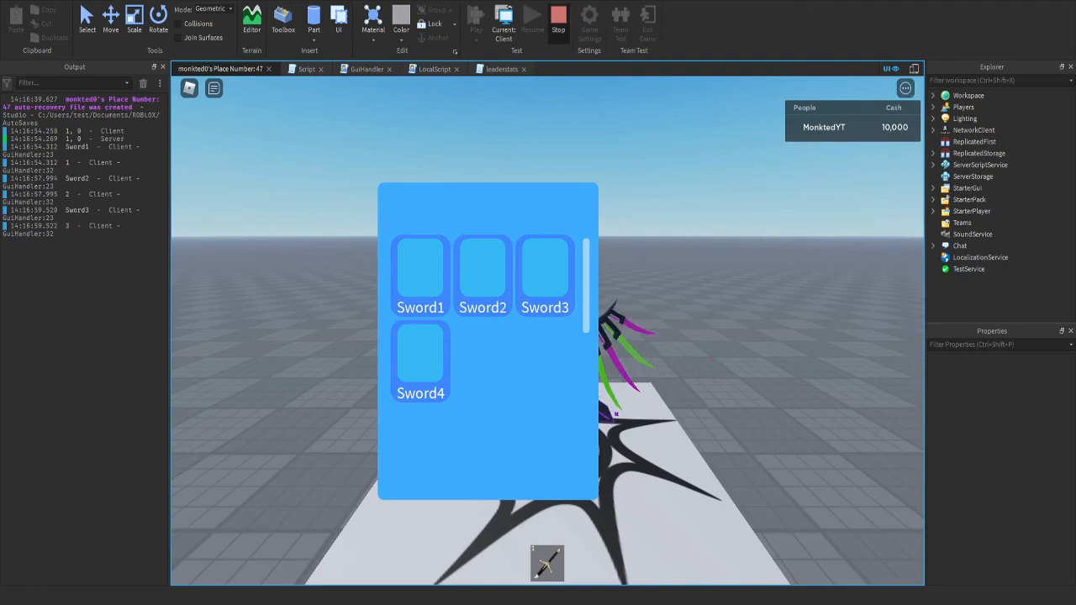
{"action": "left_click", "coordinate": [558, 19]}
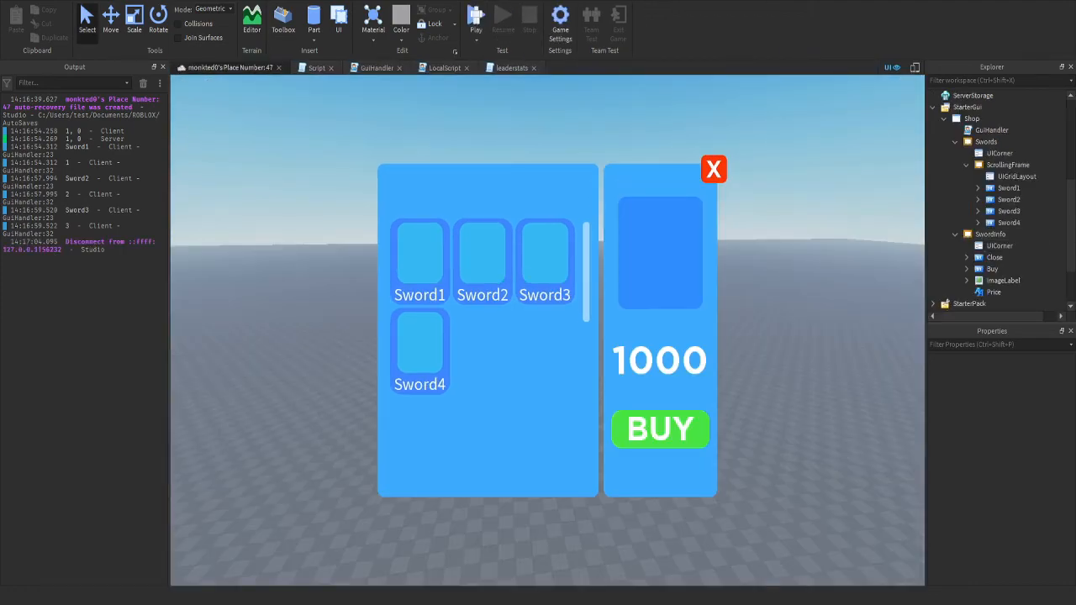
Open the LocalScript inside the Close button of the shop's SwordInfo frame
{"action": "left_click", "coordinate": [955, 142]}
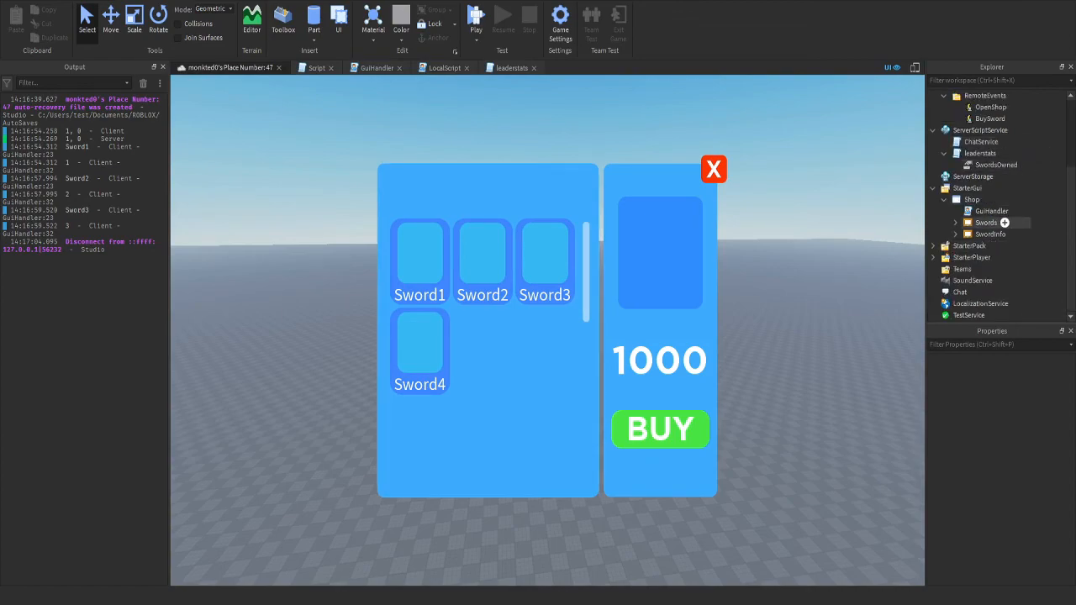
{"action": "left_click", "coordinate": [986, 223]}
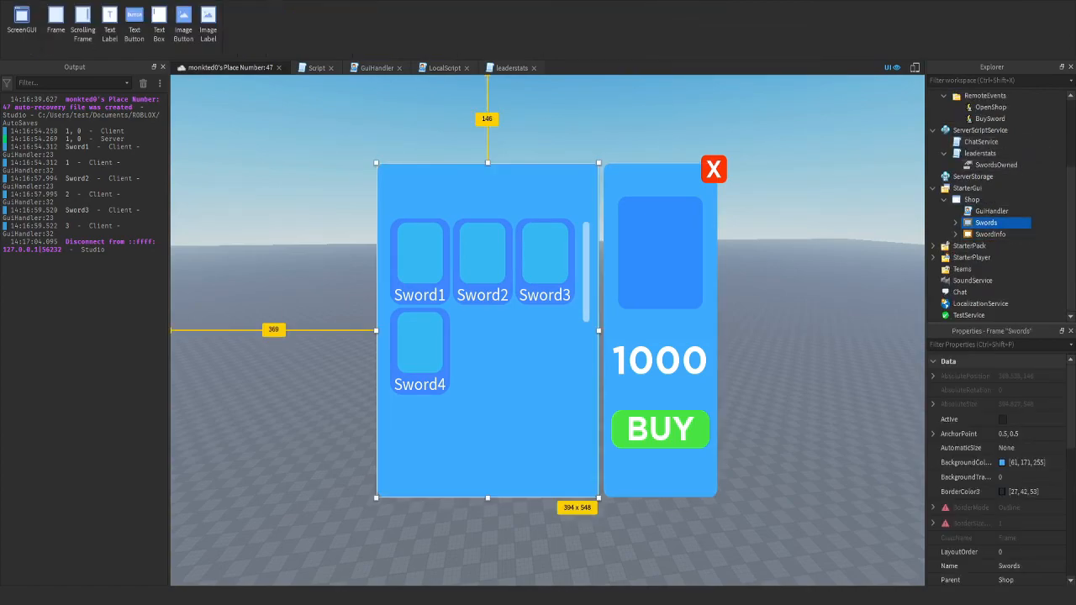
{"action": "left_click", "coordinate": [956, 234]}
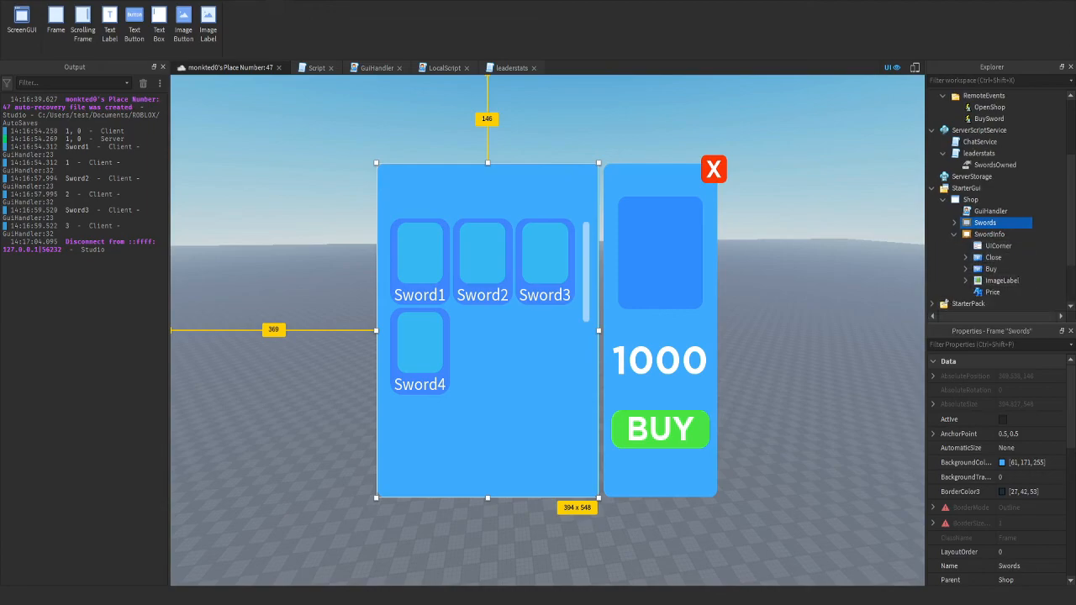
{"action": "left_click", "coordinate": [966, 257]}
{"action": "double_click", "coordinate": [1002, 292]}
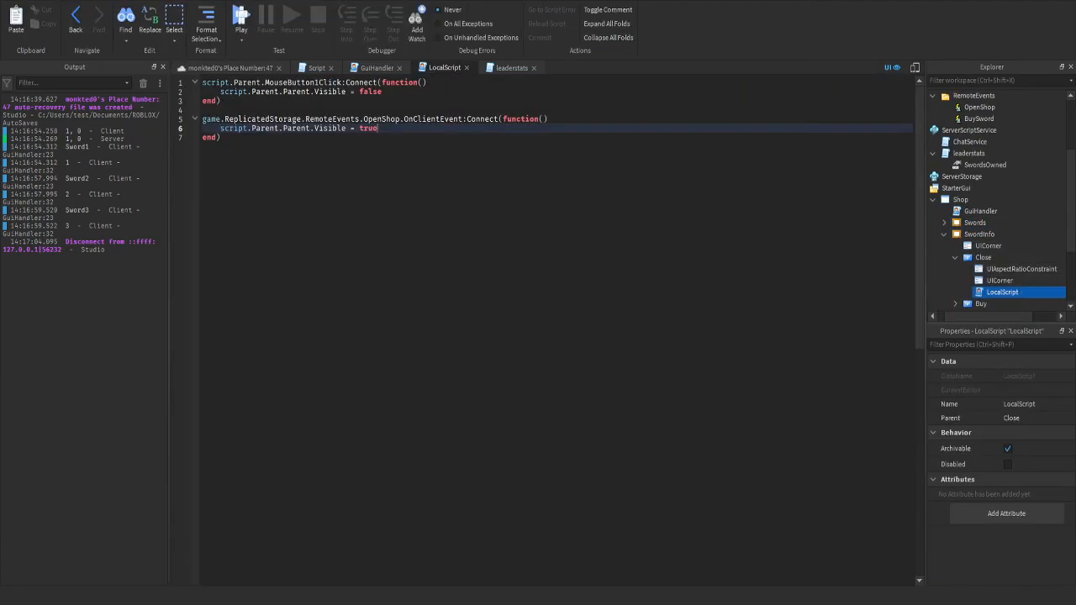
Add the line script.Parent.Parent.Parent.Swords.Visible = true to the OpenShop OnClientEvent handler
{"action": "left_click_drag", "start_coordinate": [220, 128], "coordinate": [346, 127]}
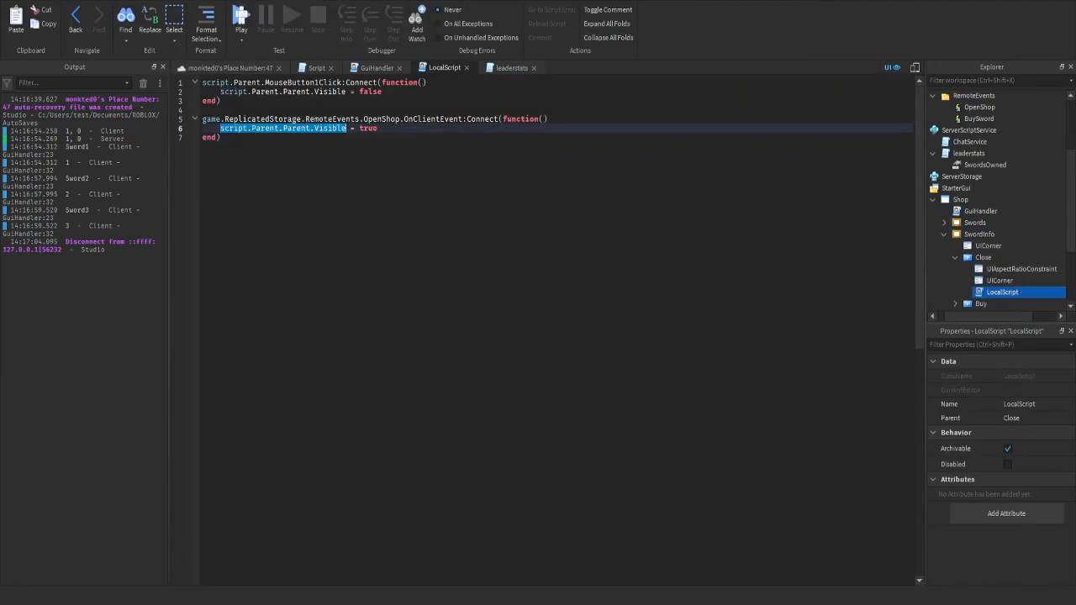
{"action": "left_click", "coordinate": [378, 129]}
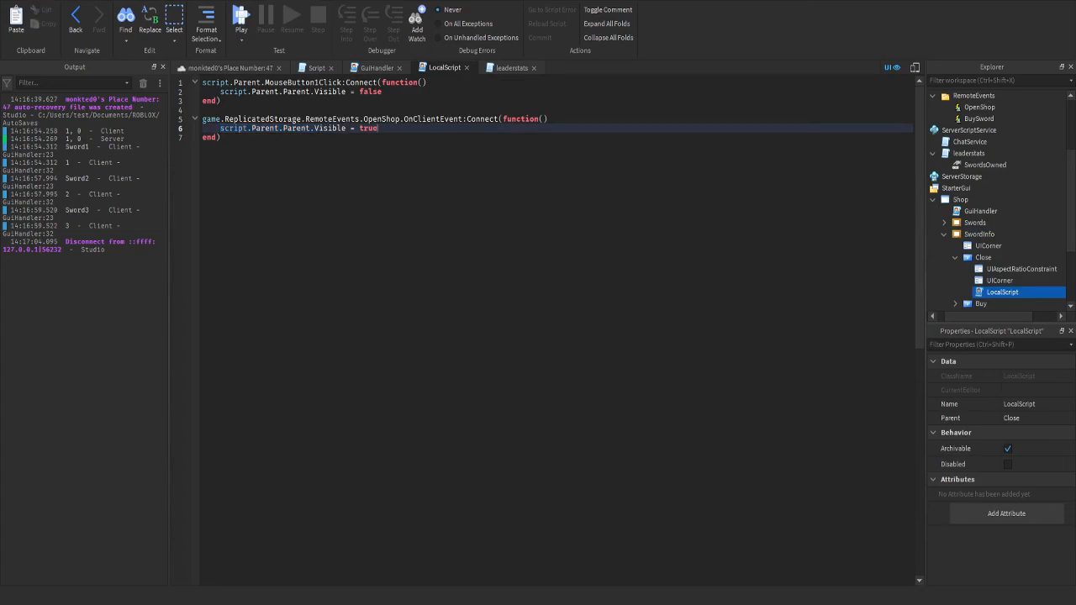
{"action": "left_click_drag", "start_coordinate": [220, 128], "coordinate": [346, 128]}
{"action": "key", "text": "ctrl+c"}
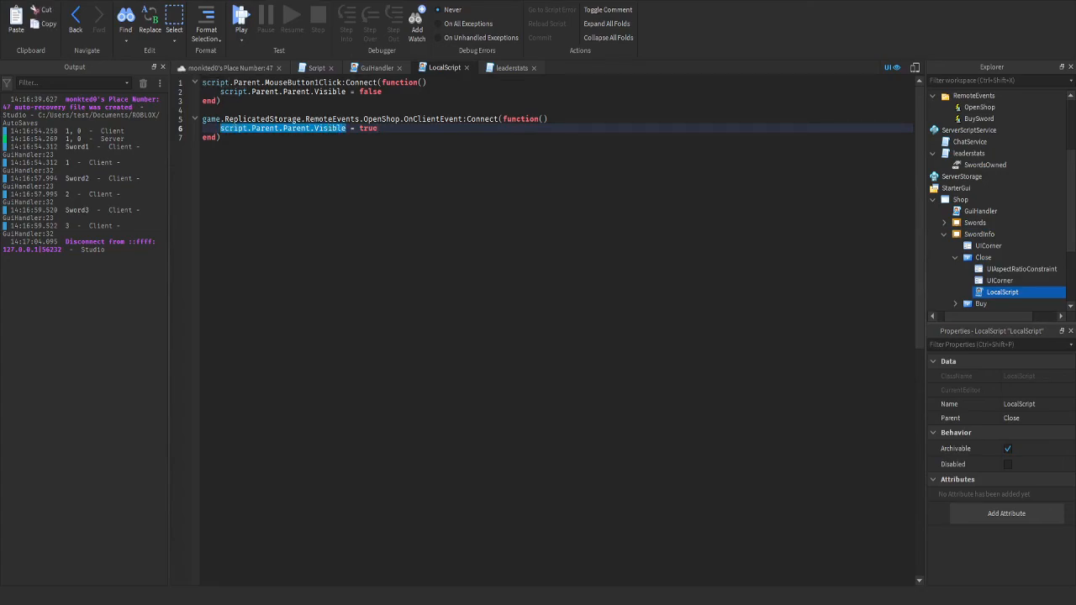
{"action": "left_click", "coordinate": [379, 128]}
{"action": "key", "text": "Return"}
{"action": "key", "text": "ctrl+v"}
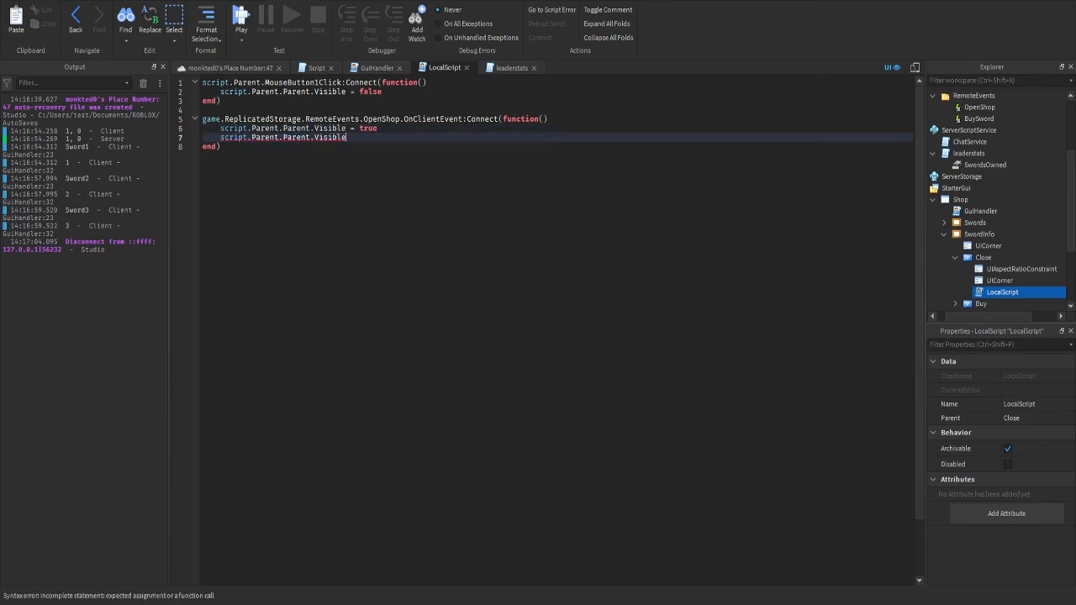
{"action": "key", "text": "ctrl+shift+Left"}
{"action": "key", "text": "BackSpace"}
{"action": "type", "text": "Parent.Swords.Visible = true"}
Add the line script.Parent.Parent.Parent.Swords.Visible = false to the Close button's MouseButton1Click handler
{"action": "left_click_drag", "start_coordinate": [220, 137], "coordinate": [308, 137]}
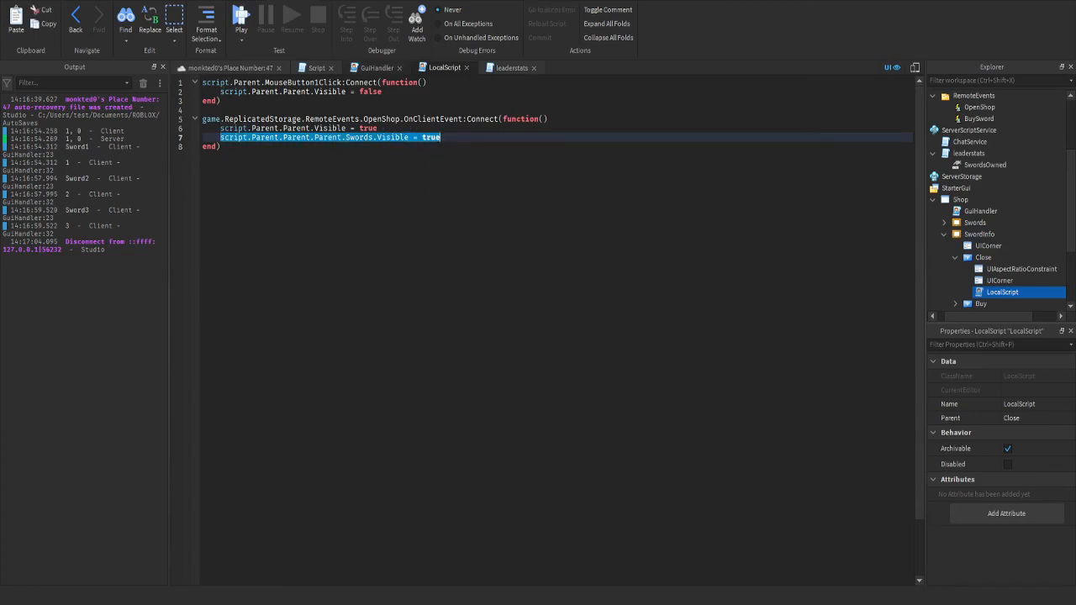
{"action": "left_click", "coordinate": [383, 91]}
{"action": "key", "text": "Return"}
{"action": "type", "text": "script.Parent.Parent.Parent.Swords.Visible = true"}
{"action": "key", "text": "ctrl+shift+Left"}
{"action": "type", "text": "false"}
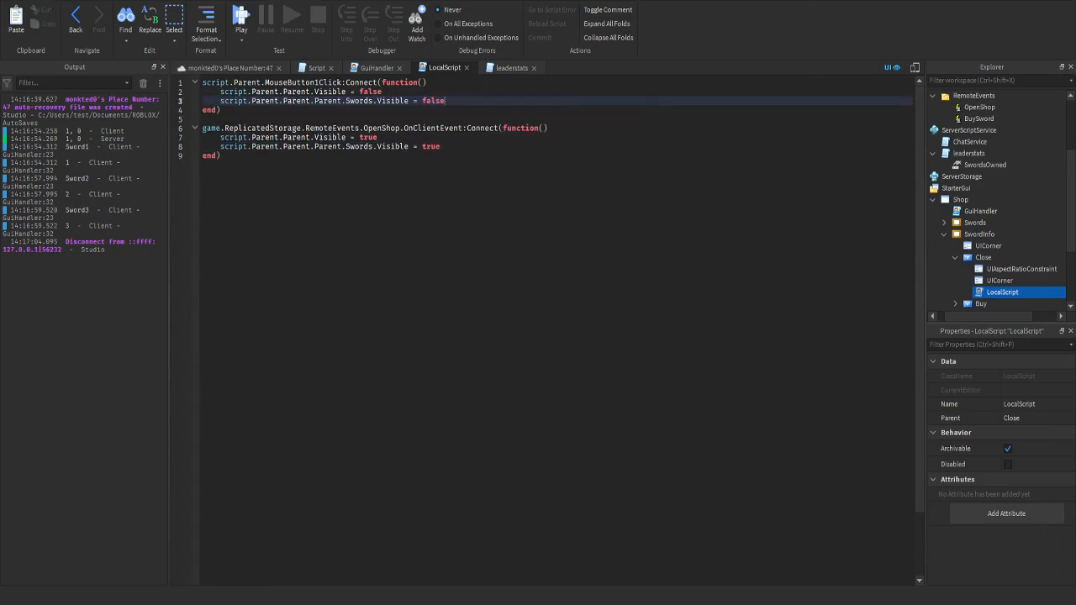
{"action": "left_click", "coordinate": [227, 68]}
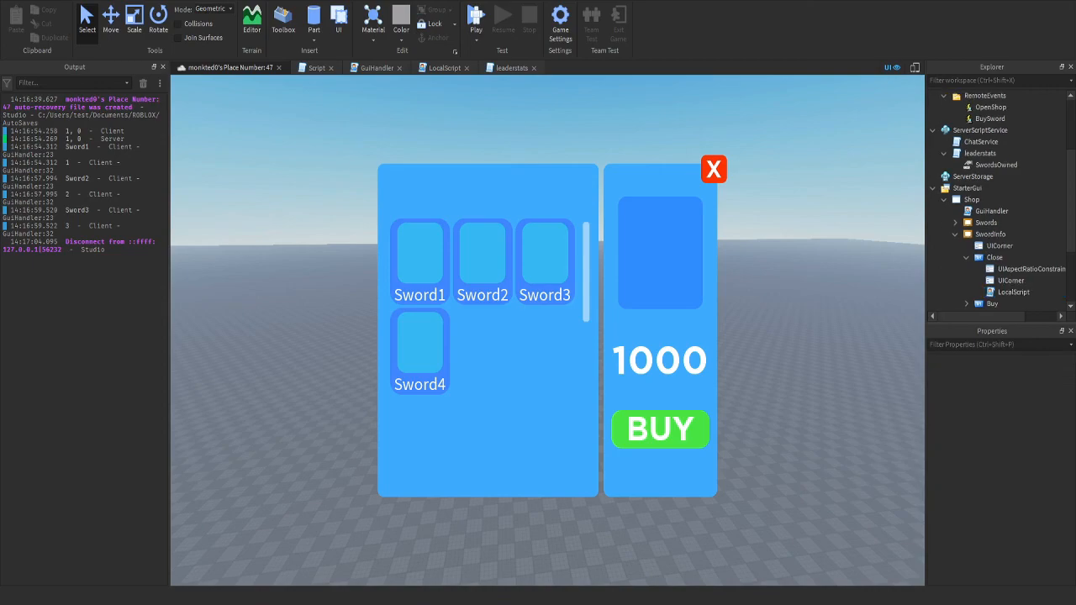
{"action": "left_click", "coordinate": [316, 67]}
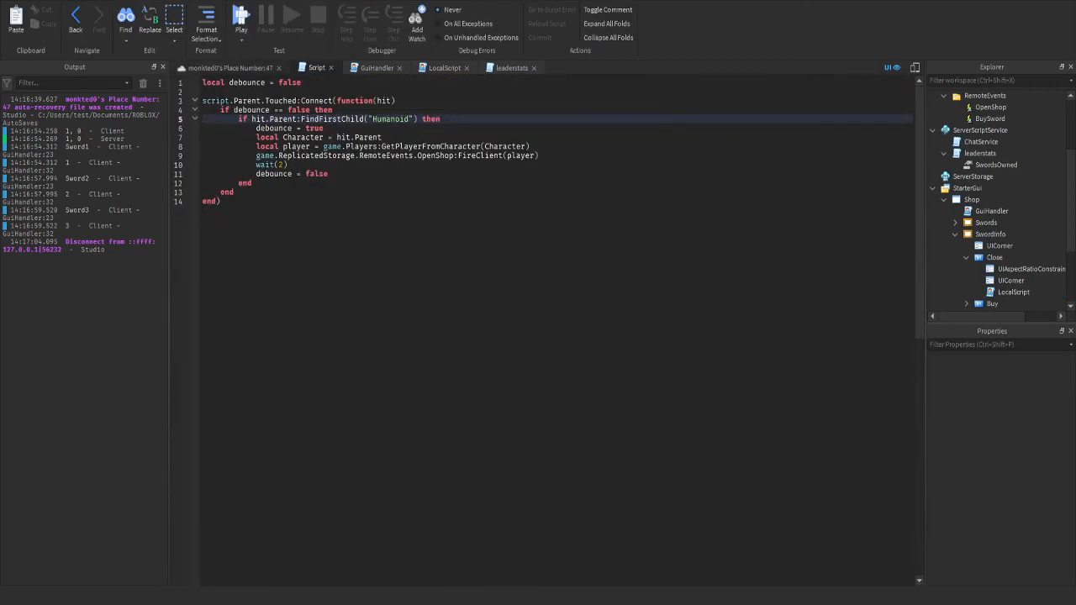
{"action": "left_click", "coordinate": [227, 68]}
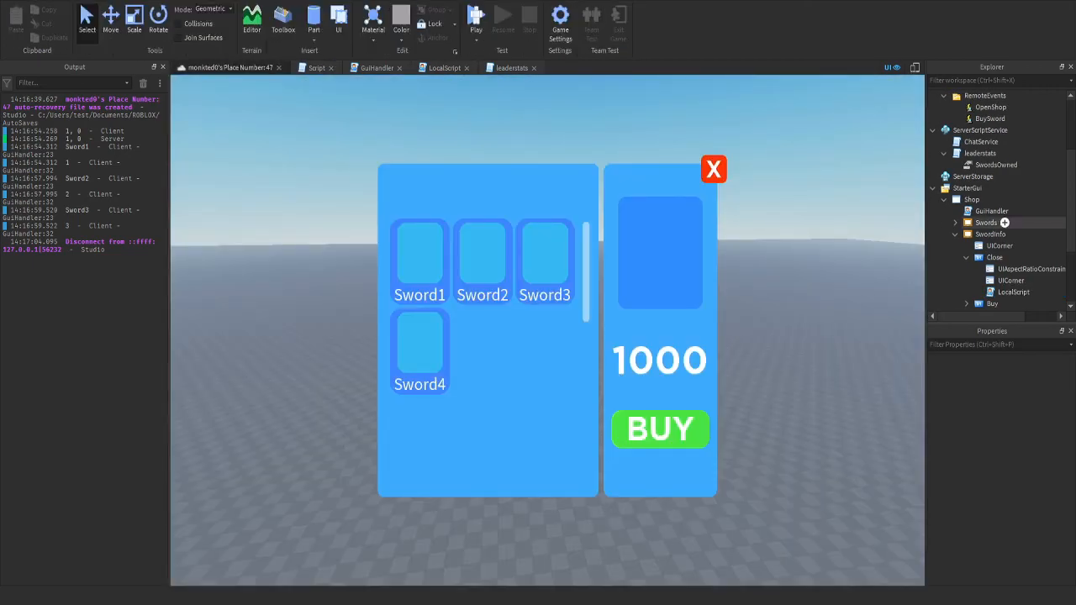
{"action": "left_click", "coordinate": [966, 258]}
{"action": "left_click", "coordinate": [955, 234]}
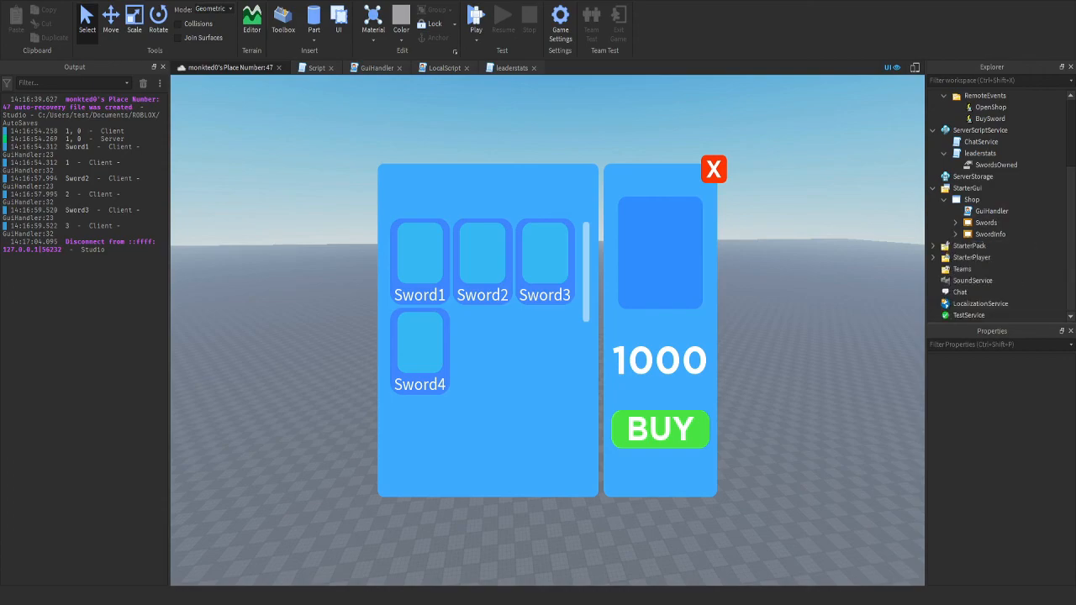
{"action": "left_click", "coordinate": [944, 199]}
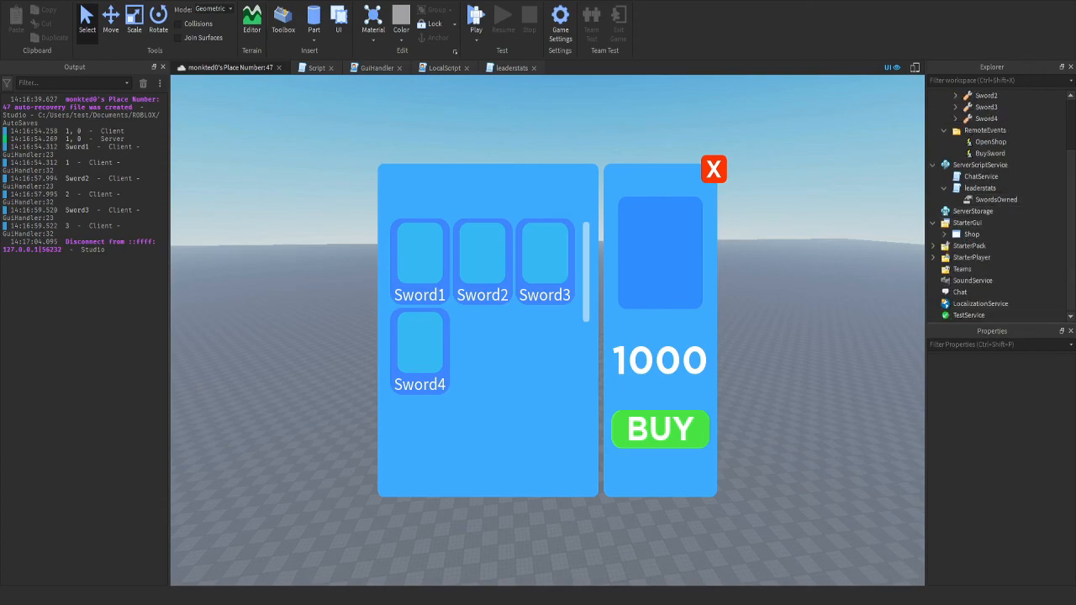
{"action": "left_click", "coordinate": [945, 234]}
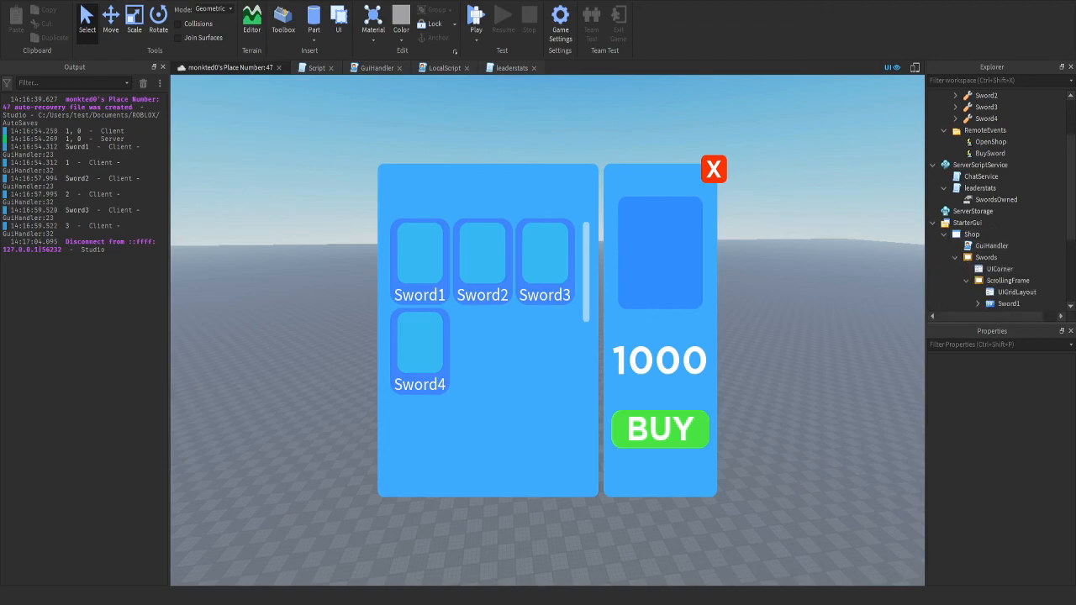
{"action": "left_click", "coordinate": [956, 257]}
{"action": "scroll", "coordinate": [992, 236], "scroll_direction": "down", "scroll_amount": 2}
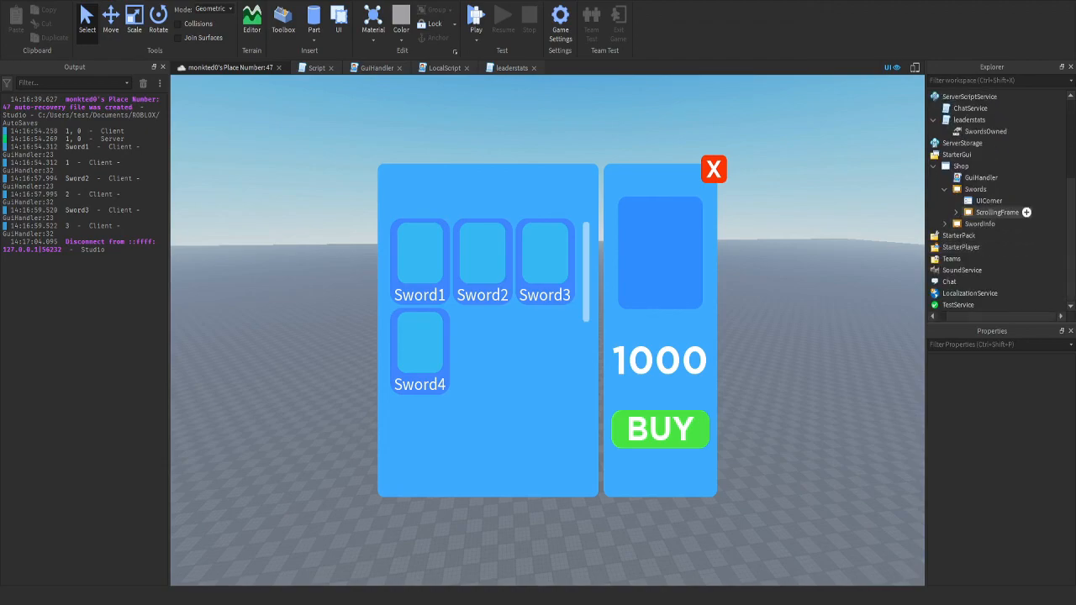
{"action": "left_click", "coordinate": [956, 212]}
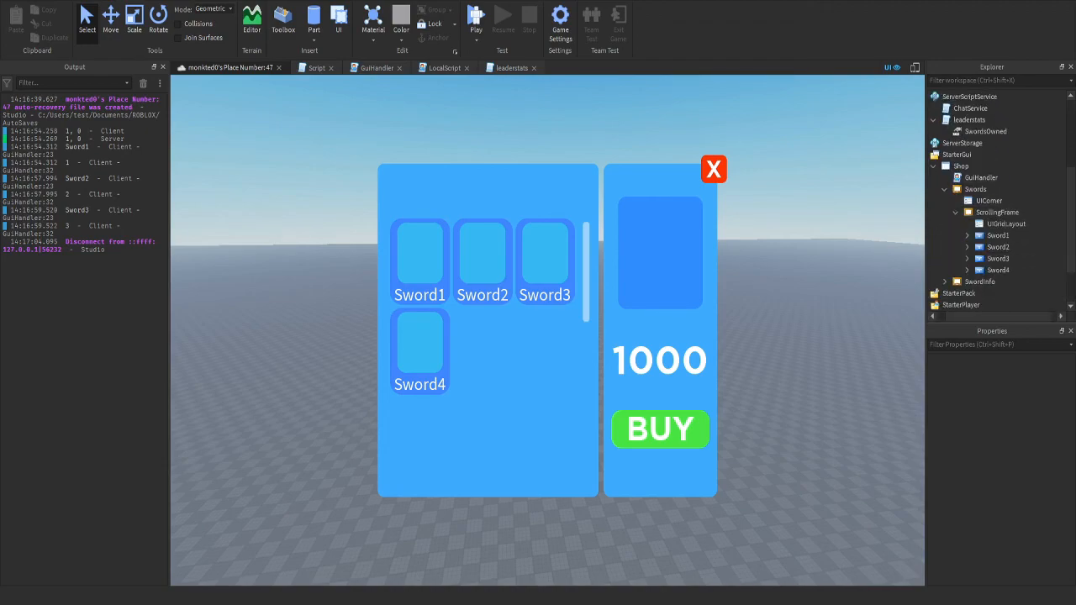
{"action": "scroll", "coordinate": [992, 219], "scroll_direction": "up", "scroll_amount": 1}
{"action": "left_click", "coordinate": [956, 222]}
{"action": "left_click", "coordinate": [945, 177]}
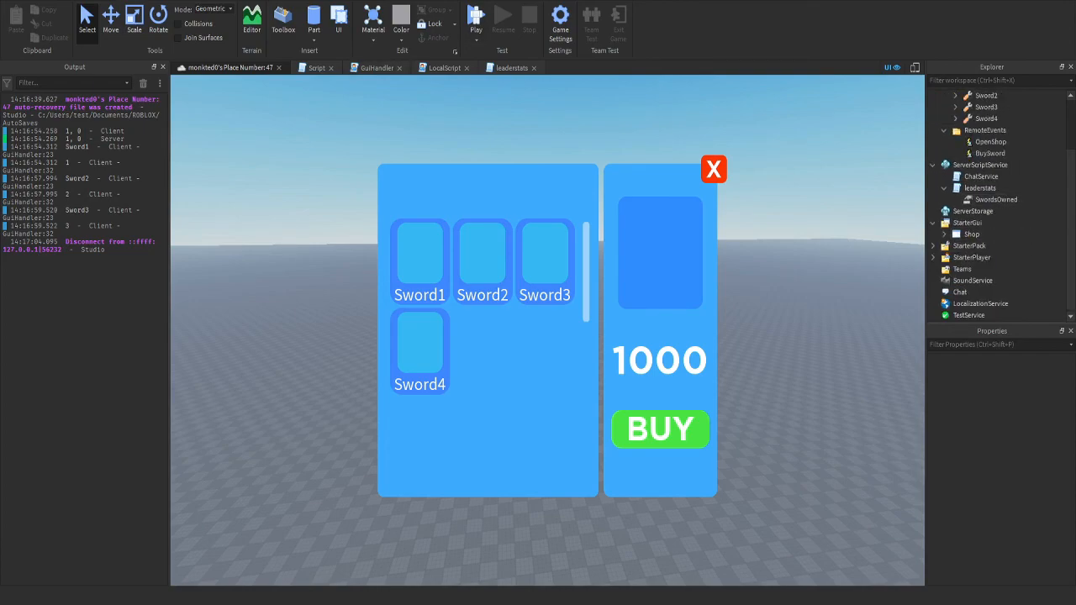
Inspect the properties of SwordsOwned under leaderstats and expand Sword1 in the shop's ScrollingFrame to view its Info values
{"action": "left_click", "coordinate": [945, 234]}
{"action": "left_click", "coordinate": [997, 199]}
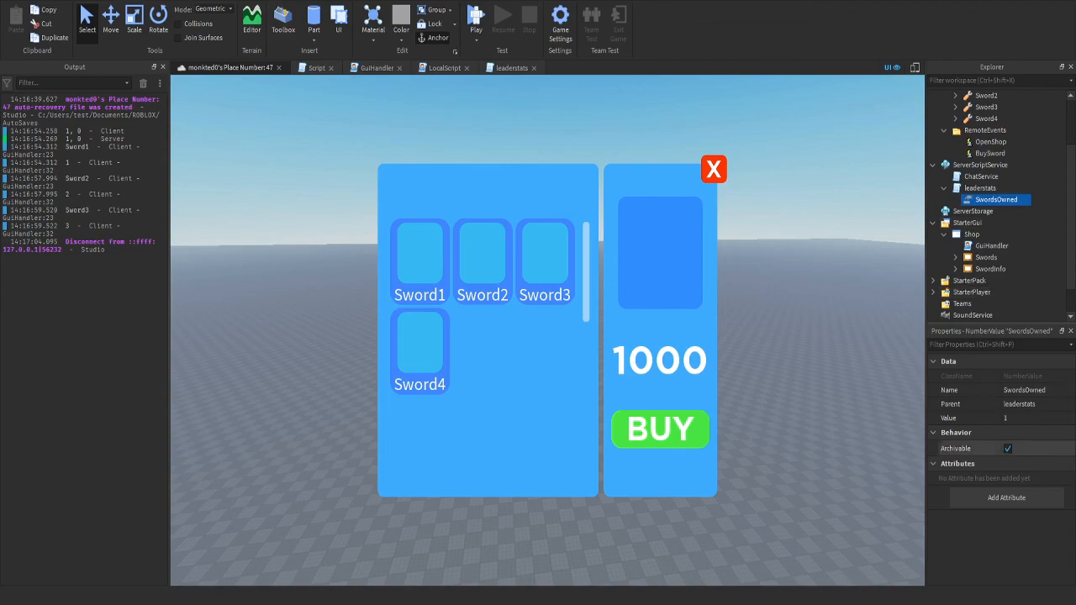
{"action": "left_click", "coordinate": [956, 258]}
{"action": "left_click", "coordinate": [967, 281]}
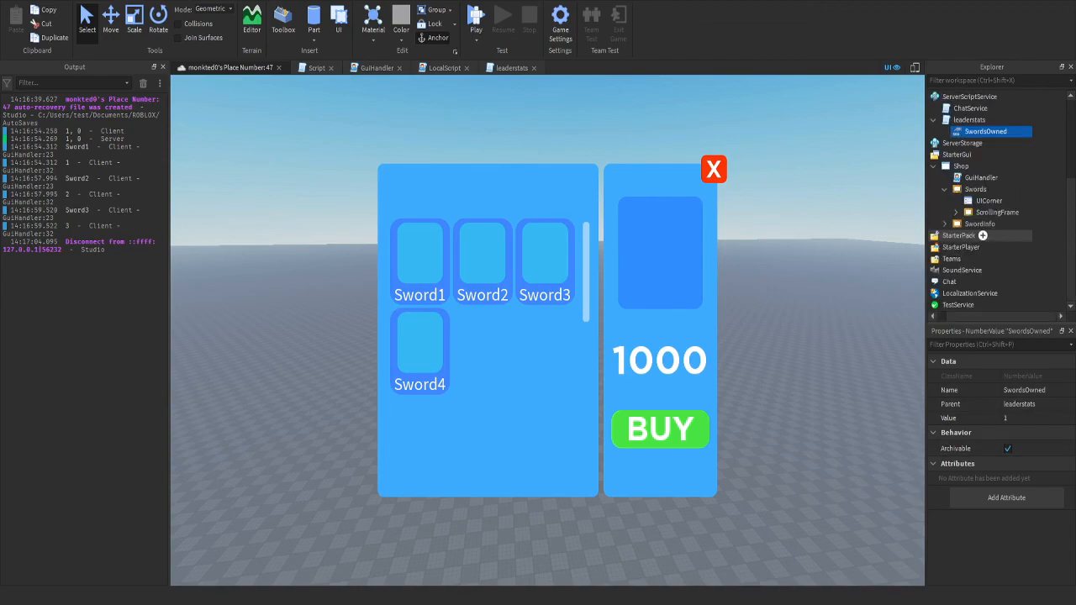
{"action": "left_click", "coordinate": [967, 236]}
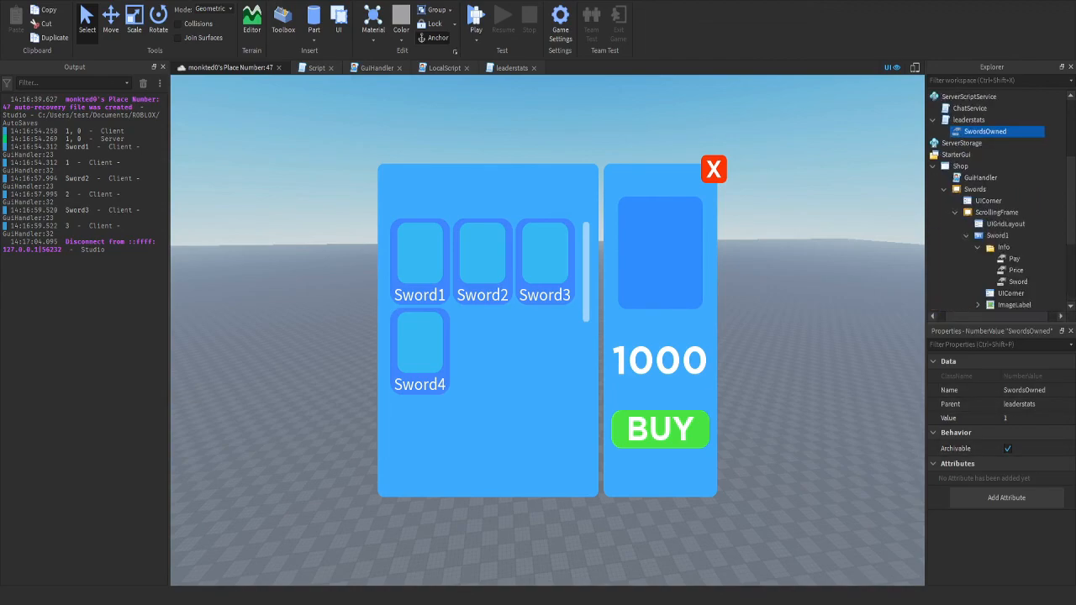
Collapse the Sword1 entry and check the value of CurrentSword under the SwordInfo frame's Buy button
{"action": "left_click", "coordinate": [1004, 247]}
{"action": "left_click", "coordinate": [967, 235]}
{"action": "left_click", "coordinate": [955, 212]}
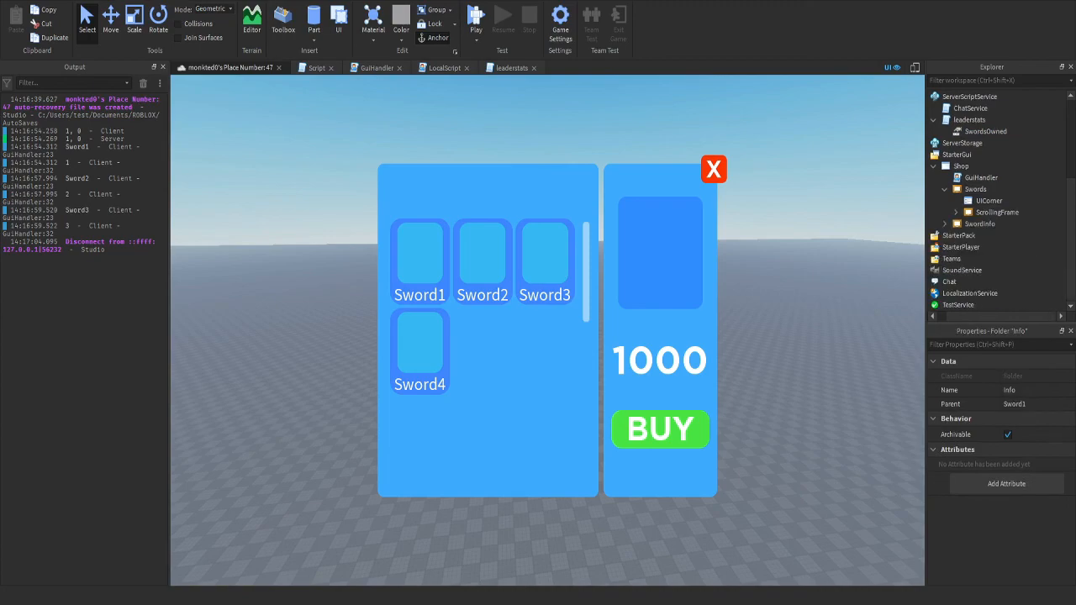
{"action": "left_click", "coordinate": [944, 224]}
{"action": "left_click", "coordinate": [956, 269]}
{"action": "left_click", "coordinate": [1006, 280]}
{"action": "left_click", "coordinate": [1007, 418]}
{"action": "left_click", "coordinate": [956, 269]}
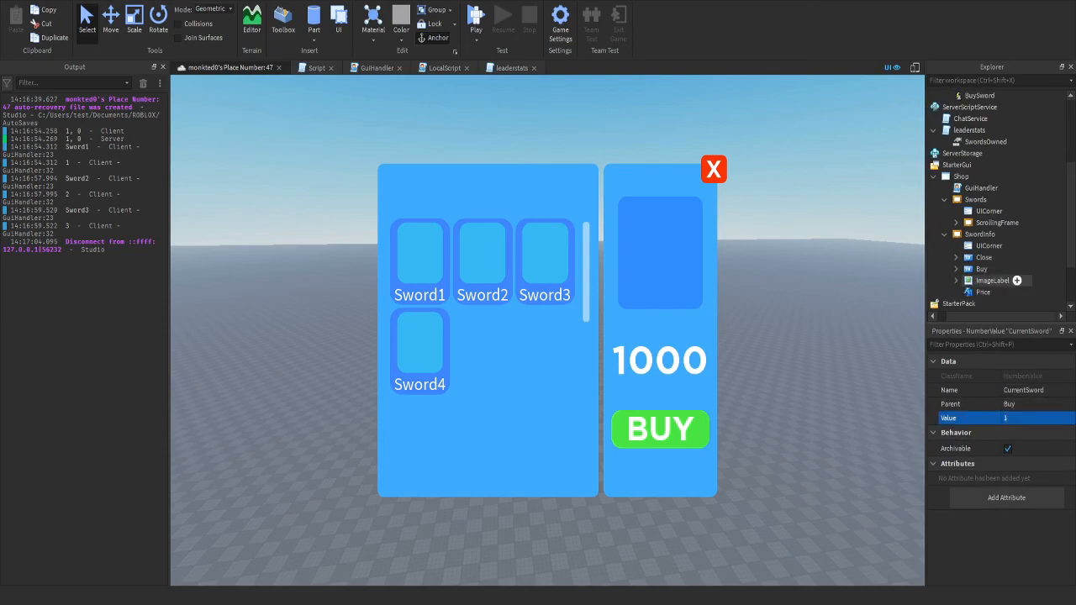
Set the Text of the SwordInfo frame's Price label to 0 and close the Output window
{"action": "left_click", "coordinate": [983, 292]}
{"action": "scroll", "coordinate": [1000, 462], "scroll_direction": "down", "scroll_amount": 3}
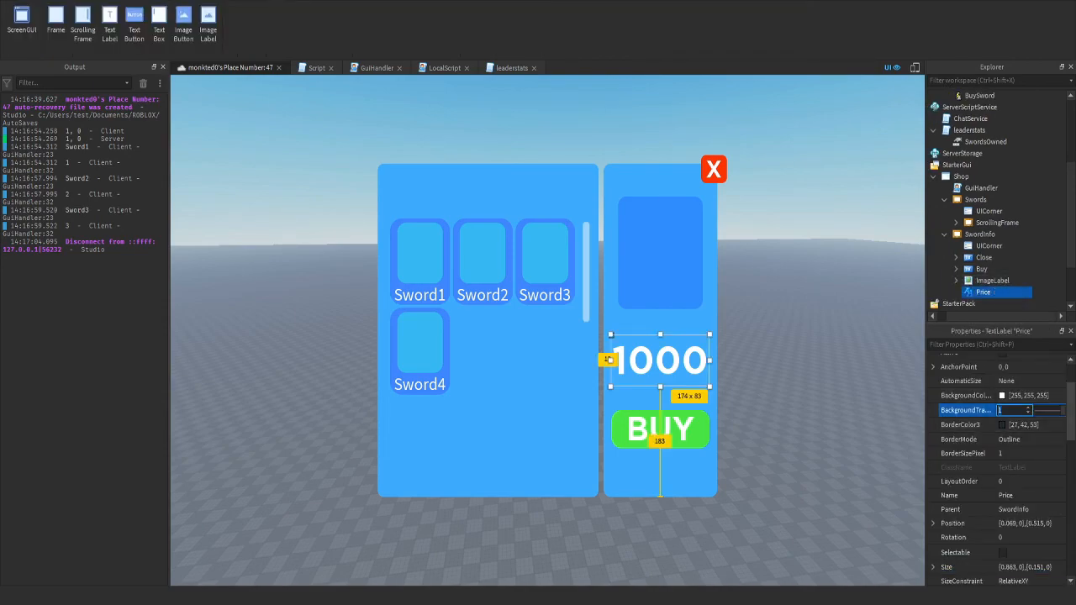
{"action": "scroll", "coordinate": [1000, 462], "scroll_direction": "up", "scroll_amount": 3}
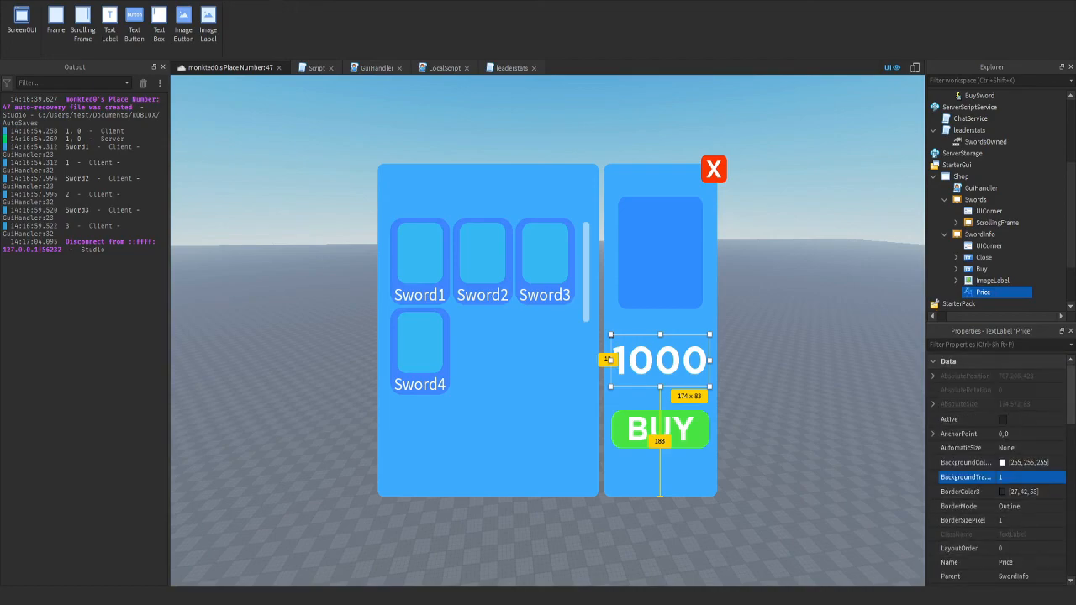
{"action": "scroll", "coordinate": [1000, 463], "scroll_direction": "down", "scroll_amount": 10}
{"action": "scroll", "coordinate": [1000, 462], "scroll_direction": "up", "scroll_amount": 3}
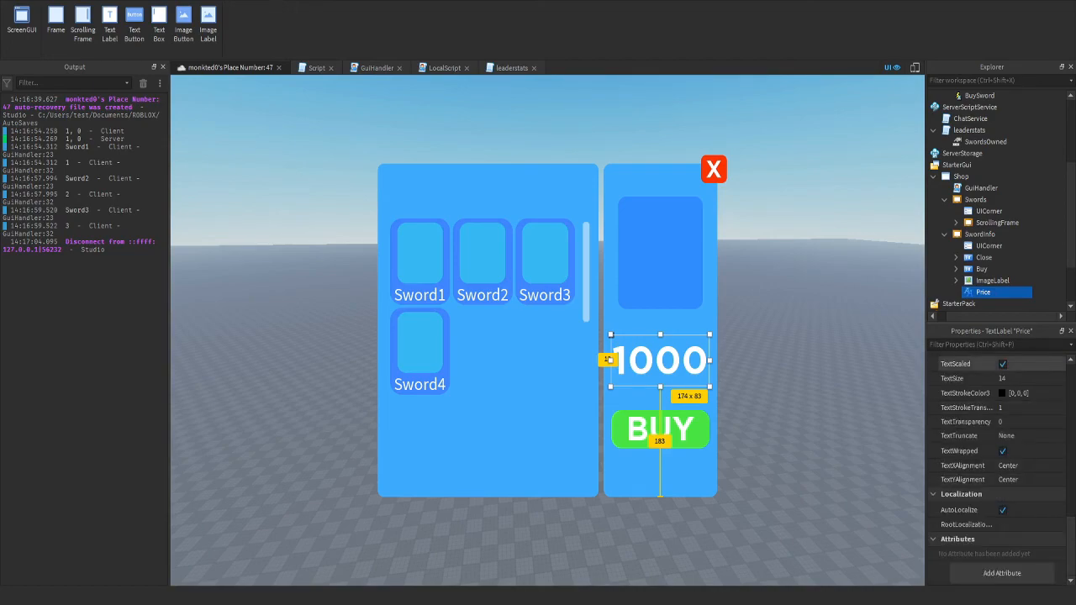
{"action": "scroll", "coordinate": [1009, 471], "scroll_direction": "up", "scroll_amount": 1}
{"action": "left_click", "coordinate": [1018, 444]}
{"action": "type", "text": "0"}
{"action": "key", "text": "Return"}
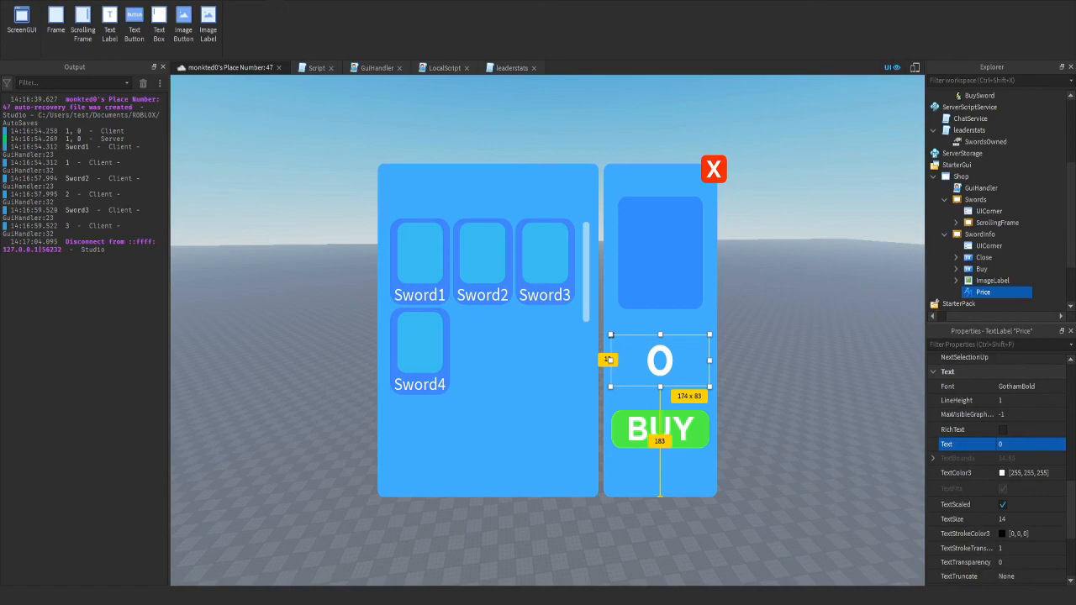
{"action": "left_click", "coordinate": [163, 67]}
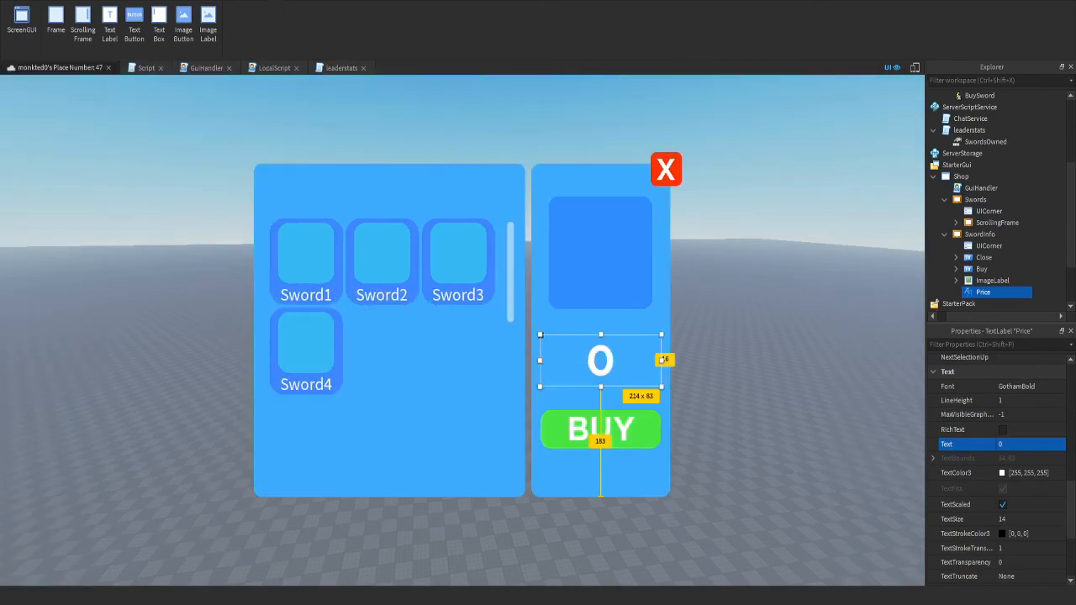
Start a play test, close the shop and walk the character onto the blue shop area to reopen it
{"action": "left_click", "coordinate": [240, 2]}
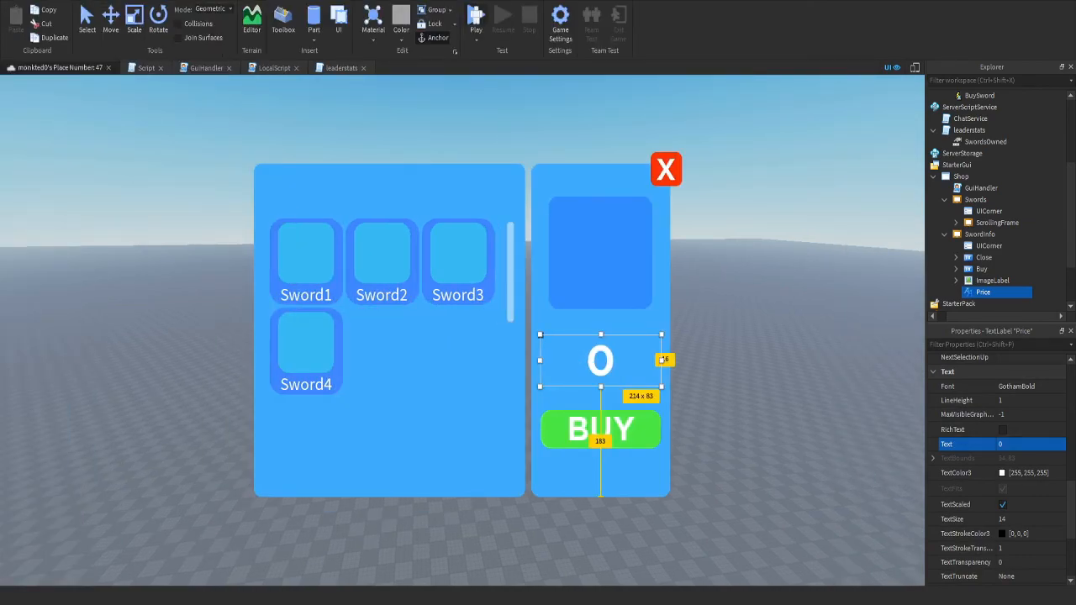
{"action": "left_click", "coordinate": [477, 17]}
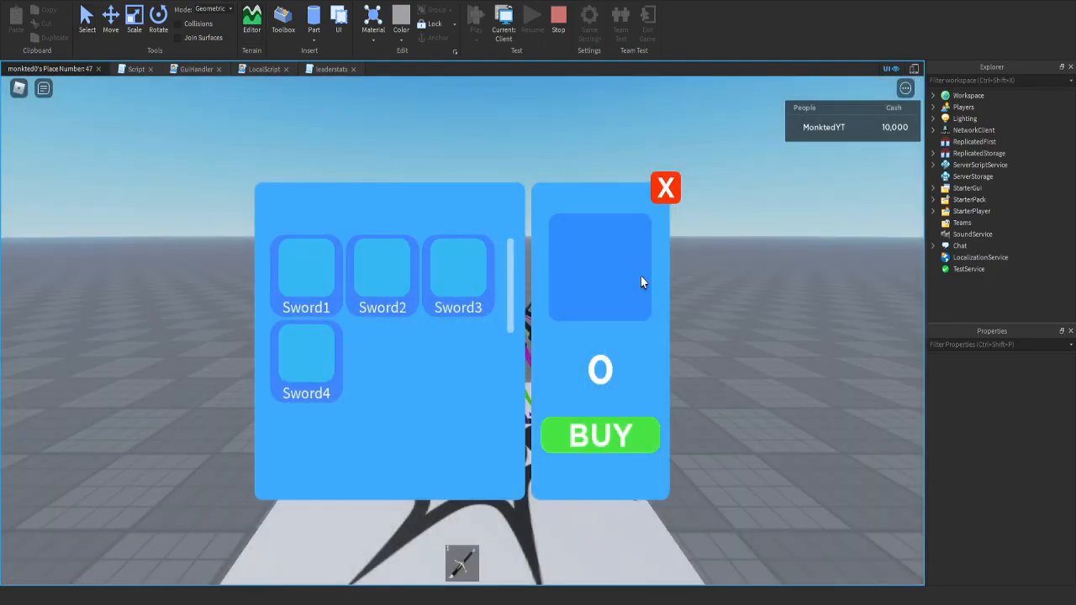
{"action": "left_click", "coordinate": [664, 189]}
{"action": "key", "text": "a"}
{"action": "key", "text": "w"}
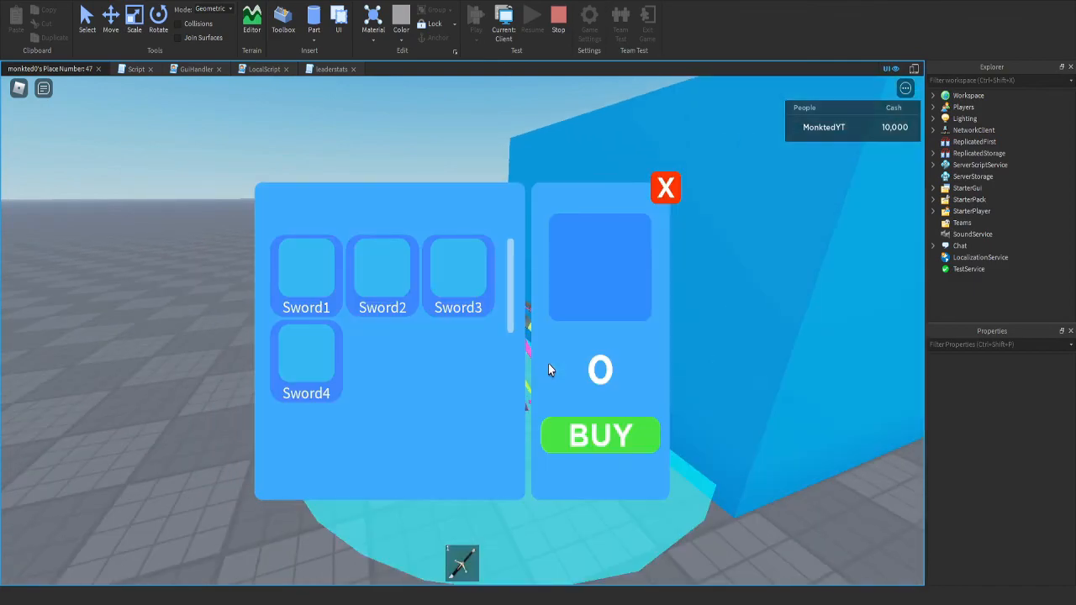
{"action": "key", "text": "s"}
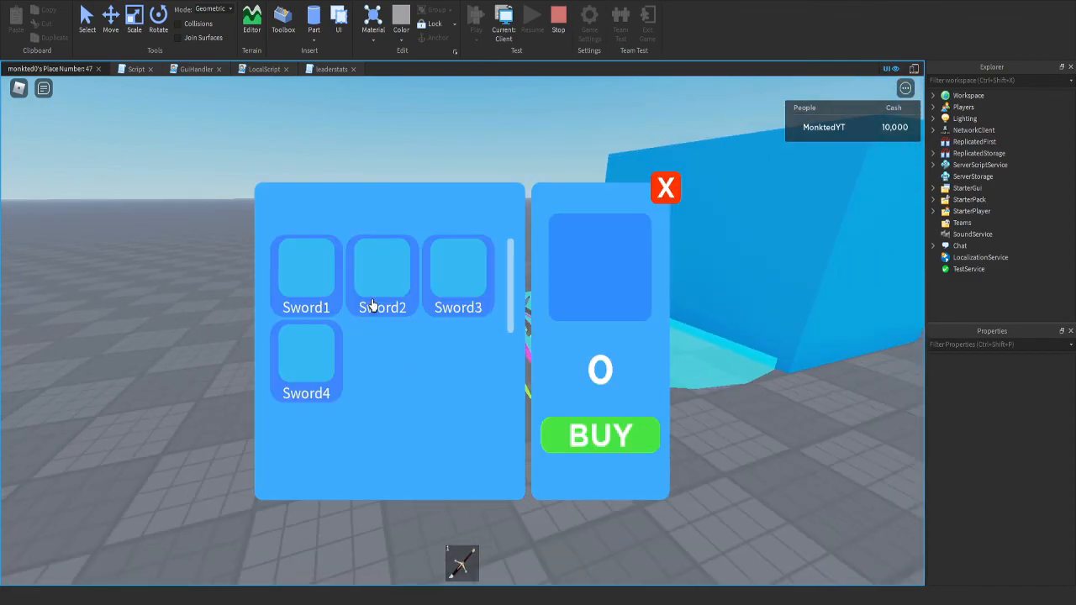
Try selecting the different swords in the running shop and show the Output window
{"action": "left_click", "coordinate": [374, 305]}
{"action": "left_click", "coordinate": [427, 314]}
{"action": "left_click", "coordinate": [322, 379]}
{"action": "left_click", "coordinate": [307, 304]}
{"action": "left_click", "coordinate": [201, 1]}
{"action": "left_click", "coordinate": [166, 10]}
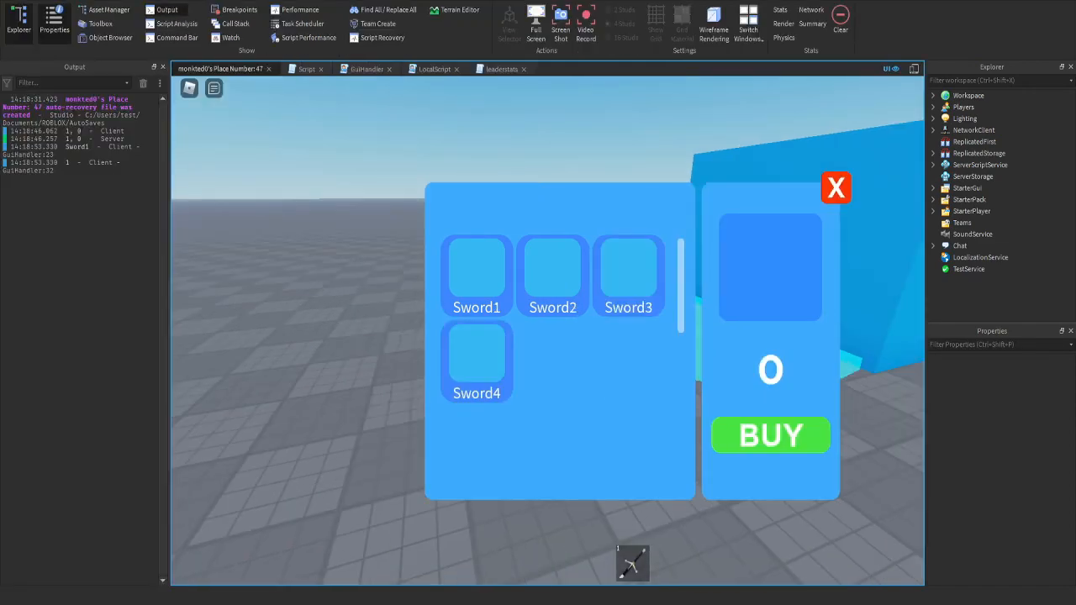
Test the price and Buy output for the shop's swords, close the Output window and stop the play test
{"action": "left_click", "coordinate": [477, 292]}
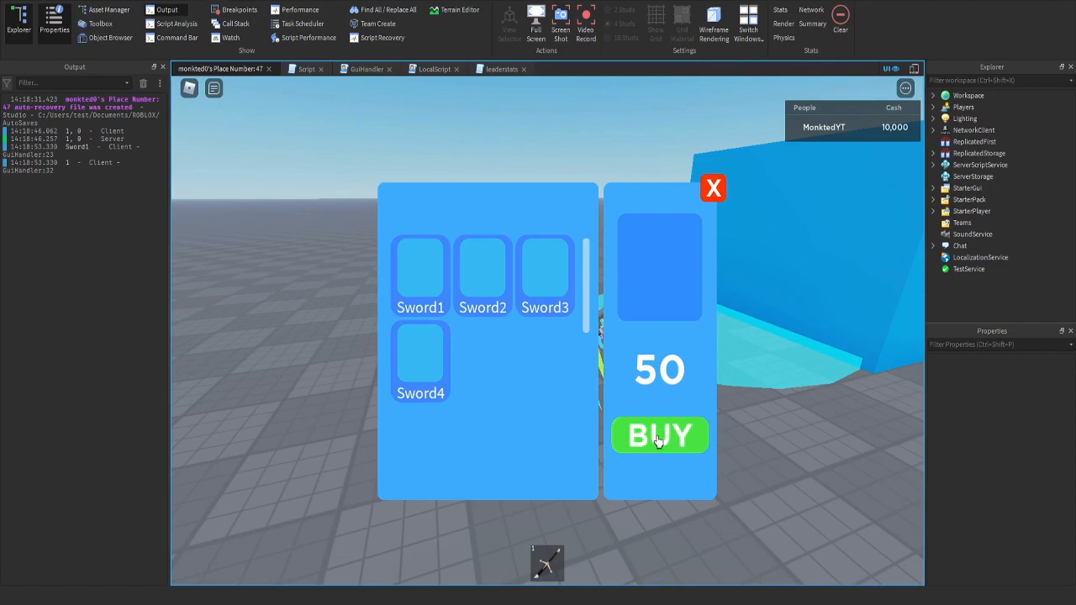
{"action": "left_click", "coordinate": [555, 290]}
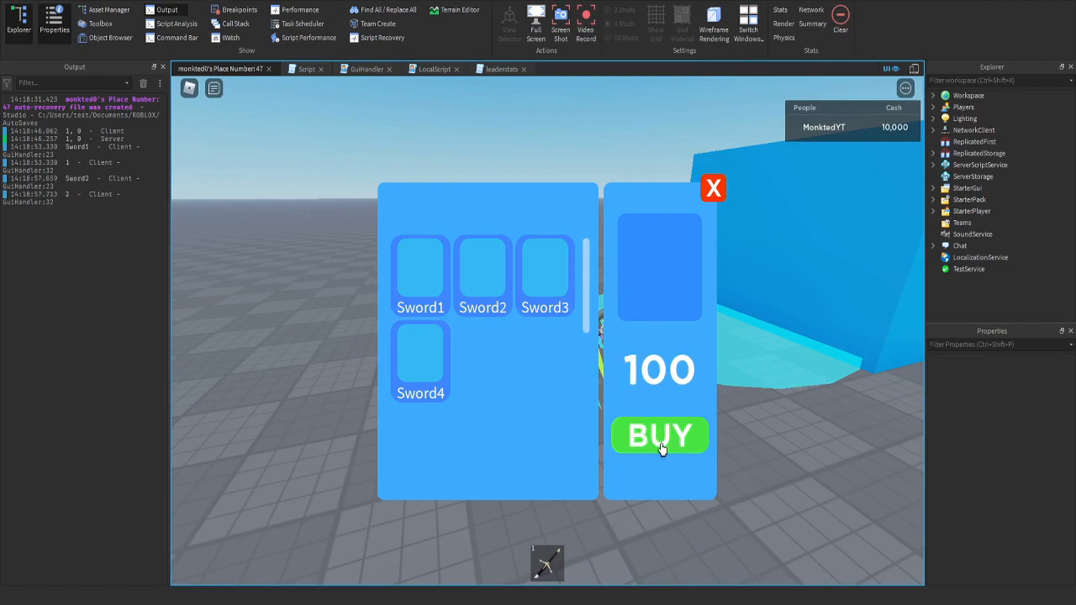
{"action": "left_click", "coordinate": [434, 390]}
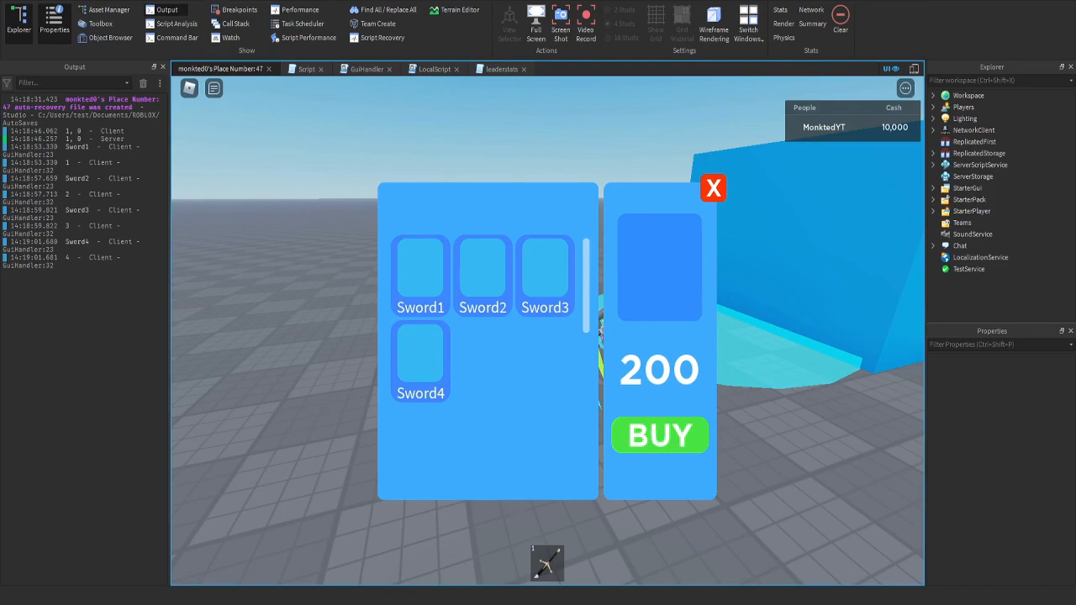
{"action": "left_click", "coordinate": [162, 67]}
{"action": "left_click", "coordinate": [50, 1]}
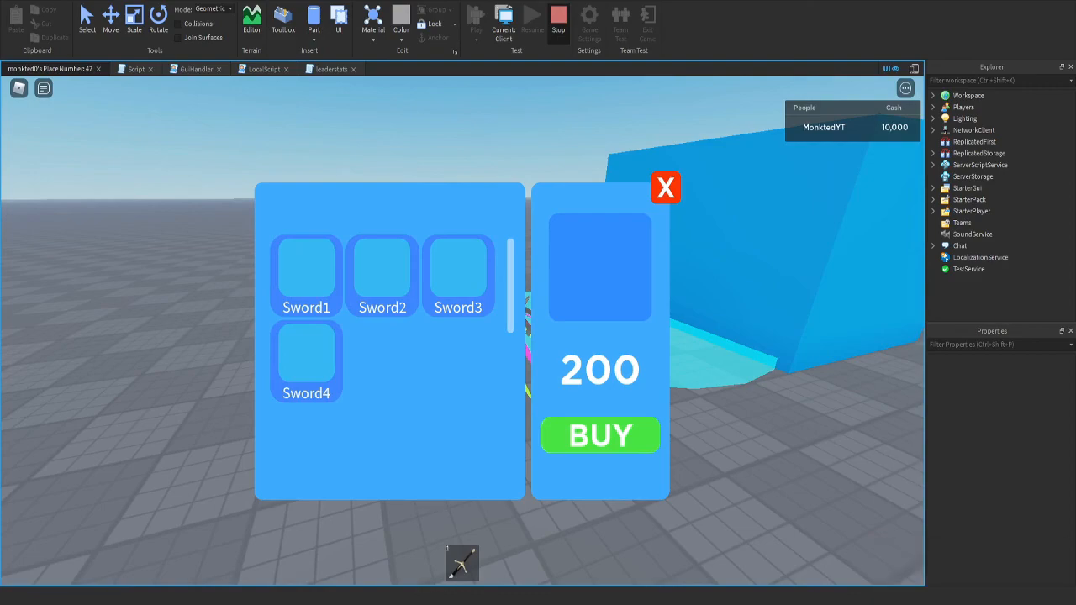
{"action": "left_click", "coordinate": [559, 18]}
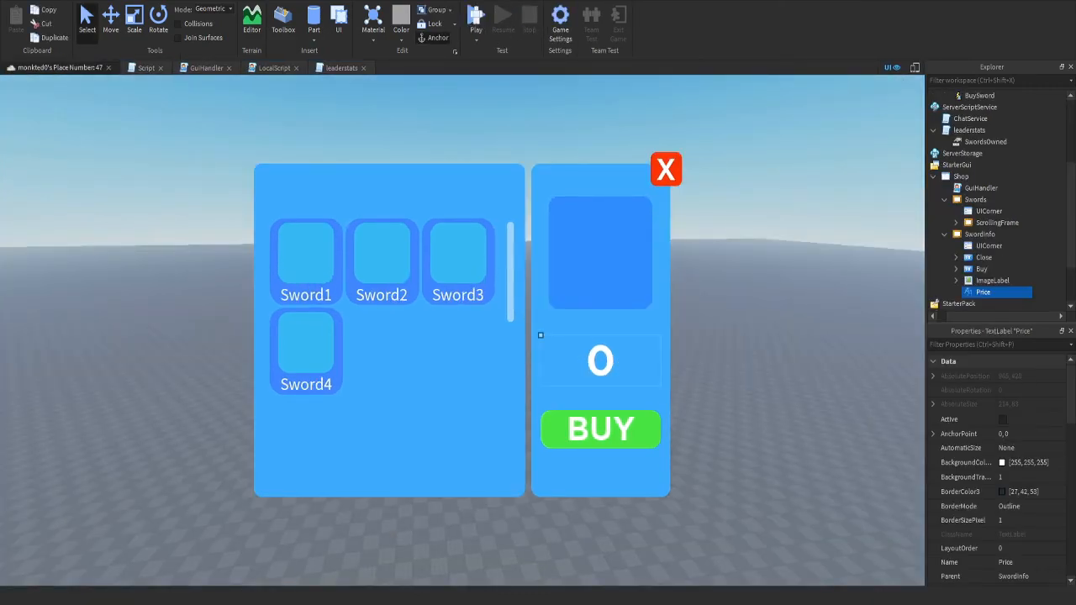
Delete the print(Value) line from the BuyButton MouseButton1Click handler in the GuiHandler script
{"action": "left_click", "coordinate": [560, 18]}
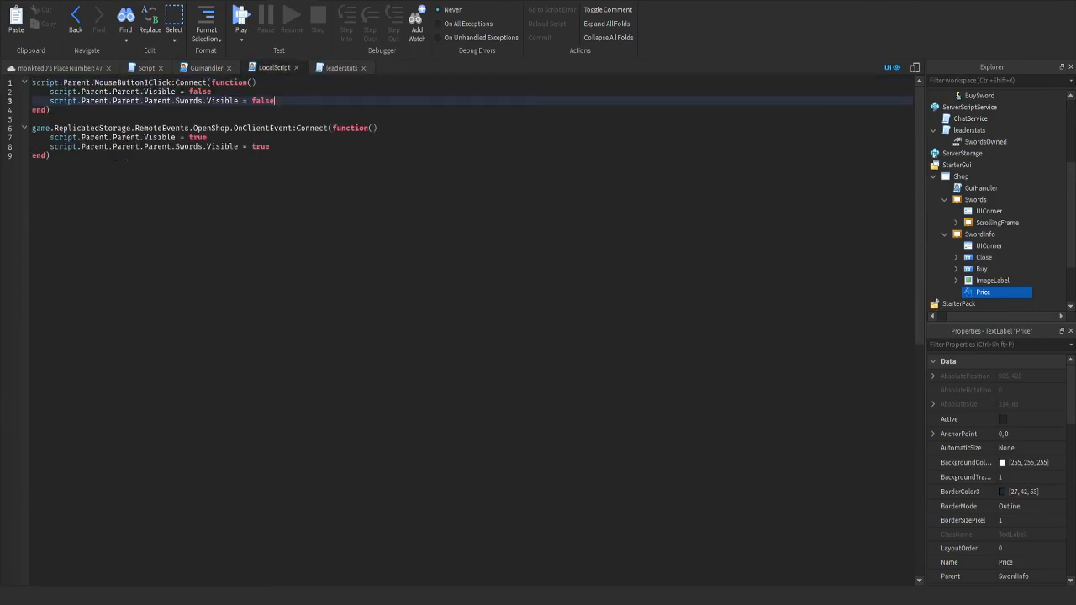
{"action": "left_click", "coordinate": [206, 68]}
{"action": "left_click", "coordinate": [147, 68]}
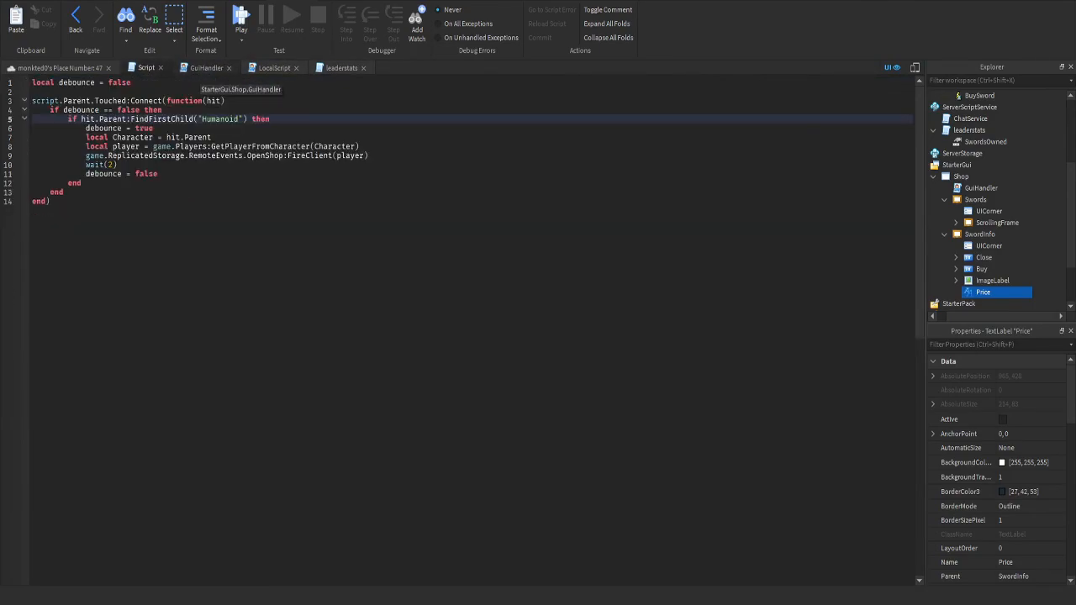
{"action": "left_click", "coordinate": [206, 69]}
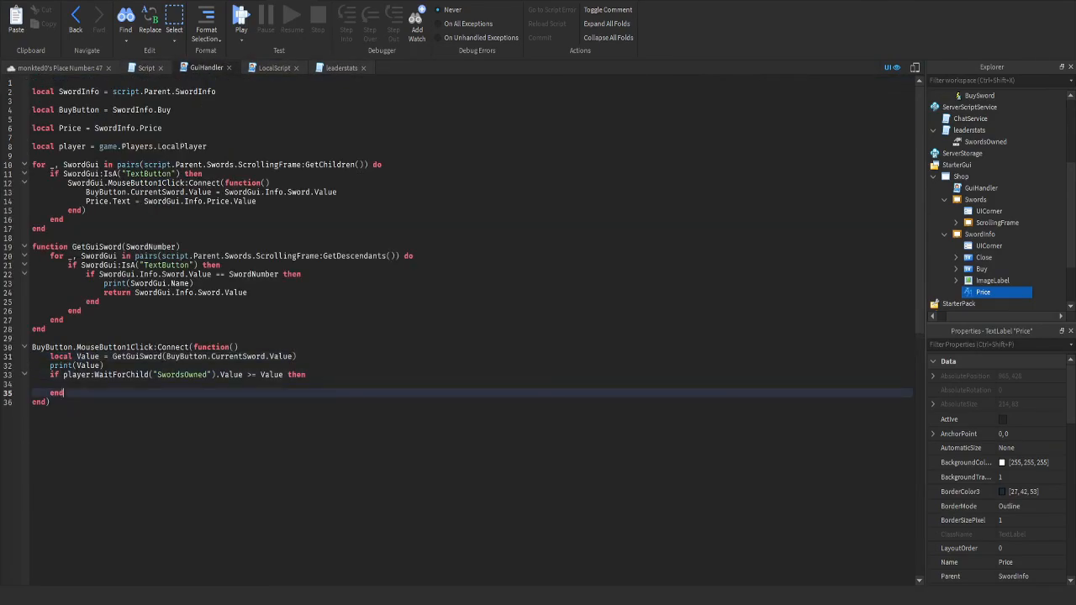
{"action": "left_click", "coordinate": [69, 384]}
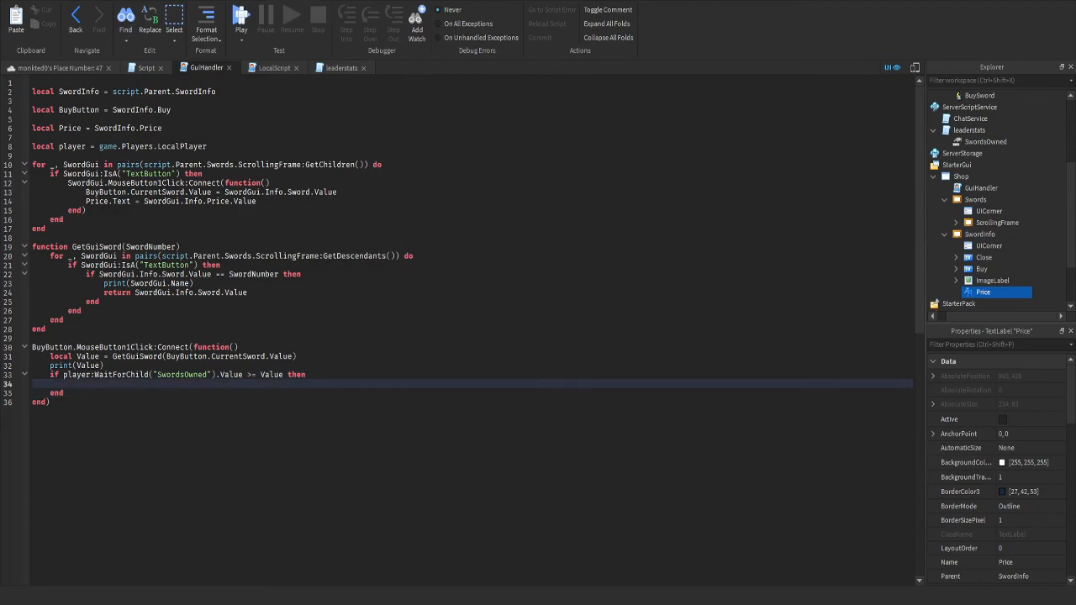
{"action": "left_click_drag", "start_coordinate": [49, 384], "coordinate": [68, 384]}
{"action": "left_click", "coordinate": [68, 384]}
{"action": "left_click_drag", "start_coordinate": [45, 347], "coordinate": [220, 356]}
{"action": "double_click", "coordinate": [139, 356]}
{"action": "left_click", "coordinate": [172, 375]}
{"action": "left_click_drag", "start_coordinate": [50, 366], "coordinate": [104, 366]}
{"action": "key", "text": "BackSpace"}
{"action": "key", "text": "BackSpace"}
{"action": "left_click", "coordinate": [68, 375]}
{"action": "double_click", "coordinate": [120, 366]}
{"action": "left_click", "coordinate": [69, 375]}
{"action": "left_click_drag", "start_coordinate": [63, 366], "coordinate": [243, 365]}
{"action": "left_click", "coordinate": [68, 385]}
{"action": "left_click", "coordinate": [68, 375]}
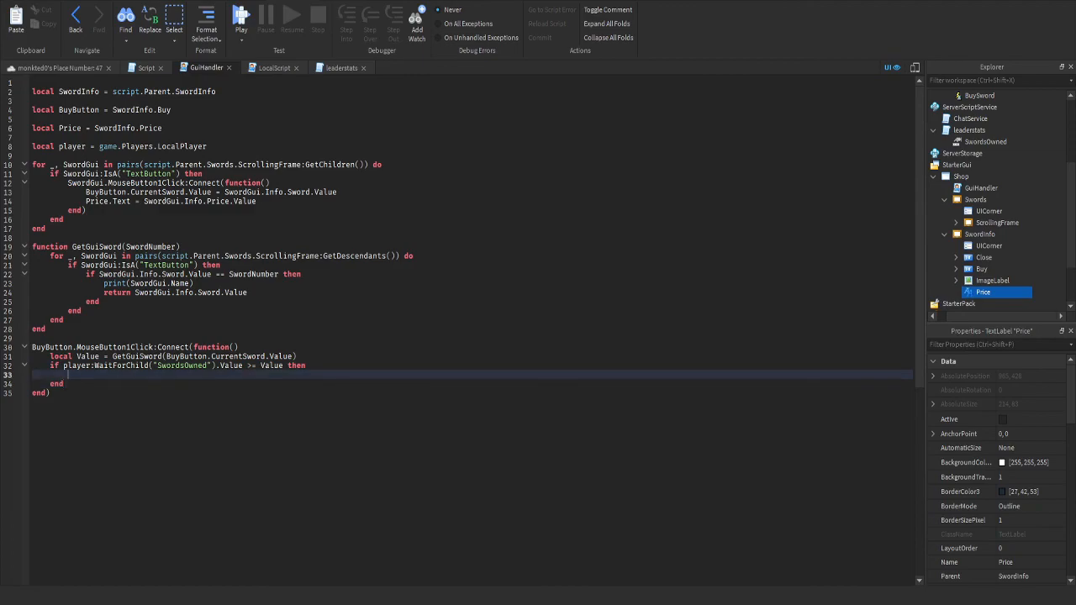
{"action": "type", "text": "game.ReplicatedStorage"}
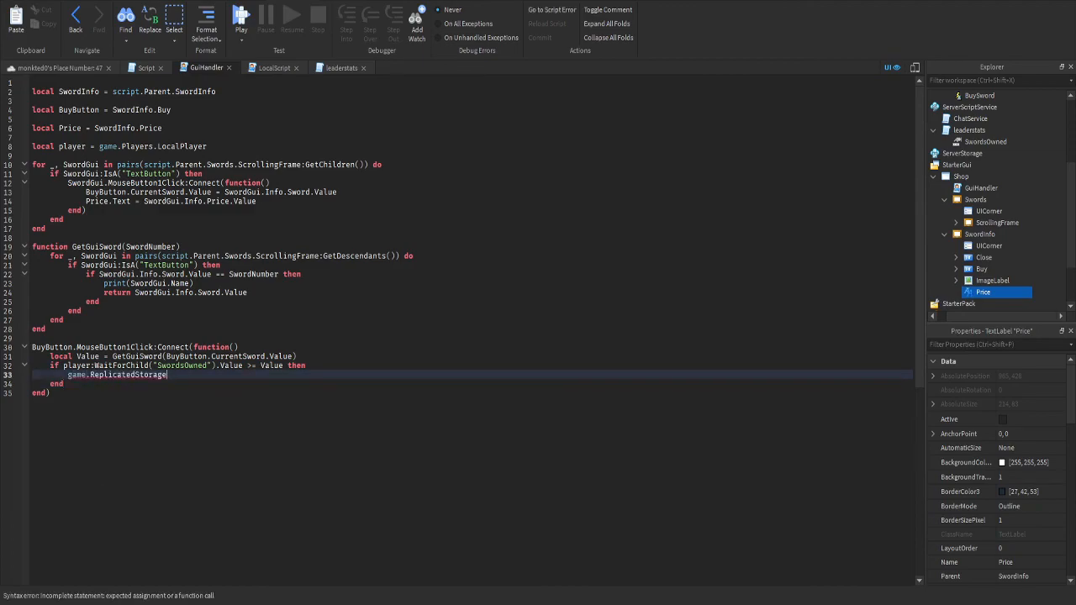
{"action": "left_click_drag", "start_coordinate": [68, 374], "coordinate": [167, 375]}
{"action": "key", "text": "BackSpace"}
Return to the place's 3D view and hide the shop interface overlay
{"action": "left_click", "coordinate": [60, 68]}
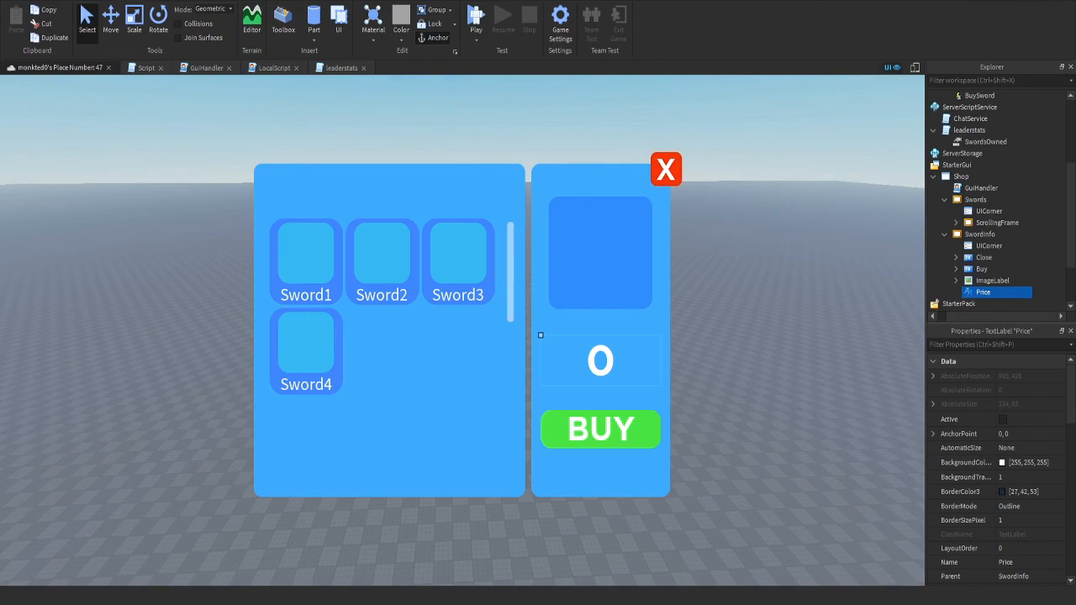
{"action": "left_click", "coordinate": [892, 67]}
{"action": "right_click_drag", "start_coordinate": [504, 320], "coordinate": [591, 300]}
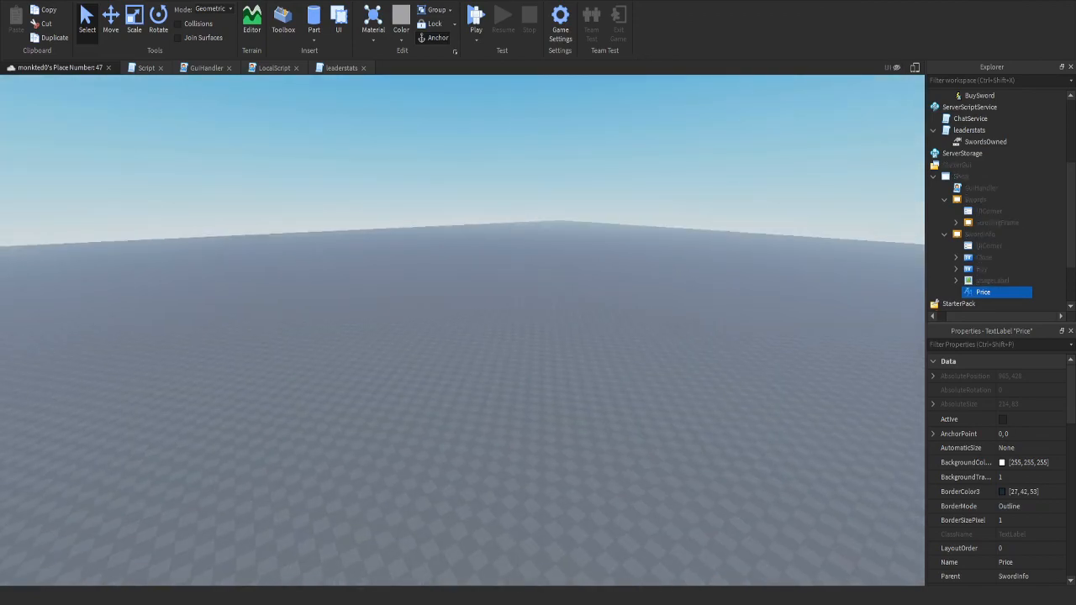
{"action": "right_click_drag", "start_coordinate": [590, 300], "coordinate": [664, 313]}
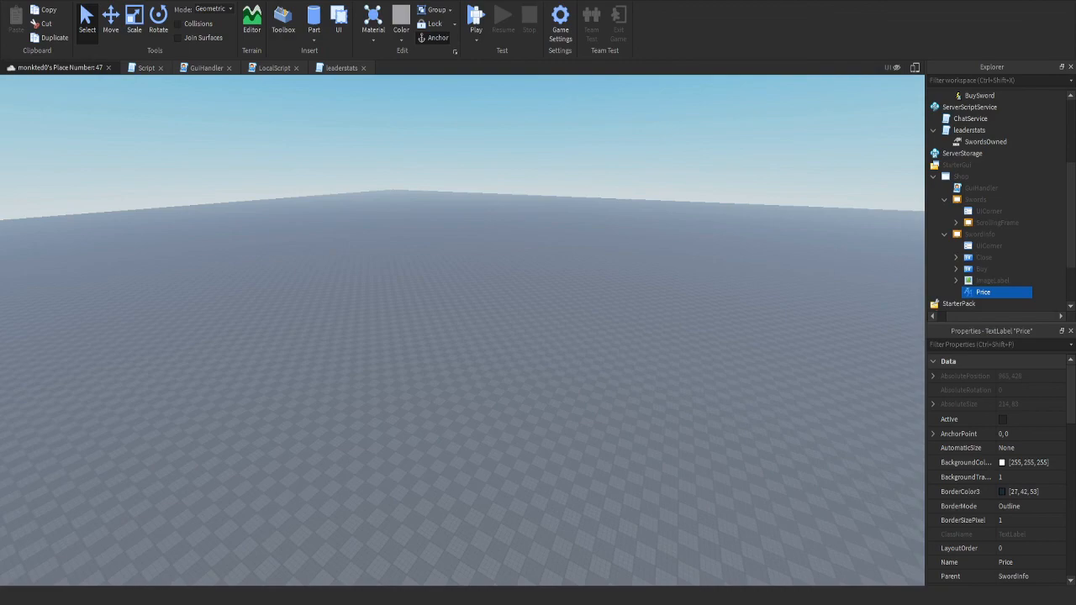
{"action": "right_click_drag", "start_coordinate": [463, 330], "coordinate": [507, 346]}
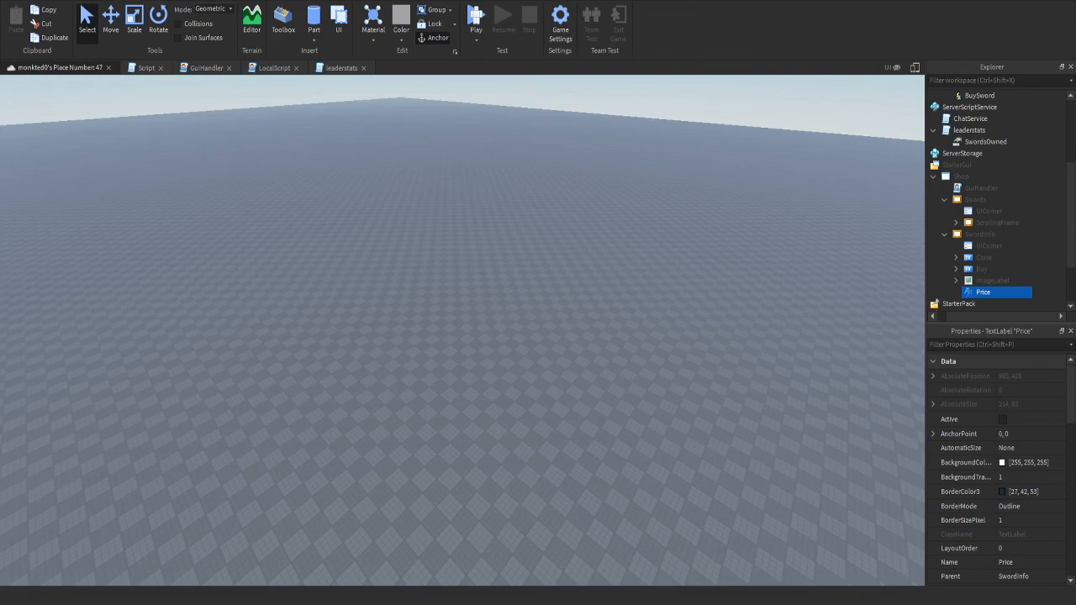
{"action": "right_click_drag", "start_coordinate": [462, 330], "coordinate": [399, 370]}
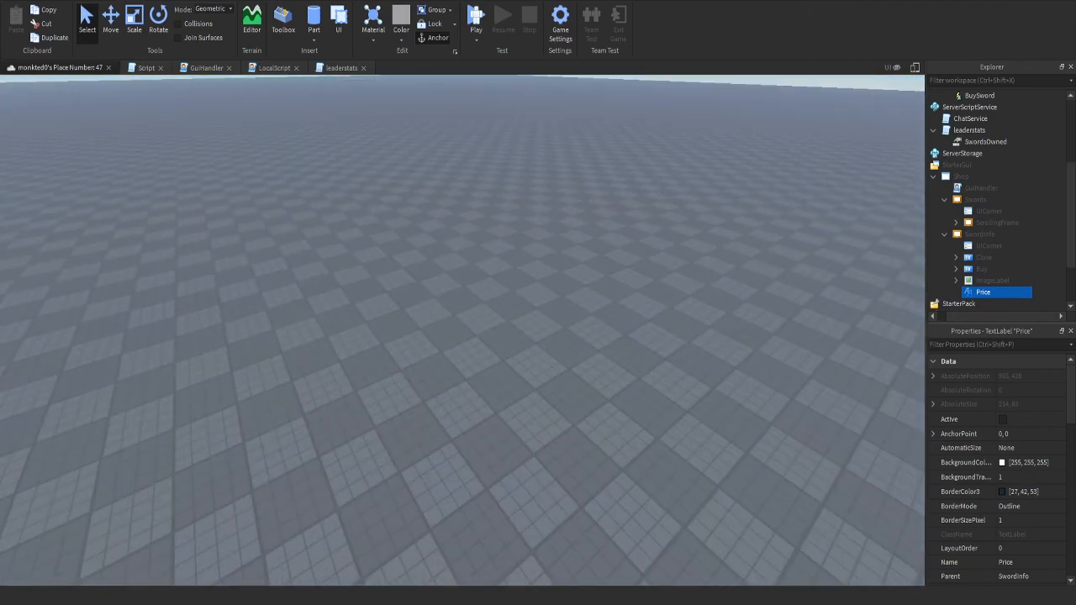
{"action": "key", "text": "s"}
{"action": "right_click_drag", "start_coordinate": [398, 370], "coordinate": [412, 294]}
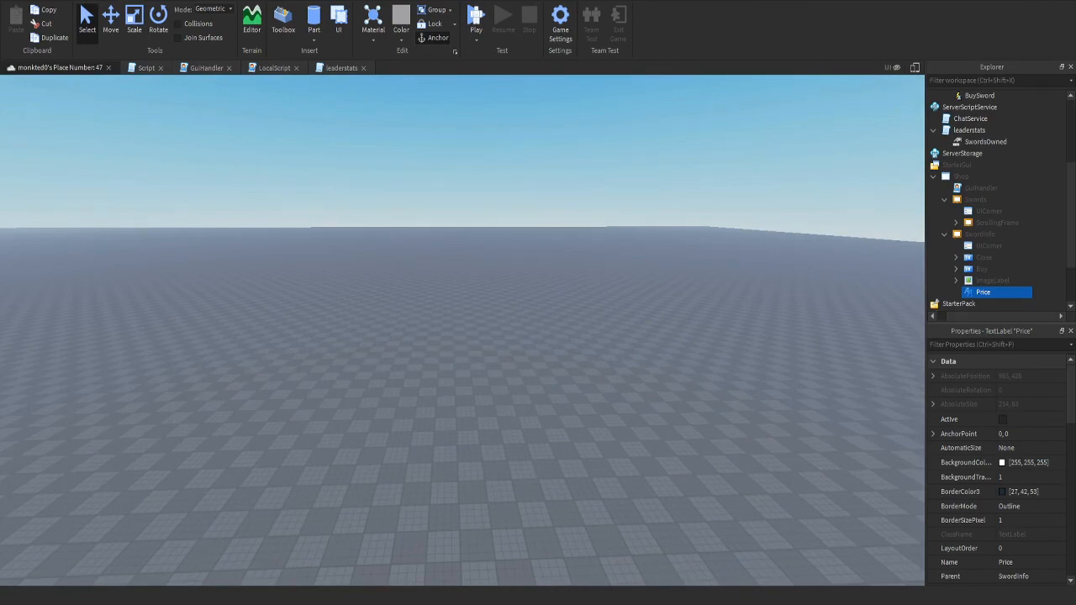
Collapse the expanded StarterGui, ServerScriptService and ReplicatedStorage branches in the Explorer
{"action": "double_click", "coordinate": [981, 235]}
{"action": "left_click", "coordinate": [944, 200]}
{"action": "left_click", "coordinate": [971, 200]}
{"action": "left_click", "coordinate": [944, 200]}
{"action": "left_click", "coordinate": [932, 222]}
{"action": "left_click", "coordinate": [945, 200]}
{"action": "left_click", "coordinate": [932, 188]}
{"action": "left_click", "coordinate": [944, 177]}
{"action": "left_click", "coordinate": [944, 153]}
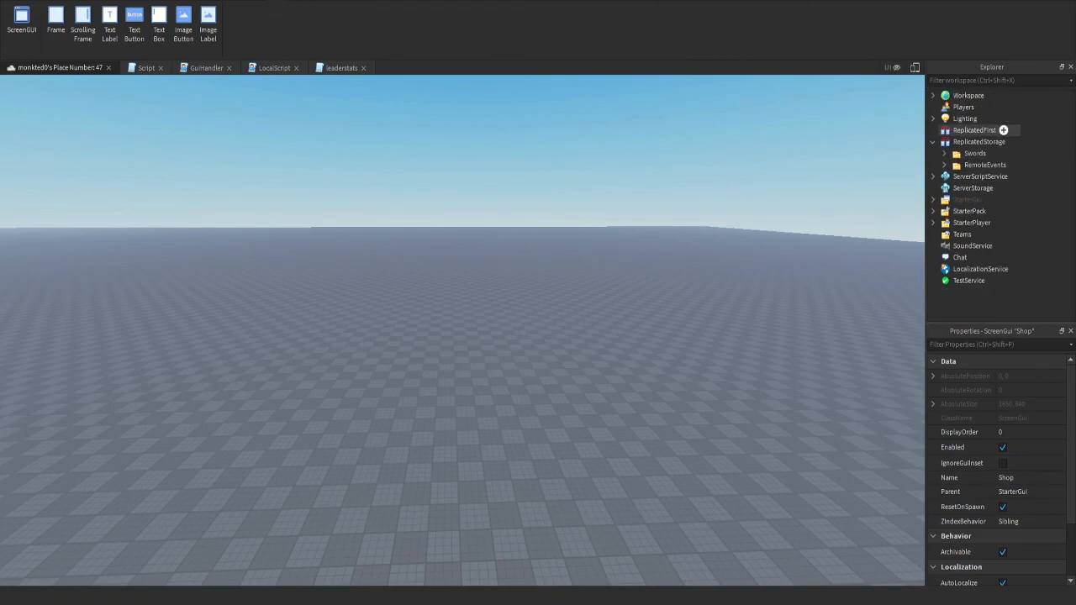
{"action": "left_click", "coordinate": [973, 130]}
{"action": "left_click", "coordinate": [933, 142]}
Save the place to Roblox
{"action": "left_click", "coordinate": [14, 0]}
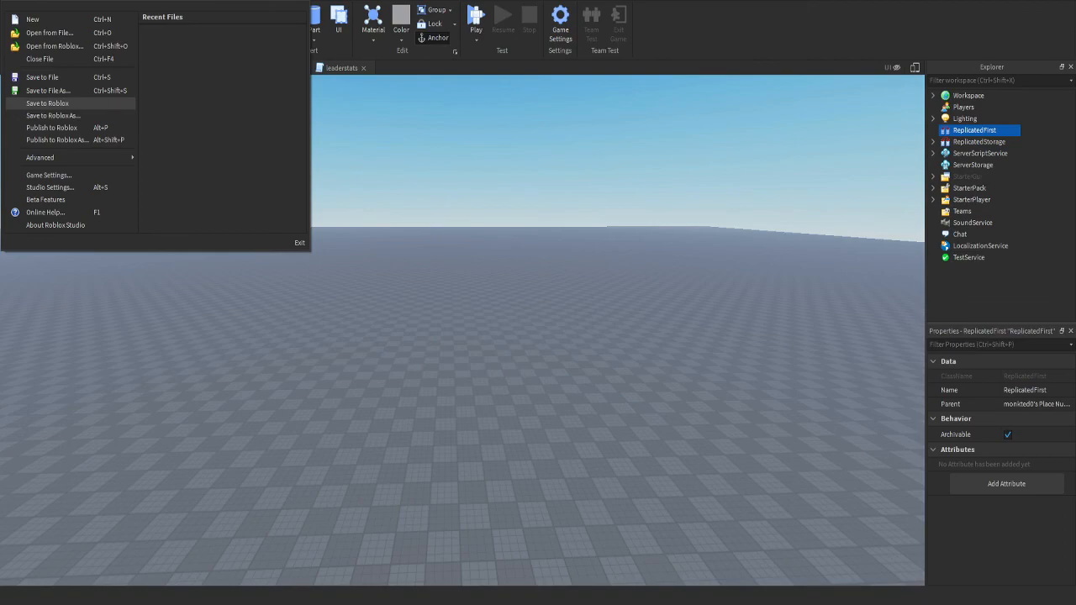
{"action": "left_click", "coordinate": [48, 104]}
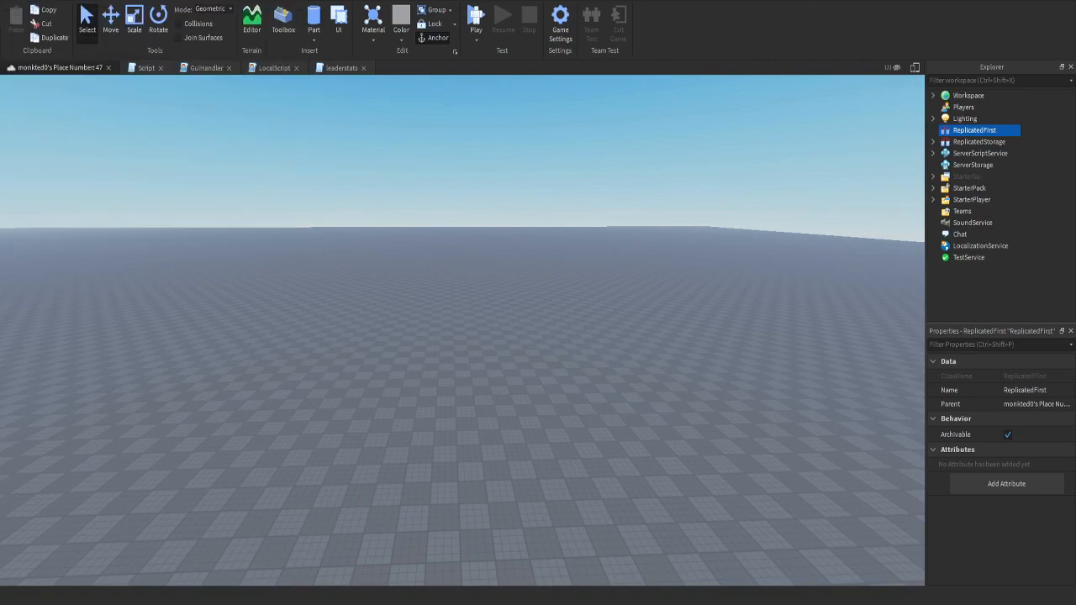